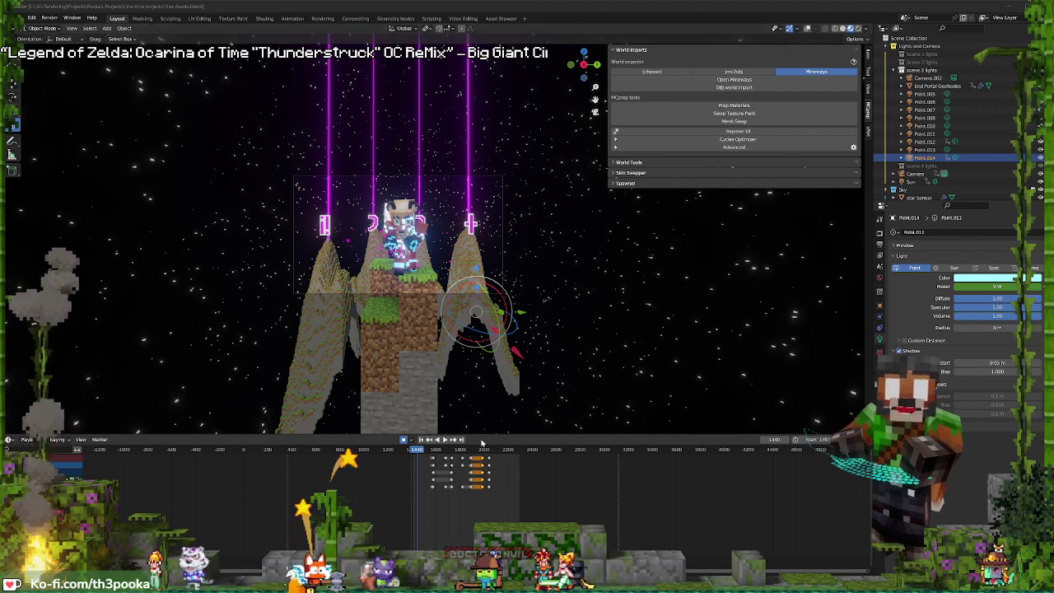
- Play the animation and preview the night scene in Rendered shading
key(space)
key(space)
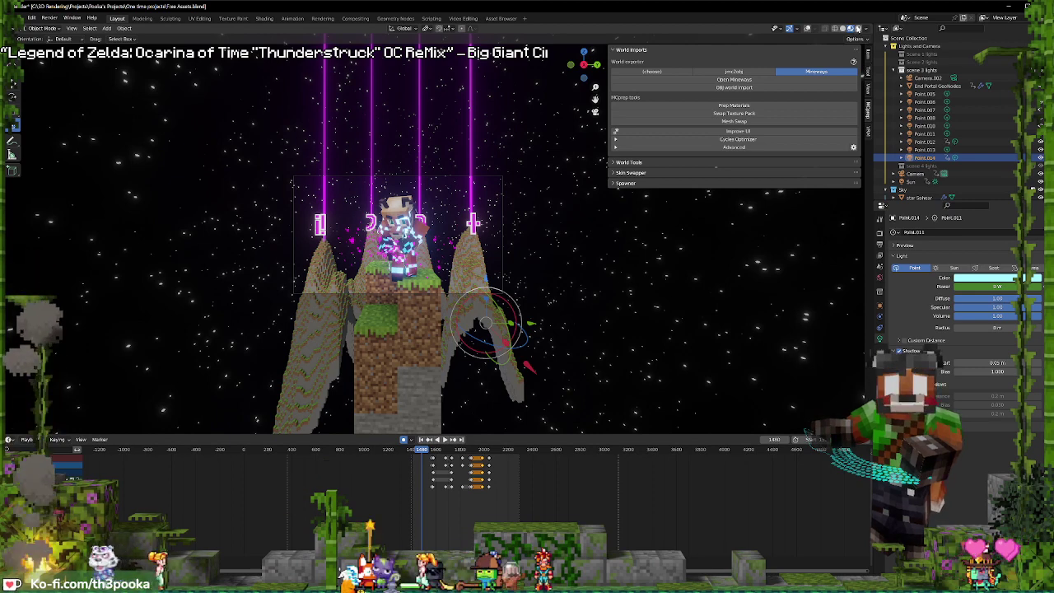
click(857, 28)
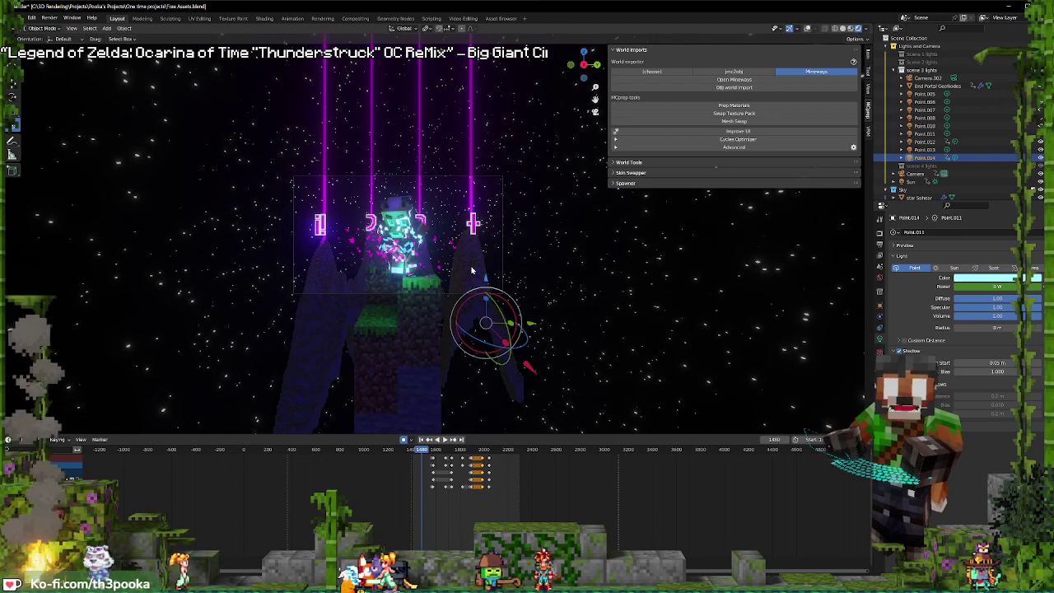
scroll(472, 270, up, 1)
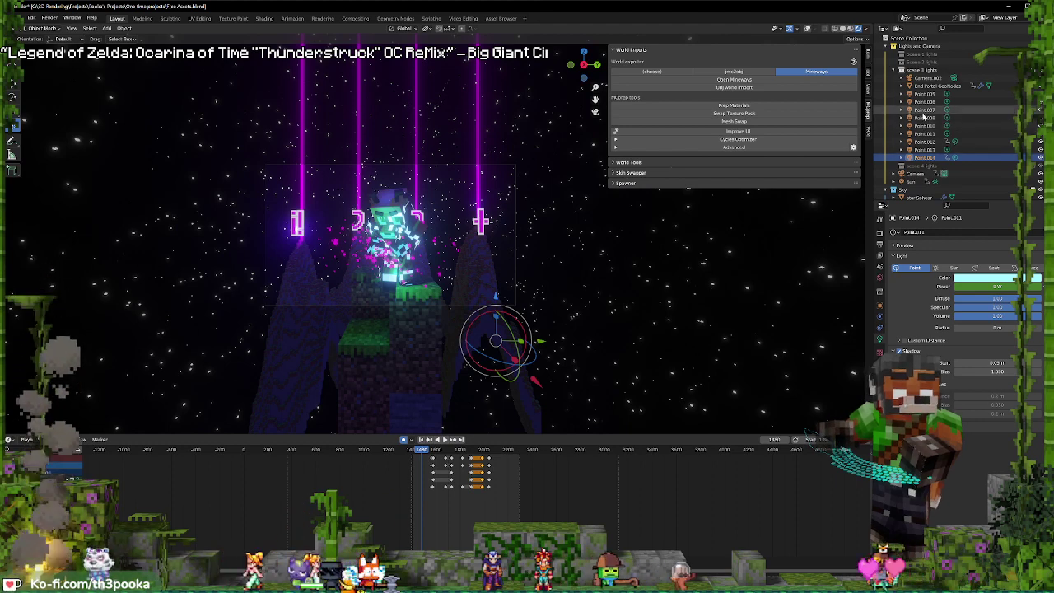
- Select the Sun light and restart playback from around frame 1399
click(907, 182)
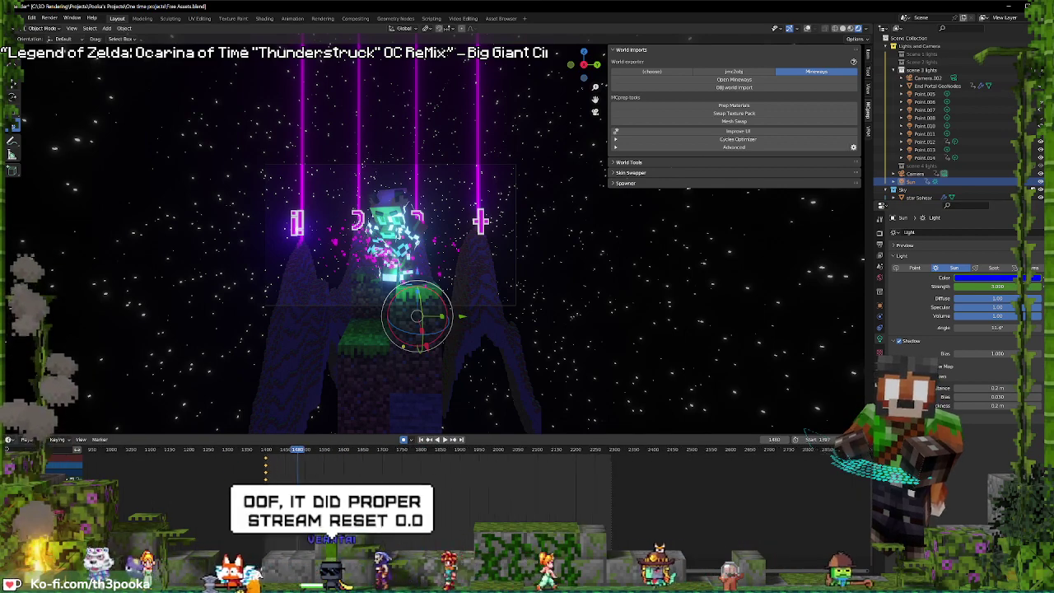
scroll(535, 521, up, 5)
scroll(535, 521, up, 2)
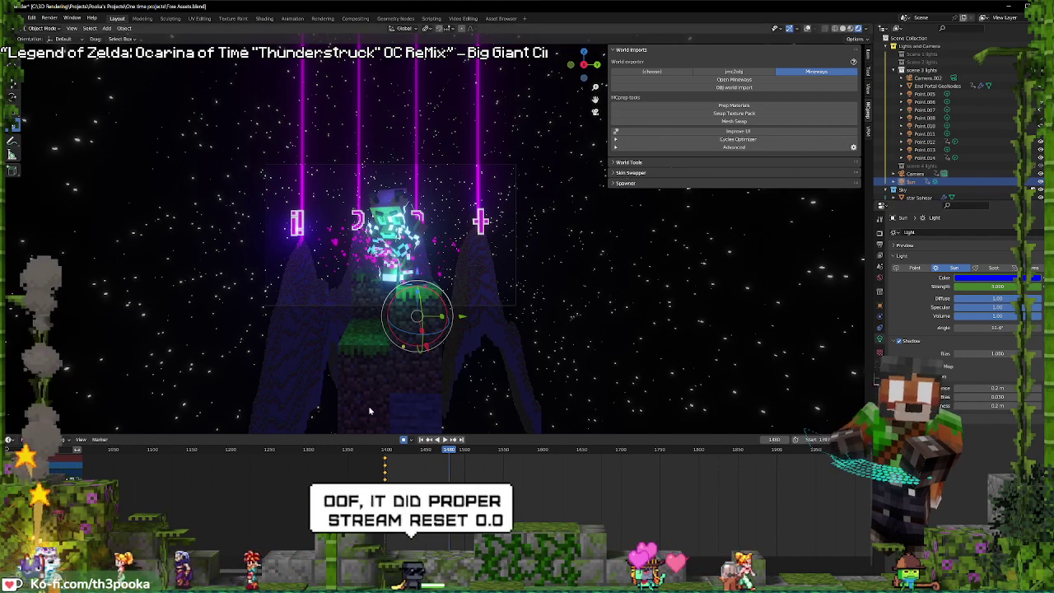
click(385, 459)
key(space)
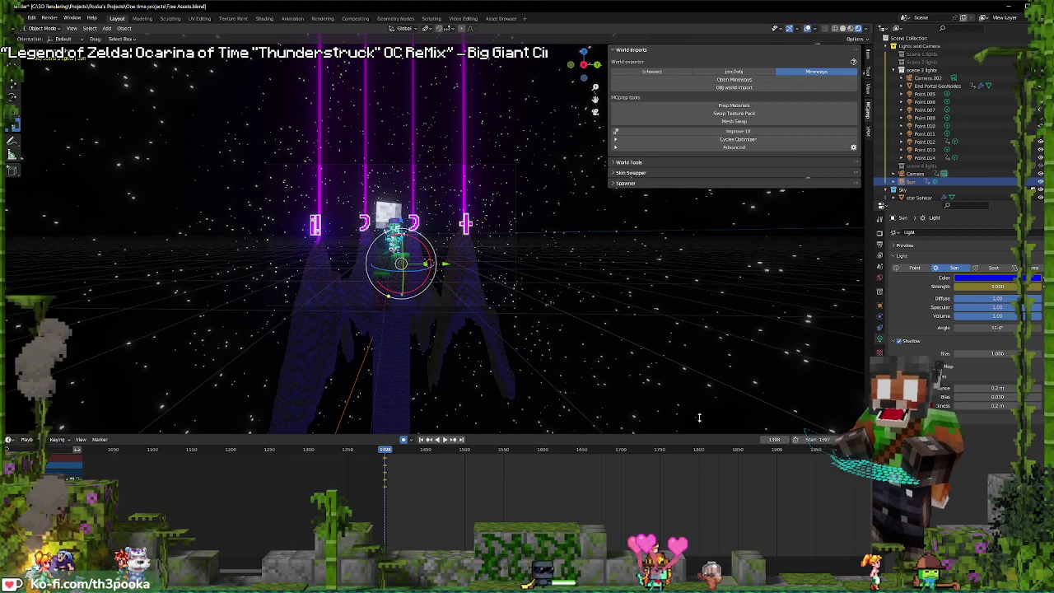
- Drag down the Sun light's colour saturation in the colour wheel to get a paler blue
click(988, 278)
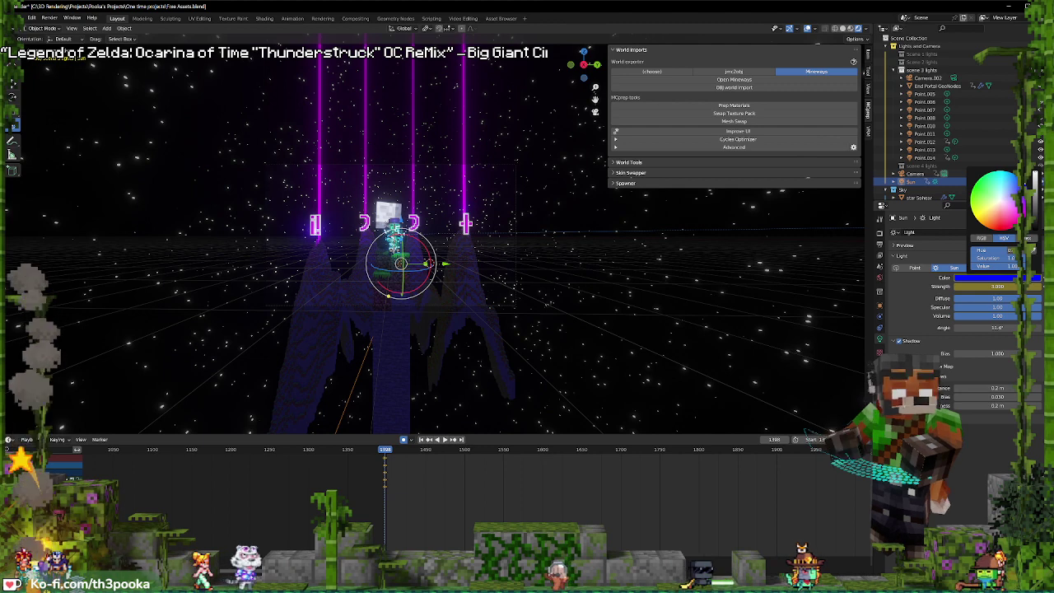
mouse_move(997, 257)
mouse_down()
mouse_move(972, 258)
mouse_move(1007, 257)
mouse_up()
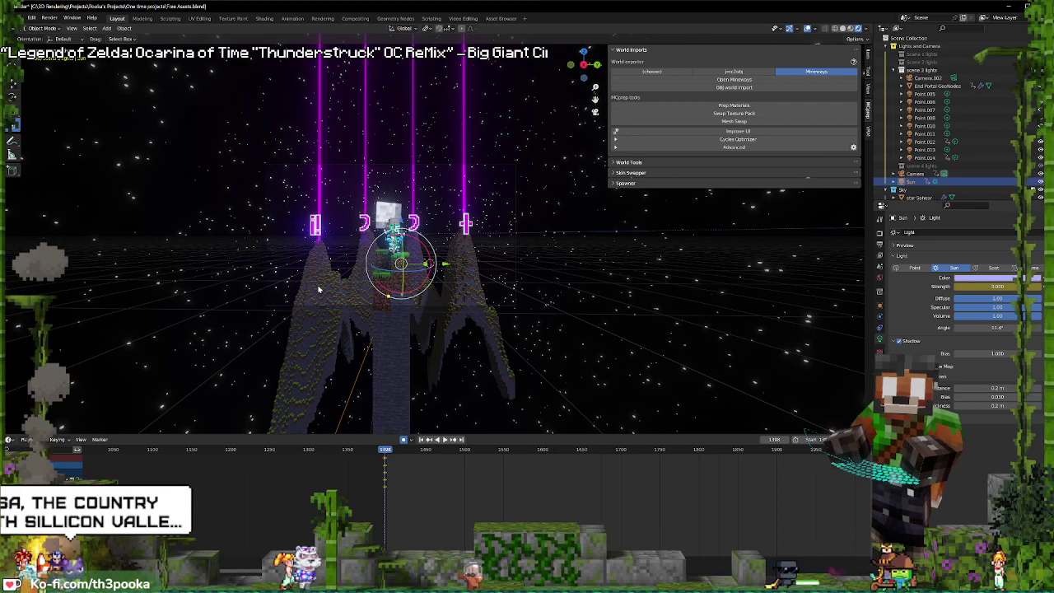
scroll(320, 289, up, 2)
scroll(320, 289, up, 1)
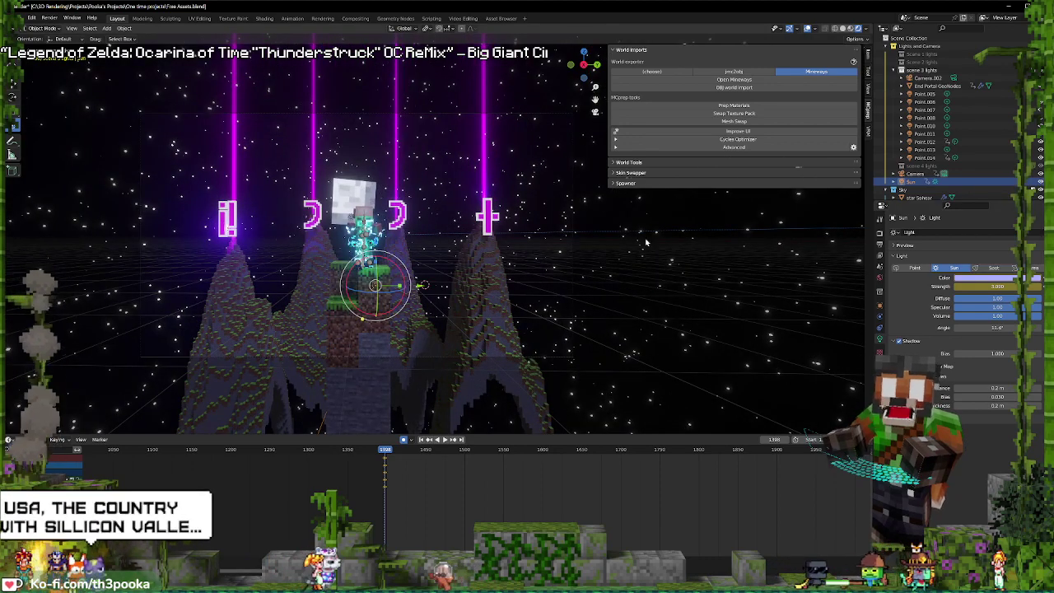
click(1011, 279)
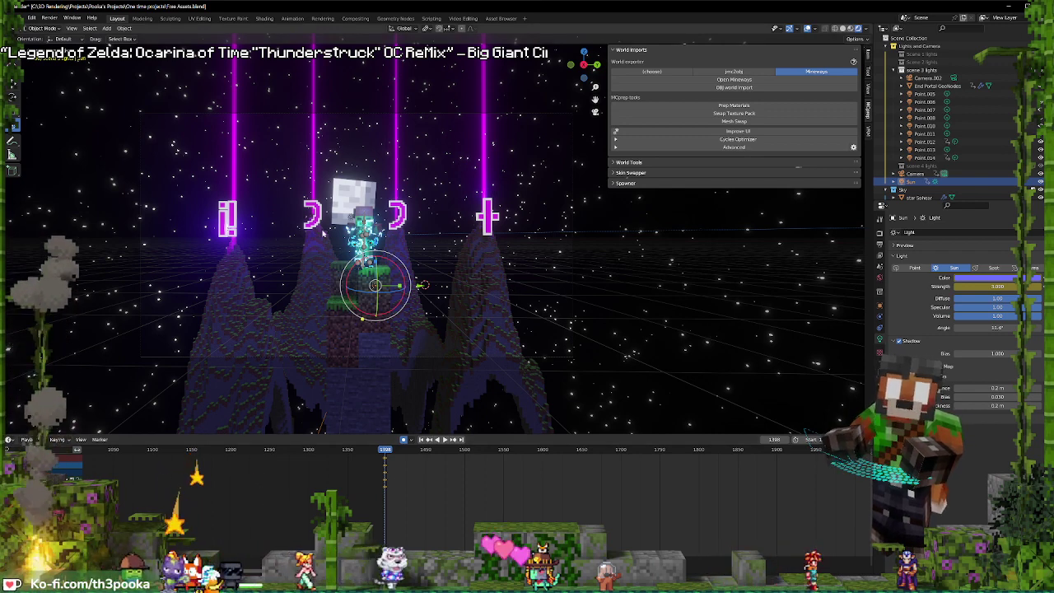
- Select the Scene 3 collection and switch the viewport to Solid shading
click(240, 271)
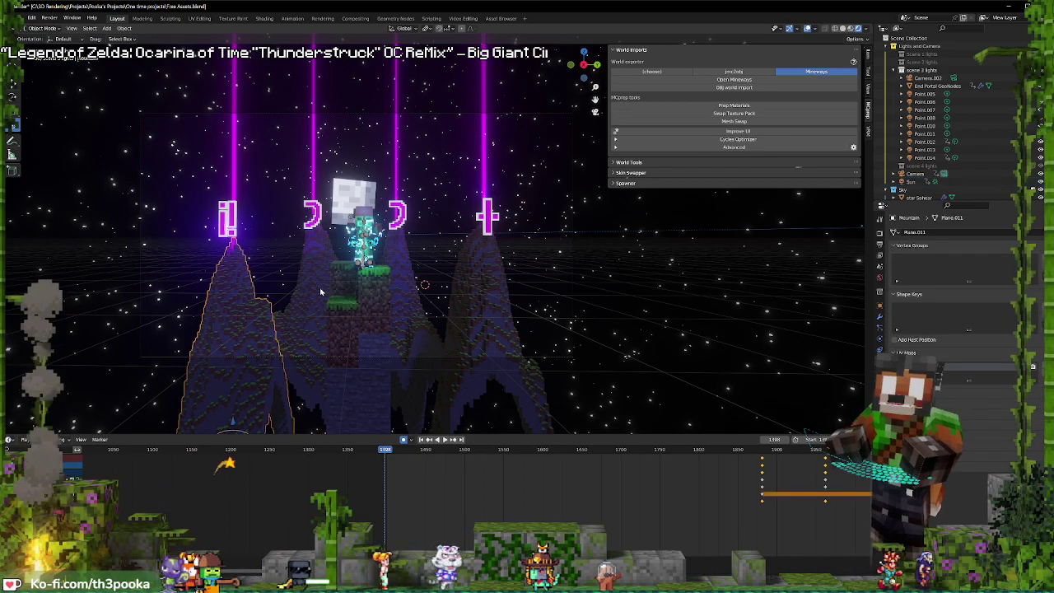
scroll(937, 146, down, 5)
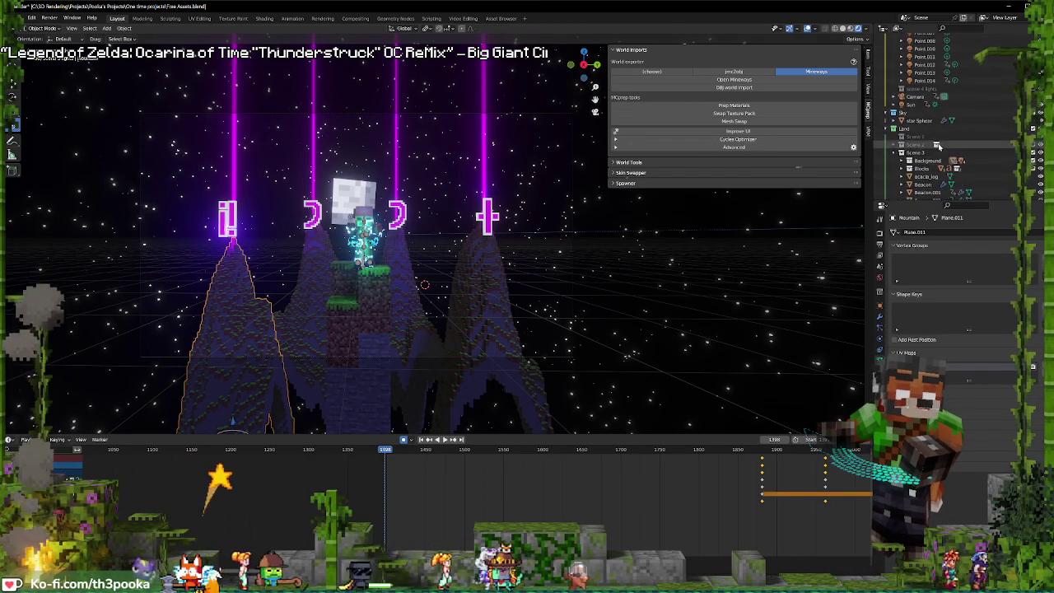
scroll(938, 146, down, 1)
click(901, 142)
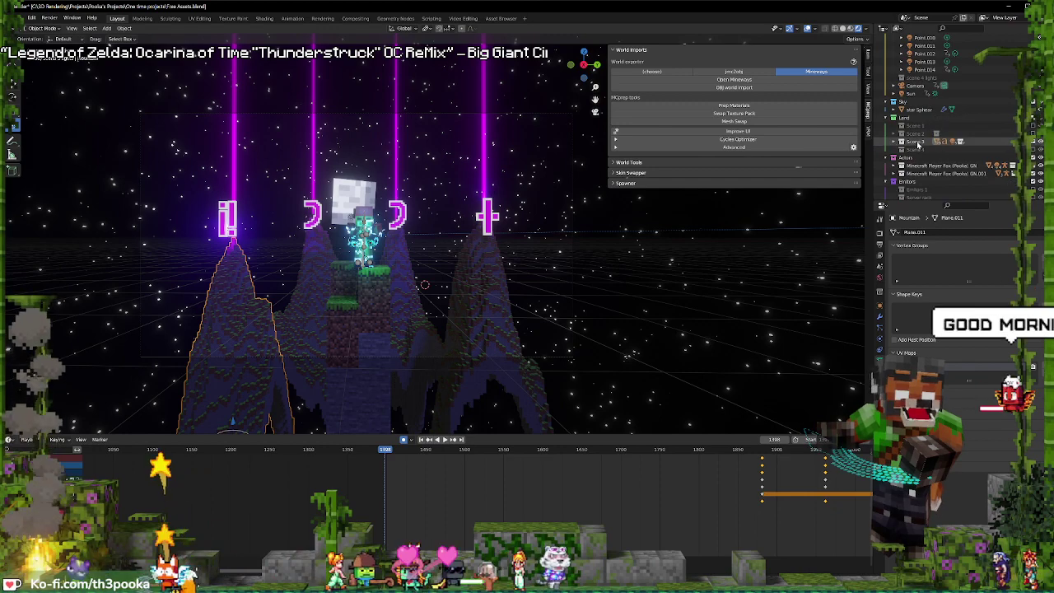
click(916, 141)
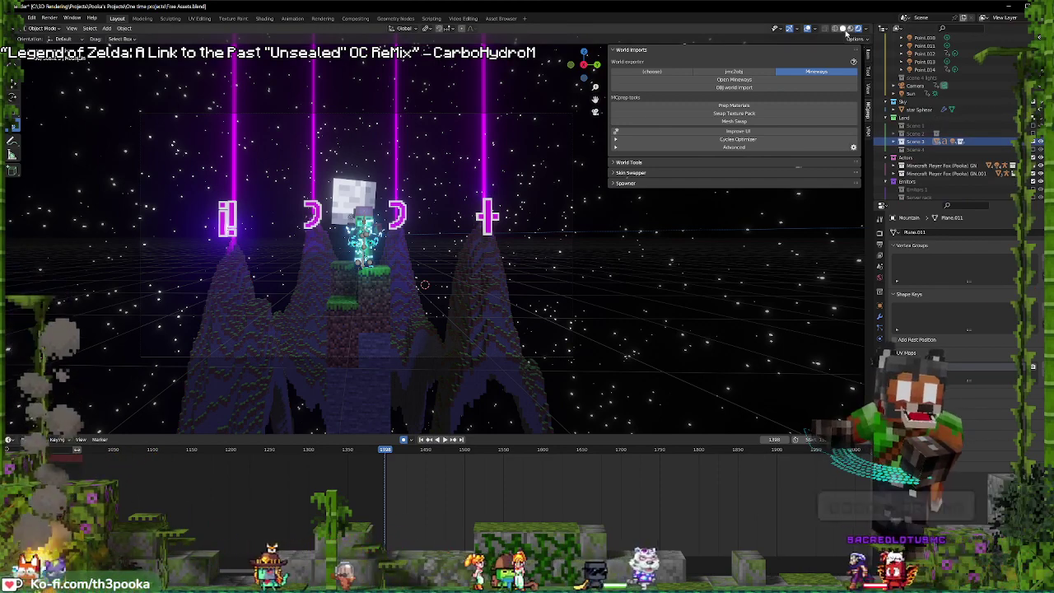
click(844, 28)
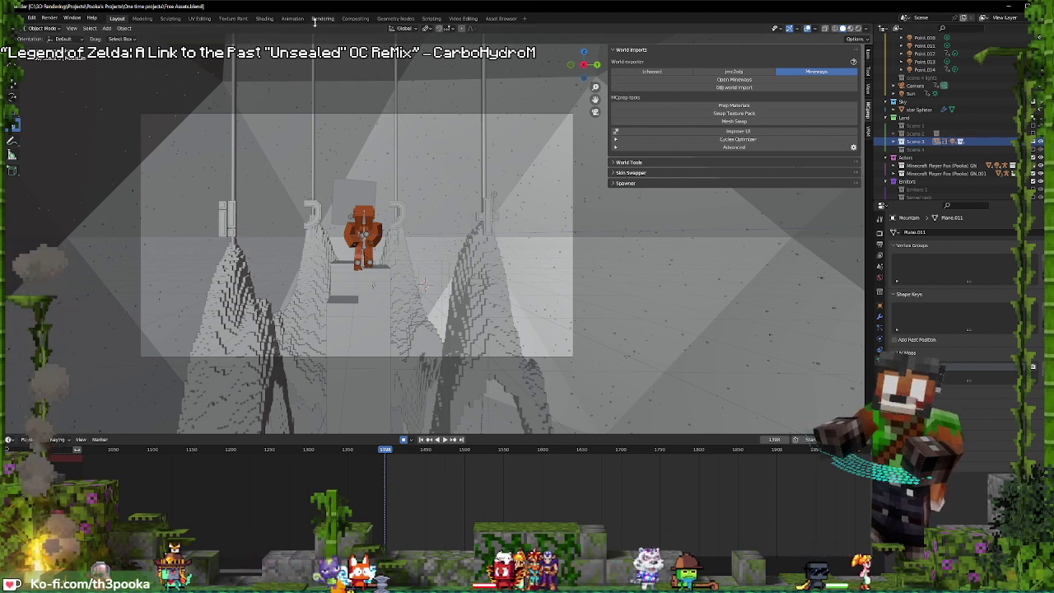
- Expand Scene 3 and make its Background collection active for new objects
click(896, 142)
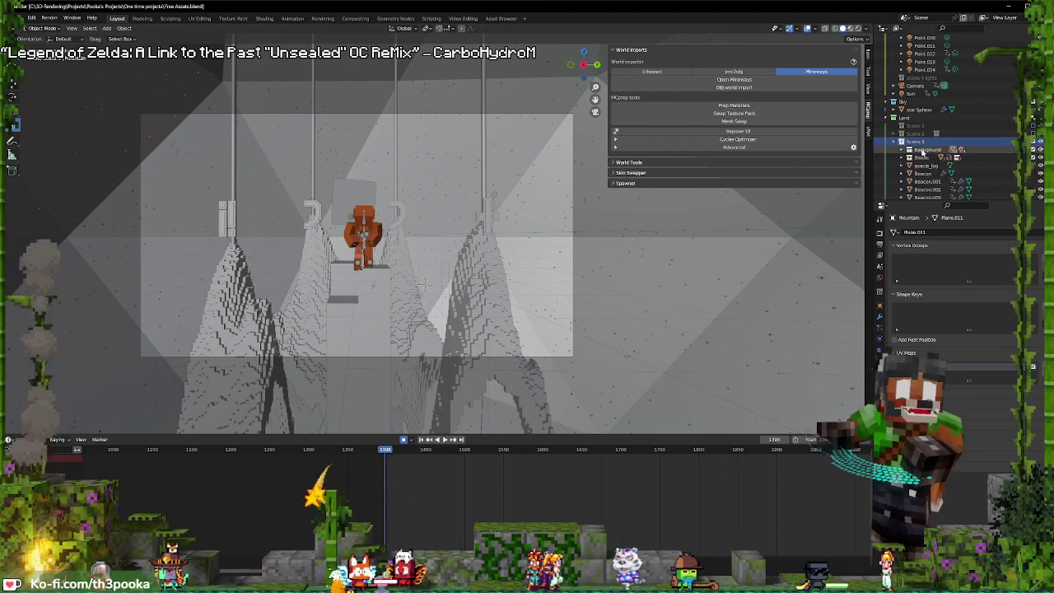
click(910, 151)
scroll(909, 152, down, 2)
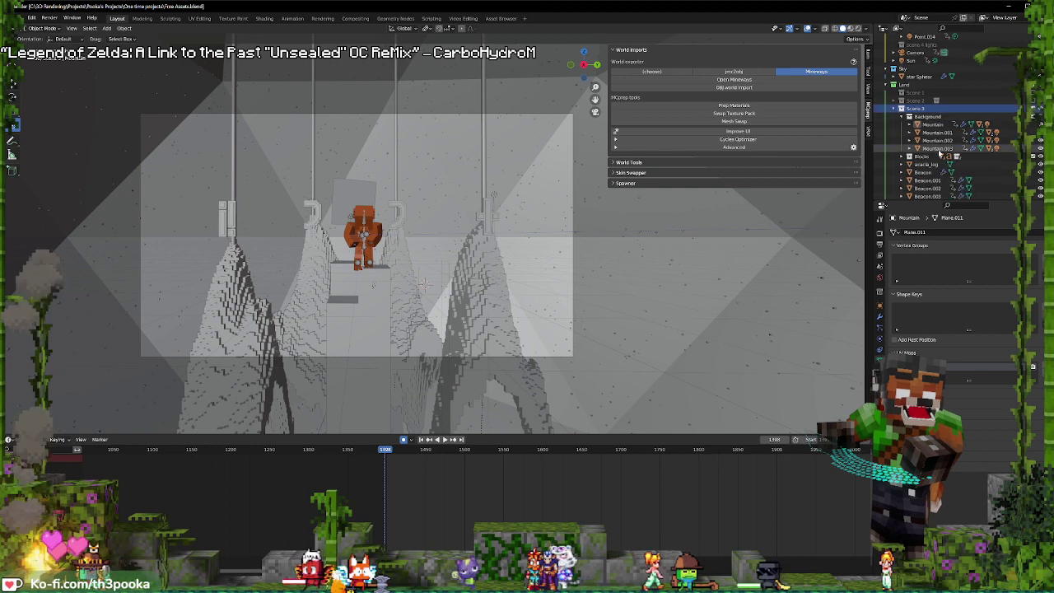
click(927, 116)
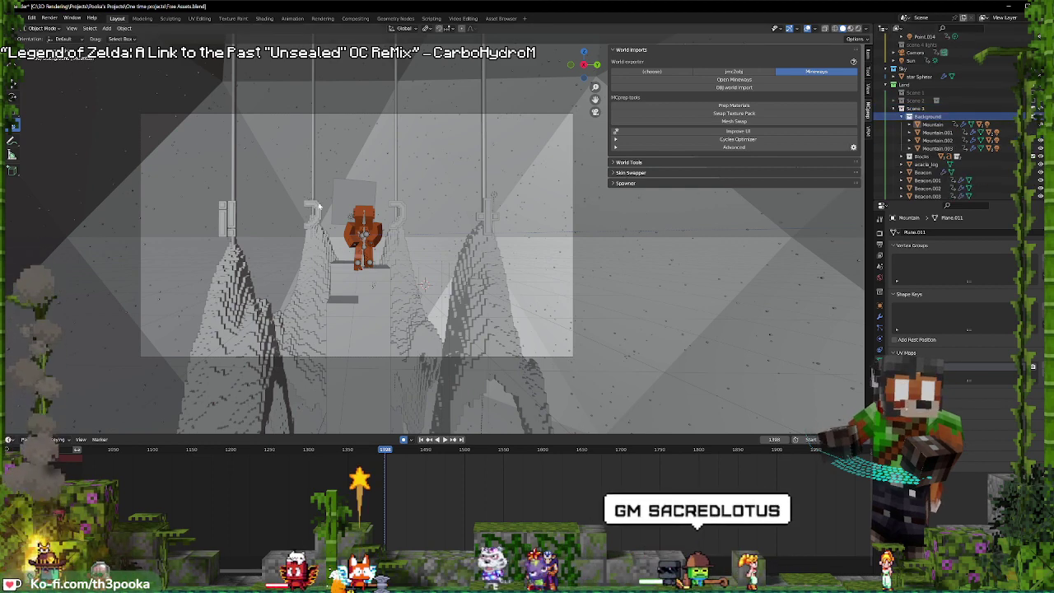
key(shift+a)
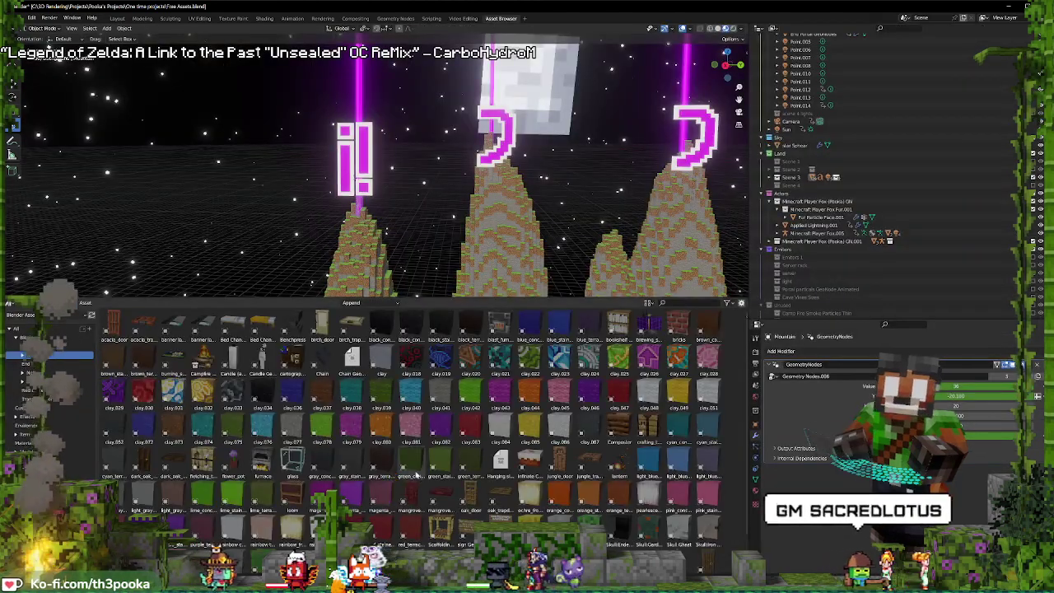
mouse_move(50, 416)
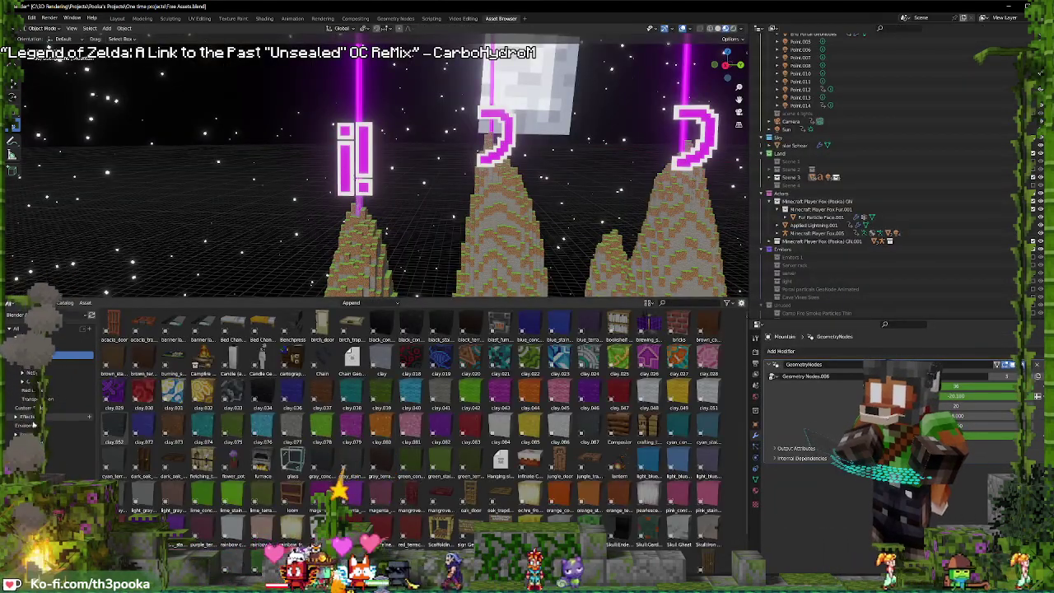
- Place the Ghost asset from the Characters catalog into Background, then return to Layout
click(58, 451)
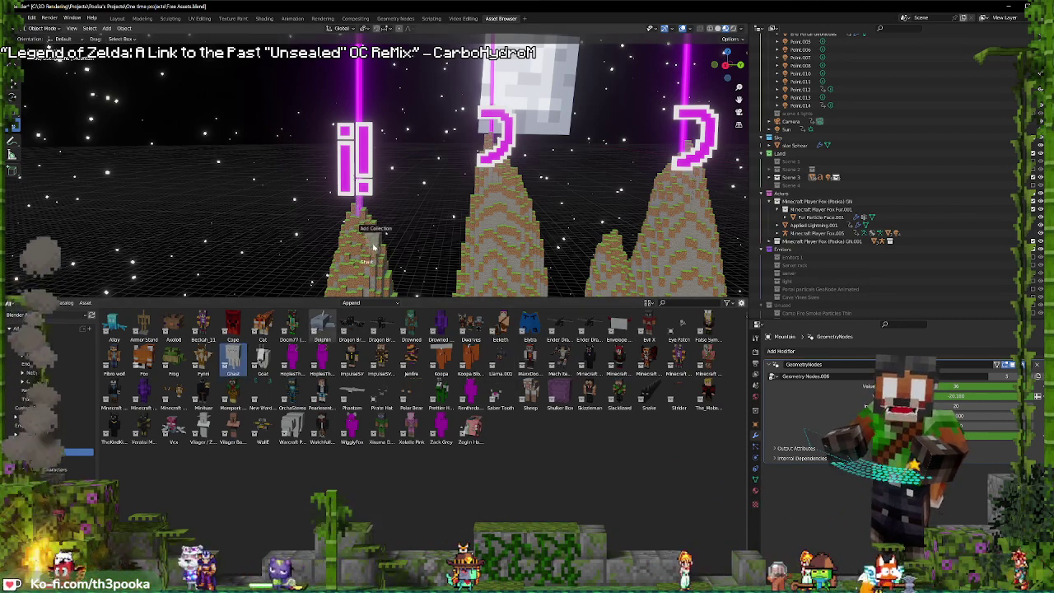
drag(373, 247, 373, 247)
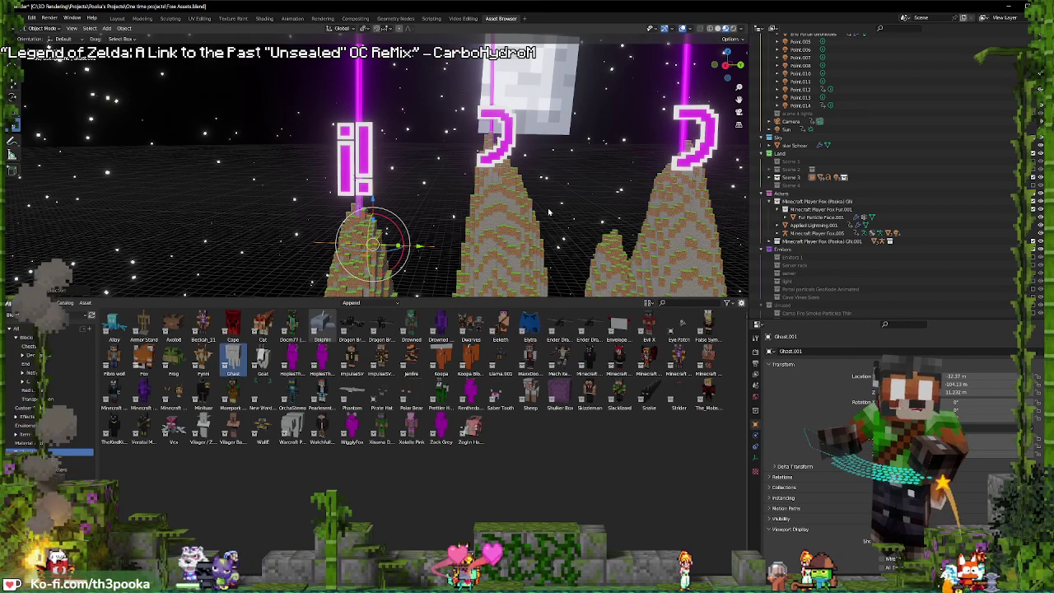
key(ctrl+z)
click(776, 177)
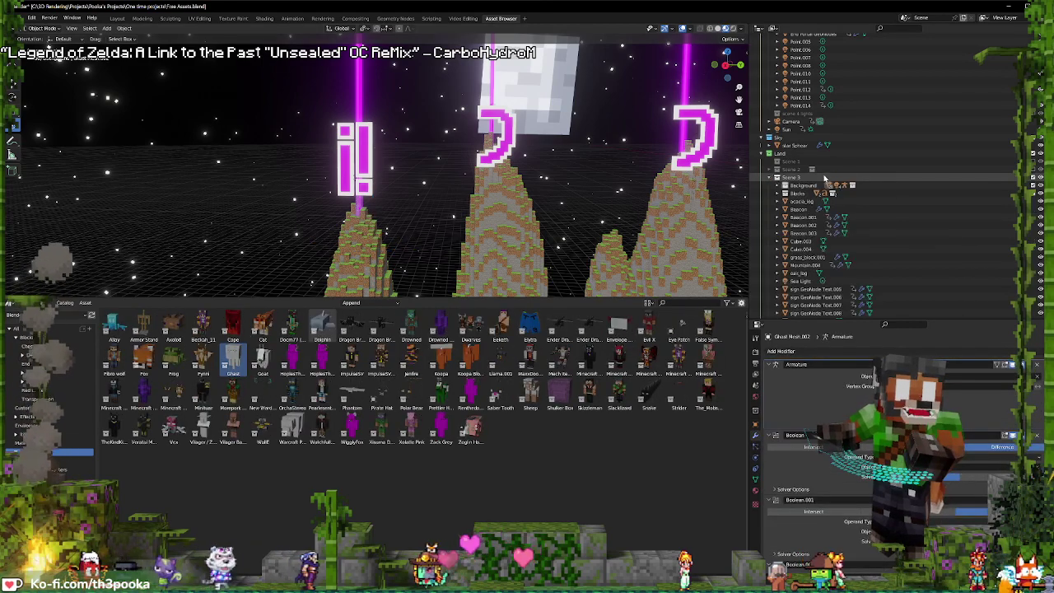
click(118, 19)
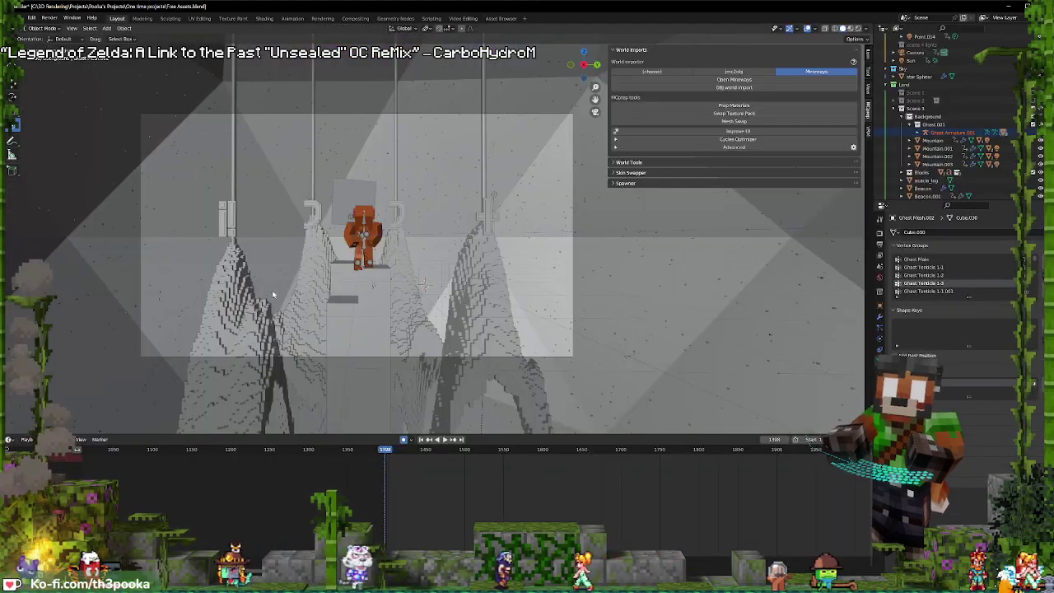
- Select the ghost's armature and adjust its height with a Z-constrained move
scroll(277, 253, up, 3)
middle_drag(277, 254, 435, 285)
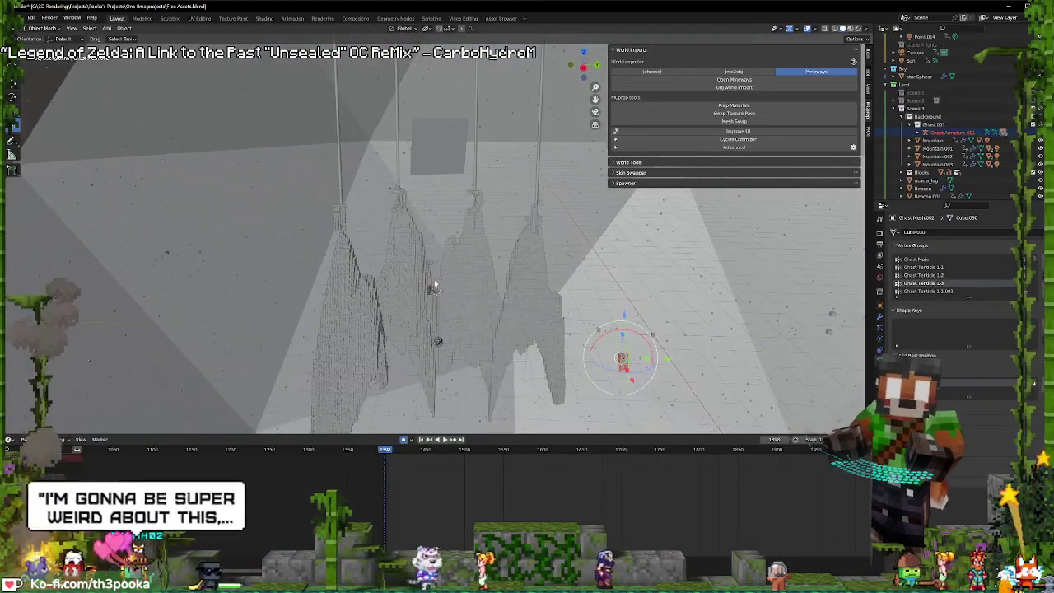
click(431, 289)
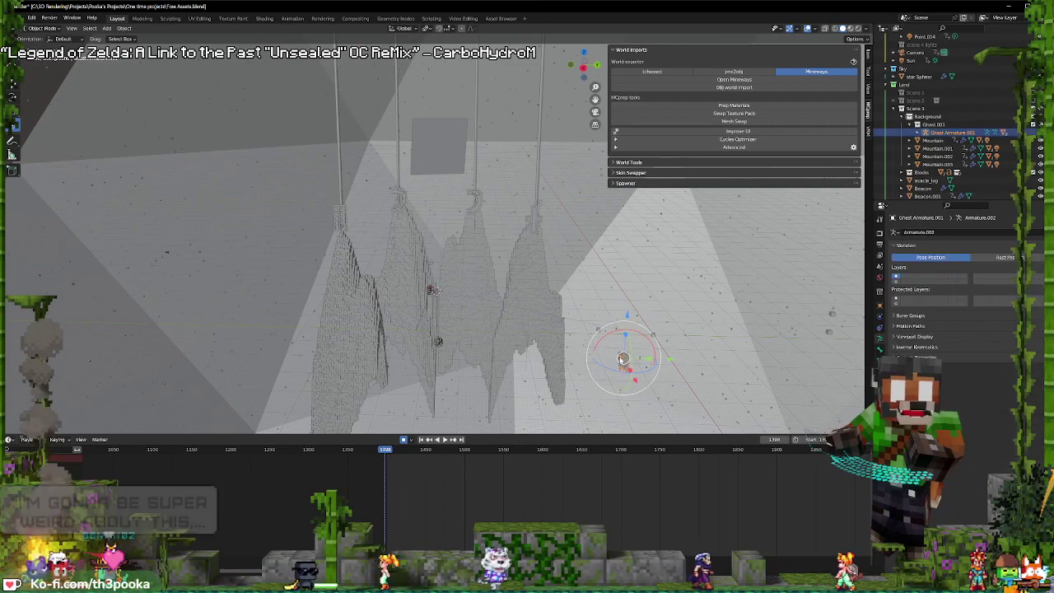
key(g)
key(y)
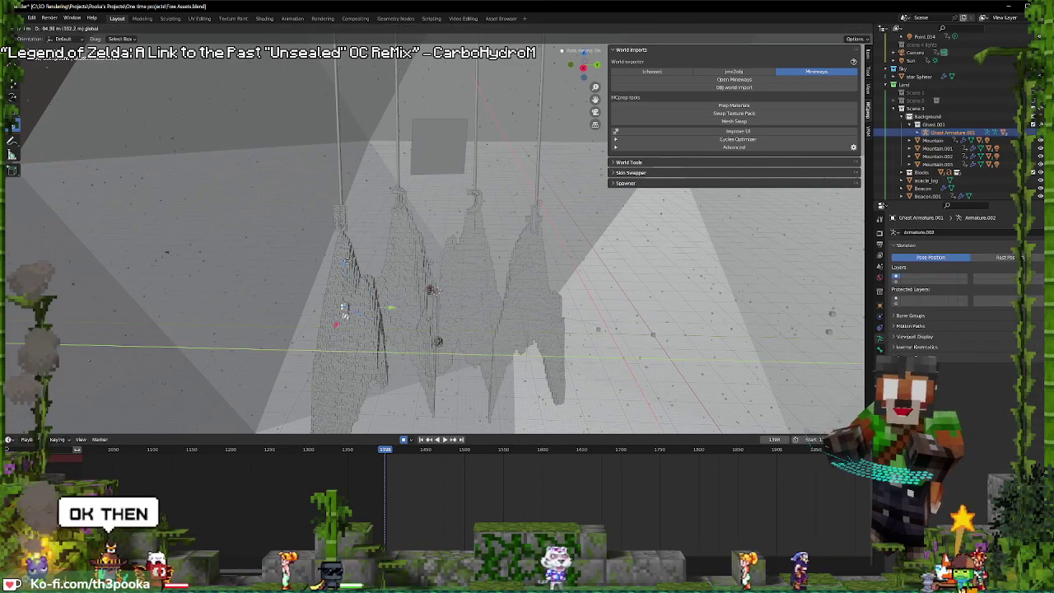
key(z)
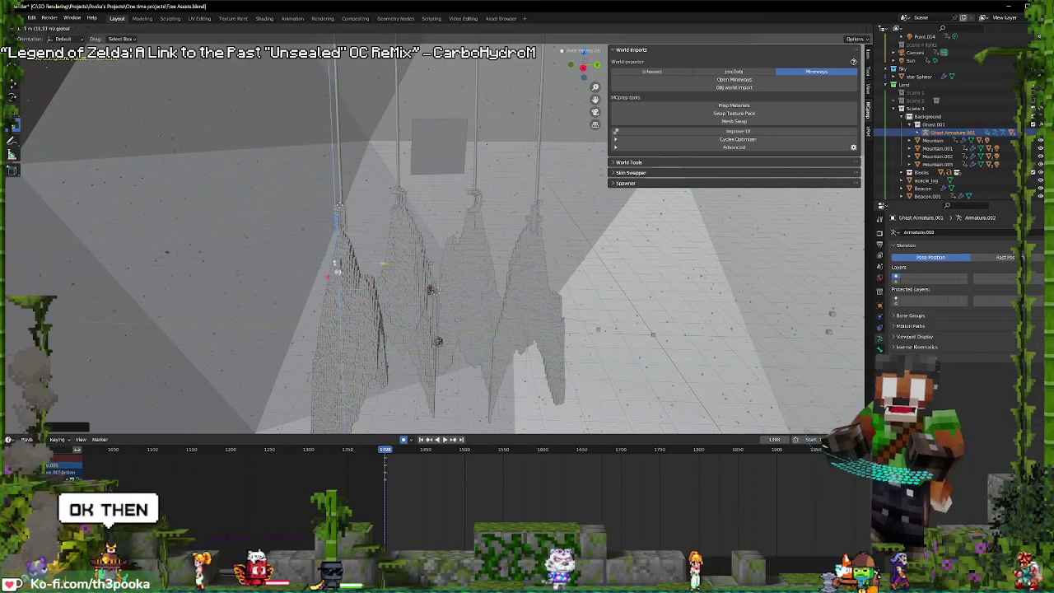
click(339, 205)
- Reposition the ghost slightly to the left beside the voxel mountain
middle_drag(339, 205, 424, 196)
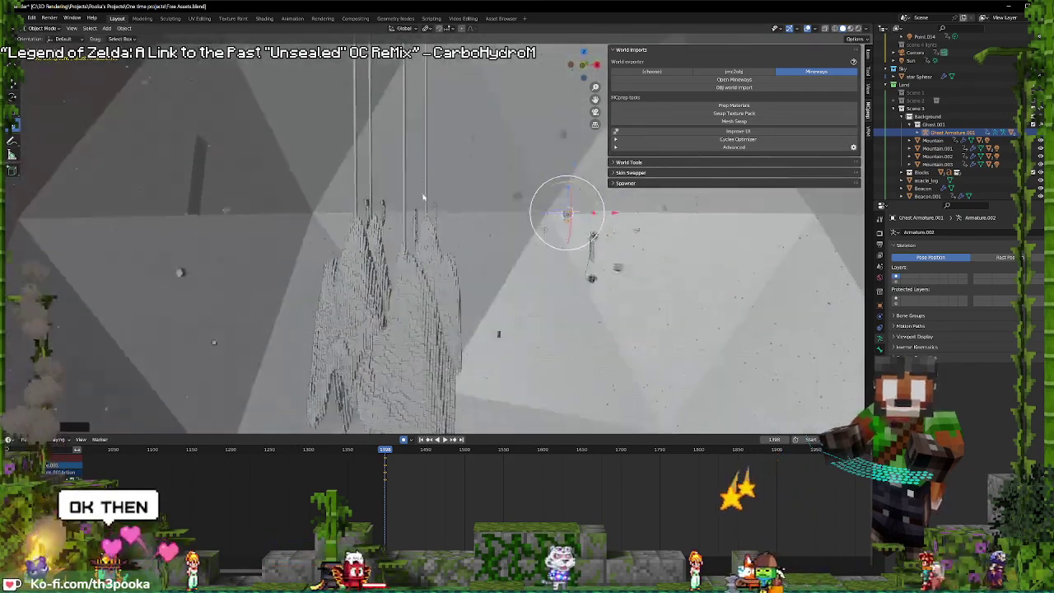
key(g)
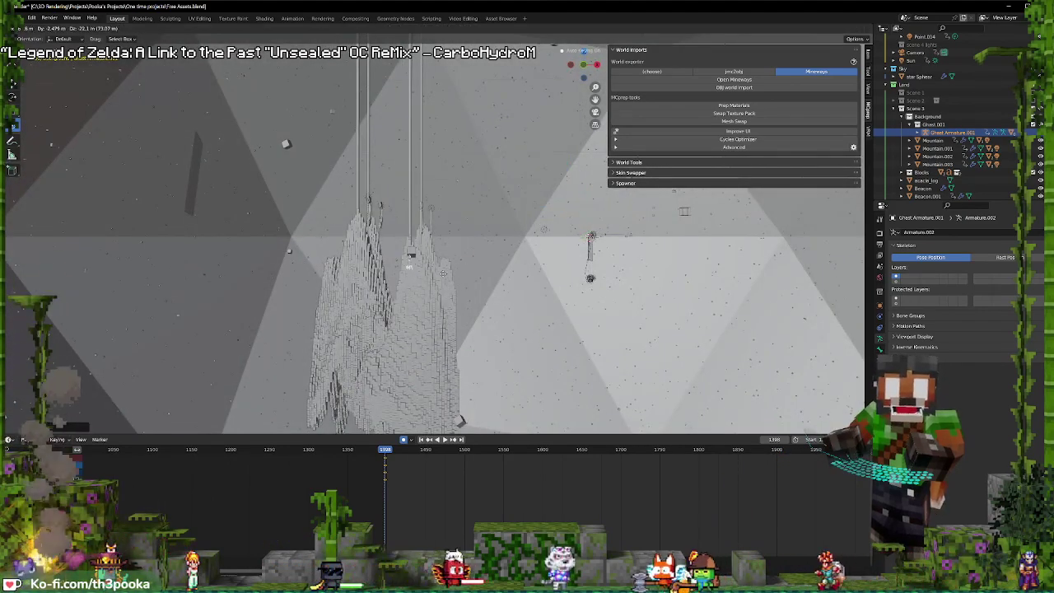
click(485, 250)
mouse_move(485, 251)
middle_down()
mouse_move(531, 261)
mouse_move(467, 246)
middle_up()
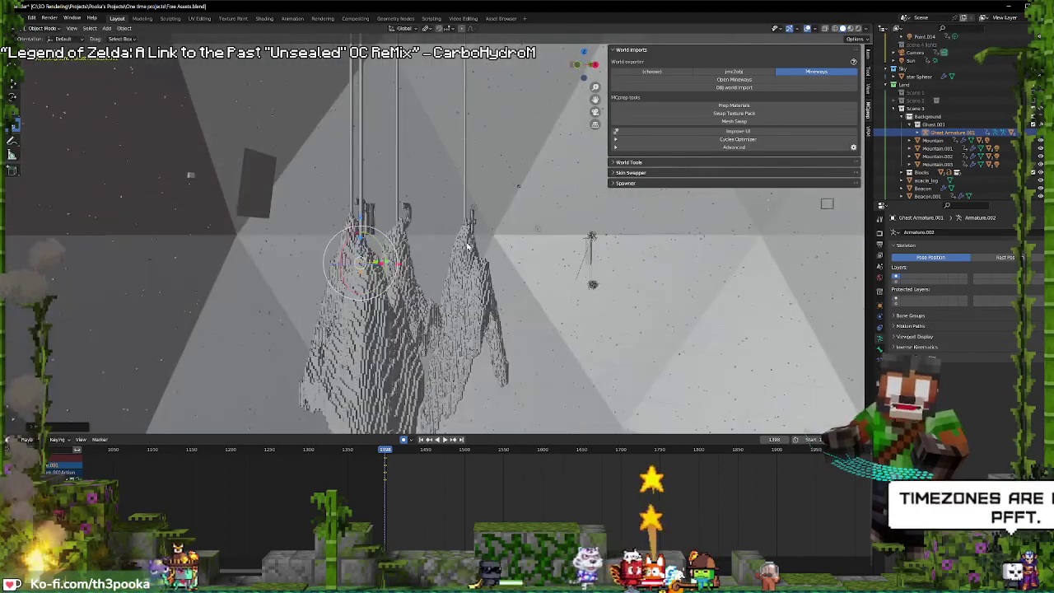
key(g)
click(453, 254)
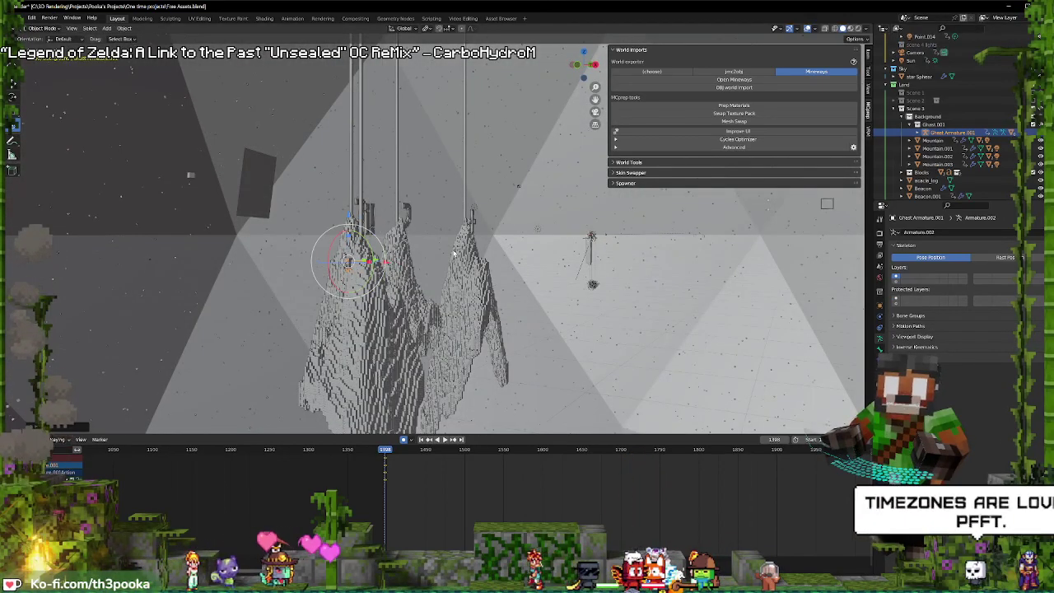
mouse_move(453, 253)
middle_down()
mouse_move(433, 262)
mouse_move(572, 149)
mouse_move(514, 149)
middle_up()
- In Edit Mode, circle-select and delete the ghost's cube body faces, leaving its tentacles
click(392, 141)
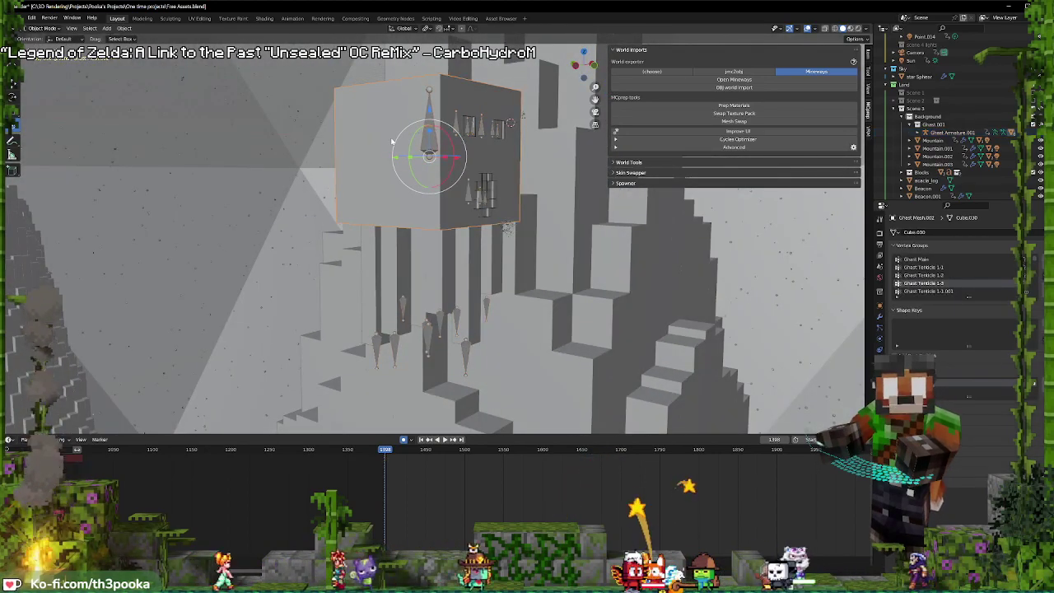
key(Tab)
middle_drag(392, 142, 523, 147)
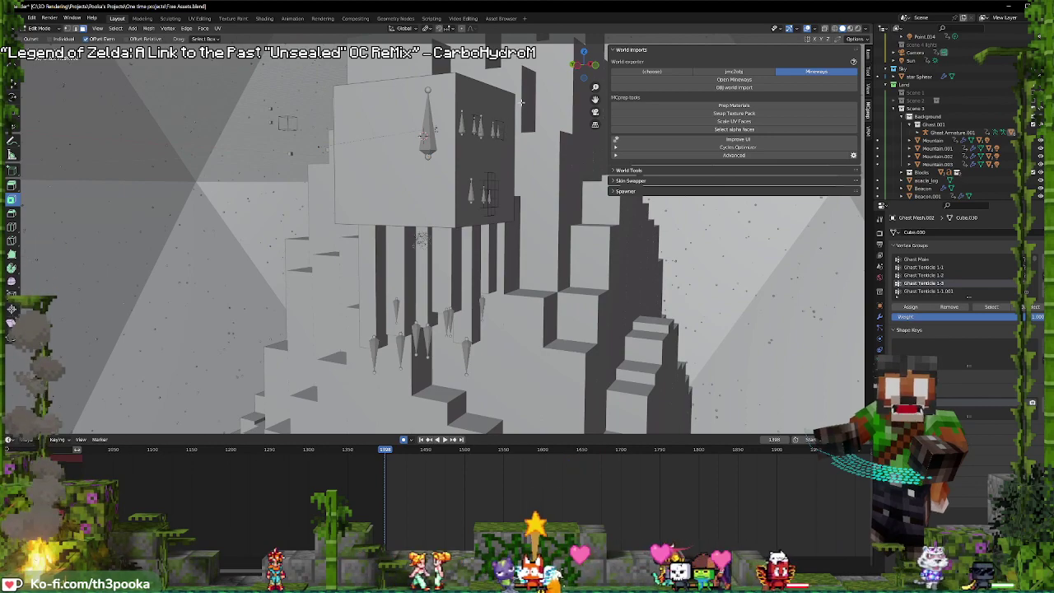
key(c)
click(391, 153)
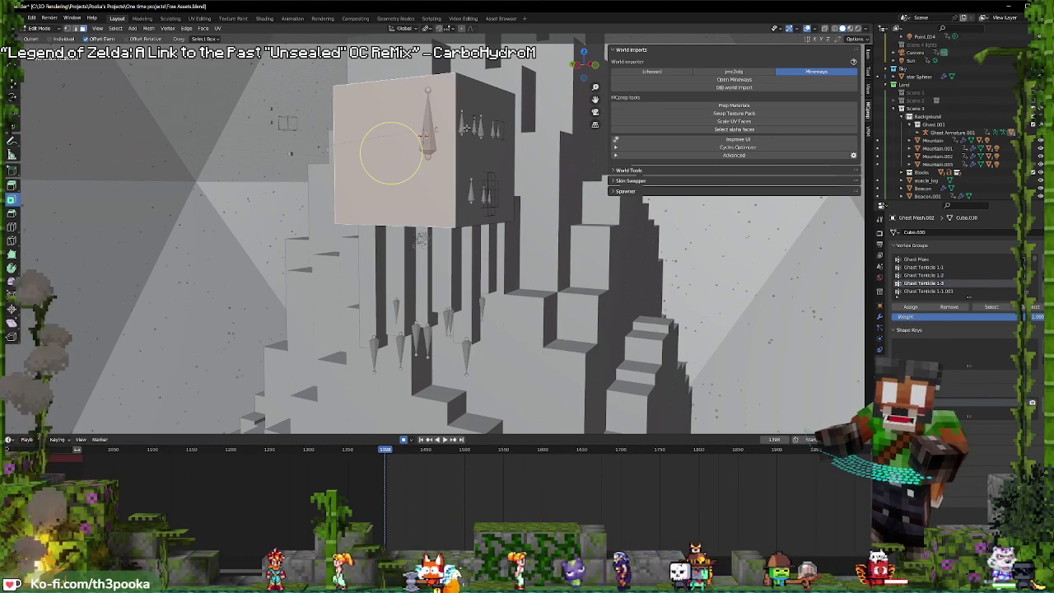
drag(391, 153, 428, 156)
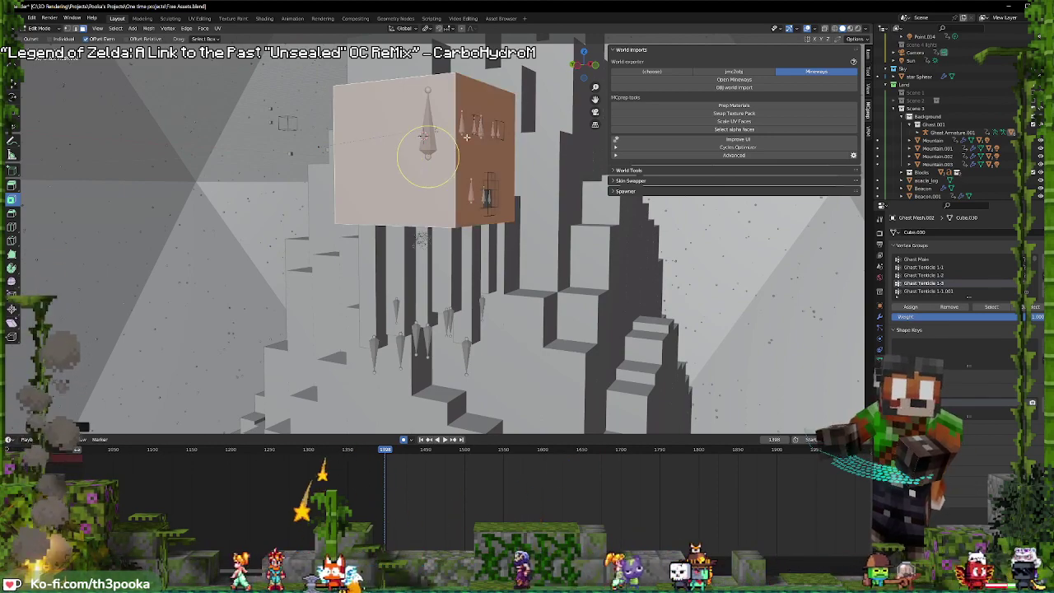
key(x)
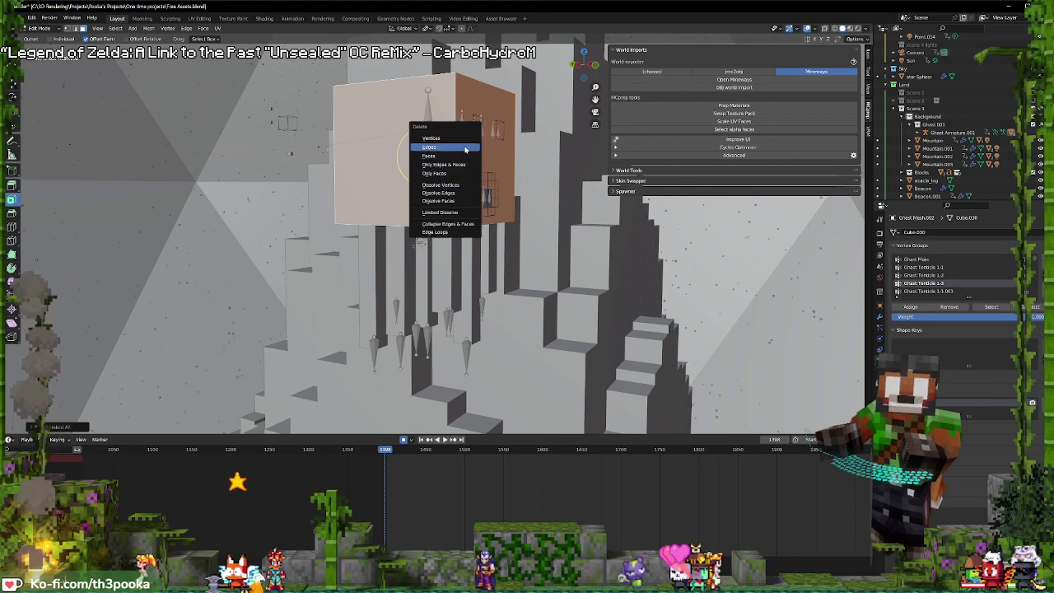
click(465, 149)
key(Tab)
- Select the ghost armature and switch it into Pose Mode
click(476, 122)
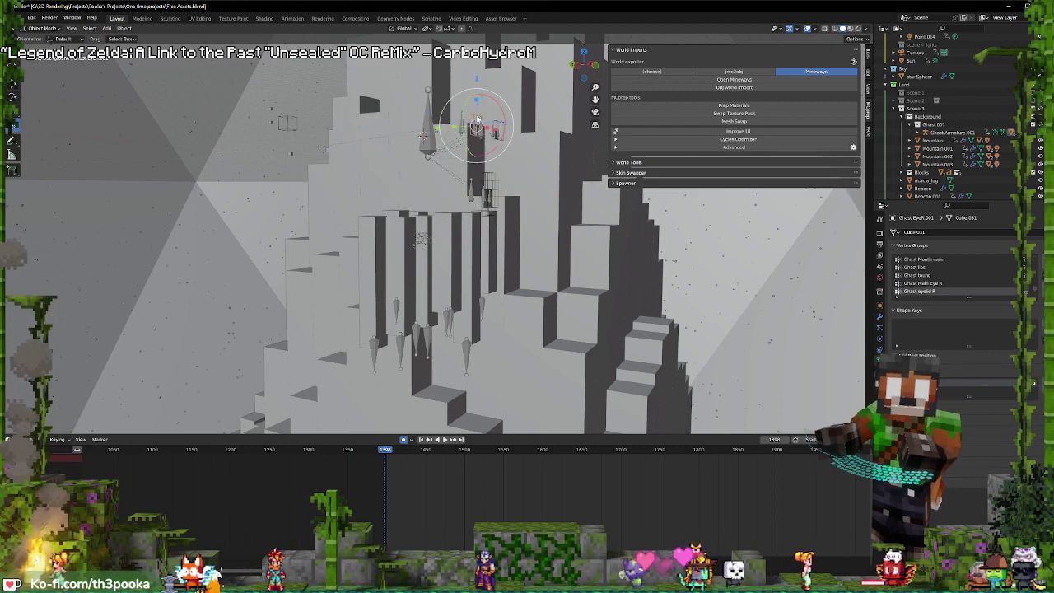
click(497, 125)
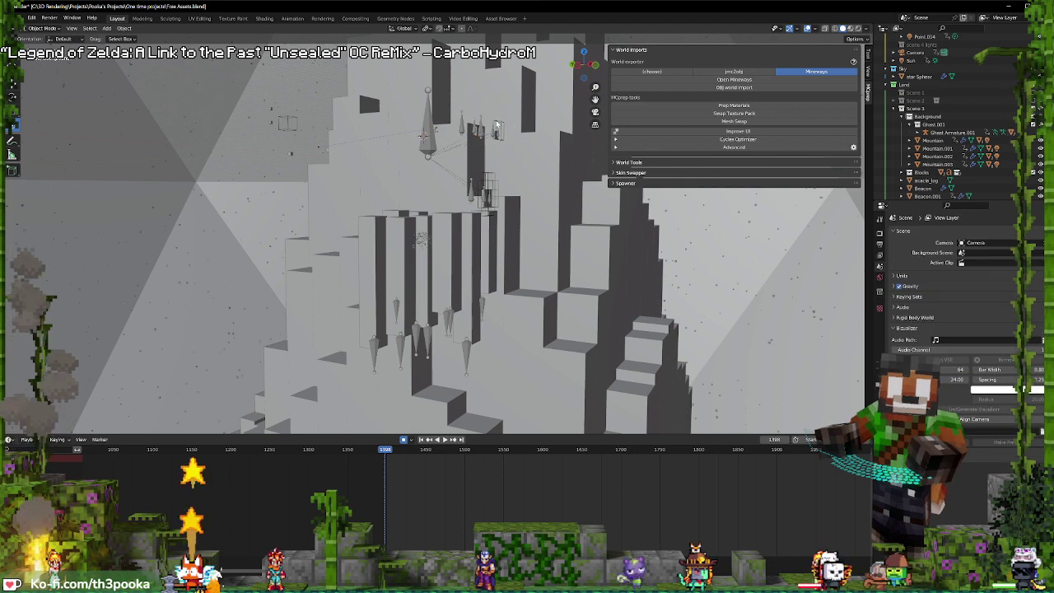
click(478, 133)
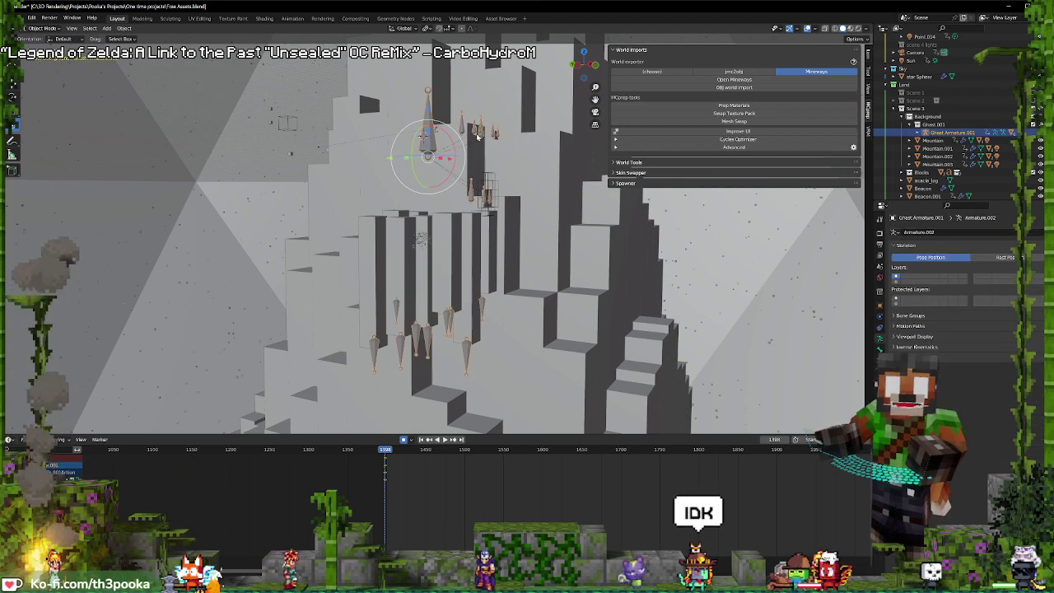
click(494, 140)
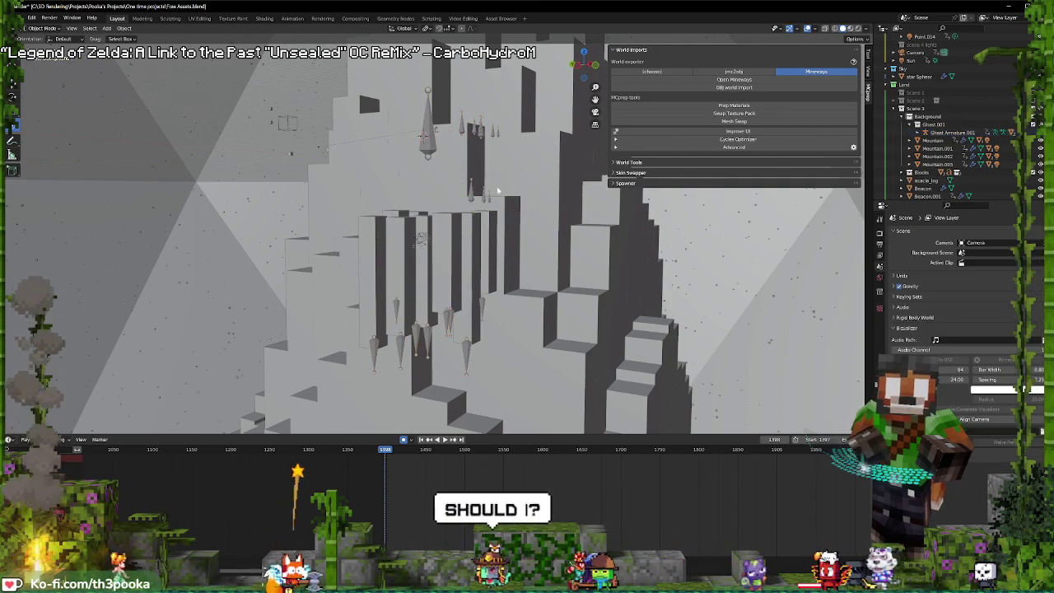
middle_drag(497, 191, 396, 264)
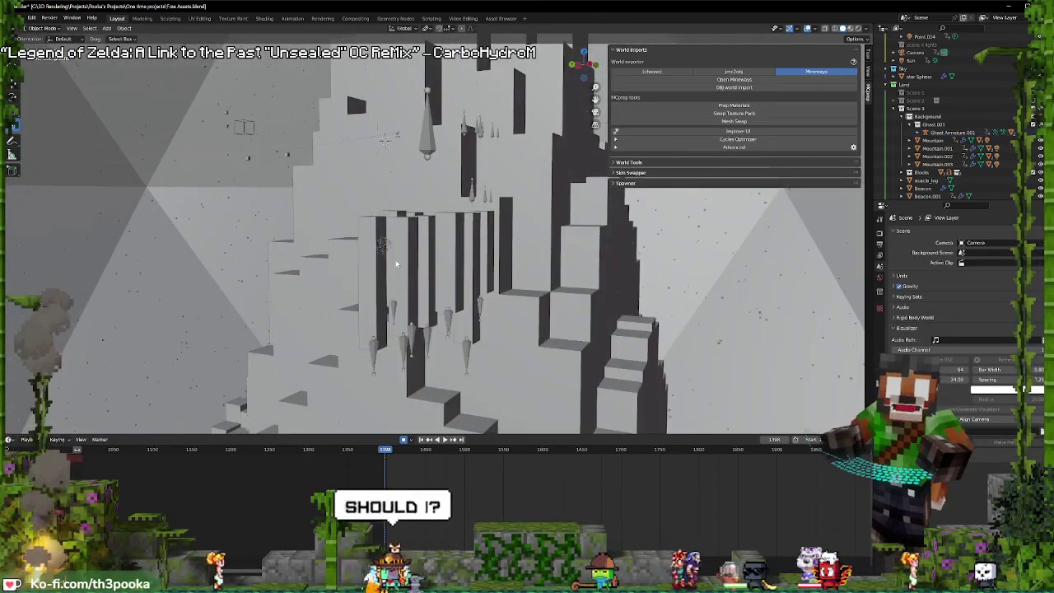
click(429, 142)
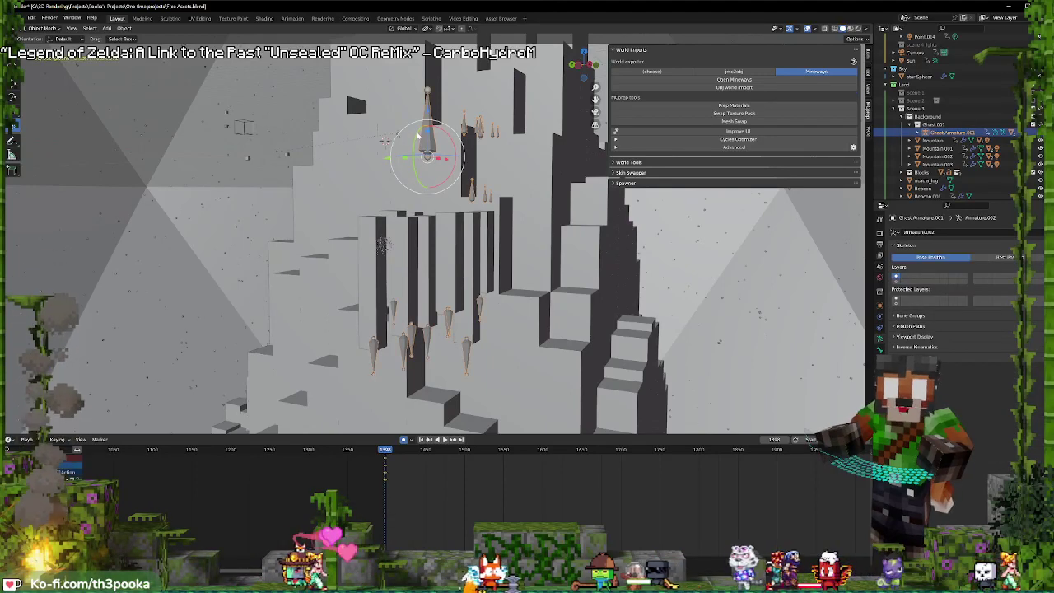
key(r)
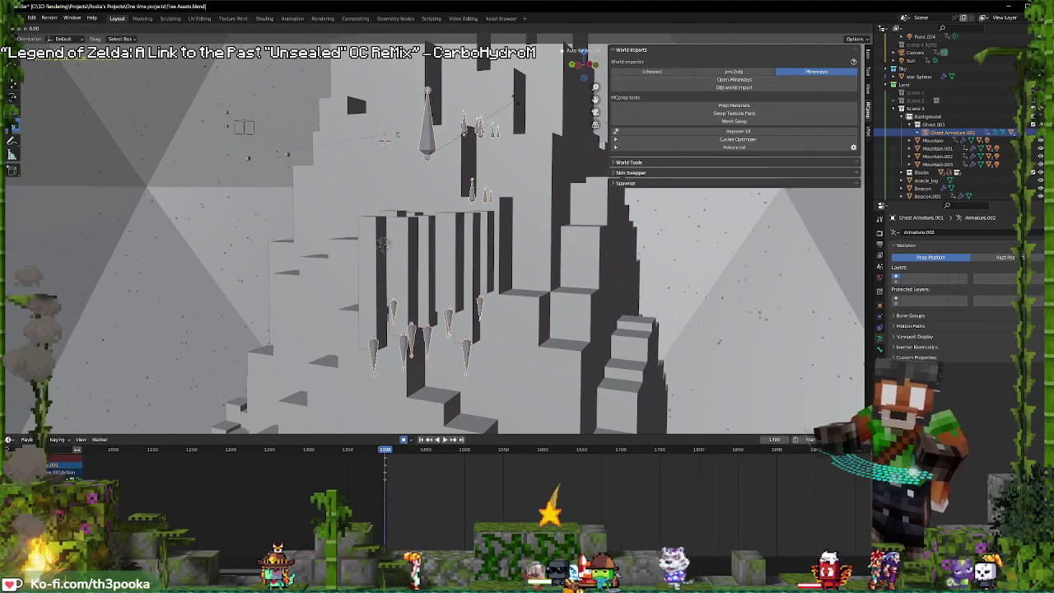
key(Escape)
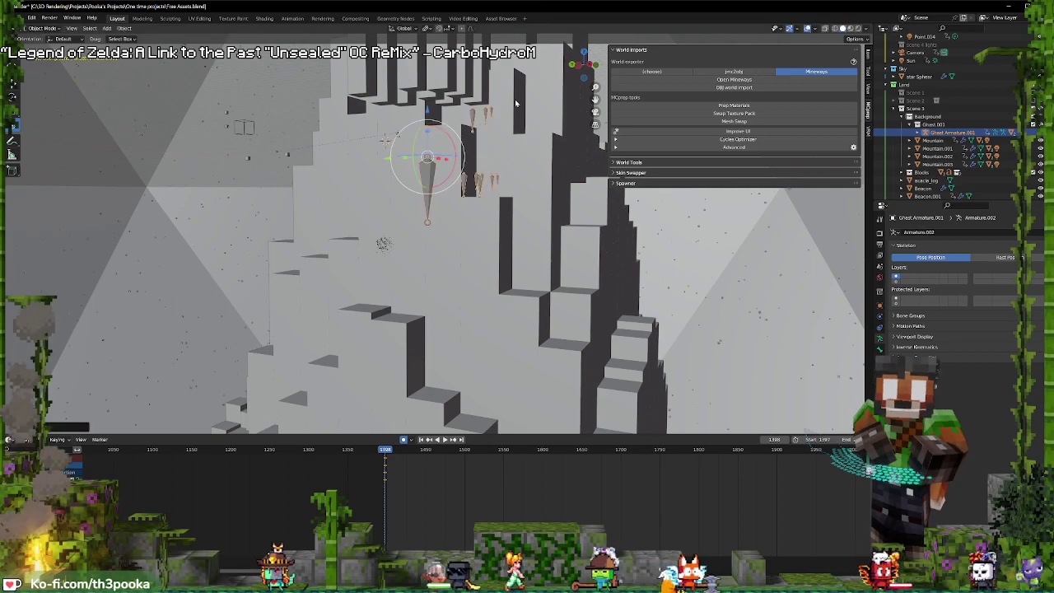
mouse_move(437, 97)
middle_down()
mouse_move(450, 171)
mouse_move(590, 178)
middle_up()
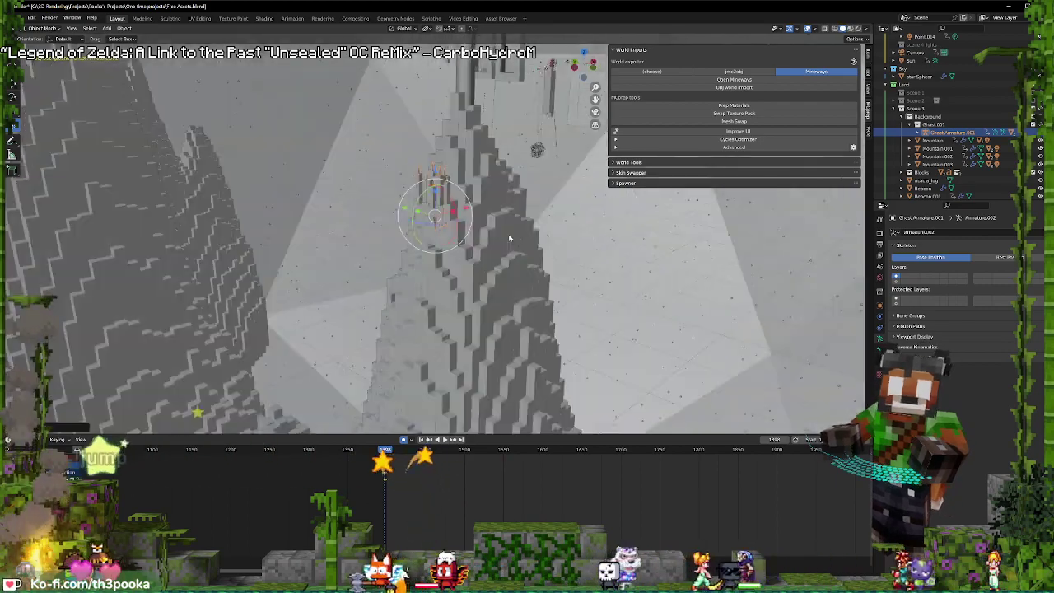
mouse_move(468, 211)
middle_down()
mouse_move(488, 232)
mouse_move(570, 230)
mouse_move(557, 264)
mouse_move(513, 264)
mouse_move(560, 244)
mouse_move(524, 245)
mouse_move(439, 176)
mouse_move(466, 225)
mouse_move(471, 204)
middle_up()
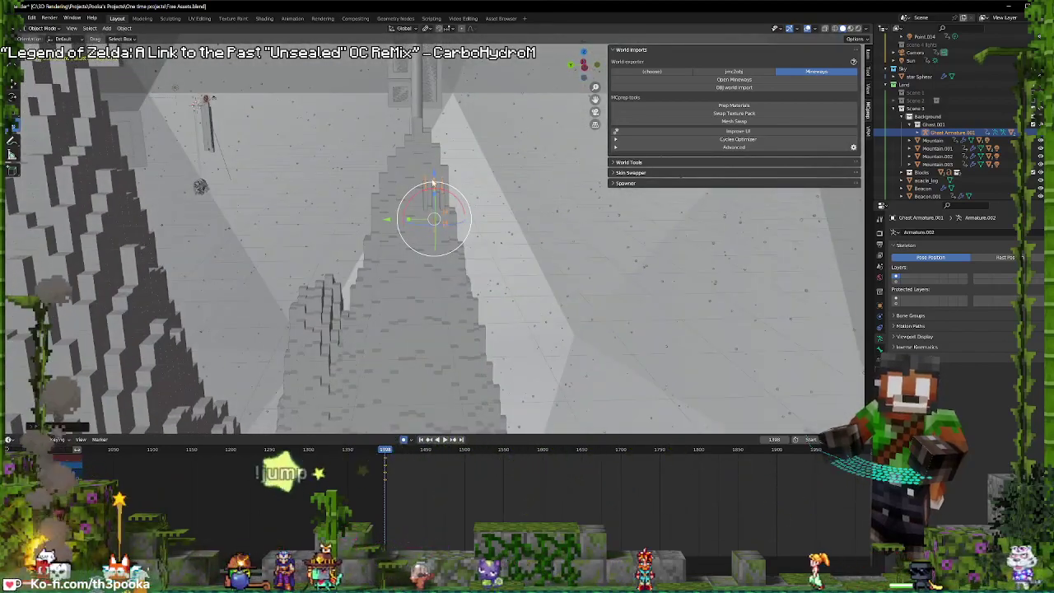
key(ctrl+Tab)
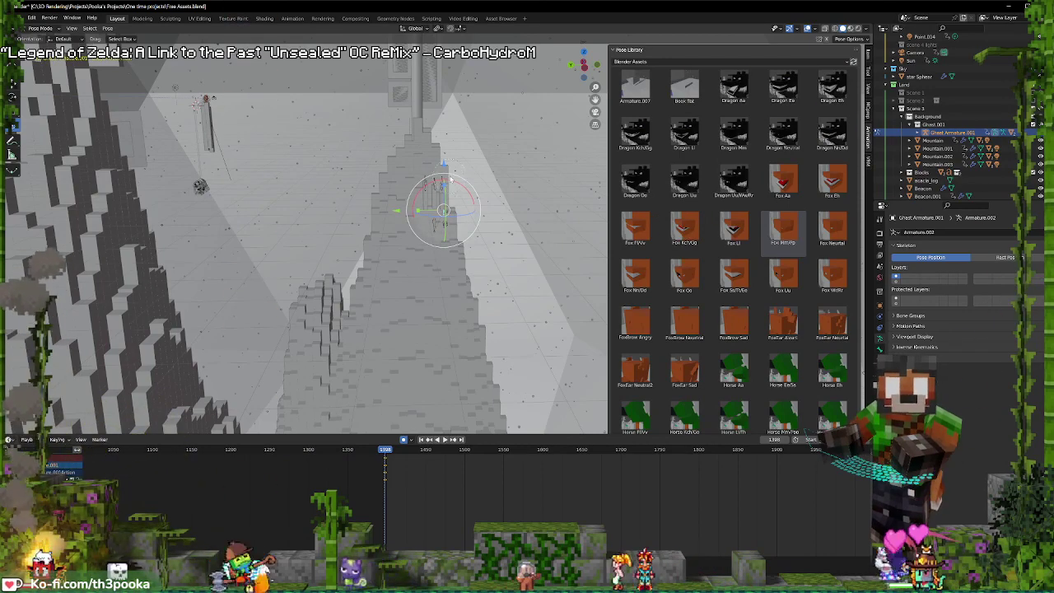
- Jump to frame 1400 and replay the animation with the ghast bone selected
middle_drag(439, 171, 499, 169)
key(g)
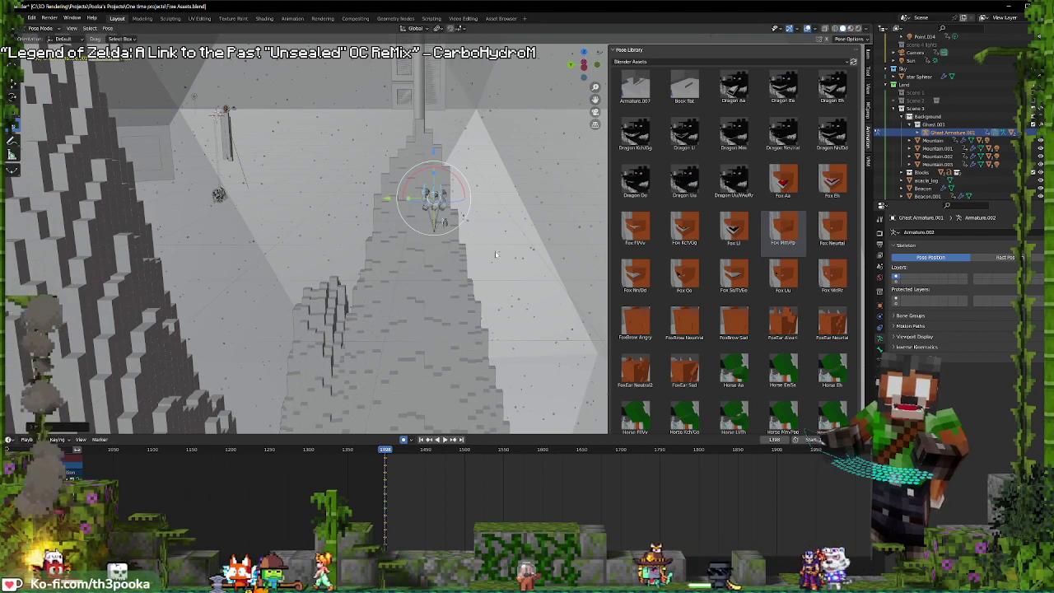
middle_drag(496, 255, 487, 407)
scroll(366, 503, up, 3)
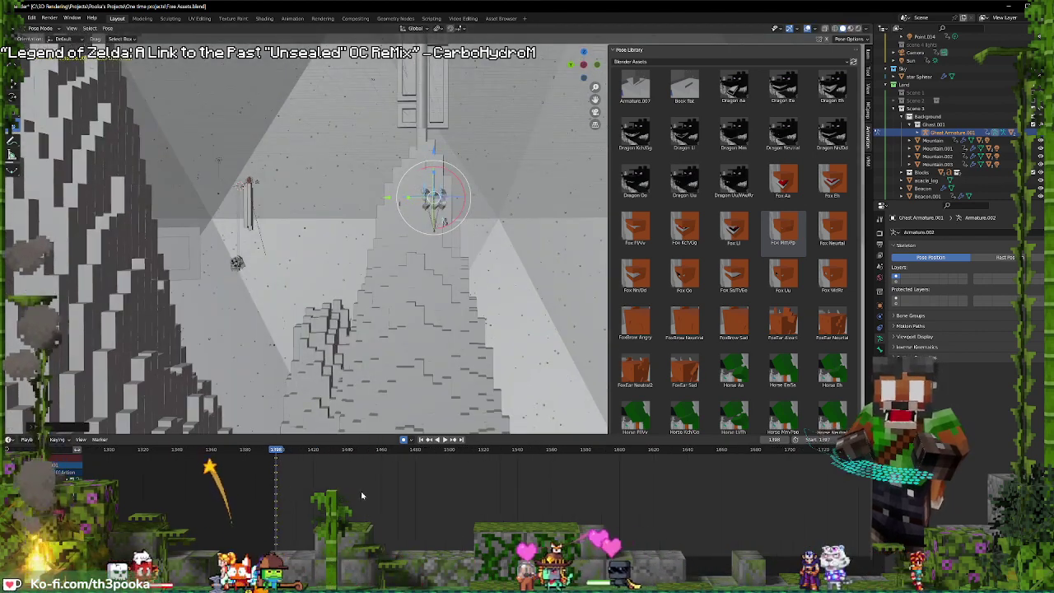
click(279, 471)
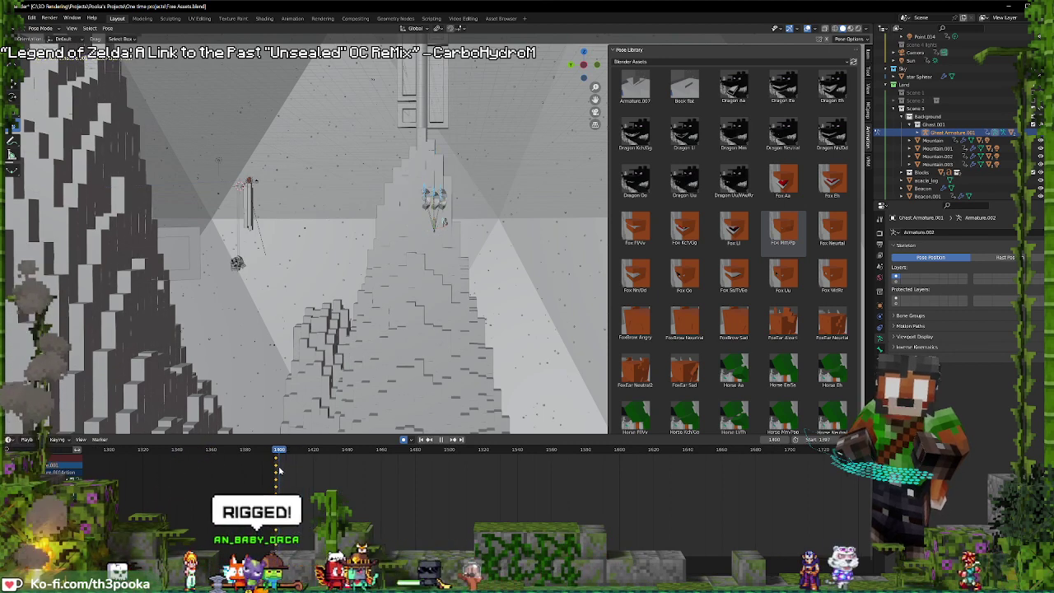
key(space)
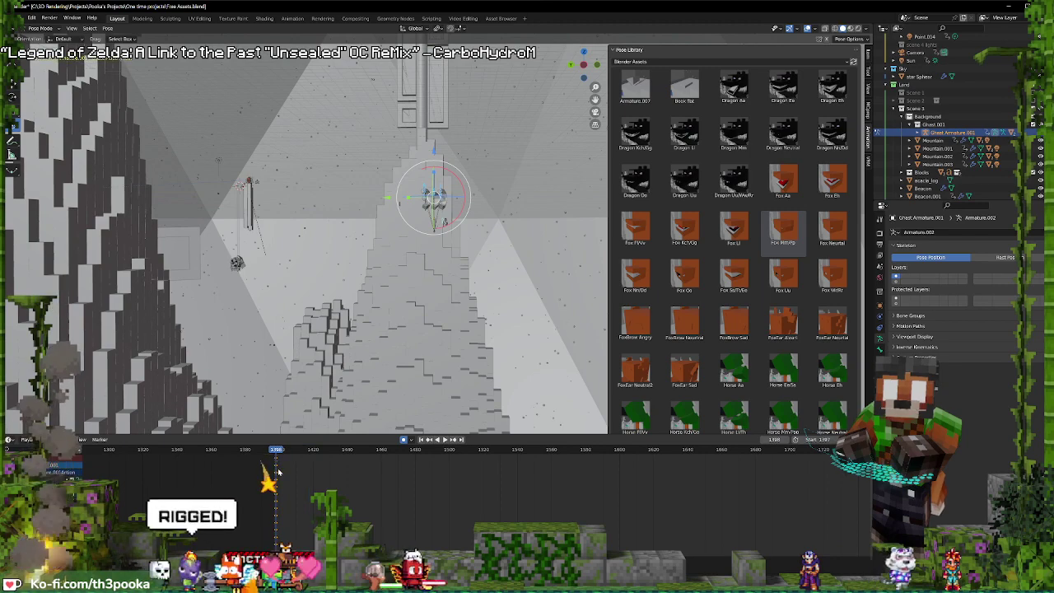
key(space)
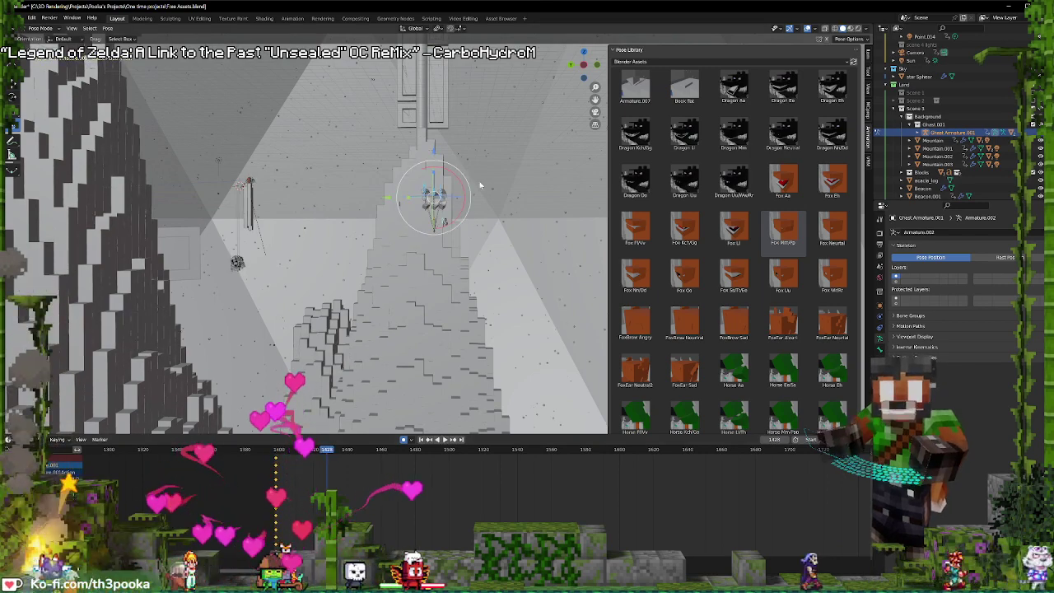
- Reposition the ghast bone around frame 1430, then return to the keyframe at 1398
key(g)
key(Escape)
key(Escape)
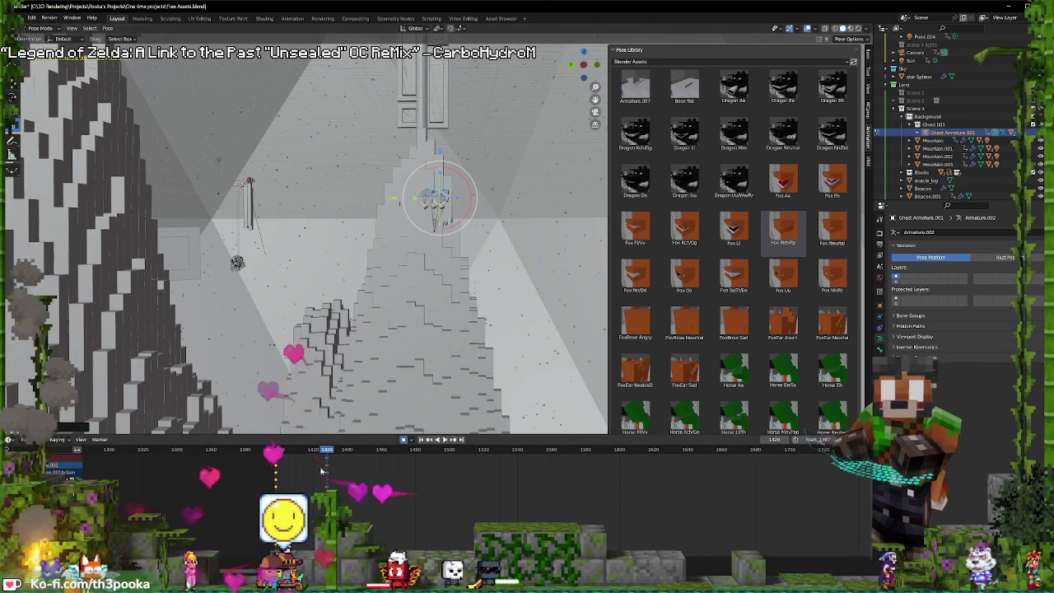
key(g)
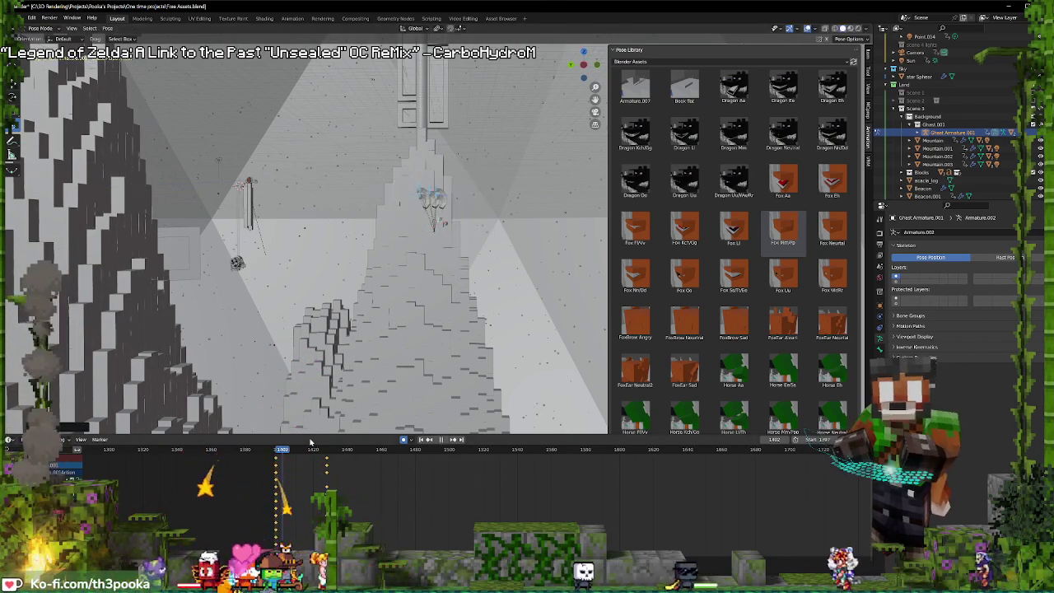
key(space)
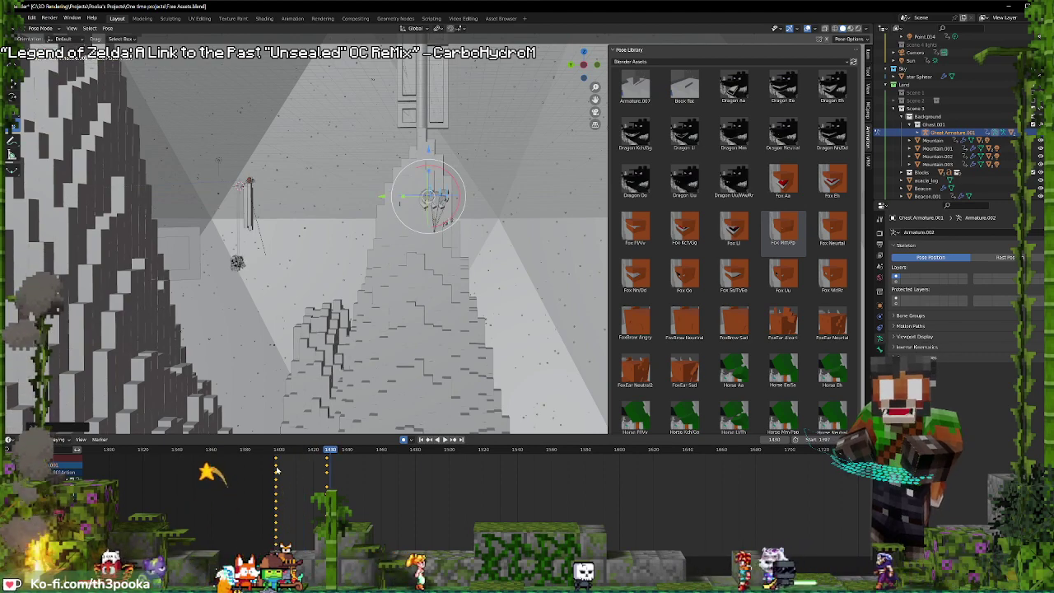
middle_drag(481, 196, 520, 215)
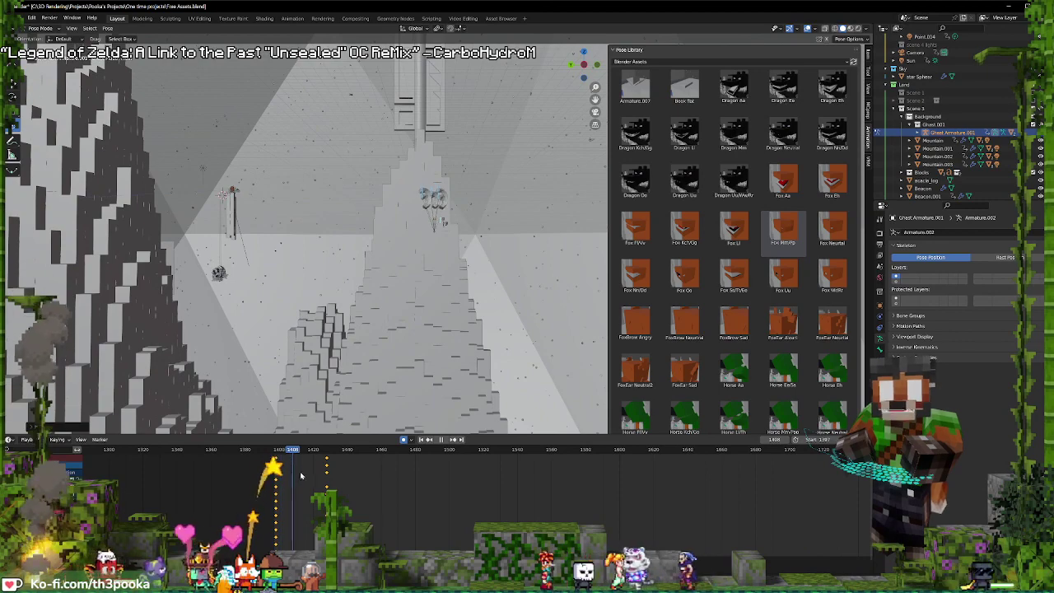
click(468, 145)
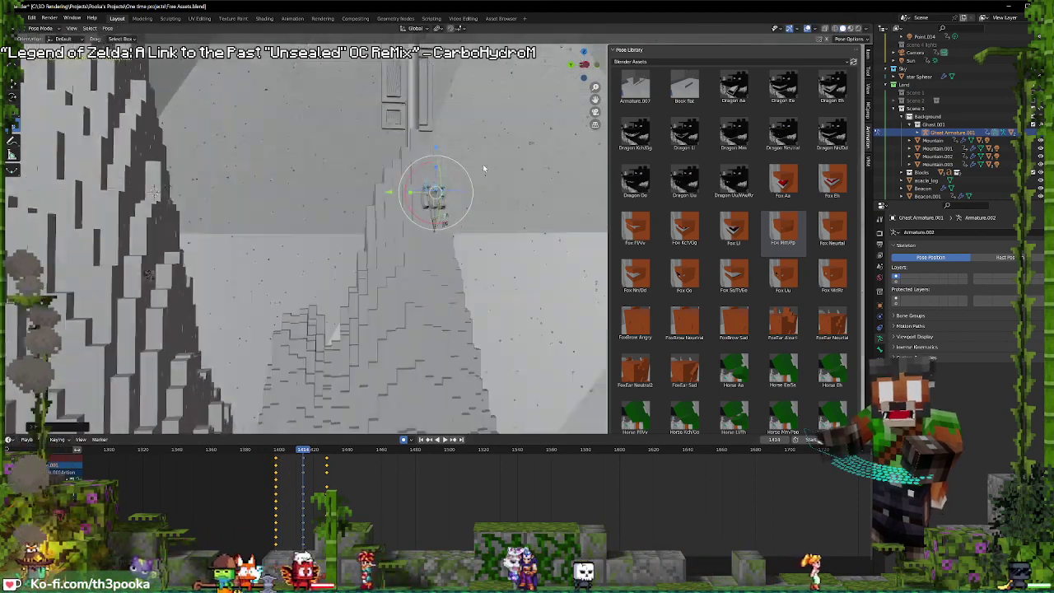
middle_drag(483, 164, 484, 171)
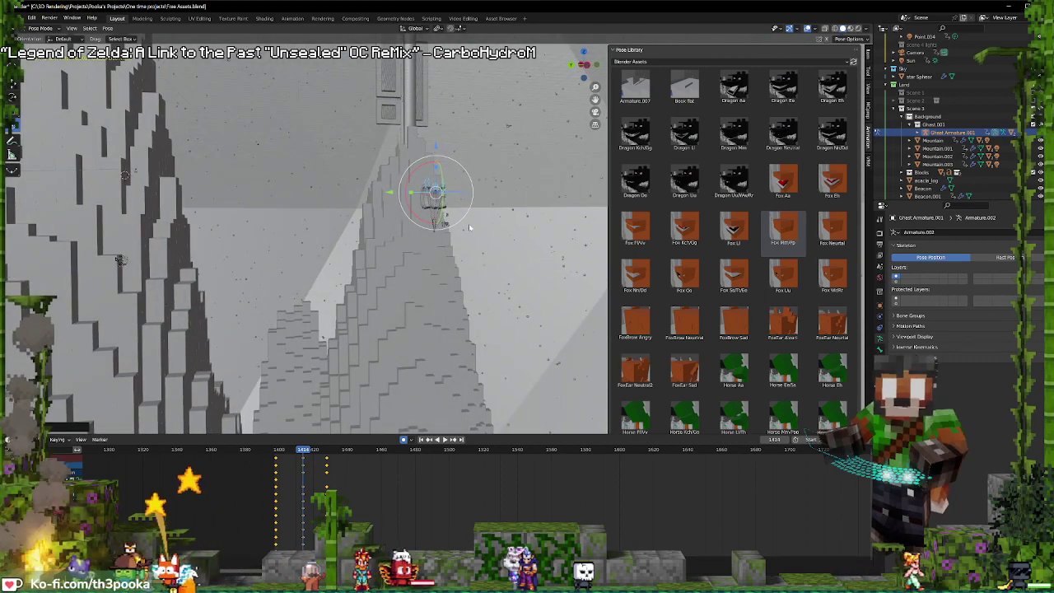
key(ctrl+z)
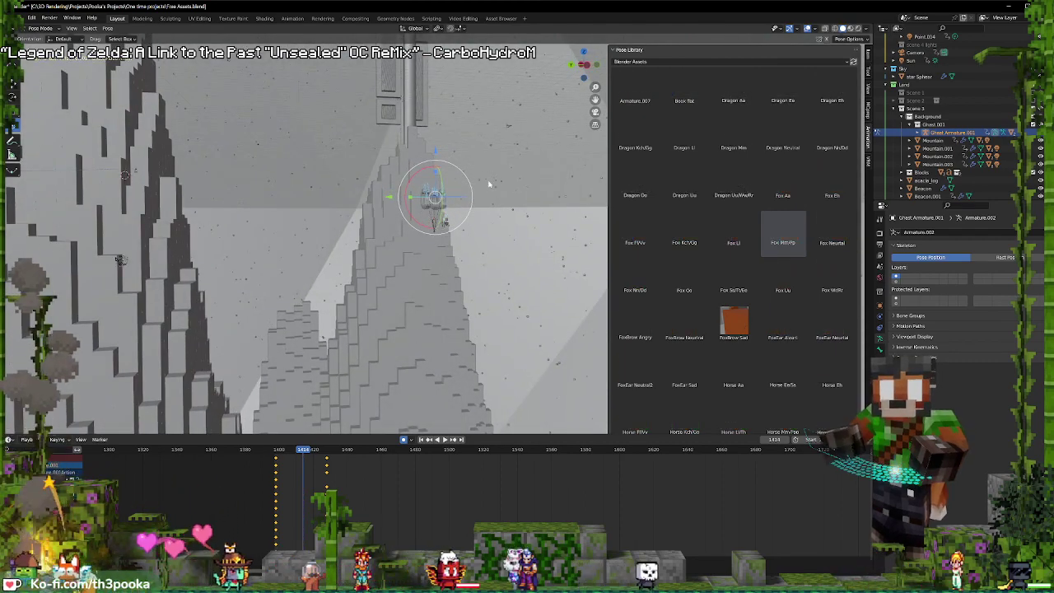
key(Down)
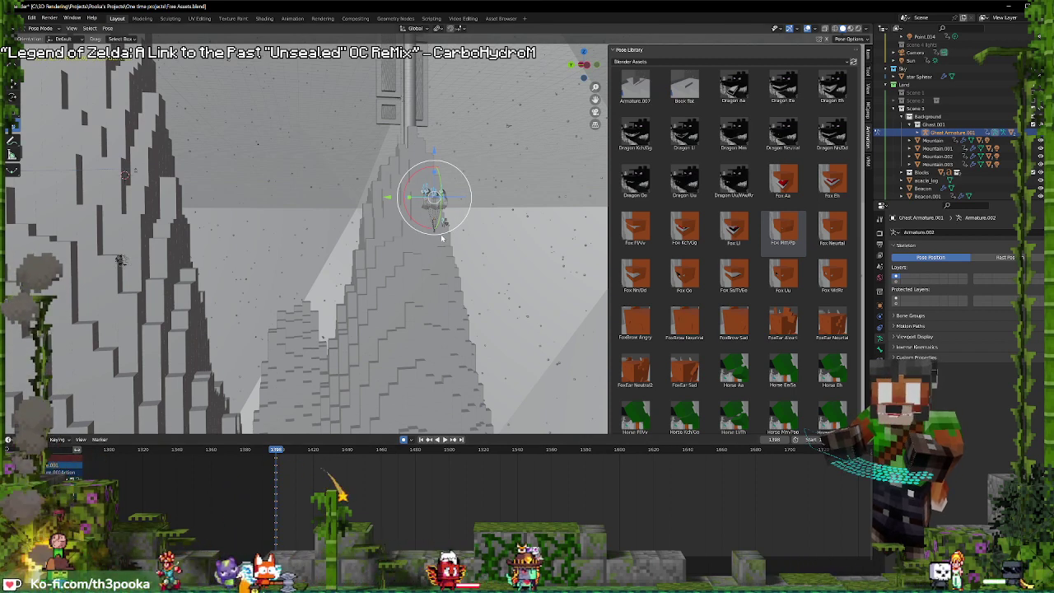
middle_drag(469, 227, 411, 400)
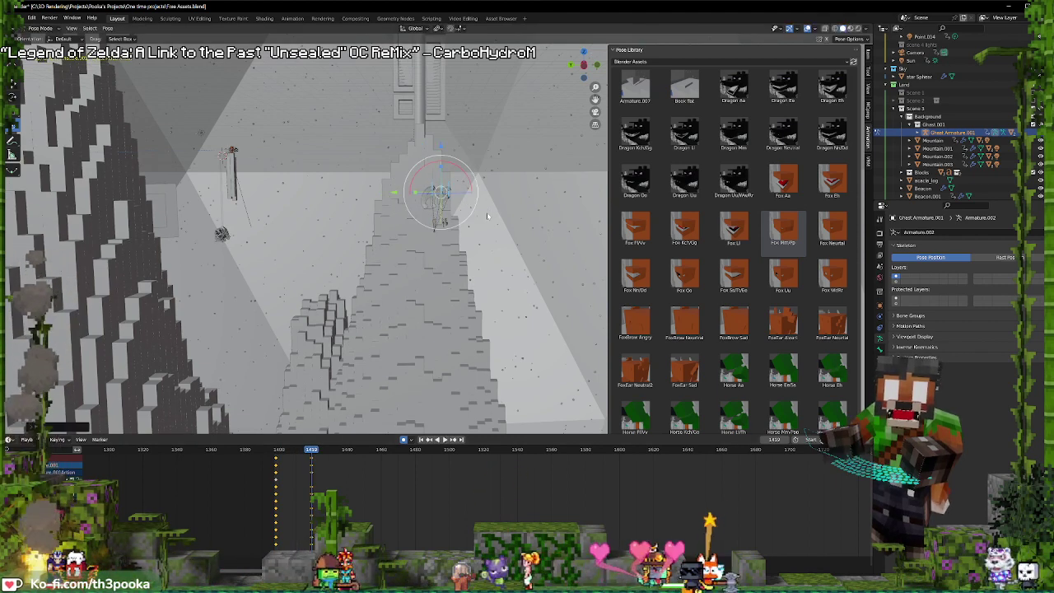
- Move the ghast bone and keyframe its pose at frame 1421
key(space)
key(g)
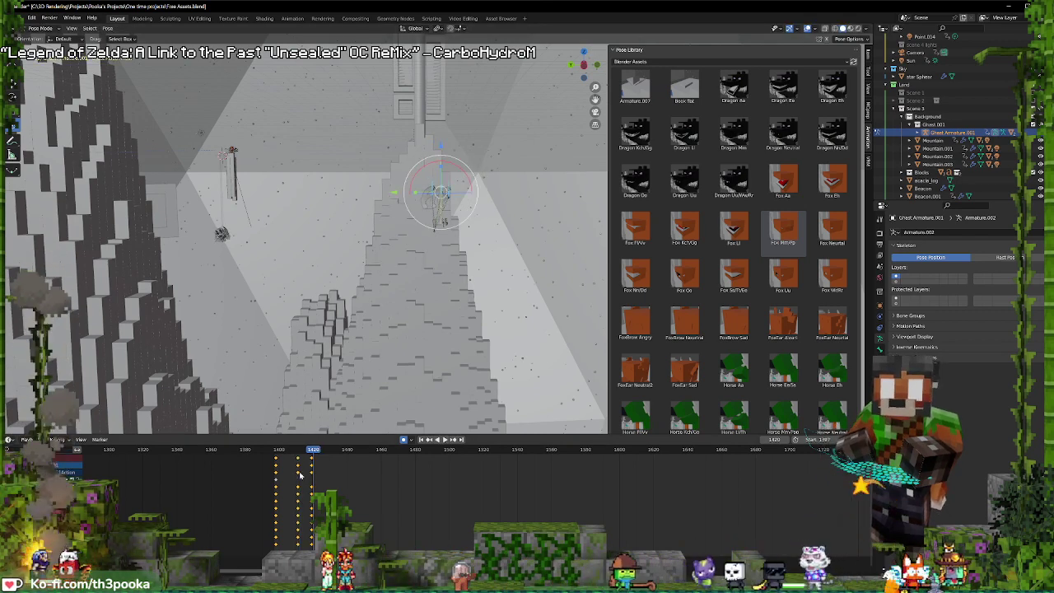
middle_drag(299, 475, 299, 543)
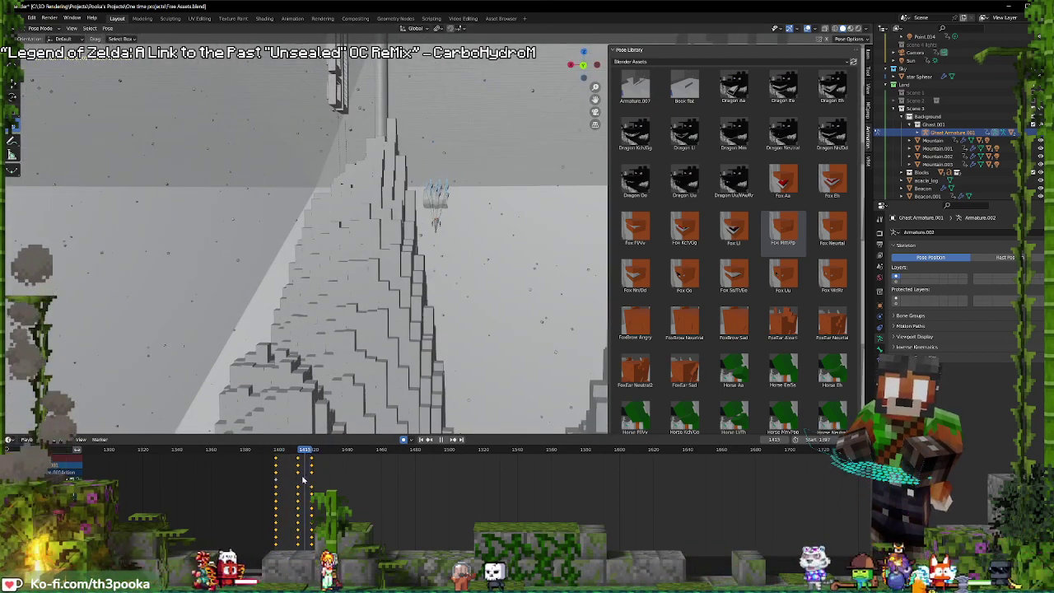
key(g)
click(495, 209)
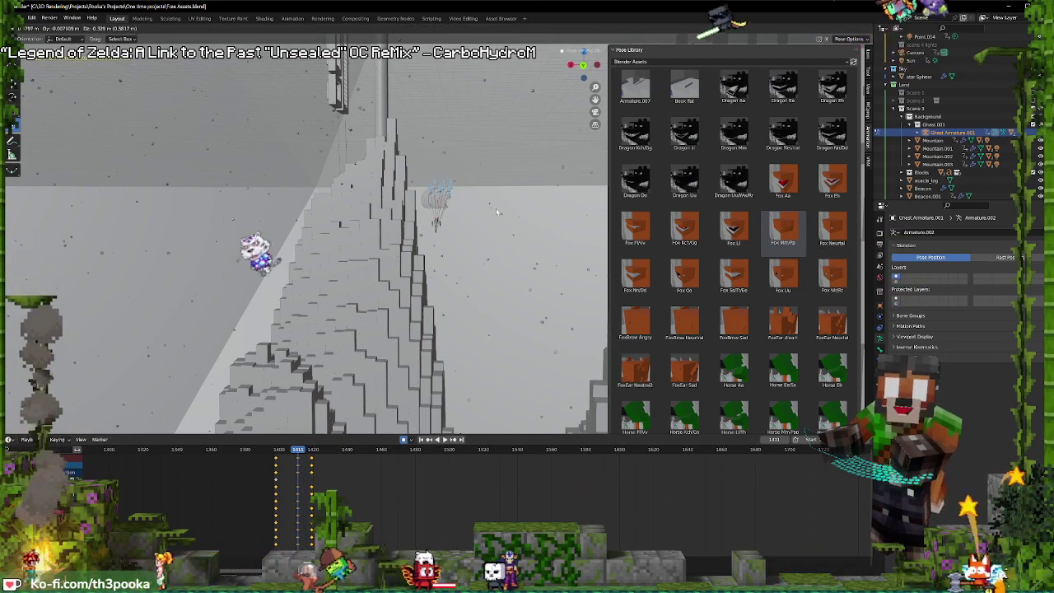
click(307, 493)
drag(309, 493, 316, 492)
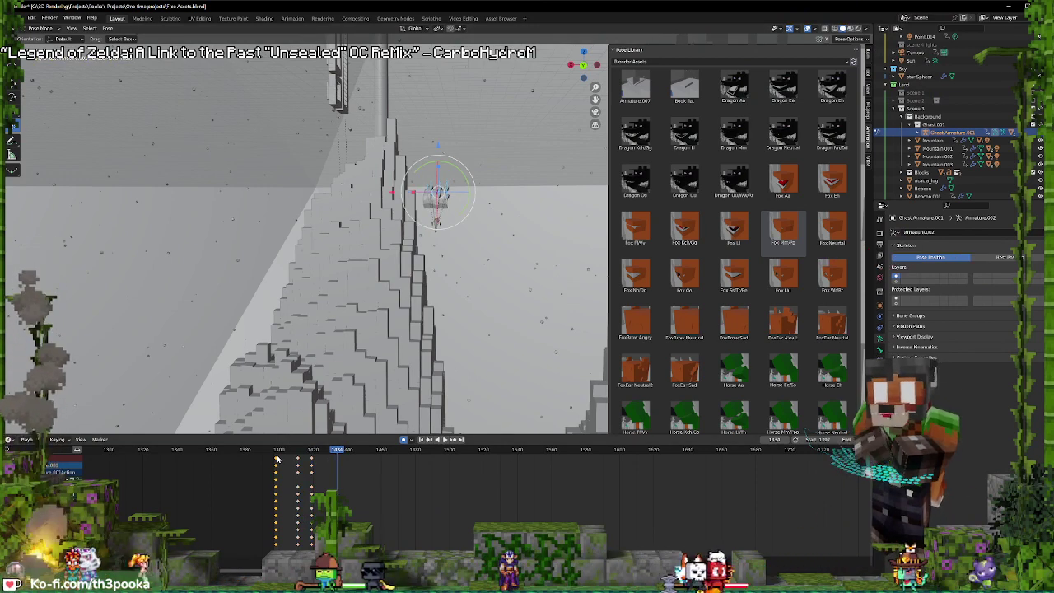
key(i)
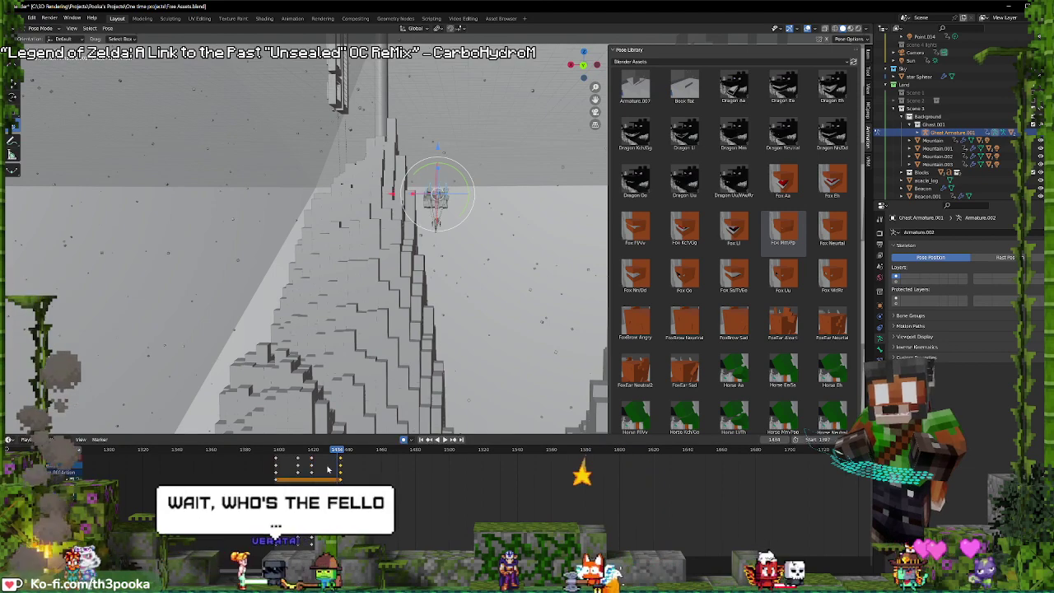
- Adjust the ghast's main bone pose at frames 1428, 1422 and 1398
click(328, 470)
key(g)
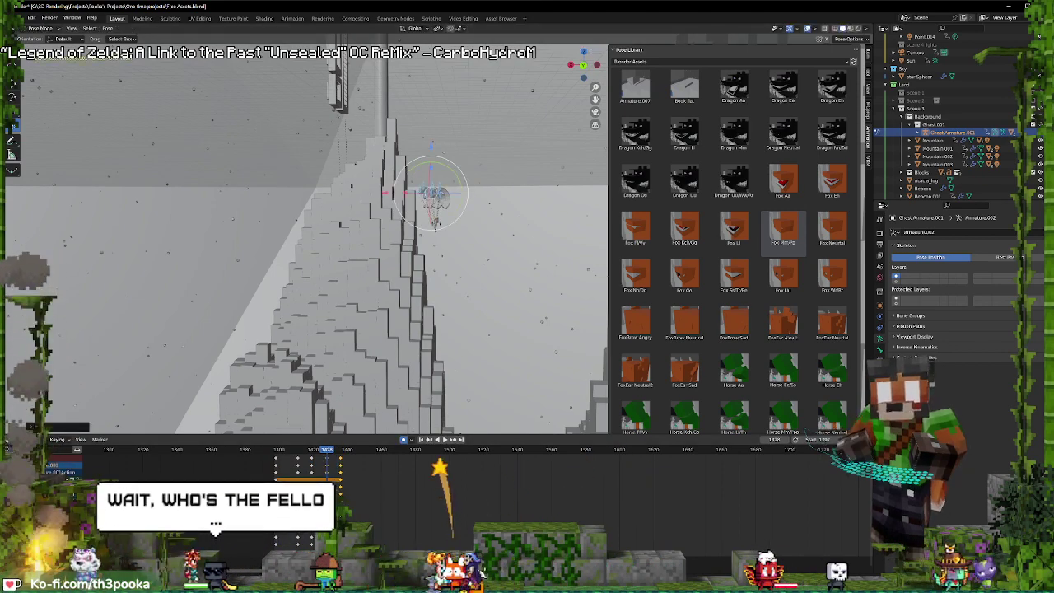
click(318, 478)
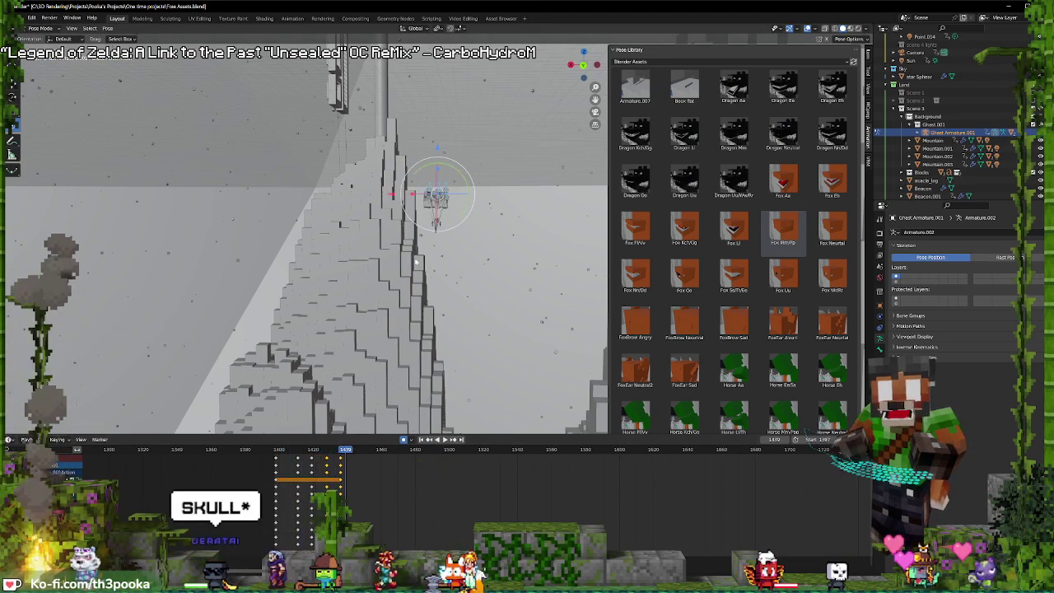
middle_drag(416, 262, 461, 198)
click(280, 472)
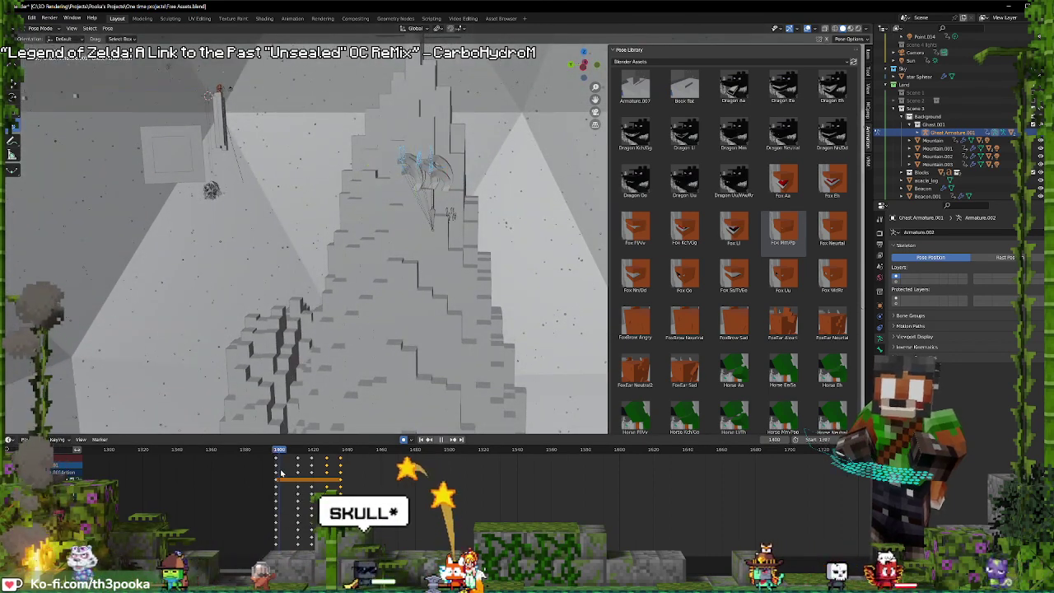
click(276, 472)
click(427, 199)
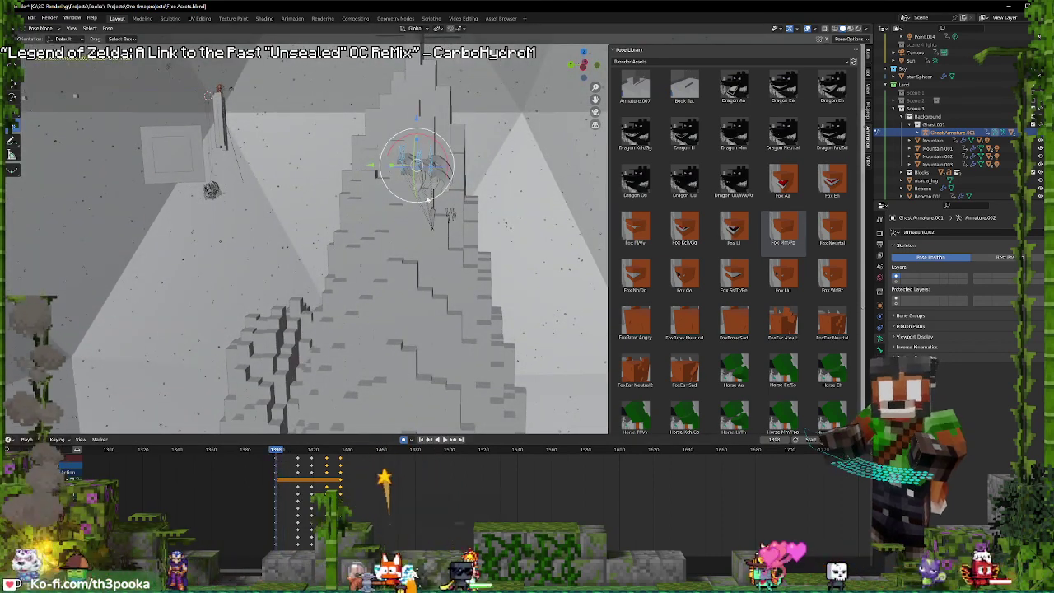
key(g)
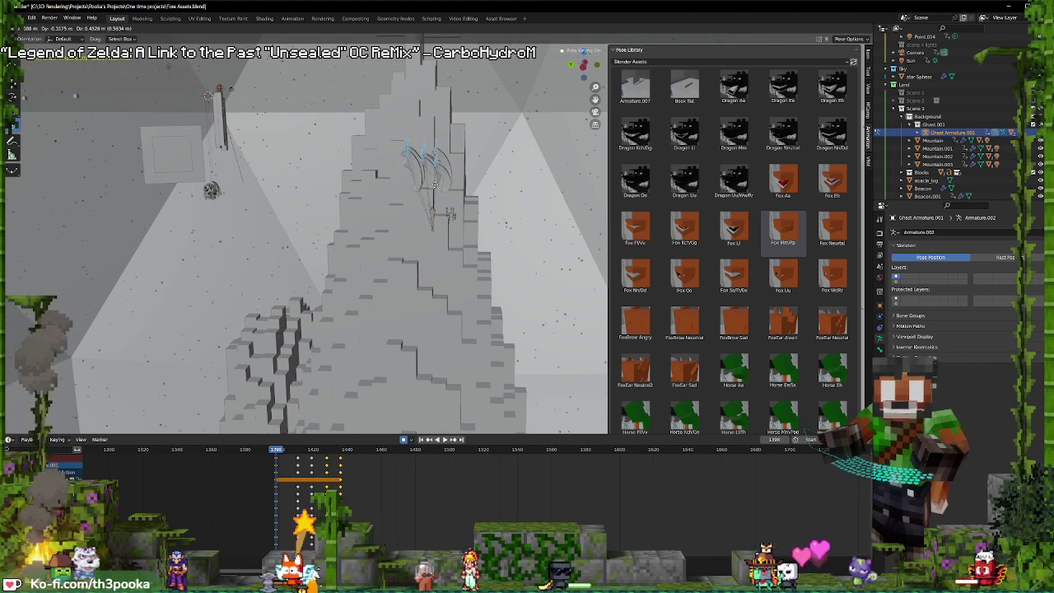
click(432, 182)
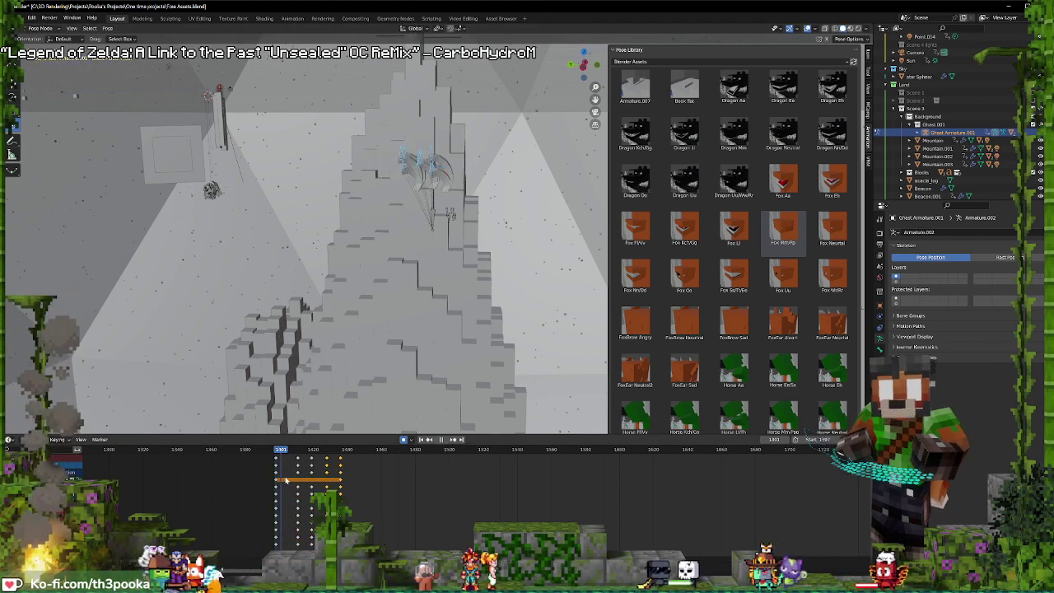
- Reselect the ghast bone at frame 1431 and view the mountain from above
click(302, 480)
click(331, 477)
click(424, 163)
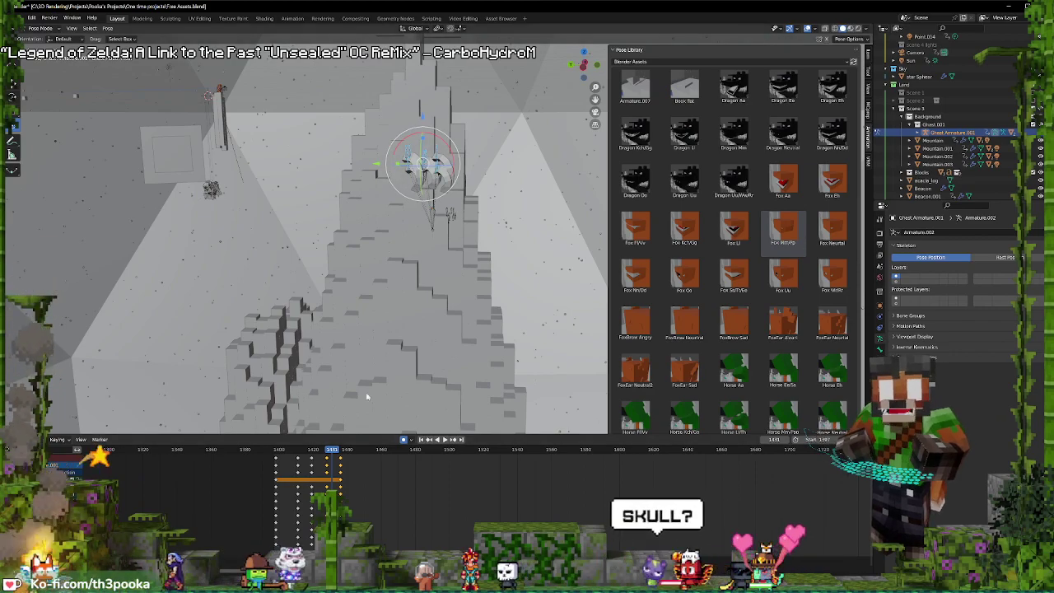
mouse_move(424, 163)
middle_down()
mouse_move(420, 236)
mouse_move(402, 285)
middle_up()
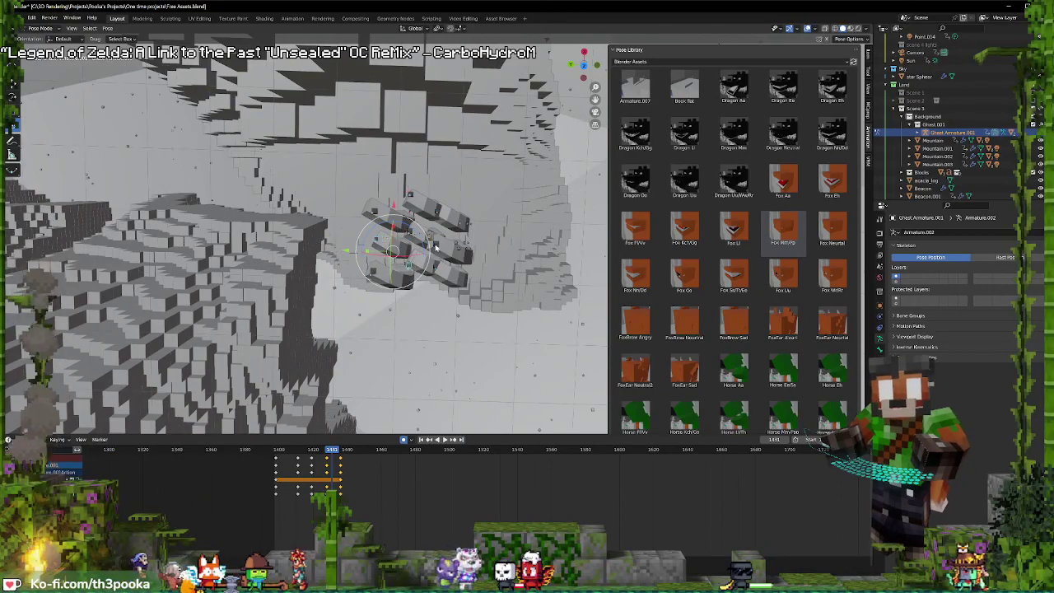
middle_drag(416, 200, 420, 145)
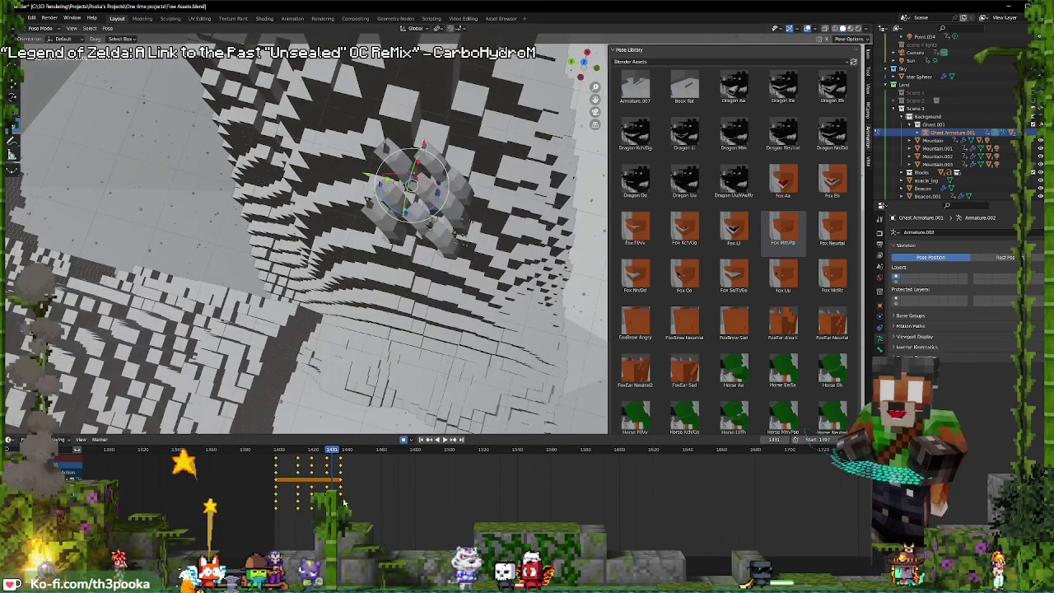
- Shift the selected keyframes, select those at frame 1400, and display them as curves
key(g)
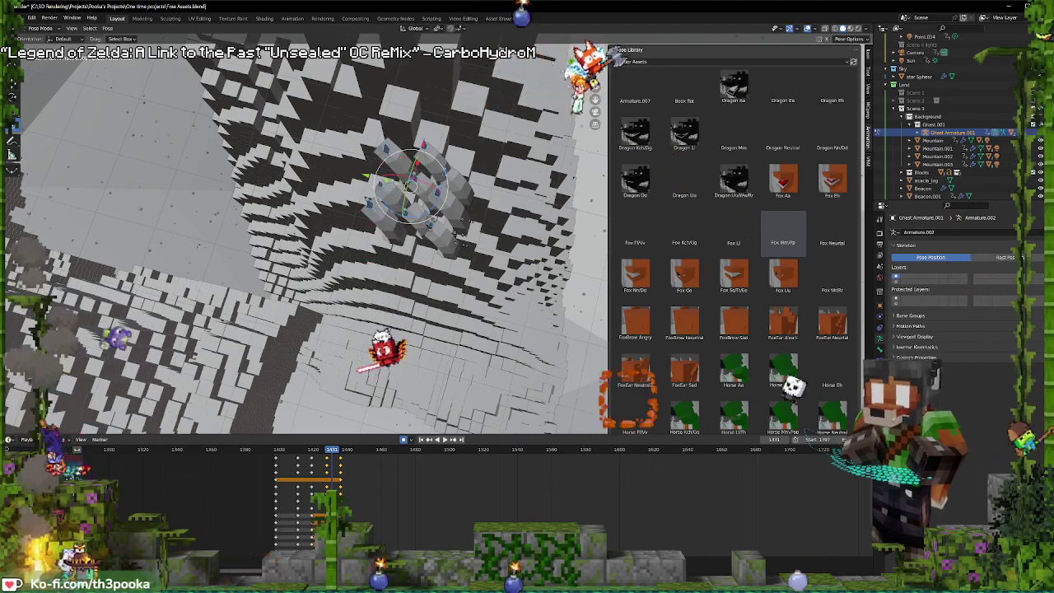
click(340, 485)
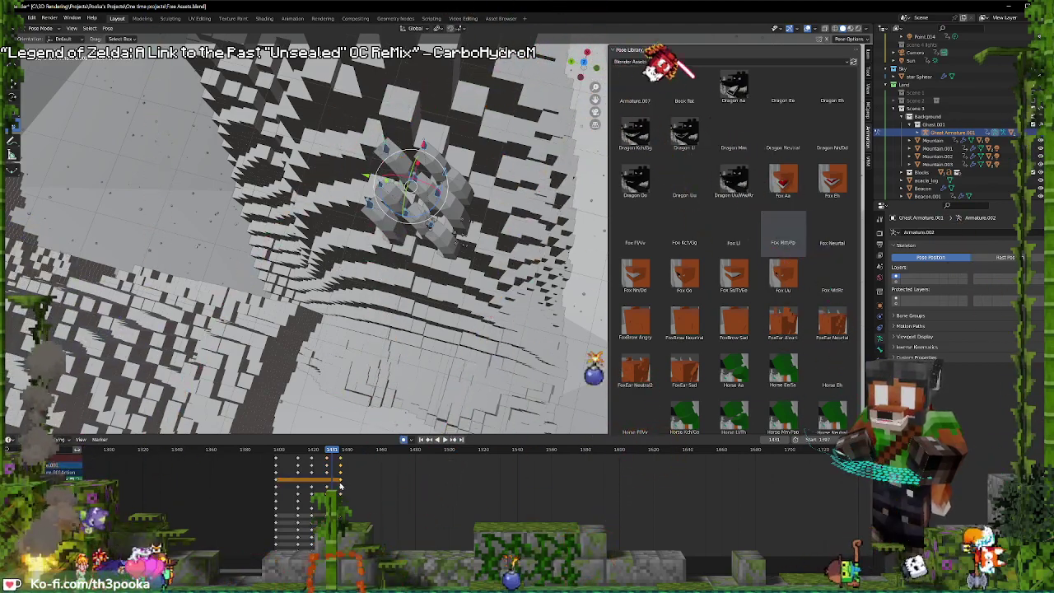
alt+click(277, 482)
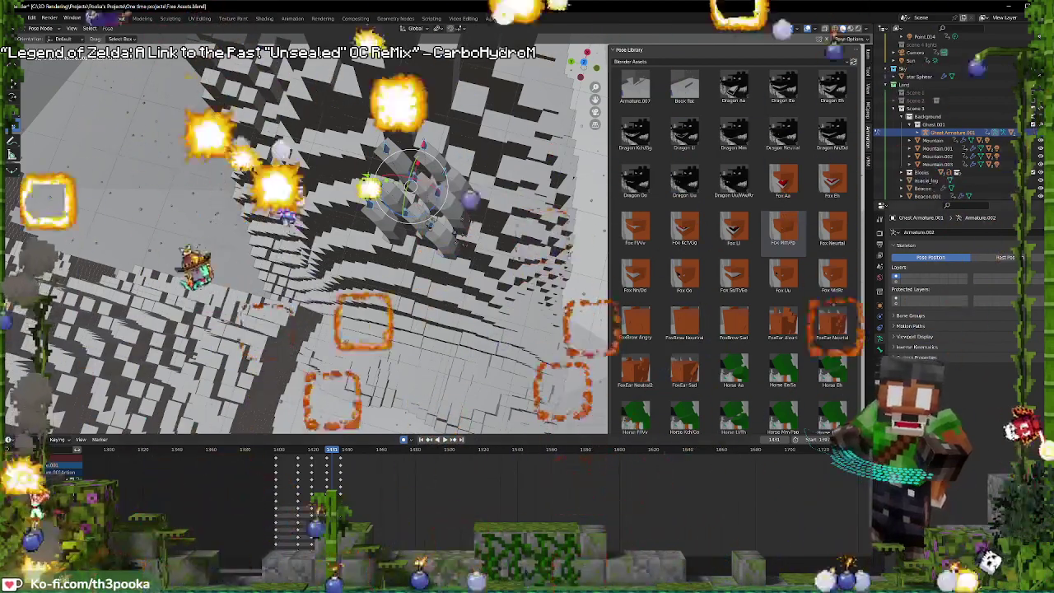
key(ctrl+Tab)
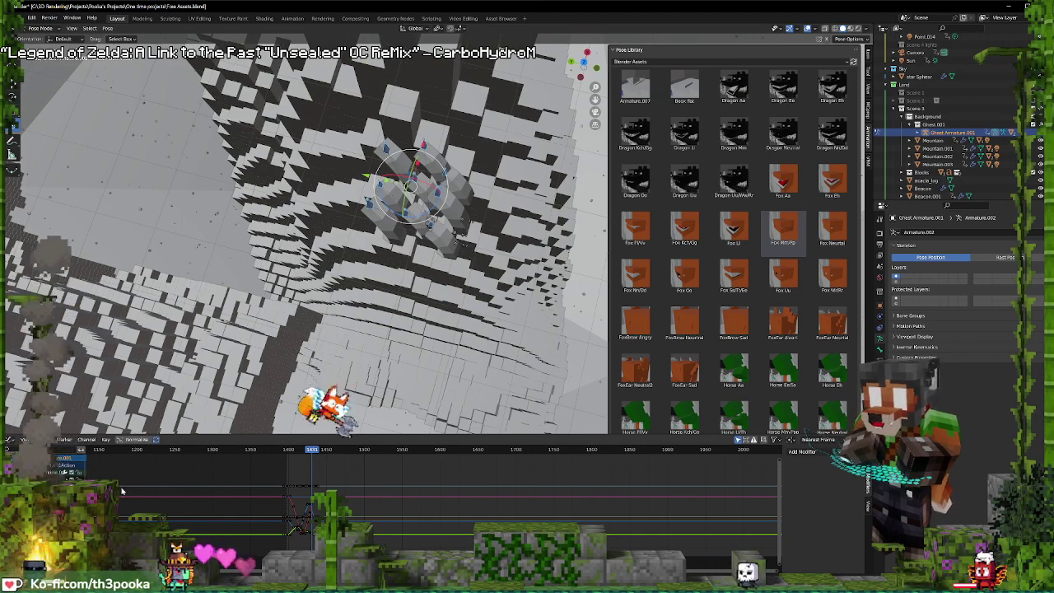
- Add Cycles modifiers to the ghast's F-curves and return to the Timeline at frame 1400
click(829, 489)
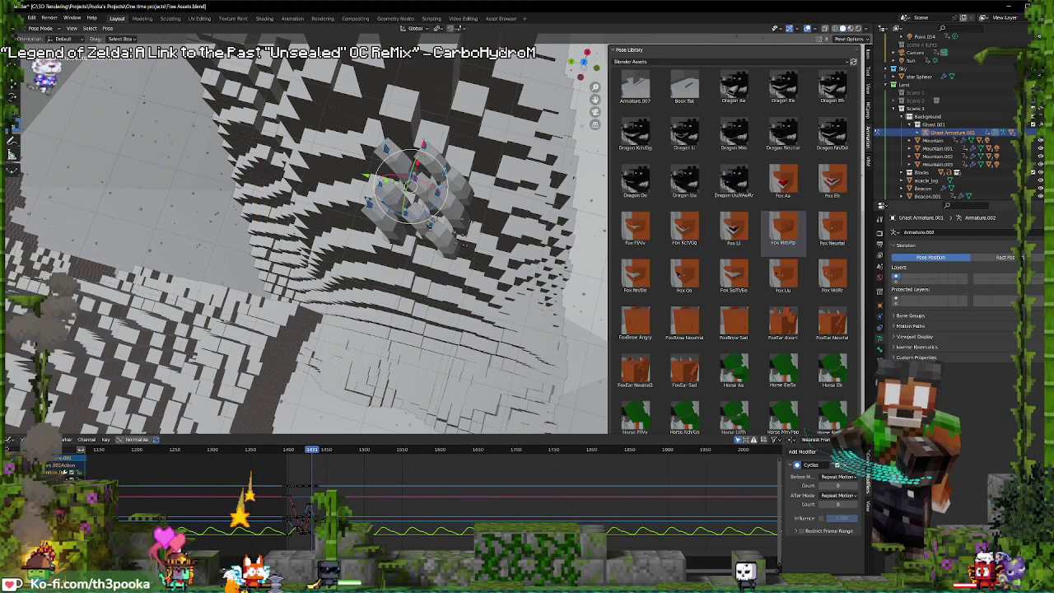
click(857, 453)
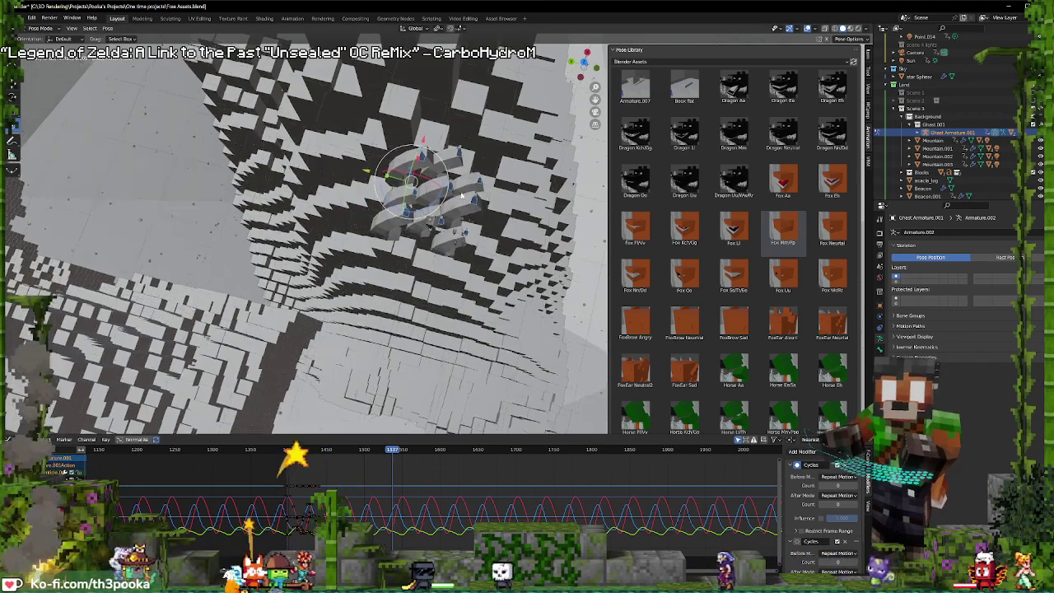
middle_drag(462, 247, 487, 143)
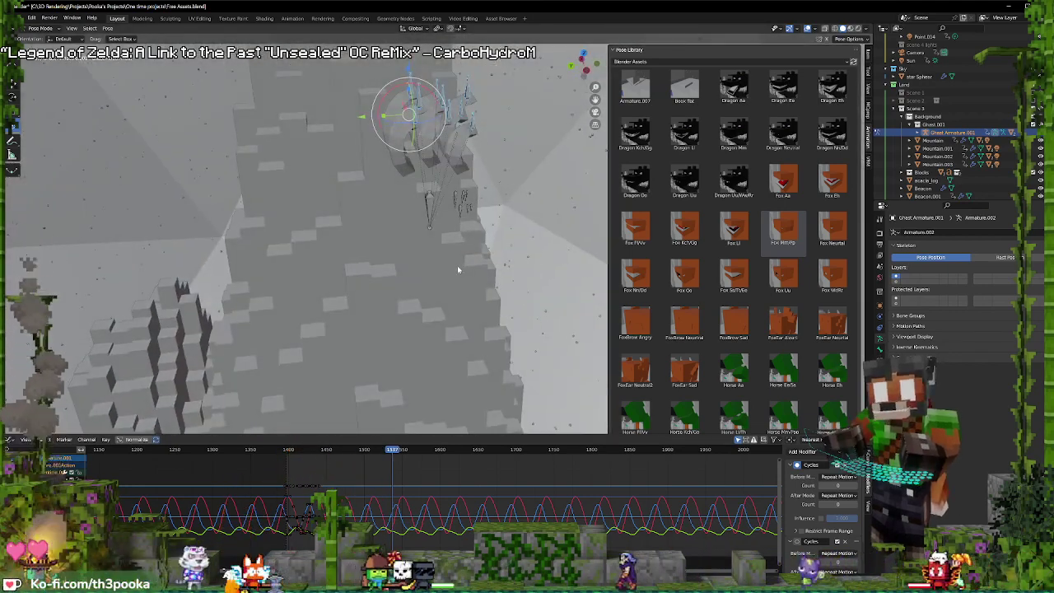
click(287, 499)
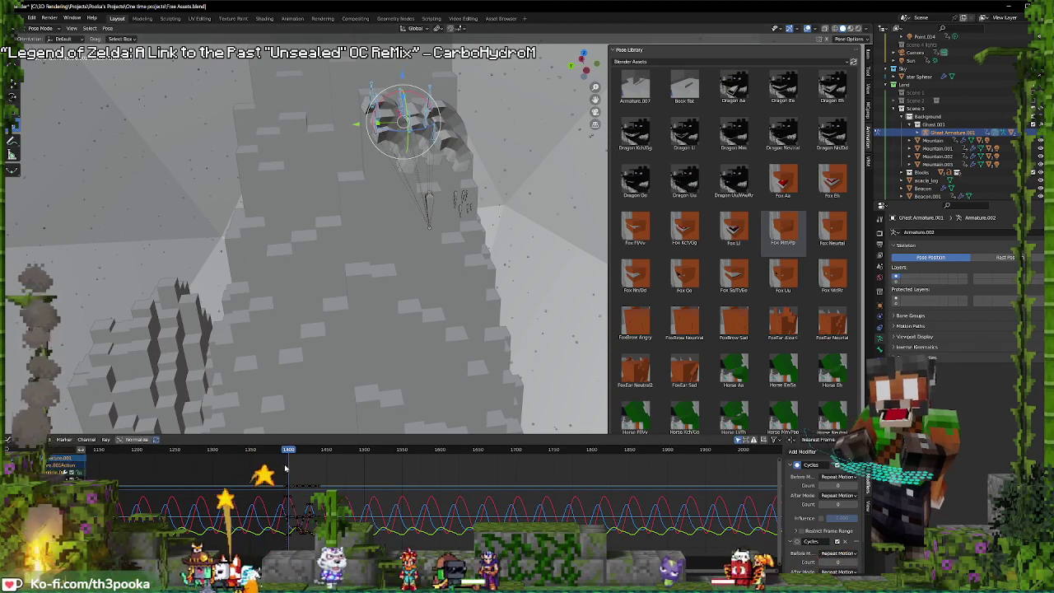
key(ctrl+Tab)
- Play the looping animation and move the ghast to a new position
key(space)
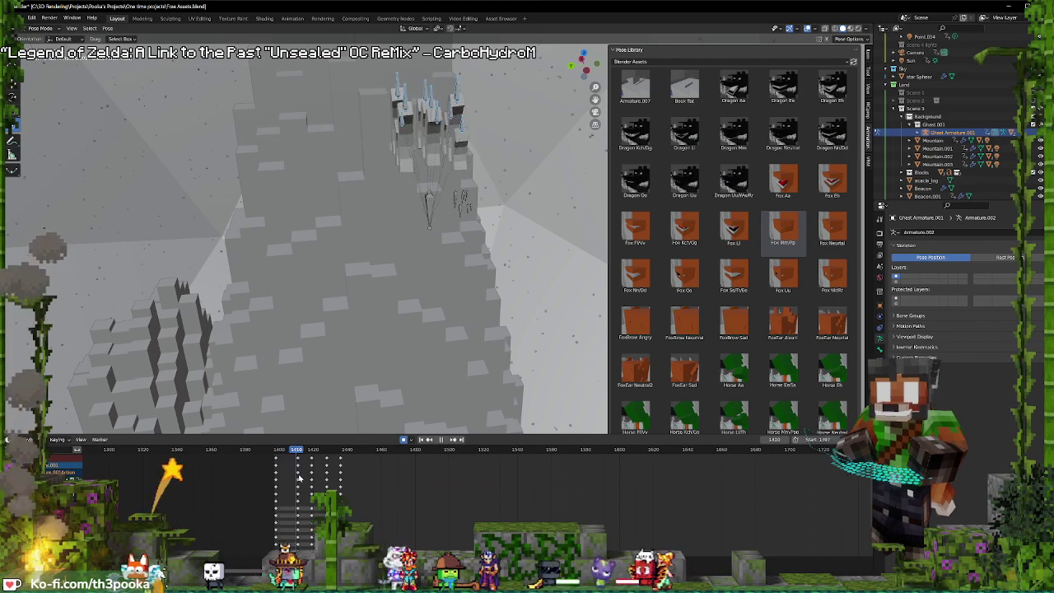
middle_drag(452, 80, 517, 102)
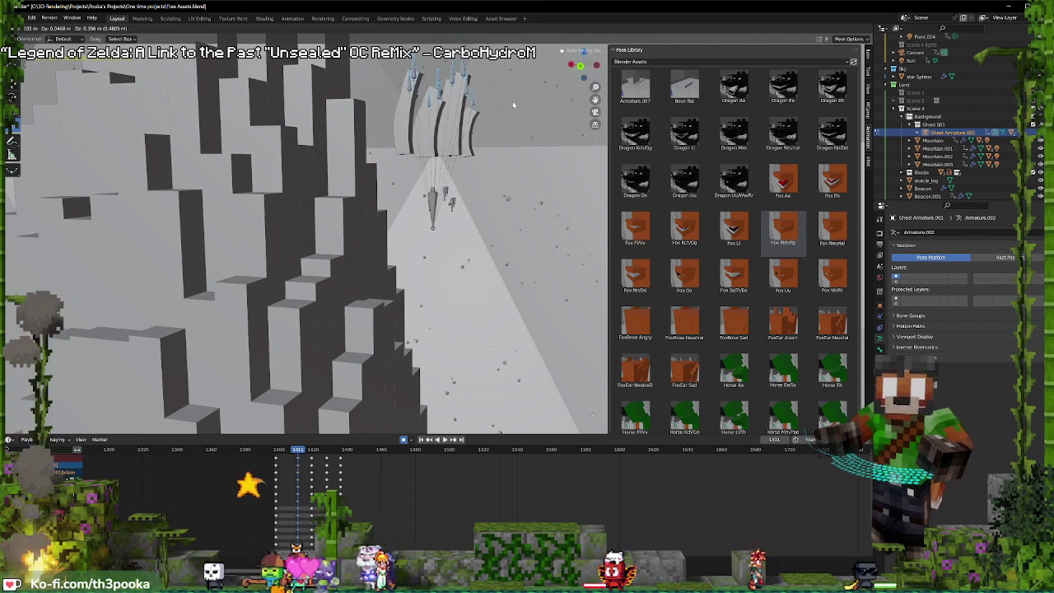
key(Return)
key(space)
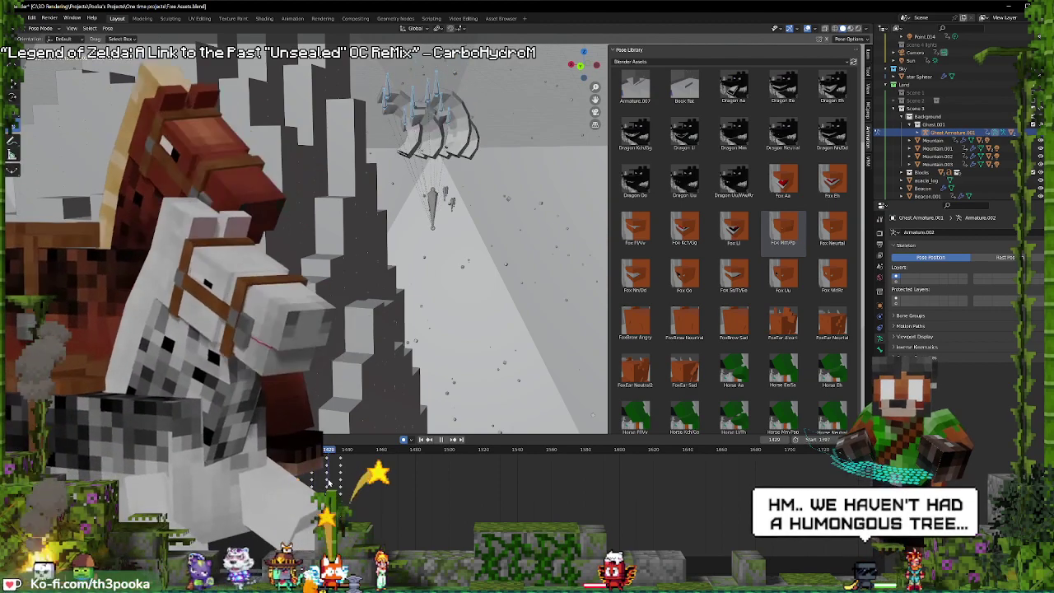
key(space)
key(g)
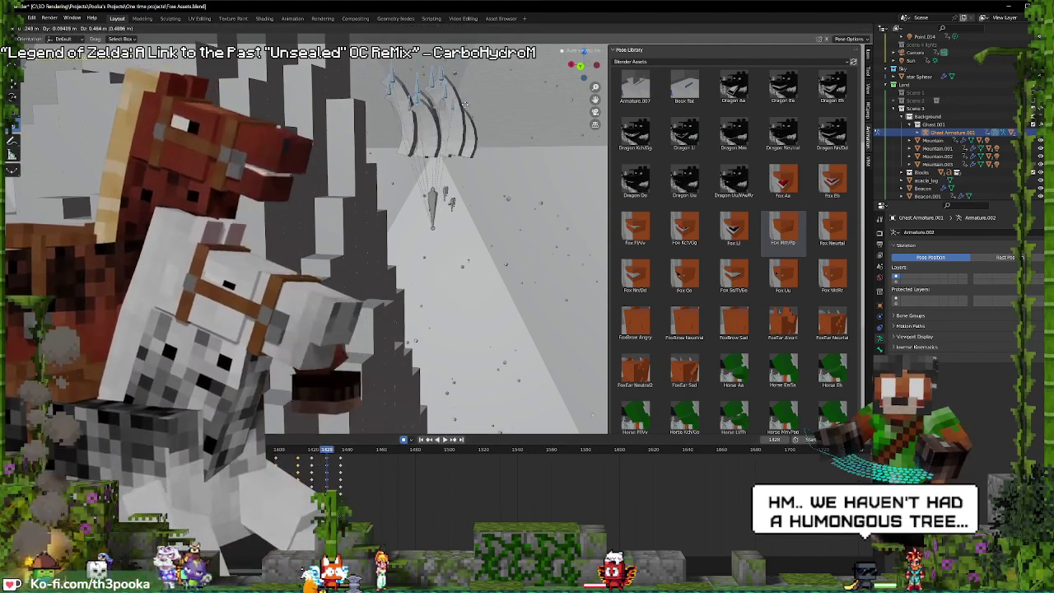
click(405, 158)
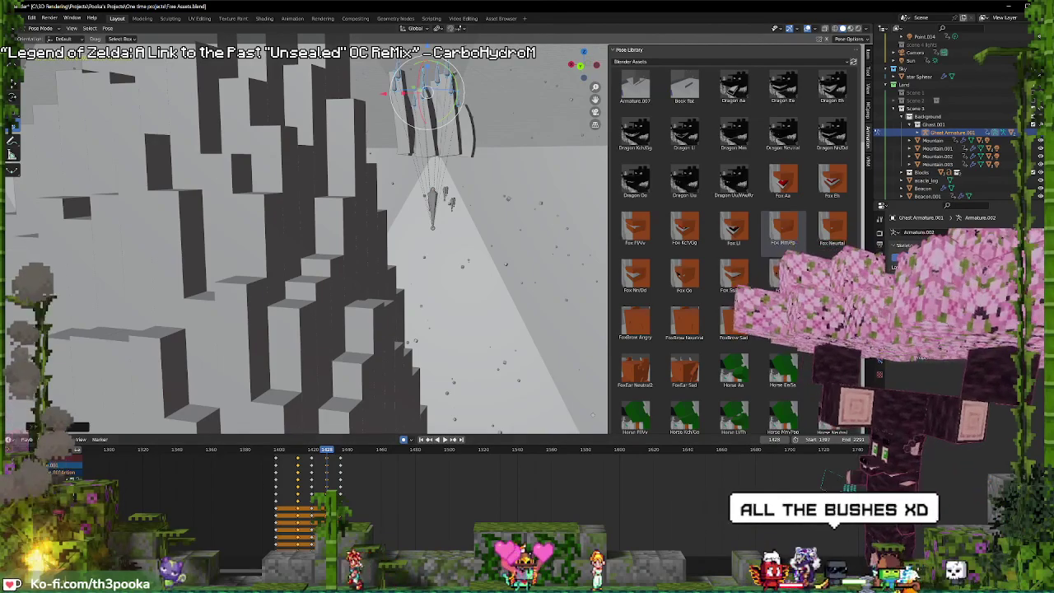
- Go back to frame 1401 and slide the selected keyframes later in time
drag(292, 470, 277, 469)
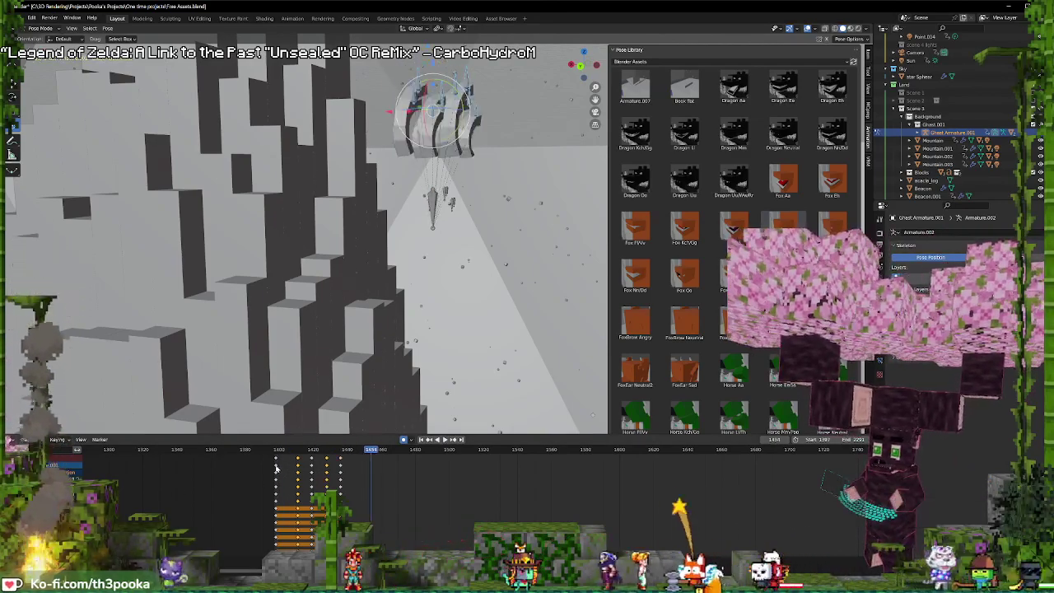
mouse_move(428, 247)
middle_down()
mouse_move(478, 199)
mouse_move(486, 205)
middle_up()
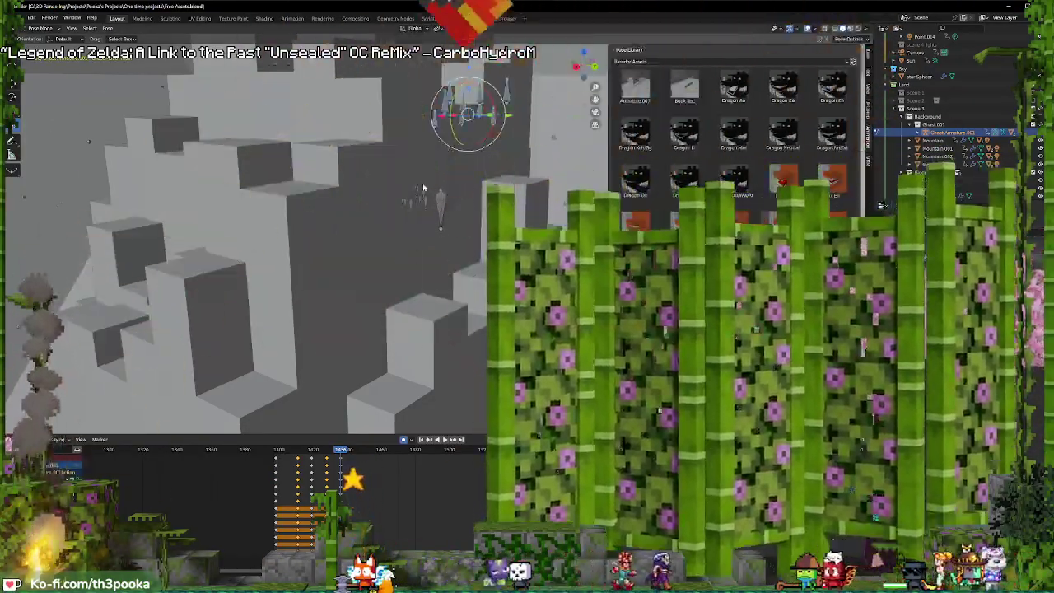
mouse_move(423, 188)
middle_down()
mouse_move(455, 163)
mouse_move(395, 241)
middle_up()
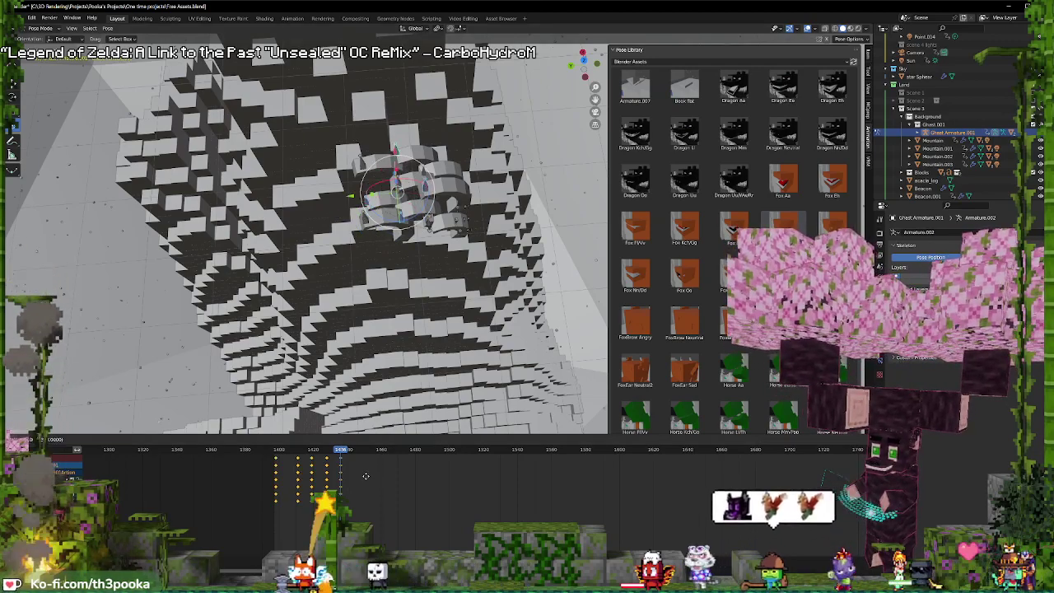
key(g)
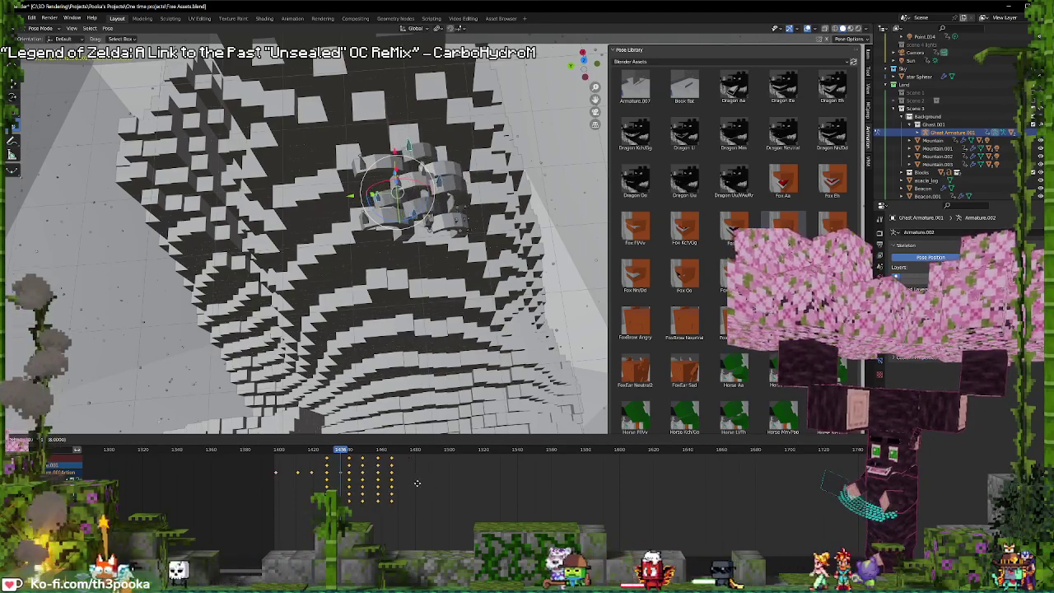
click(402, 480)
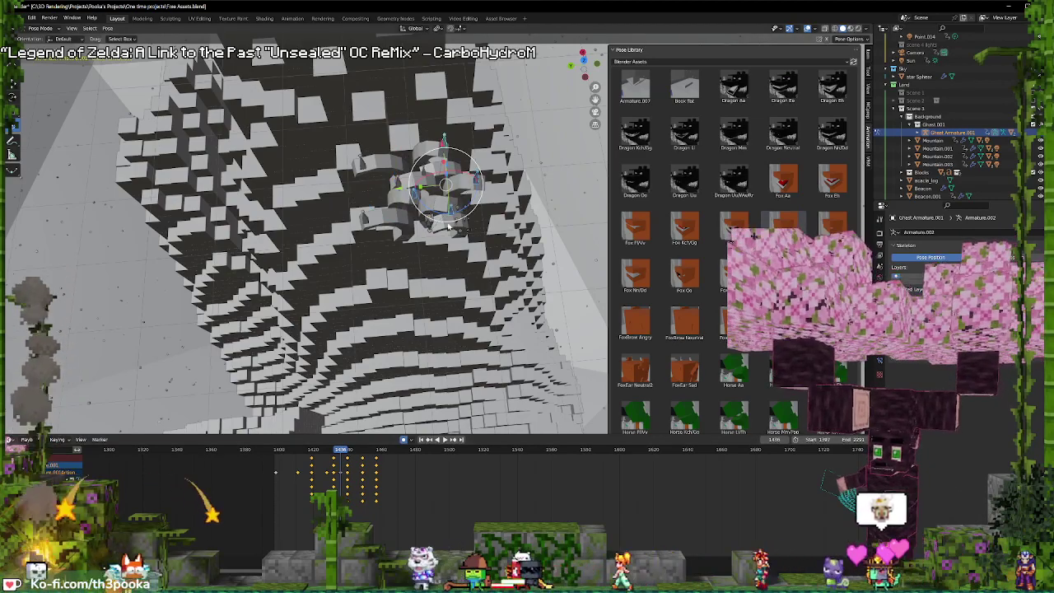
- Shift the keyframes earlier again, then undo the last change
drag(470, 200, 414, 220)
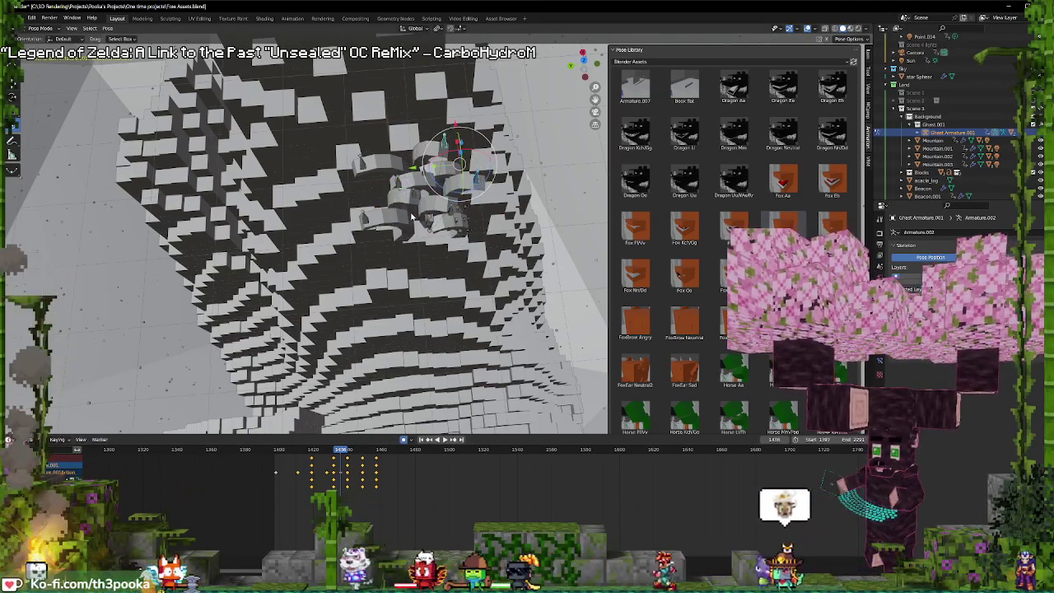
key(g)
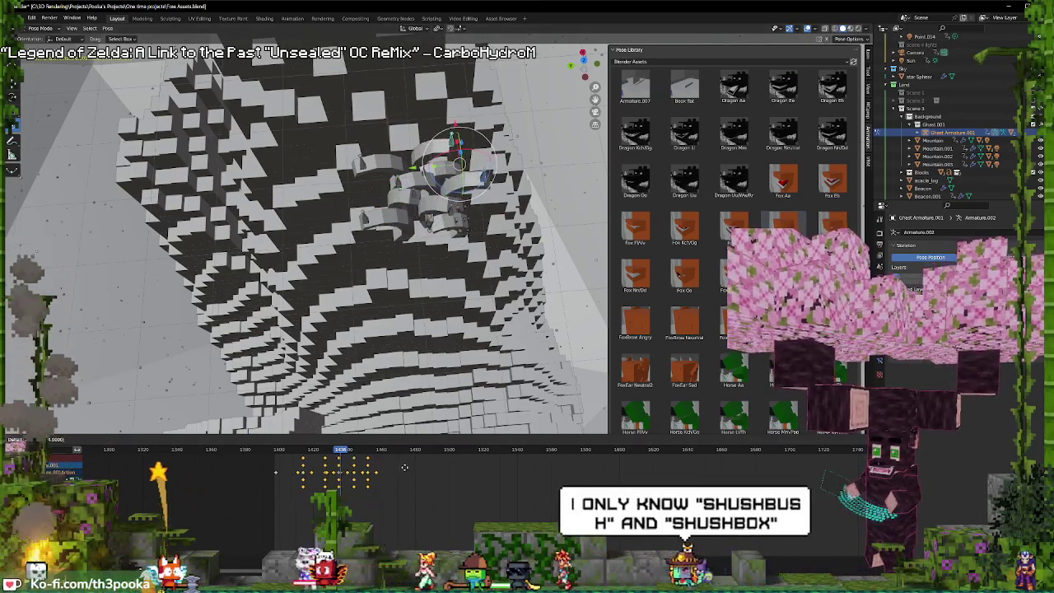
click(400, 467)
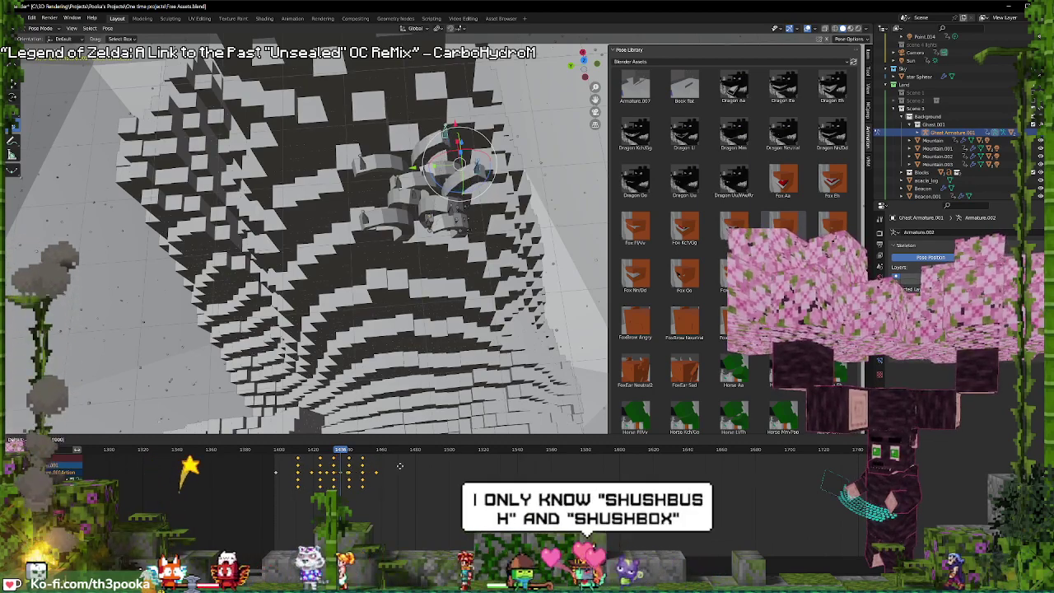
key(g)
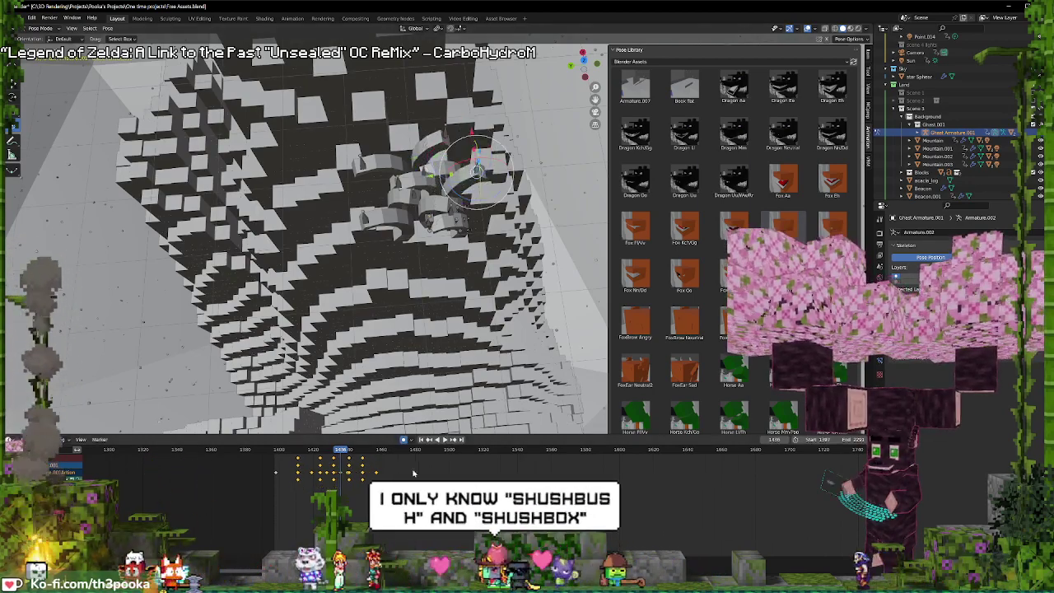
click(405, 475)
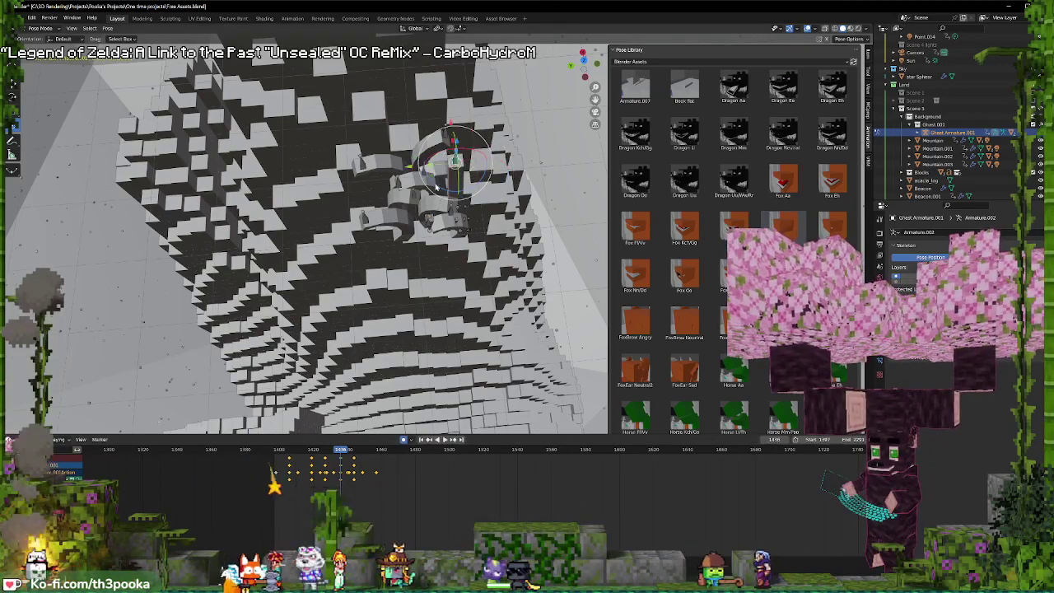
mouse_move(451, 213)
middle_down()
mouse_move(462, 207)
mouse_move(452, 216)
middle_up()
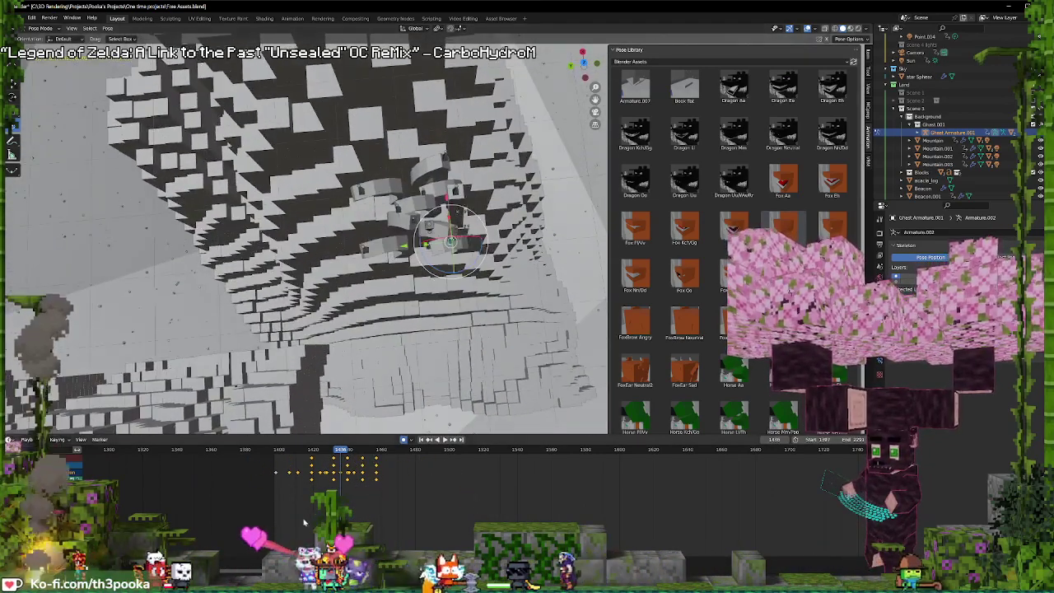
key(ctrl+z)
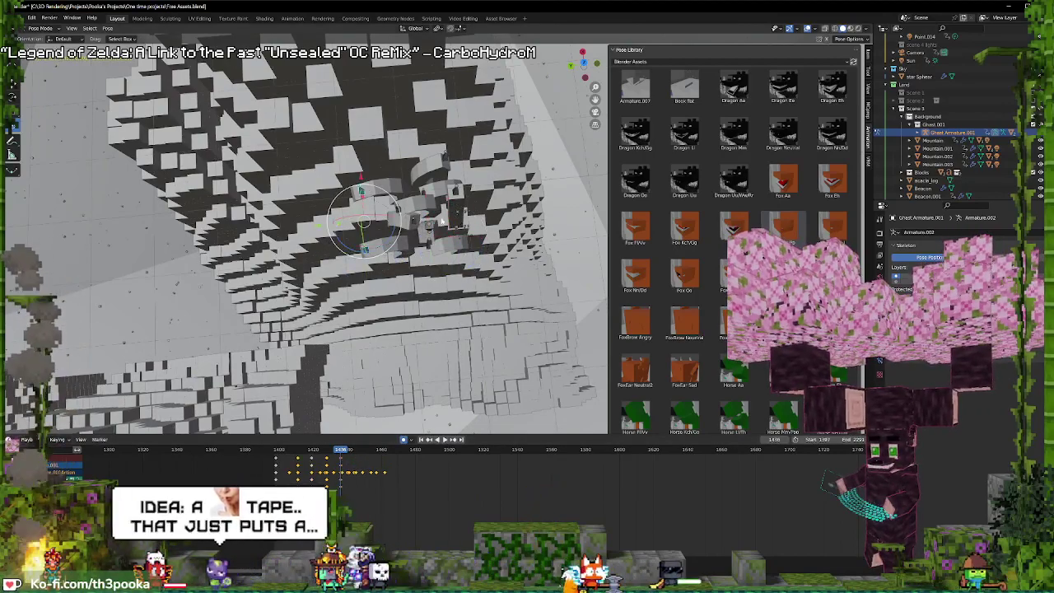
- Select a different control bone, move its keyframes, and frame the armature
mouse_move(368, 195)
middle_down()
mouse_move(450, 194)
mouse_move(423, 265)
middle_up()
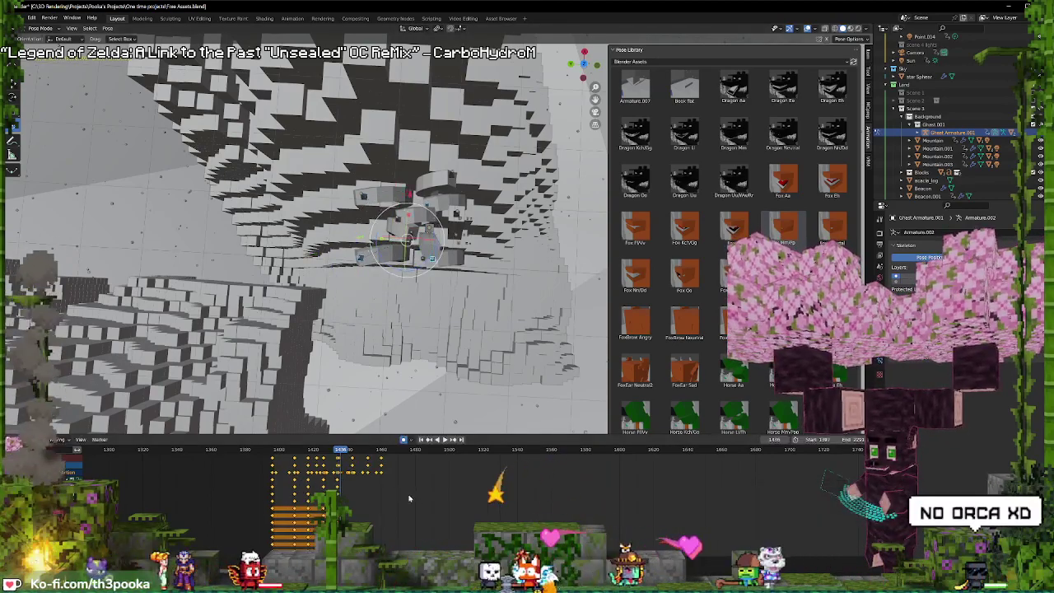
click(440, 284)
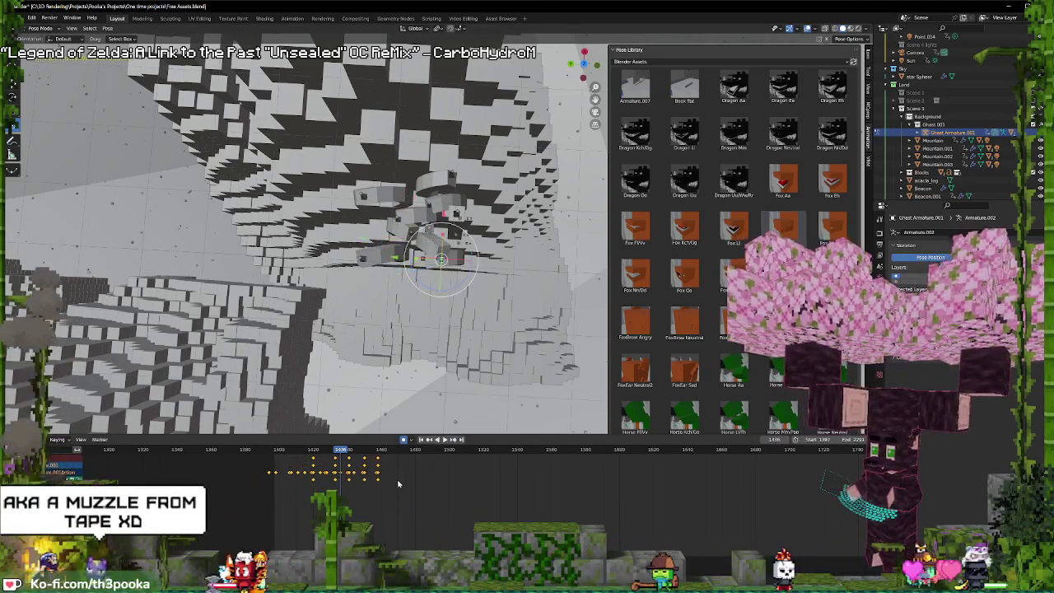
key(g)
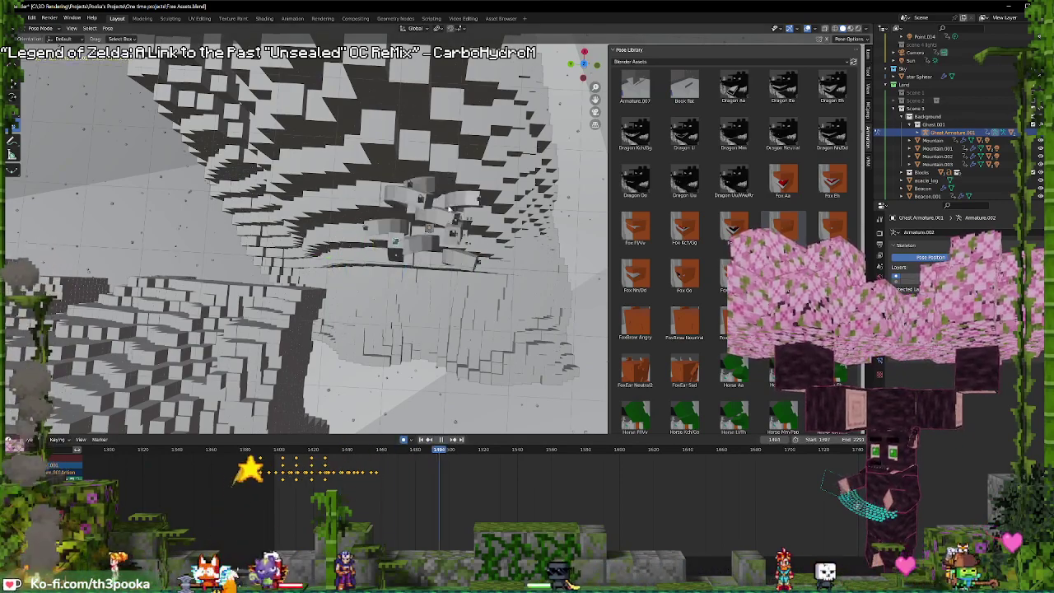
key(KP_Decimal)
middle_drag(445, 251, 448, 155)
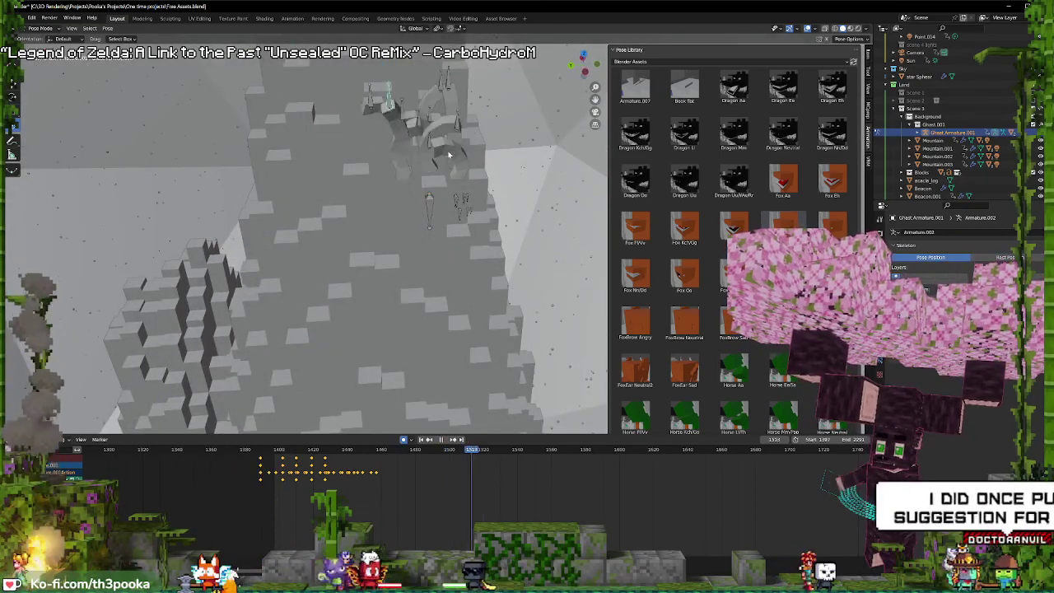
- Switch the ghast armature to Object Mode and try a 5x scale, then cancel it
key(ctrl+Tab)
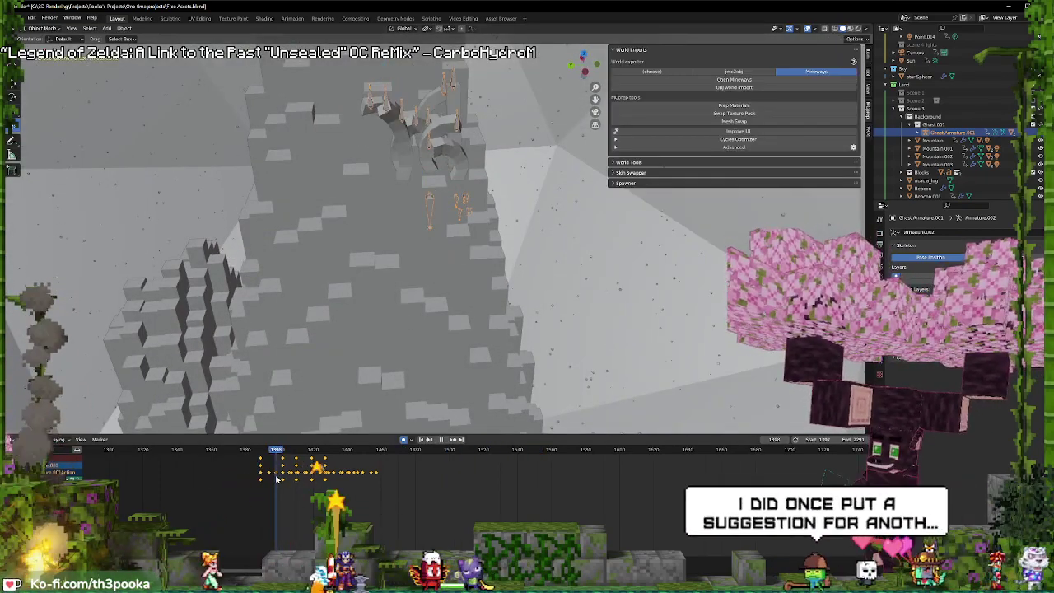
mouse_move(461, 214)
middle_down()
mouse_move(500, 145)
mouse_move(510, 154)
mouse_move(484, 170)
middle_up()
scroll(562, 165, down, 5)
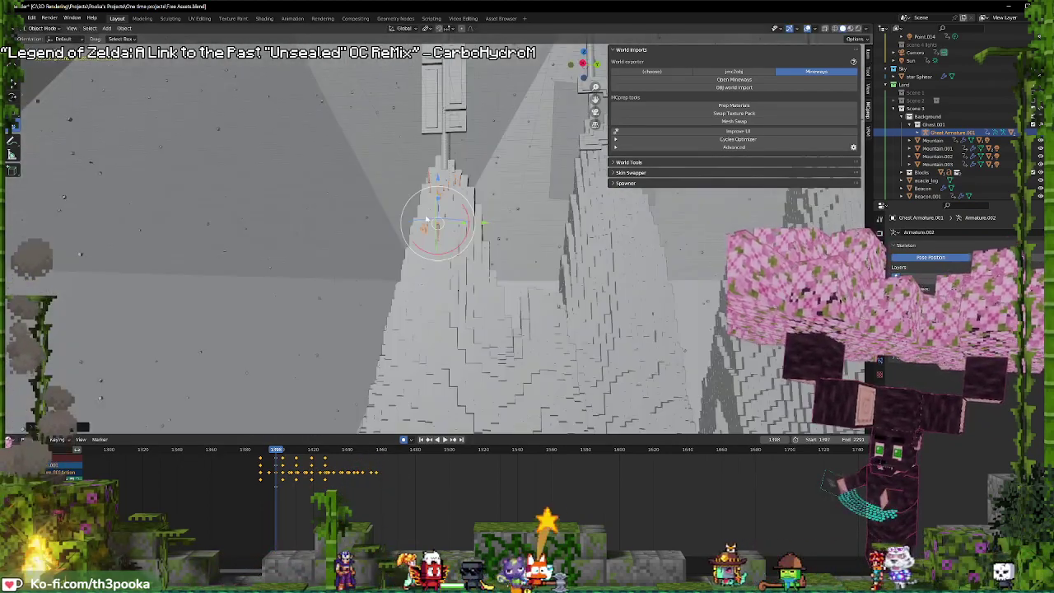
key(s)
key(5)
key(Escape)
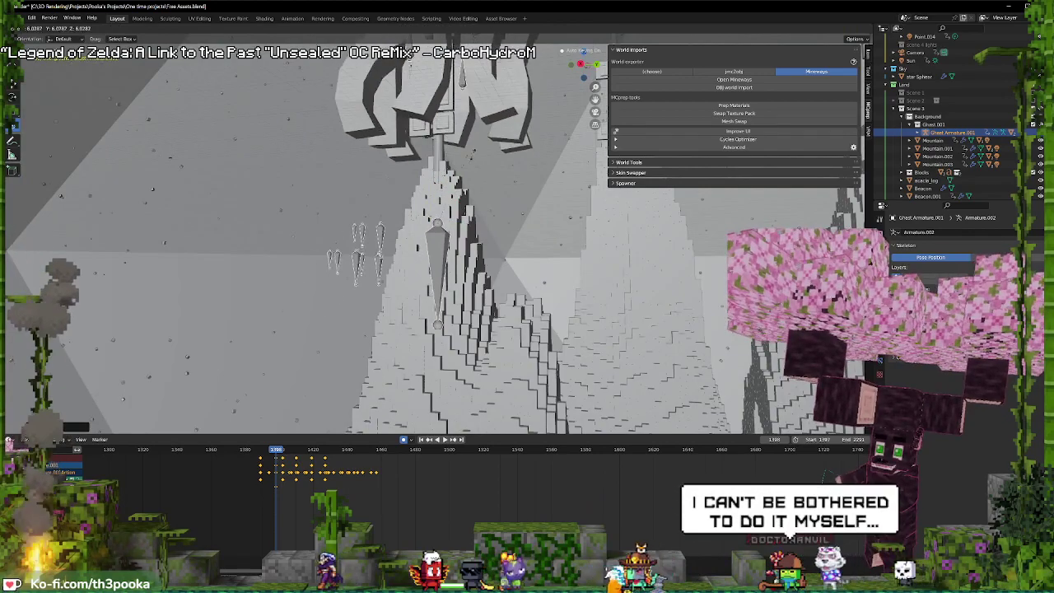
middle_drag(475, 157, 487, 167)
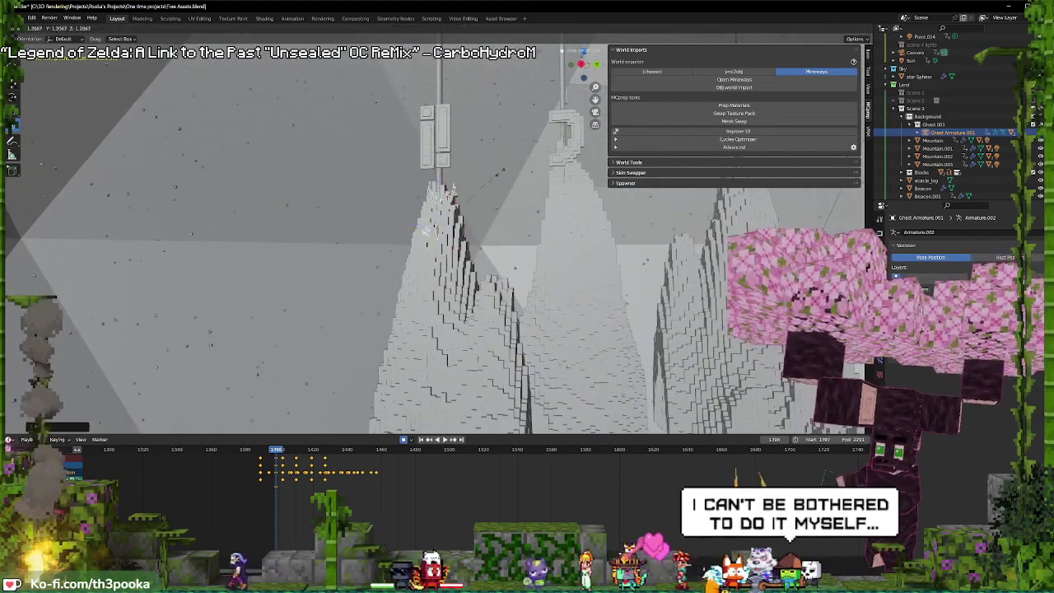
- Reveal the hidden ghast claw parts and raise them along Z above the mountain peak
key(alt+h)
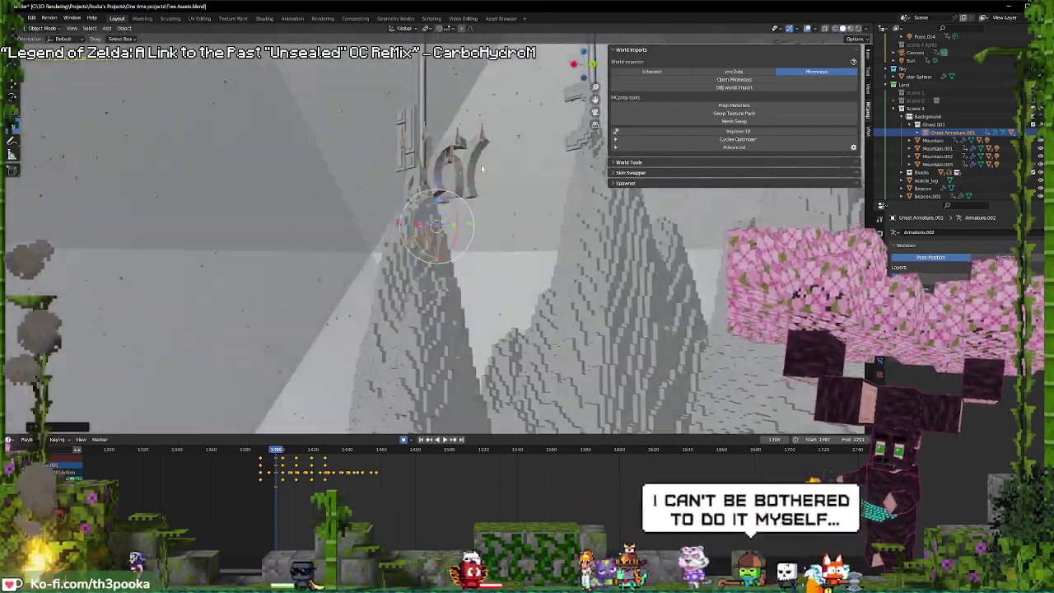
mouse_move(544, 165)
middle_down()
mouse_move(488, 174)
mouse_move(477, 269)
middle_up()
key(g)
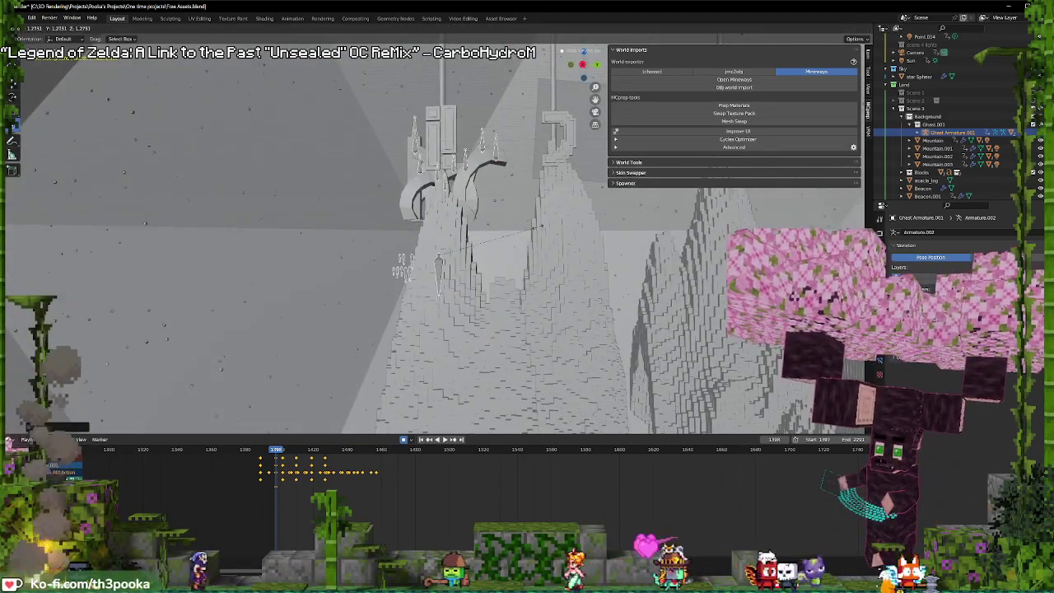
click(443, 286)
key(g)
key(z)
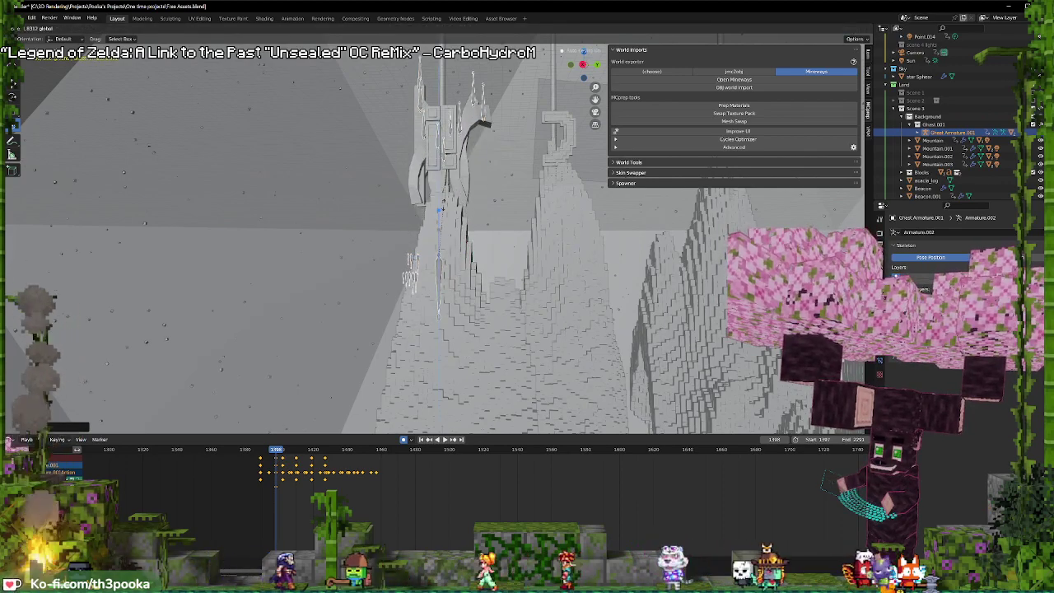
click(452, 238)
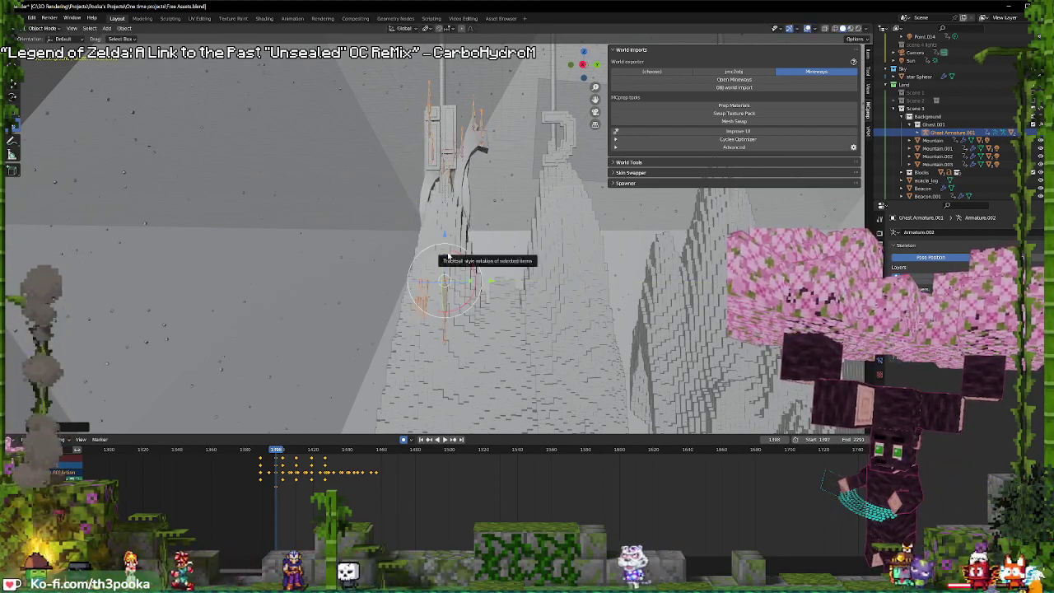
key(g)
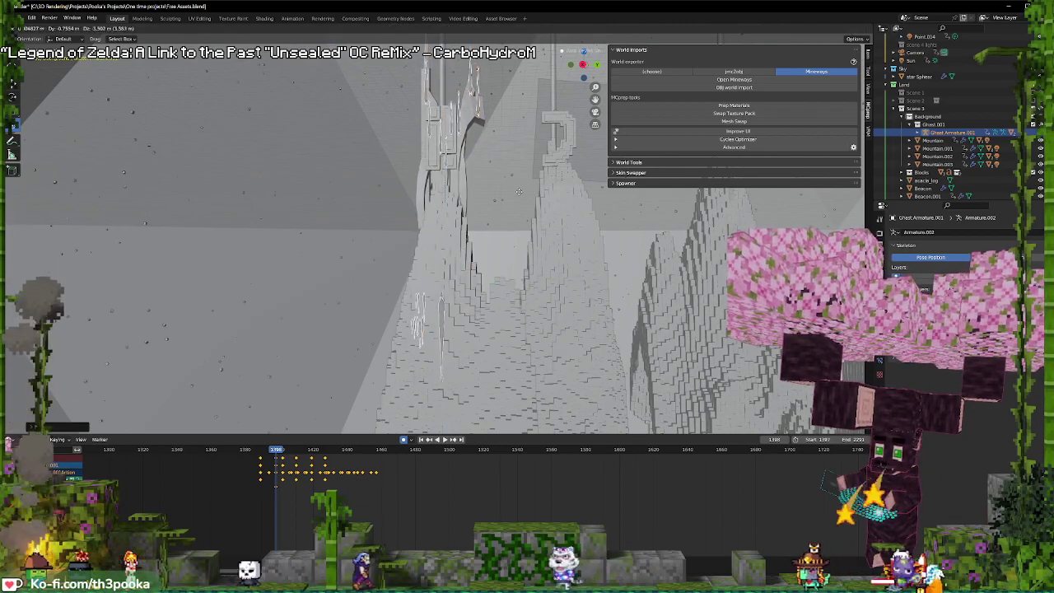
- Preview the animation, show another bone layer and bring back the Pose Library
key(space)
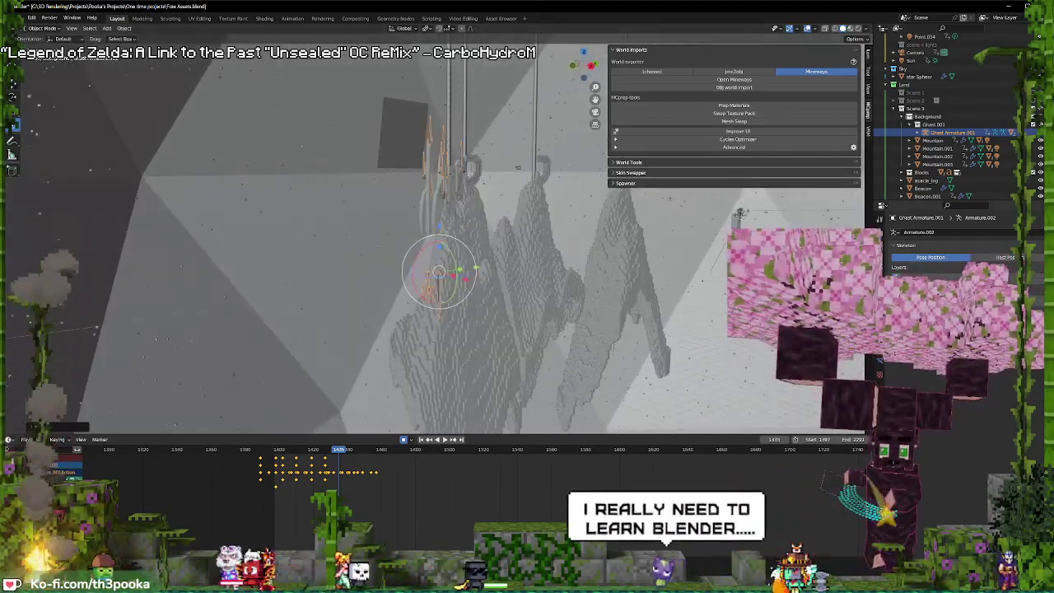
click(896, 277)
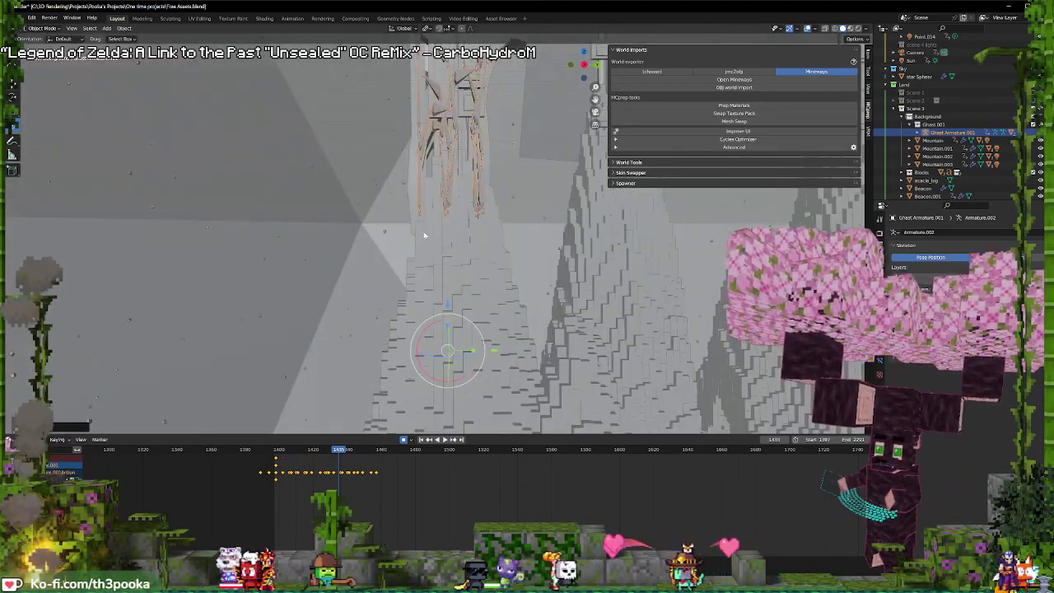
click(868, 142)
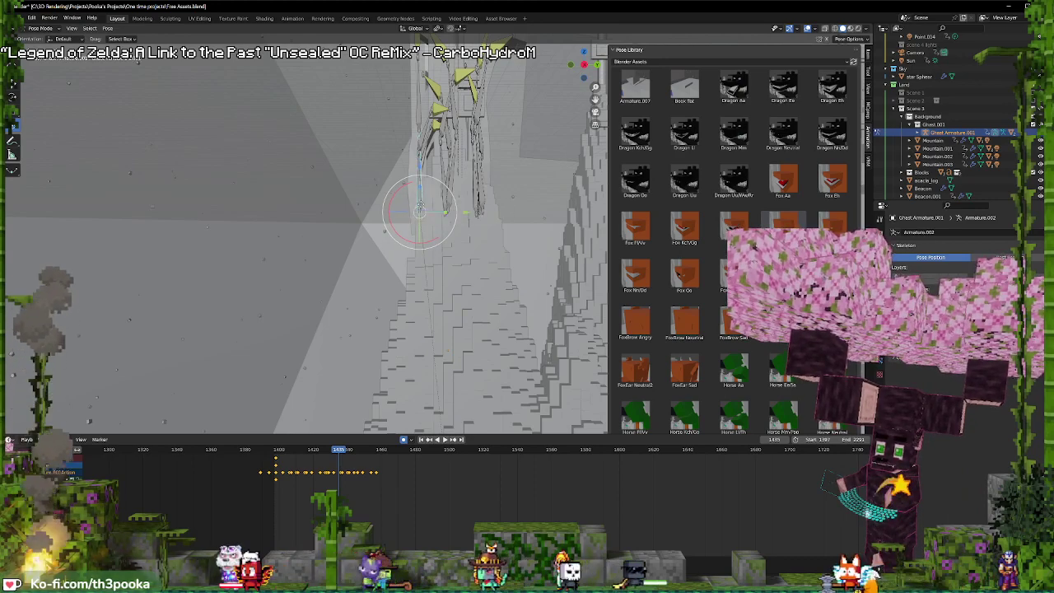
- Return the armature to Object Mode and jump the timeline back to frame 1398
mouse_move(420, 210)
mouse_down()
mouse_move(402, 264)
mouse_move(420, 210)
mouse_up()
mouse_move(446, 200)
middle_down()
mouse_move(503, 200)
mouse_move(461, 230)
middle_up()
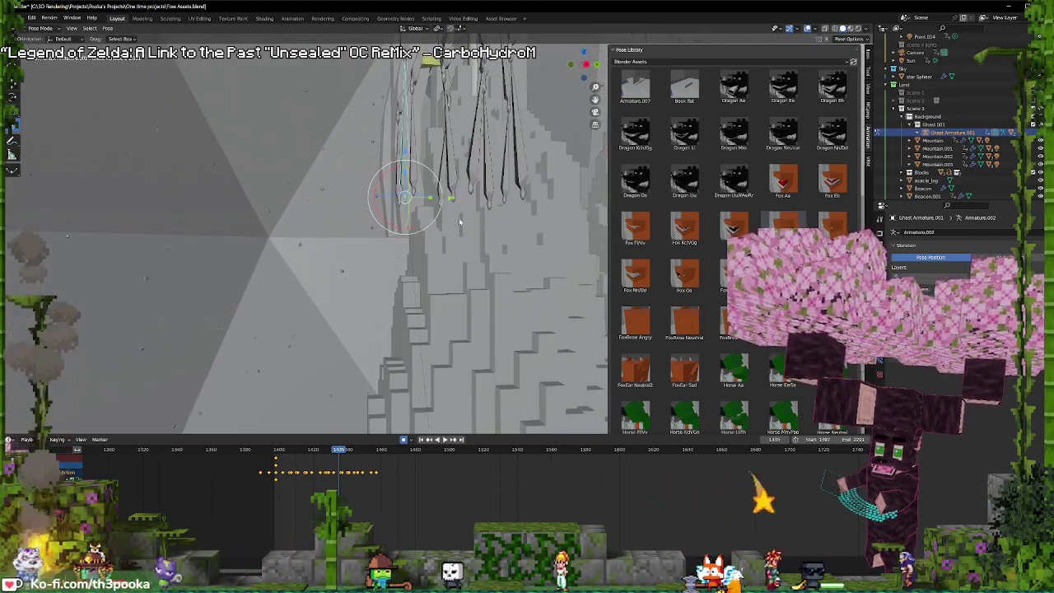
key(ctrl+Tab)
mouse_move(449, 175)
middle_down()
mouse_move(541, 184)
mouse_move(483, 176)
mouse_move(450, 189)
middle_up()
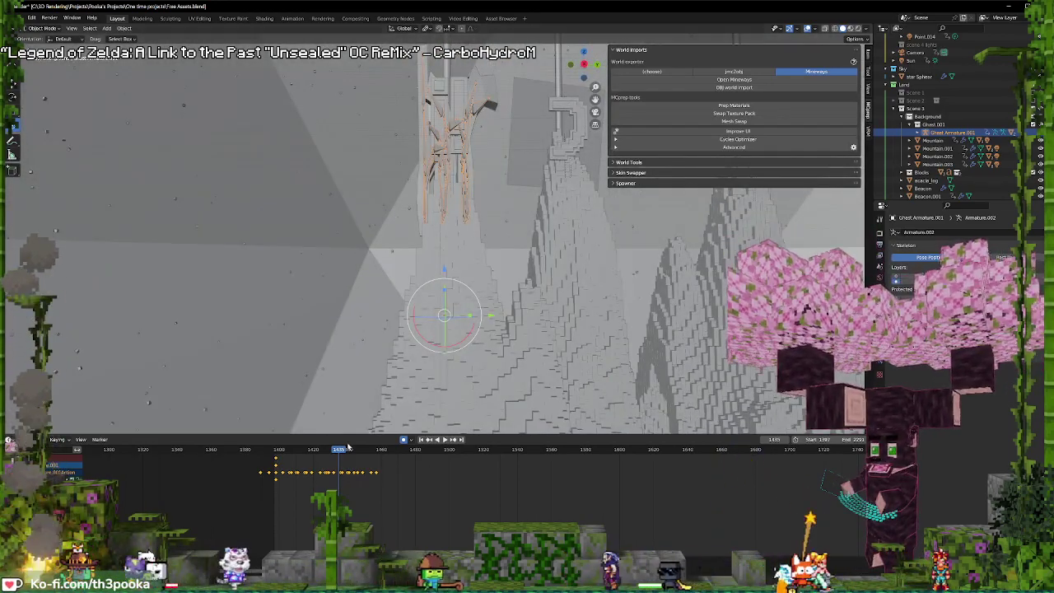
click(276, 467)
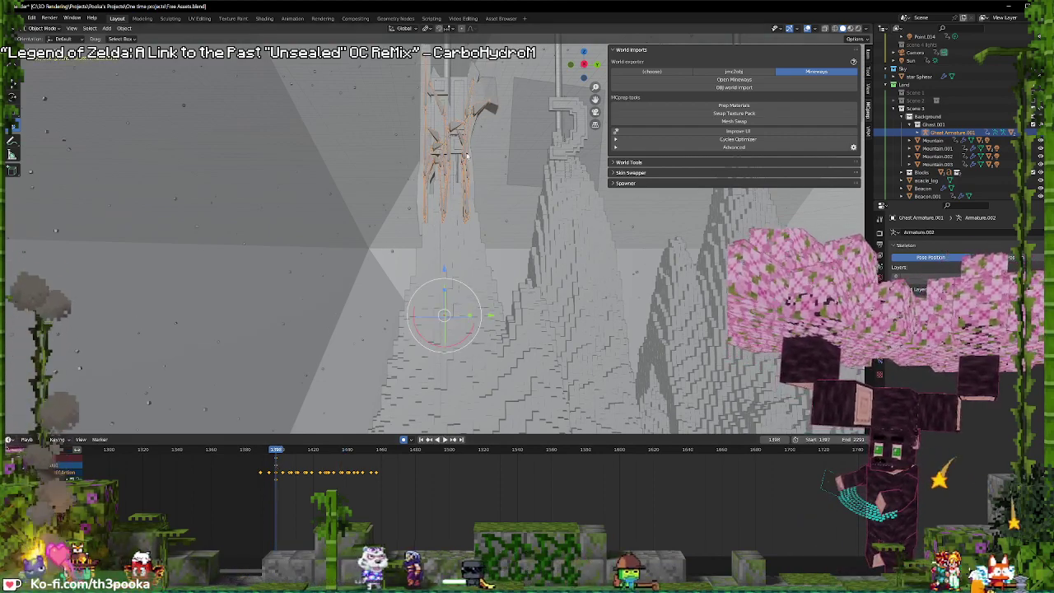
middle_drag(443, 167, 452, 182)
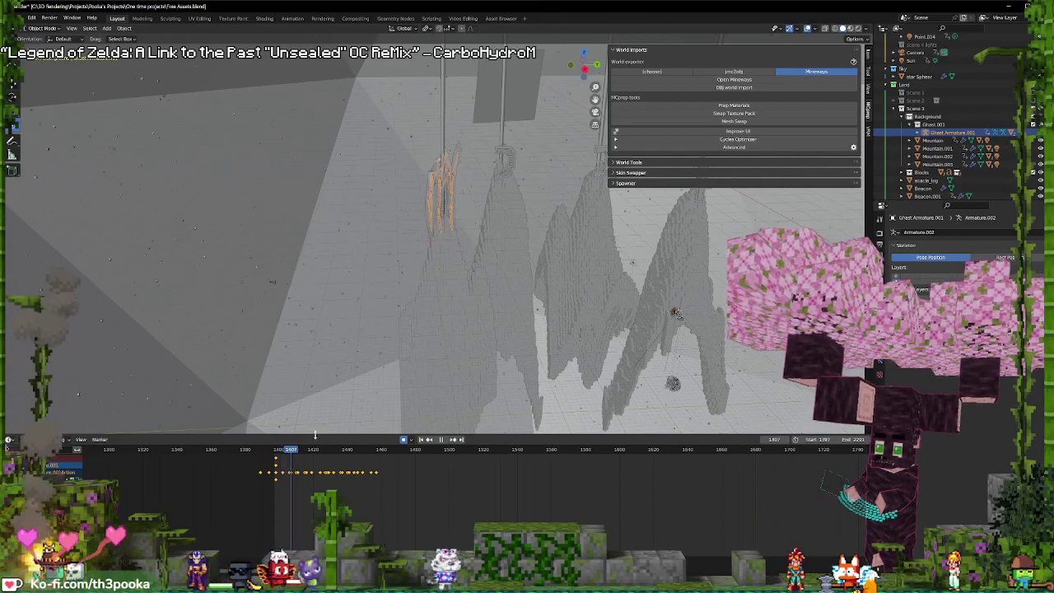
middle_drag(472, 249, 481, 280)
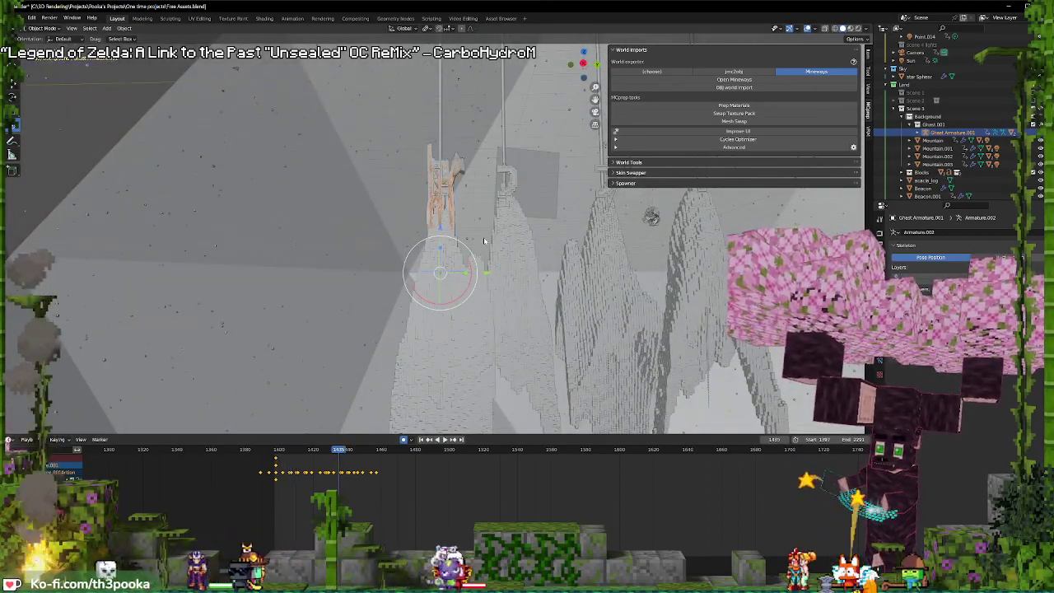
key(ctrl+Tab)
key(ctrl+Tab)
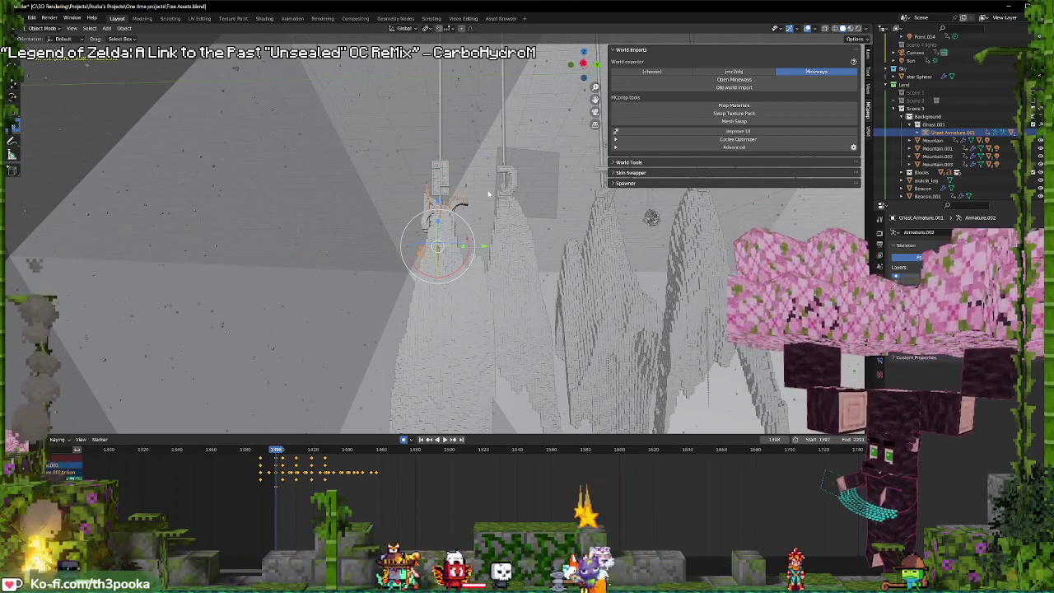
- Move the ghast armature up to a higher spot among the mountains and stop playback
key(g)
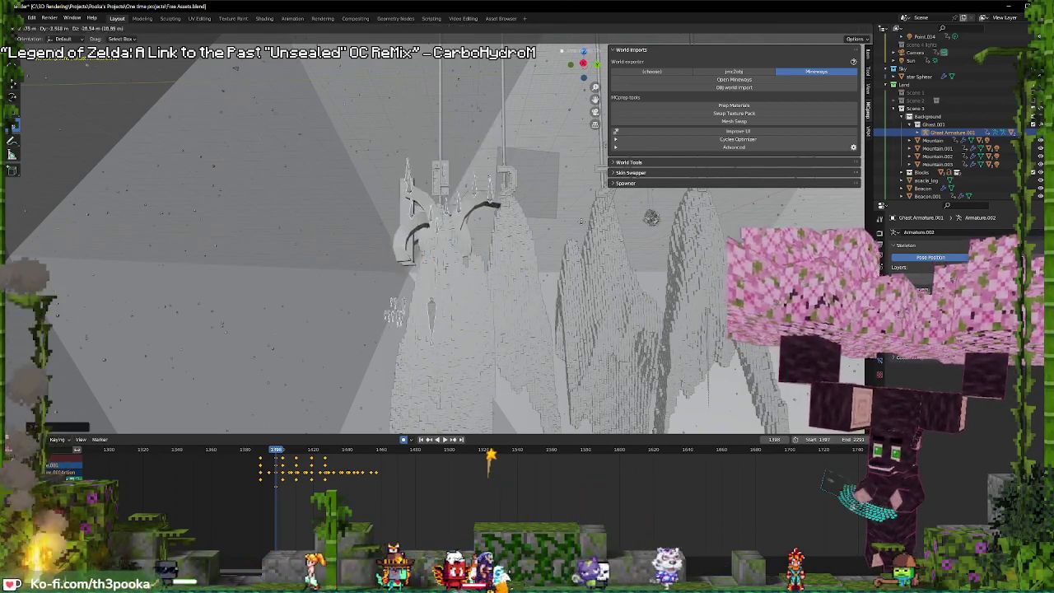
click(589, 236)
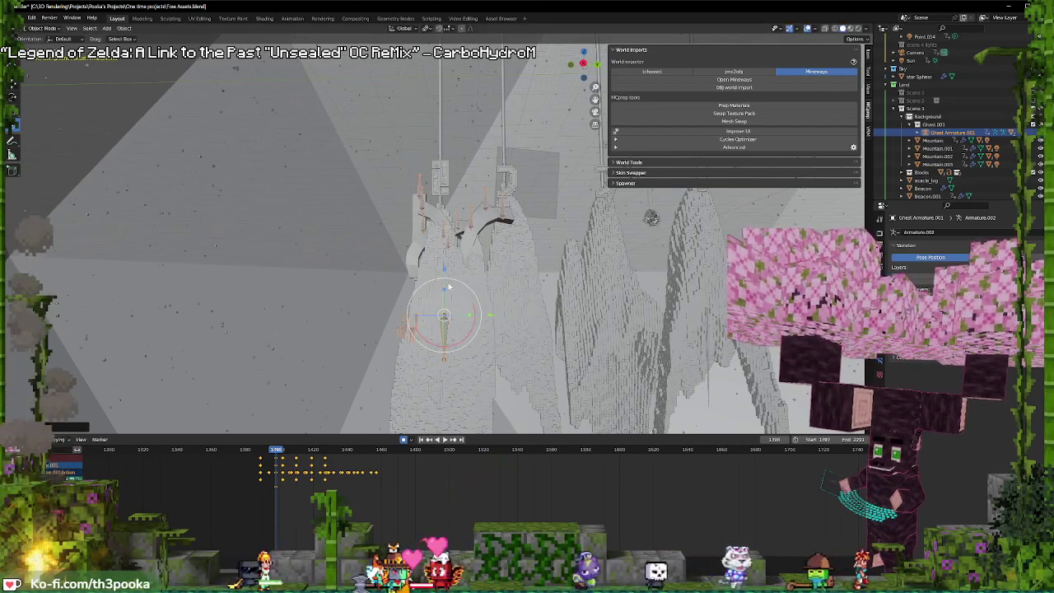
key(g)
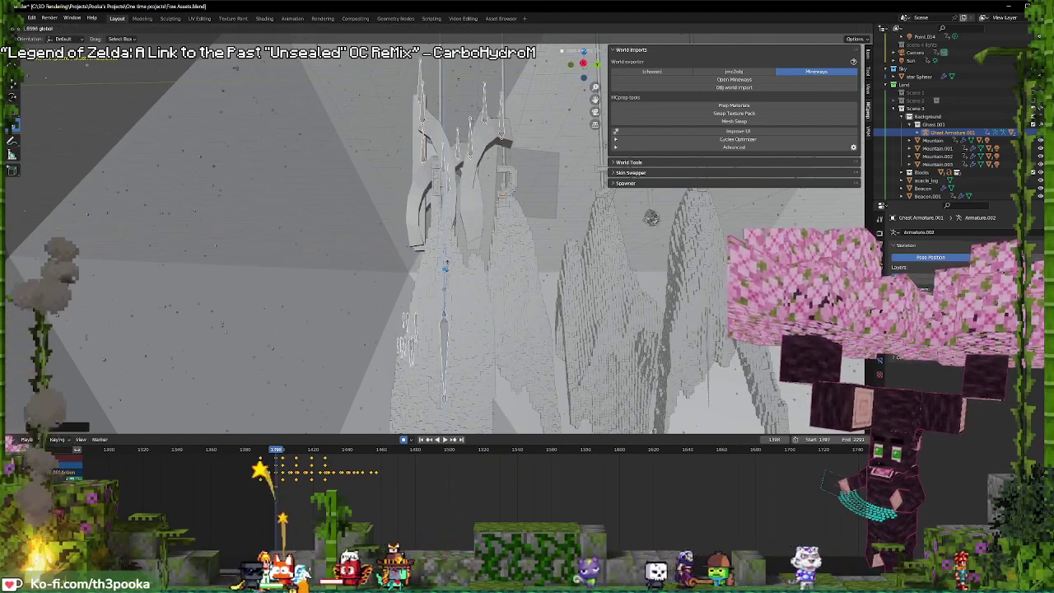
click(578, 217)
mouse_move(577, 217)
middle_down()
mouse_move(475, 223)
mouse_move(595, 219)
mouse_move(588, 211)
middle_up()
key(space)
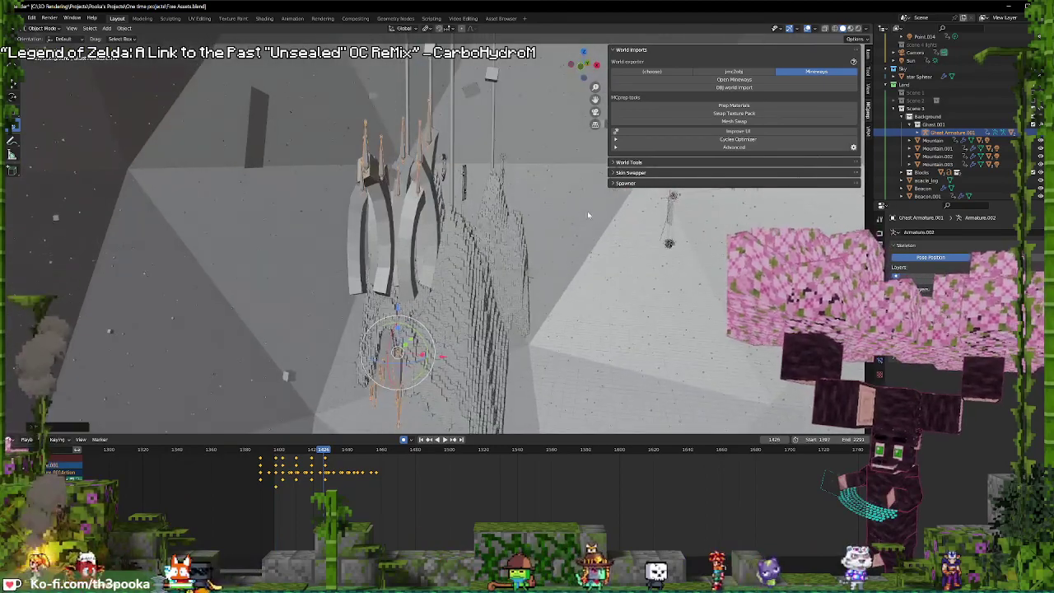
- In camera view, reposition the spiky ghast mesh on the left
key(KP_0)
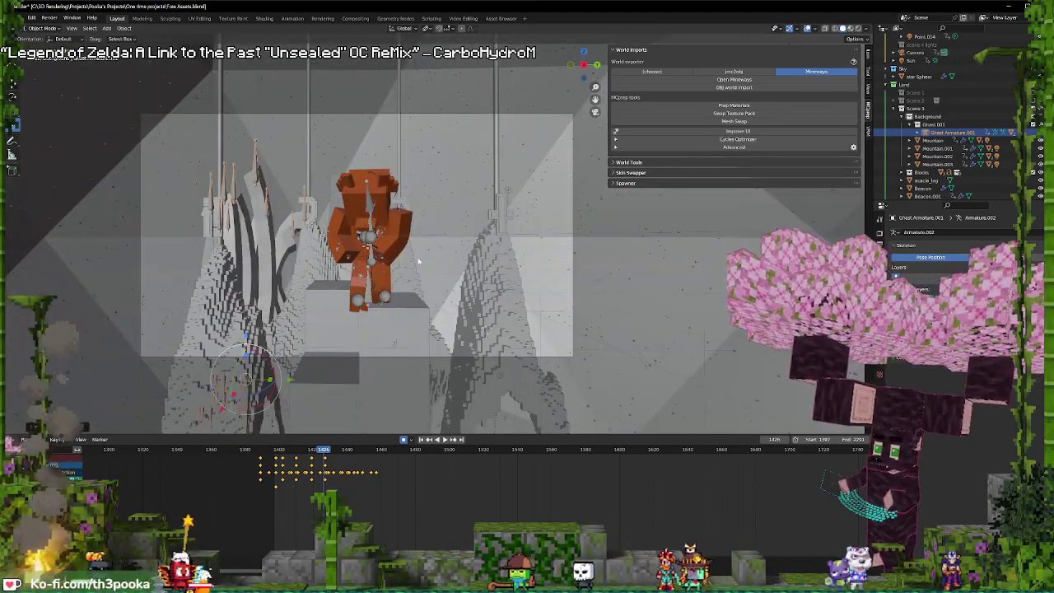
key(g)
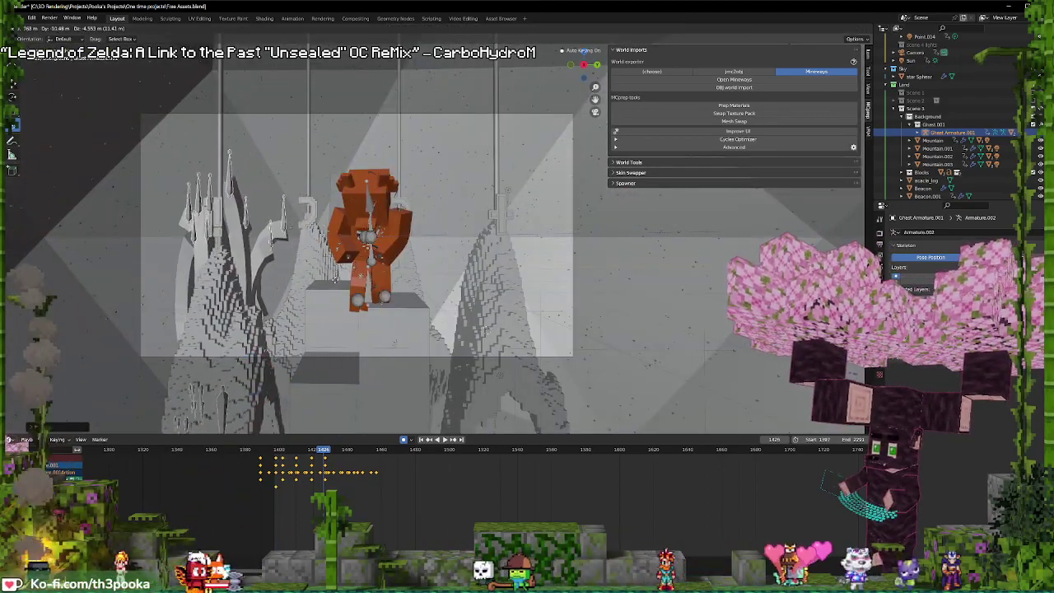
click(335, 280)
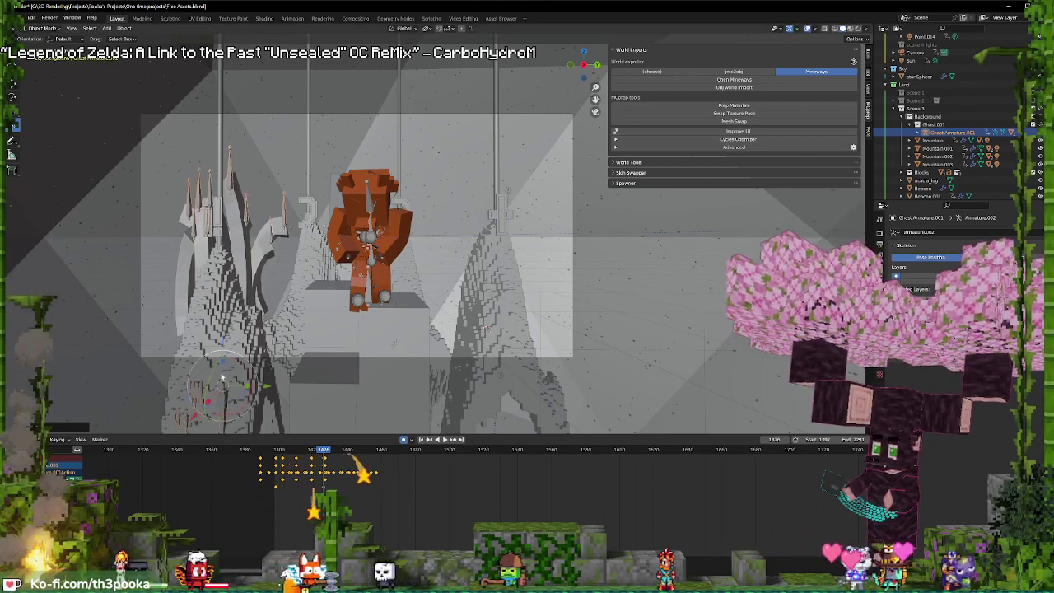
key(g)
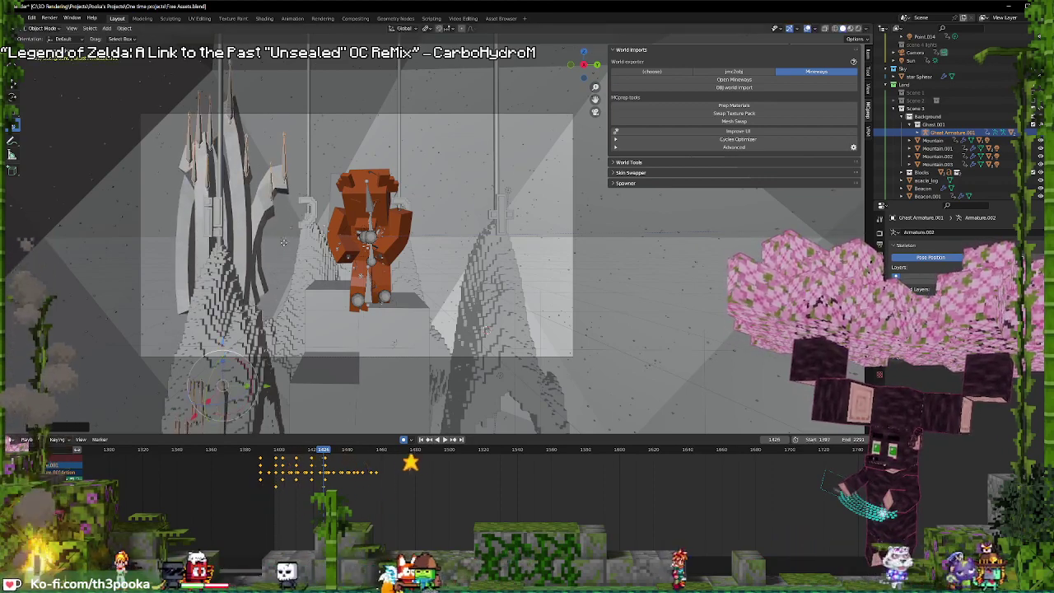
click(316, 255)
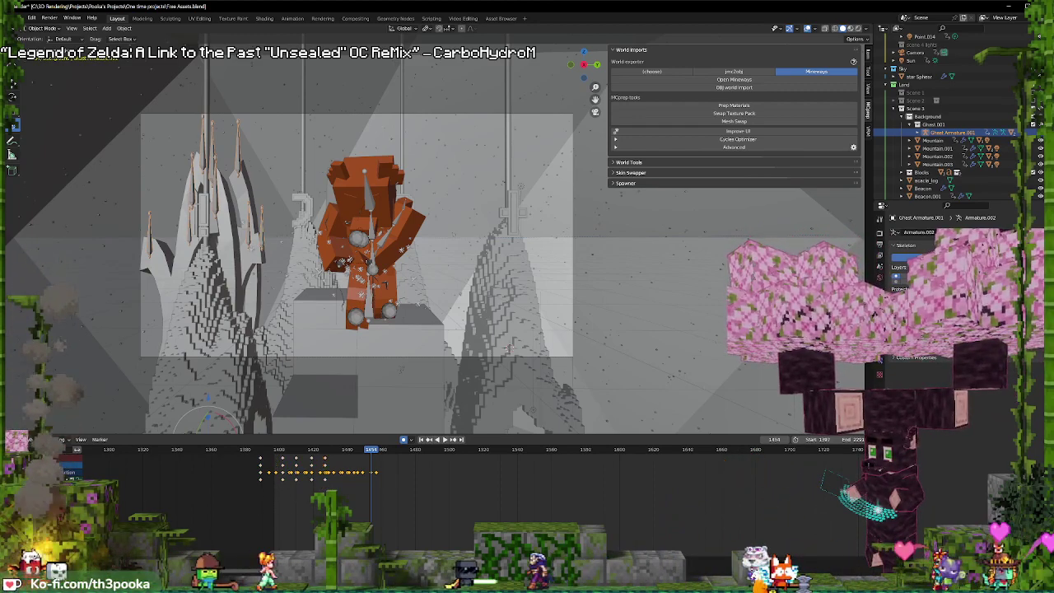
- Scrub playback back to frame 1402, then collapse and select the Ghast.001 collection
click(274, 485)
key(space)
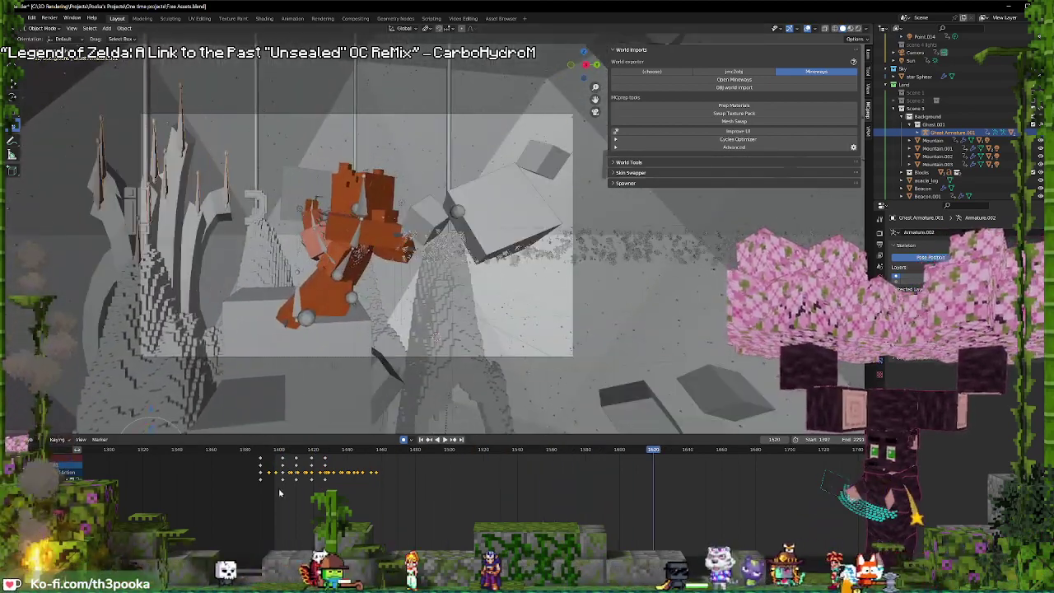
click(283, 483)
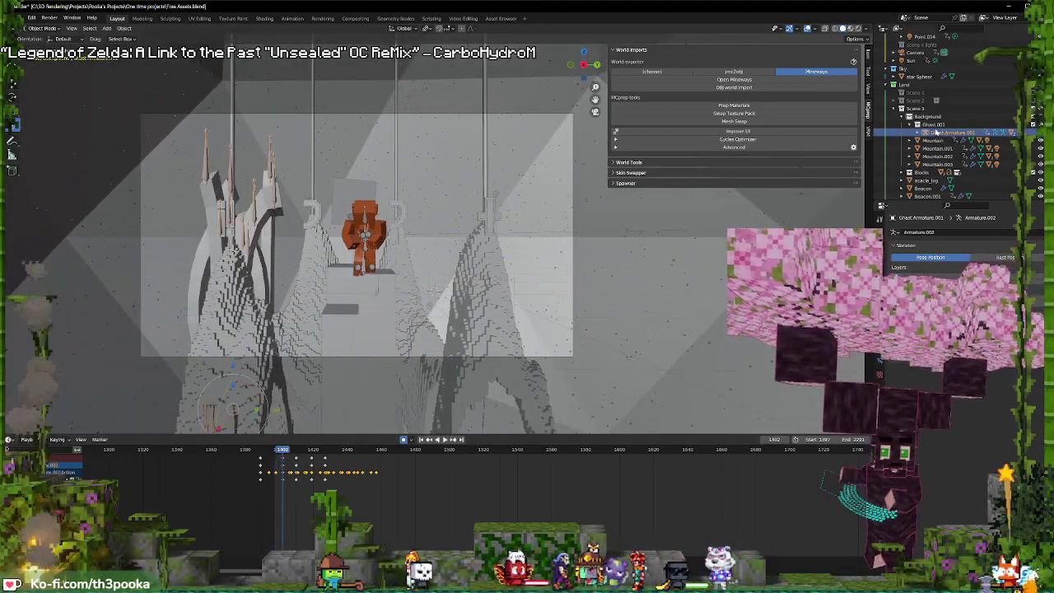
click(910, 125)
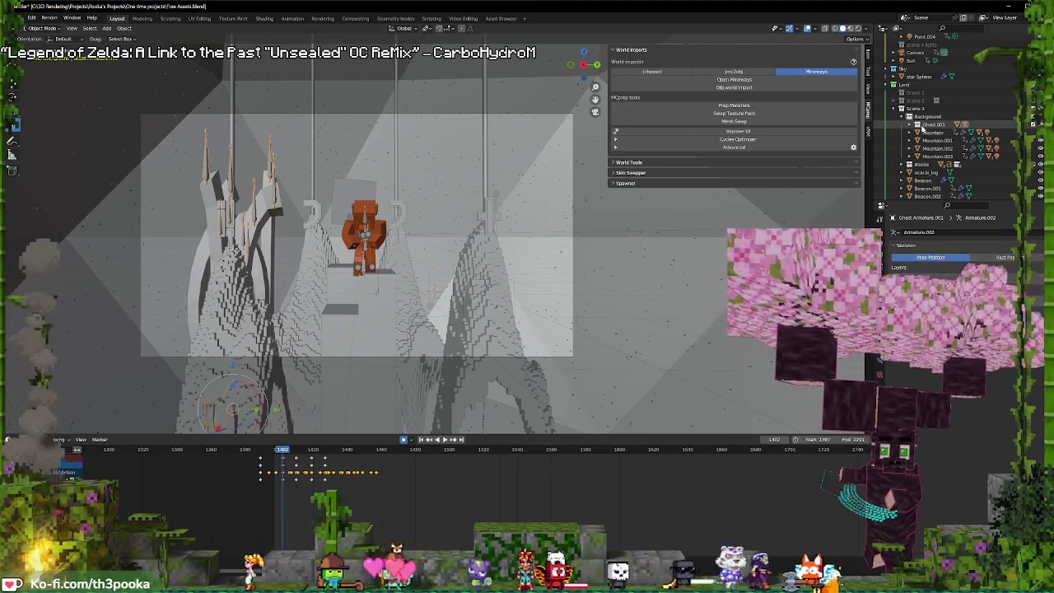
click(933, 125)
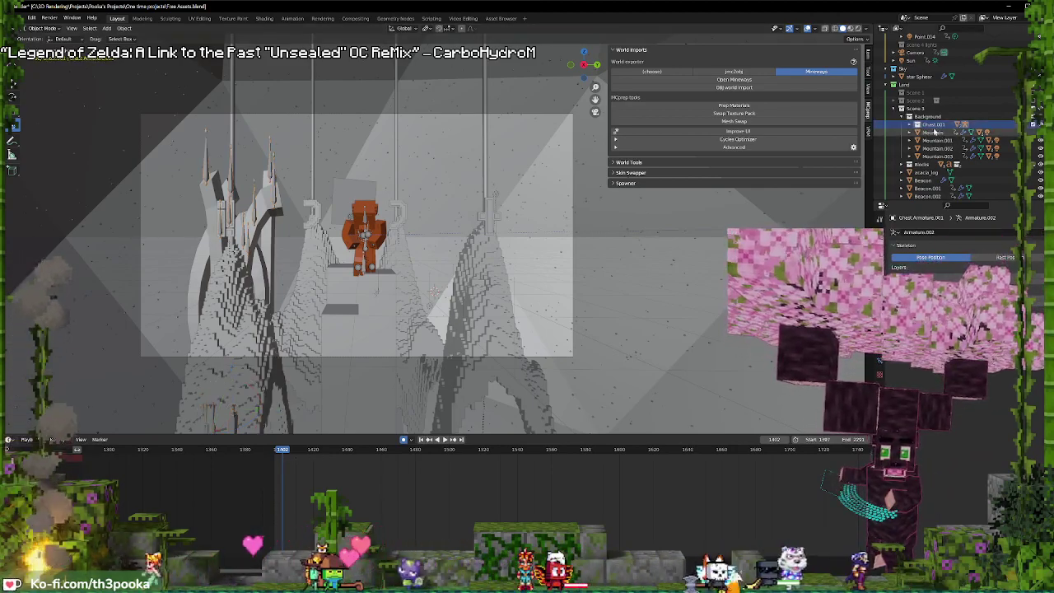
- Duplicate the Ghast.001 collection three times into Ghast.002–Ghast.004 and select Ghast Armature.004
right_click(929, 126)
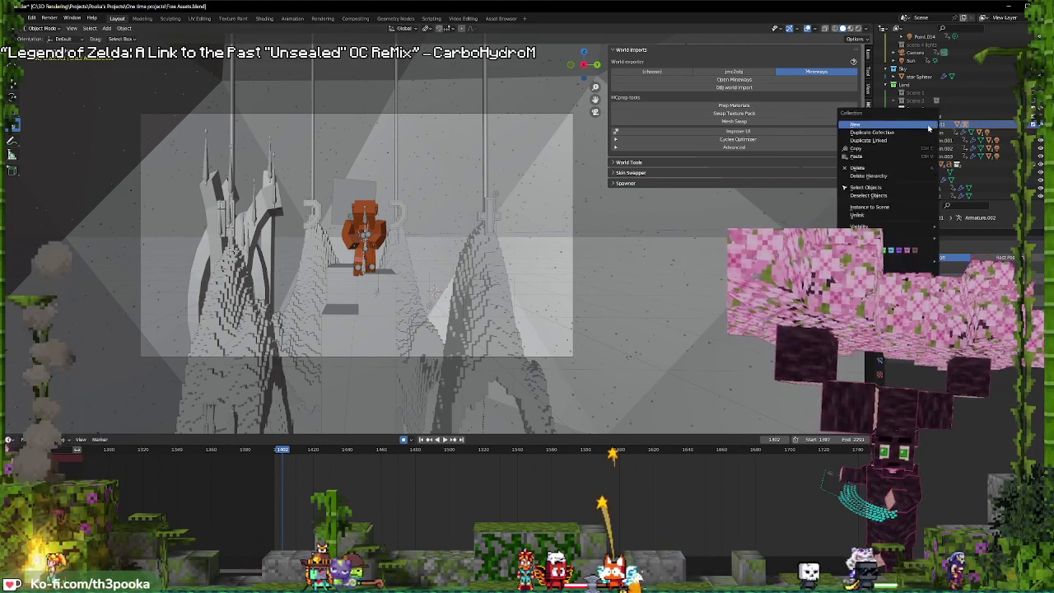
click(924, 131)
right_click(926, 133)
click(926, 133)
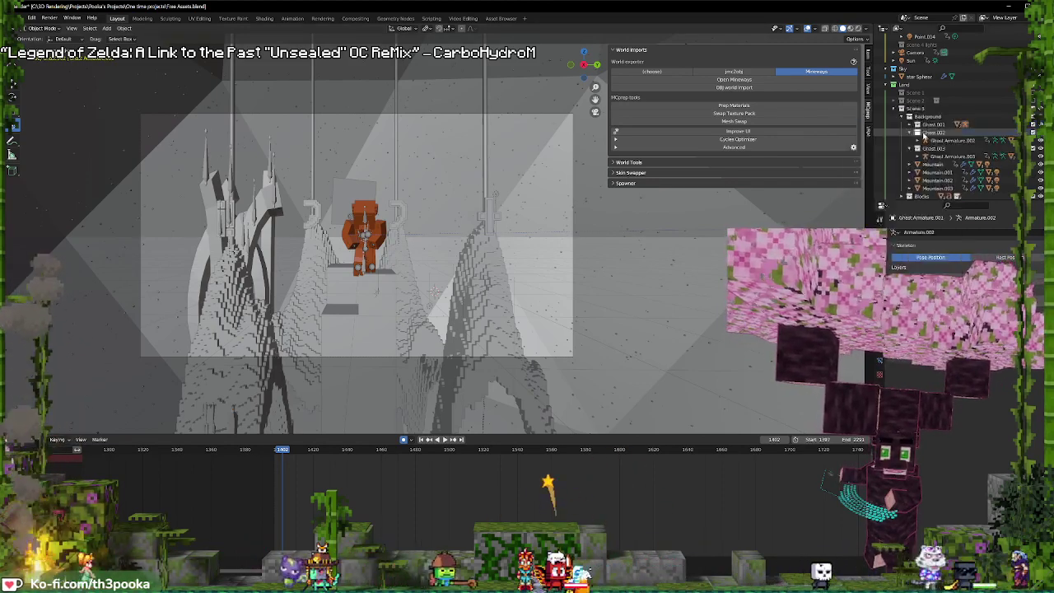
right_click(933, 150)
click(939, 162)
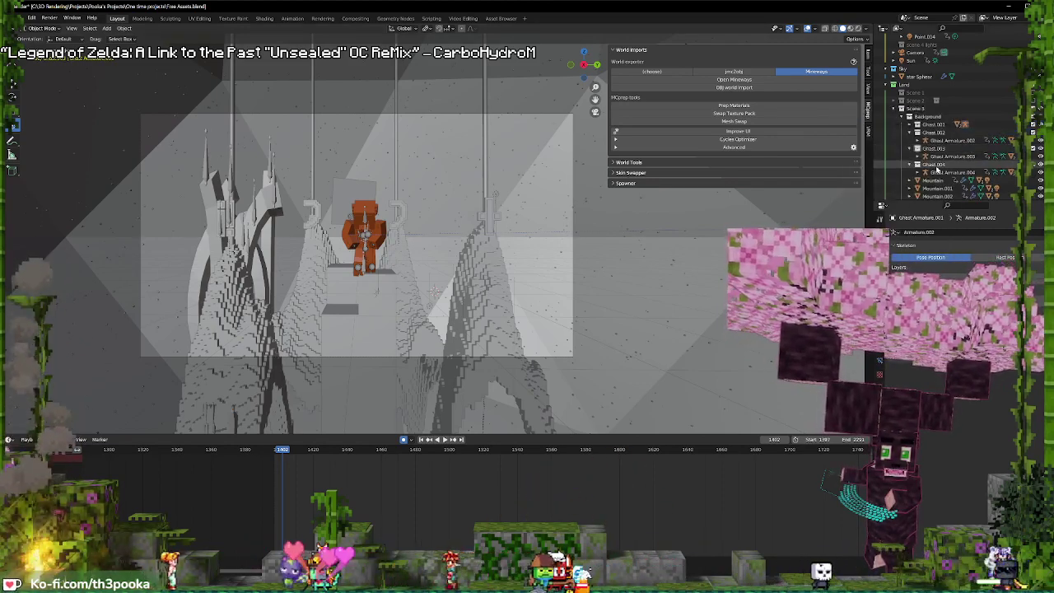
click(939, 172)
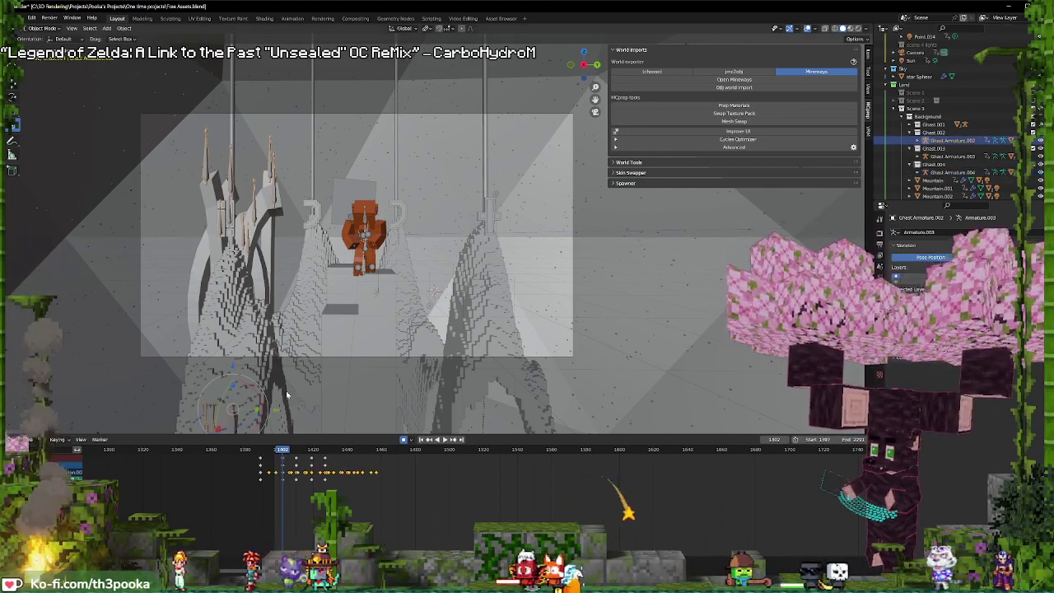
- Reposition the ghast copy and Ghast Armature.003, turning it 90° about the Z axis
mouse_move(233, 370)
mouse_down()
mouse_move(312, 347)
mouse_move(313, 336)
mouse_up()
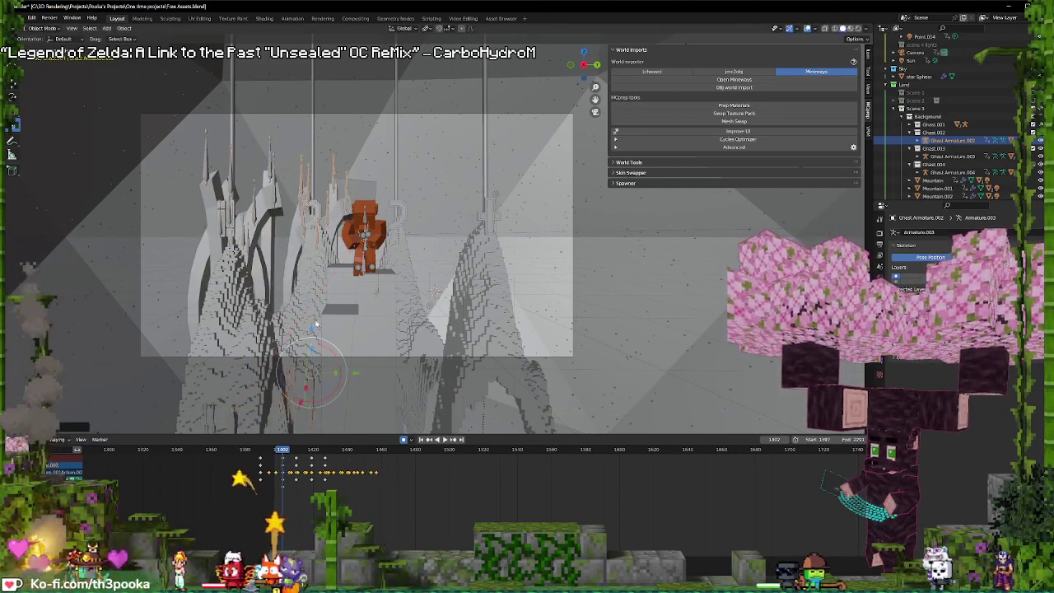
key(g)
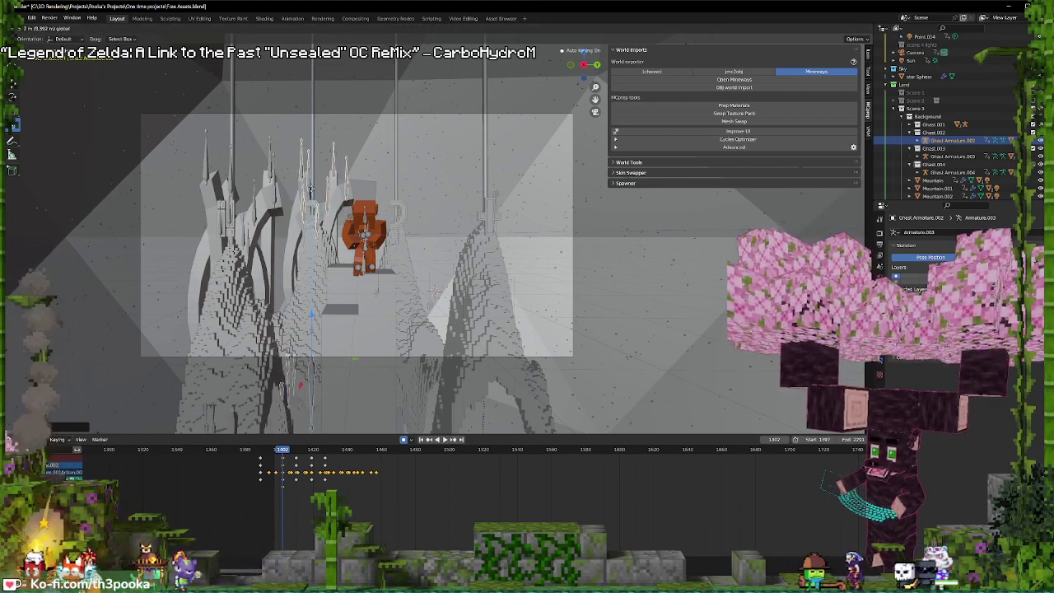
click(939, 158)
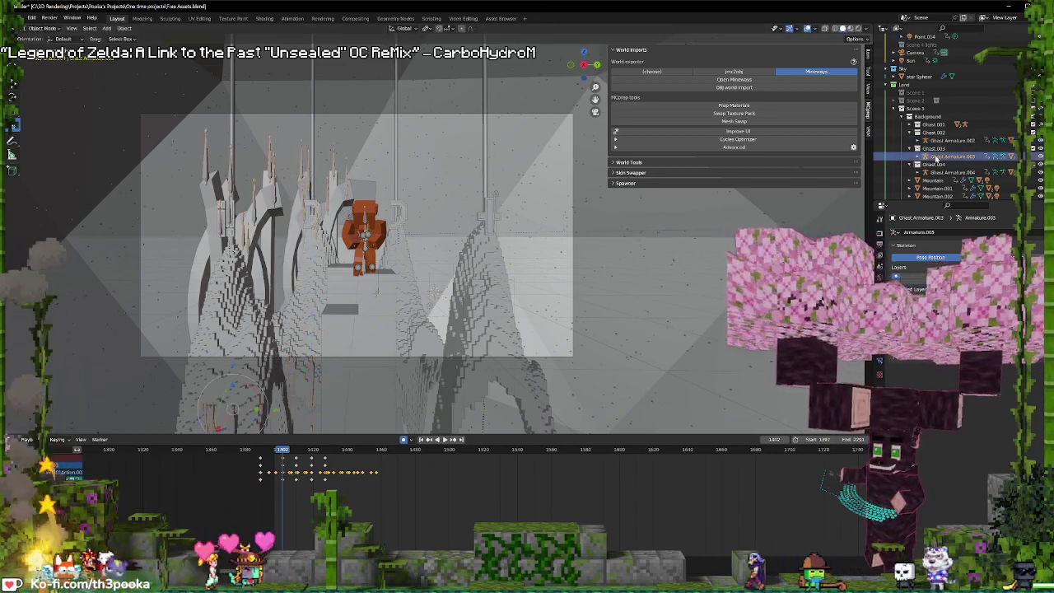
key(g)
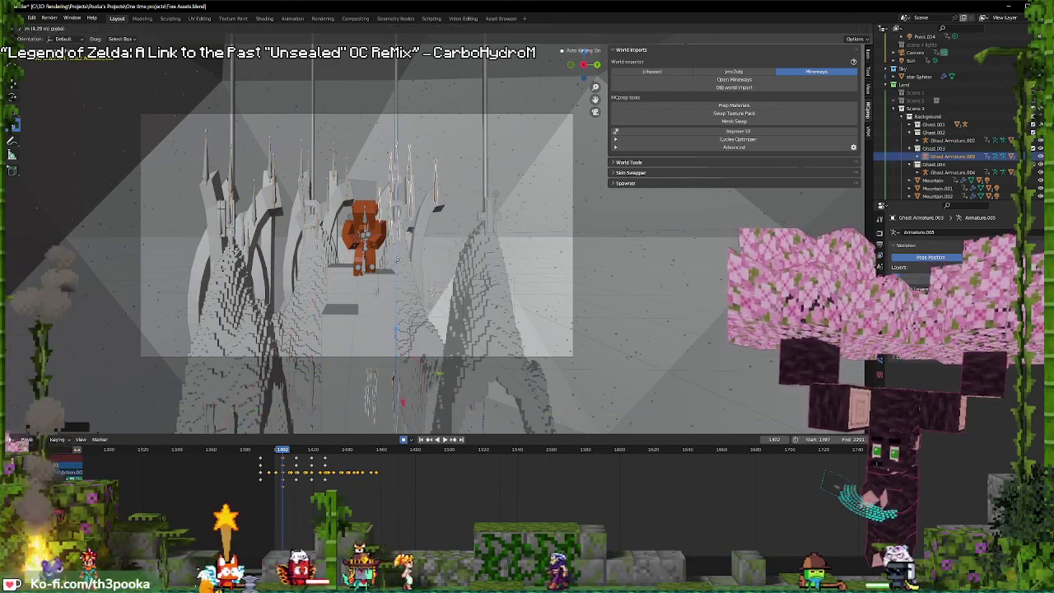
key(ctrl+Tab)
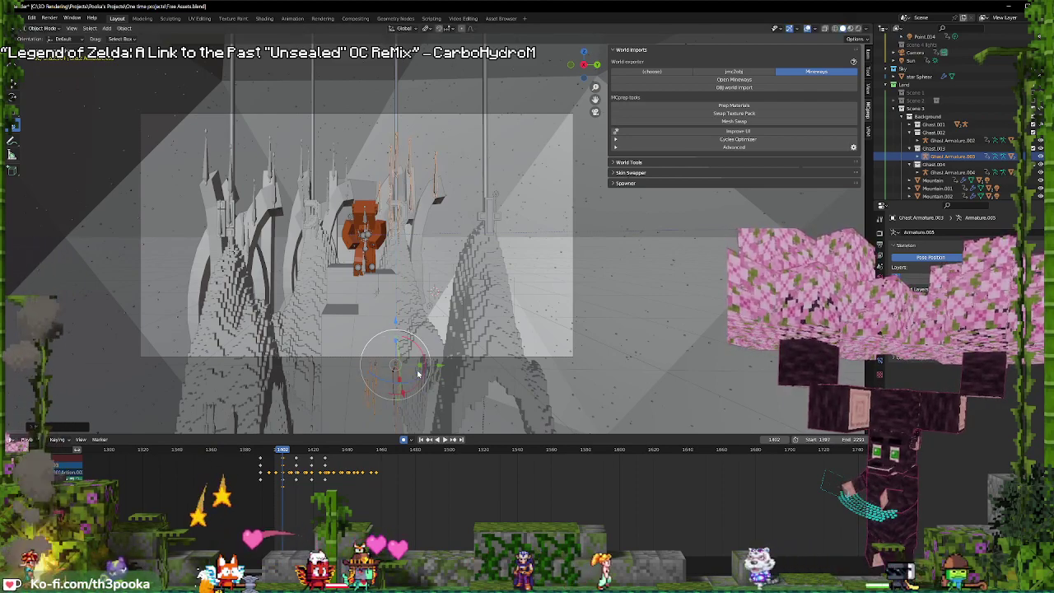
key(g)
key(z)
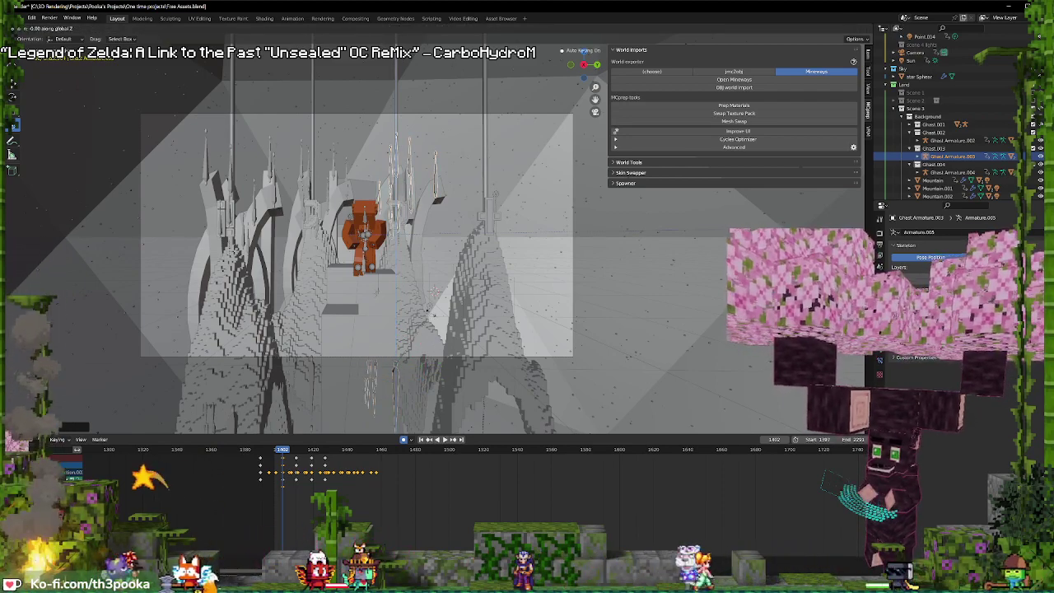
key(9)
key(0)
key(Return)
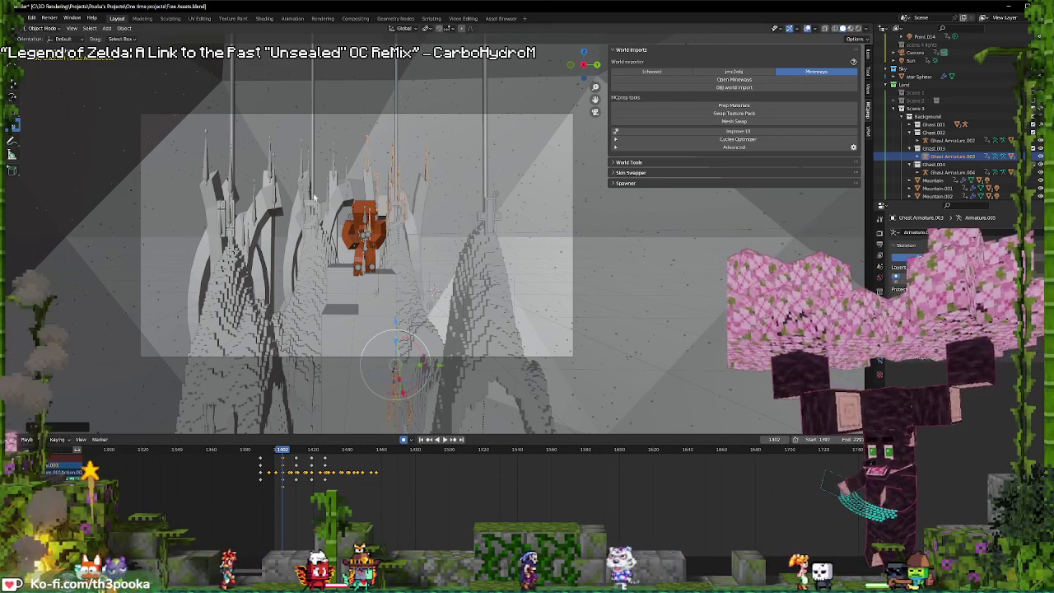
- Reorient Ghast Armature.002 and move another ghast armature to a new spot
click(319, 199)
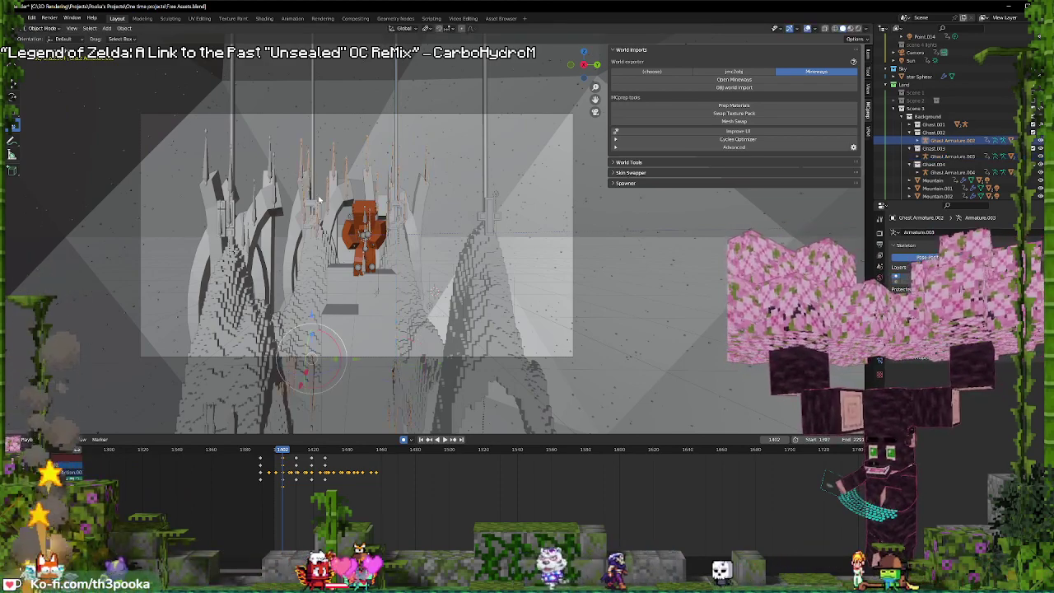
key(r)
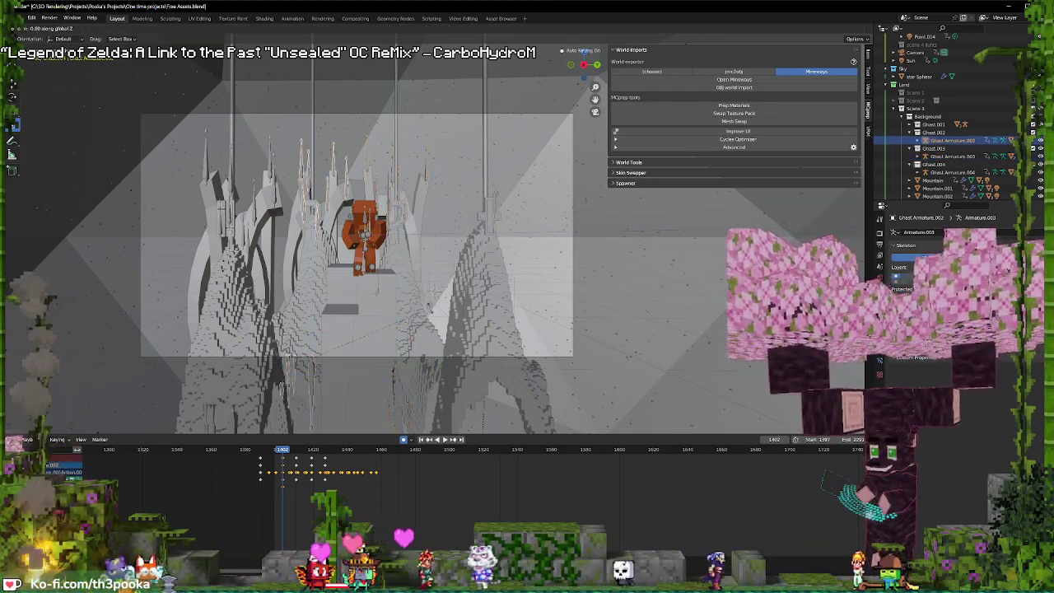
key(Return)
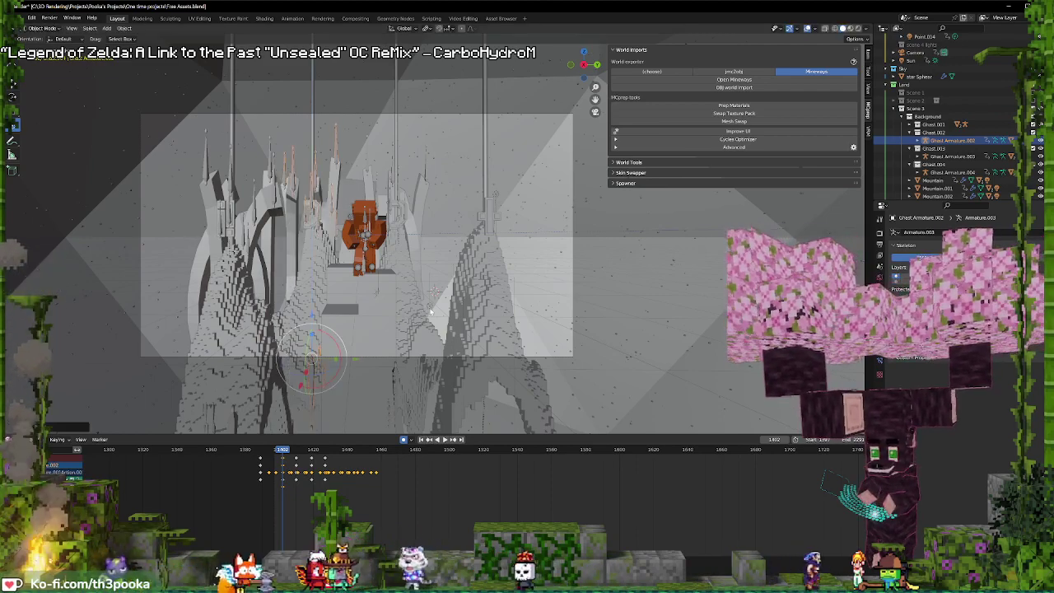
click(248, 238)
click(244, 238)
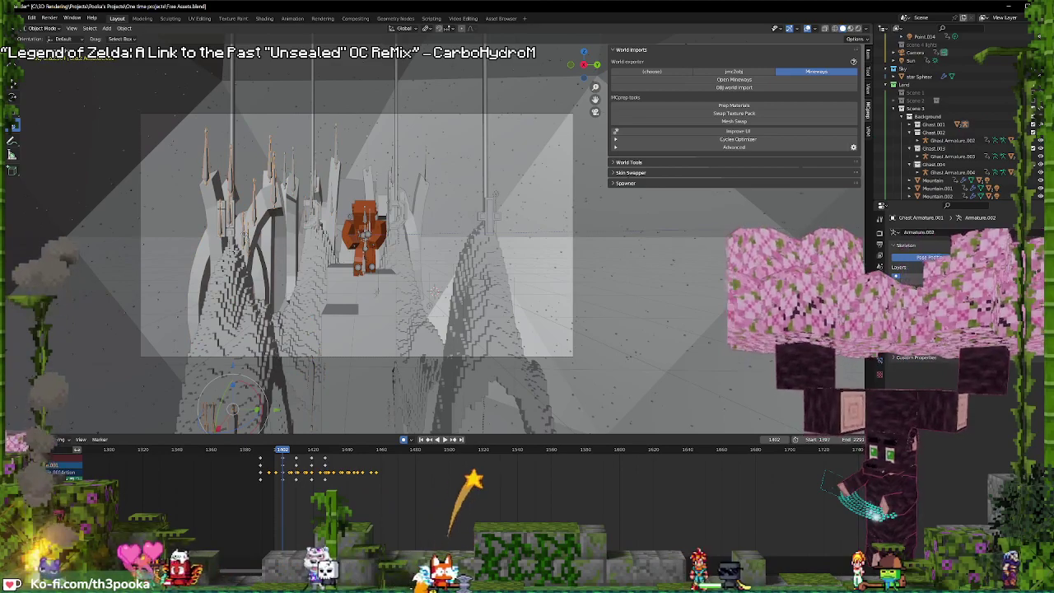
key(g)
click(370, 237)
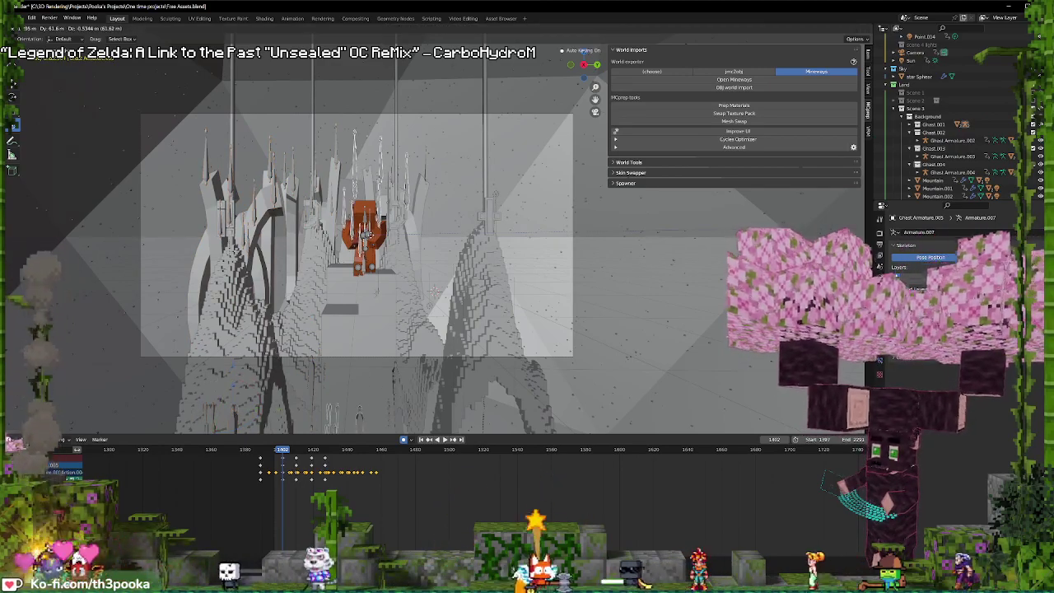
- Slide Ghast Armature.004 sideways and rotate it 18° about Z in camera view
click(942, 172)
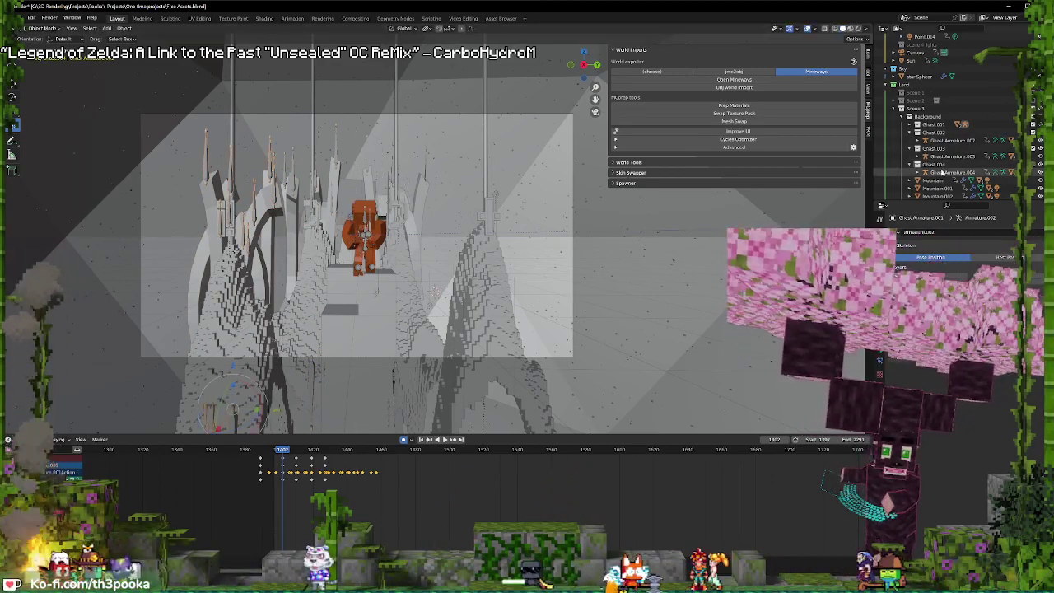
key(g)
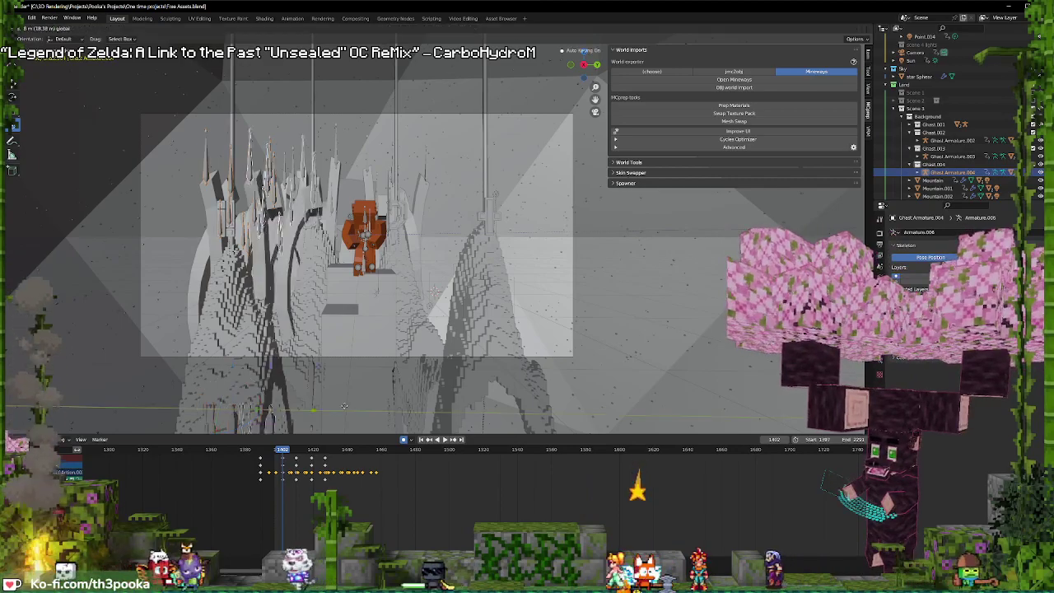
click(525, 409)
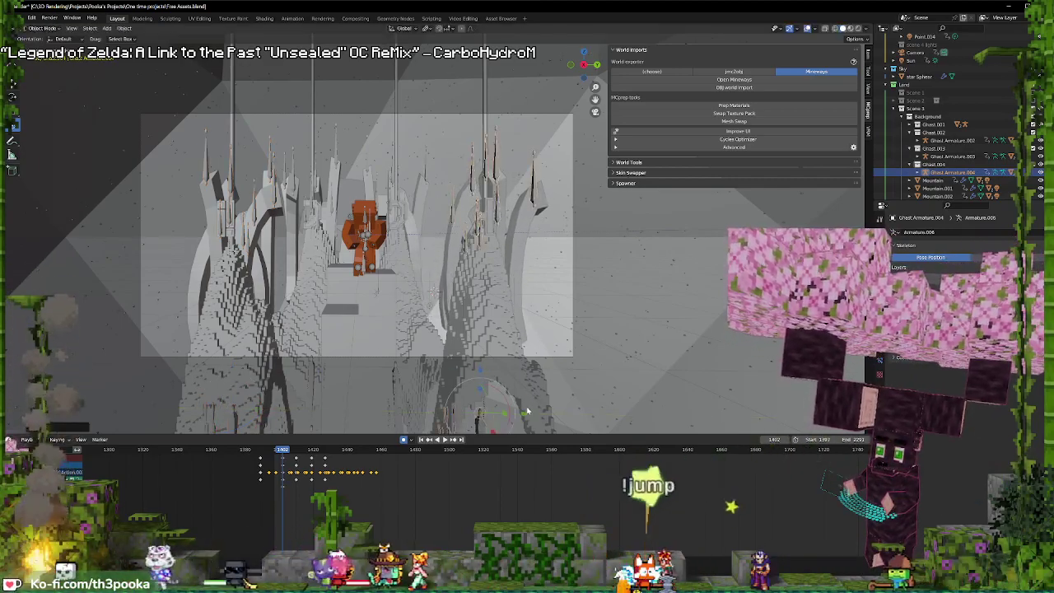
middle_drag(495, 326, 528, 303)
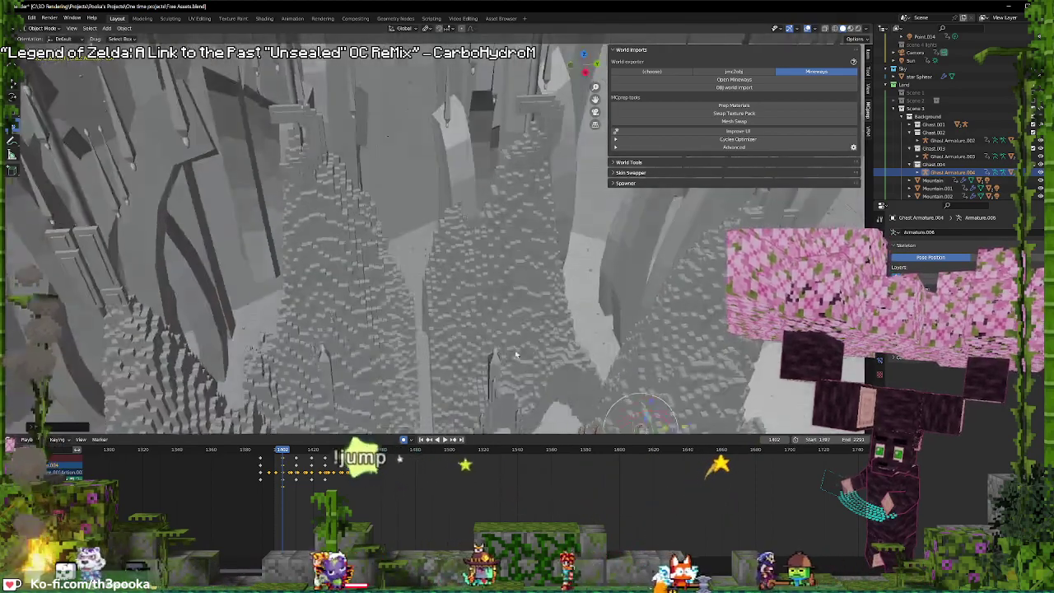
scroll(528, 302, up, 2)
key(KP_0)
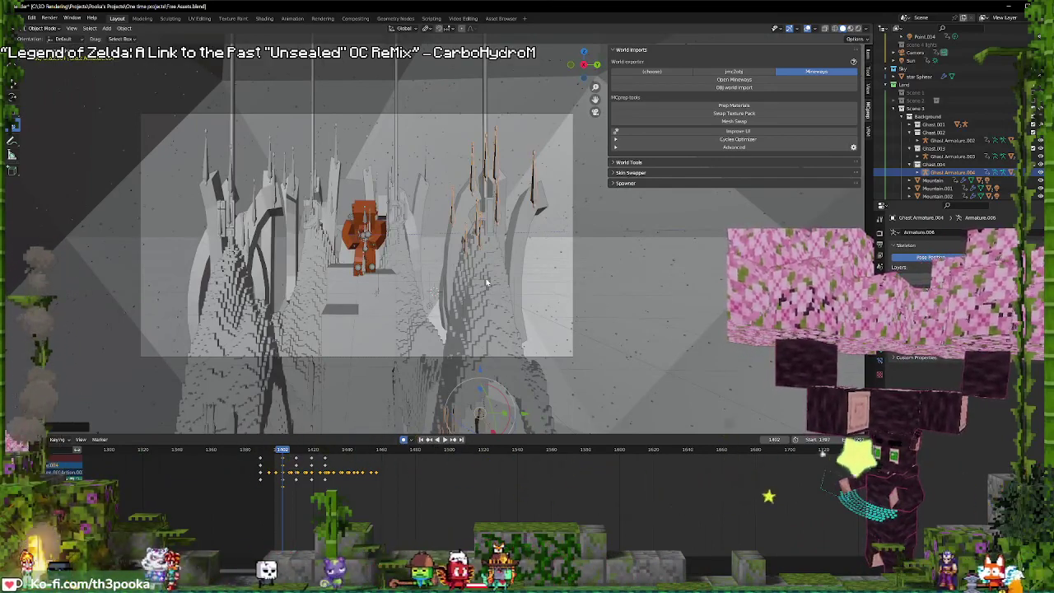
key(r)
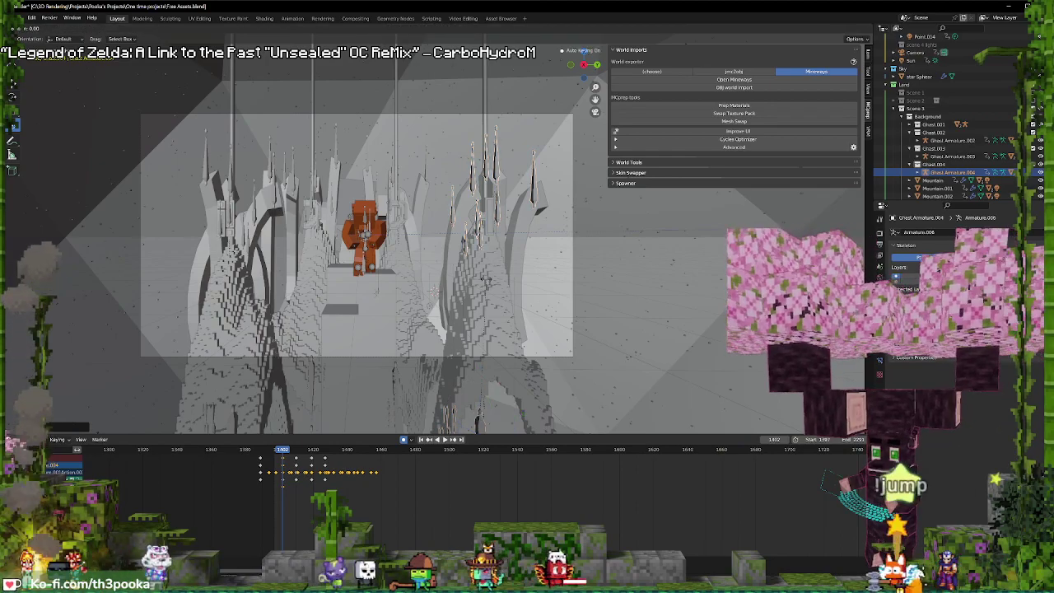
text(z18)
key(Return)
key(g)
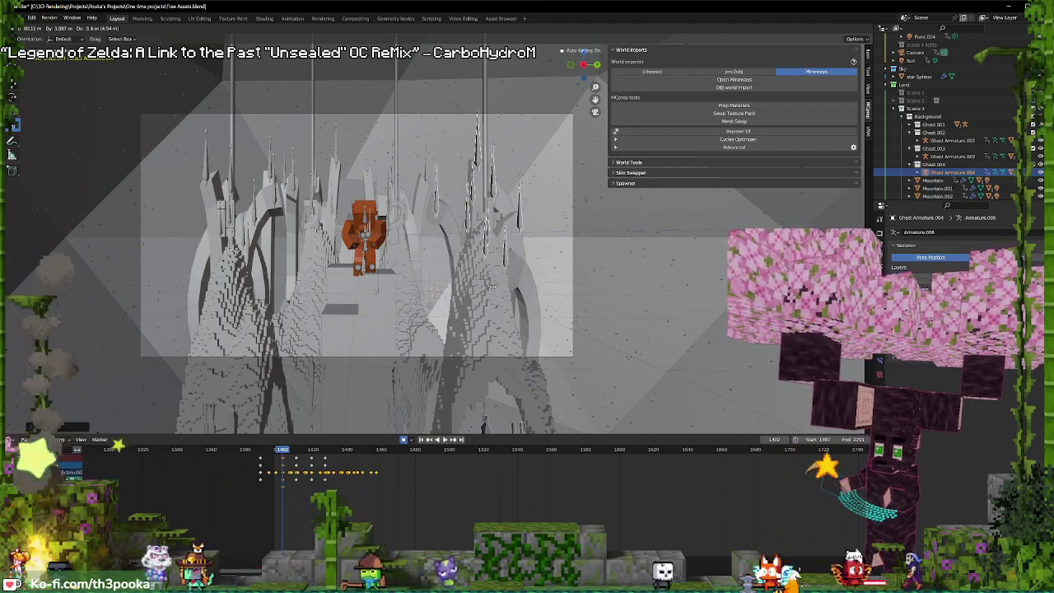
- Parent Ghast Armature.003 to the Mountain.002 mesh as an Object parent
click(494, 290)
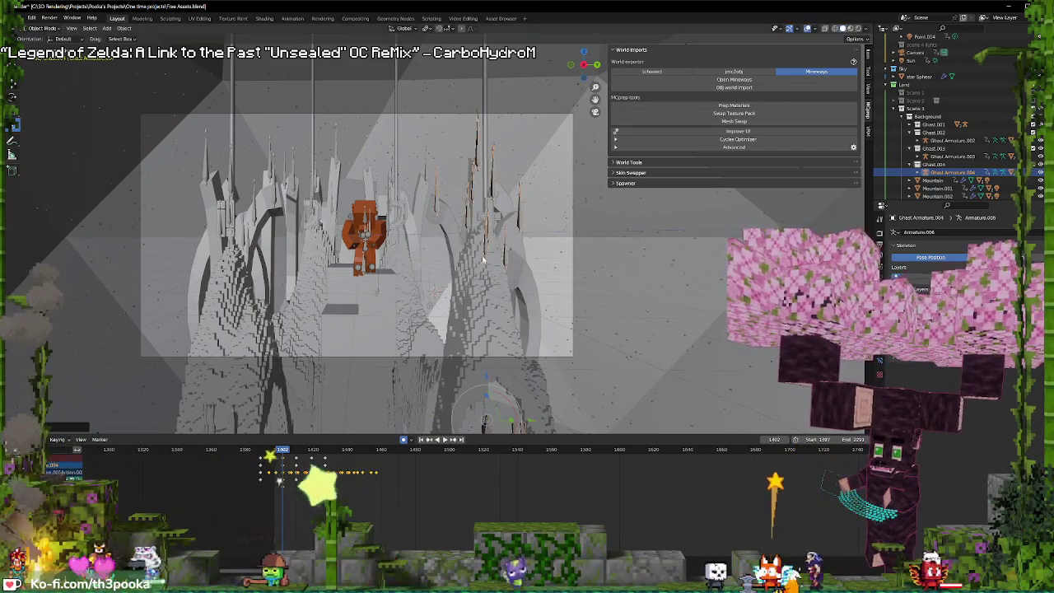
click(484, 306)
alt+click(485, 306)
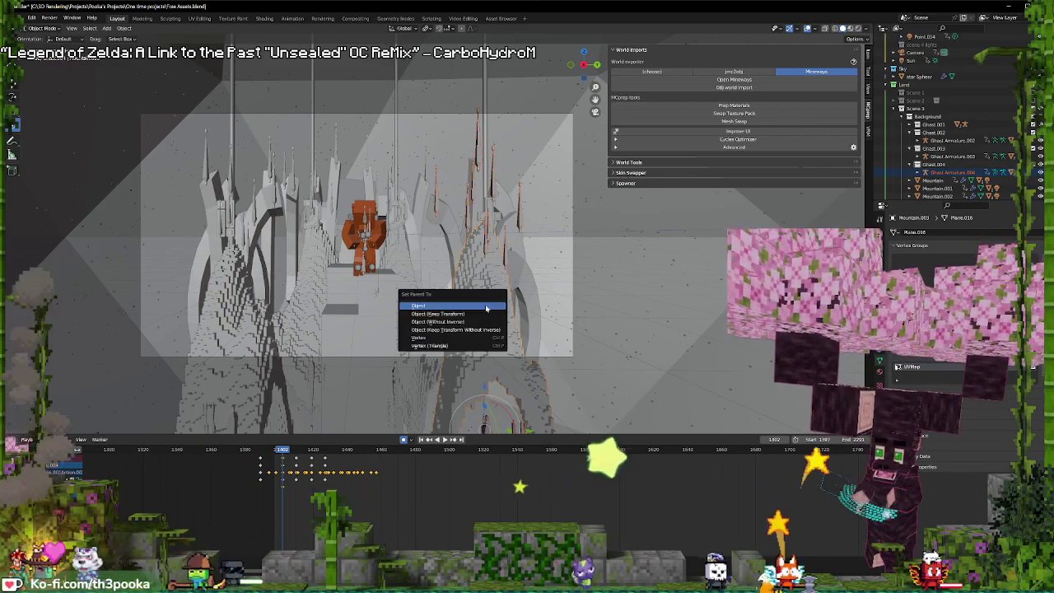
click(483, 308)
click(404, 284)
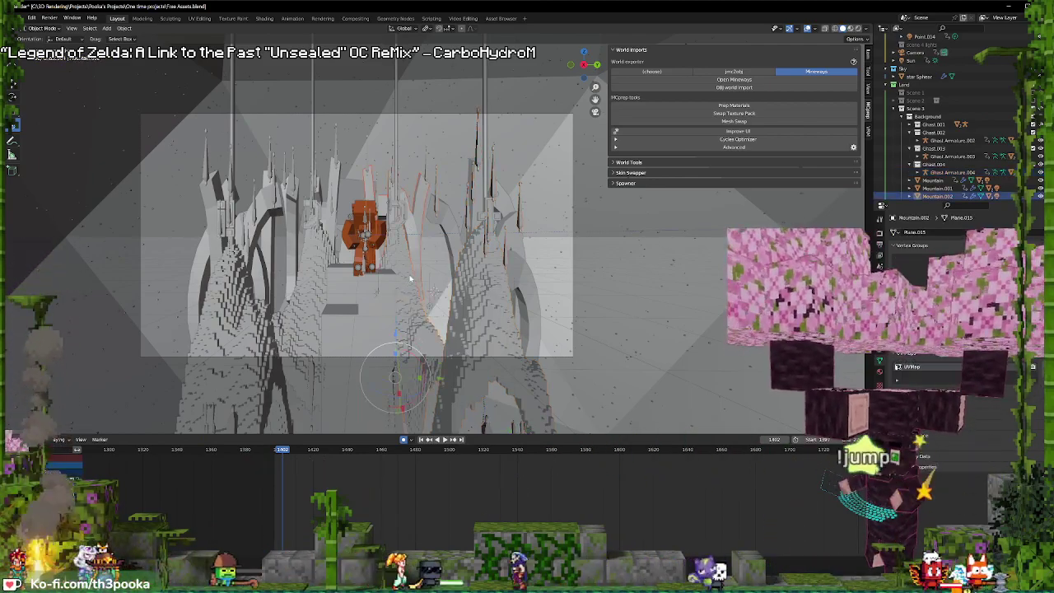
alt+click(379, 265)
click(356, 277)
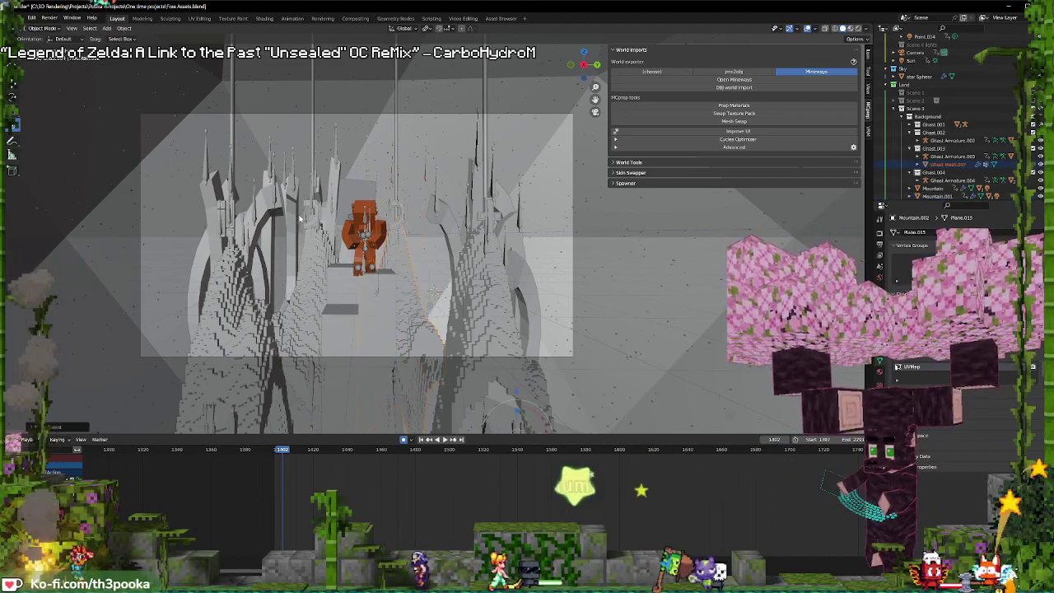
click(405, 212)
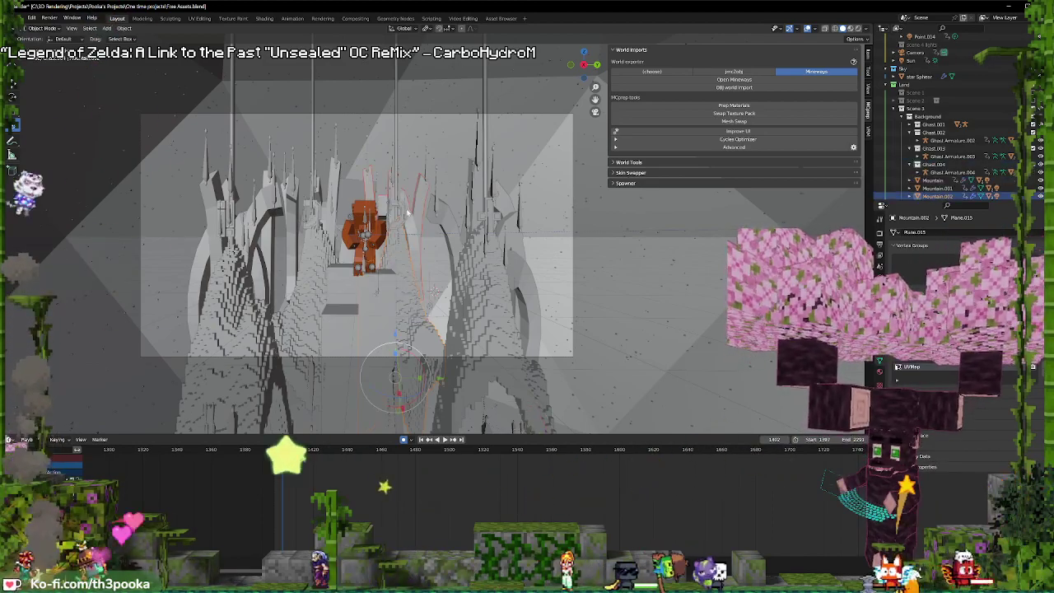
click(404, 213)
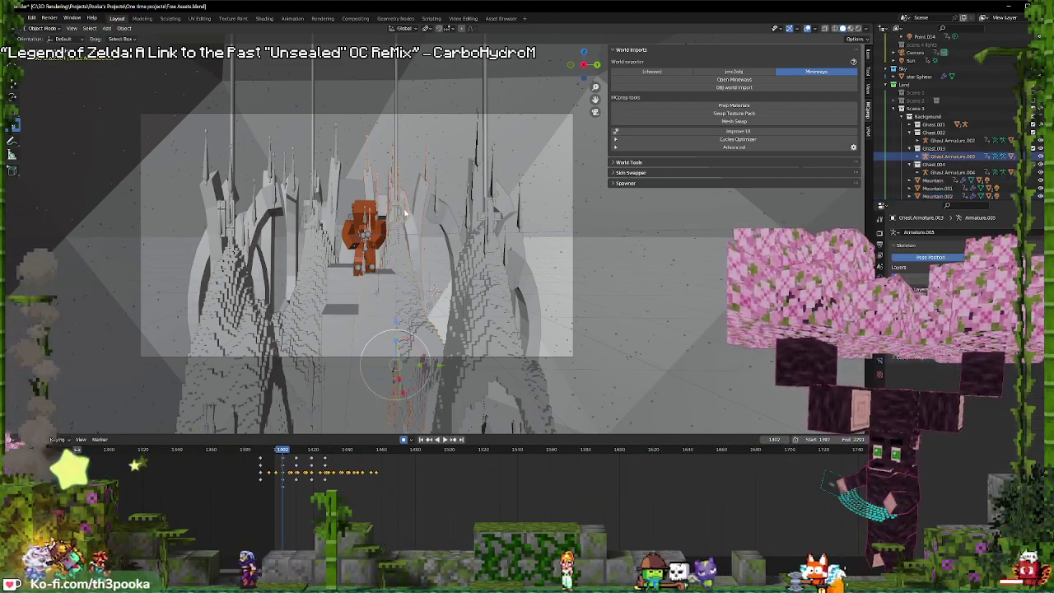
click(403, 288)
key(ctrl+p)
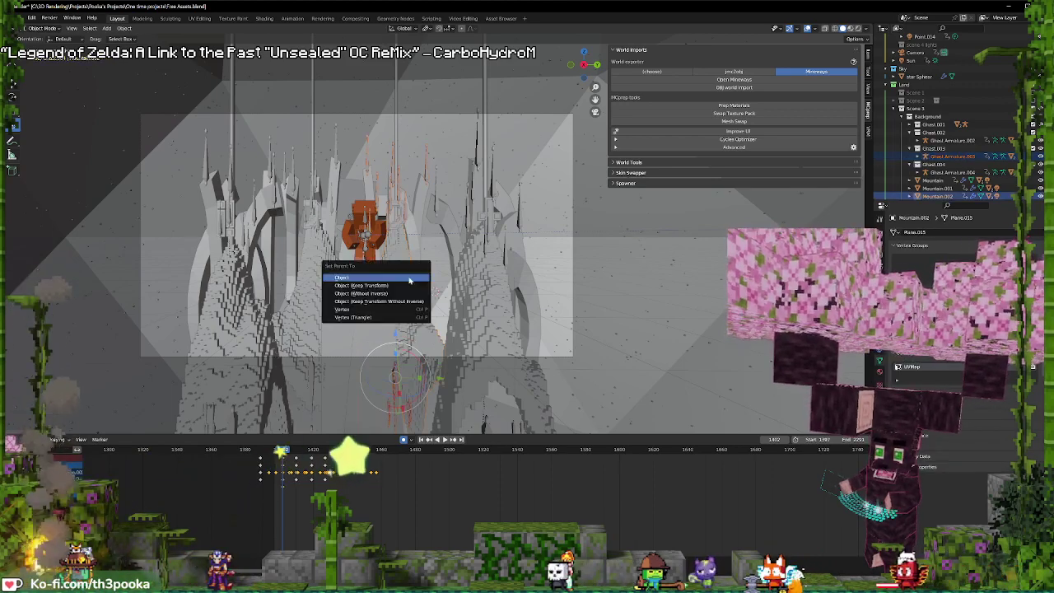
click(408, 280)
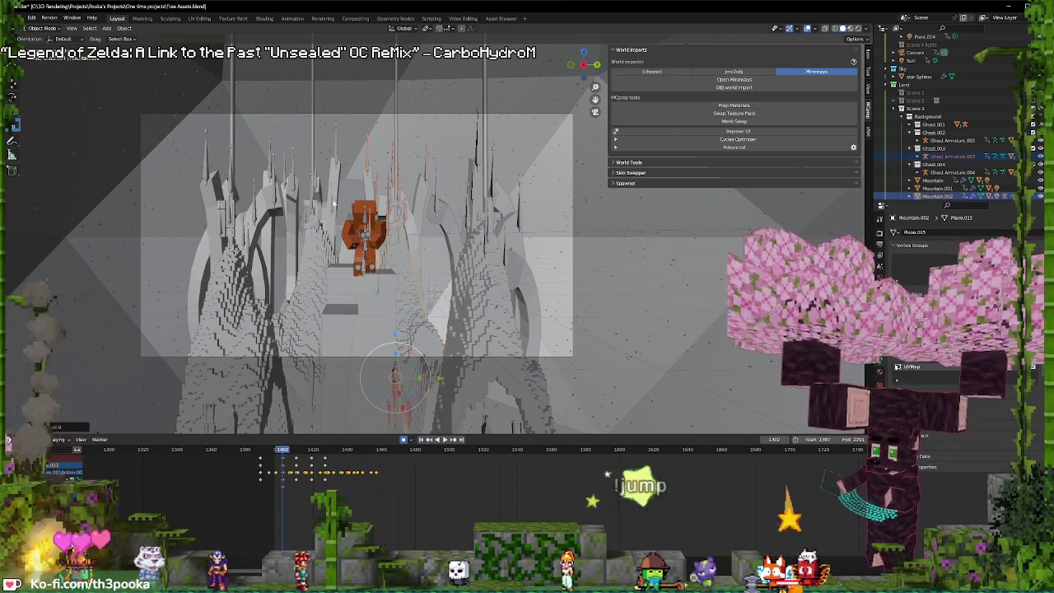
- Parent the remaining ghast armatures to Mountain.001 and Mountain, then play the animation
click(322, 275)
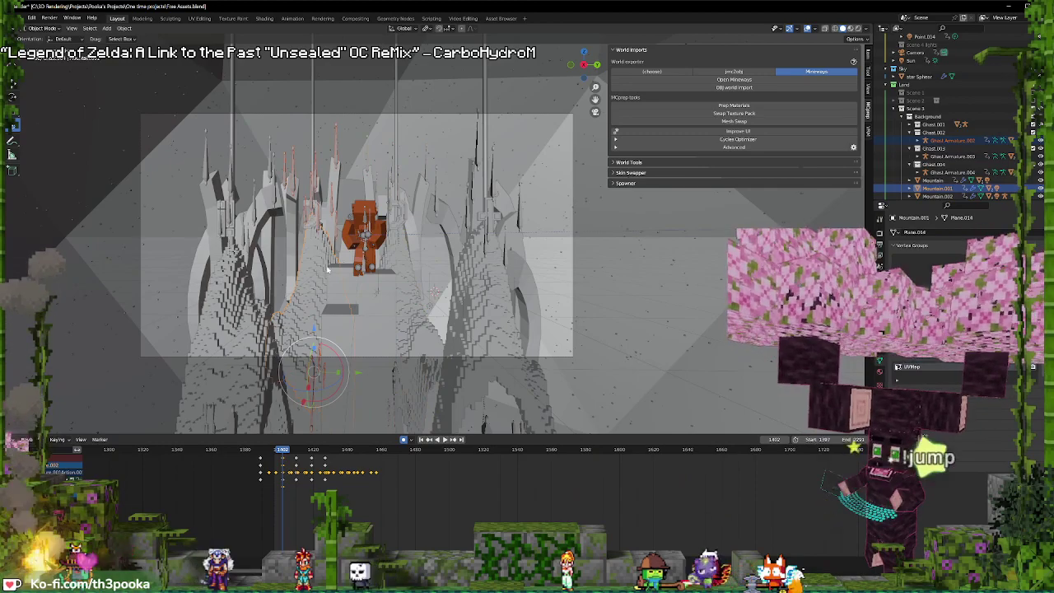
key(ctrl+p)
click(287, 275)
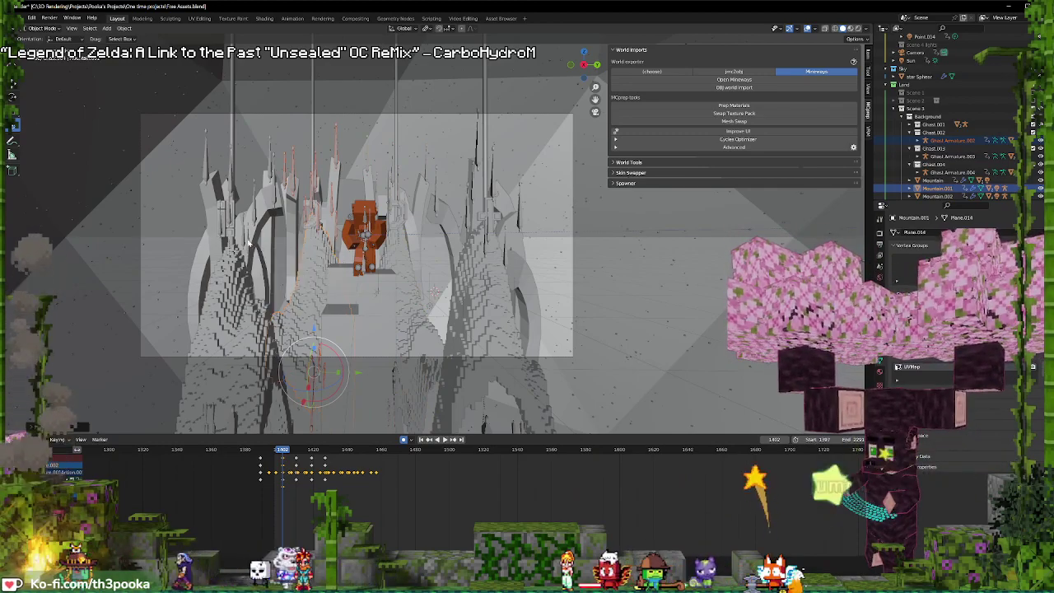
click(231, 288)
key(ctrl+p)
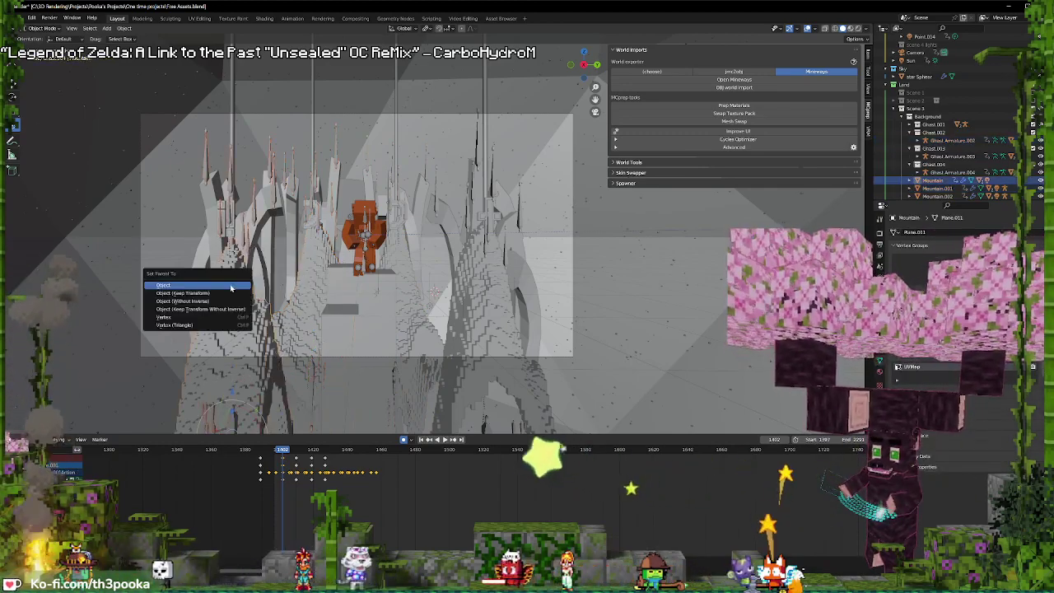
click(232, 287)
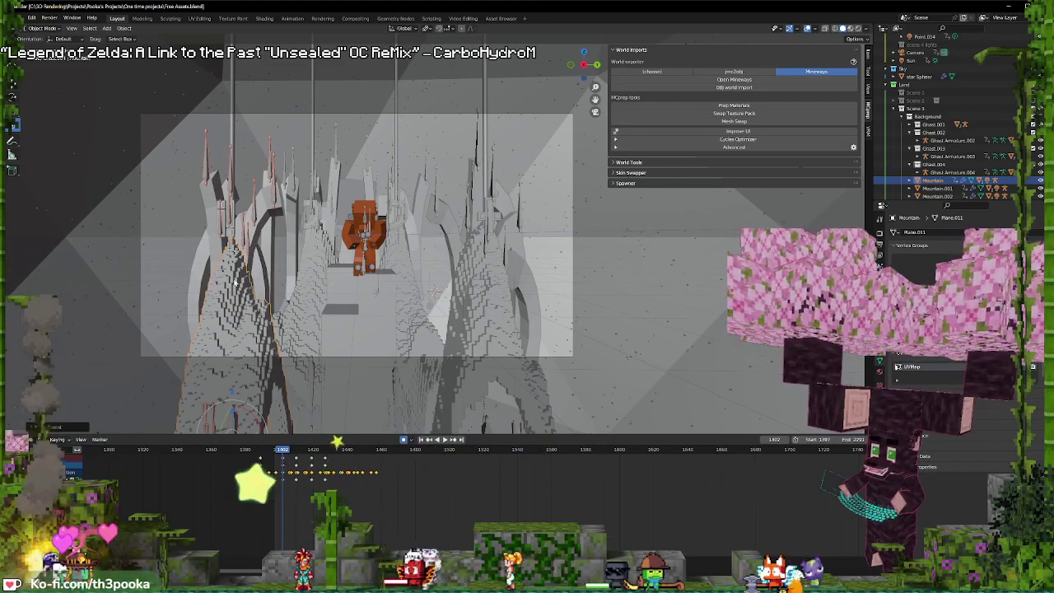
key(space)
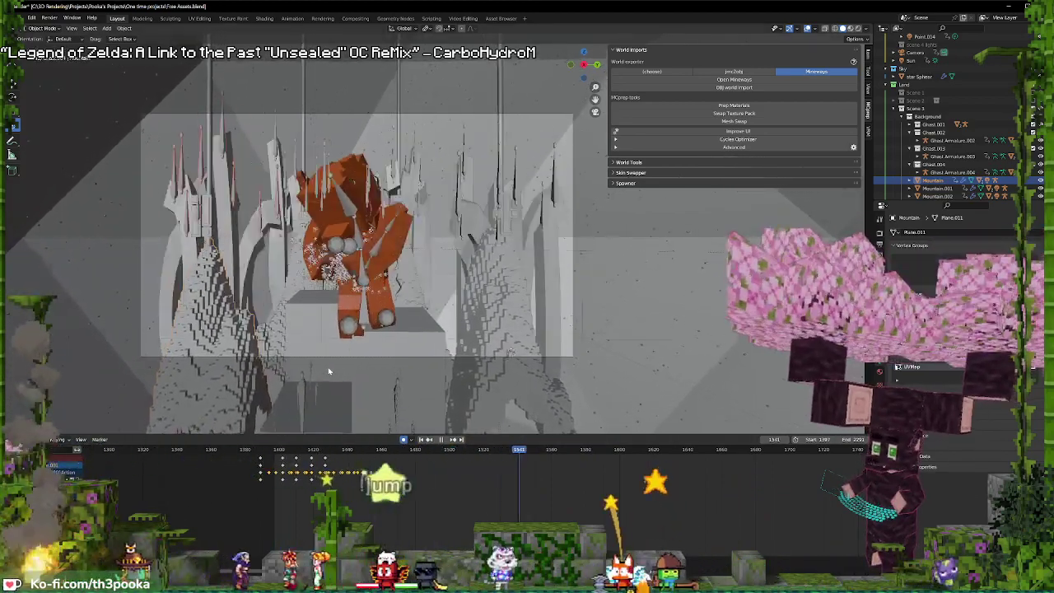
- Replay the animation from the start, stop it, and switch to Material Preview shading
key(space)
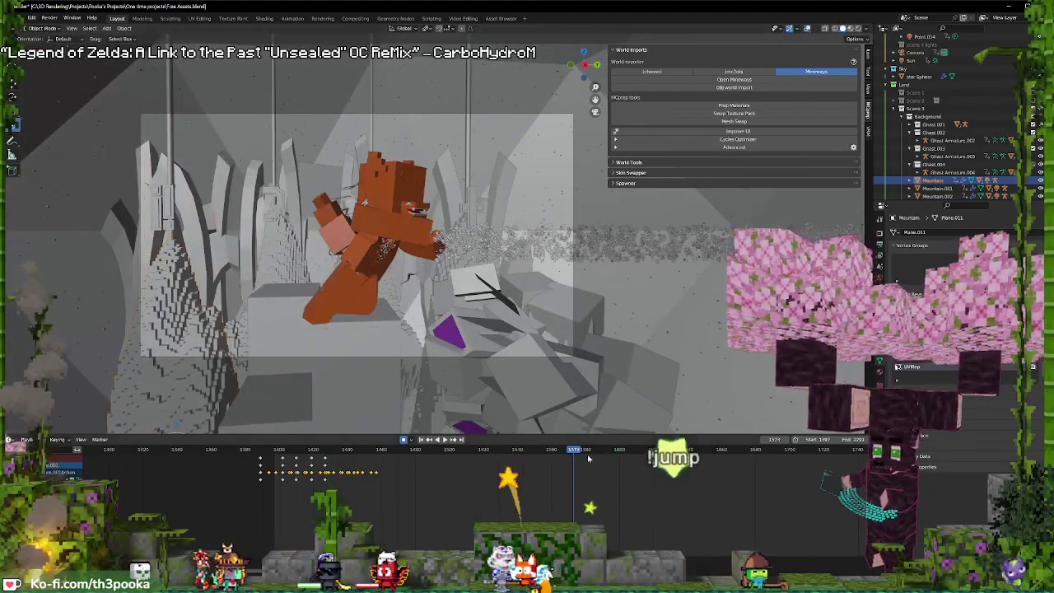
click(277, 450)
key(space)
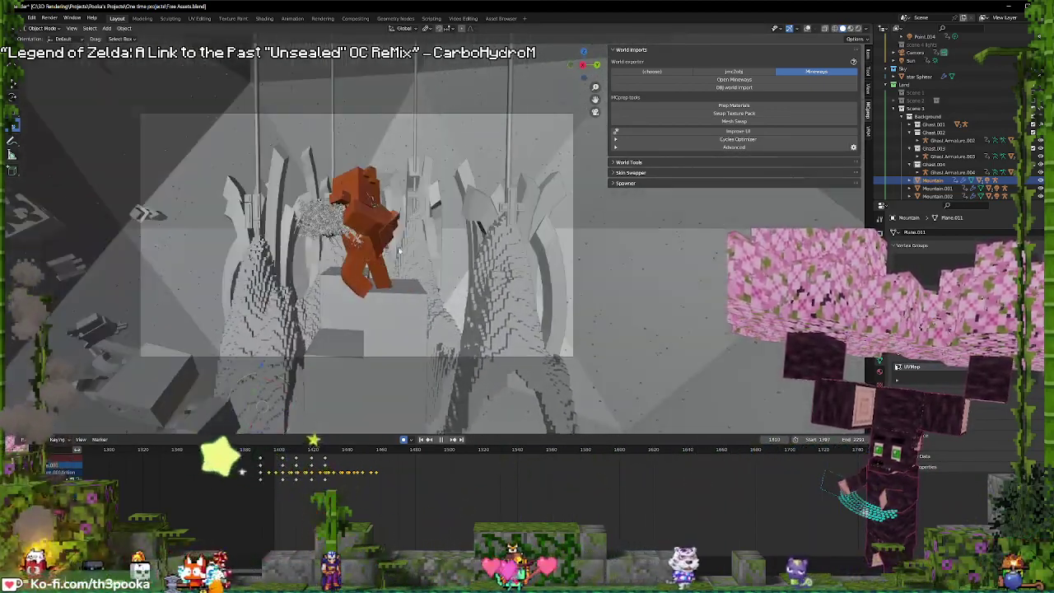
key(space)
key(z)
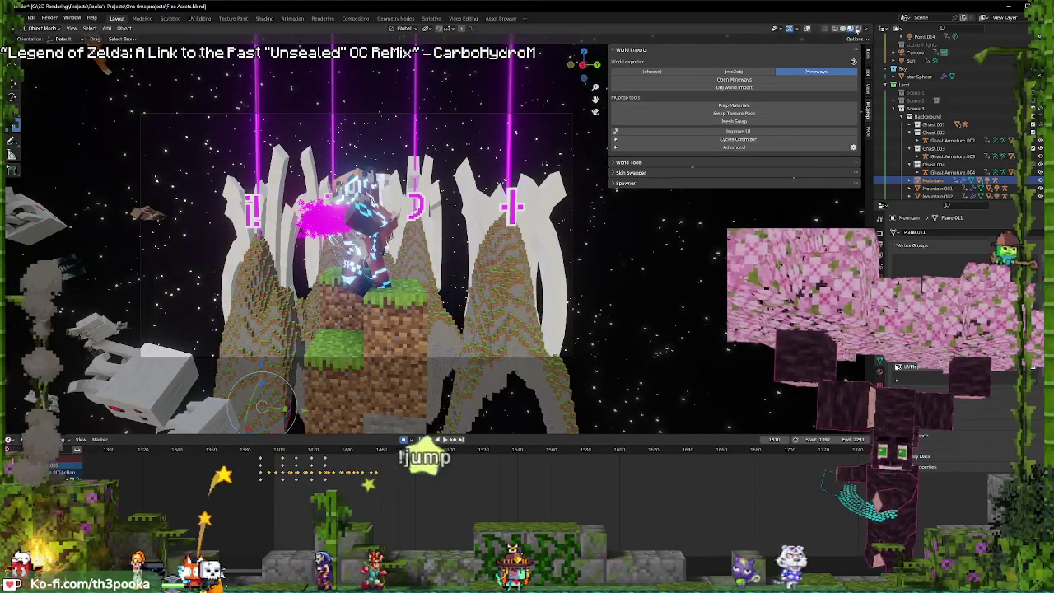
- Compare Rendered and Material Preview shading, then open Ghast Mesh.003 in the Shading workspace
click(859, 28)
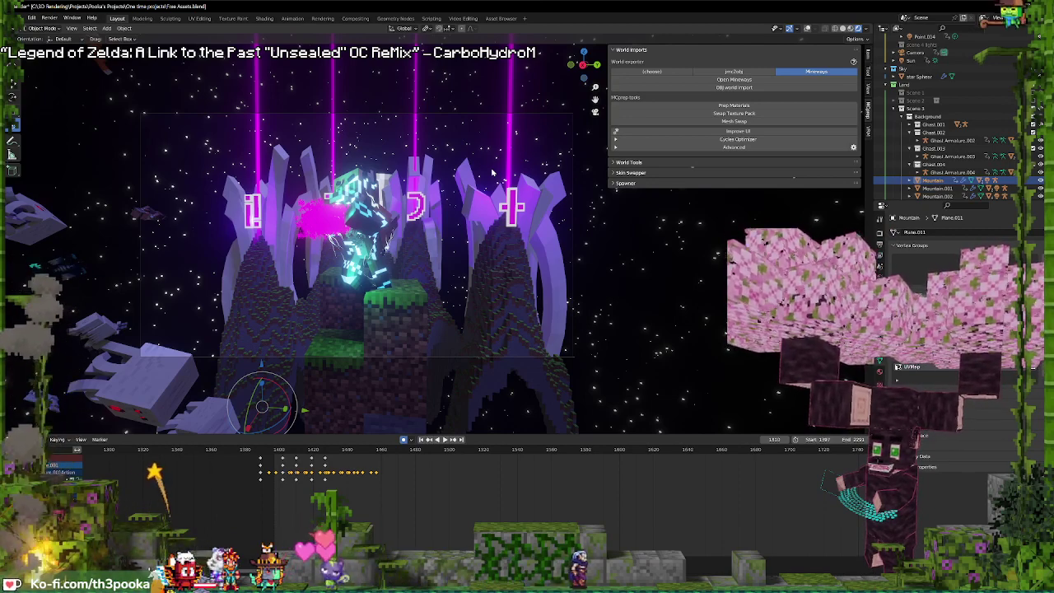
click(853, 28)
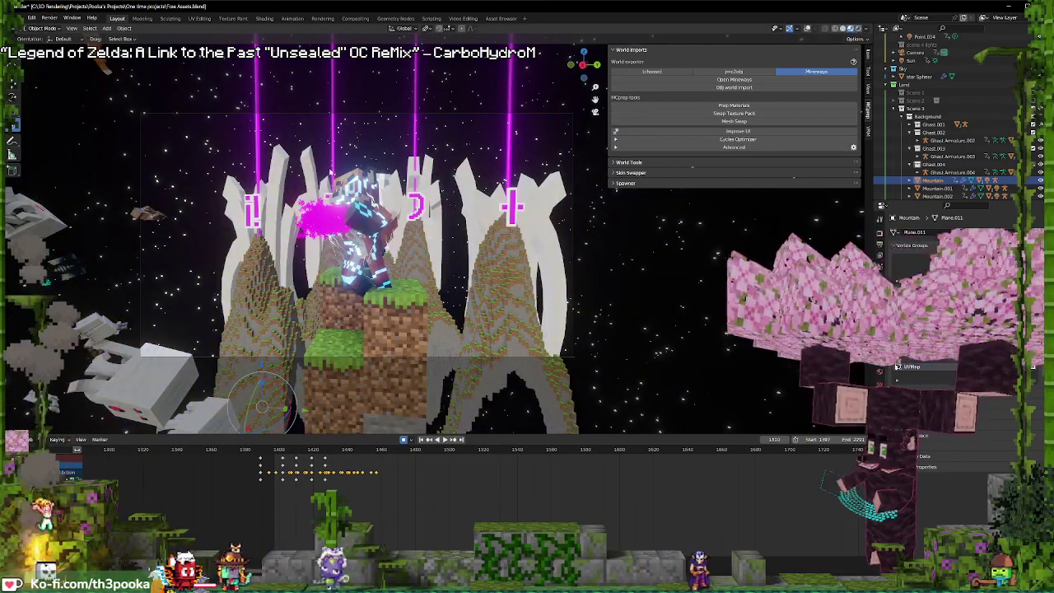
click(282, 167)
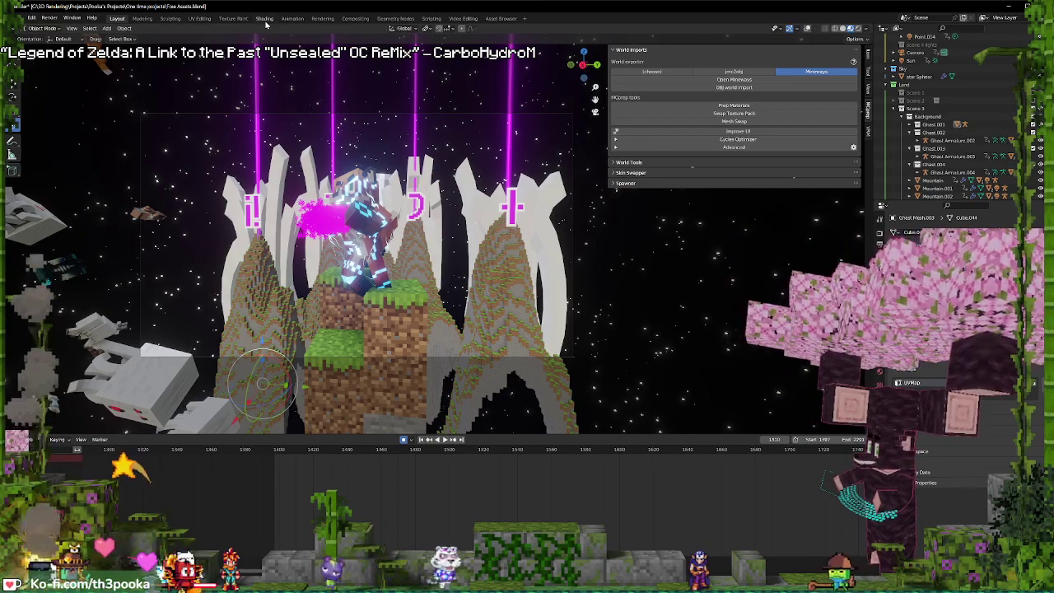
click(264, 19)
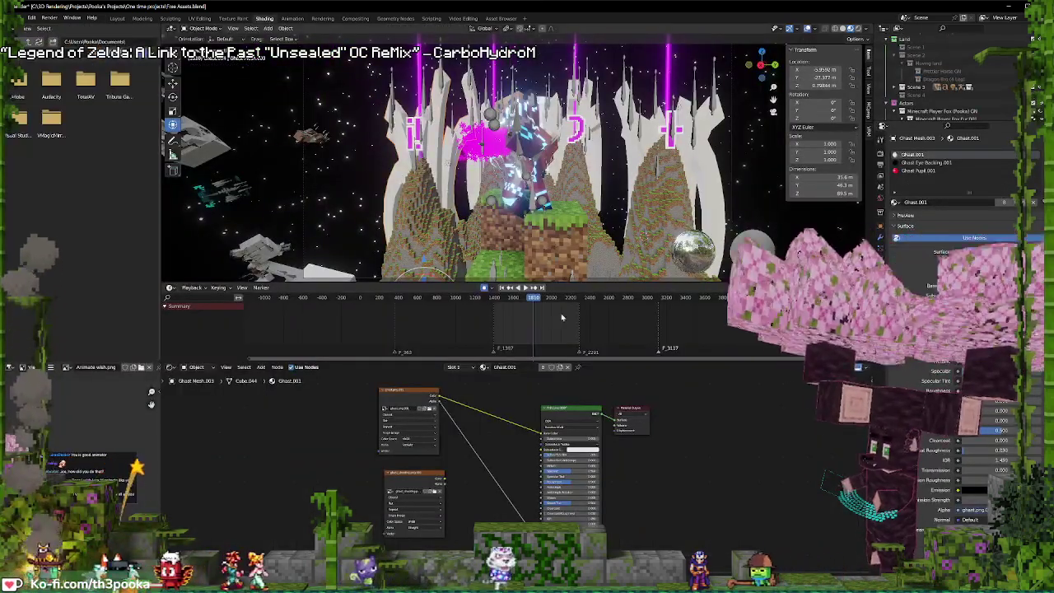
- Frame the Ghast.001 material's nodes in the node editor, leaving free space beside them
mouse_move(579, 210)
middle_down()
mouse_move(555, 214)
mouse_move(366, 165)
mouse_move(466, 180)
middle_up()
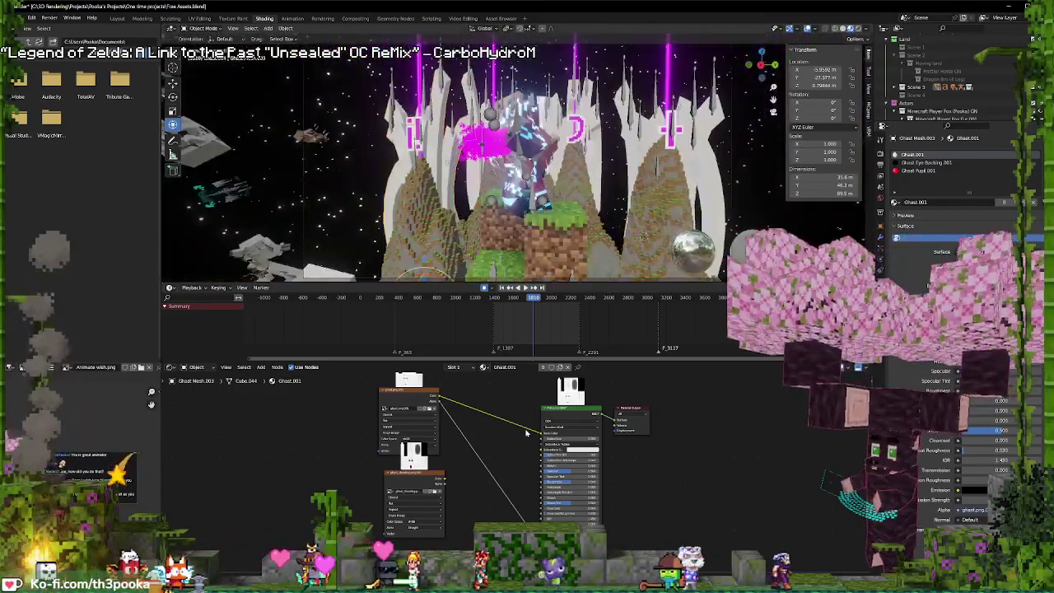
middle_drag(524, 397, 489, 434)
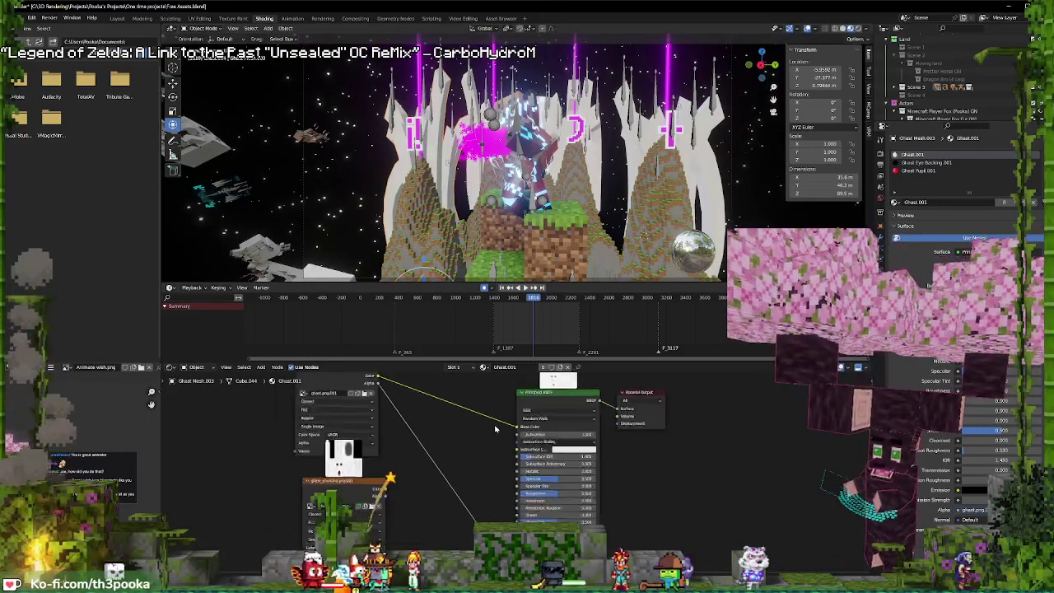
scroll(543, 453, up, 2)
middle_drag(543, 453, 614, 481)
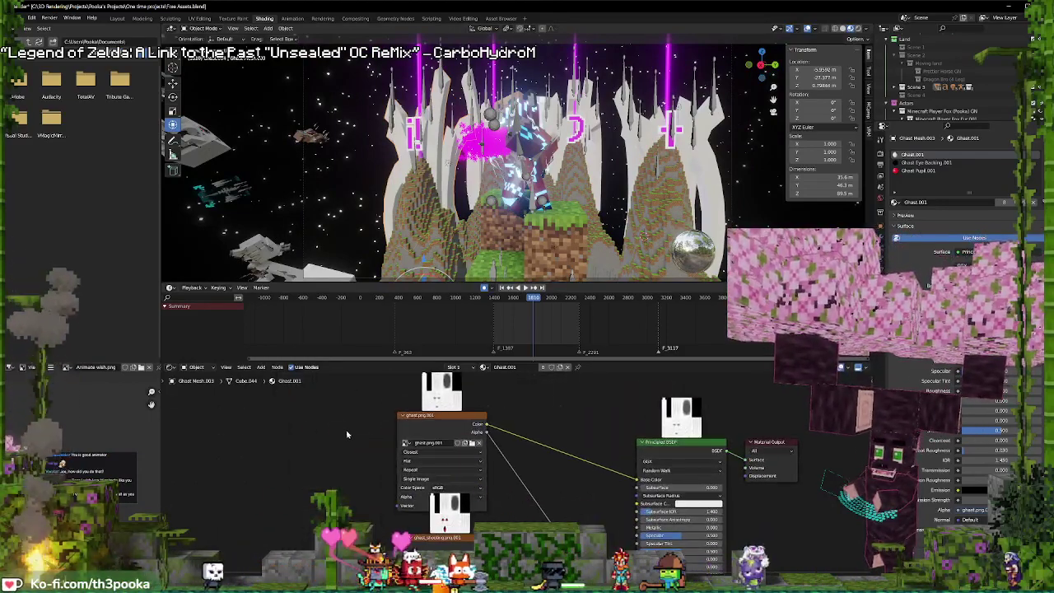
middle_drag(347, 435, 362, 483)
drag(443, 467, 434, 482)
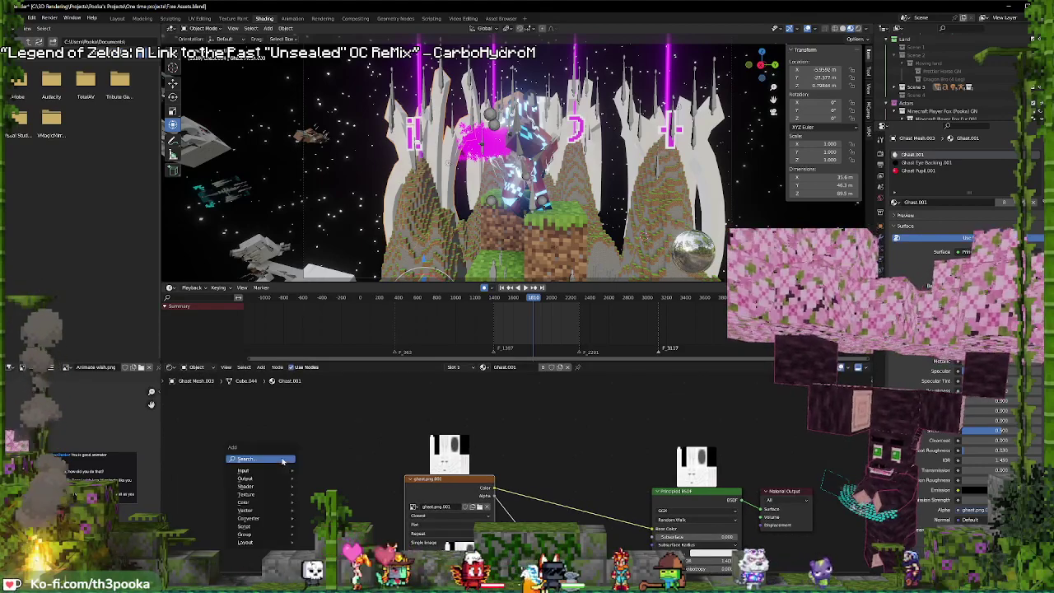
click(280, 458)
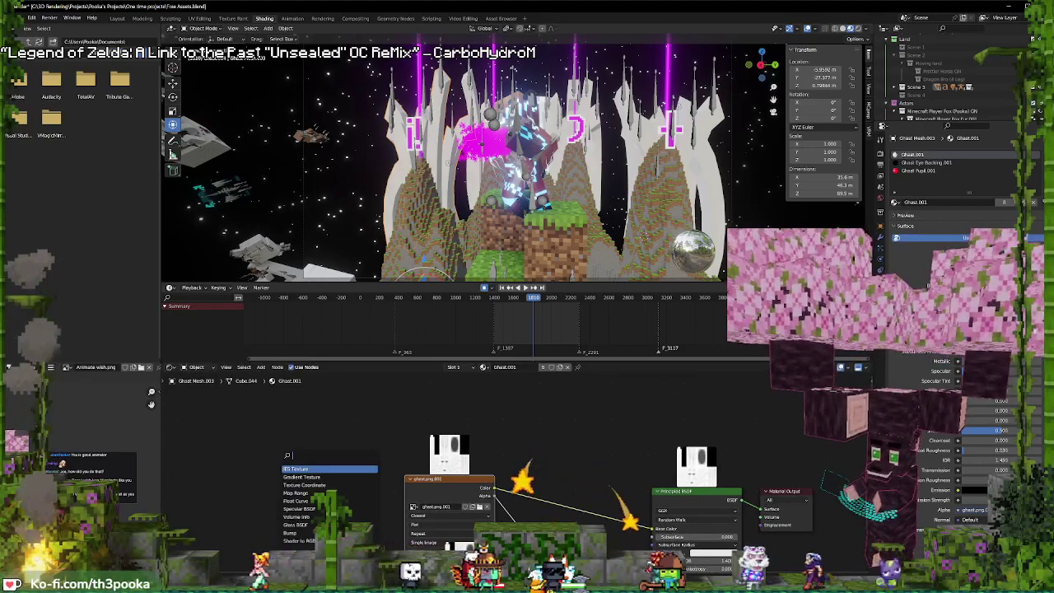
click(490, 411)
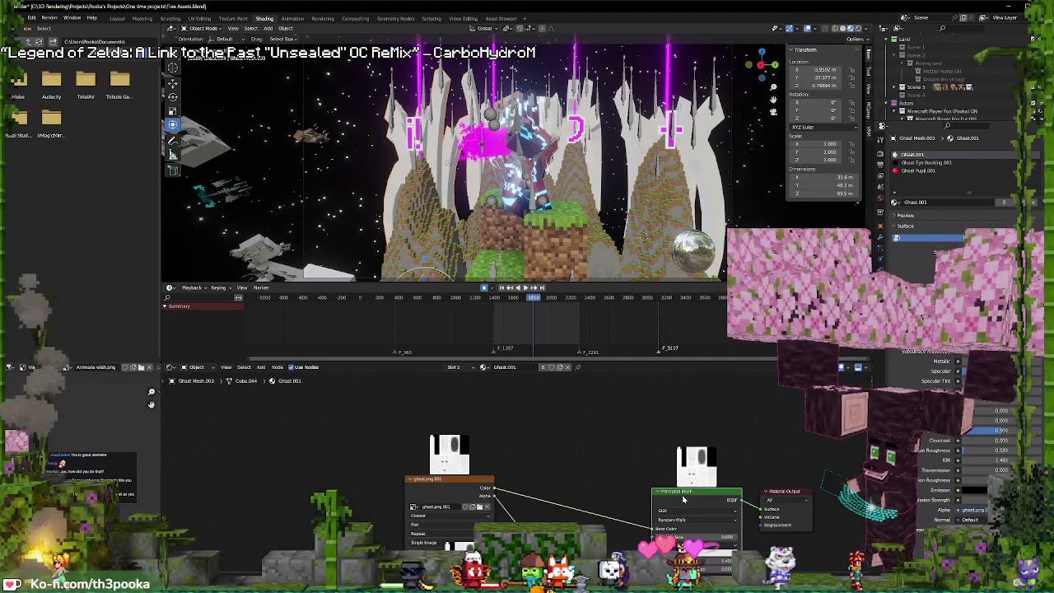
- Add Texture Coordinate and Mapping nodes to ghost.png via Ctrl+T, deleting the extra Image Texture node
key(ctrl+t)
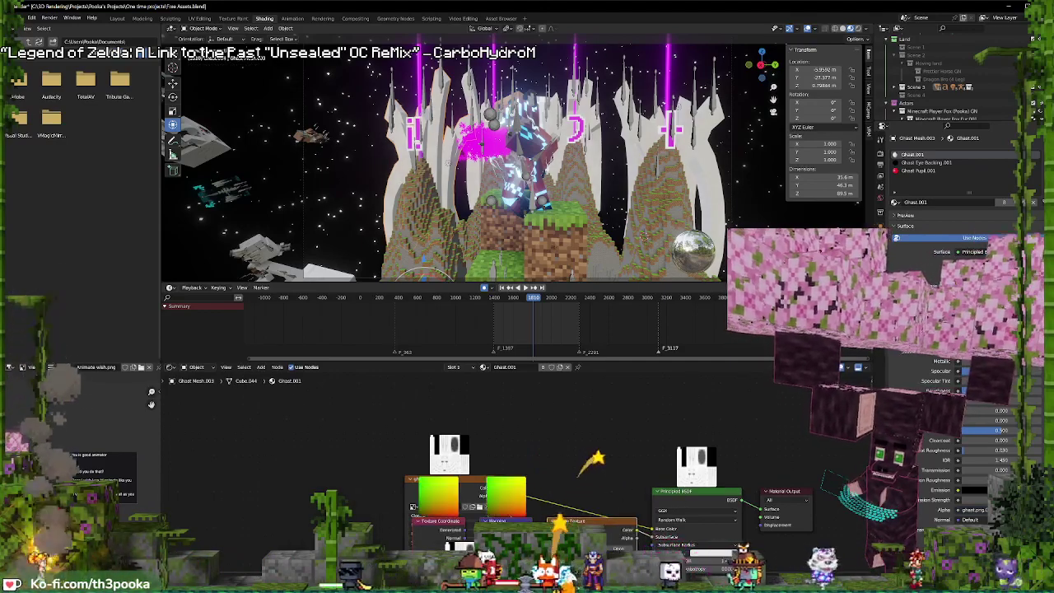
drag(691, 592, 540, 475)
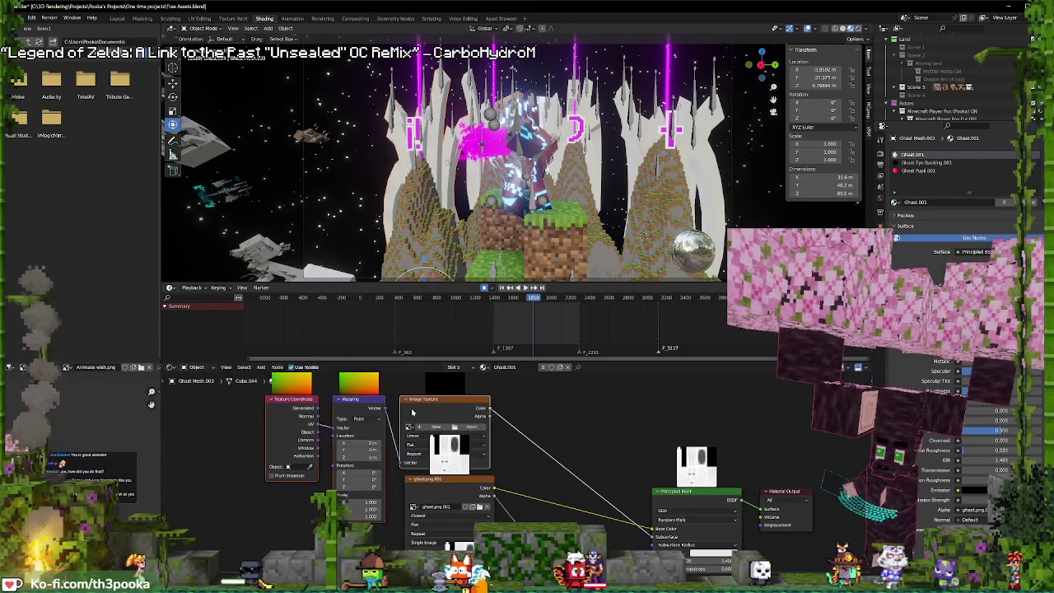
ctrl+right_drag(540, 475, 518, 414)
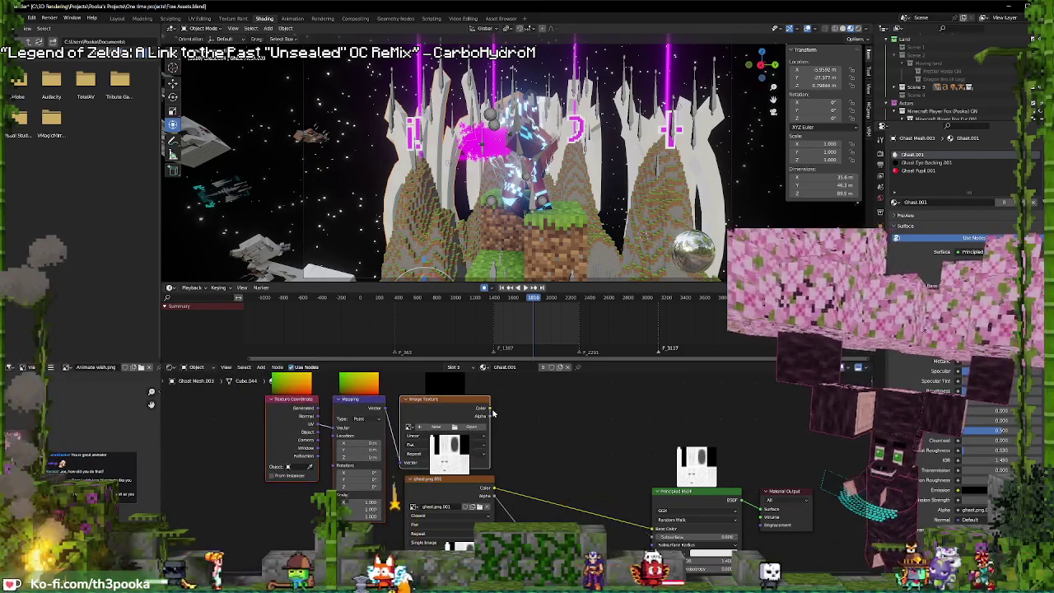
drag(655, 528, 554, 497)
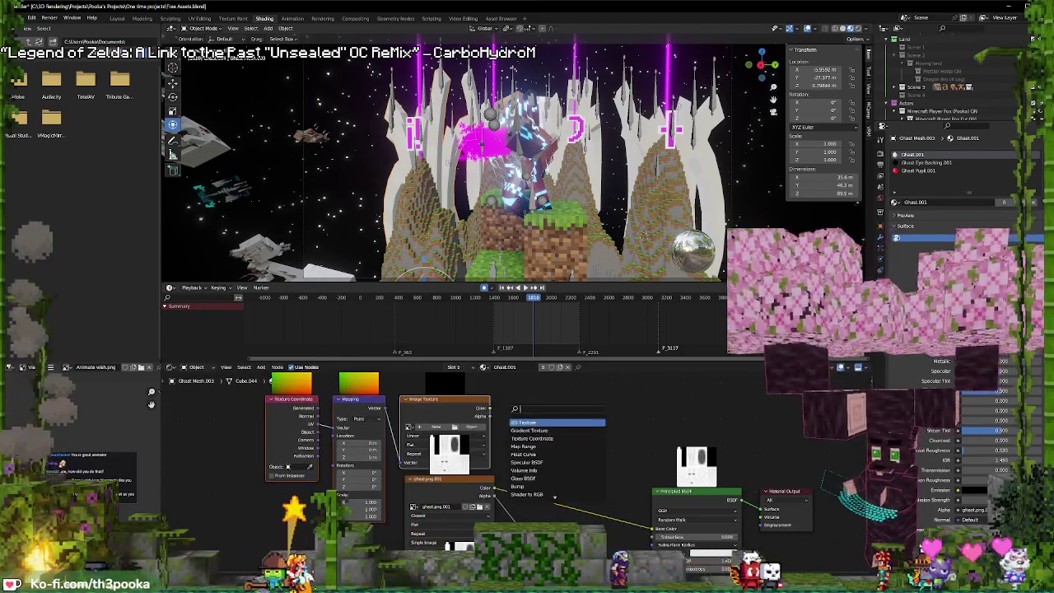
key(Escape)
key(x)
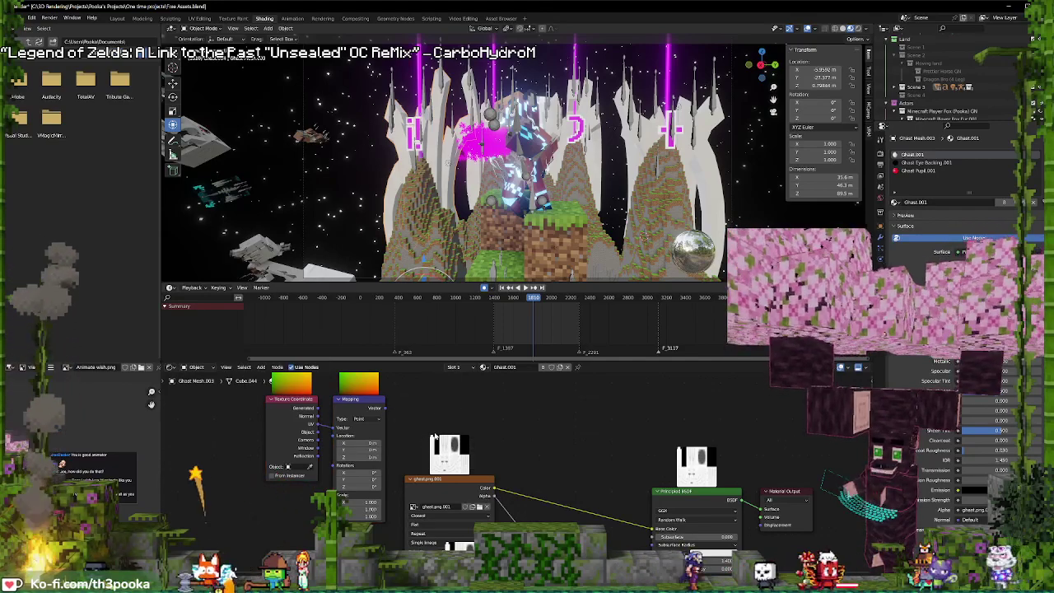
- Insert a black-to-white Color Ramp node between the ghost image texture and the Principled BSDF
click(429, 400)
text(color ram)
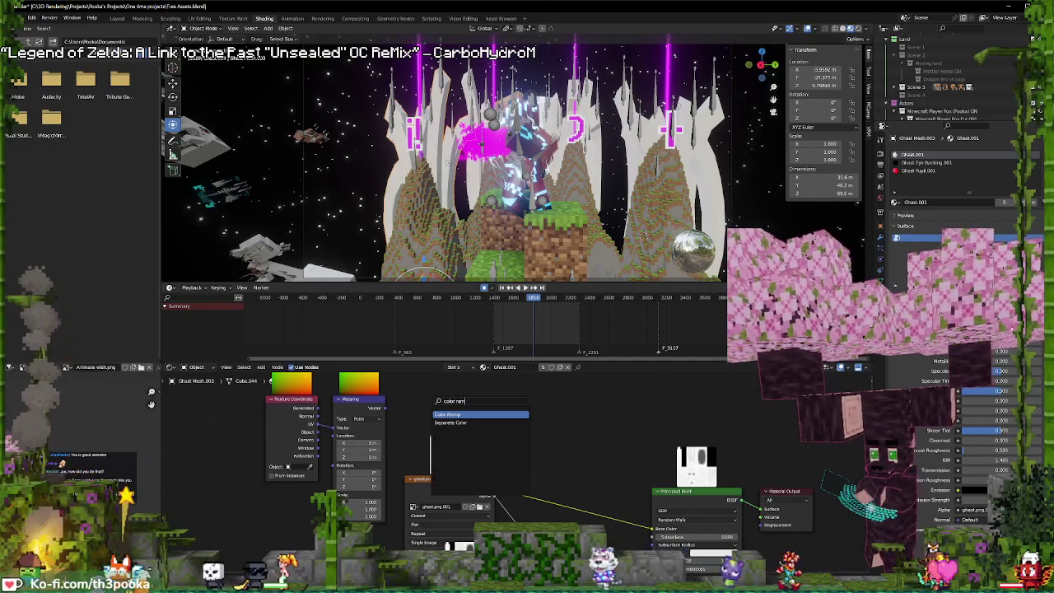
key(Return)
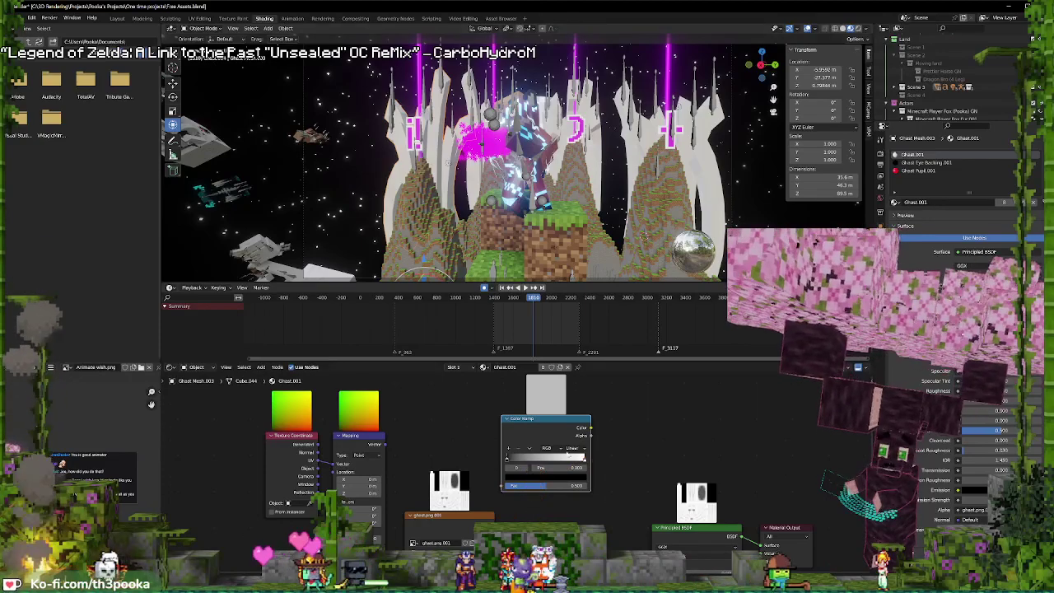
- Change the Color Ramp's white right stop to teal in the colour wheel
click(585, 459)
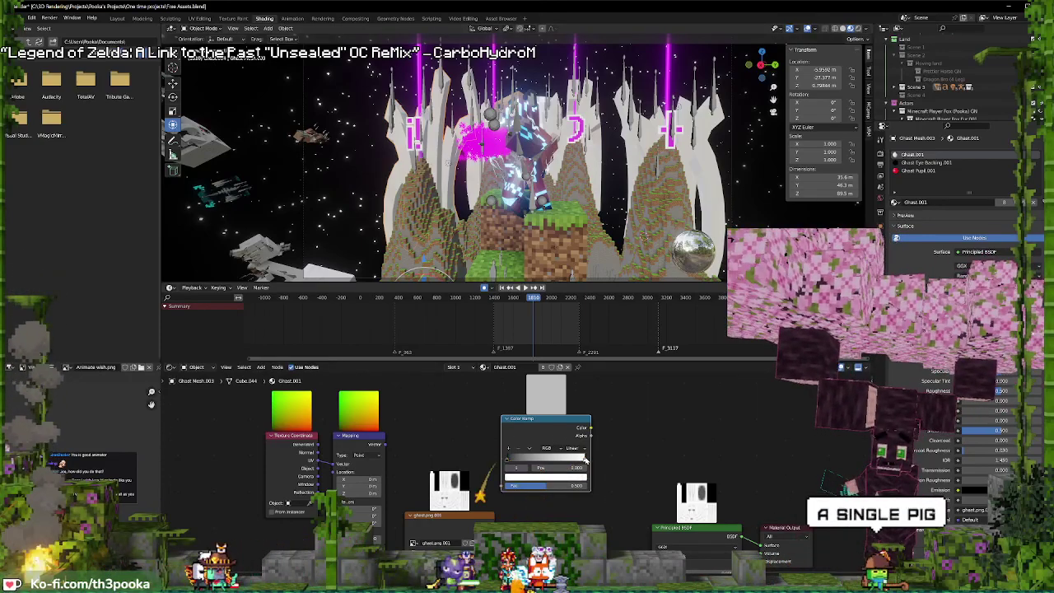
click(546, 477)
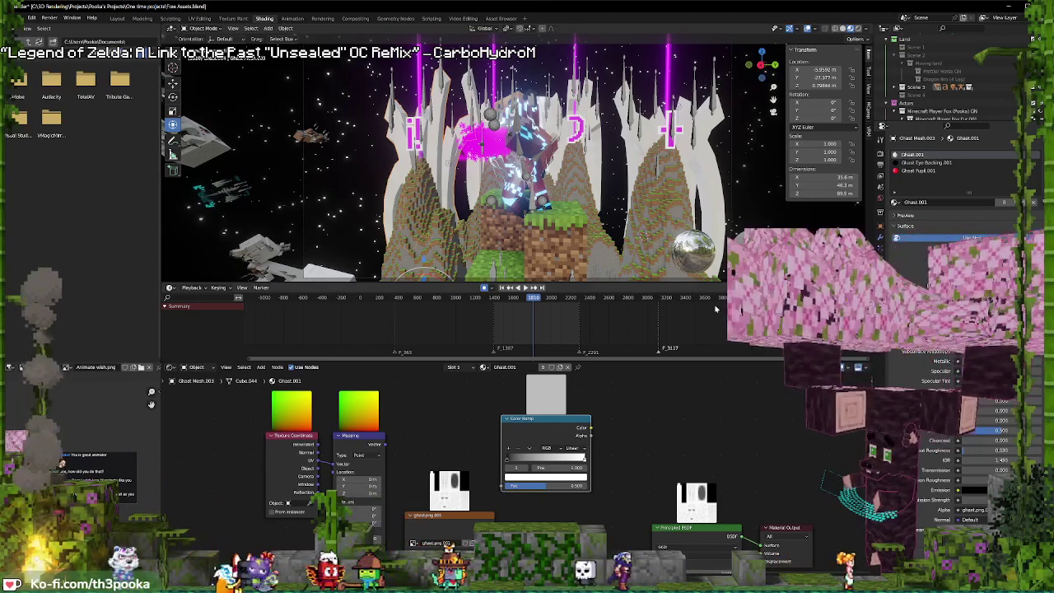
click(575, 477)
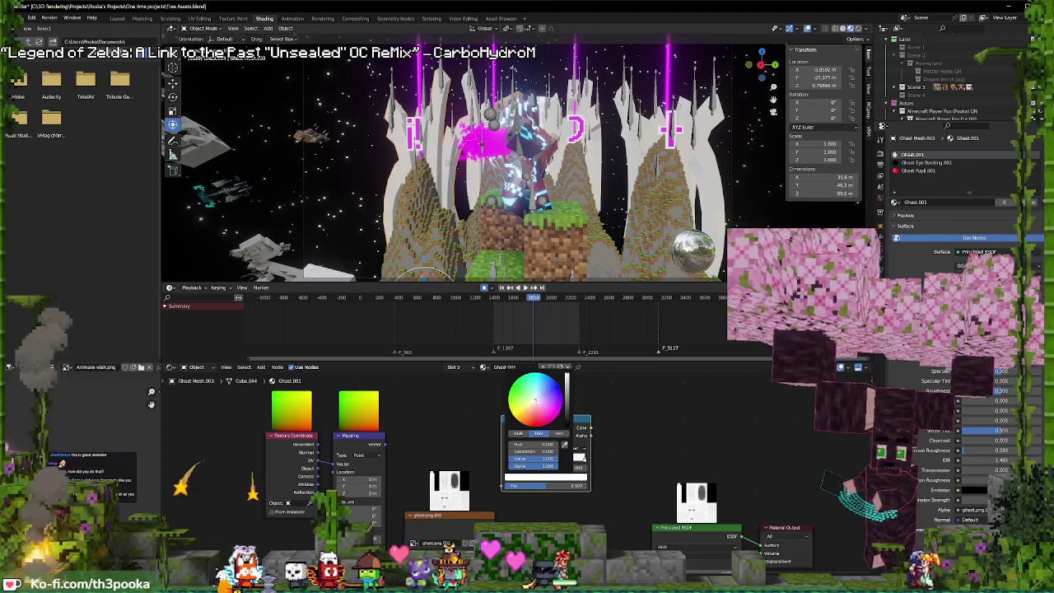
drag(535, 401, 518, 402)
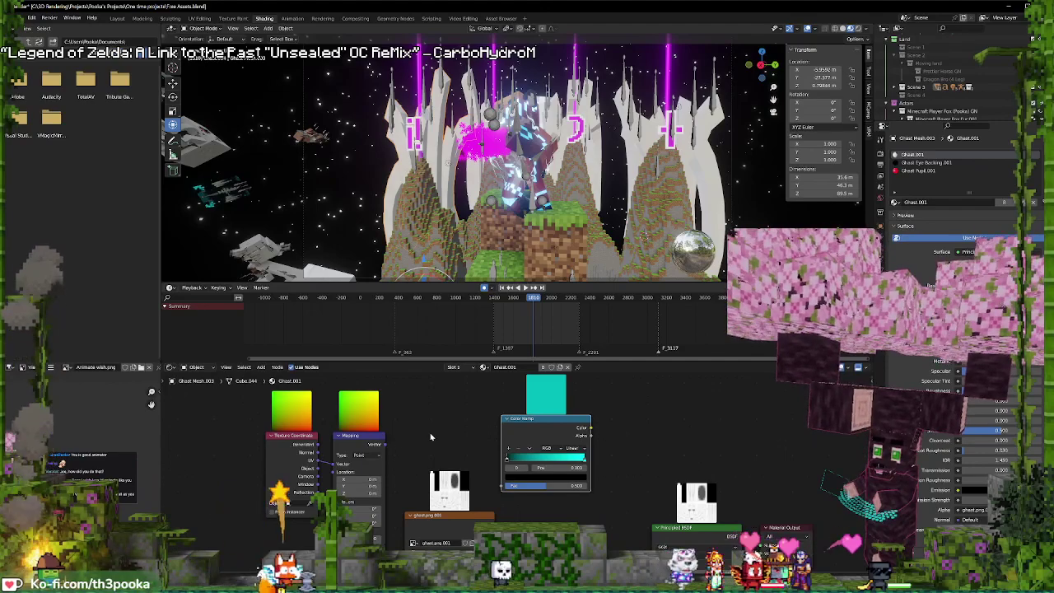
- Add a Voronoi Texture off the Mapping vector and connect it to the Color Ramp Fac
drag(384, 445, 416, 417)
text(vector)
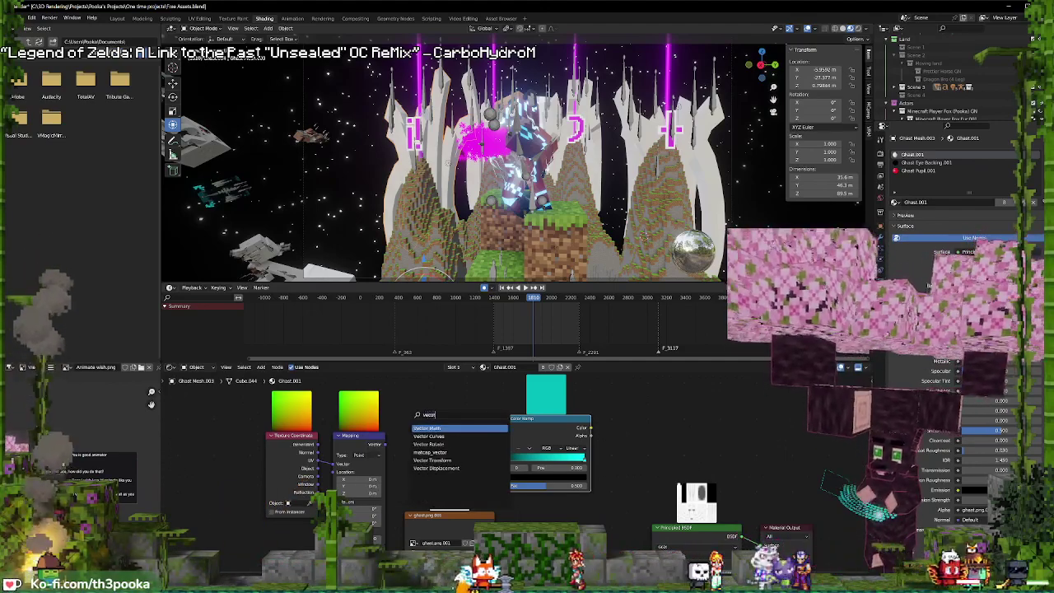
key(Return)
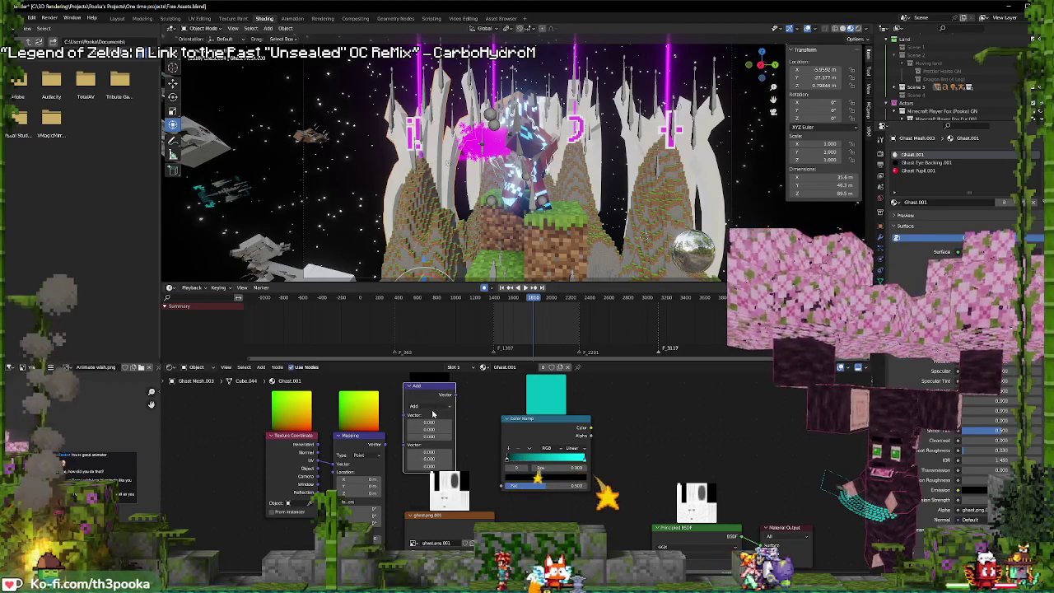
key(Escape)
drag(384, 445, 429, 404)
text(vo)
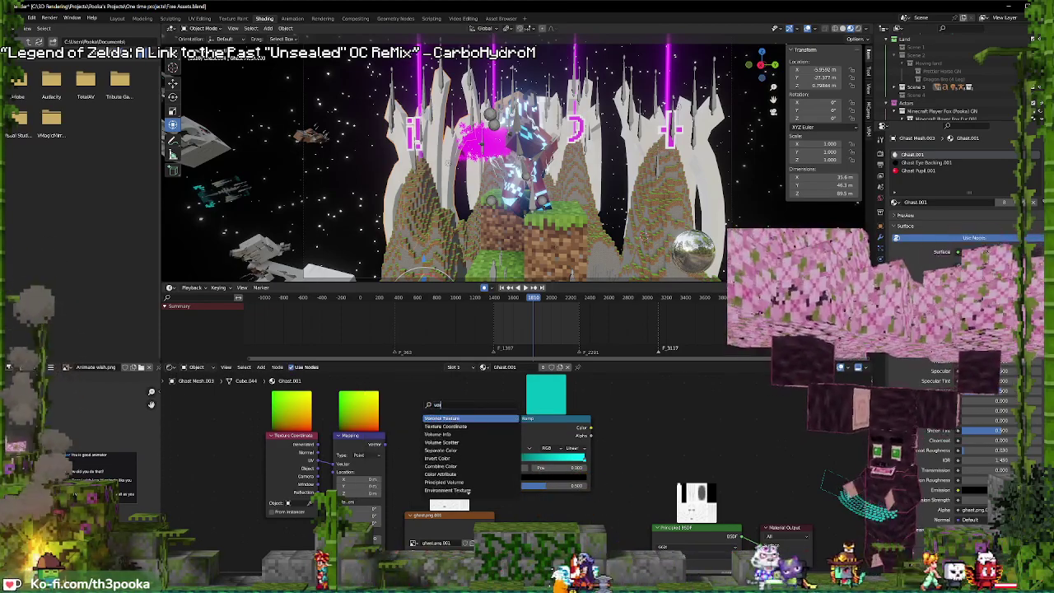
key(Return)
click(423, 398)
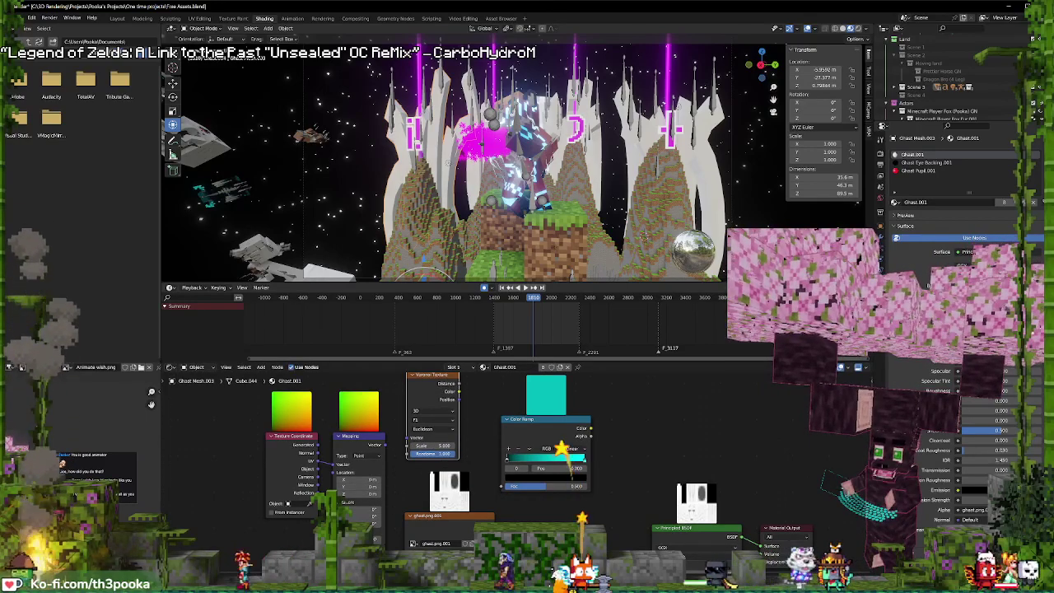
key(shift+h)
middle_drag(463, 436, 472, 466)
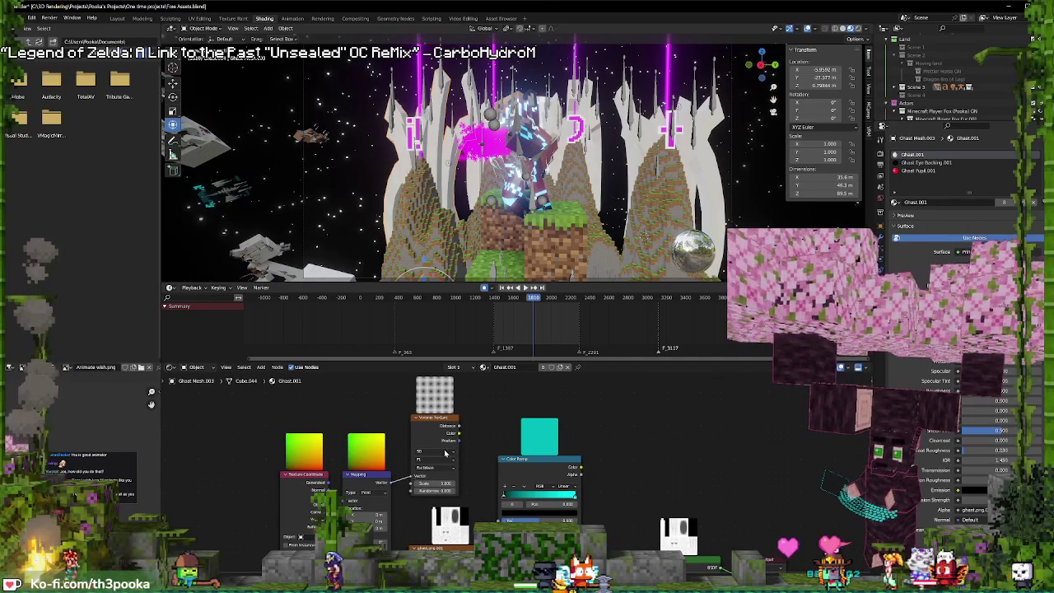
drag(459, 441, 500, 521)
mouse_move(533, 449)
middle_down()
mouse_move(434, 424)
mouse_move(448, 415)
middle_up()
- Insert a Mix node on the ghost.png-to-shader link and plug the Color Ramp colour into it
key(shift+a)
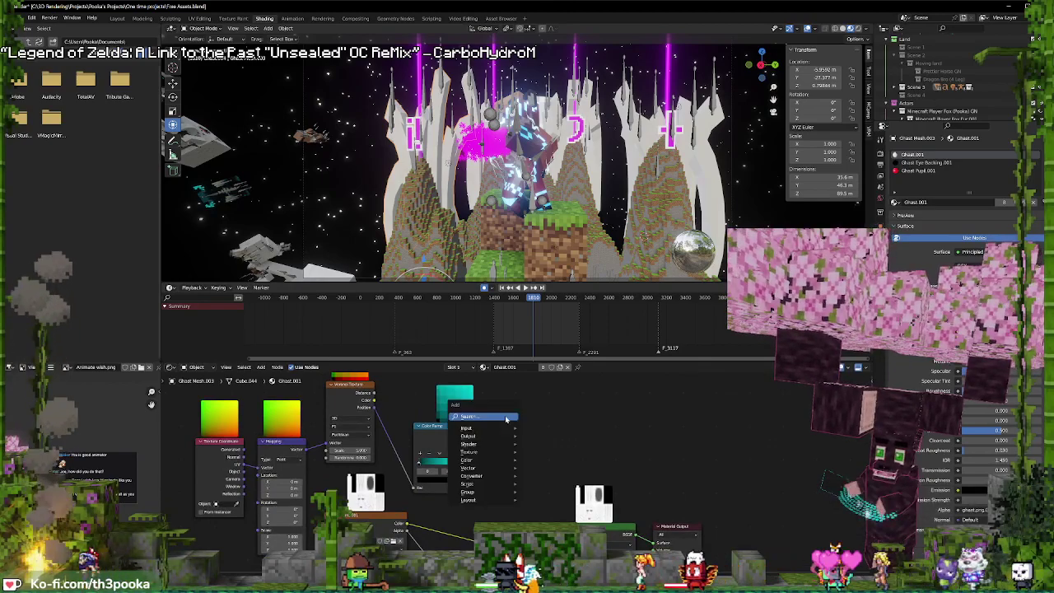
click(506, 418)
text(mi)
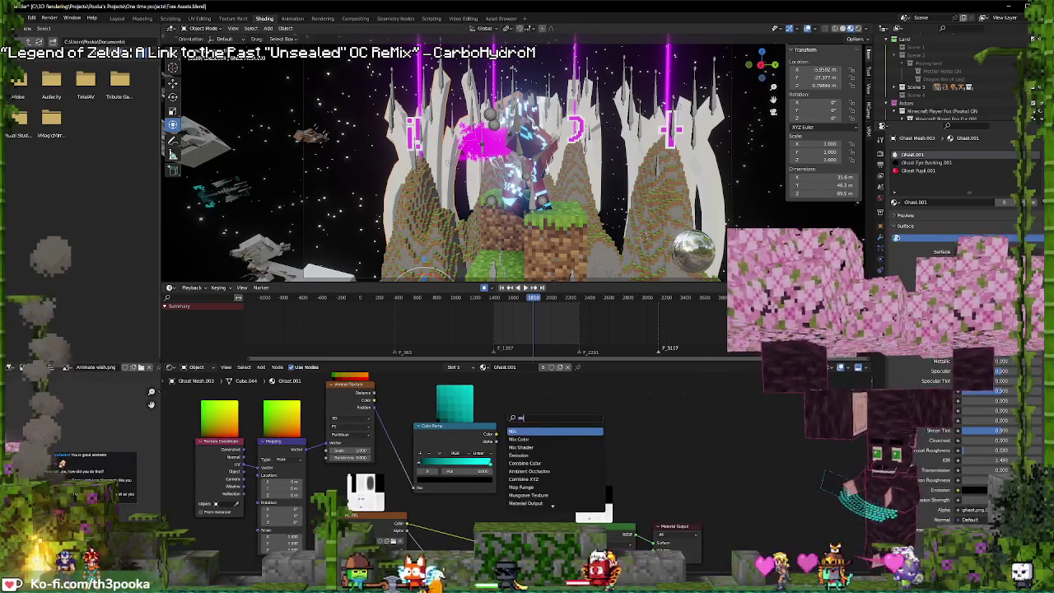
key(Return)
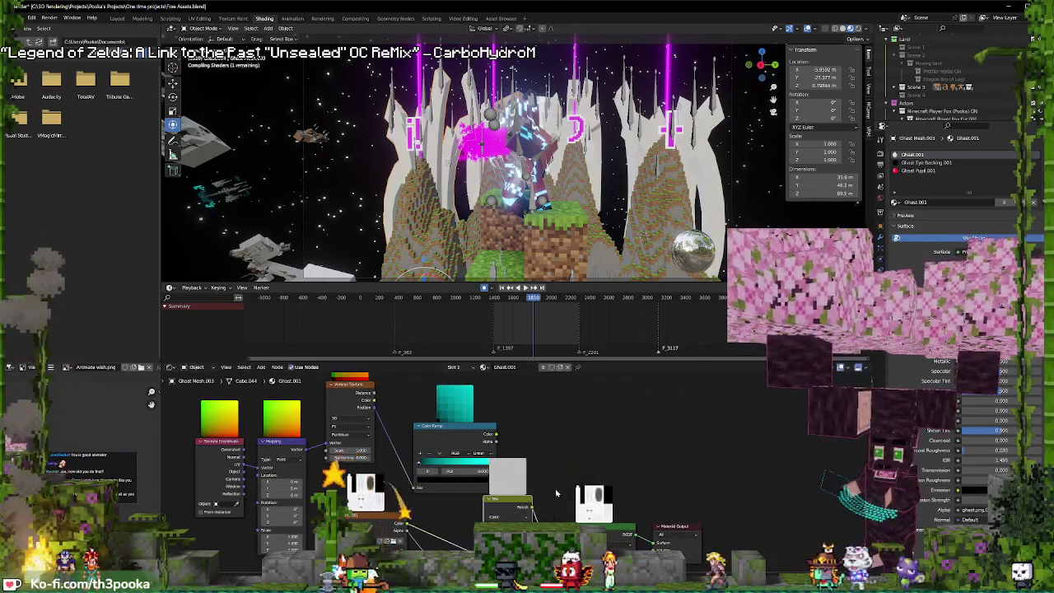
click(498, 461)
middle_drag(560, 483, 614, 419)
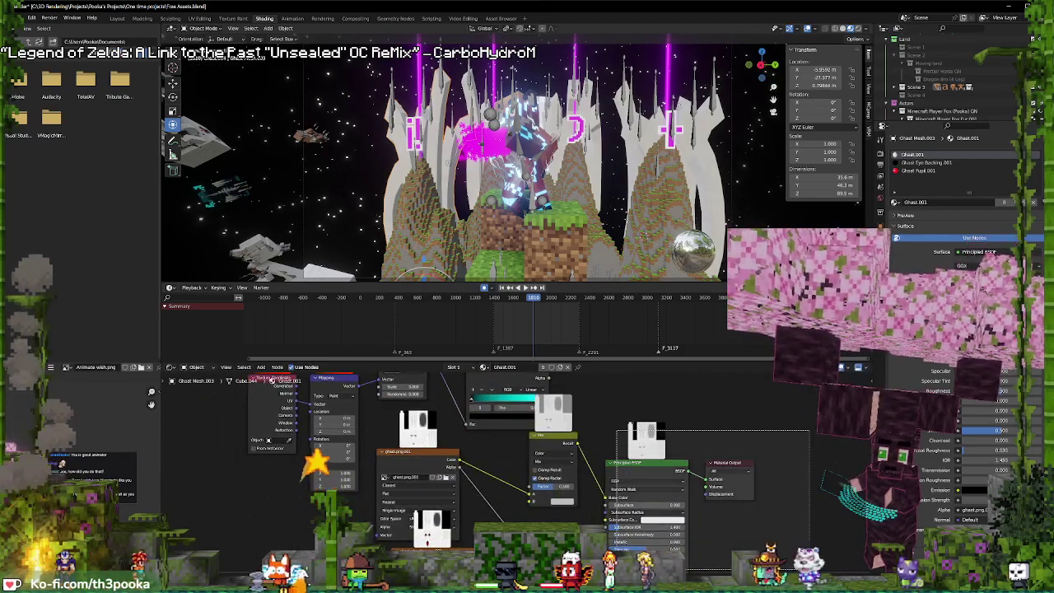
mouse_move(733, 481)
mouse_down()
mouse_move(744, 472)
mouse_move(832, 469)
mouse_up()
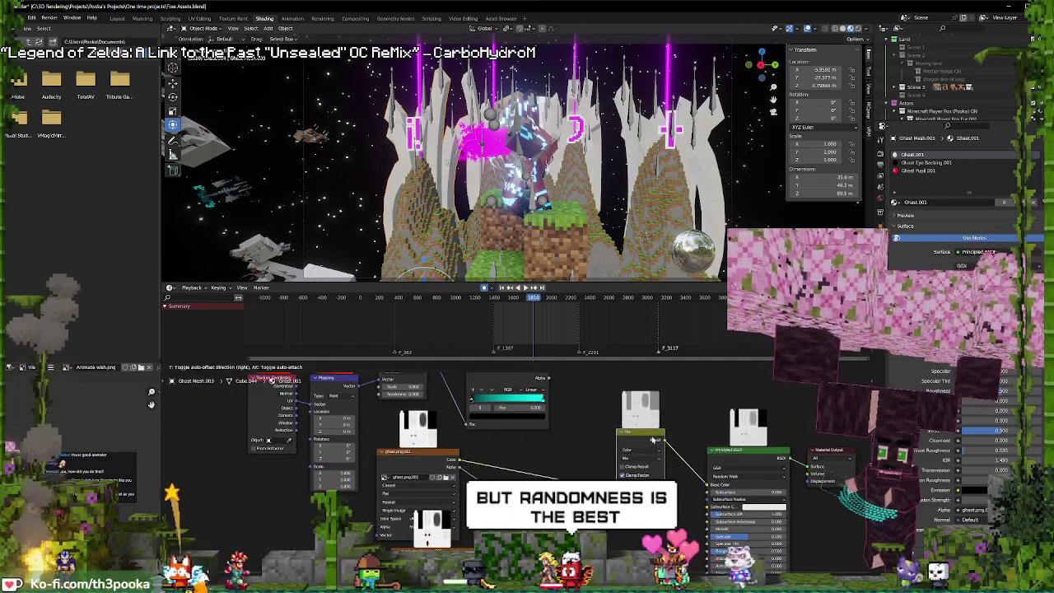
middle_drag(645, 449, 670, 463)
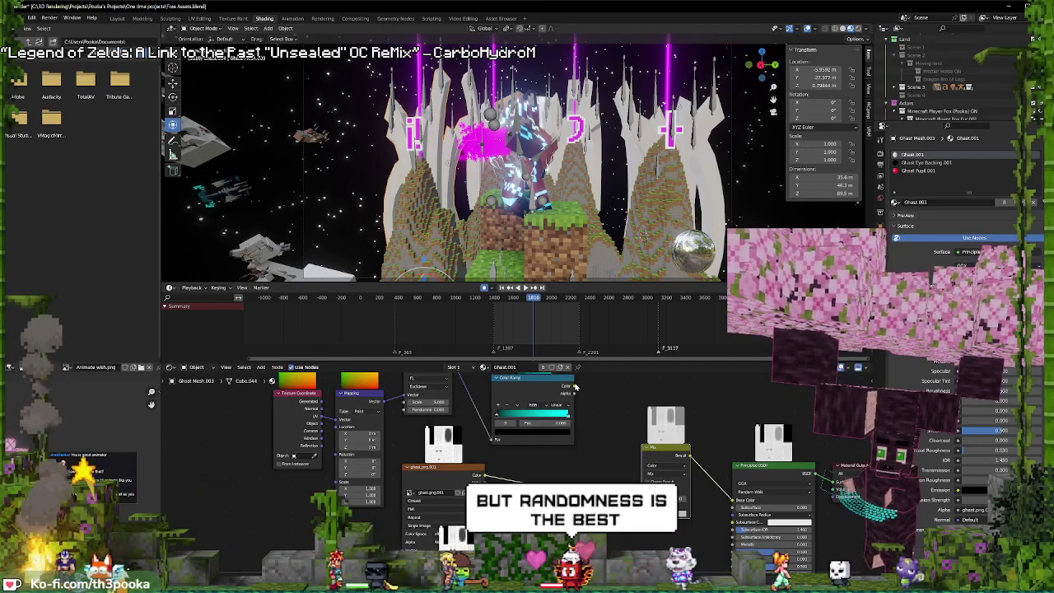
drag(575, 391, 643, 498)
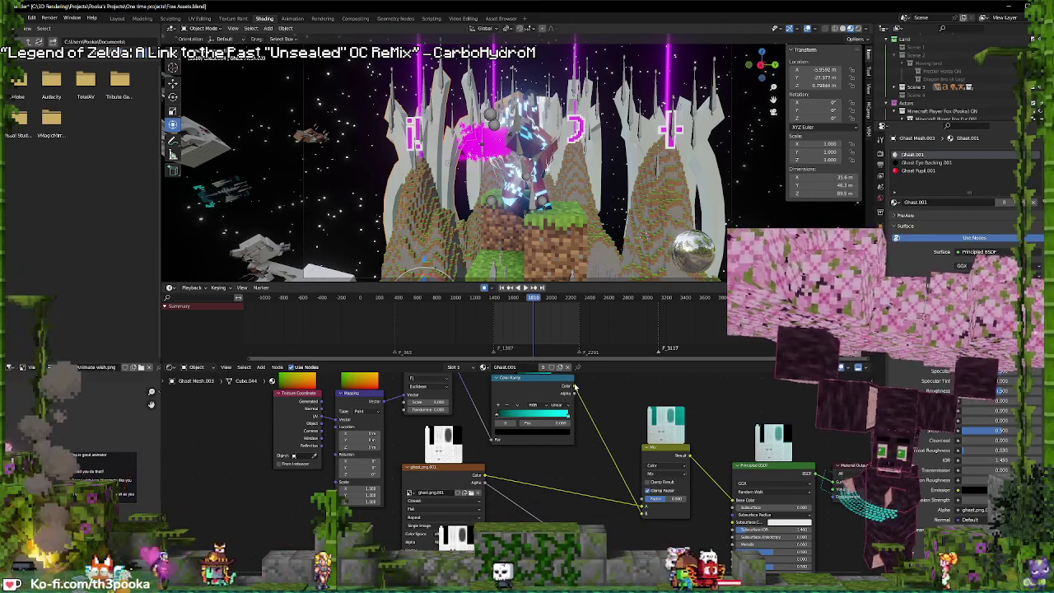
drag(733, 503, 656, 522)
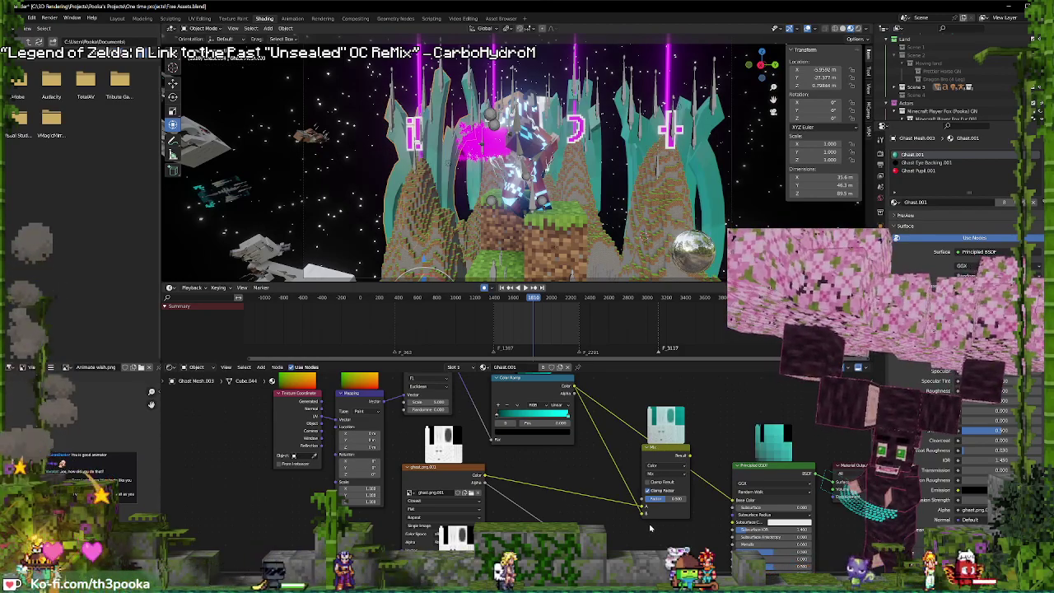
- Insert a Noise Texture node into the Voronoi-to-Color Ramp link
middle_drag(616, 534, 553, 584)
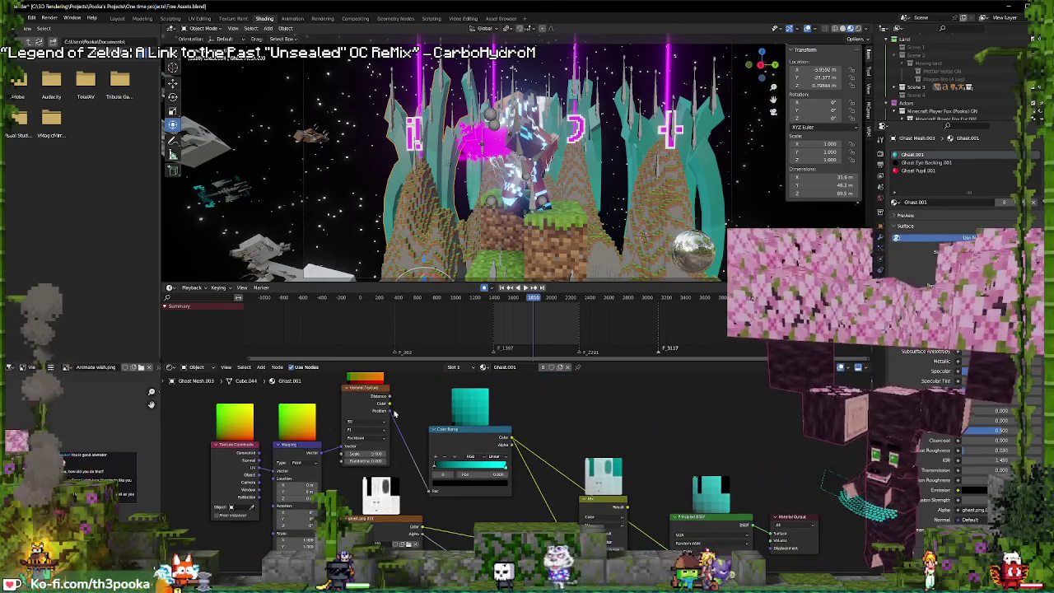
key(shift+a)
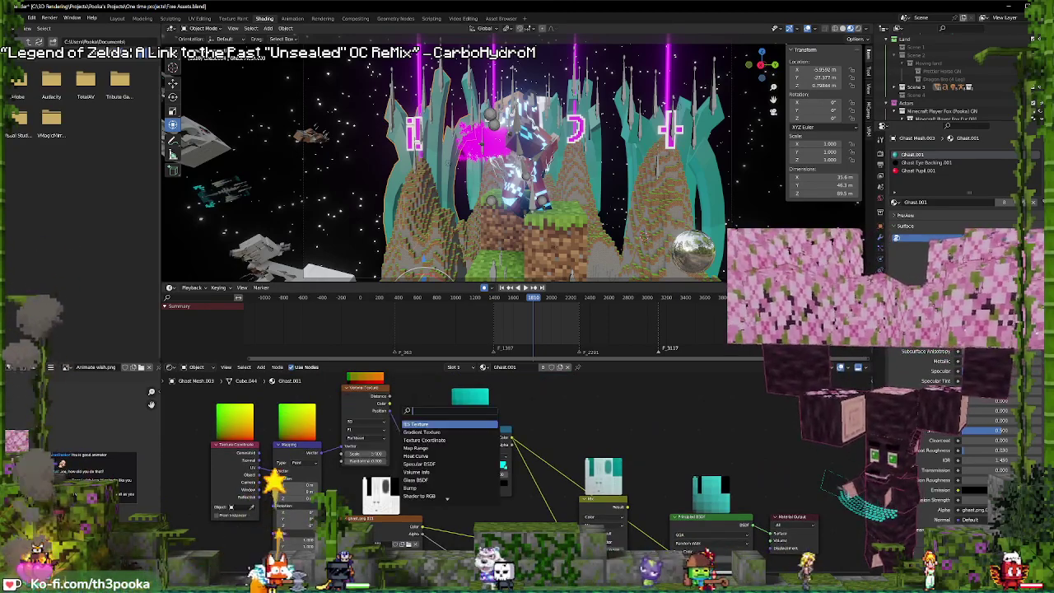
text(no)
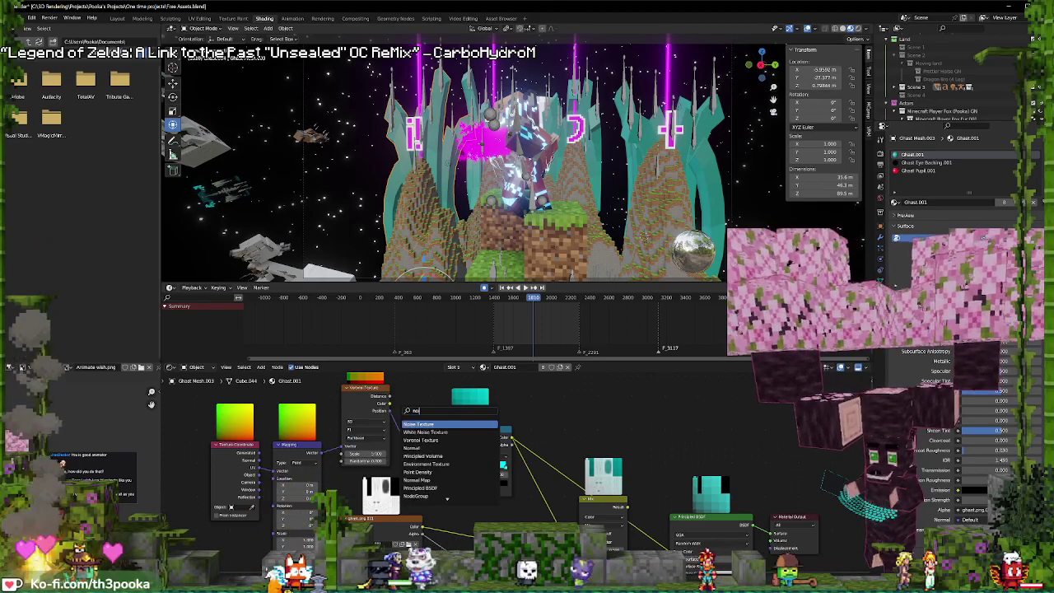
click(419, 448)
click(433, 414)
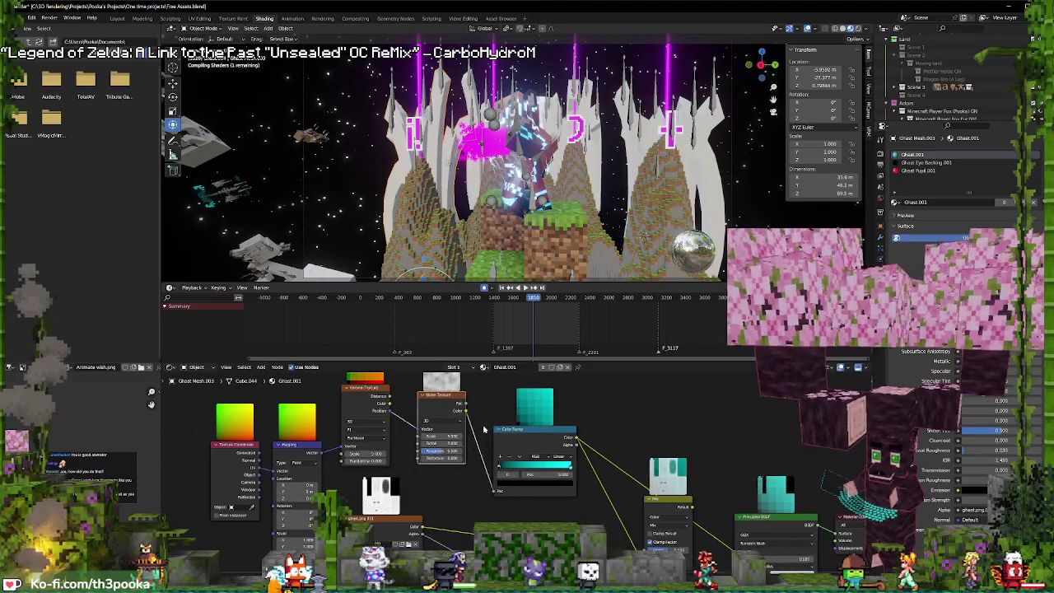
middle_drag(495, 437, 515, 458)
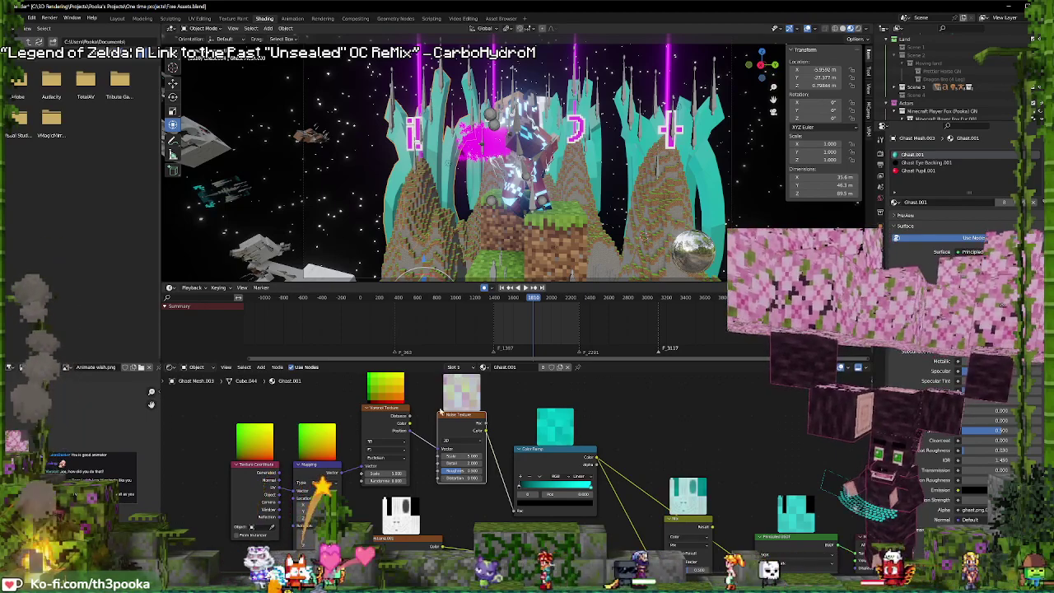
- Add a Math Add node with value -0.5 and a second Math node set to Multiply
key(shift+a)
click(449, 408)
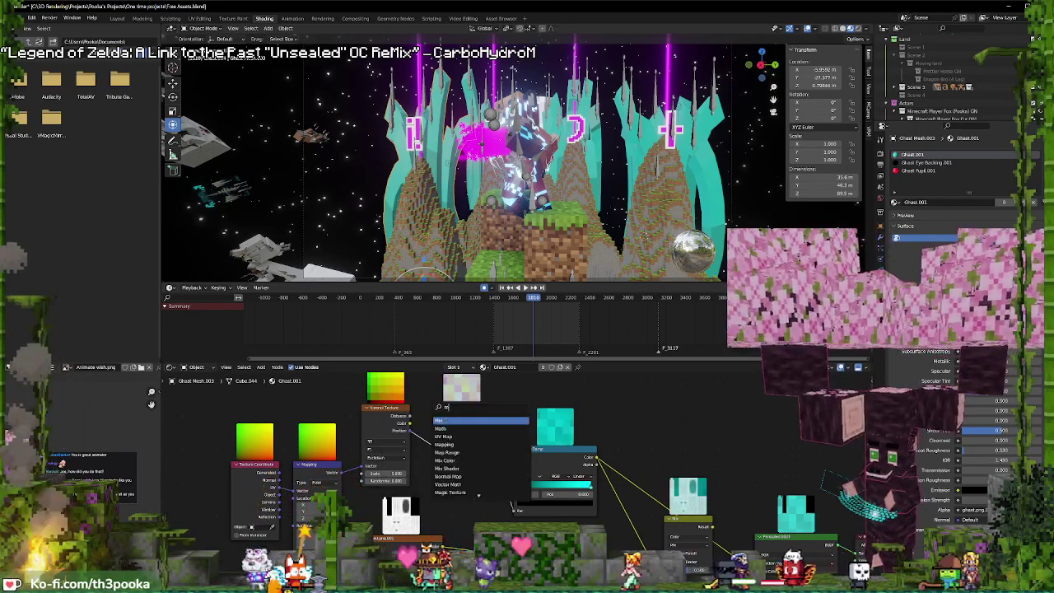
text(math)
key(Return)
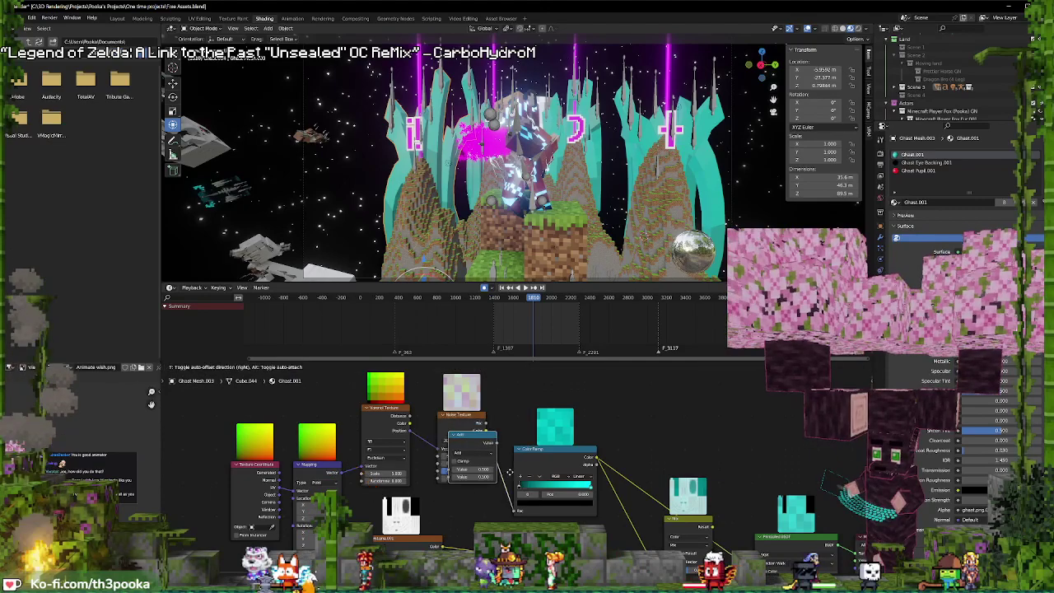
click(539, 490)
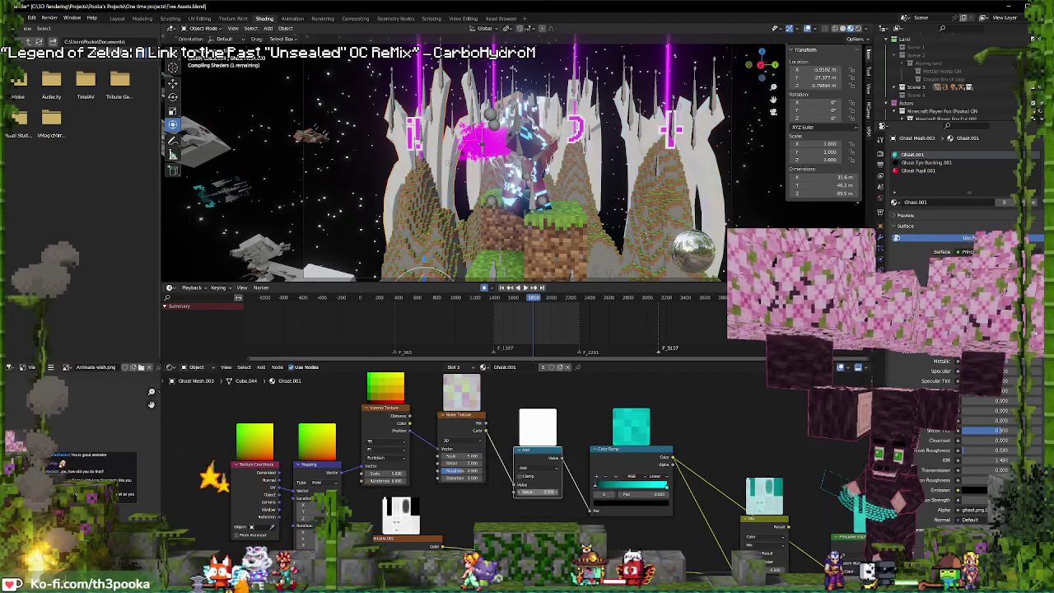
text(-0.5)
key(Return)
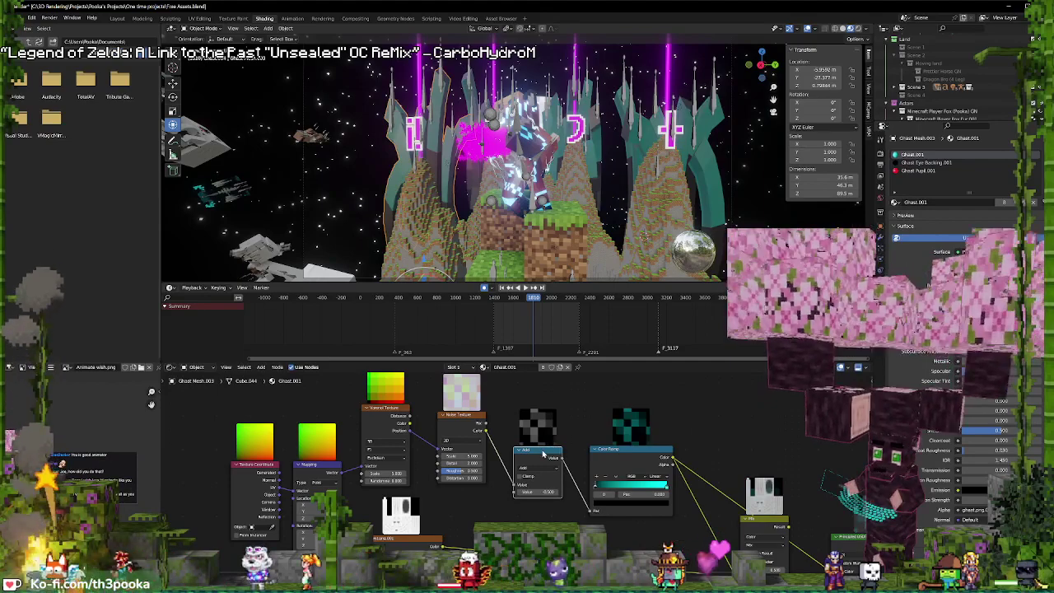
click(607, 492)
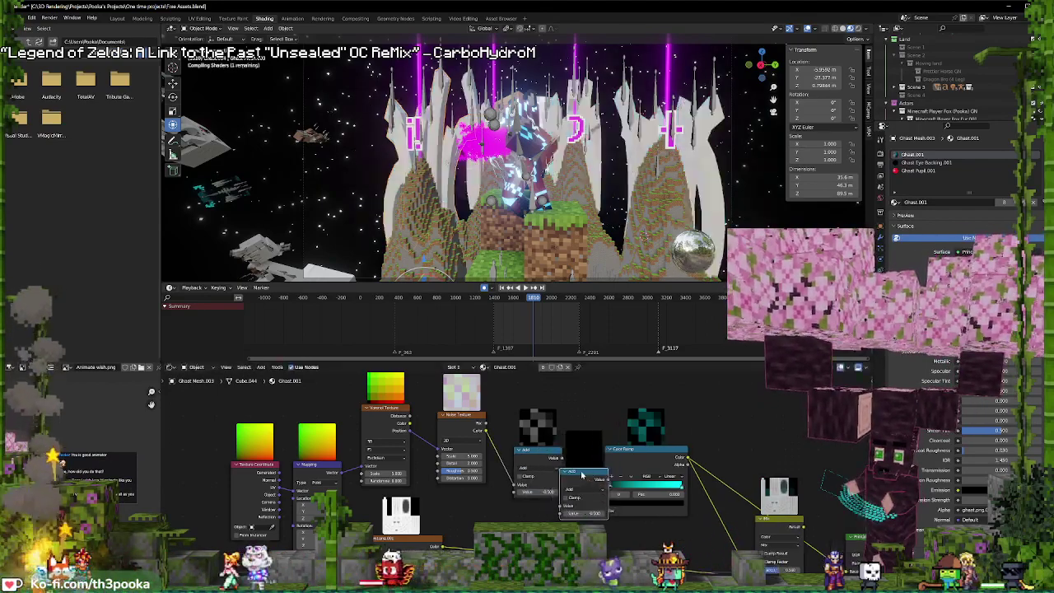
click(607, 492)
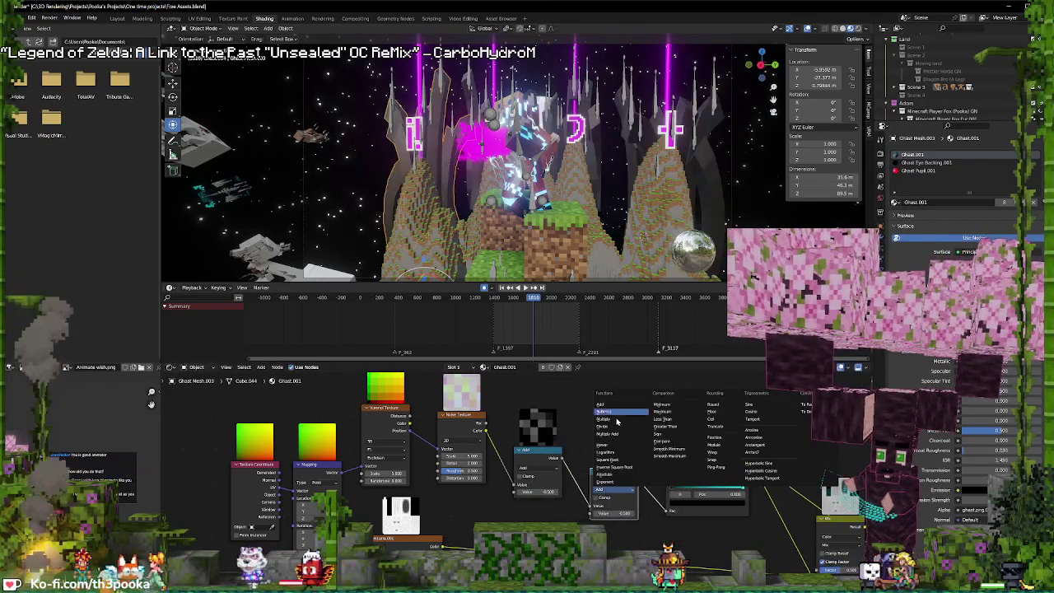
click(609, 421)
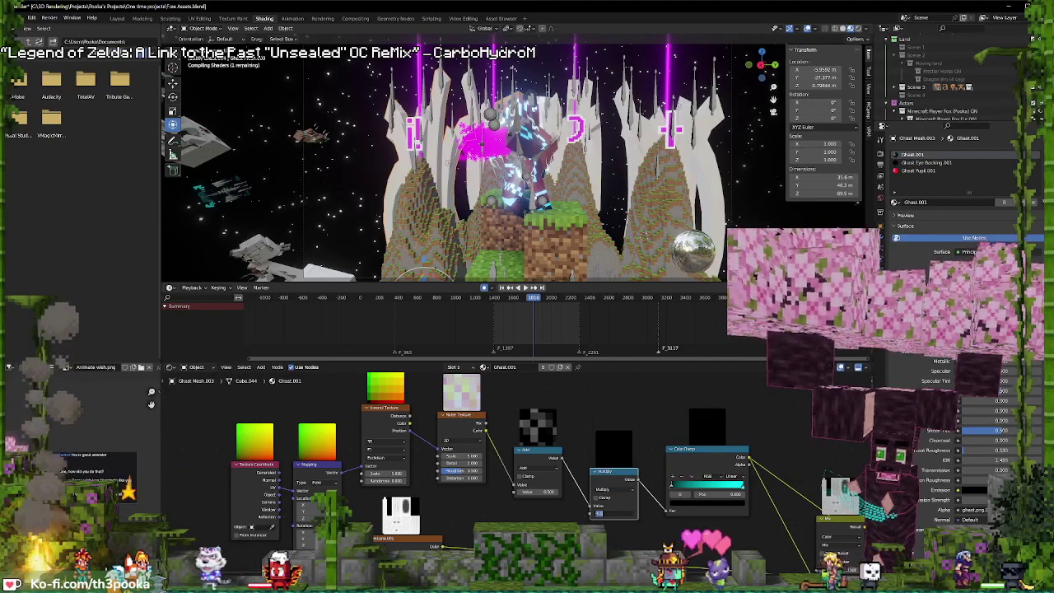
- Enter the Multiply node's value and raise the Voronoi Texture Scale to about 26.78
text(1)
key(Return)
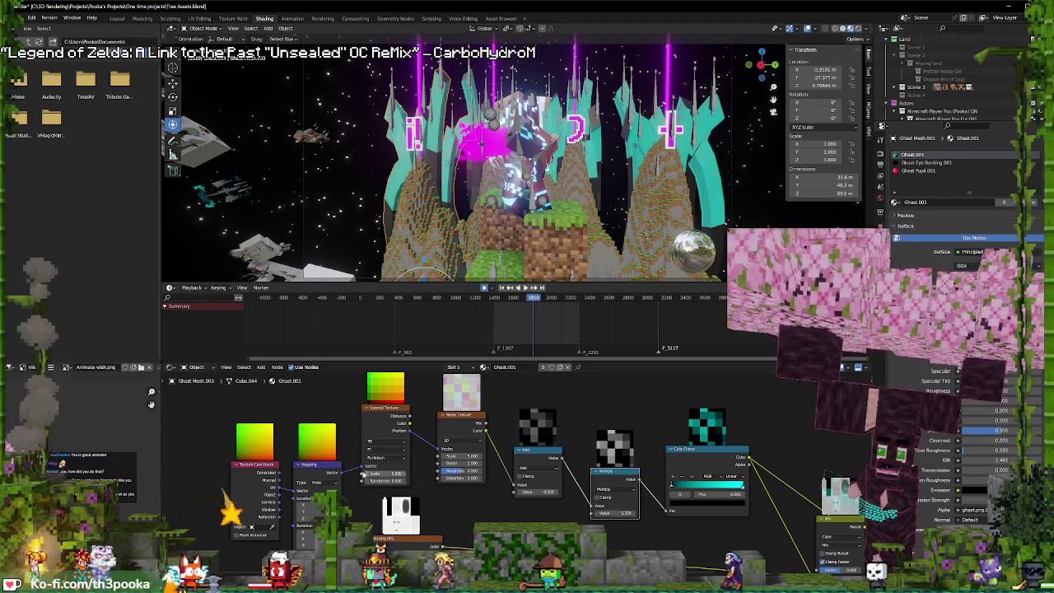
middle_drag(362, 475, 356, 471)
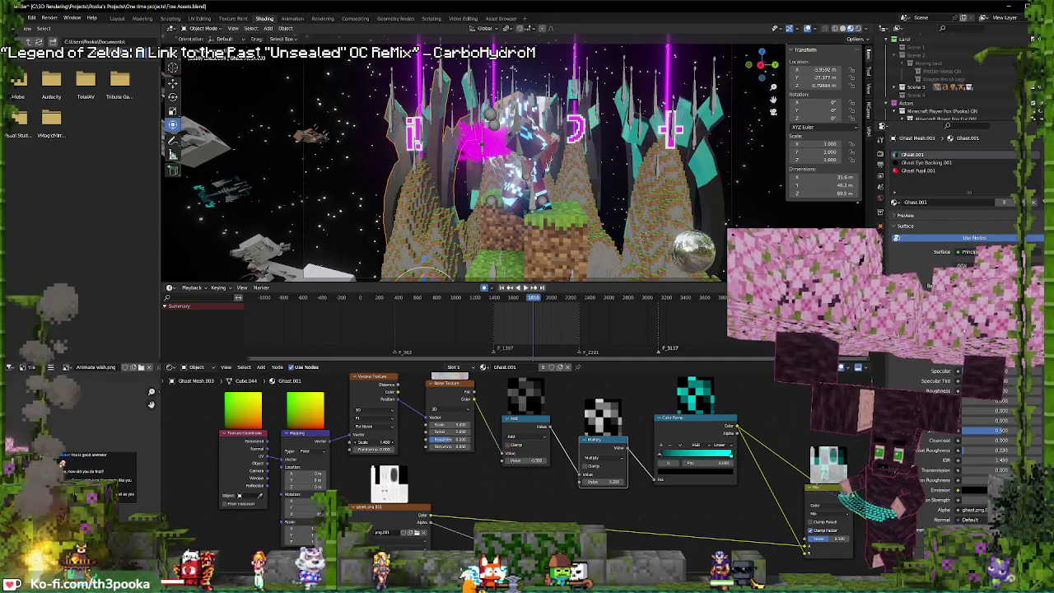
drag(375, 442, 404, 443)
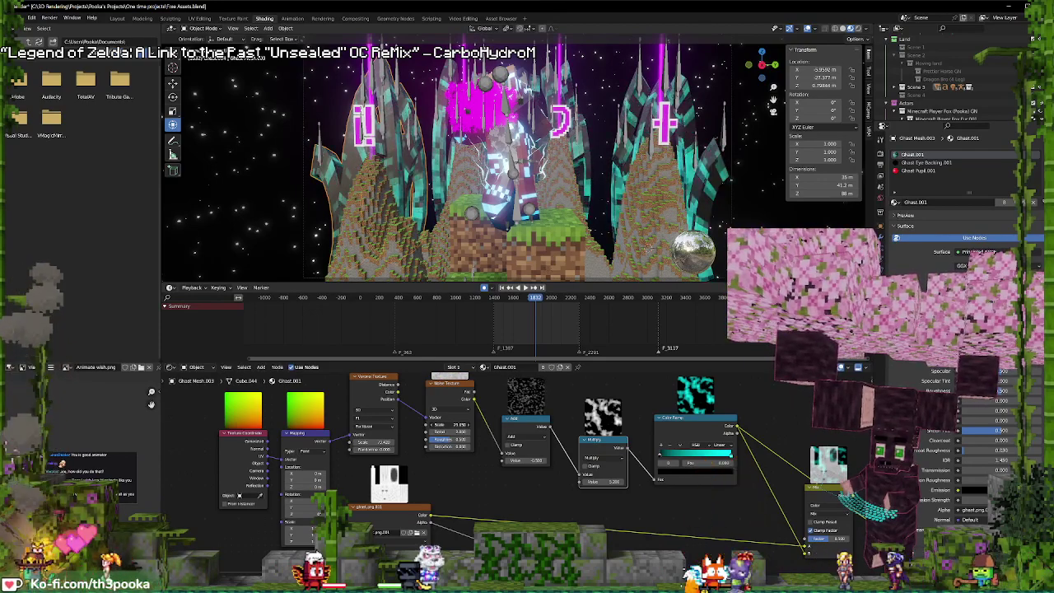
middle_drag(453, 403, 462, 497)
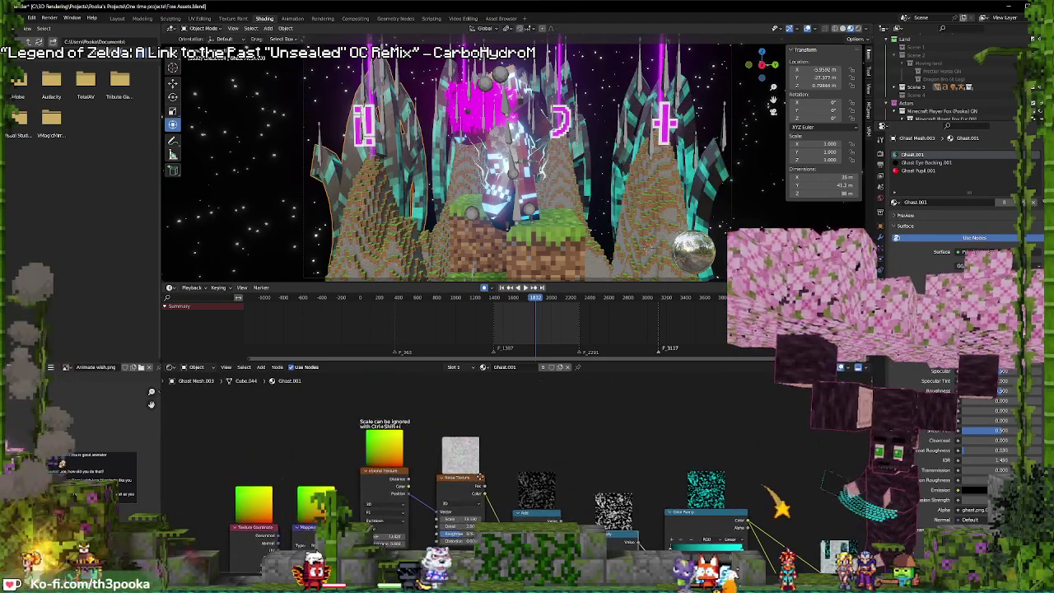
click(404, 405)
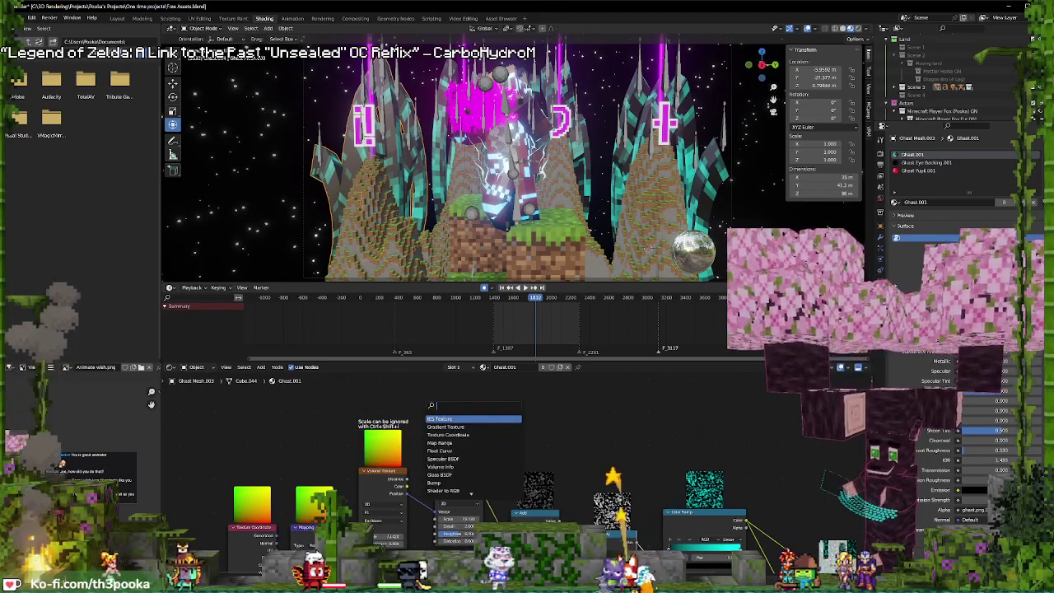
- Add a Wave Texture node above the Noise Texture and connect it into its input
text(wave)
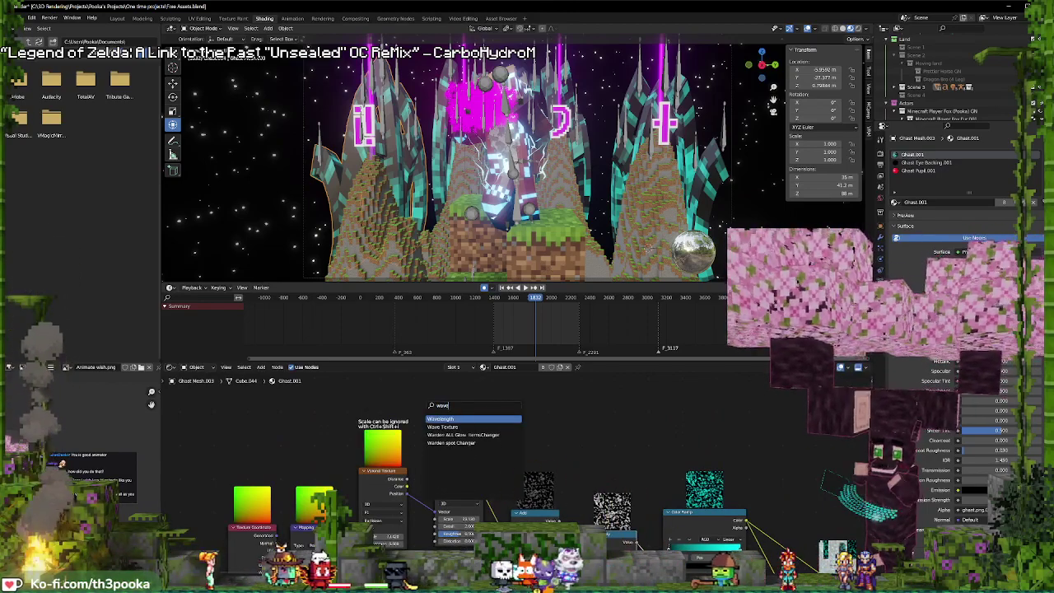
key(Return)
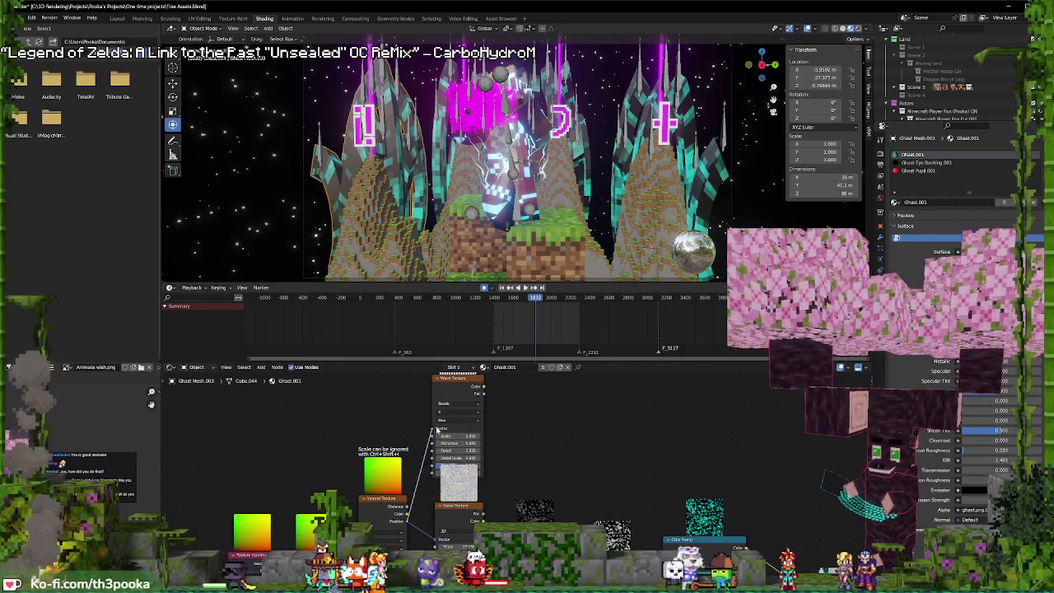
click(492, 396)
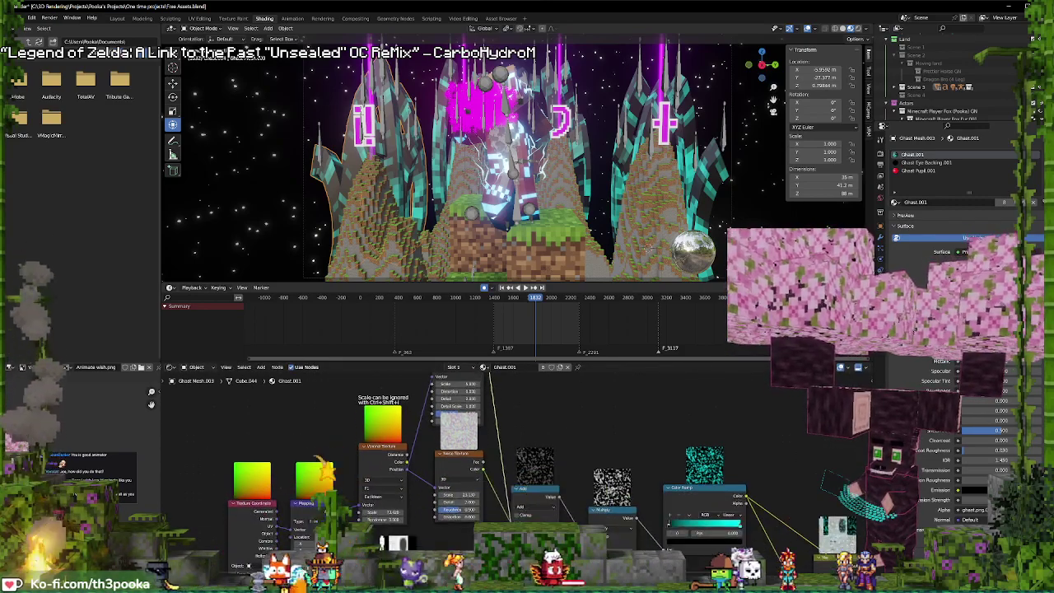
drag(491, 396, 498, 496)
scroll(502, 485, down, 2)
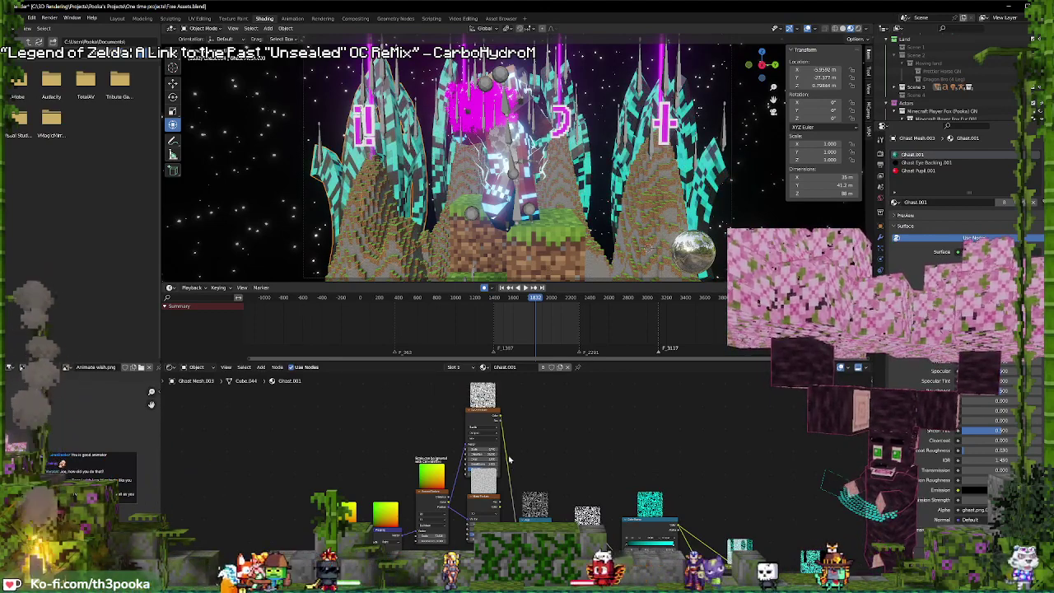
scroll(548, 467, up, 1)
scroll(536, 453, up, 1)
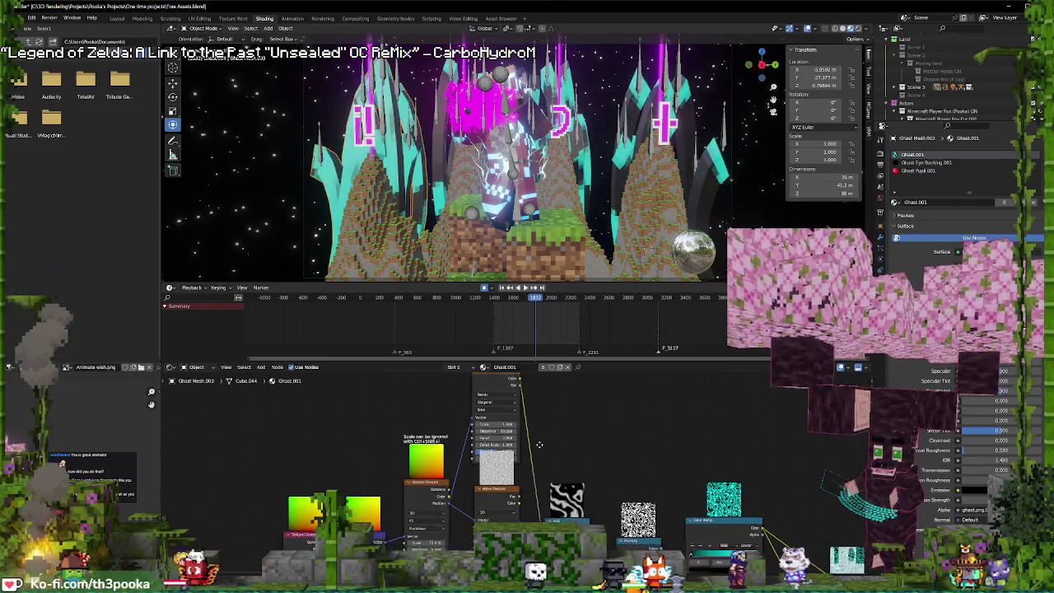
- Pan the node editor over the Wave Texture options, then across to the Mix and Principled BSDF nodes
middle_drag(550, 455, 401, 410)
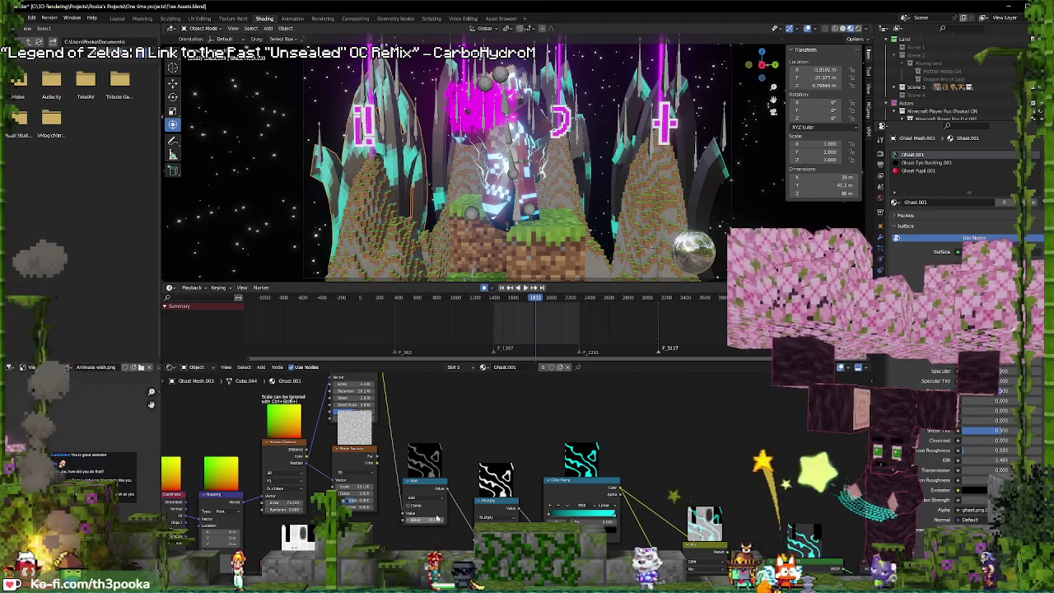
middle_drag(379, 421, 435, 460)
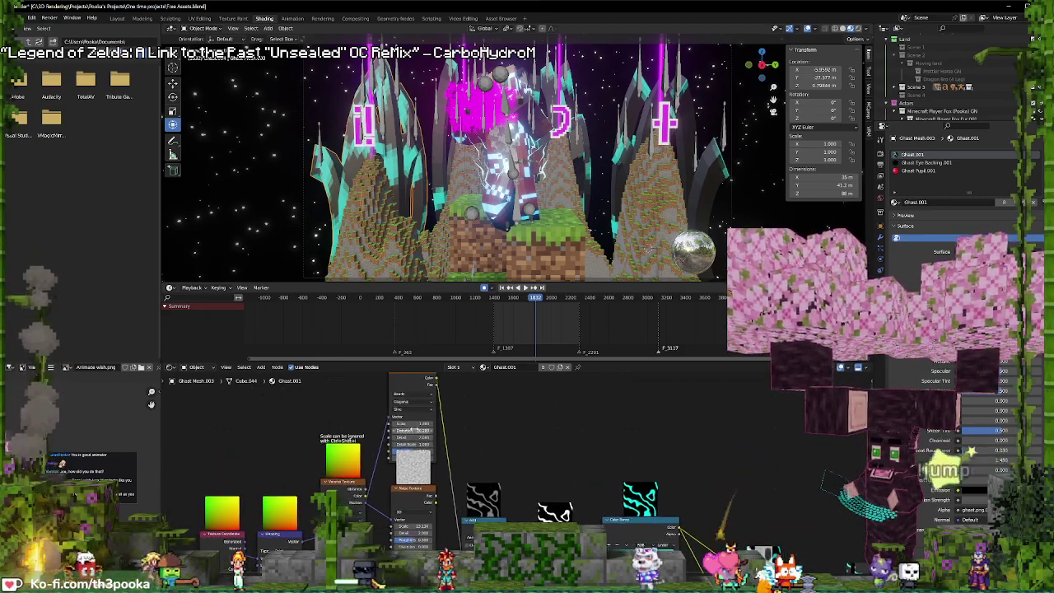
middle_drag(537, 492, 530, 446)
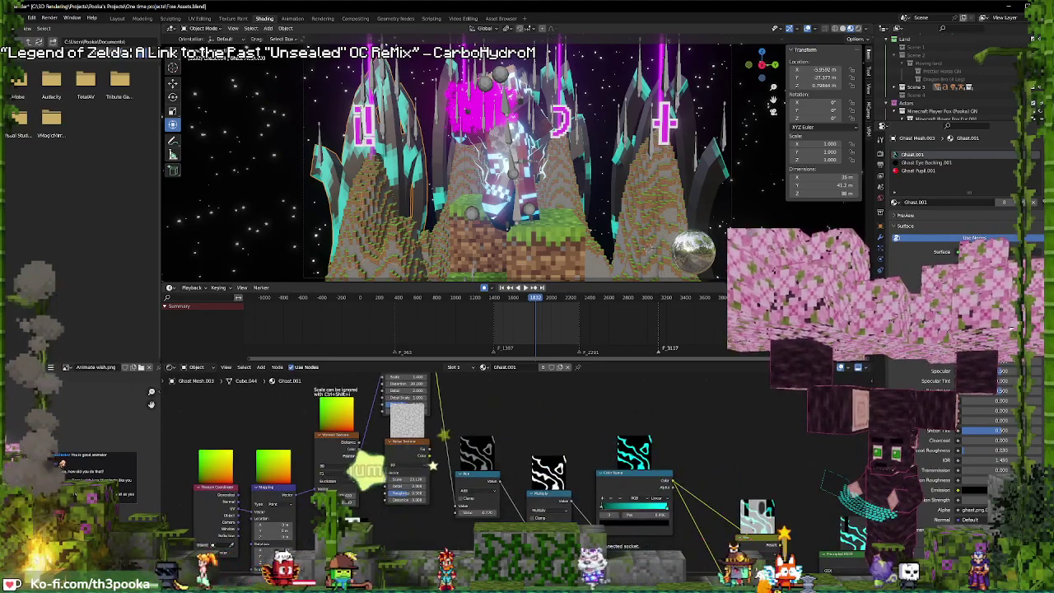
middle_drag(425, 430, 423, 465)
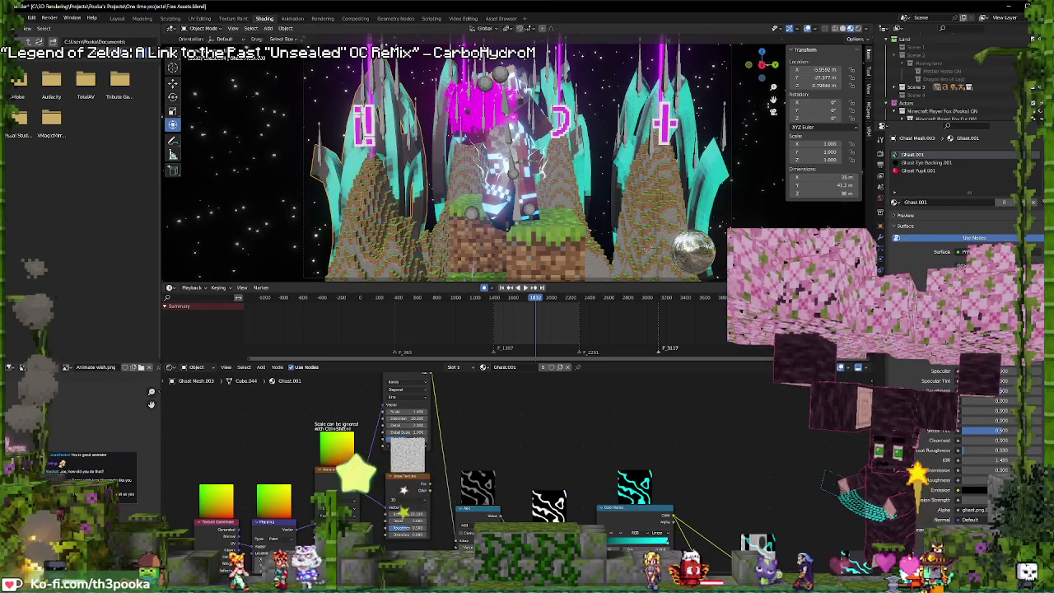
middle_drag(577, 519, 568, 470)
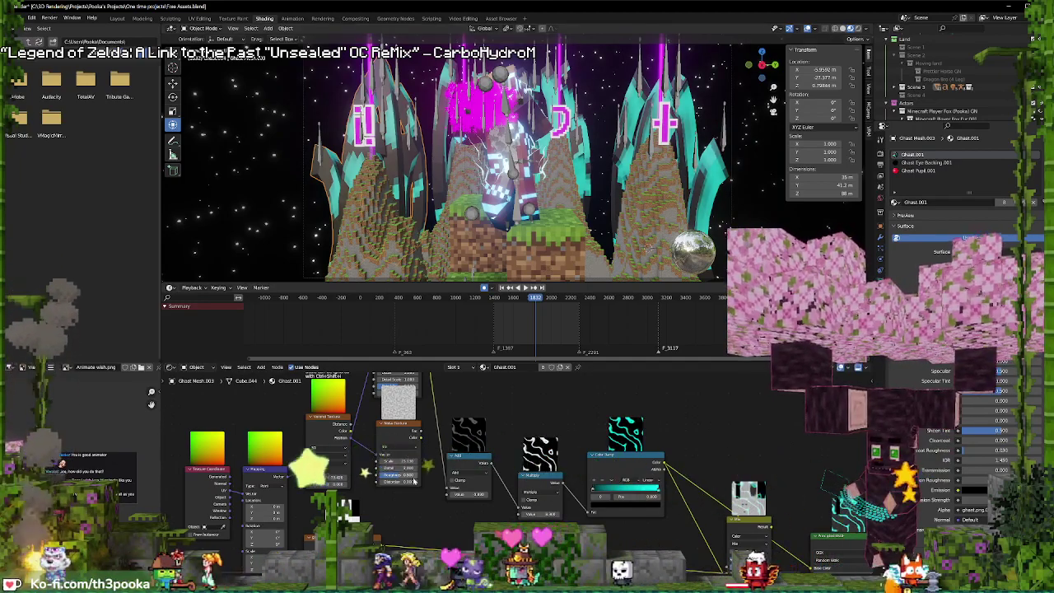
middle_drag(455, 421, 448, 446)
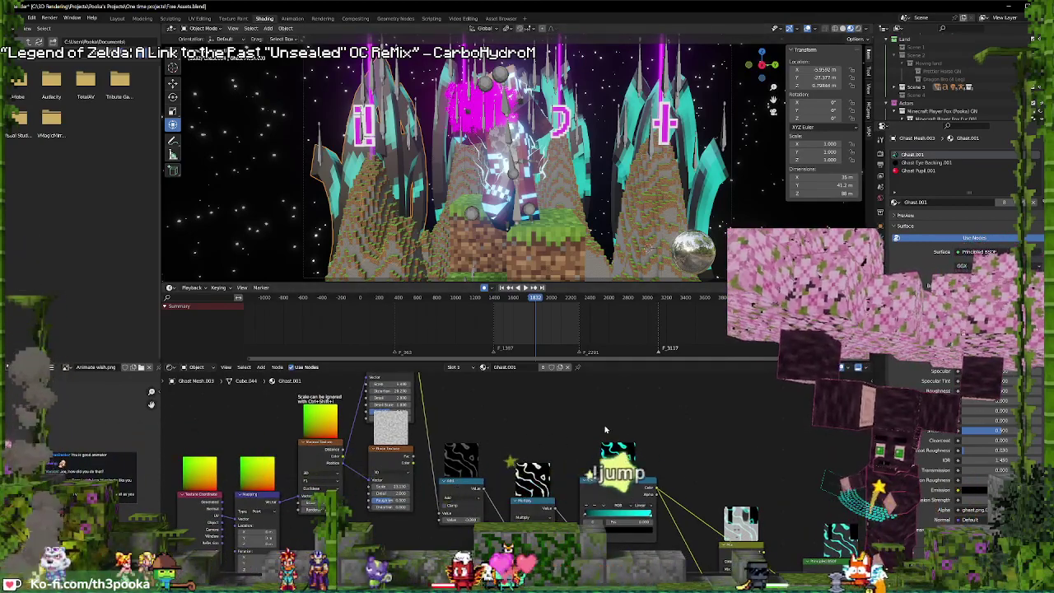
middle_drag(605, 429, 335, 438)
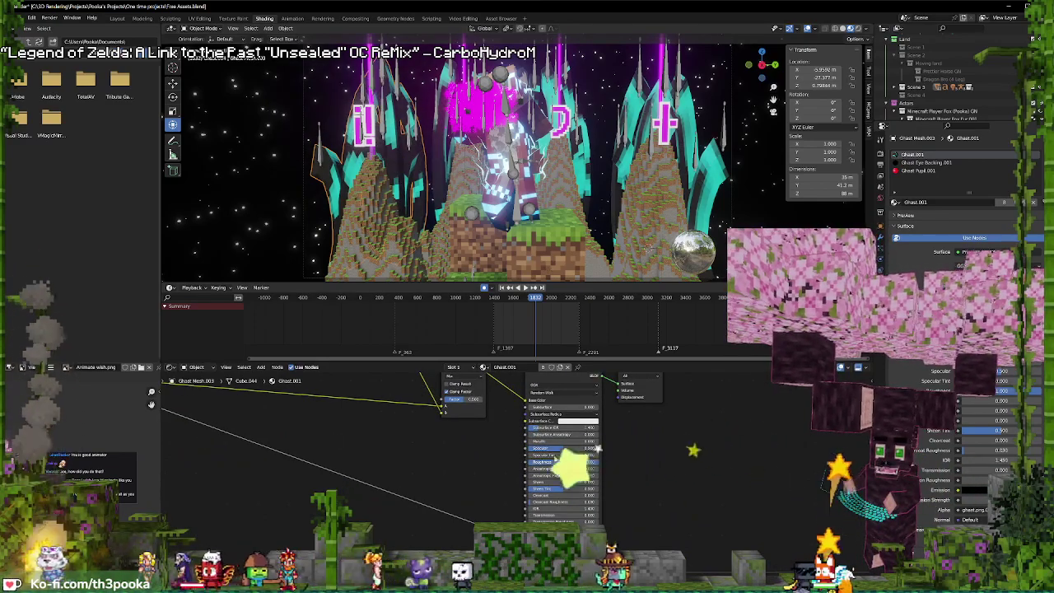
- Slightly adjust the Color Ramp stop's teal glow colour in the picker
middle_drag(537, 435, 574, 443)
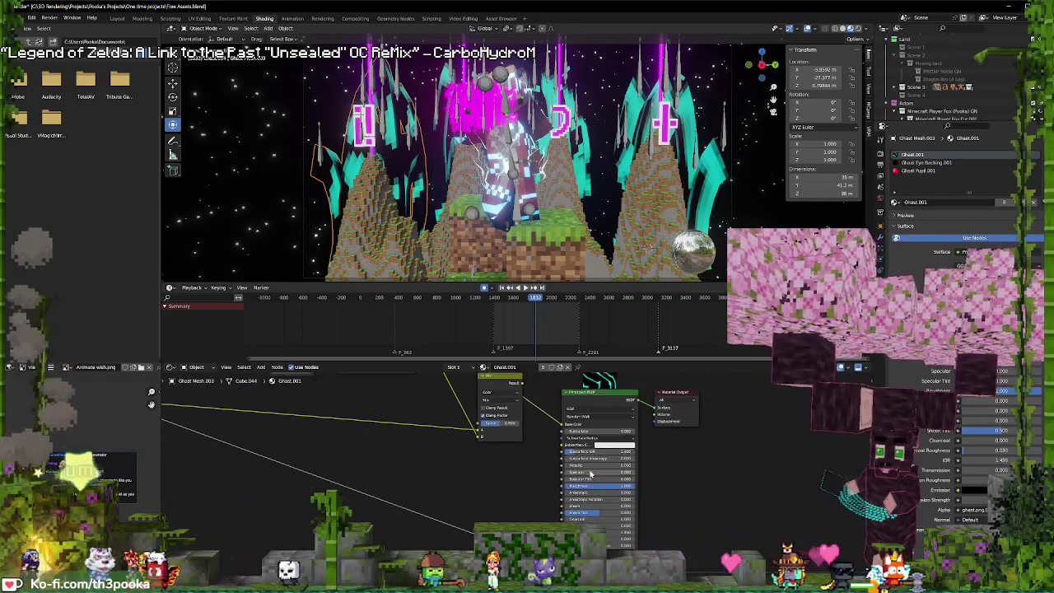
middle_drag(394, 370, 512, 485)
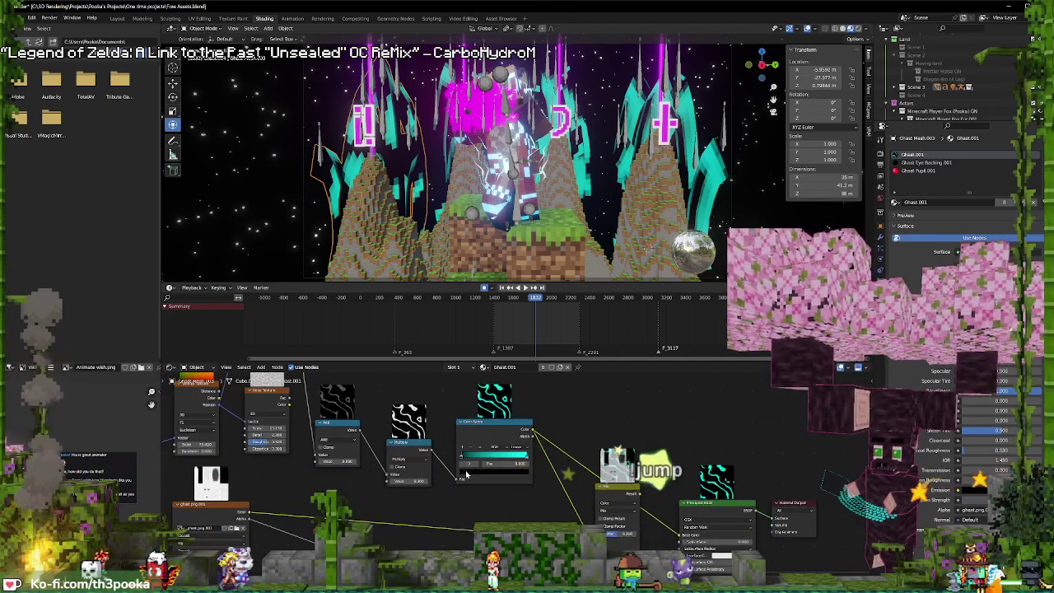
click(494, 464)
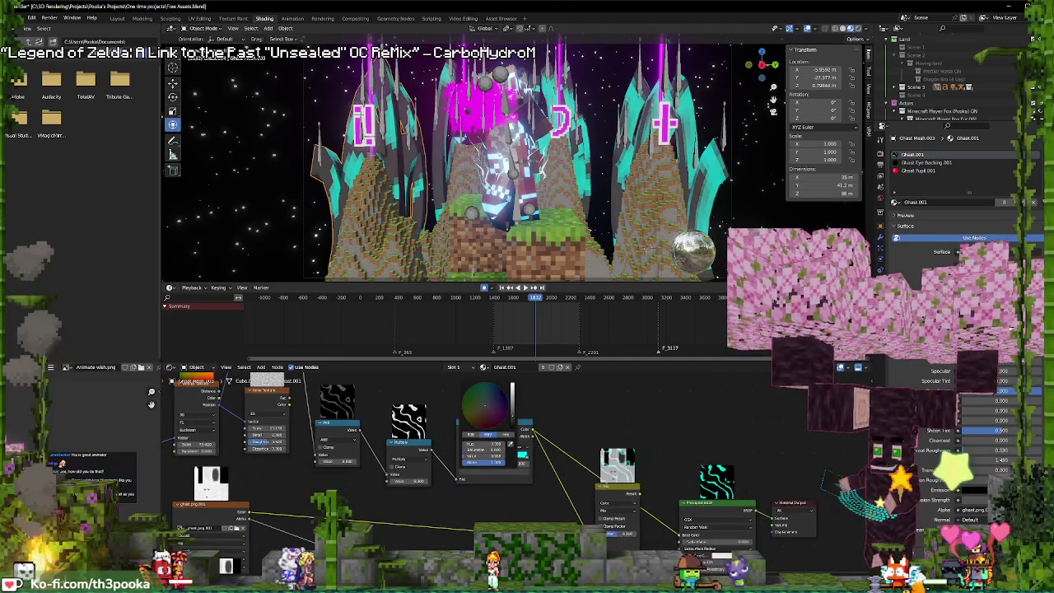
drag(486, 406, 491, 410)
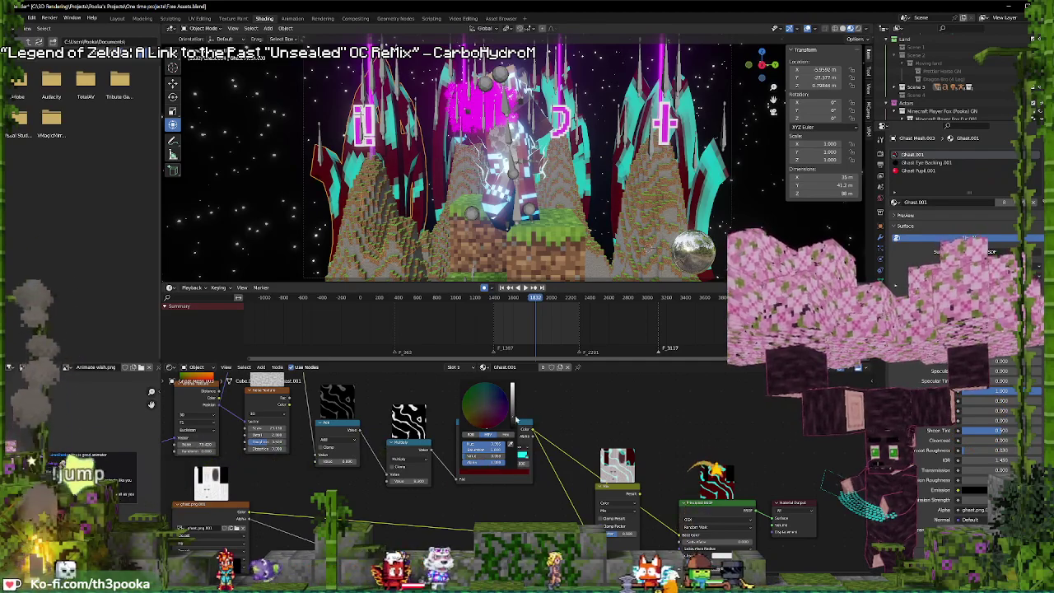
middle_drag(577, 494, 453, 417)
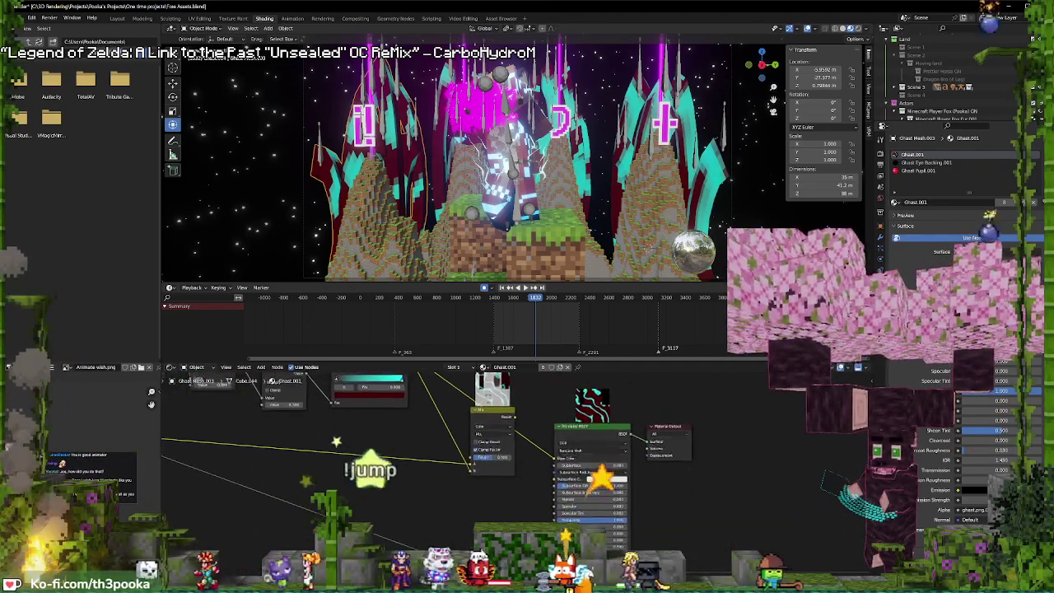
middle_drag(408, 363, 447, 409)
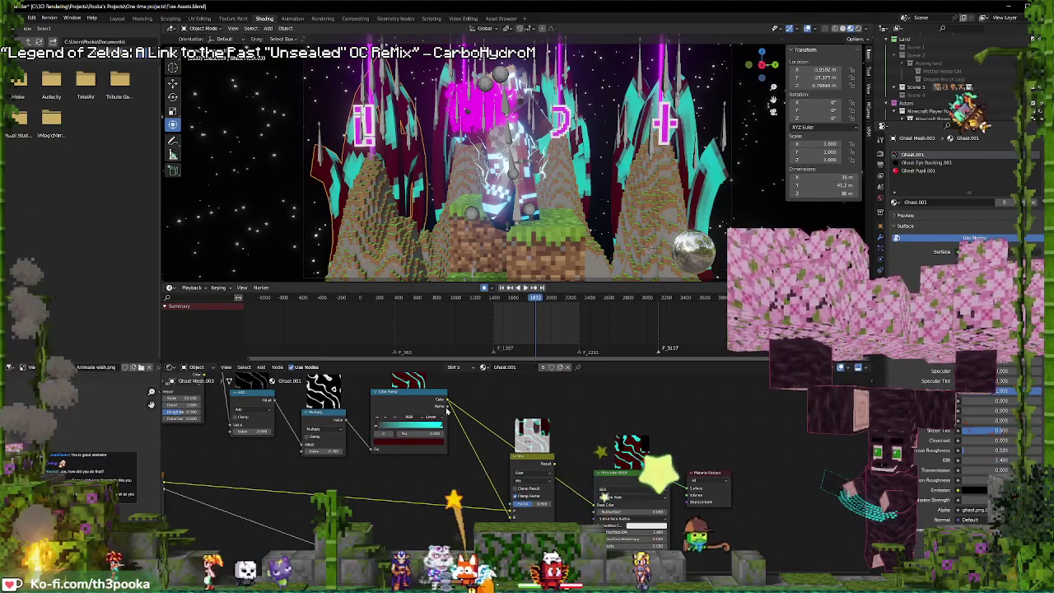
middle_drag(444, 495, 445, 376)
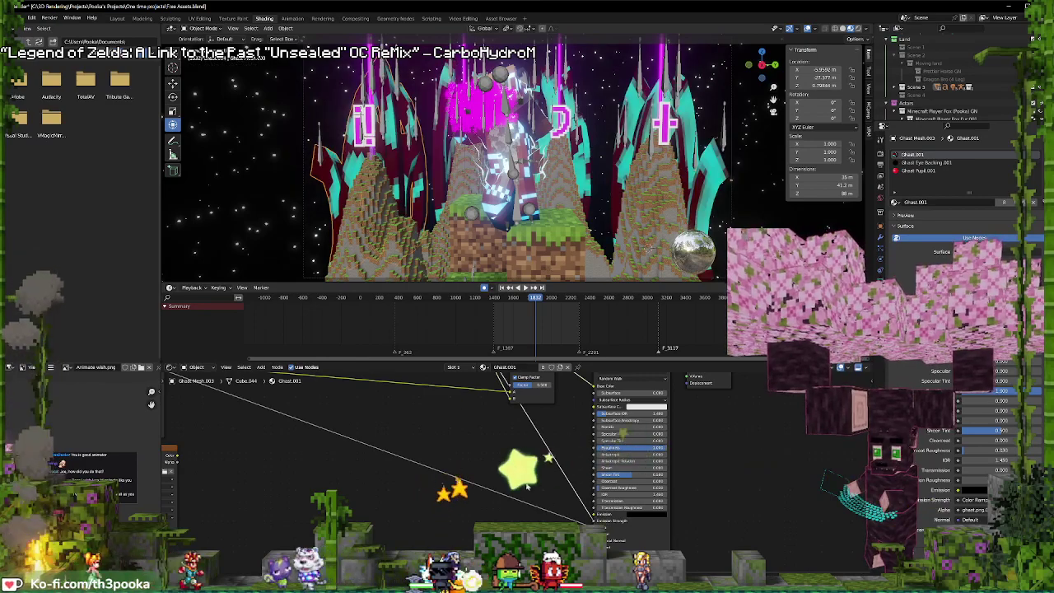
middle_drag(400, 361, 441, 447)
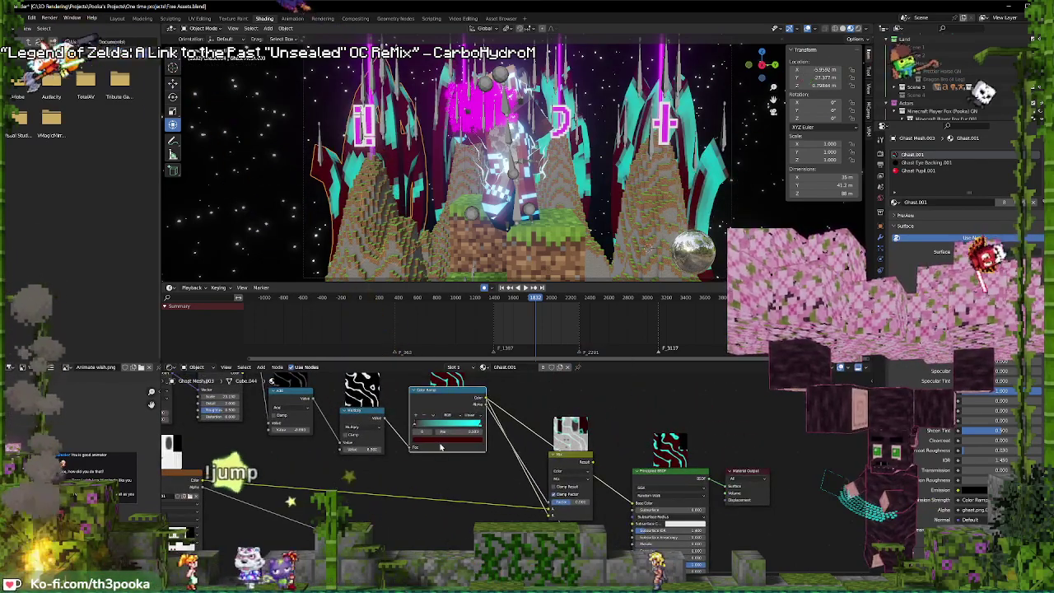
- Link the crystal pattern into the Principled BSDF's Emission input
click(440, 445)
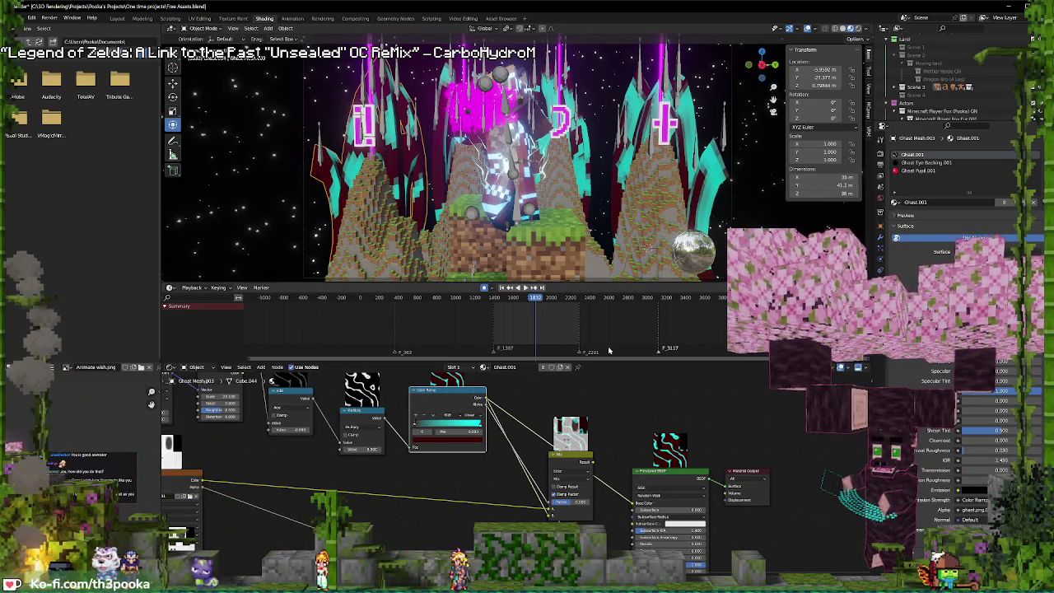
middle_drag(545, 446, 532, 441)
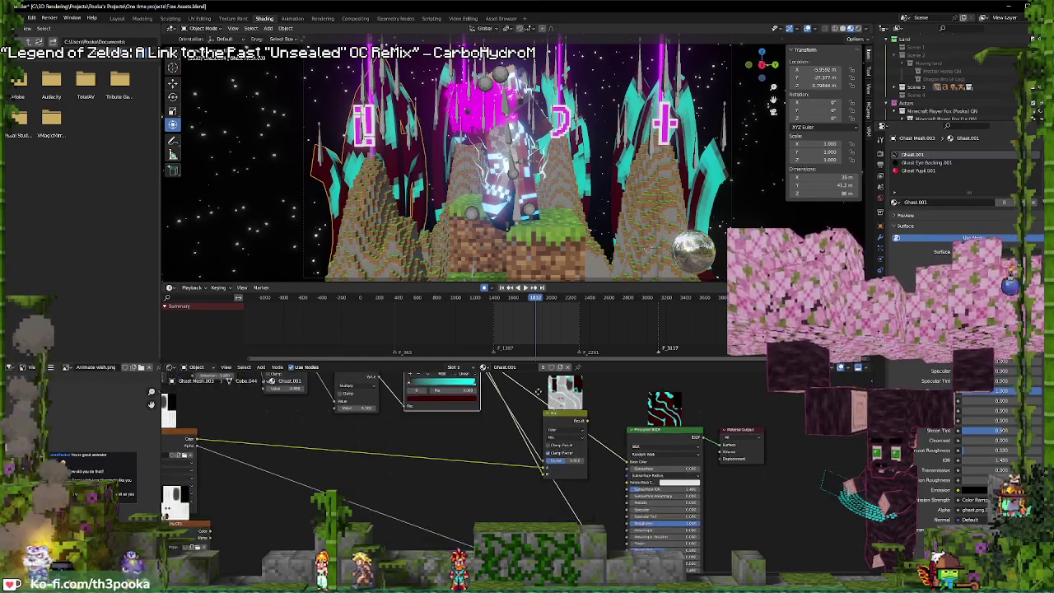
middle_drag(476, 412, 464, 369)
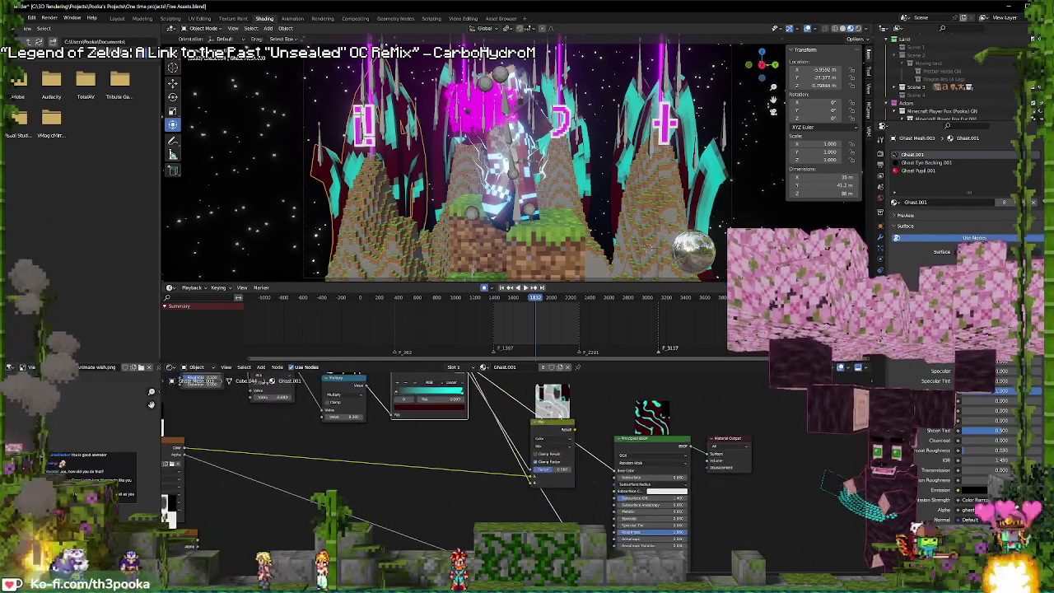
middle_drag(592, 451, 610, 541)
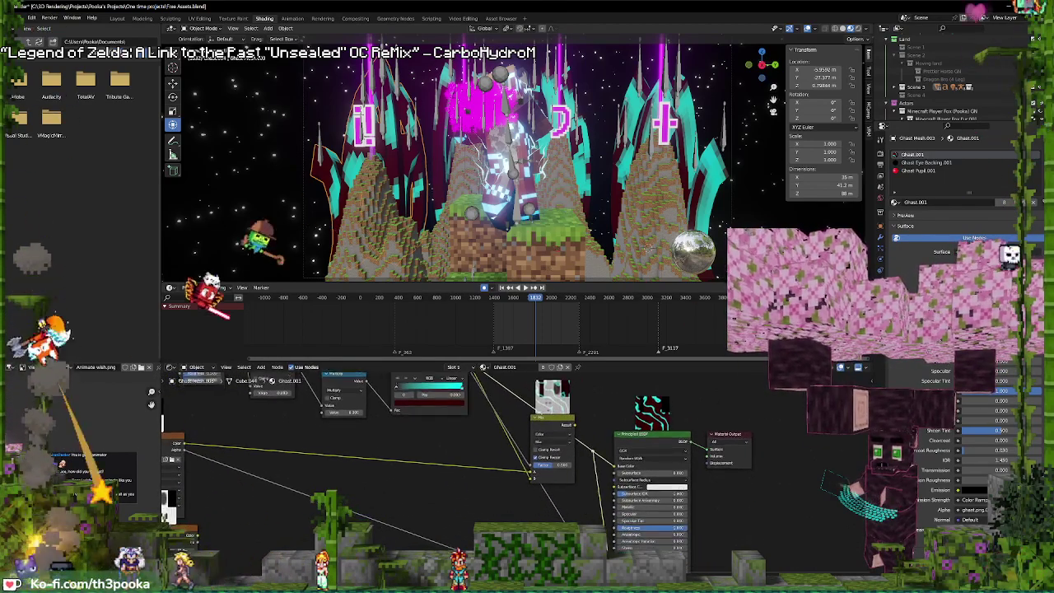
drag(616, 513, 615, 508)
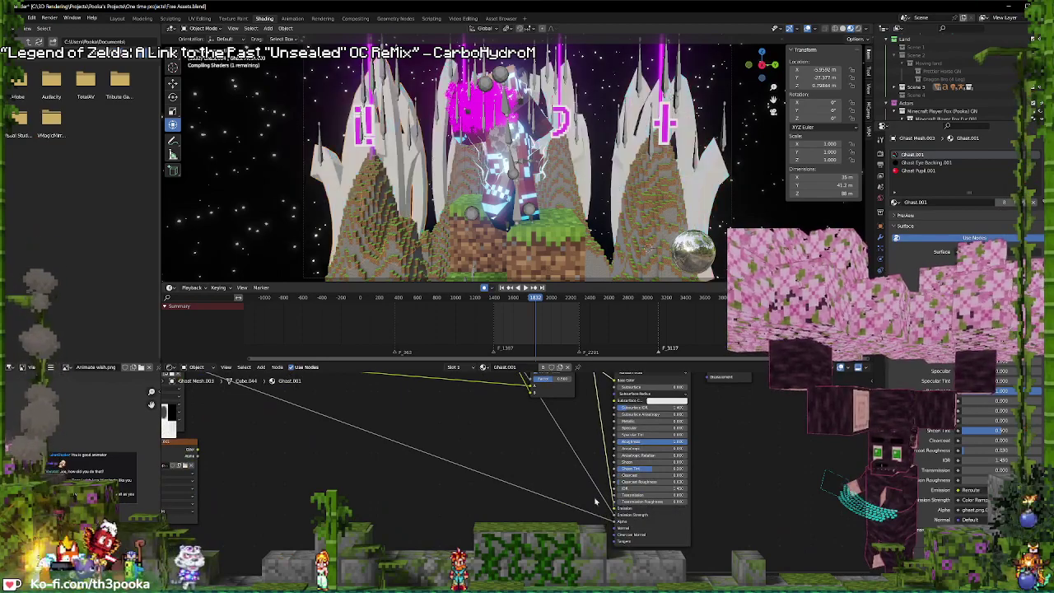
middle_drag(557, 486, 540, 509)
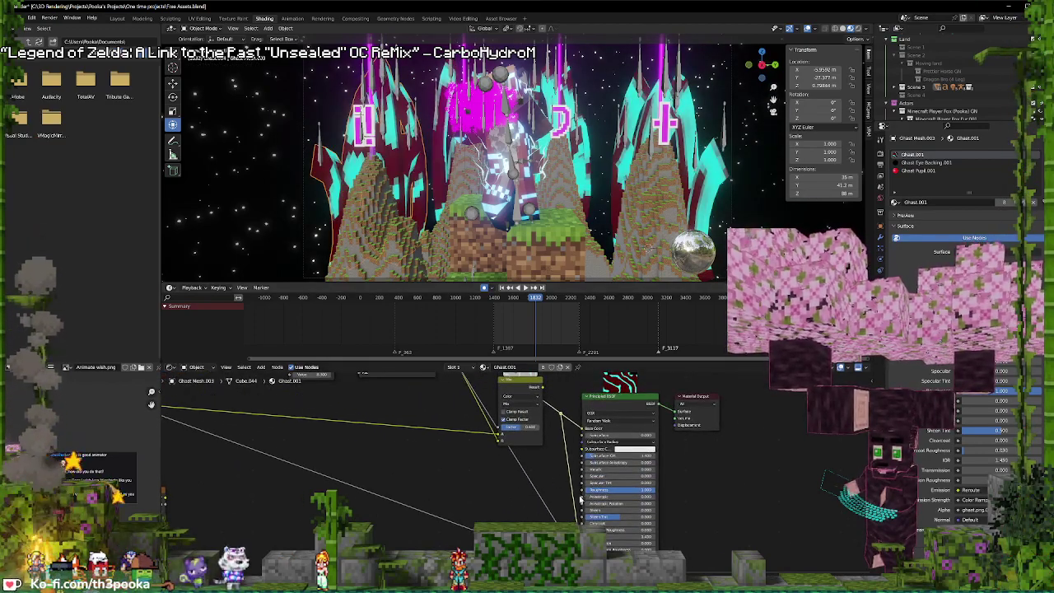
middle_drag(535, 473, 554, 547)
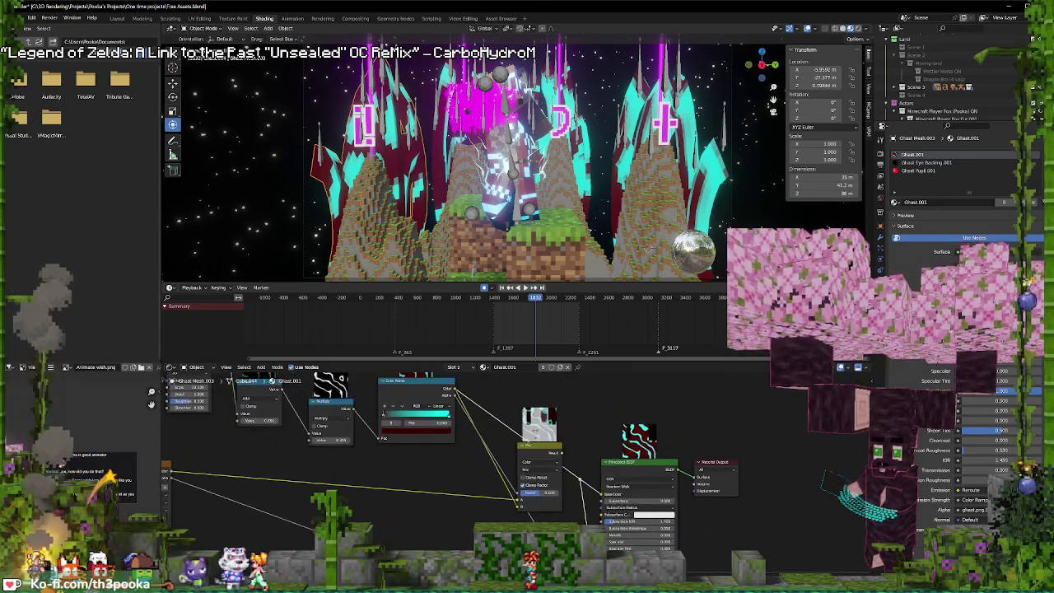
key(shift+a)
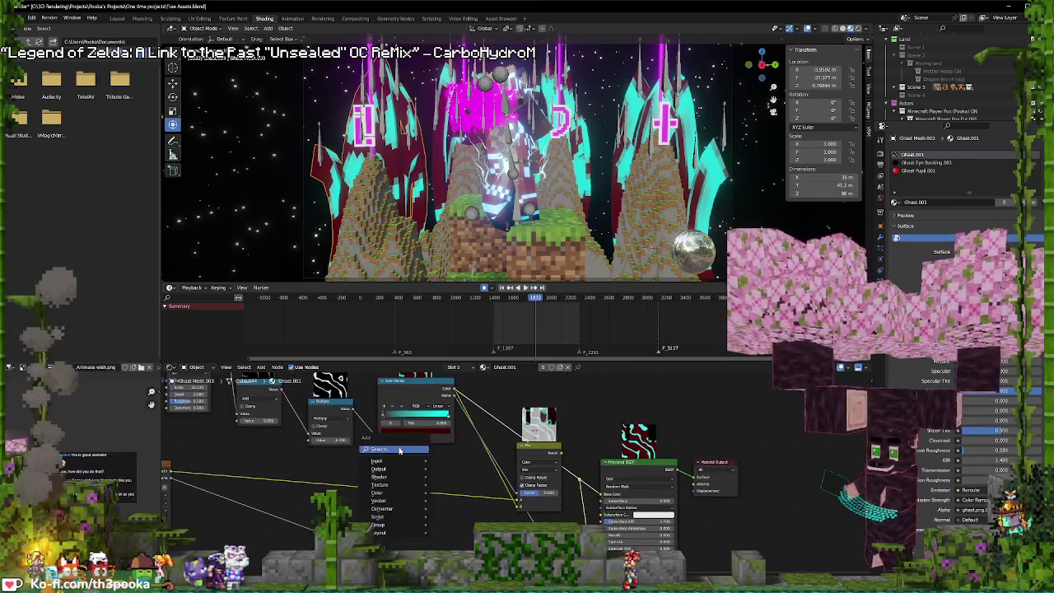
- Search 'con' and place a Brightness/Contrast node in the tree
click(399, 450)
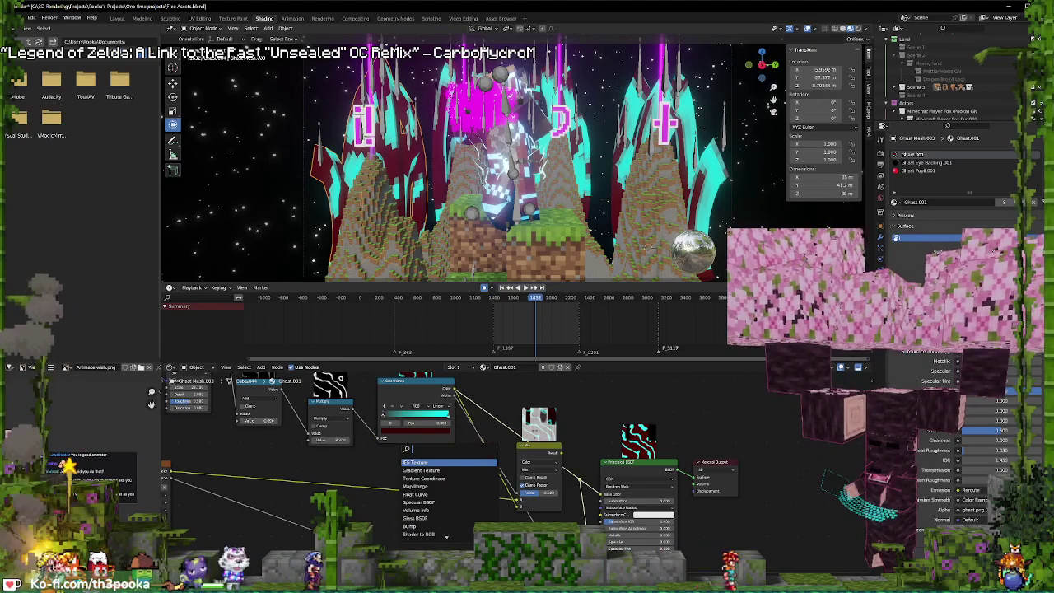
text(con)
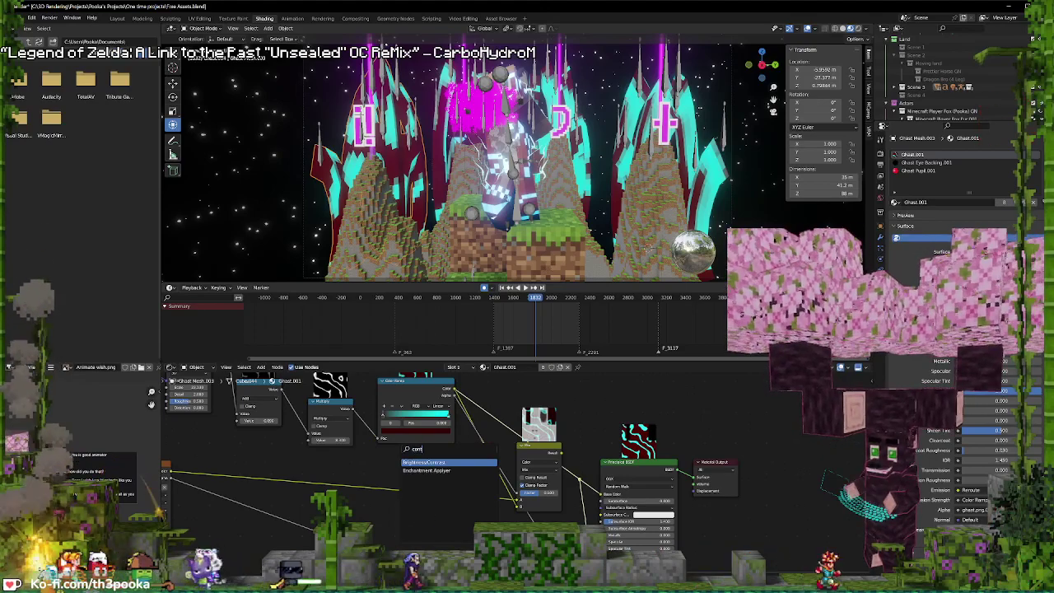
key(Return)
click(548, 500)
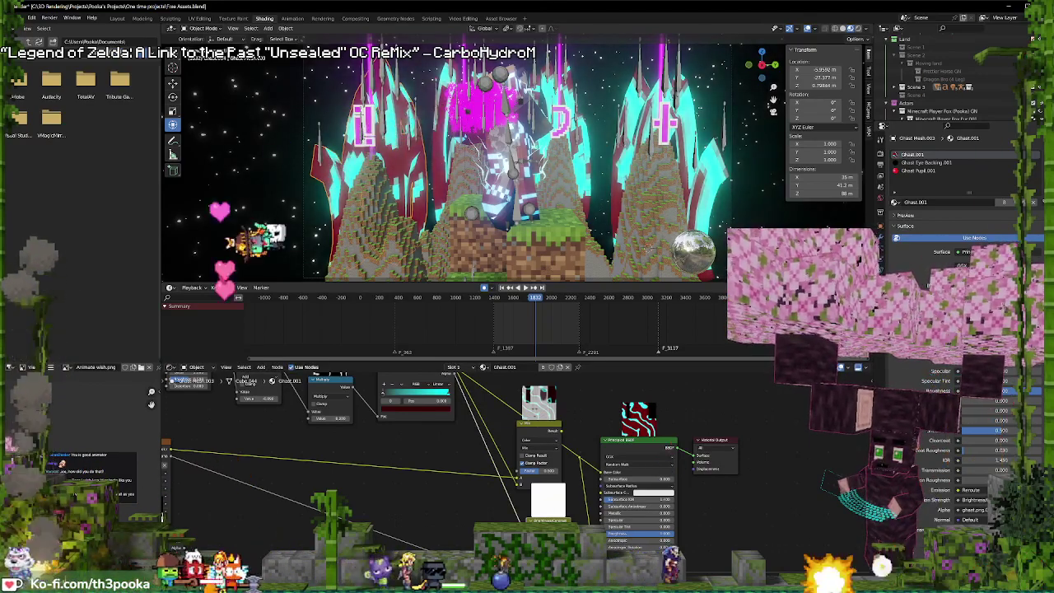
- Check the ramp colour and pan across to the texture input nodes on the left
middle_drag(453, 456, 471, 500)
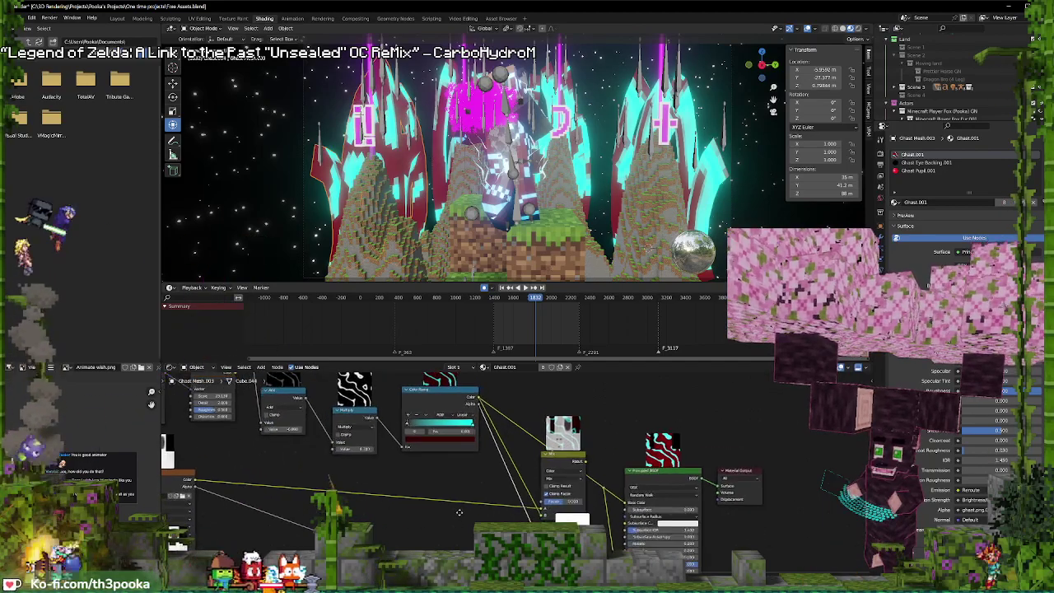
click(436, 453)
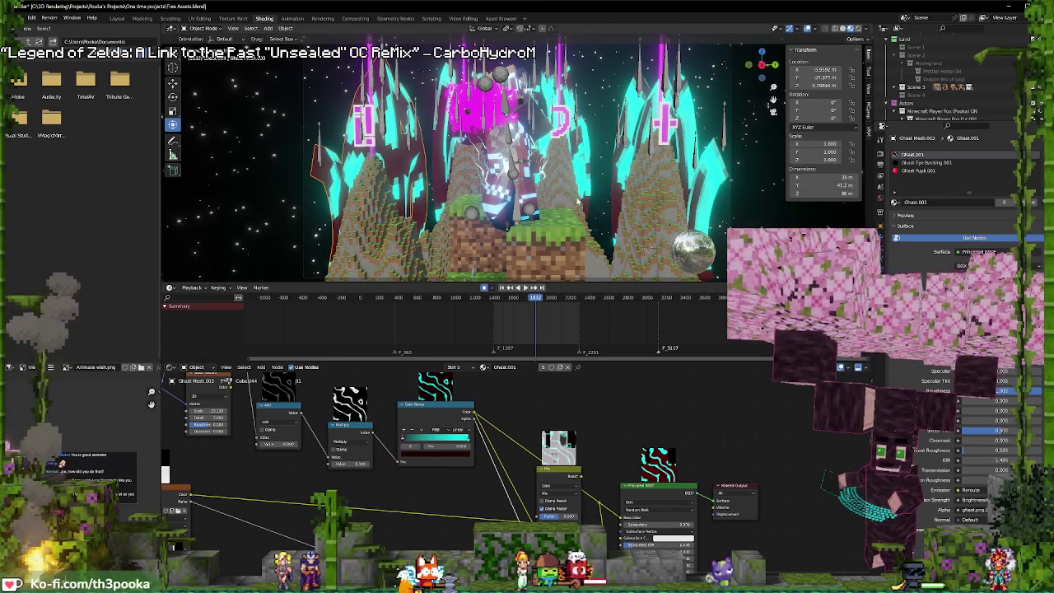
middle_drag(316, 466, 451, 487)
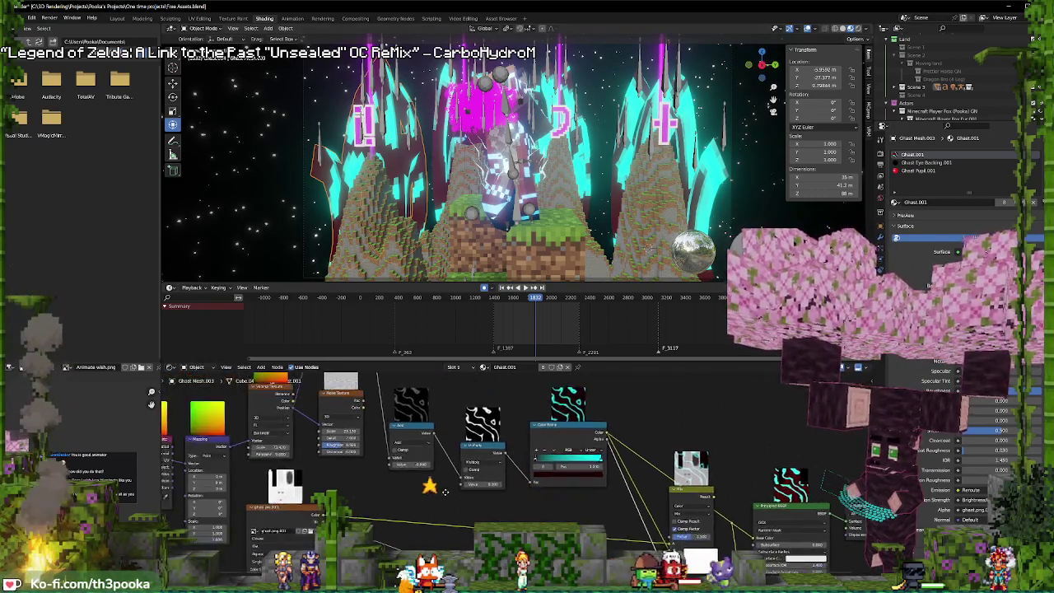
middle_drag(305, 454, 393, 459)
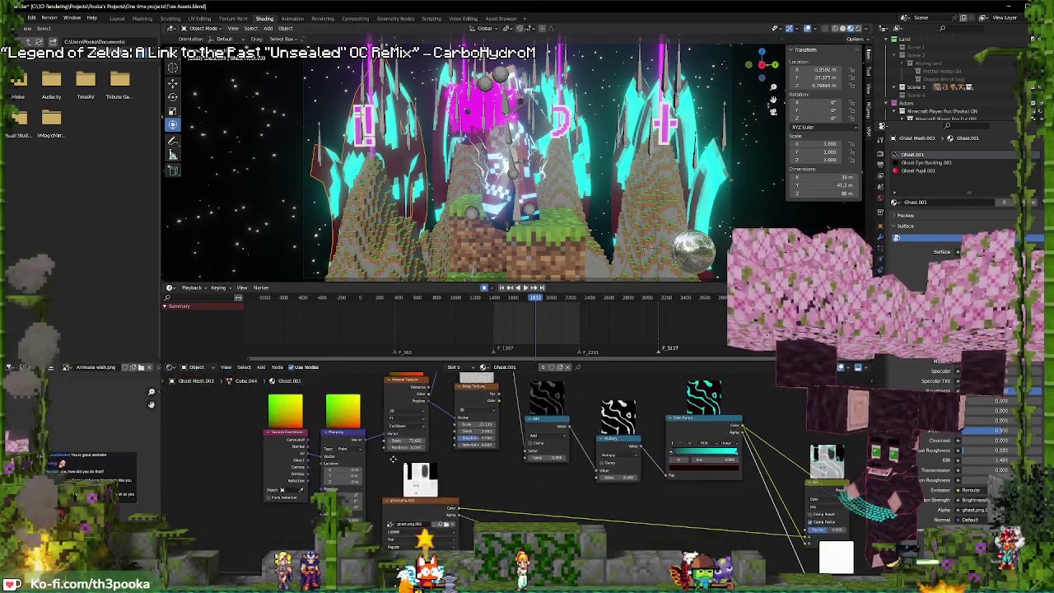
middle_drag(600, 488, 541, 512)
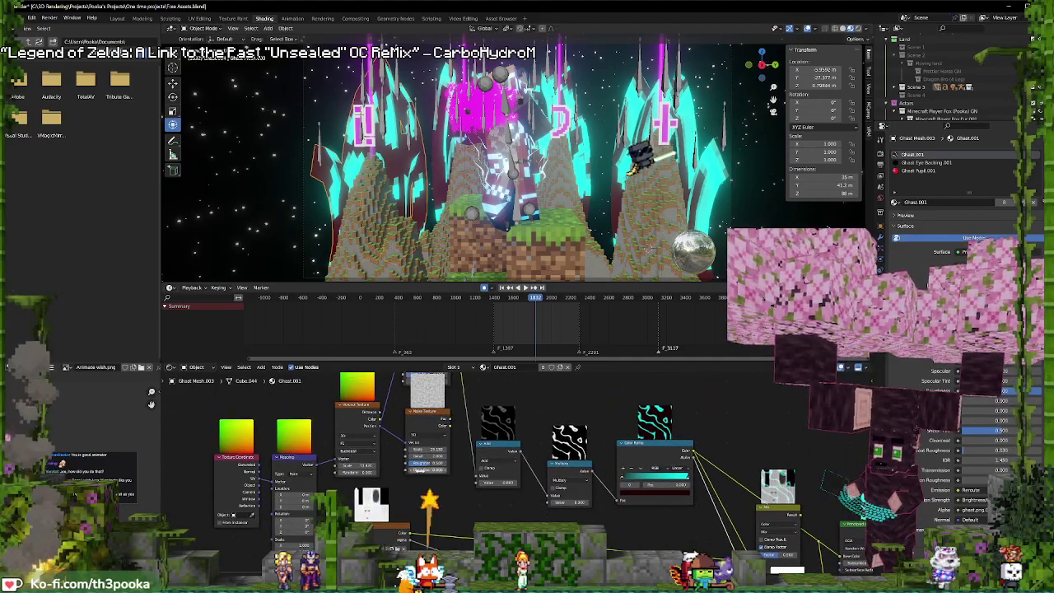
middle_drag(424, 432, 426, 467)
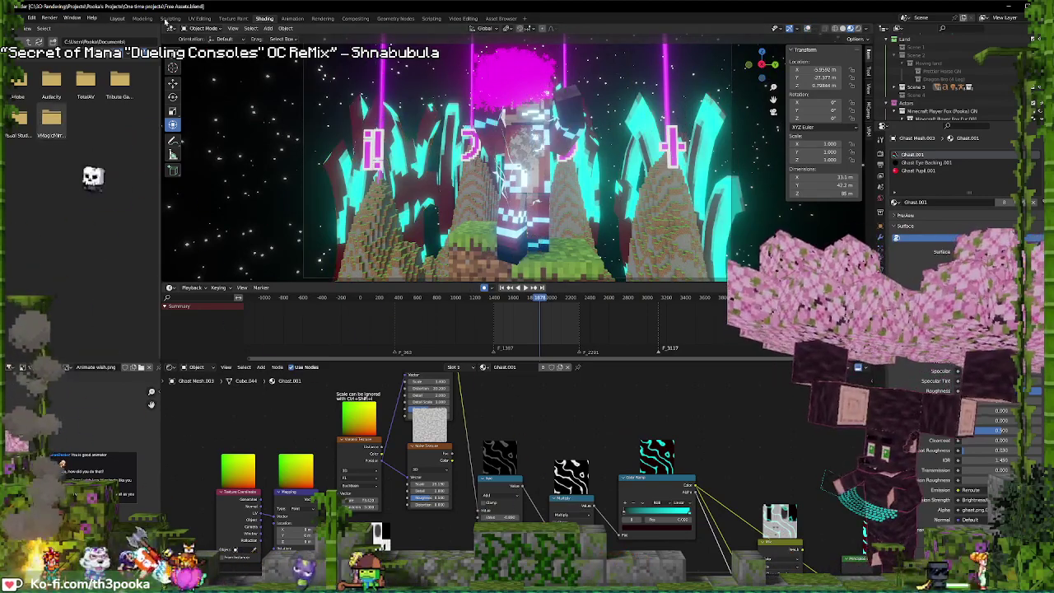
- Darken the viewport shading, shift the ramp colour from cyan to orange-red, and play the animation
click(859, 29)
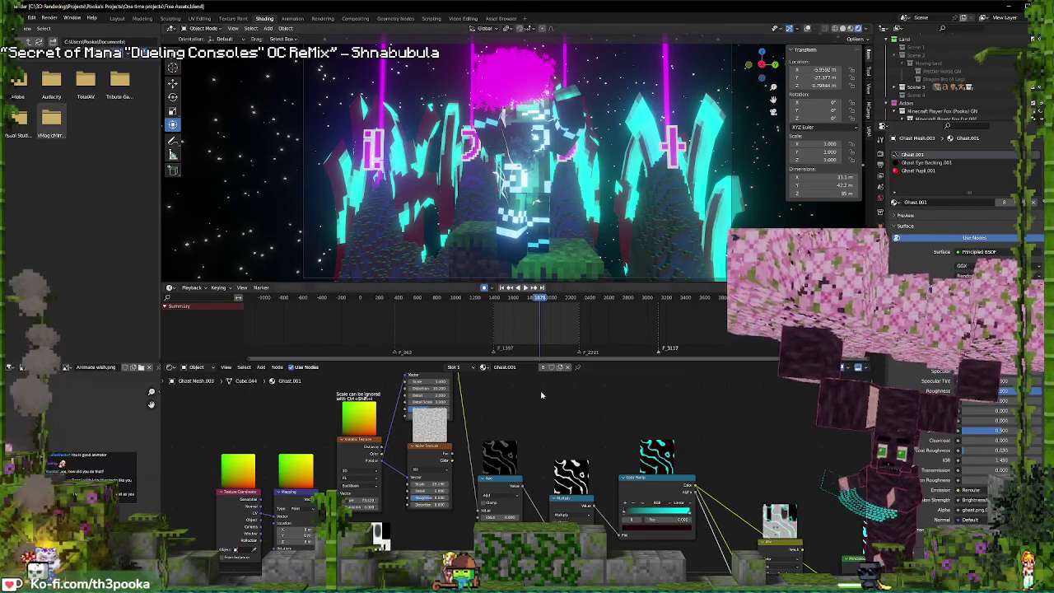
middle_drag(567, 447, 333, 376)
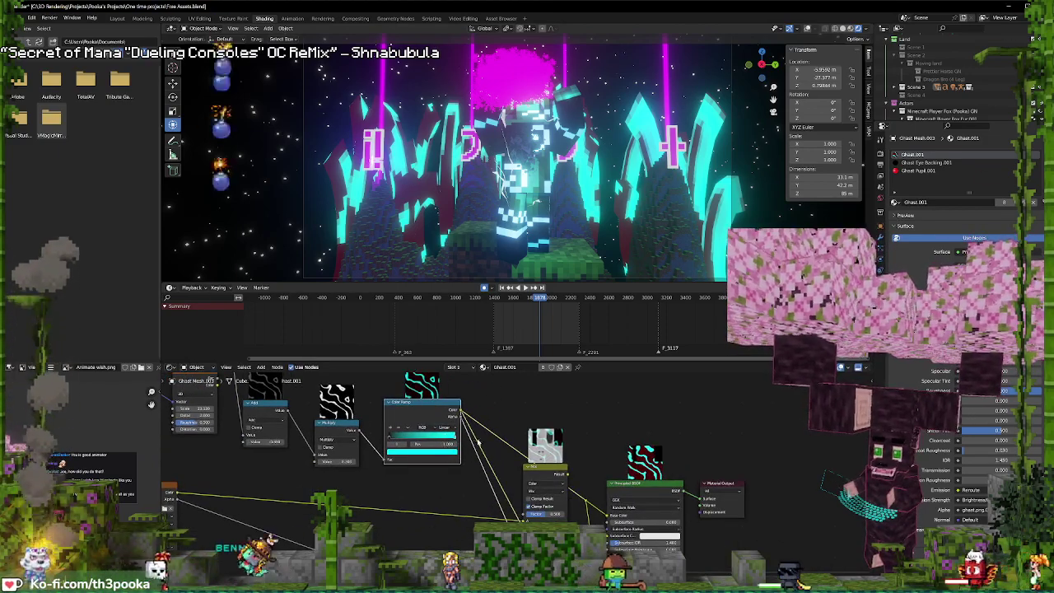
middle_drag(445, 442, 437, 460)
click(416, 469)
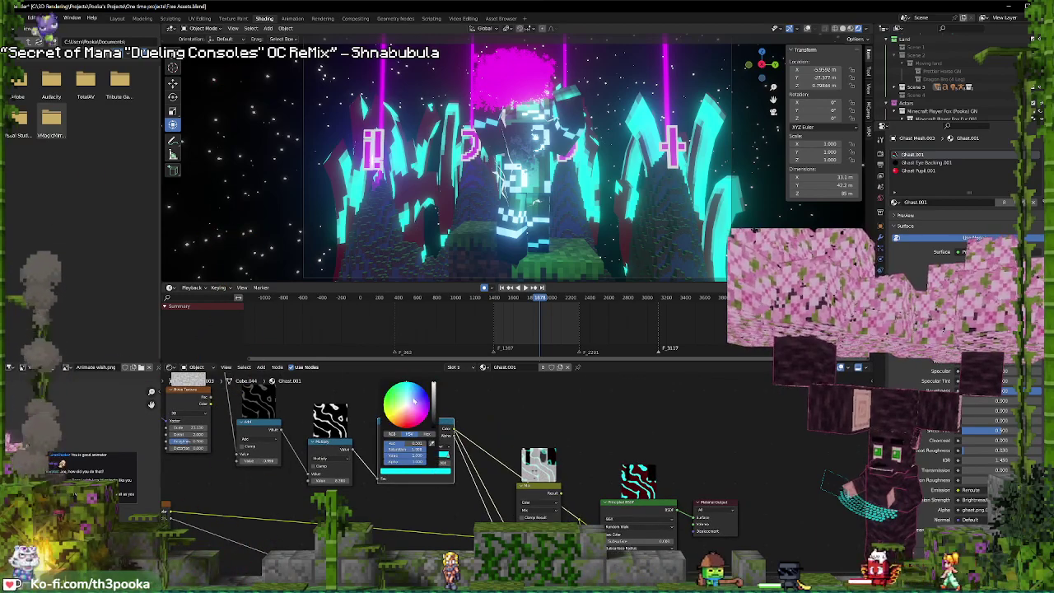
mouse_move(416, 401)
mouse_down()
mouse_move(399, 395)
mouse_move(411, 387)
mouse_up()
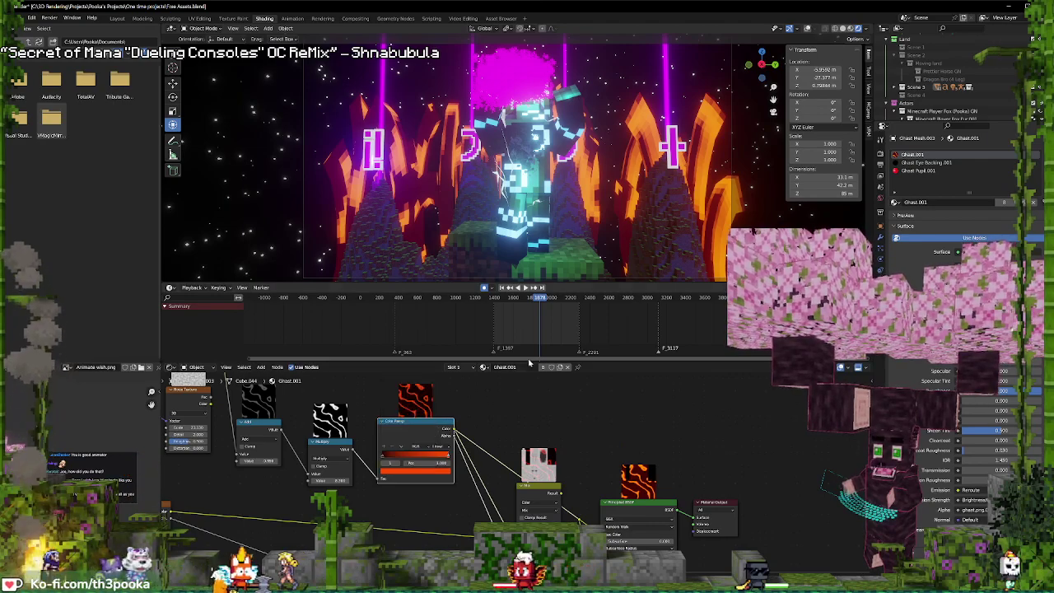
middle_drag(556, 424, 654, 398)
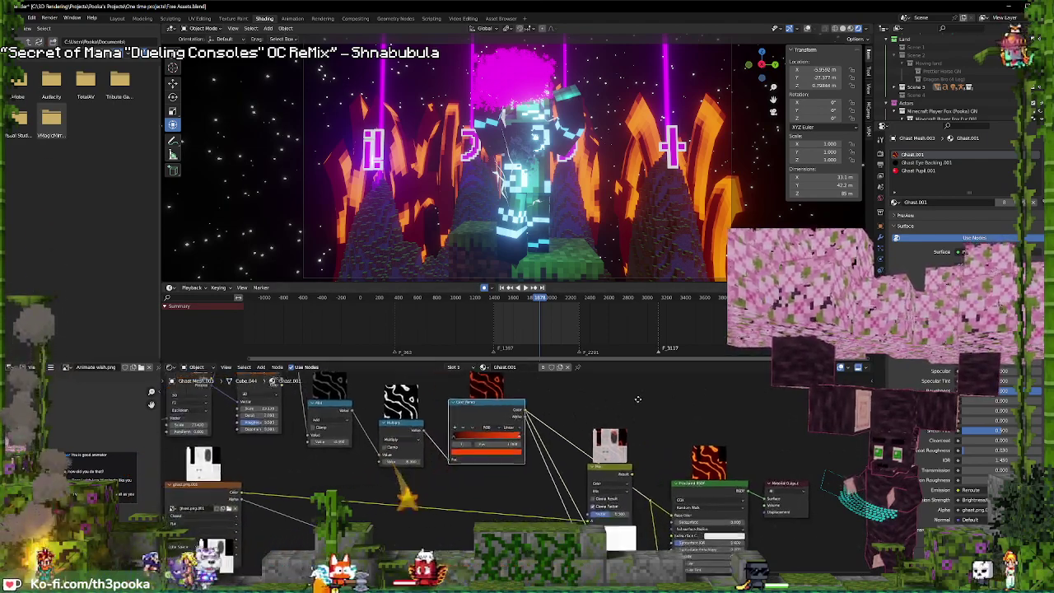
key(space)
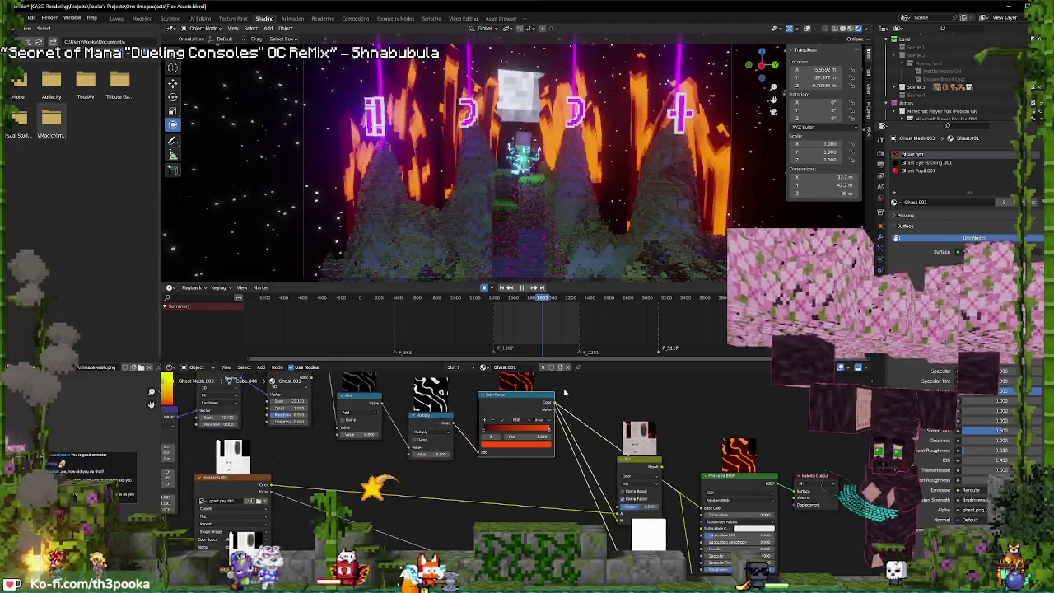
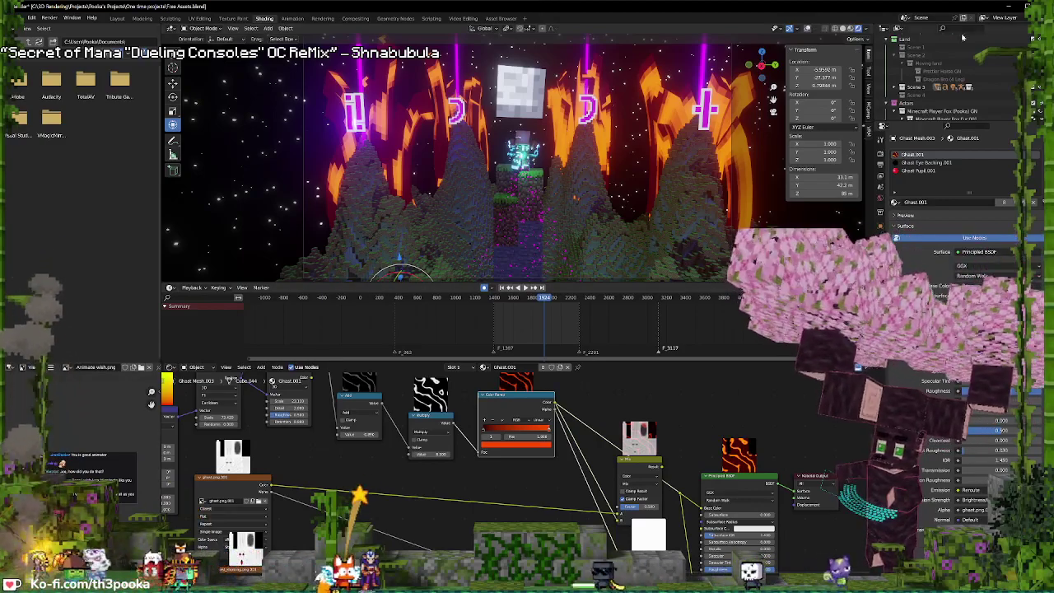
- Preview the animation from about frame 1446 in solid shading, then switch to the next scene
click(842, 28)
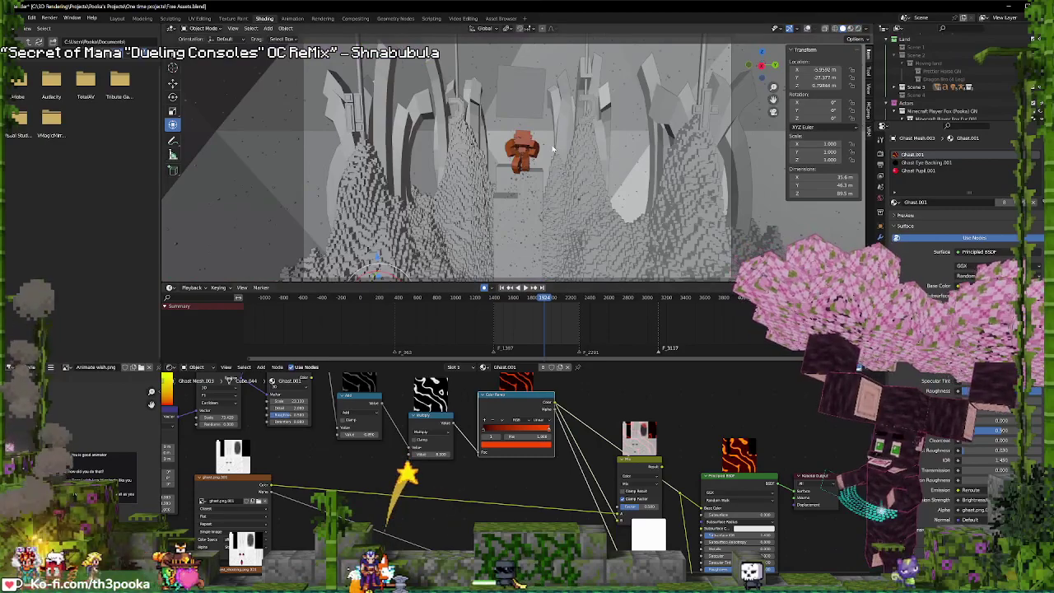
middle_drag(553, 149, 550, 155)
click(493, 313)
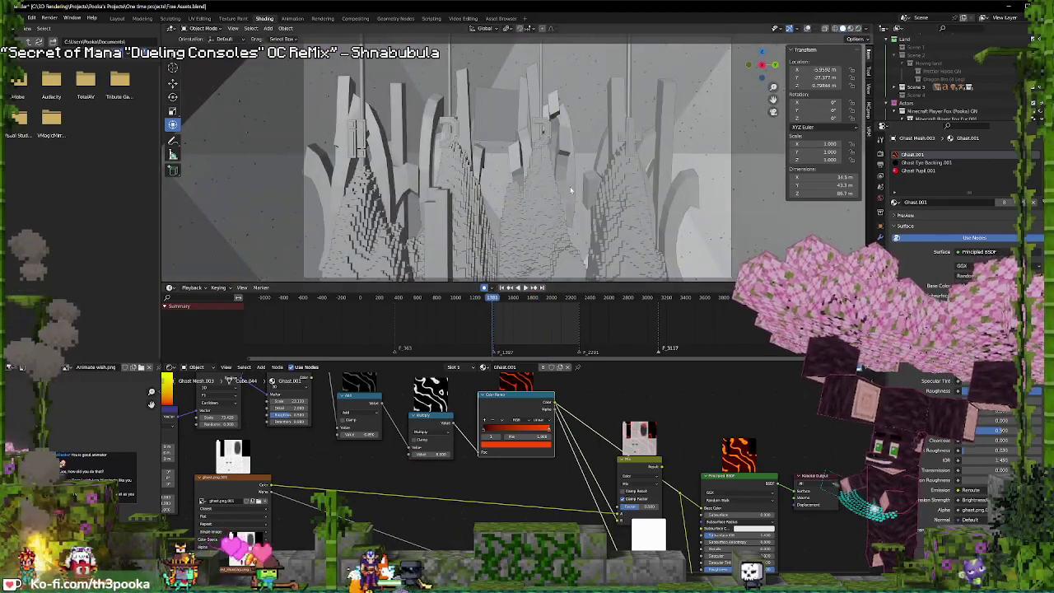
key(space)
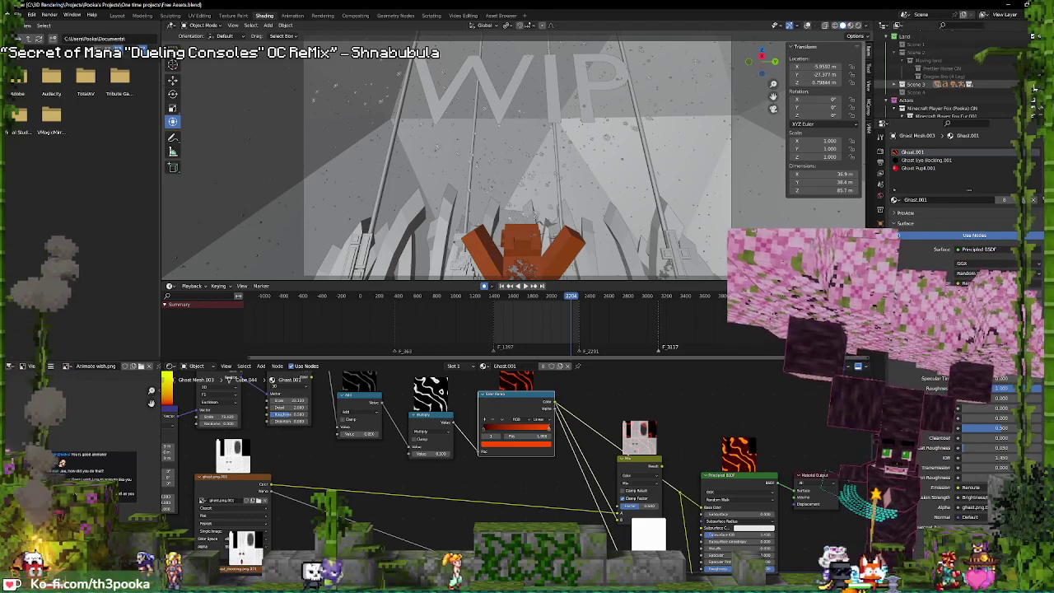
key(ctrl+z)
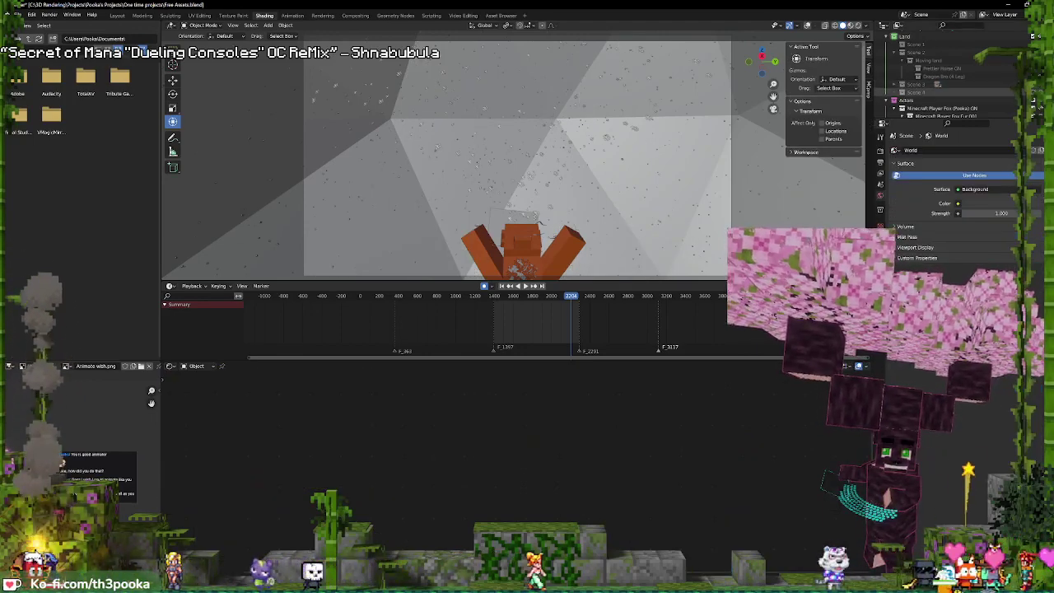
- Play ahead to the textured fox corridor walk shot and step back a few frames
scroll(947, 82, down, 5)
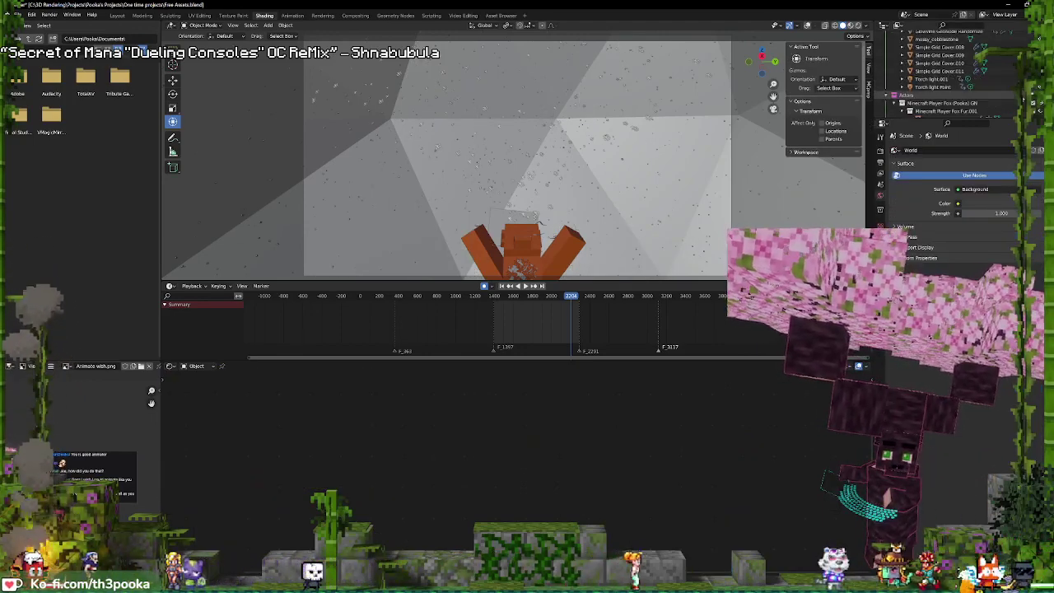
key(space)
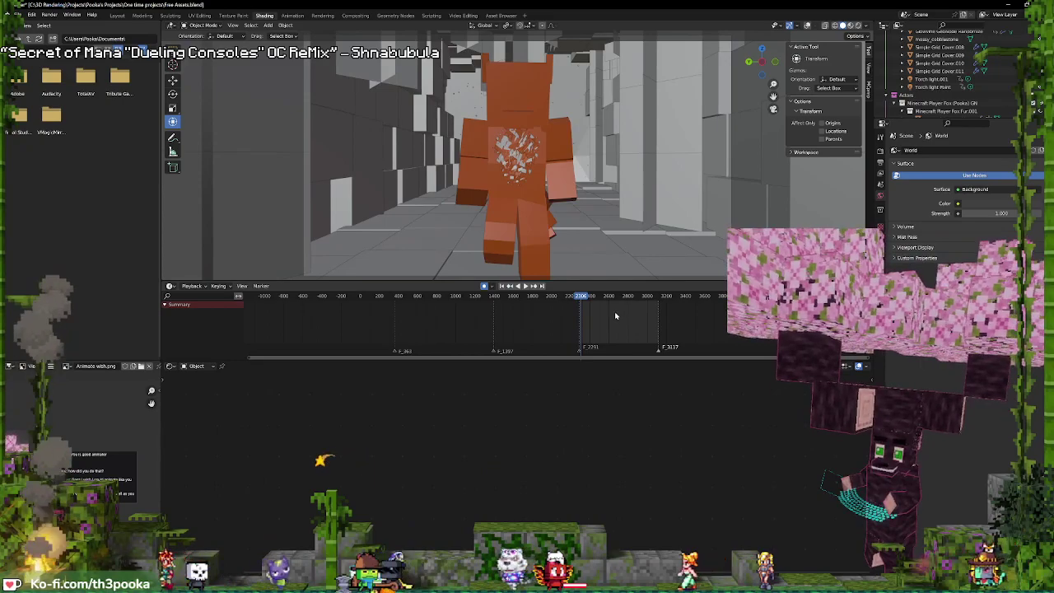
scroll(626, 321, up, 4)
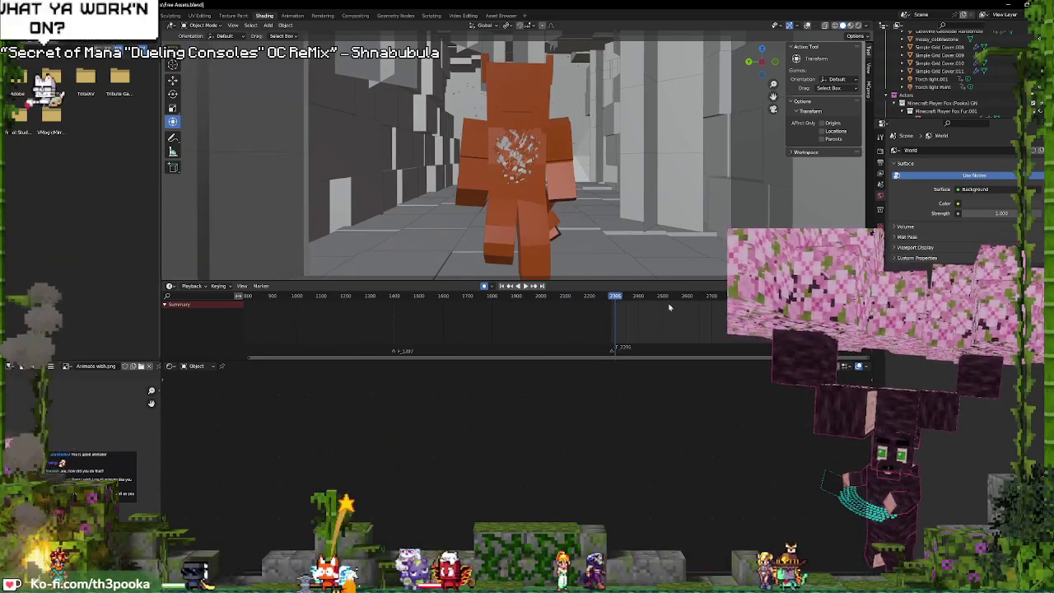
key(Down)
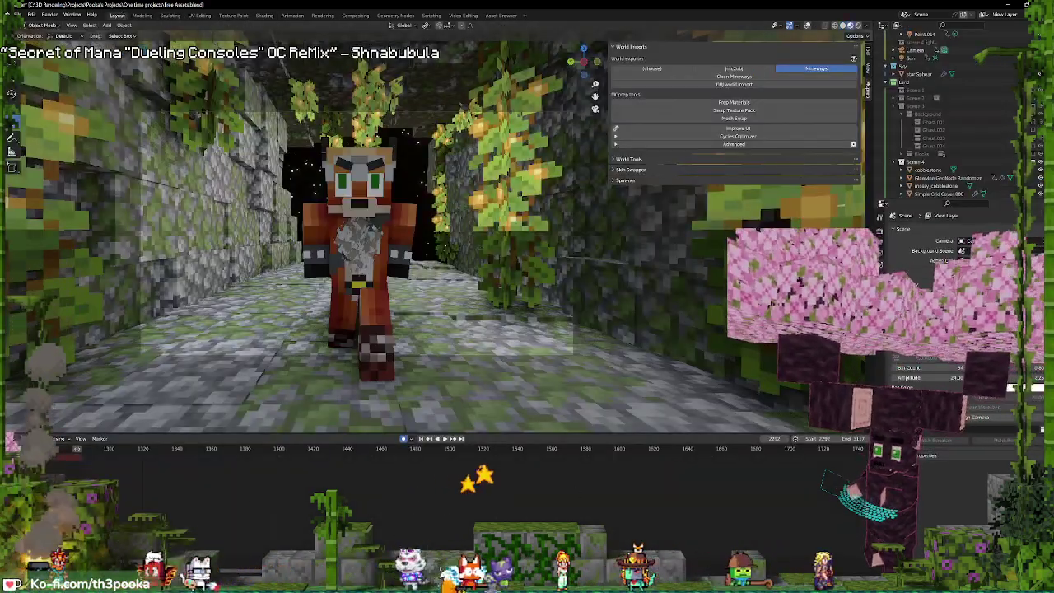
- Scrub to about frame 2316 and play the corridor animation, stopping near frame 2331
scroll(456, 518, down, 8)
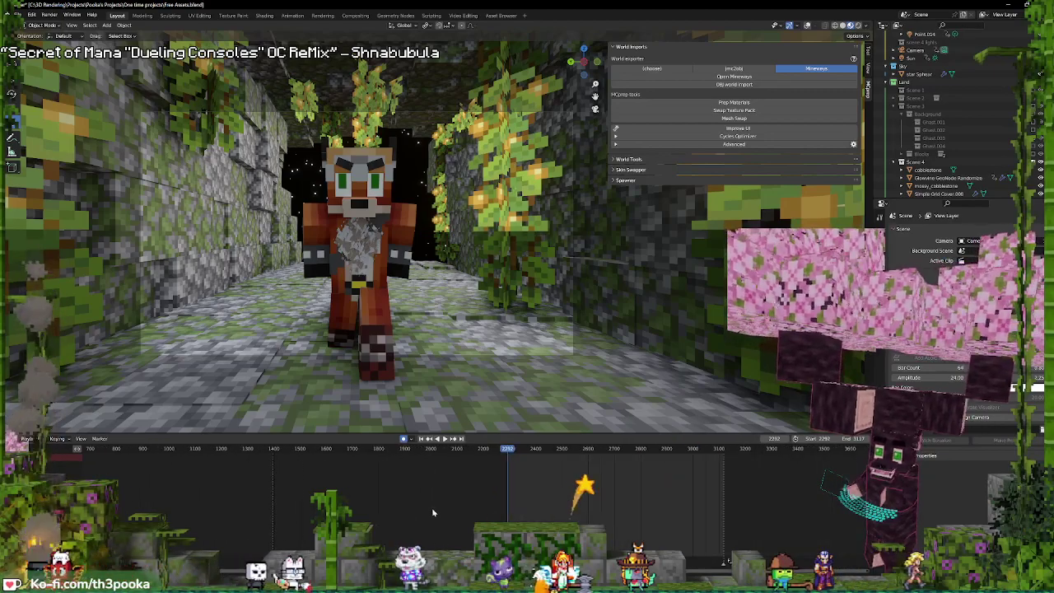
drag(432, 513, 515, 515)
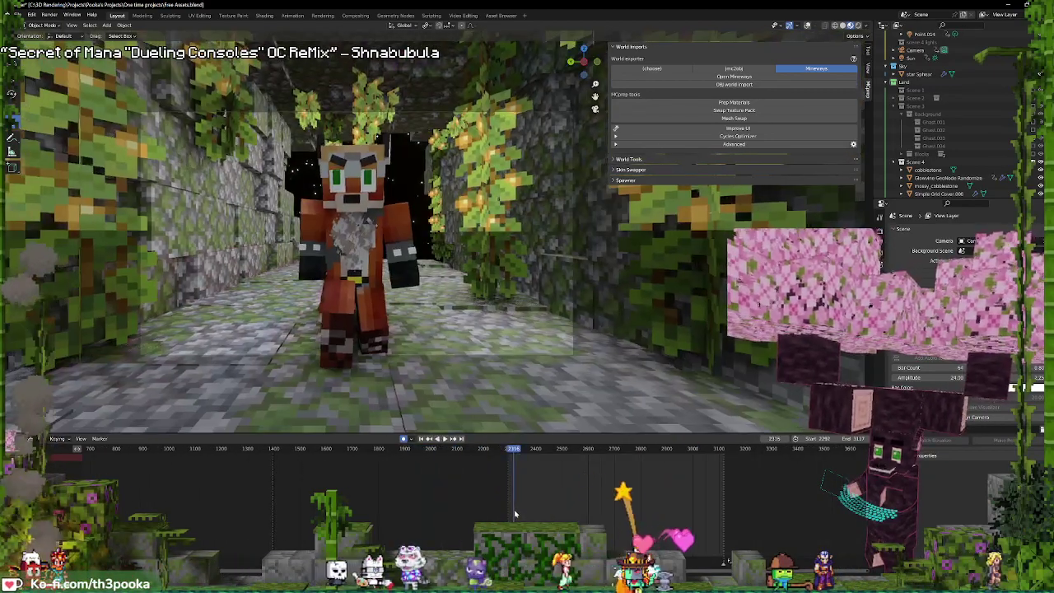
key(space)
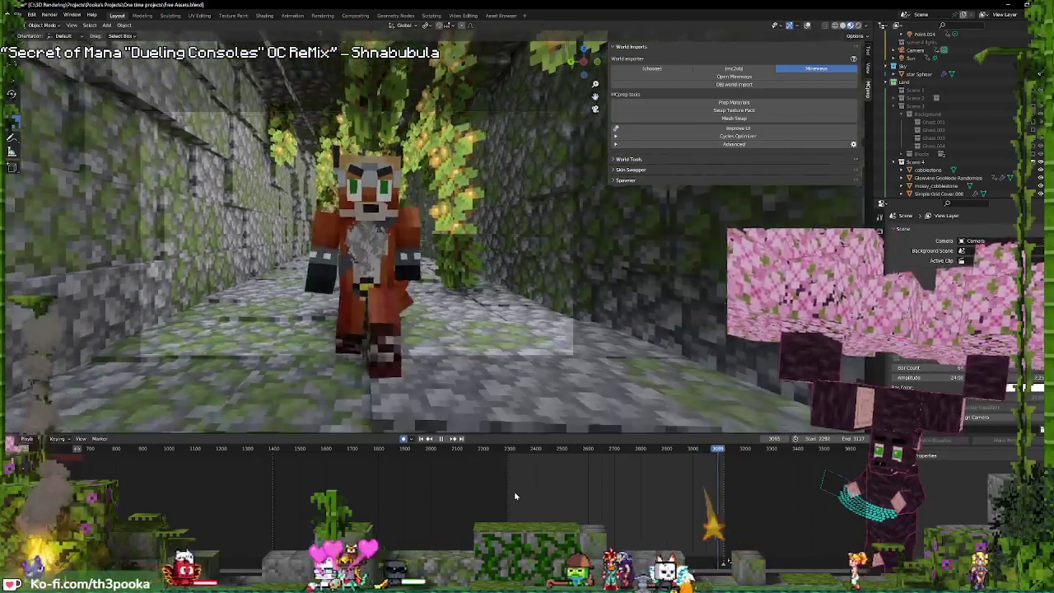
key(space)
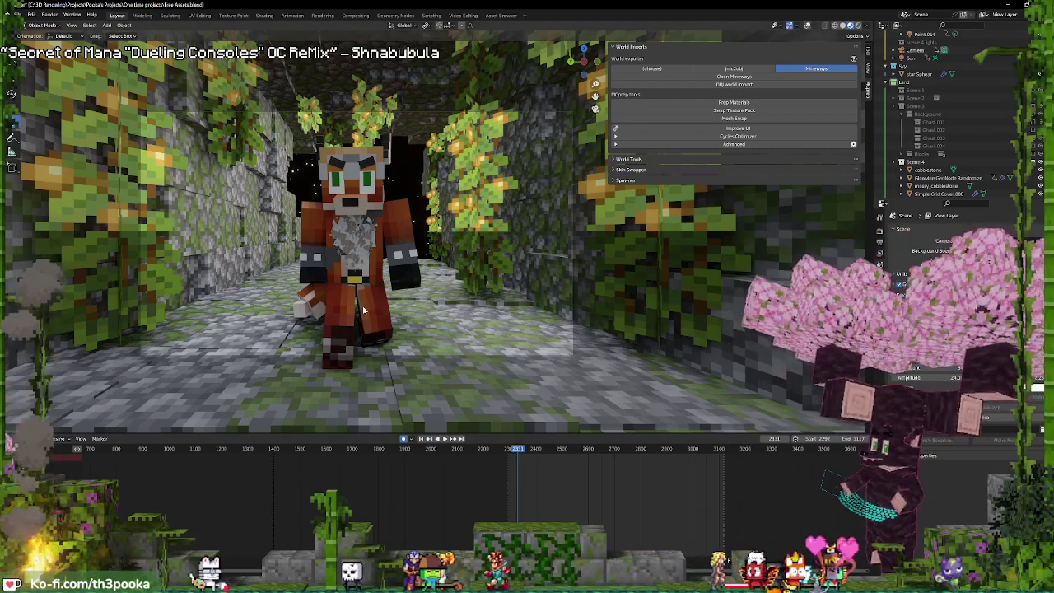
scroll(396, 529, down, 3)
scroll(402, 529, down, 2)
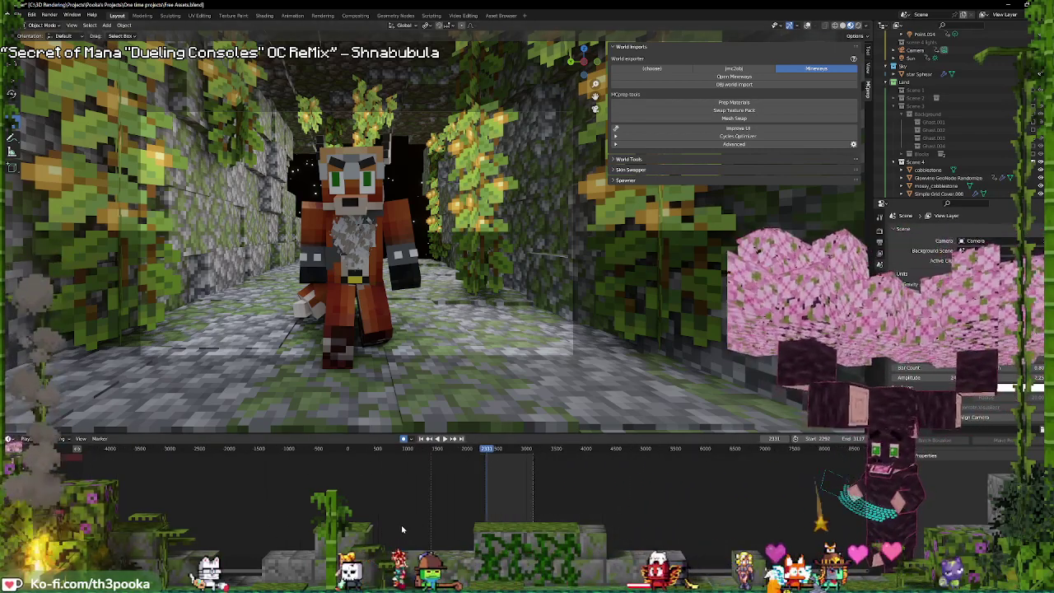
click(395, 512)
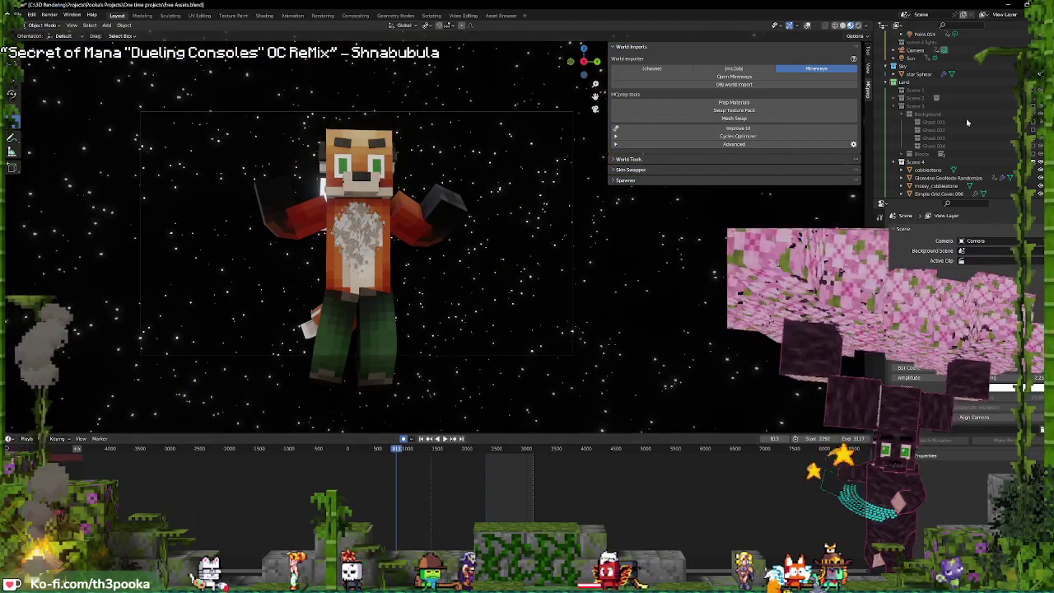
click(1034, 98)
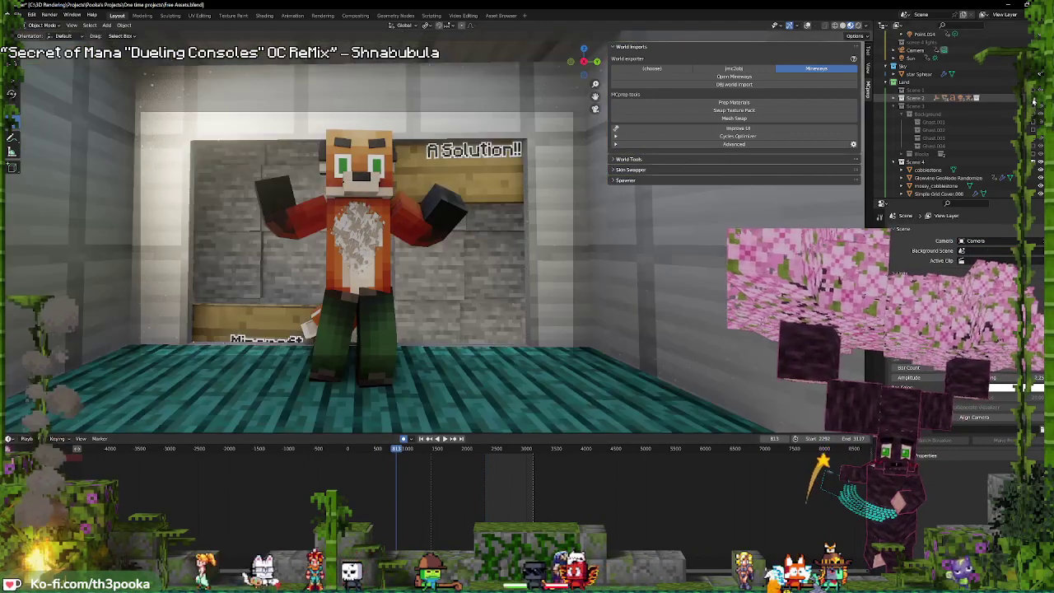
click(373, 479)
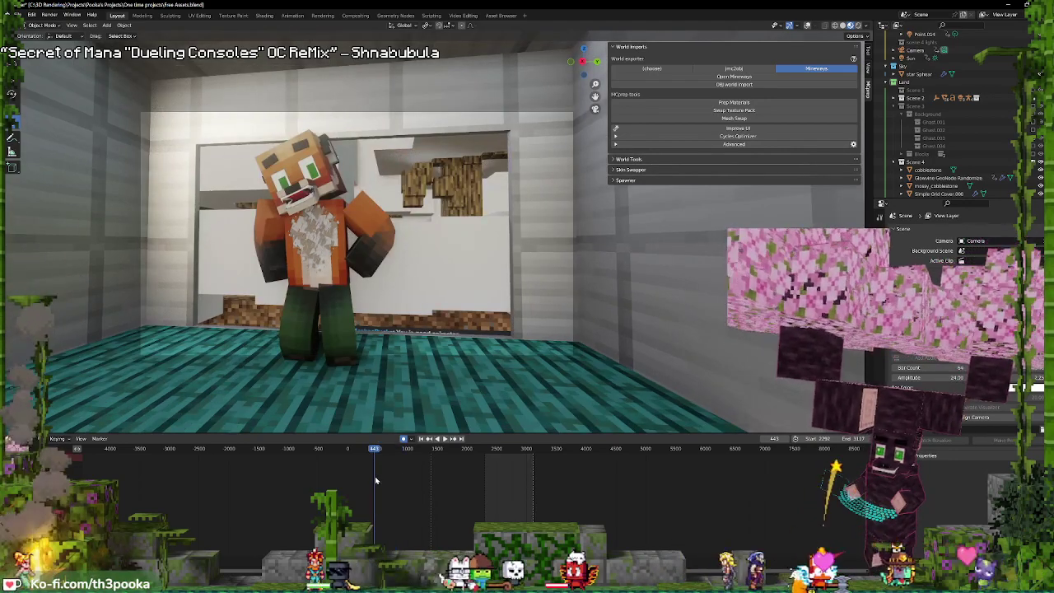
click(380, 481)
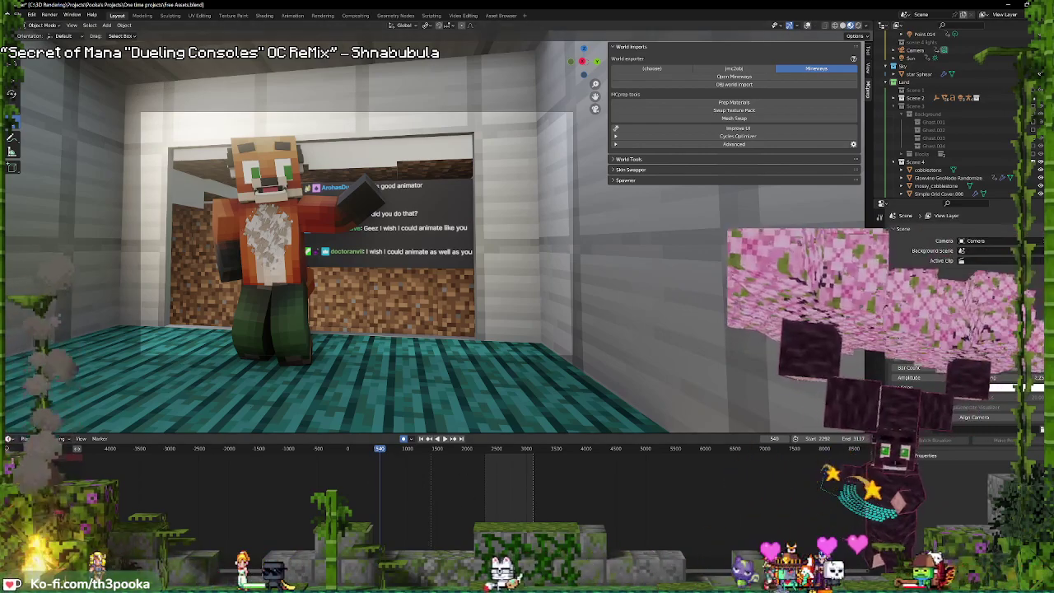
click(1034, 111)
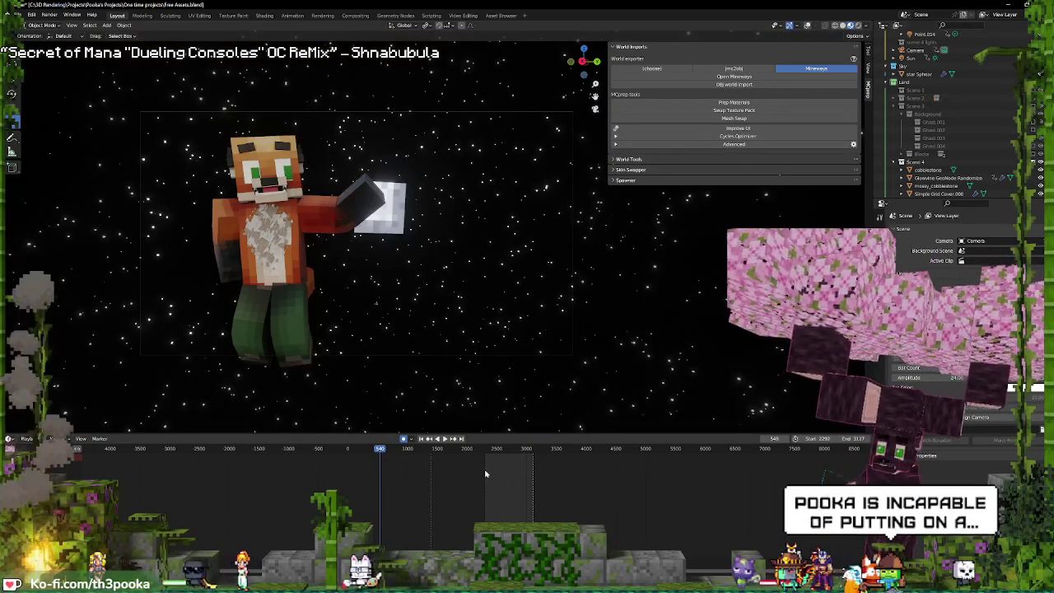
click(486, 474)
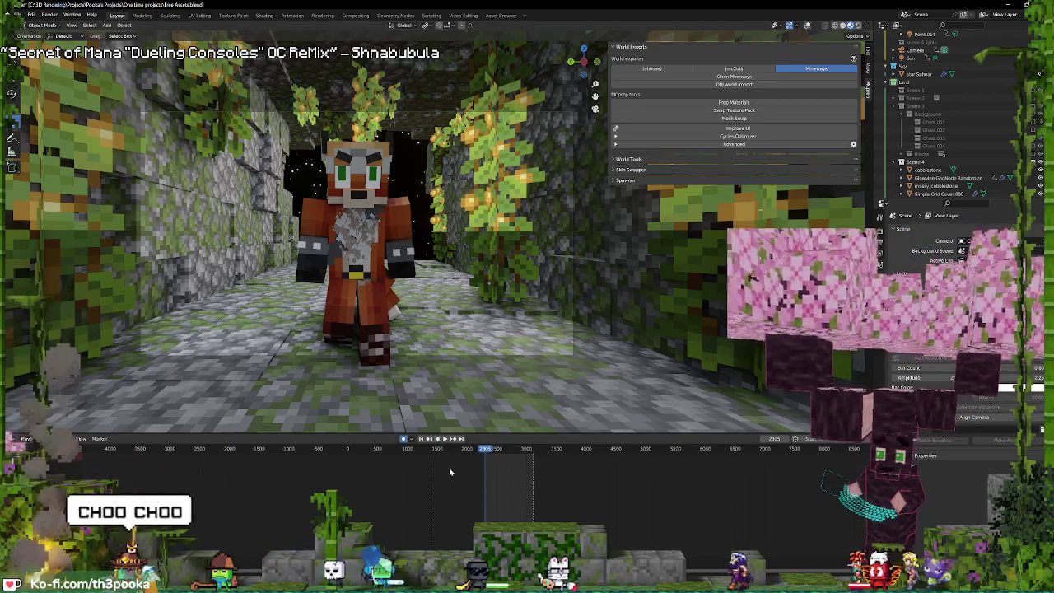
- Zoom and pan the timeline, then play from frame 2237 and stop around frame 2602
scroll(494, 517, up, 3)
scroll(511, 512, up, 4)
scroll(527, 507, up, 3)
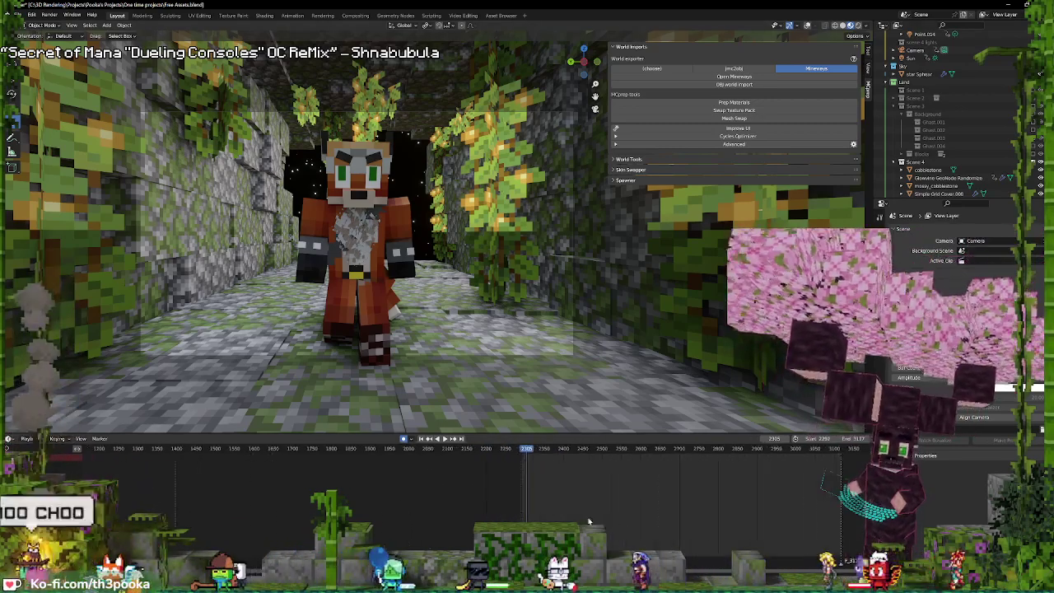
middle_drag(599, 506, 422, 531)
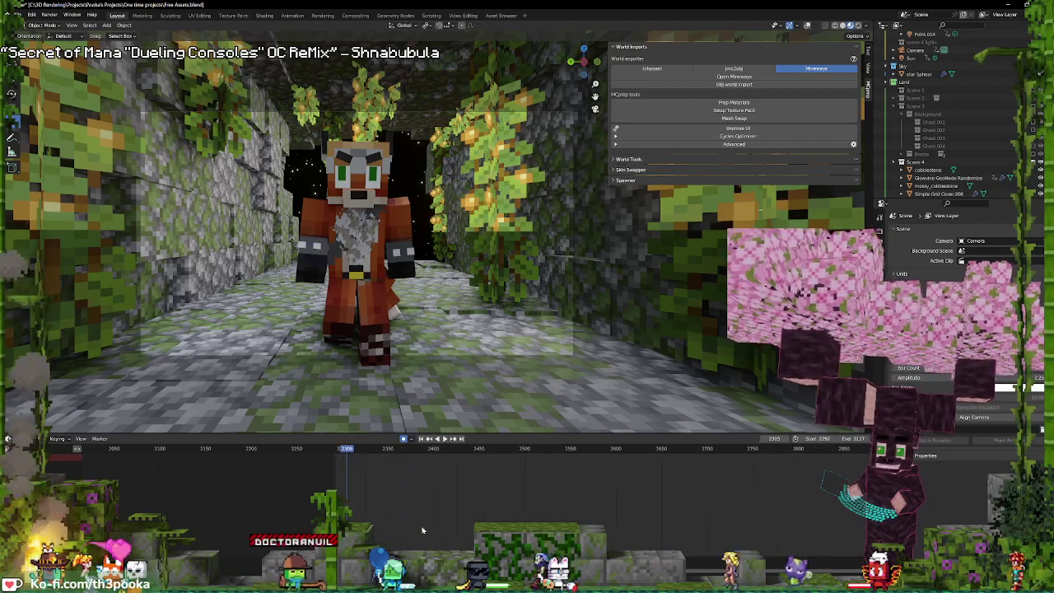
click(282, 501)
key(space)
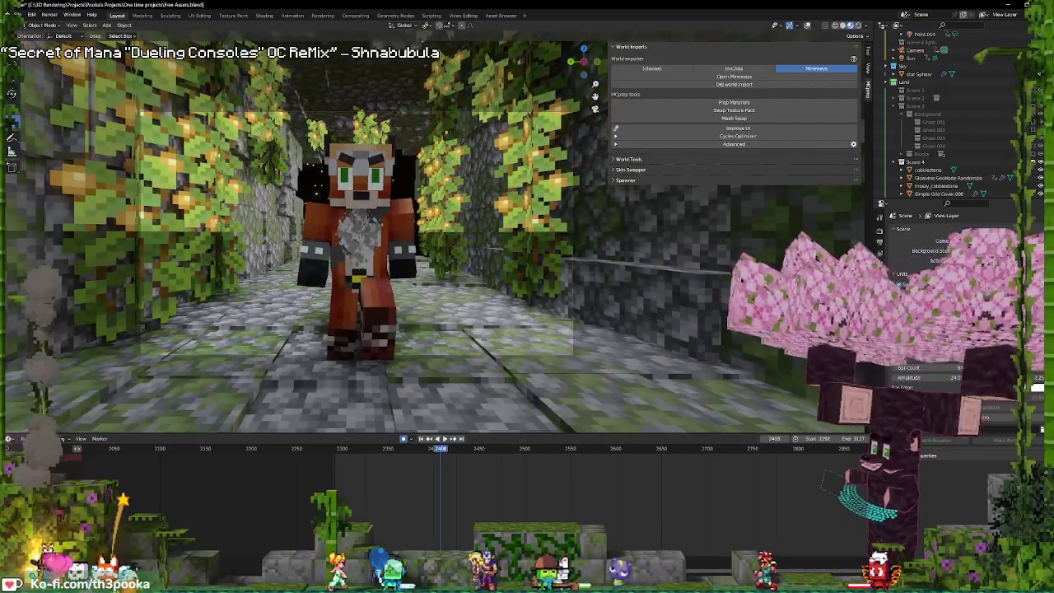
key(space)
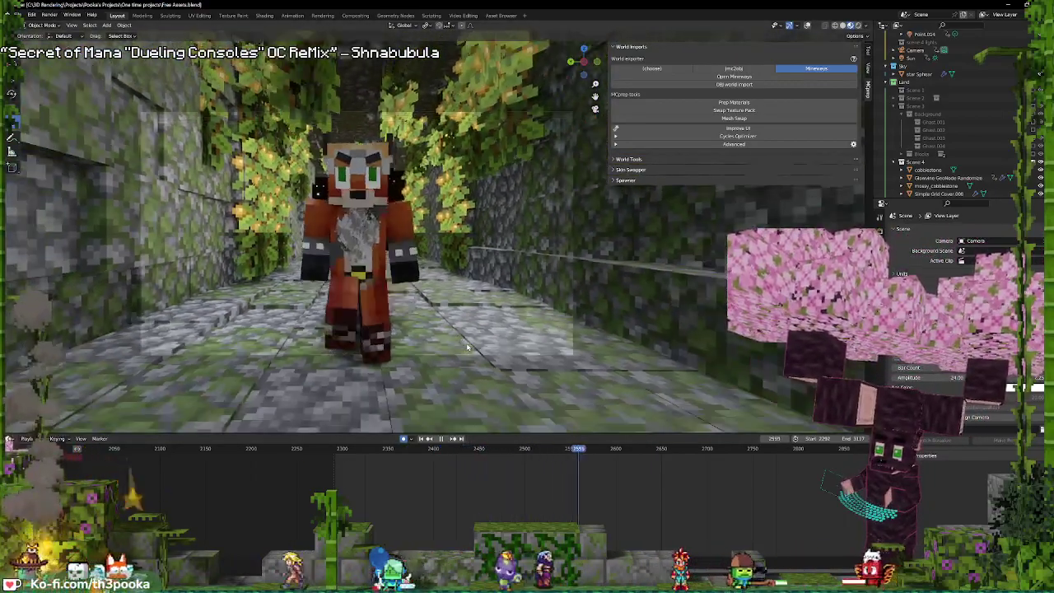
key(space)
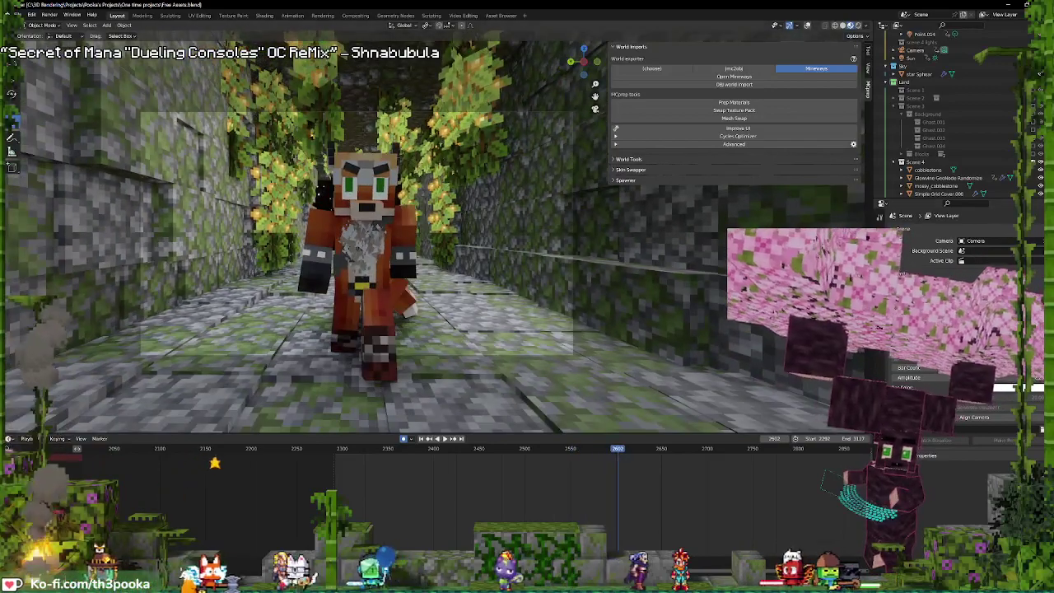
- Replay to frame 2931, then restart playback from frames 2230 and 2348
scroll(536, 521, down, 5)
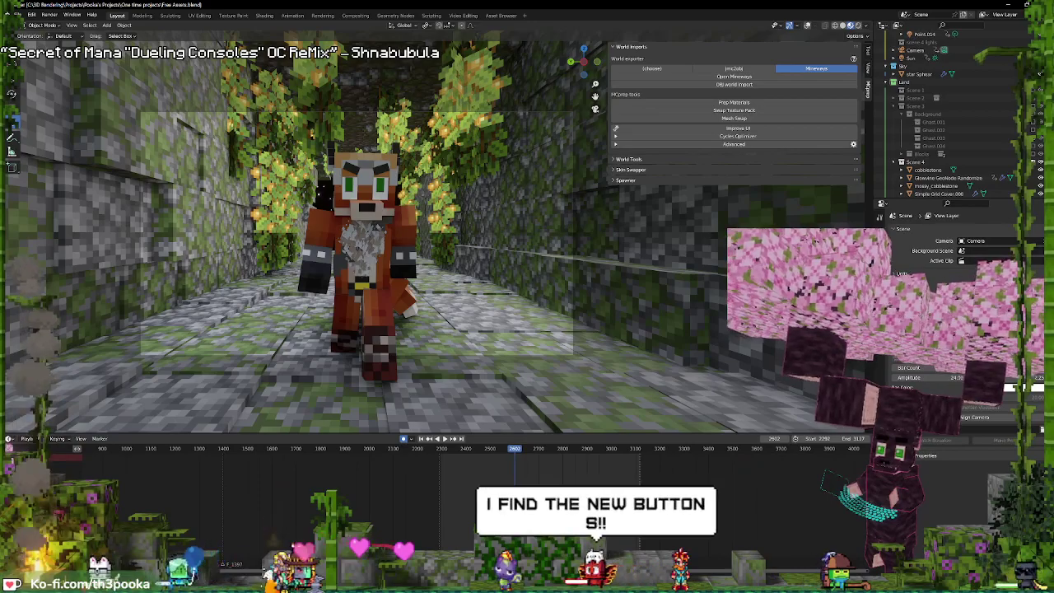
key(space)
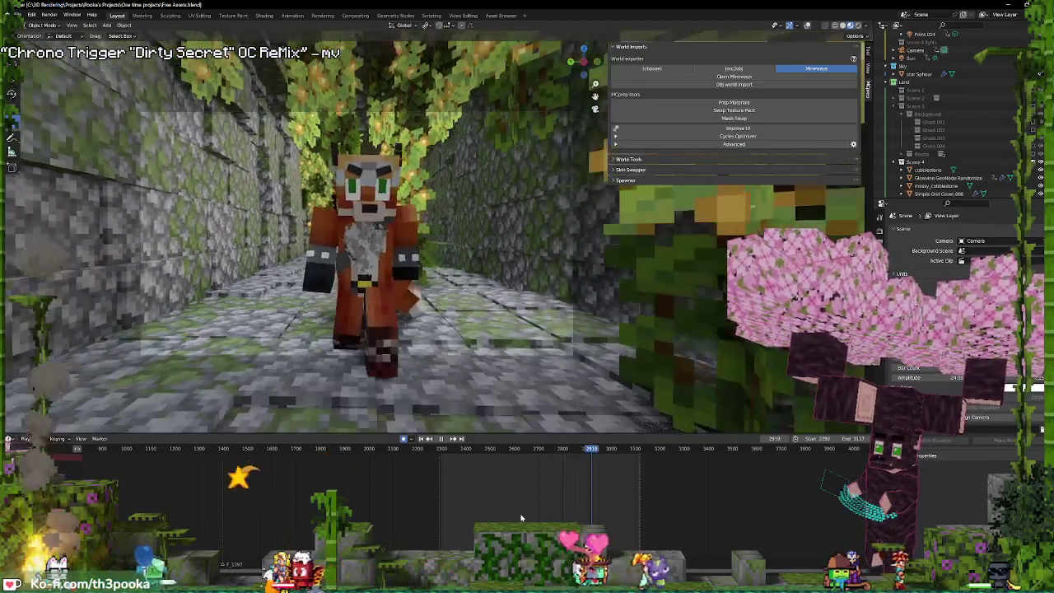
key(space)
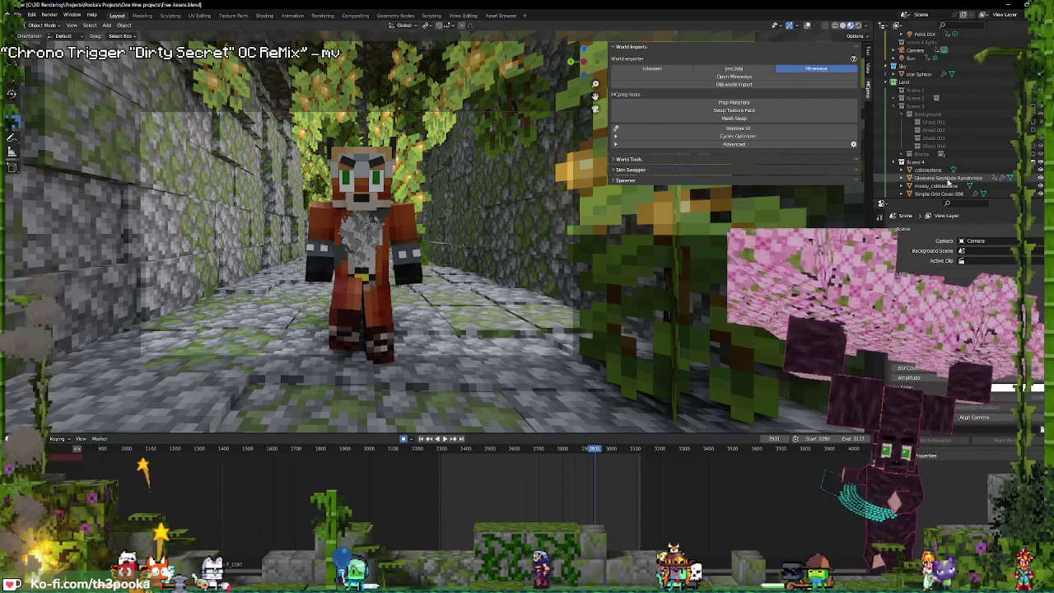
click(425, 479)
key(space)
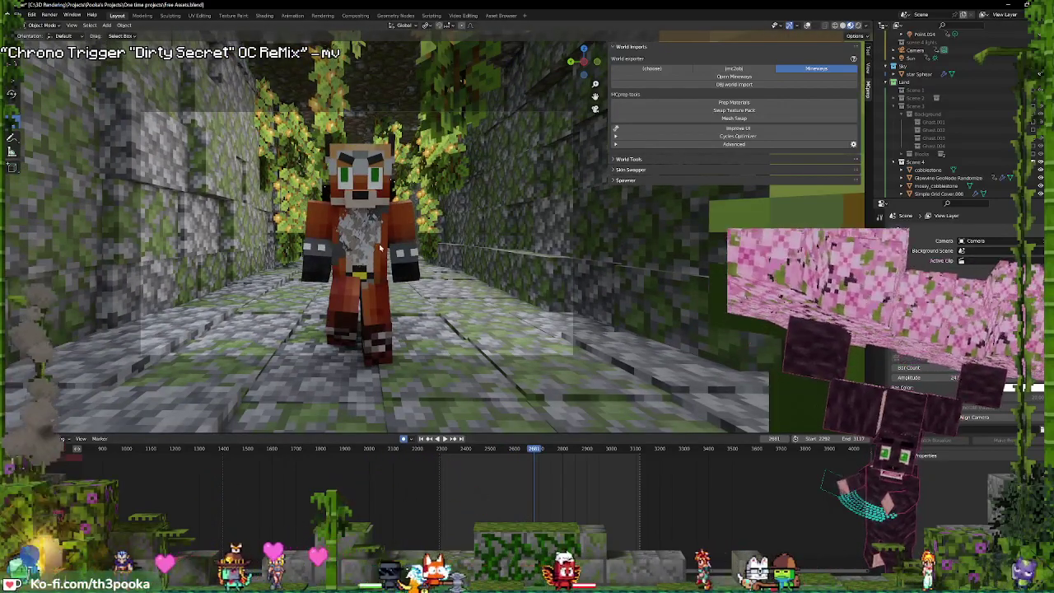
click(438, 471)
key(space)
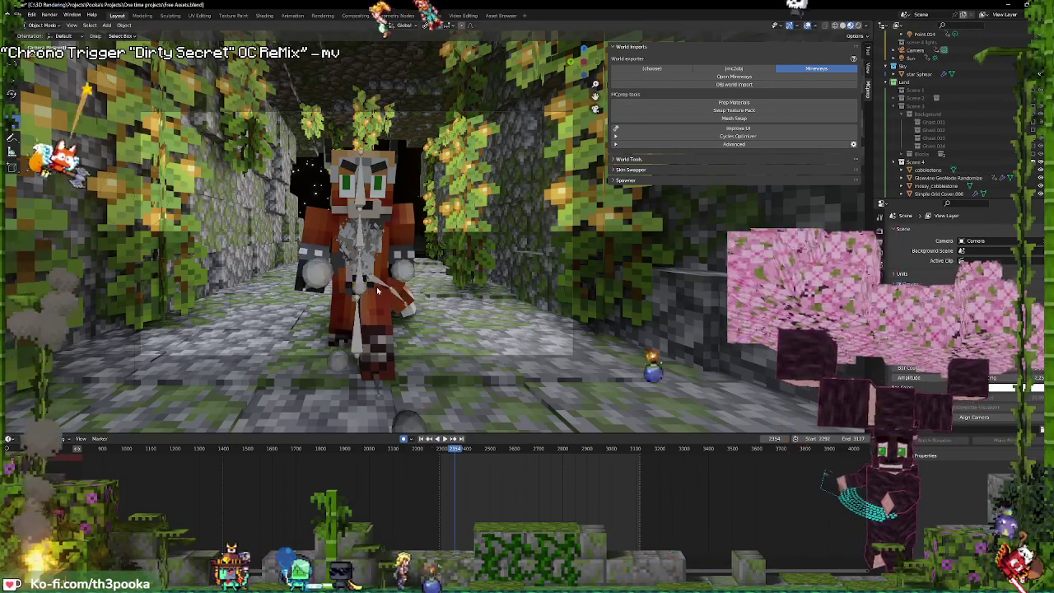
click(377, 290)
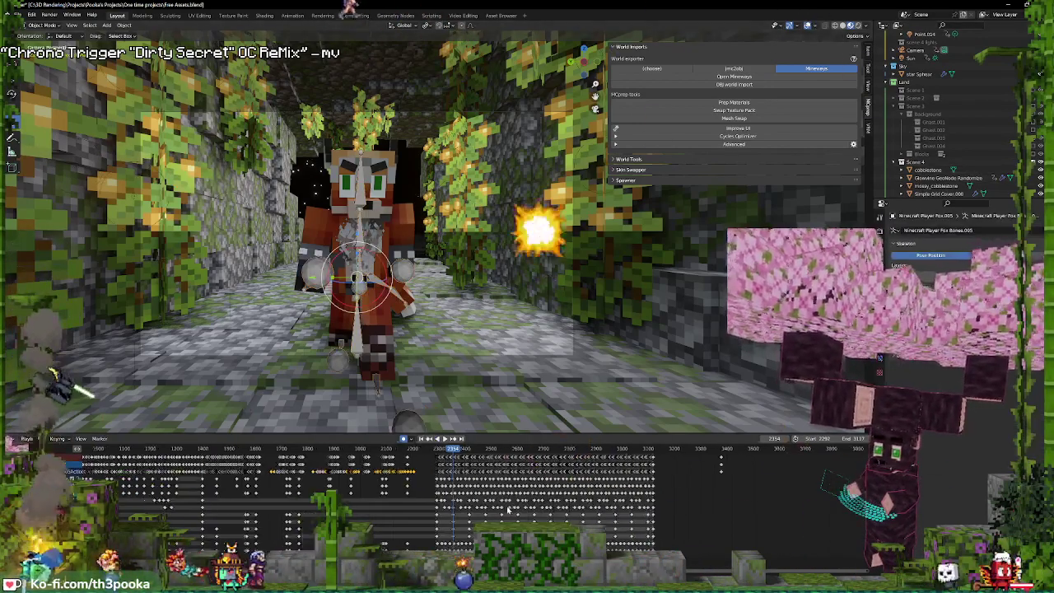
scroll(508, 510, up, 5)
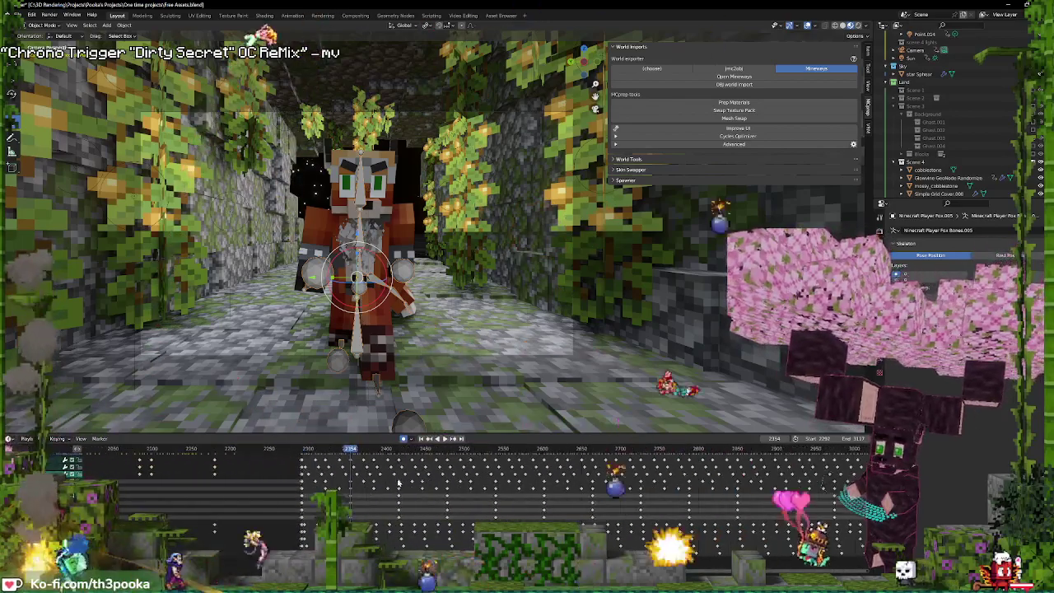
scroll(398, 483, down, 3)
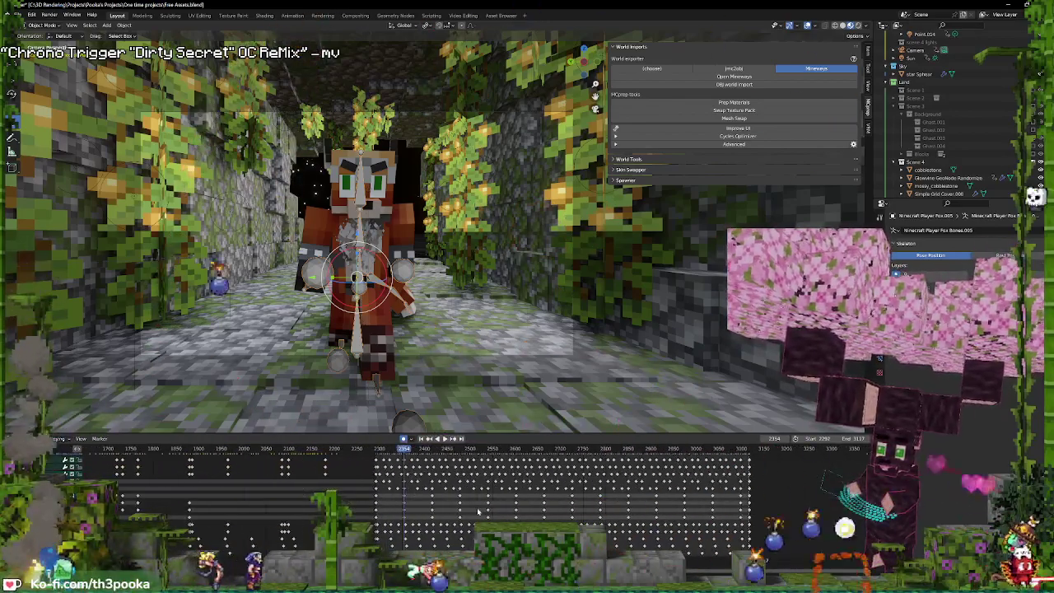
key(space)
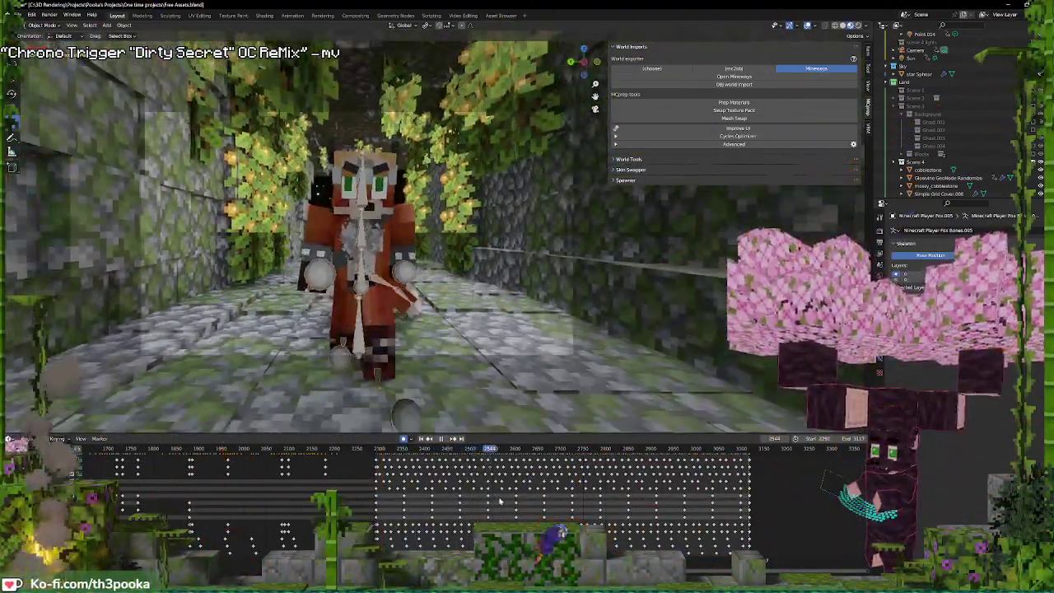
key(space)
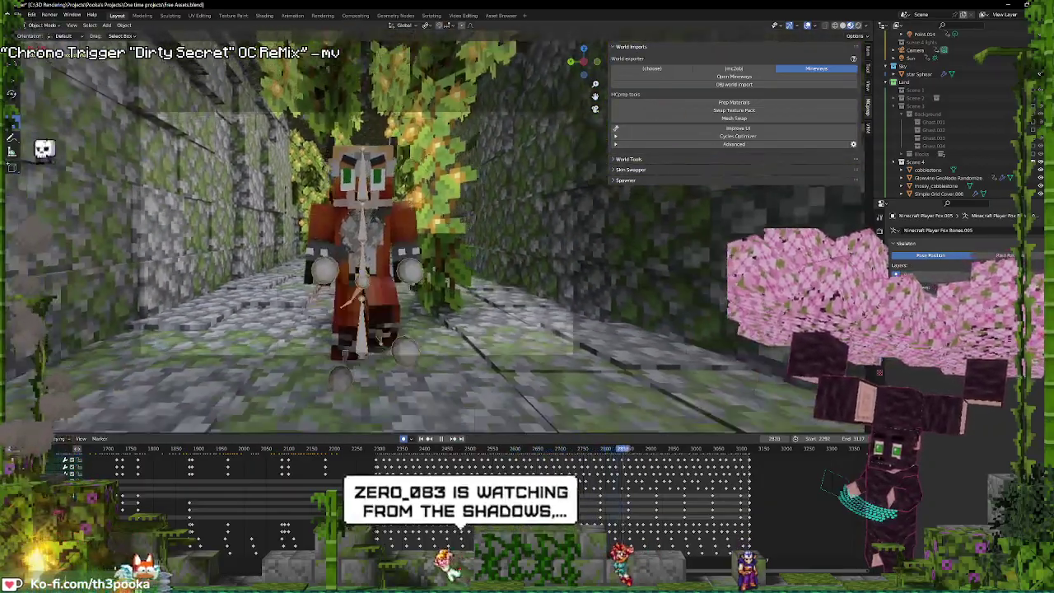
key(space)
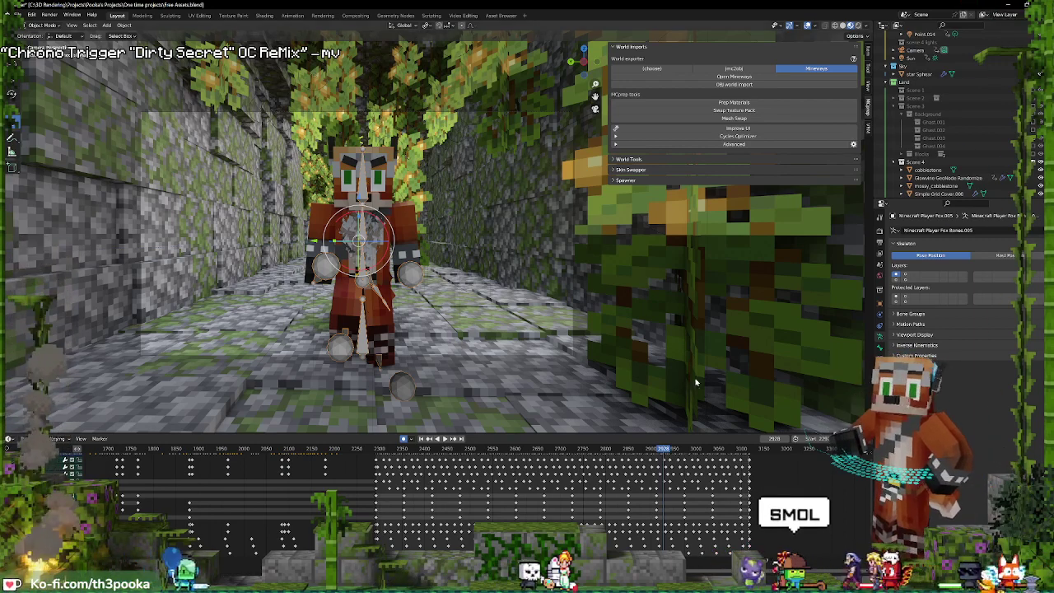
- Play the fox animation from frame 2270, stopping around frame 2726
click(367, 448)
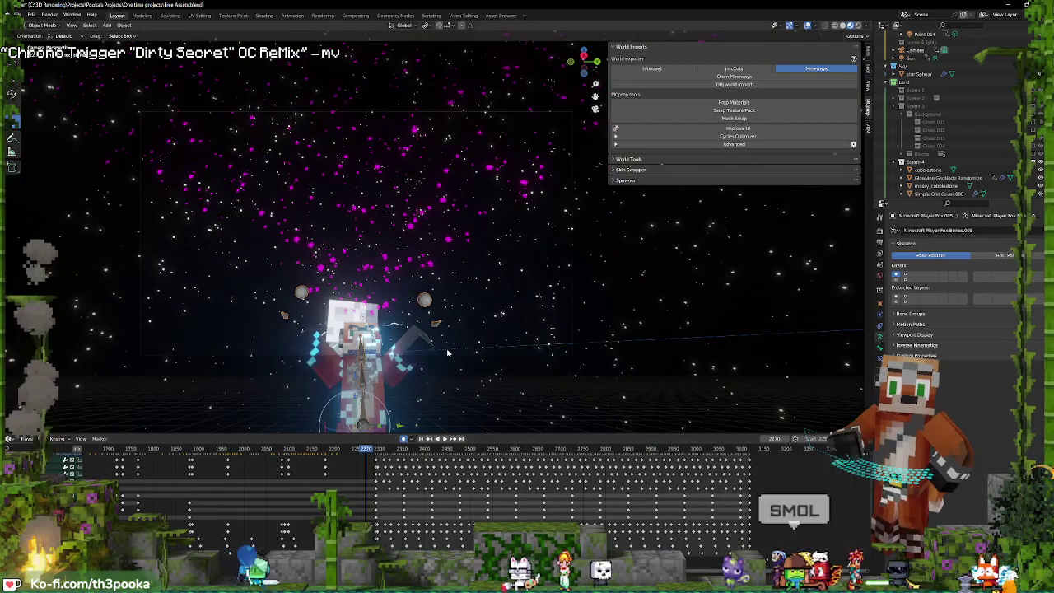
key(space)
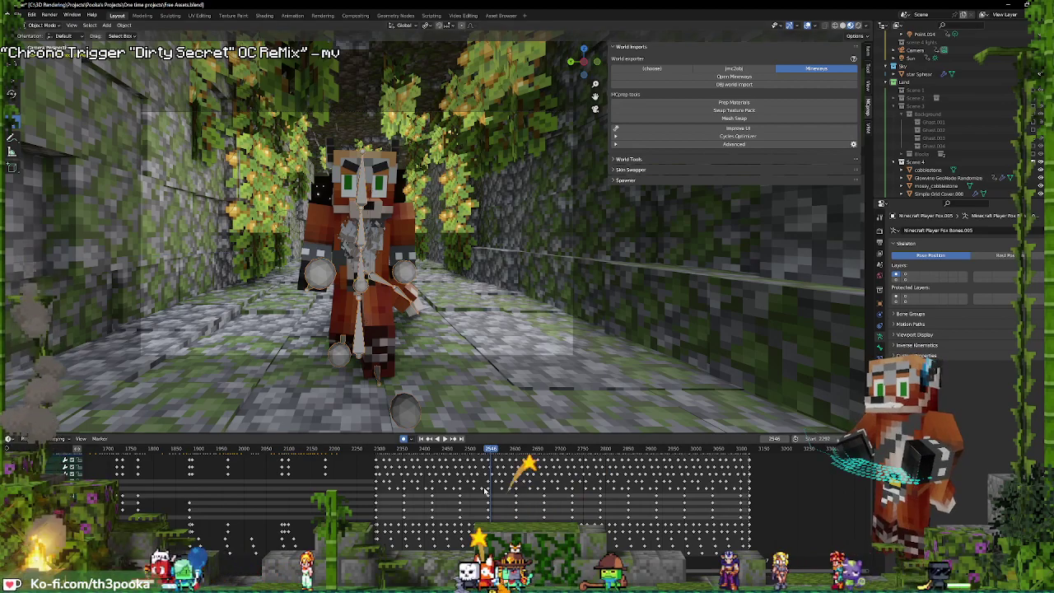
key(space)
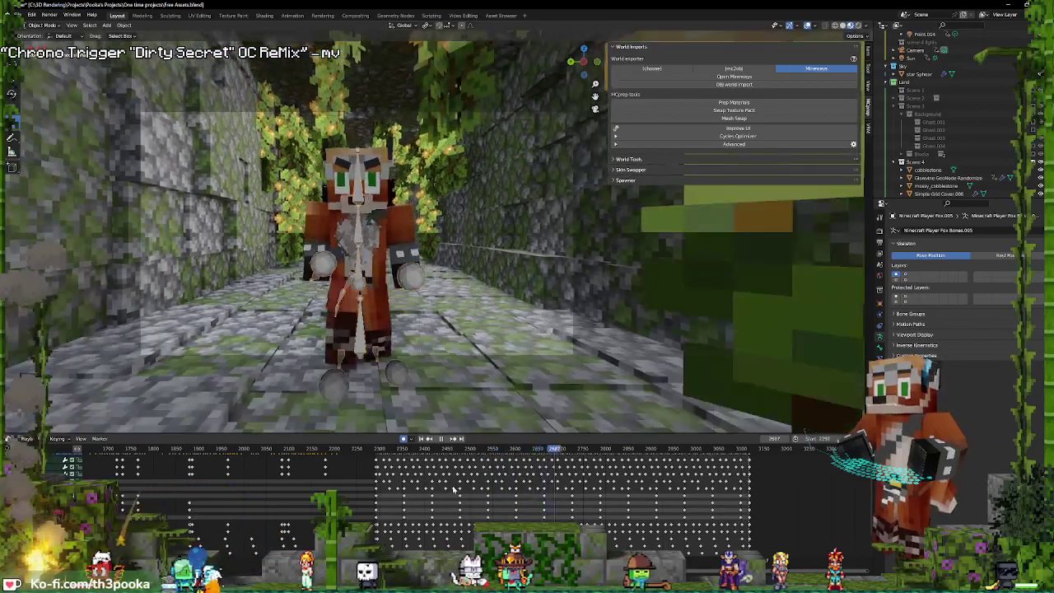
key(space)
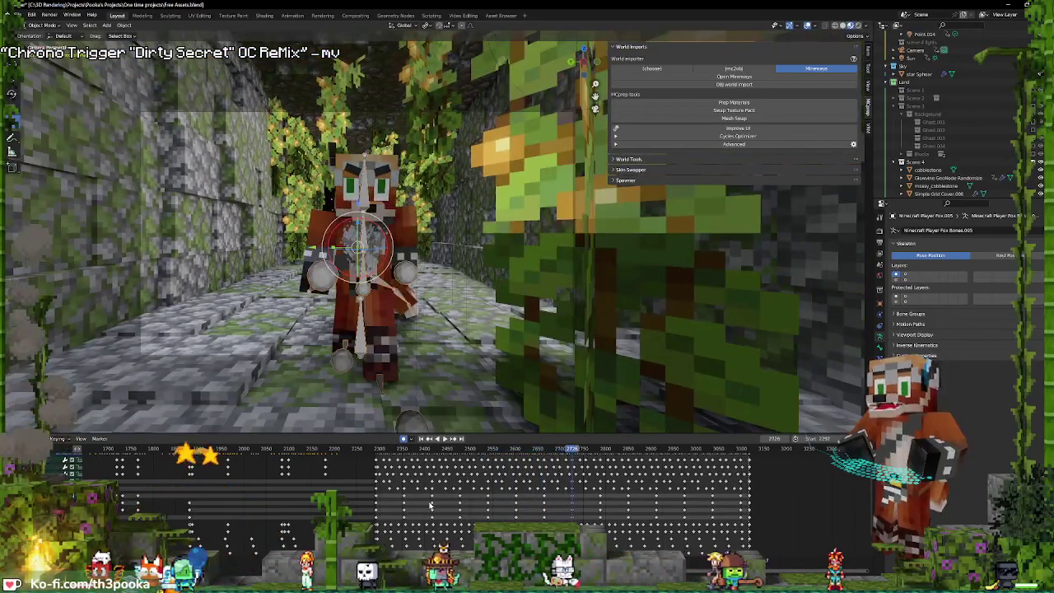
- Replay from frame 2410 through about frame 2476, then put the fox rig into Pose Mode
click(429, 505)
key(space)
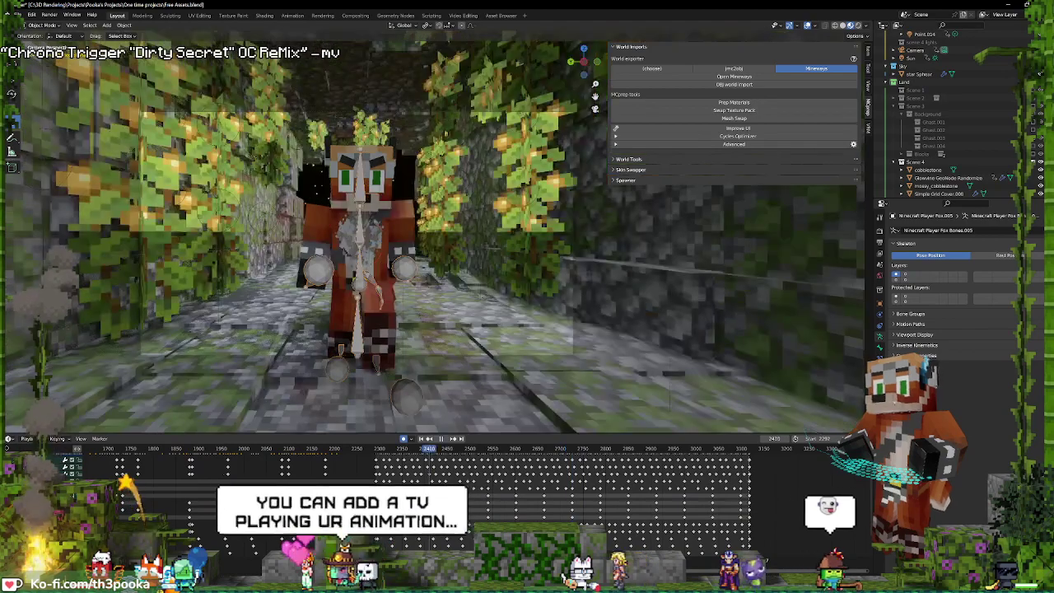
key(space)
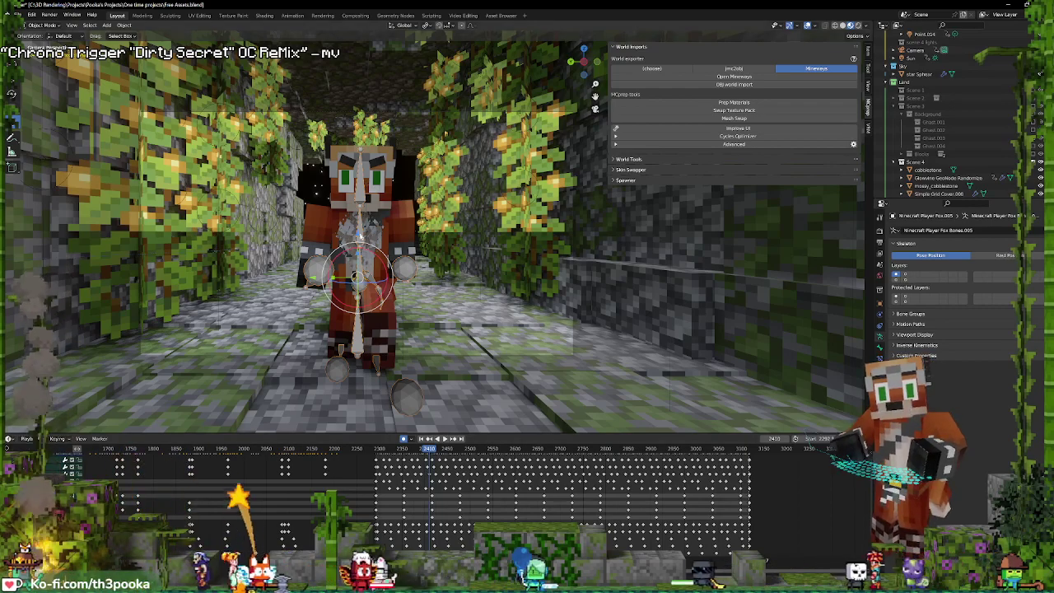
key(space)
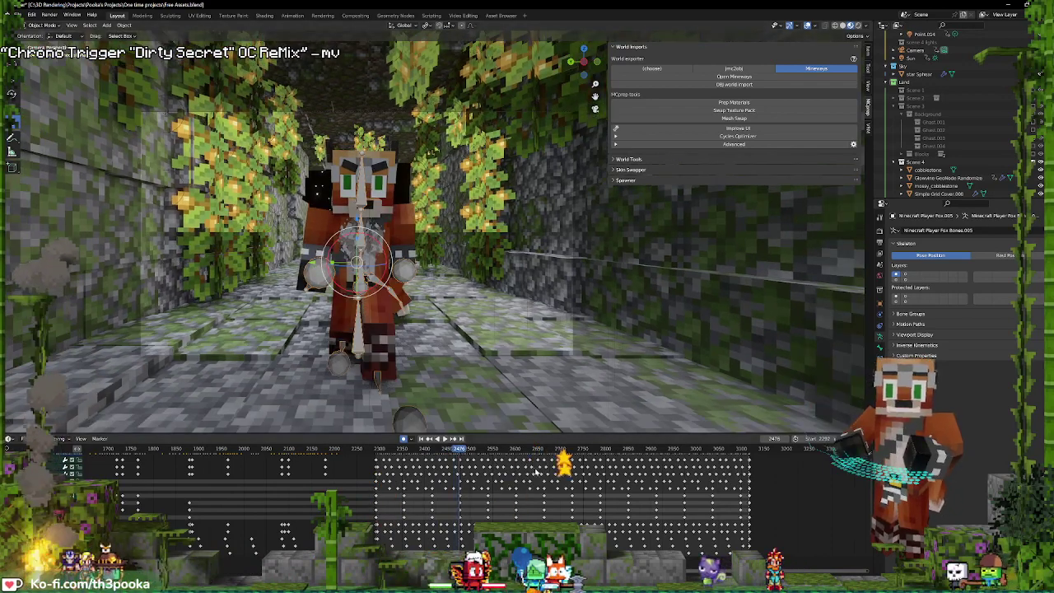
scroll(479, 501, up, 2)
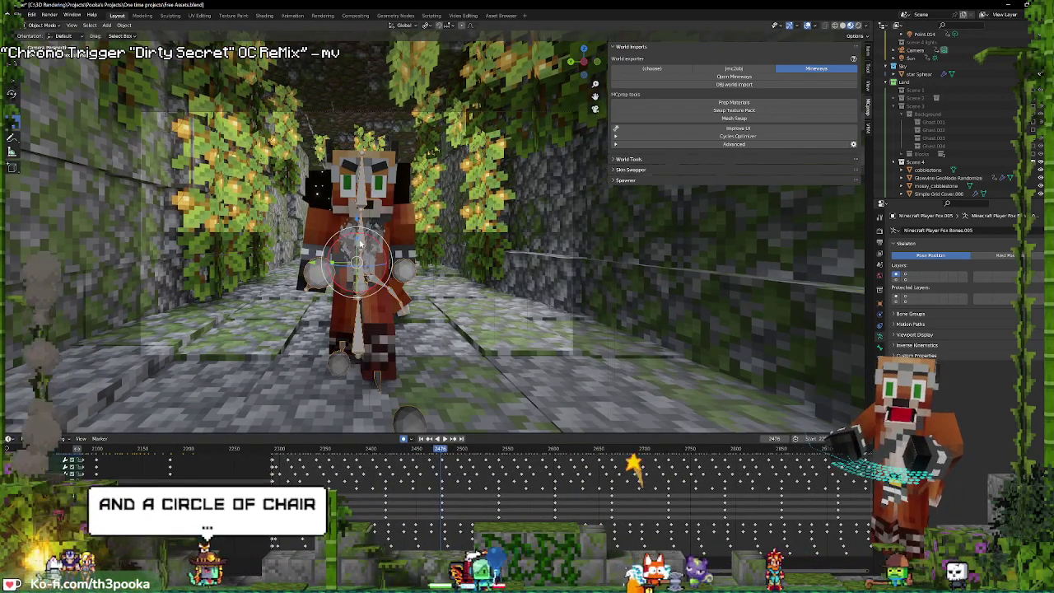
key(Escape)
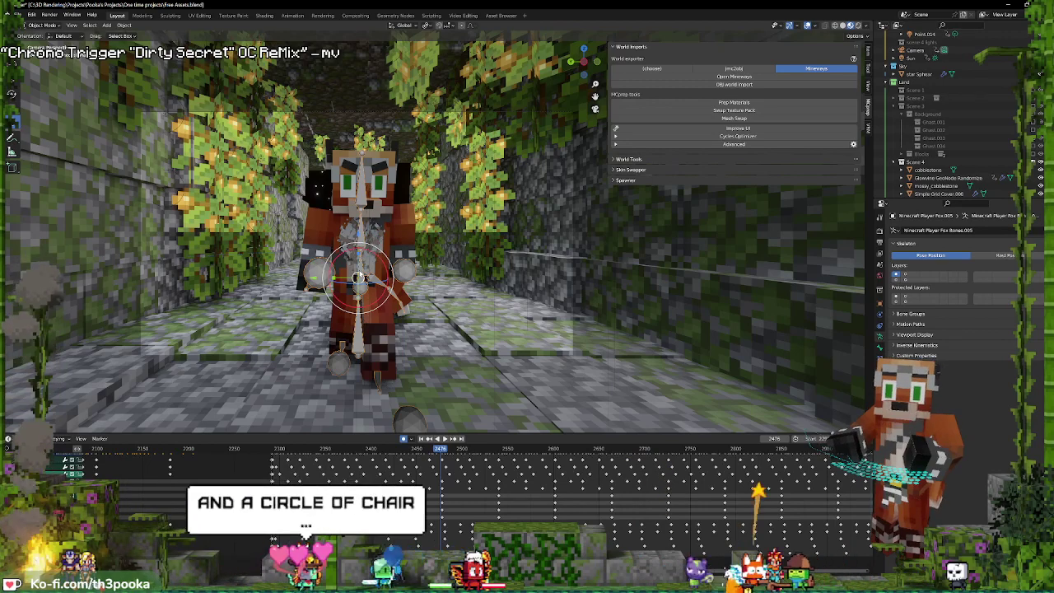
key(ctrl+Tab)
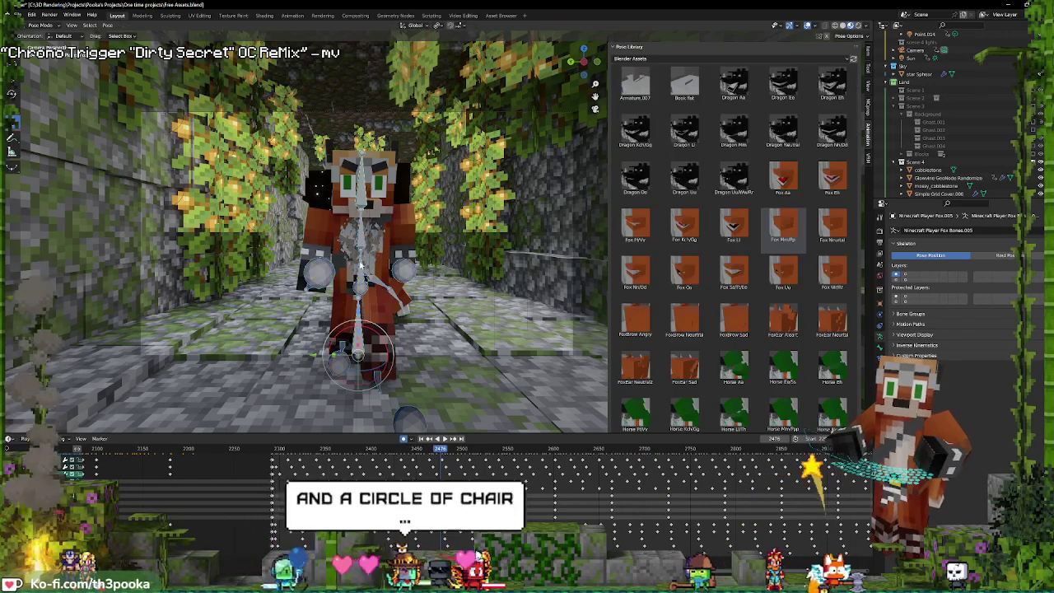
- Select the fox's hip and another bone, then play to check the motion from frame 2476
click(364, 256)
scroll(470, 473, up, 3)
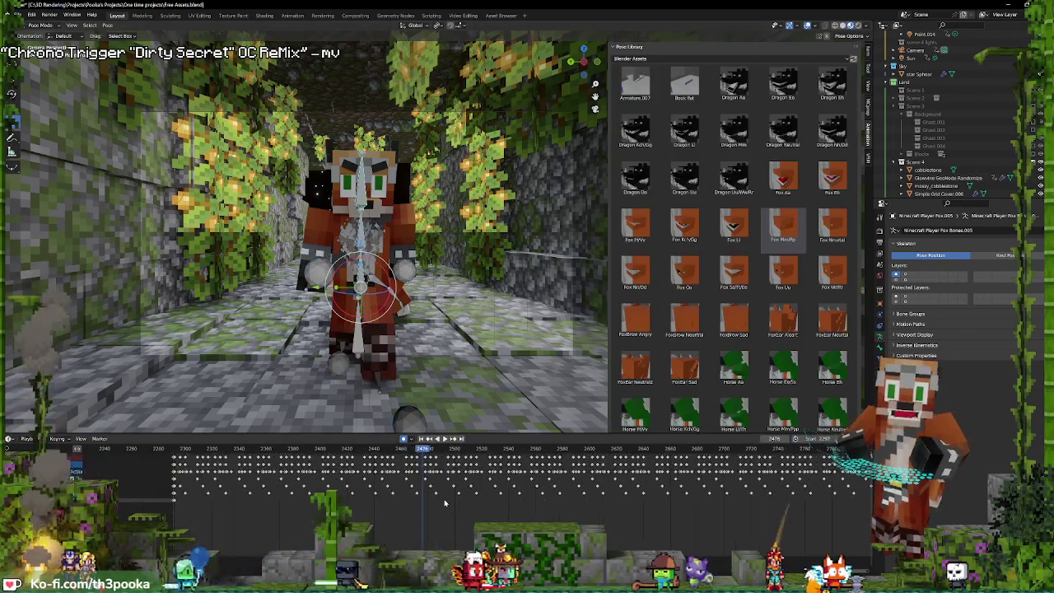
click(363, 271)
key(space)
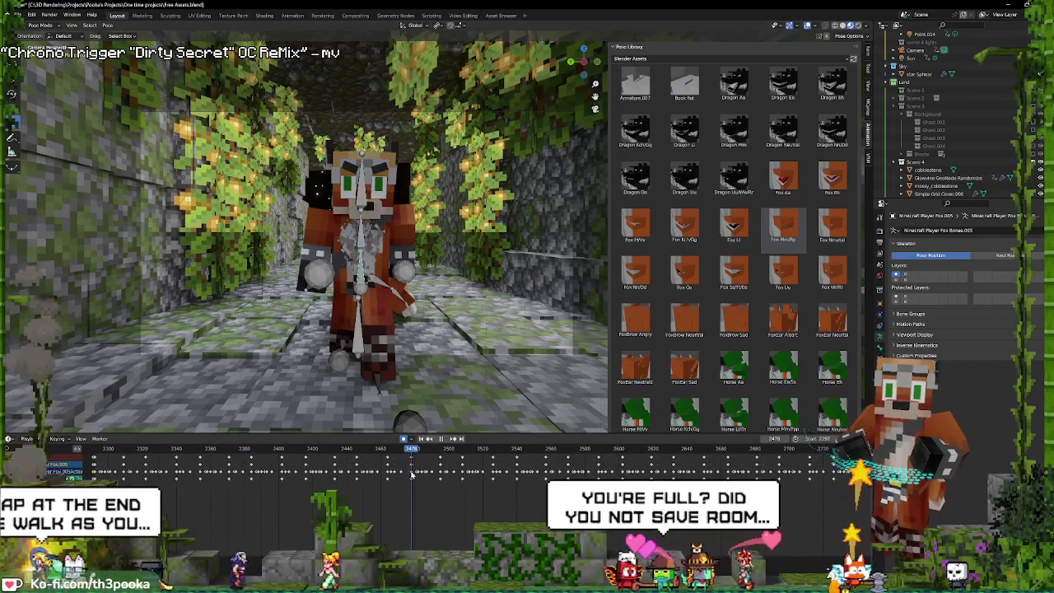
key(Escape)
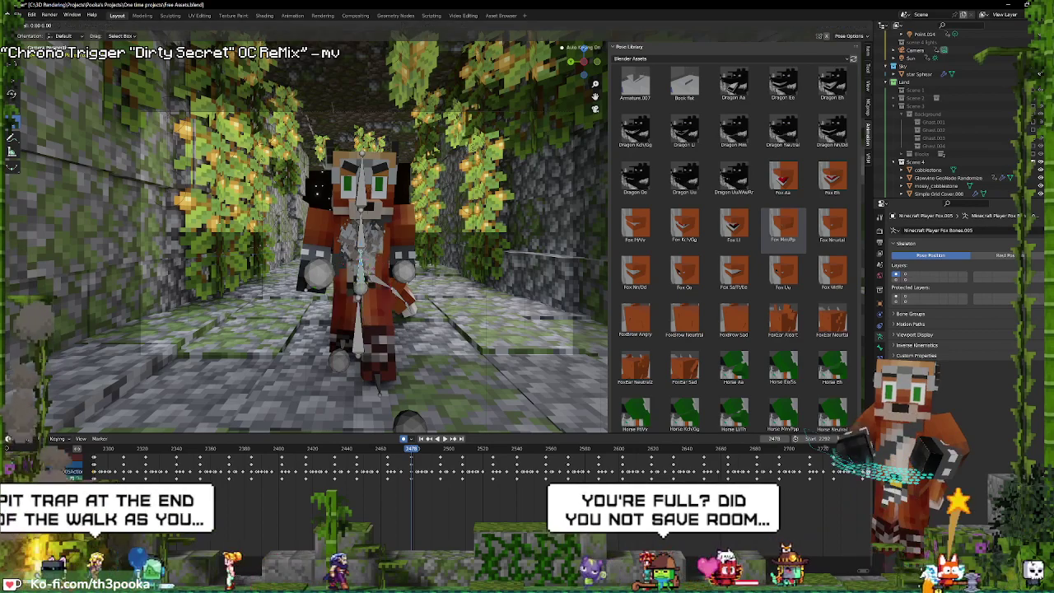
key(space)
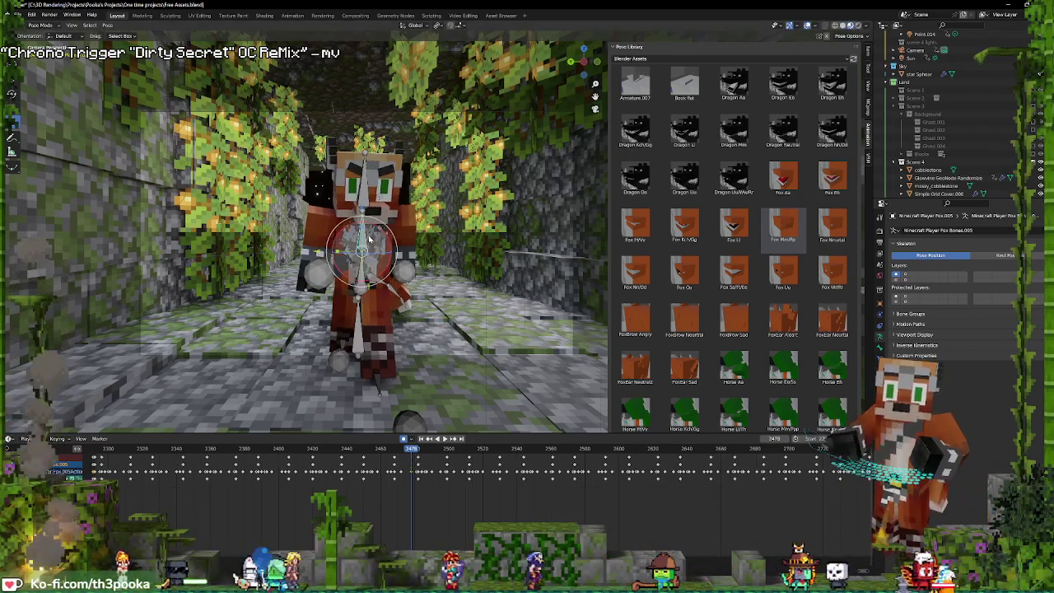
key(Escape)
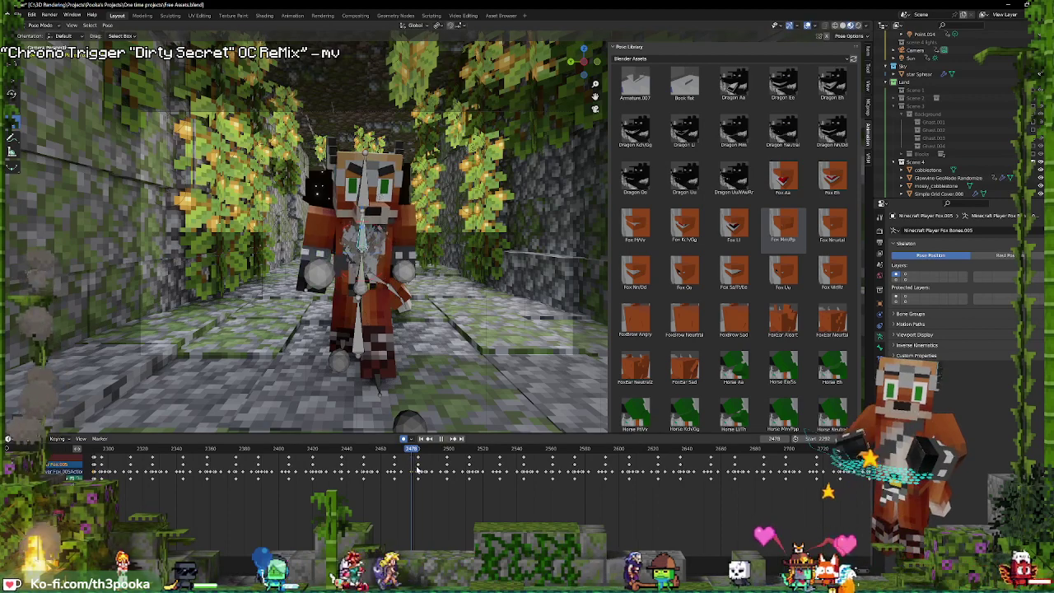
- Play the loop from frame 2482 to check the pose
click(418, 467)
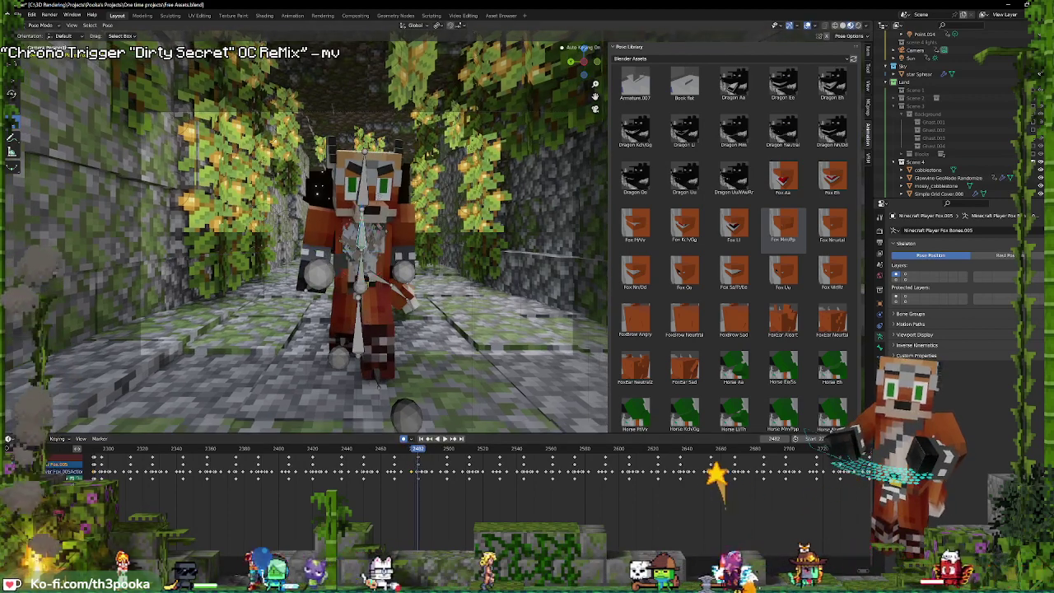
key(space)
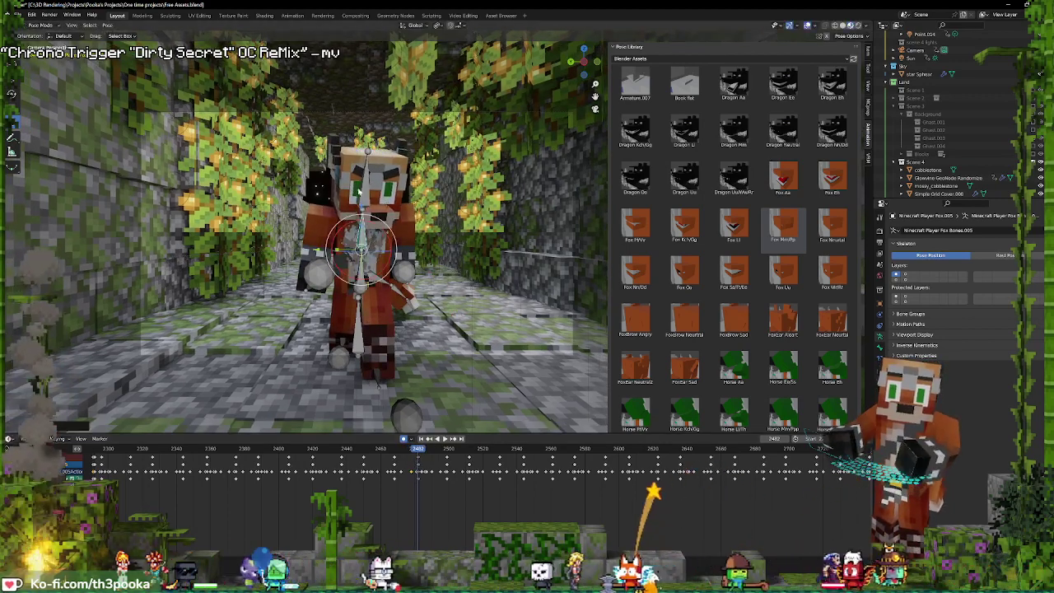
key(space)
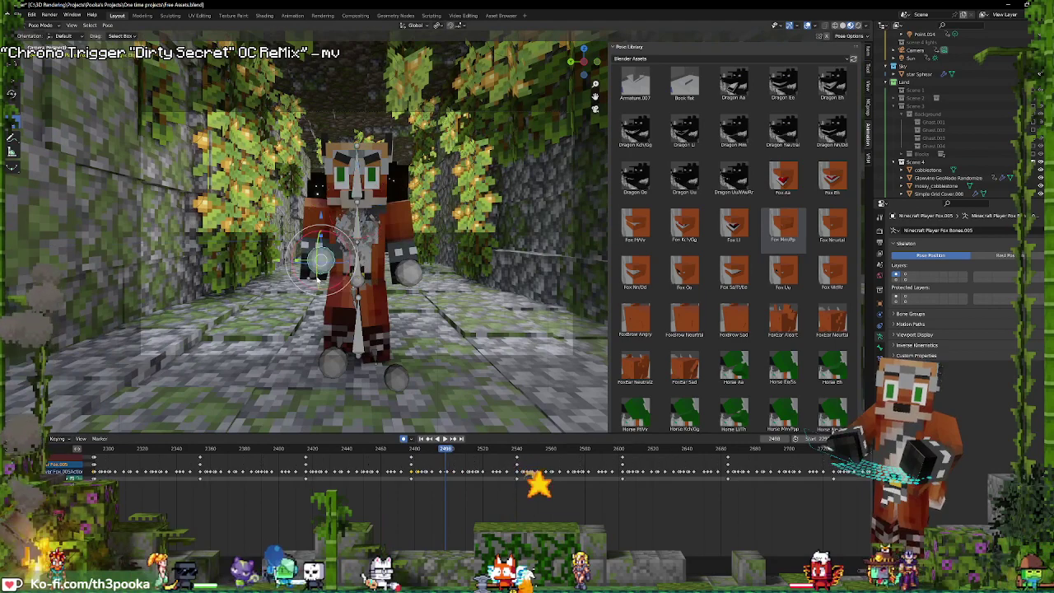
key(space)
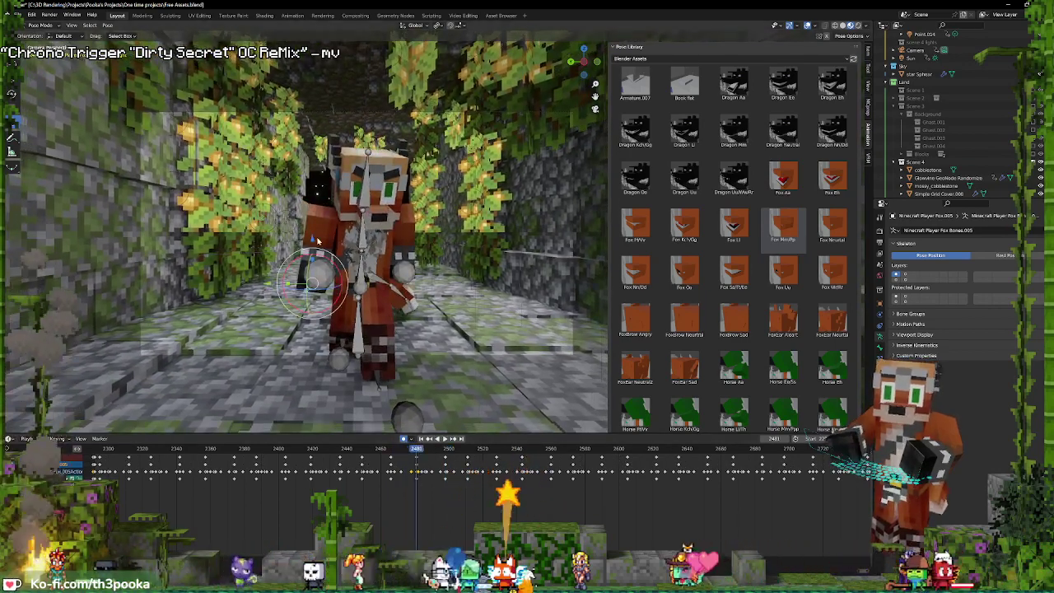
- Move the hand control to raise the arm at frame 2468
mouse_move(313, 258)
mouse_down()
mouse_move(317, 271)
mouse_move(326, 192)
mouse_up()
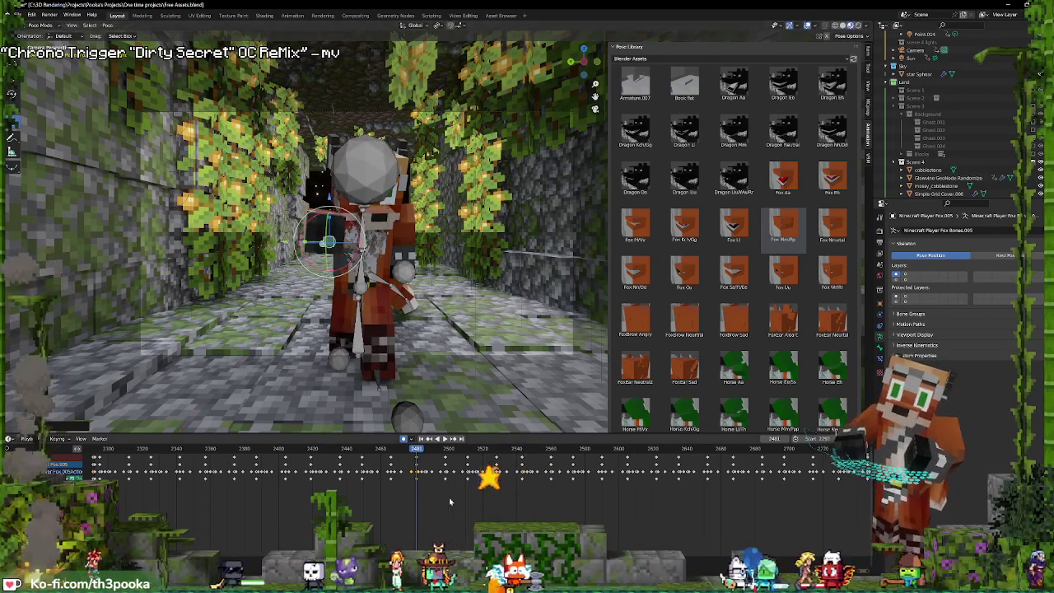
click(389, 449)
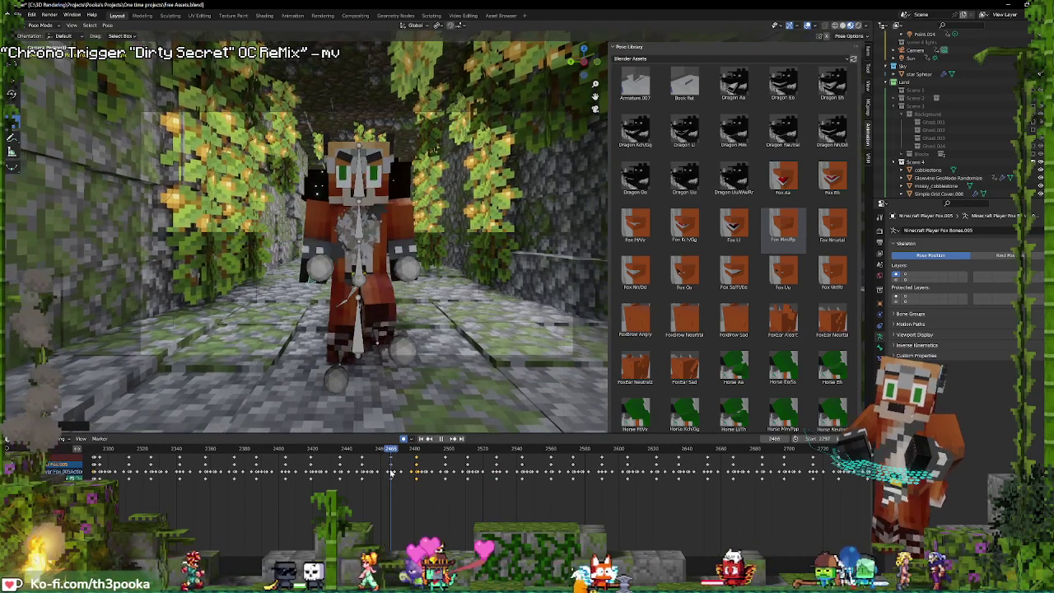
key(g)
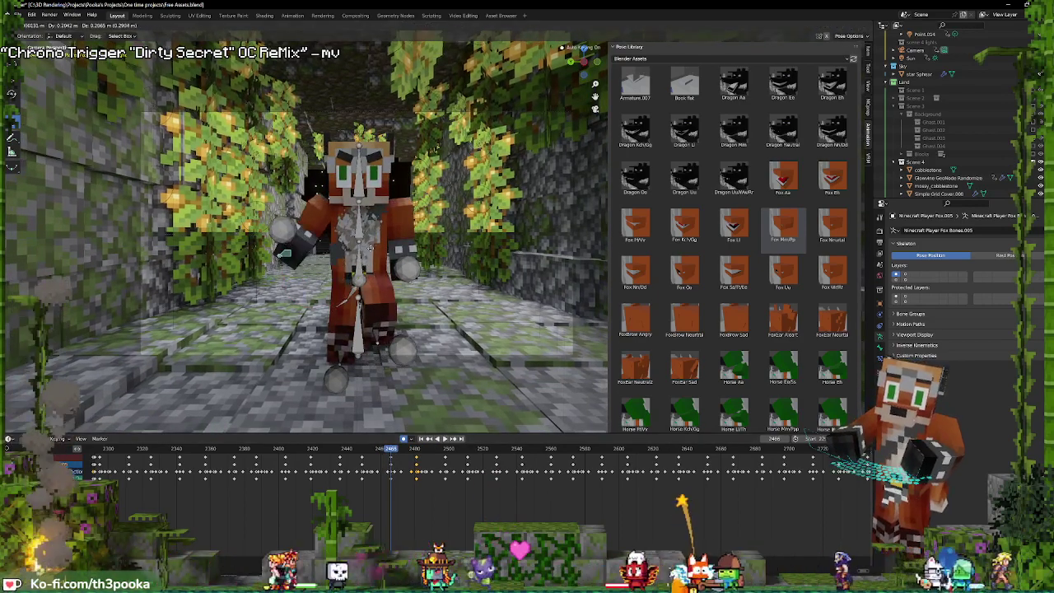
click(363, 238)
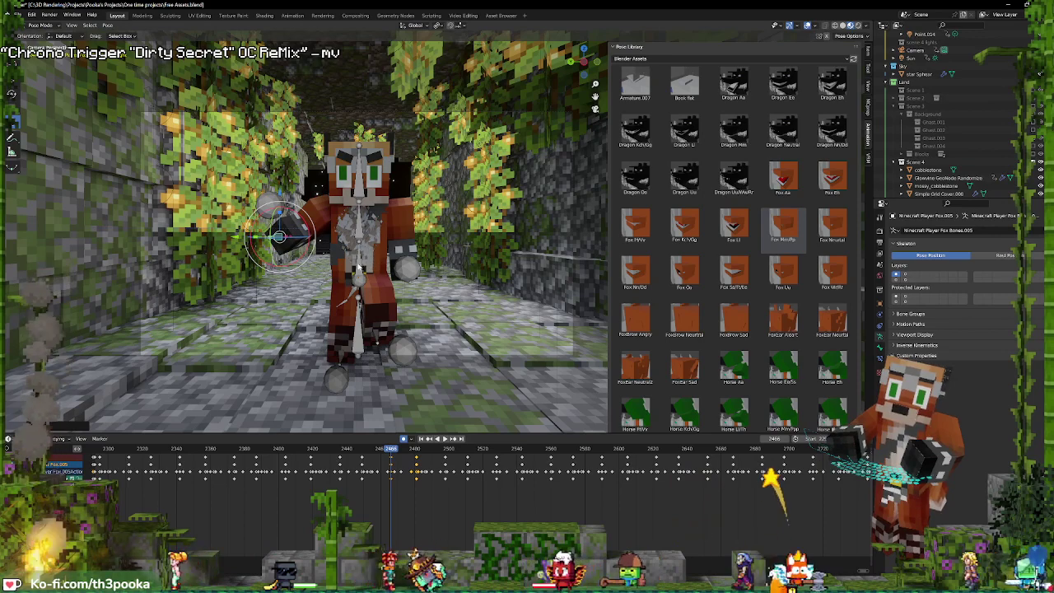
click(388, 449)
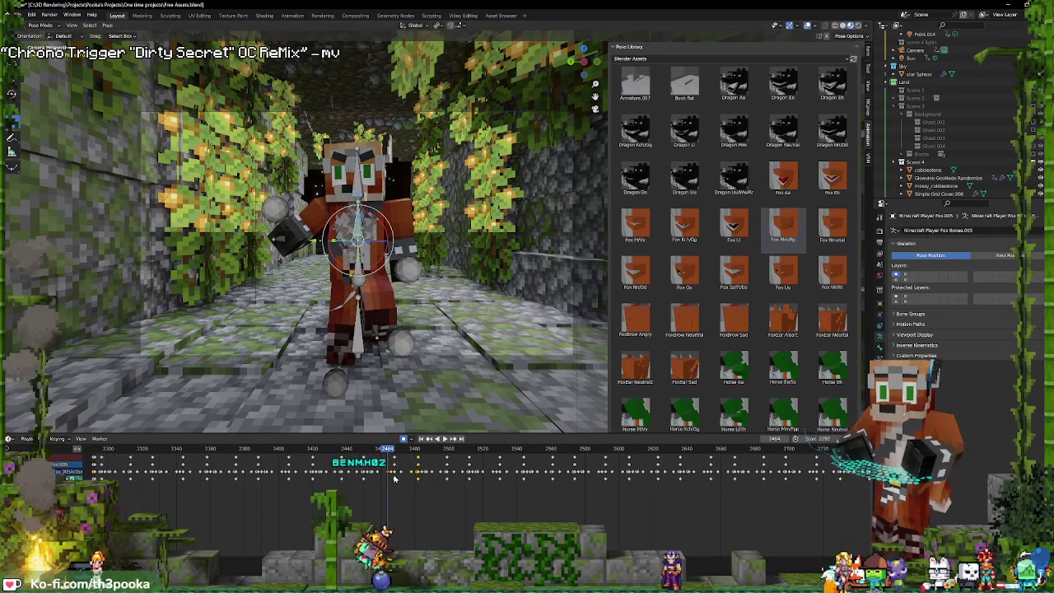
click(394, 449)
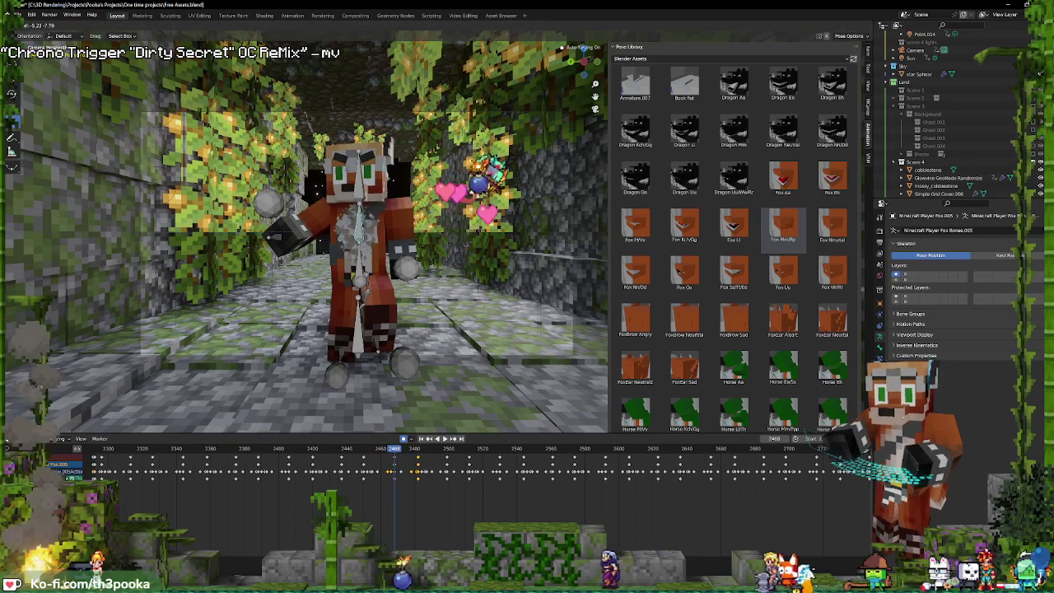
- Rotate the fox's head at frame 2472, then play it back in grey solid shading
click(379, 258)
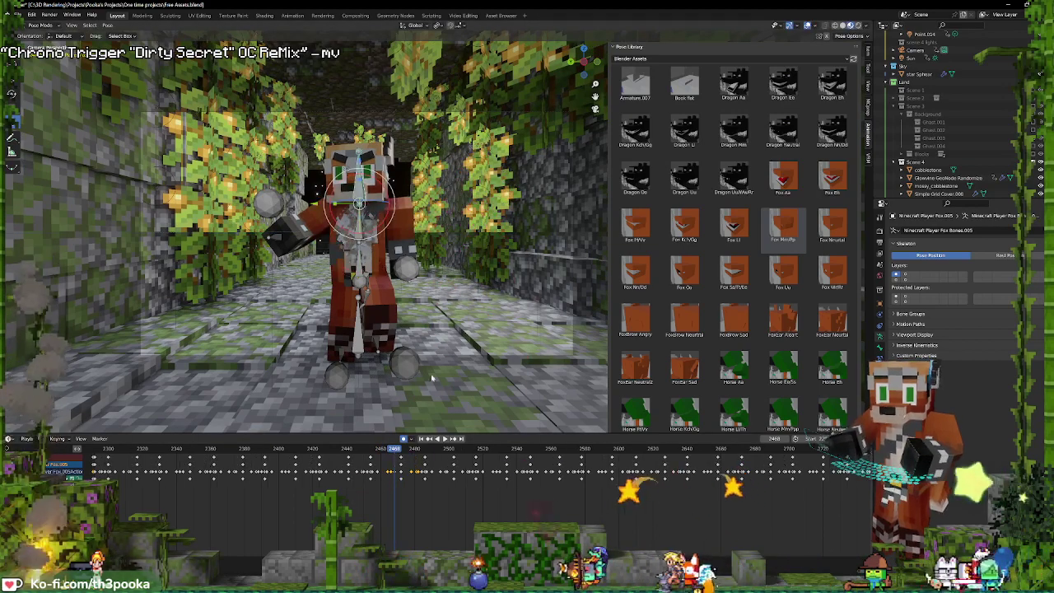
key(Up)
key(r)
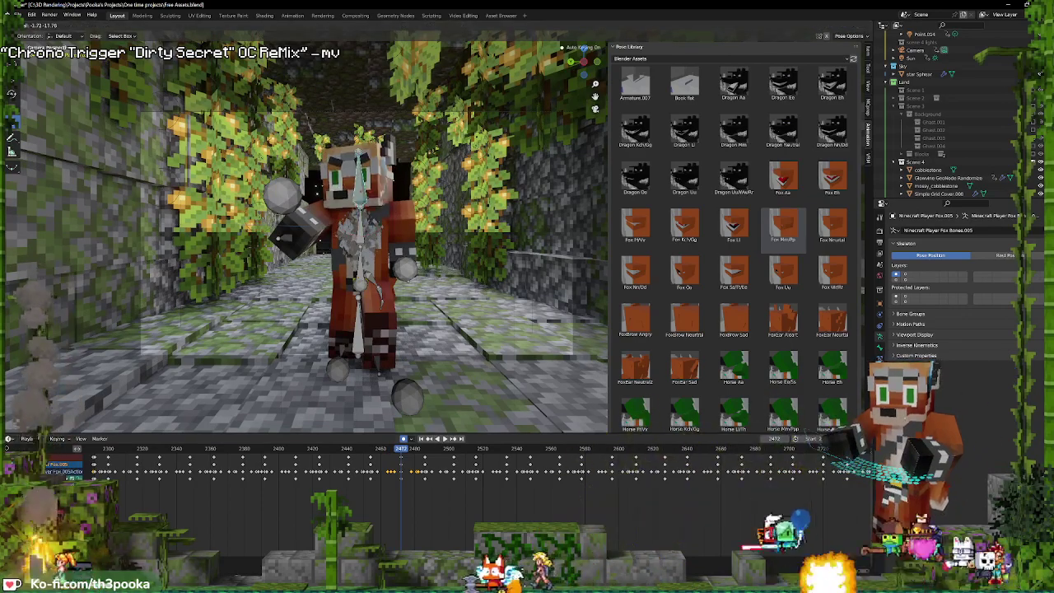
click(375, 478)
key(Down)
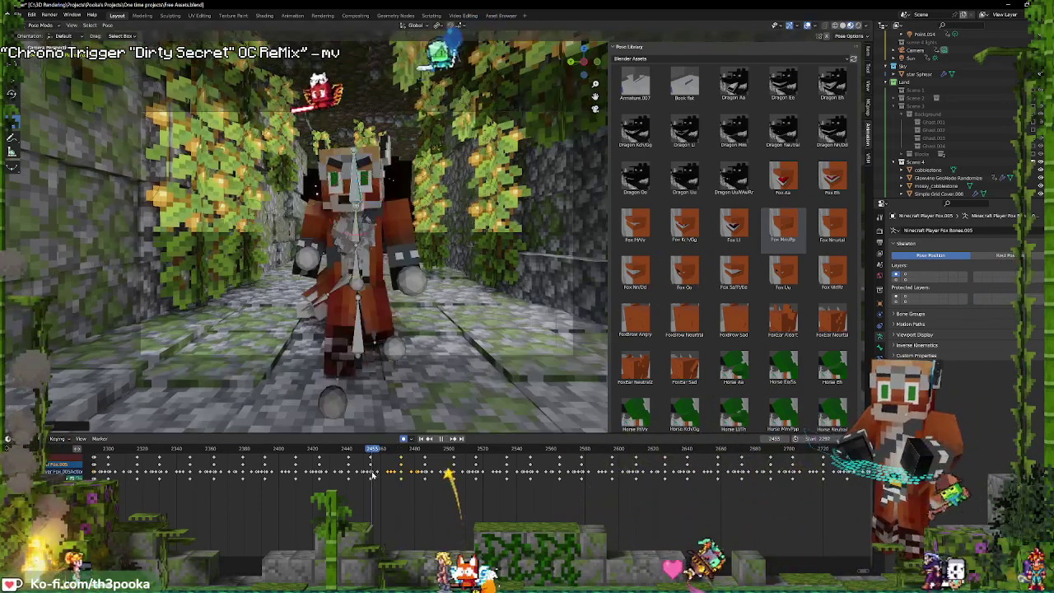
key(space)
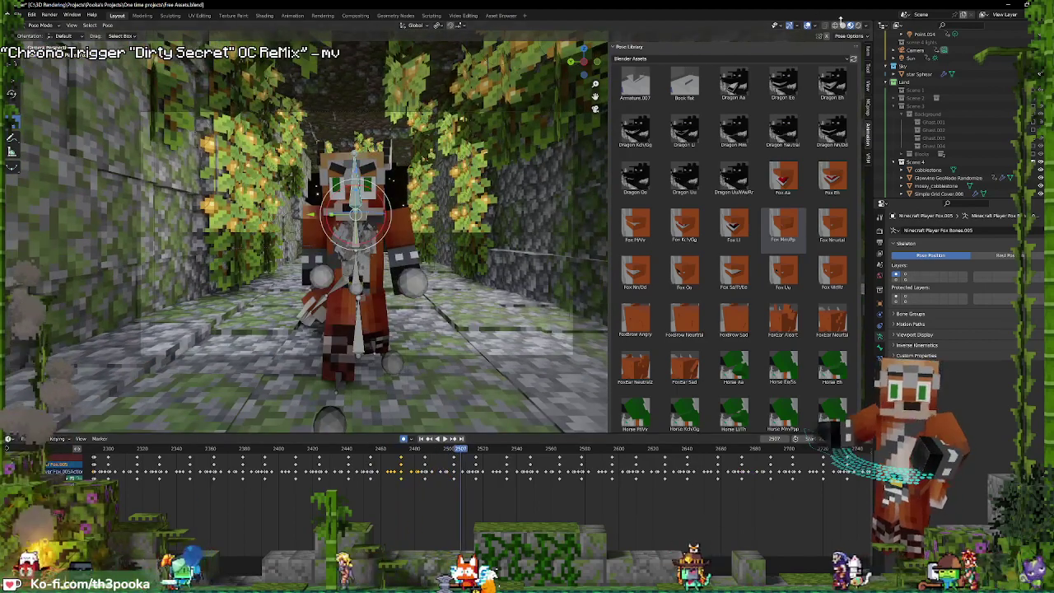
click(842, 24)
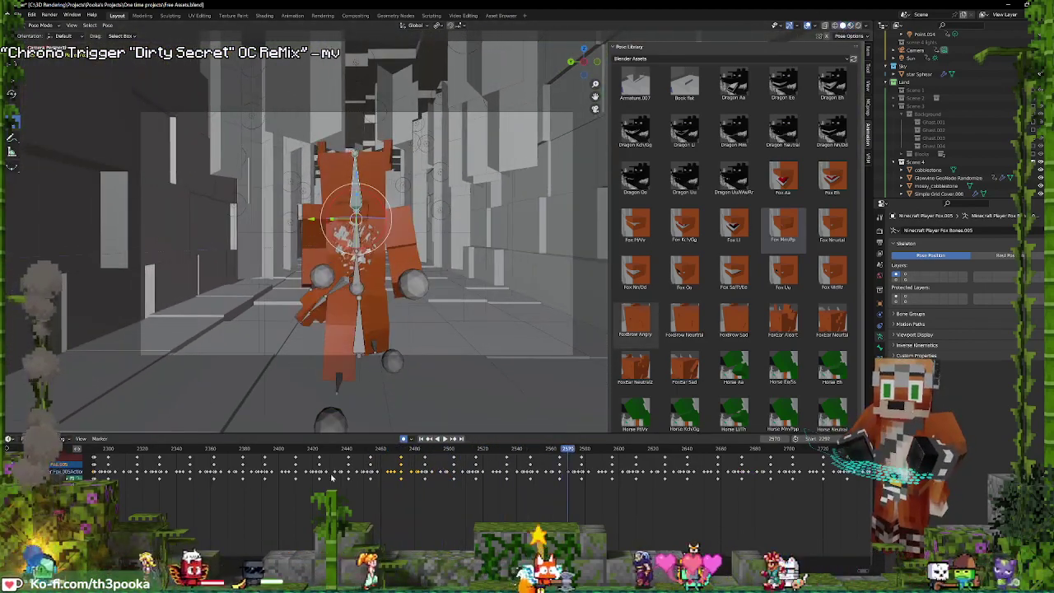
key(Escape)
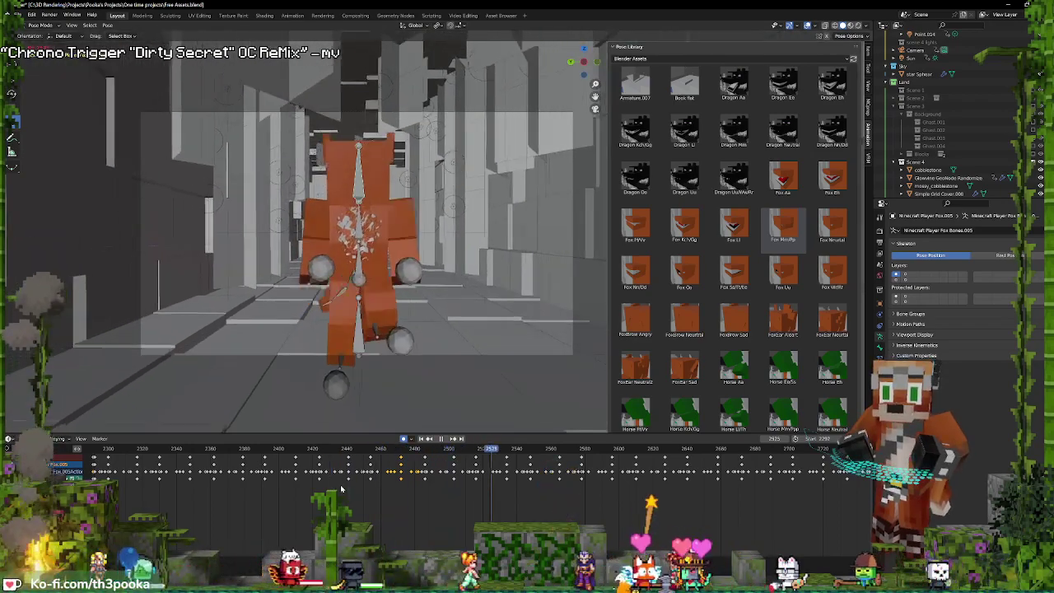
key(space)
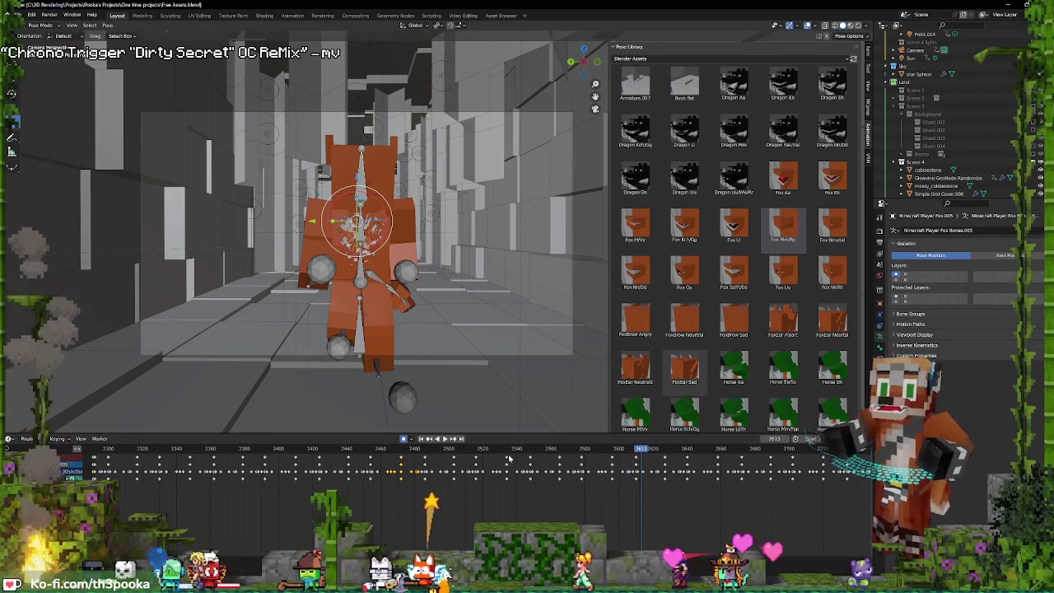
key(space)
scroll(688, 509, down, 4)
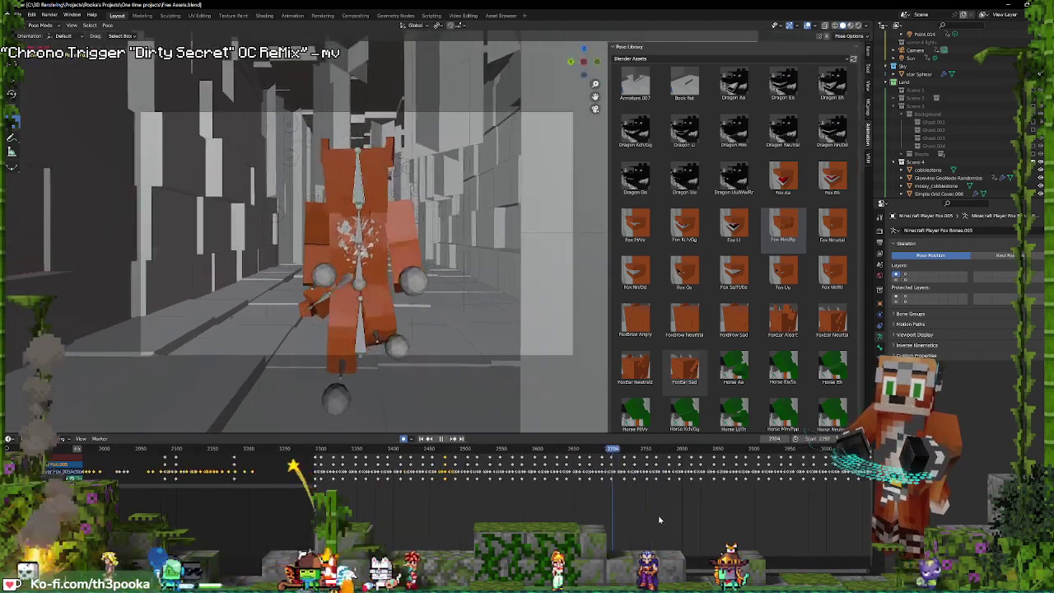
- Replay the corridor animation from about frame 2451 and stop near frame 2605
middle_drag(658, 520, 467, 508)
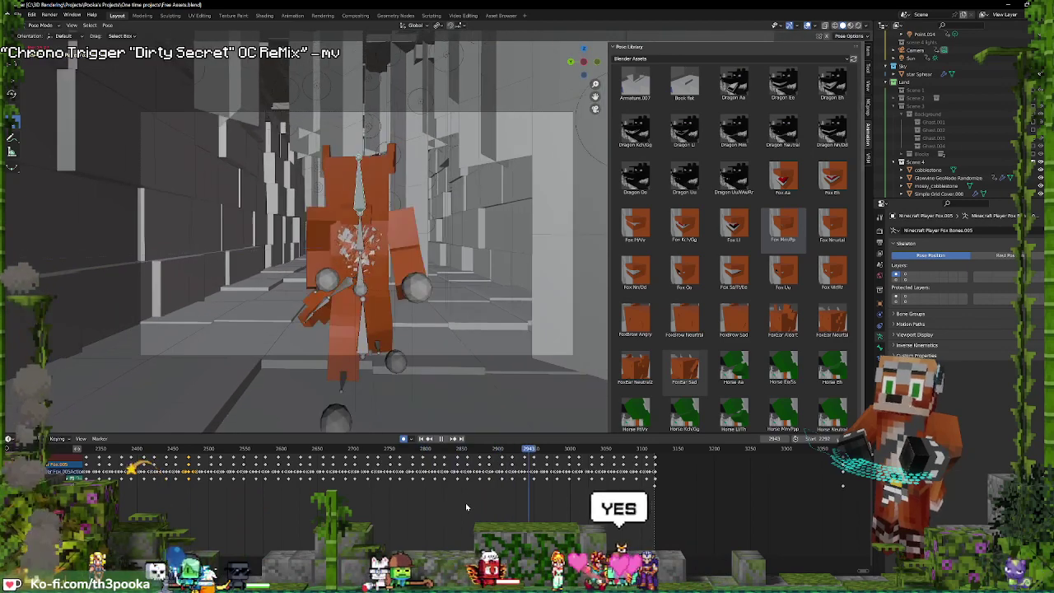
key(space)
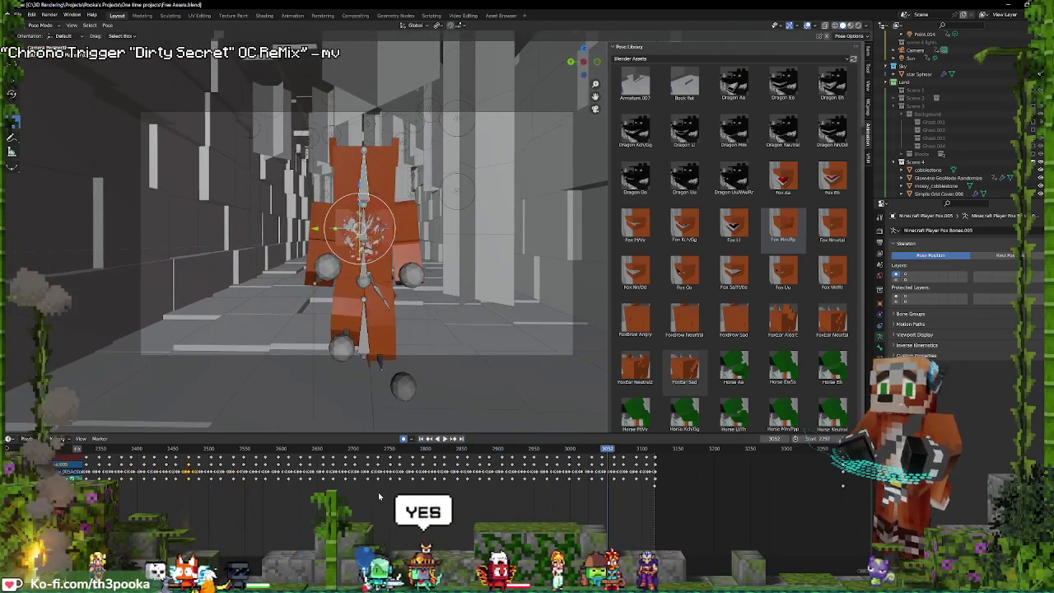
scroll(563, 469, down, 2)
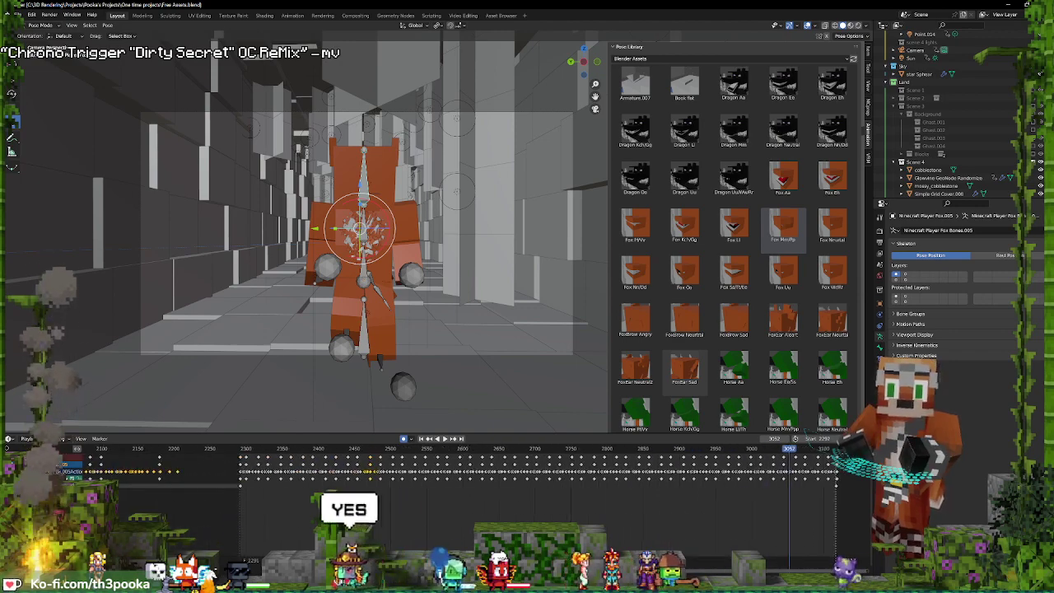
click(352, 488)
key(space)
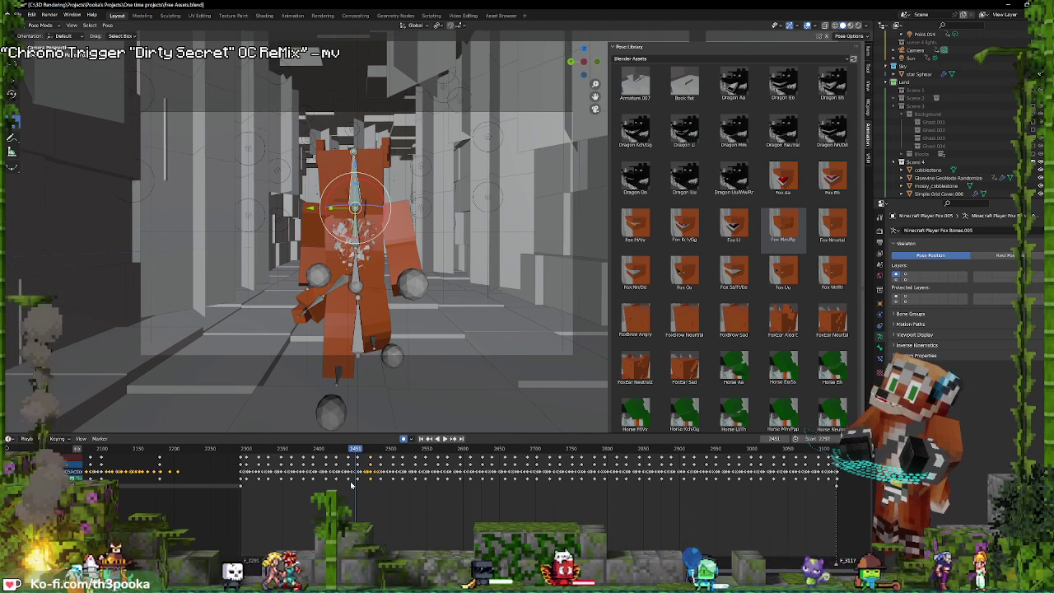
key(space)
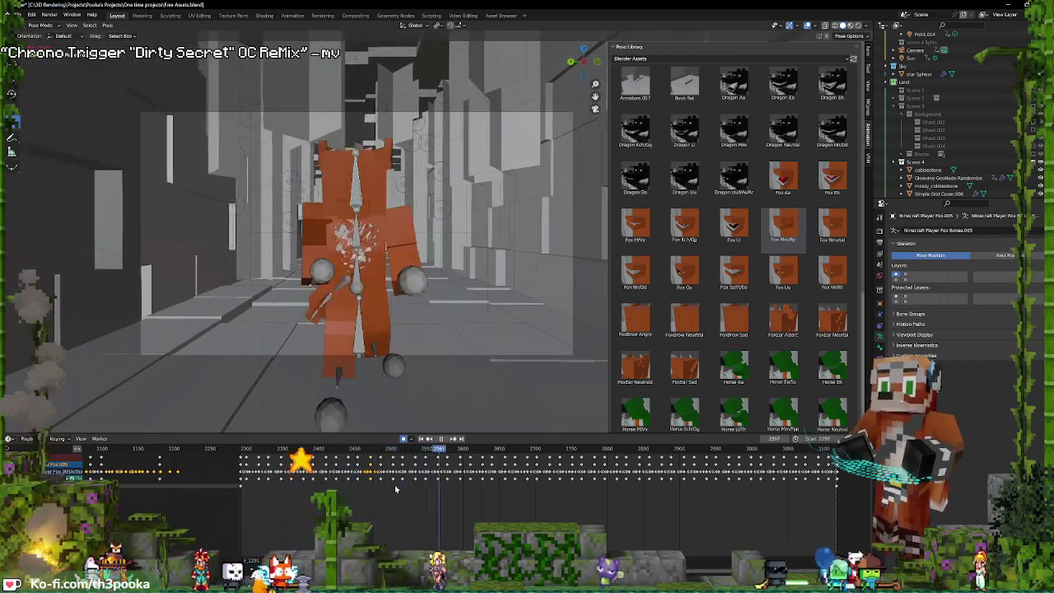
key(space)
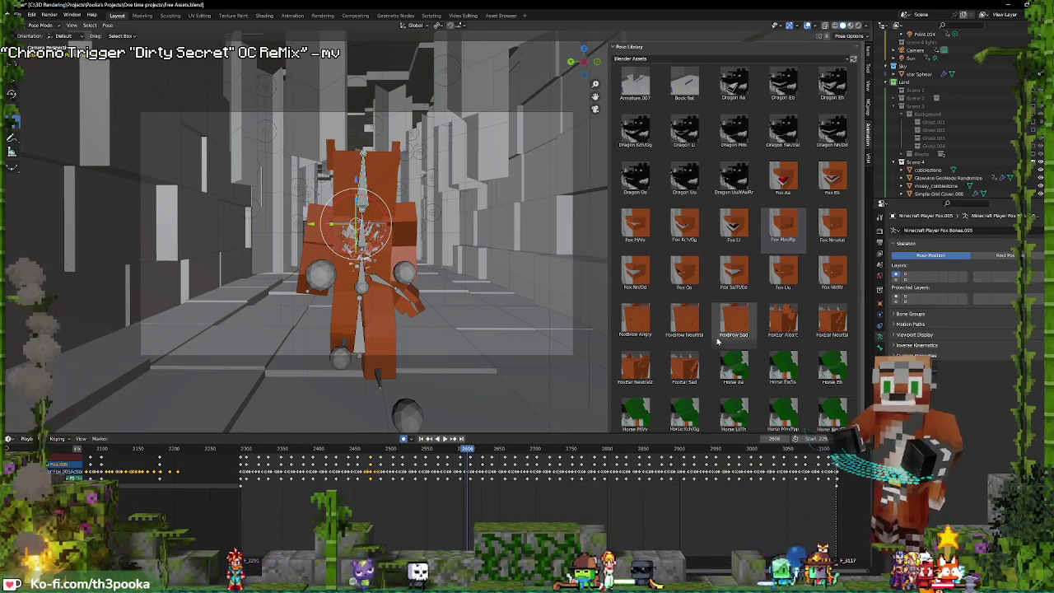
- Switch the fox rig from Pose Mode back to Object Mode
key(ctrl+Tab)
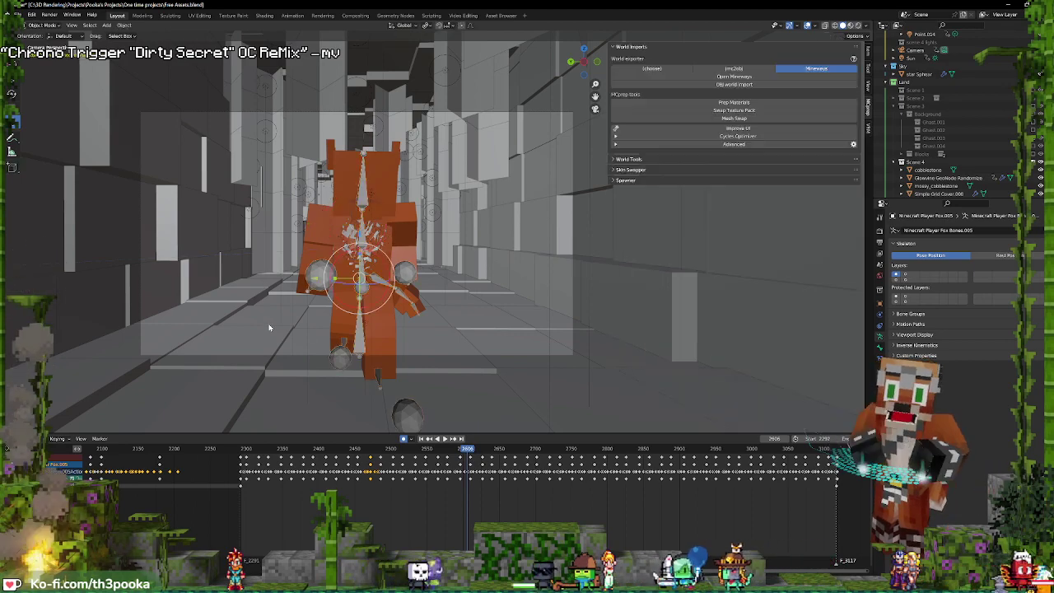
scroll(988, 159, down, 5)
scroll(980, 156, up, 3)
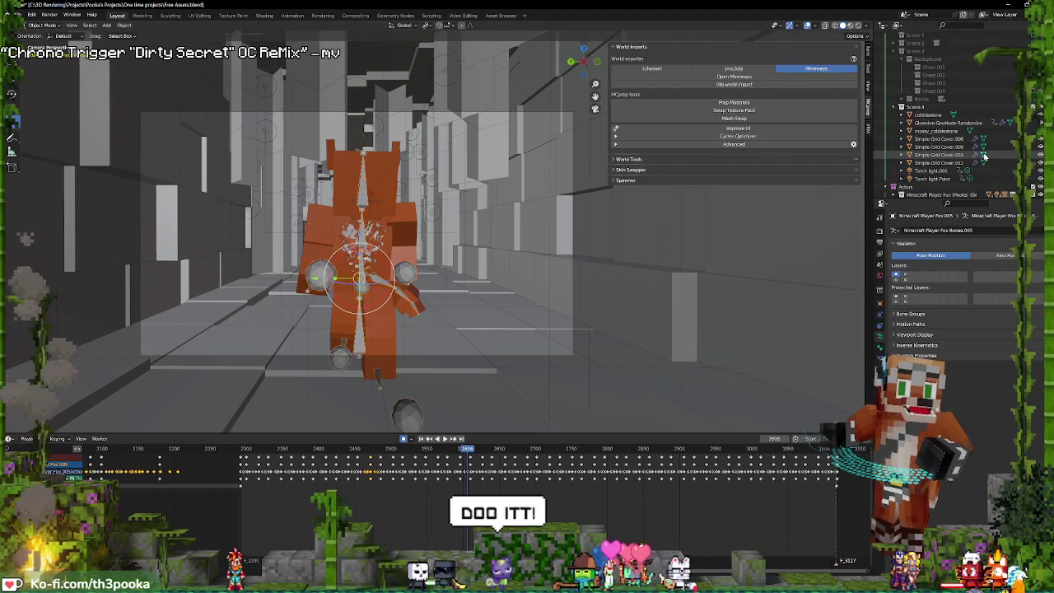
scroll(955, 149, up, 2)
- Duplicate the Scene 4 collection as Scene 4 Desk, then return the playhead to frame 2293
click(921, 140)
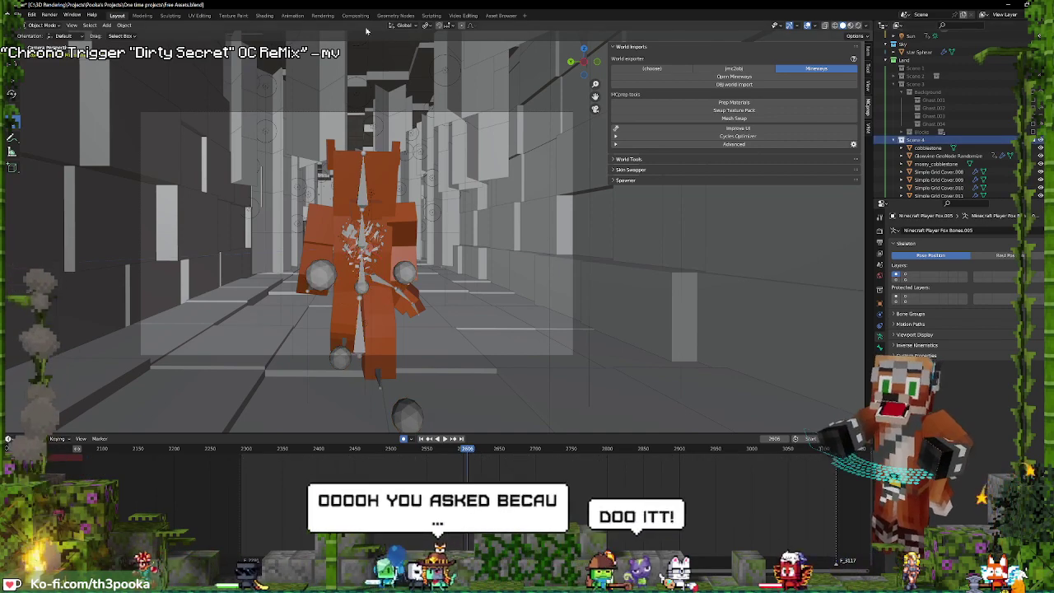
right_click(920, 142)
click(920, 141)
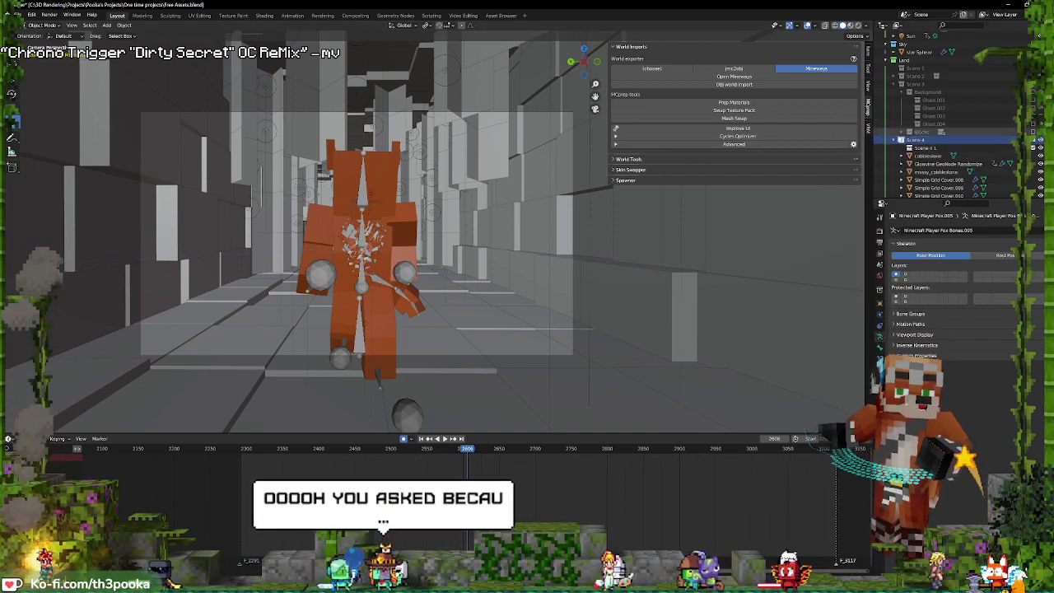
scroll(947, 149, down, 2)
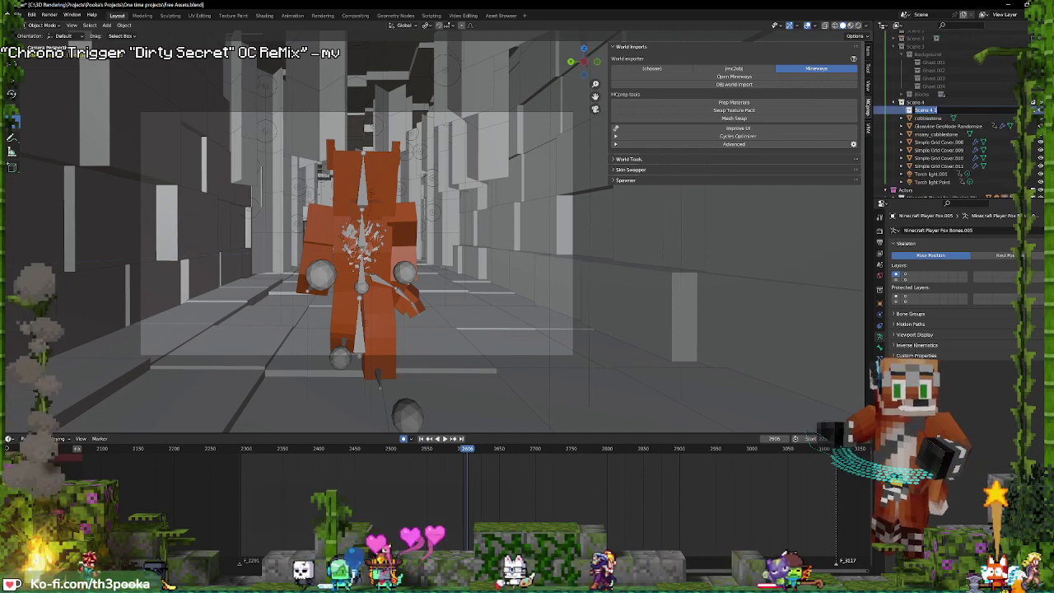
key(BackSpace)
key(BackSpace)
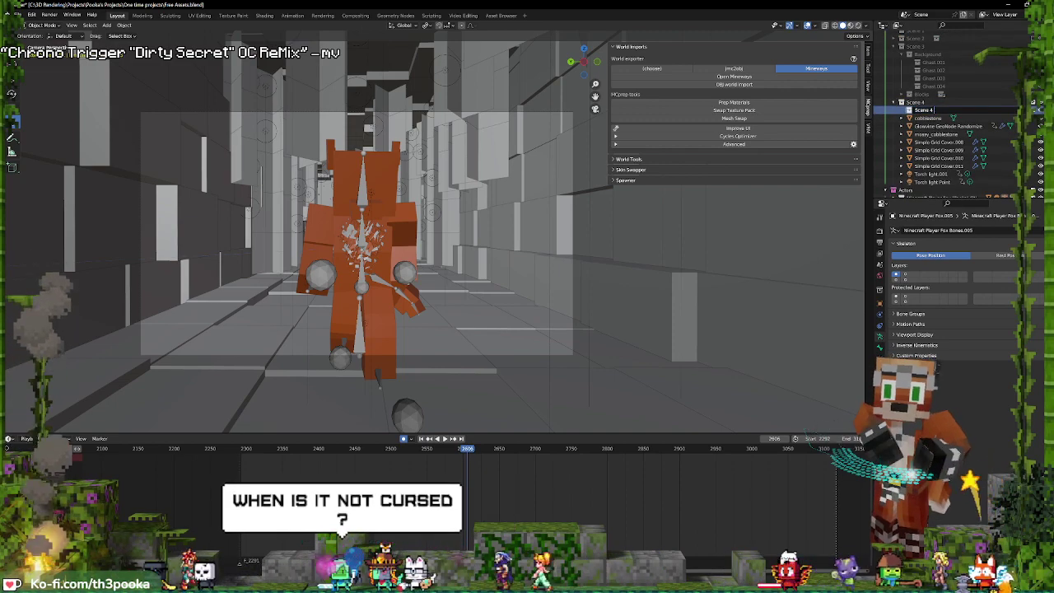
text( Dec)
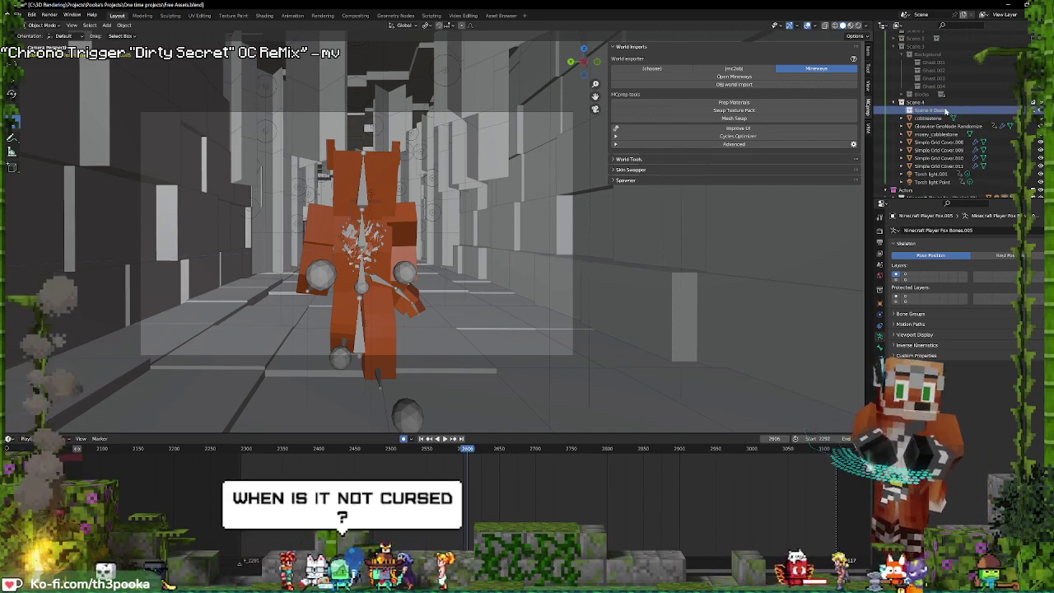
text(or)
key(Return)
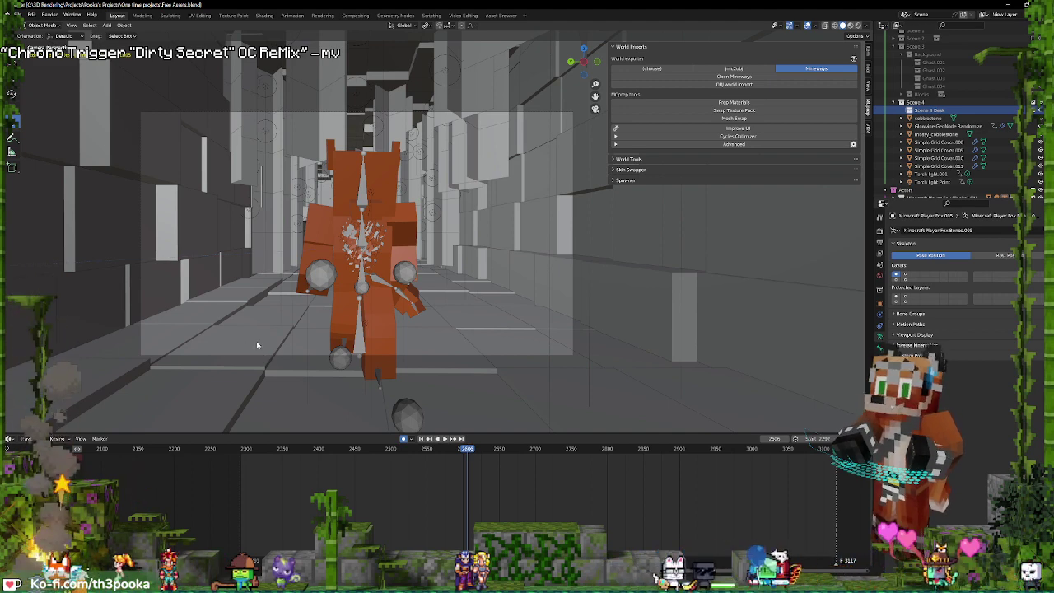
click(240, 469)
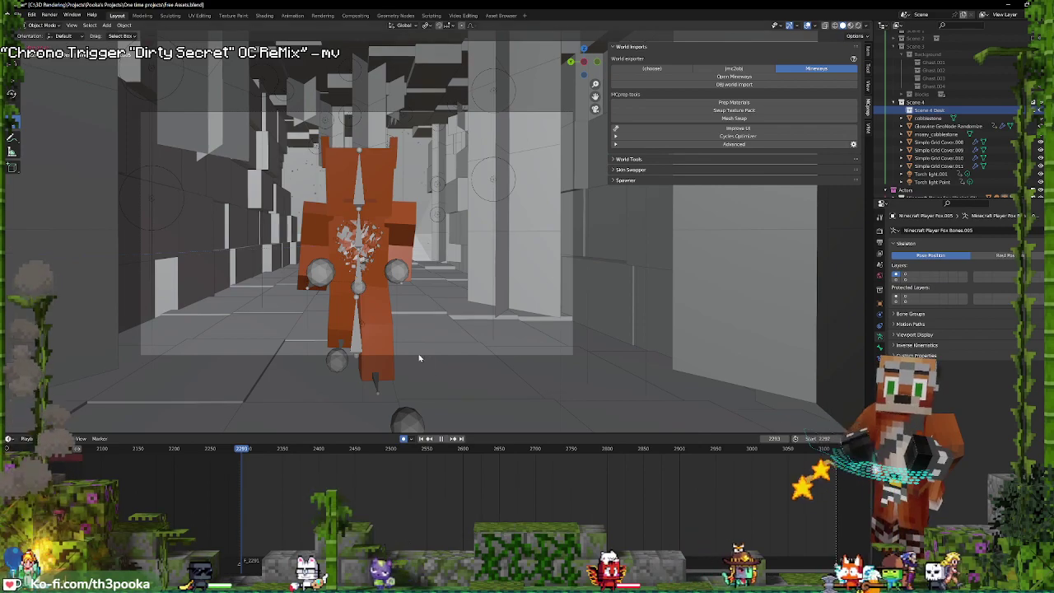
- Play from frame 2293, jump back to frame 2436, and switch to the Asset Browser workspace
key(space)
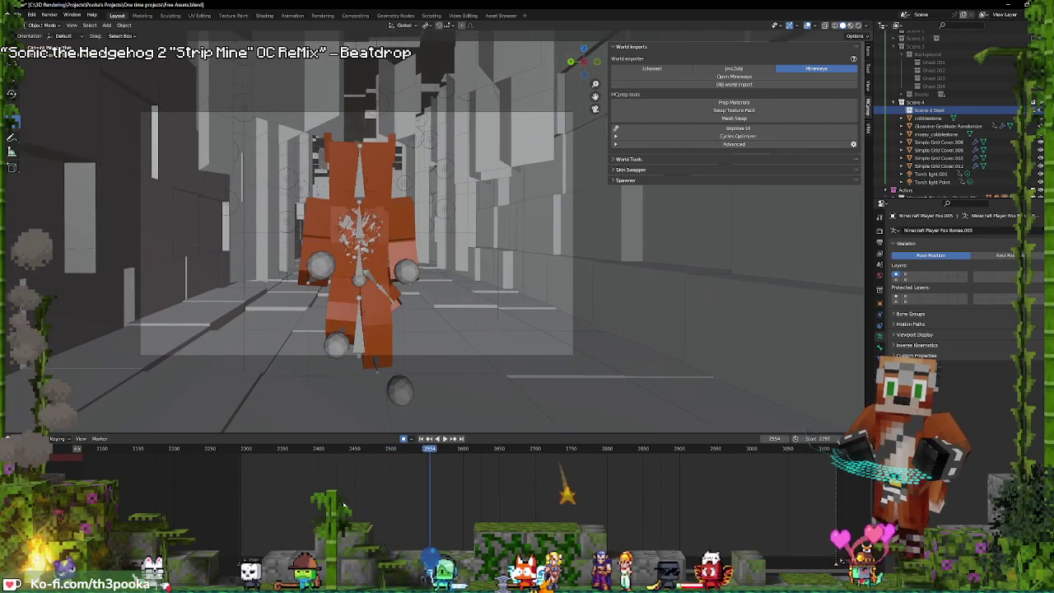
click(347, 471)
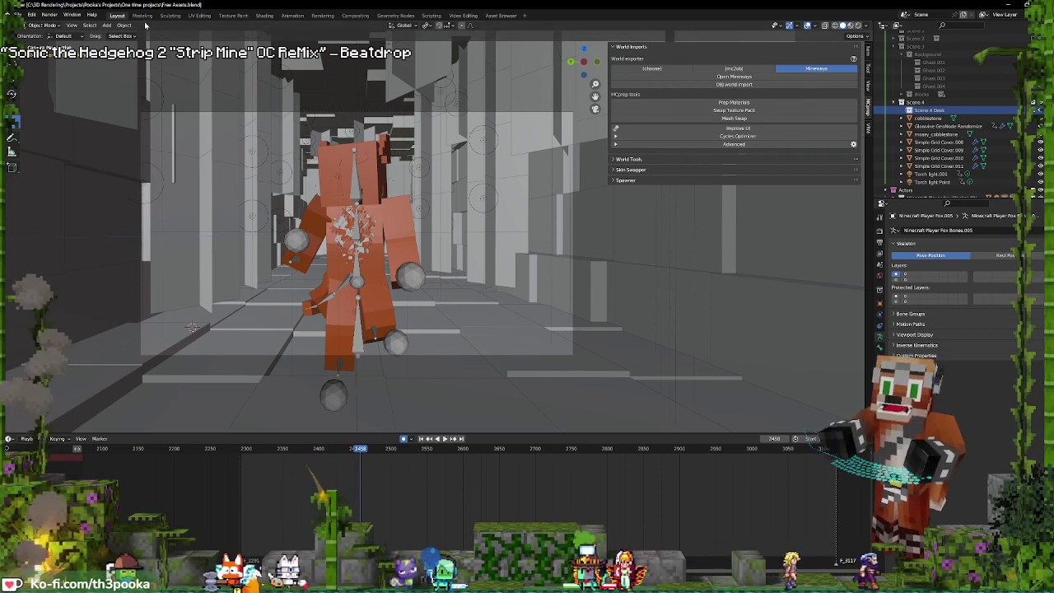
key(ctrl+Page_Up)
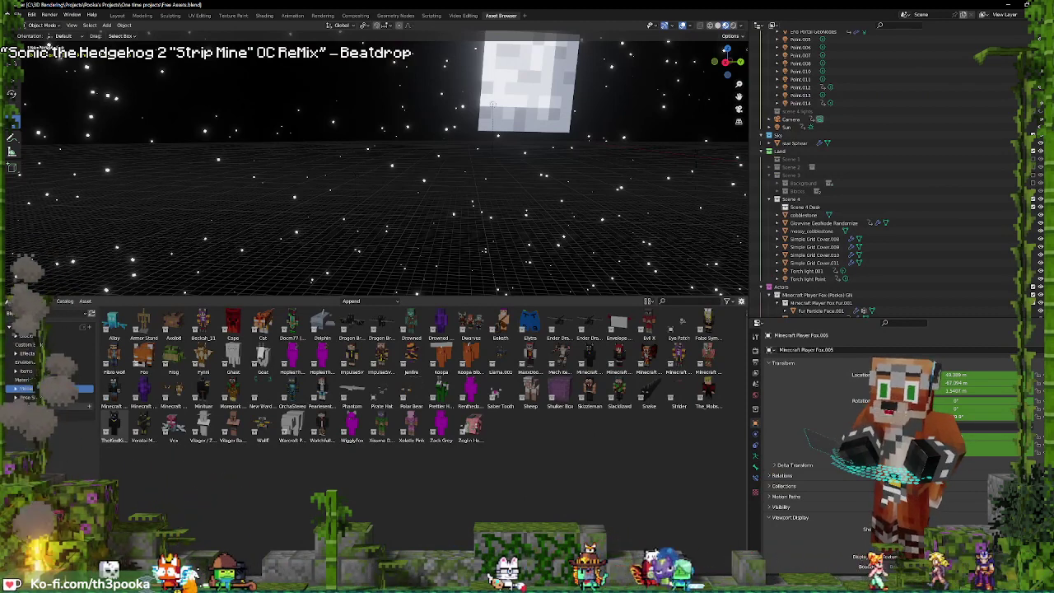
- Place the Ben character asset from the Unassigned catalog into the corridor camera view
click(25, 415)
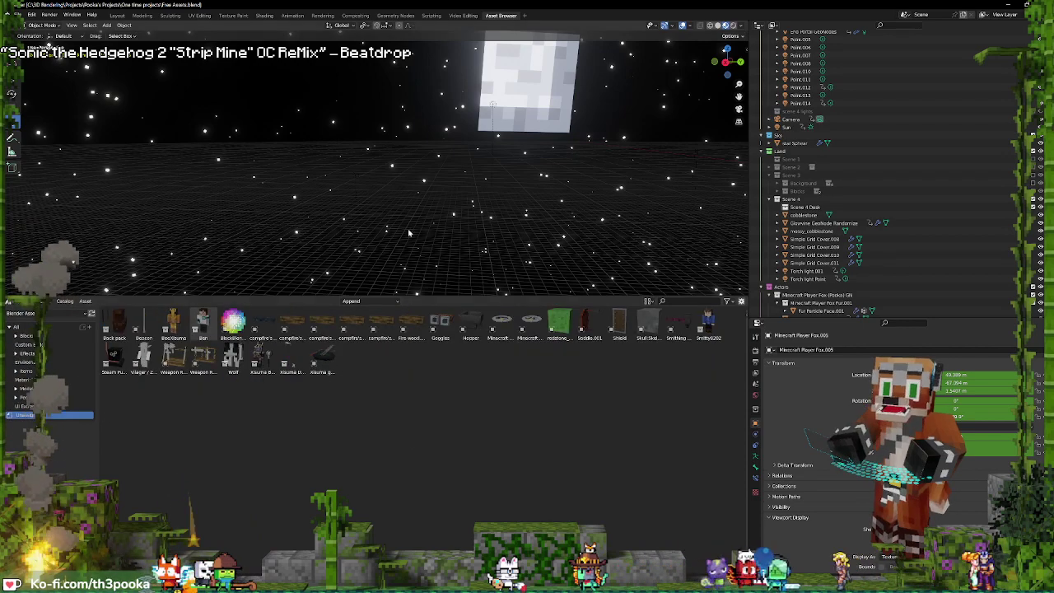
key(KP_0)
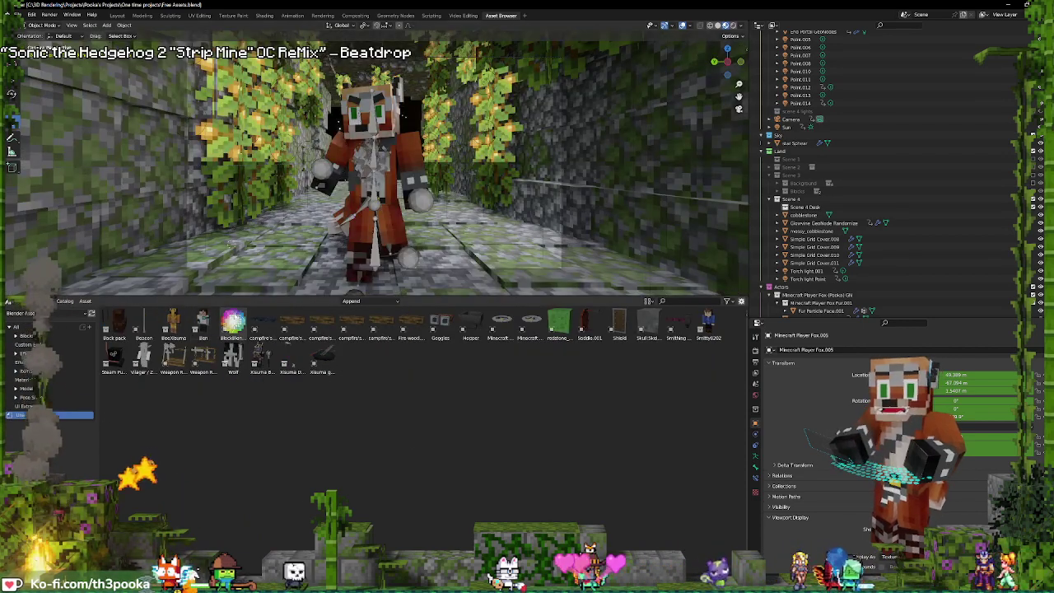
drag(227, 240, 226, 239)
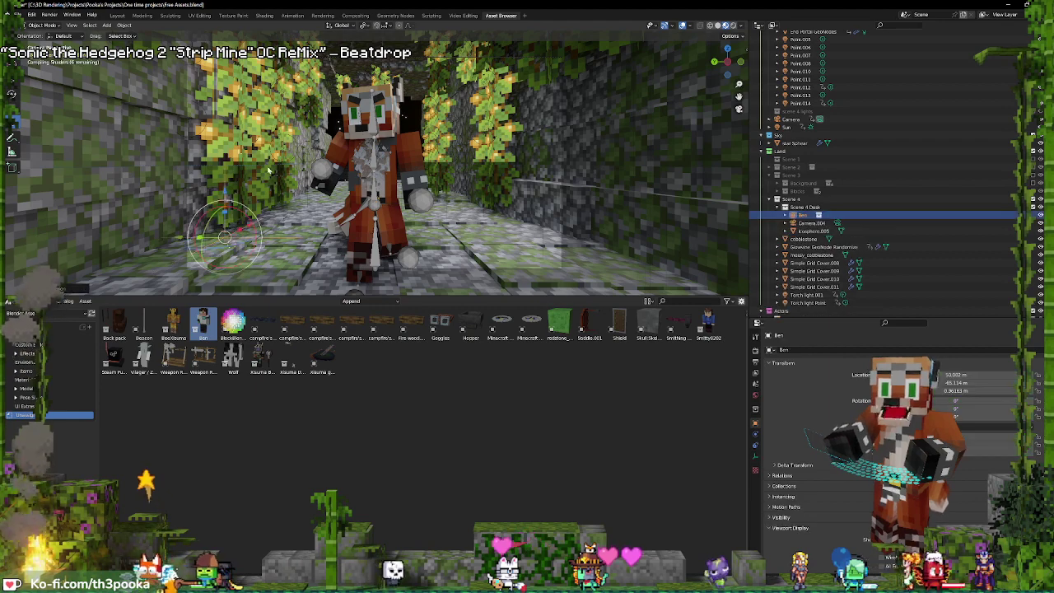
- Expand the Ben collection and delete its extra Camera.004
click(793, 214)
click(832, 223)
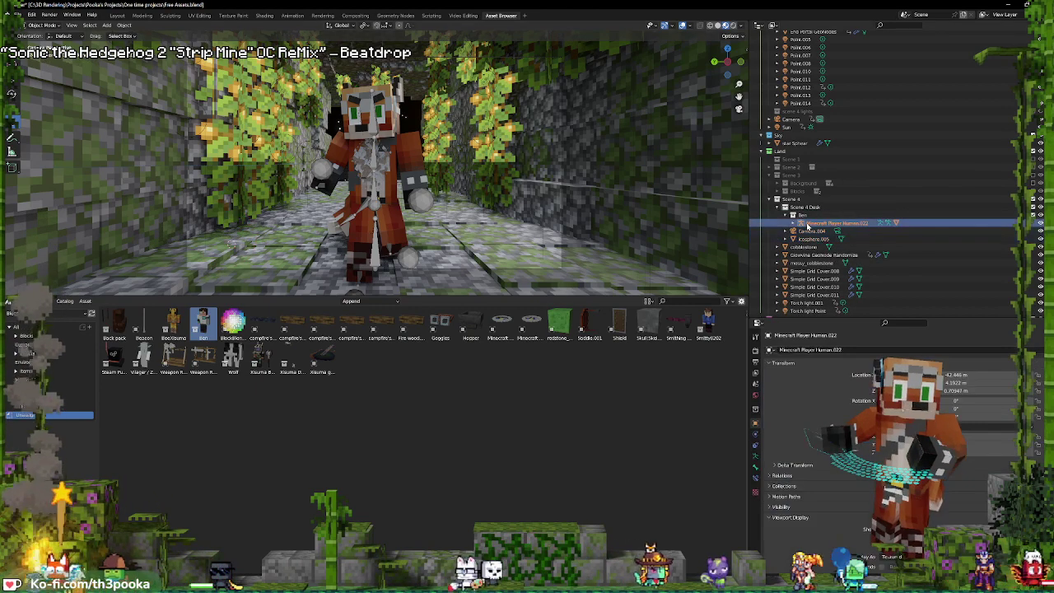
click(809, 232)
key(x)
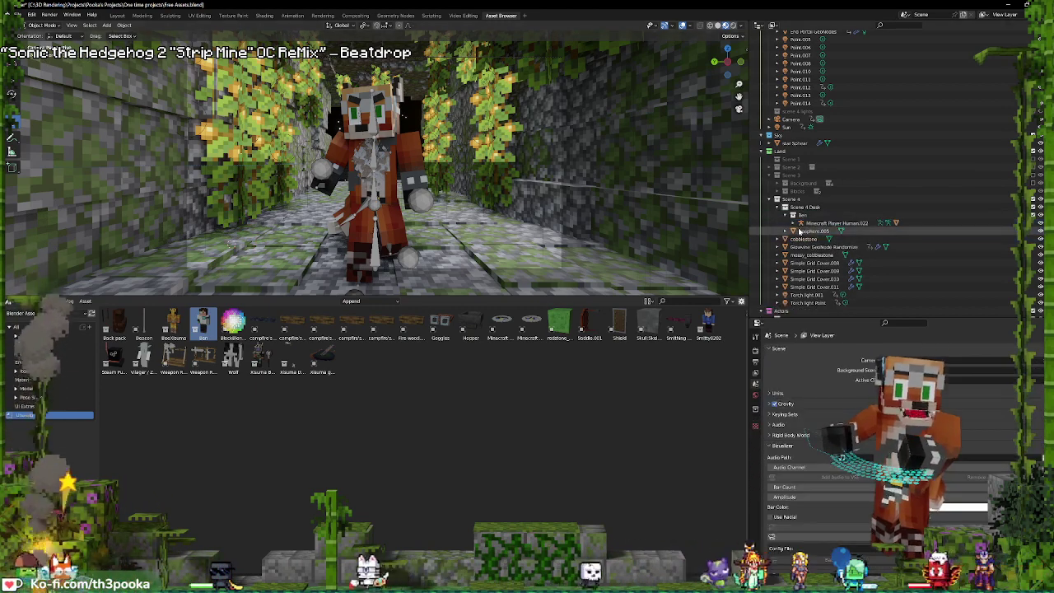
drag(799, 232, 796, 272)
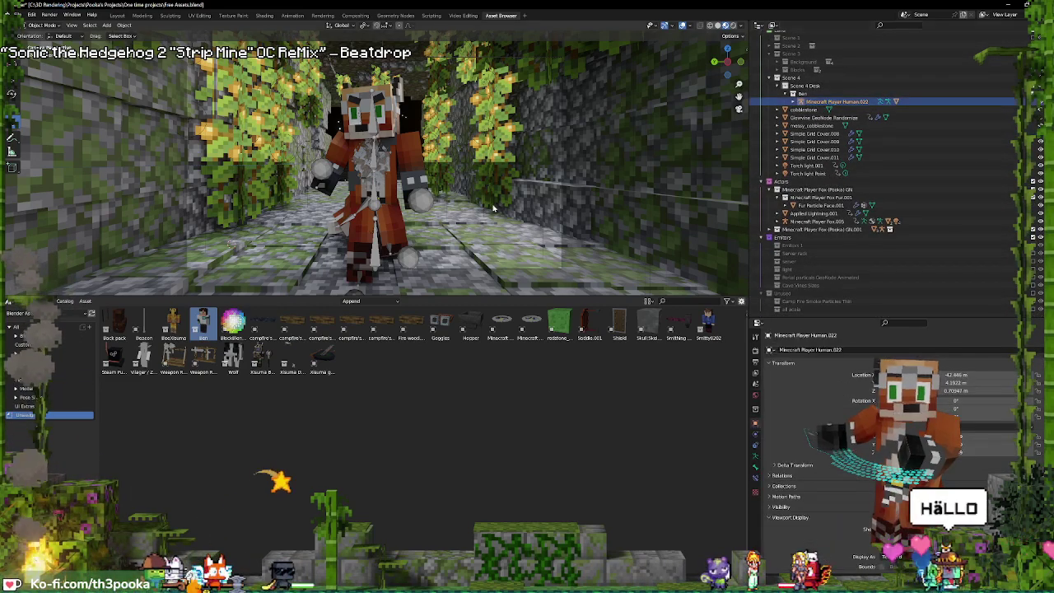
- Snap the human character to the 3D cursor and slide it along X beside the fox
key(shift+s)
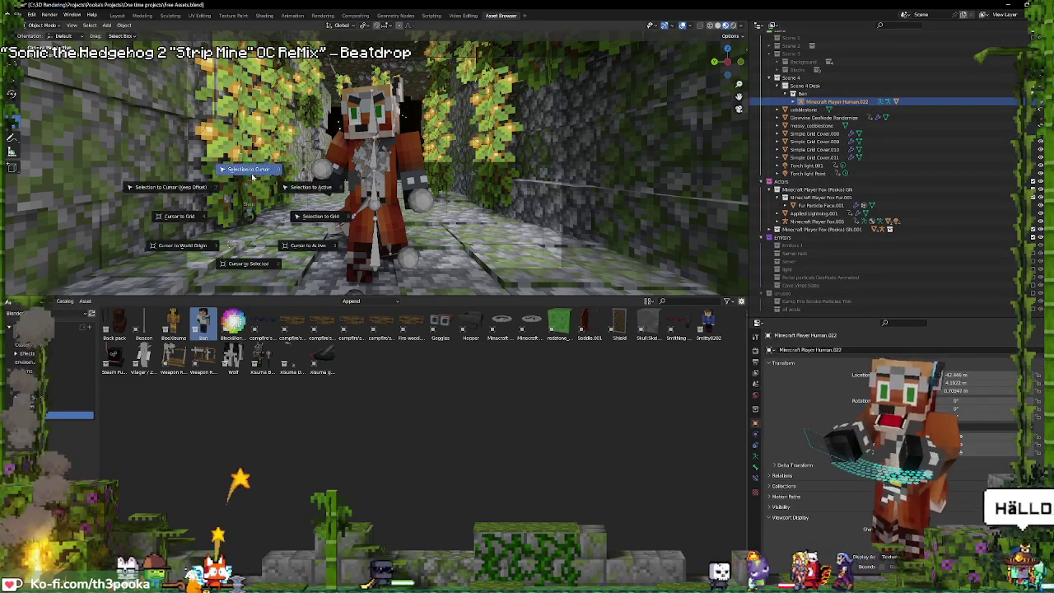
click(260, 207)
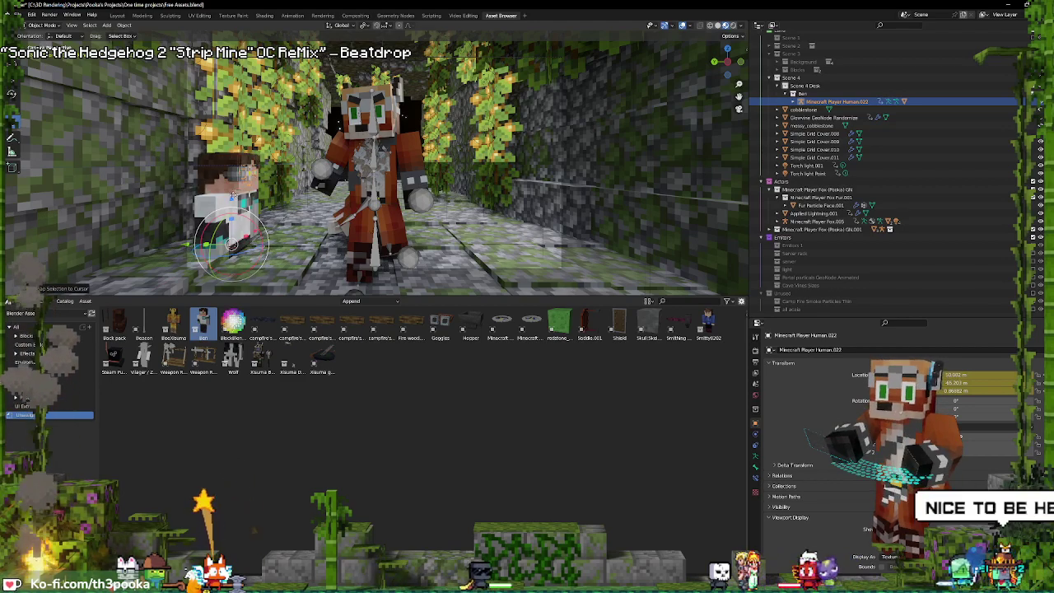
key(g)
key(x)
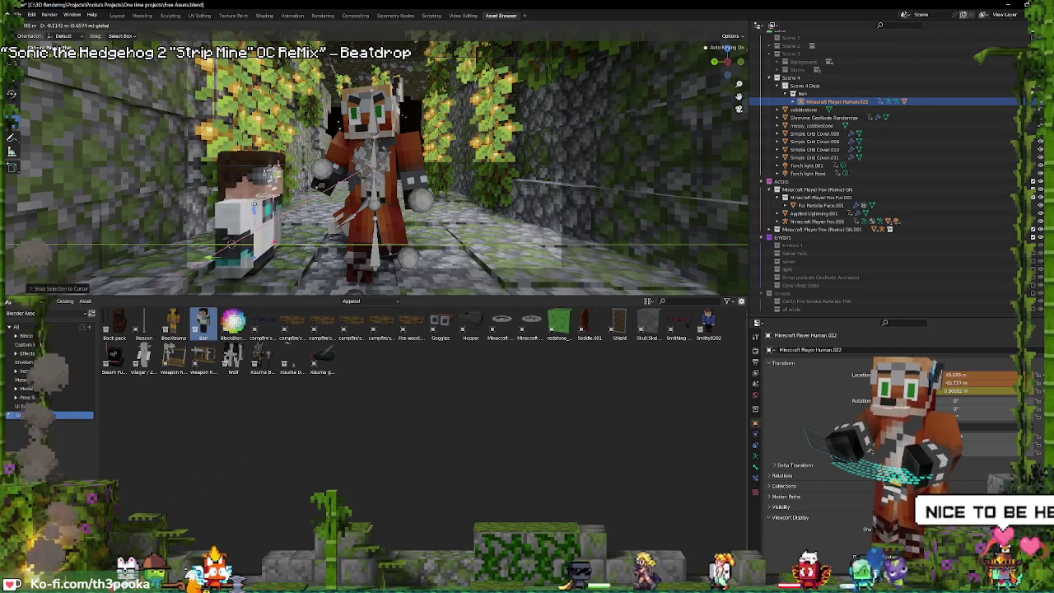
click(276, 262)
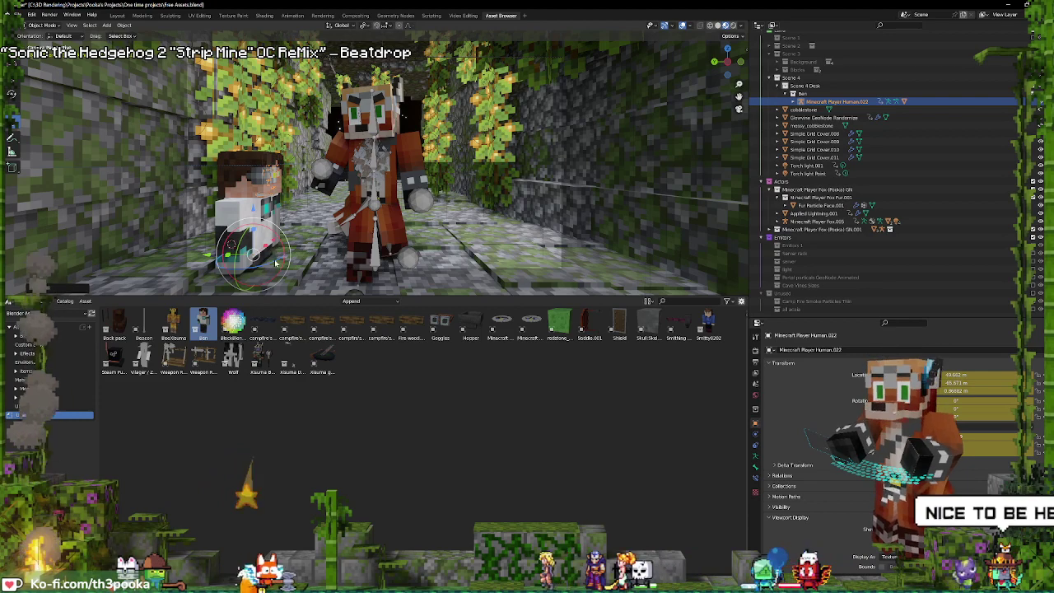
- Turn the human around Z, slide it along Y, then activate Scene 4 Desk and list Items assets
key(r)
key(z)
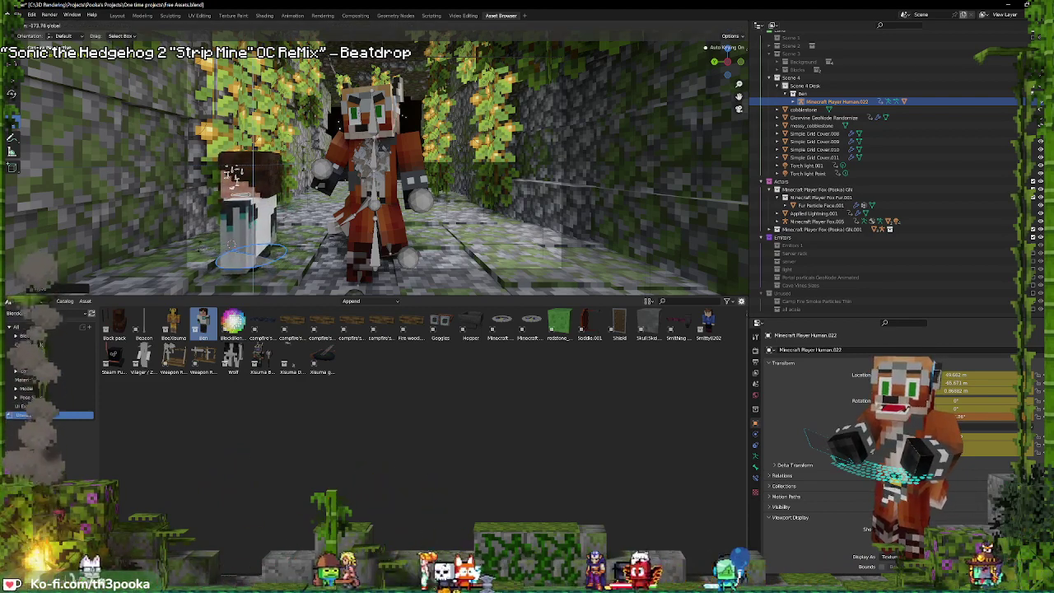
click(233, 173)
key(g)
key(y)
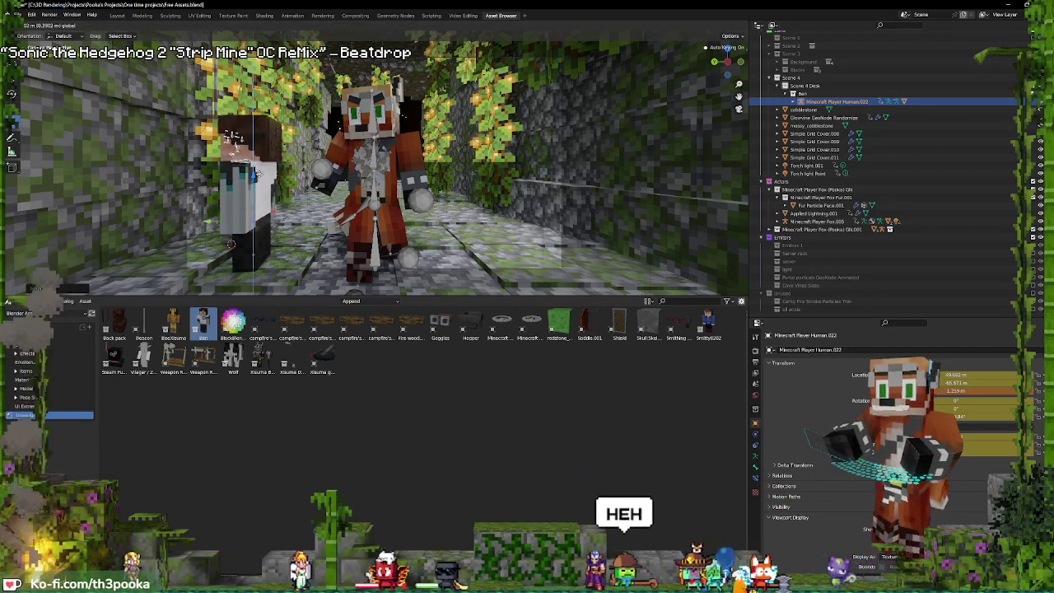
click(256, 173)
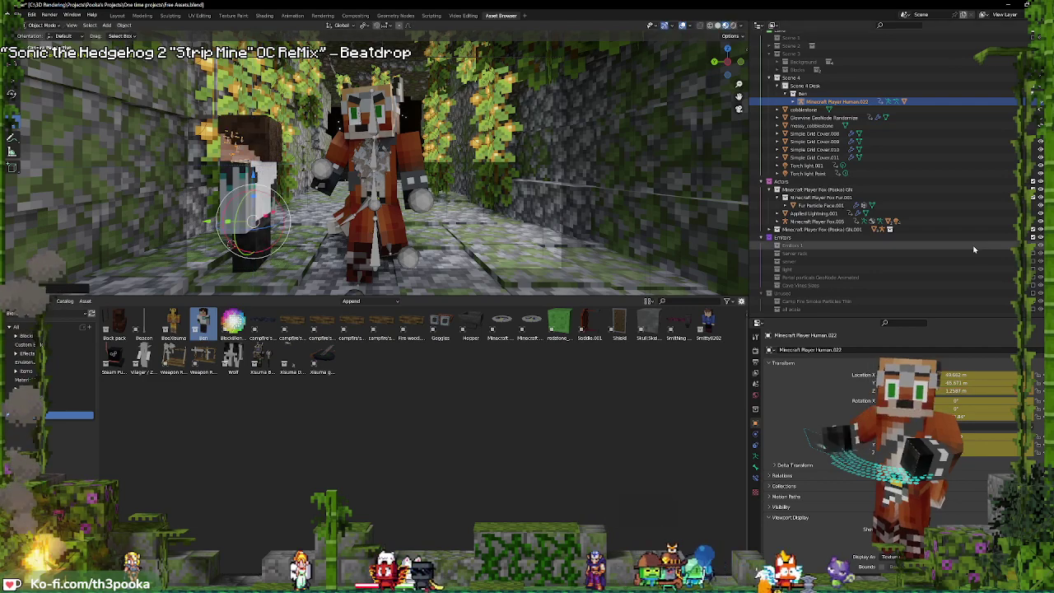
click(811, 85)
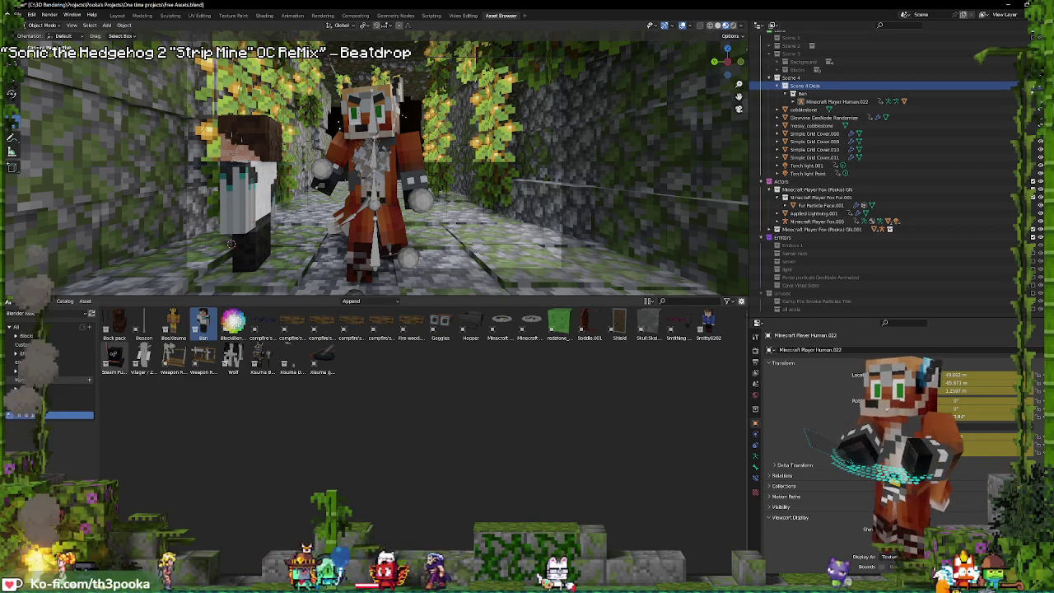
click(27, 370)
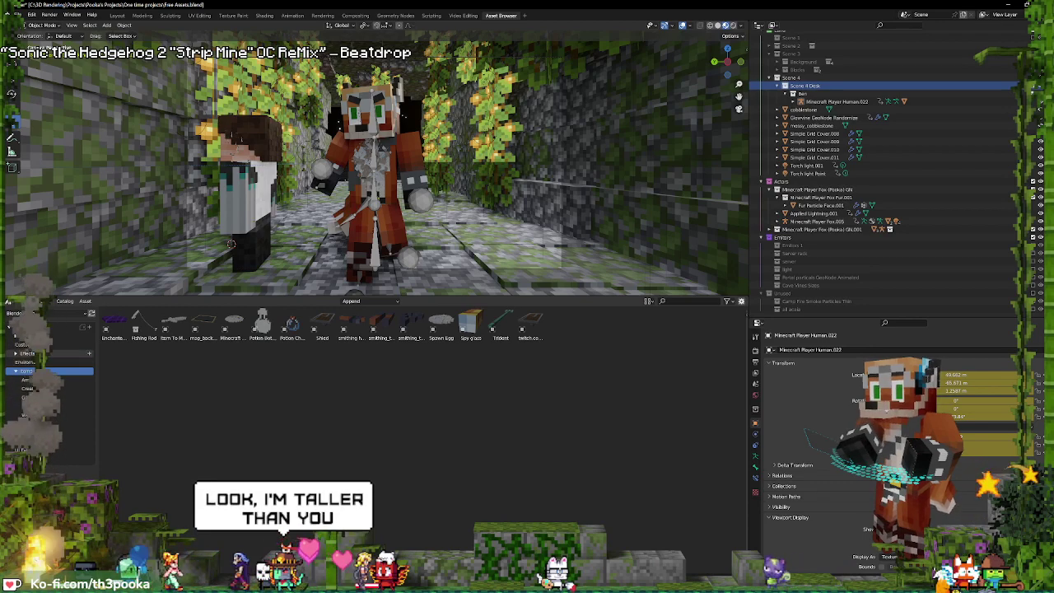
- Drag a Gamer Chair from the furniture assets beside the human, resize it, and set its height
click(41, 346)
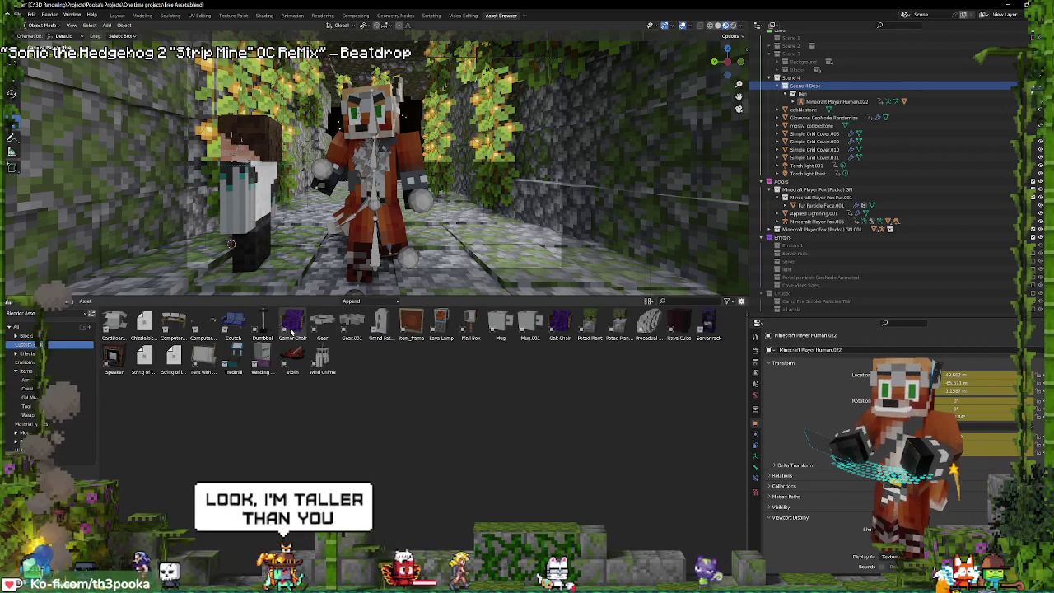
drag(292, 325, 281, 262)
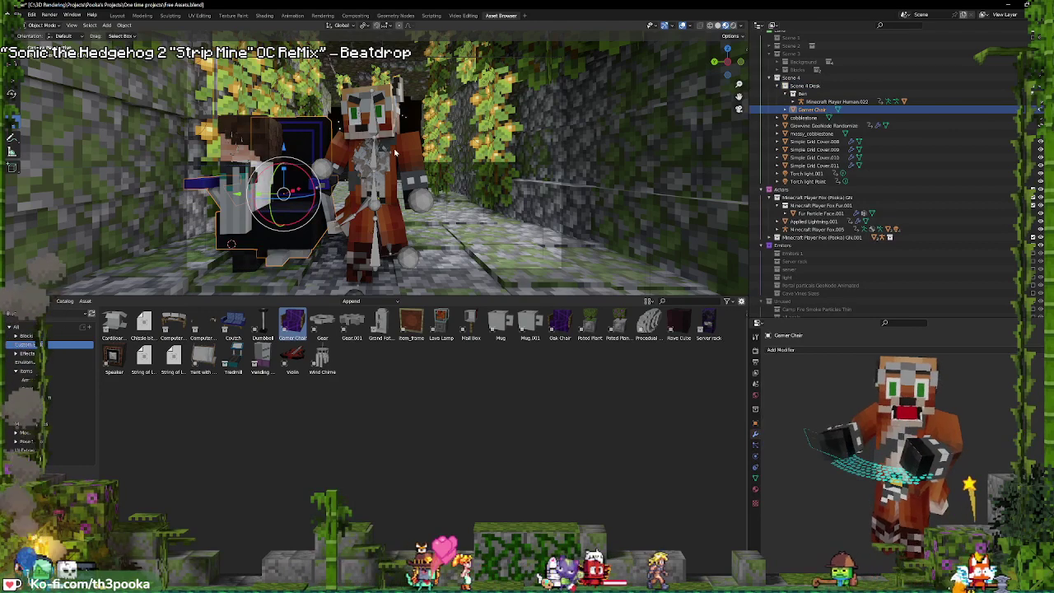
key(s)
click(373, 131)
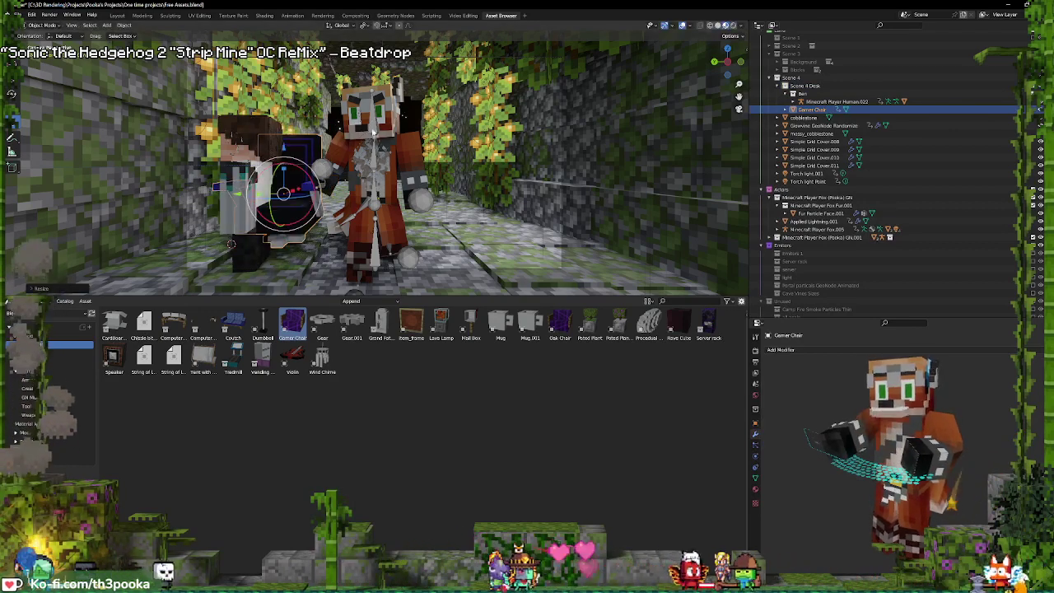
key(g)
key(z)
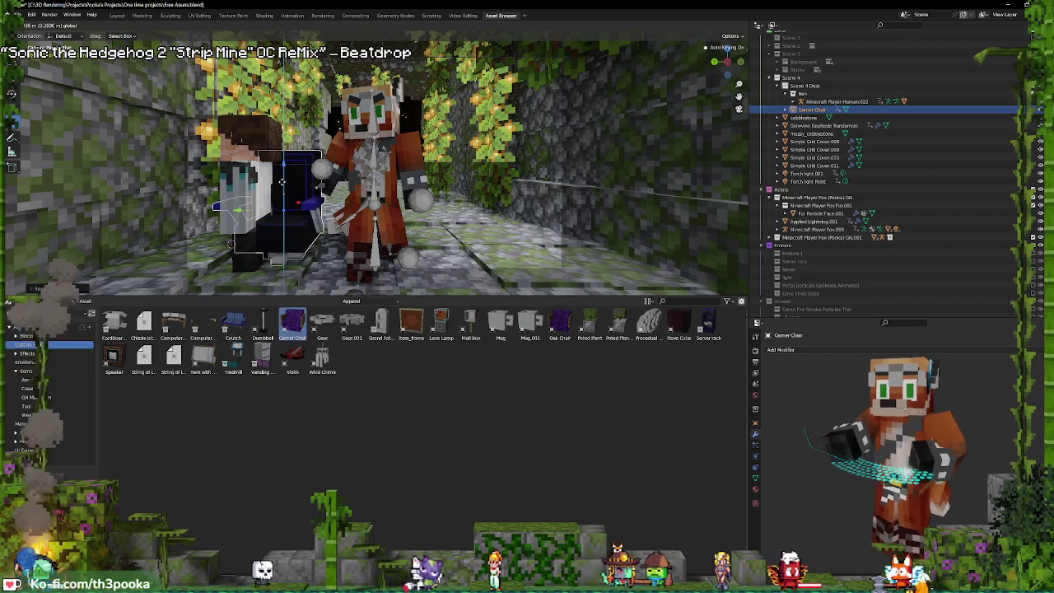
click(282, 181)
- Shift the chair along Y and rotate it under the human, then put the human into Pose Mode
key(g)
key(y)
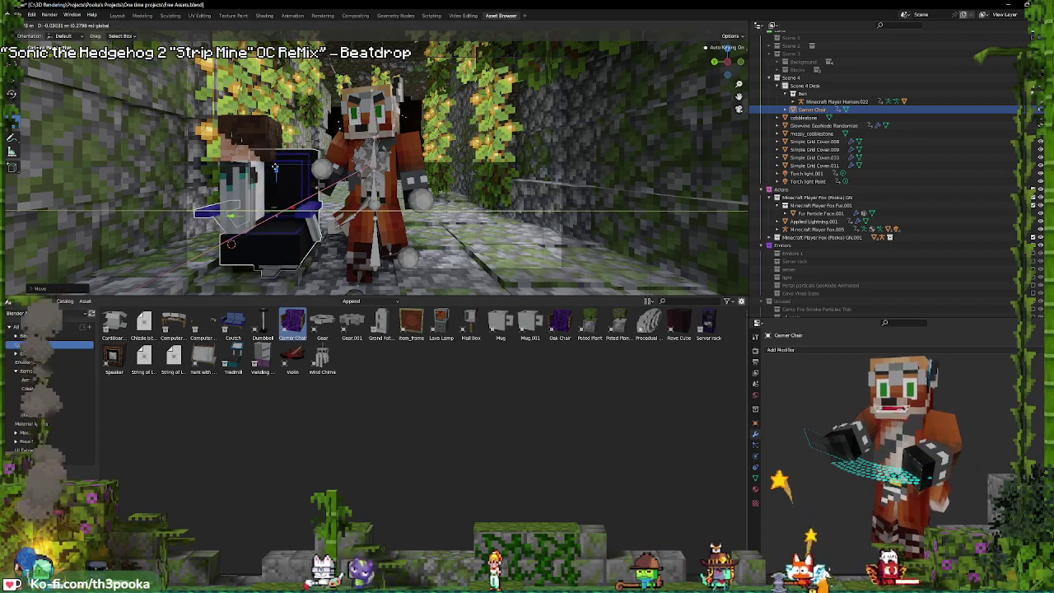
click(275, 168)
key(r)
key(z)
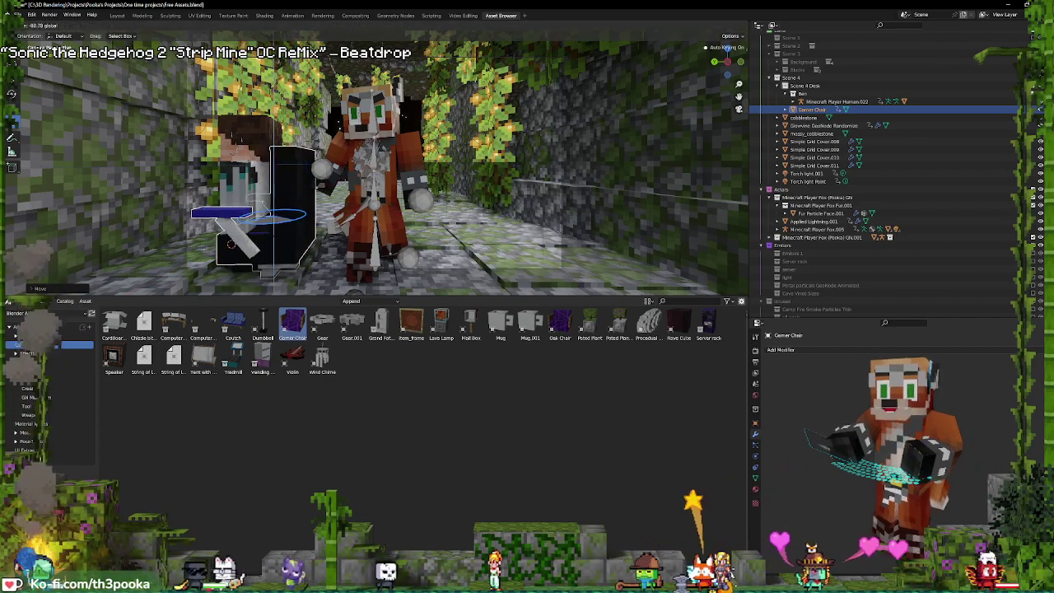
click(281, 230)
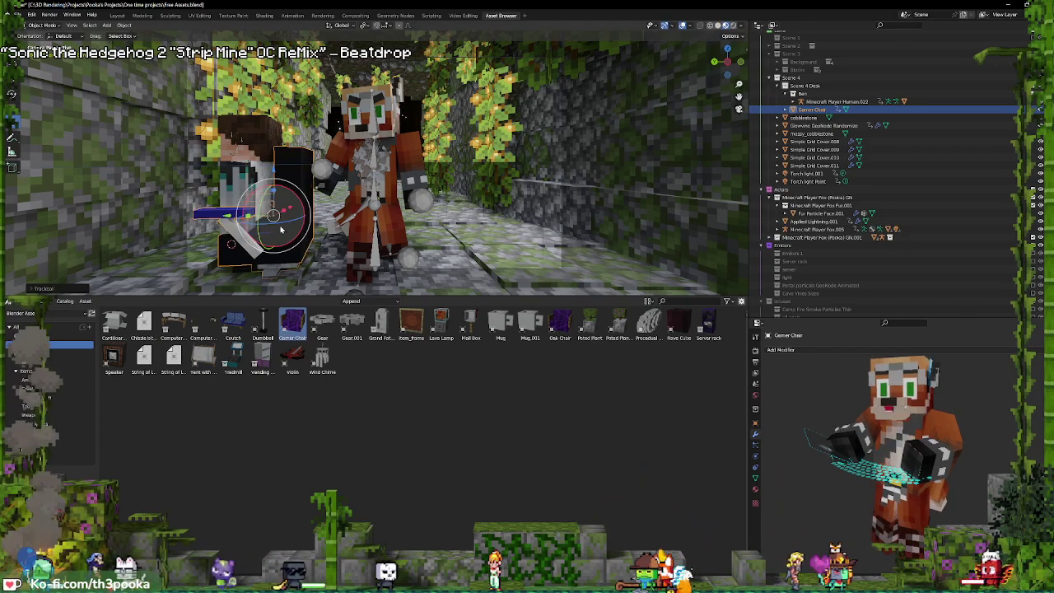
key(r)
key(z)
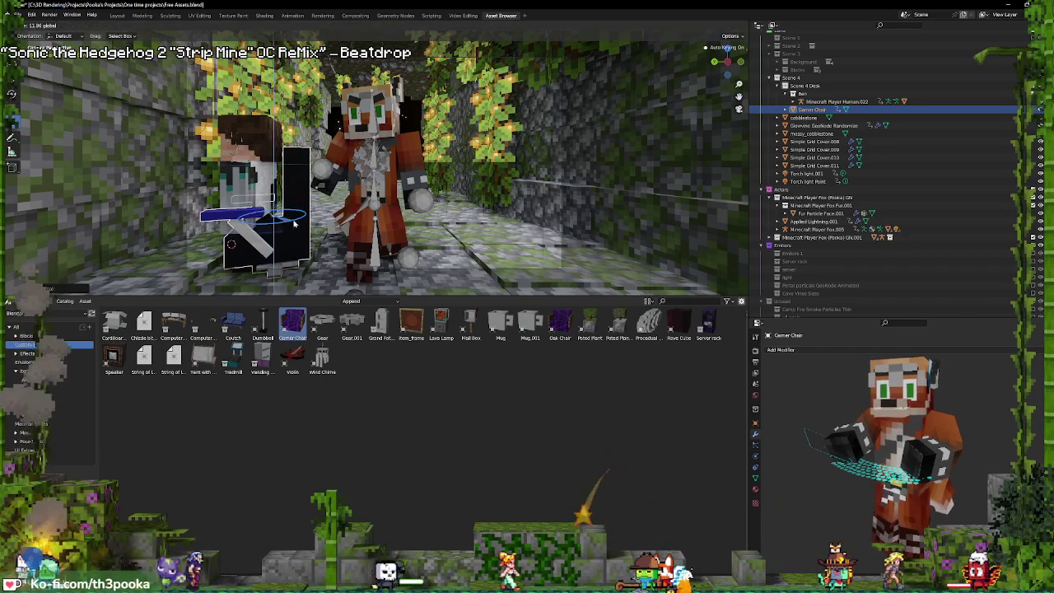
click(251, 162)
key(ctrl+Tab)
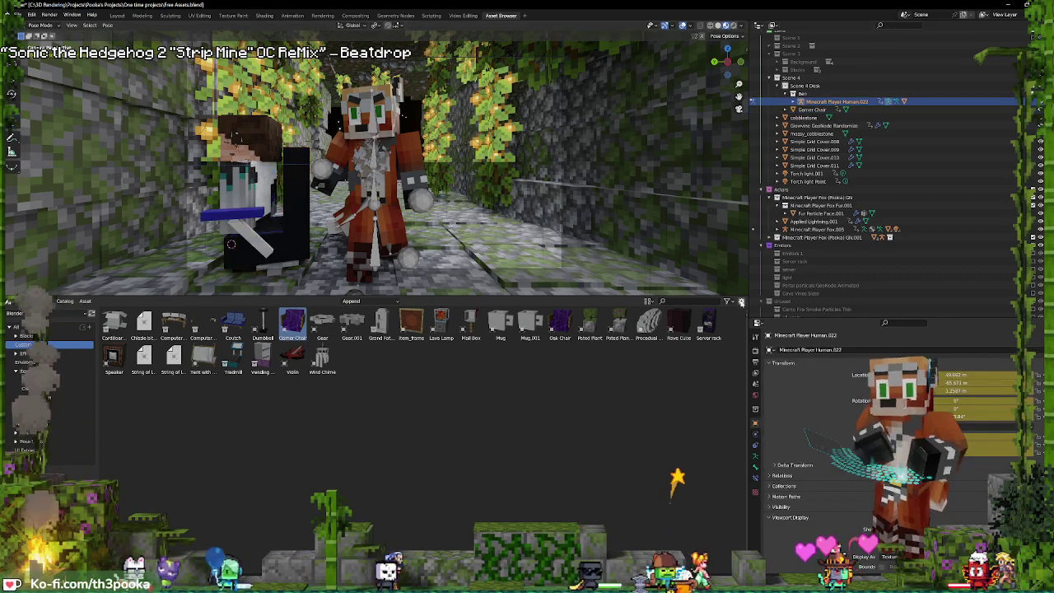
- Reveal the extra bone layers in Armature properties and move the leg bones to seat the human
click(756, 454)
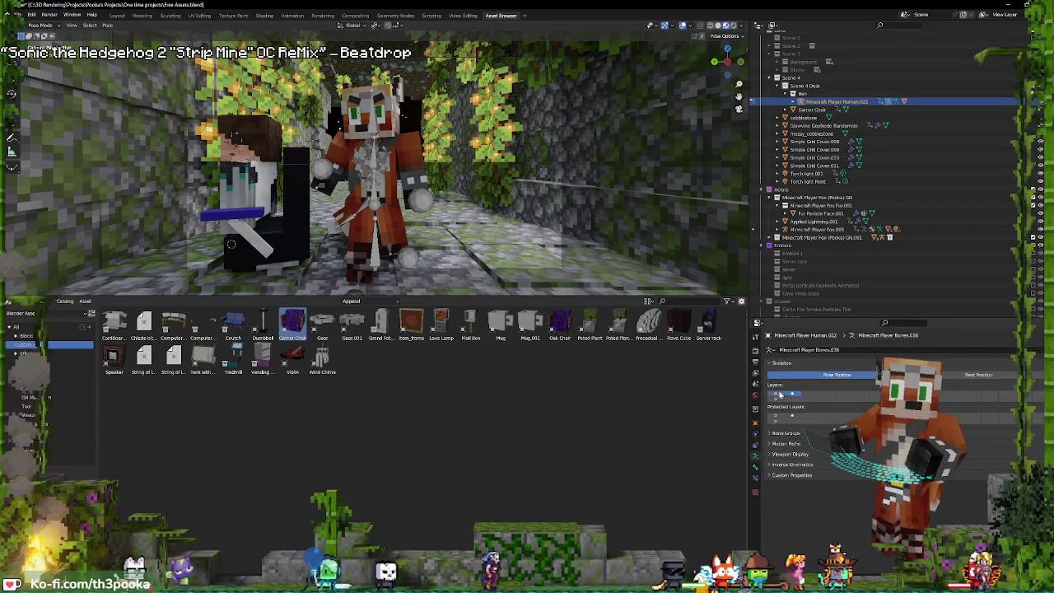
click(780, 395)
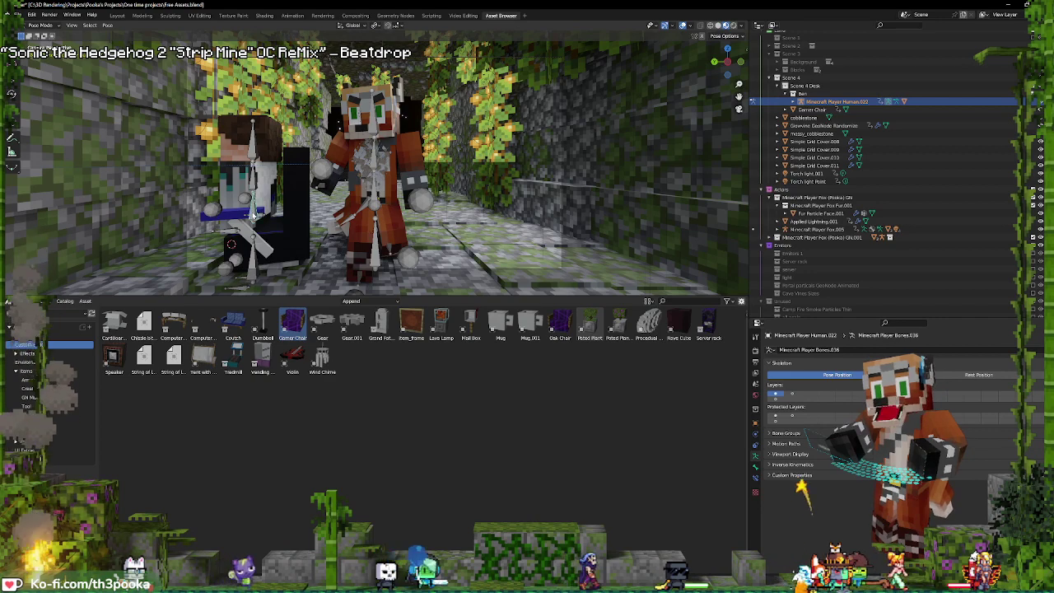
key(g)
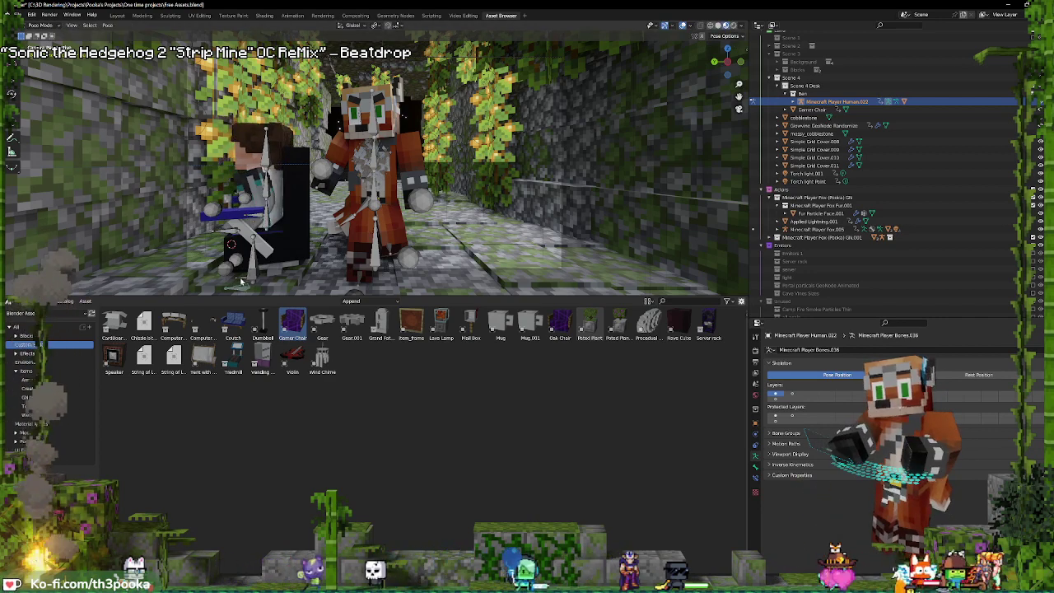
key(g)
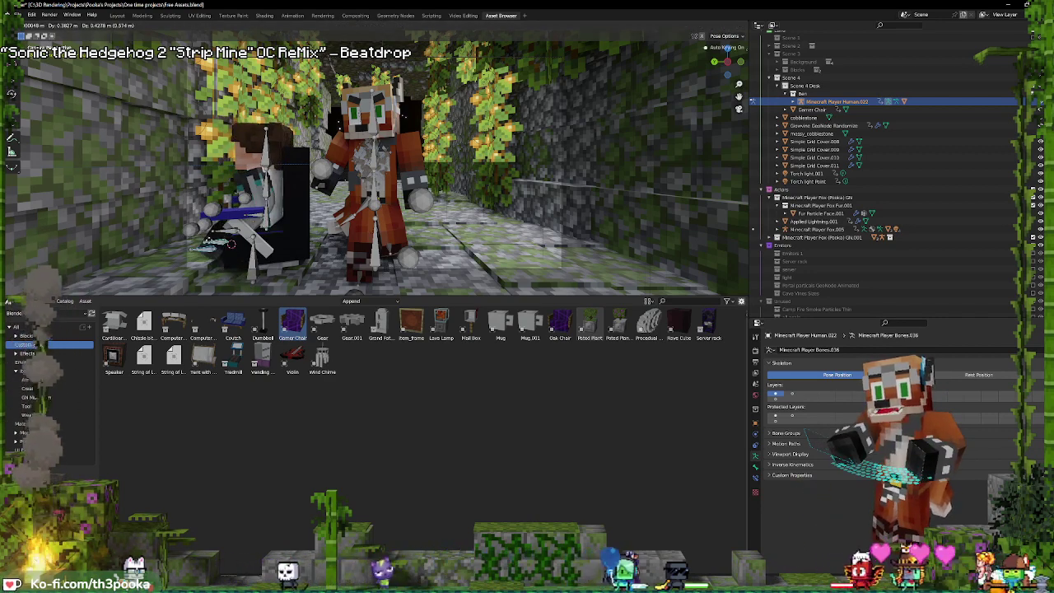
click(212, 243)
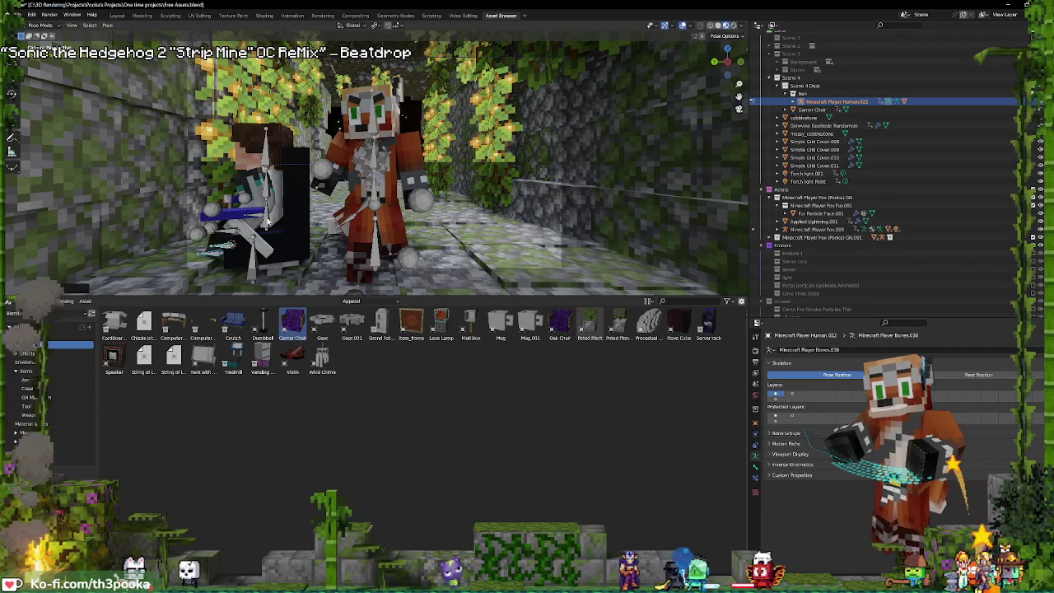
key(g)
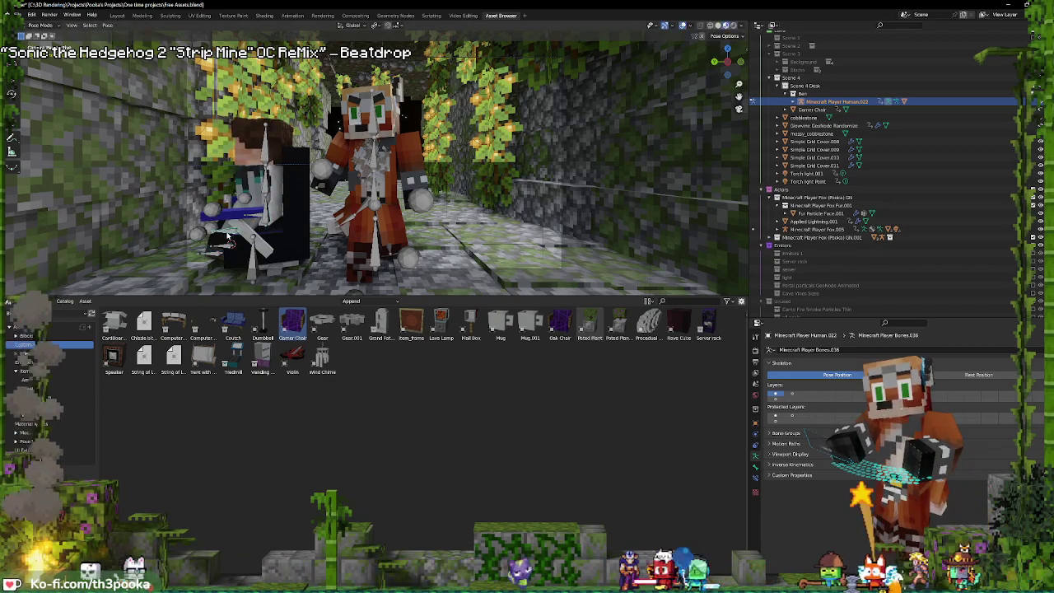
key(g)
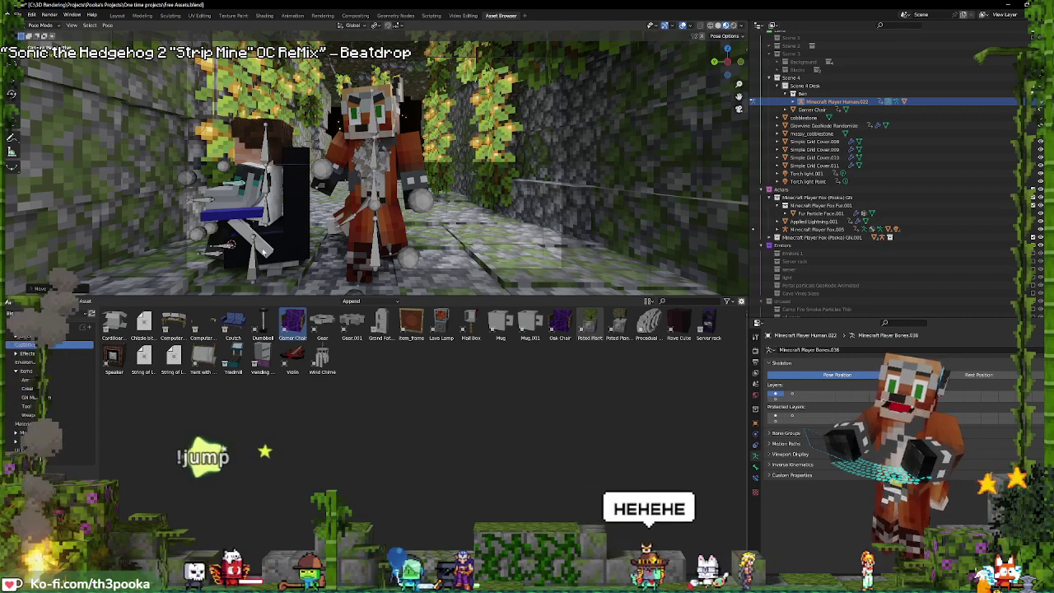
- Make Scene 4 Desk active and drop a Computer Desk asset in front of the seated human
click(379, 451)
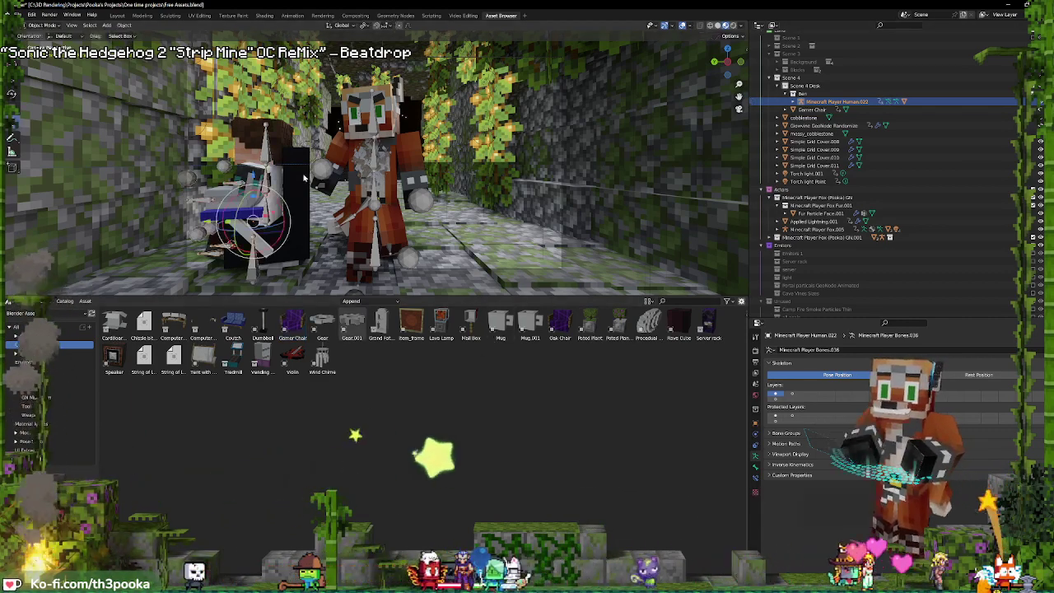
click(802, 92)
click(802, 86)
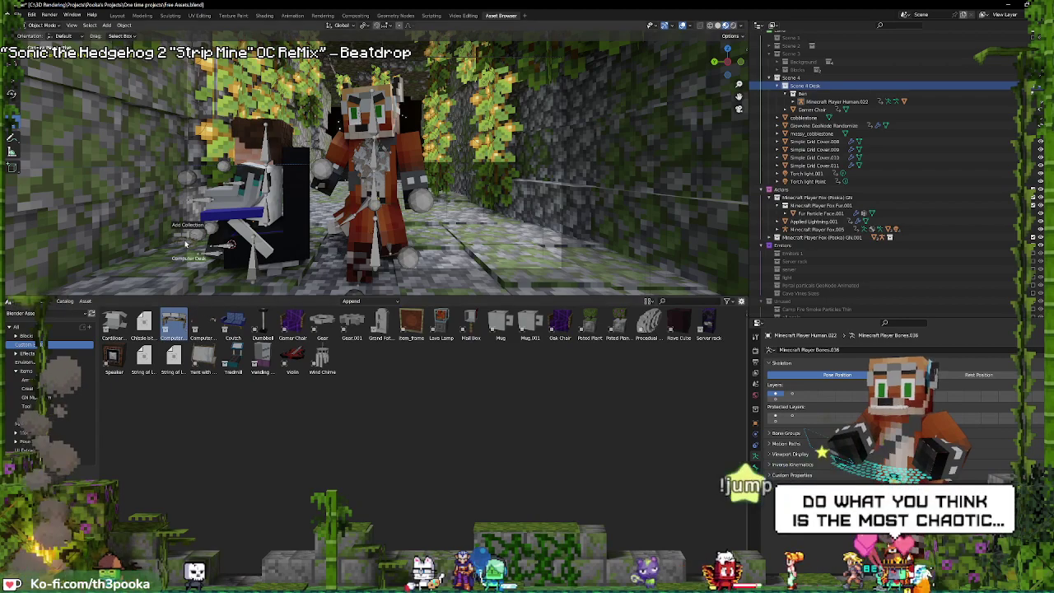
drag(185, 327, 216, 245)
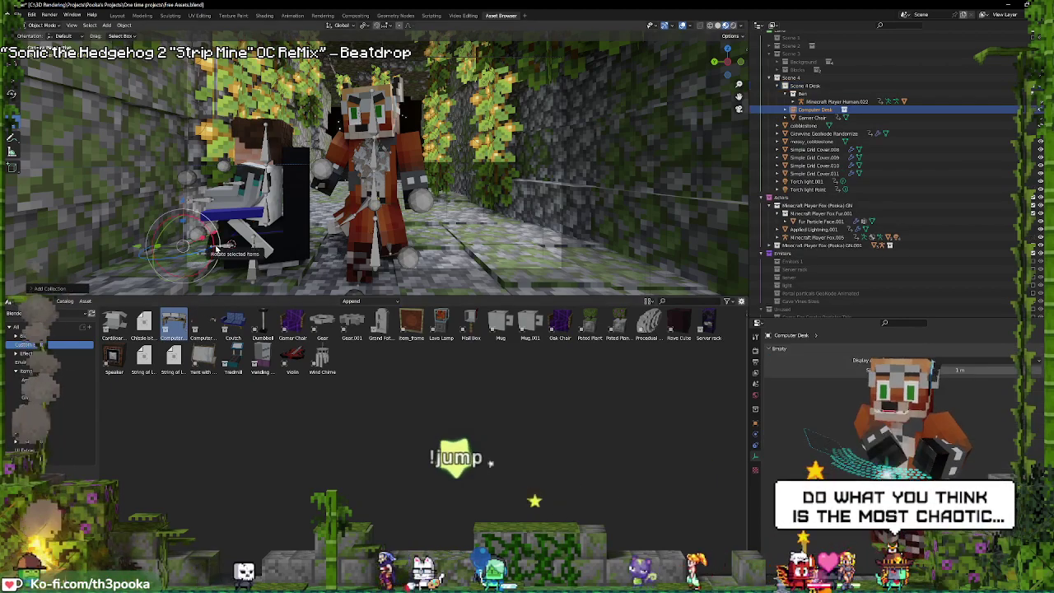
- Parent the mouse, mouse pad, keyboard and Monitor.004 to the tabletop Plane.004
click(533, 151)
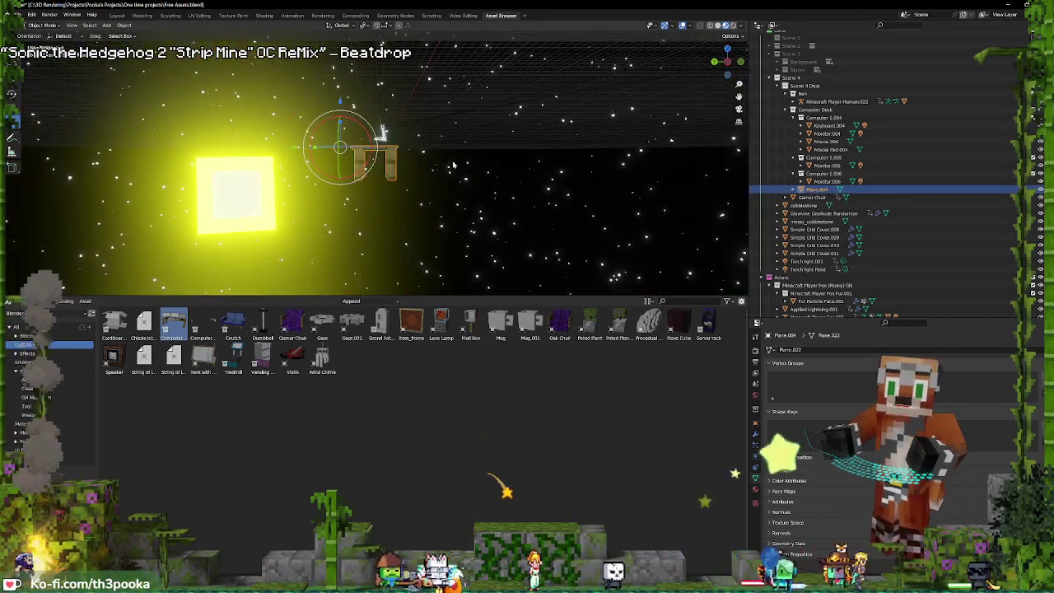
middle_drag(491, 178, 444, 164)
click(422, 180)
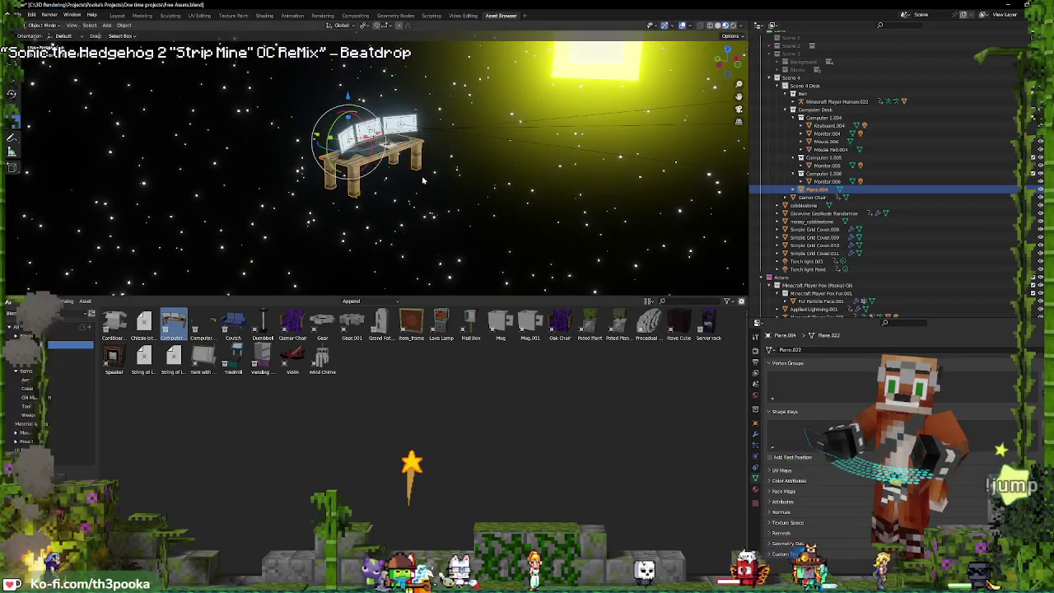
middle_drag(393, 155, 389, 142)
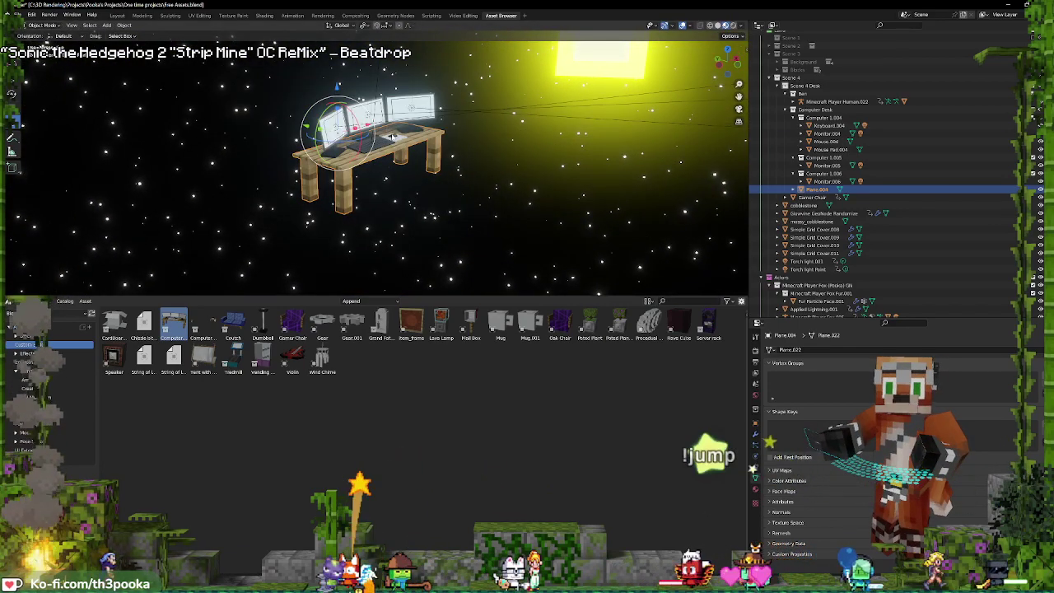
click(389, 140)
shift+click(387, 142)
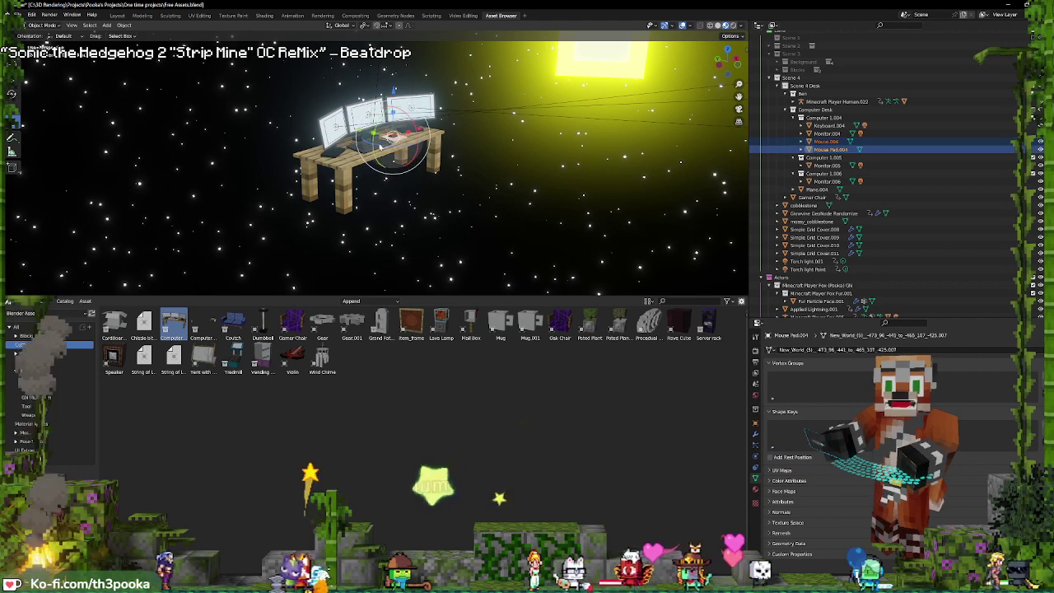
shift+click(384, 141)
shift+click(358, 133)
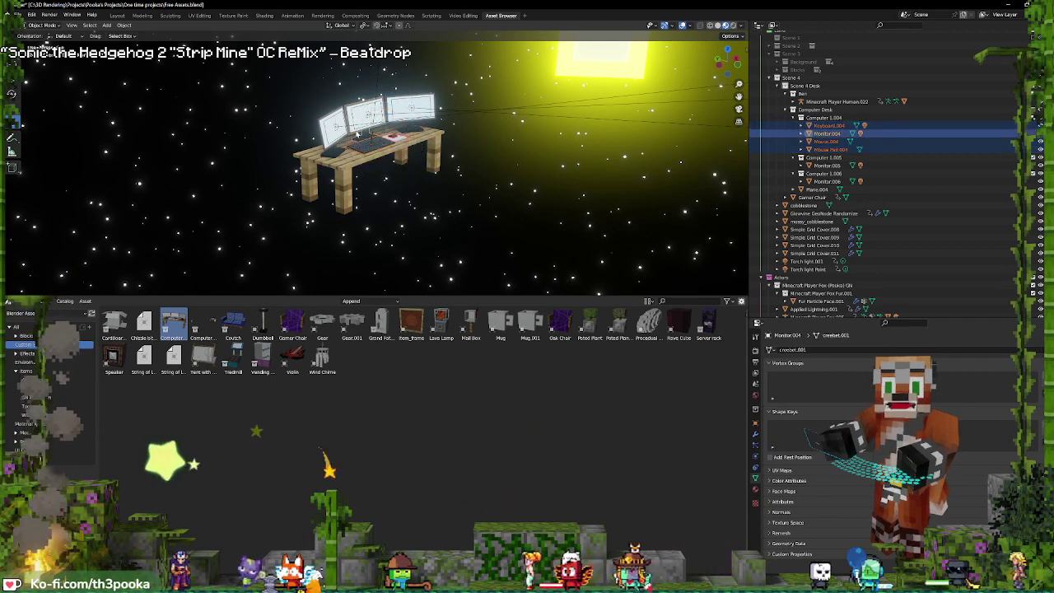
shift+click(354, 166)
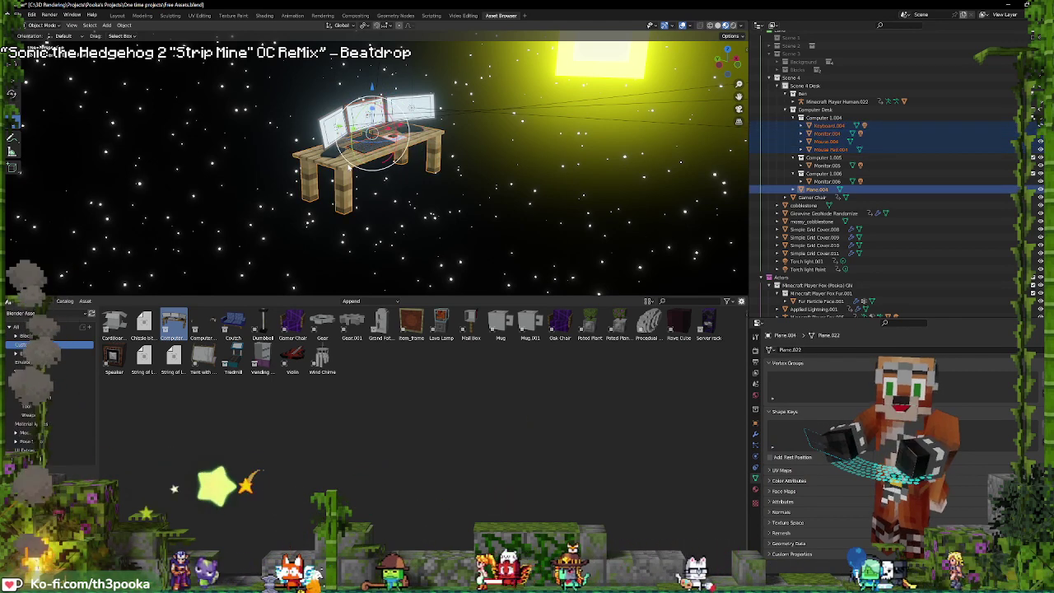
key(ctrl+p)
click(353, 166)
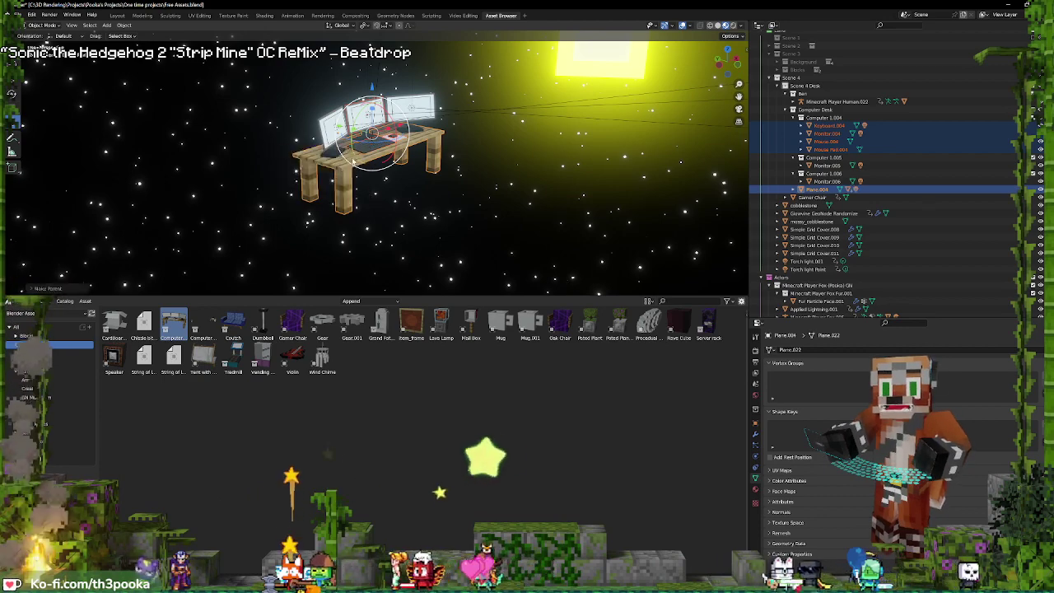
- Delete the extra monitors Monitor.006 and Monitor.005, then select the desk
click(350, 119)
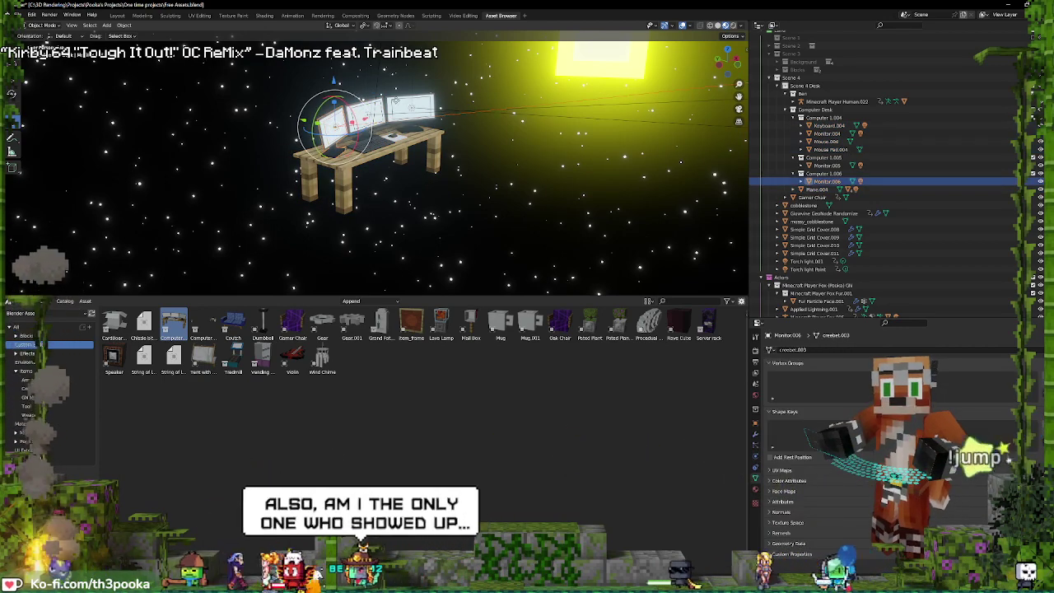
click(396, 99)
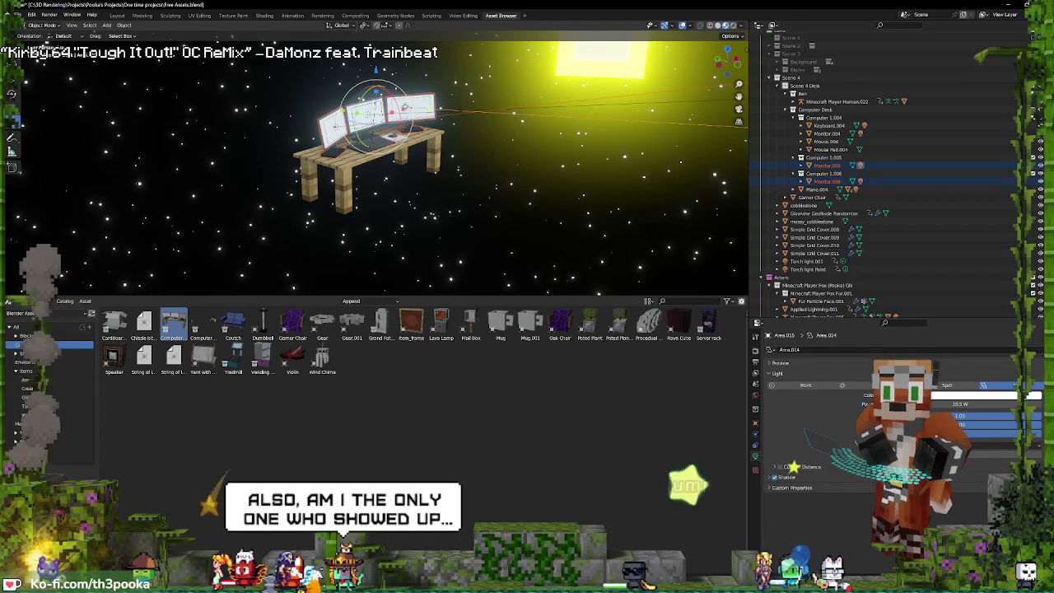
key(Delete)
click(326, 160)
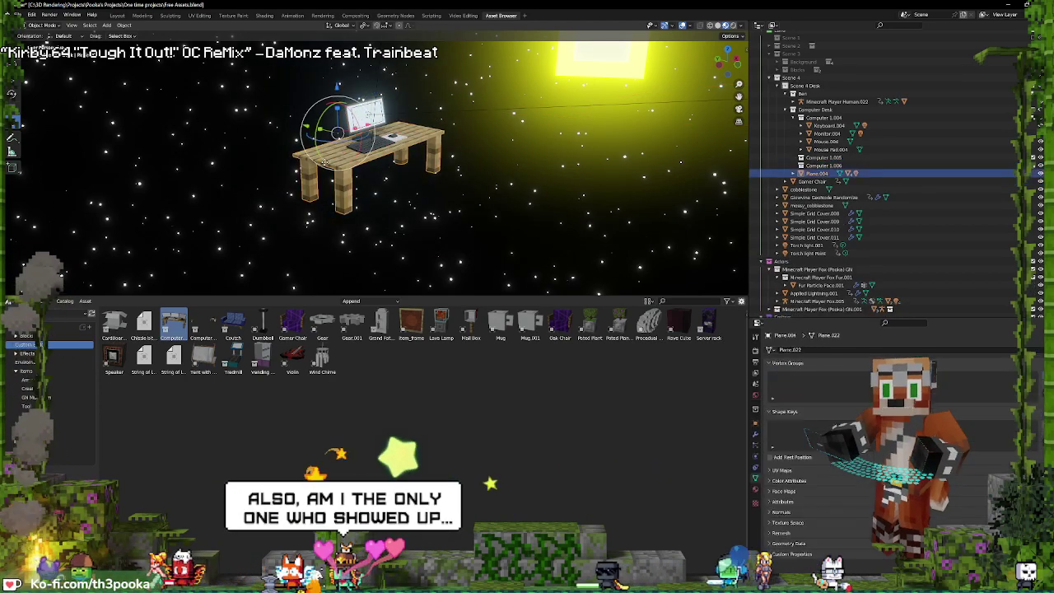
mouse_move(325, 161)
middle_down()
mouse_move(486, 143)
mouse_move(601, 114)
middle_up()
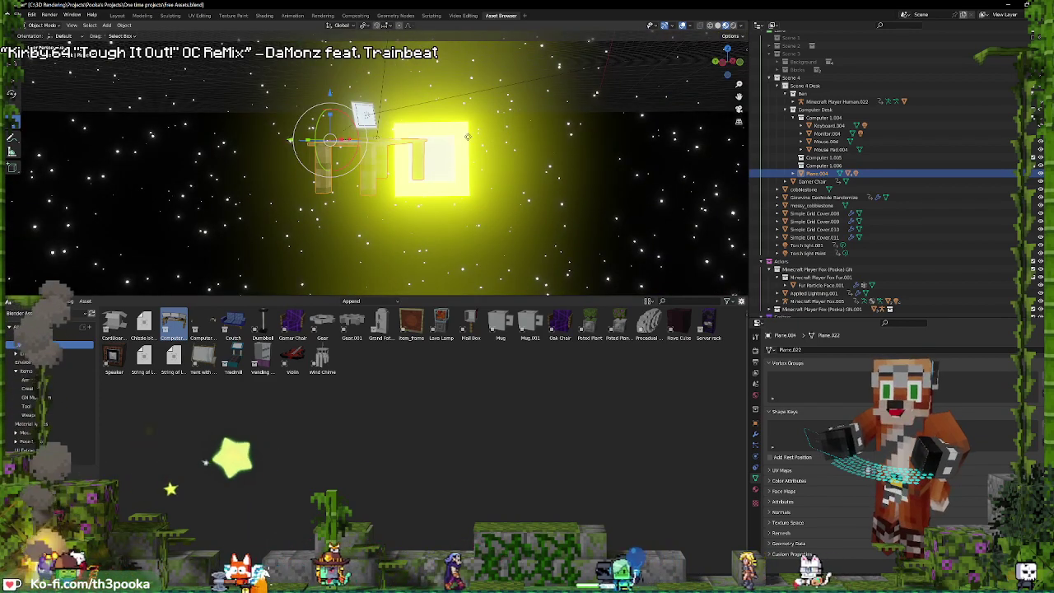
- In camera view, snap the desk to the 3D cursor and move it beside the seated character
key(KP_0)
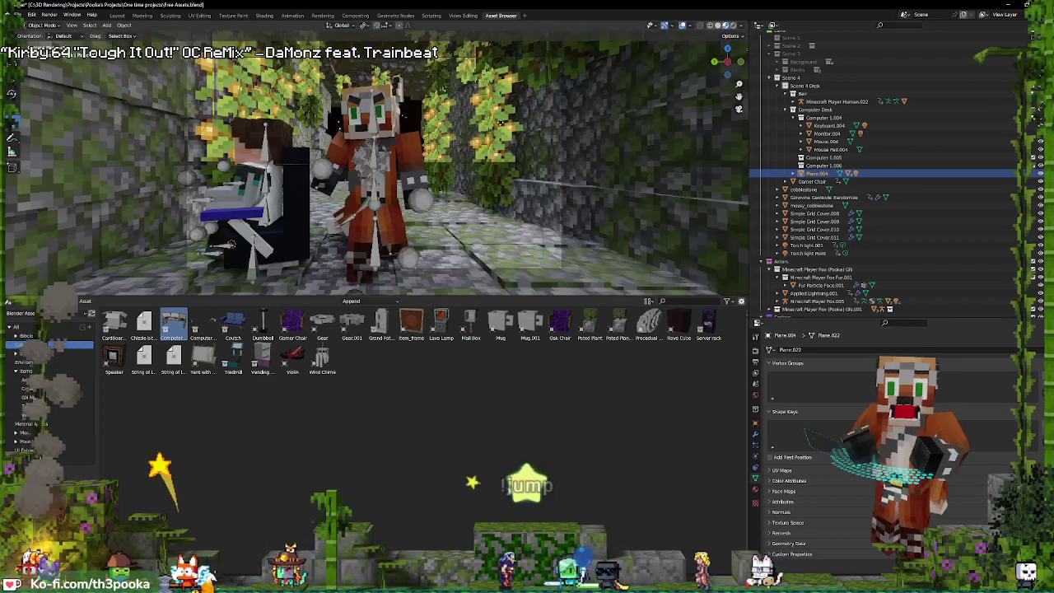
key(shift+s)
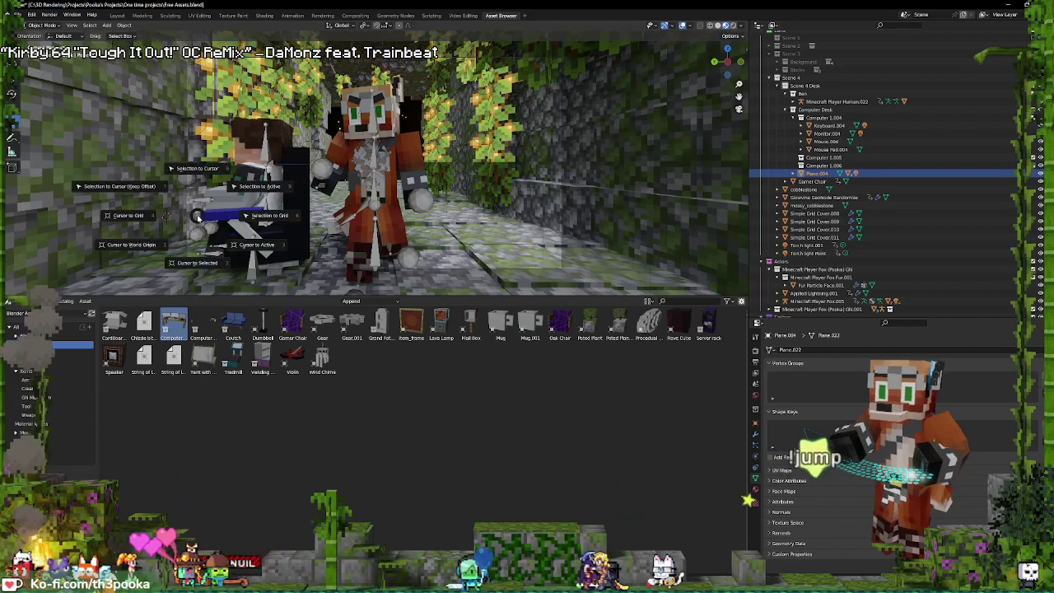
click(199, 170)
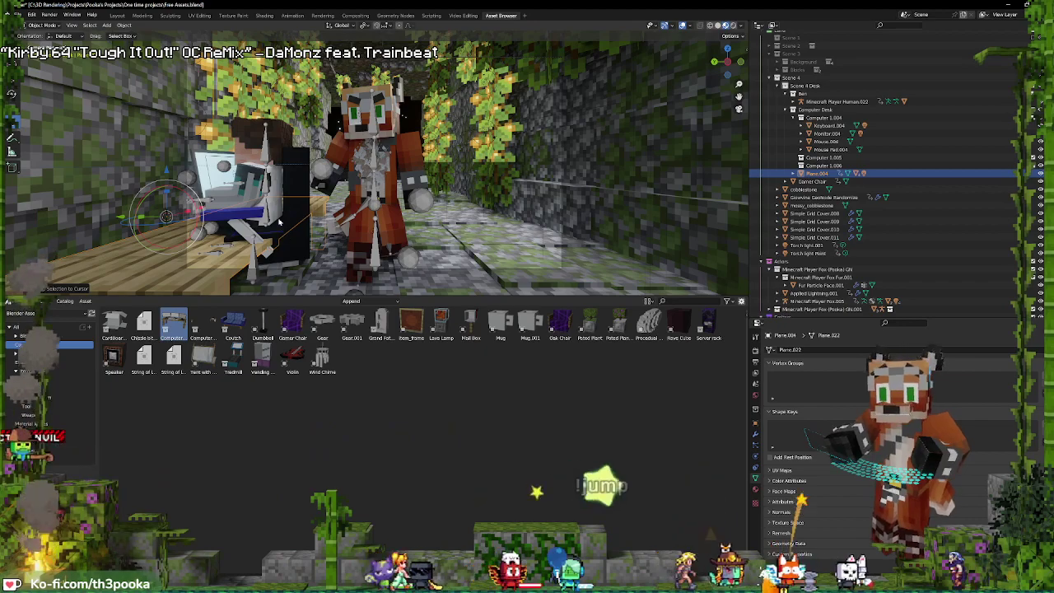
key(g)
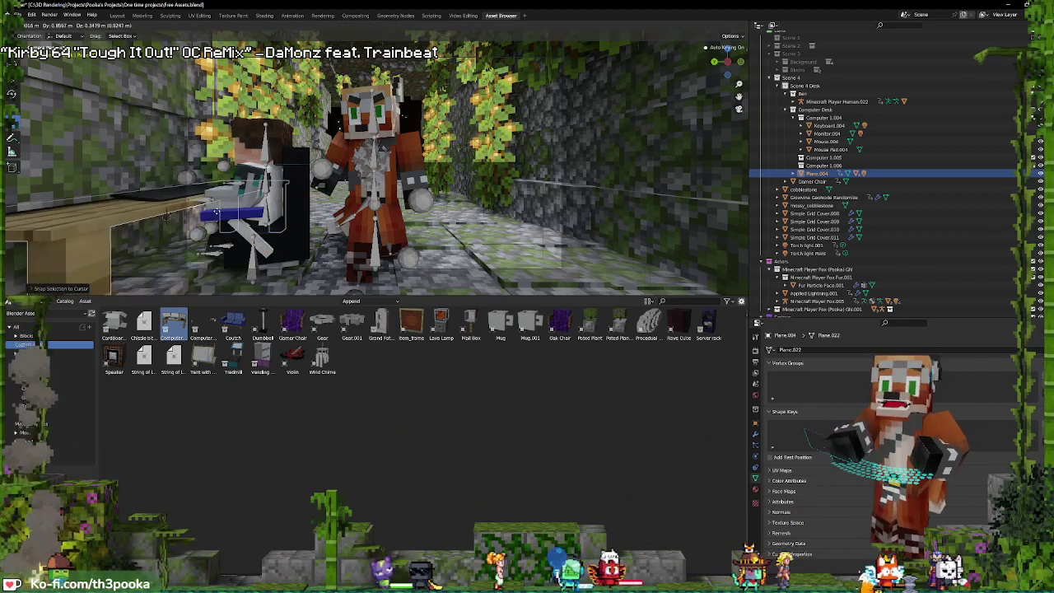
click(225, 244)
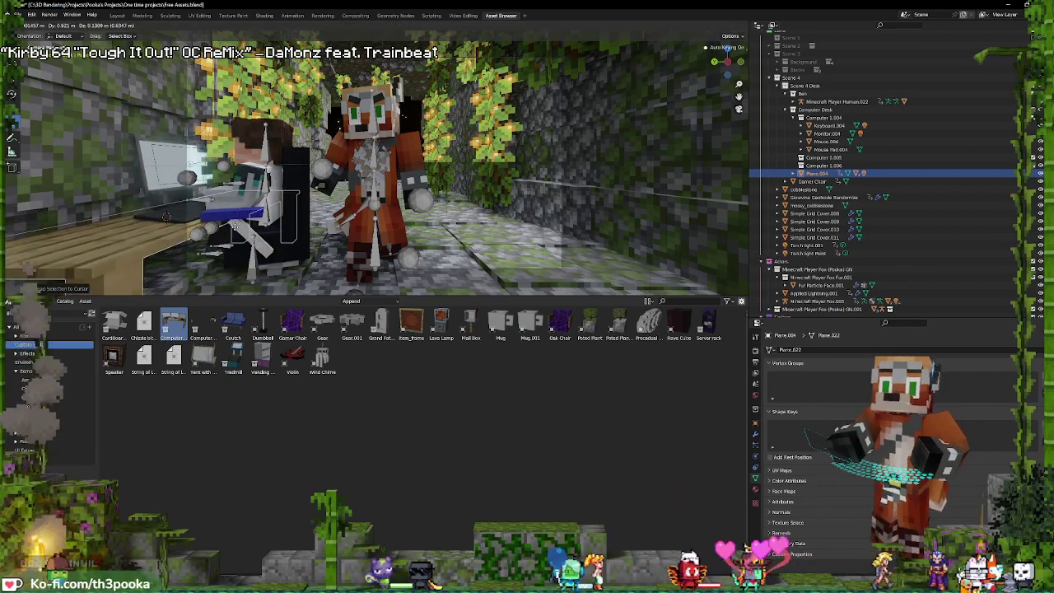
- Scale the desk to about 0.85, nudge it into place, and enter Edit Mode on its mesh
scroll(225, 244, up, 4)
scroll(225, 243, down, 5)
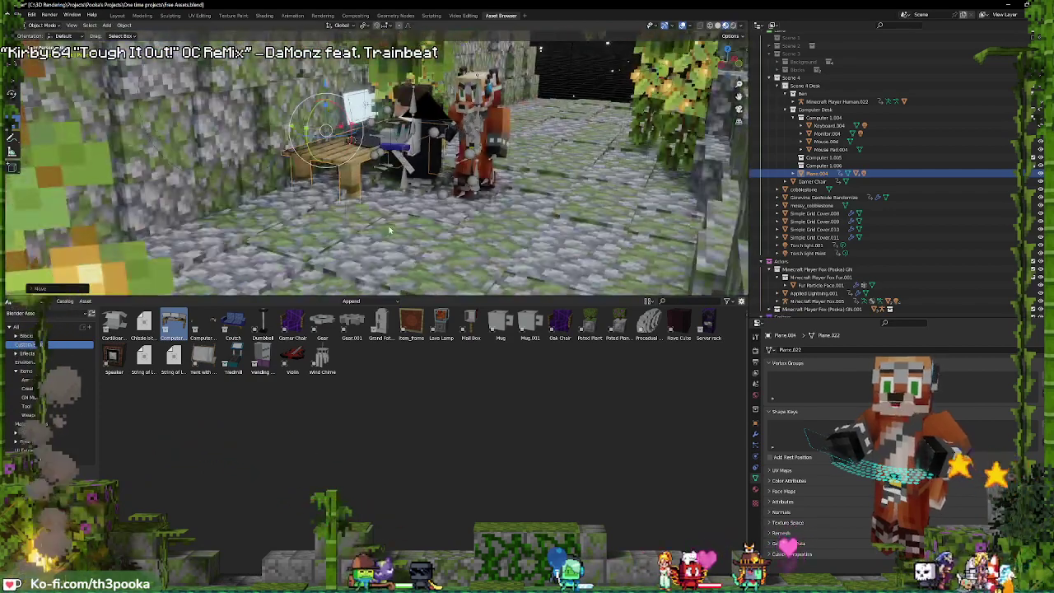
scroll(362, 148, up, 8)
scroll(386, 134, up, 2)
scroll(386, 134, down, 5)
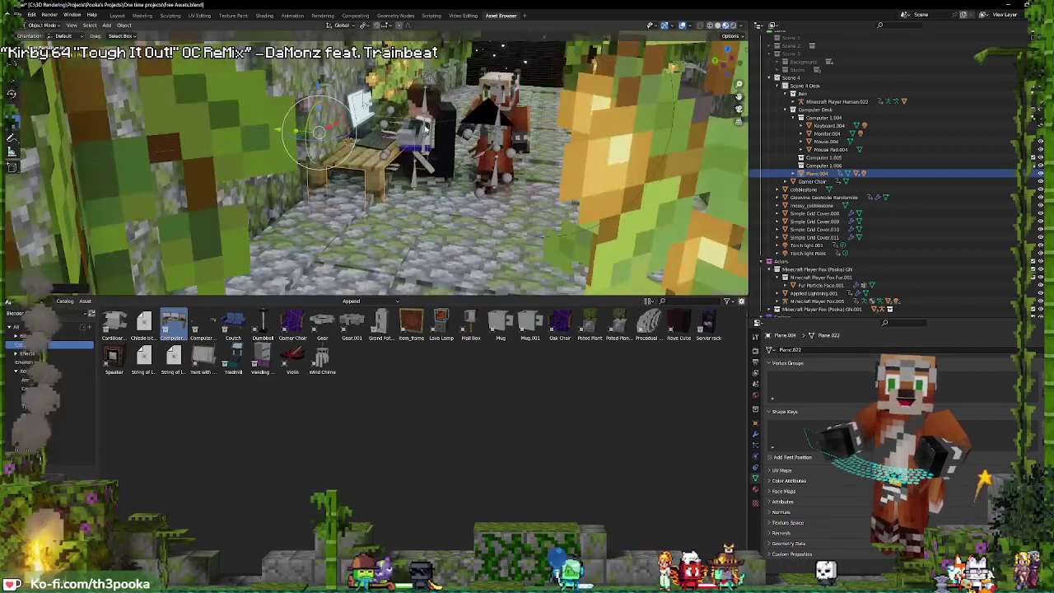
scroll(445, 118, up, 1)
scroll(445, 118, up, 2)
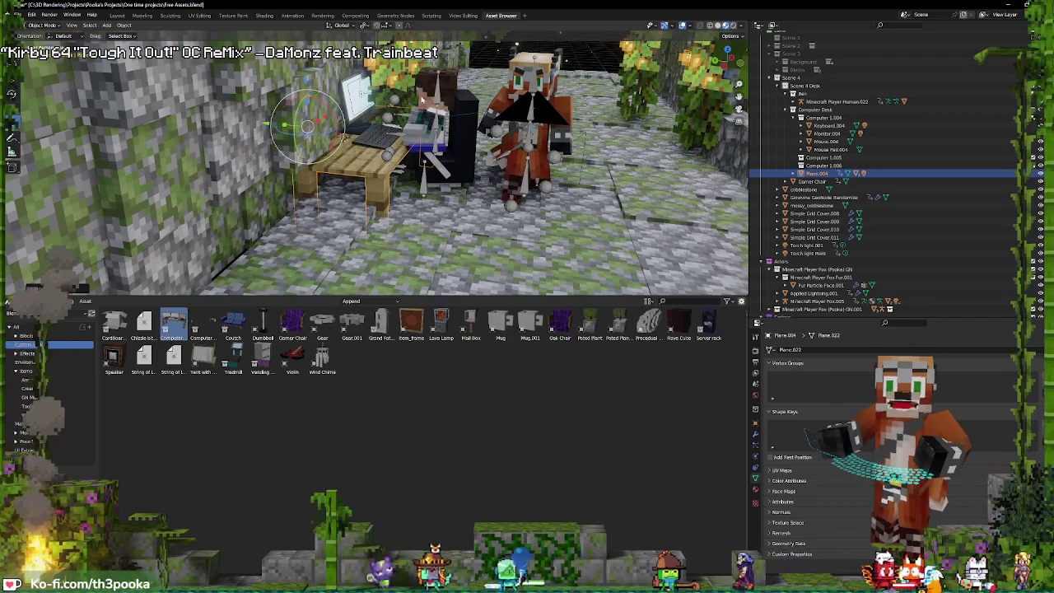
key(s)
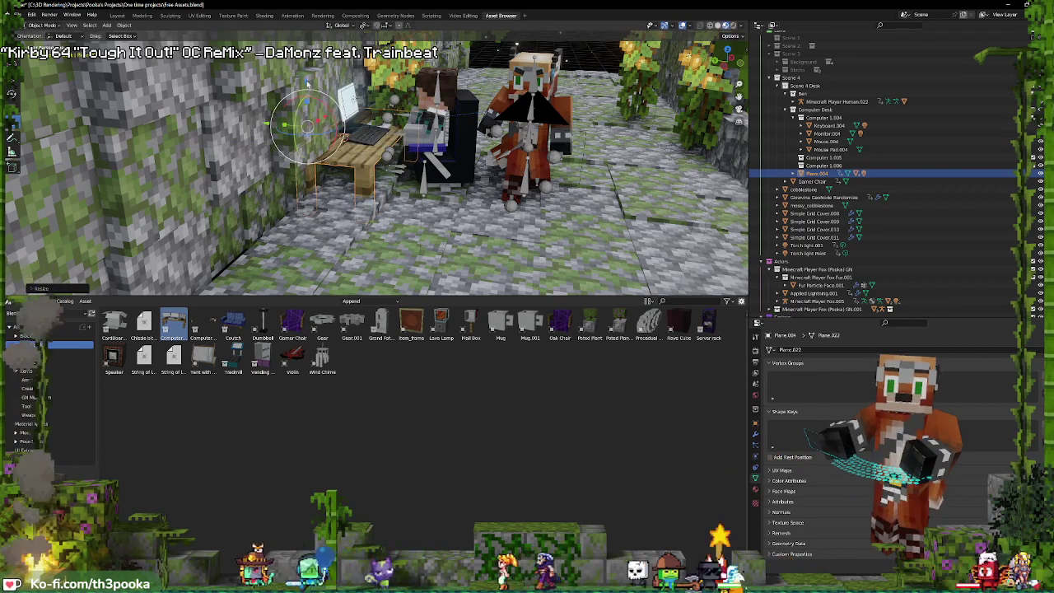
click(308, 74)
key(g)
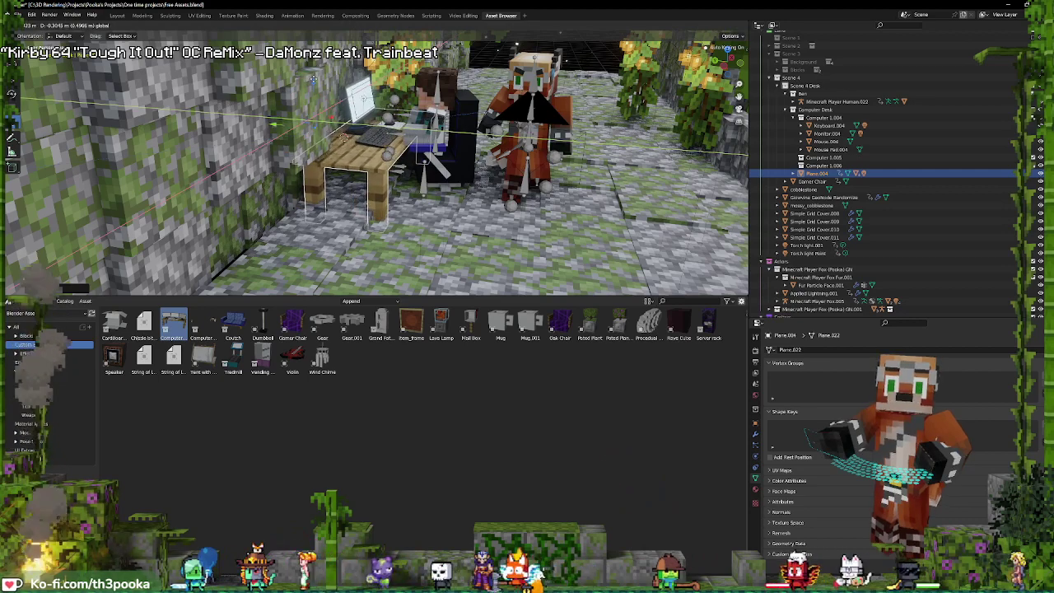
click(331, 85)
key(Tab)
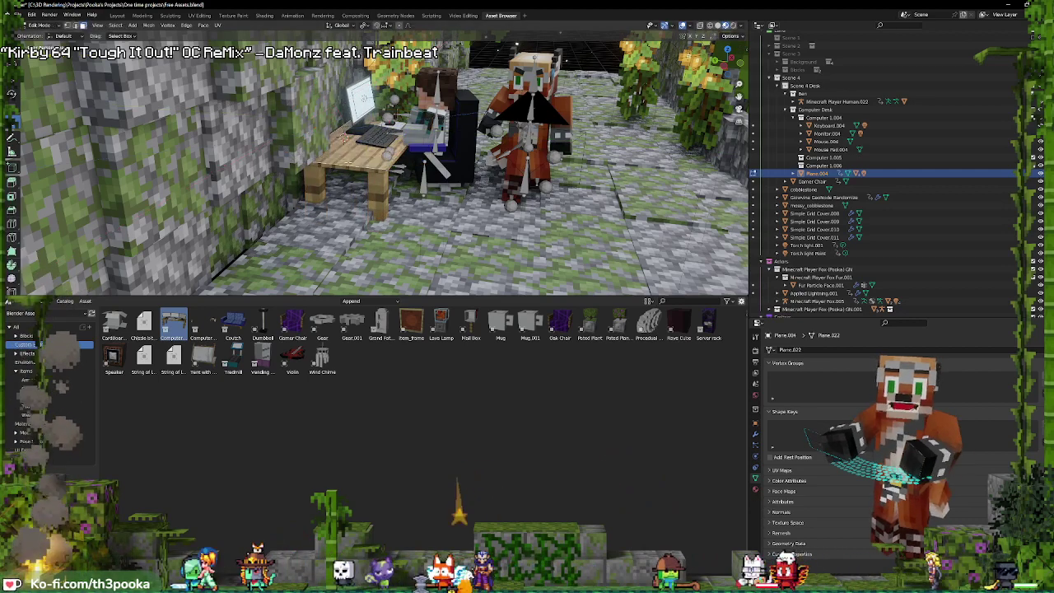
- Set the Transform Pivot Point to Median Point and cancel a trial X-axis move of the desk
middle_drag(338, 166, 332, 149)
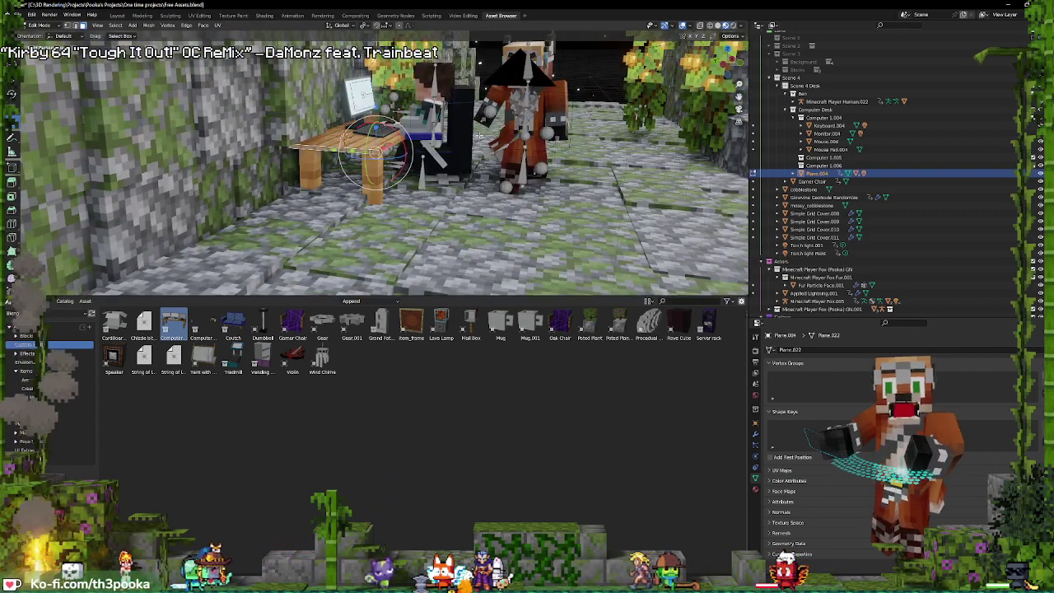
click(733, 38)
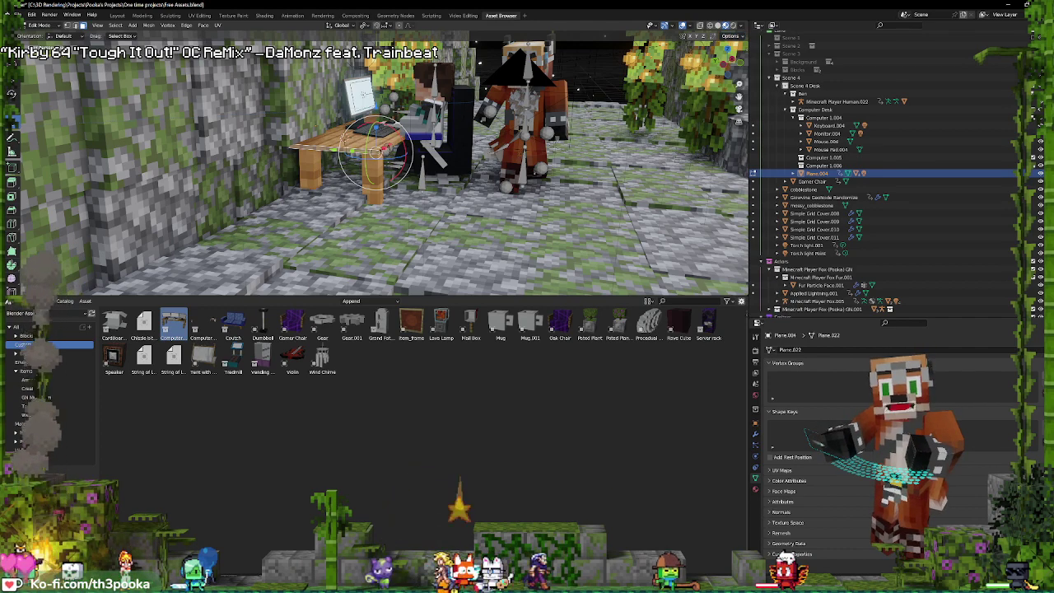
key(Tab)
key(c)
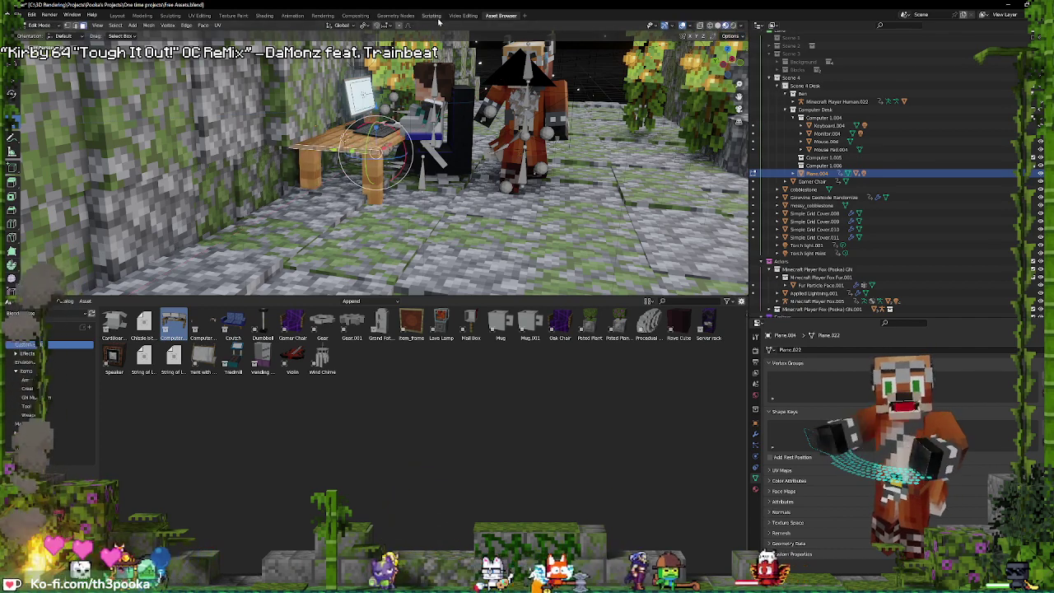
click(364, 27)
click(379, 62)
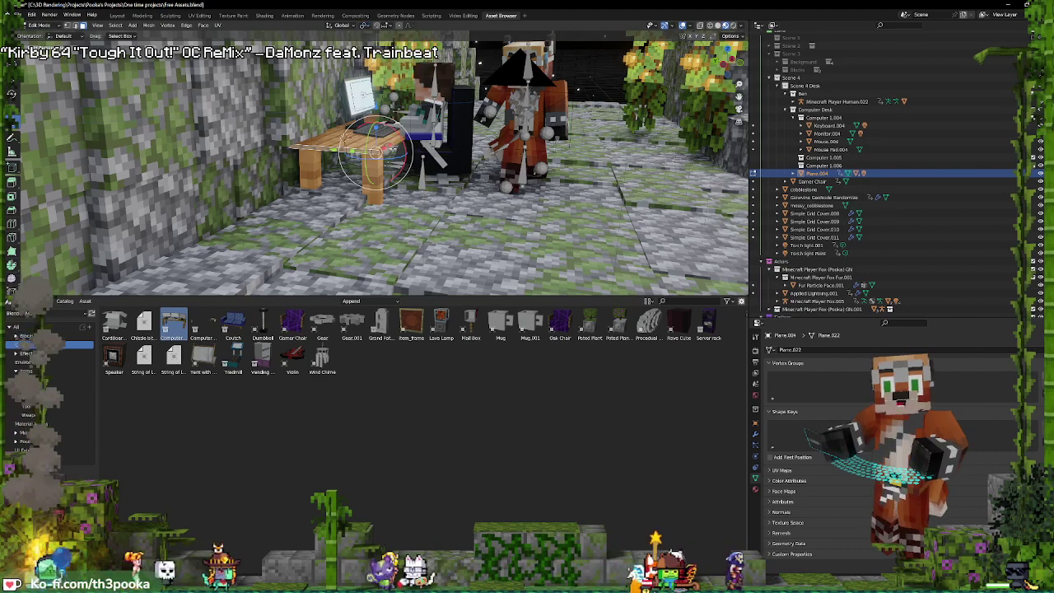
key(Escape)
key(g)
key(x)
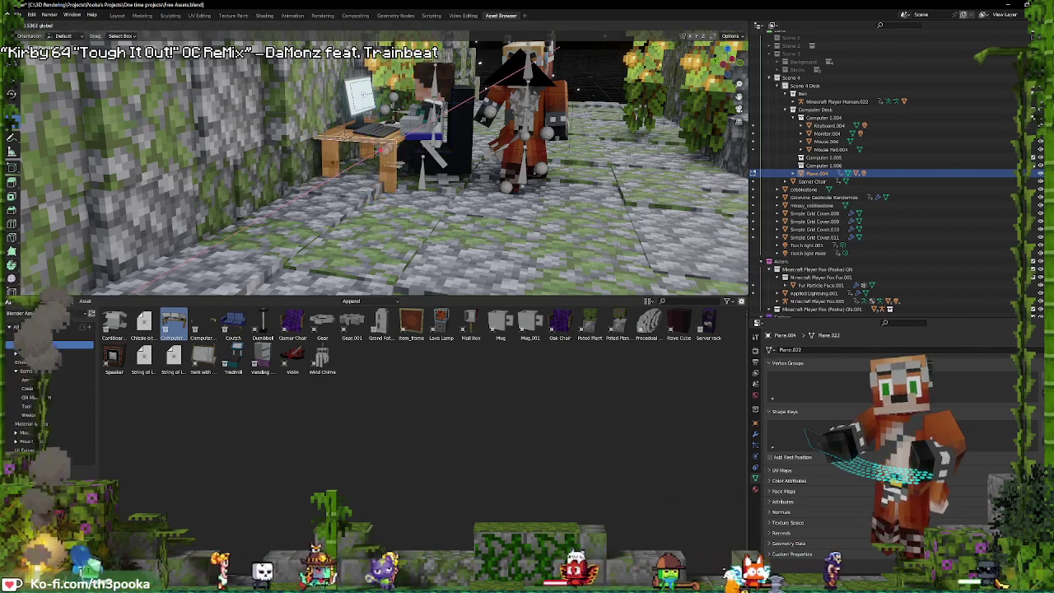
key(Return)
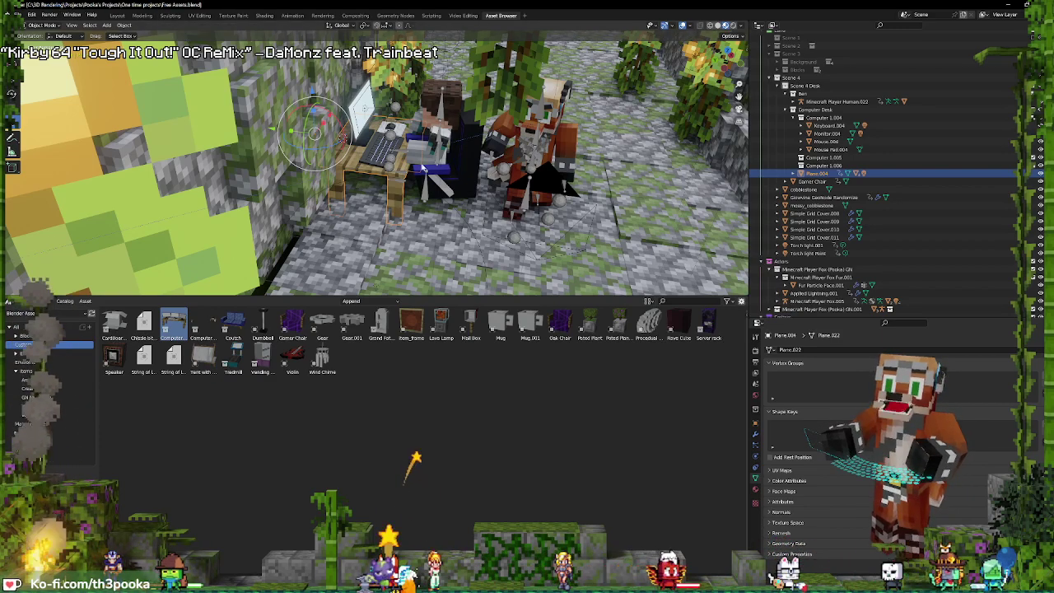
- Move the desk across the floor plane to a new spot beside the seated human
middle_drag(451, 179, 429, 198)
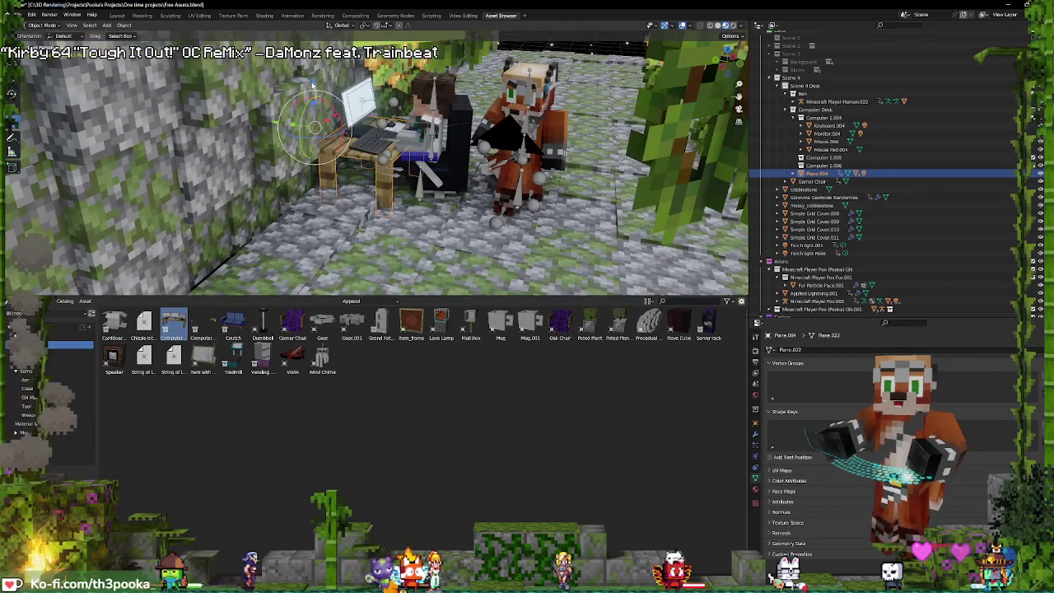
key(g)
key(shift+z)
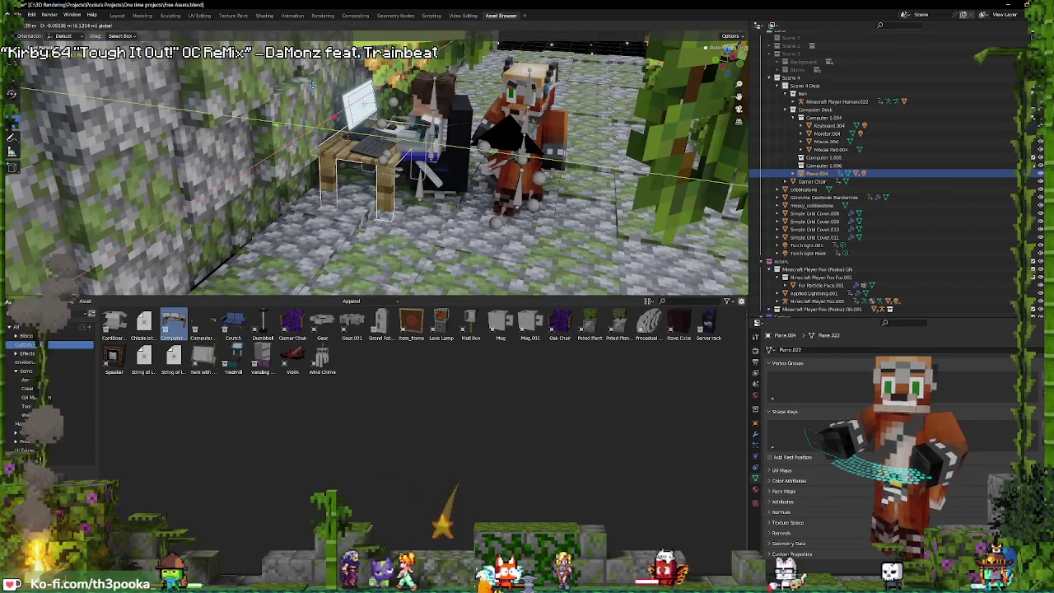
click(314, 85)
- Centre the view on the seated human and select the remaining monitor
middle_drag(428, 169, 436, 132)
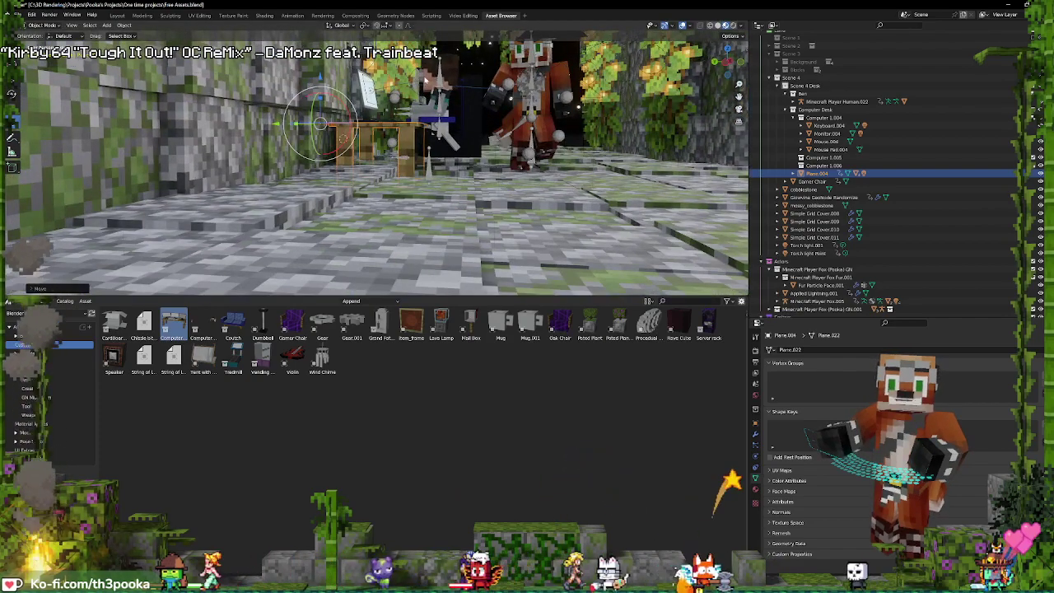
click(443, 124)
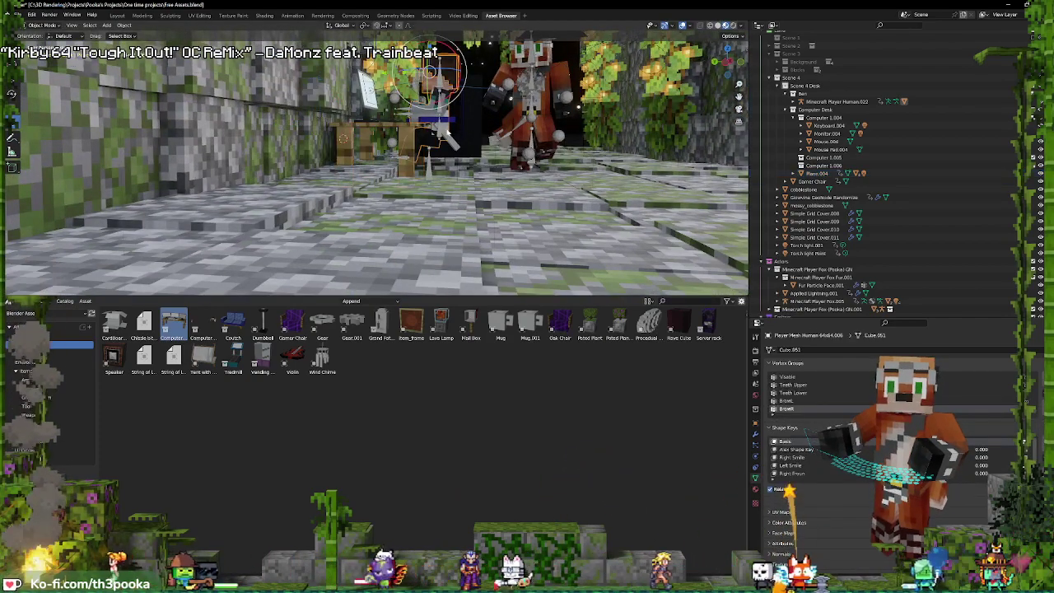
key(KP_Decimal)
middle_drag(447, 132, 222, 114)
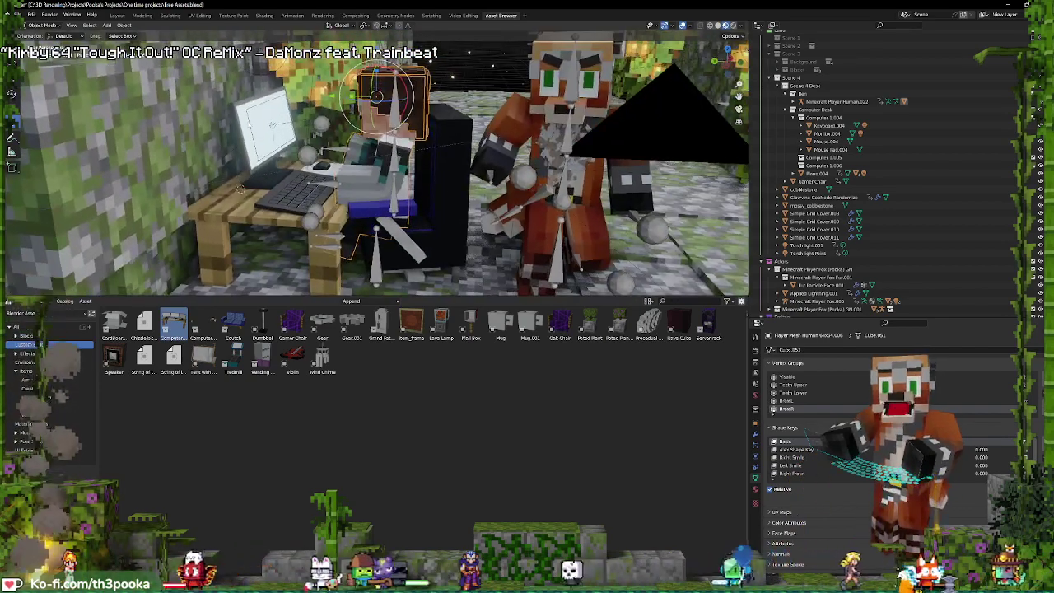
click(272, 132)
key(shift+a)
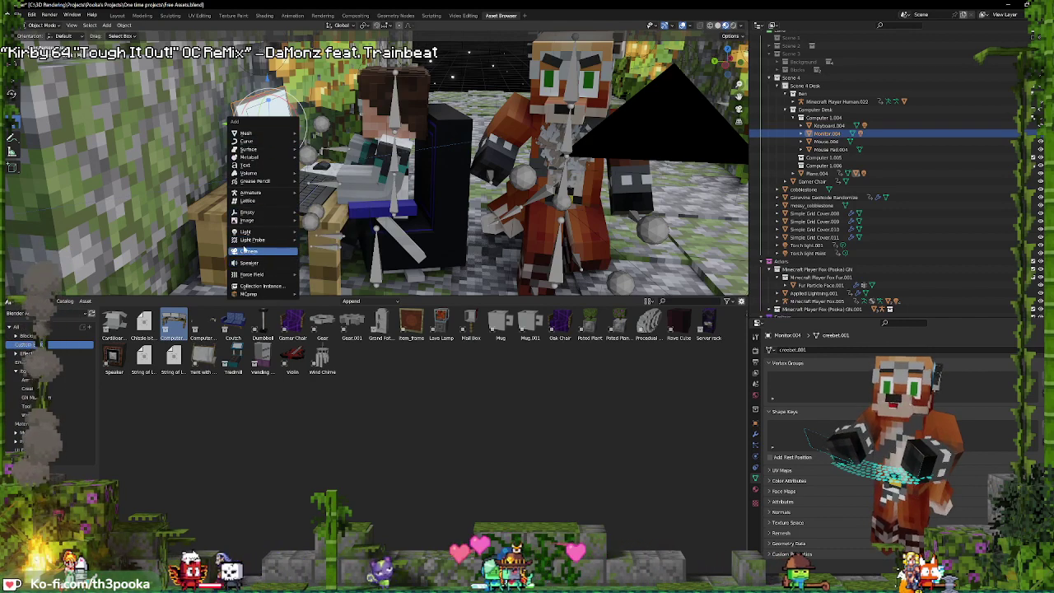
- Close the Add menu without adding anything, then select the mossy wall and the human's rig
key(Escape)
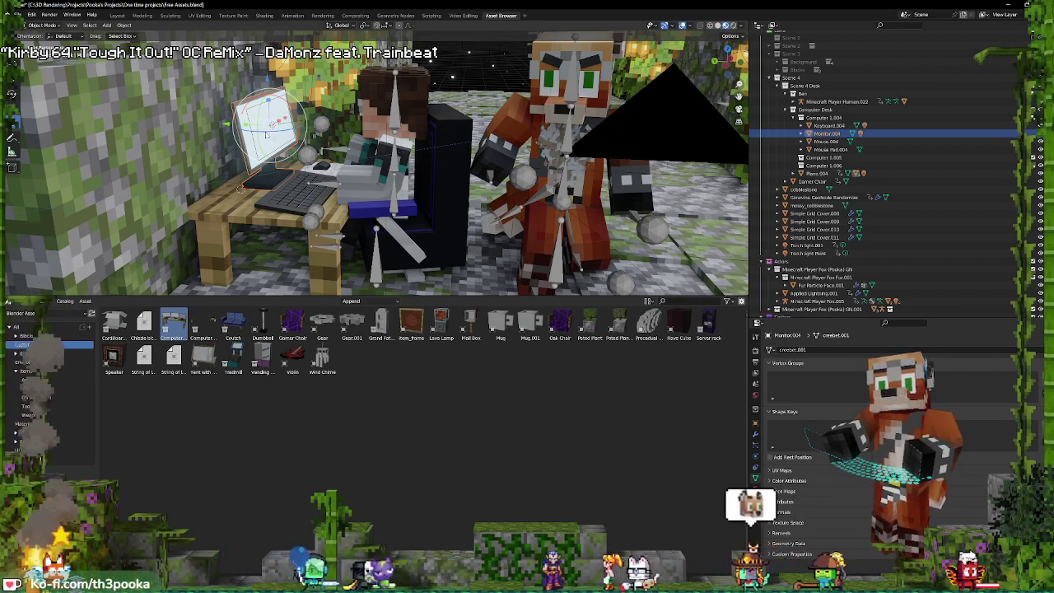
click(219, 161)
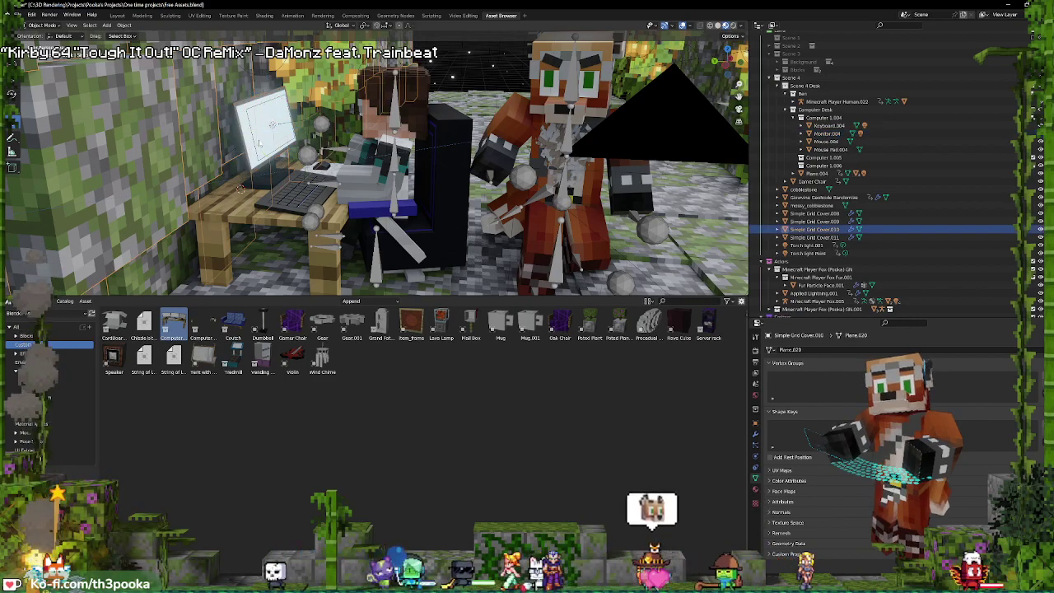
click(399, 168)
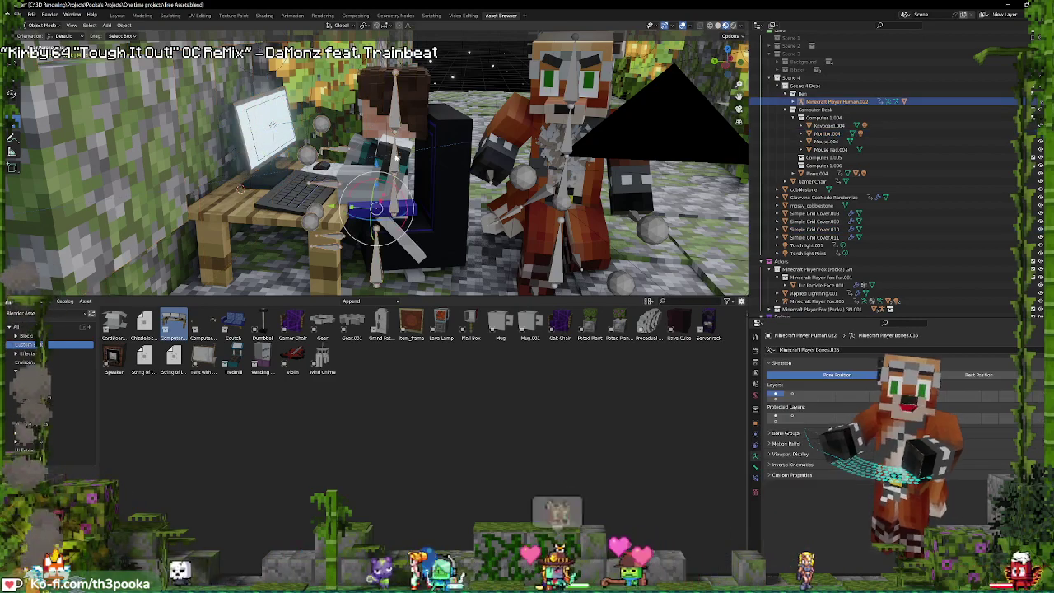
- In camera view, pose the human's arm bone slightly, select another bone, and switch to Layout
key(KP_0)
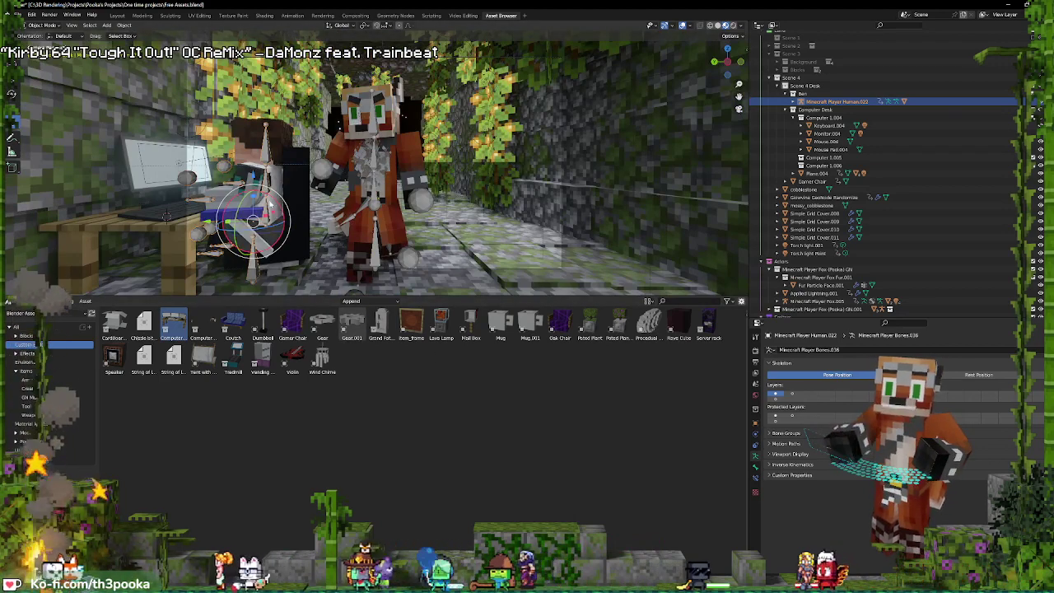
key(ctrl+Tab)
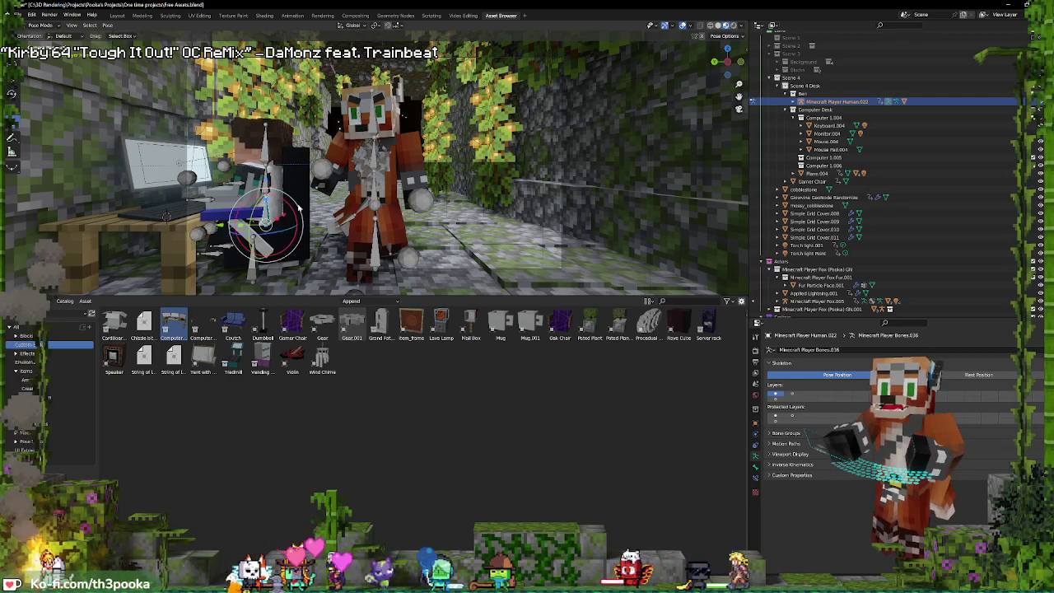
drag(298, 207, 333, 194)
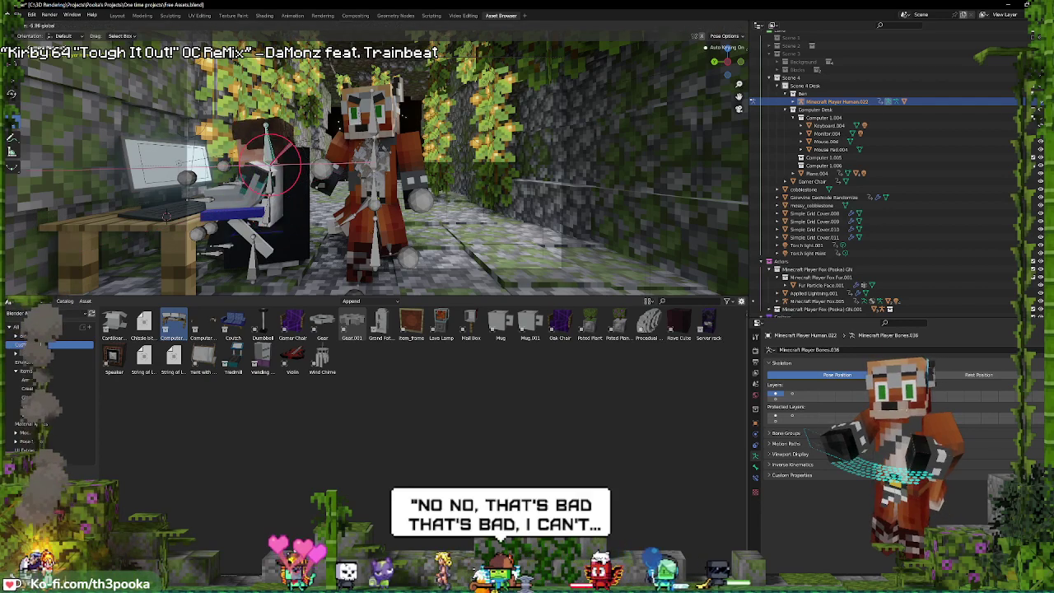
click(245, 211)
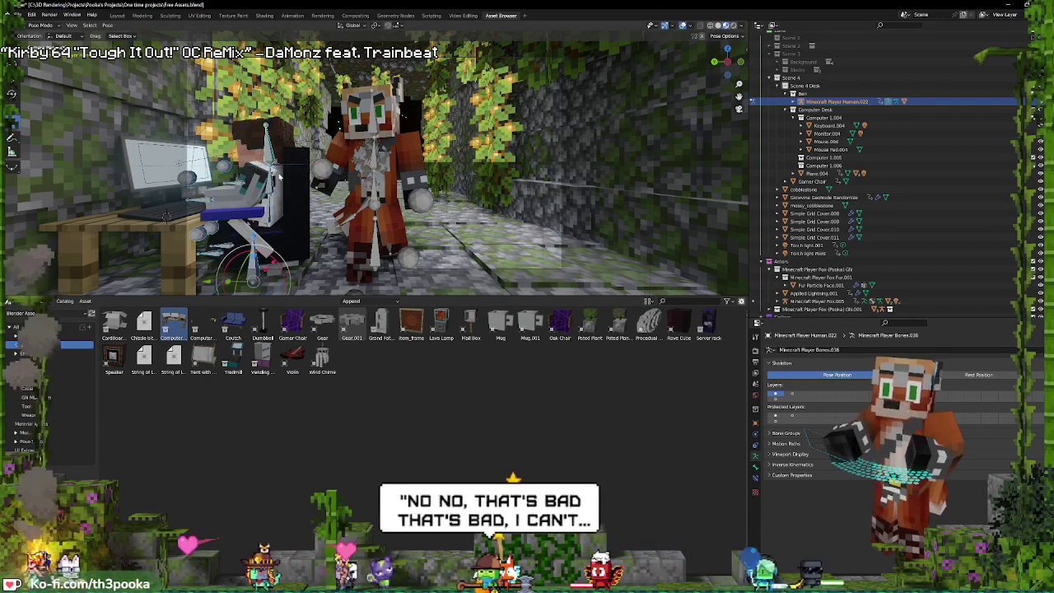
right_click(245, 211)
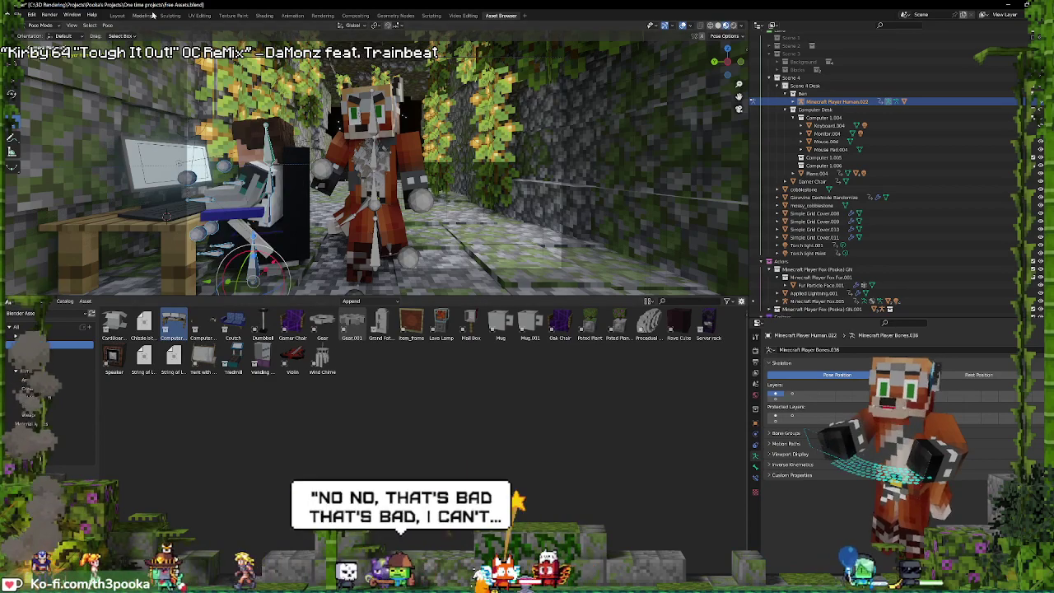
key(ctrl+Page_Down)
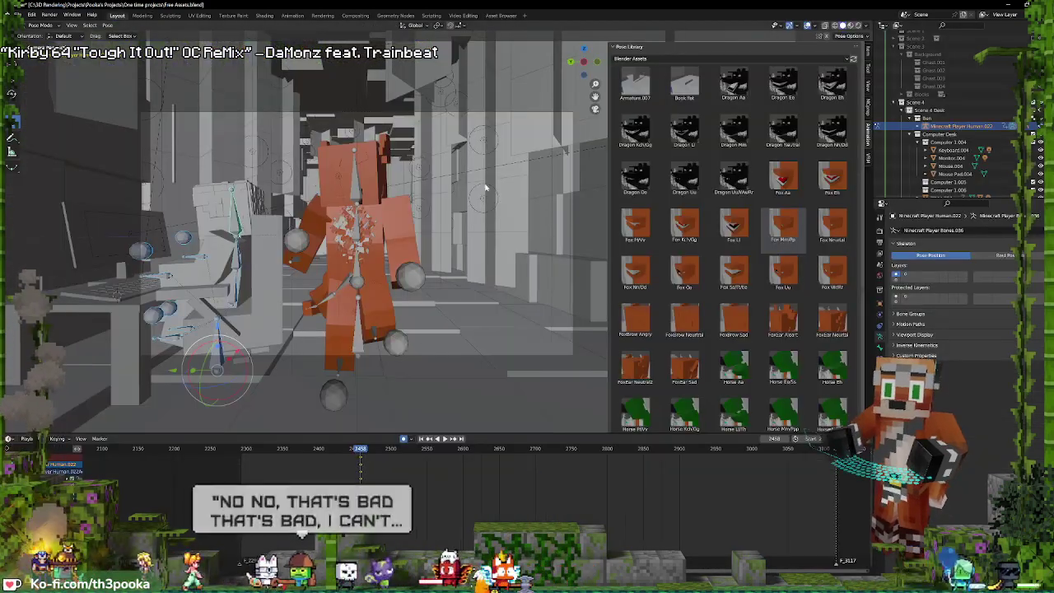
- At about frame 2404, move the human's lower arm bone to a new keyed position
mouse_move(484, 470)
mouse_down()
mouse_move(305, 475)
mouse_move(321, 482)
mouse_up()
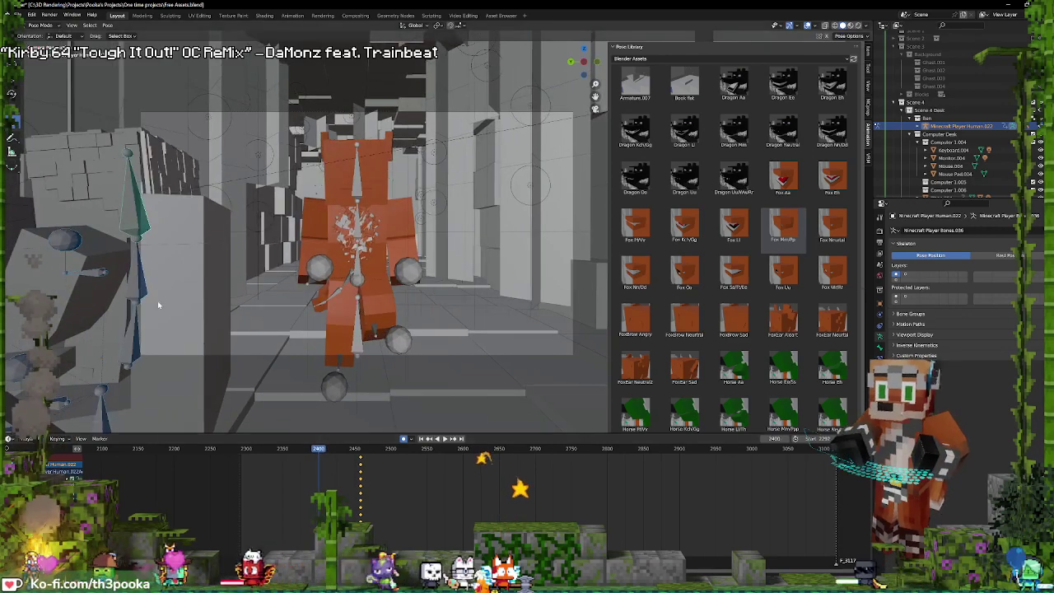
click(129, 344)
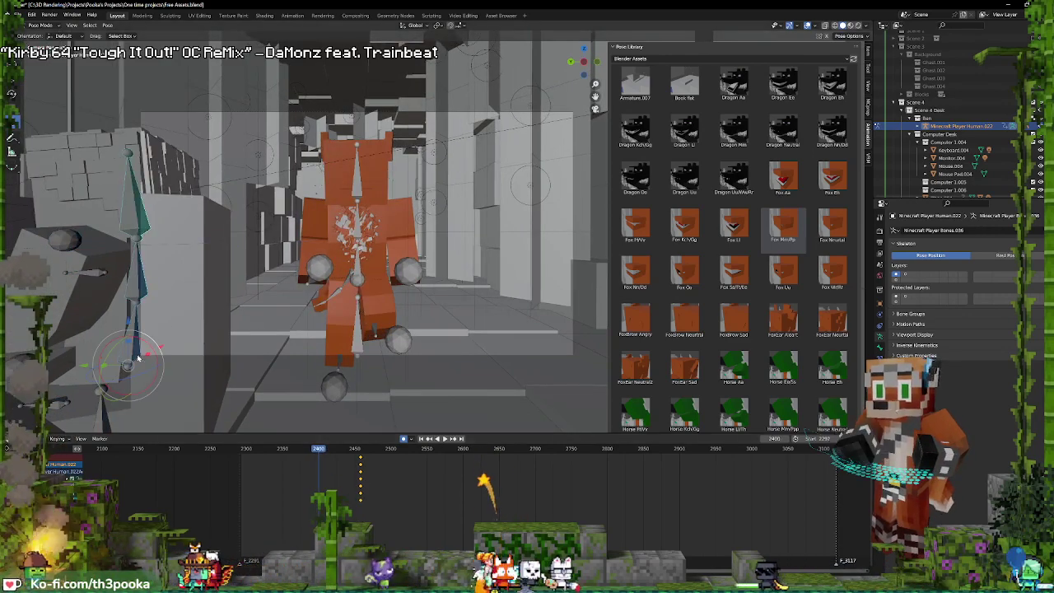
key(g)
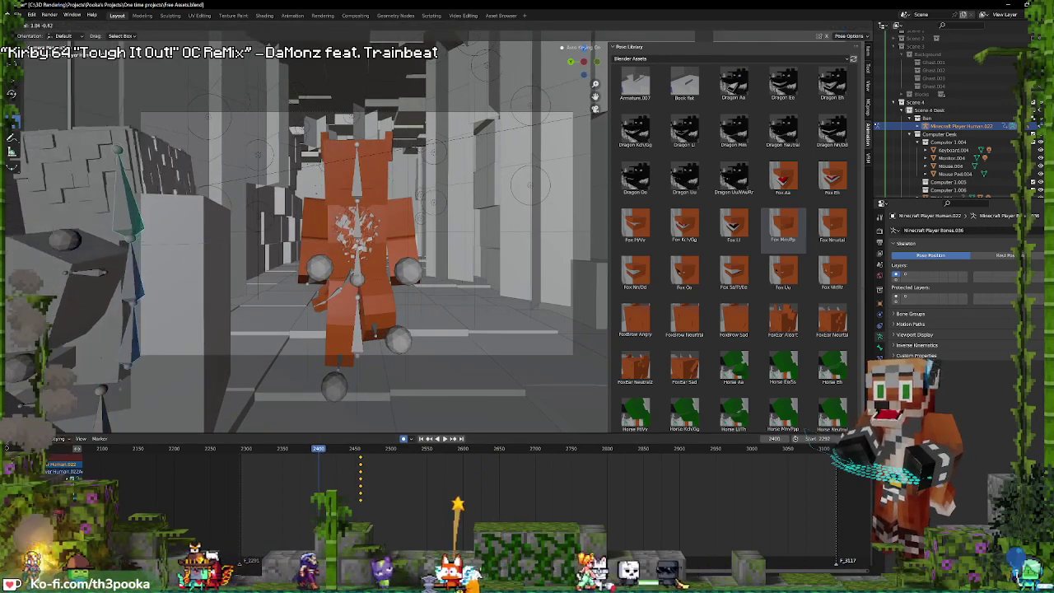
click(228, 65)
- Return to Object Mode, select the human's mesh, and show its Geometry Nodes setup
key(ctrl+Tab)
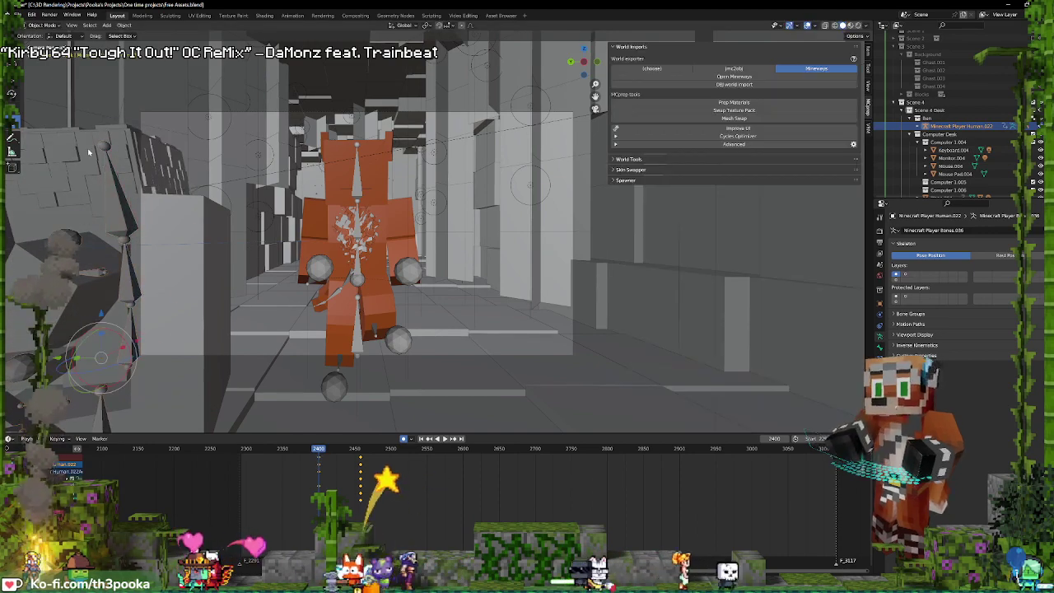
click(89, 152)
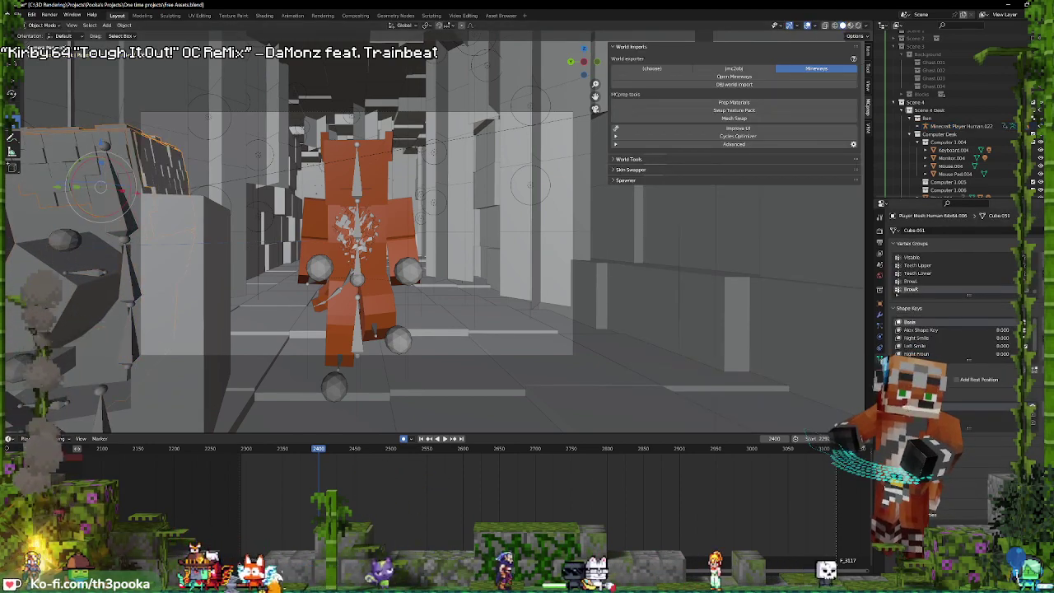
click(396, 15)
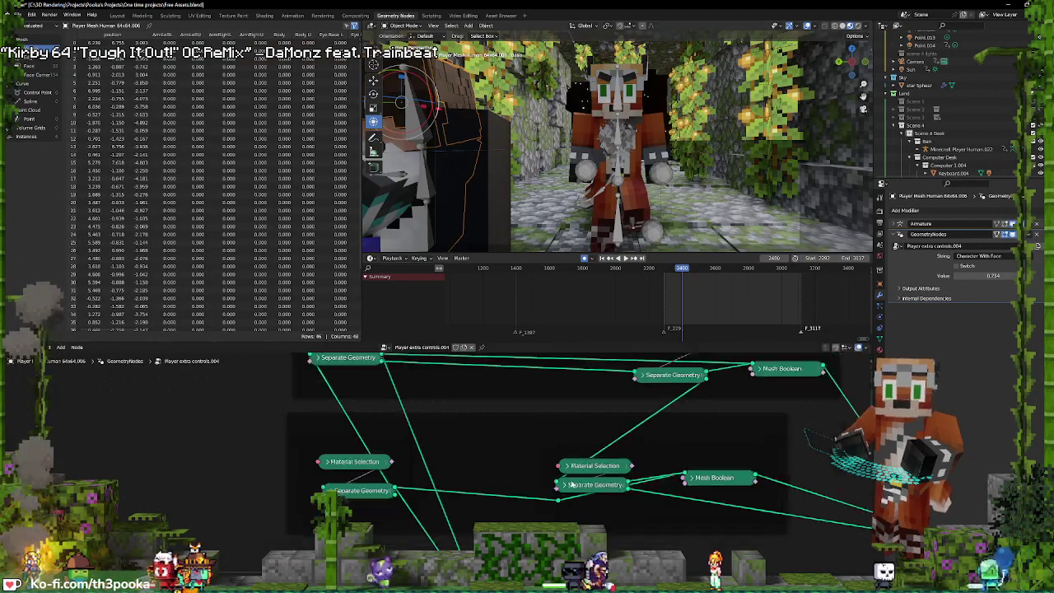
- Zoom into the node graph and drag the Named Attribute node's left edge to widen it
scroll(492, 416, down, 3)
scroll(492, 416, up, 3)
middle_drag(491, 416, 530, 410)
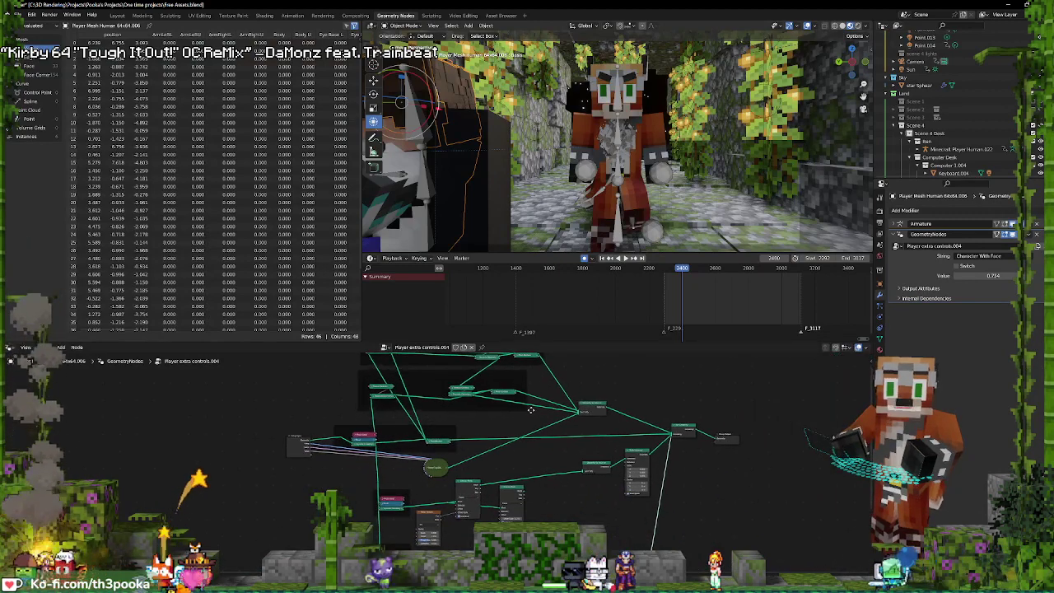
scroll(570, 374, up, 3)
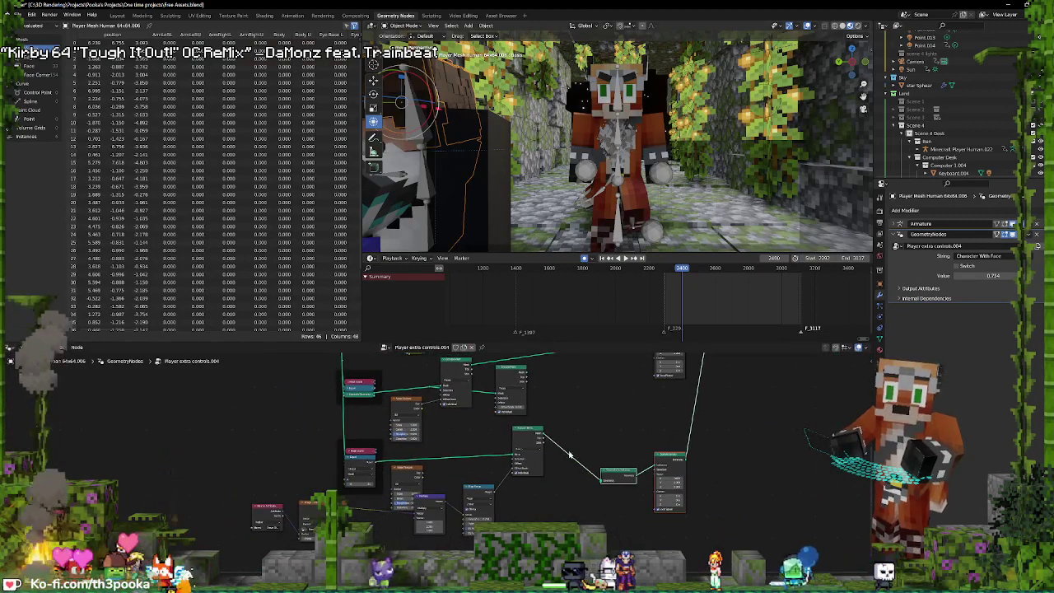
scroll(568, 454, up, 2)
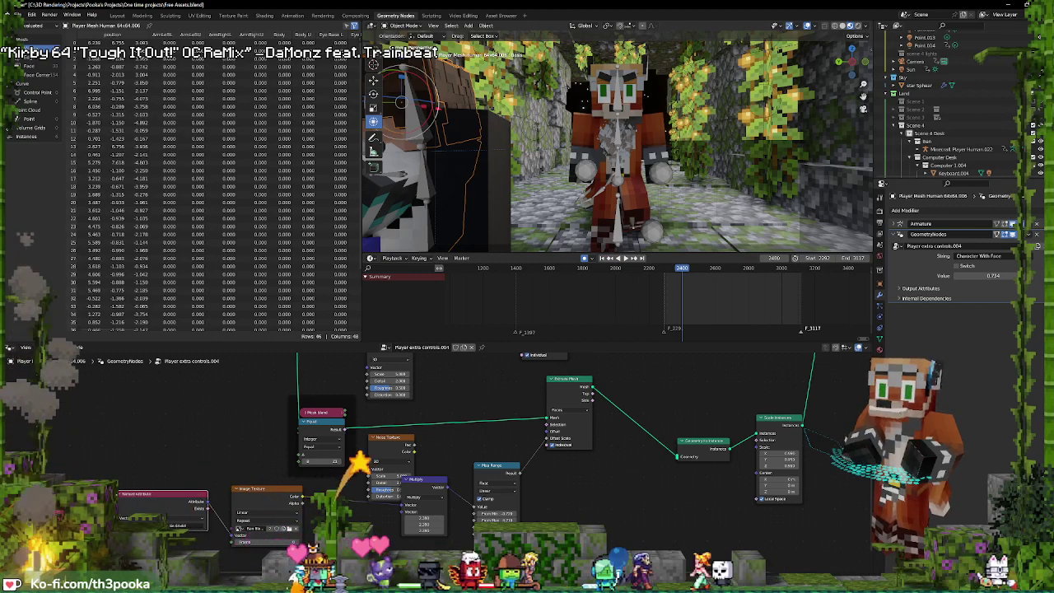
drag(162, 504, 120, 504)
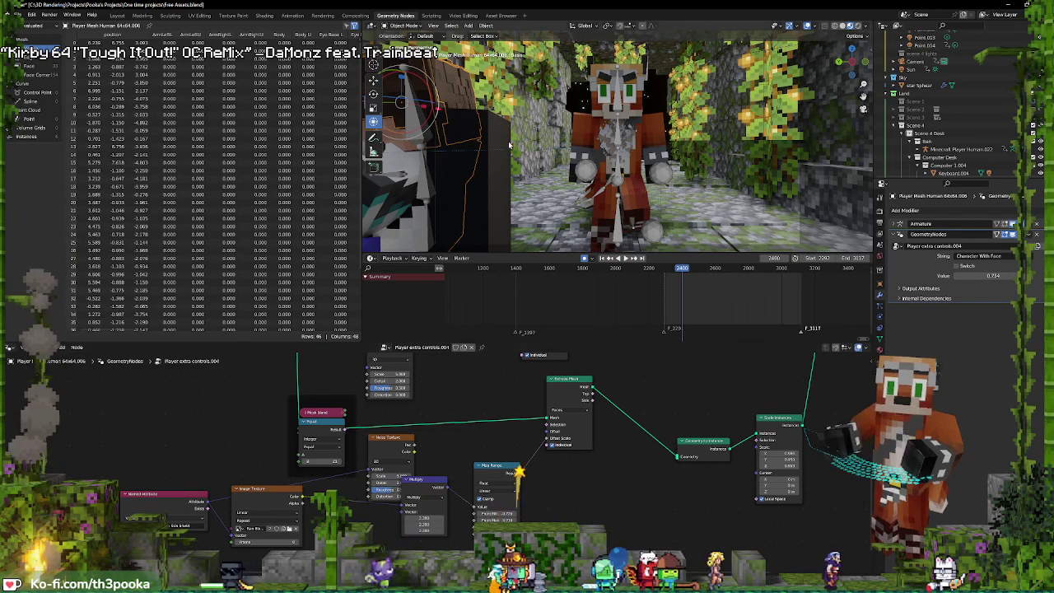
- Orbit the viewport and reselect the human character's mesh object
click(418, 141)
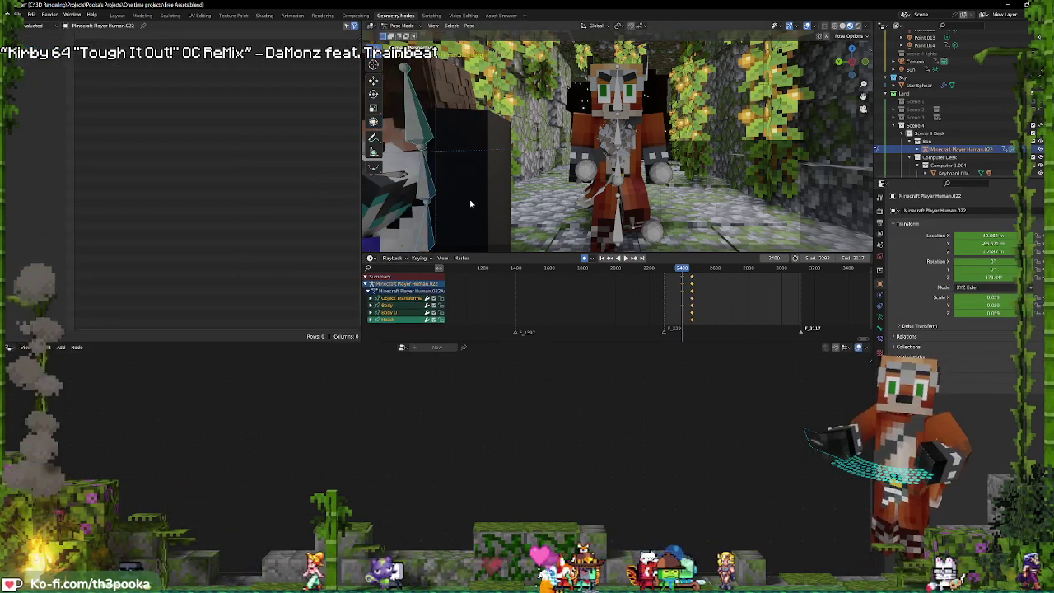
middle_drag(470, 203, 416, 154)
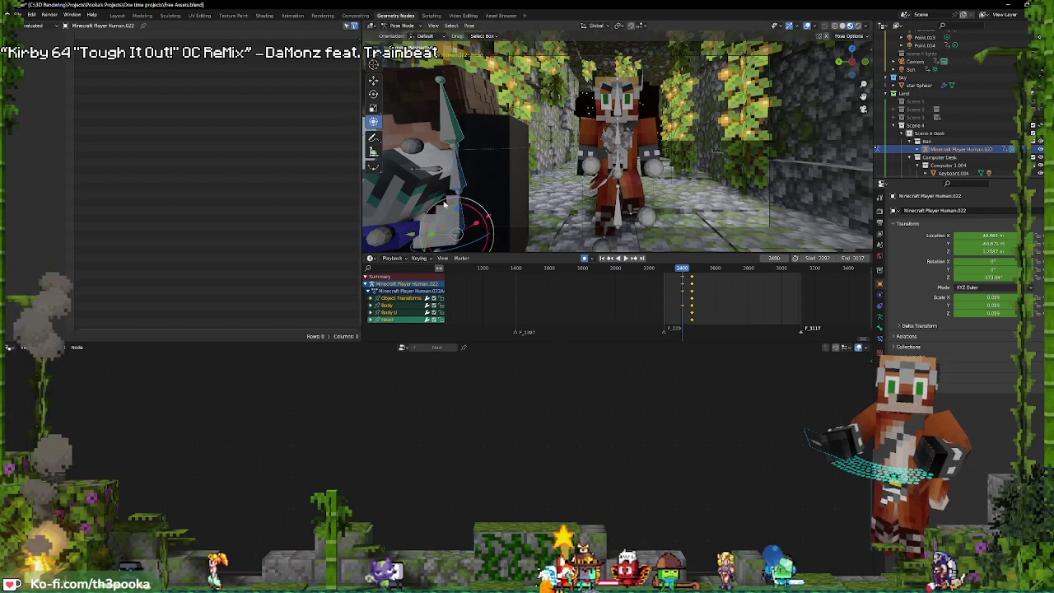
key(r)
key(r)
click(474, 122)
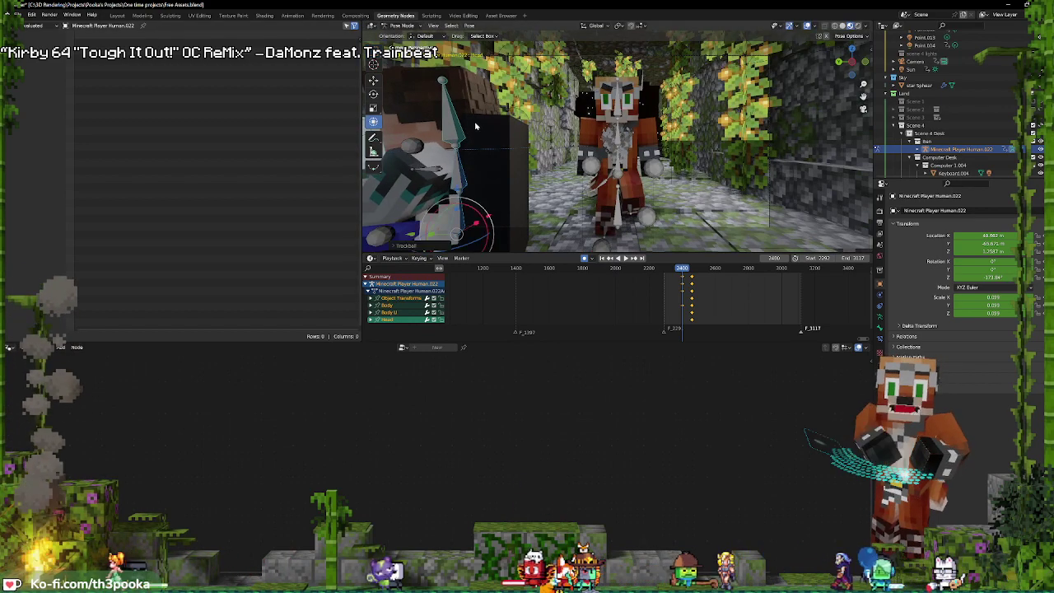
click(479, 93)
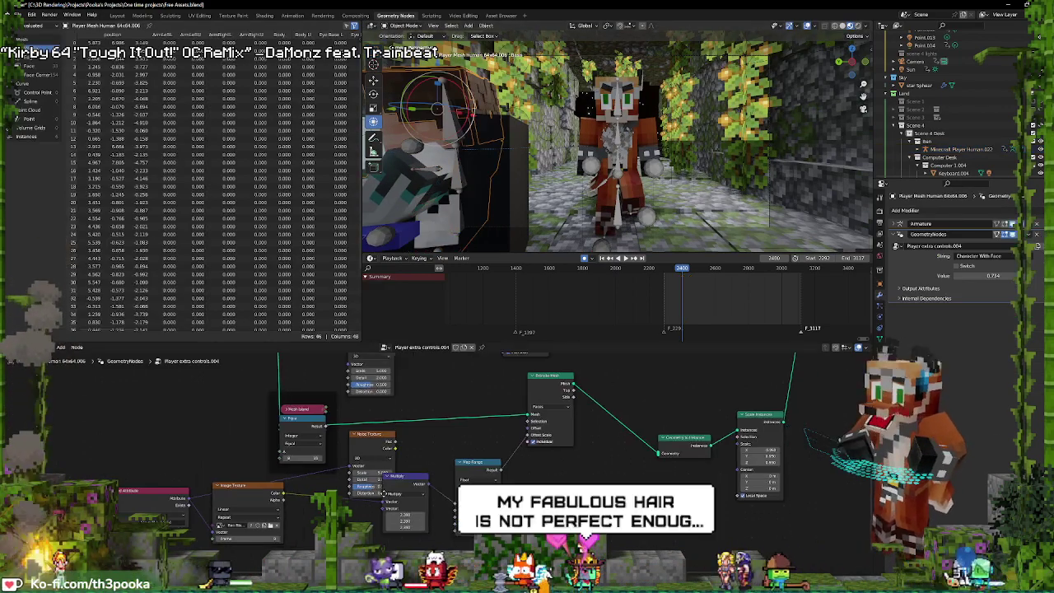
mouse_move(461, 388)
middle_down()
mouse_move(455, 416)
mouse_move(426, 440)
mouse_move(455, 430)
middle_up()
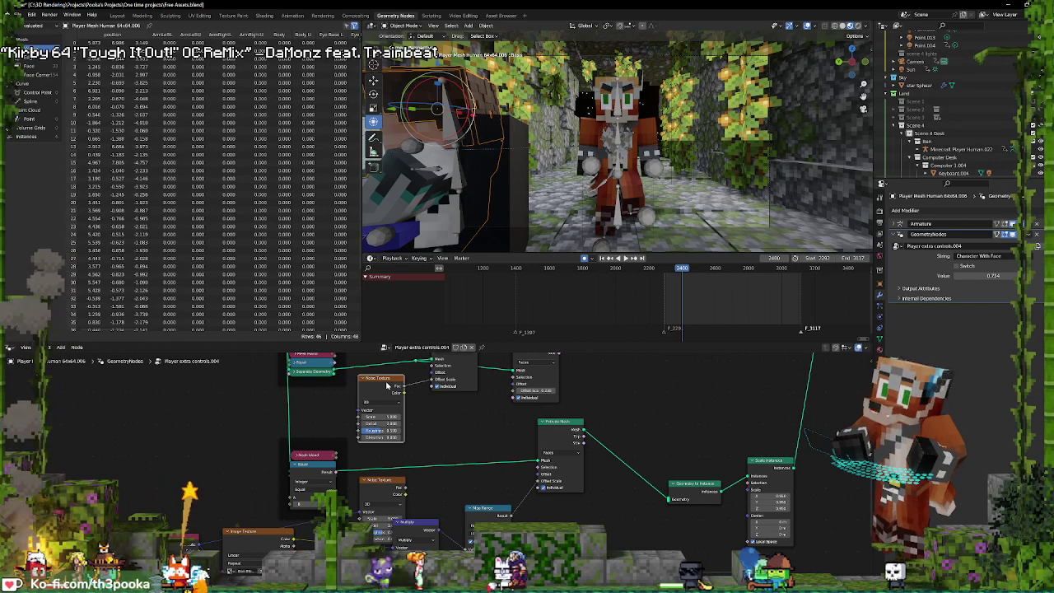
- Duplicate the Named Attribute node and set the copy to read Steve Skin 64x64
key(shift+a)
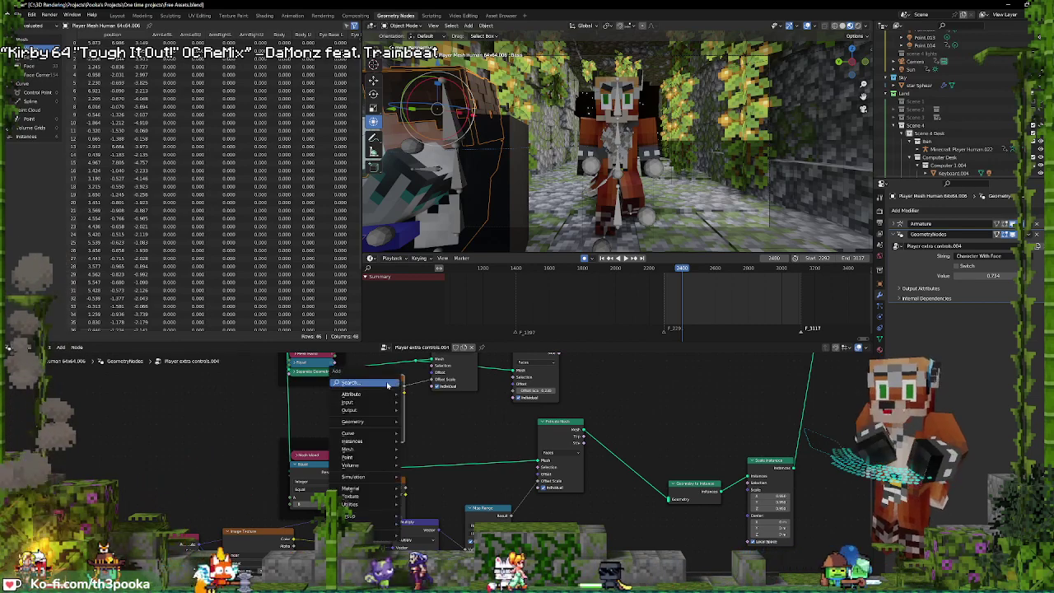
key(Escape)
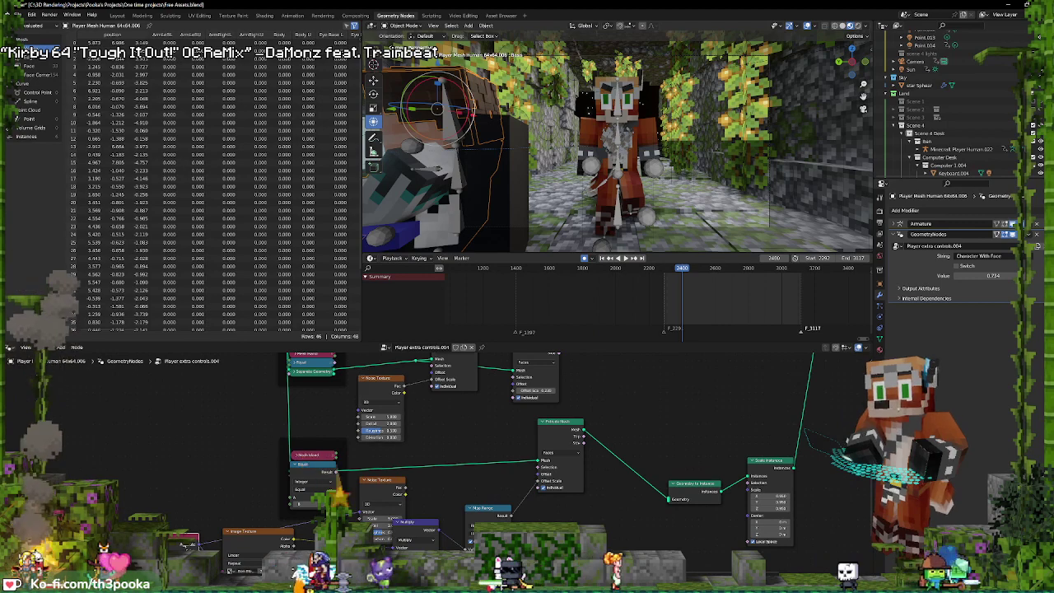
middle_drag(166, 560, 177, 544)
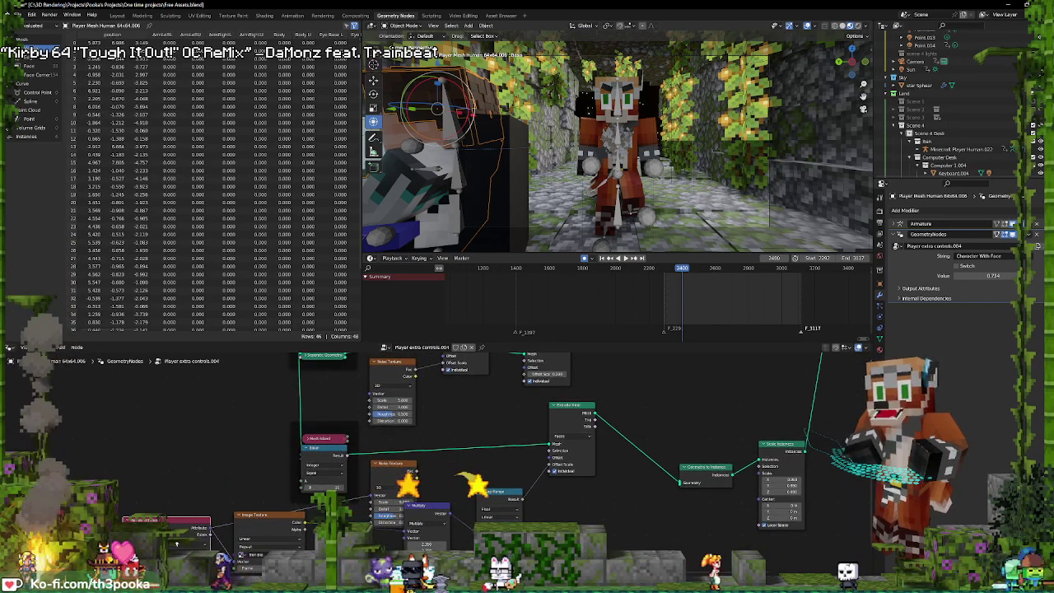
key(shift+d)
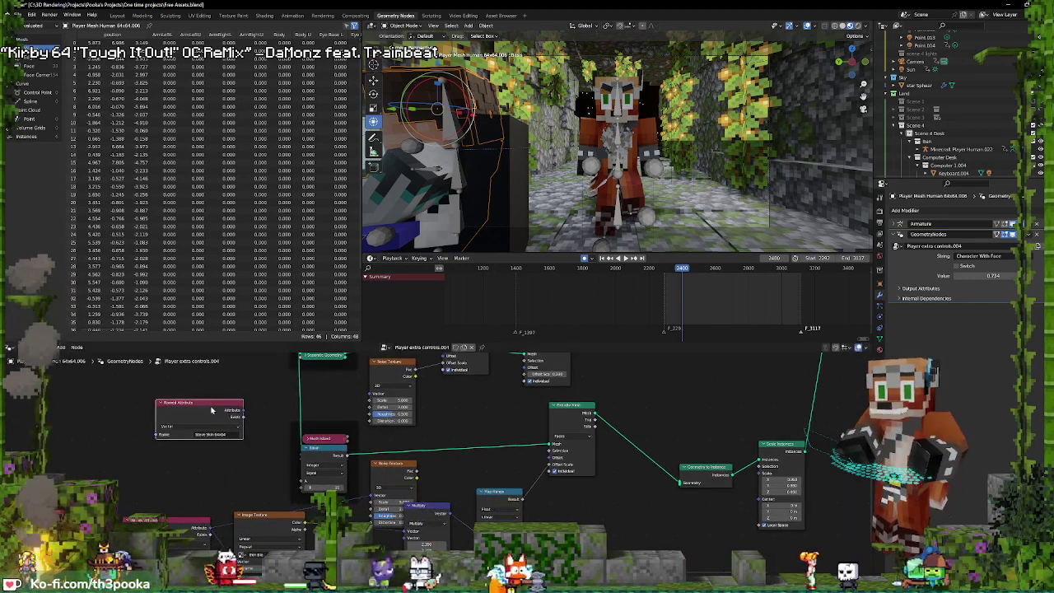
click(211, 409)
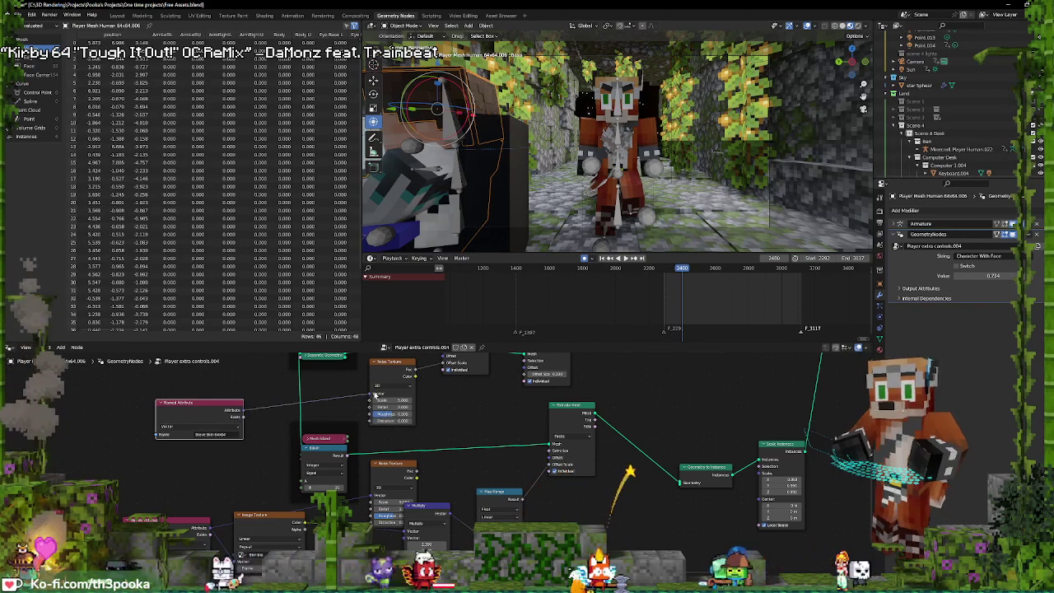
click(230, 435)
click(424, 403)
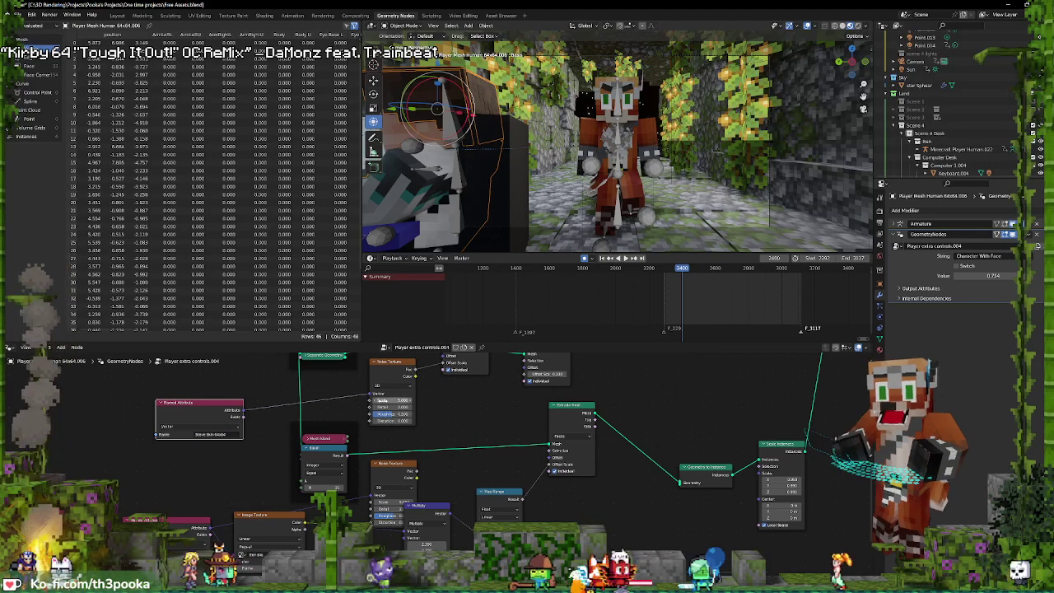
- Lower the Noise Texture scale value, then select the human character rig
drag(393, 400, 363, 400)
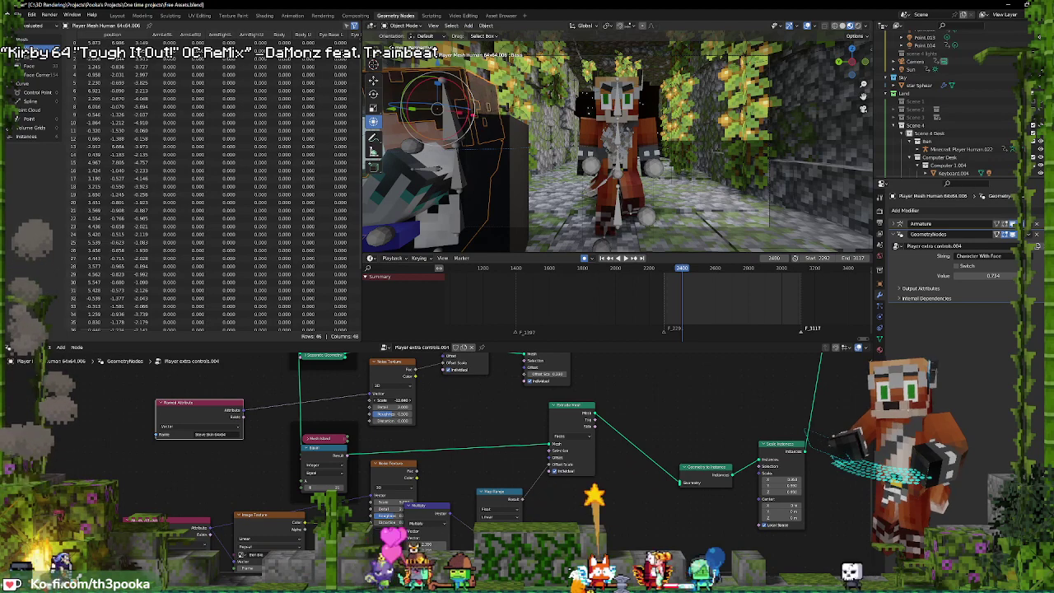
drag(394, 400, 378, 400)
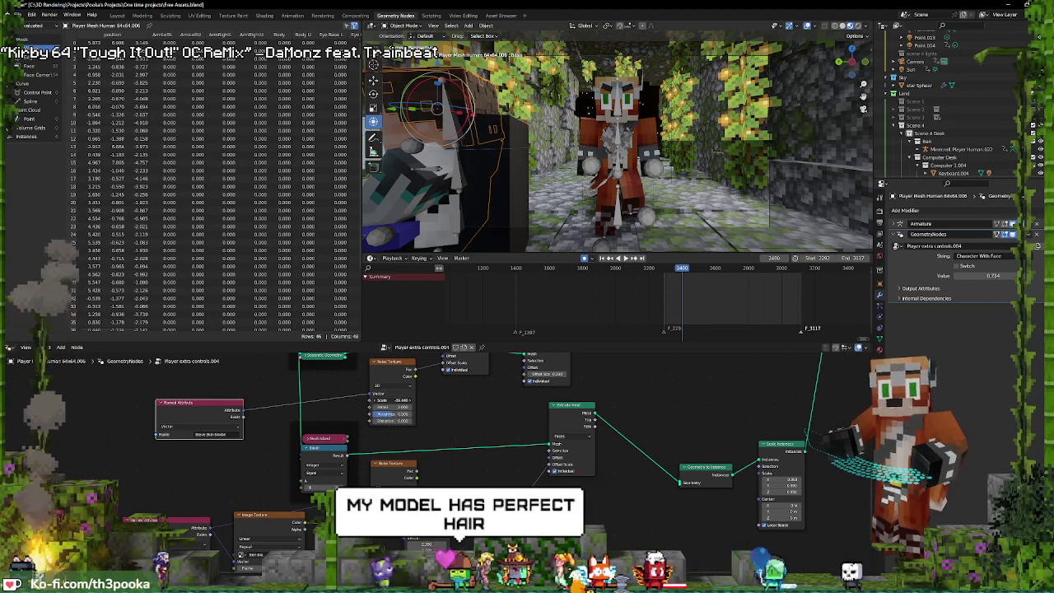
drag(394, 400, 443, 170)
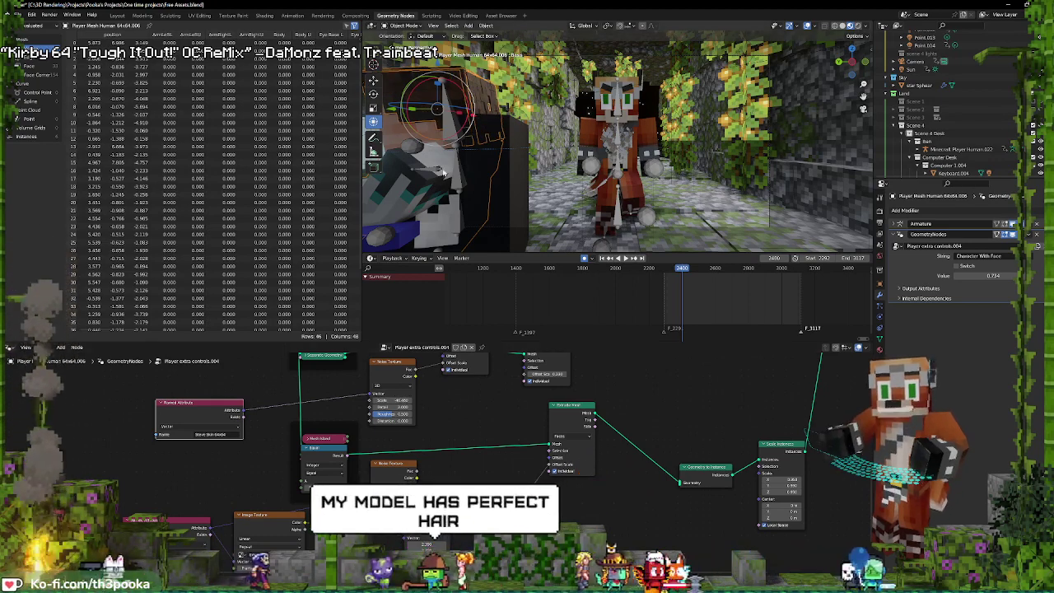
click(443, 171)
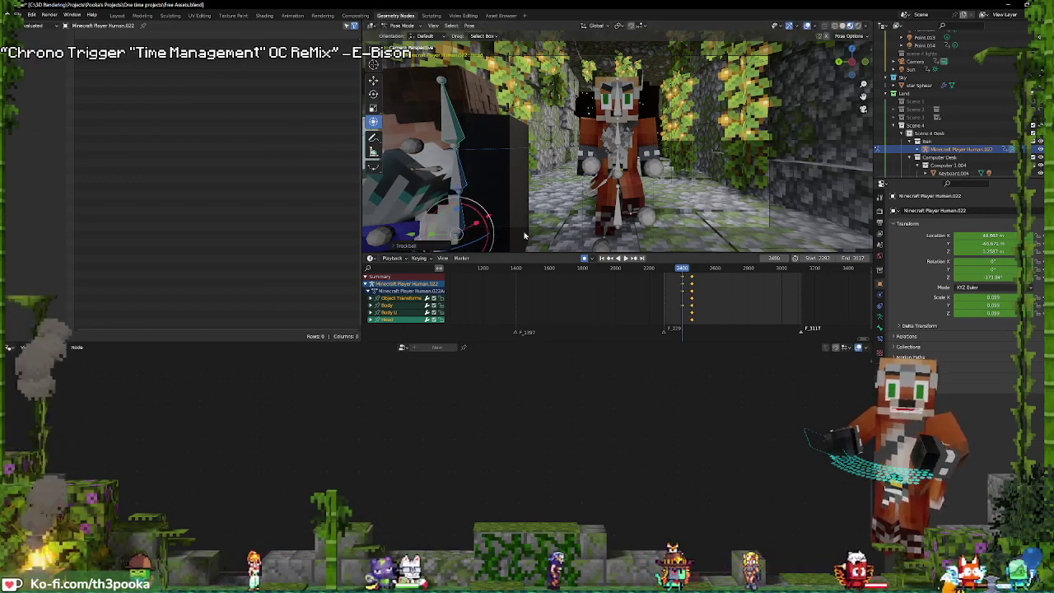
- Return to the animation layout and review the motion between frames 2434 and 2480
click(117, 16)
key(space)
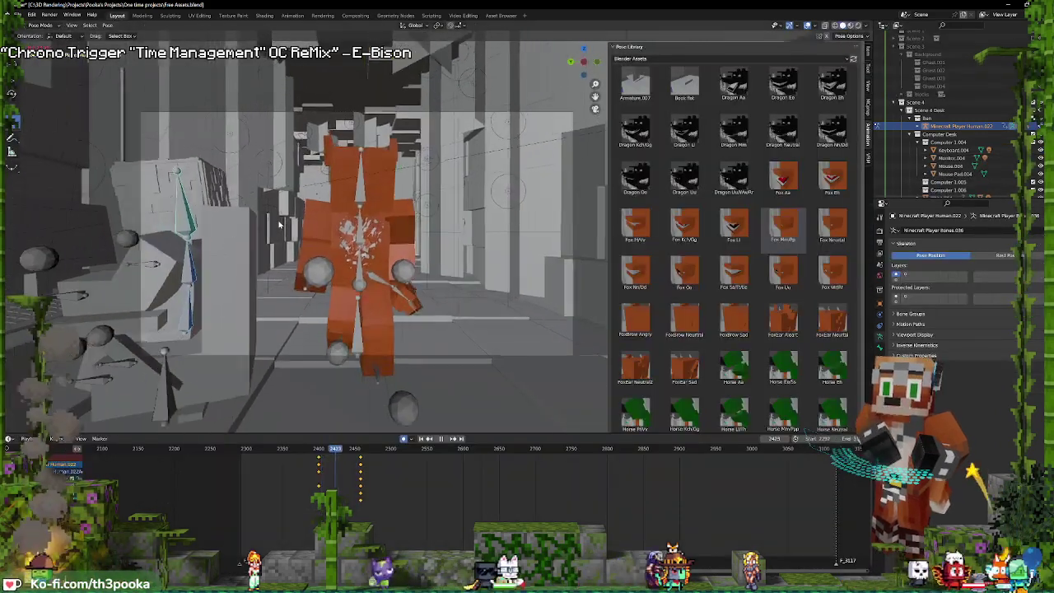
drag(359, 467, 345, 467)
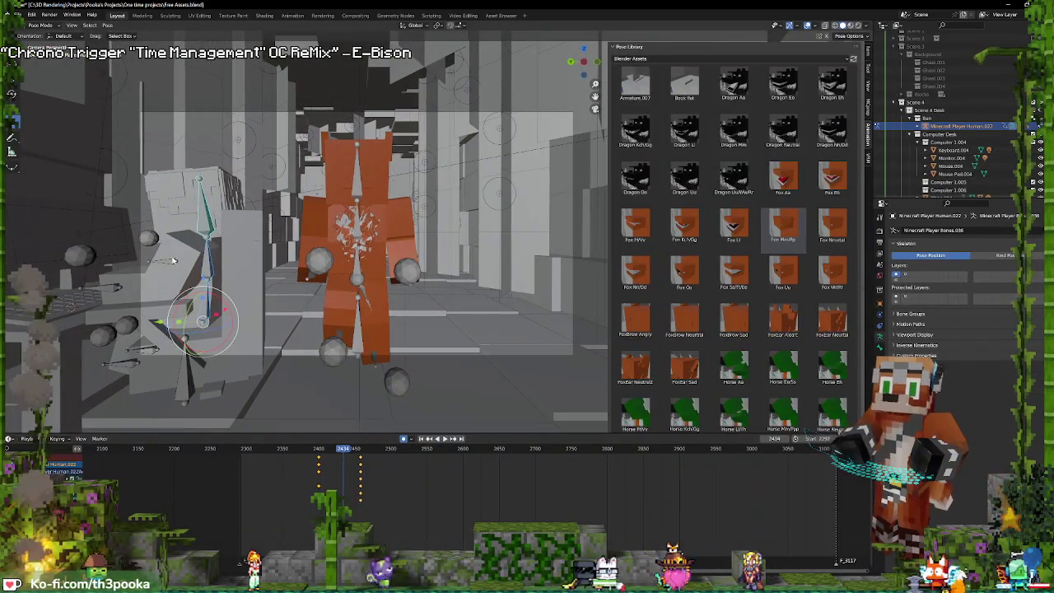
key(r)
key(y)
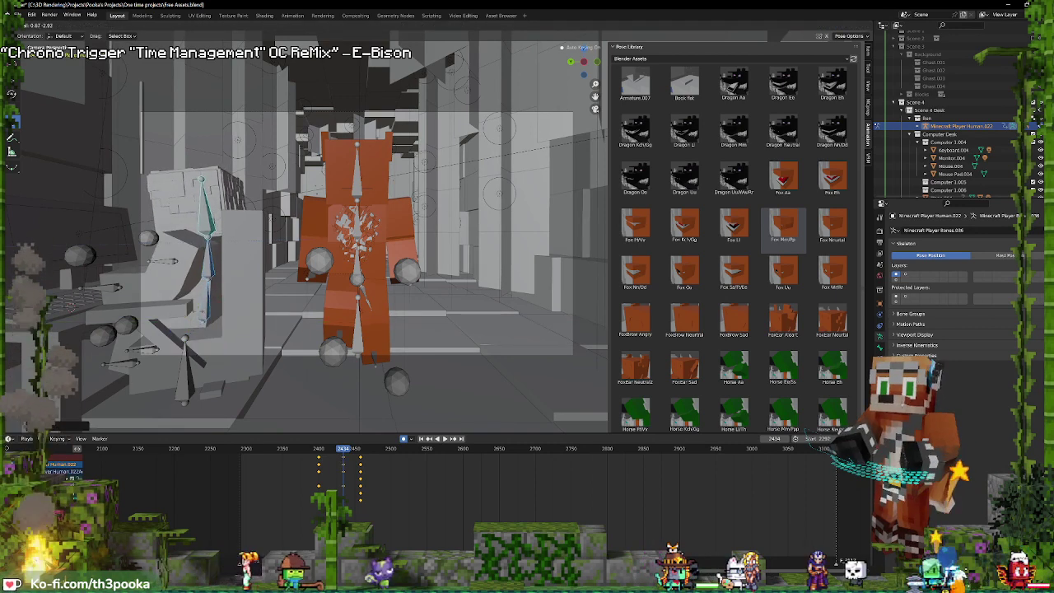
drag(344, 467, 378, 473)
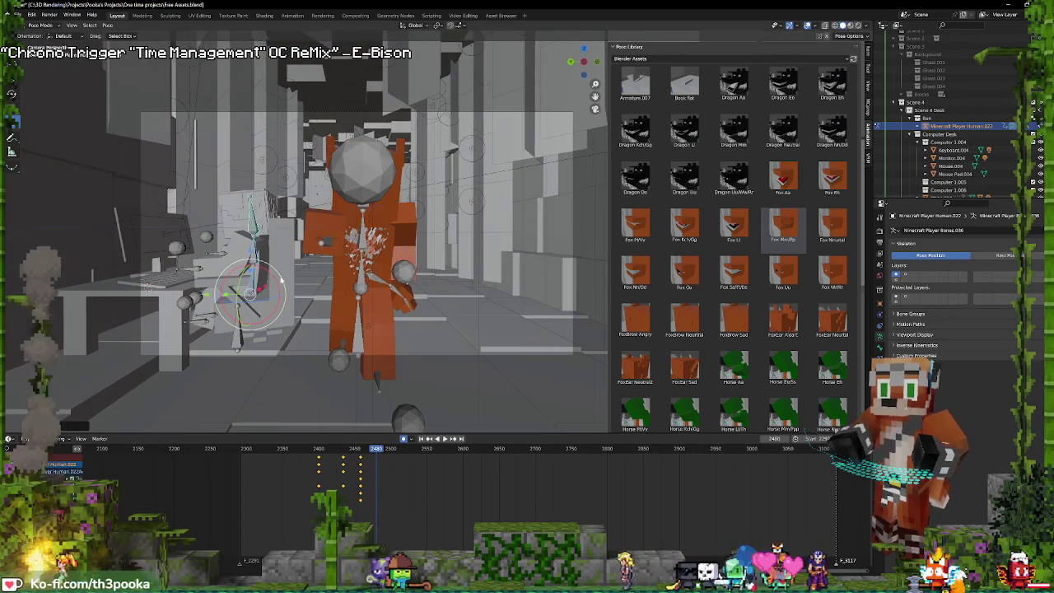
click(344, 459)
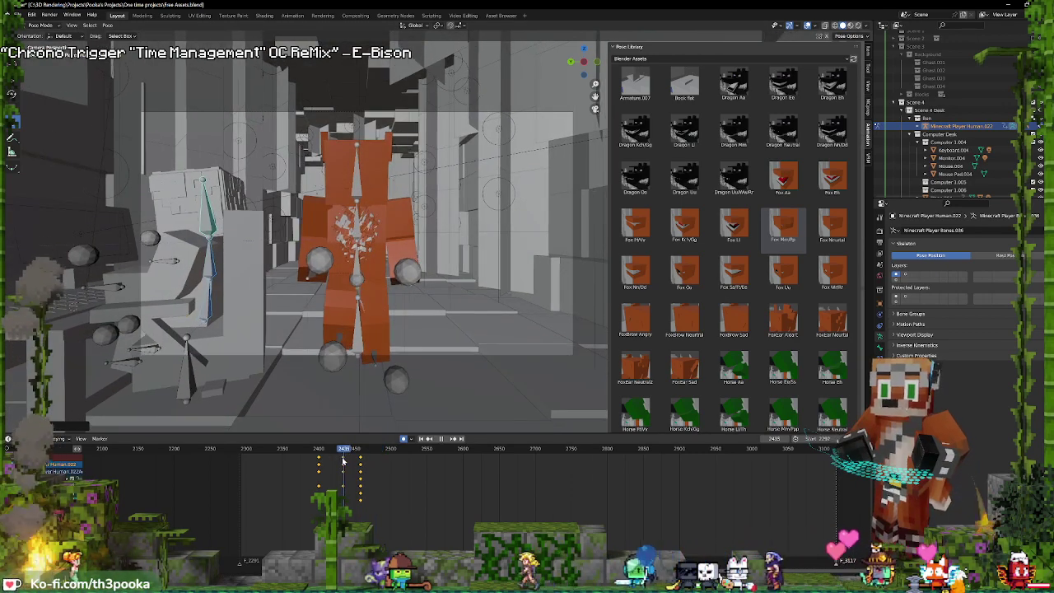
drag(344, 462, 344, 461)
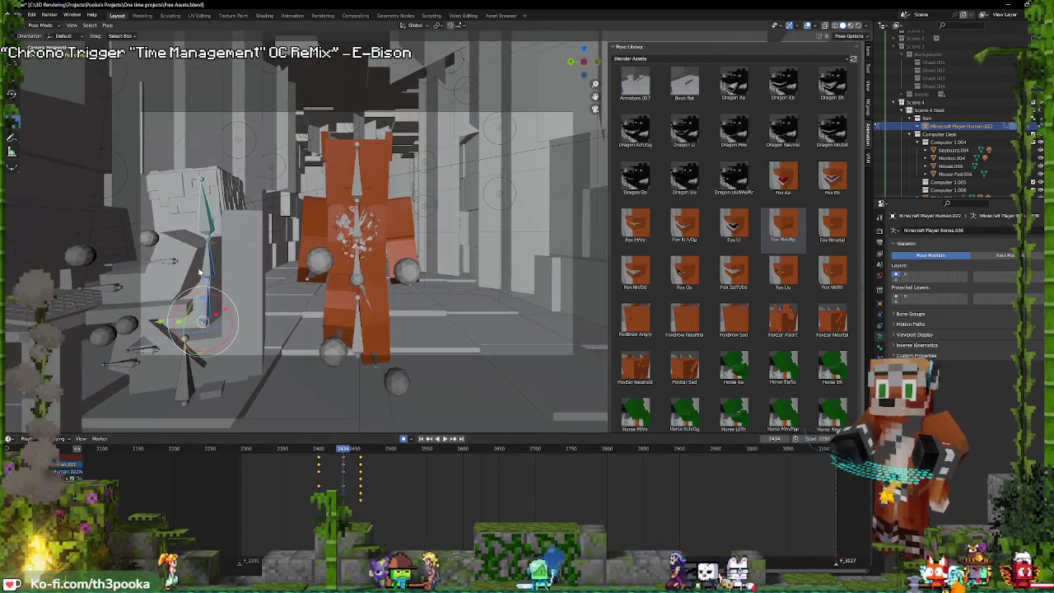
- Set the Pivot Point to Individual Origins and replay from frame 2400
click(439, 25)
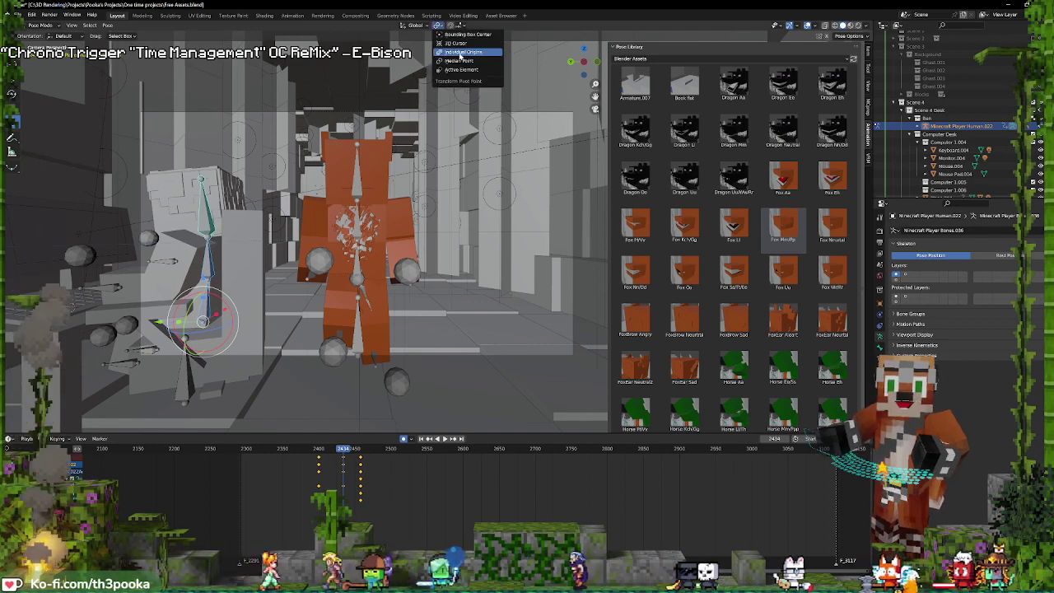
click(460, 52)
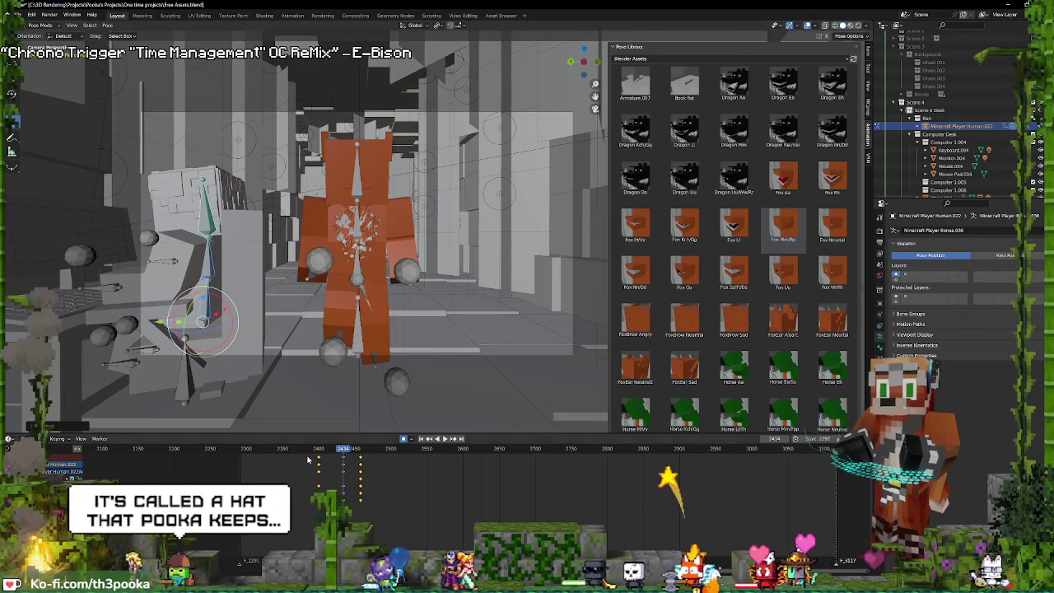
key(Down)
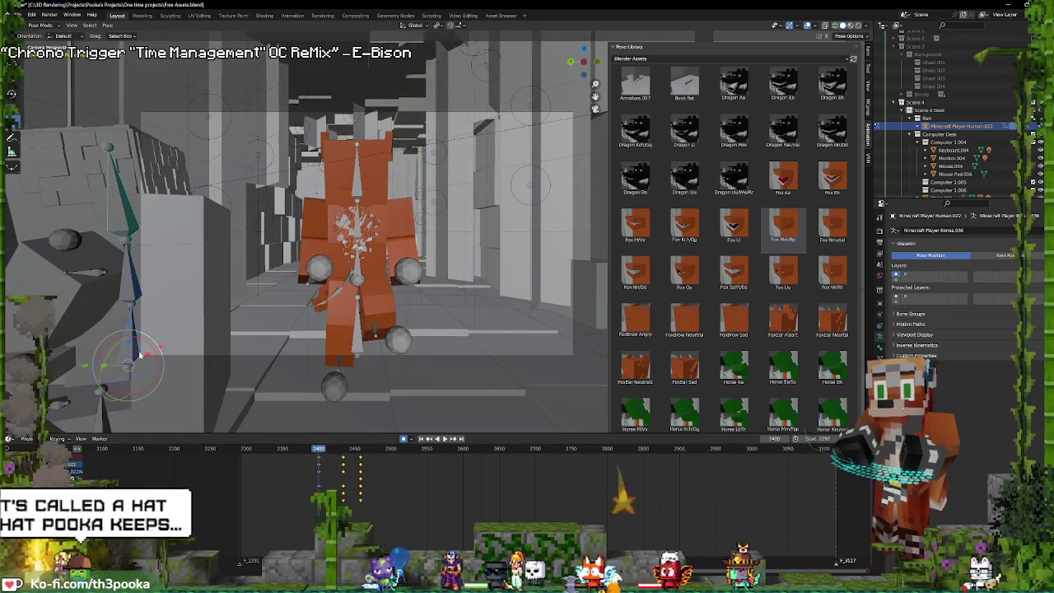
key(space)
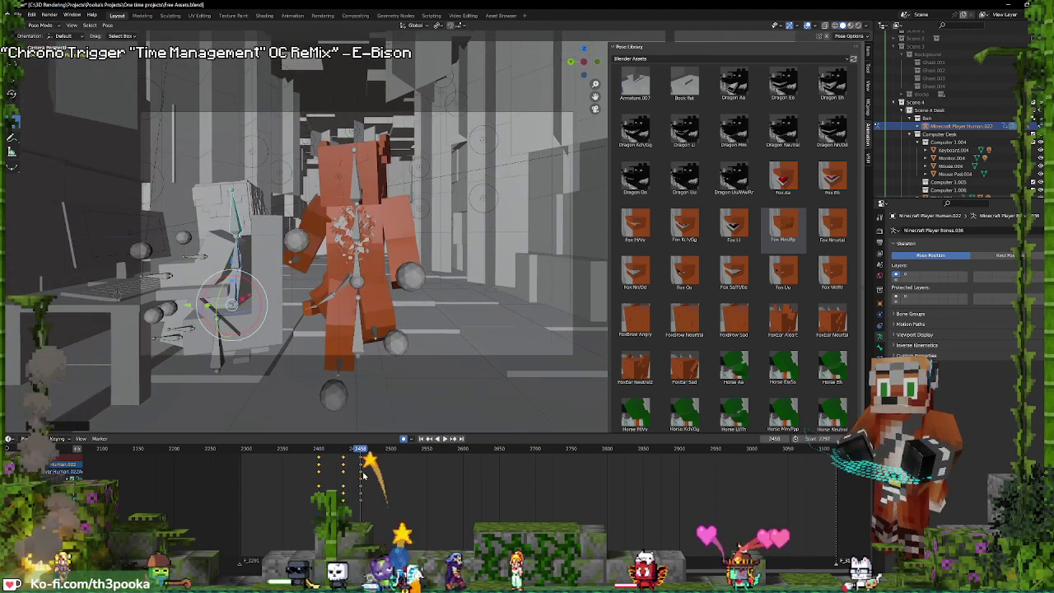
- Rotate the arm bone into a new keyed pose at frame 2458
key(r)
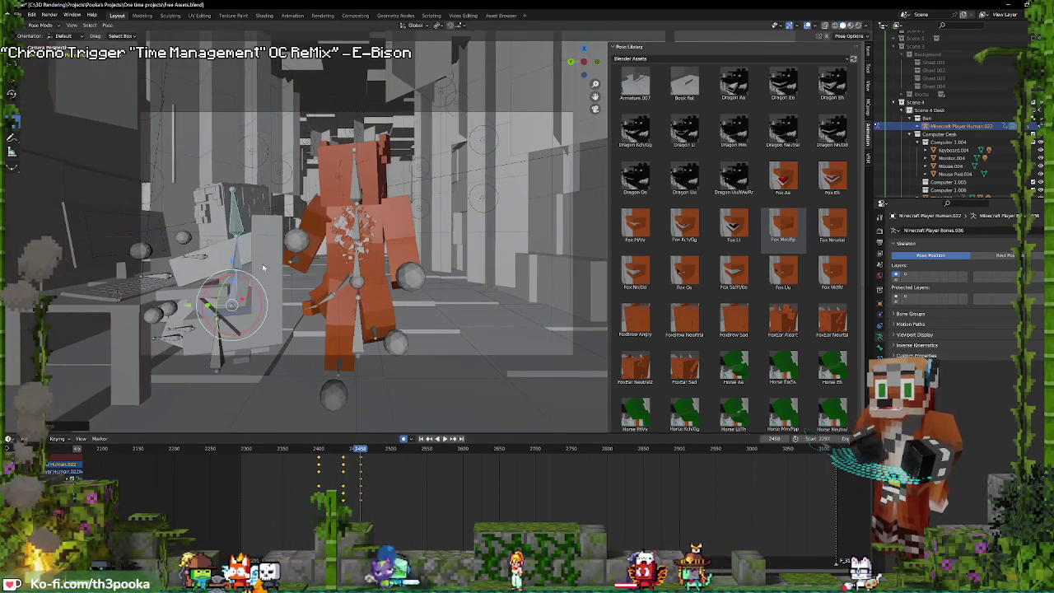
key(Down)
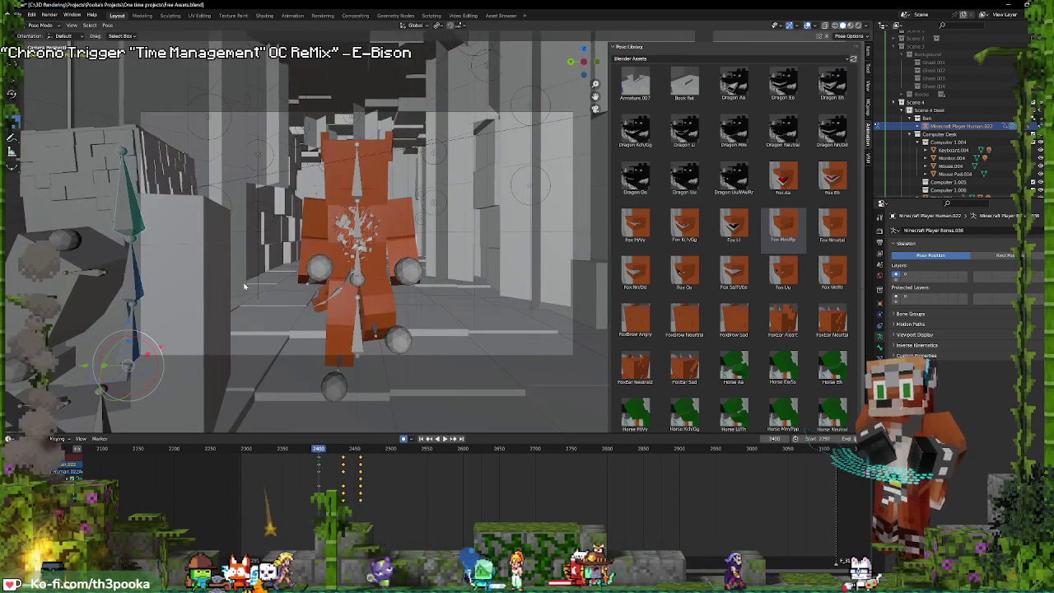
click(358, 465)
drag(247, 284, 289, 334)
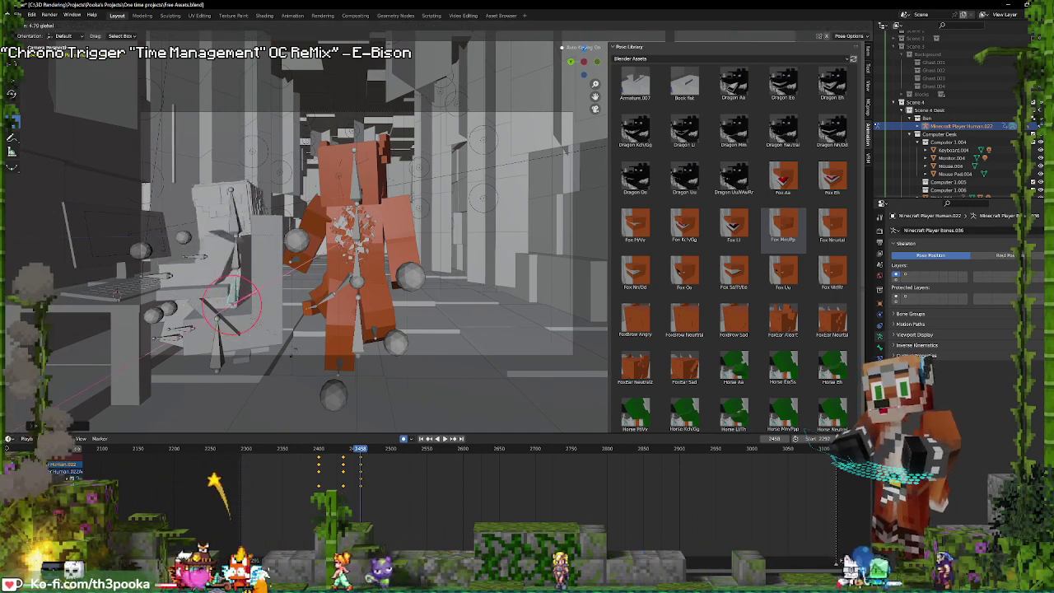
key(r)
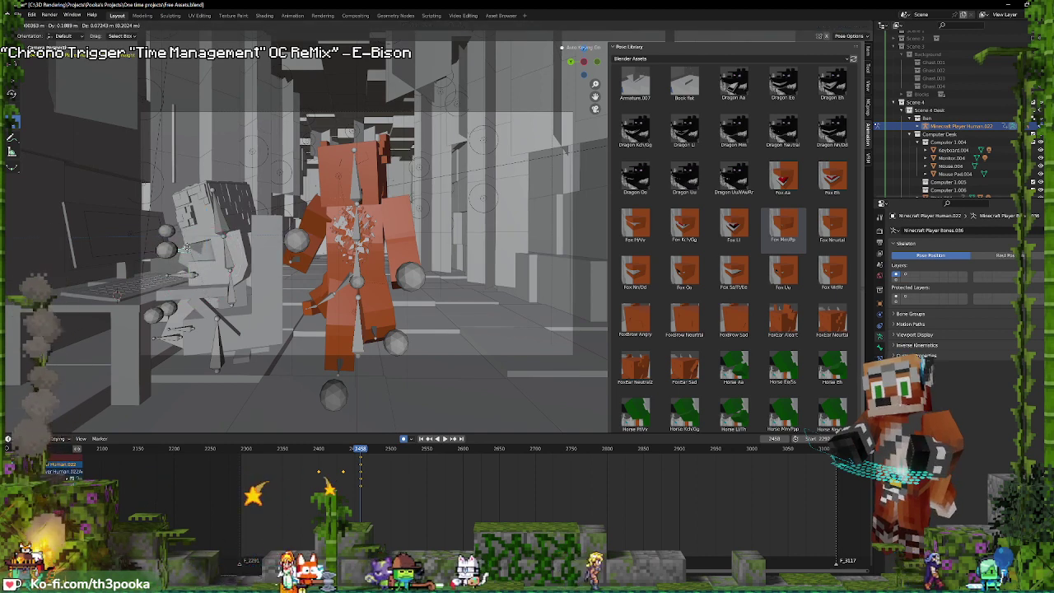
- Reposition the seated character's head bone, then move a bone again around frame 2433
key(g)
key(y)
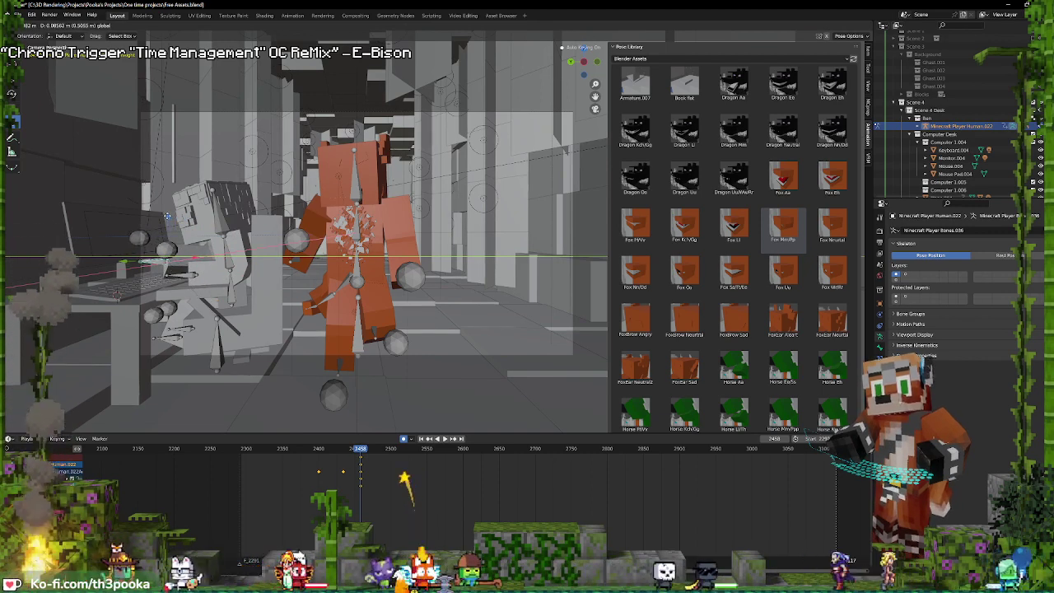
key(y)
key(y)
click(213, 241)
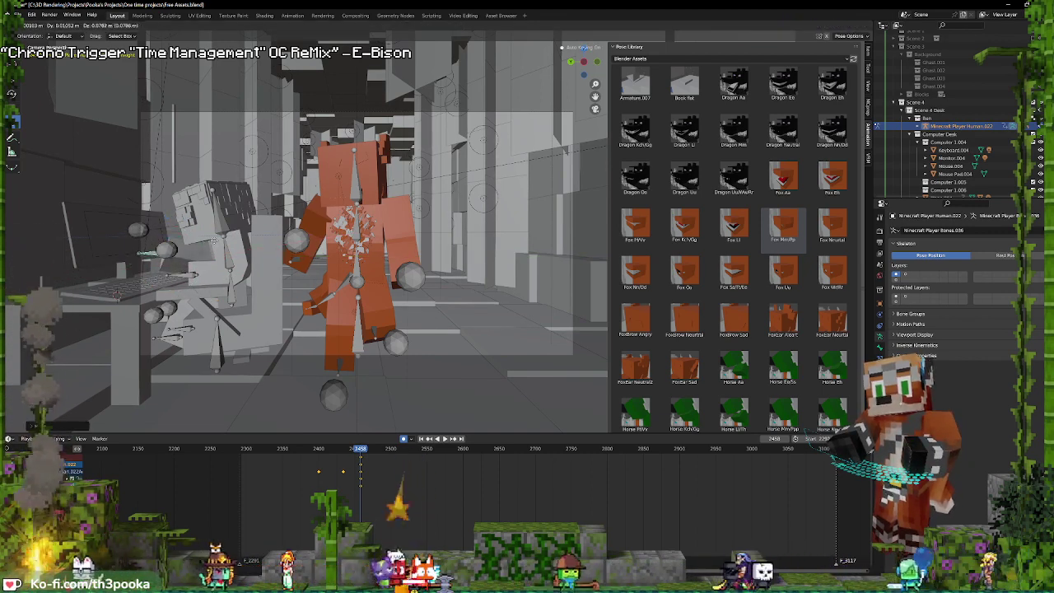
click(342, 478)
key(g)
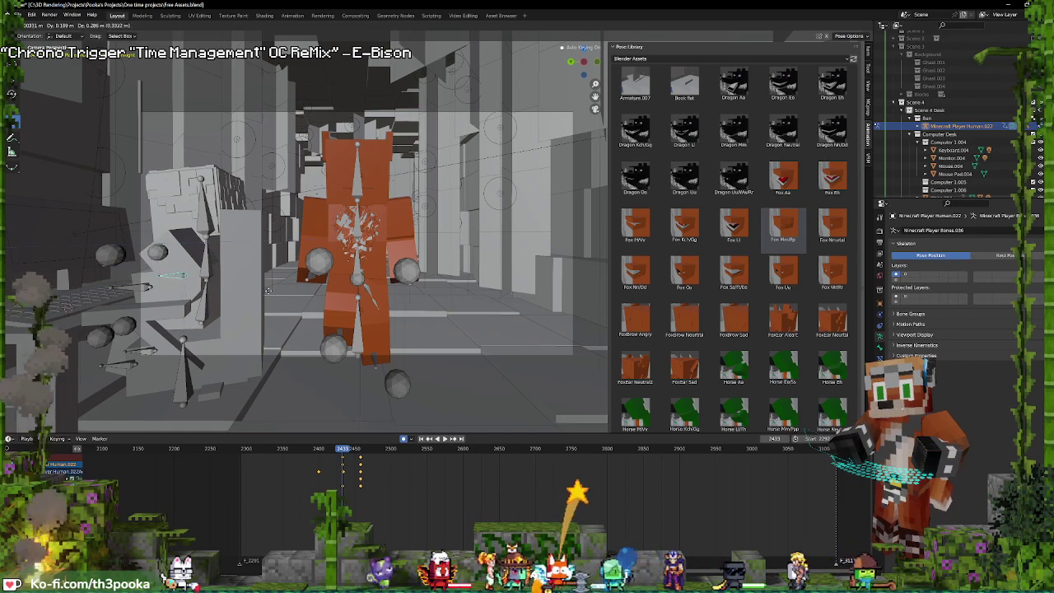
click(154, 299)
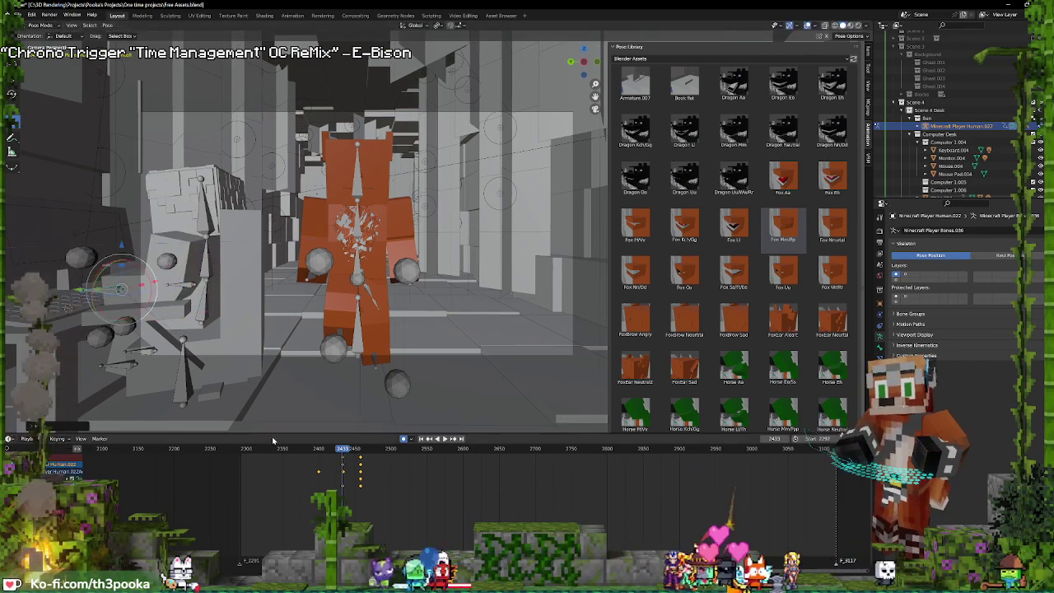
- Replay to about frame 2489 and rotate and move the monitor bone on the desk
key(space)
key(space)
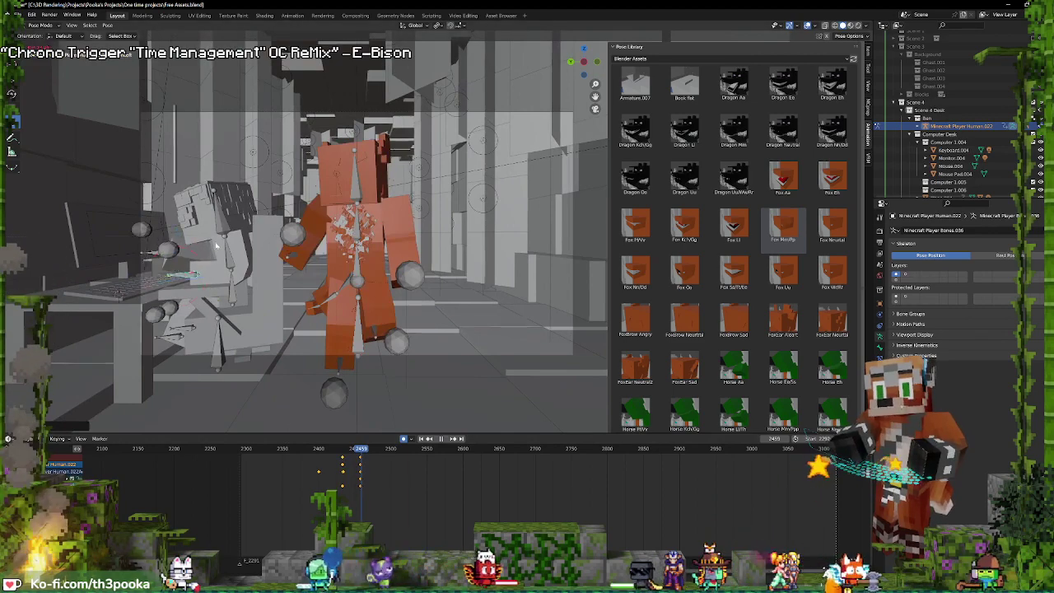
key(space)
key(space)
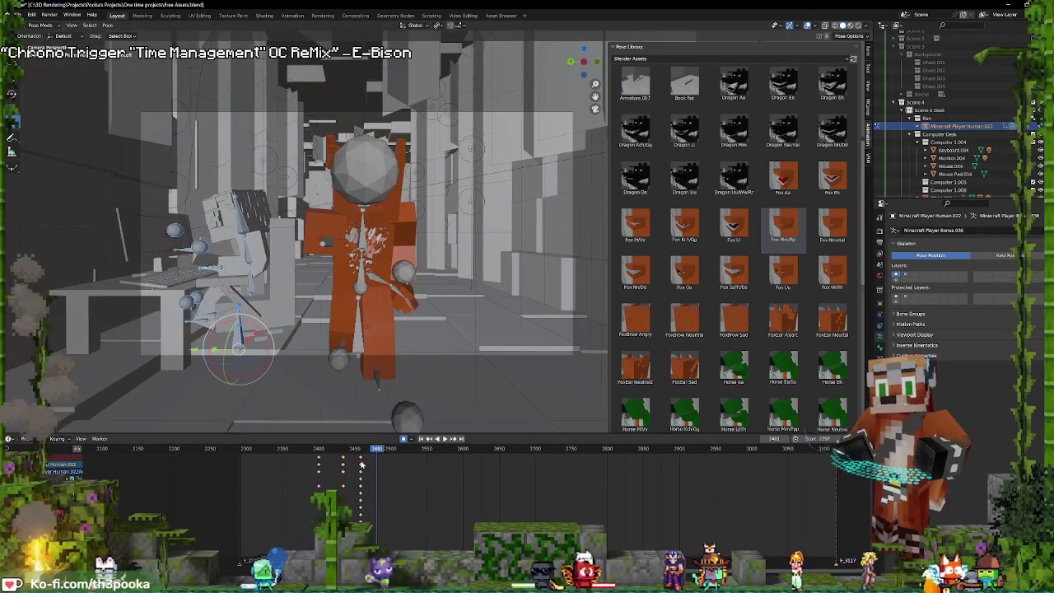
key(space)
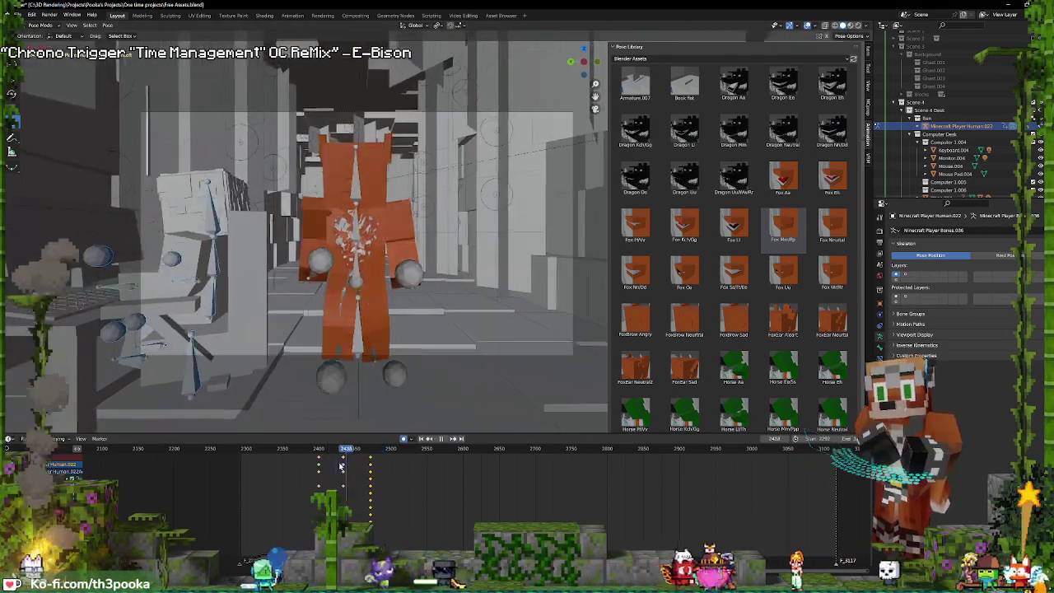
key(Escape)
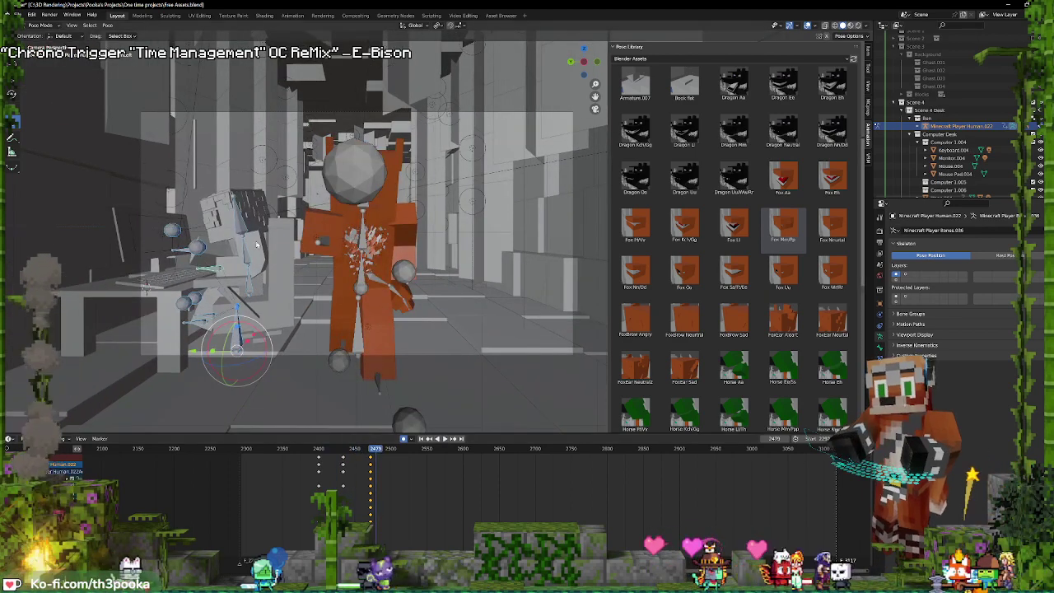
key(space)
key(space)
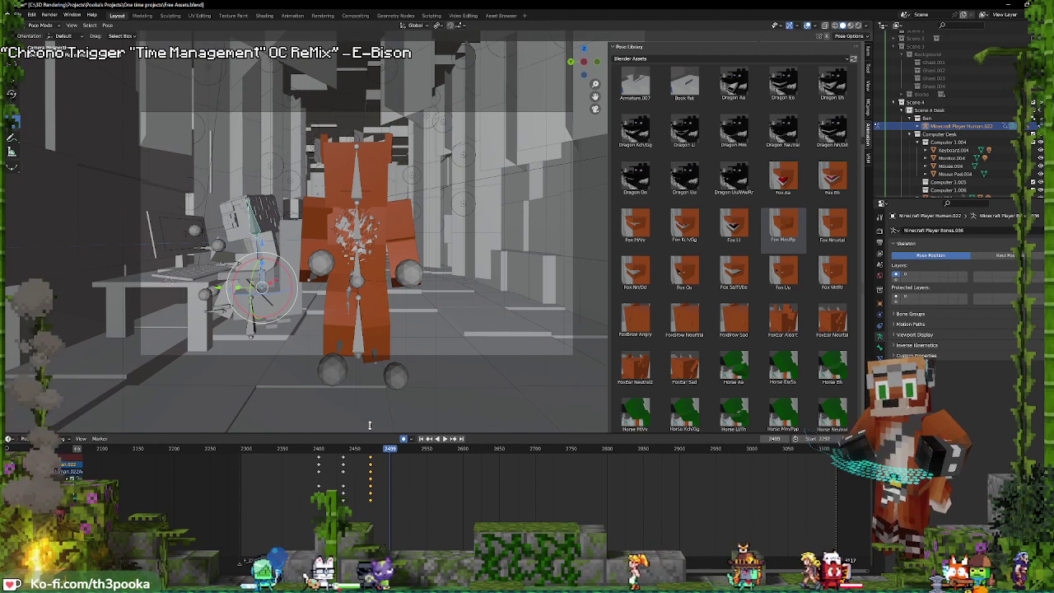
drag(253, 262, 238, 270)
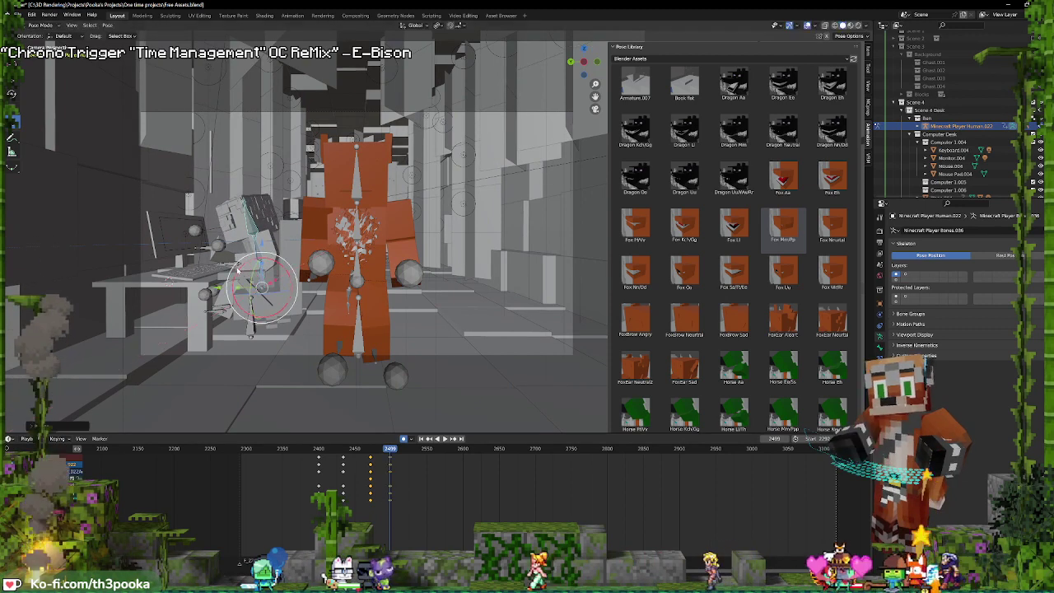
key(g)
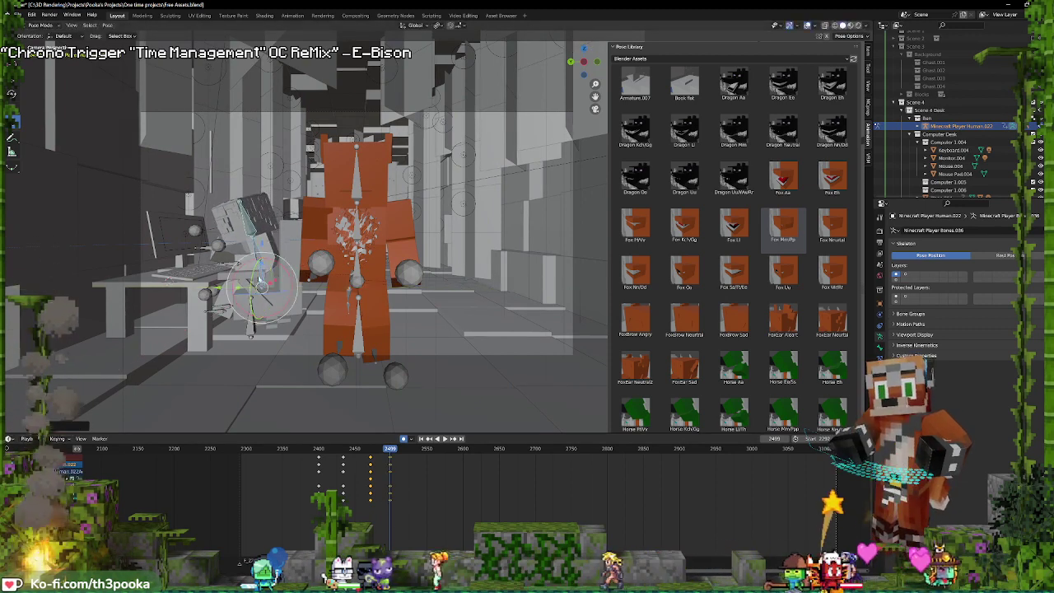
click(403, 382)
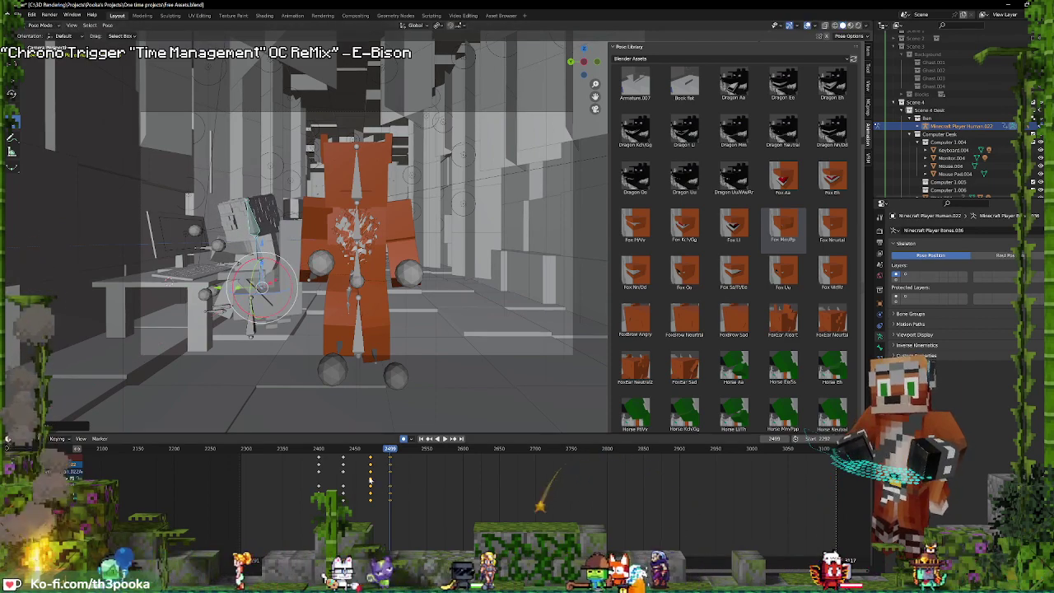
- Shift a keyframe column slightly earlier and replay the animation to review it
mouse_move(389, 449)
mouse_down()
mouse_move(371, 477)
mouse_move(391, 459)
mouse_up()
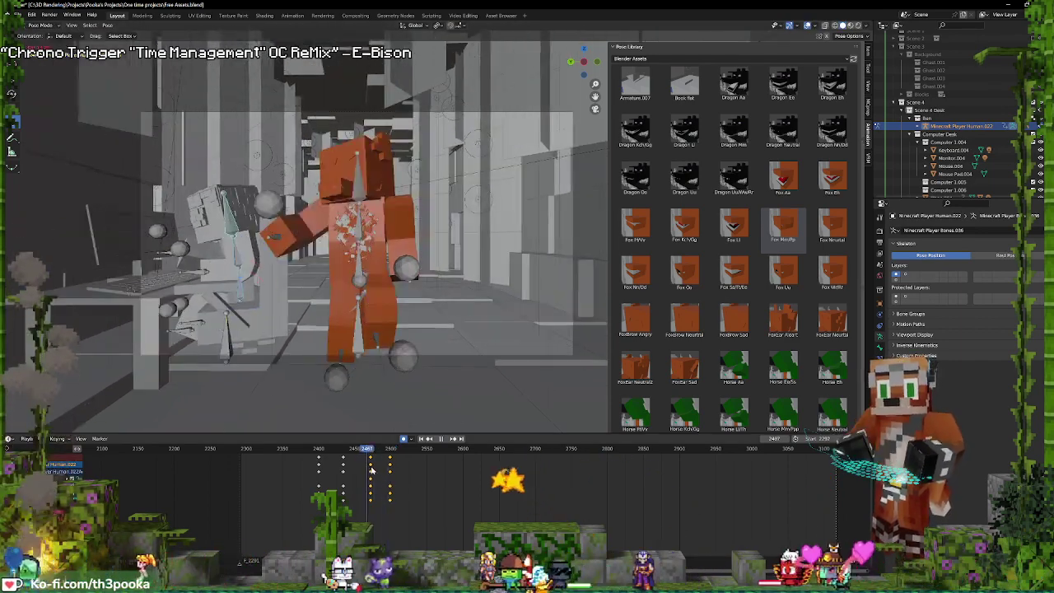
key(g)
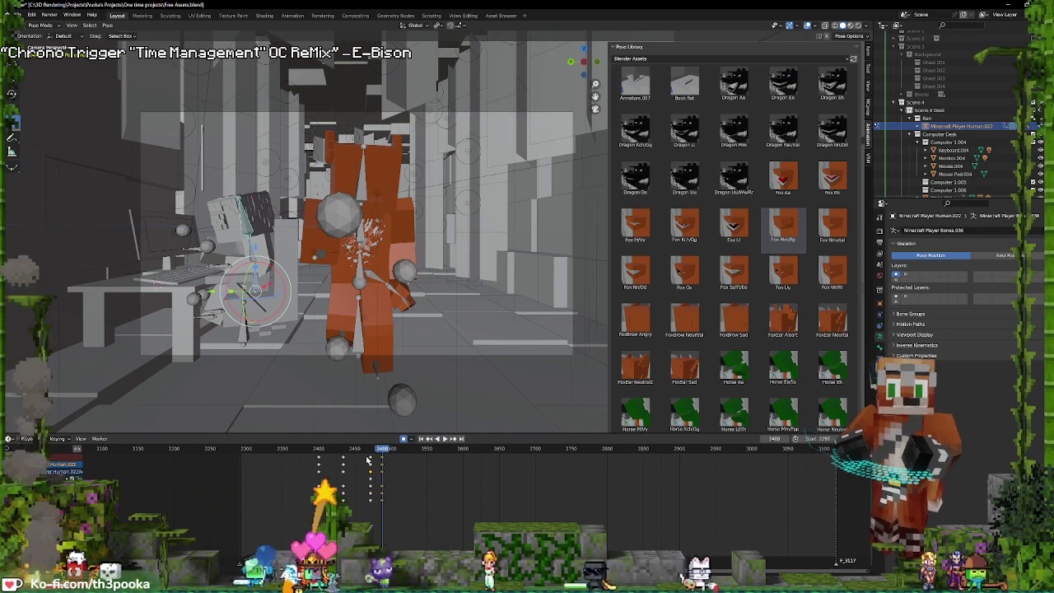
key(space)
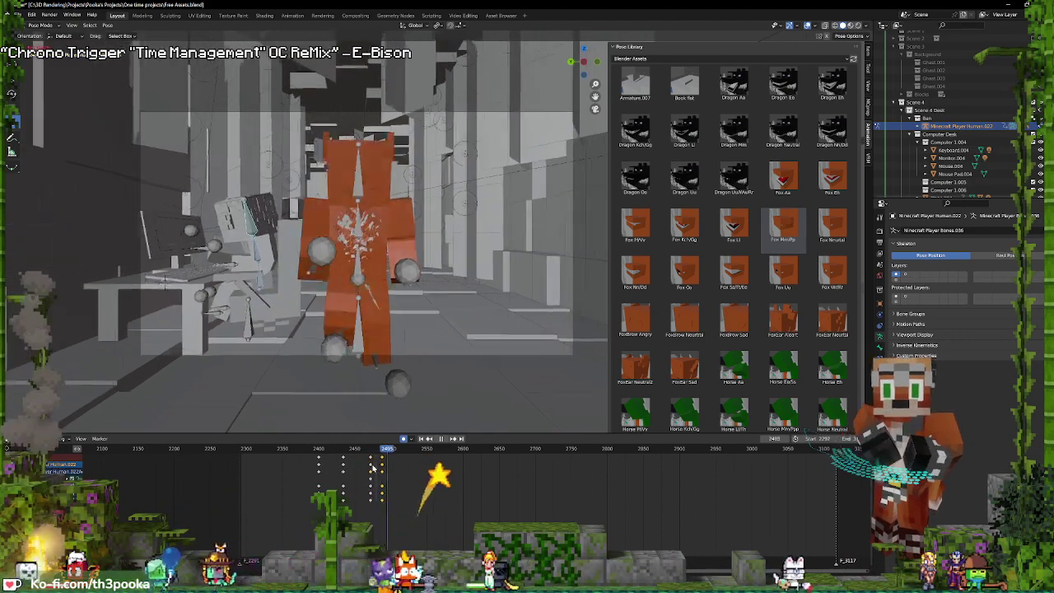
key(space)
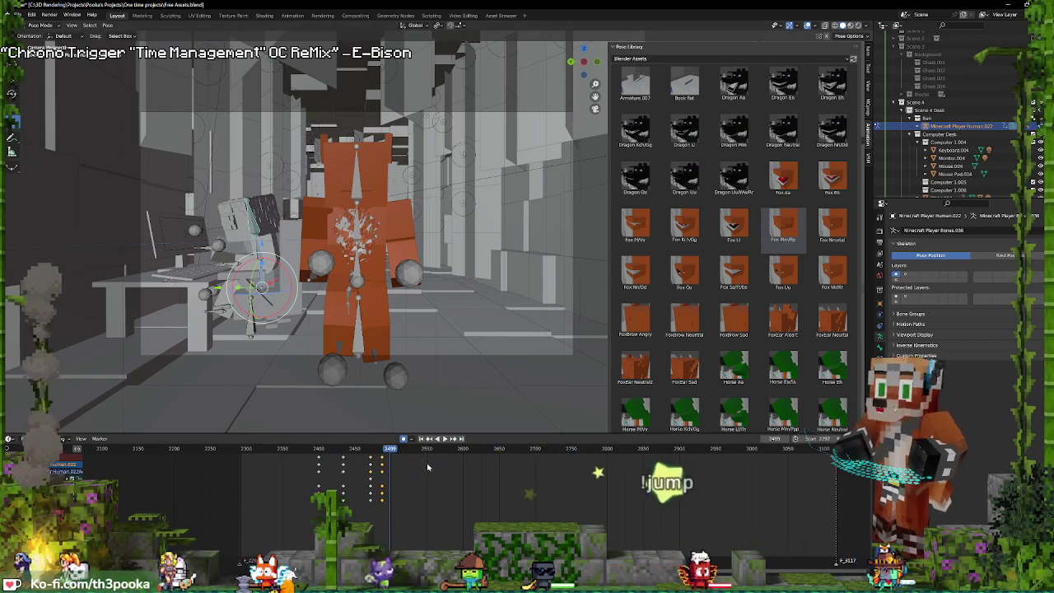
- Replay from frame 2451 and rotate the head bone into a new pose
click(370, 483)
key(space)
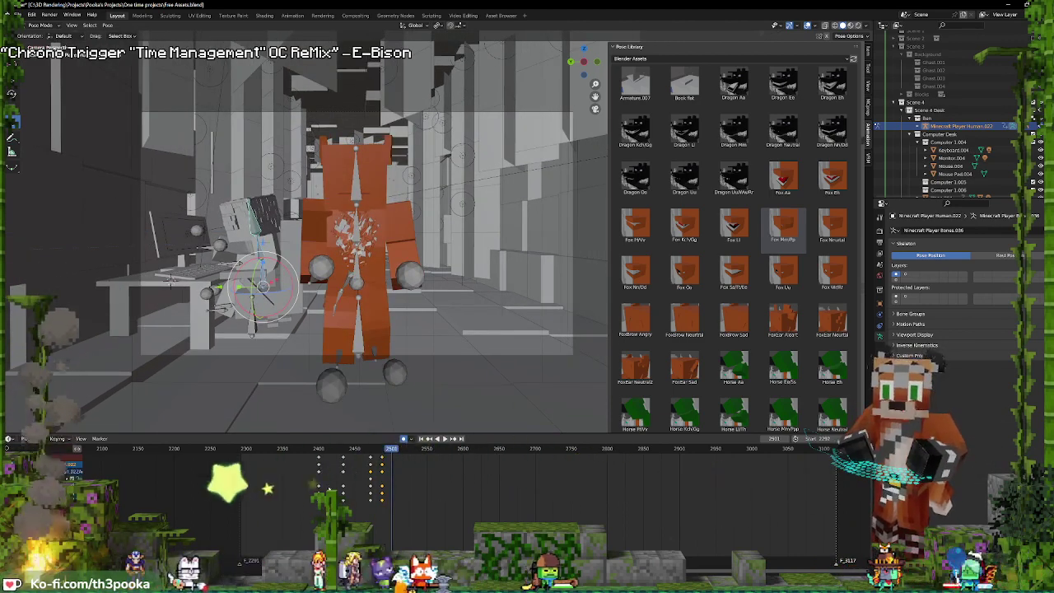
click(344, 469)
key(space)
key(space)
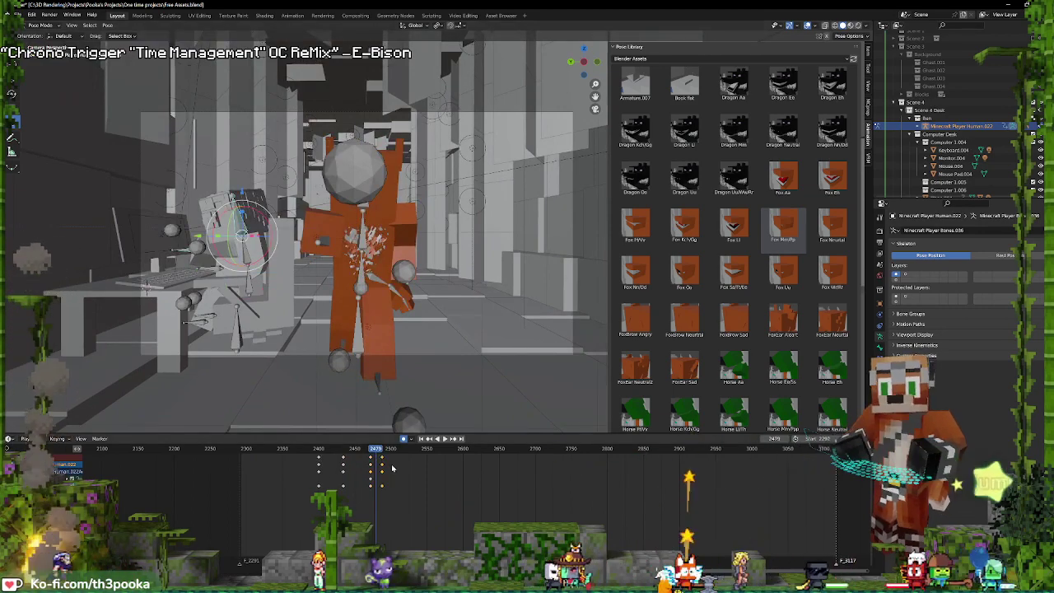
key(space)
key(Escape)
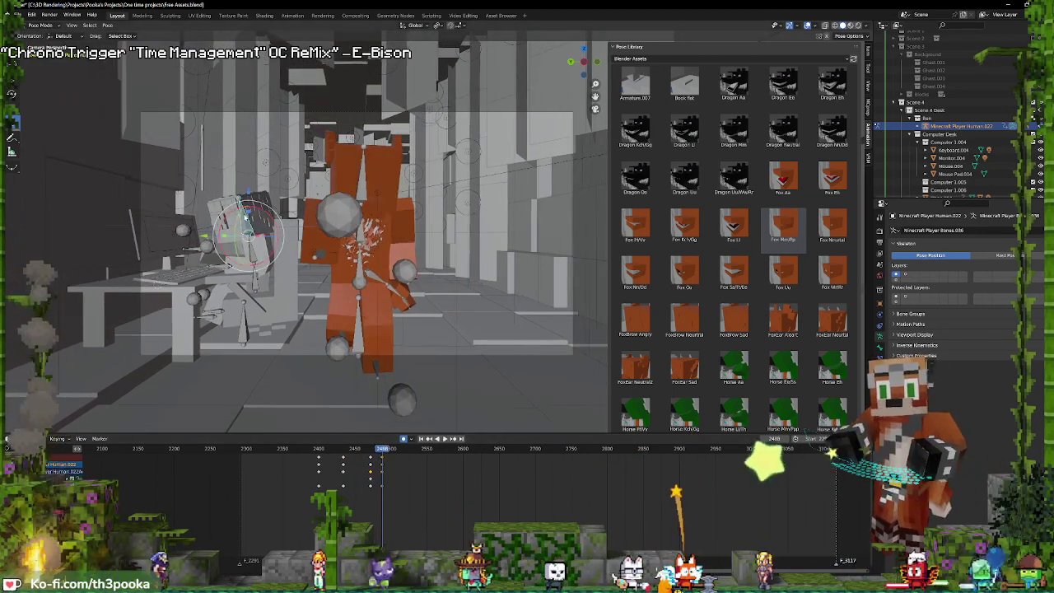
key(r)
click(260, 213)
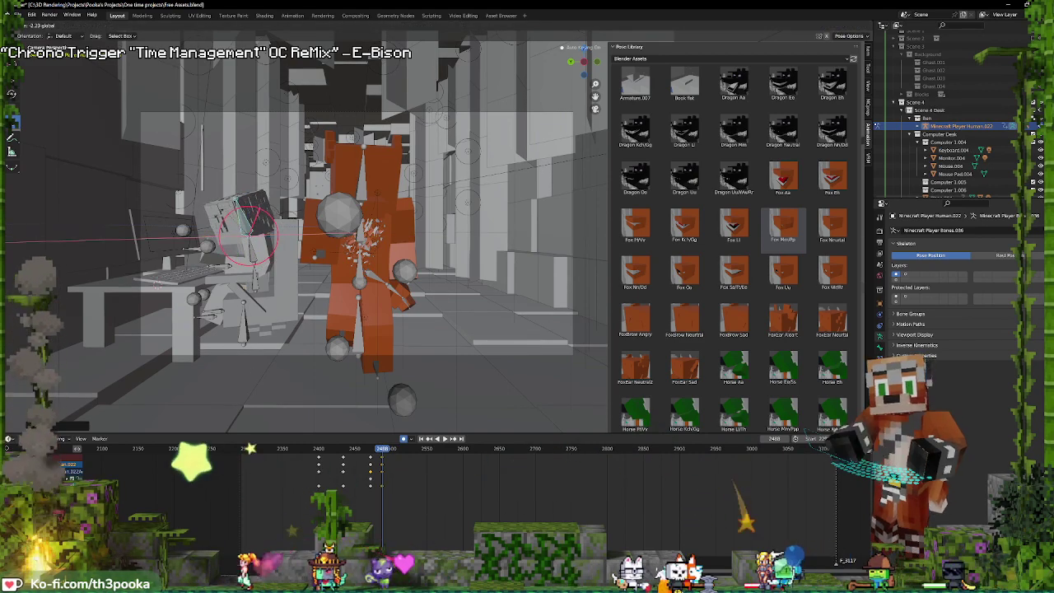
- Set Transform Orientation to Local and select and slightly rotate a bone on the seated figure
click(411, 26)
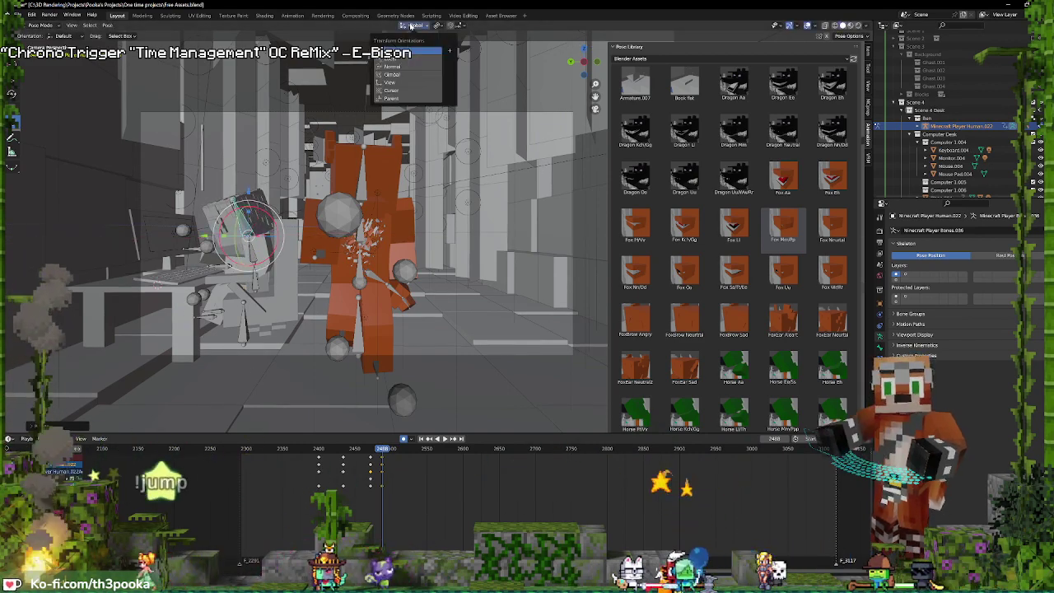
click(407, 54)
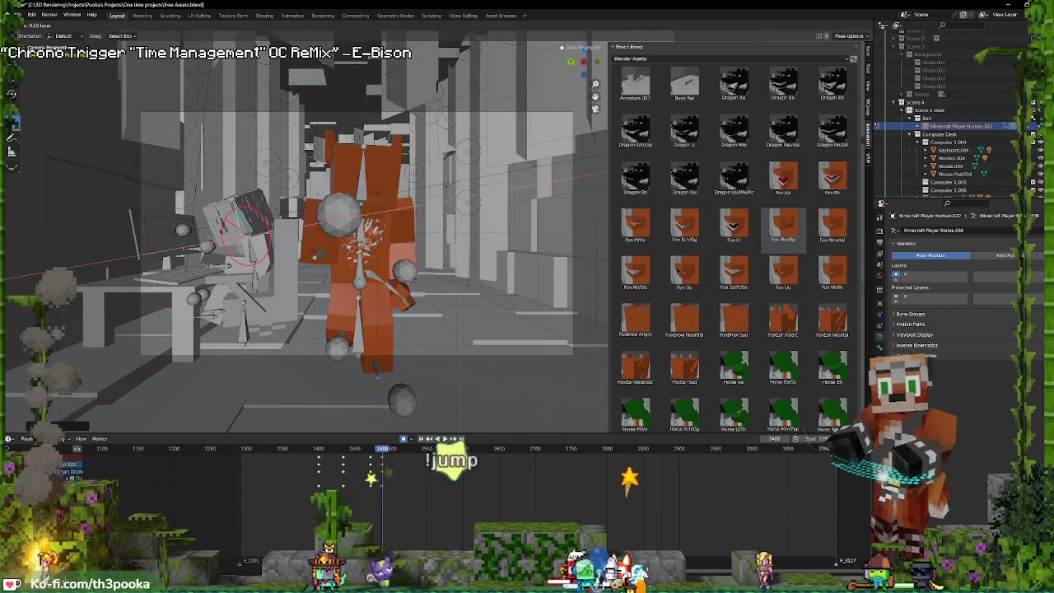
click(377, 468)
click(393, 449)
click(249, 223)
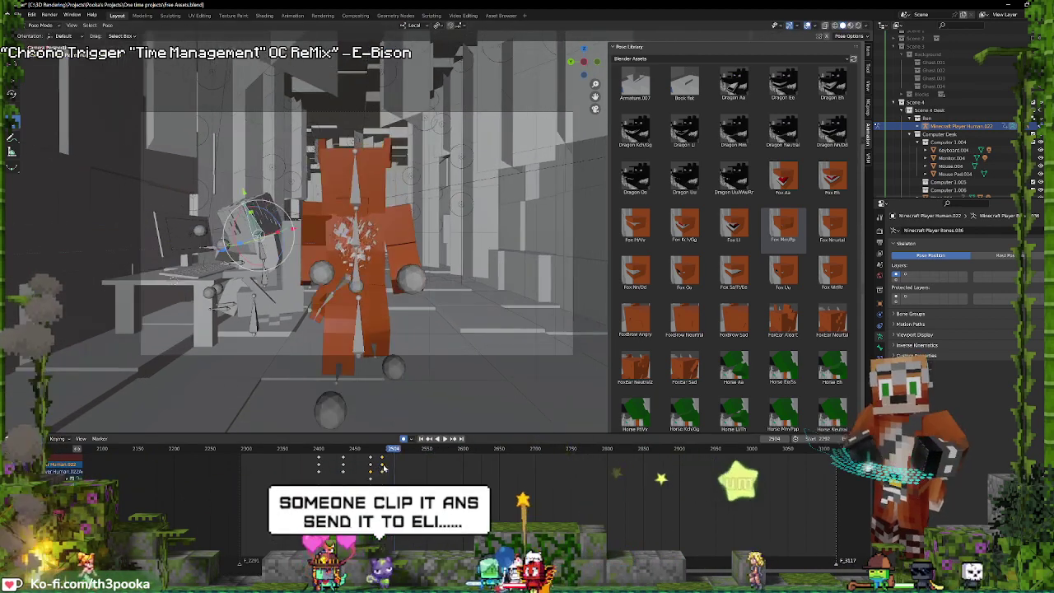
drag(248, 219, 260, 218)
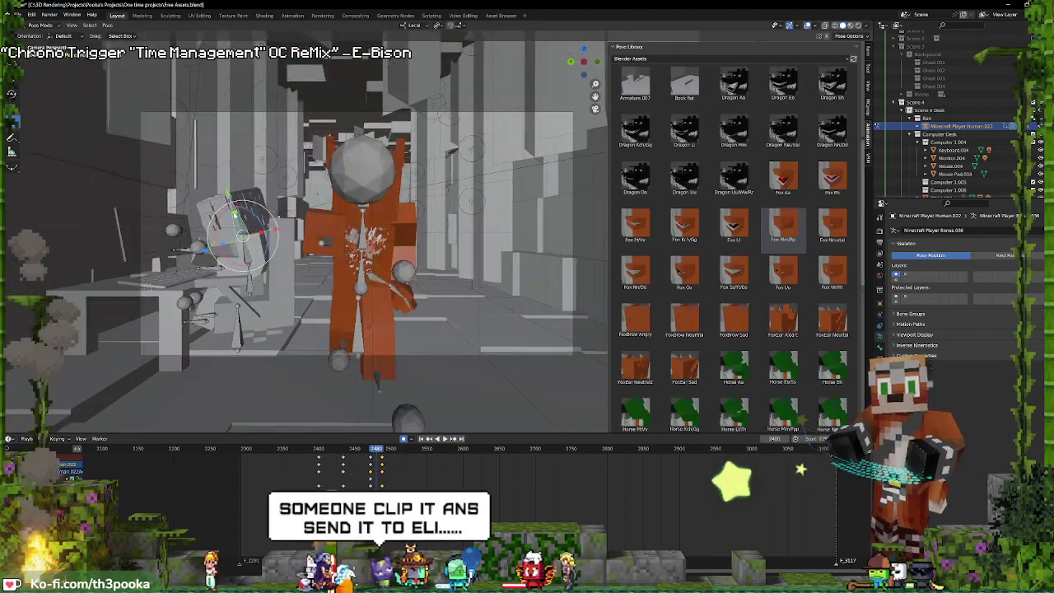
- Rotate the arm bone on its local X axis, then replay from frame 2468
click(377, 480)
key(Right)
key(Right)
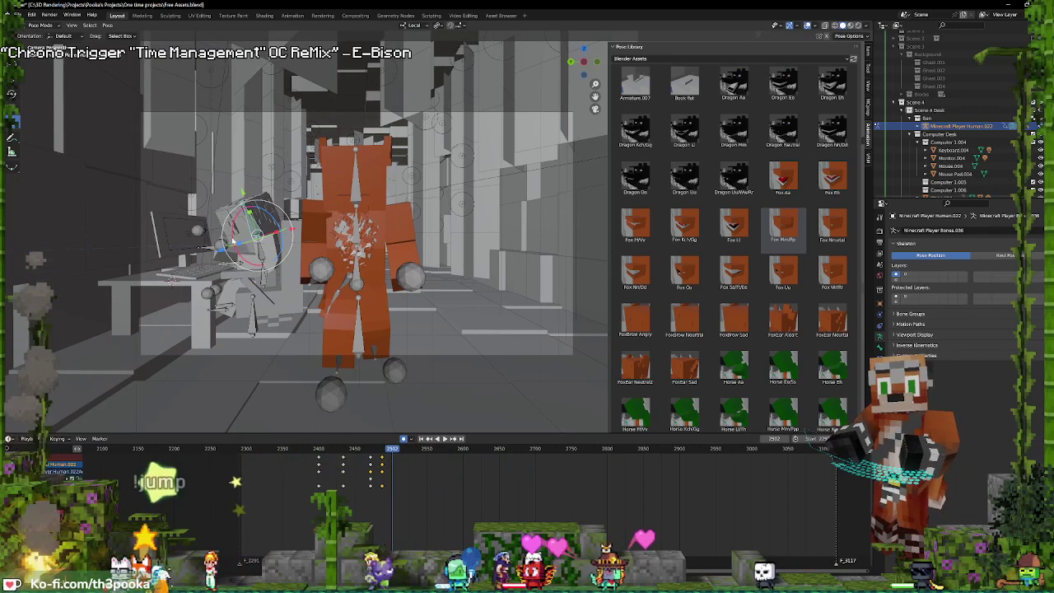
key(r)
key(x)
key(x)
click(272, 311)
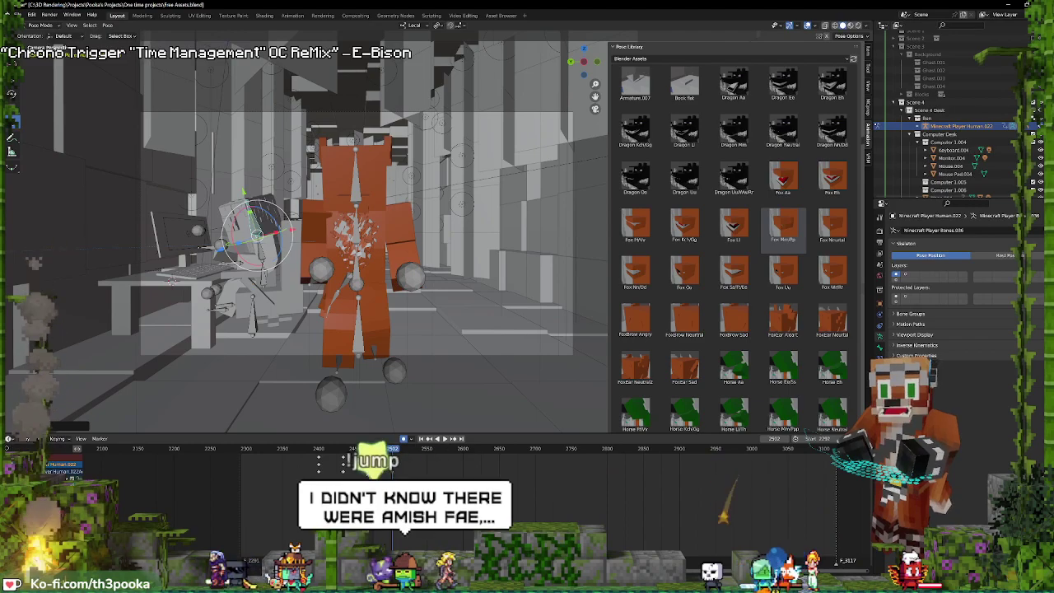
key(shift+ctrl+space)
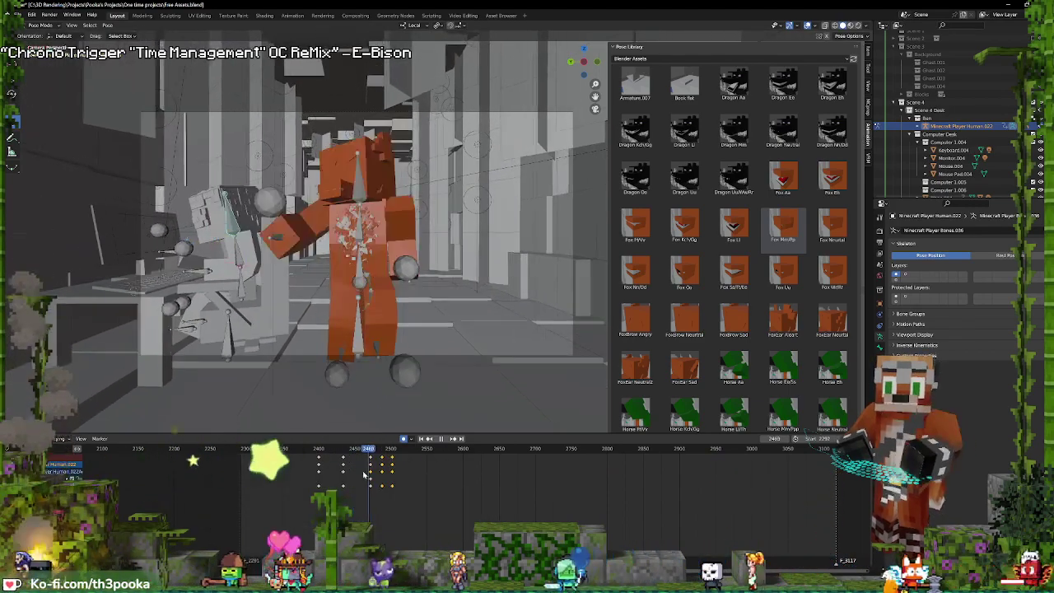
click(369, 473)
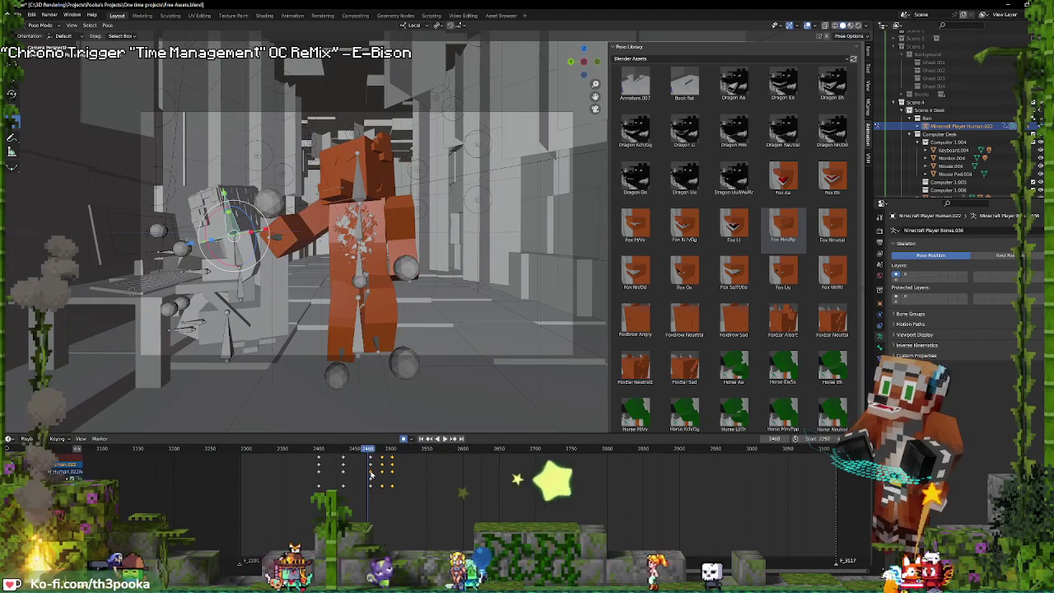
key(space)
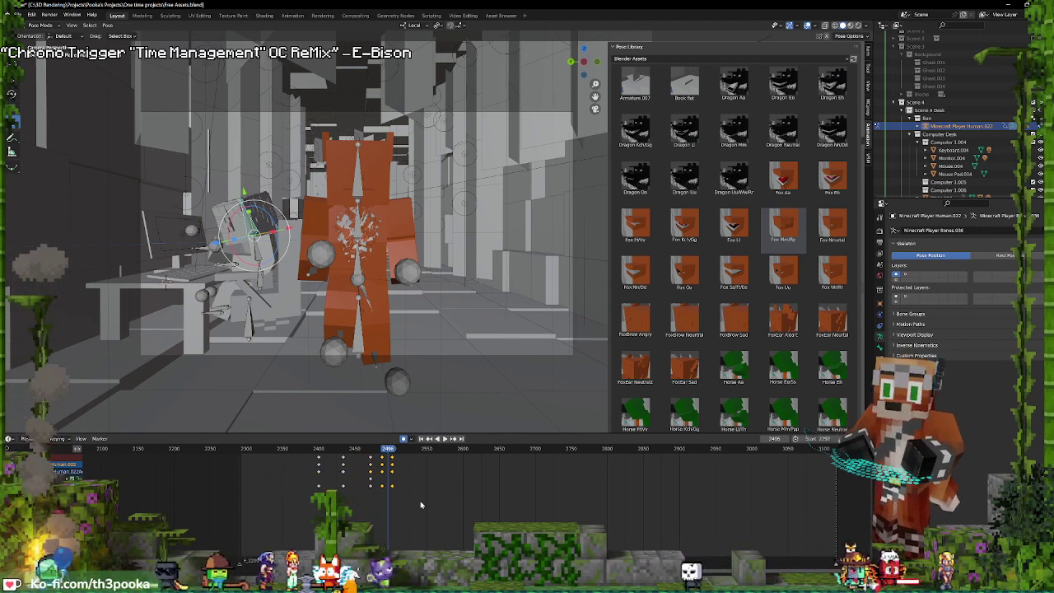
- Review playback between frames 2471 and 2500, then slide the selected typing keys later
click(370, 467)
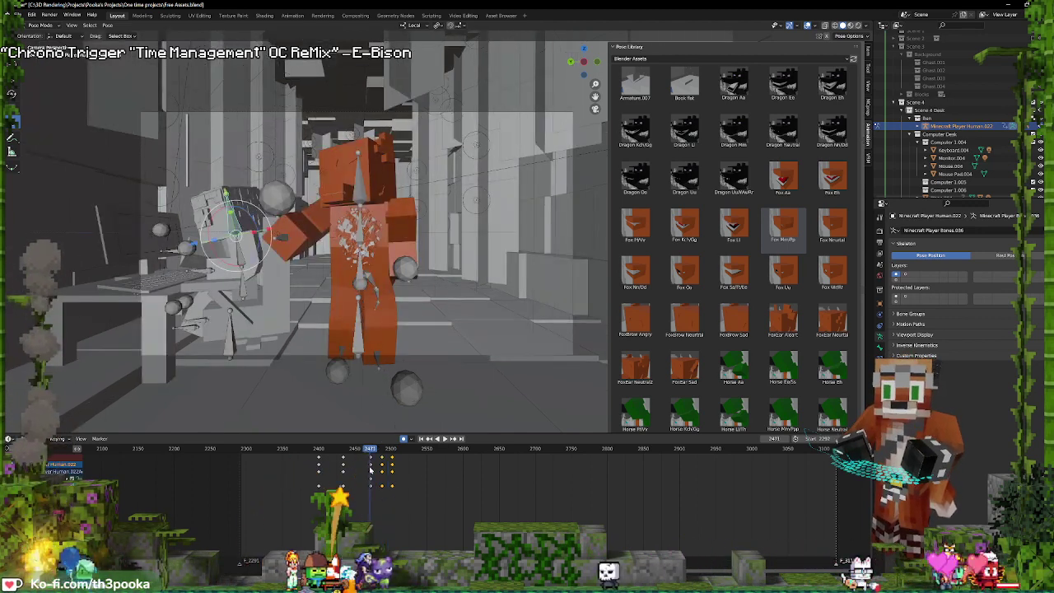
key(Up)
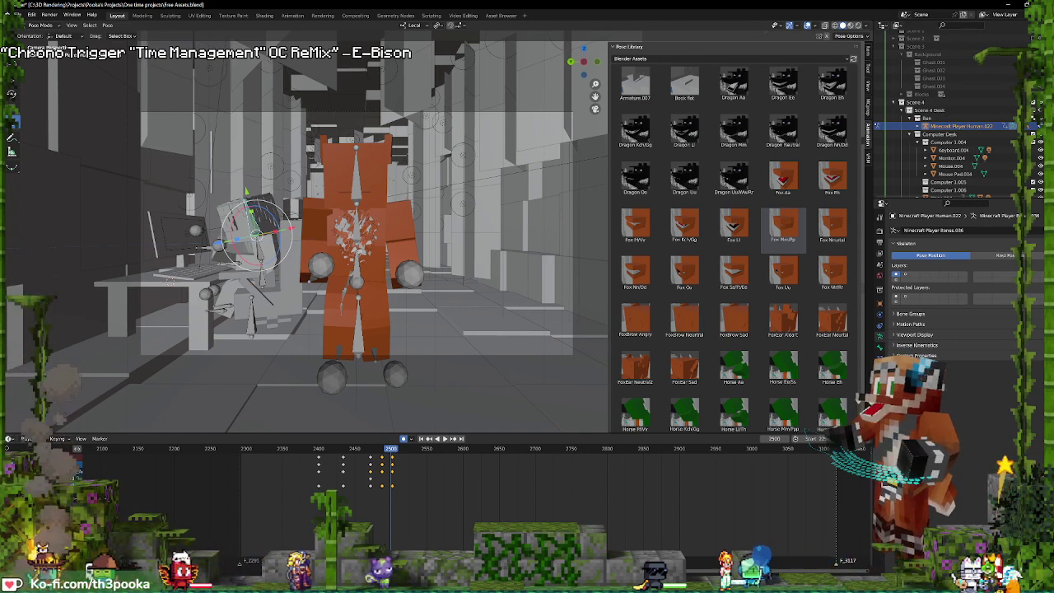
key(shift+ctrl+space)
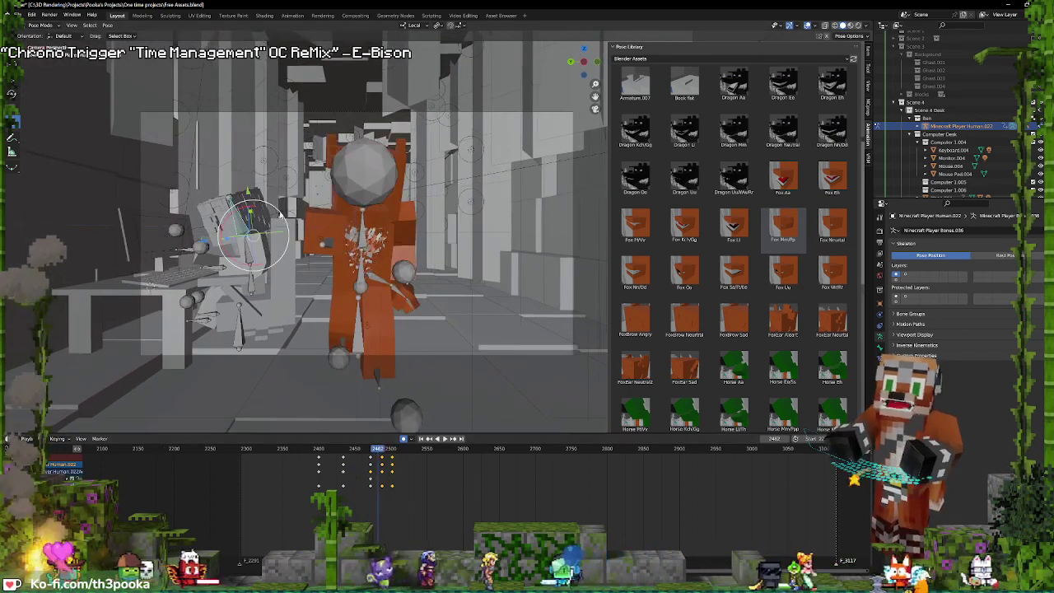
key(shift+ctrl+space)
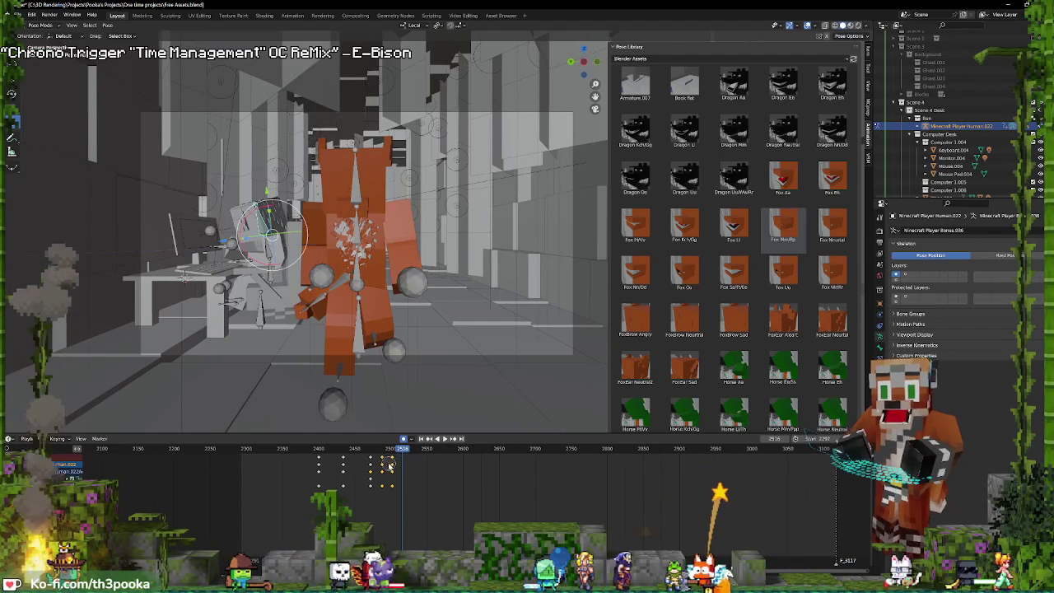
click(371, 467)
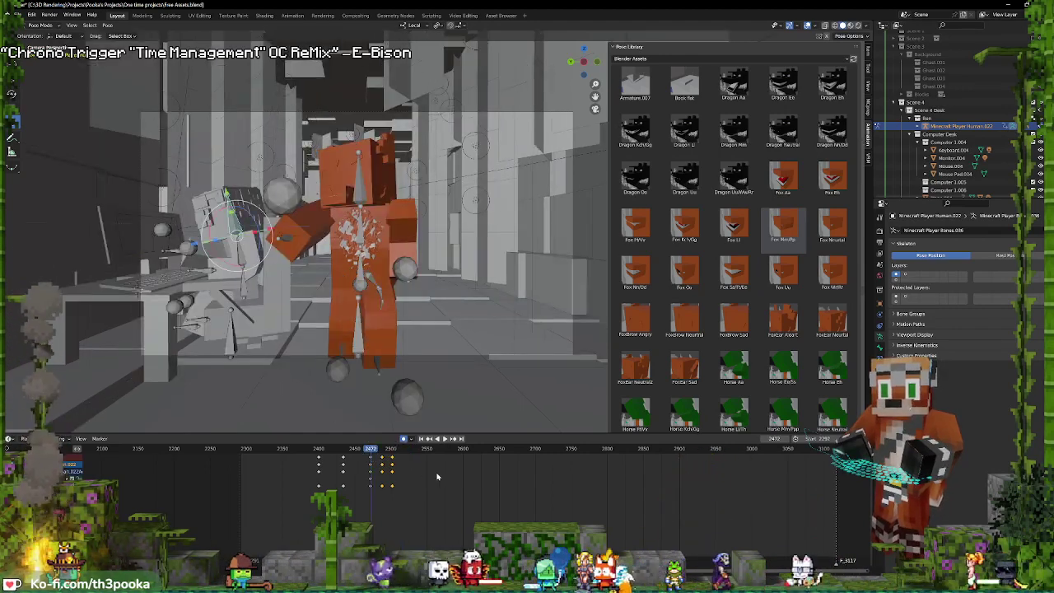
key(shift+ctrl+space)
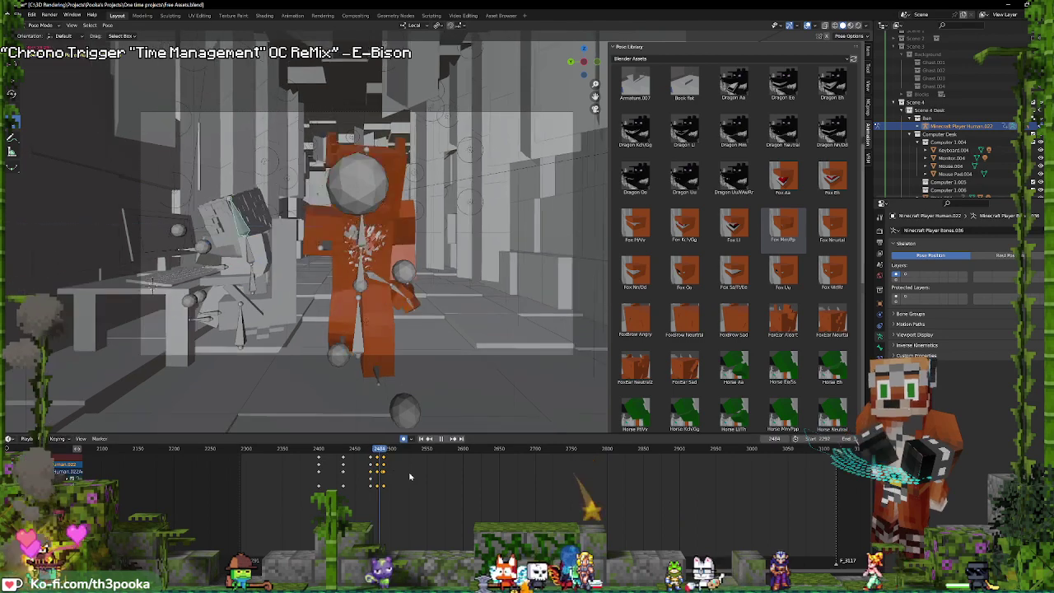
key(g)
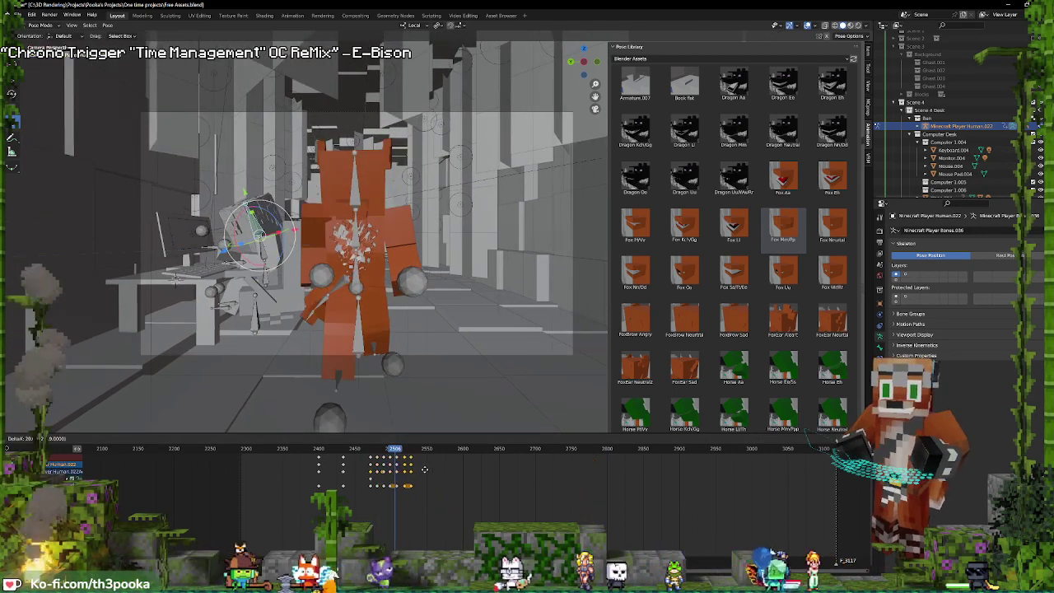
- Apply a T-menu keyframe operation, box-select keys from 2450 to 2550, and scrub to 2551
click(370, 461)
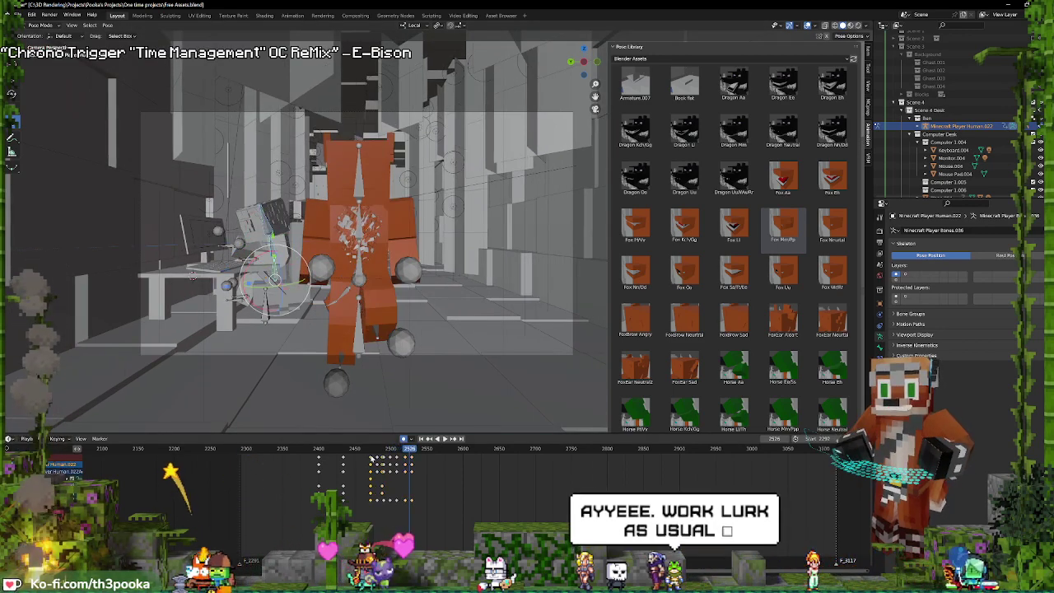
click(404, 463)
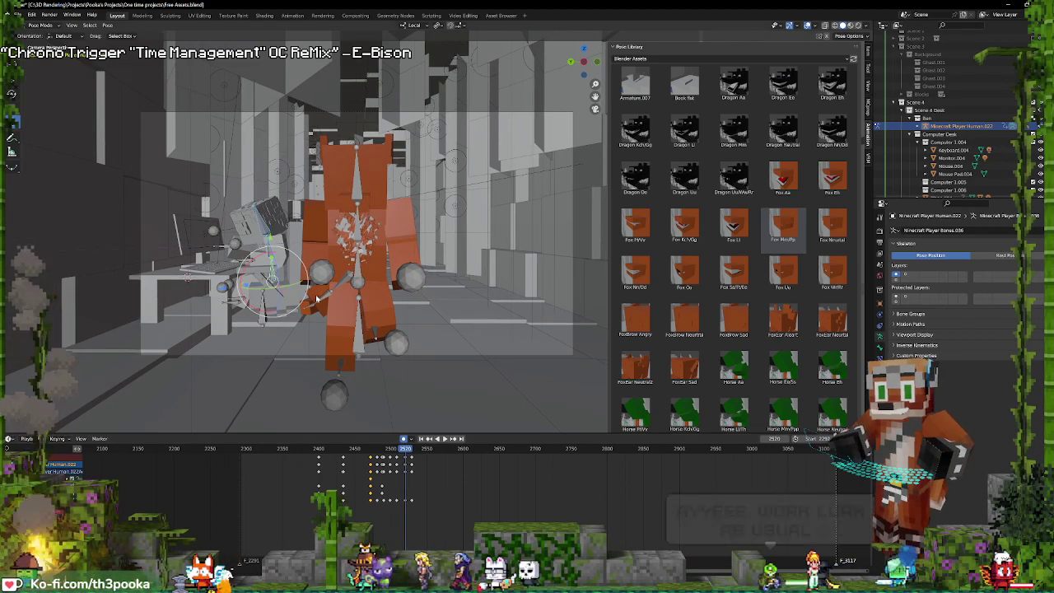
key(t)
click(280, 292)
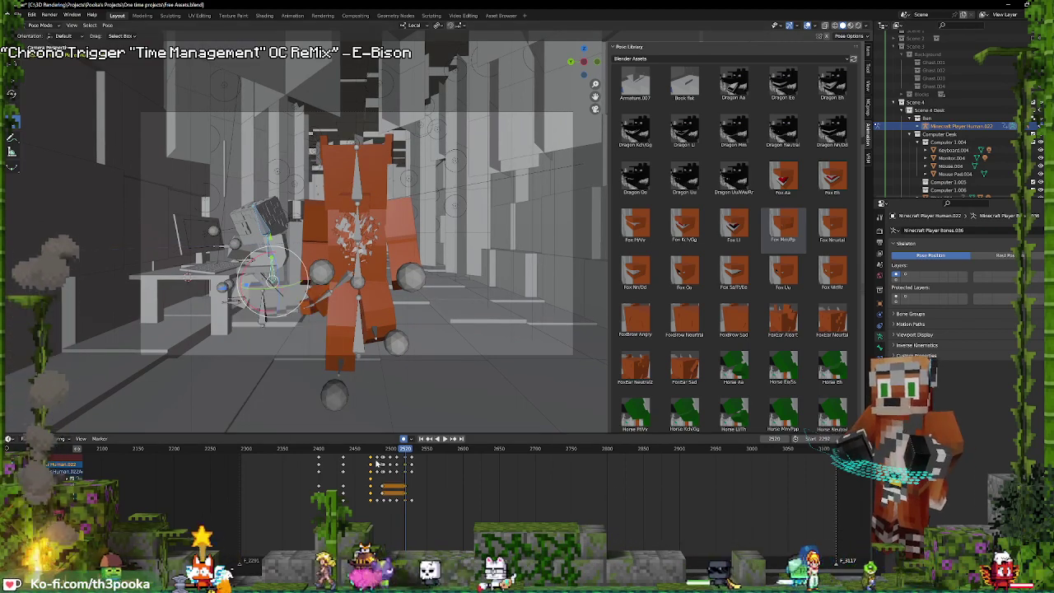
drag(370, 463, 425, 465)
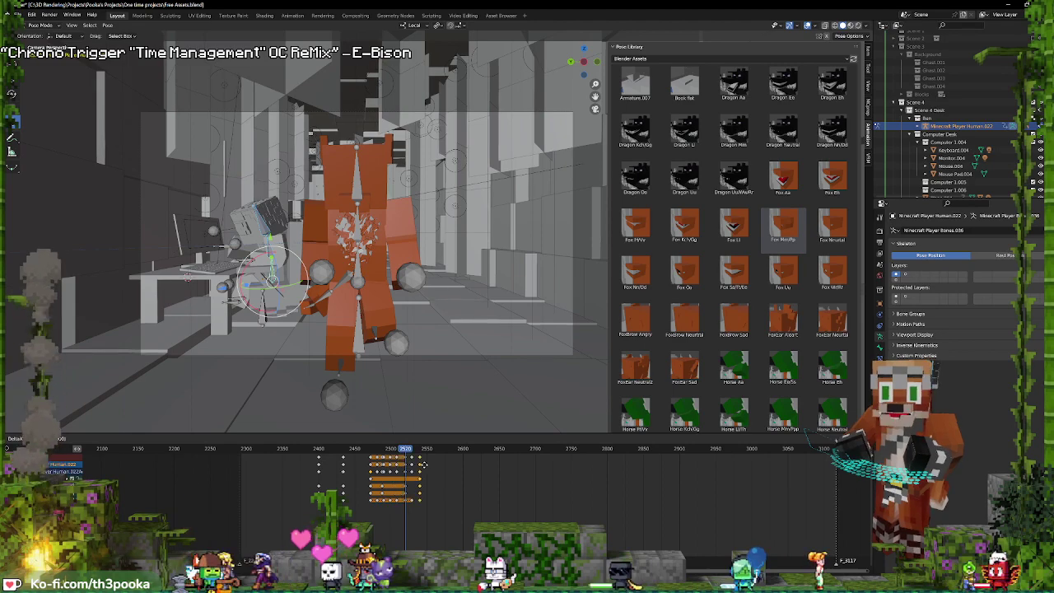
key(space)
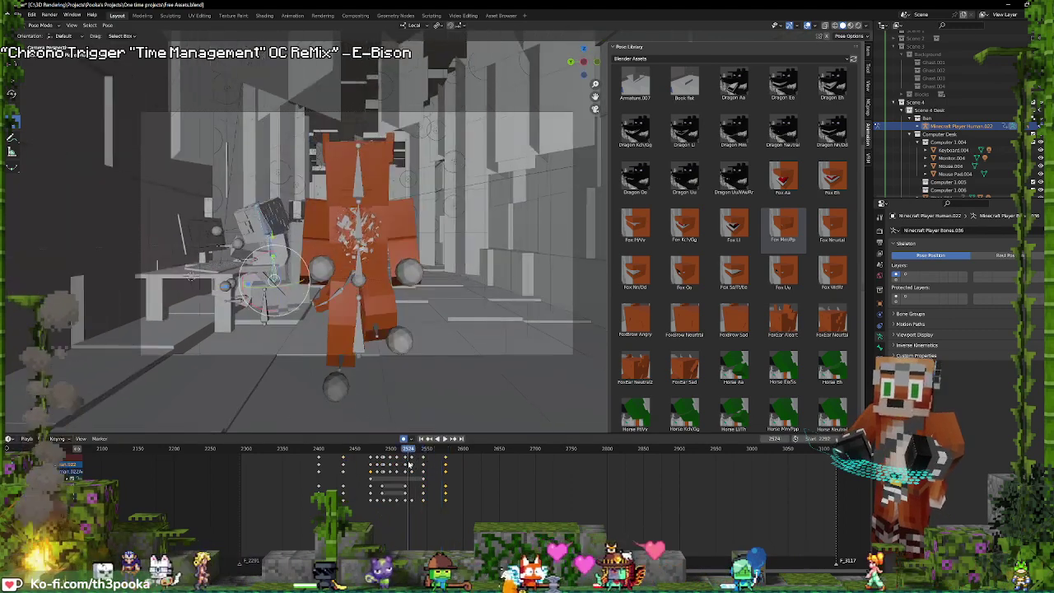
drag(410, 466, 454, 478)
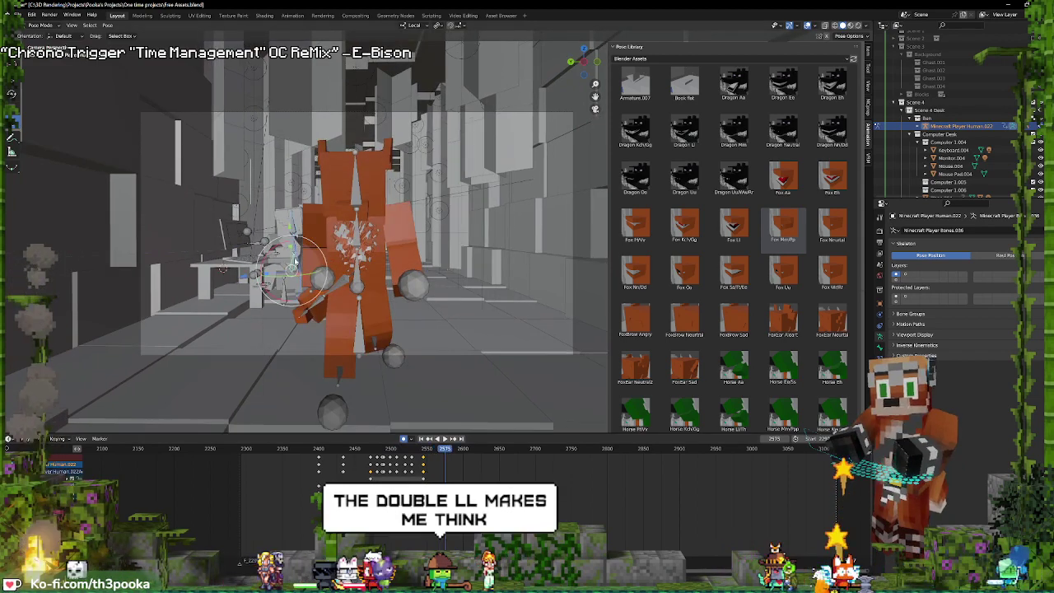
- Rotate the hand, then nudge the bone slightly near frame 2547 to key a new pose
key(r)
key(r)
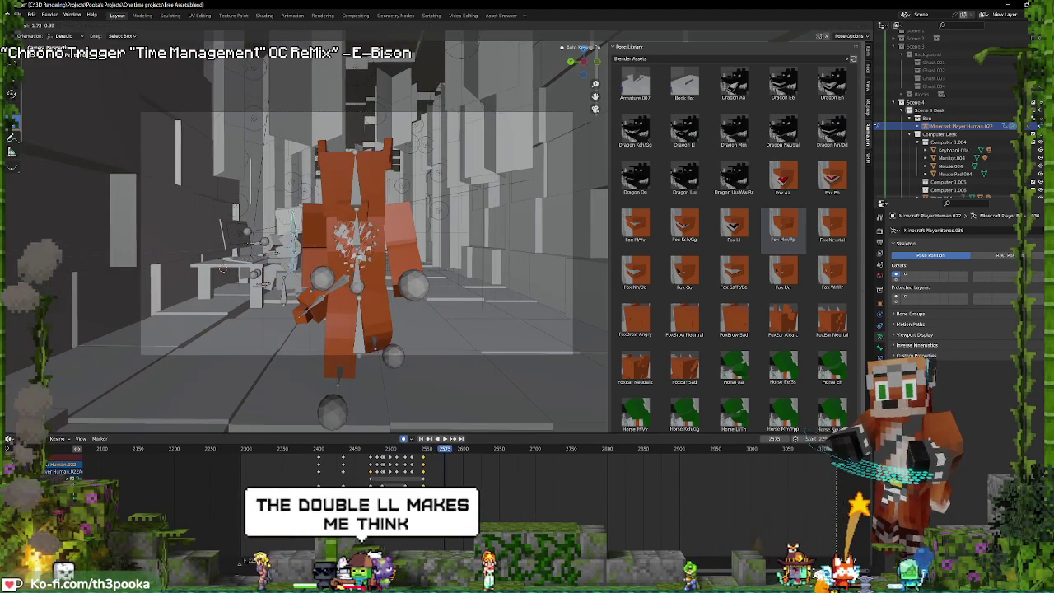
key(Return)
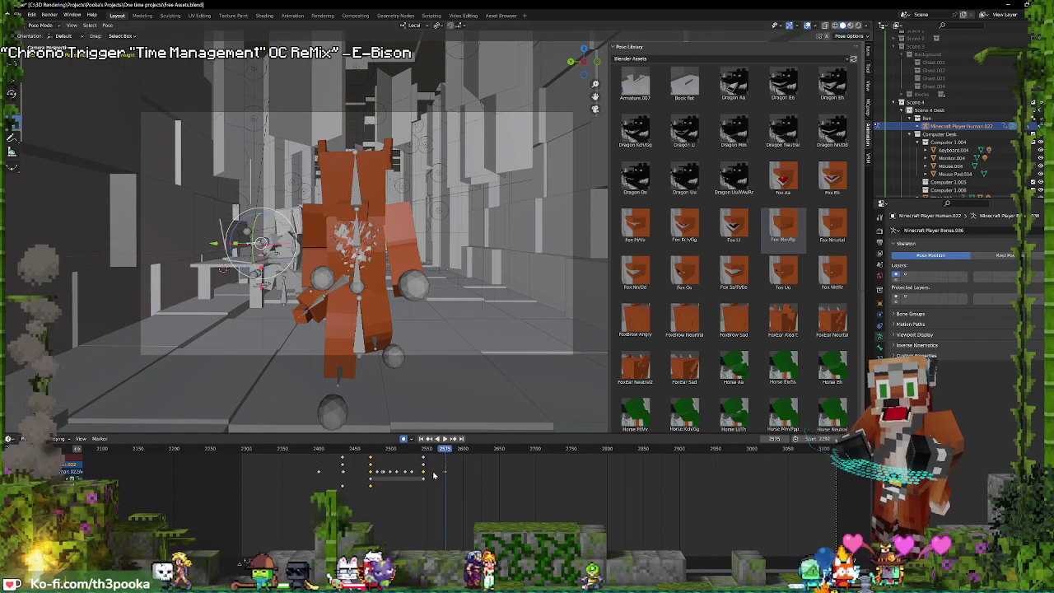
click(425, 481)
key(space)
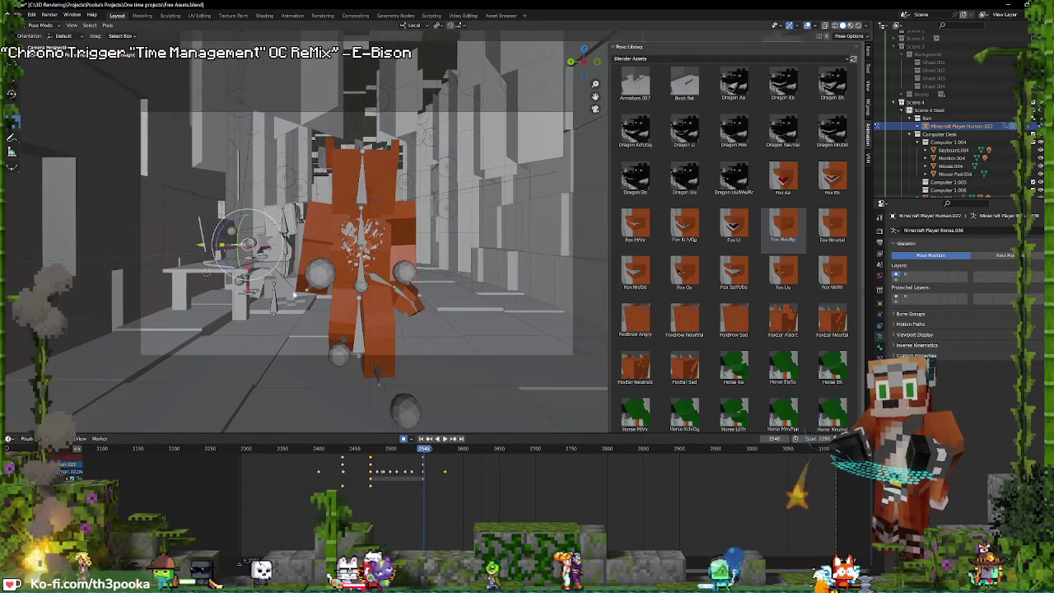
key(g)
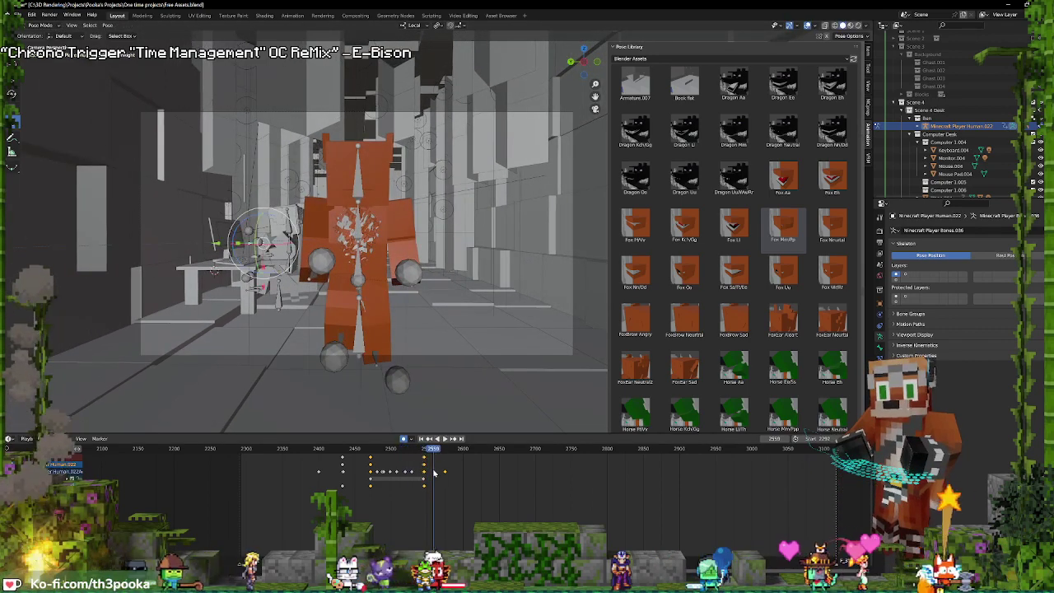
key(g)
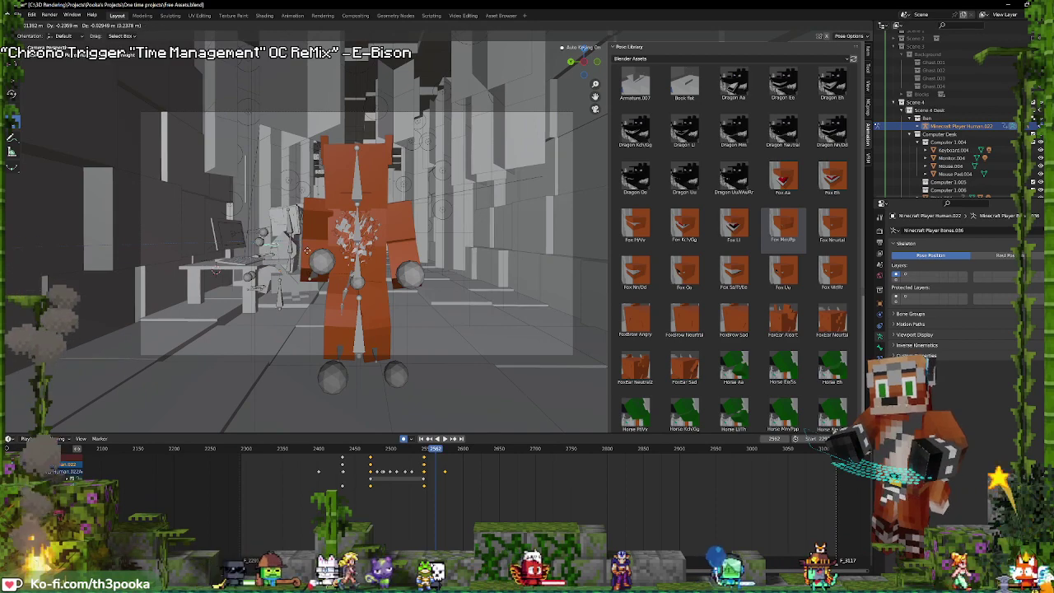
click(315, 258)
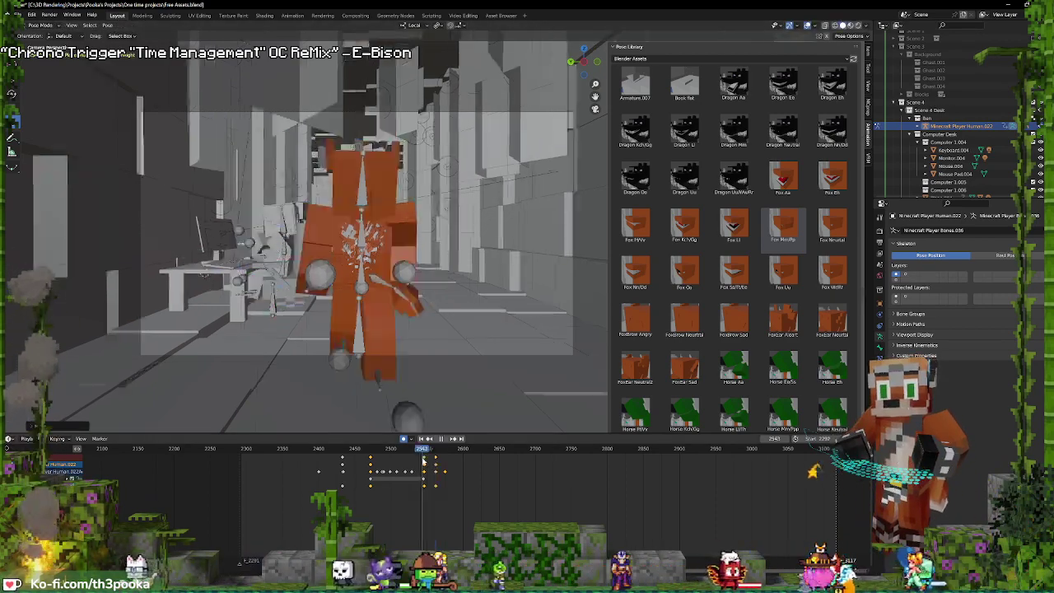
- Scrub between frames 2525 and 2575 to review the new typing pose
drag(410, 450, 446, 451)
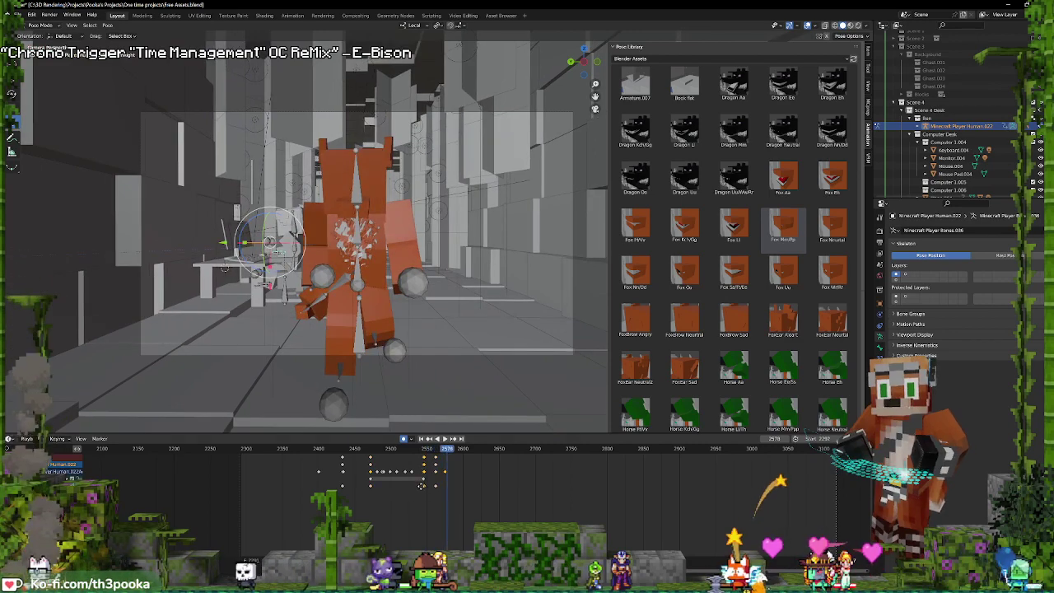
key(Left)
key(Left)
key(Left)
key(Left)
key(Left)
key(Left)
key(Left)
key(Left)
key(Left)
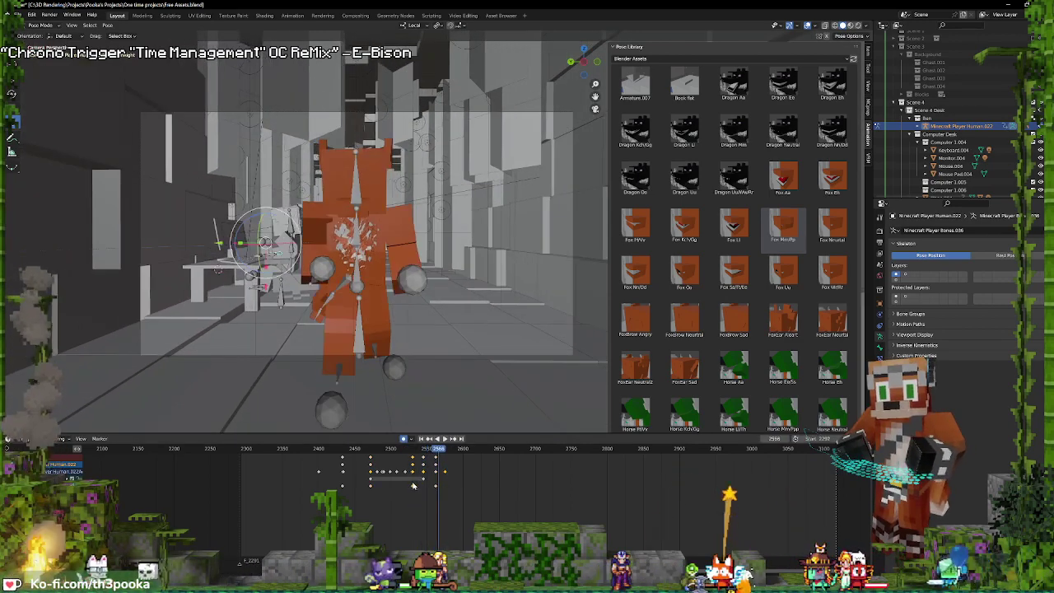
click(413, 484)
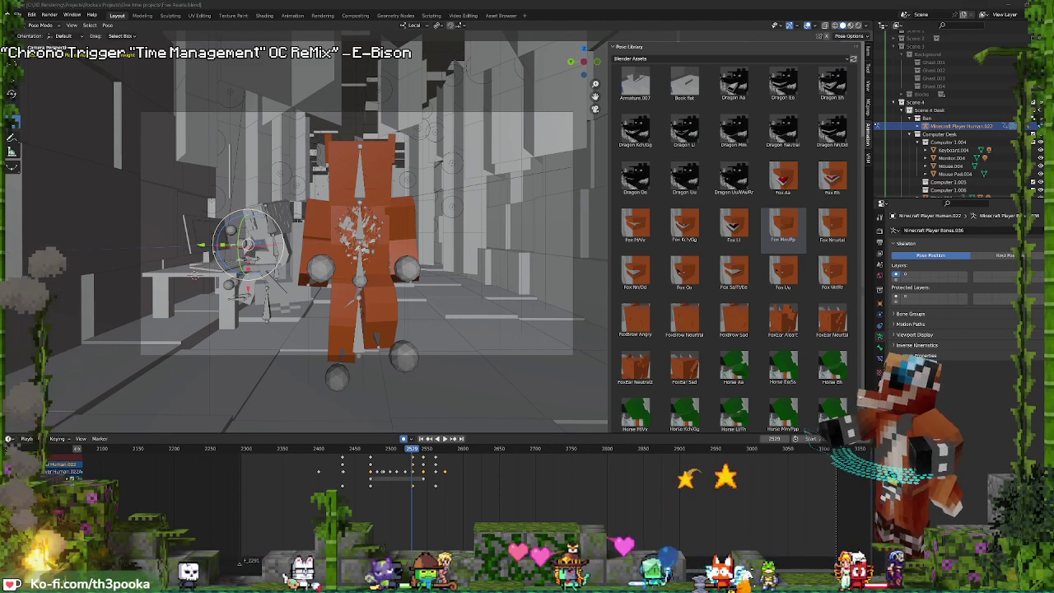
scroll(50, 438, up, 2)
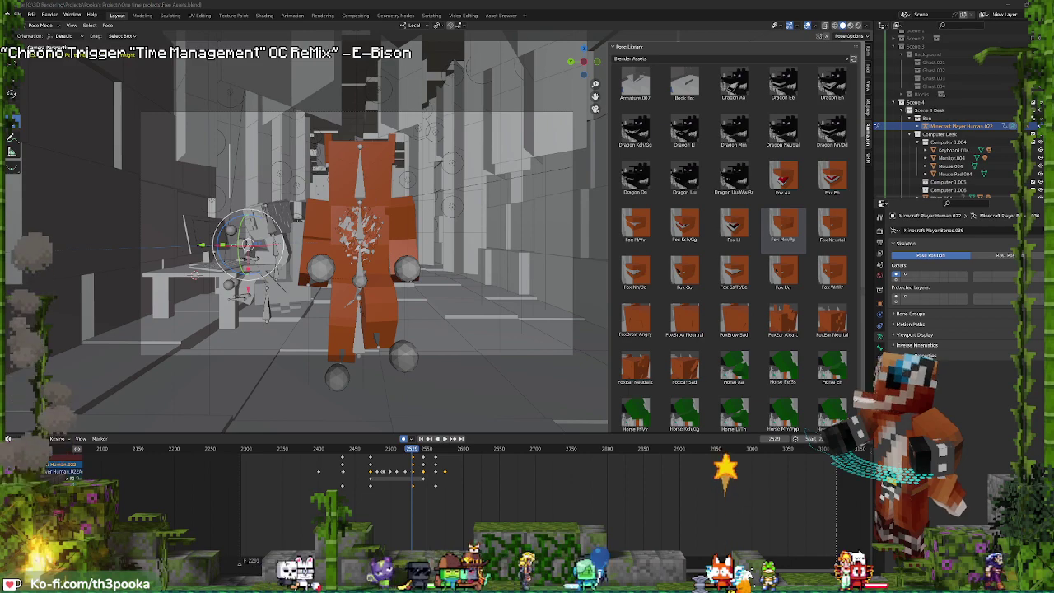
scroll(50, 438, up, 2)
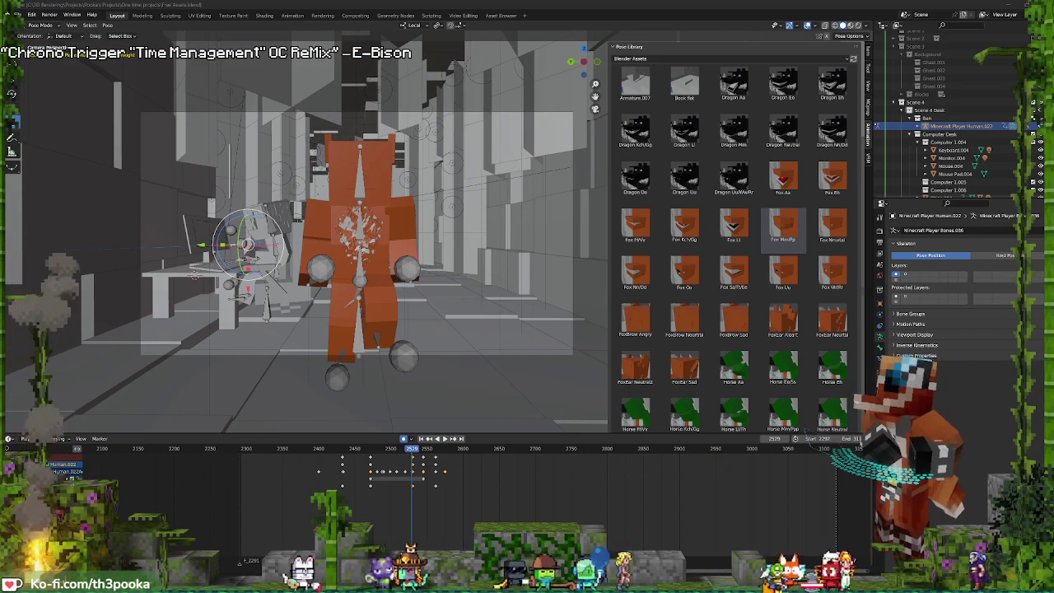
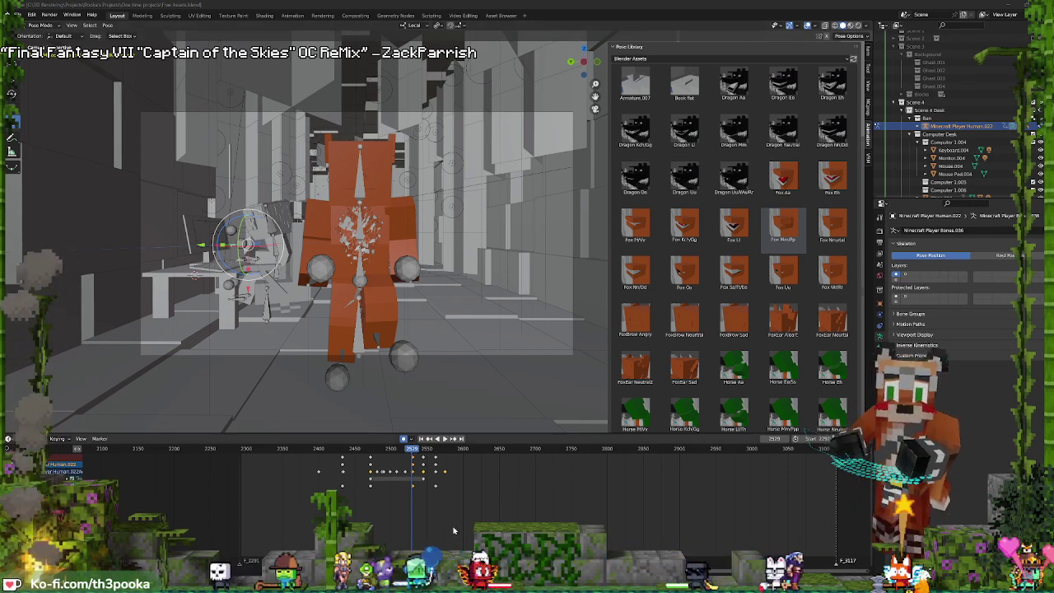
- Jump to frame 2473, play the animation, then return the character rig to Object Mode
click(373, 465)
key(space)
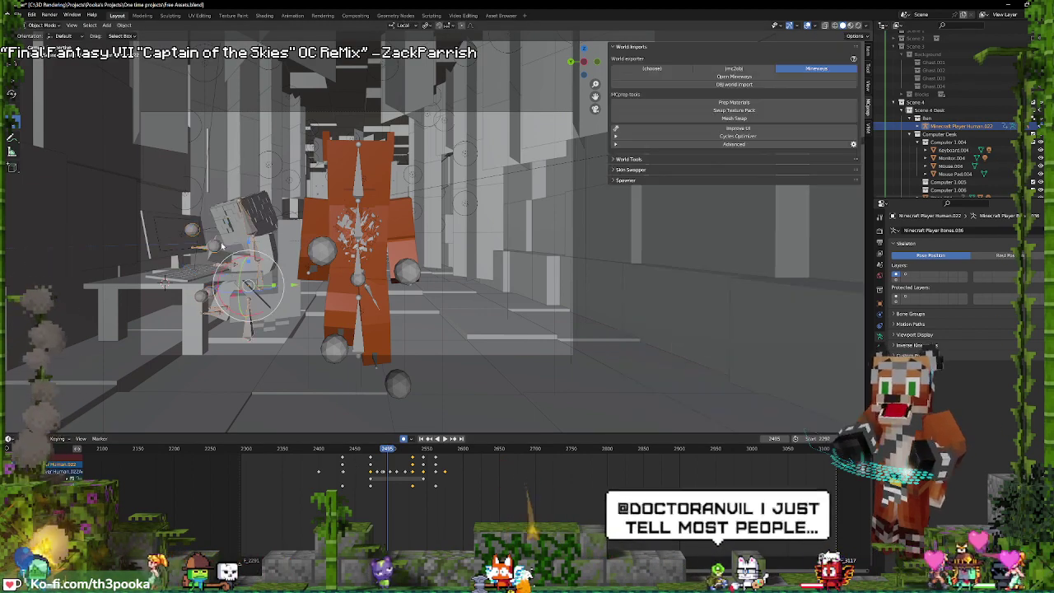
key(ctrl+Tab)
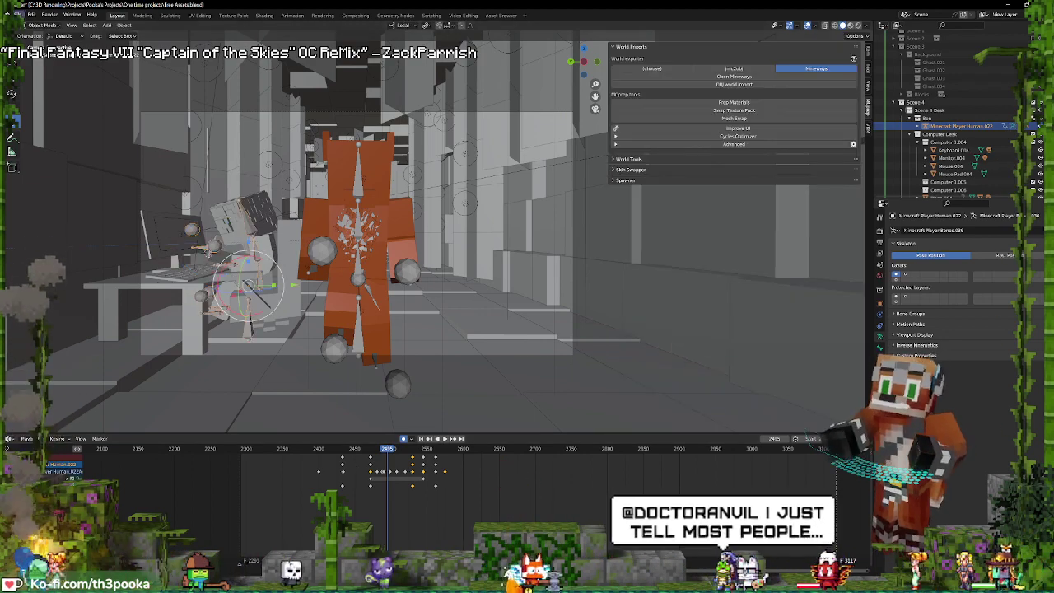
click(31, 15)
mouse_move(33, 122)
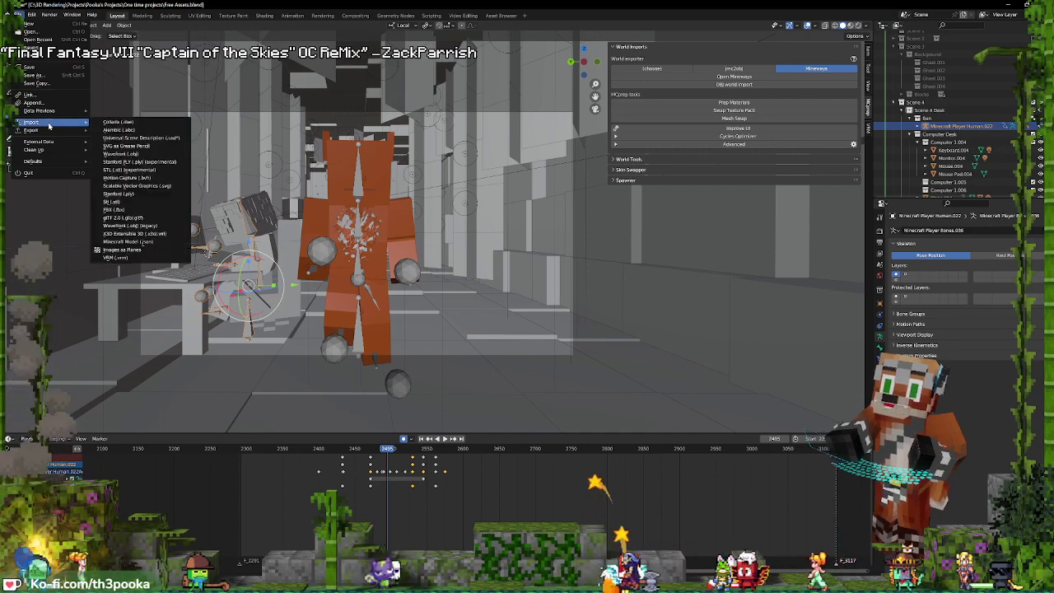
click(124, 249)
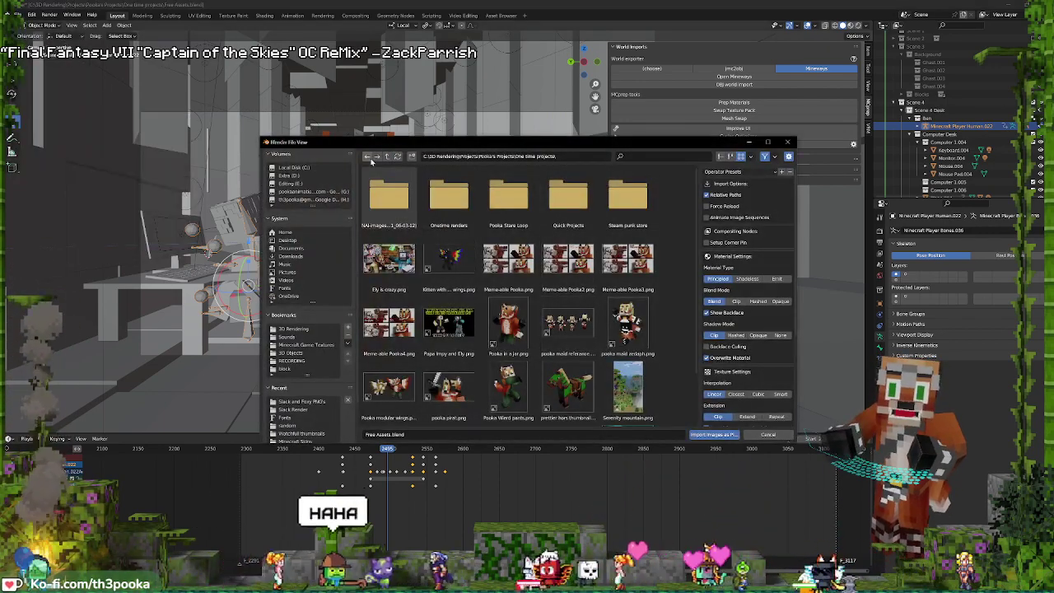
drag(352, 144, 346, 589)
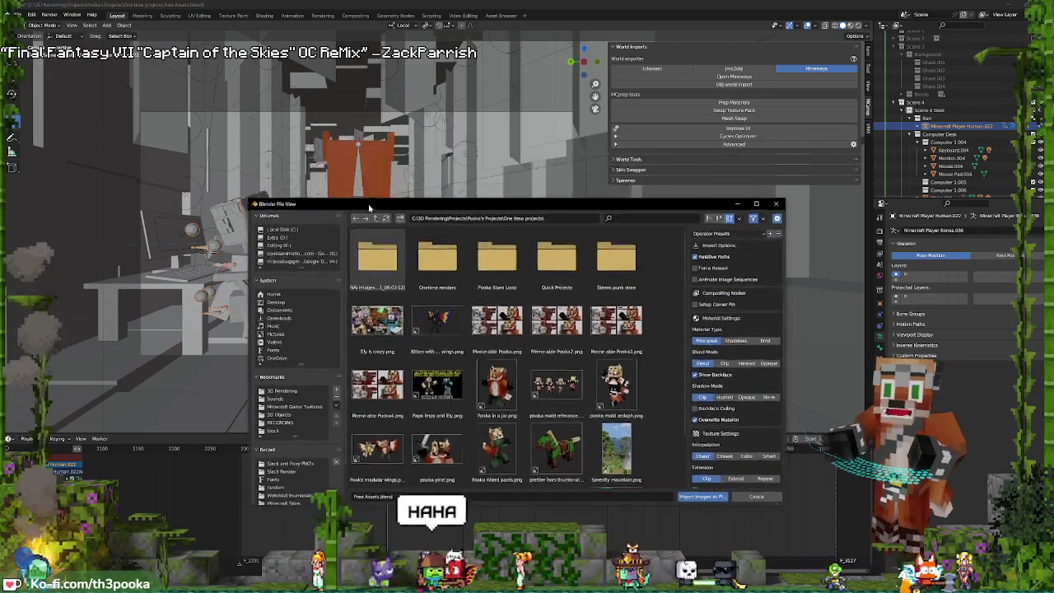
click(247, 284)
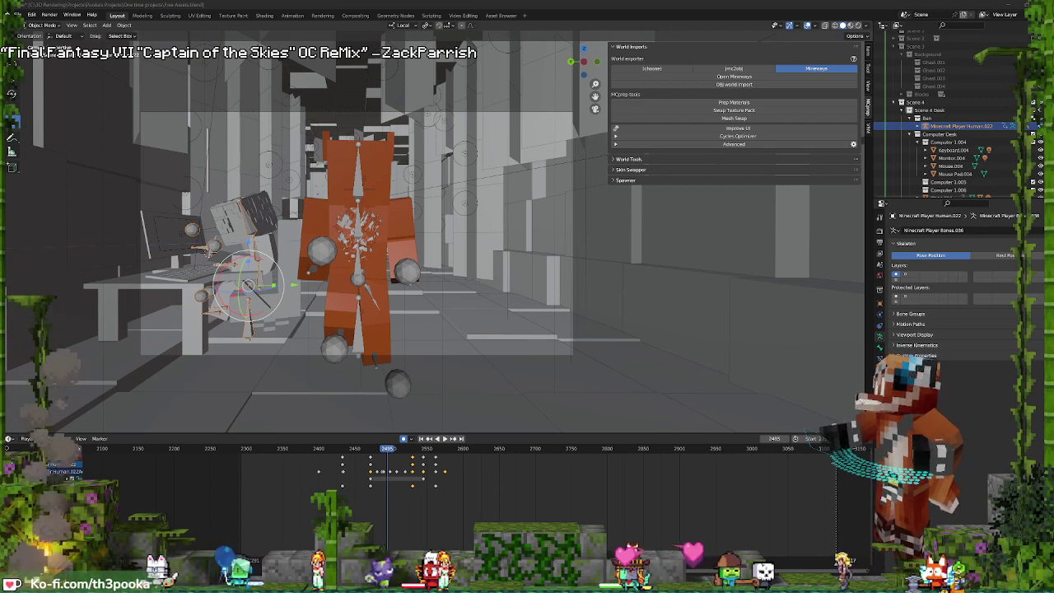
- Select the 1f44d image plane and frame it in the view, undoing a trial move
click(210, 254)
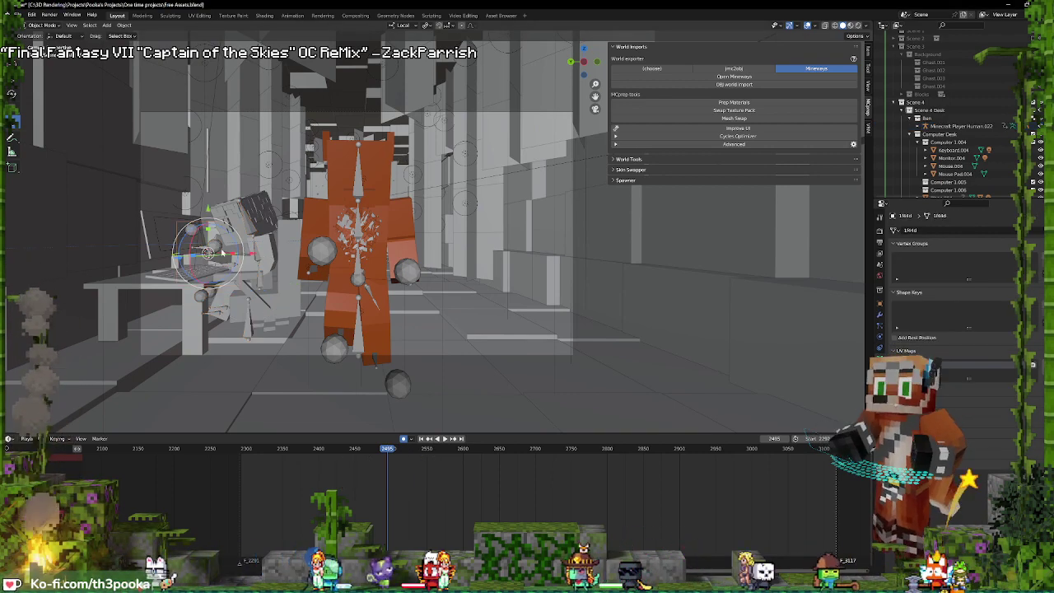
key(KP_Decimal)
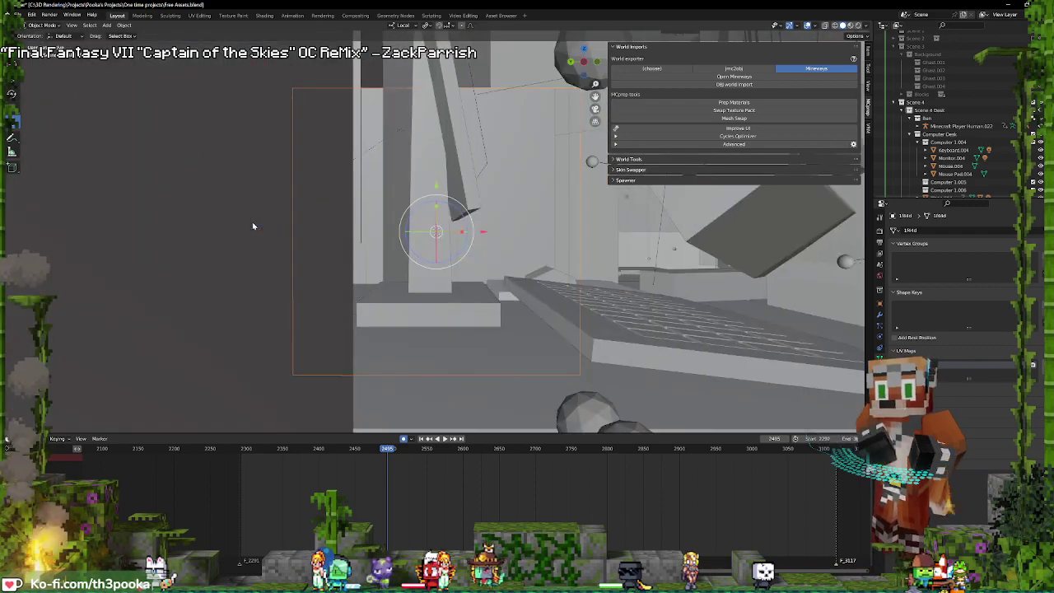
middle_drag(252, 226, 461, 208)
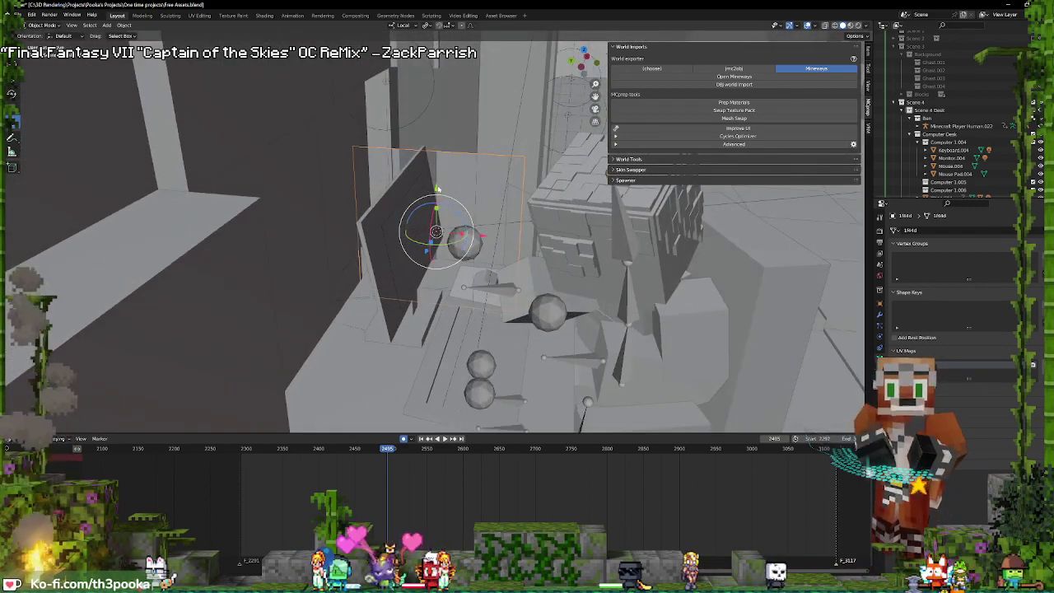
key(g)
click(552, 272)
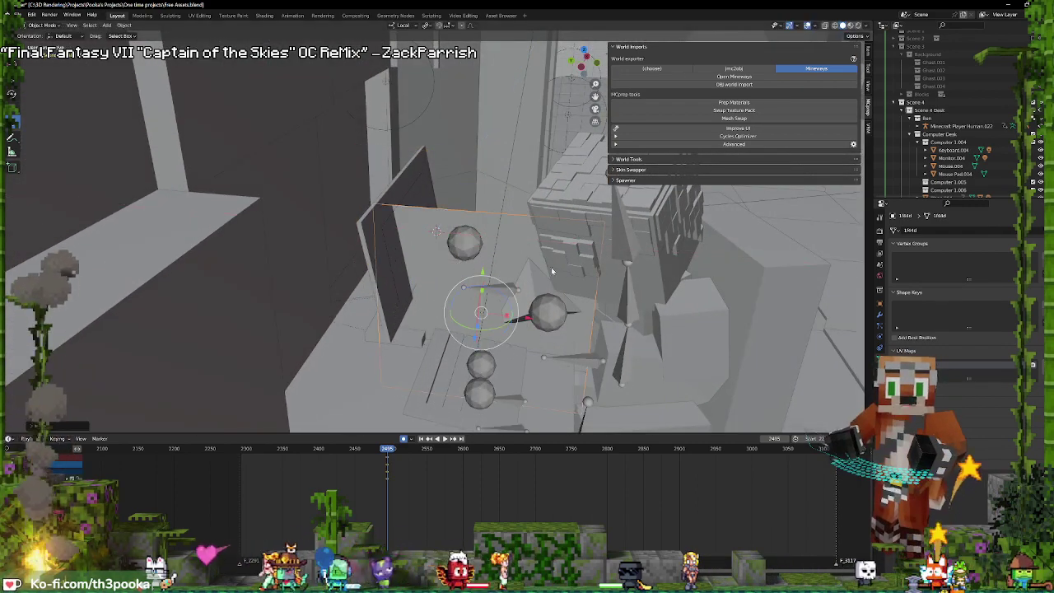
key(ctrl+z)
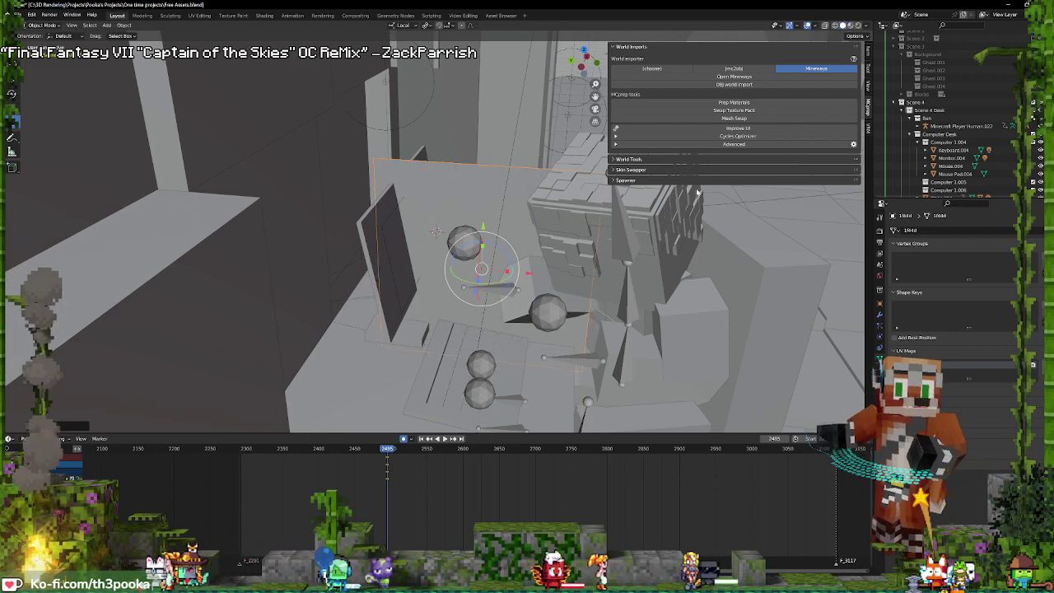
- Move the plane along Y in front of the monitor, then add the character rig to the selection
key(s)
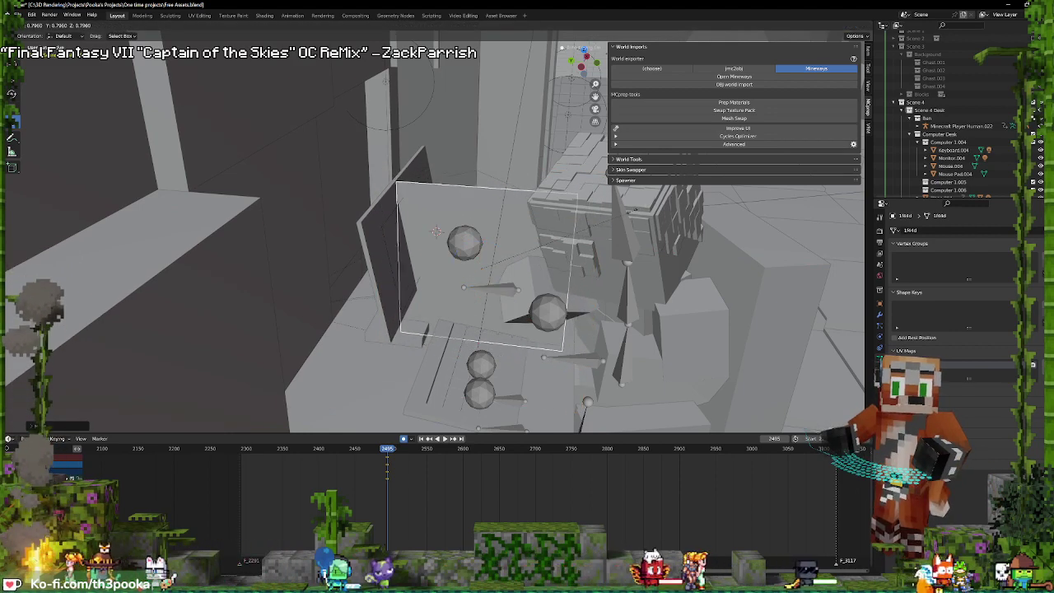
key(g)
key(shift+y)
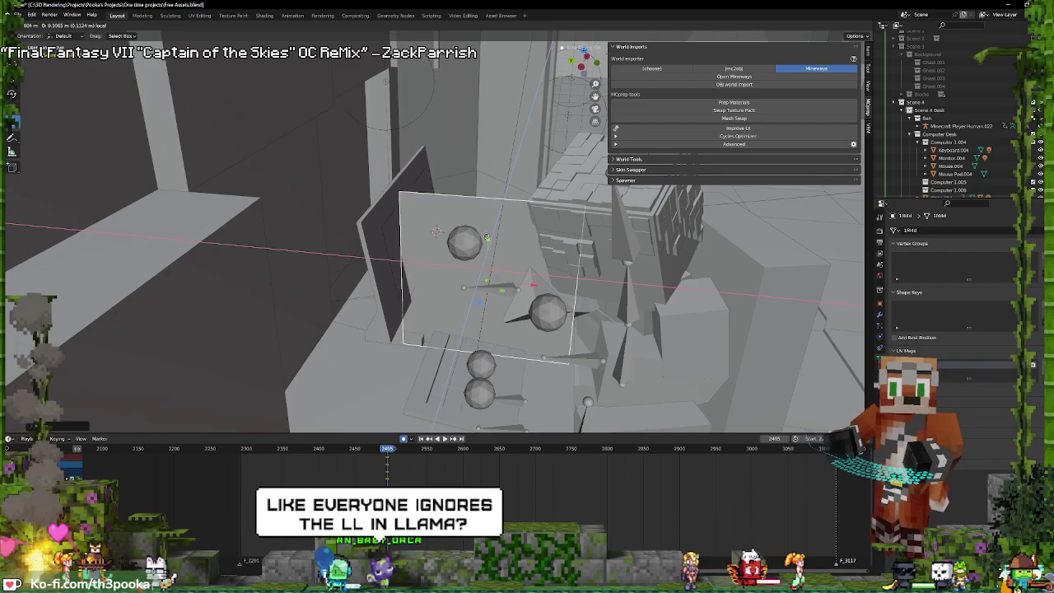
click(484, 233)
mouse_move(499, 295)
middle_down()
mouse_move(429, 263)
mouse_move(479, 284)
middle_up()
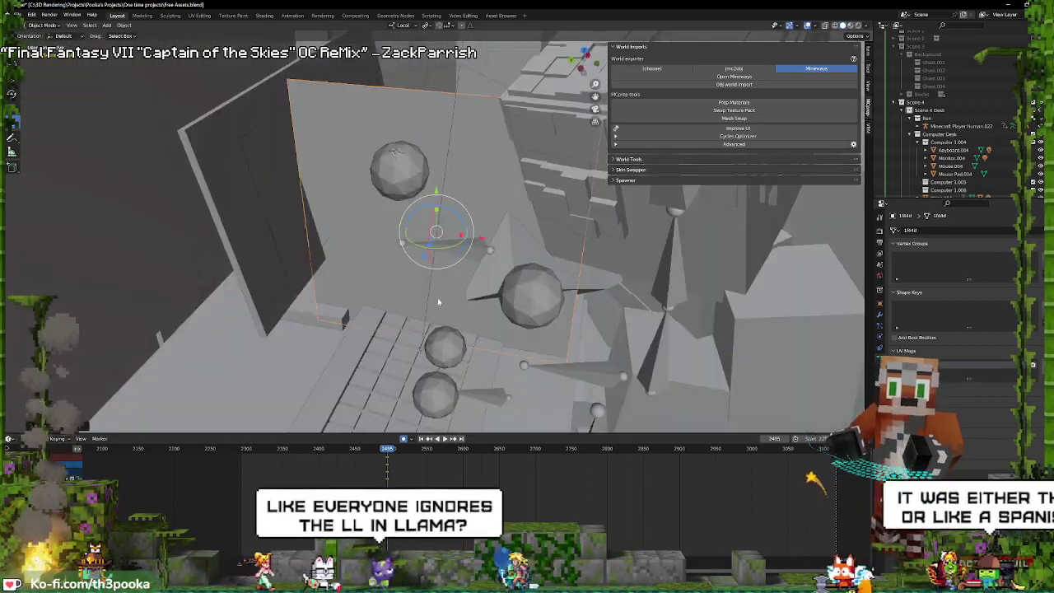
click(477, 248)
- Parent the thumbs-up plane to the rig's bone with Bone Relative, then return to Object Mode
key(ctrl+Tab)
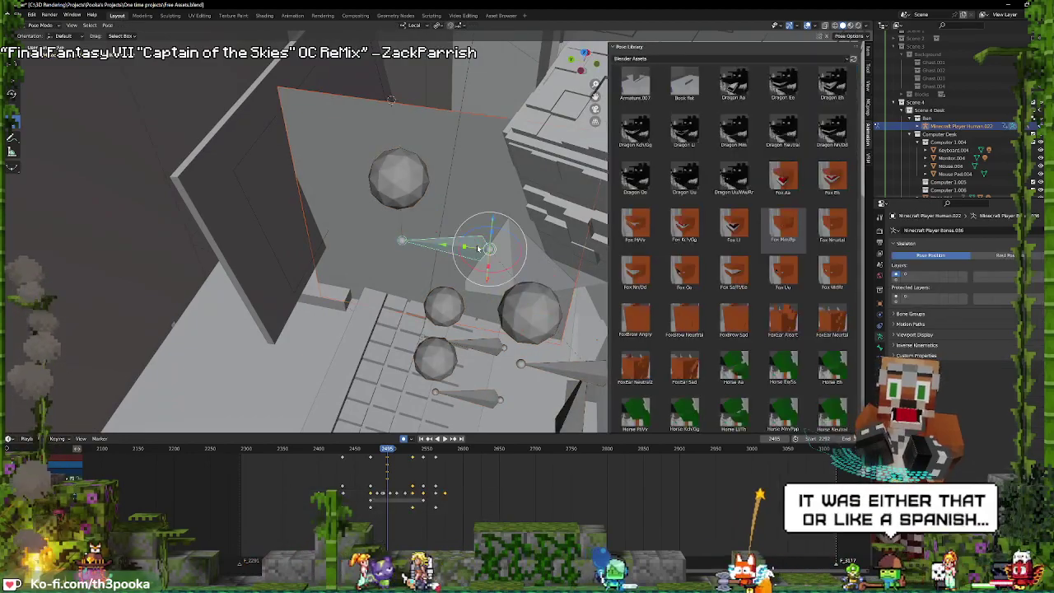
key(ctrl+p)
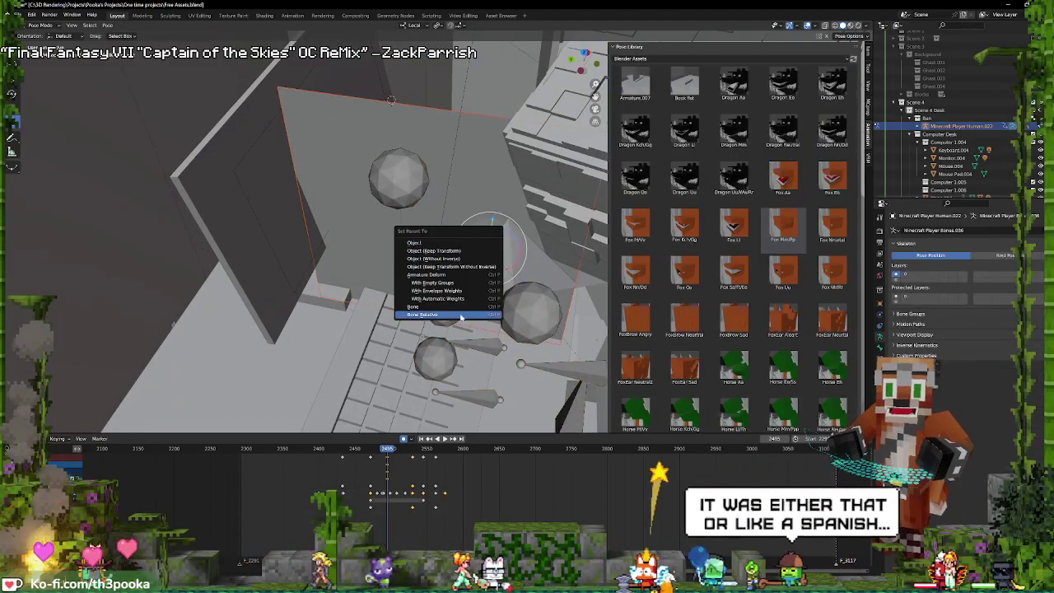
click(414, 306)
key(ctrl+Tab)
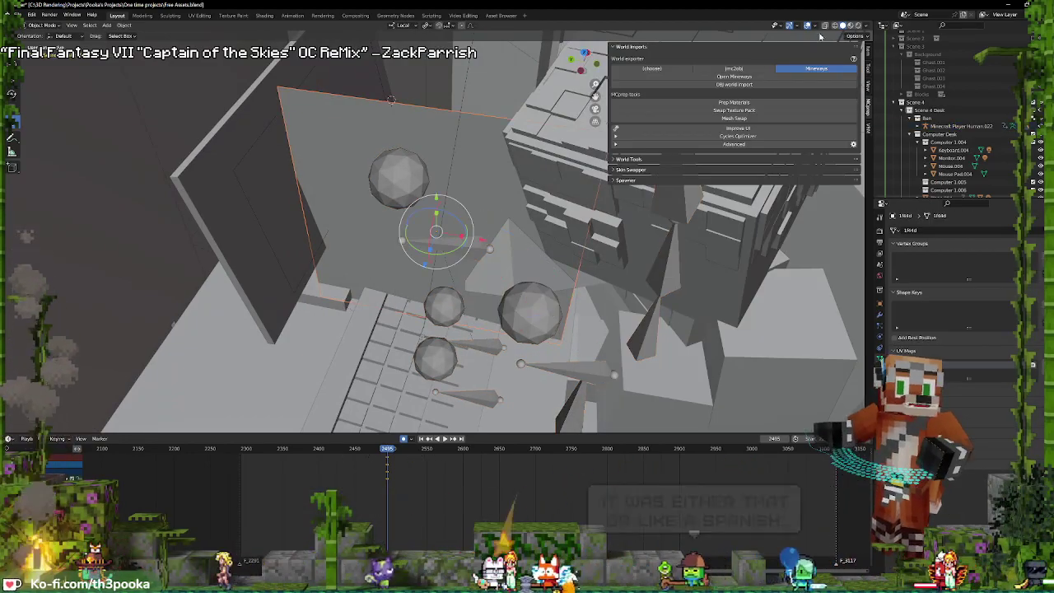
- Switch to Material Preview and inspect the desk, hiding and unhiding the selected objects
key(z)
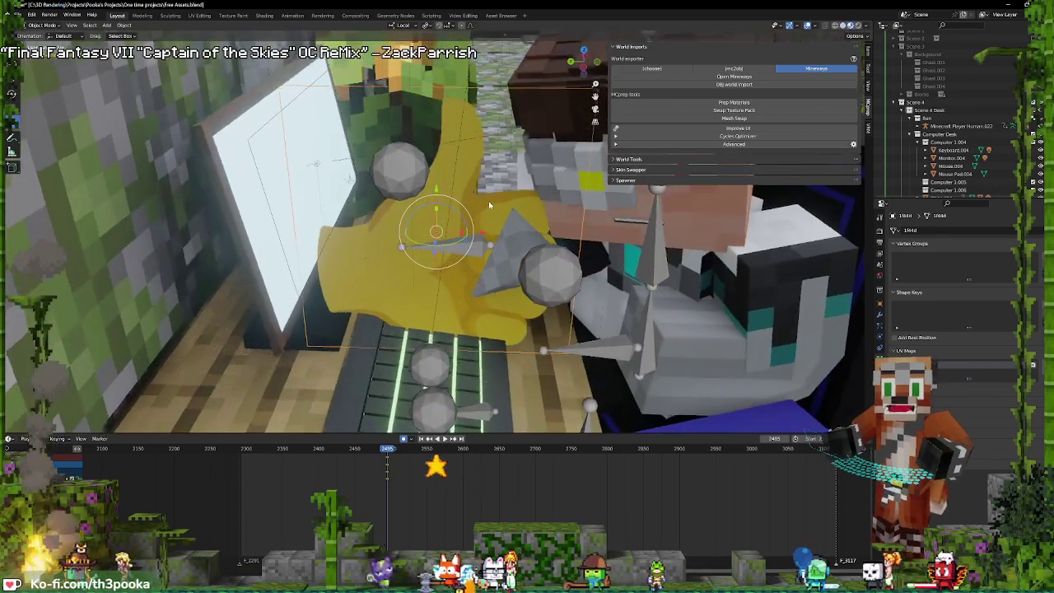
middle_drag(478, 225, 486, 190)
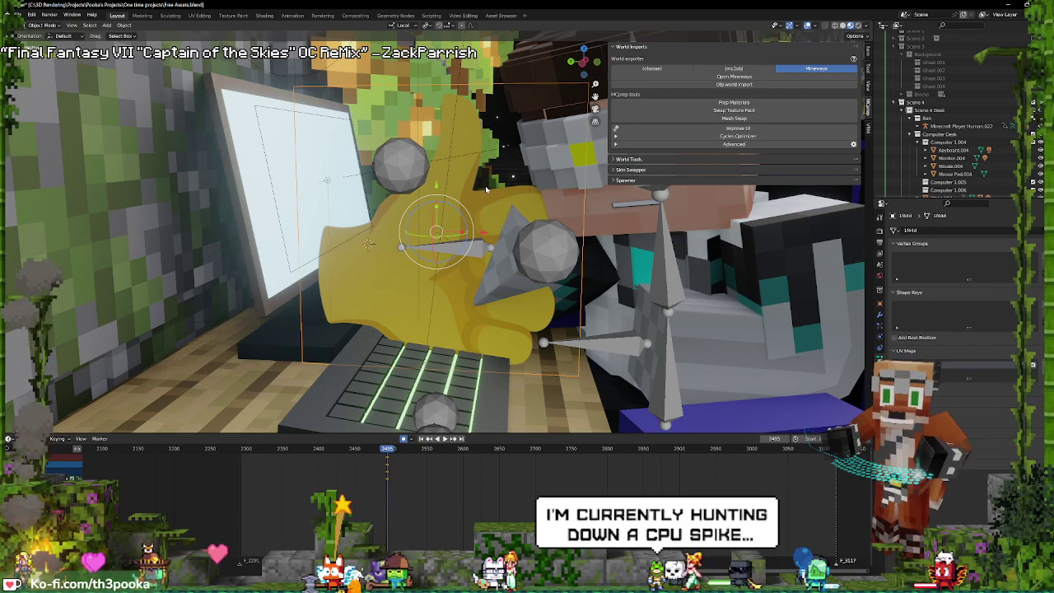
key(h)
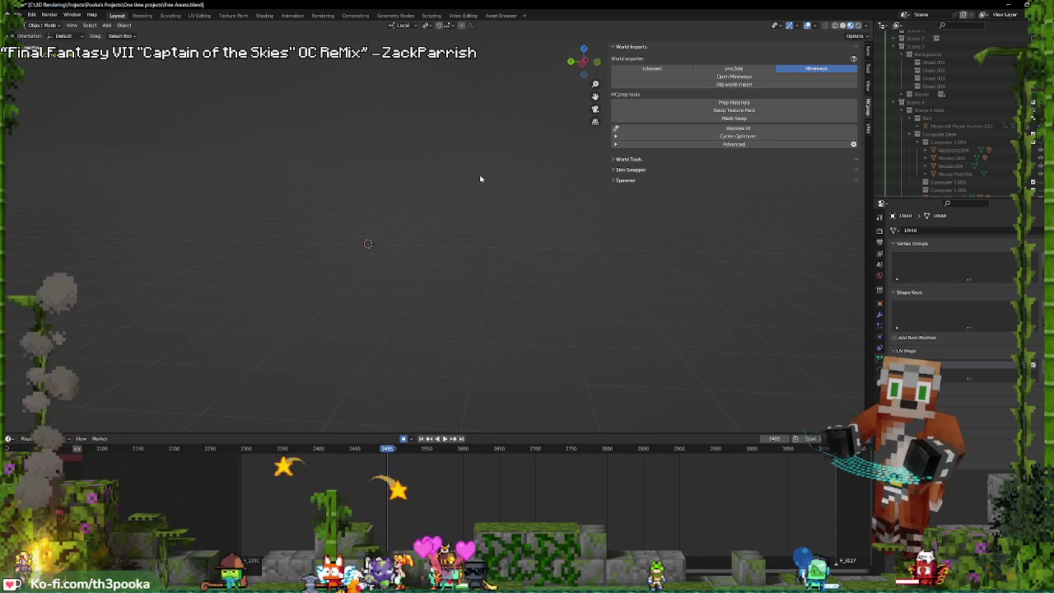
key(alt+h)
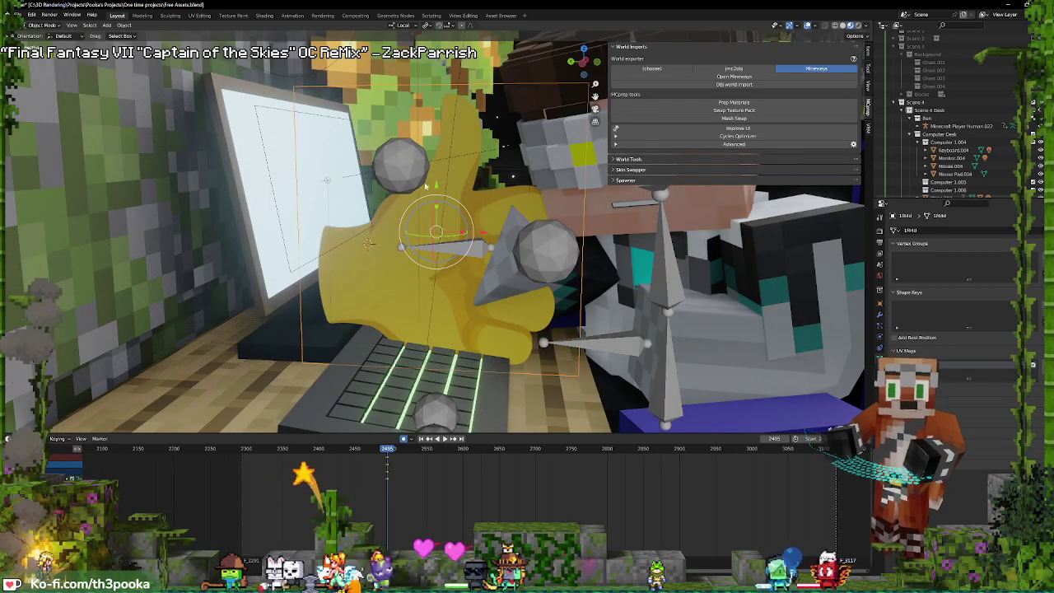
- Rotate the thumbs-up hand 180° around Y and move it over the keyboard
key(r)
key(y)
key(y)
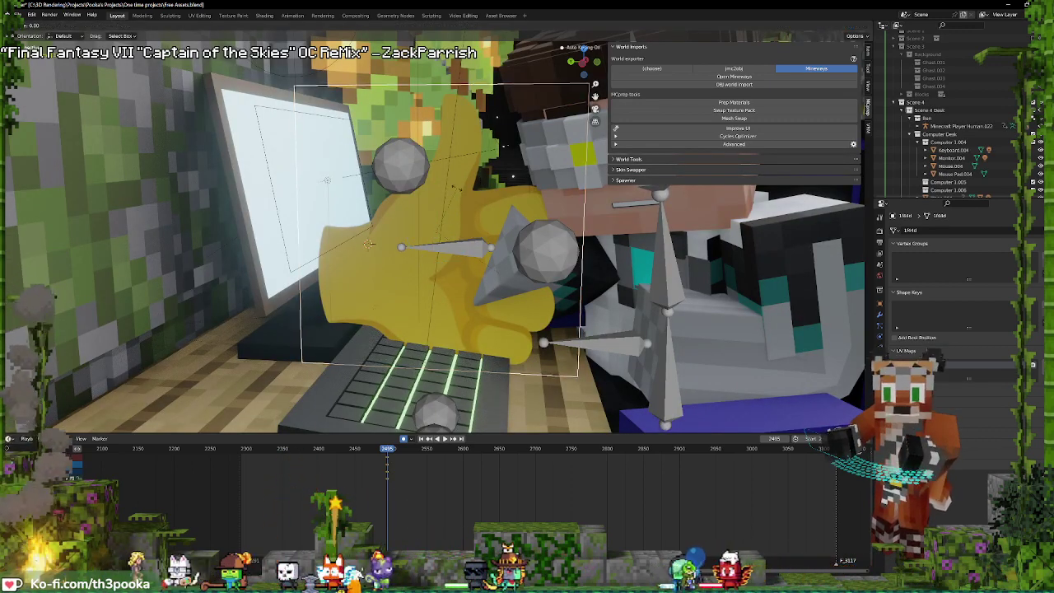
text(180)
key(Return)
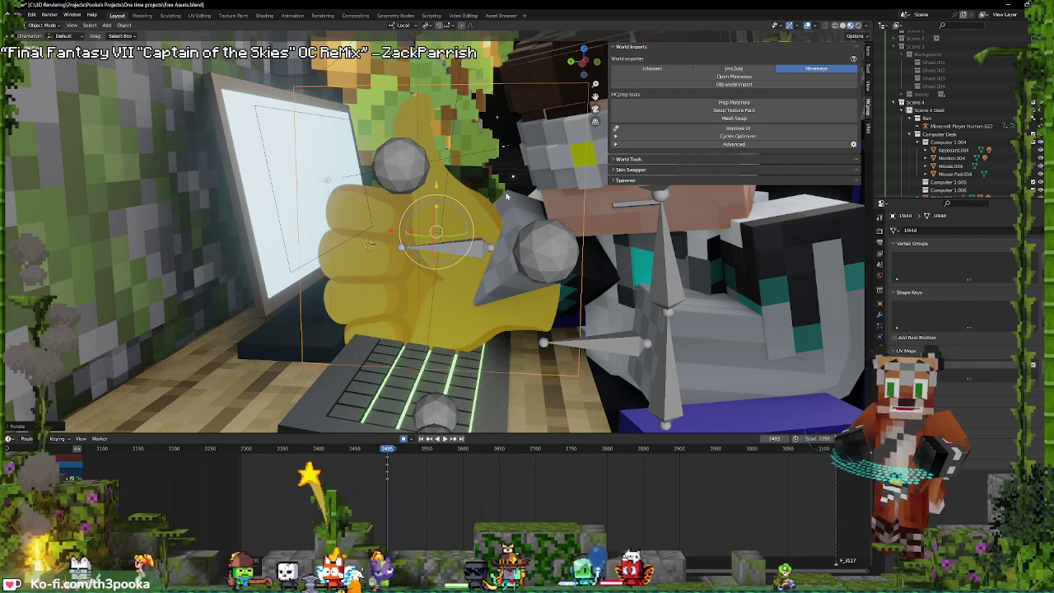
key(g)
key(Return)
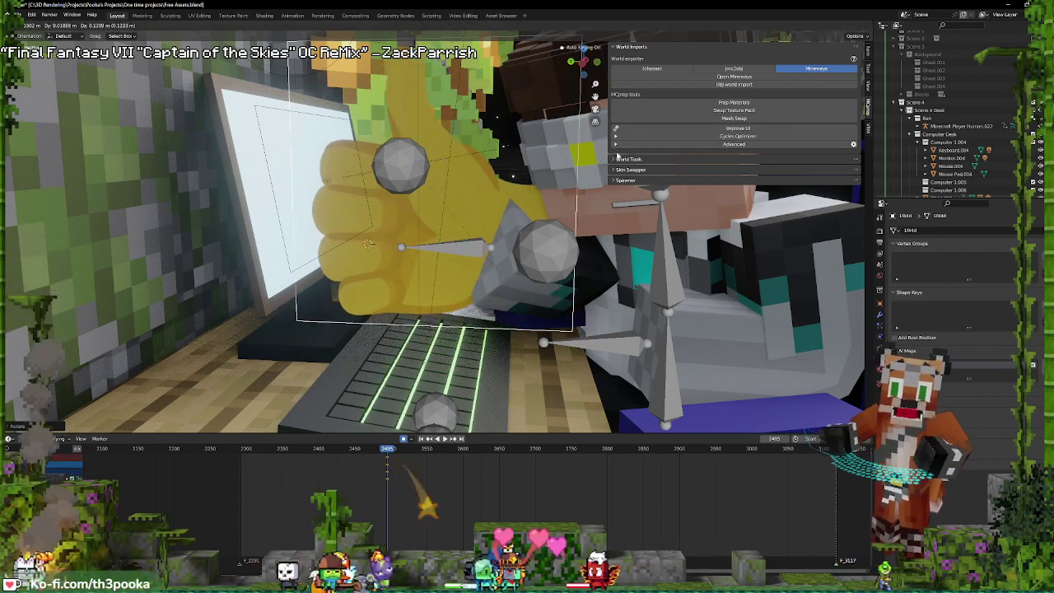
key(g)
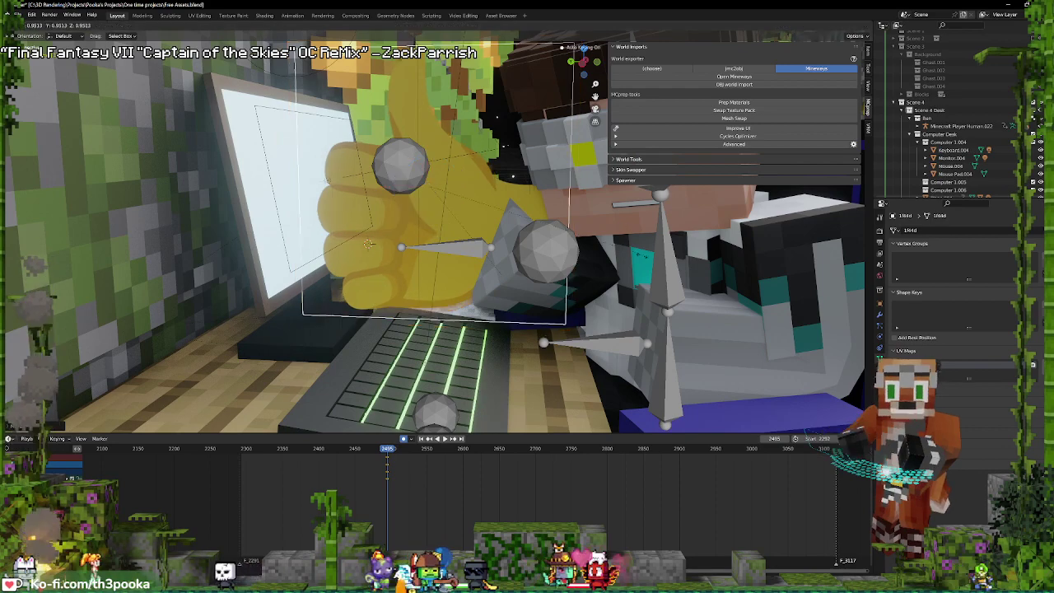
key(Return)
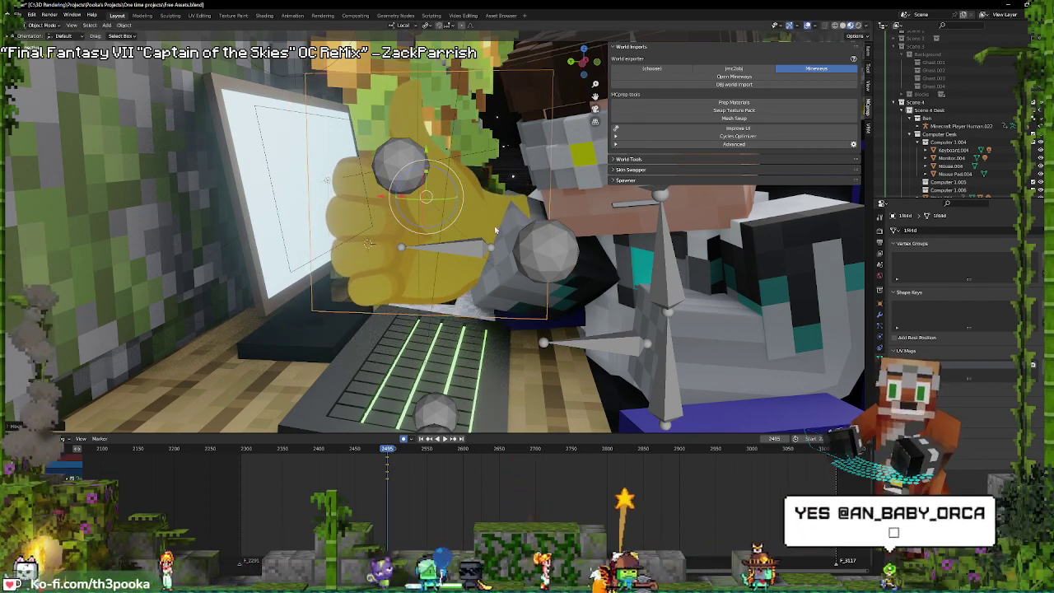
mouse_move(474, 219)
middle_down()
mouse_move(518, 210)
mouse_move(461, 165)
middle_up()
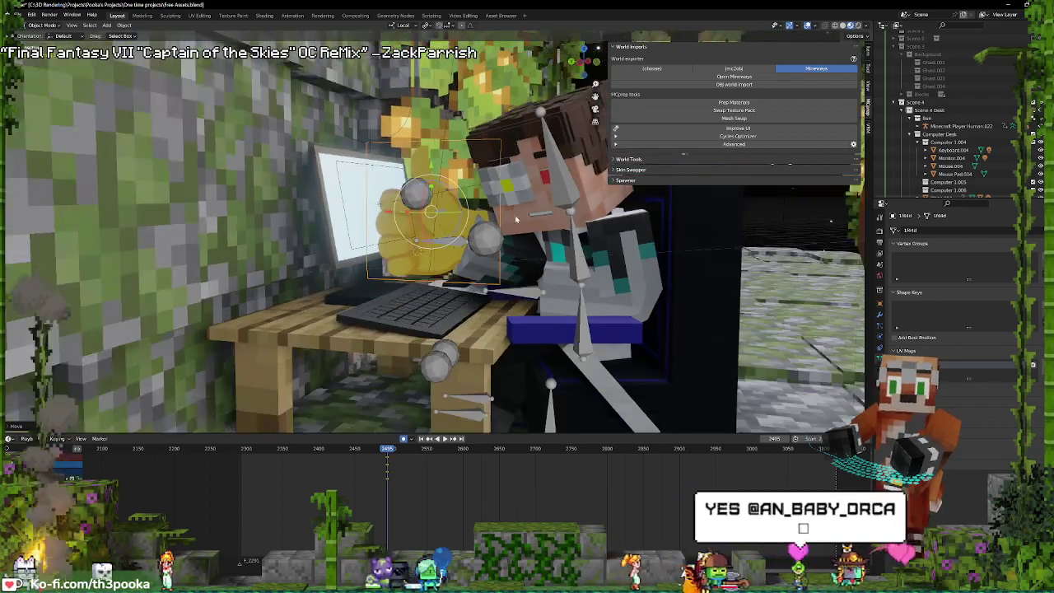
- In Shading, add Texture Coordinate and Mapping nodes to the 1f44d image texture, then view Rendered
click(392, 16)
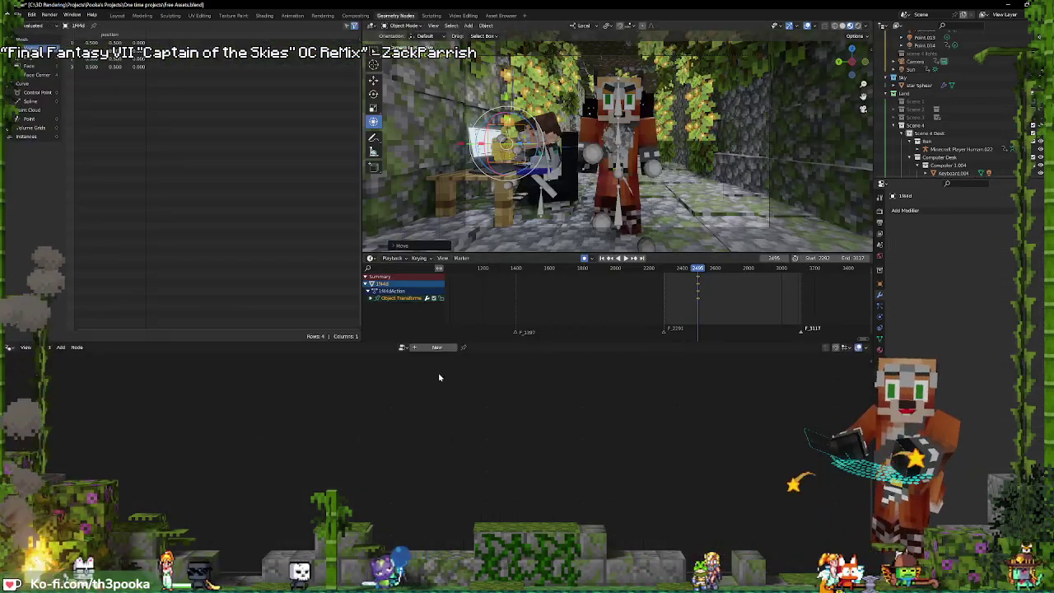
click(265, 16)
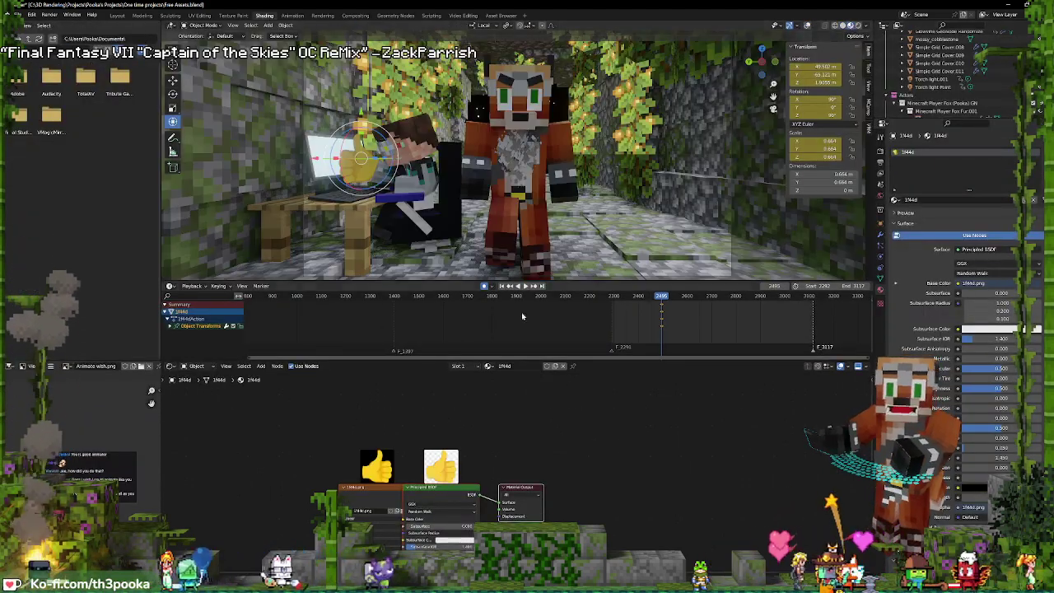
middle_drag(445, 449, 555, 401)
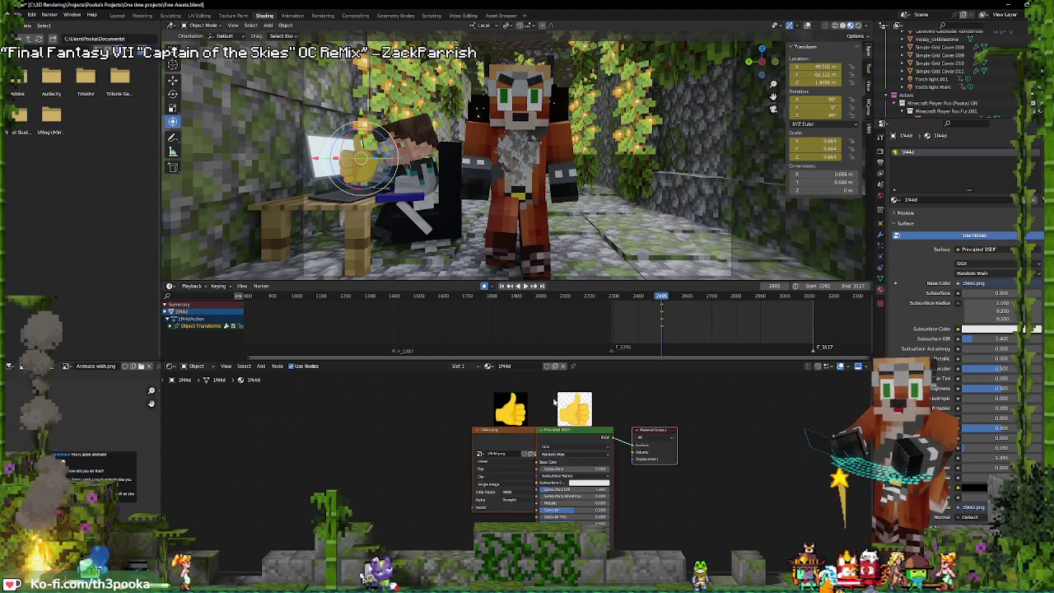
key(ctrl+t)
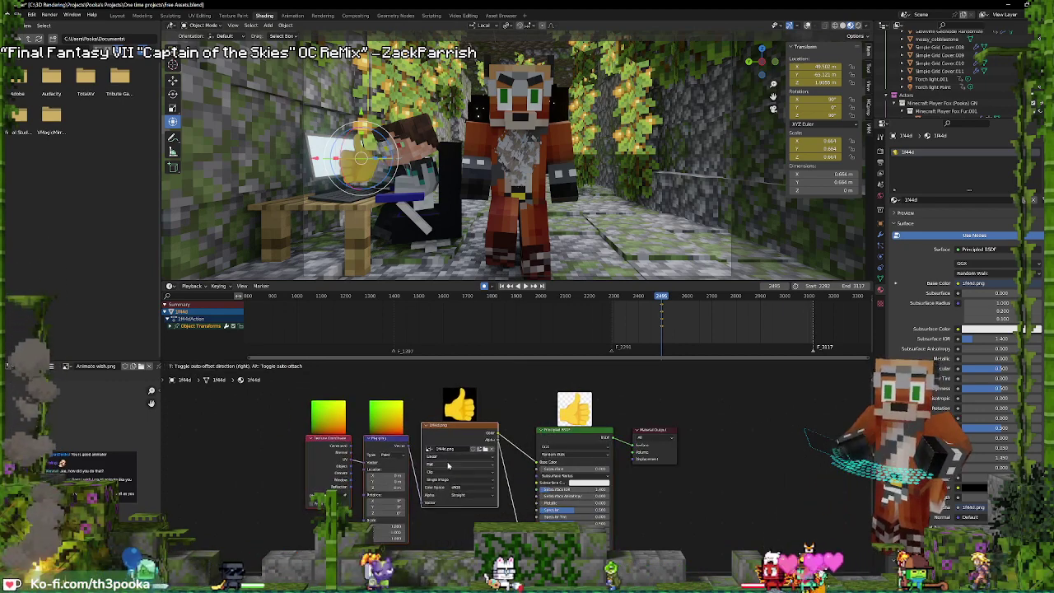
scroll(429, 471, down, 2)
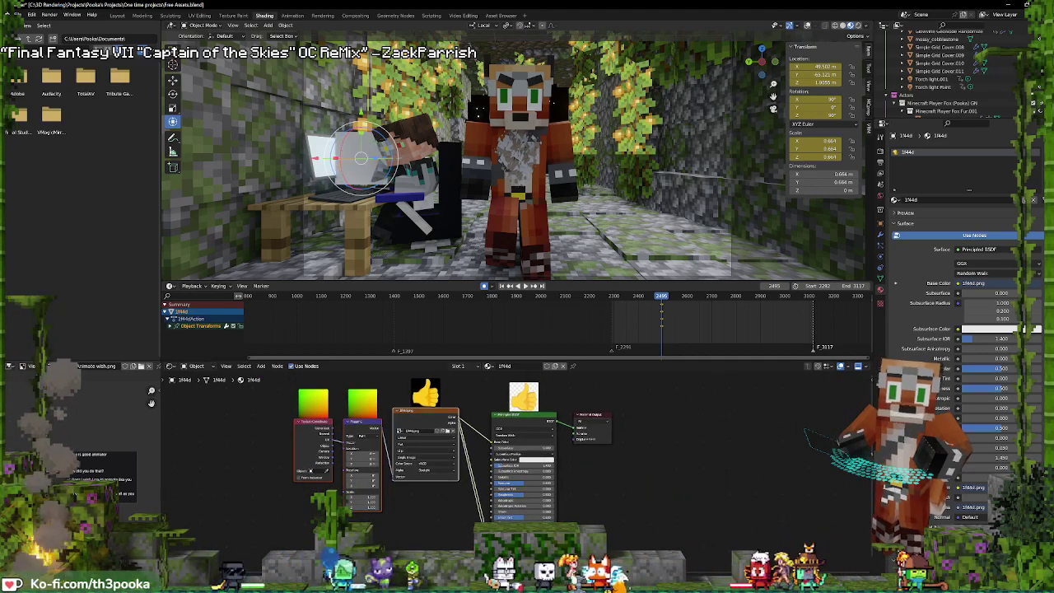
click(859, 25)
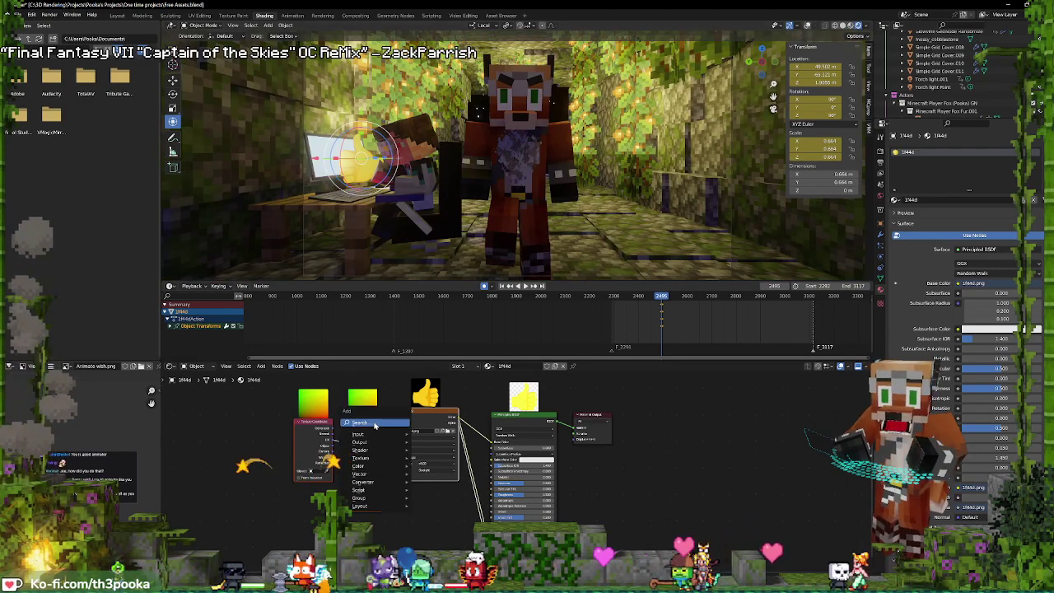
- Insert a Brightness/Contrast node between the image's Color output and the Principled BSDF
drag(459, 424, 380, 428)
text(contr)
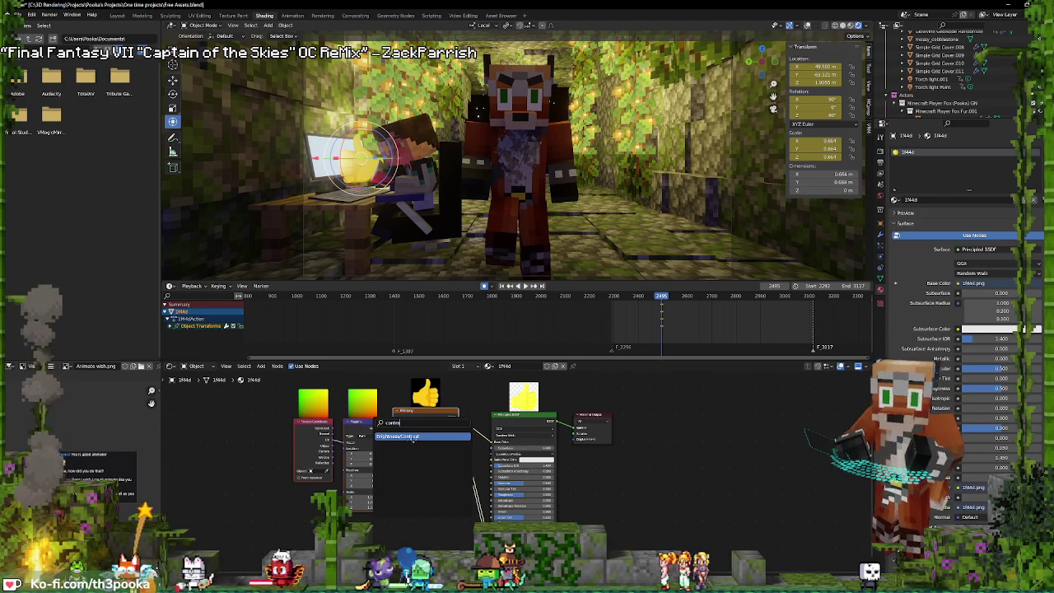
click(413, 436)
click(519, 420)
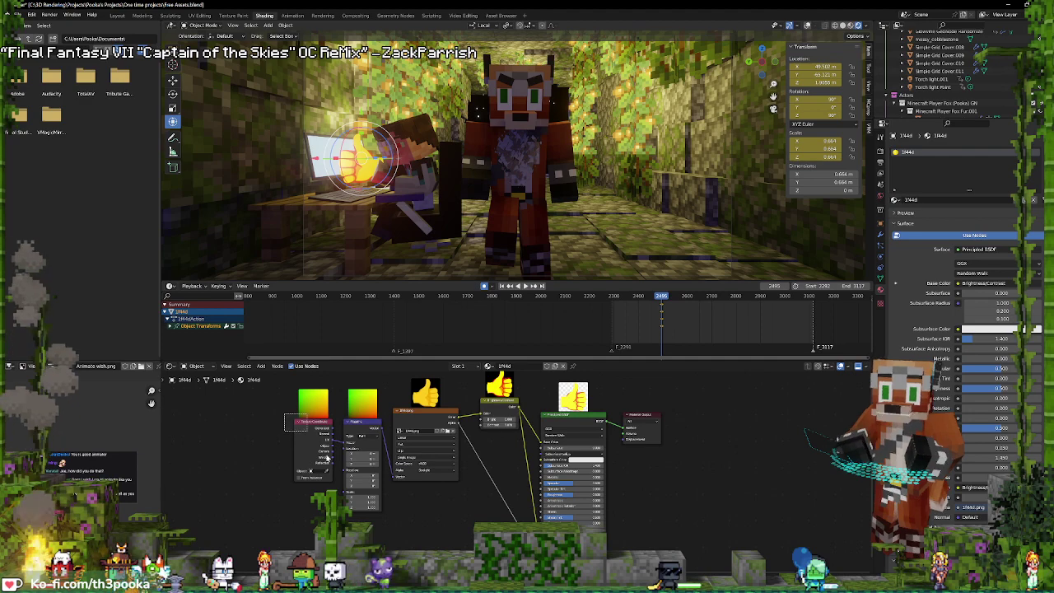
- Drop a Voronoi Texture onto the Mapping link and wire it into the image's Vector input
drag(327, 458, 219, 464)
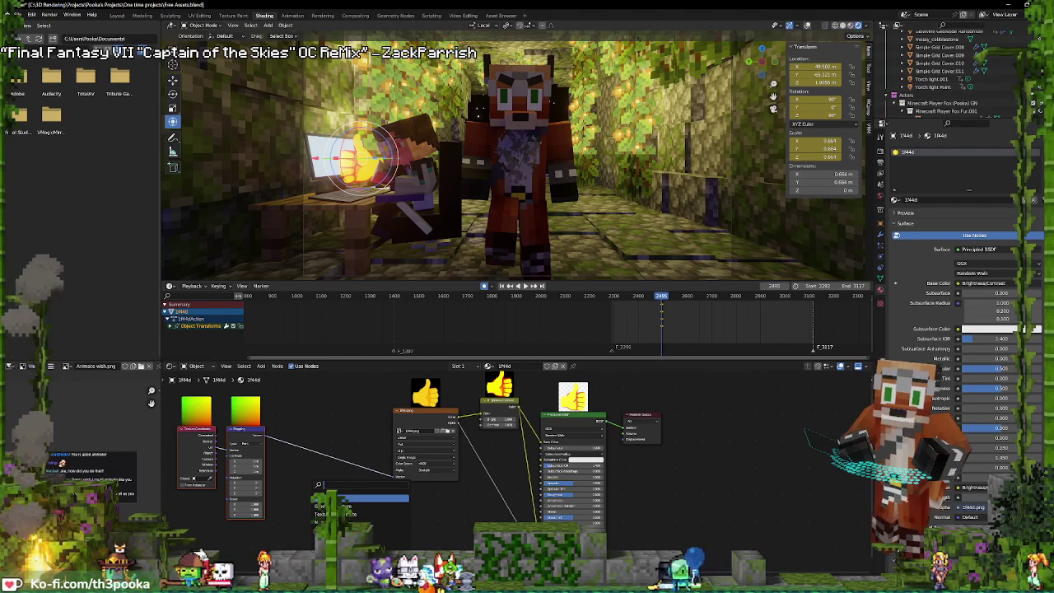
text(vo)
key(Return)
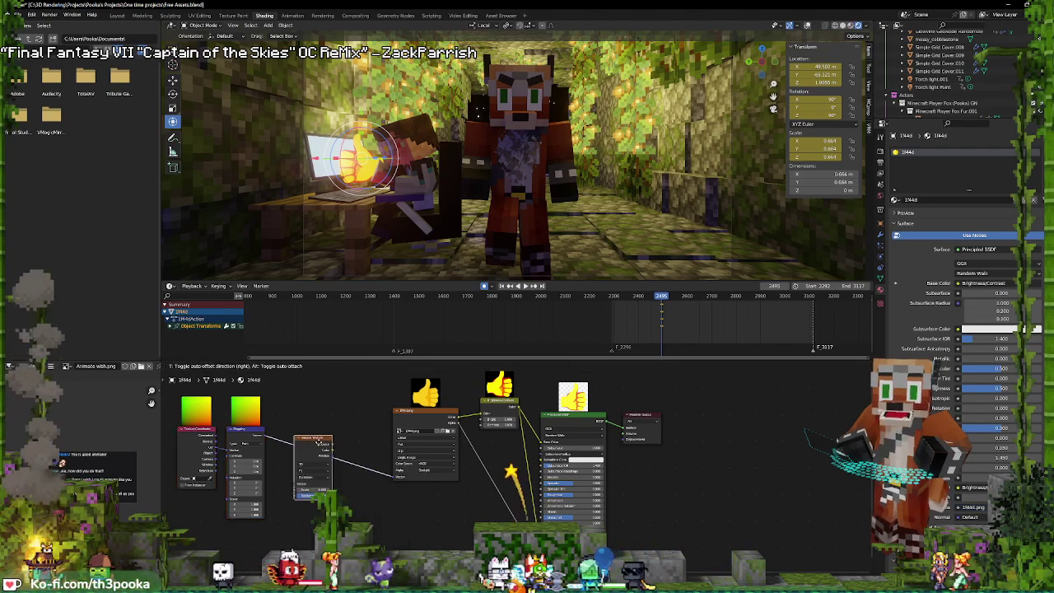
click(322, 441)
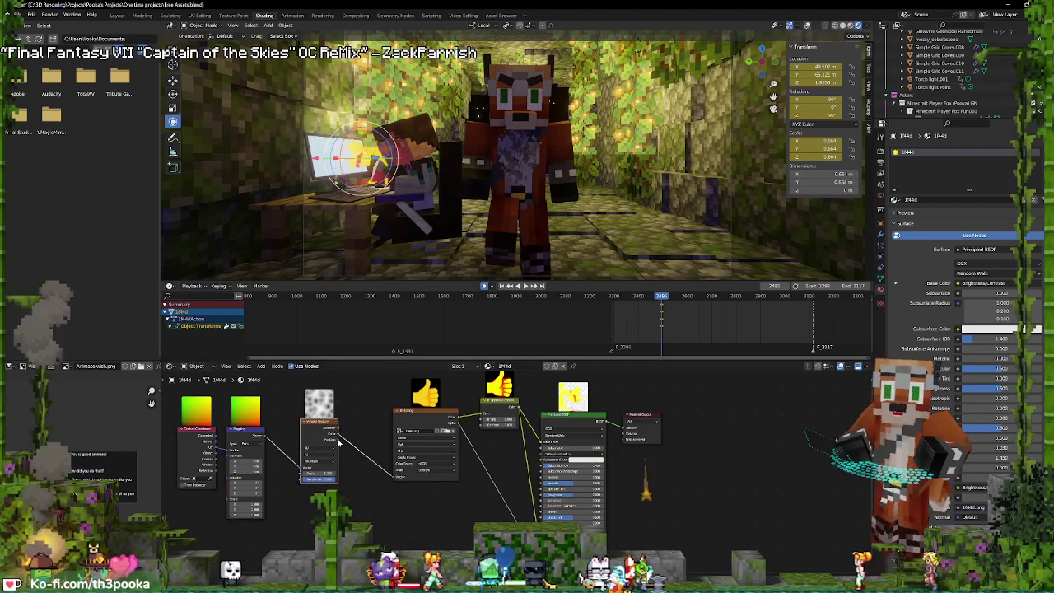
drag(339, 434, 395, 476)
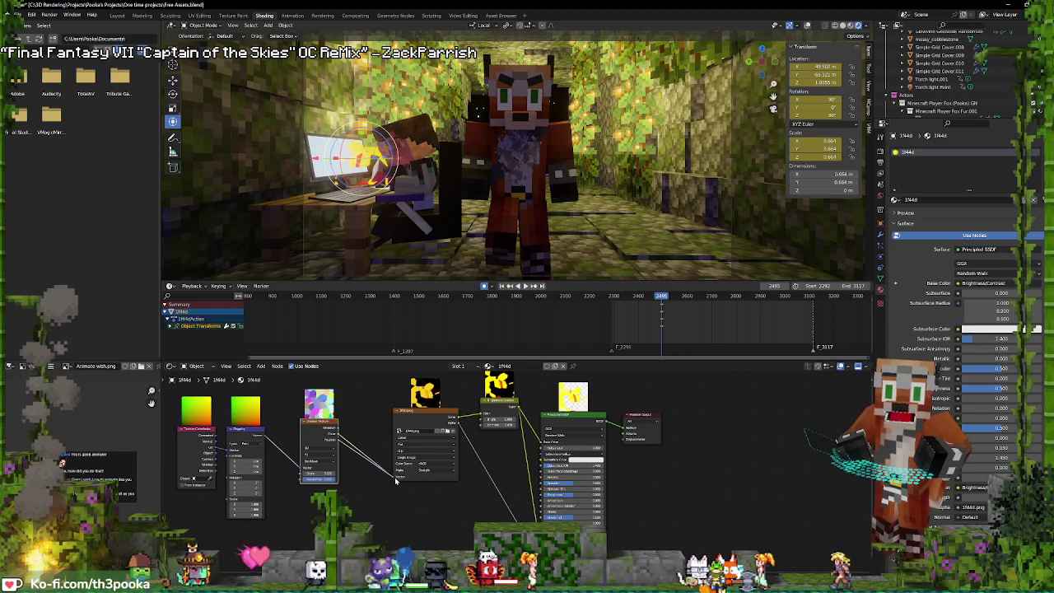
mouse_move(321, 478)
mouse_down()
mouse_move(356, 487)
mouse_move(297, 476)
mouse_up()
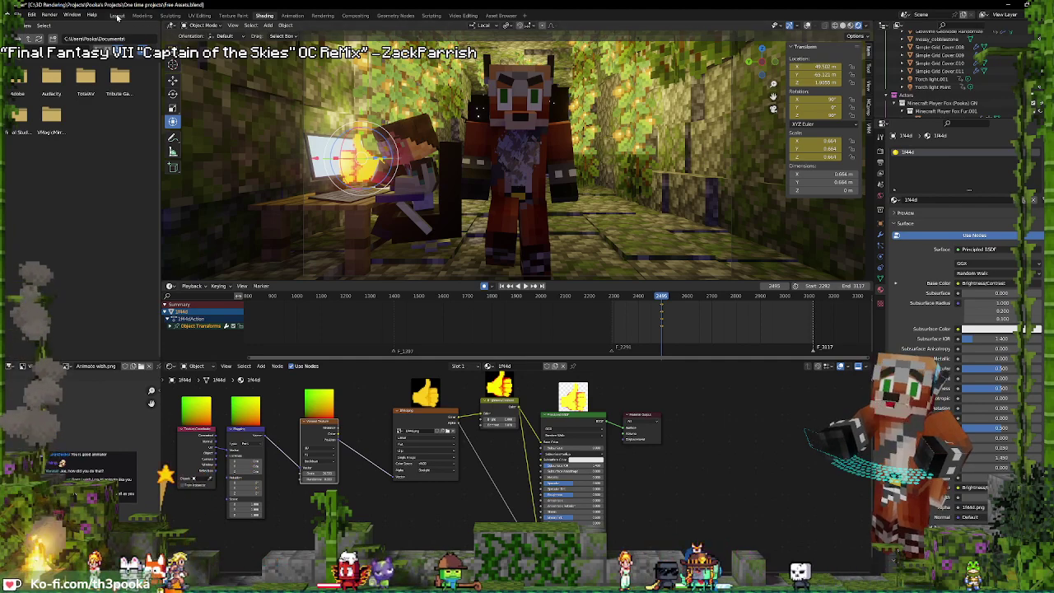
- Back in Layout, show the player character's material slots and switch to Rendered shading
click(117, 16)
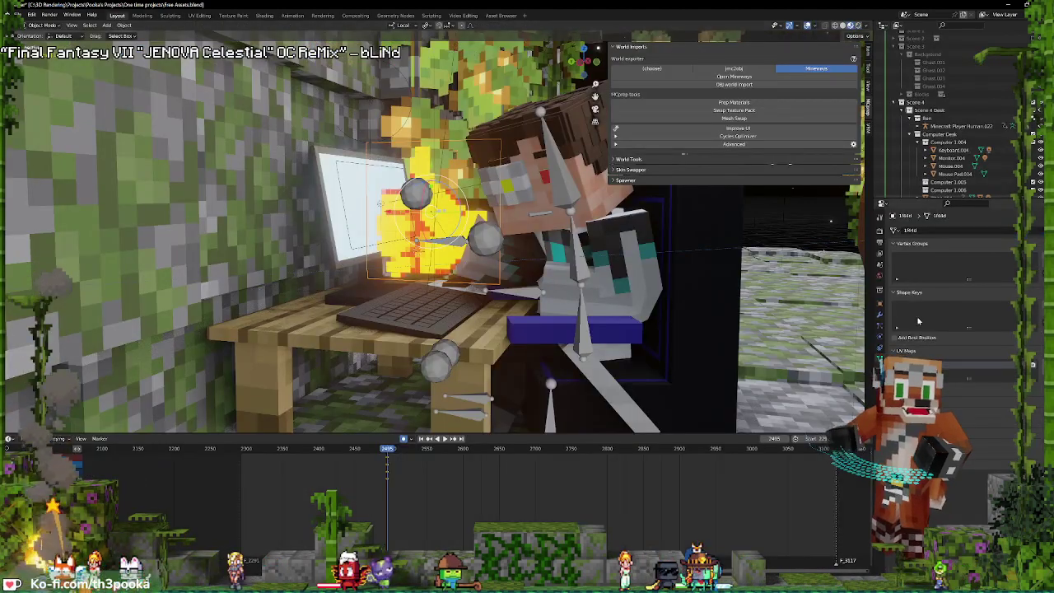
click(880, 348)
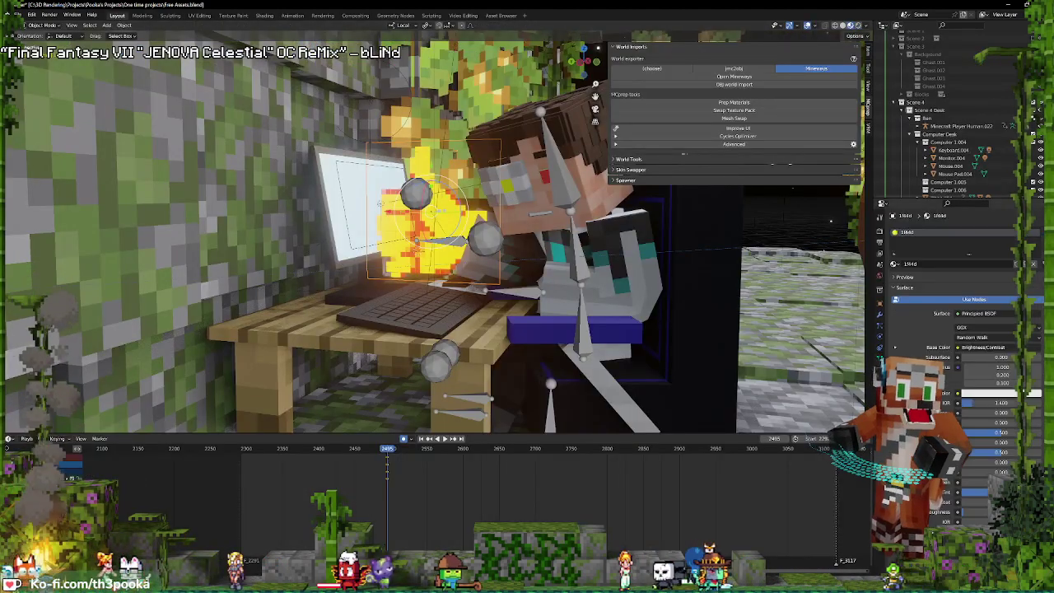
click(489, 162)
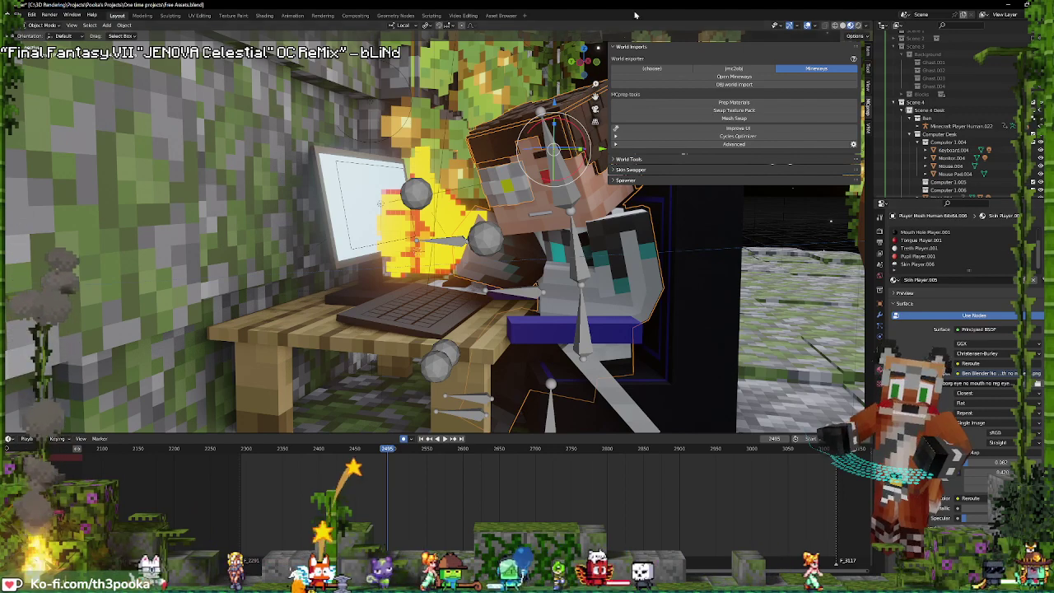
click(858, 26)
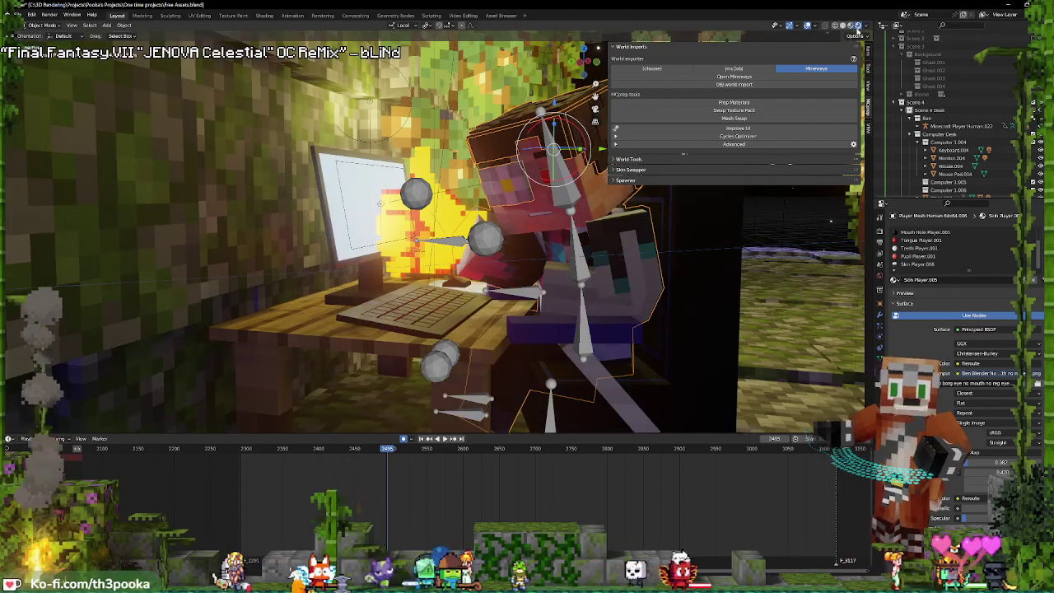
- Add a new Material.006 slot with a bright yellow Base Color to the player's body mesh
click(517, 197)
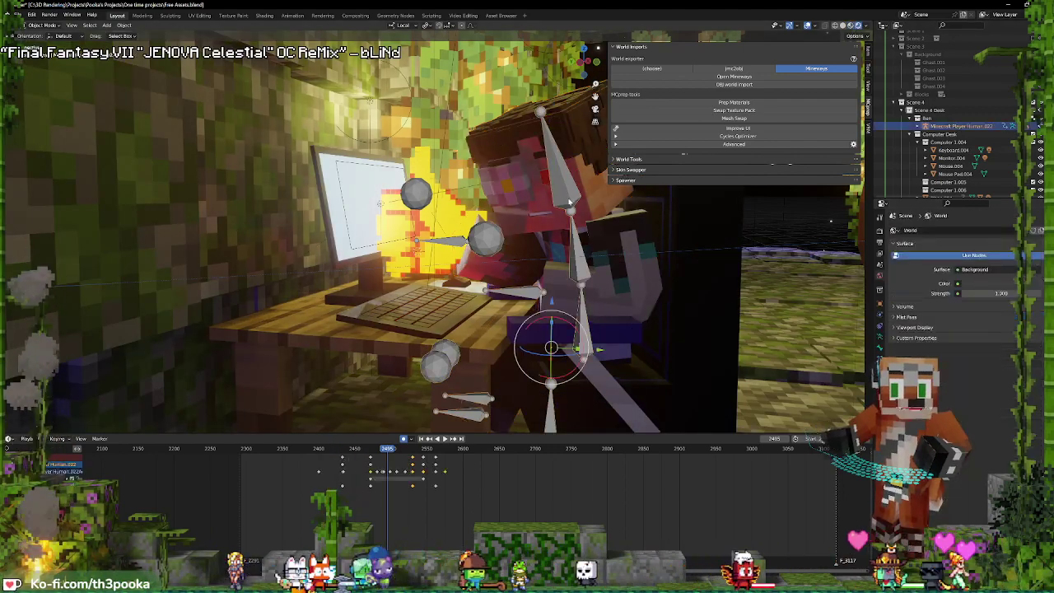
click(516, 198)
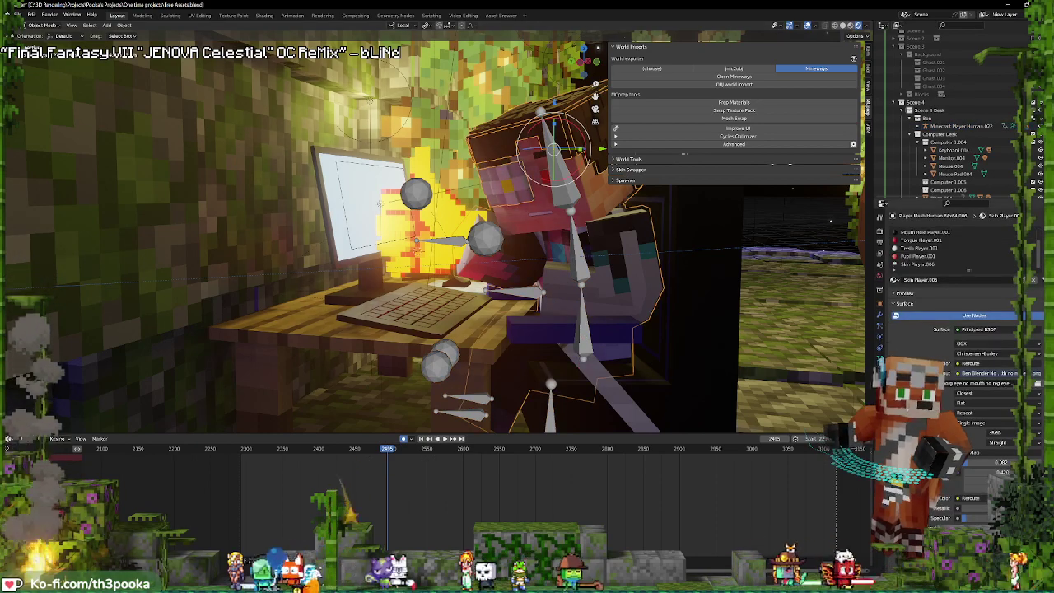
click(1033, 280)
text(neth)
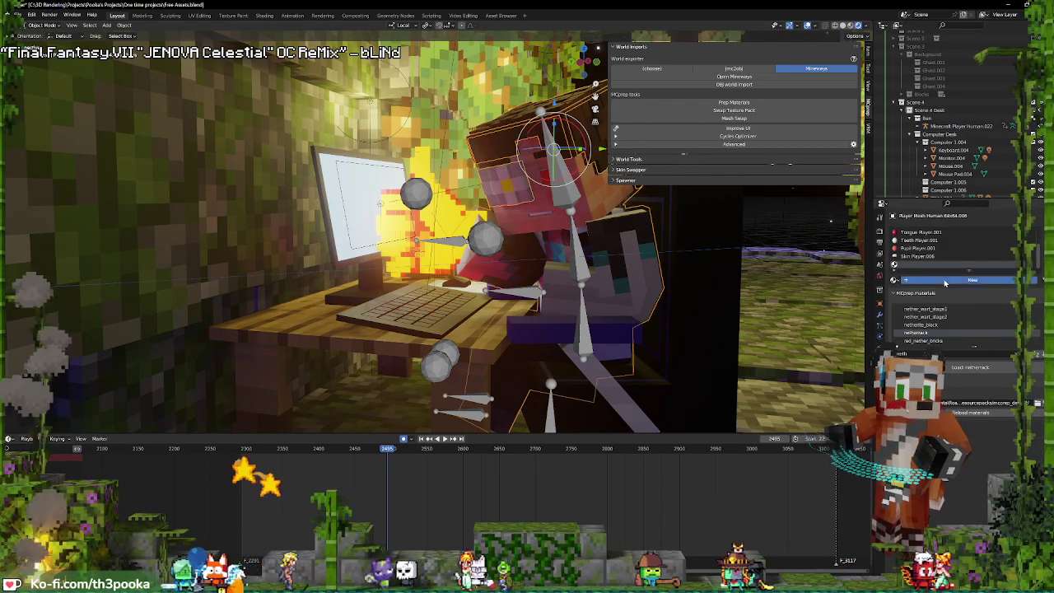
click(944, 281)
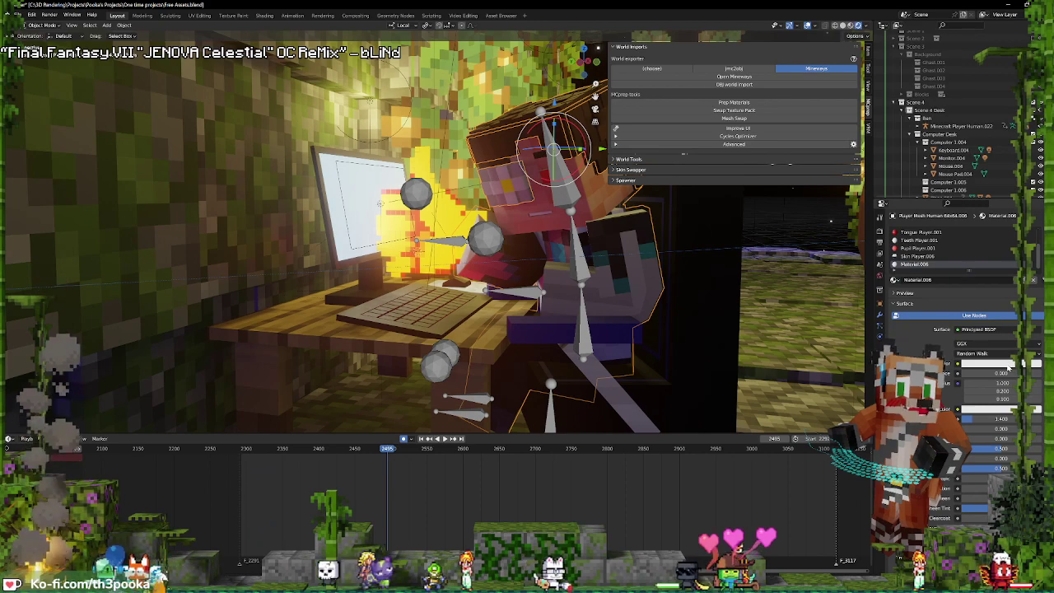
click(1010, 363)
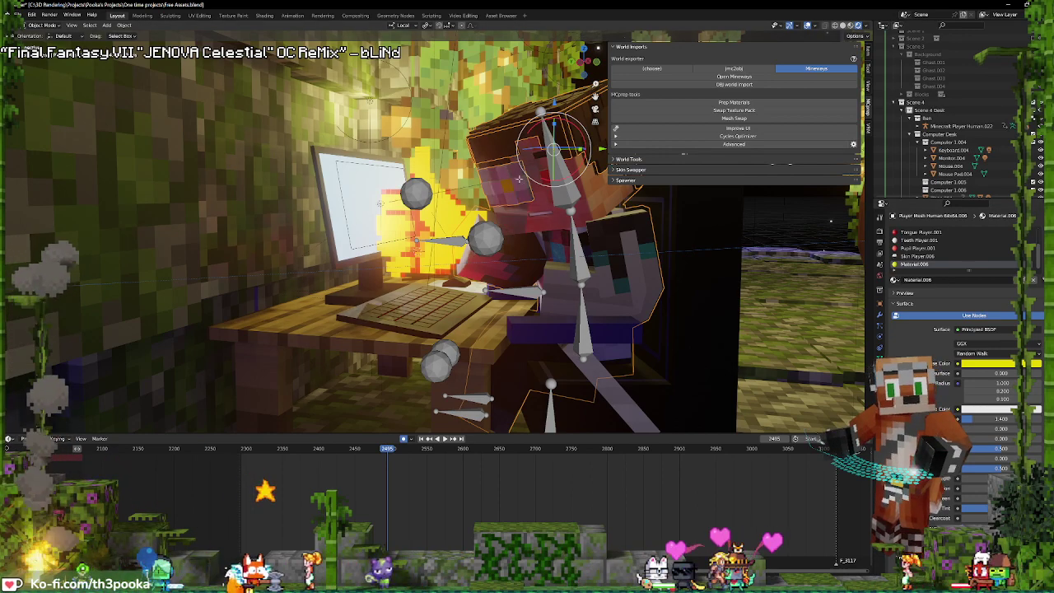
key(Tab)
- Circle-select an eye face on the head, assign Material.006, and give it yellow emission
middle_drag(506, 151, 469, 74)
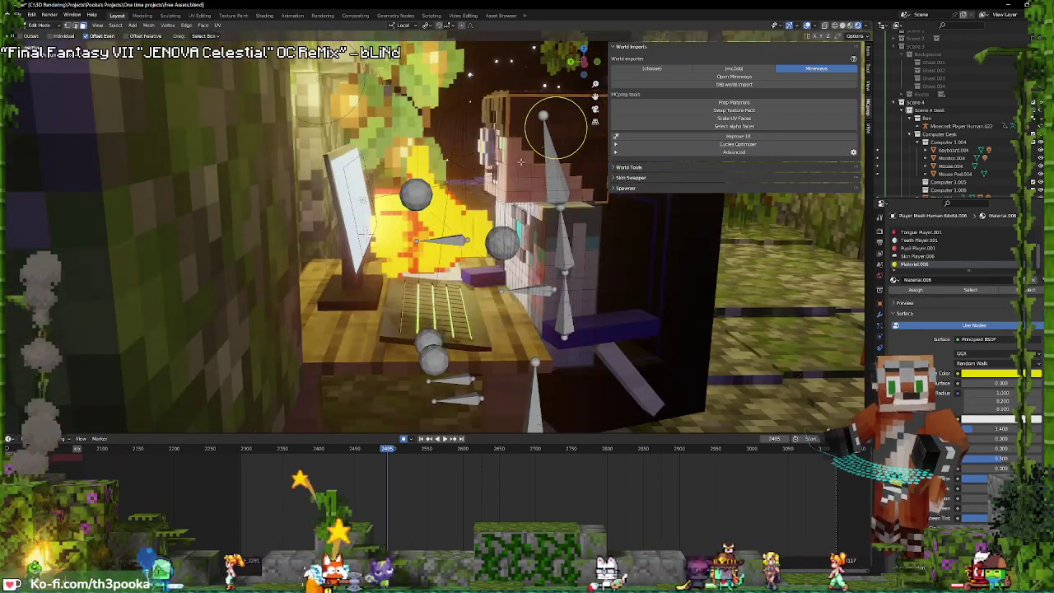
click(486, 150)
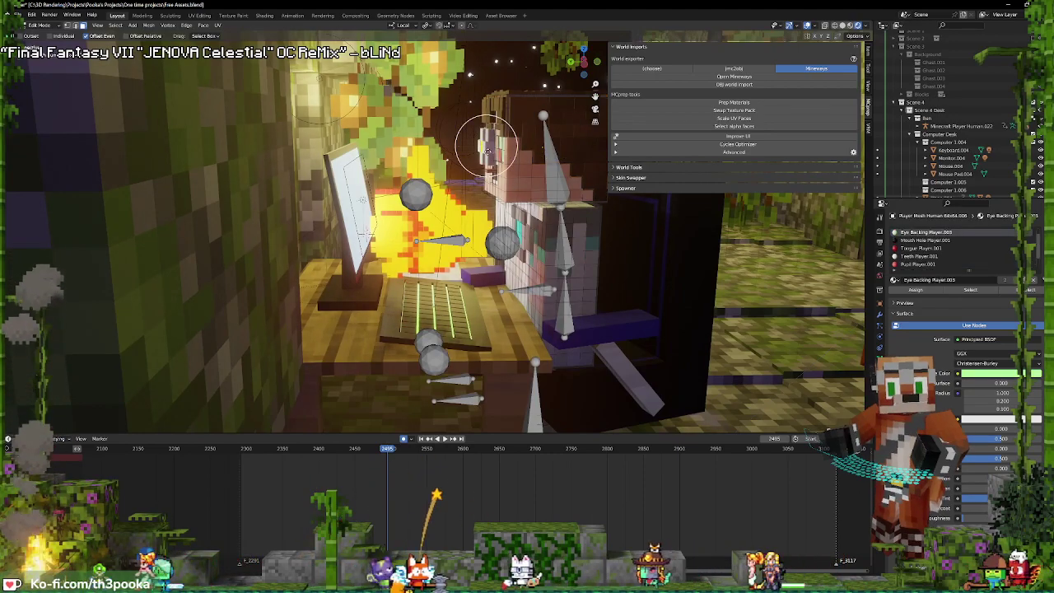
key(KP_Decimal)
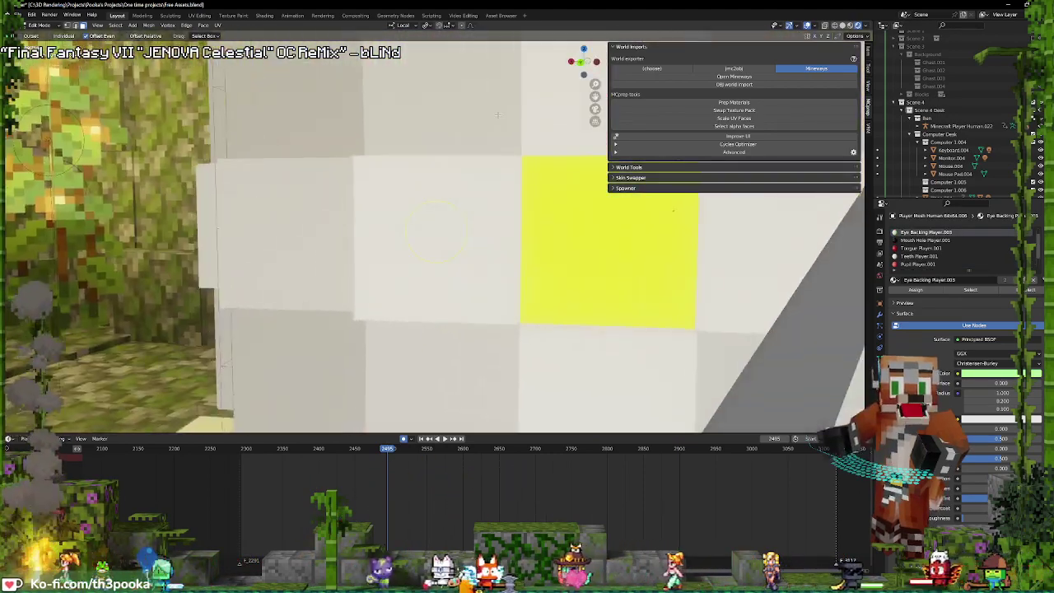
key(c)
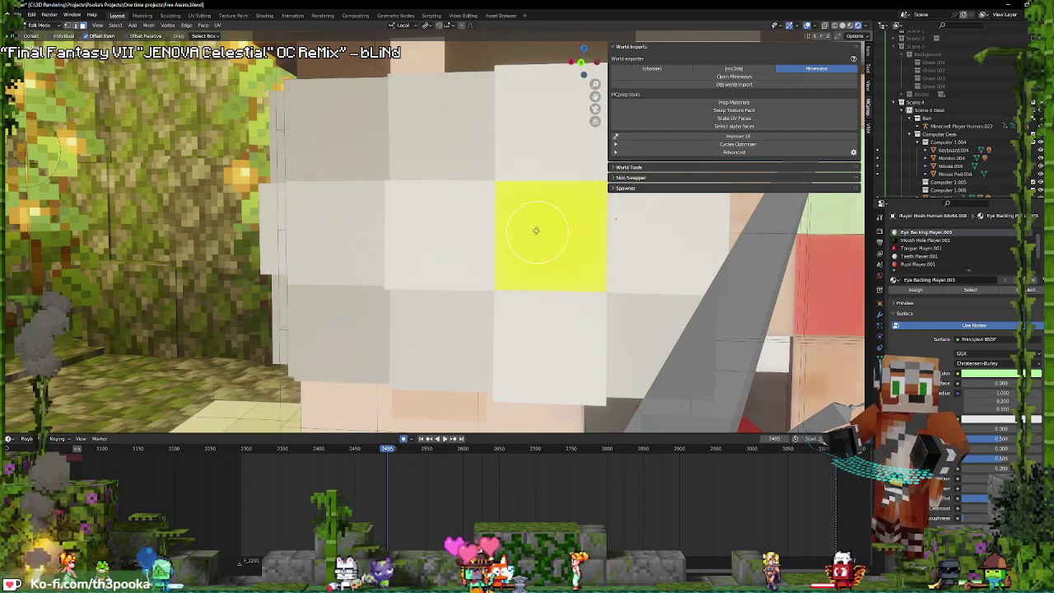
scroll(943, 260, down, 2)
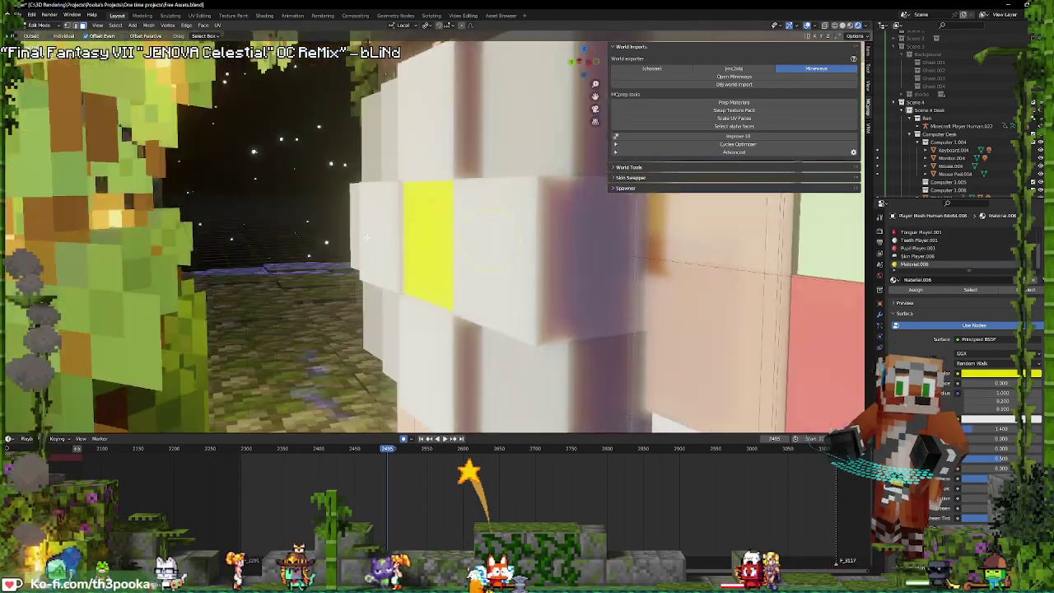
scroll(435, 237, down, 3)
mouse_move(470, 236)
middle_down()
mouse_move(515, 283)
mouse_move(544, 284)
middle_up()
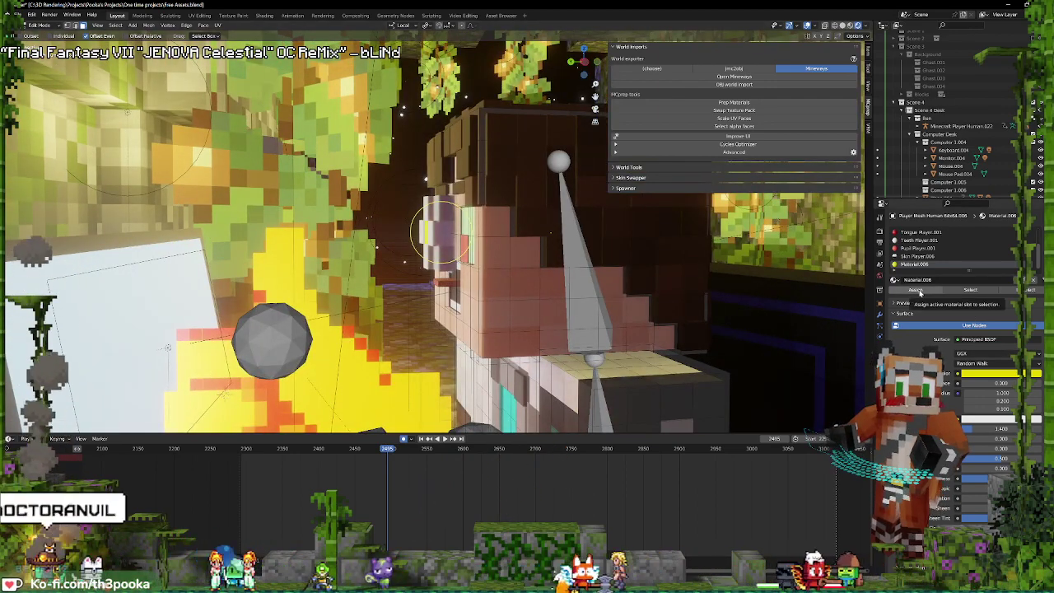
scroll(955, 313, down, 2)
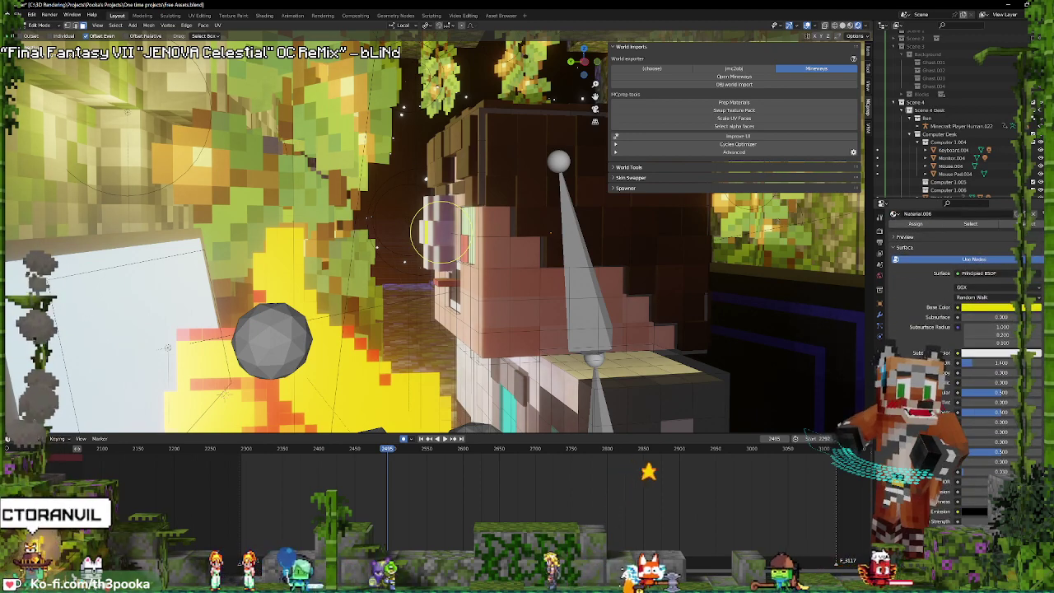
click(988, 511)
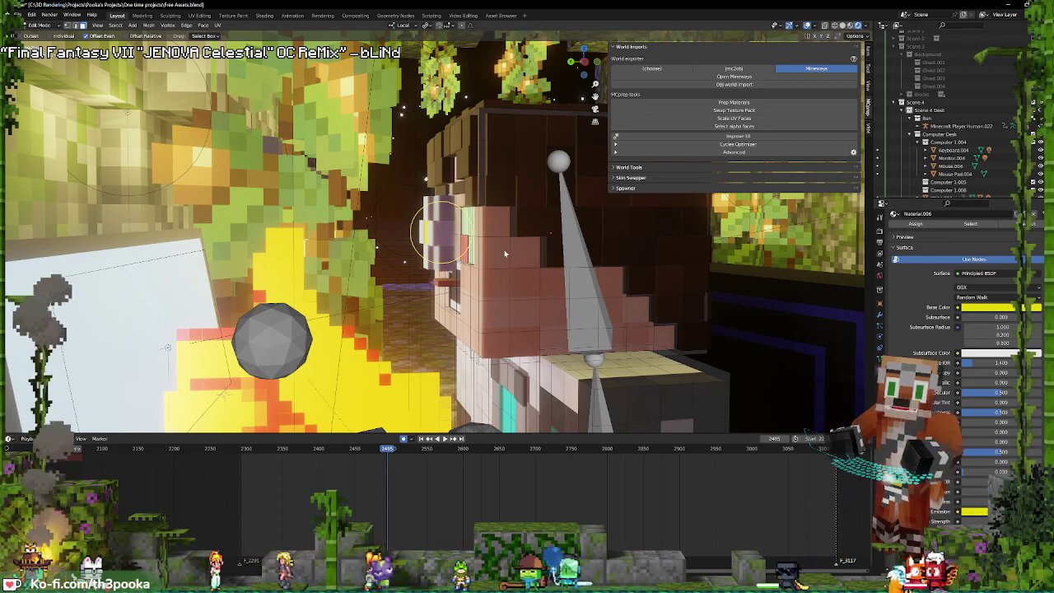
key(Tab)
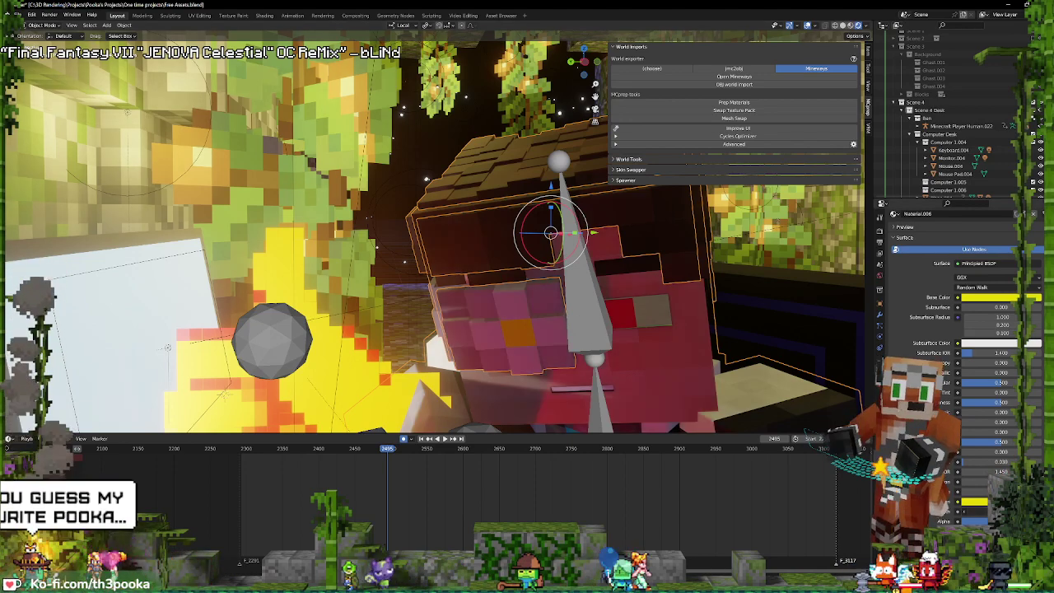
- Re-enter Edit Mode and circle-select the white-yellow face piece on the head
scroll(710, 366, up, 5)
key(Tab)
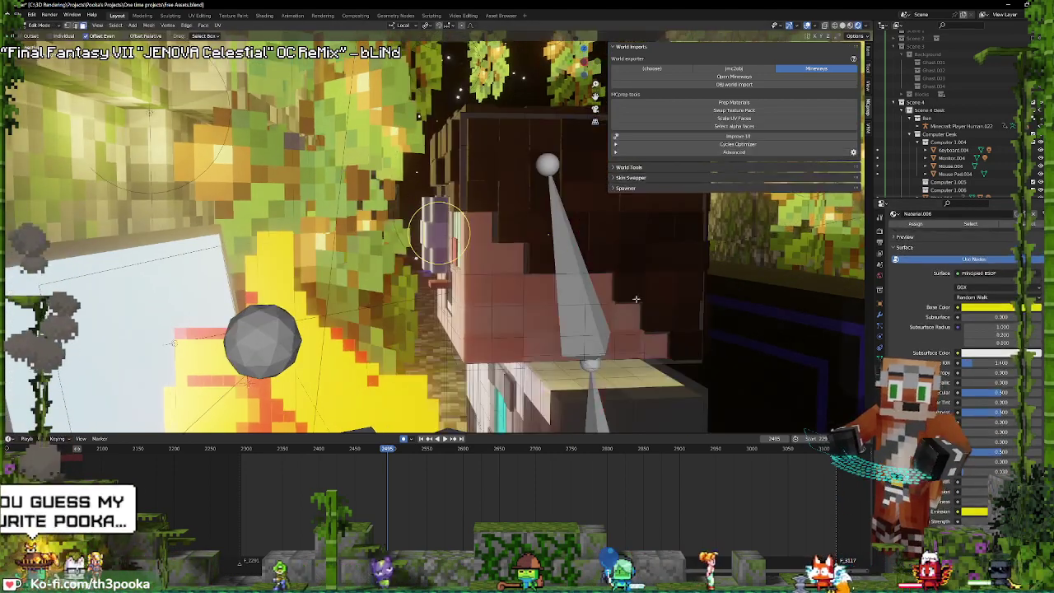
scroll(439, 233, down, 2)
scroll(453, 243, down, 2)
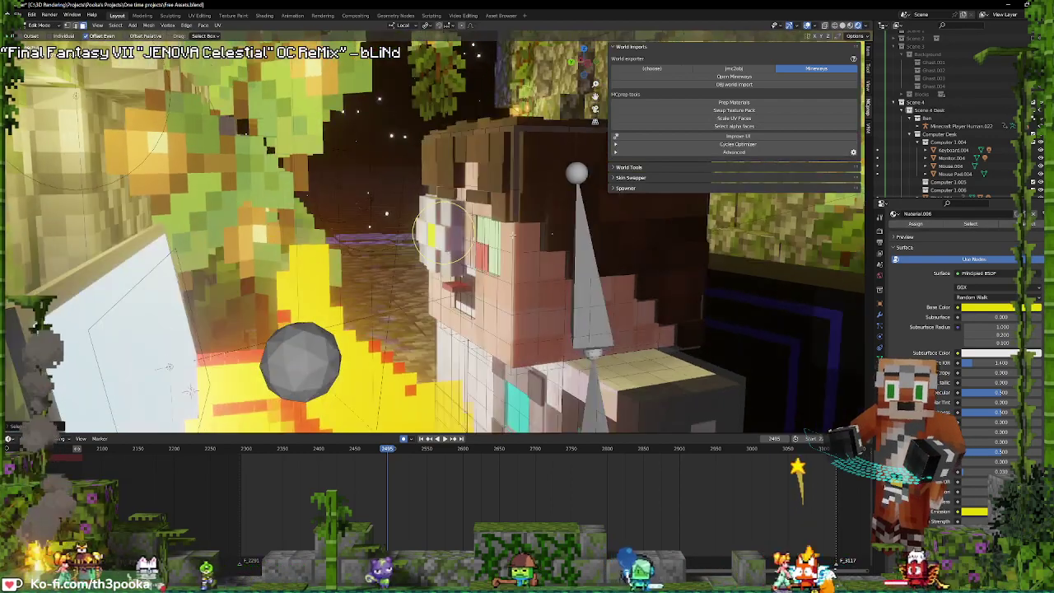
key(Escape)
key(c)
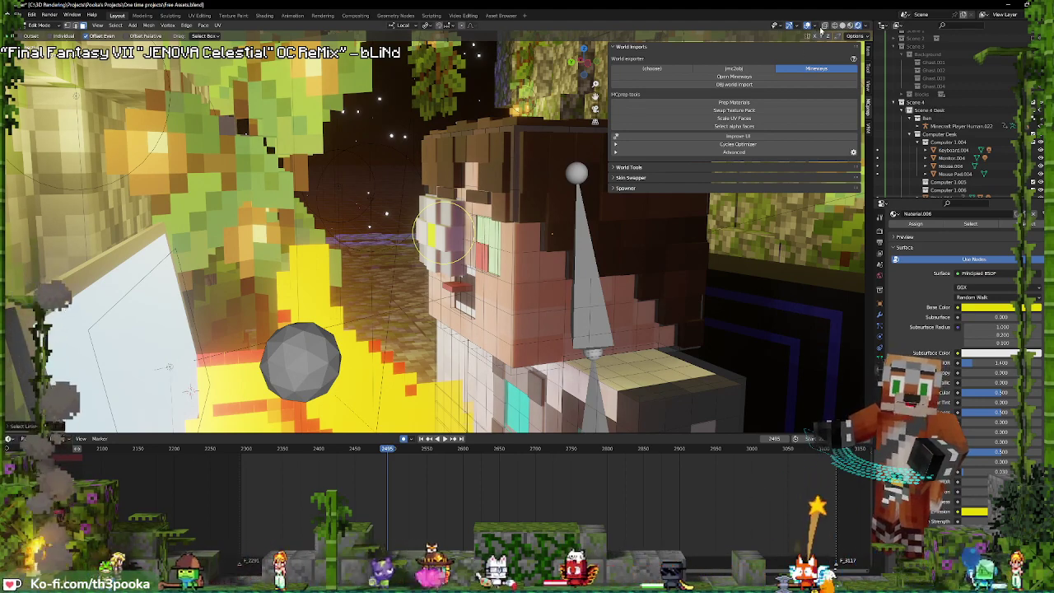
key(t)
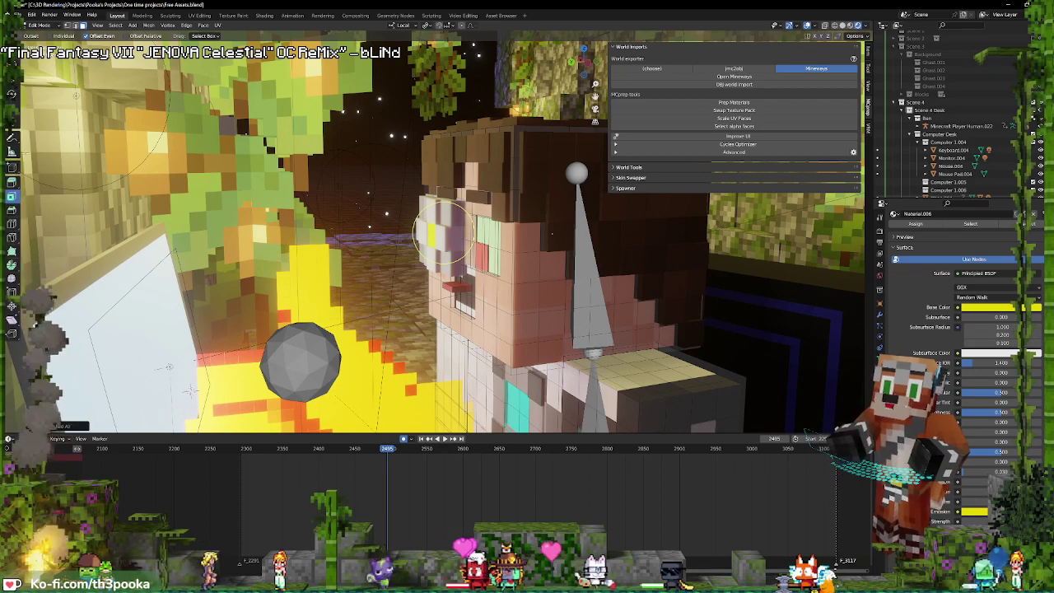
key(shift+space)
key(r)
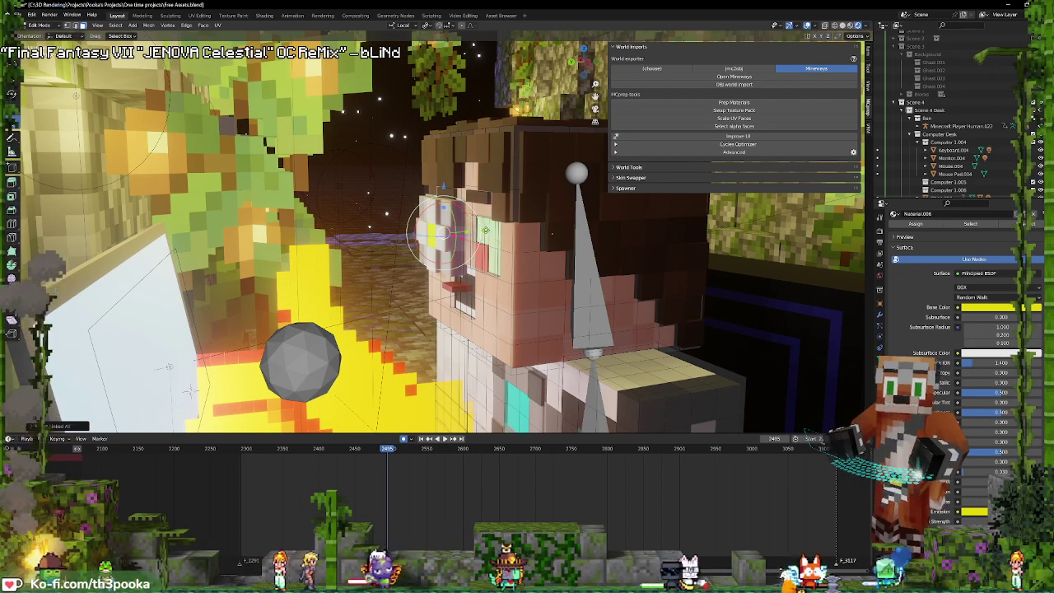
- Move the face piece along its local Y axis and rescale it
key(g)
key(y)
key(y)
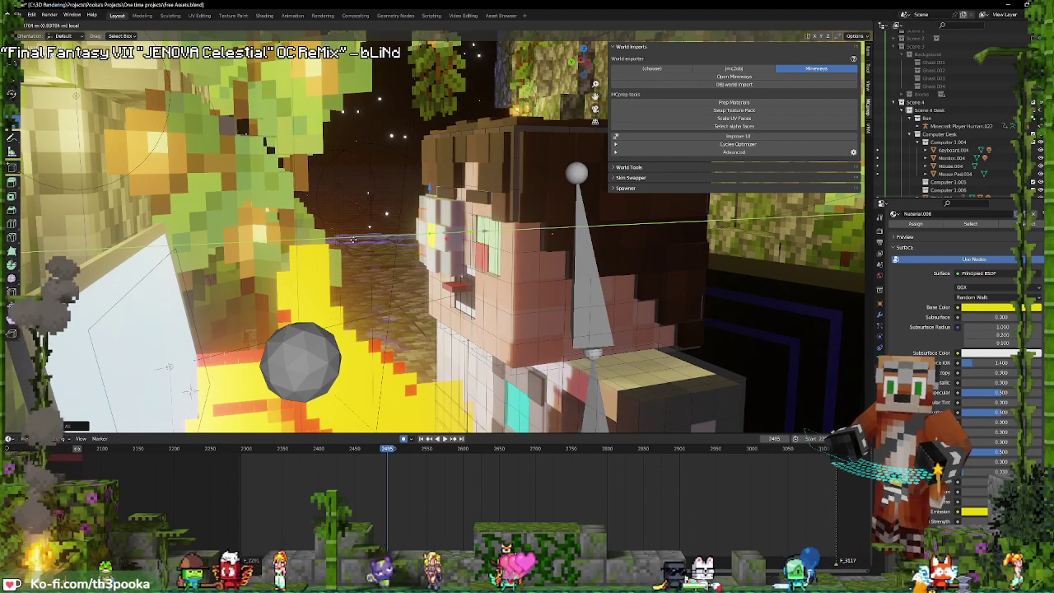
click(356, 239)
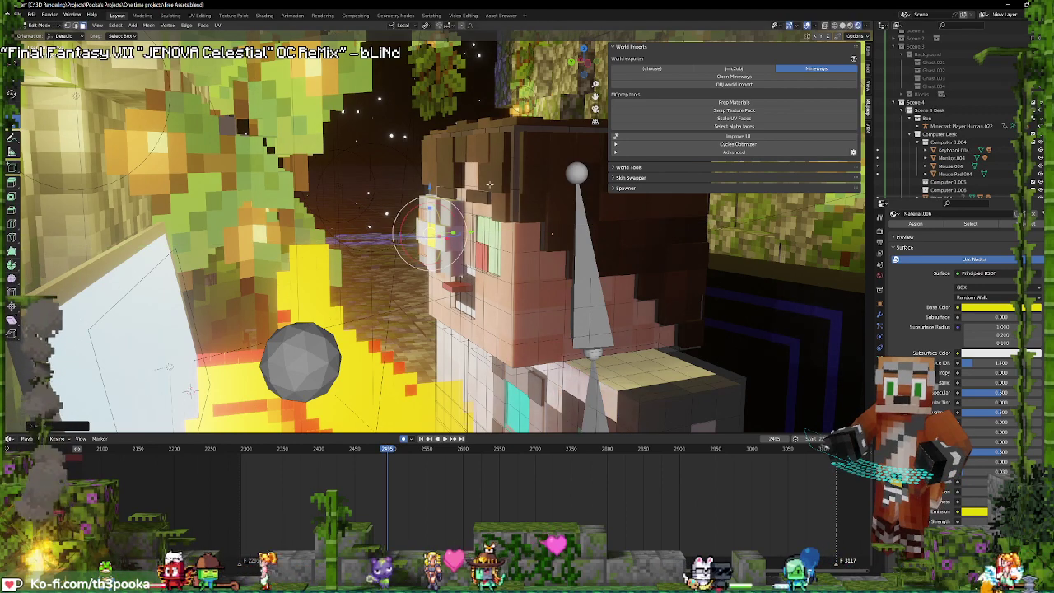
scroll(502, 188, up, 5)
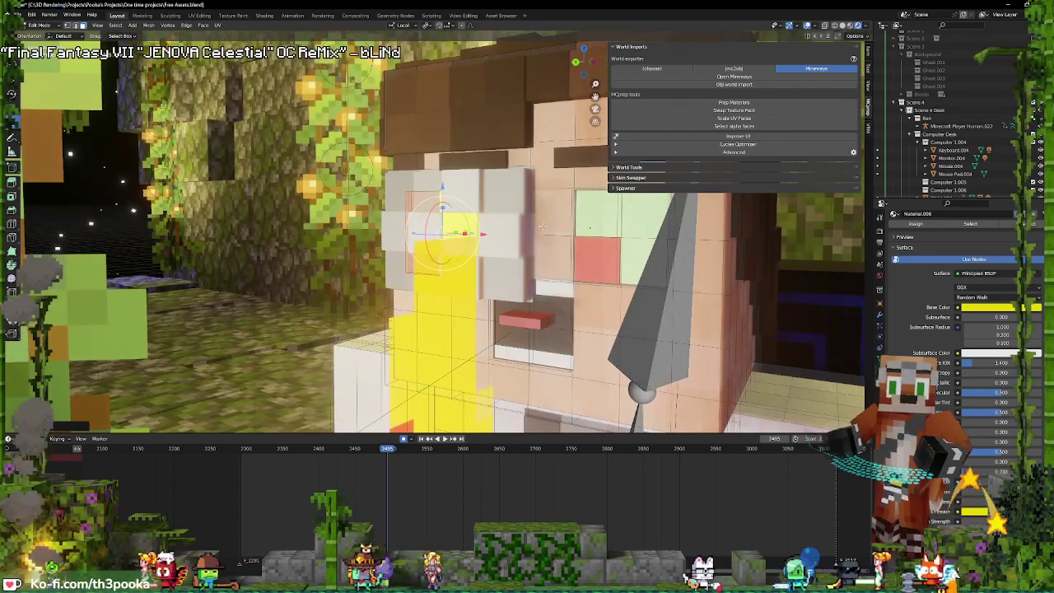
middle_drag(543, 227, 556, 219)
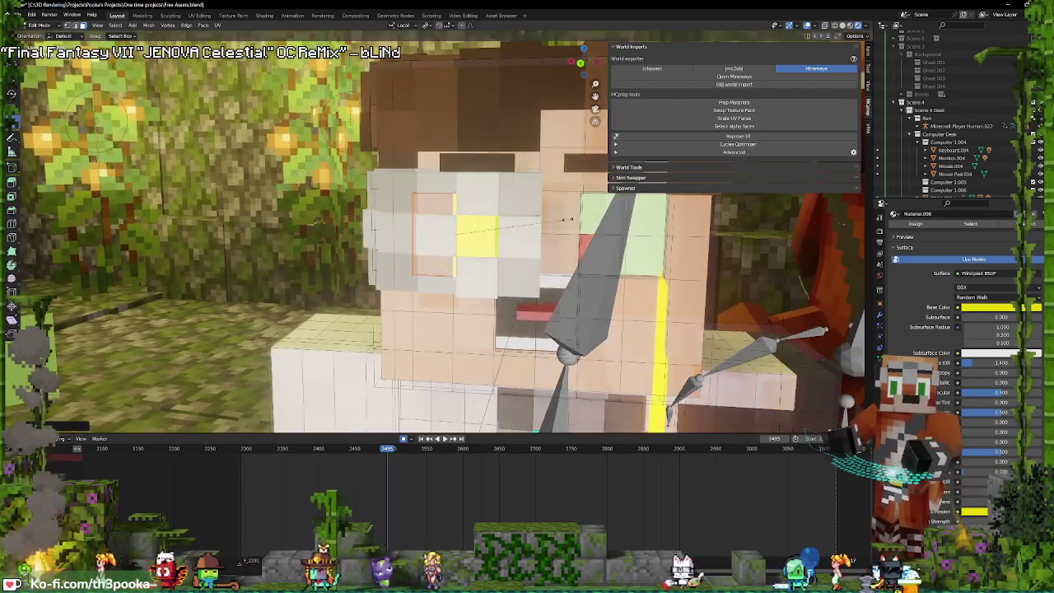
key(s)
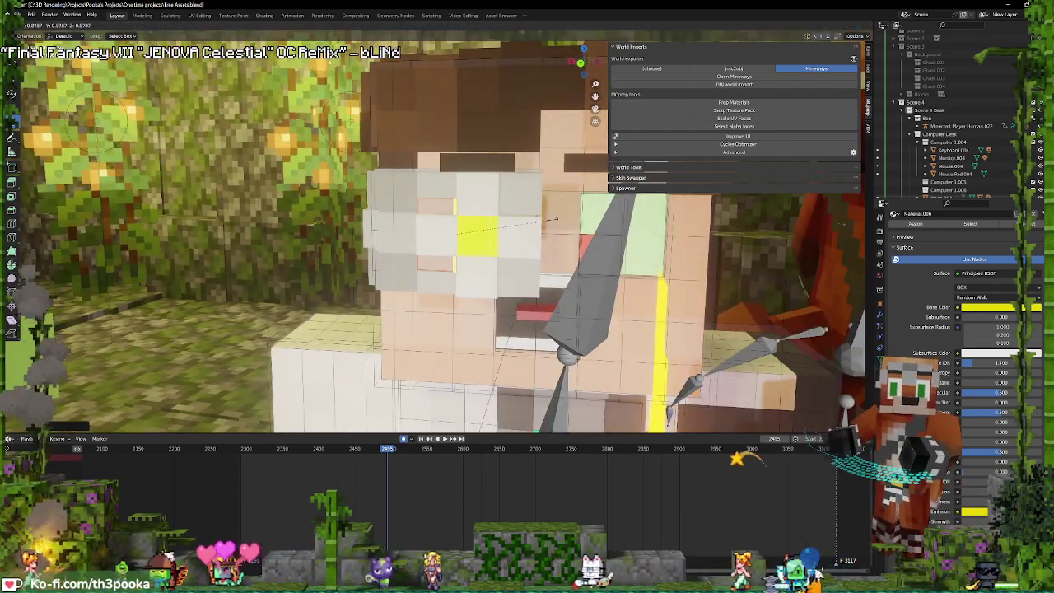
click(541, 219)
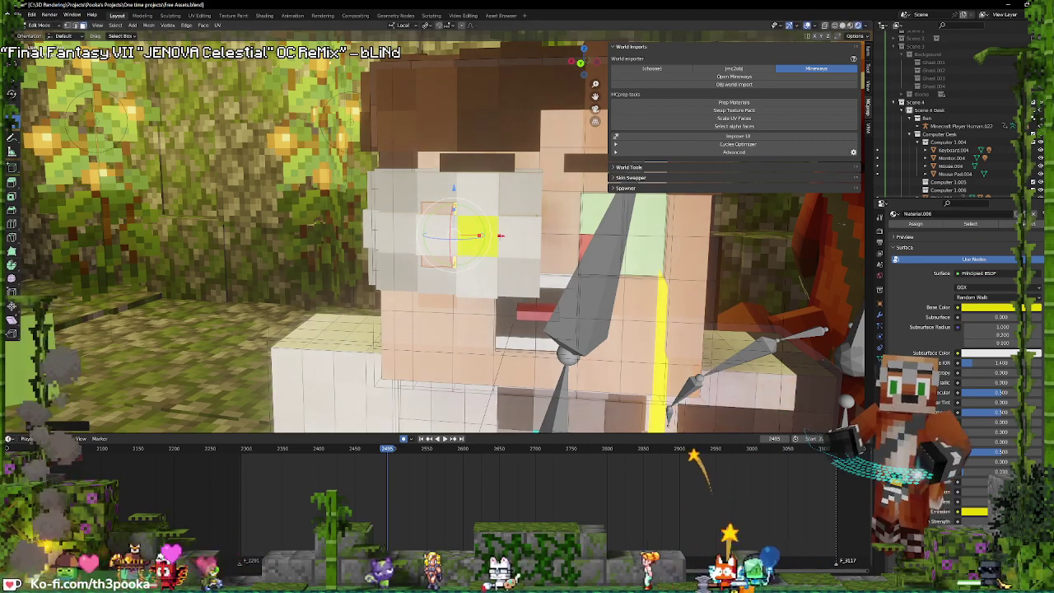
- Nudge the face piece further along its local Z and X axes
key(g)
key(z)
key(z)
click(524, 236)
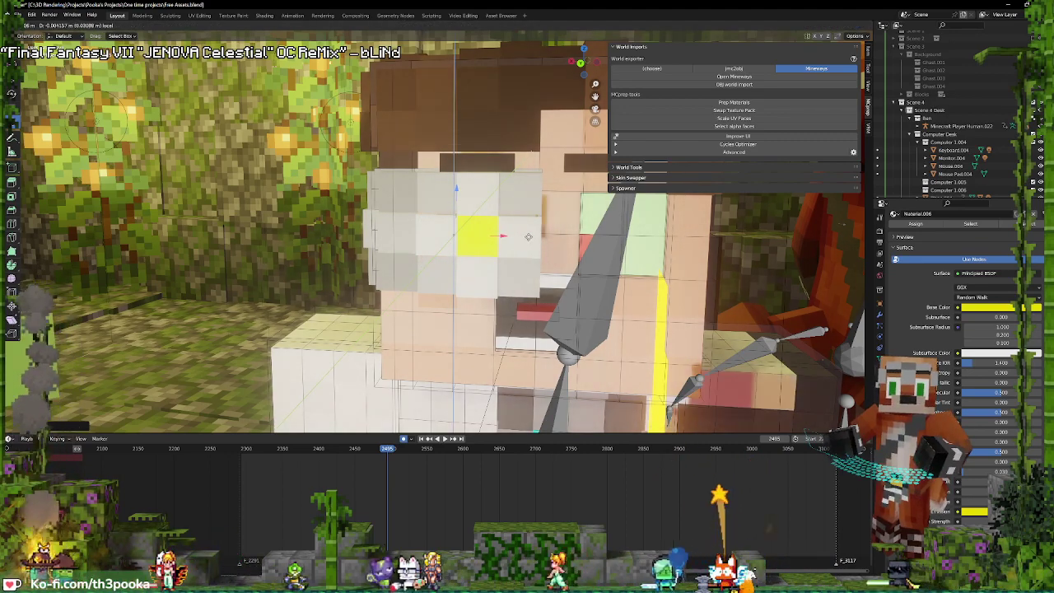
key(g)
key(x)
key(x)
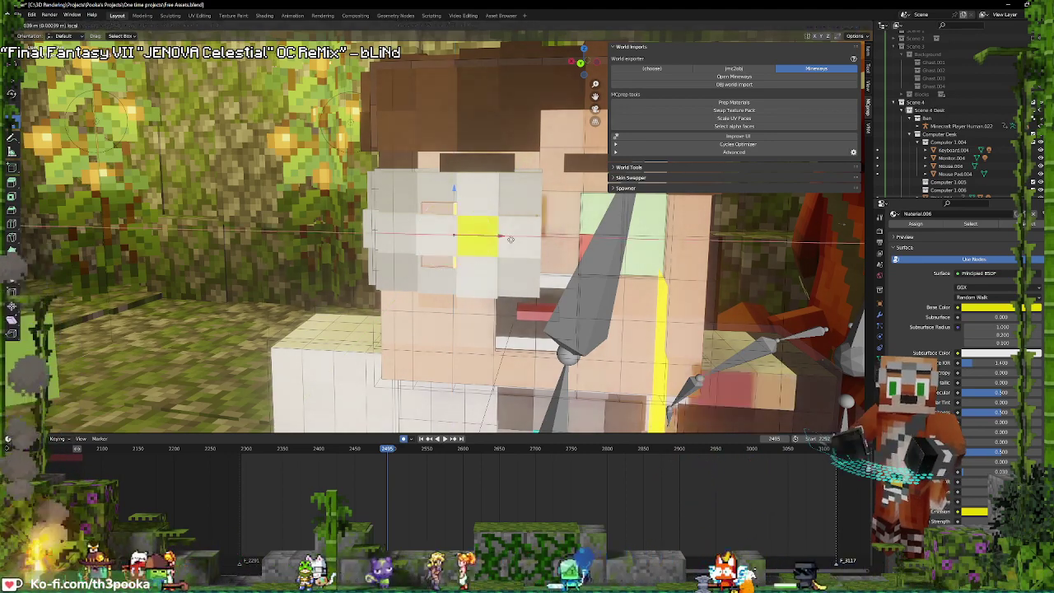
click(549, 239)
- Shift the face piece along its local Y axis and enlarge it slightly
middle_drag(549, 239, 469, 233)
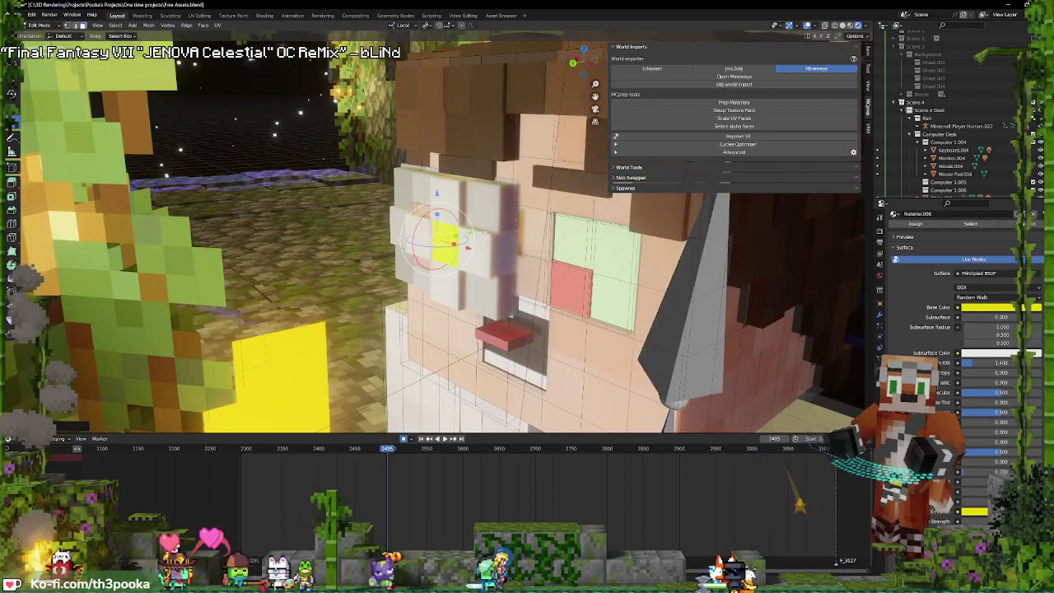
key(g)
key(y)
key(y)
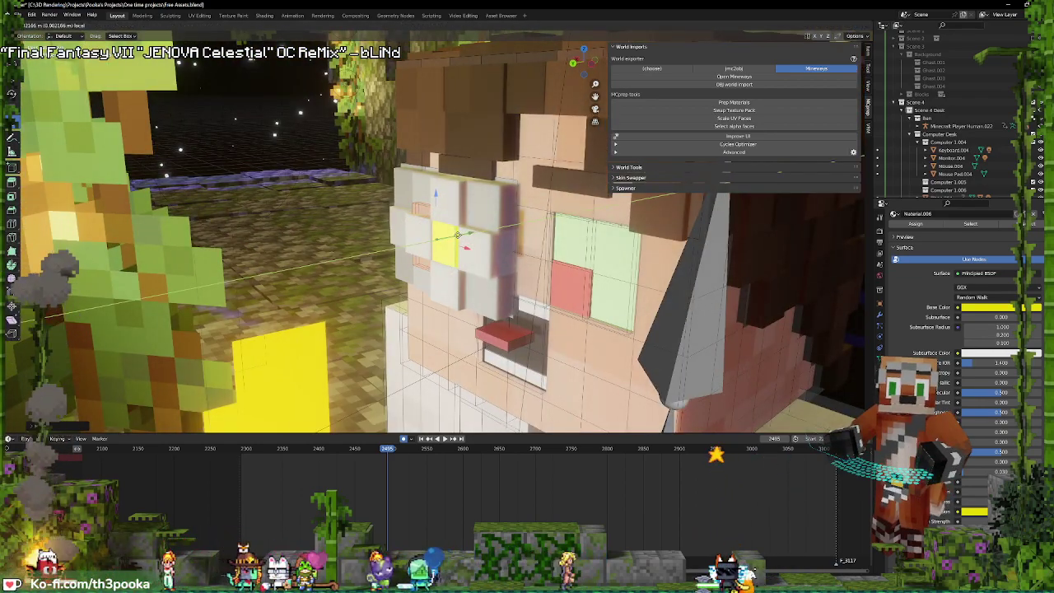
click(458, 235)
middle_drag(458, 235, 486, 236)
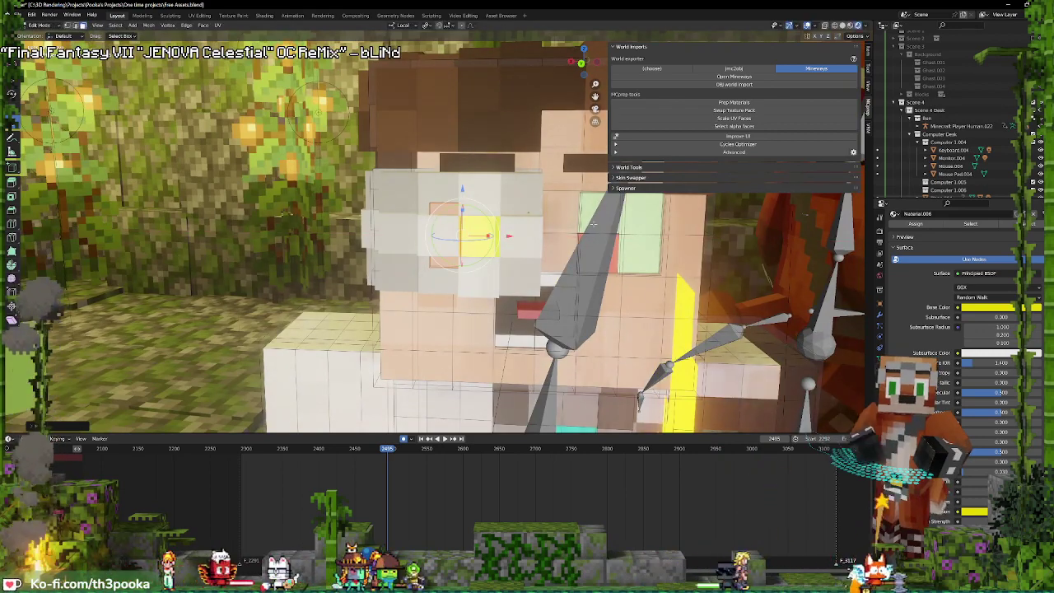
key(s)
click(559, 239)
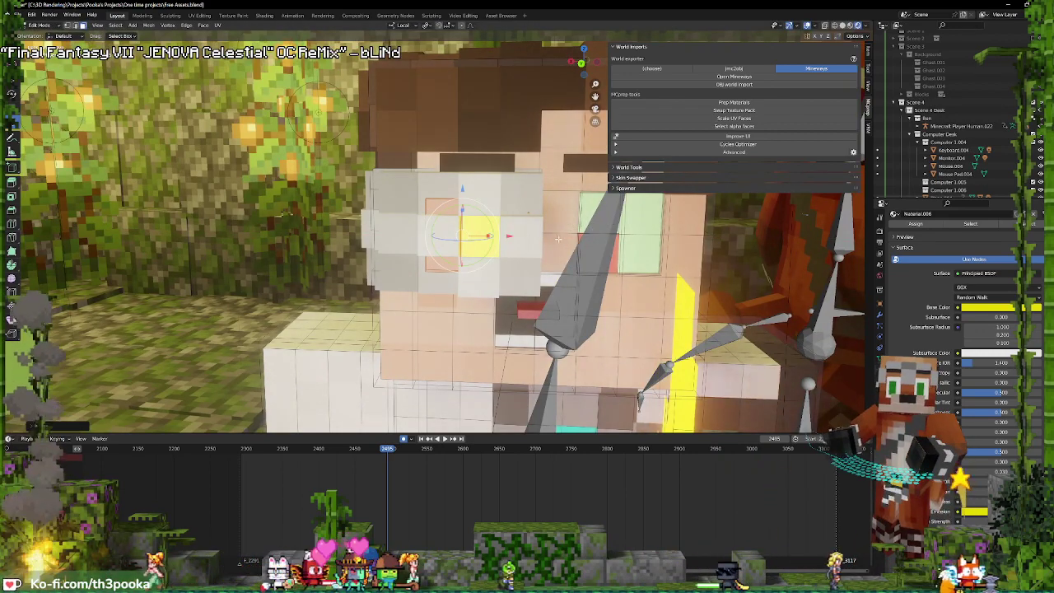
- Move the face piece sideways along its X axis in two passes
key(g)
key(x)
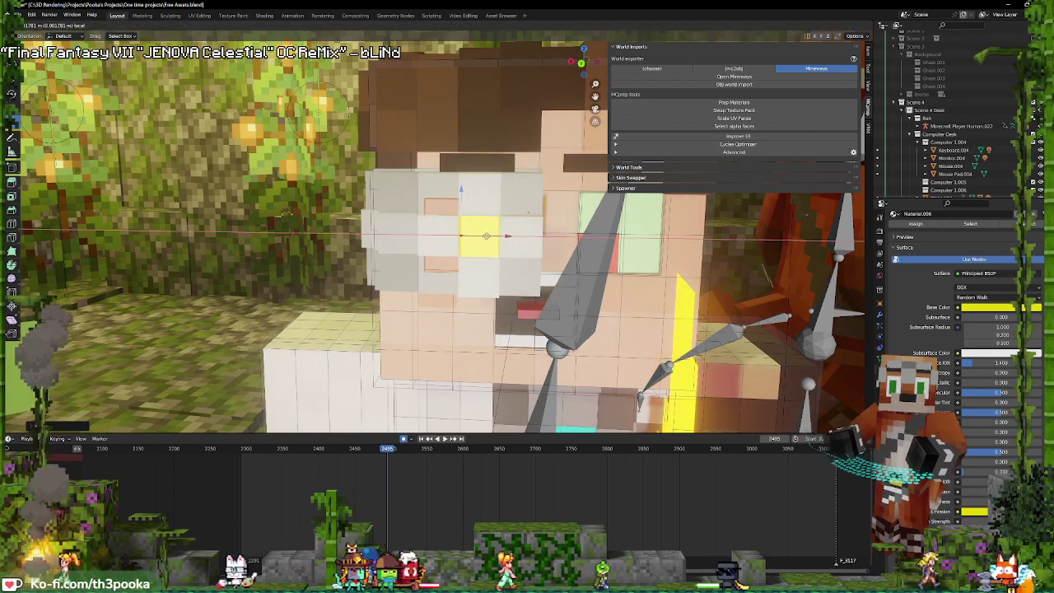
click(558, 227)
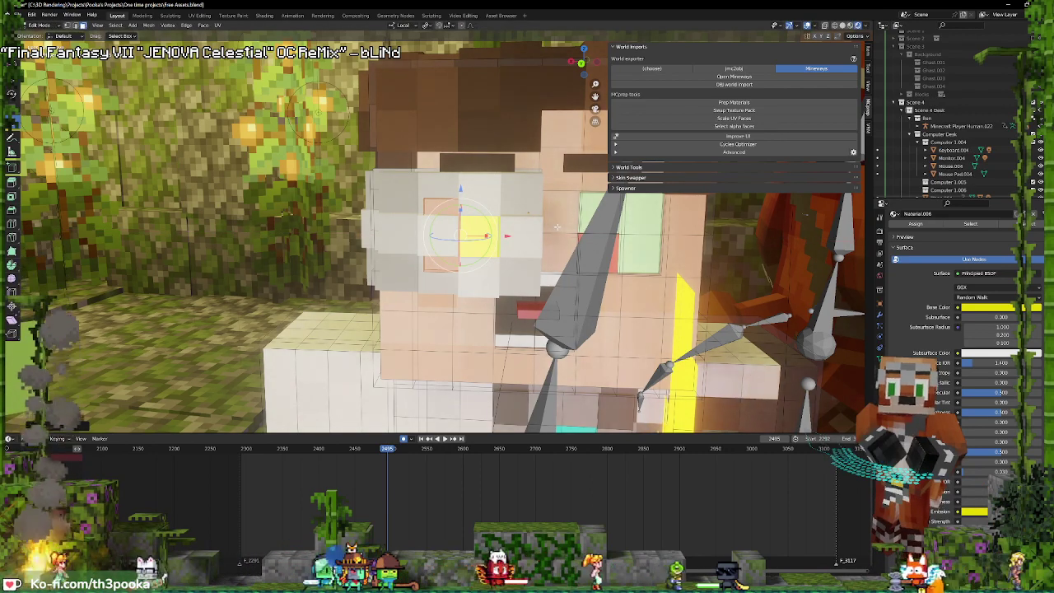
key(s)
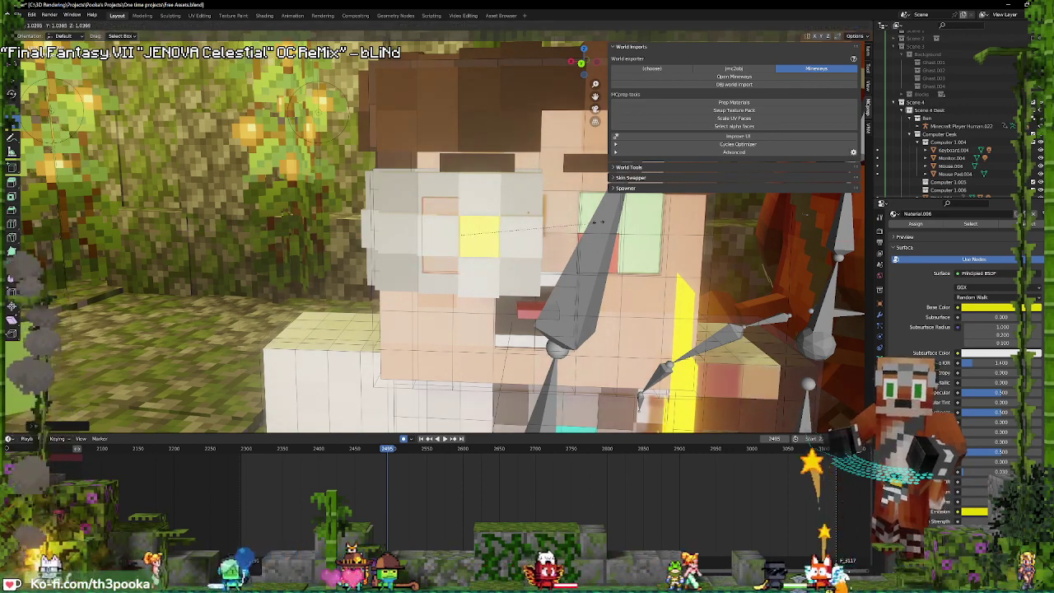
key(Escape)
key(g)
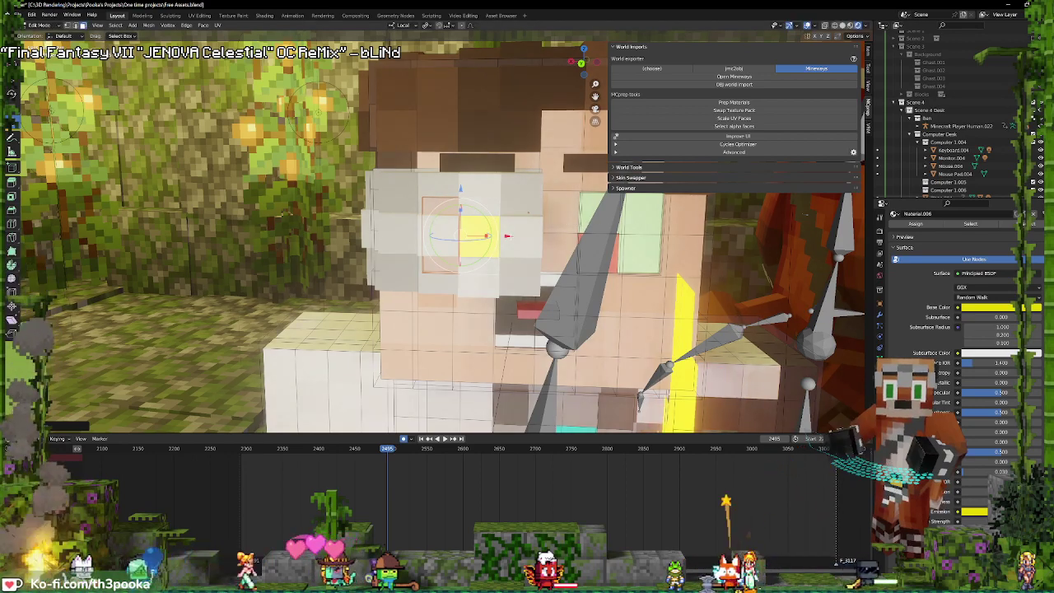
key(x)
key(x)
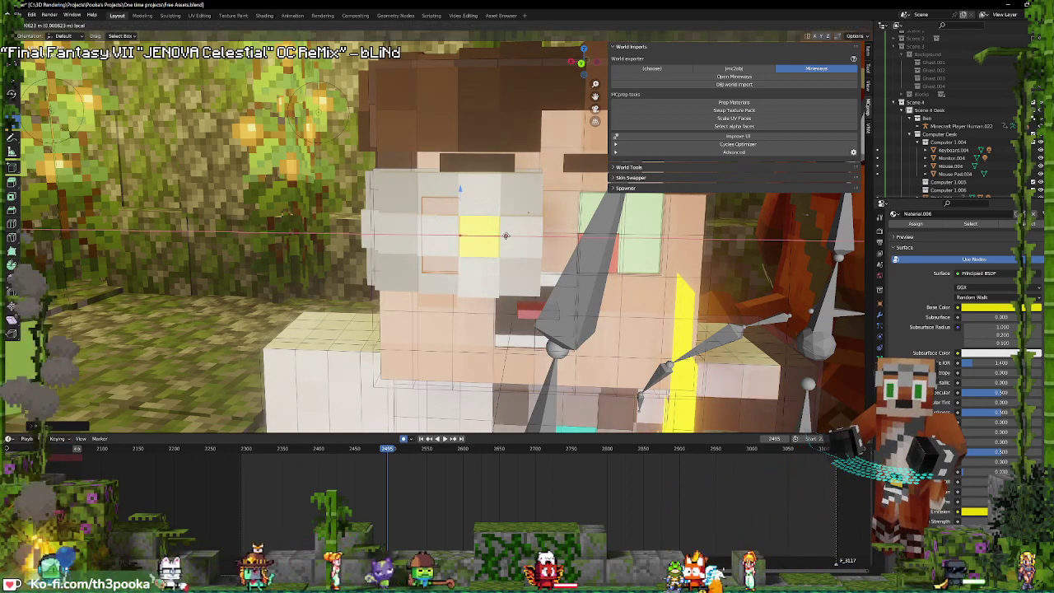
click(505, 236)
mouse_move(505, 235)
middle_down()
mouse_move(500, 212)
mouse_move(447, 277)
mouse_move(473, 233)
middle_up()
- Toggle mesh editing and move the selection along its local Y axis
key(Tab)
key(g)
key(y)
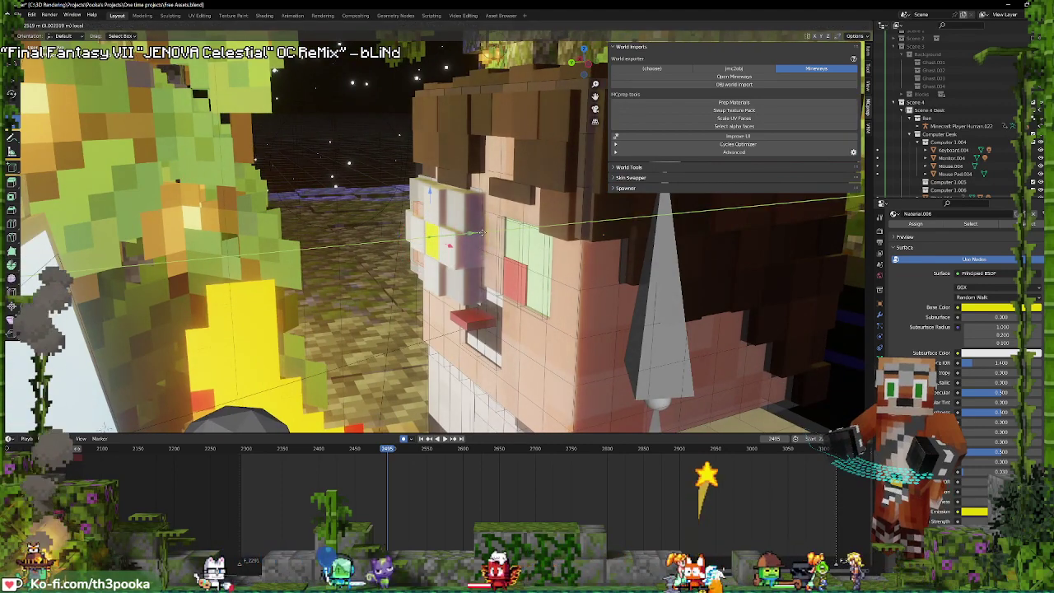
key(Escape)
middle_drag(482, 233, 428, 234)
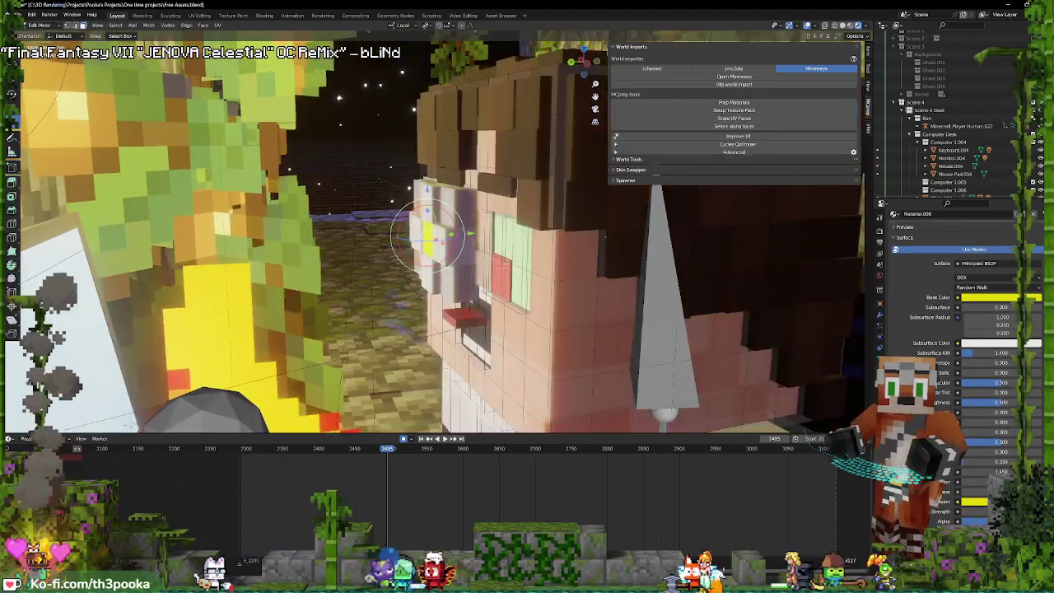
key(g)
key(y)
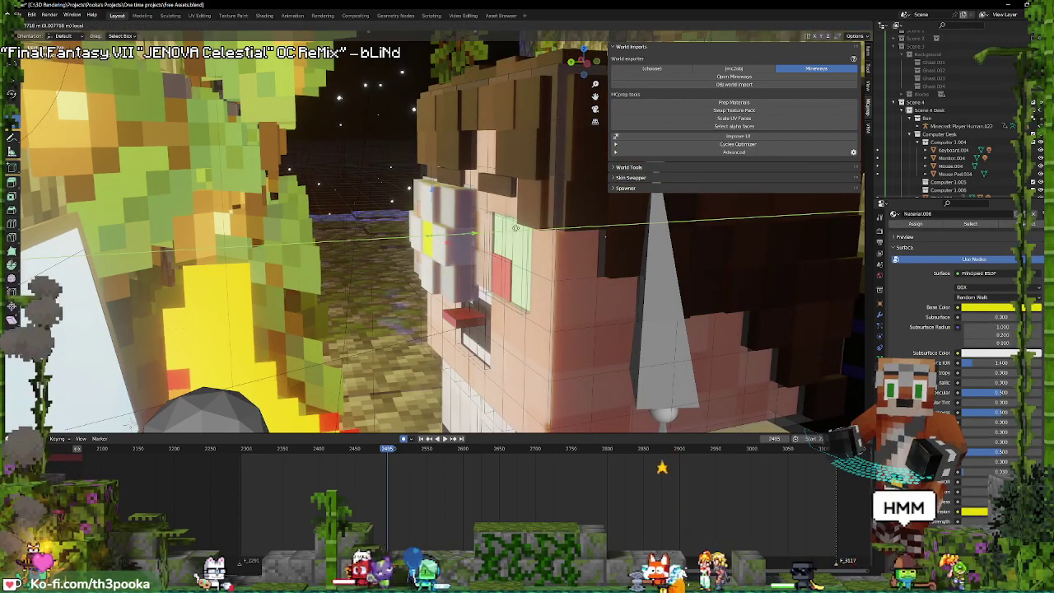
click(515, 229)
scroll(515, 229, up, 3)
mouse_move(514, 239)
middle_down()
mouse_move(533, 282)
mouse_move(470, 230)
middle_up()
- Check the camera view, then move the head along its Y axis and leave Edit Mode
key(Tab)
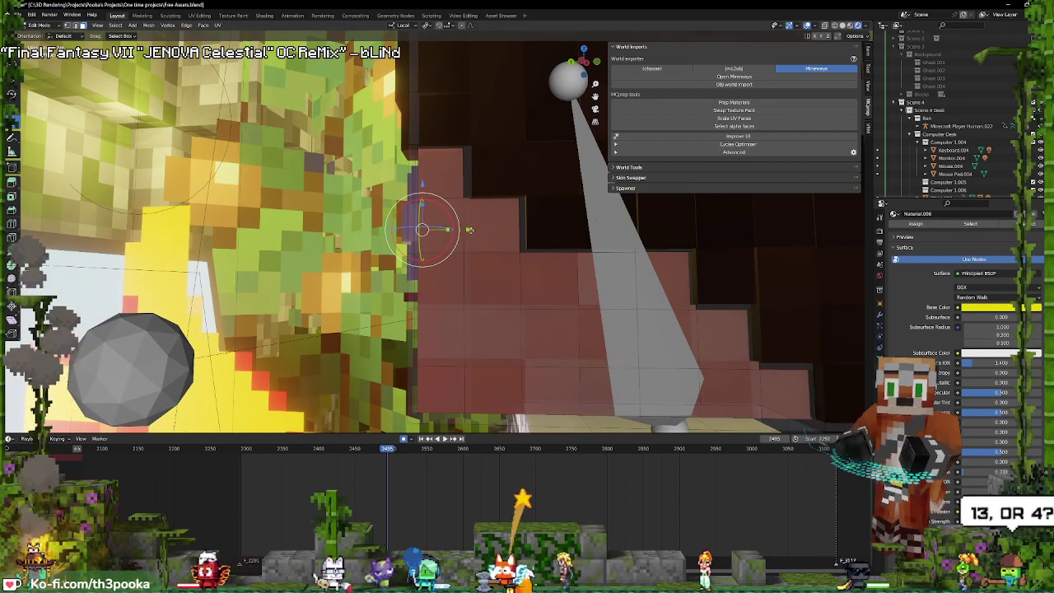
middle_drag(469, 230, 464, 198)
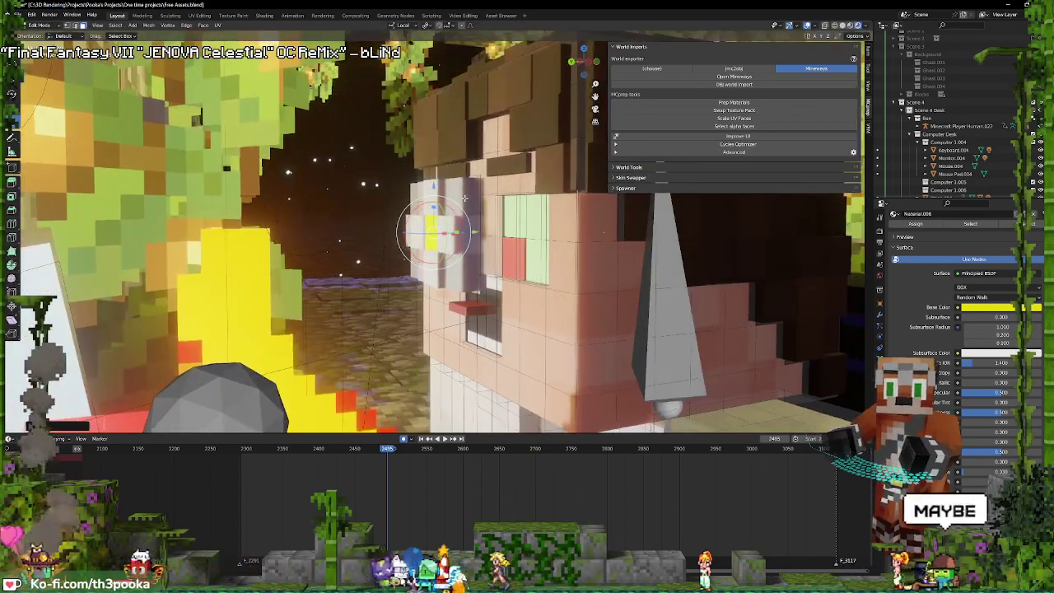
key(KP_0)
key(KP_0)
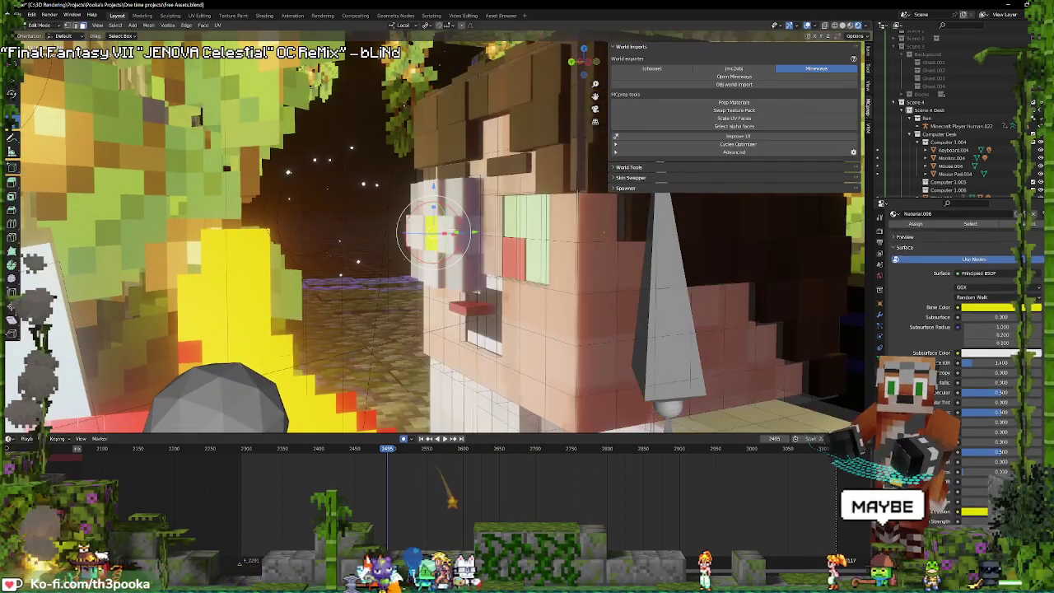
key(g)
key(y)
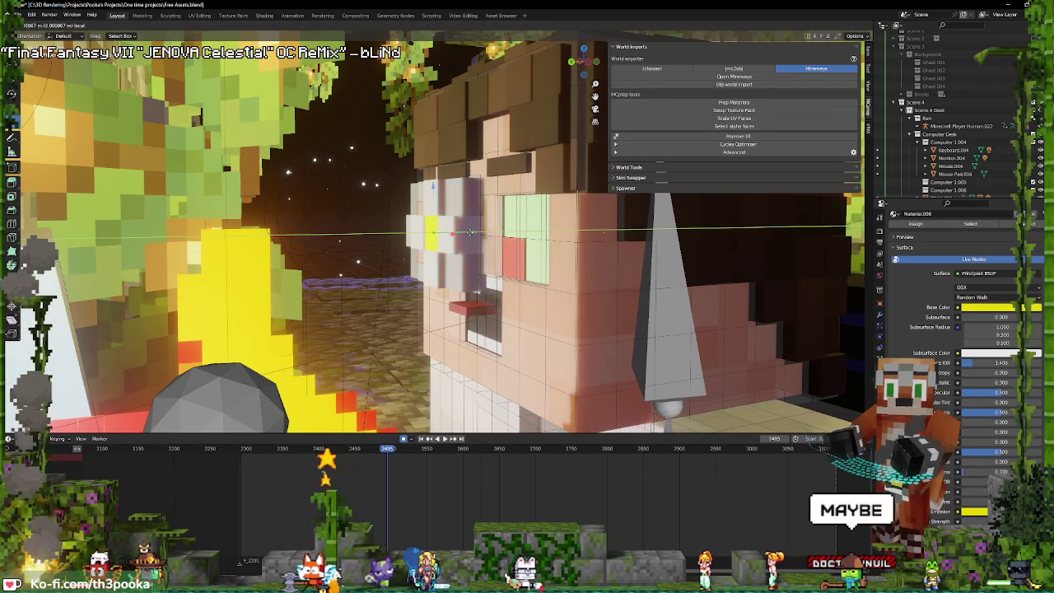
right_click(473, 233)
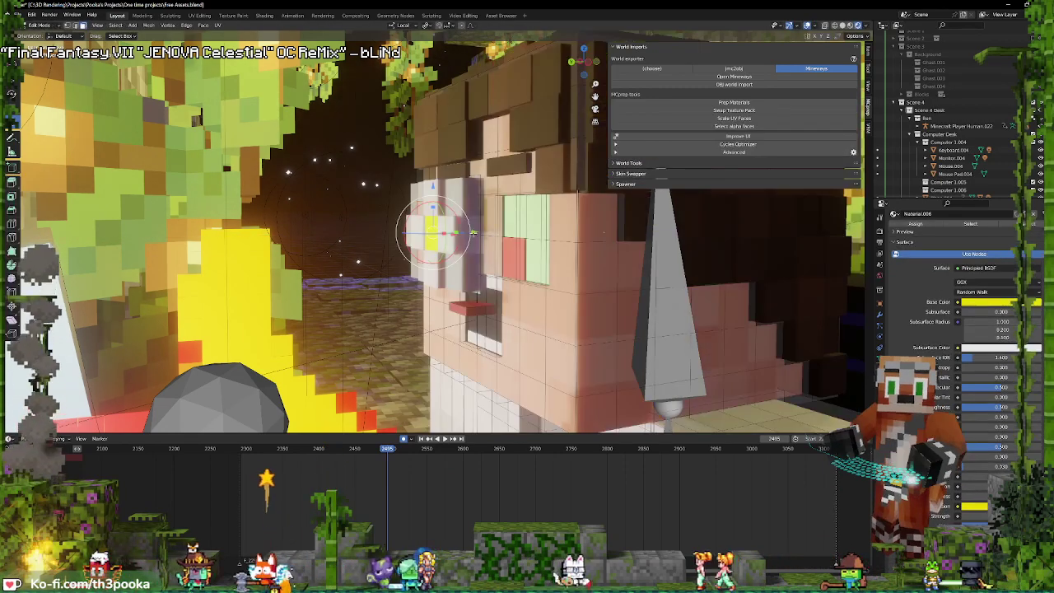
key(g)
key(y)
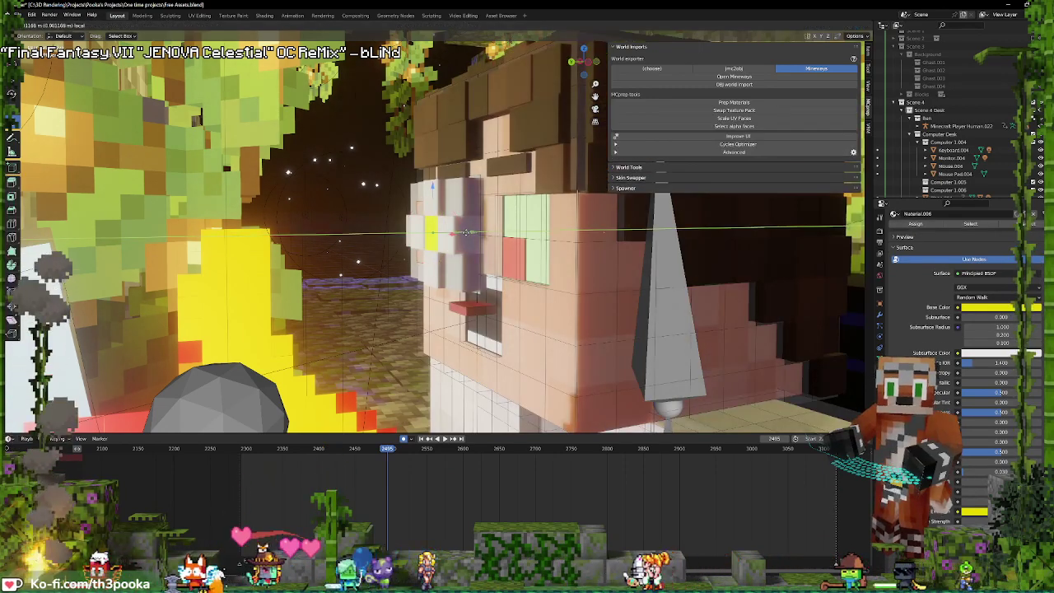
click(605, 302)
key(Tab)
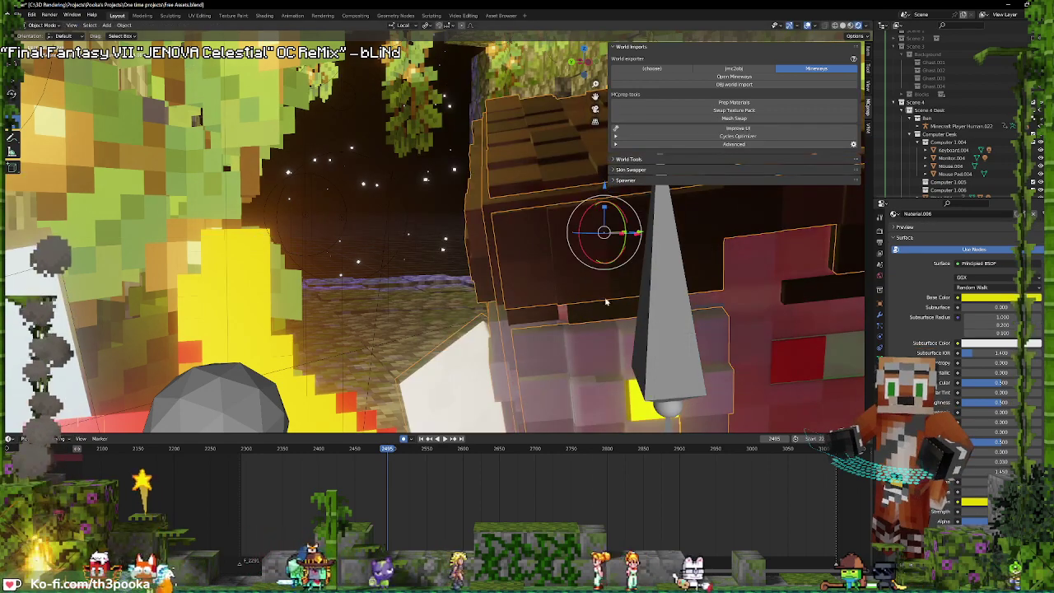
scroll(606, 302, up, 2)
- Shift the face elements along Y and X, return to Object Mode, and view through the camera
key(Tab)
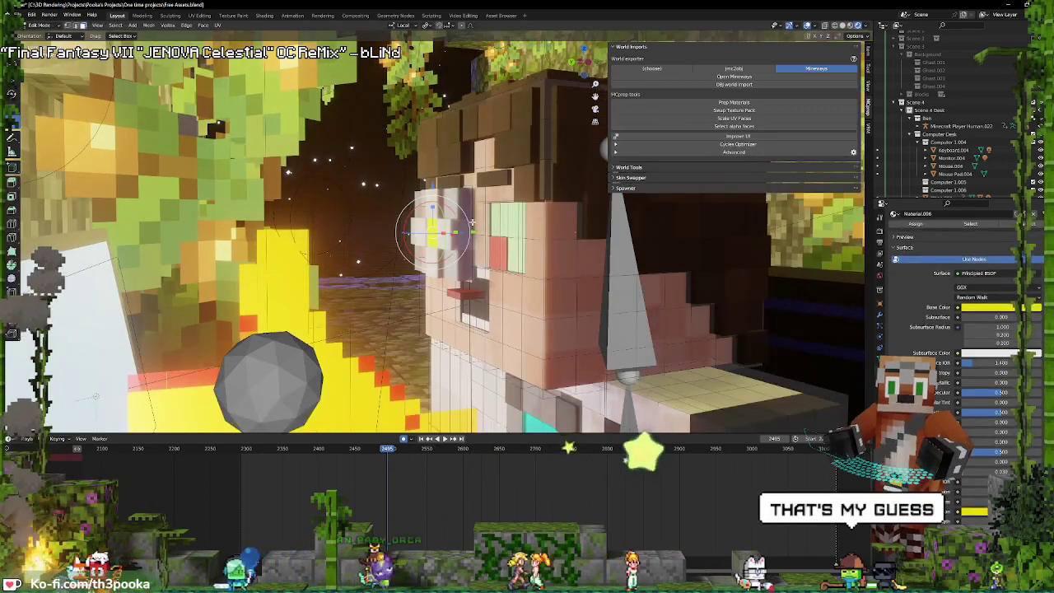
key(g)
key(y)
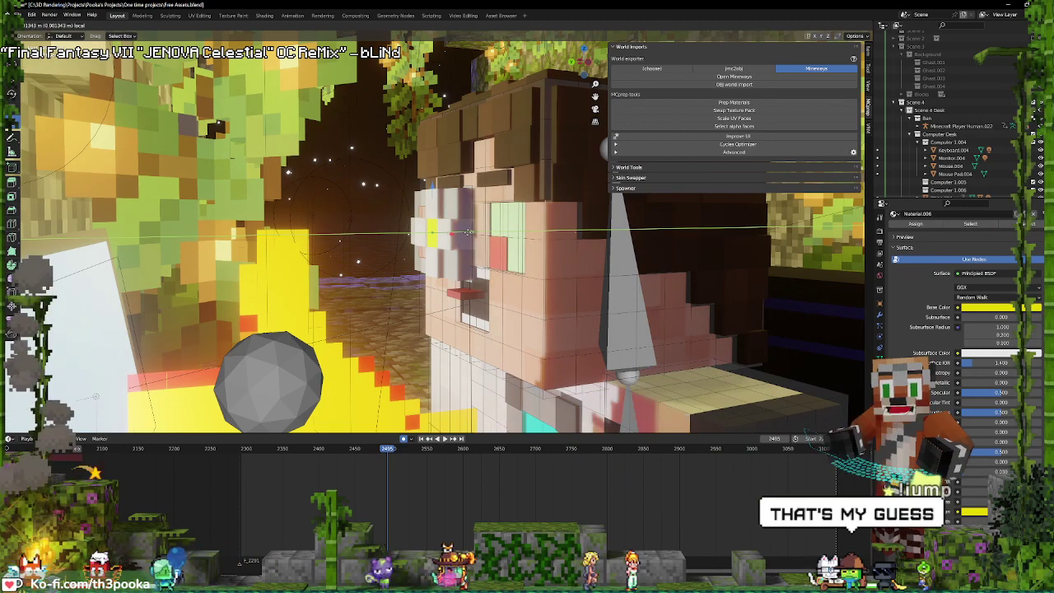
click(467, 234)
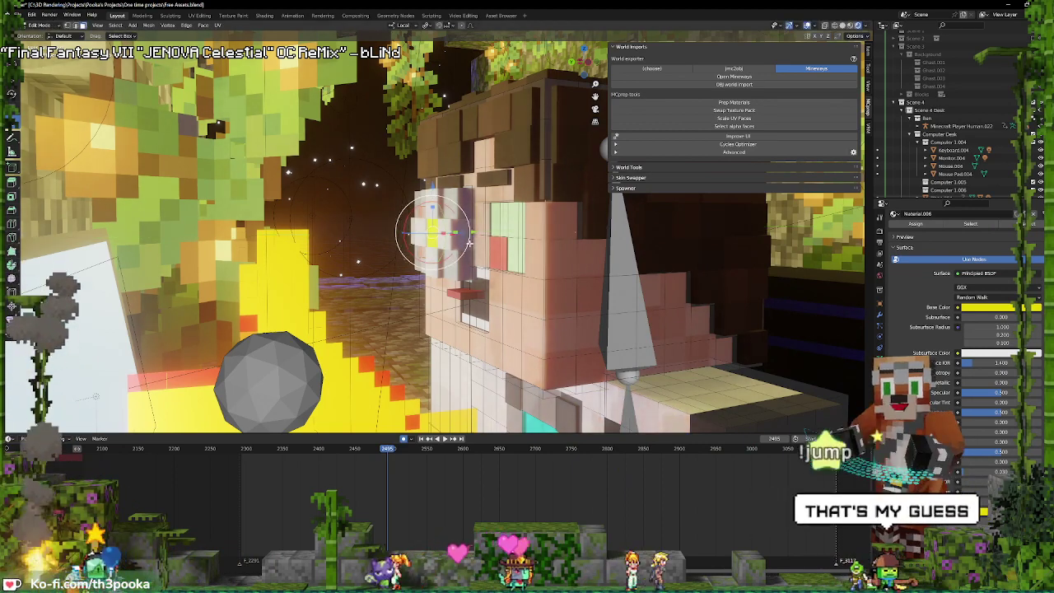
key(g)
key(x)
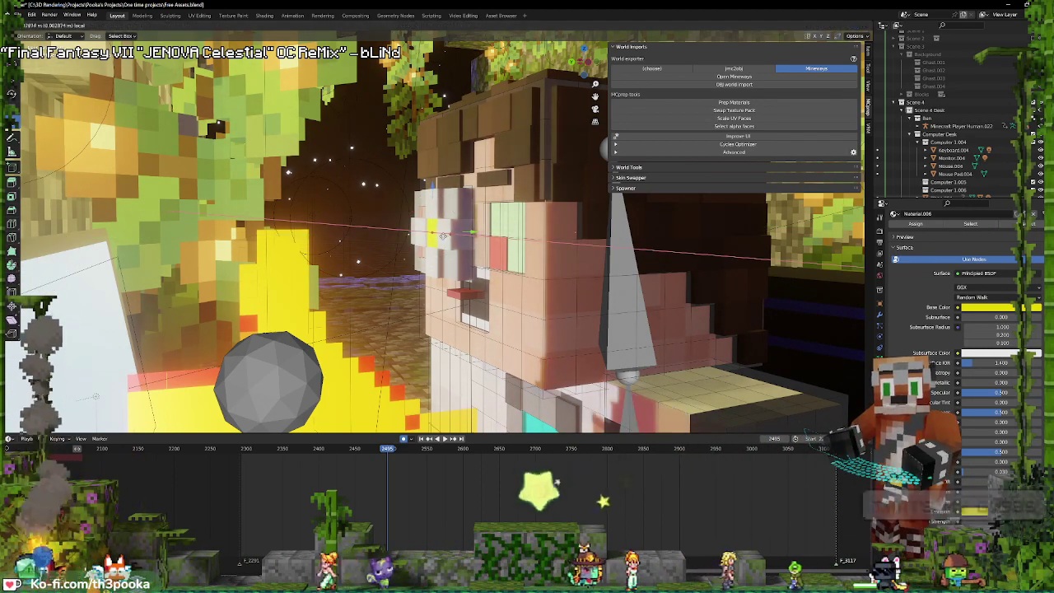
click(443, 237)
key(Tab)
mouse_move(443, 237)
middle_down()
mouse_move(644, 363)
mouse_move(608, 360)
middle_up()
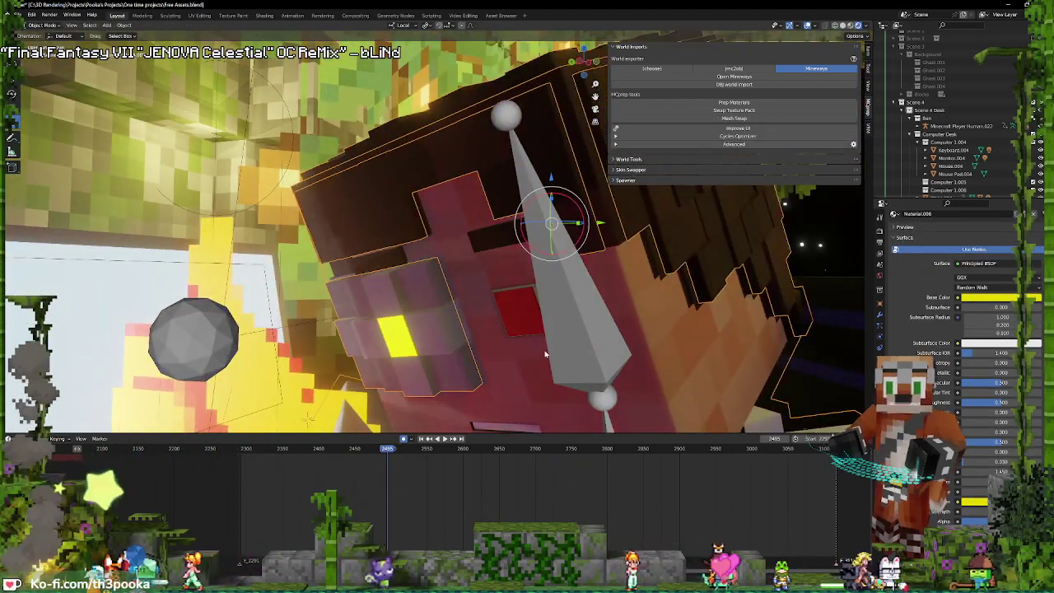
key(KP_0)
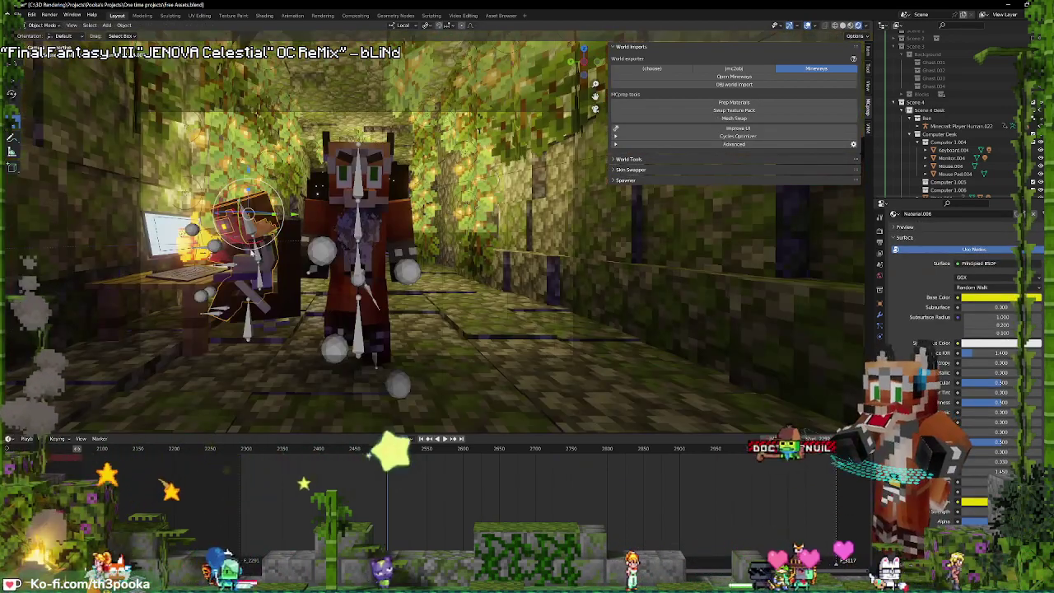
- Hide one bone layer of the seated player rig and nudge a bone in Pose Mode
click(960, 126)
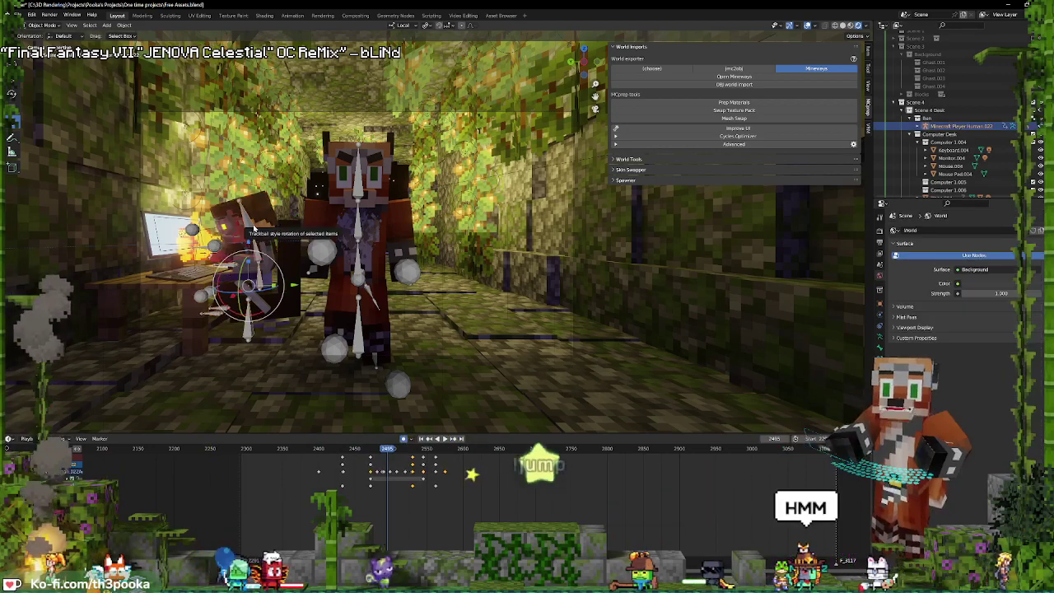
click(880, 338)
click(907, 277)
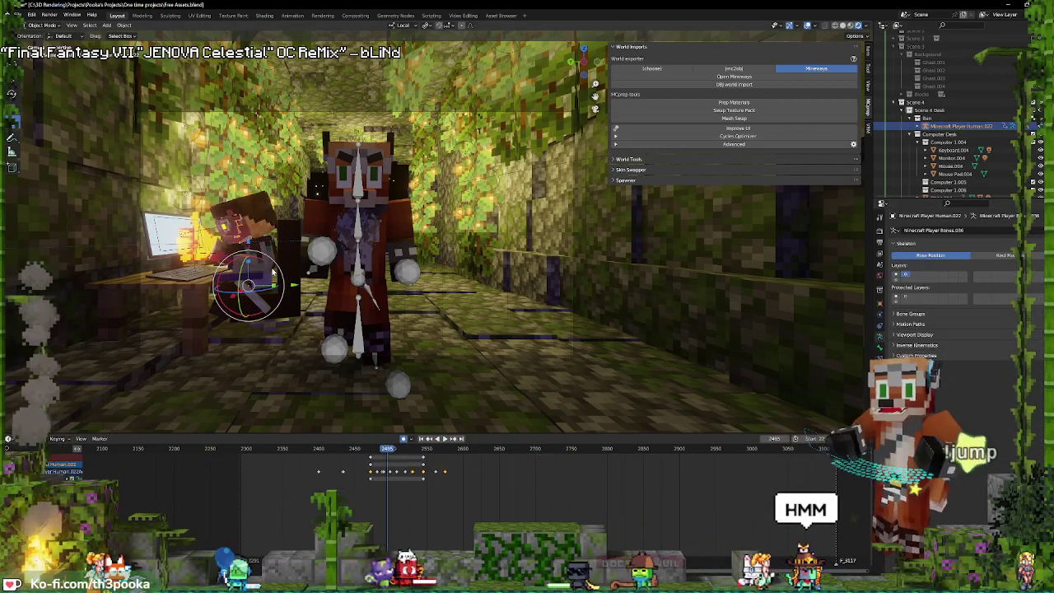
key(ctrl+Tab)
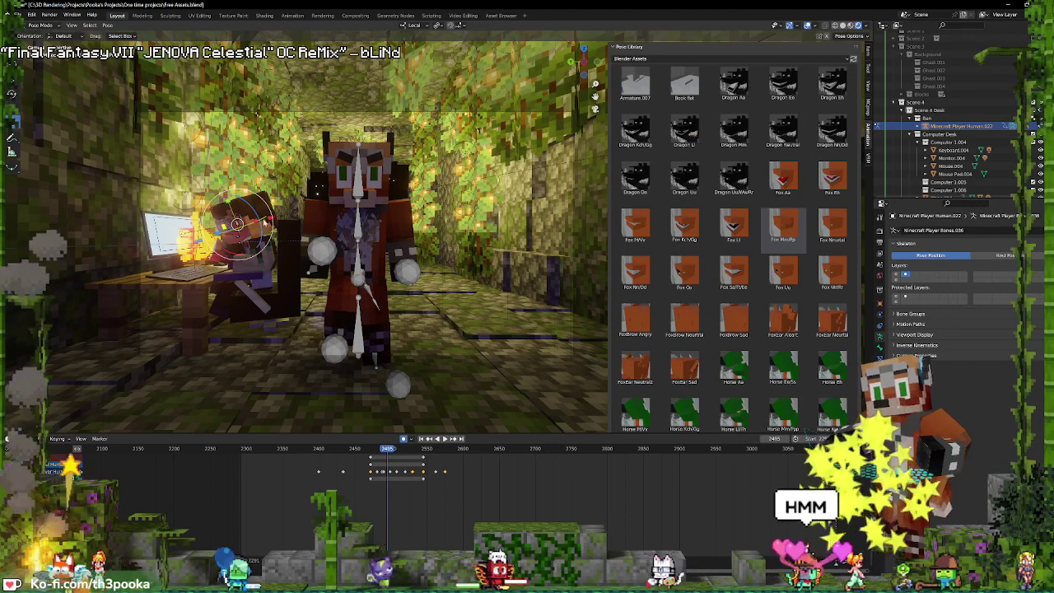
key(g)
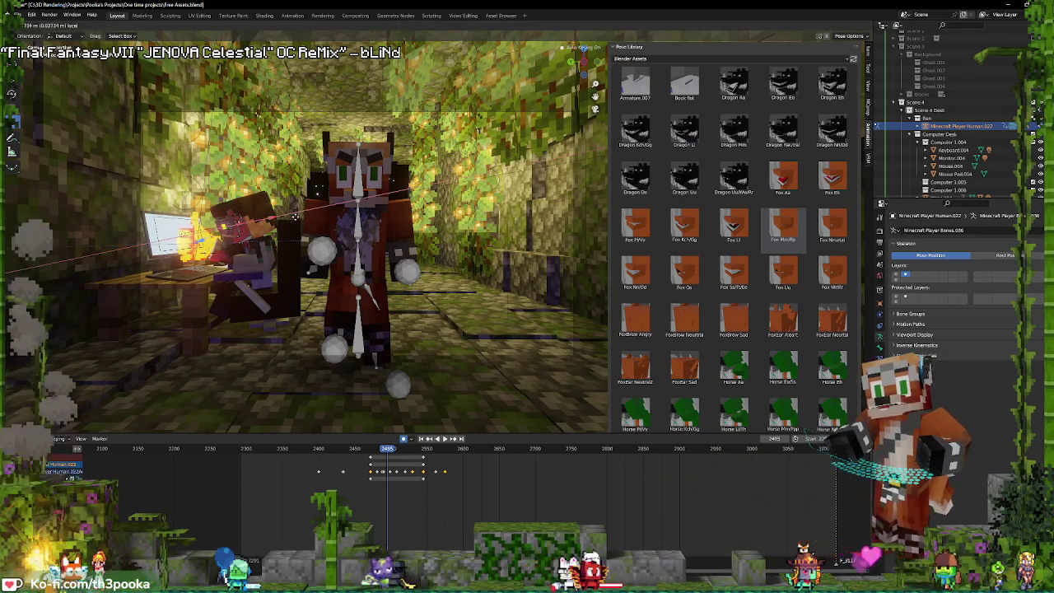
click(294, 216)
key(ctrl+Tab)
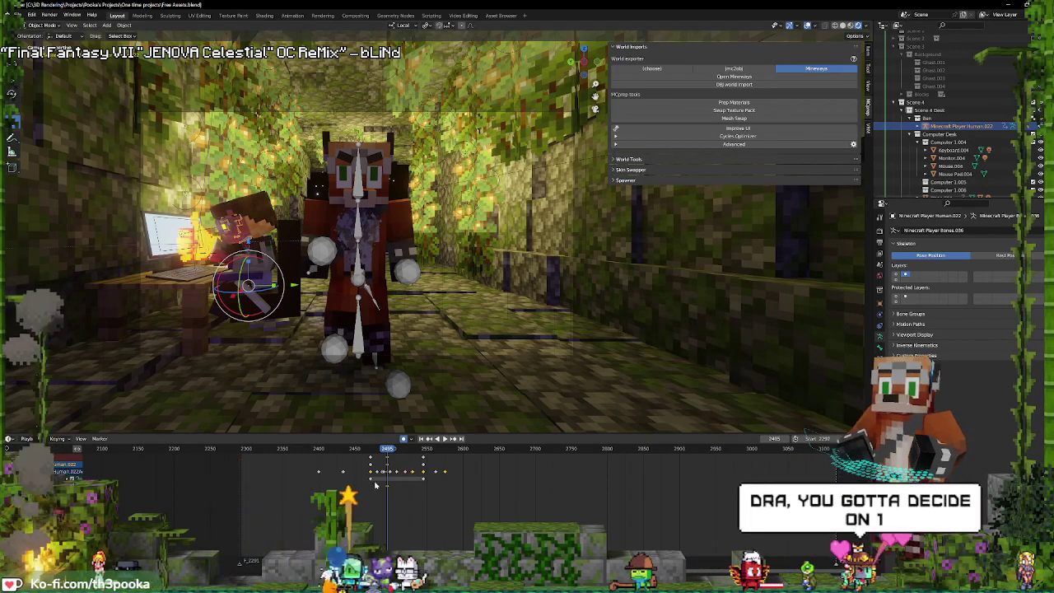
- Preview the animation from around frames 2422 and 2431
drag(374, 485, 335, 472)
key(space)
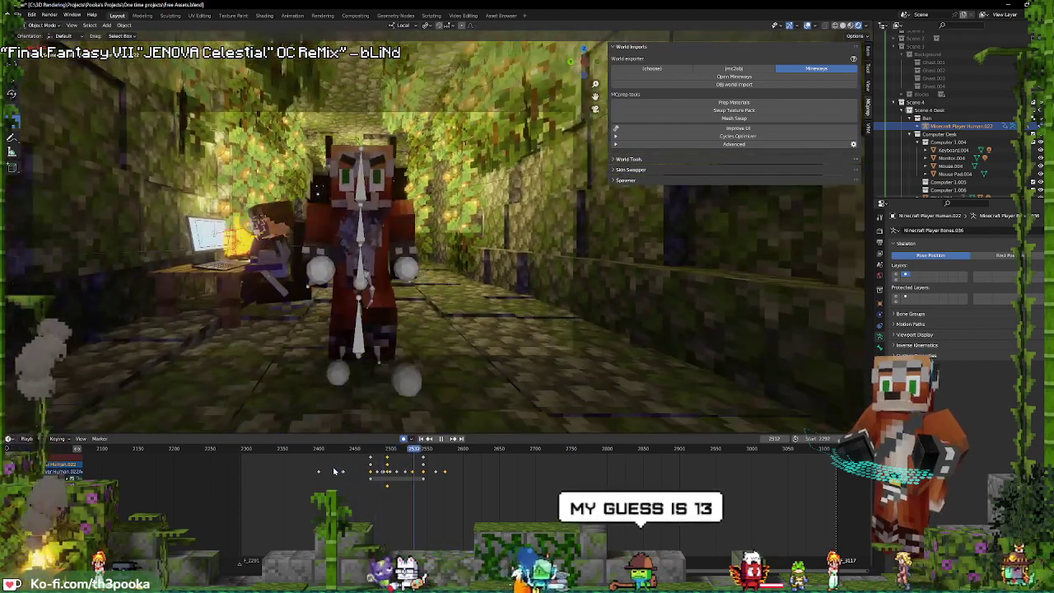
key(space)
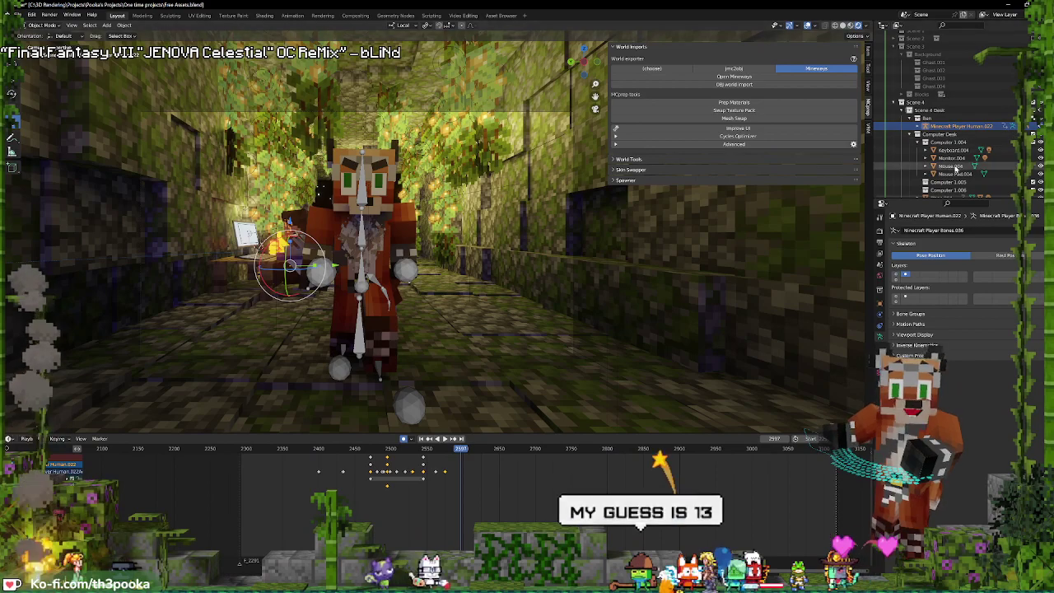
click(346, 486)
key(space)
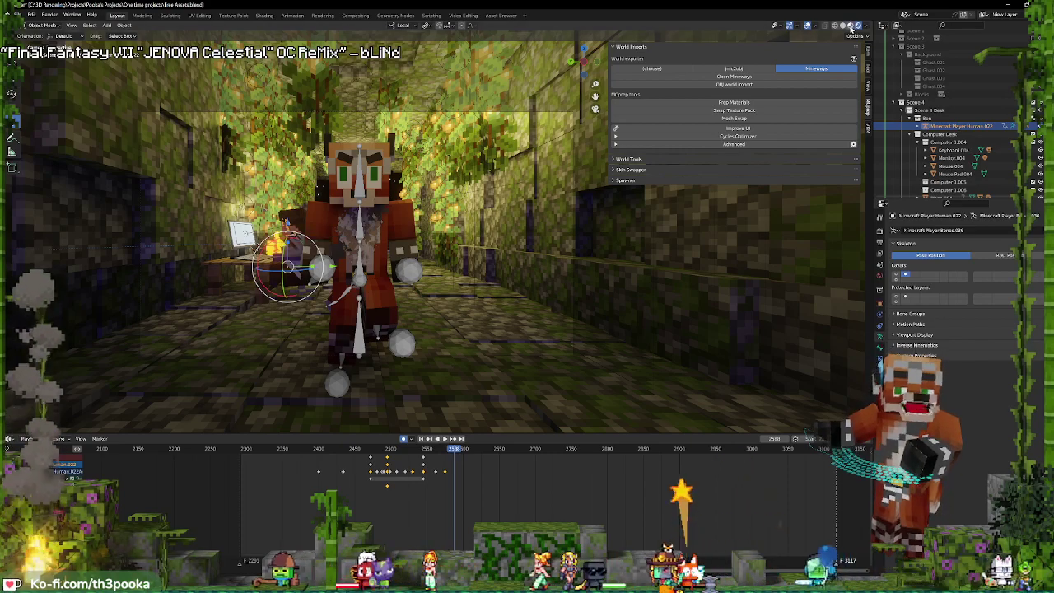
- Switch the viewport to neutral grey shading and play the animation back
click(857, 26)
key(space)
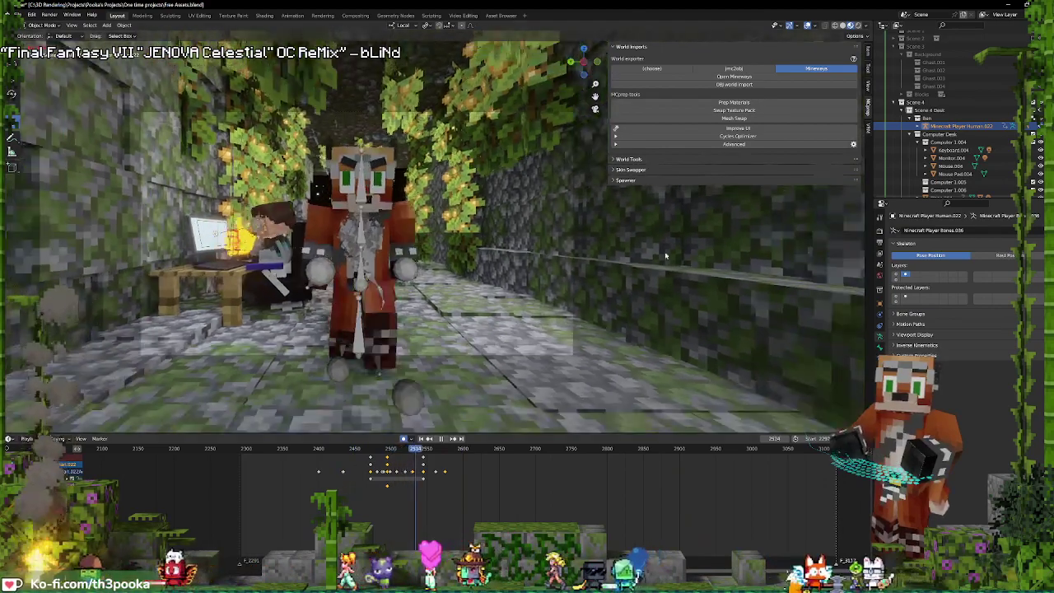
key(space)
key(space)
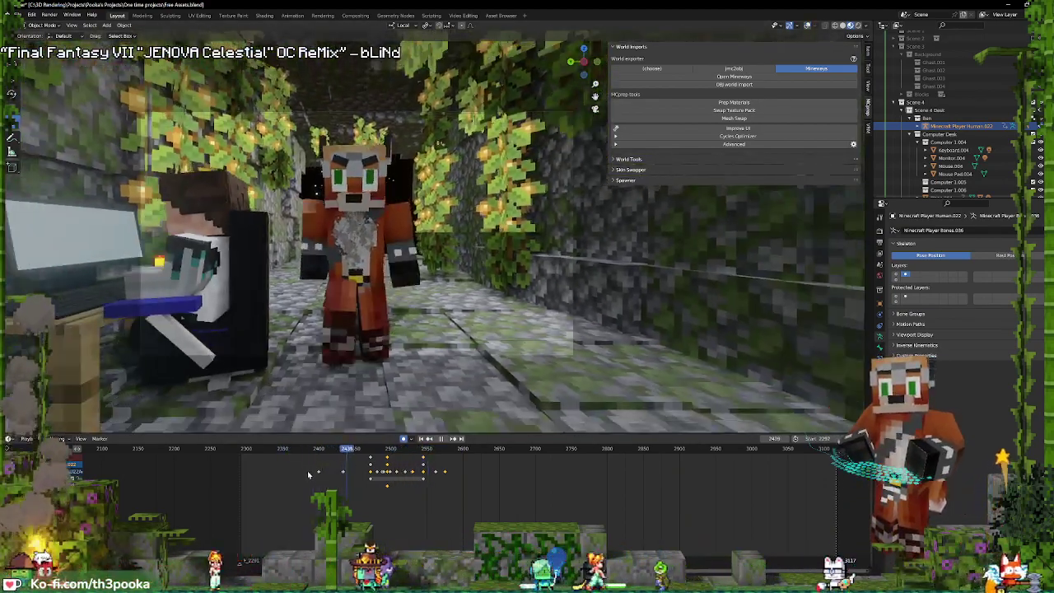
key(space)
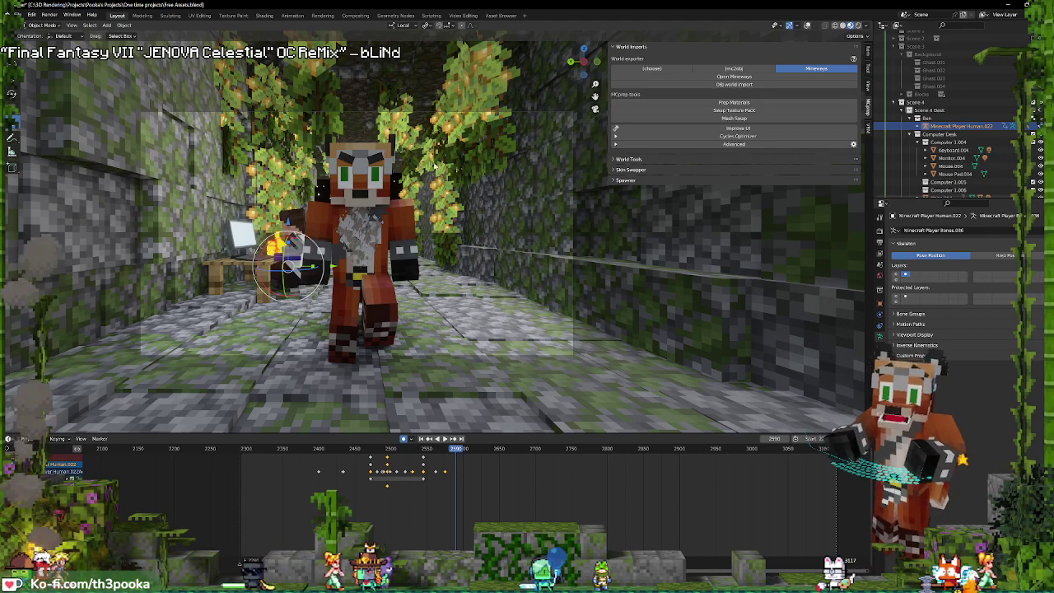
- Add a new text object to the Scene 4 Desk collection and frame it in view
click(926, 110)
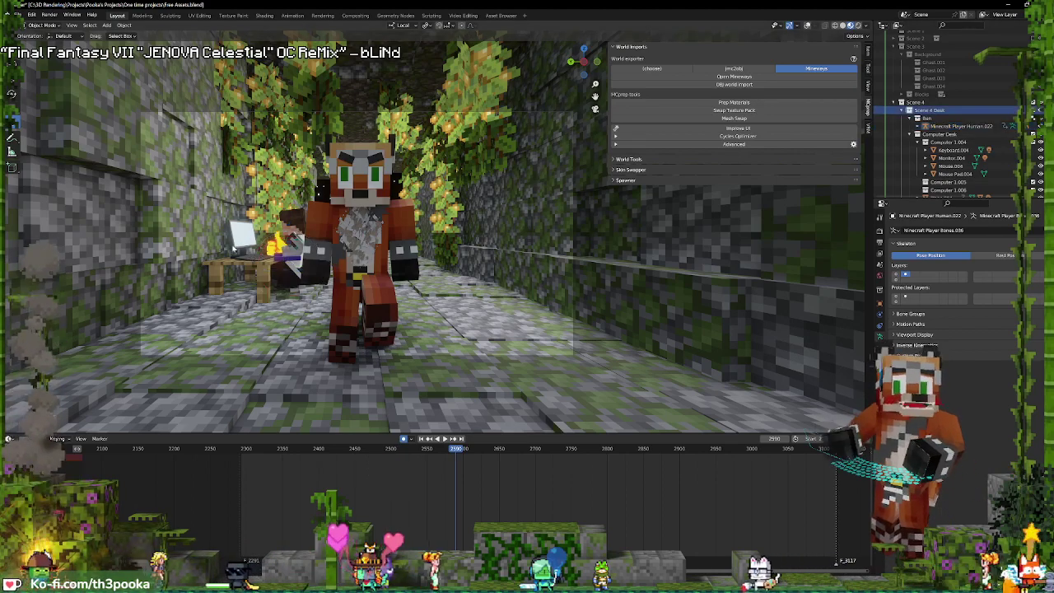
key(shift+a)
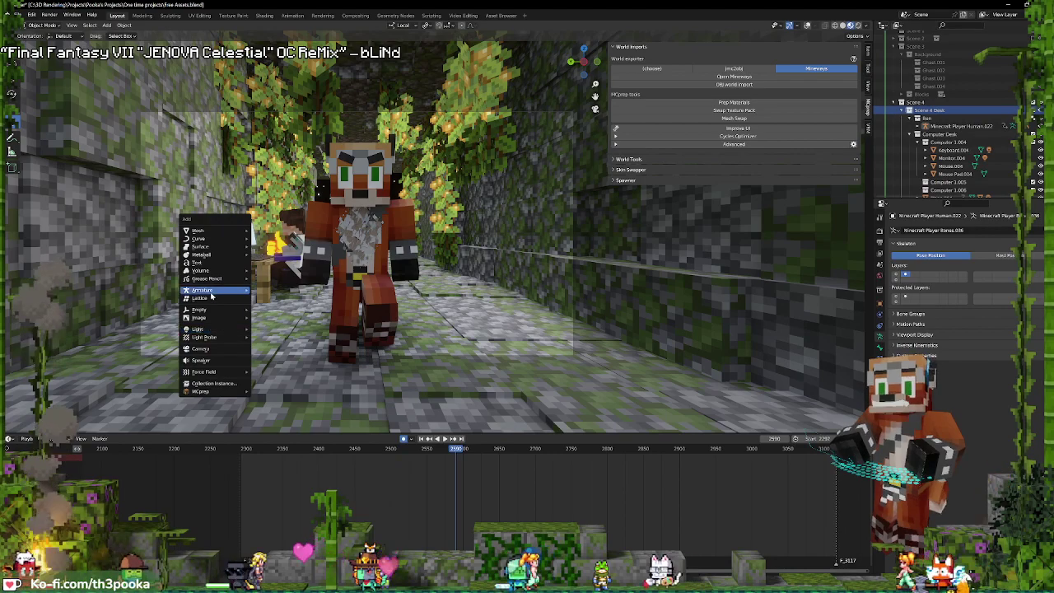
click(212, 266)
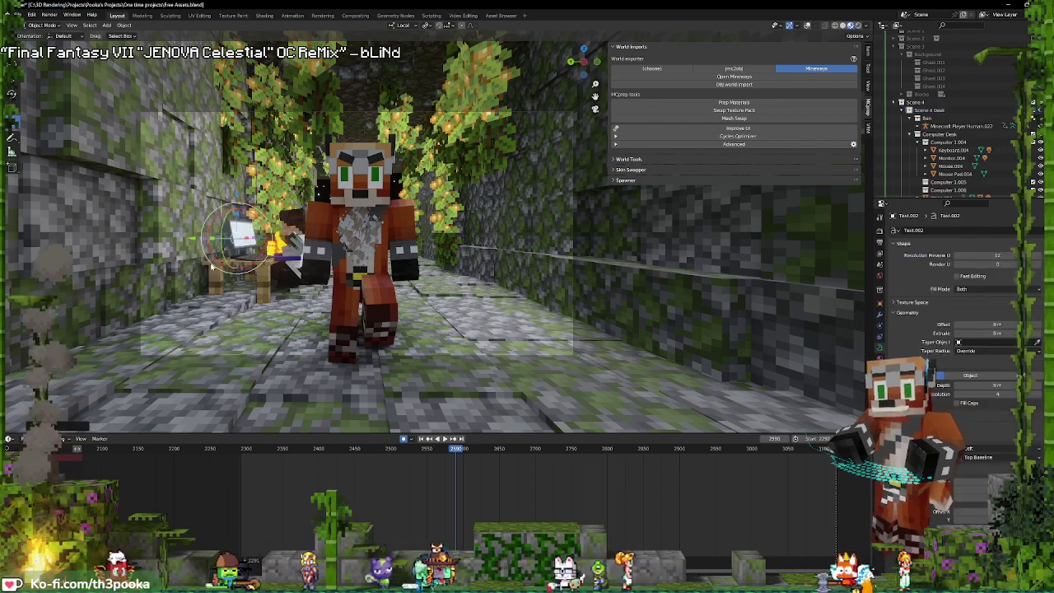
key(KP_Decimal)
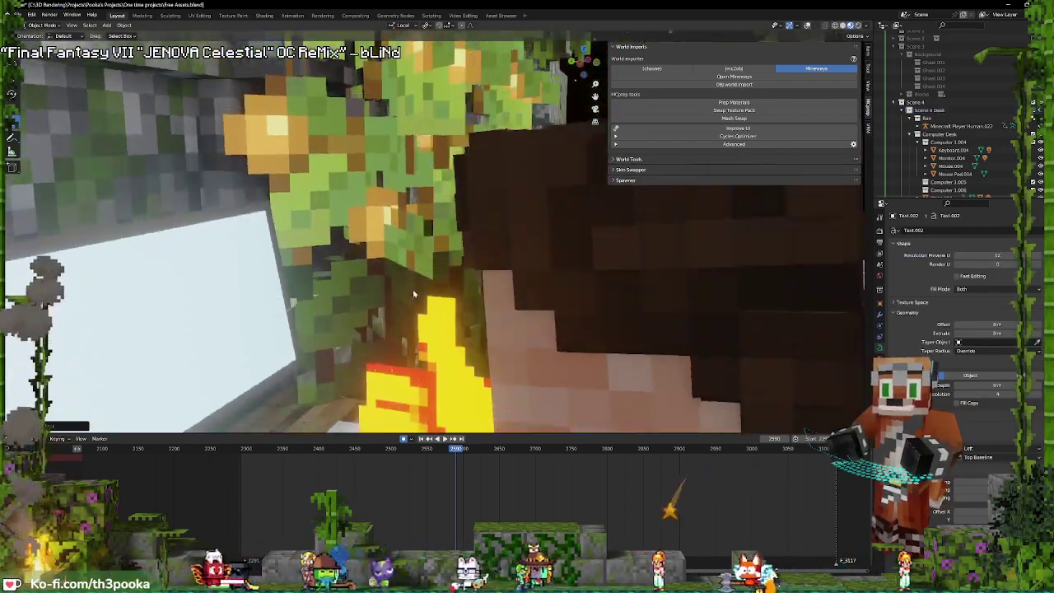
scroll(289, 233, down, 5)
scroll(289, 233, down, 2)
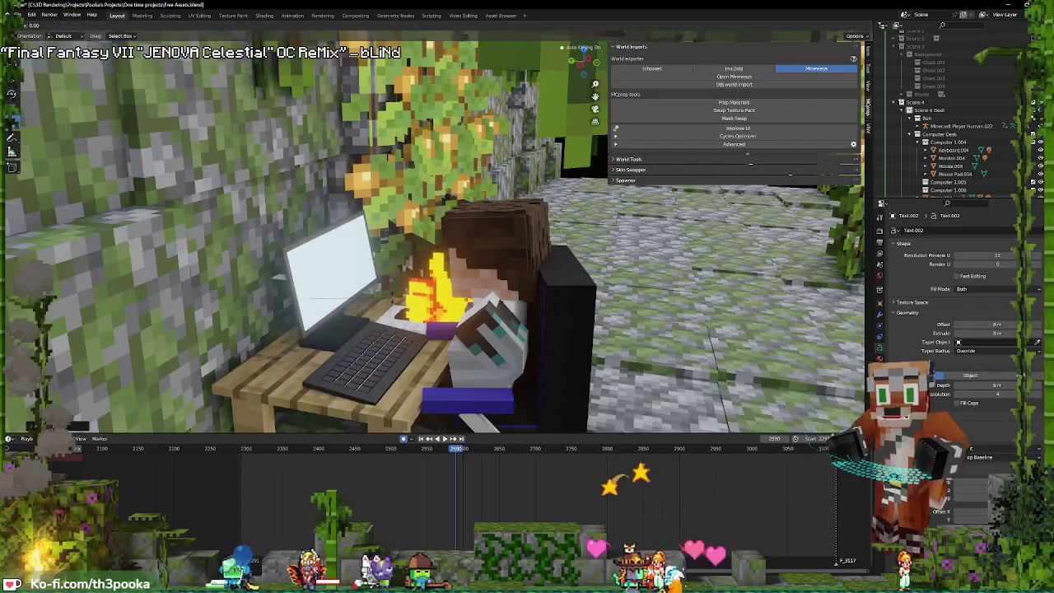
- Rotate the text 90° on X to stand it upright and shrink it to fit the laptop
key(r)
key(x)
key(9)
key(0)
key(Return)
key(s)
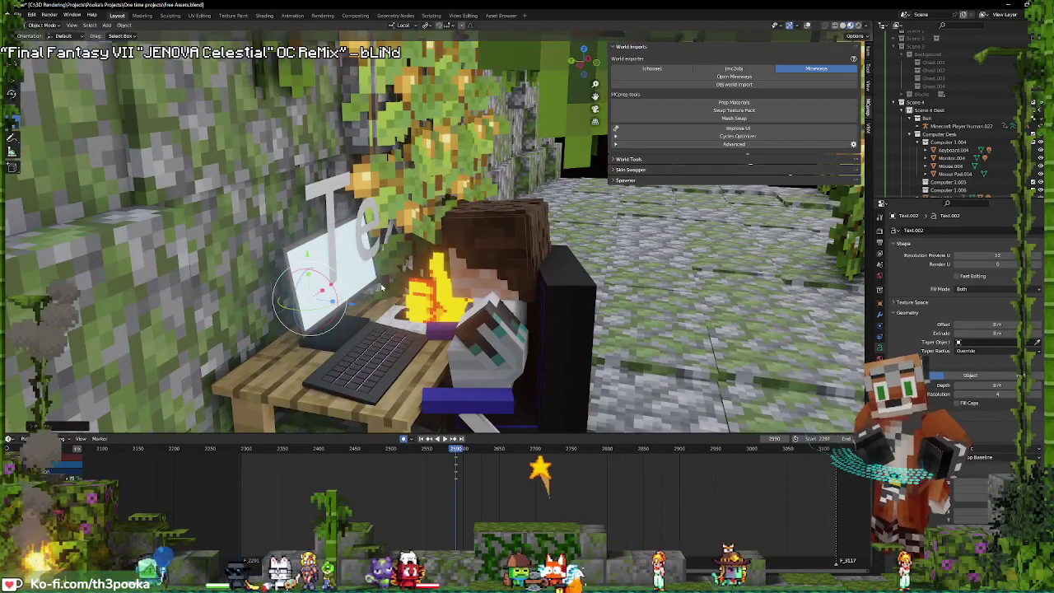
key(Return)
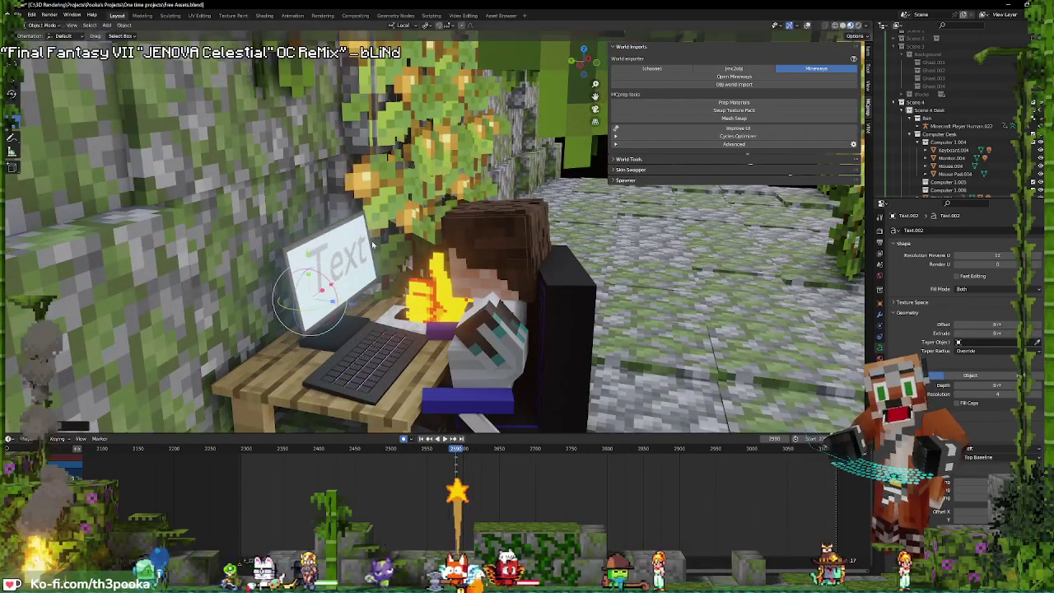
- Correct the text's X rotation so it faces outward from the laptop screen
key(r)
key(x)
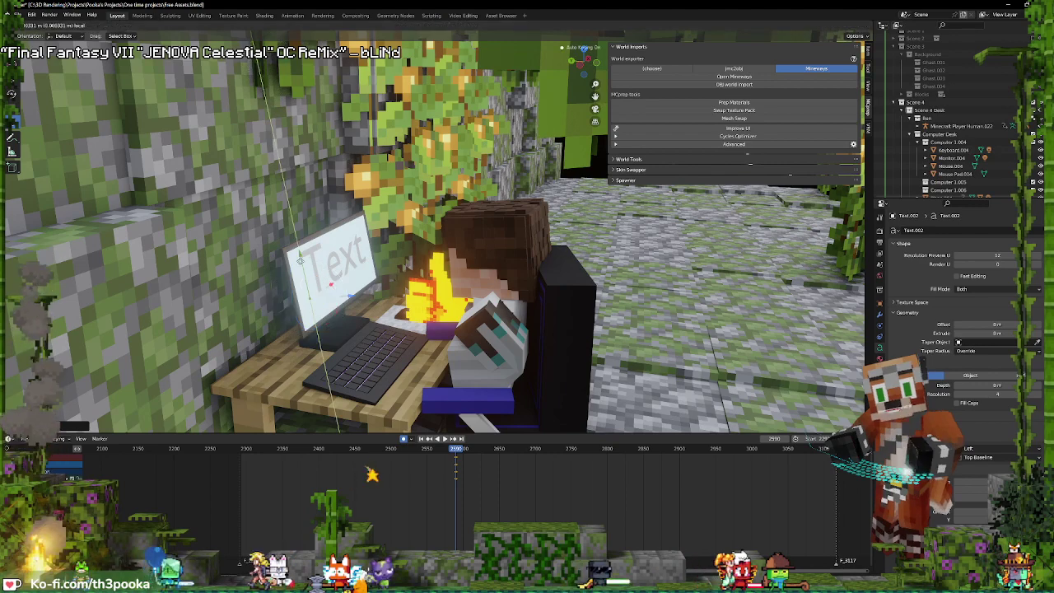
key(Return)
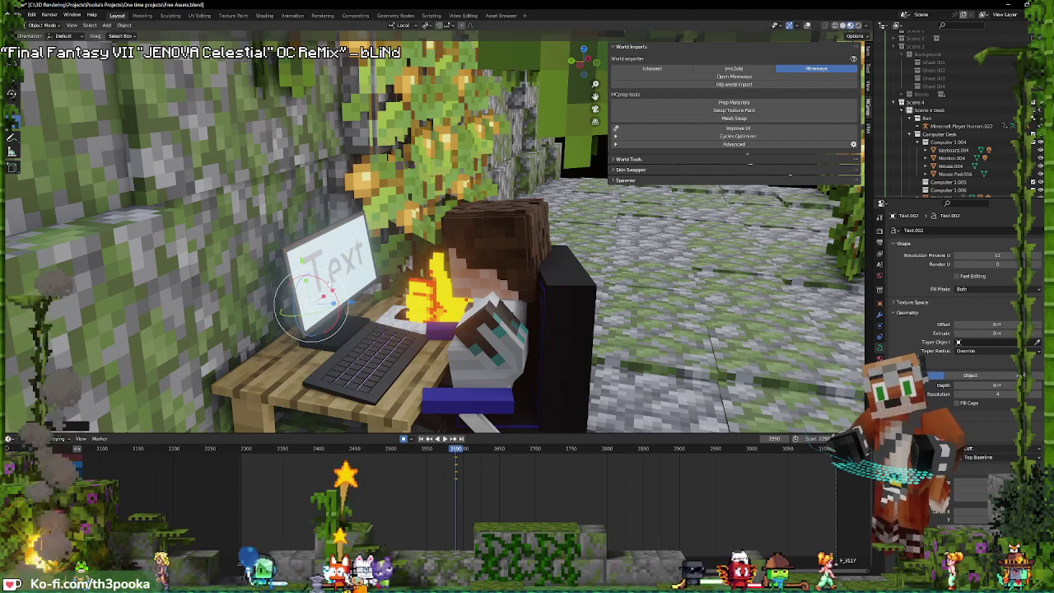
key(r)
key(x)
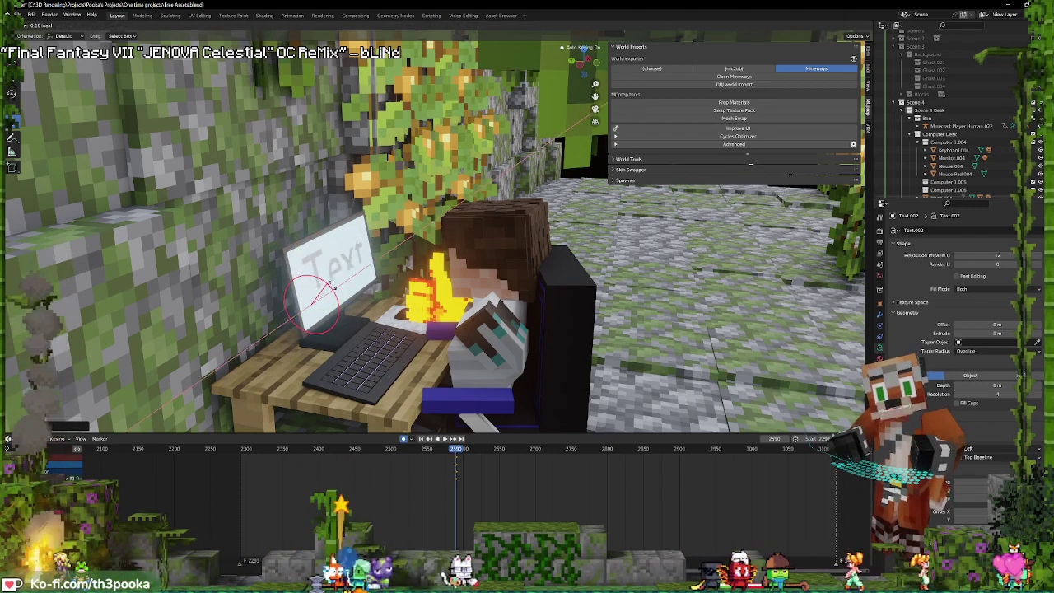
key(Return)
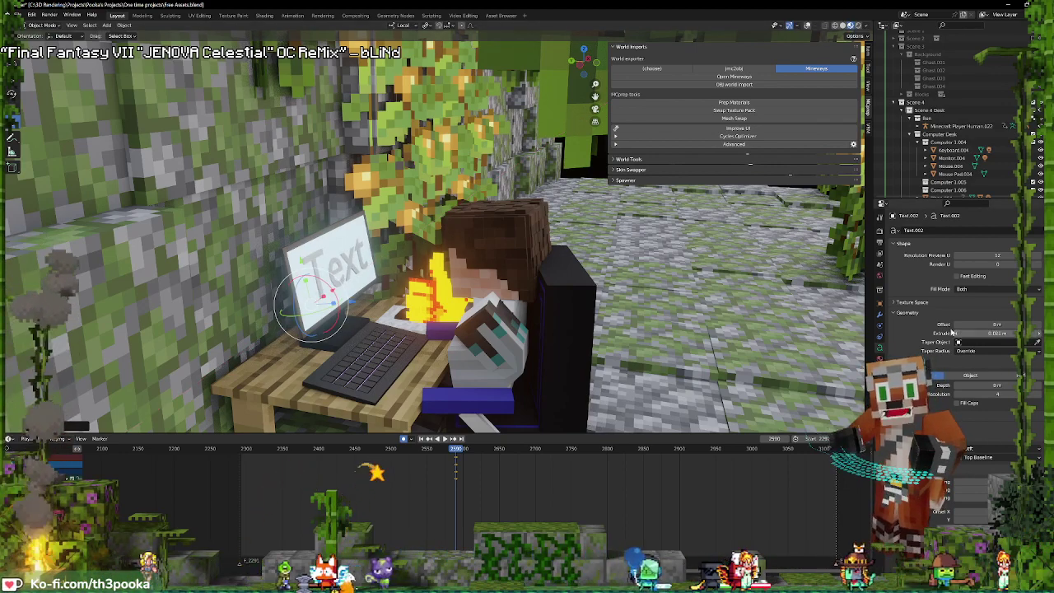
- Replace the default text with 'GOOD'
key(Tab)
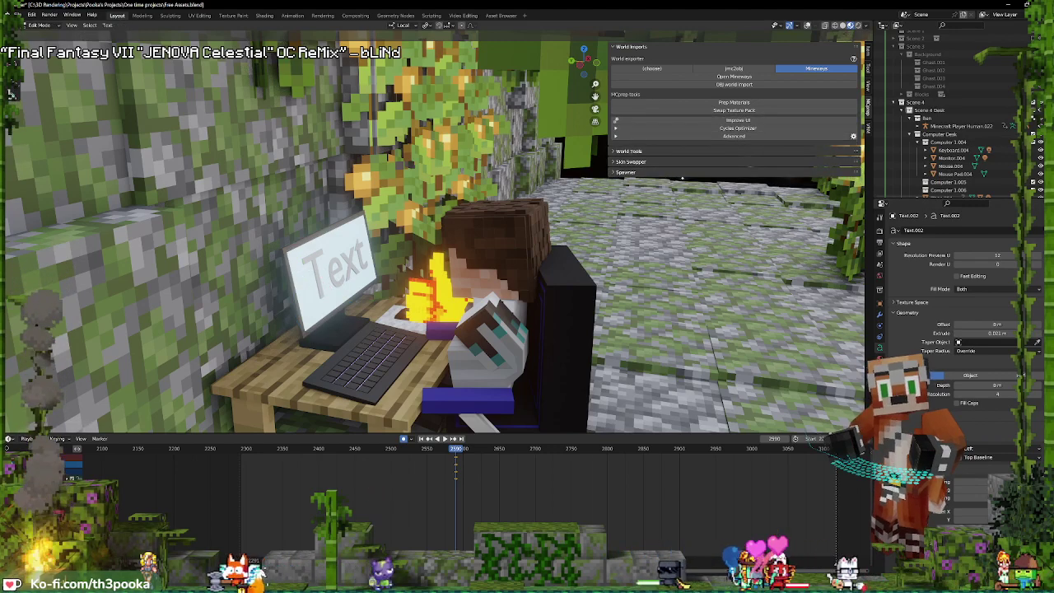
key(BackSpace)
key(BackSpace)
key(BackSpace)
key(BackSpace)
text(G)
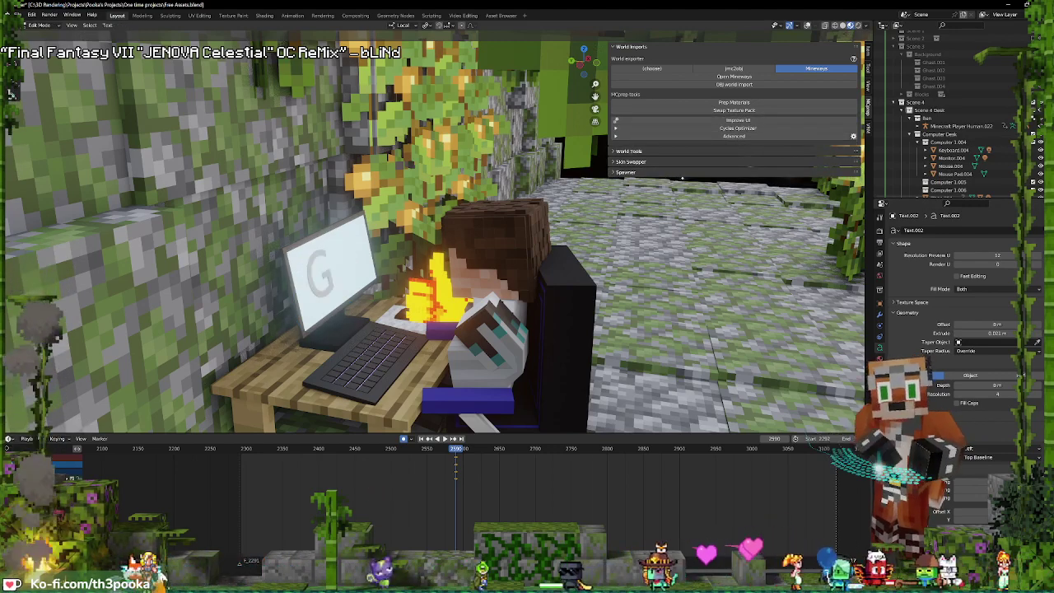
text(OO)
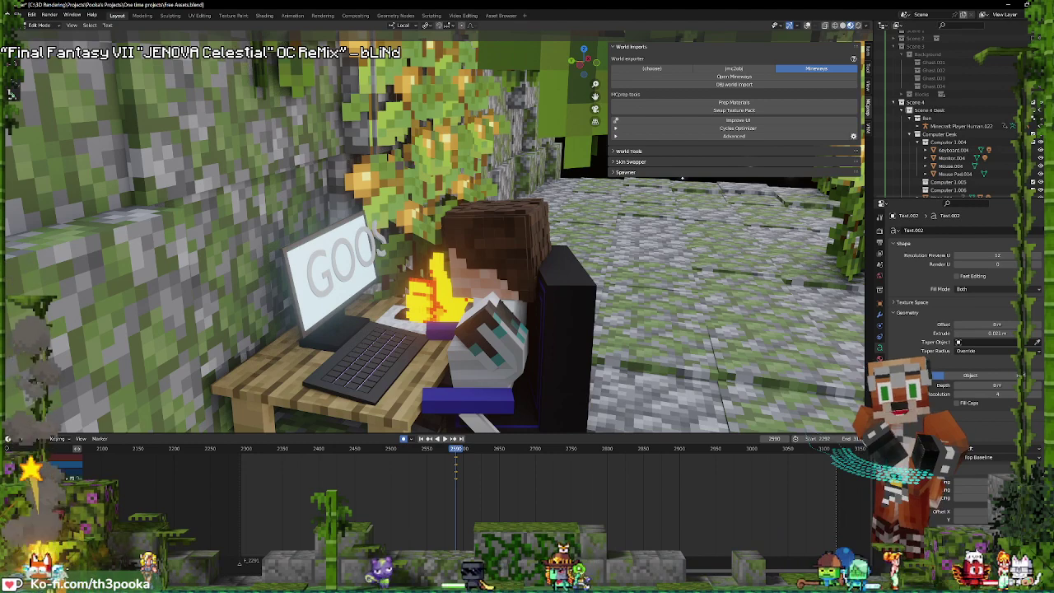
key(Tab)
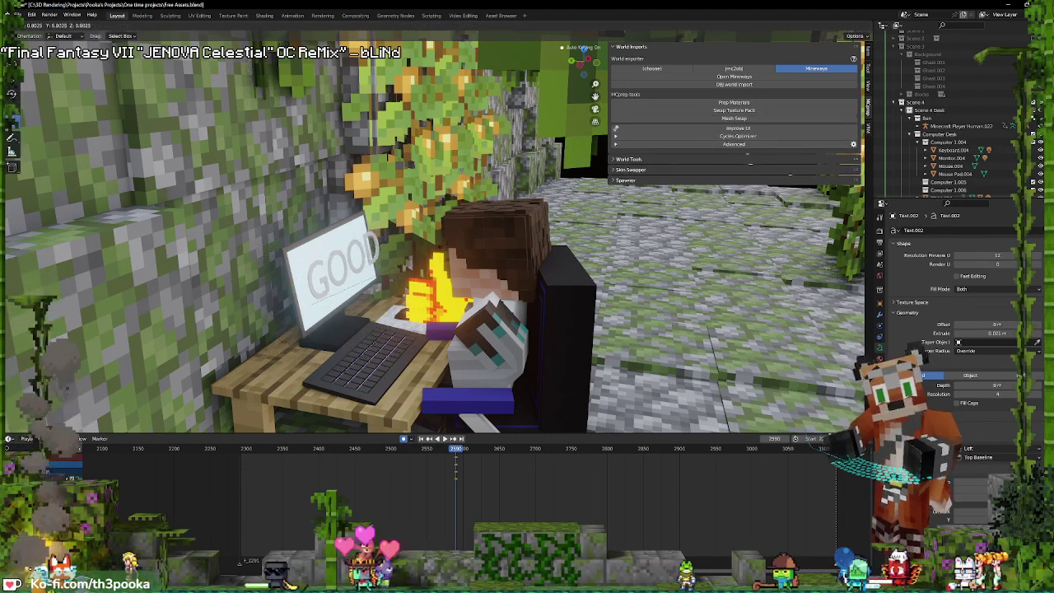
key(shift+space)
- Slide the GOOD text along its local Z axis
key(r)
key(g)
key(z)
key(z)
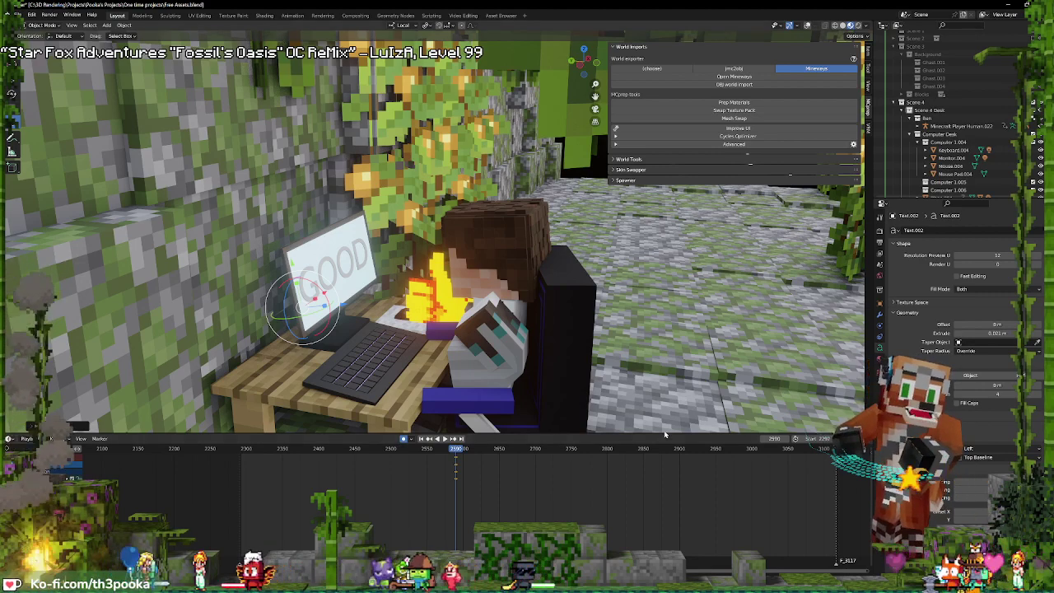
- Give the GOOD text a new dark material, Material.007, and view through the camera
click(880, 360)
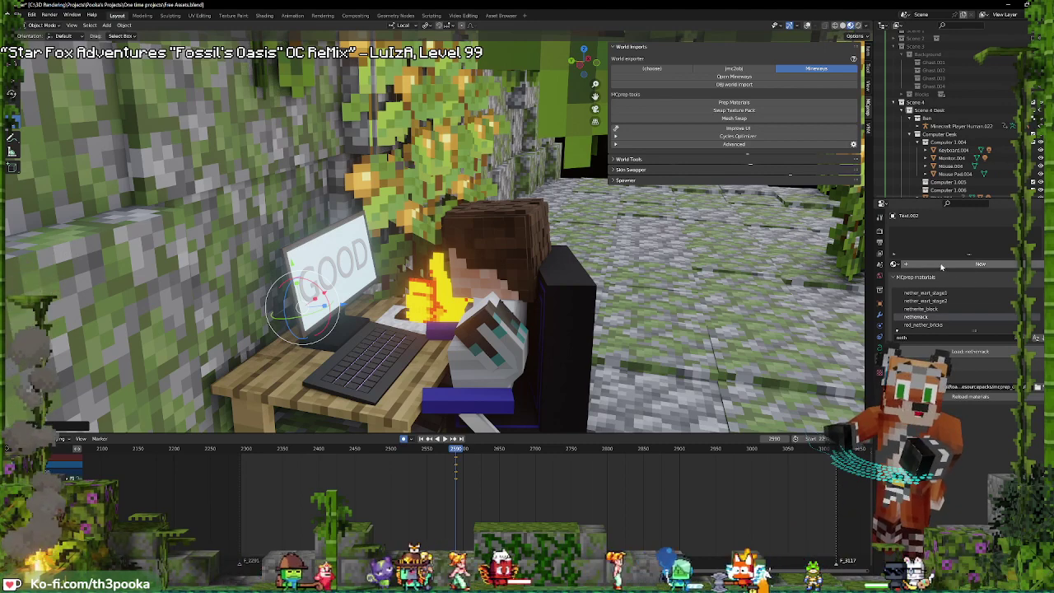
click(981, 263)
click(996, 347)
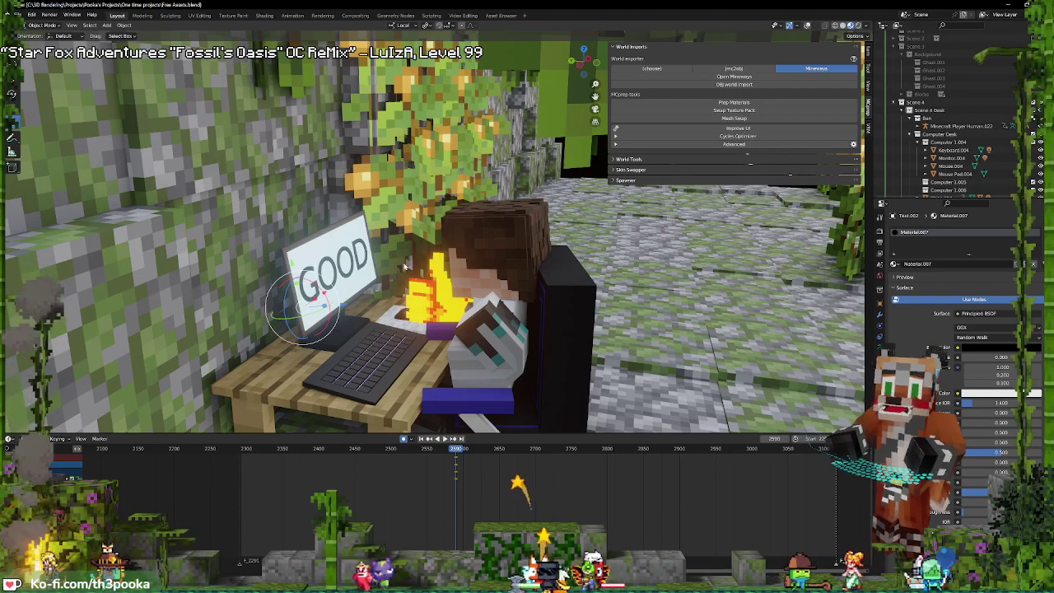
key(KP_0)
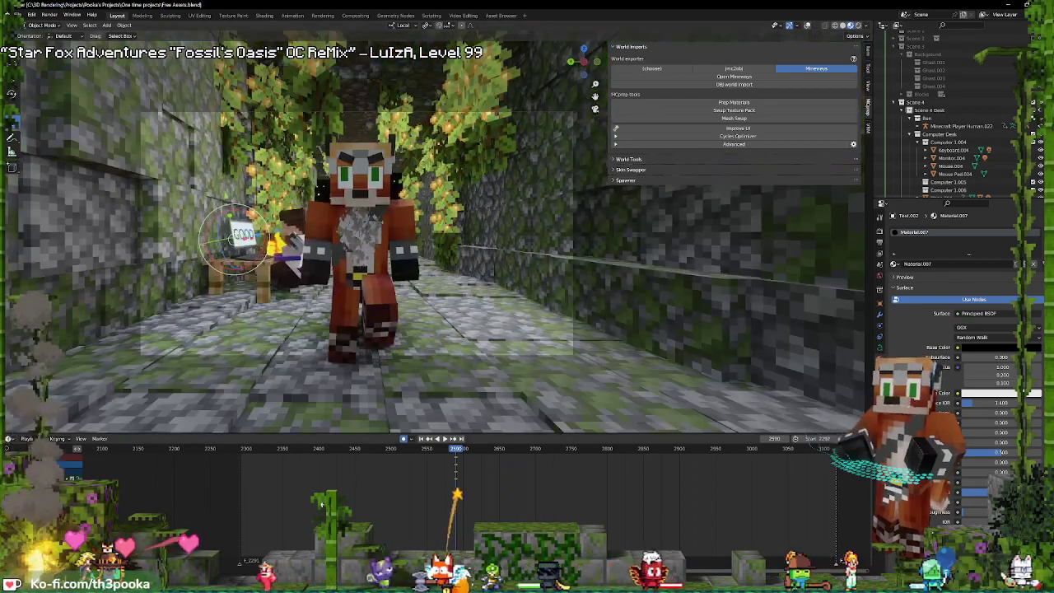
key(space)
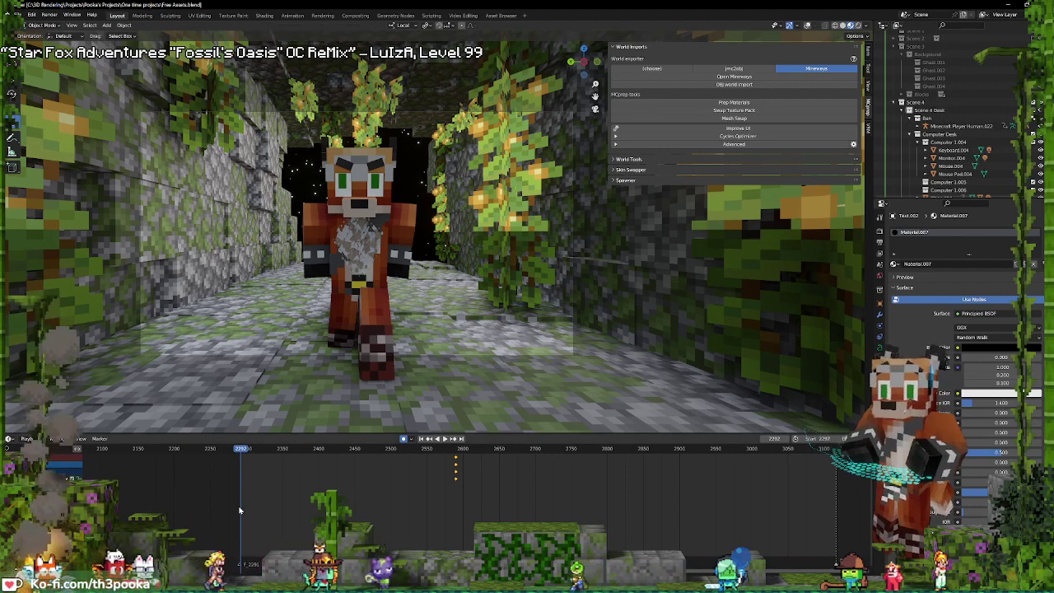
- Play the animation from around frame 2572 and select the Glowvine GeoNode Randomise object
click(442, 482)
key(space)
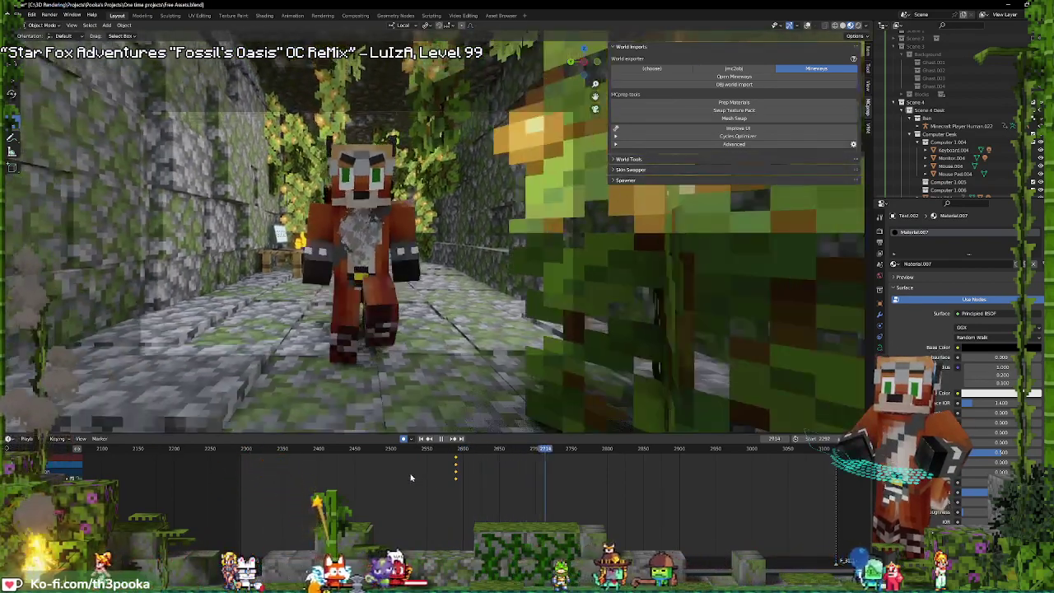
key(space)
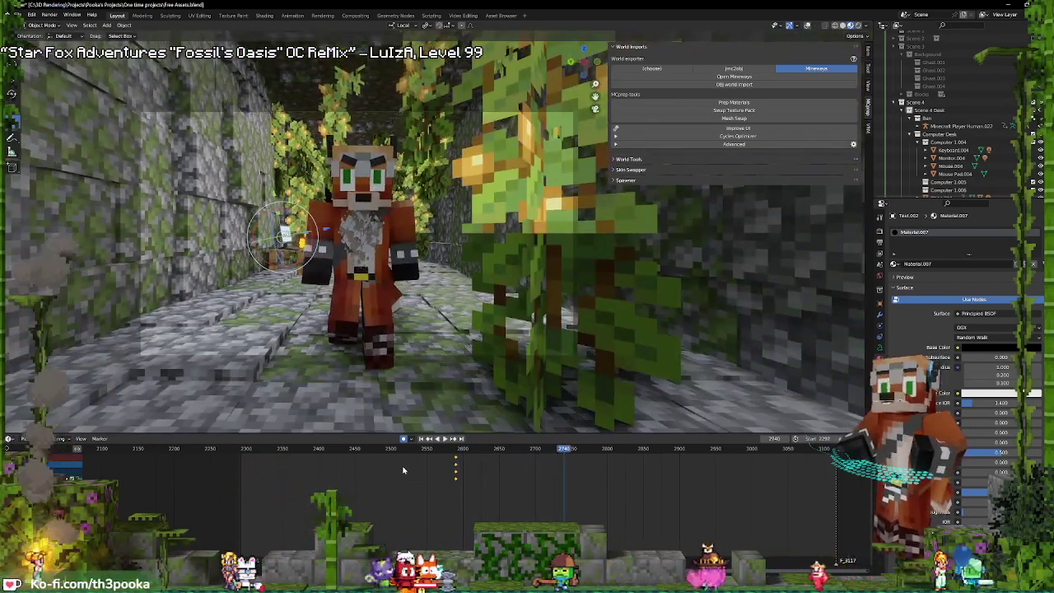
key(space)
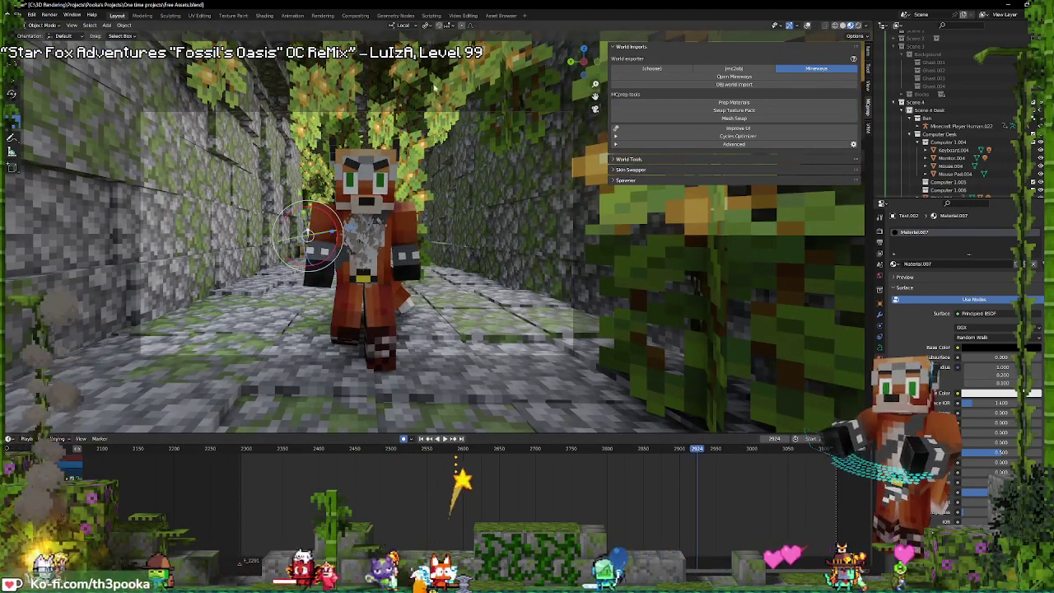
click(417, 110)
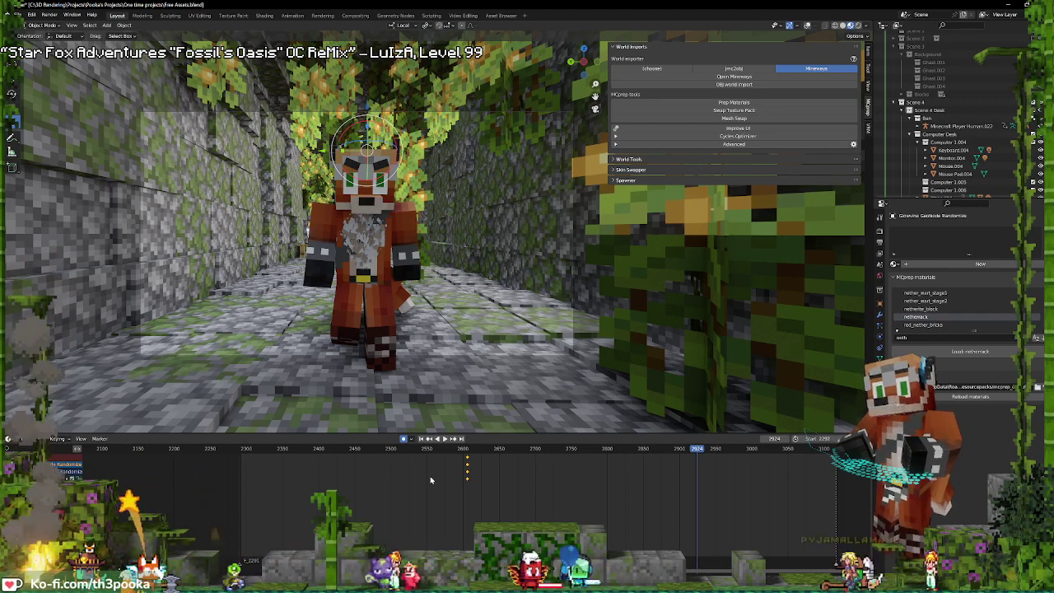
- Show the rig bones in the viewport, select the fox's torso control, and play
click(808, 26)
click(367, 267)
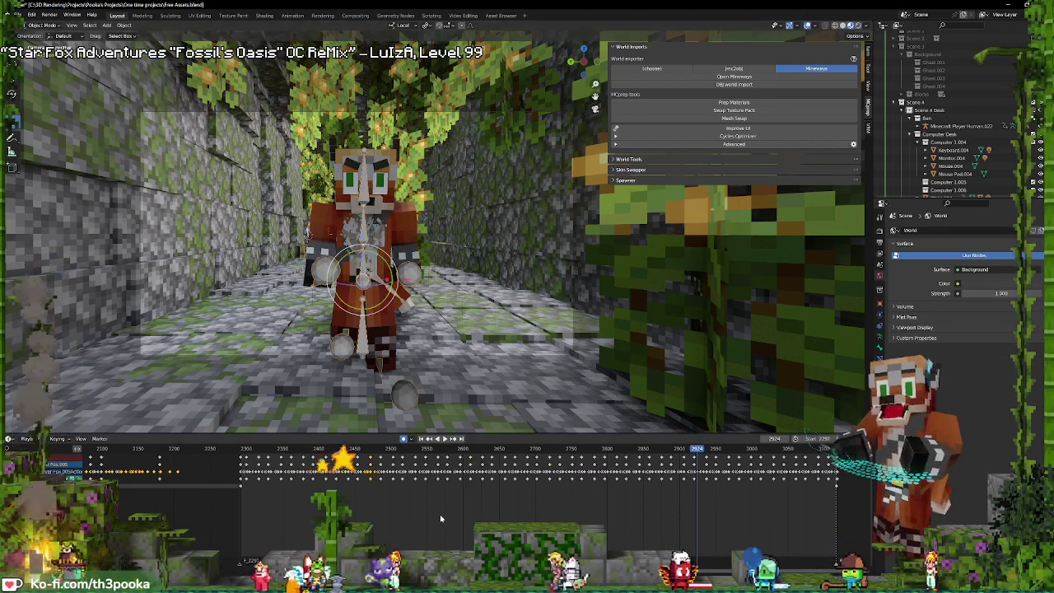
key(space)
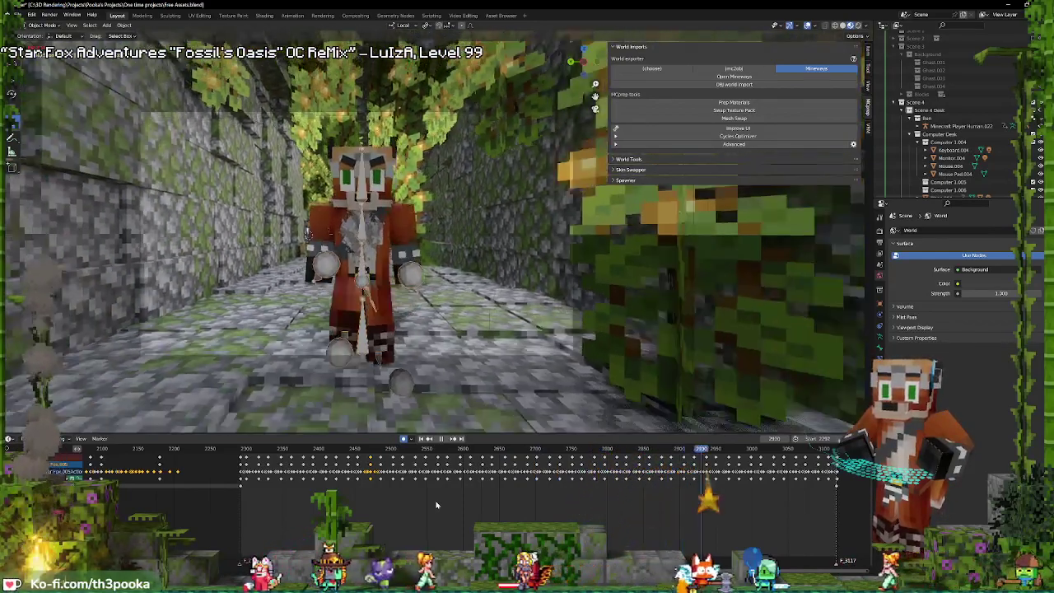
key(space)
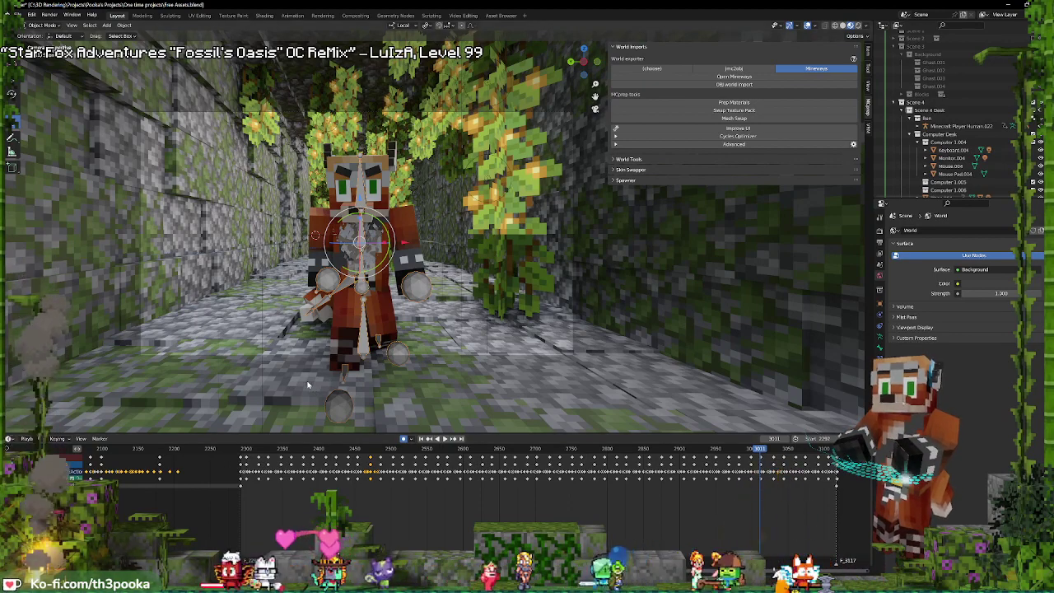
key(space)
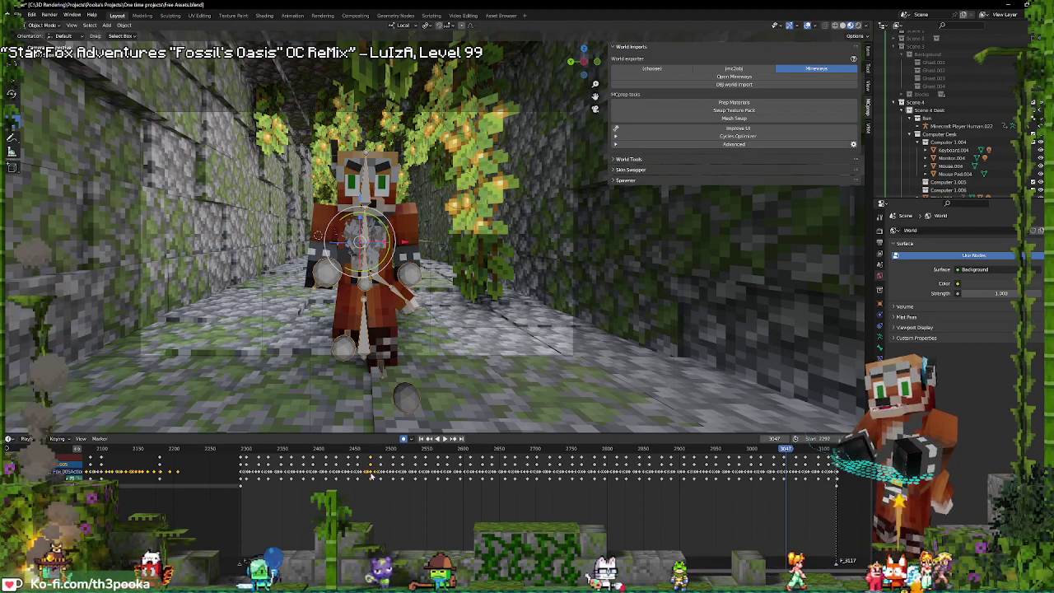
- Replay the animation from frames 2472 and 2500 to review the motion
click(372, 476)
key(space)
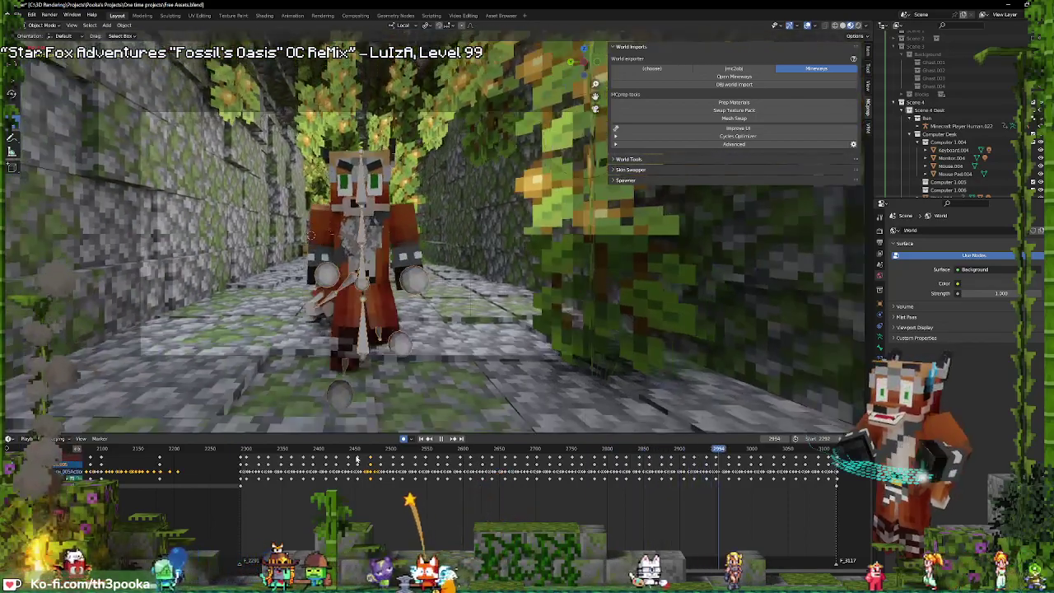
key(space)
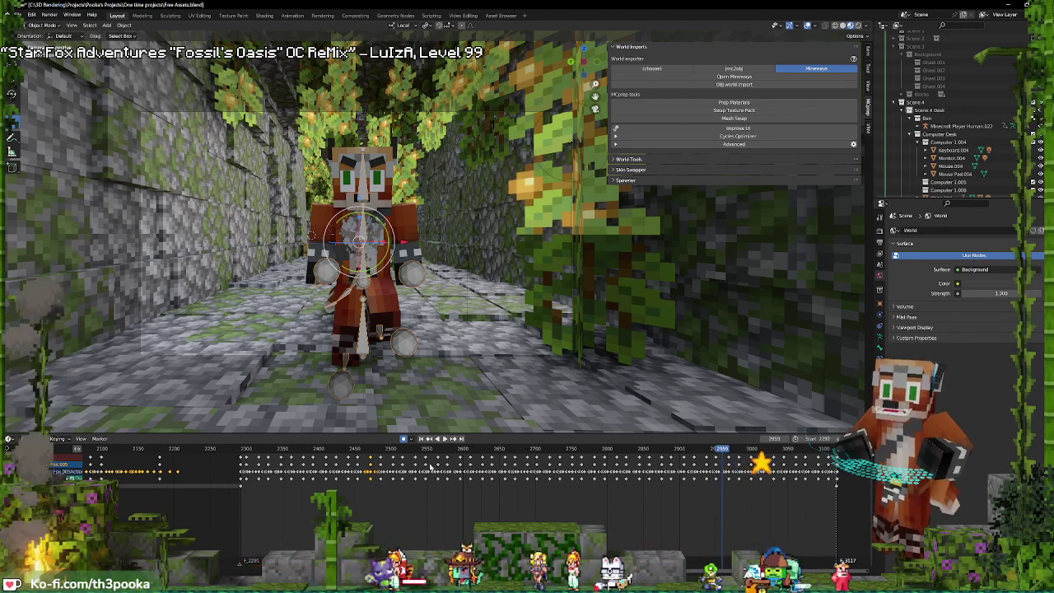
click(392, 476)
key(space)
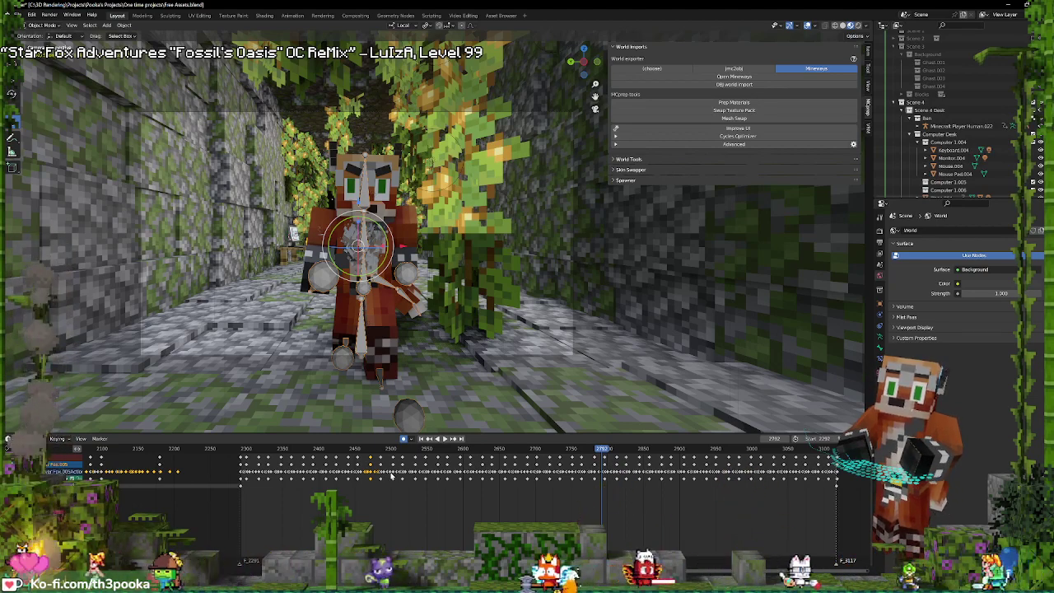
key(space)
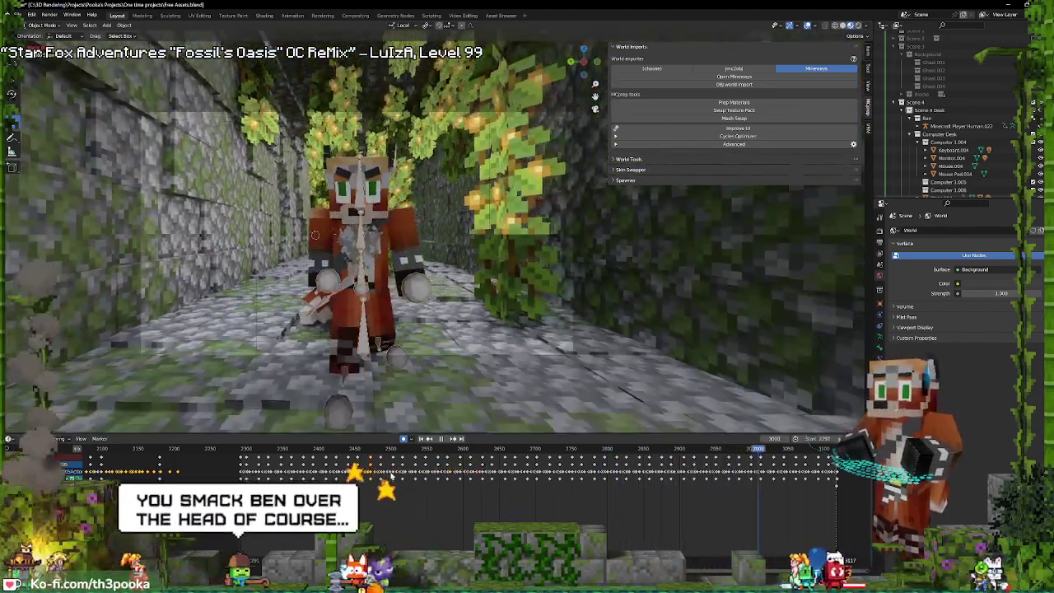
key(space)
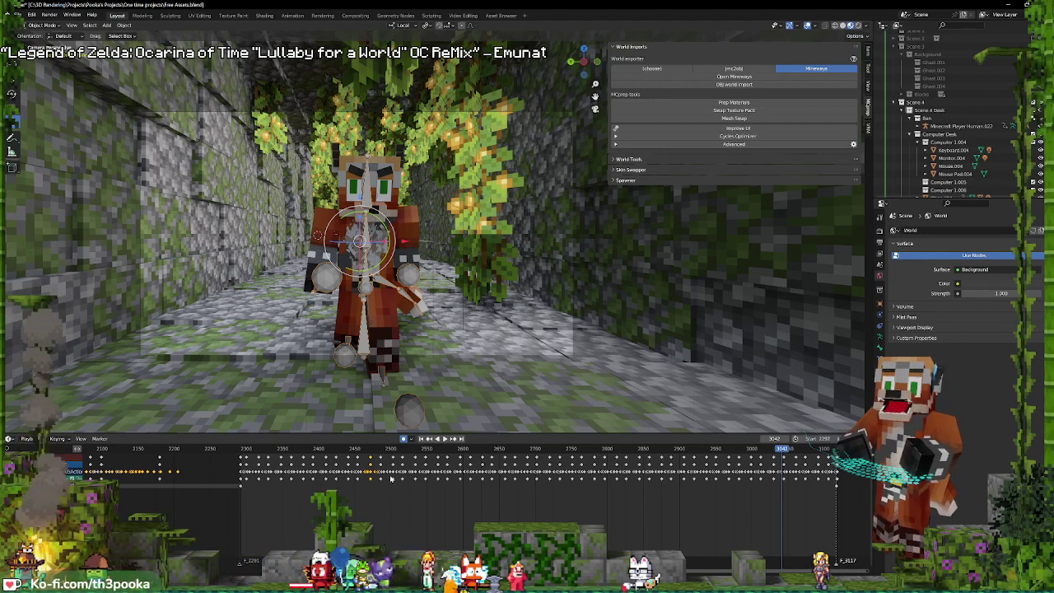
- Parent the seated player character to the Gamer Chair
click(360, 476)
key(space)
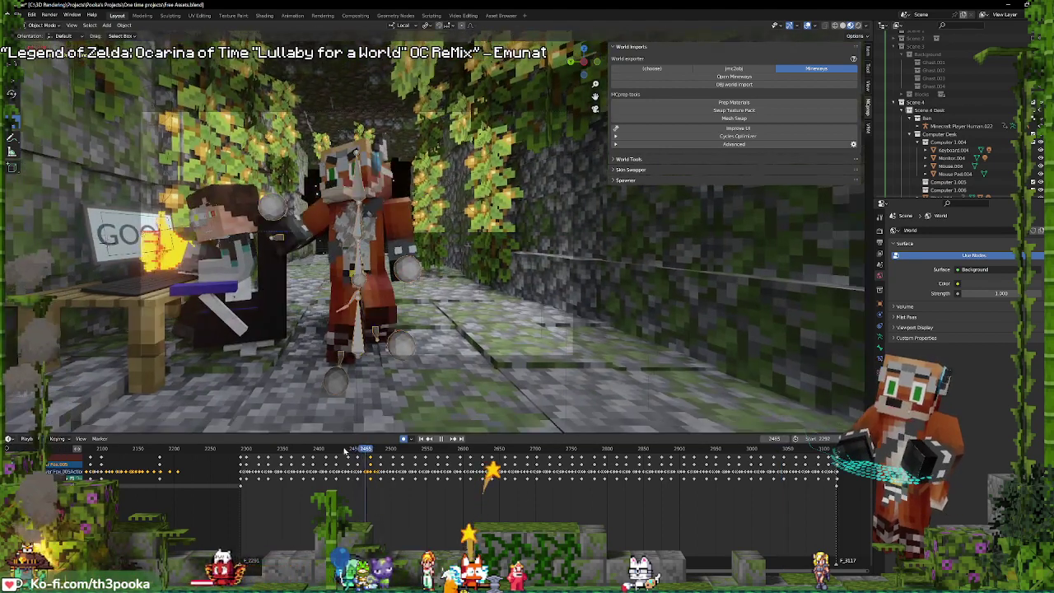
click(185, 322)
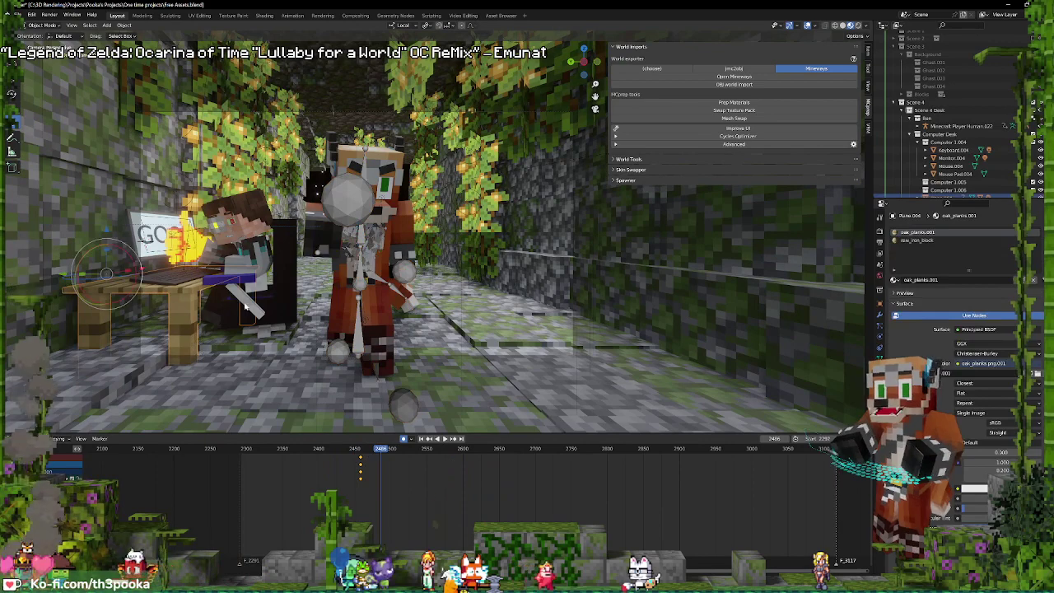
click(263, 286)
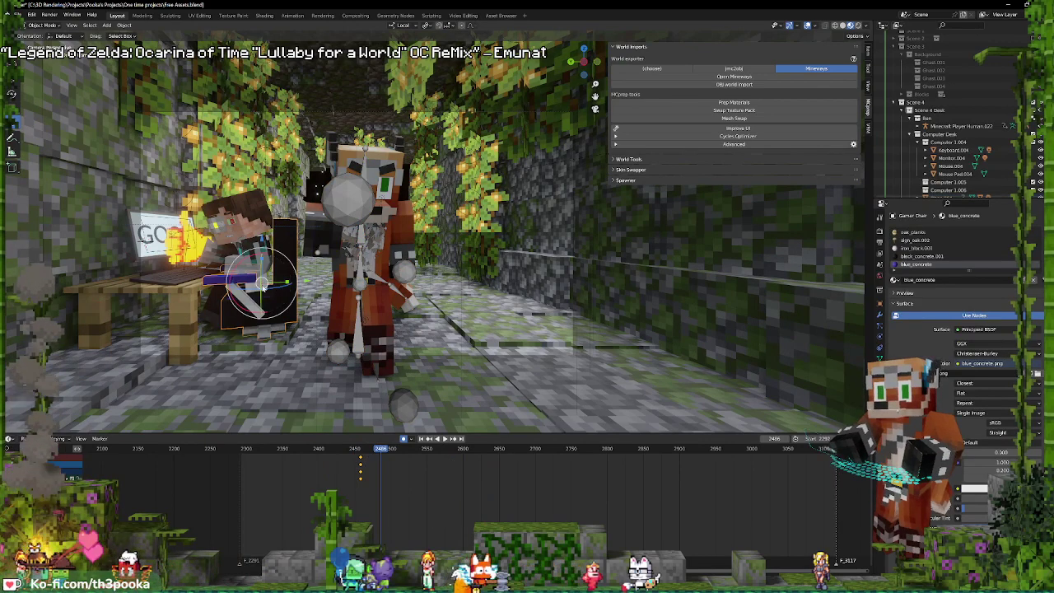
click(233, 236)
click(289, 297)
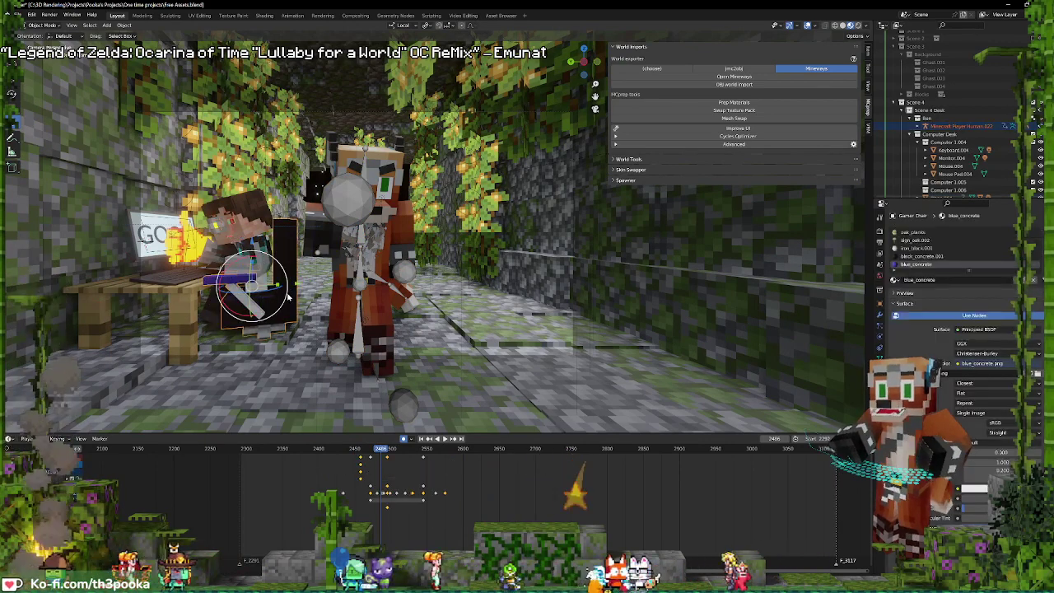
key(ctrl+p)
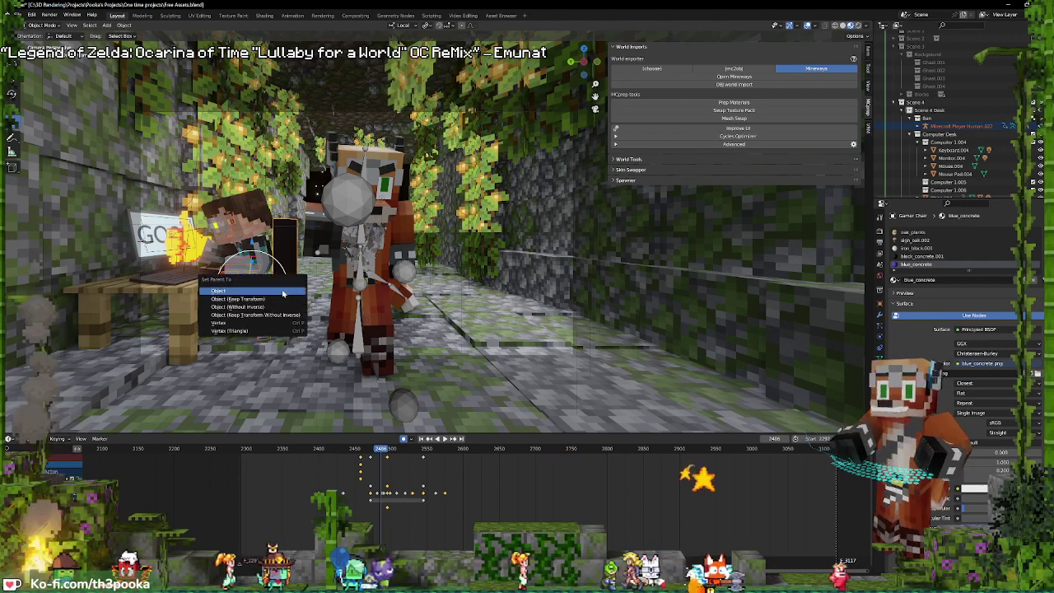
click(282, 293)
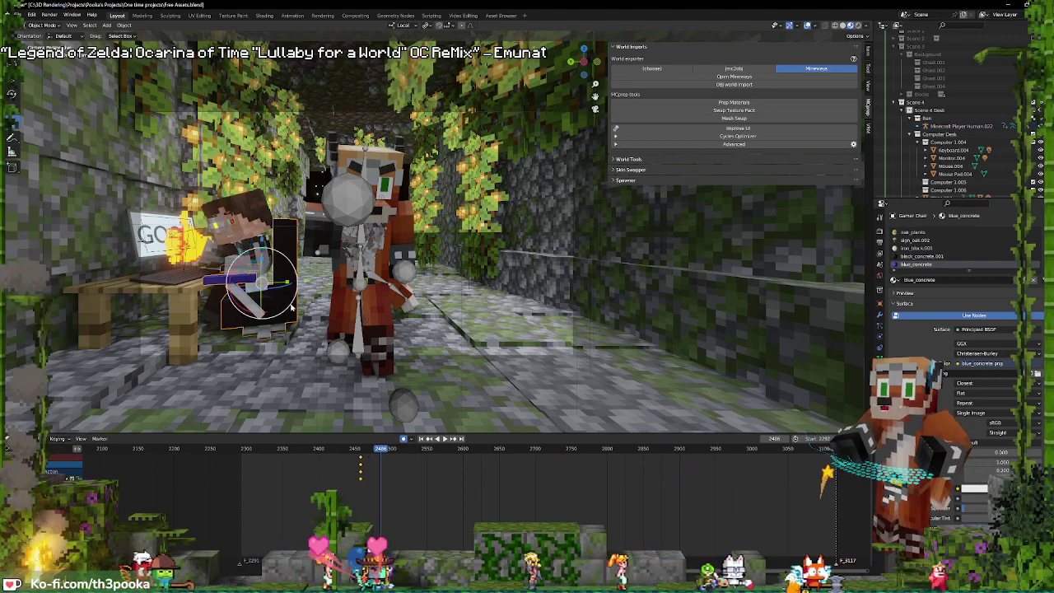
- Parent the Gamer Chair to the desk and play the animation to check
shift+click(177, 312)
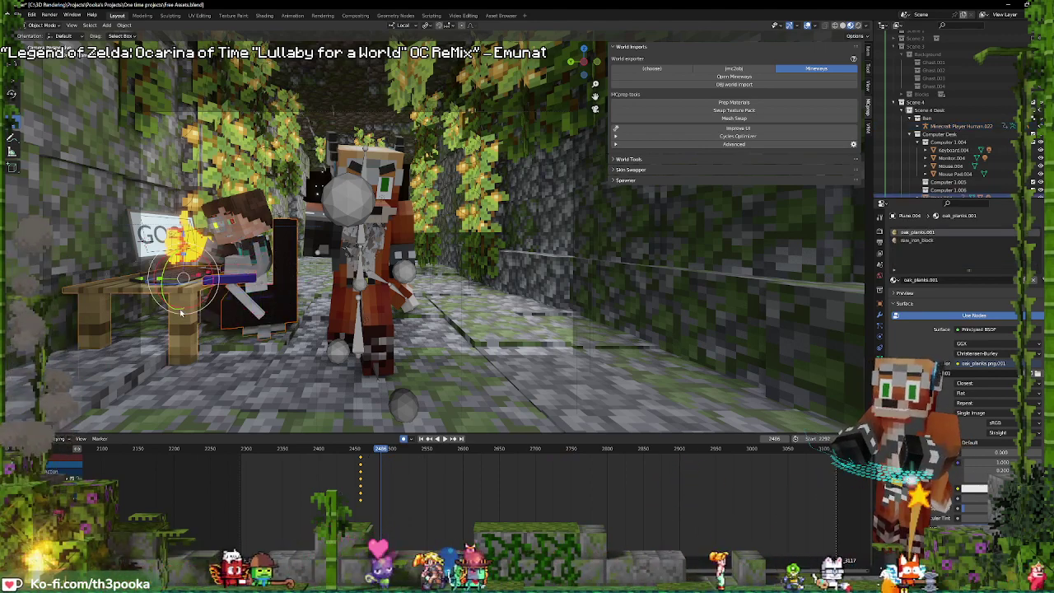
key(ctrl+p)
click(182, 313)
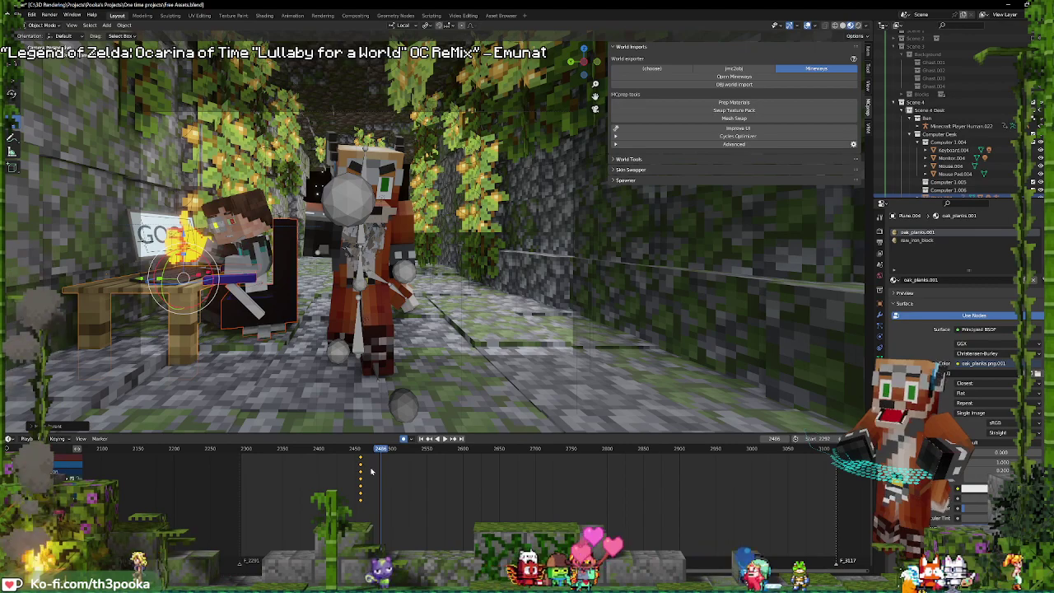
key(space)
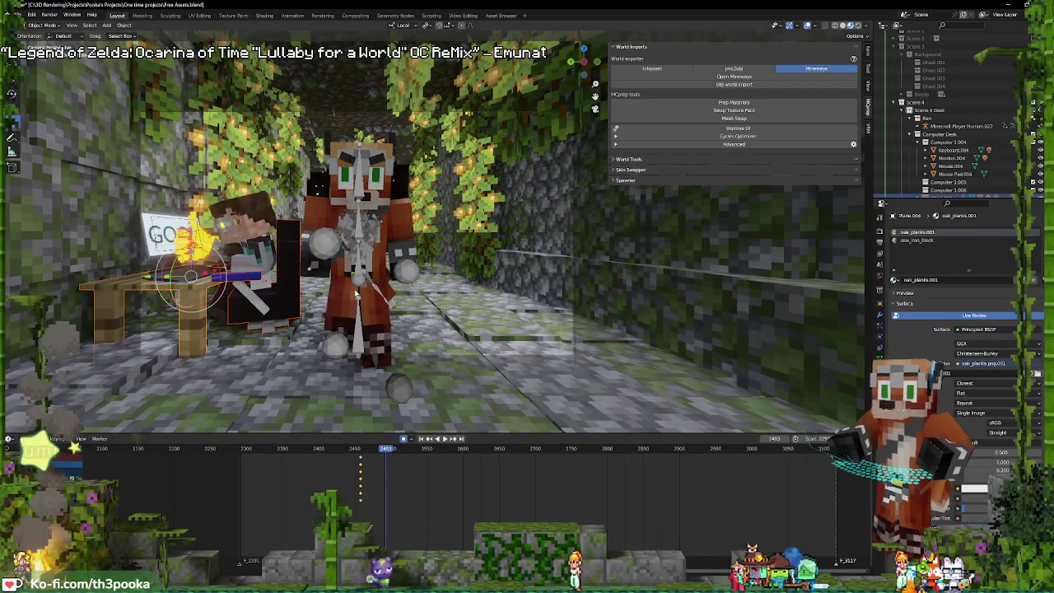
- Keyframe the desk's location, rotation and scale at frame 2453
key(i)
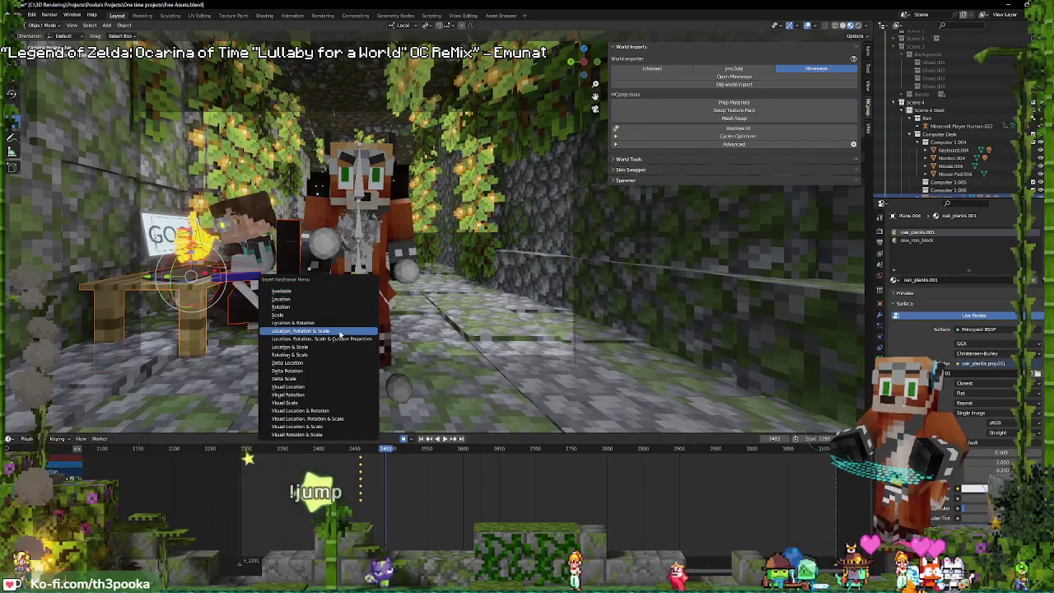
click(339, 331)
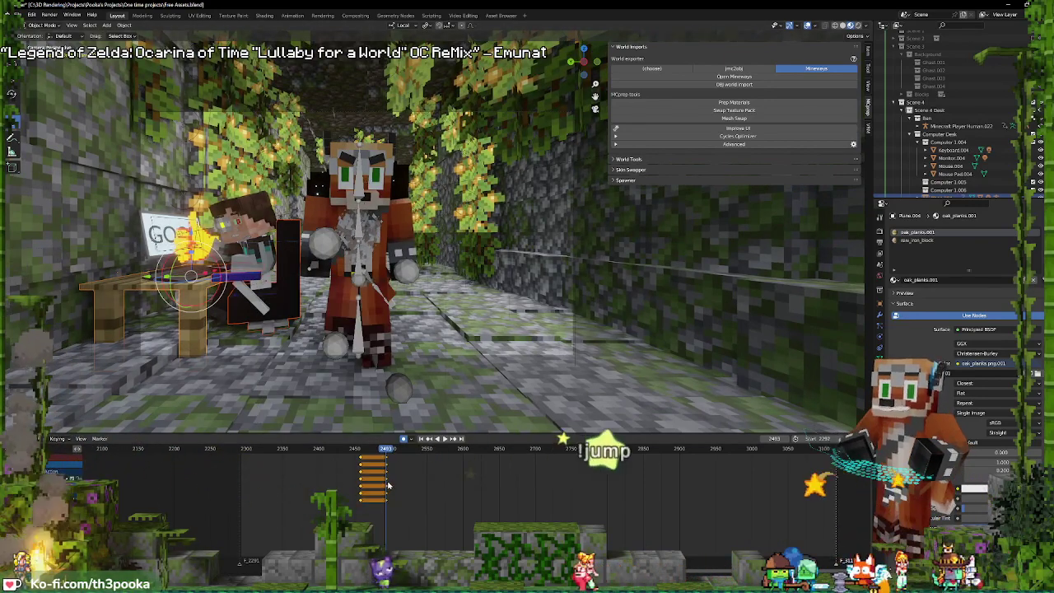
key(KP_0)
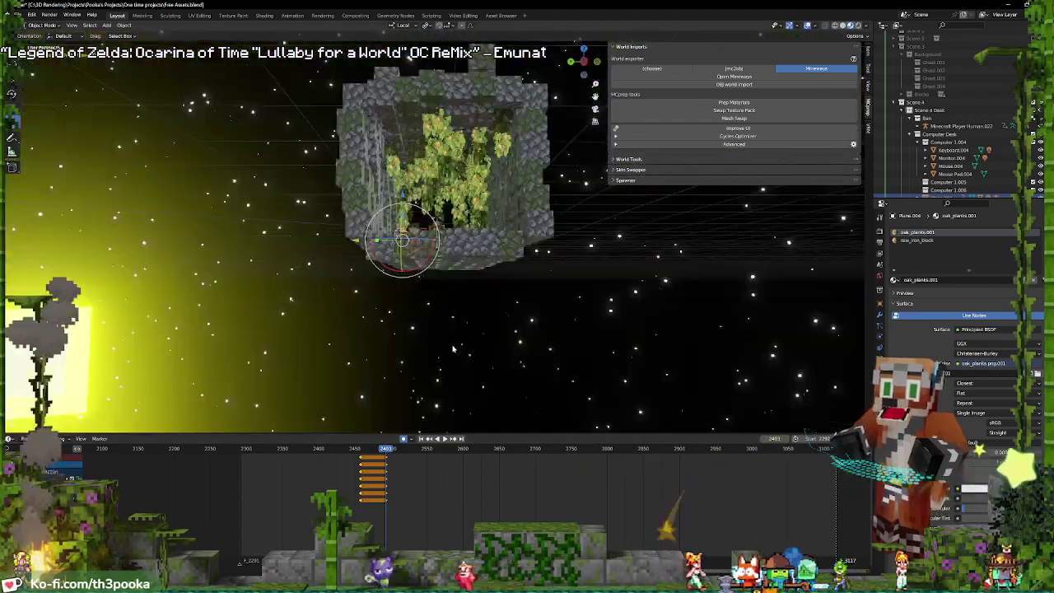
middle_drag(452, 350, 705, 338)
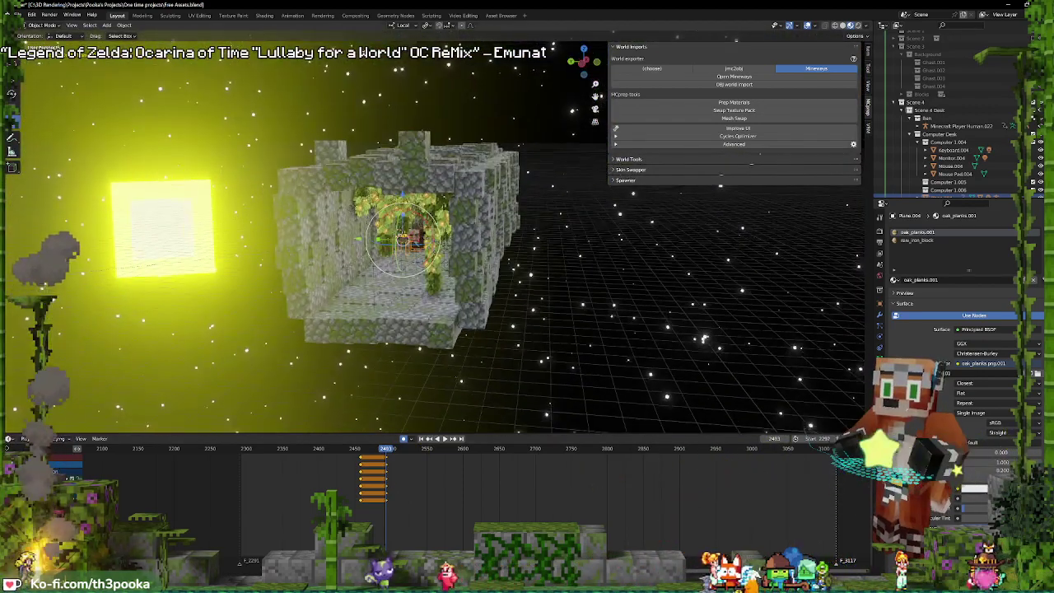
- At frame 3117, slide the desk setup along its own X axis
click(837, 467)
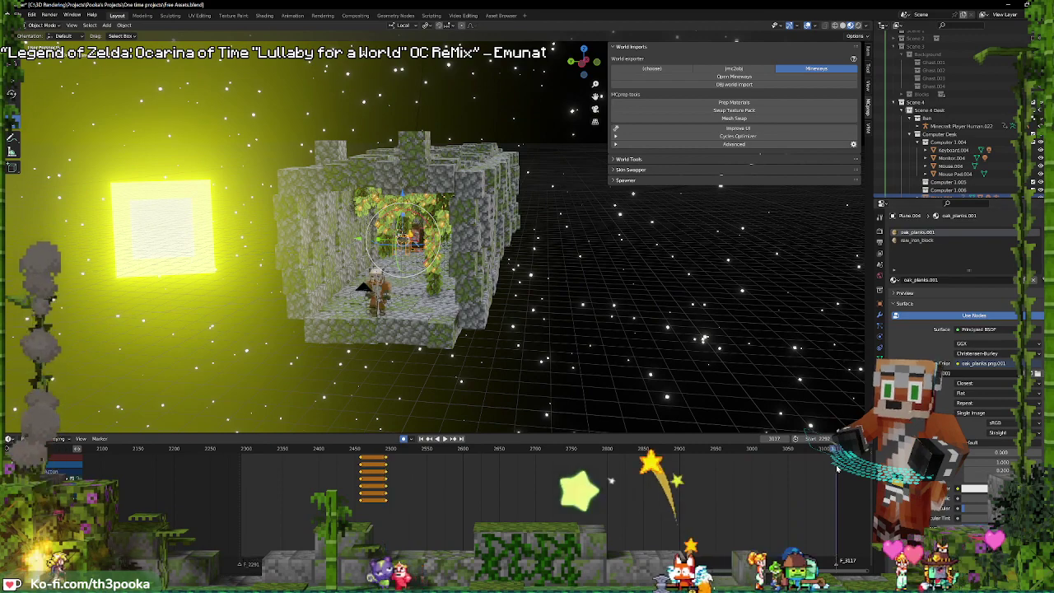
middle_drag(705, 338, 751, 334)
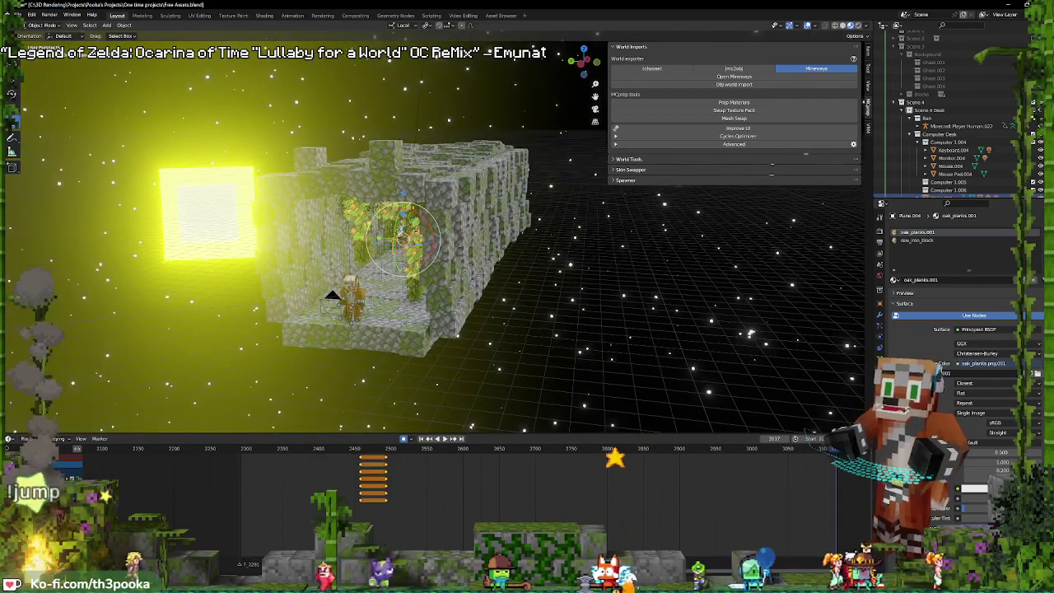
key(g)
key(x)
key(x)
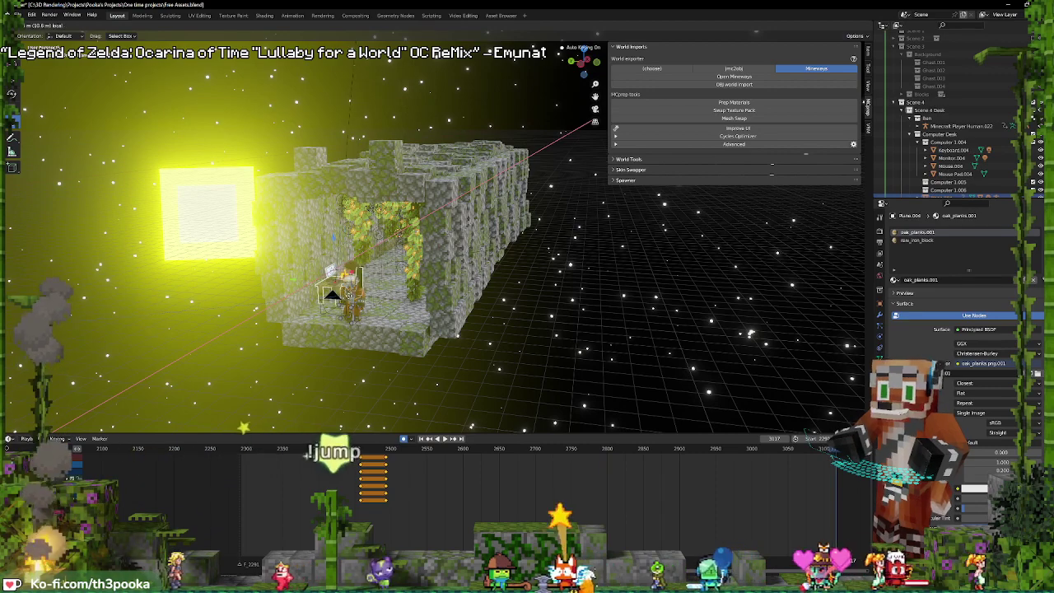
click(350, 285)
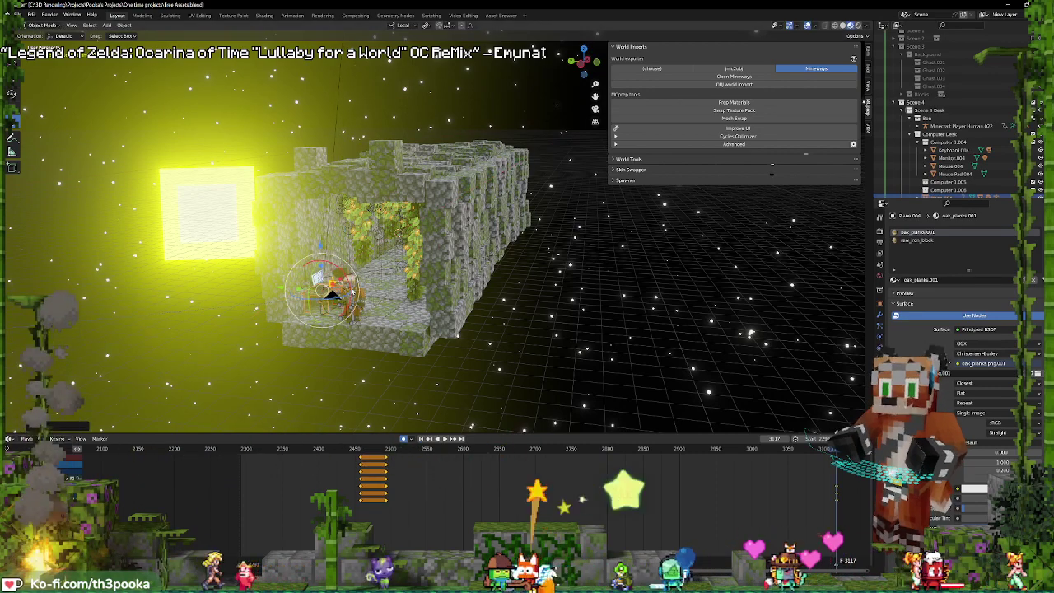
key(KP_0)
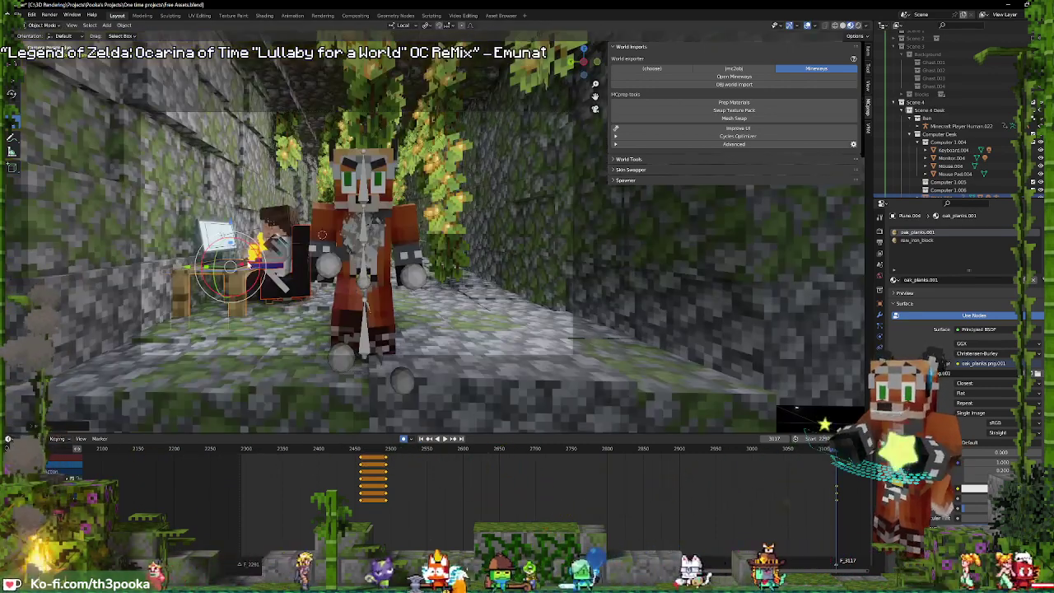
- Move the desk further left along its X axis at end frame 3117
key(g)
key(x)
key(x)
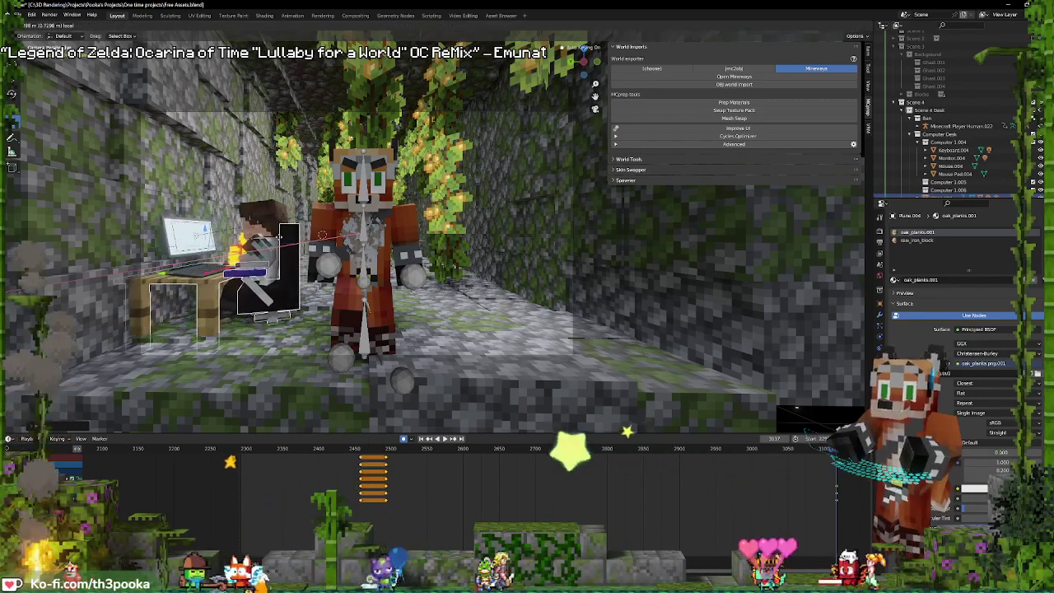
click(281, 237)
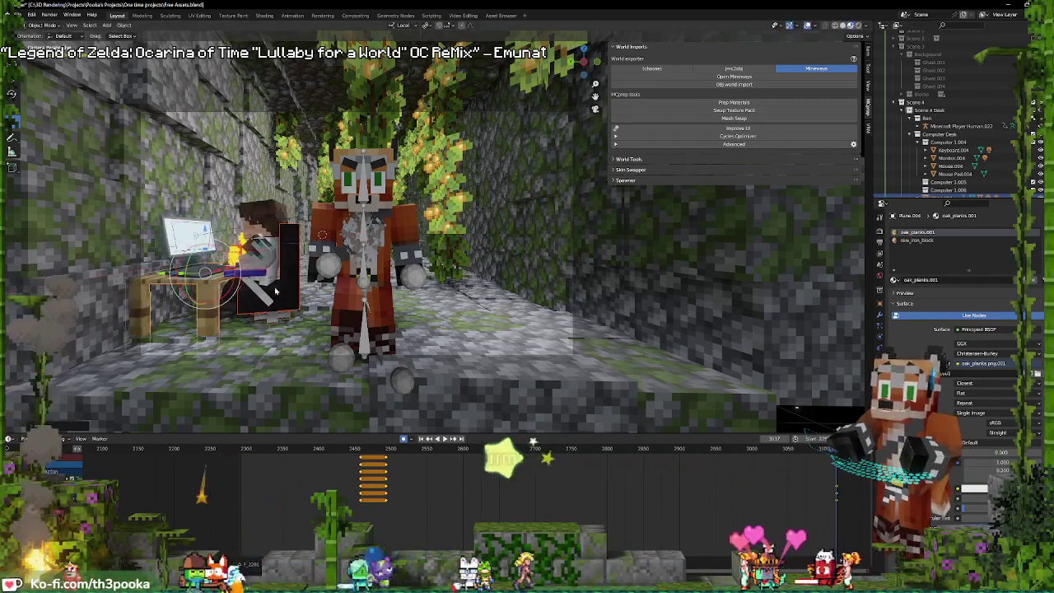
click(386, 461)
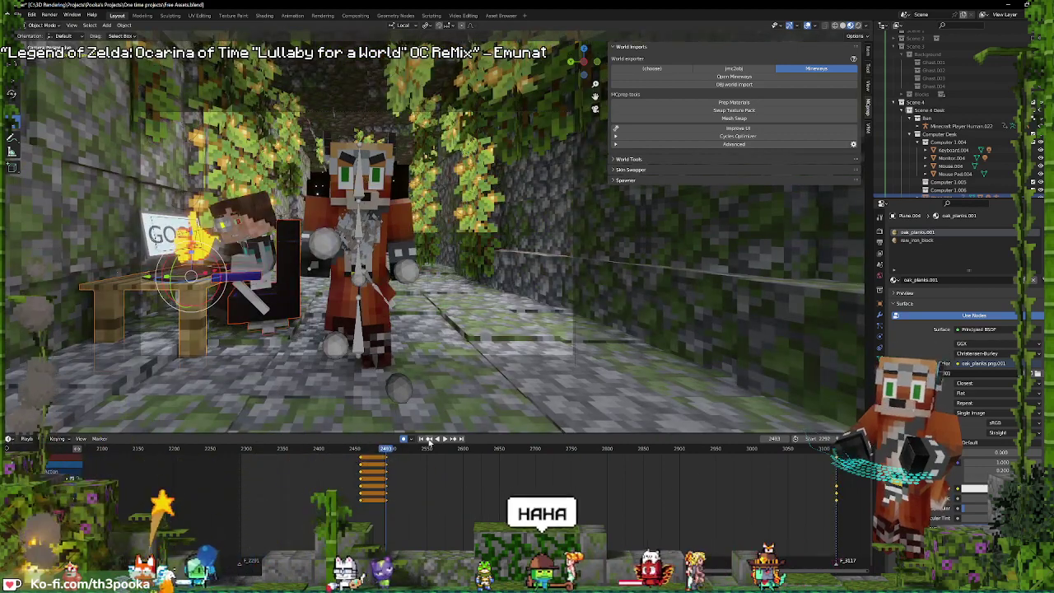
click(455, 439)
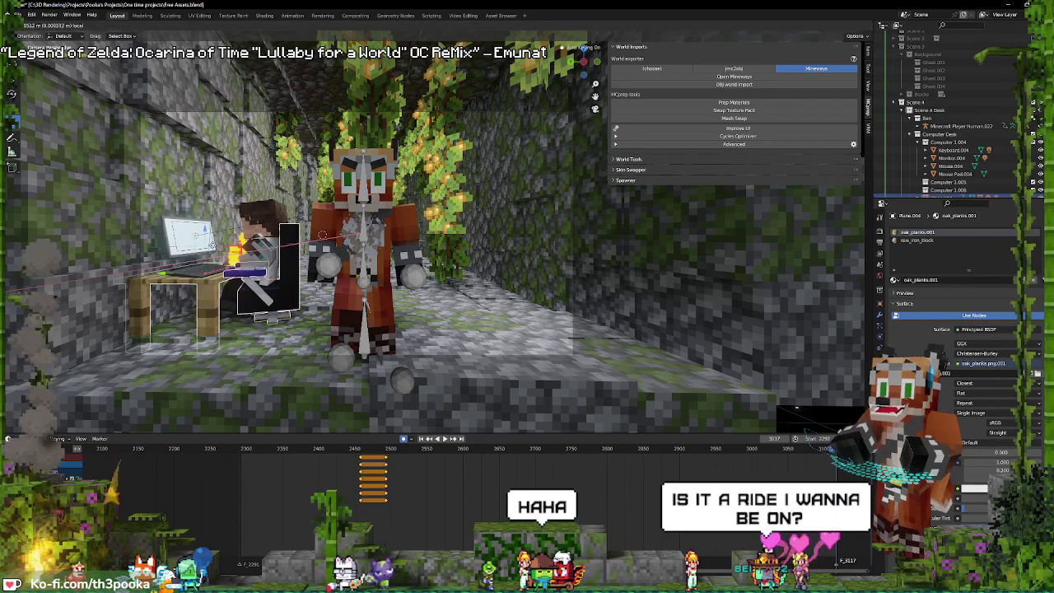
click(276, 80)
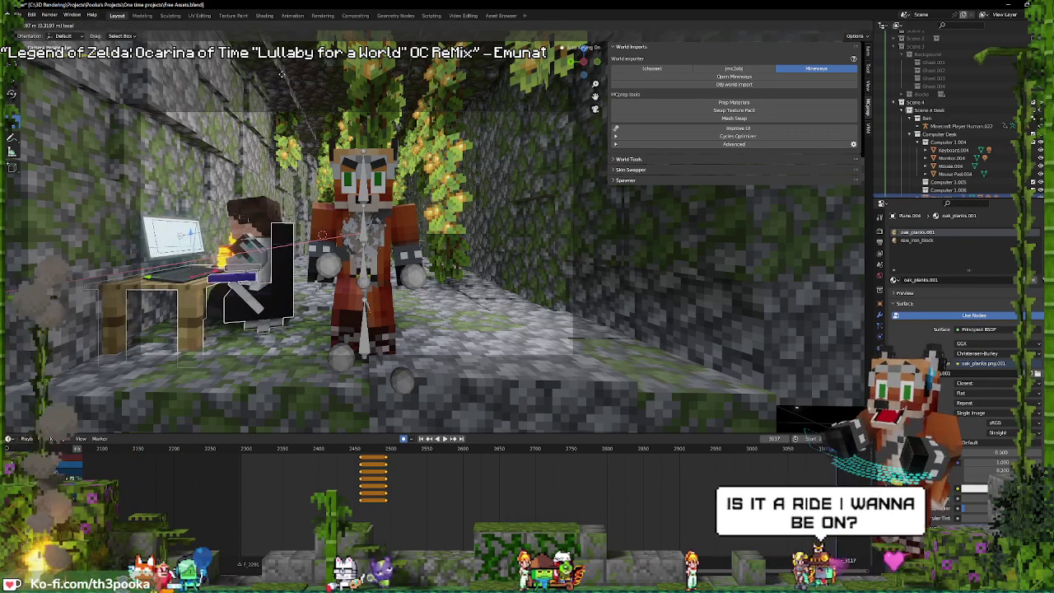
- Play back the desk's slide through the tunnel, then place the 3D cursor on the desk
click(418, 470)
key(space)
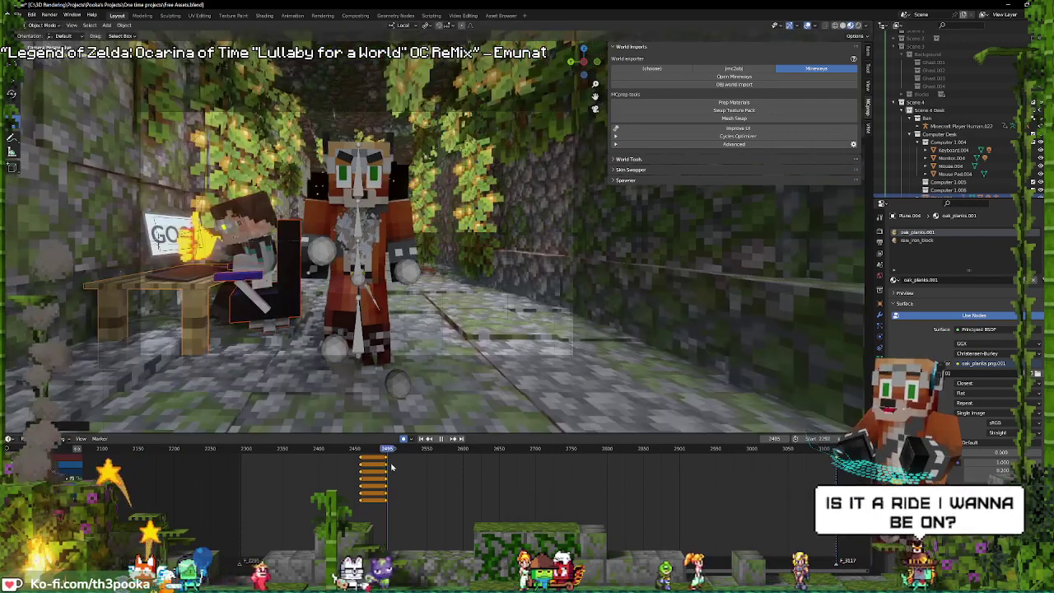
key(space)
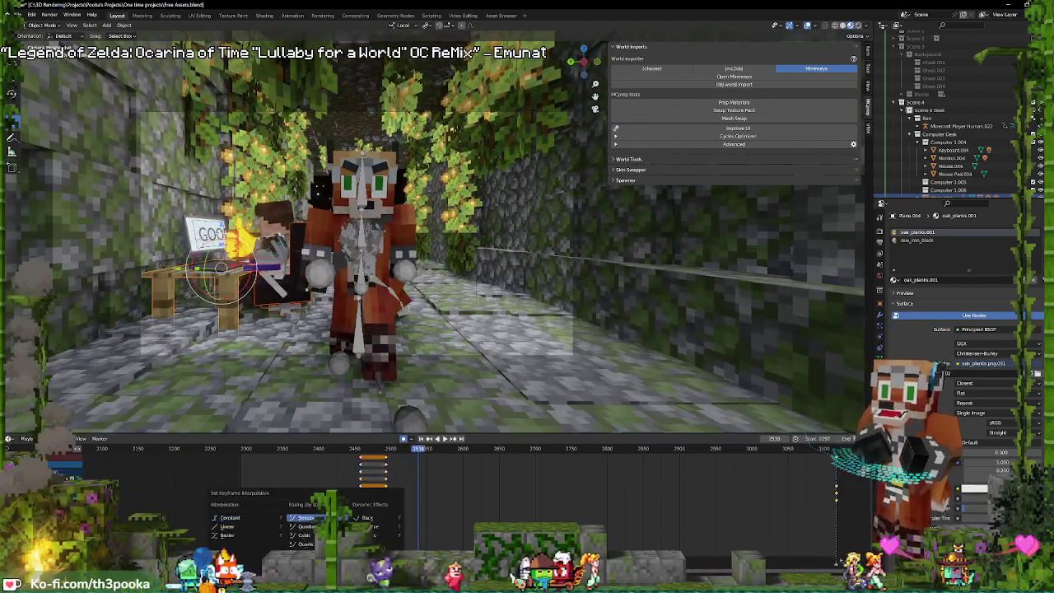
key(ctrl+z)
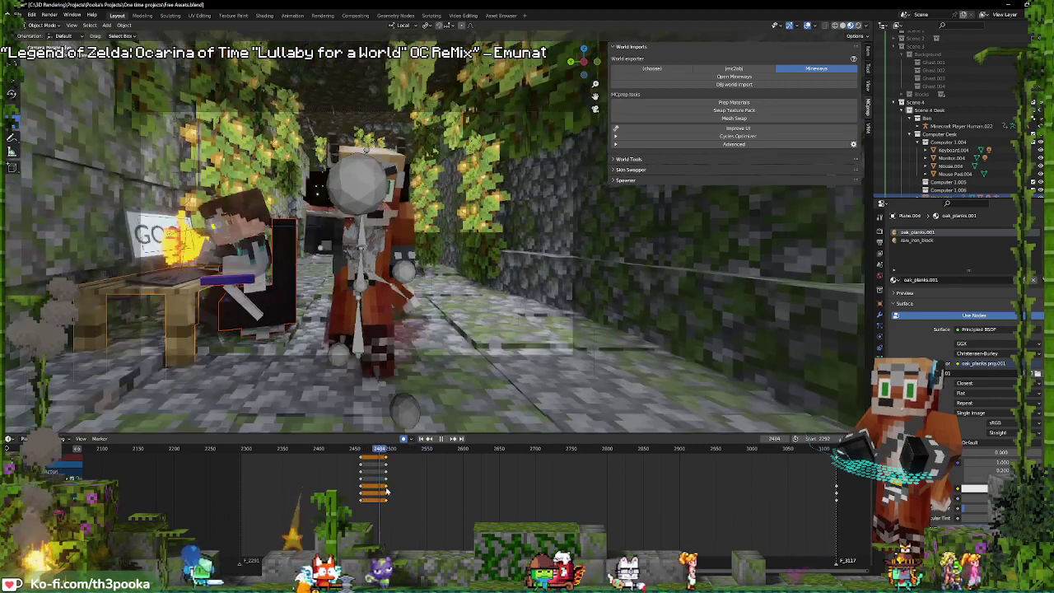
click(391, 491)
key(space)
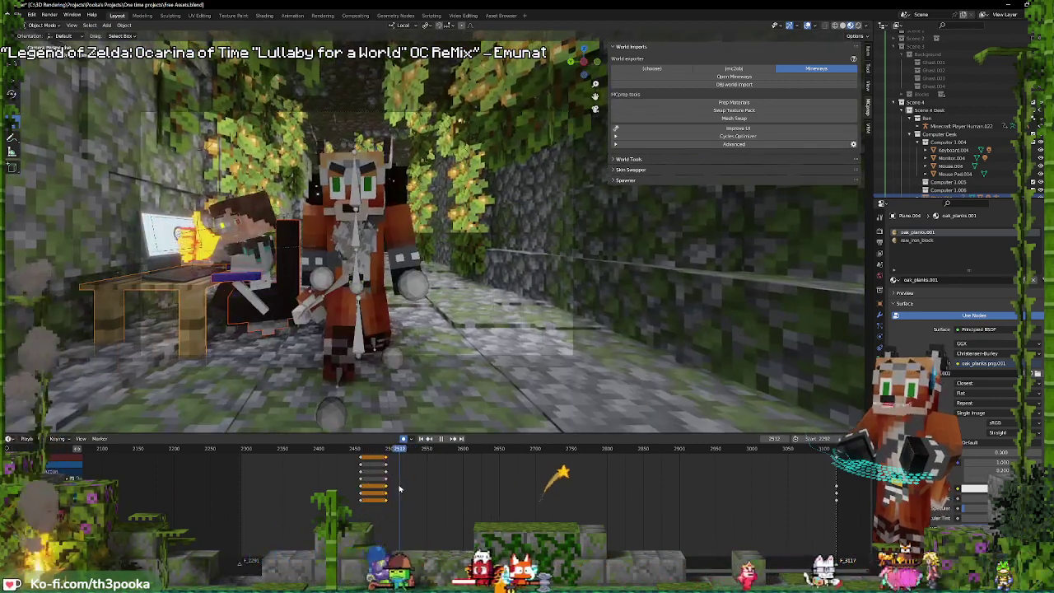
click(360, 455)
key(space)
shift+right_click(188, 276)
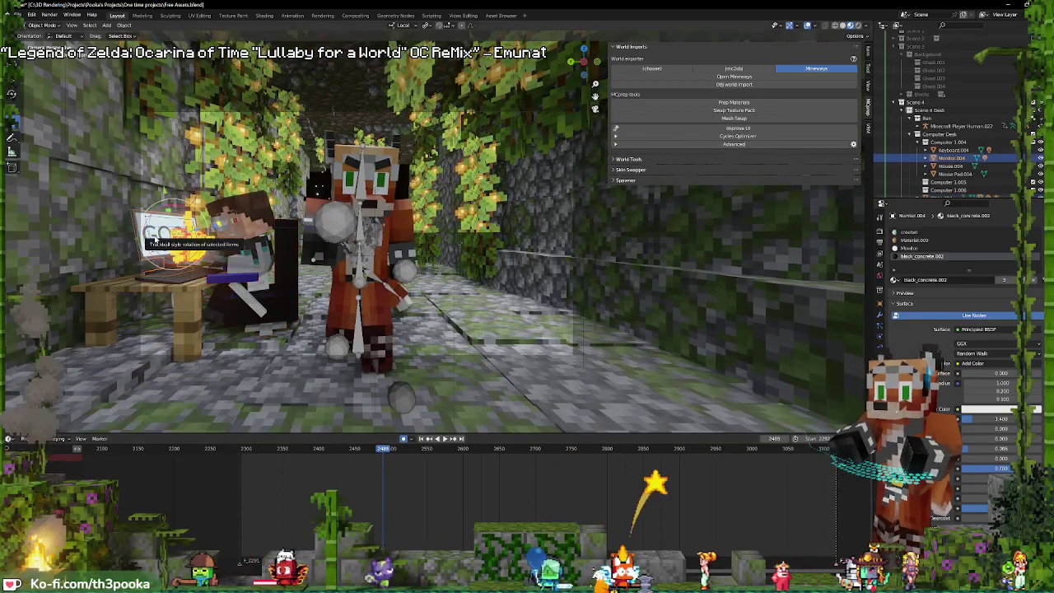
click(155, 234)
click(155, 235)
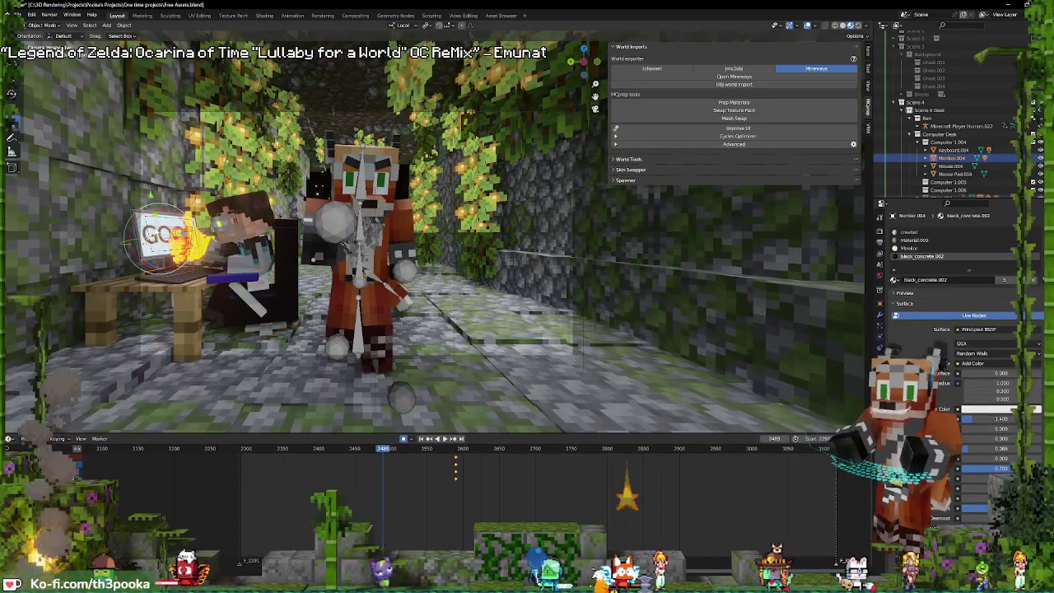
key(ctrl+p)
click(148, 229)
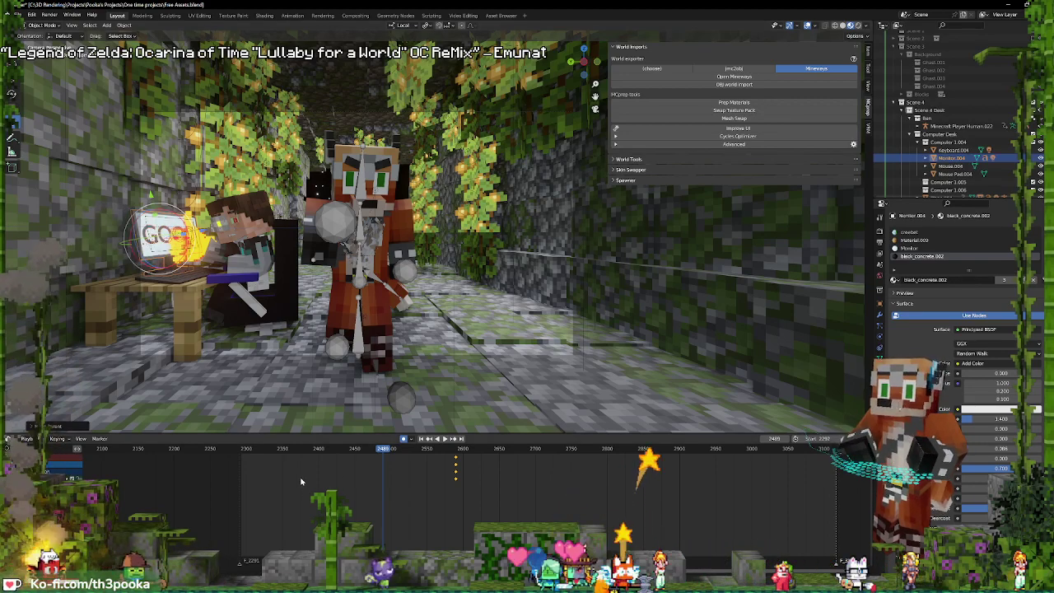
click(808, 26)
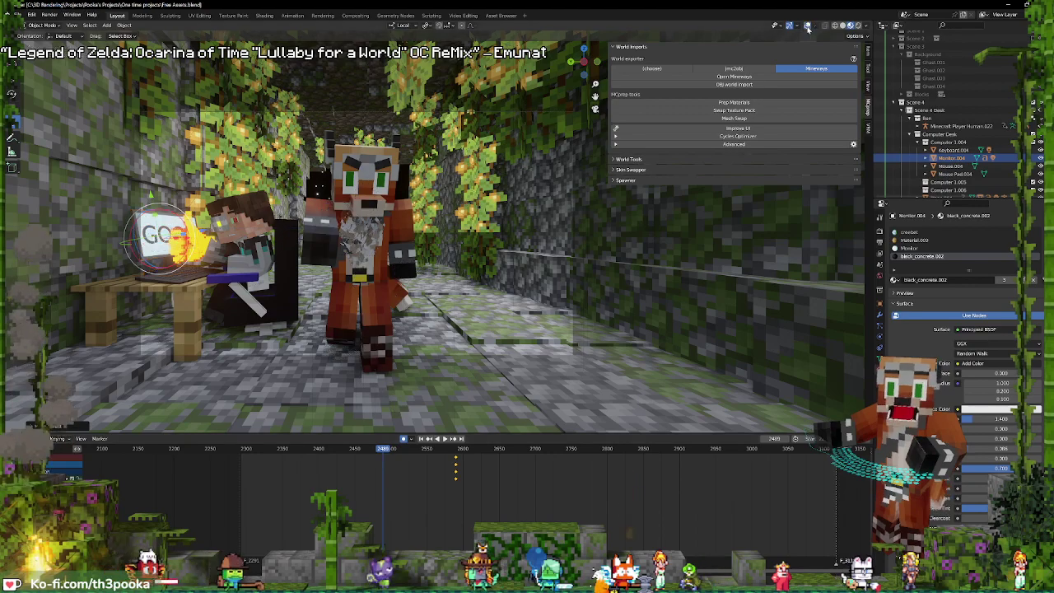
key(shift+ctrl+space)
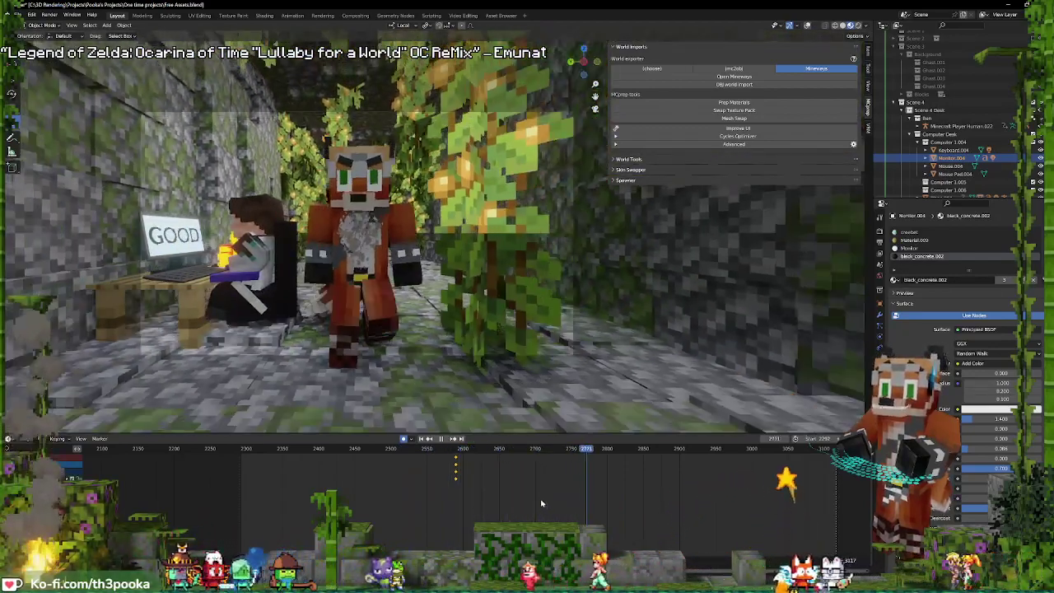
key(space)
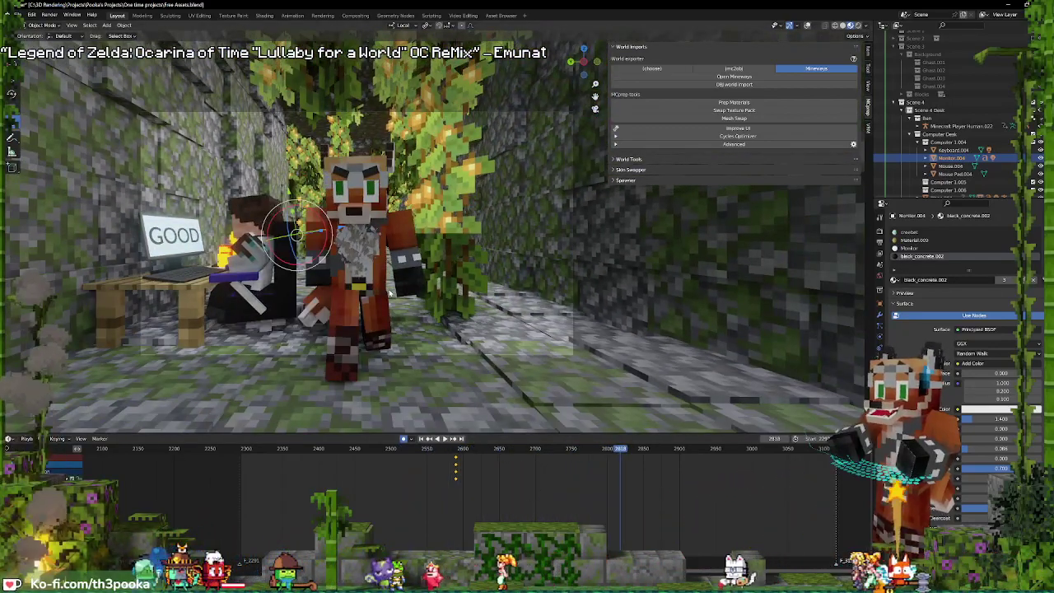
key(space)
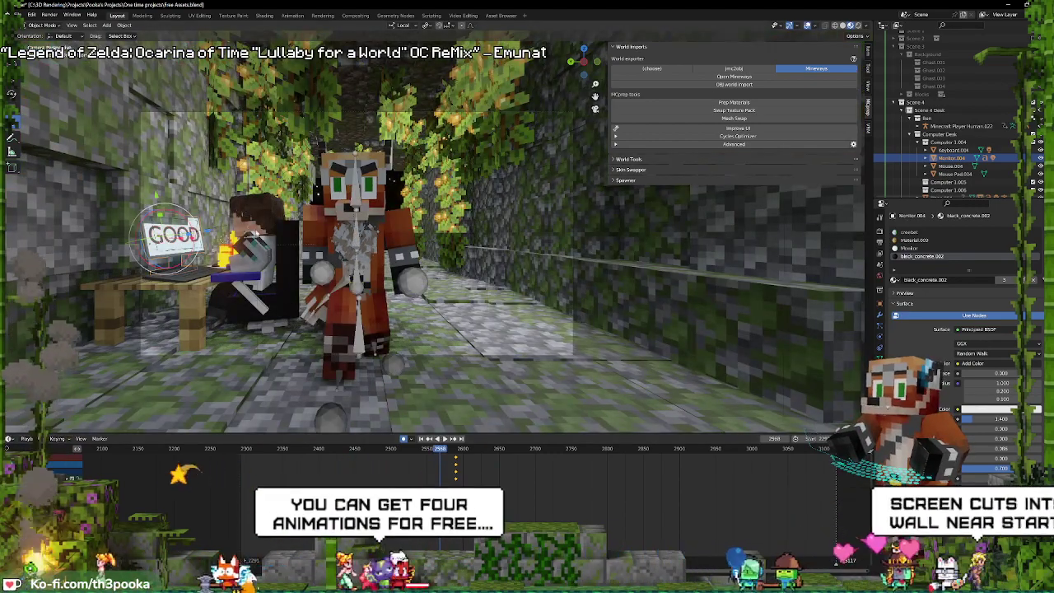
click(268, 259)
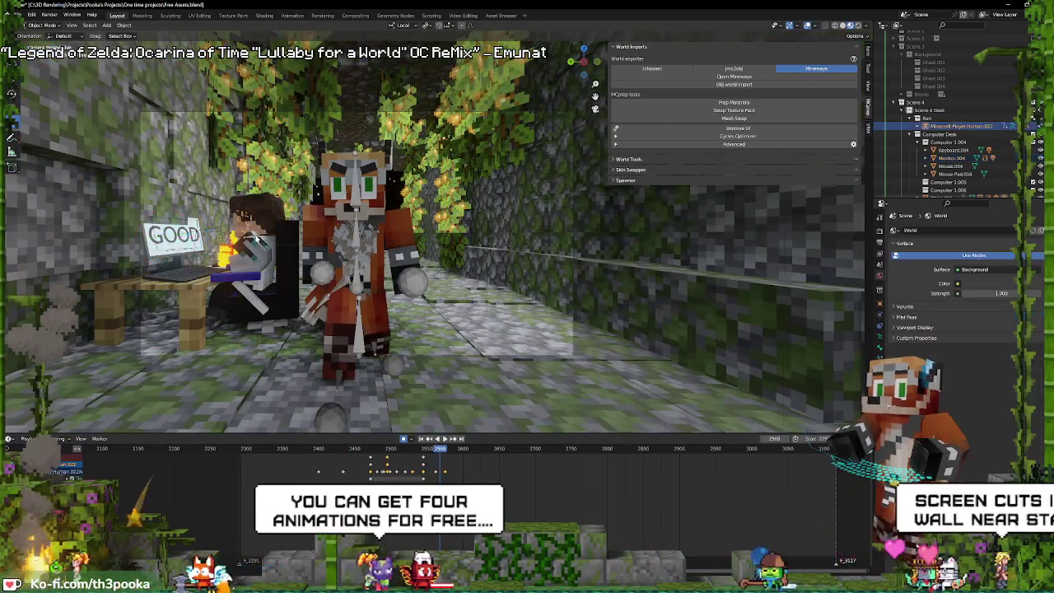
click(186, 239)
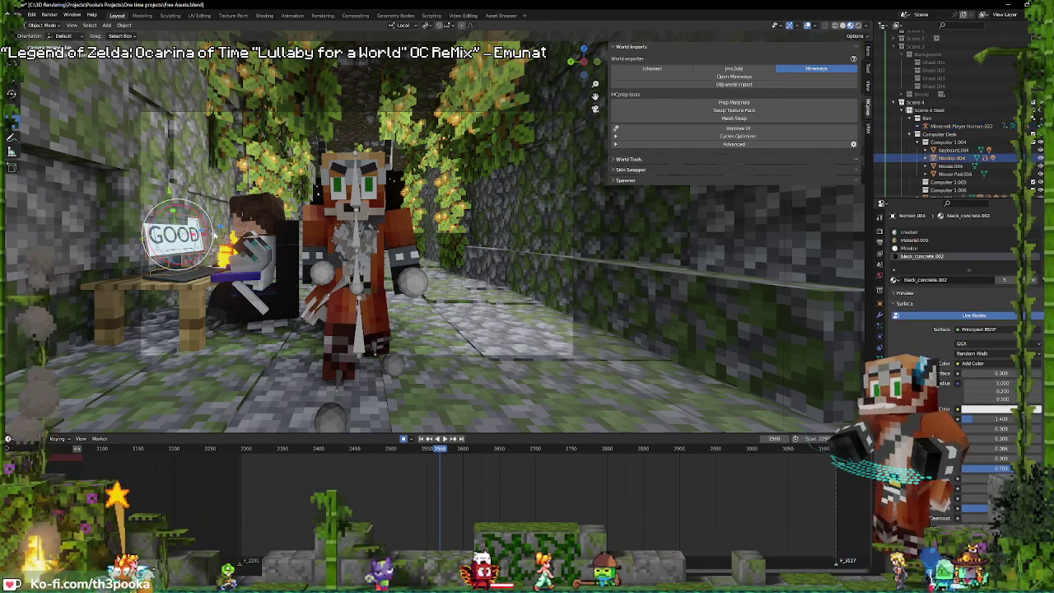
key(g)
key(x)
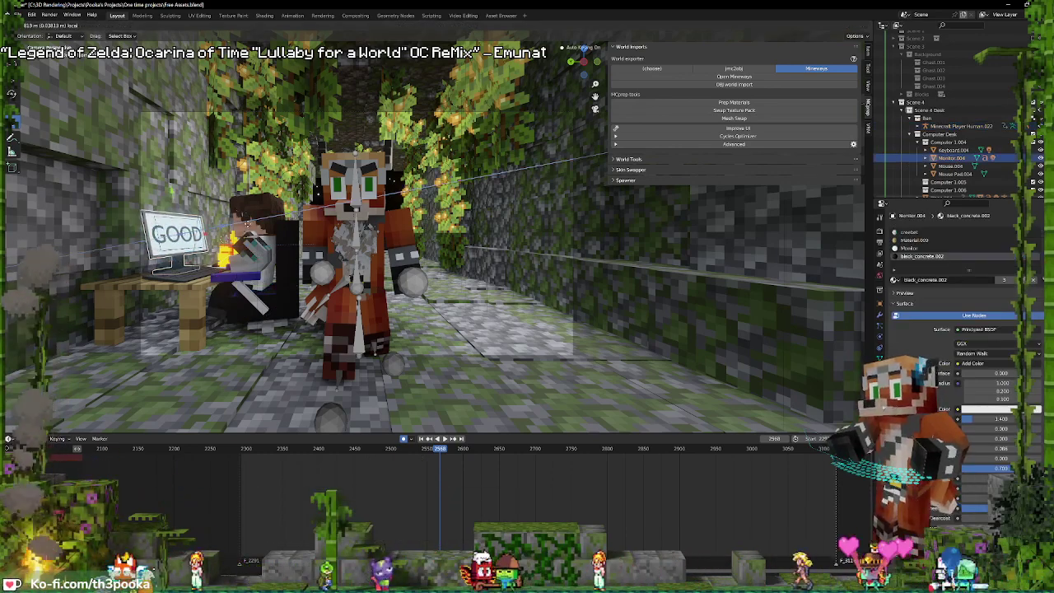
click(186, 201)
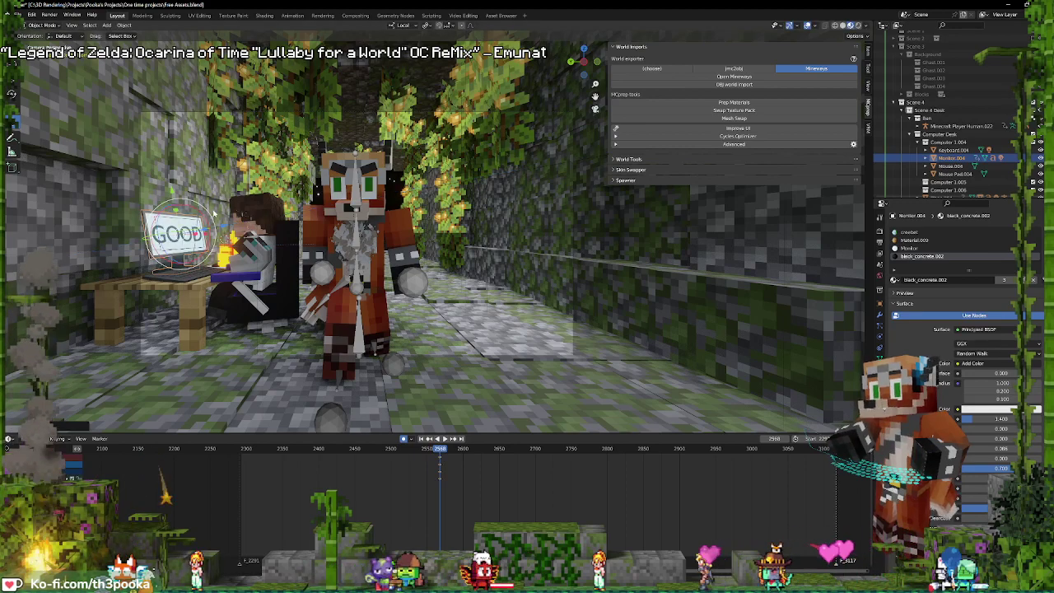
click(403, 26)
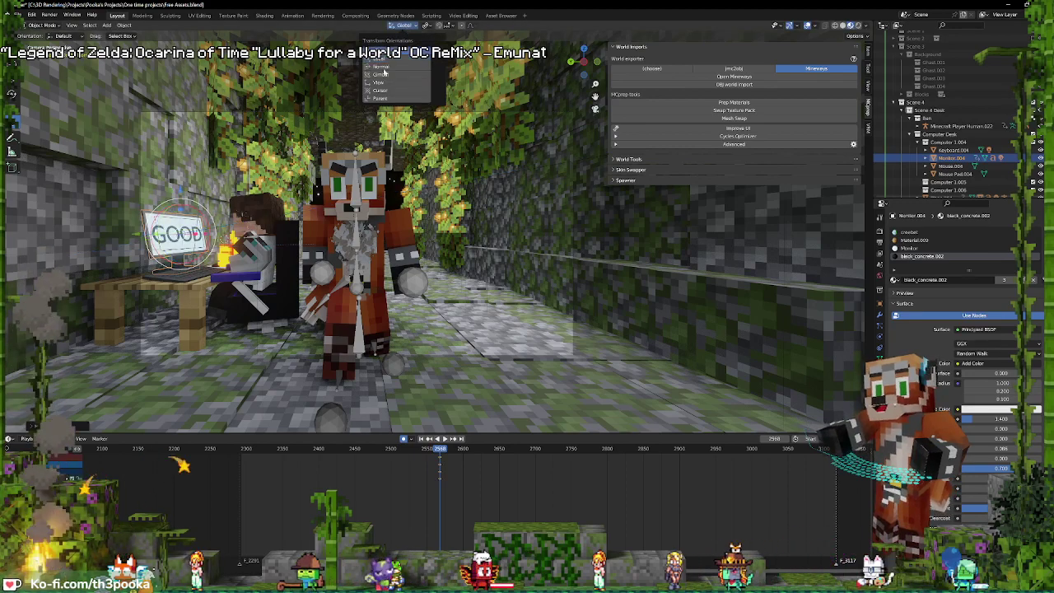
click(183, 198)
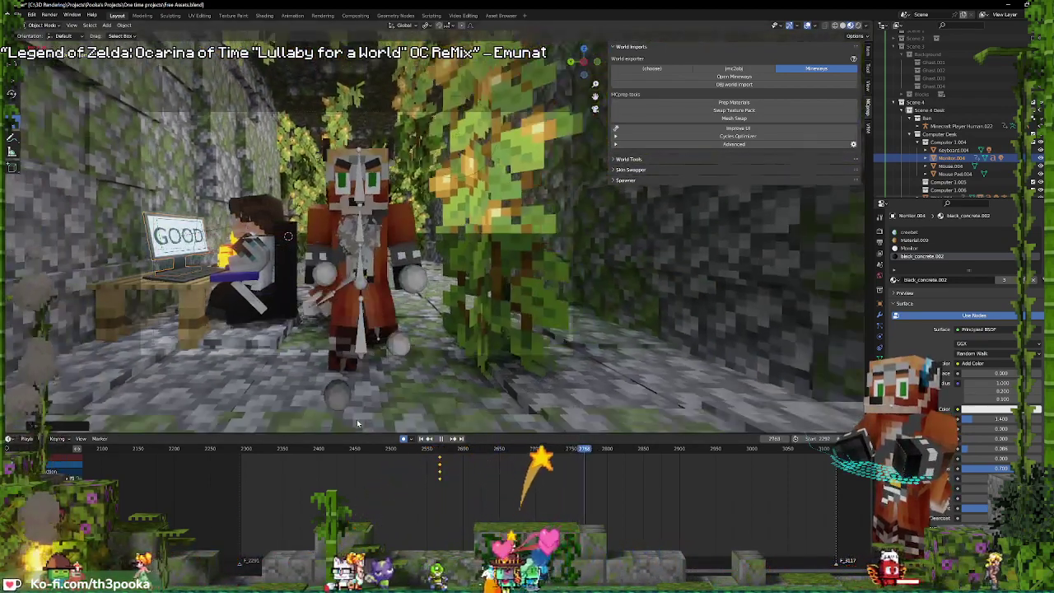
key(space)
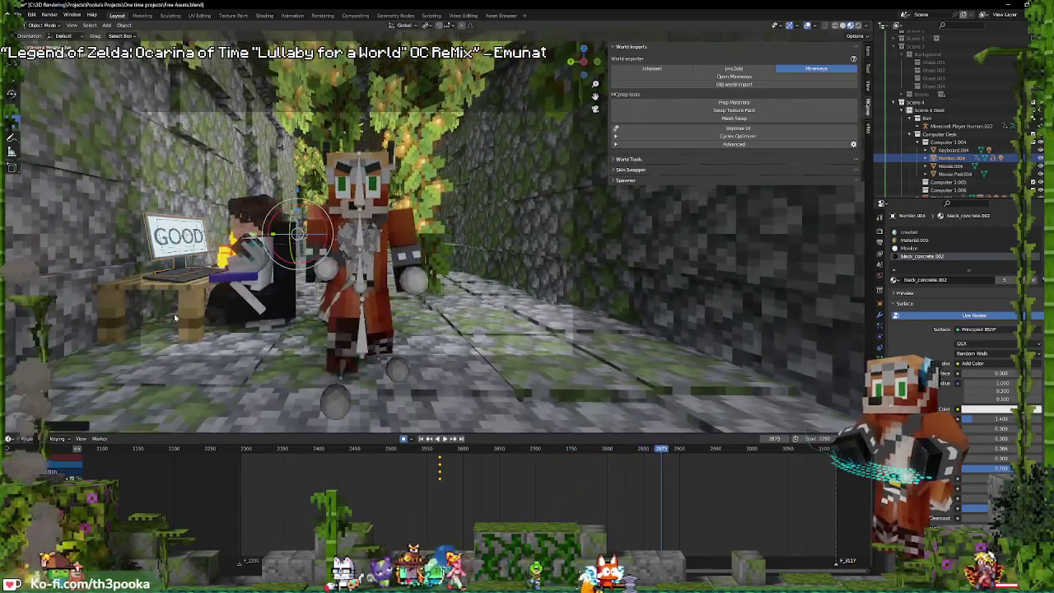
key(space)
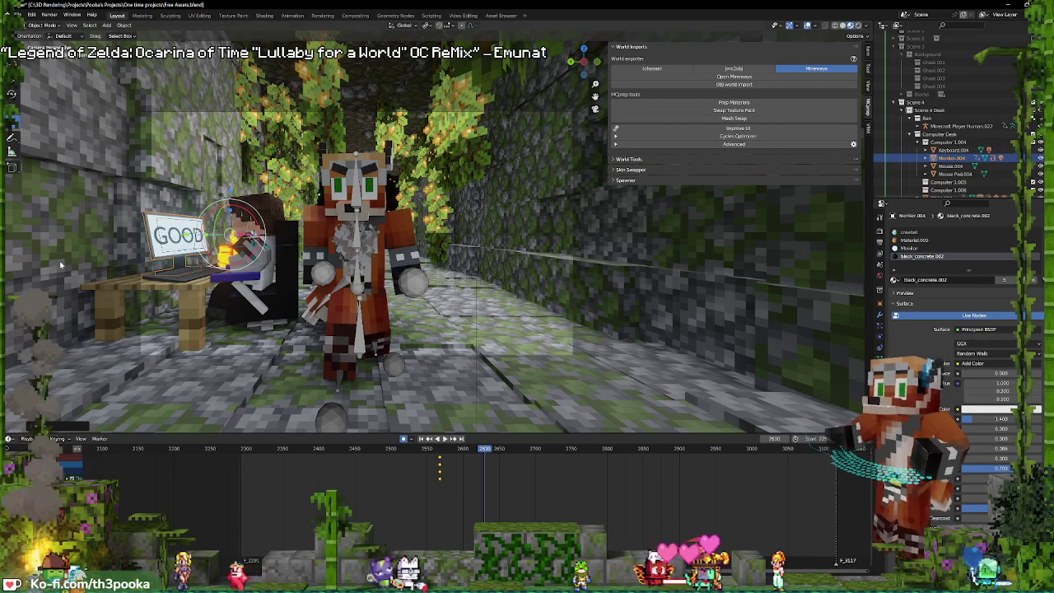
click(365, 486)
key(space)
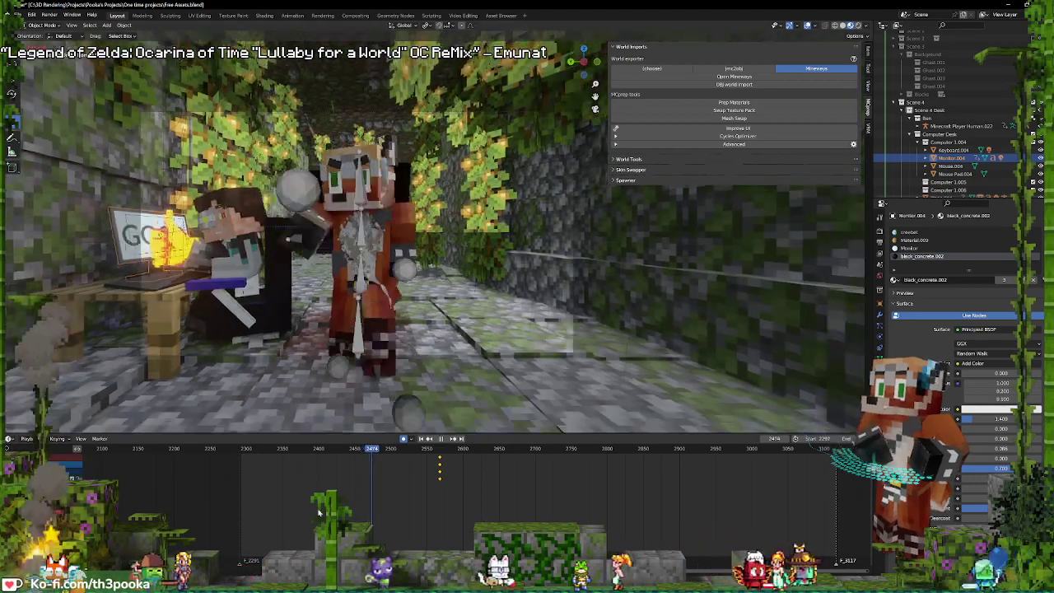
key(space)
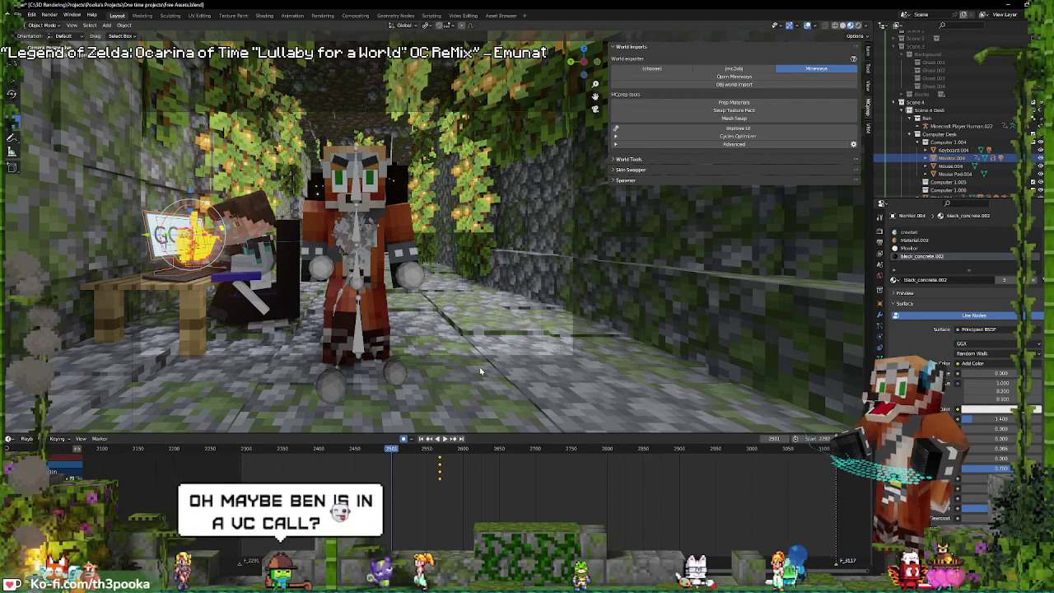
- Stop playback near frame 2589 and enter Pose Mode on the seated player's rig
click(198, 327)
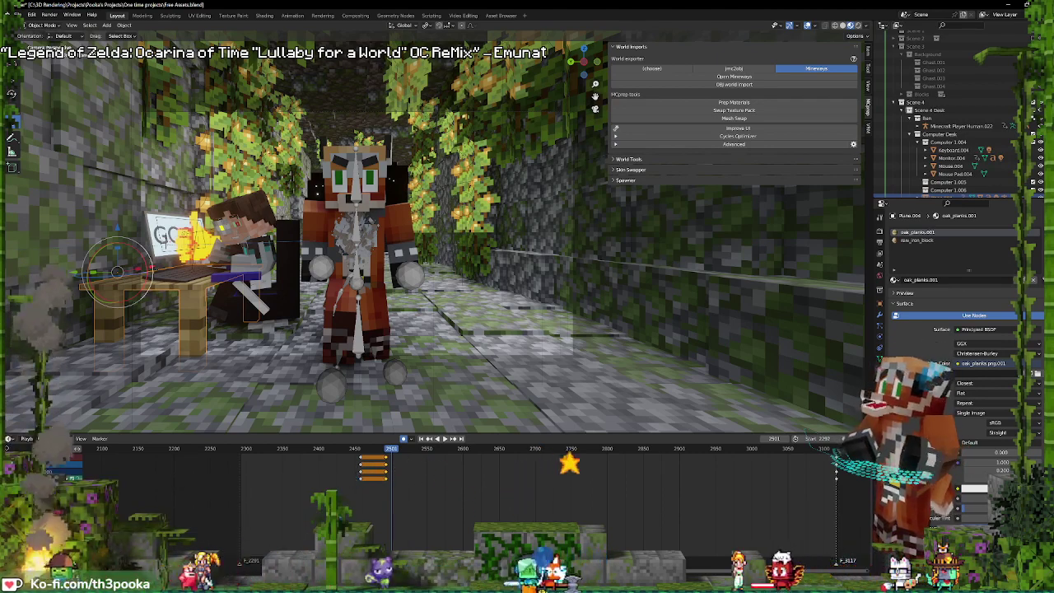
key(space)
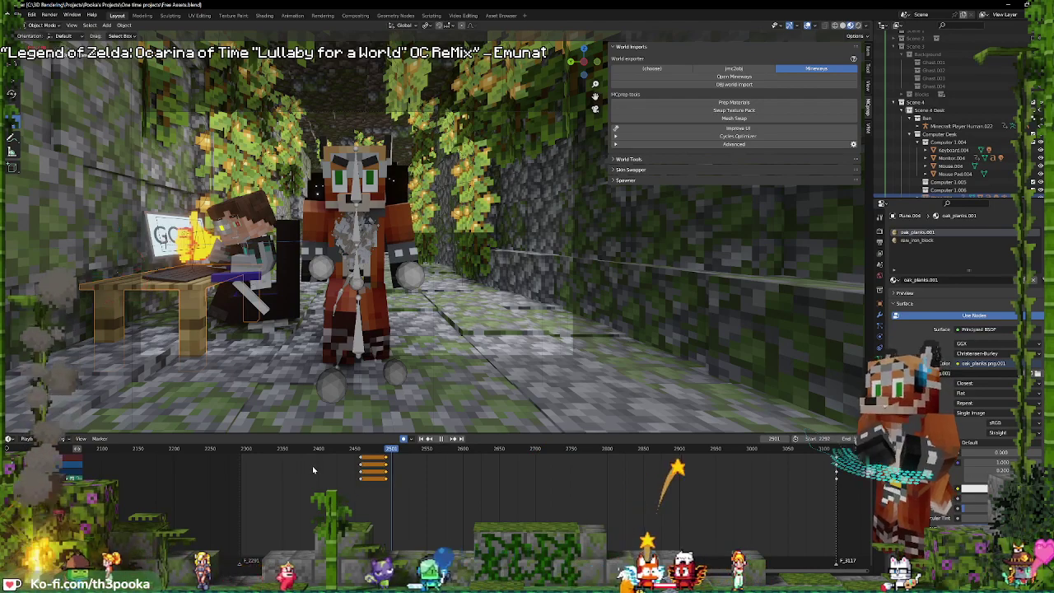
key(space)
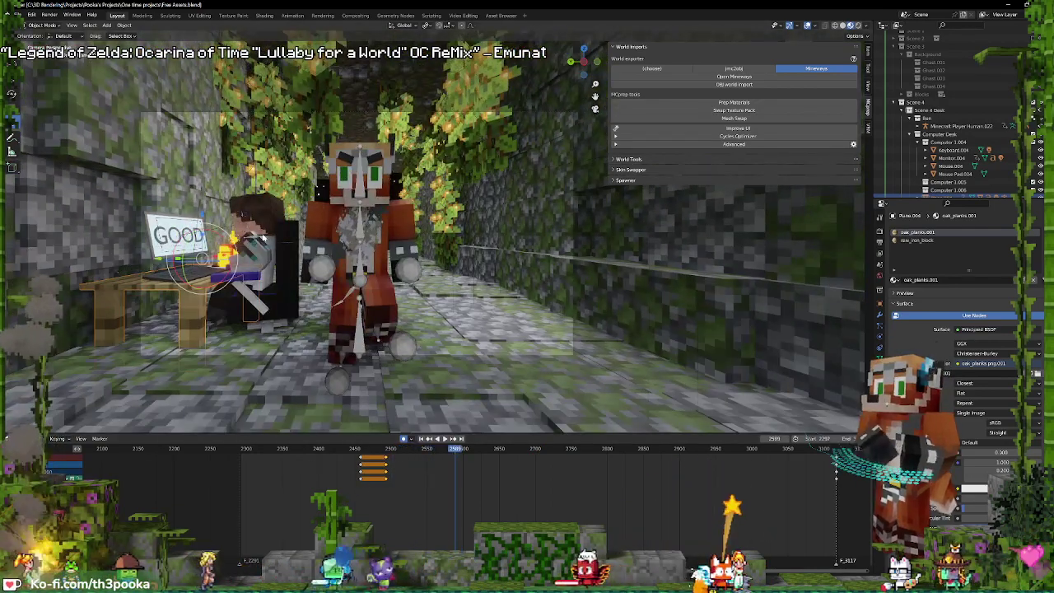
click(262, 238)
click(880, 337)
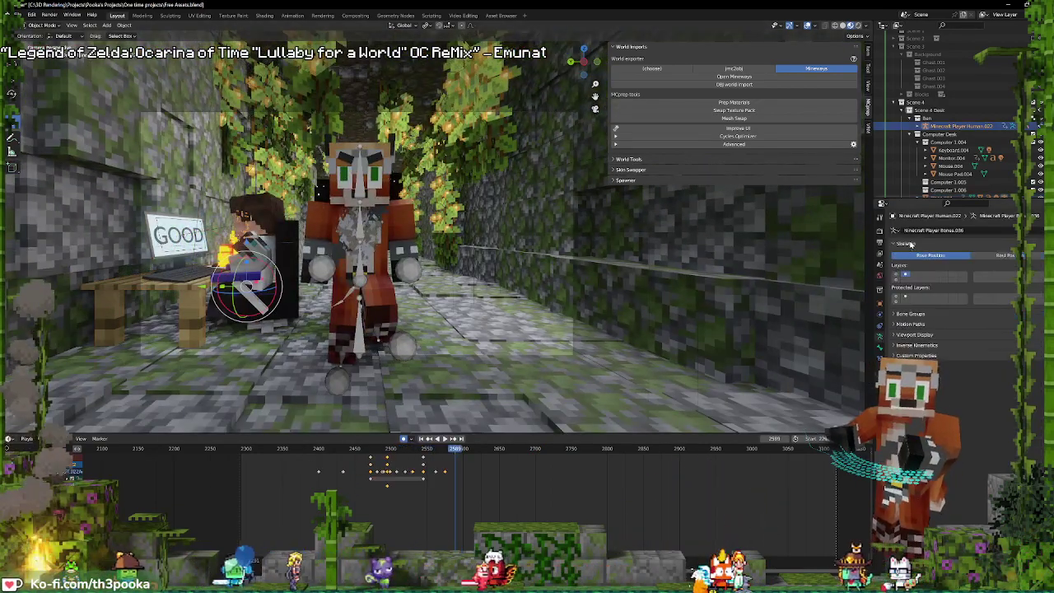
key(ctrl+Tab)
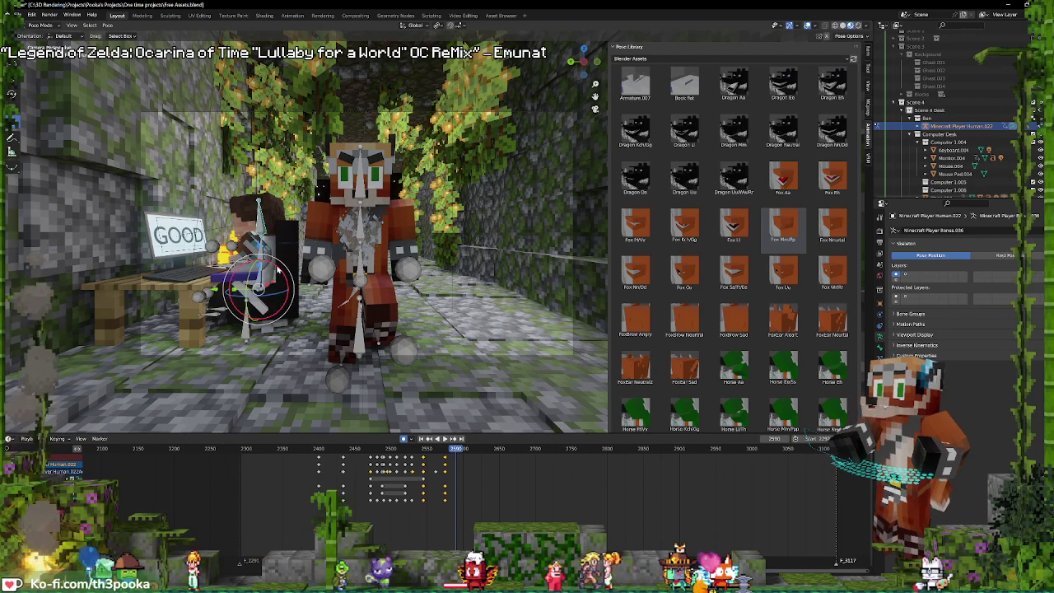
- Rotate a bone of the seated character, then scrub to about frame 2621
drag(279, 270, 274, 280)
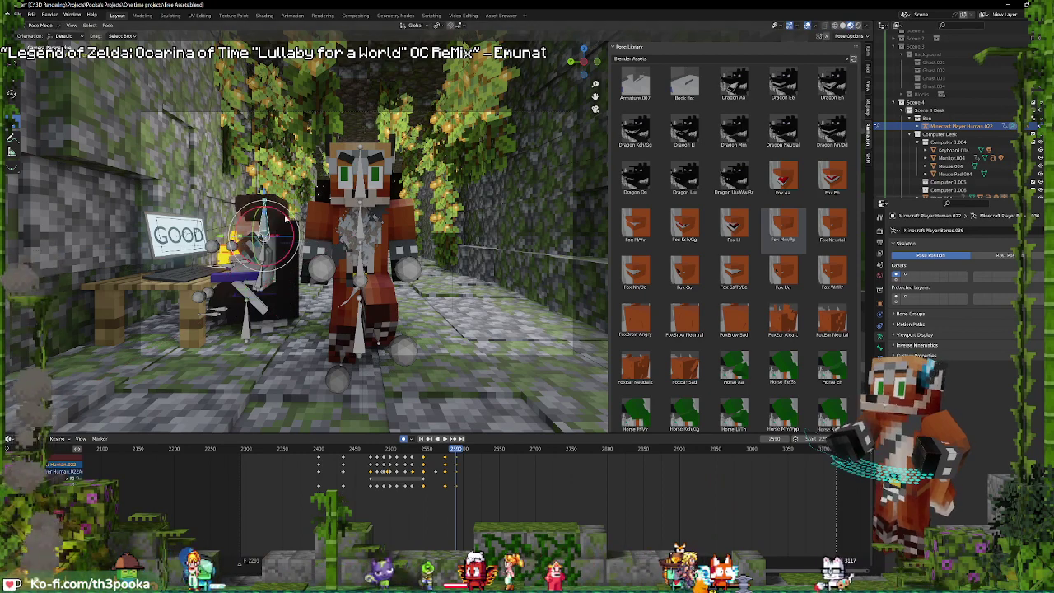
drag(274, 280, 285, 247)
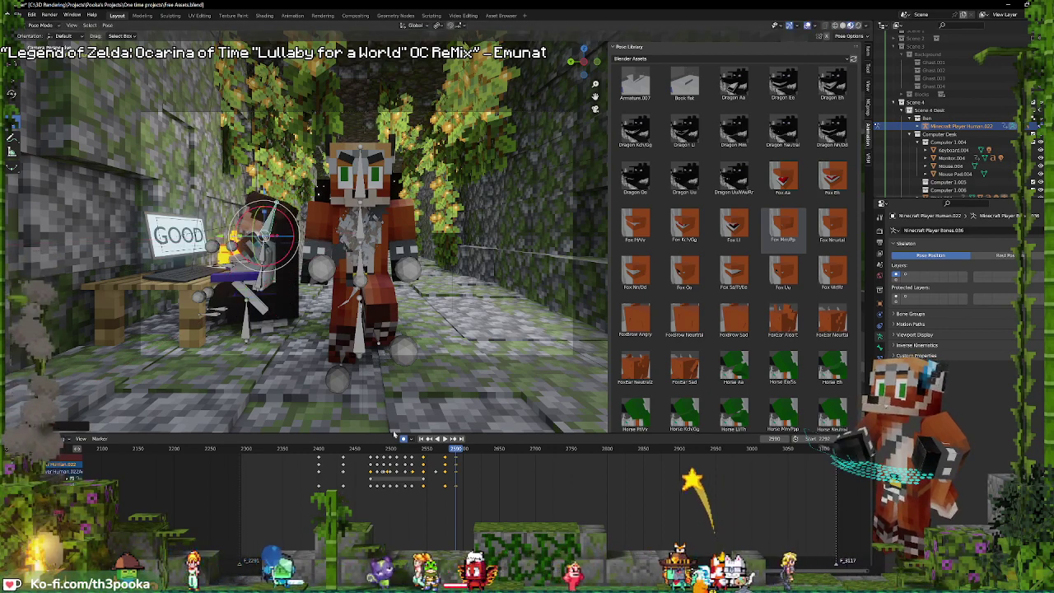
drag(451, 467, 467, 467)
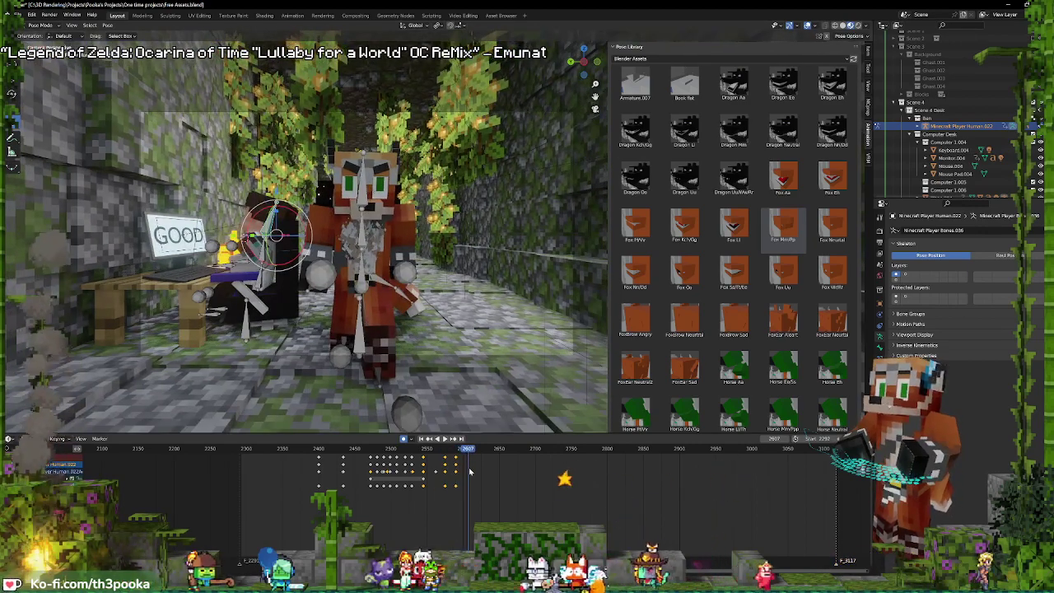
drag(466, 469, 475, 471)
- Rotate the character's arm bone, key the pose near frame 2638, and play to check
click(265, 222)
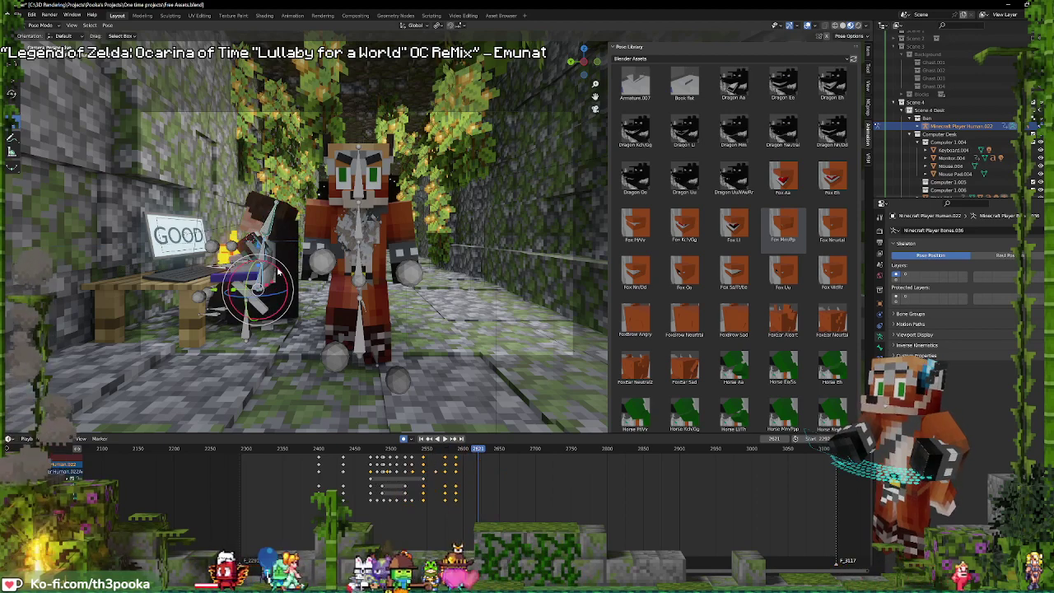
drag(278, 271, 266, 292)
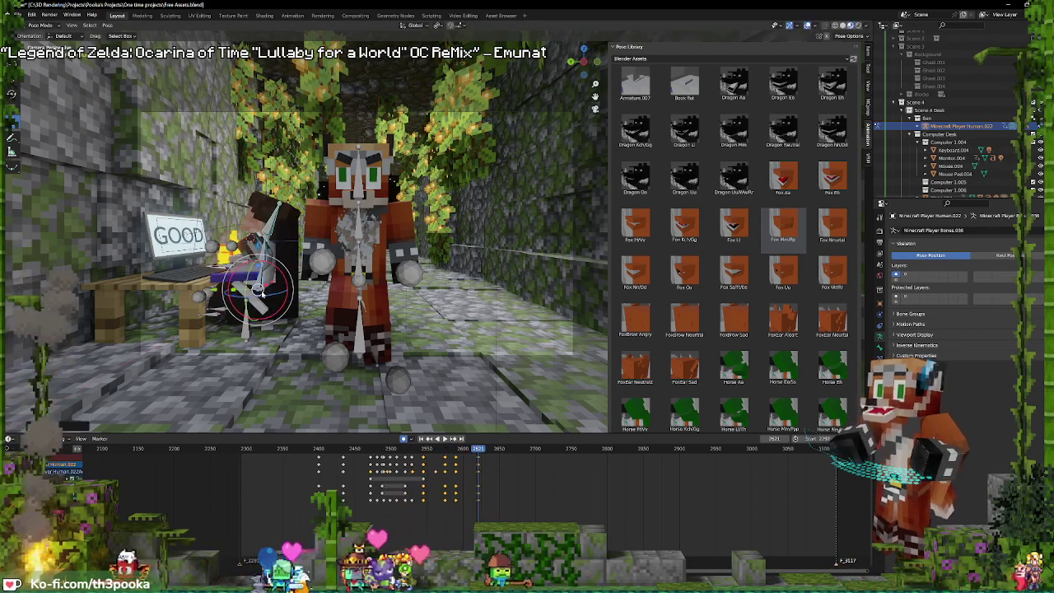
key(r)
key(r)
click(501, 477)
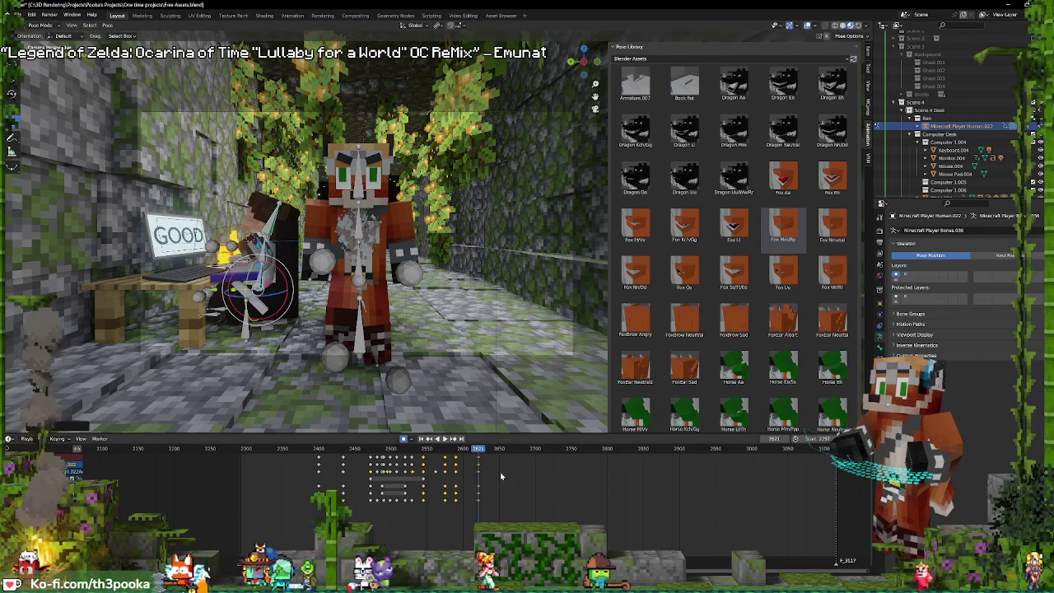
click(486, 482)
click(491, 463)
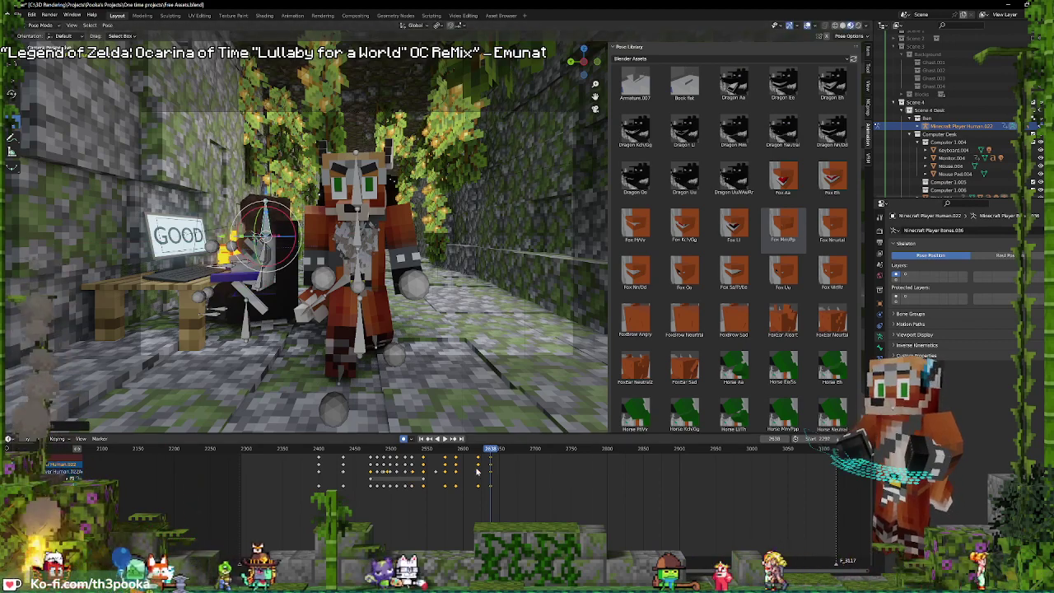
key(space)
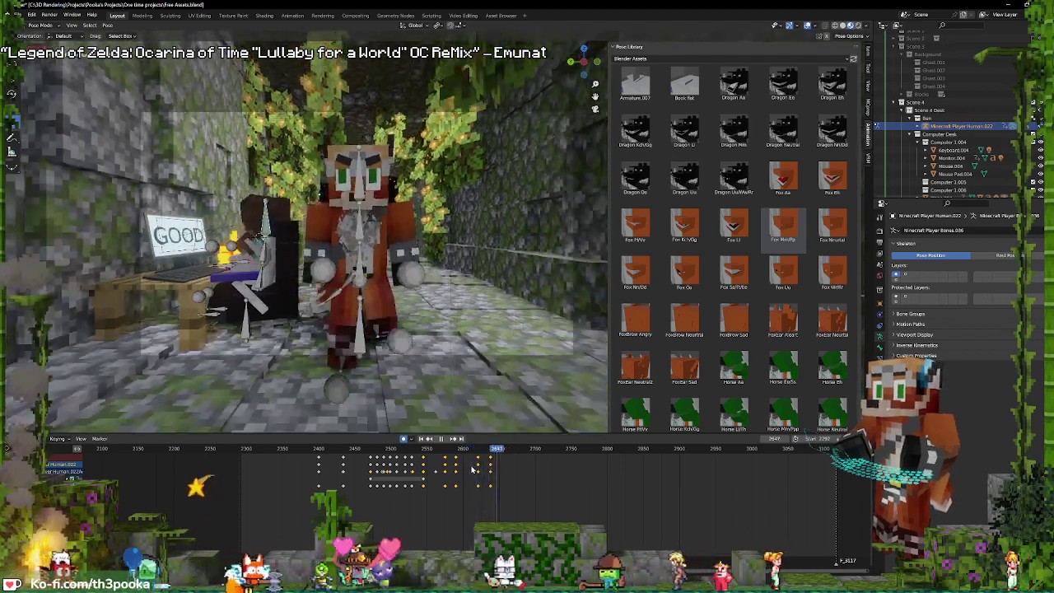
key(space)
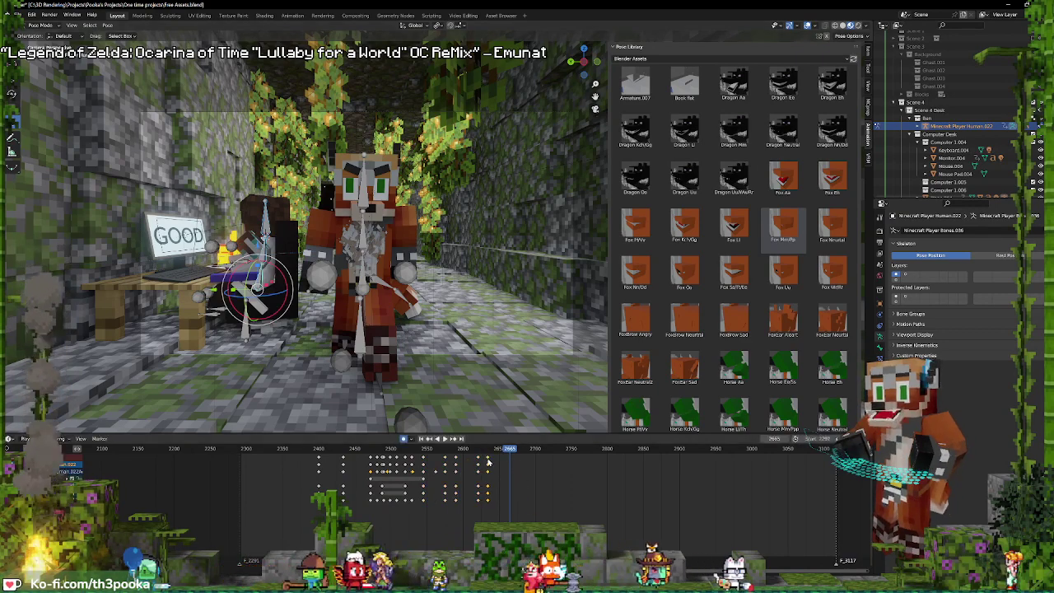
- Rotate the arm bone into a new keyed pose and preview it
key(r)
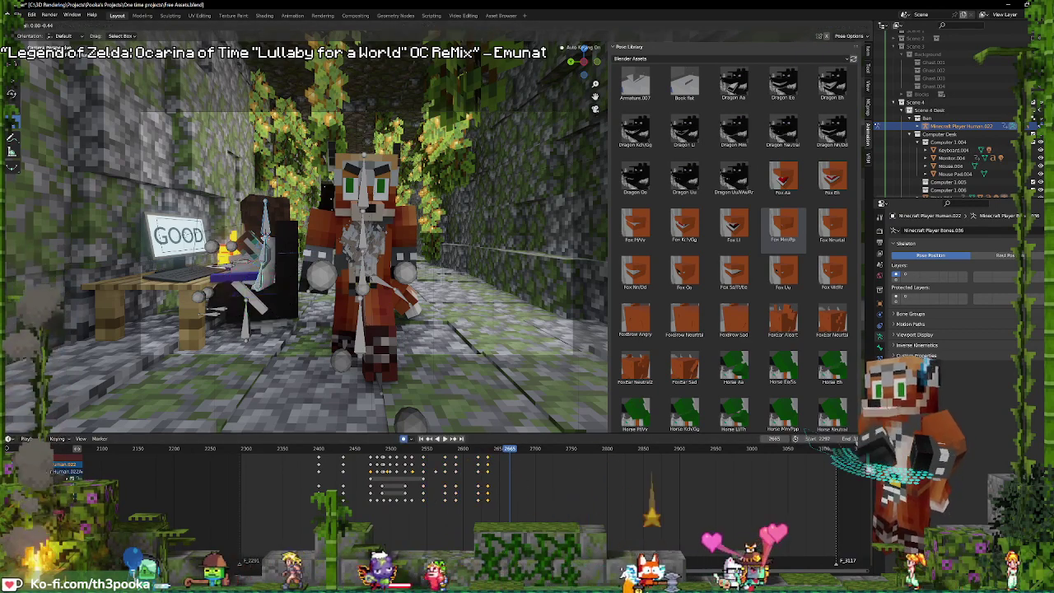
click(531, 480)
key(space)
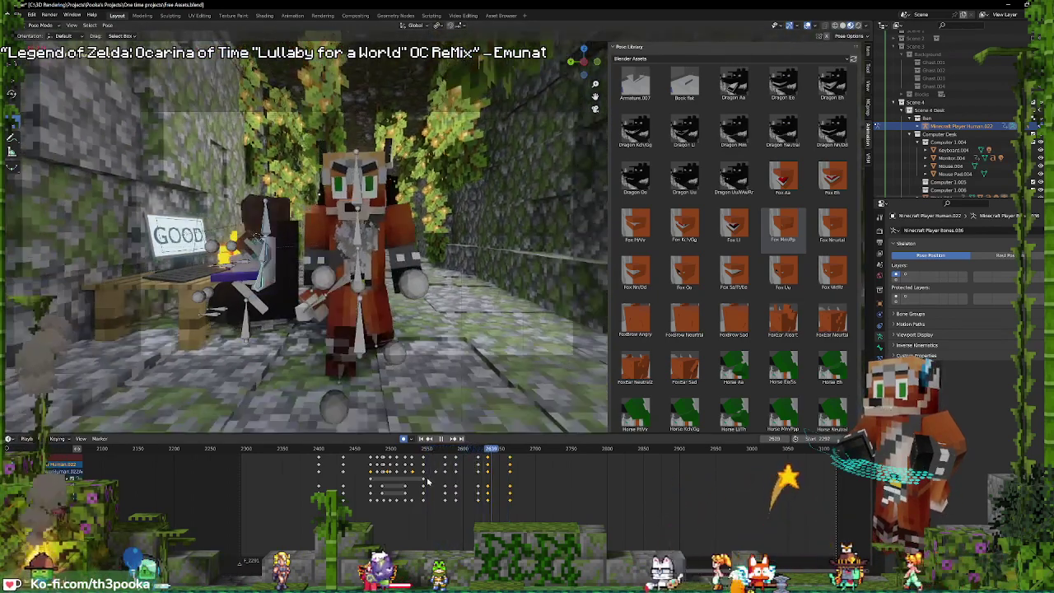
key(Escape)
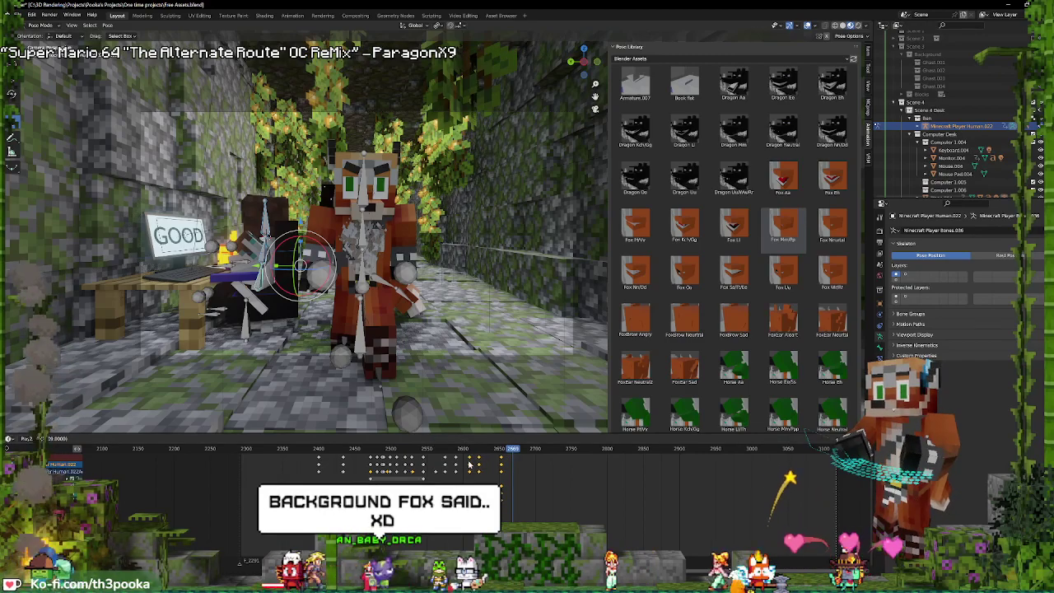
key(space)
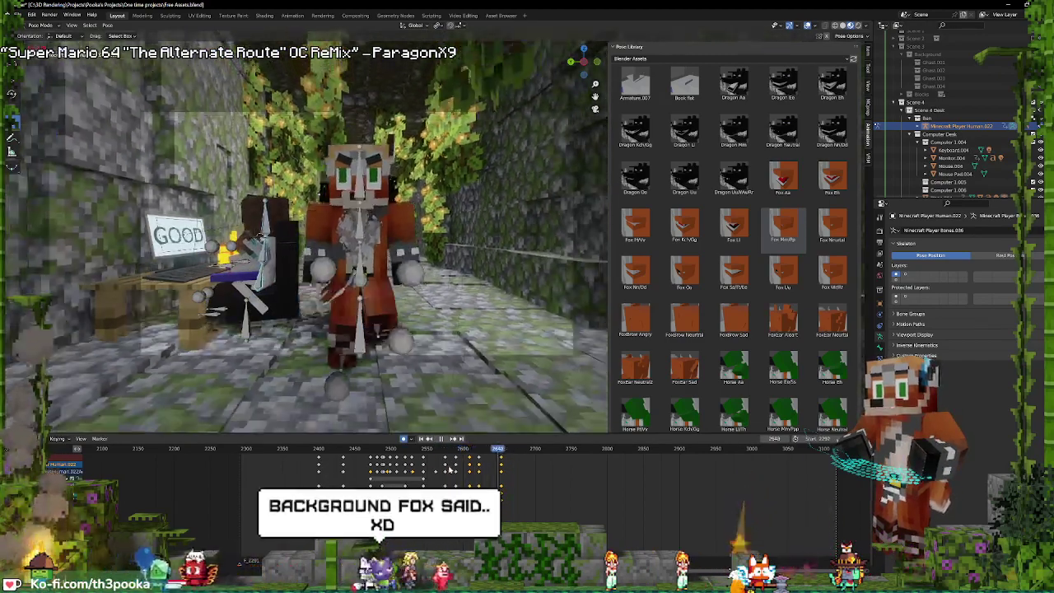
key(Escape)
- Shift the selected arm keyframes 10 frames earlier and play back the retimed motion
key(g)
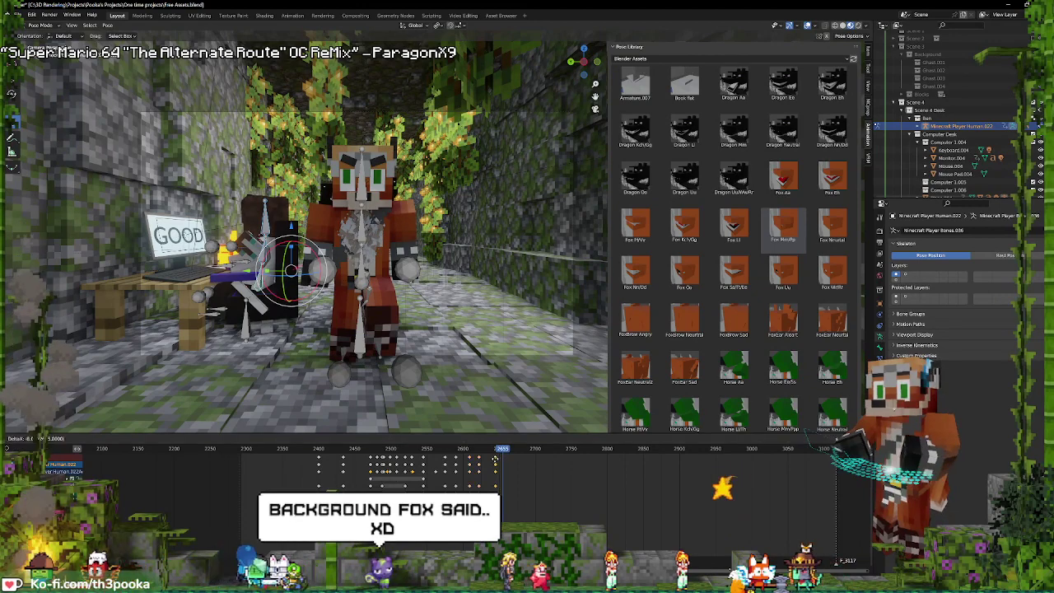
click(504, 466)
key(space)
key(Escape)
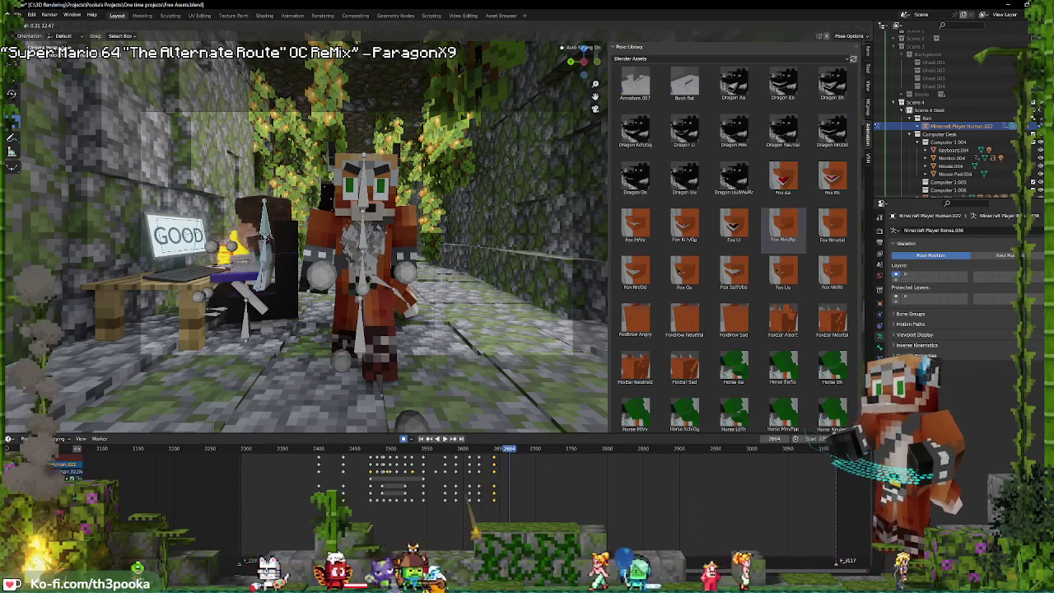
- Rotate the arm bone further at later frames, auto-keying up to about frame 2710
drag(266, 237, 262, 240)
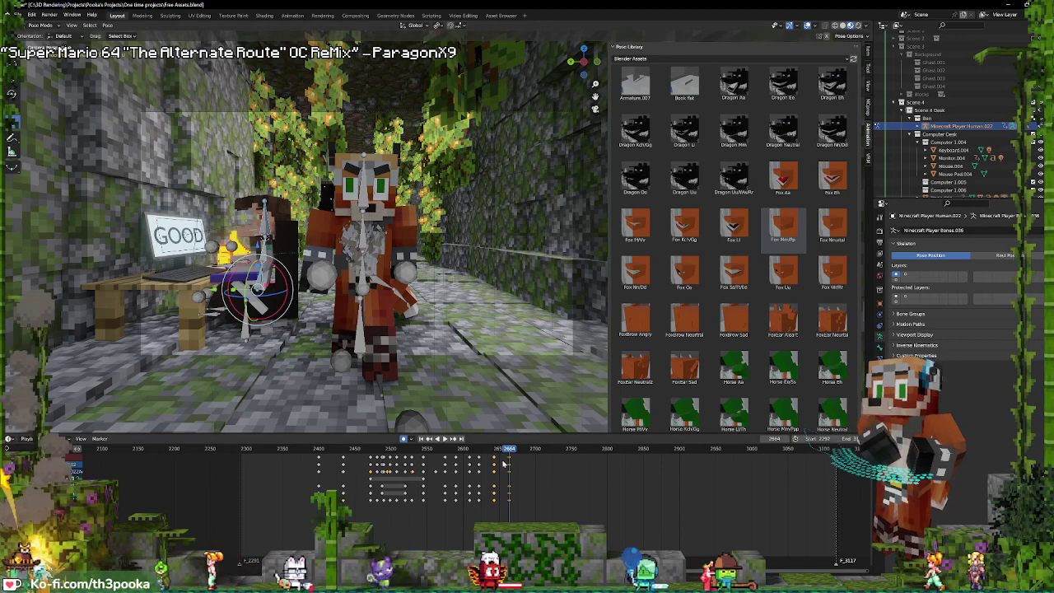
key(space)
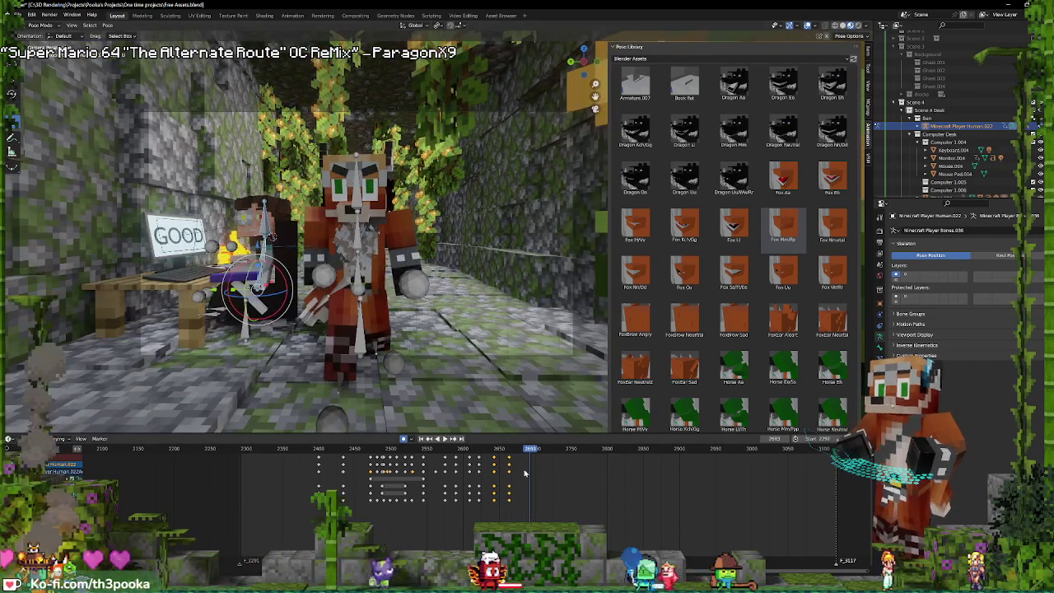
drag(270, 278, 288, 272)
key(space)
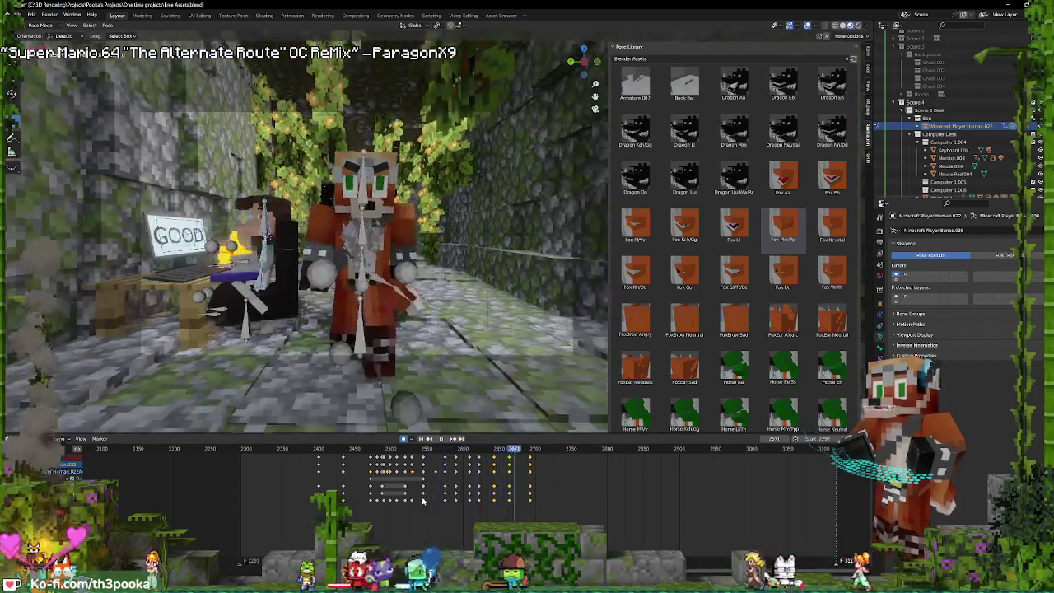
key(space)
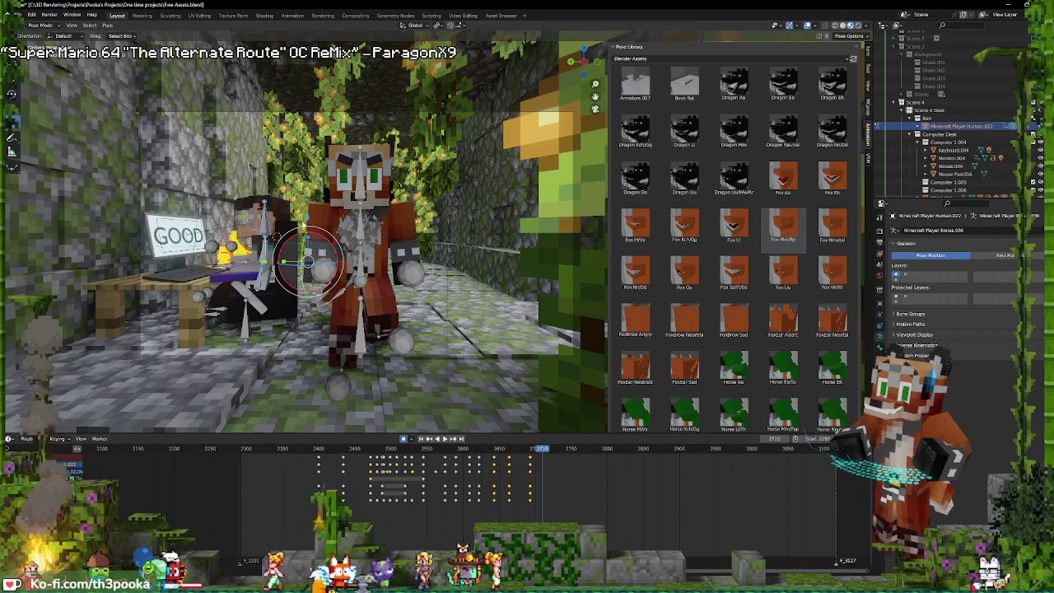
- Rotate the desk character's hand bone and key its pose at frame 2745
click(476, 479)
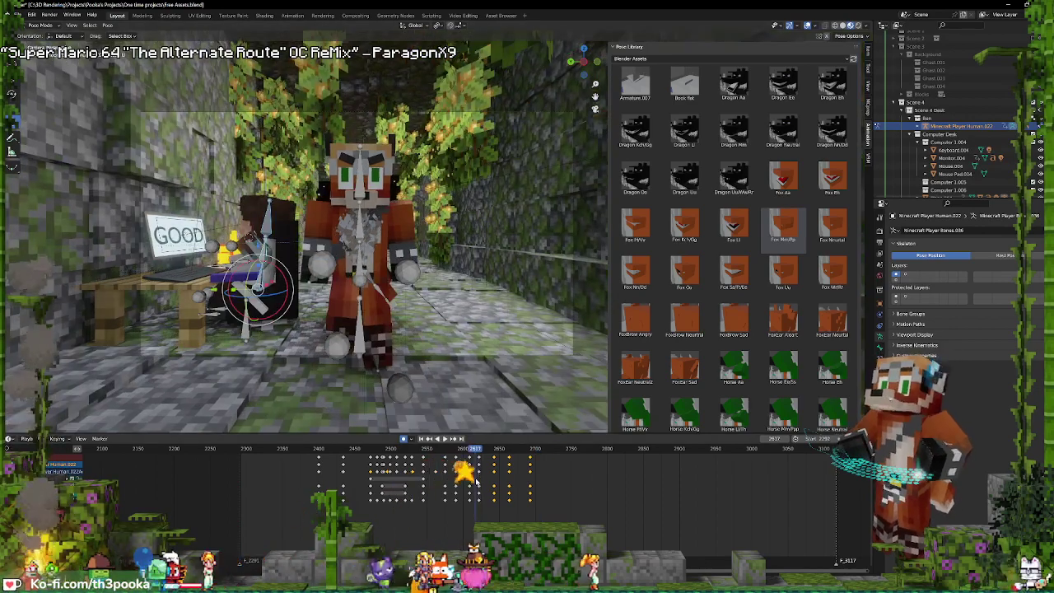
key(space)
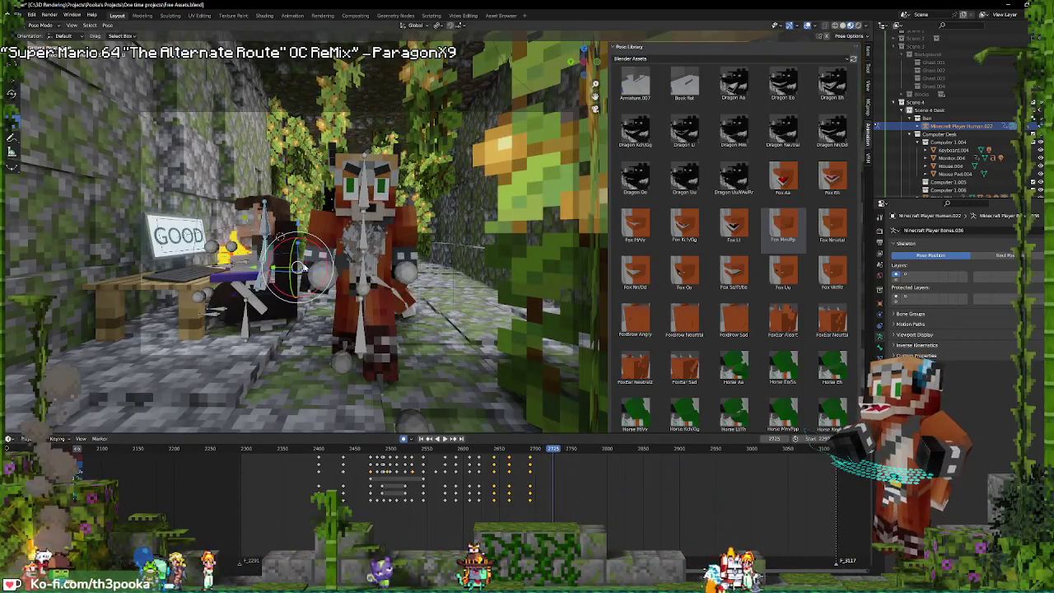
mouse_move(312, 258)
mouse_down()
mouse_move(280, 236)
mouse_move(460, 372)
mouse_up()
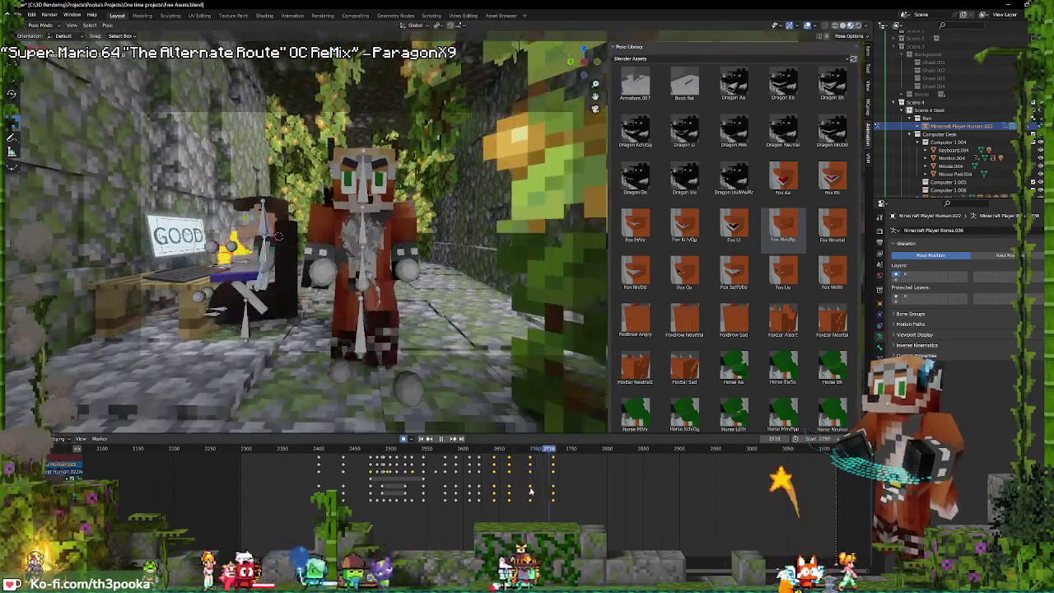
click(569, 490)
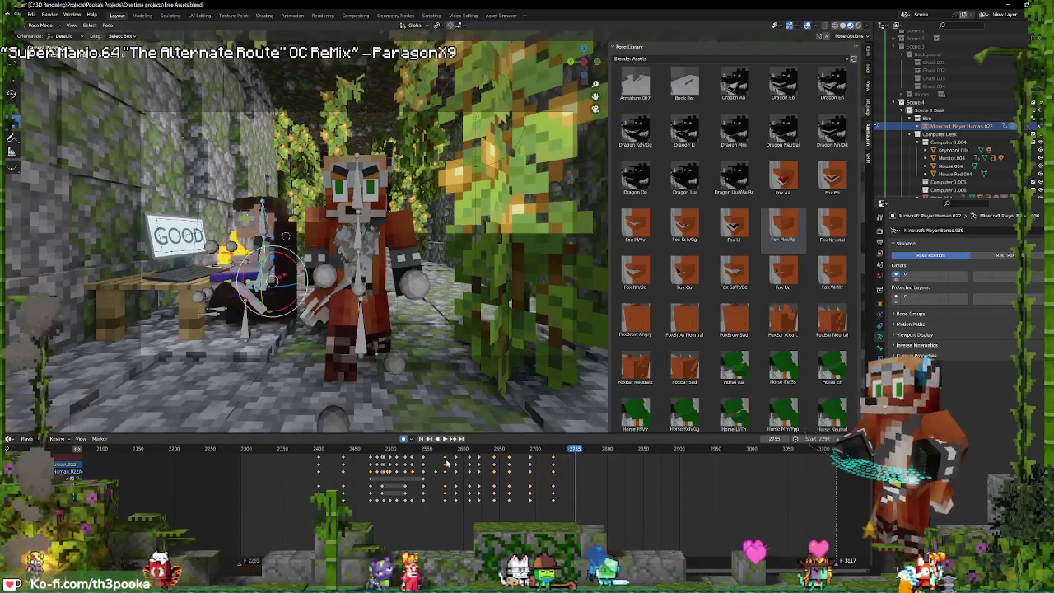
drag(438, 479, 543, 503)
click(560, 453)
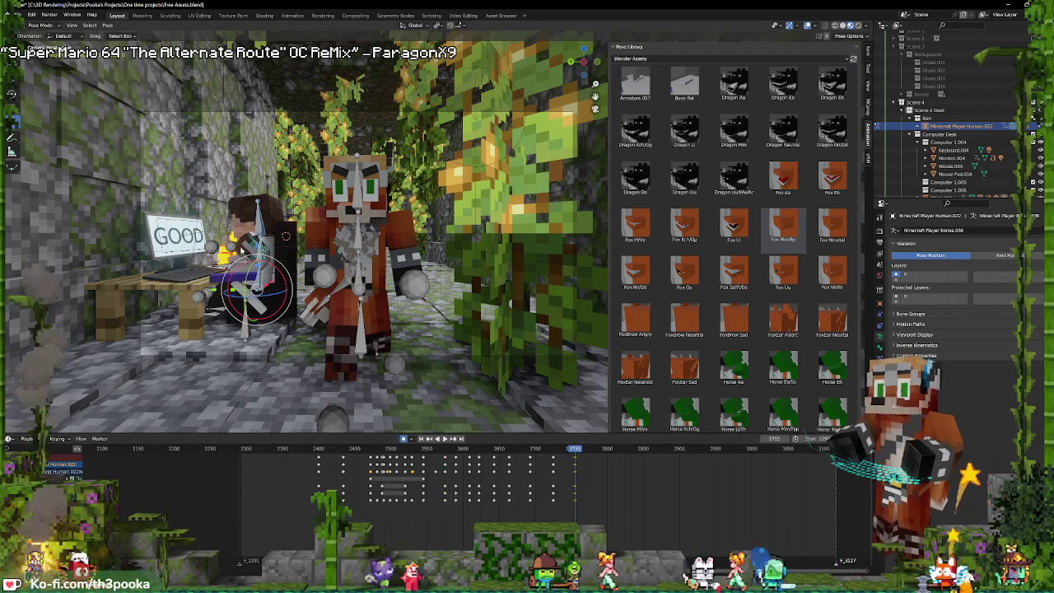
click(234, 264)
click(246, 264)
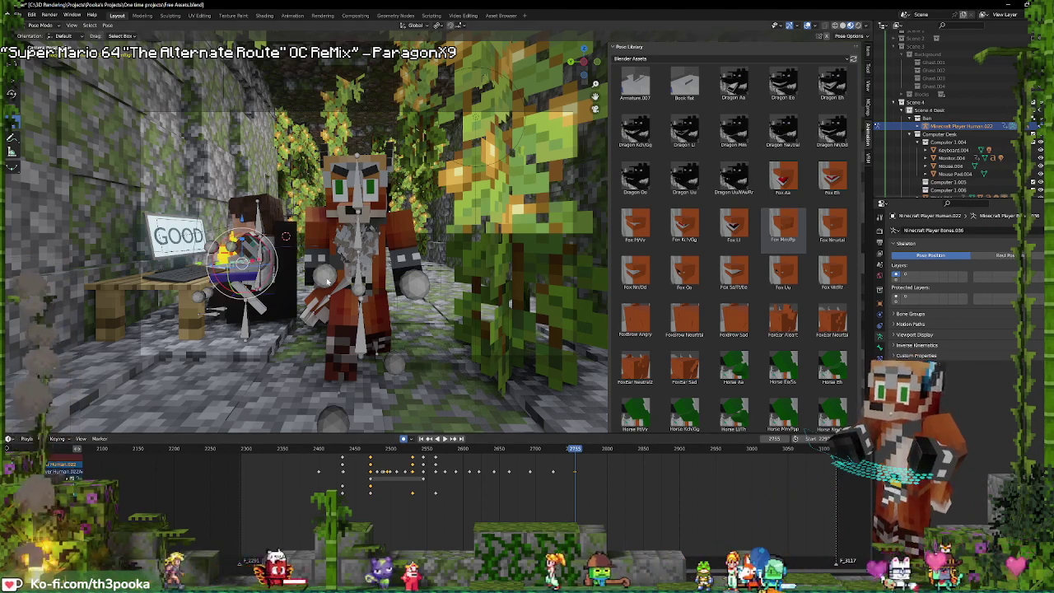
key(i)
- Adjust the typing hand's bones around frames 2777–2781
key(Right)
key(Right)
key(Right)
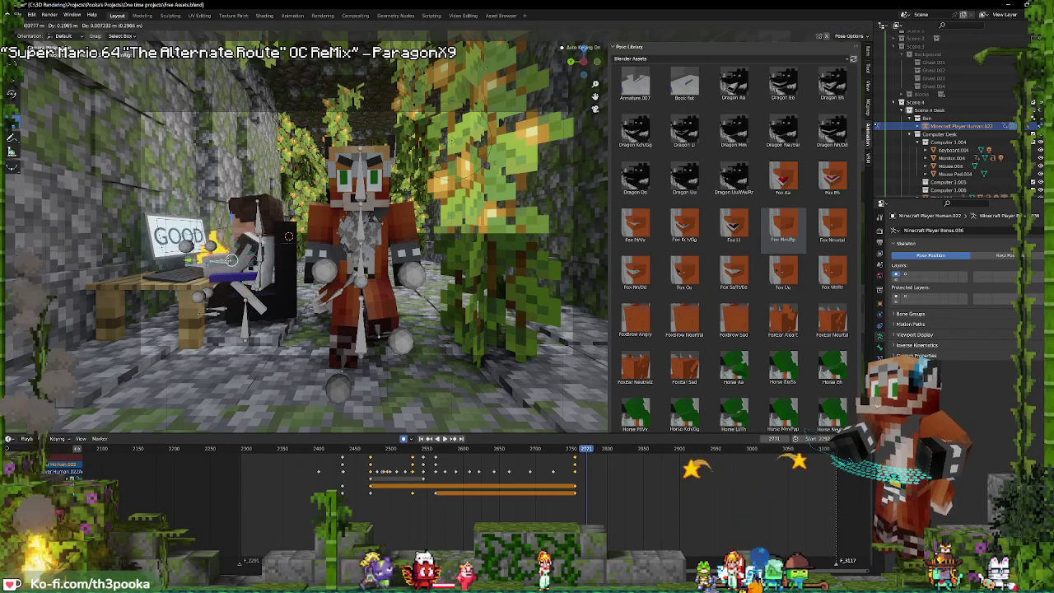
click(590, 482)
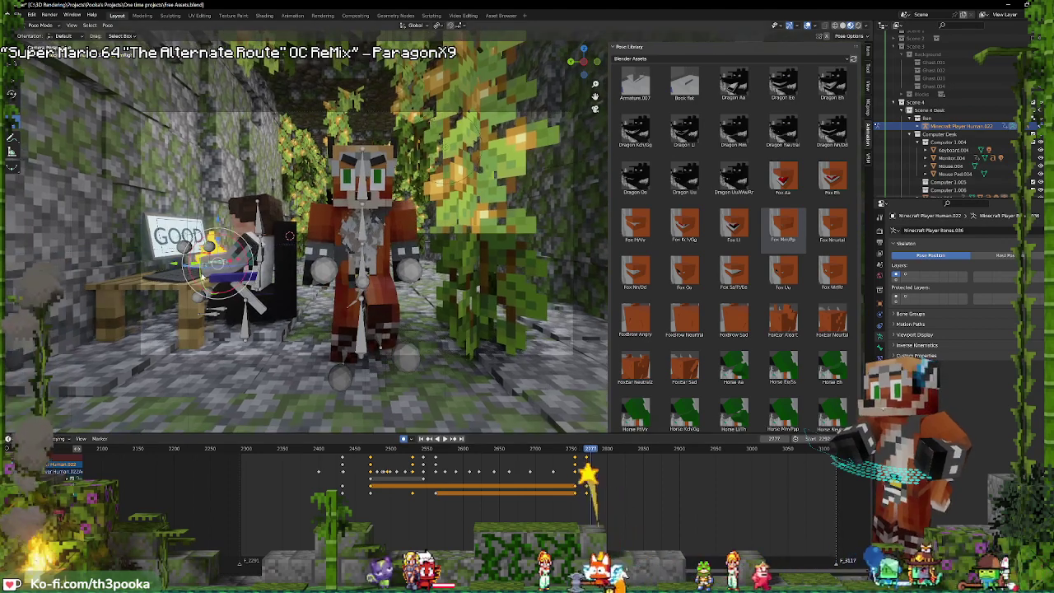
click(206, 265)
click(227, 262)
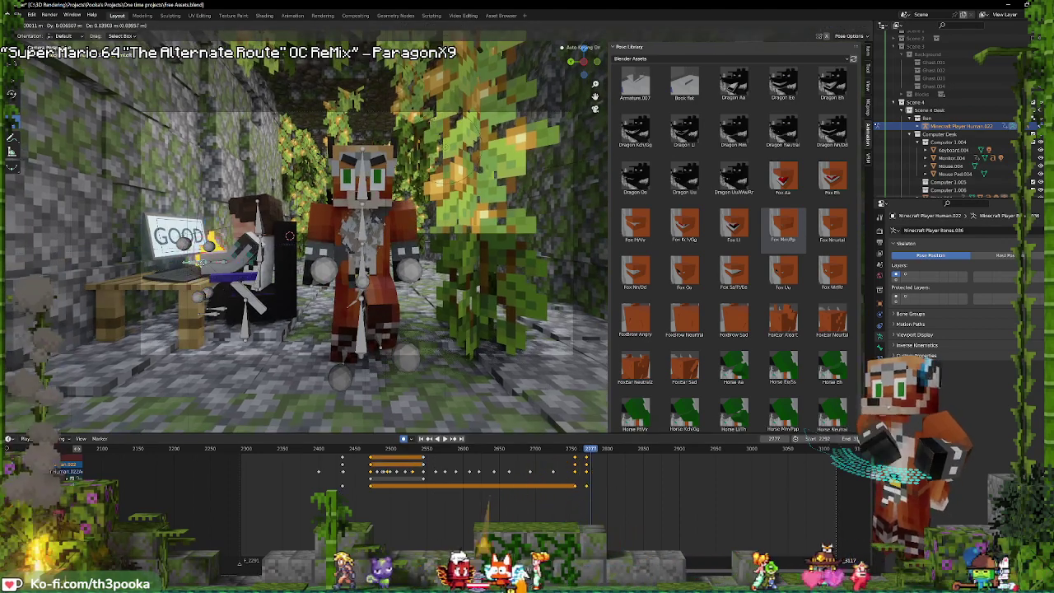
key(g)
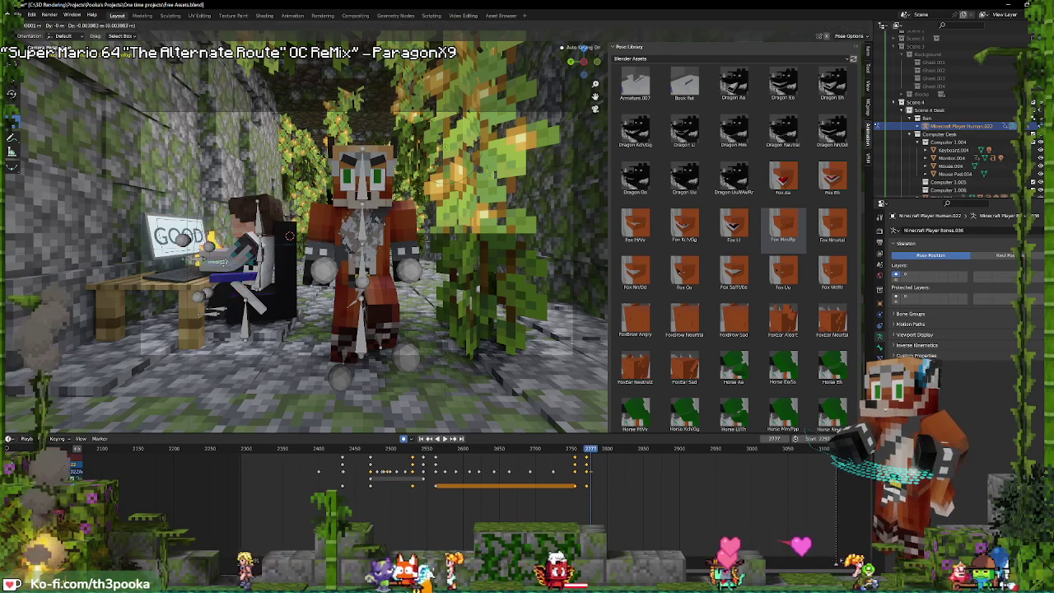
key(Escape)
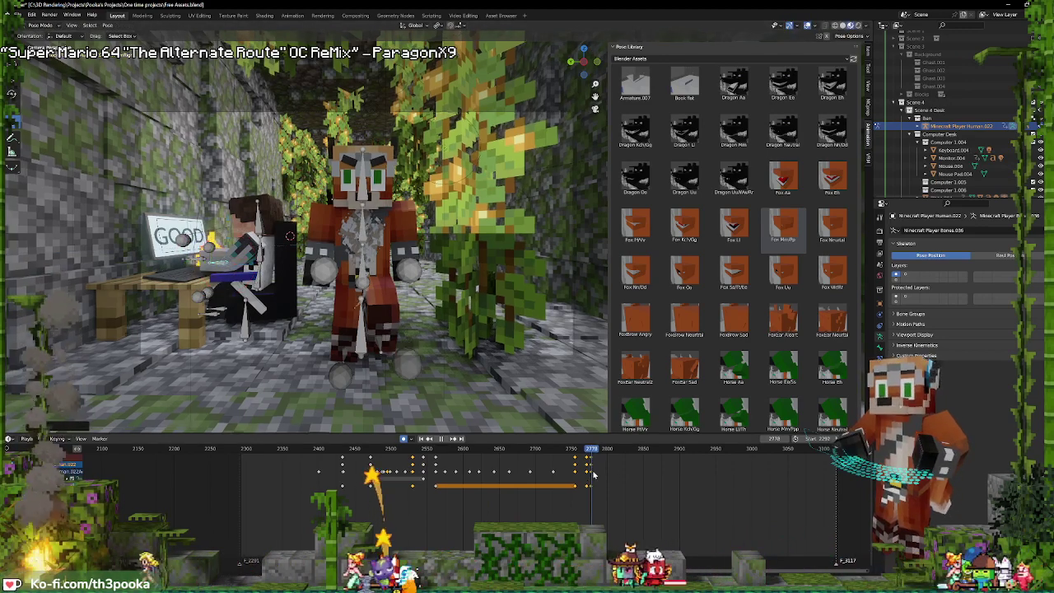
key(Right)
key(Right)
key(Right)
key(g)
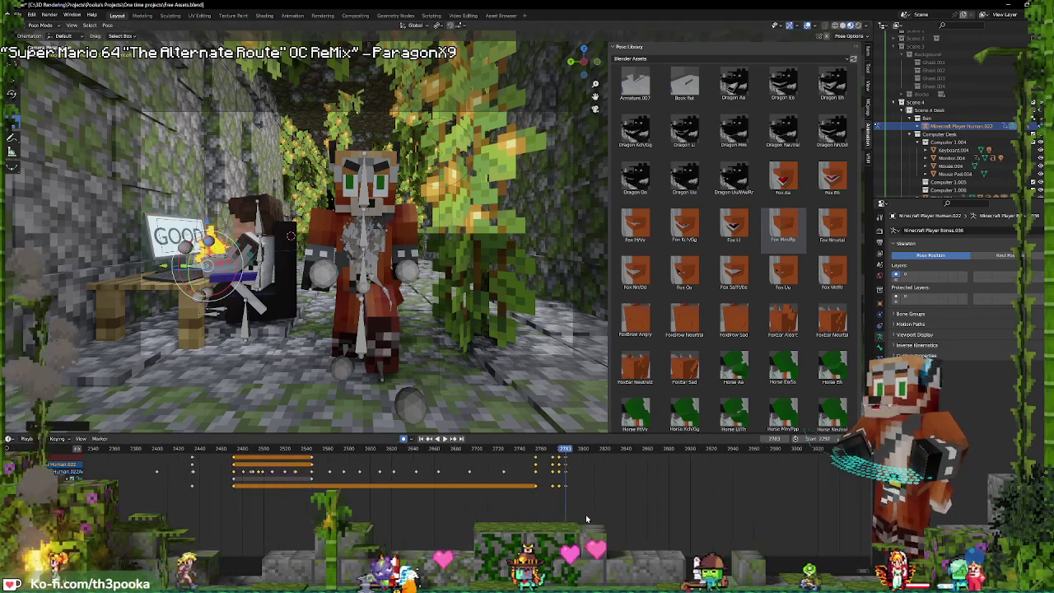
- Duplicate the typing keyframes five times, each copy further right, out to about frame 3150
scroll(604, 482, up, 2)
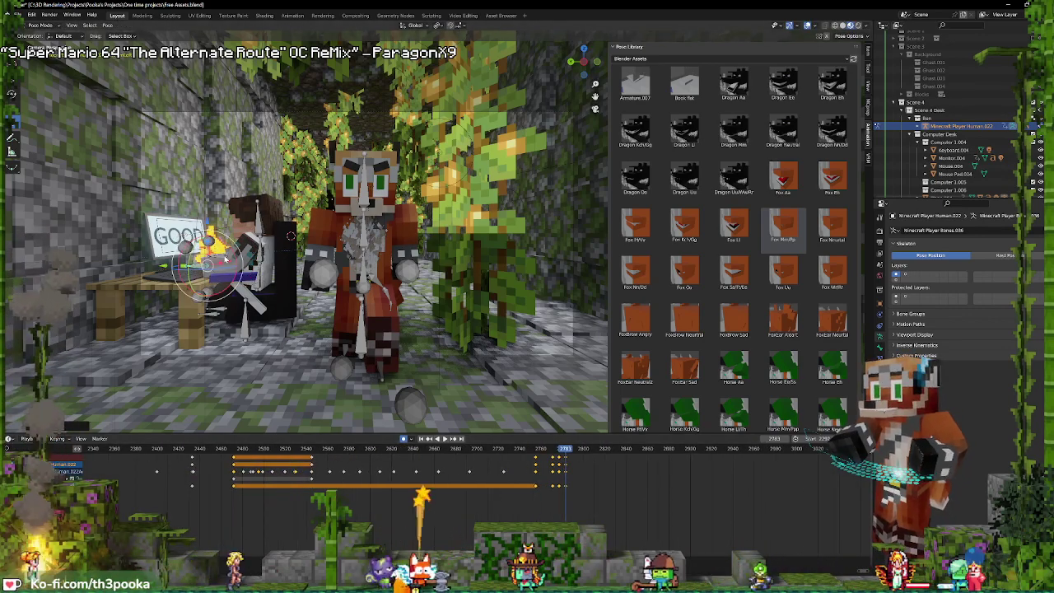
click(570, 476)
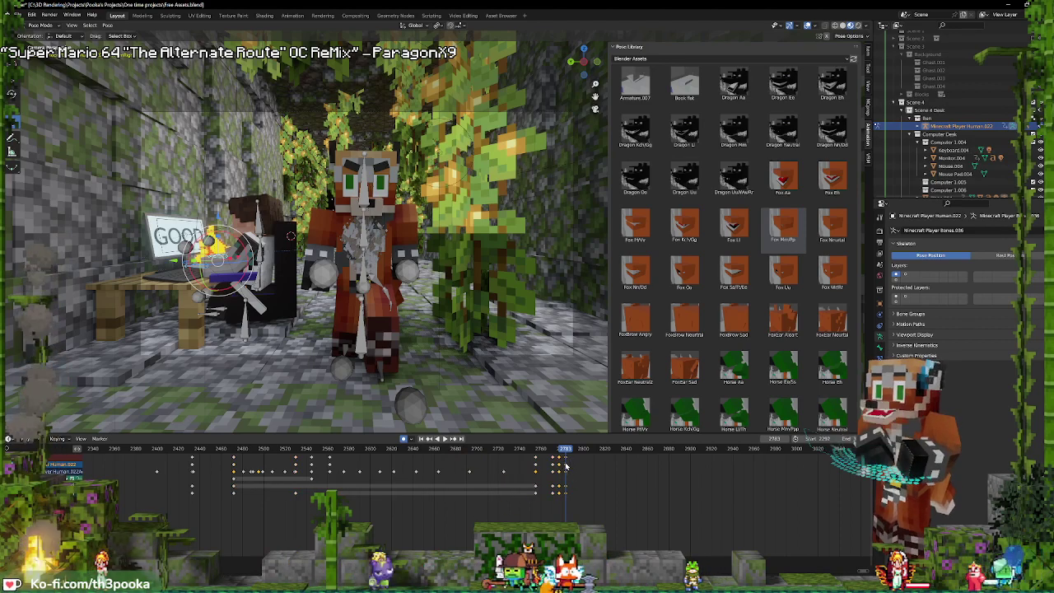
key(shift+d)
click(580, 469)
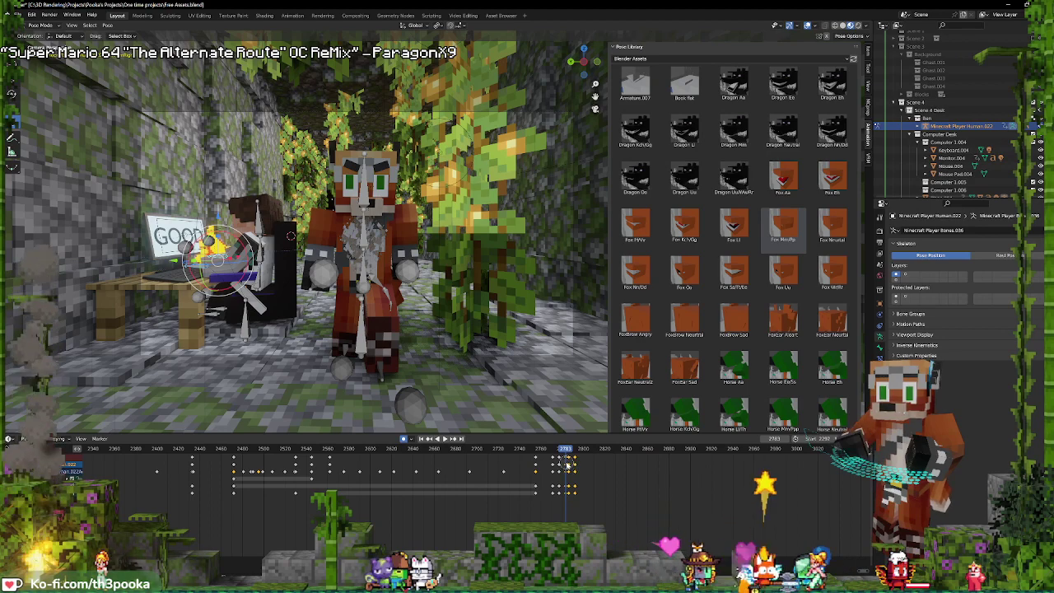
key(shift+d)
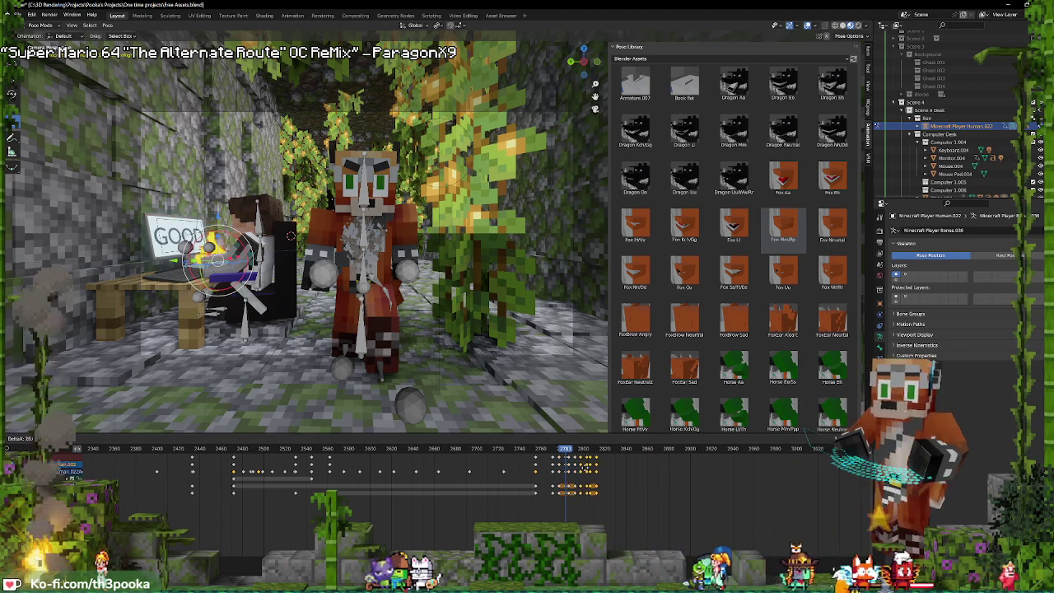
click(601, 469)
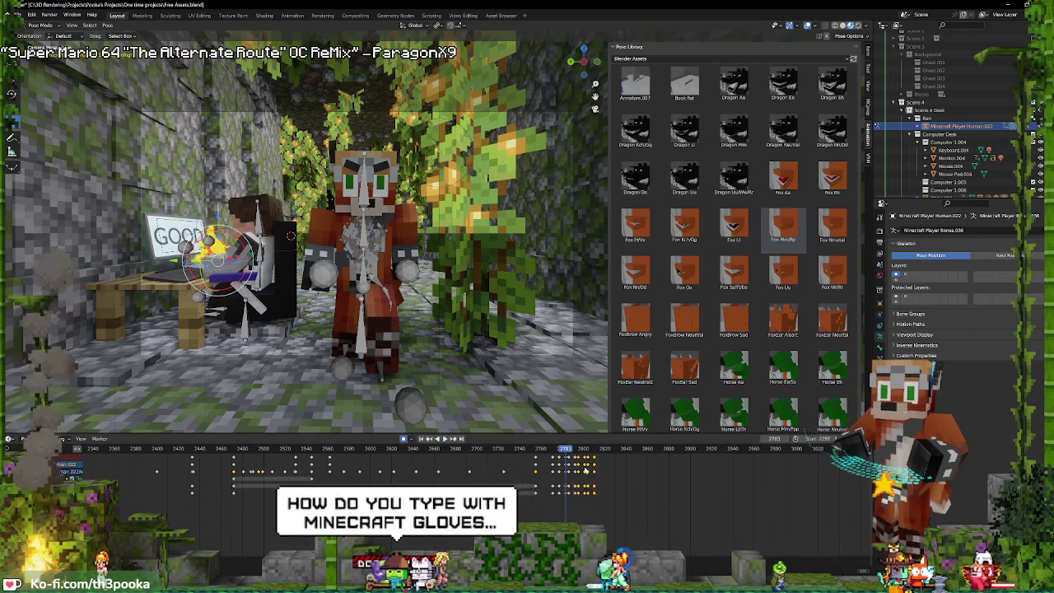
key(shift+d)
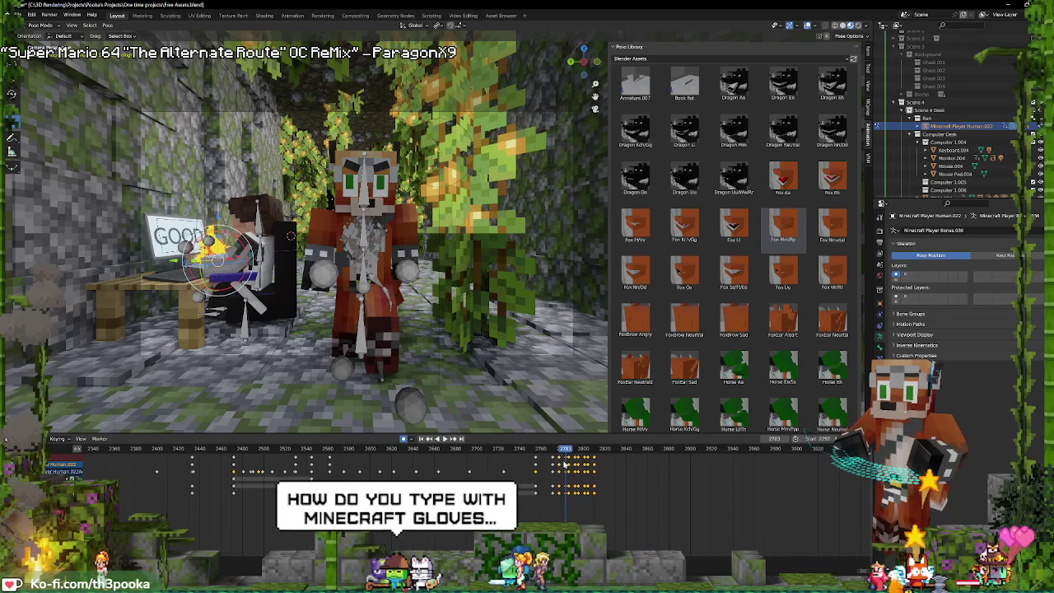
click(604, 468)
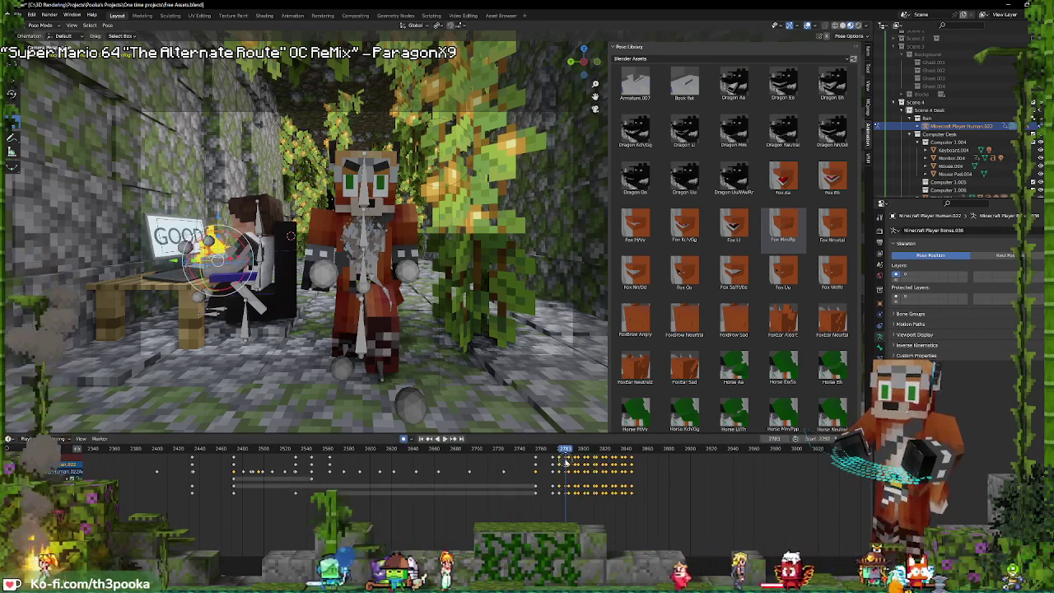
key(shift+d)
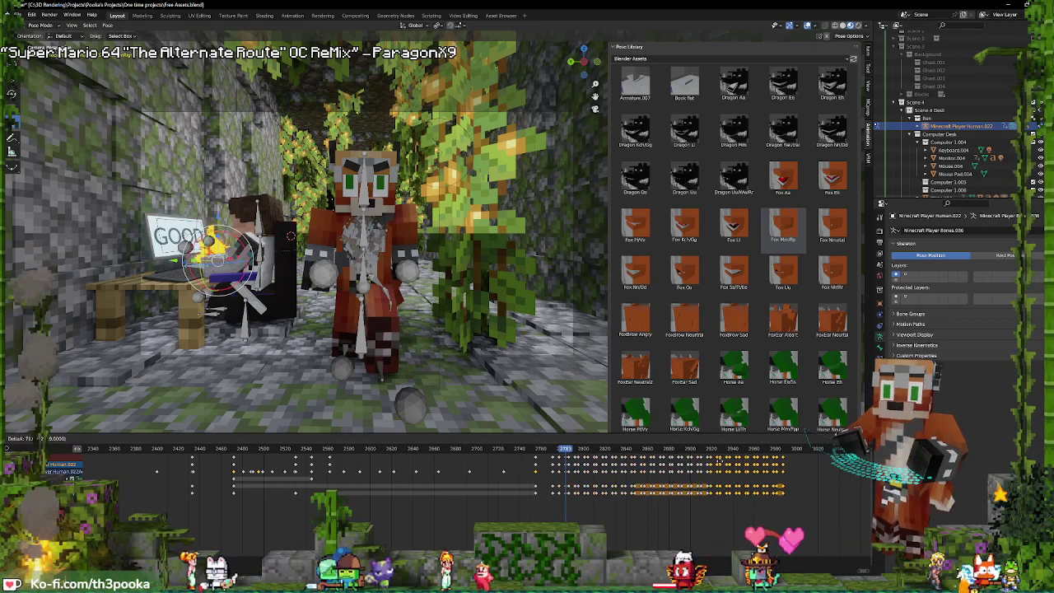
click(717, 466)
scroll(701, 472, down, 2)
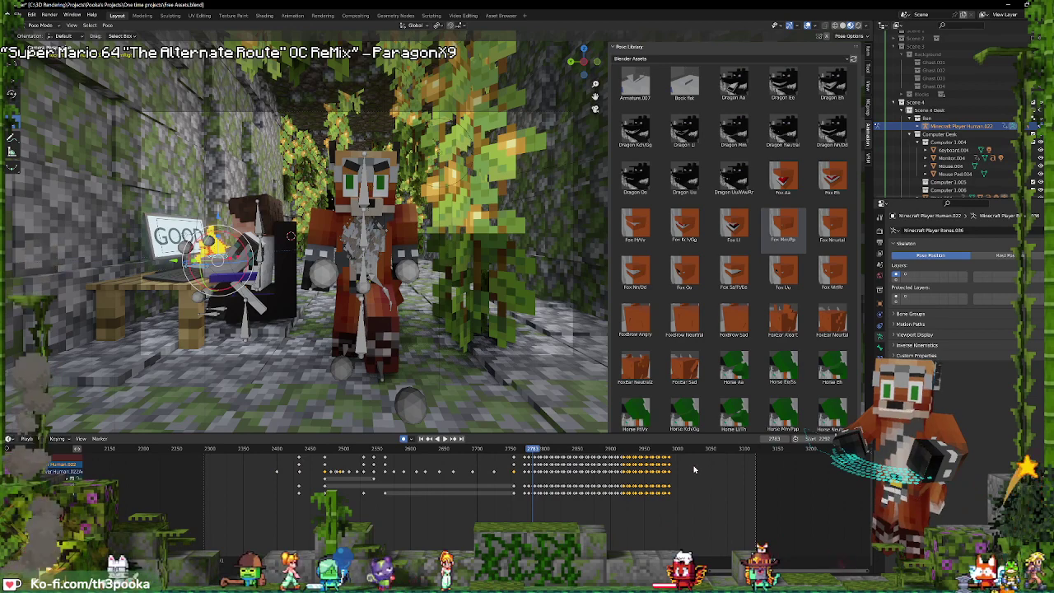
key(shift+d)
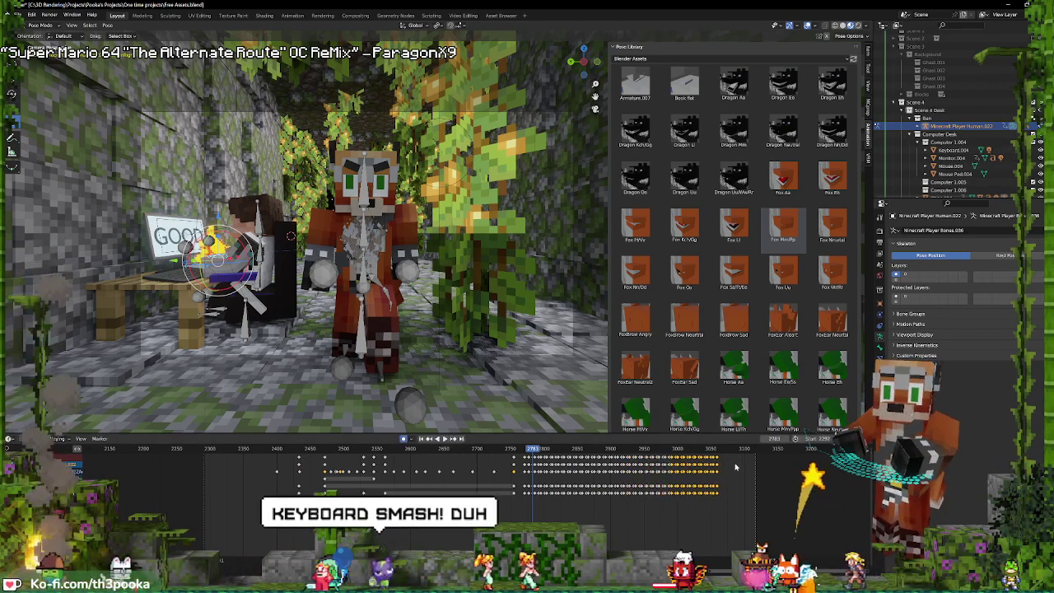
click(791, 464)
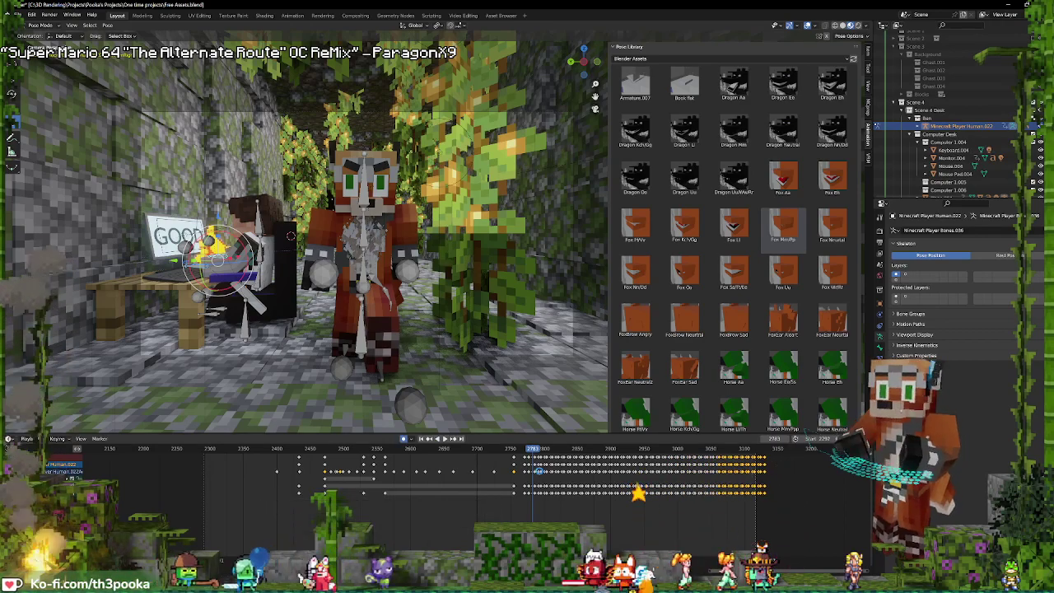
- Scrub to about frame 2804, rotate the seated character's arm bone and review playback
key(space)
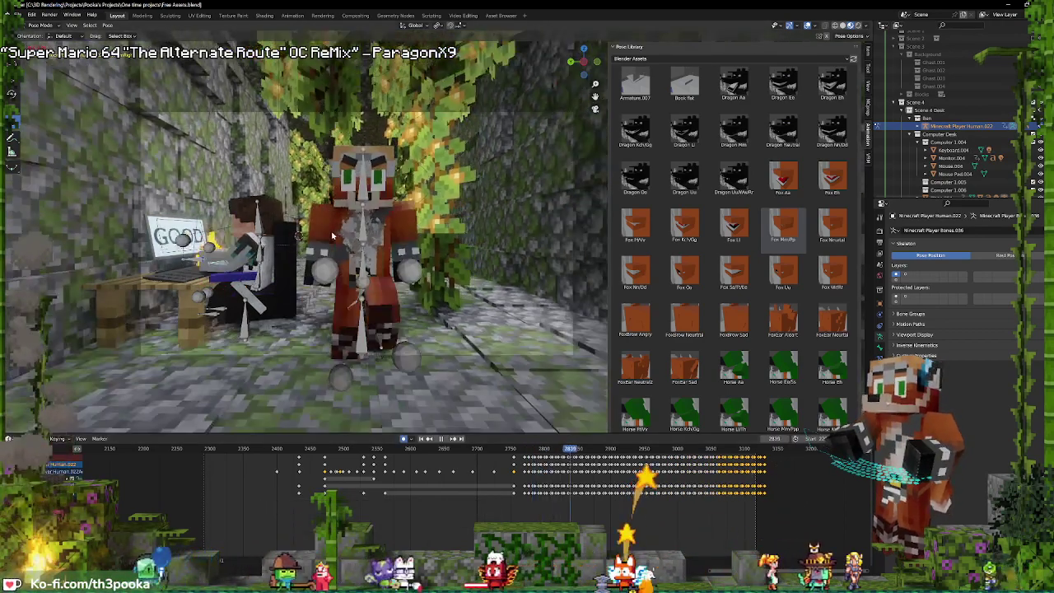
key(space)
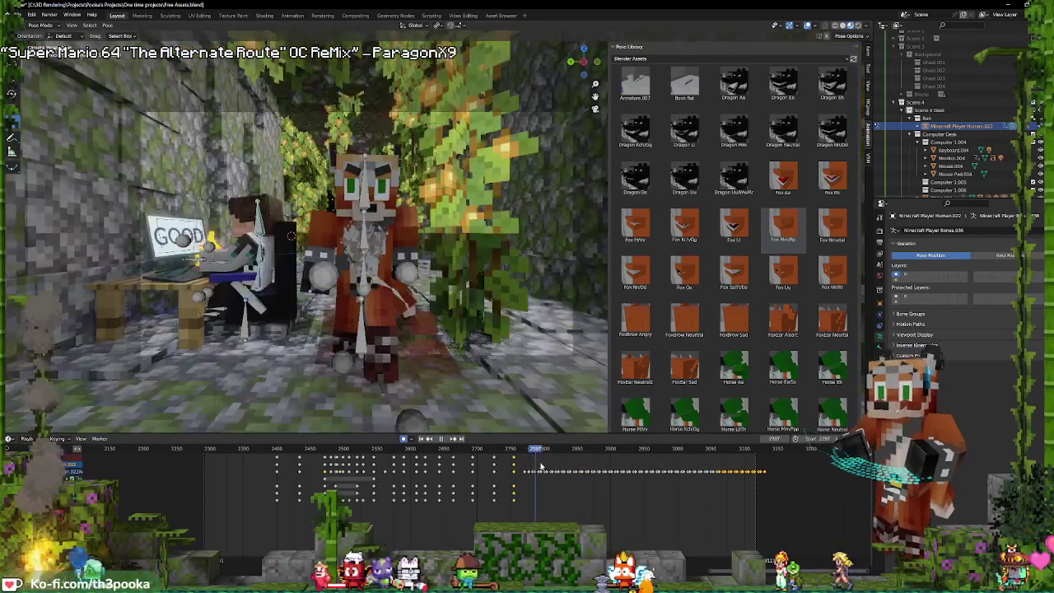
drag(529, 465, 546, 466)
drag(265, 282, 295, 236)
key(space)
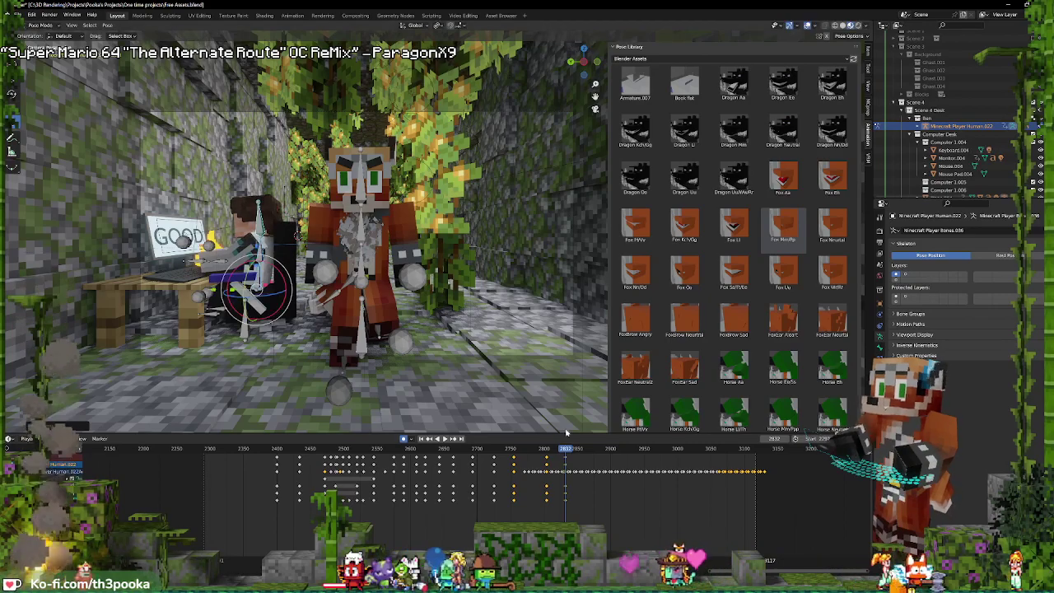
key(space)
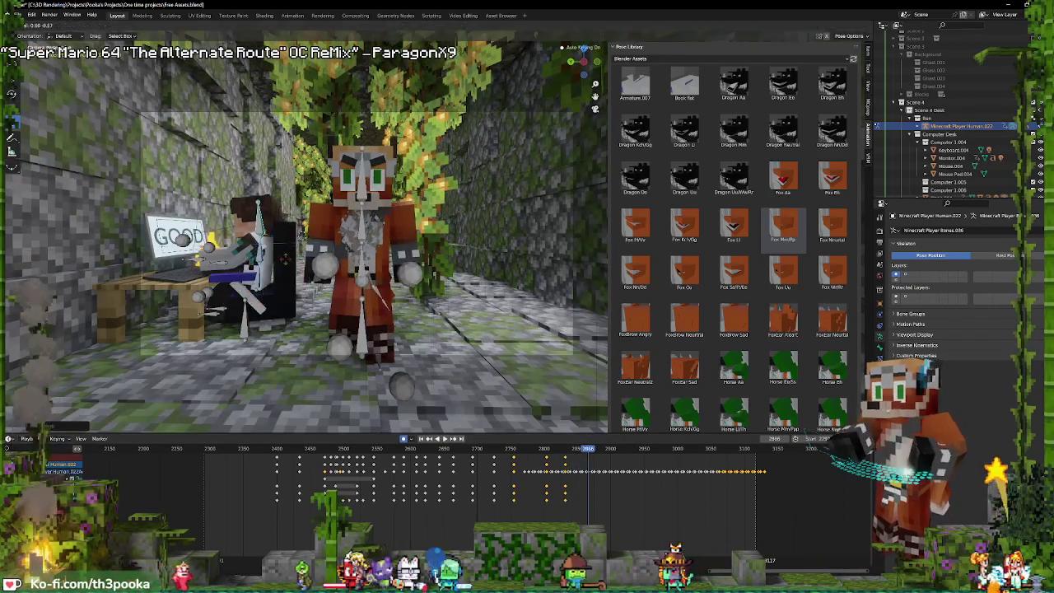
click(306, 274)
- Move the seated character's arm bone again and replay to check it
key(space)
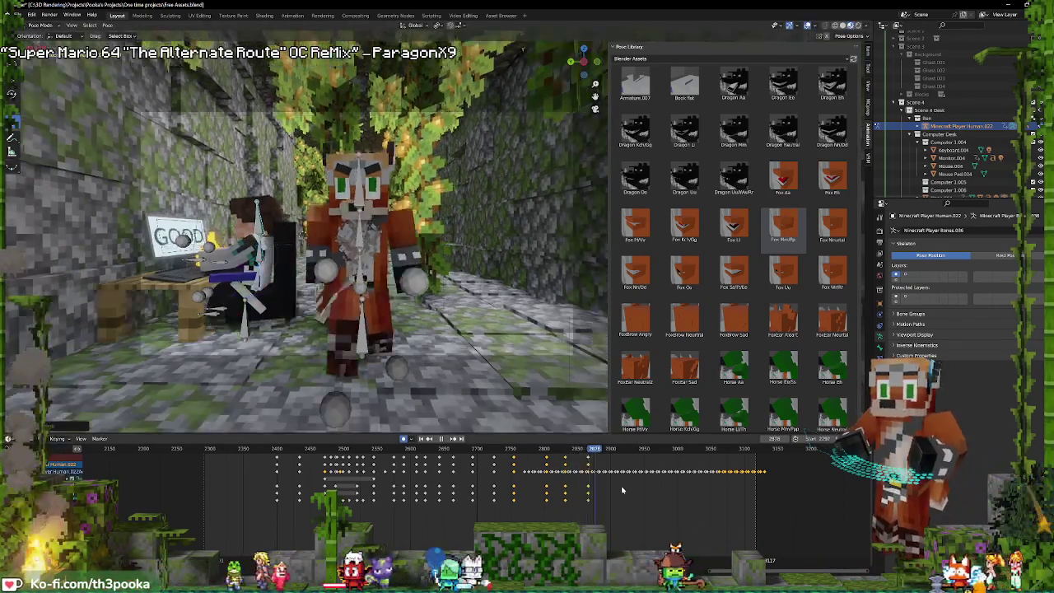
key(g)
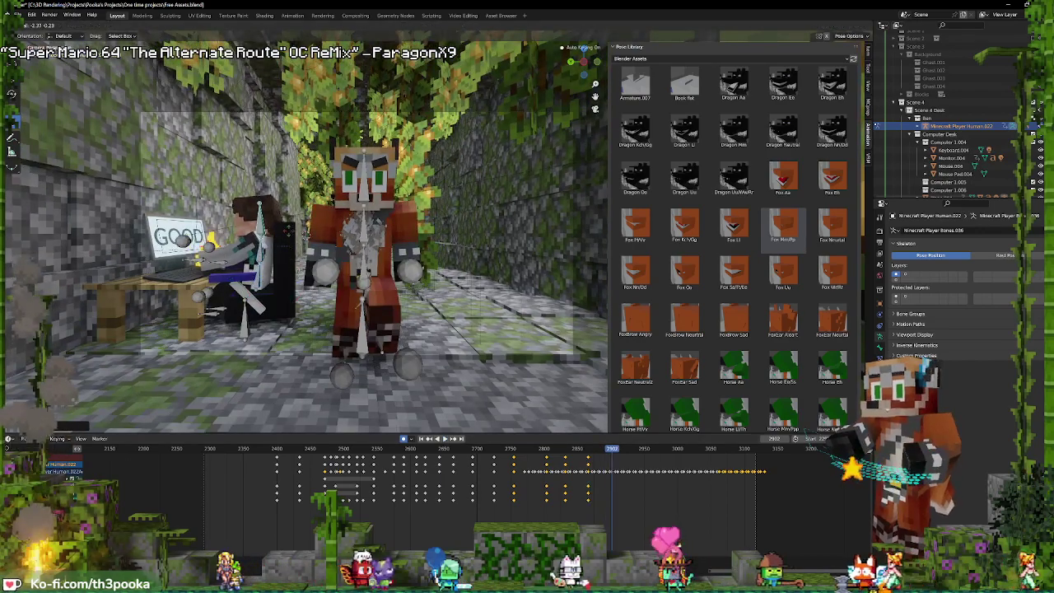
click(342, 271)
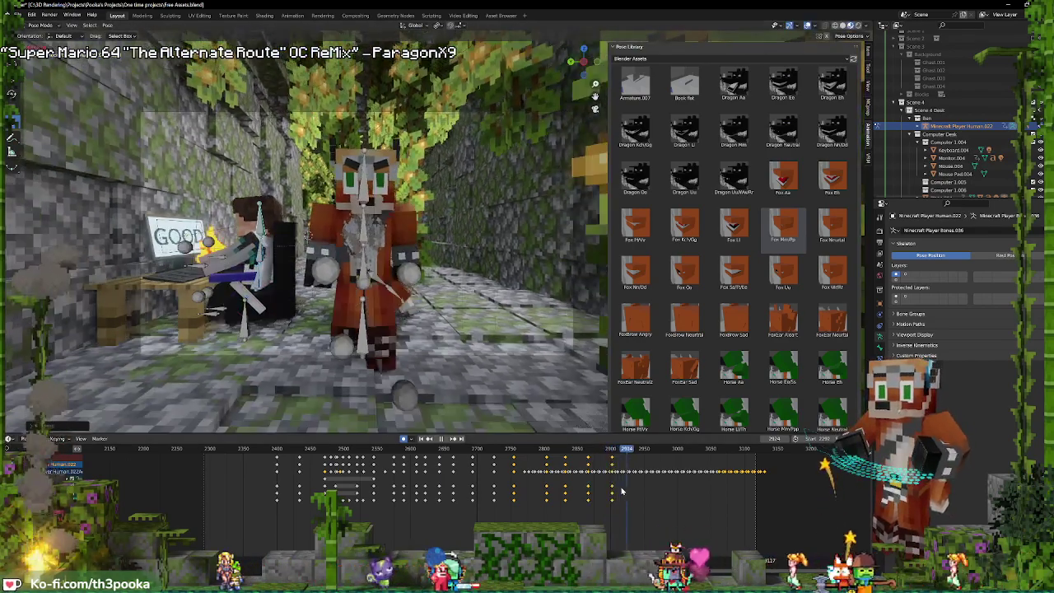
click(280, 263)
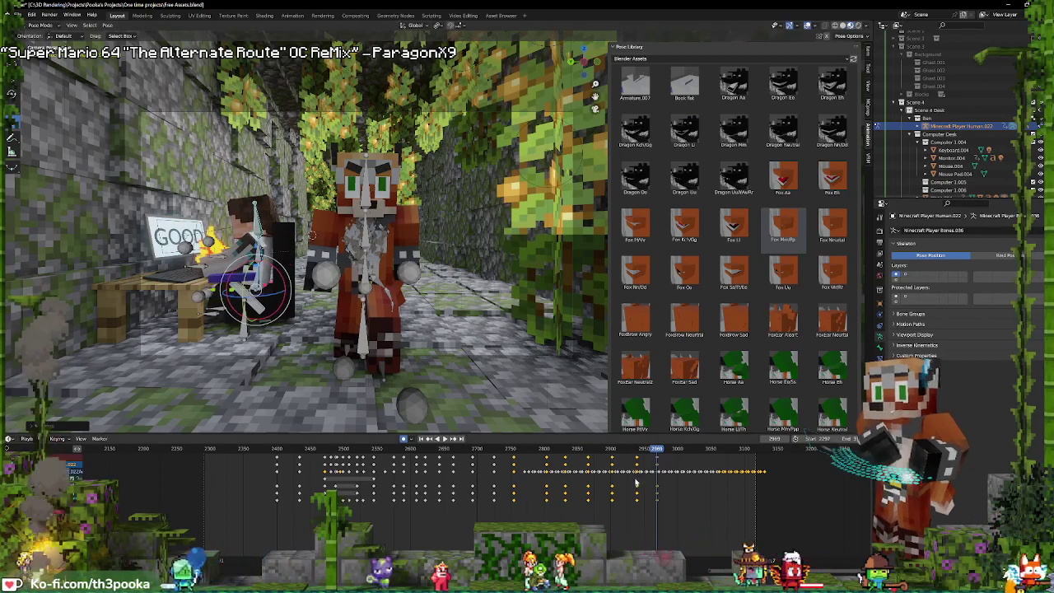
key(space)
key(space)
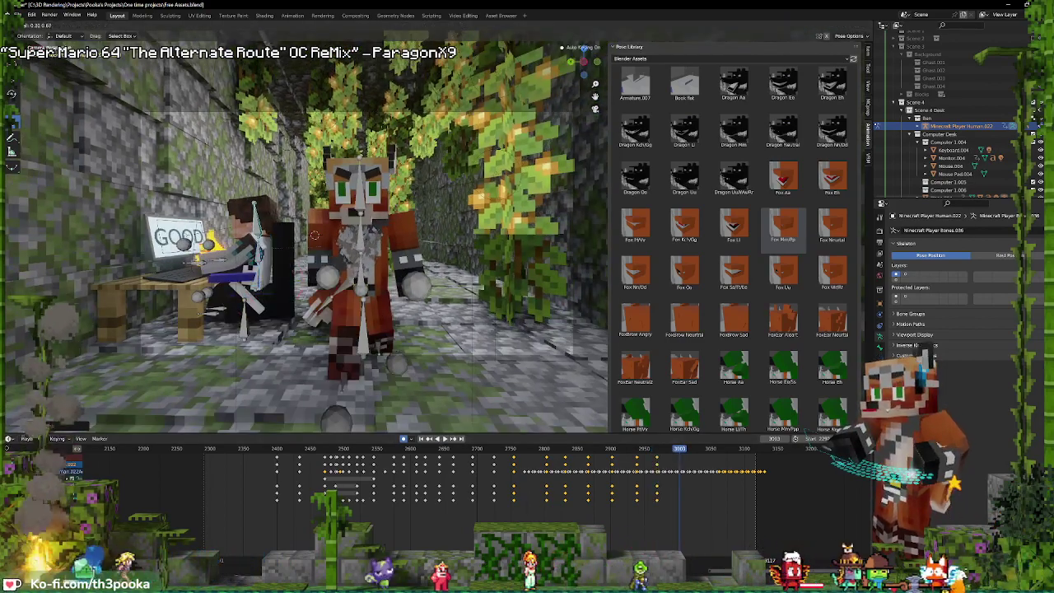
key(space)
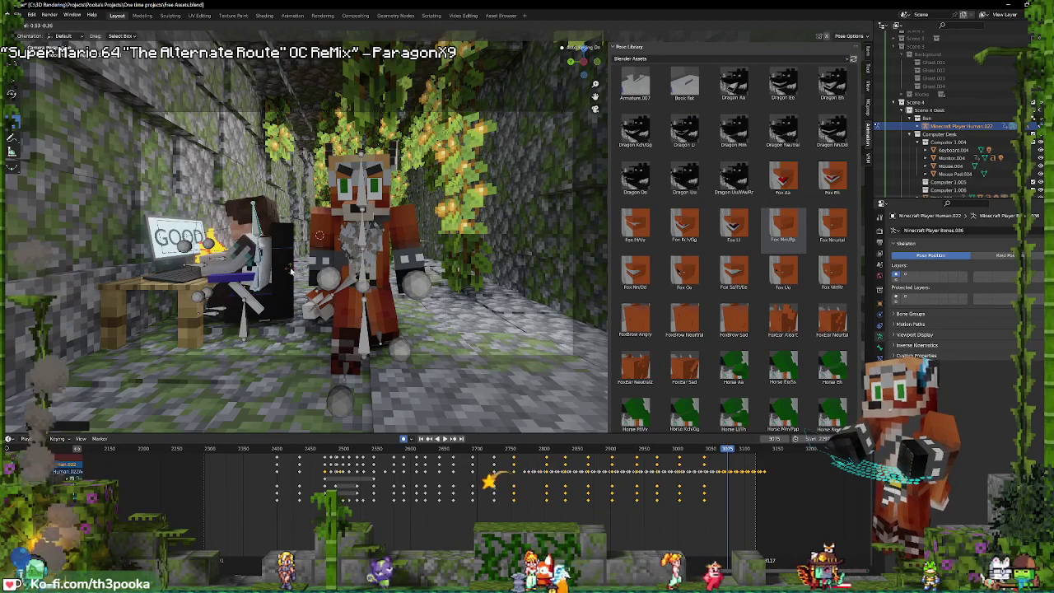
- Move the seated character's arm bone at frame 3117, then play the animation
drag(729, 483, 758, 482)
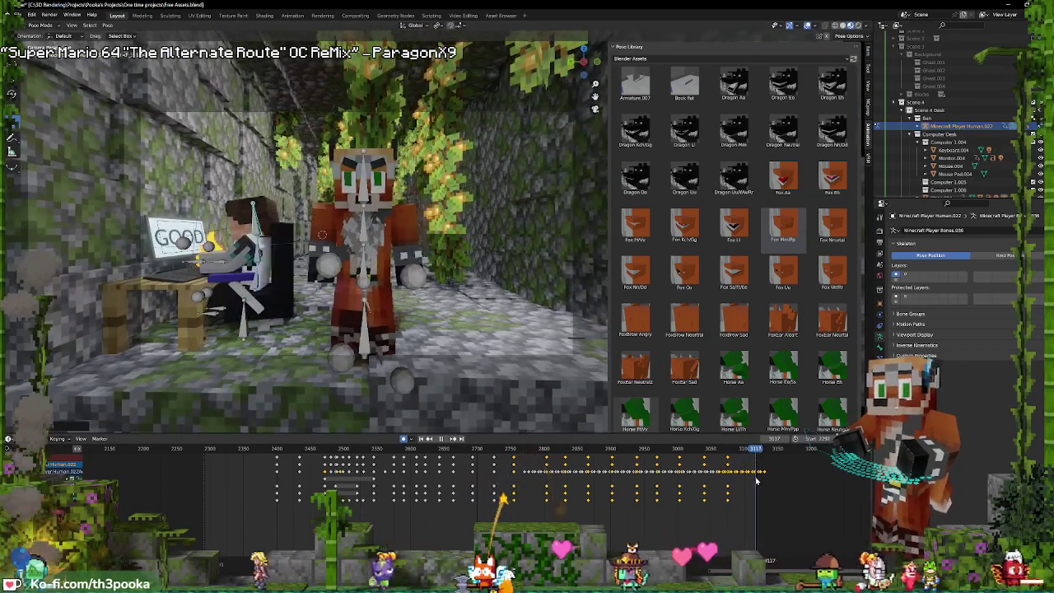
click(268, 238)
key(g)
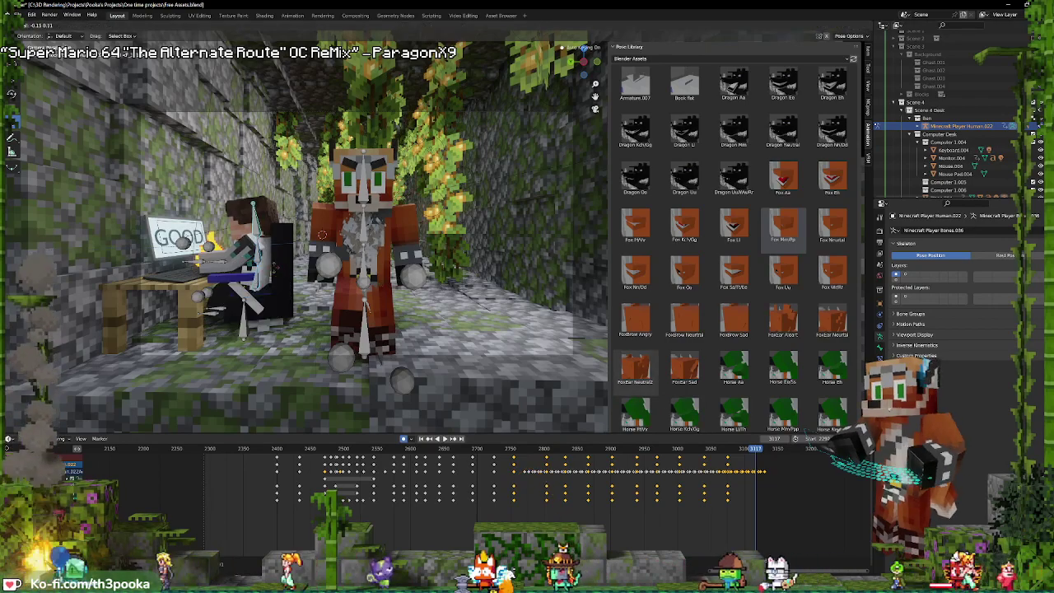
key(Return)
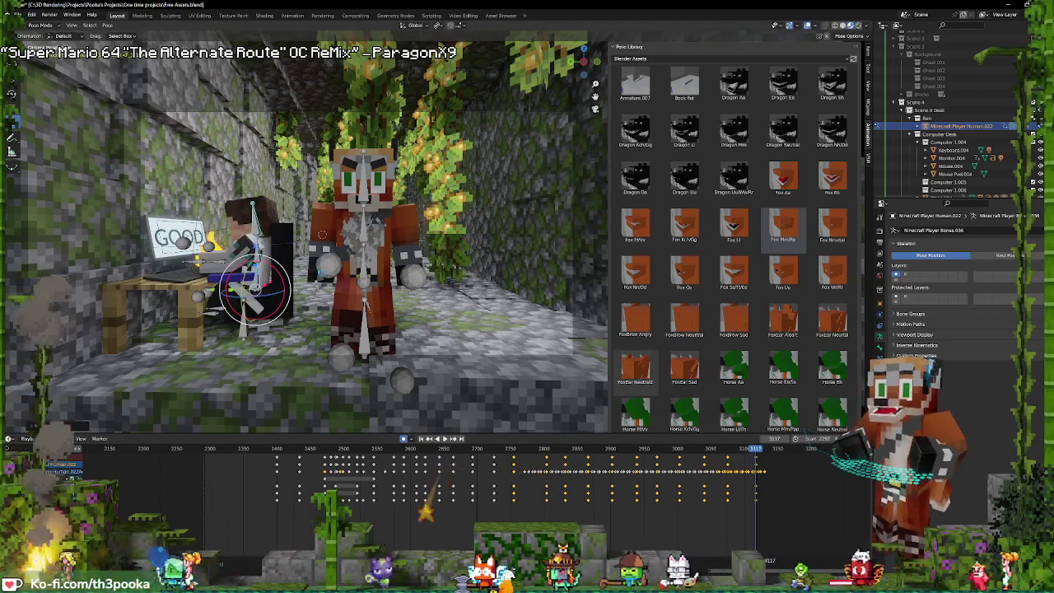
key(space)
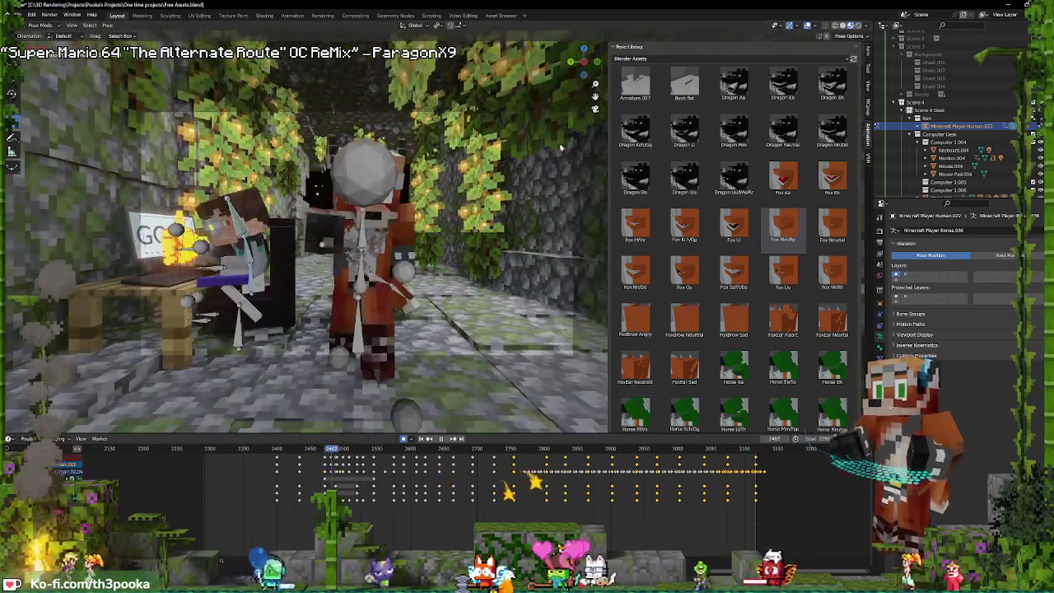
- Hide the bone overlays and play the animation from about frame 2408 to frame 3113
click(796, 19)
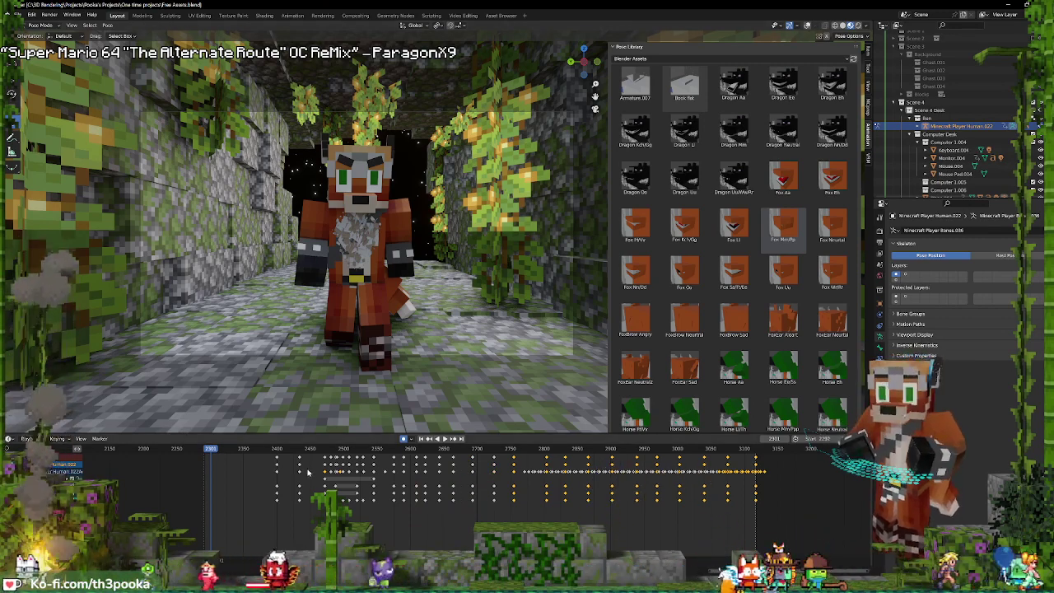
click(281, 486)
key(space)
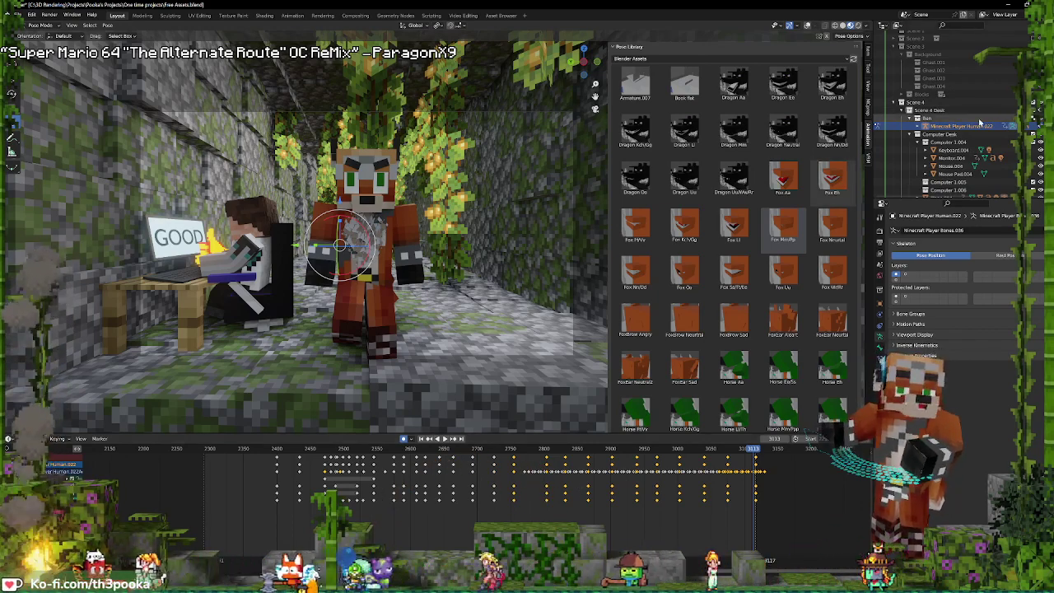
- Select the fox's arm bone, replay from about frame 2518, and switch to camera view
scroll(982, 120, up, 5)
scroll(976, 121, up, 2)
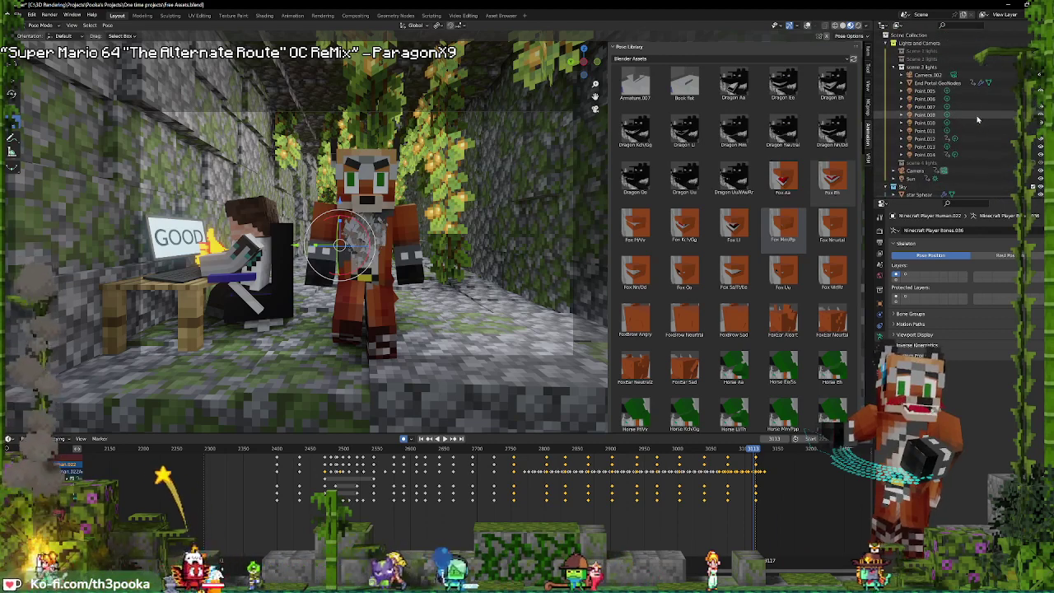
scroll(968, 121, down, 3)
scroll(968, 121, down, 4)
scroll(968, 121, down, 3)
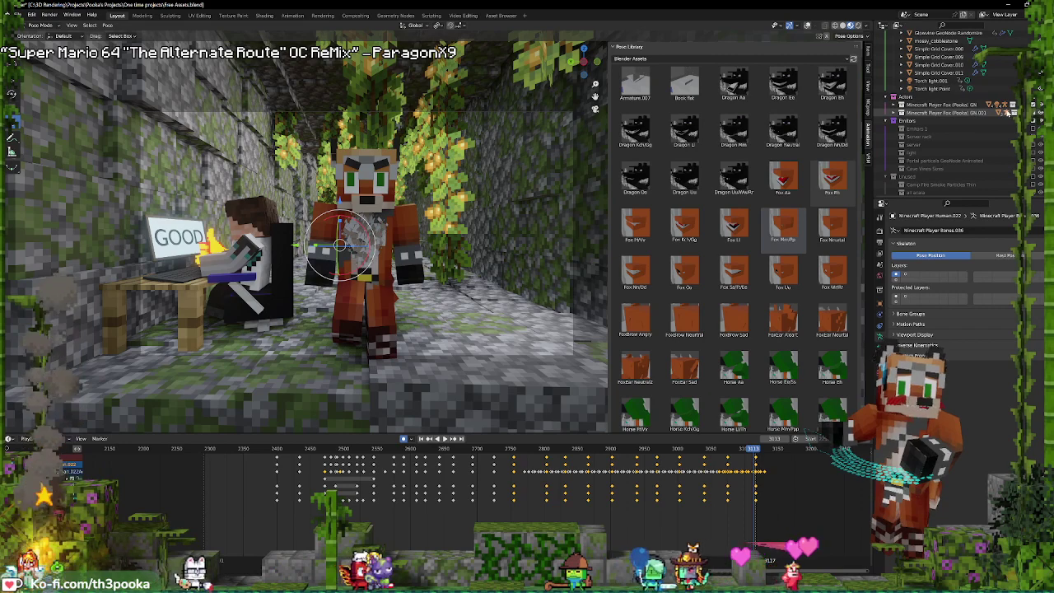
click(326, 262)
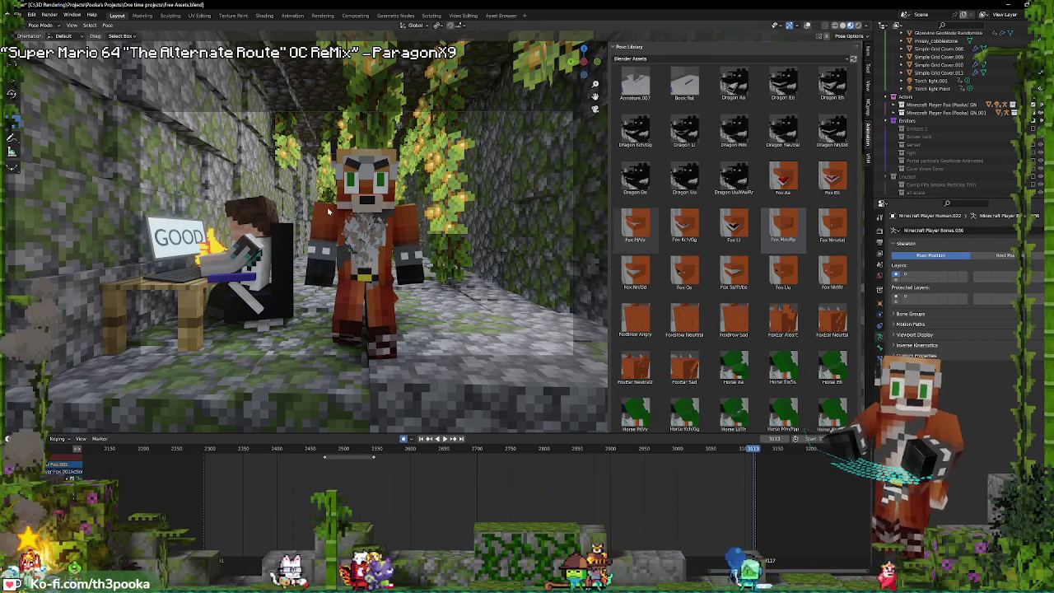
click(329, 482)
key(space)
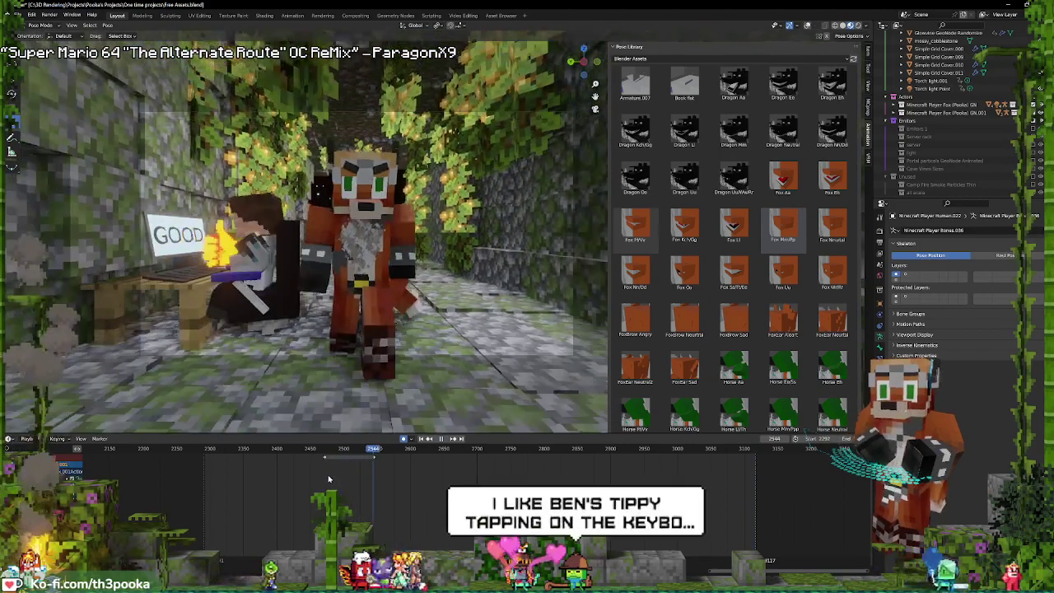
key(KP_0)
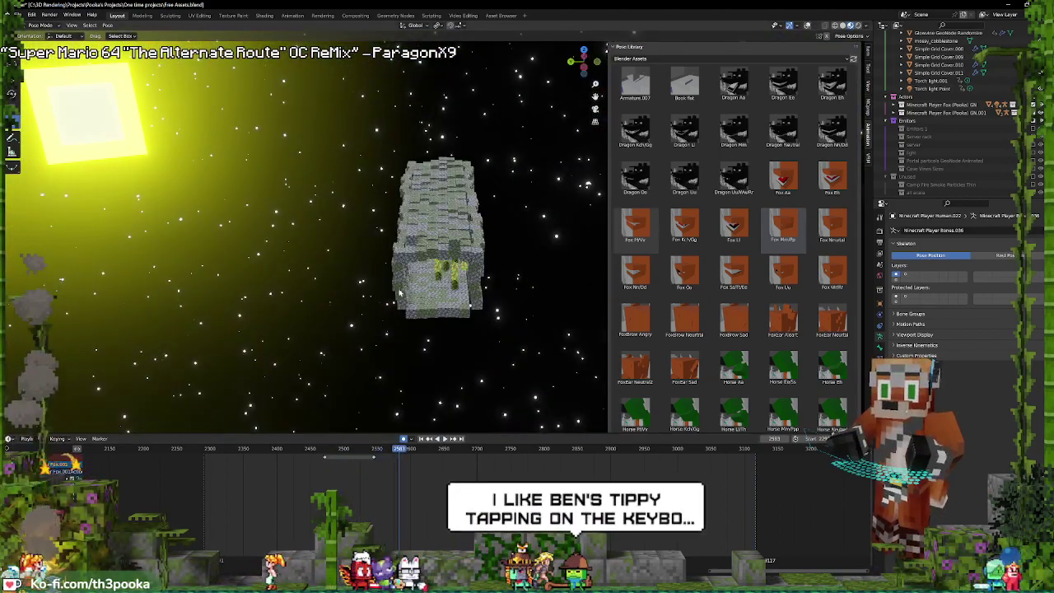
- Stop at frame 2572 and key location, rotation and scale for the pose
click(392, 473)
key(space)
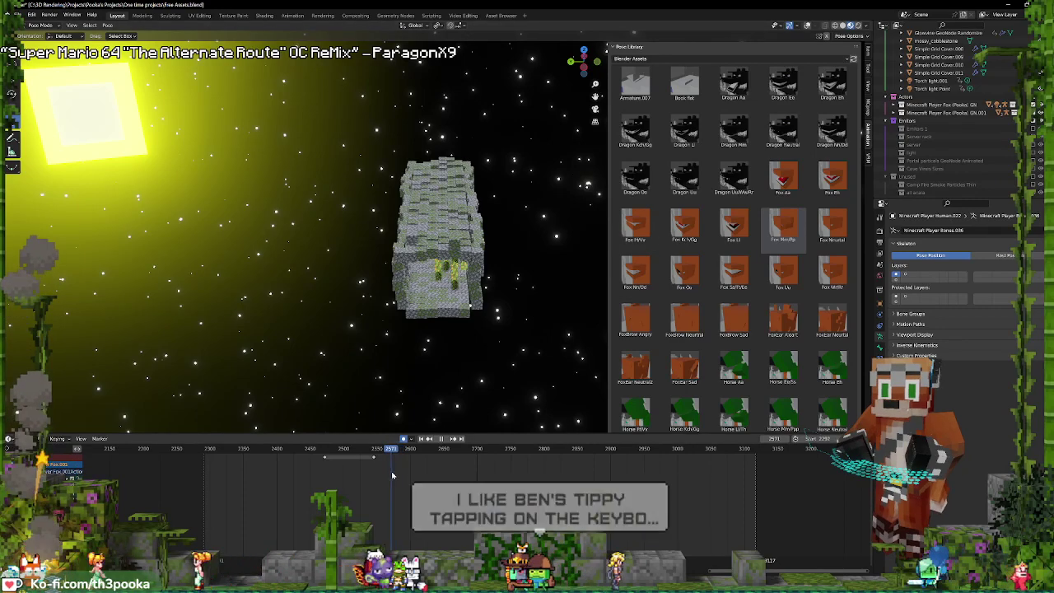
key(Escape)
middle_drag(427, 276, 405, 235)
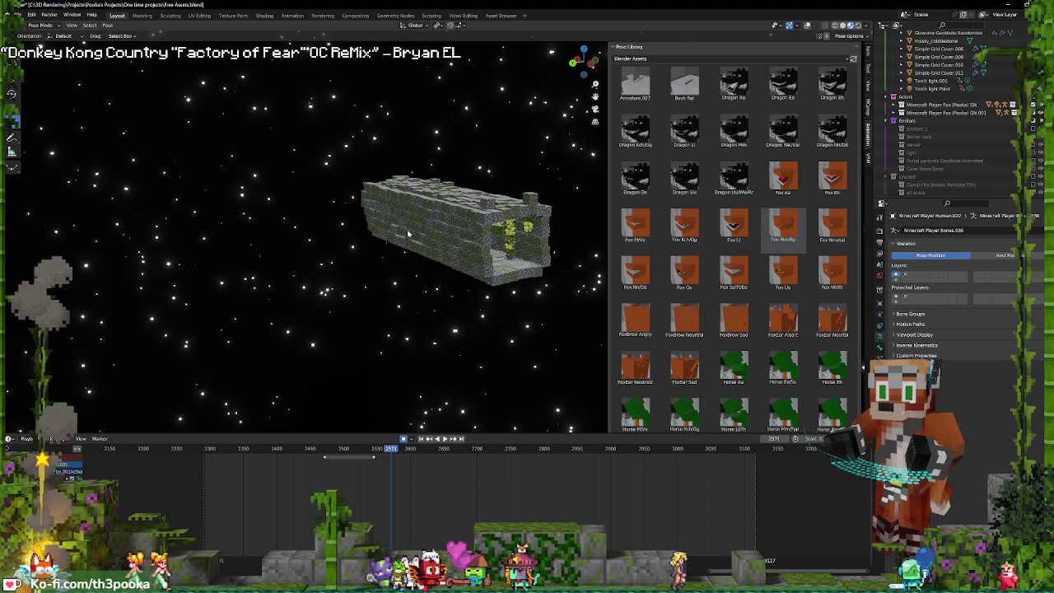
key(i)
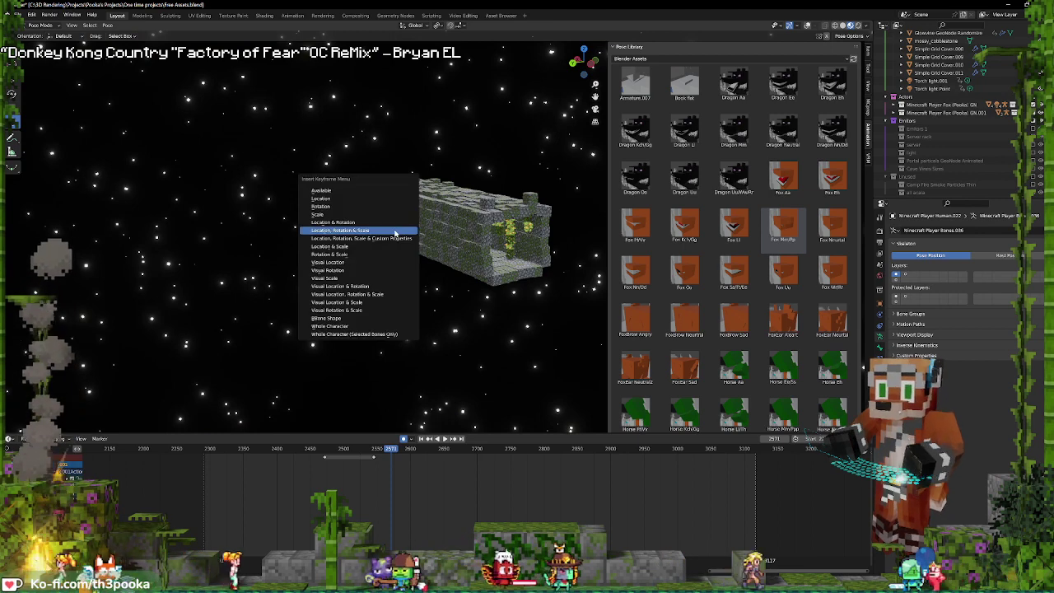
click(395, 235)
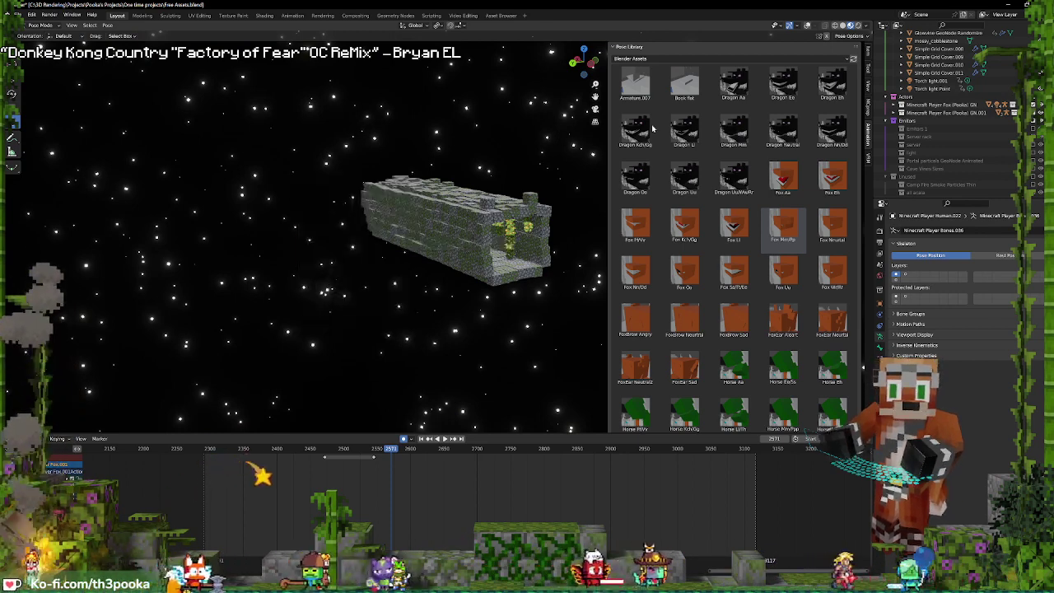
- In Object Mode, key the Fox.001 rig and snap it to the 3D cursor
click(944, 137)
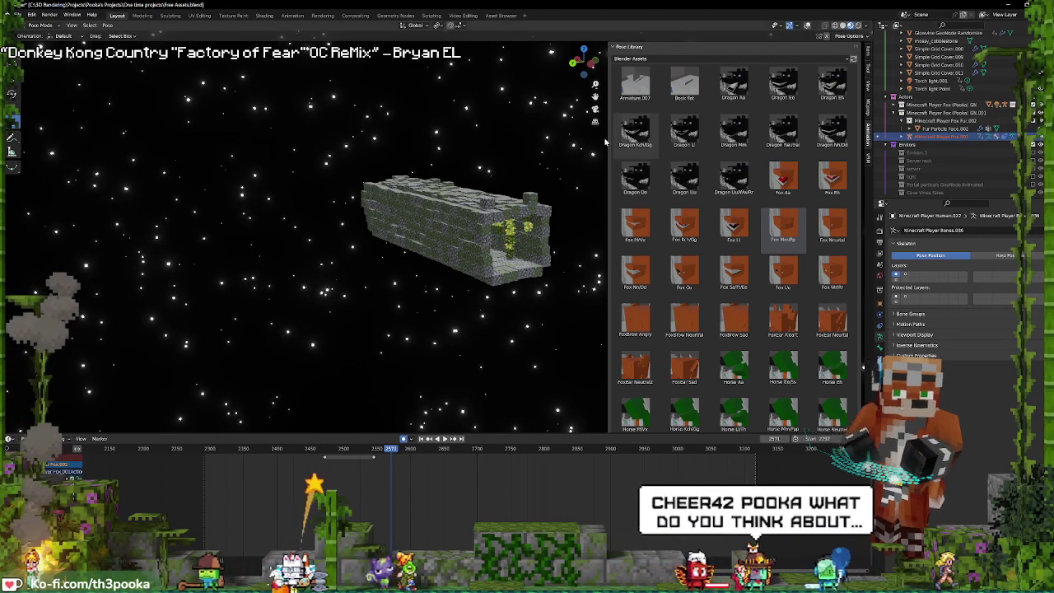
key(ctrl+Tab)
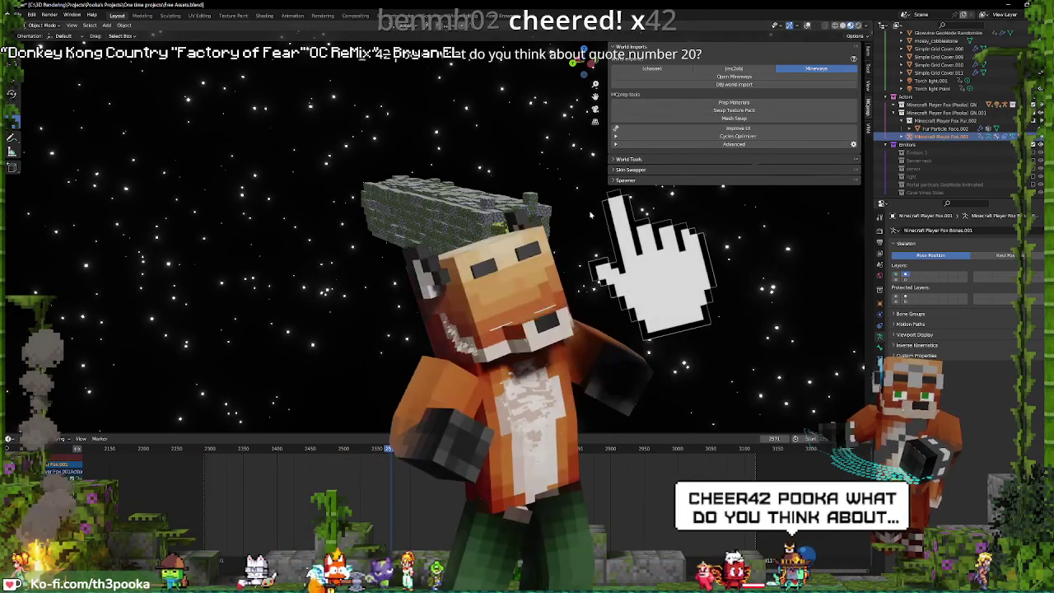
click(429, 206)
right_click(428, 206)
click(429, 206)
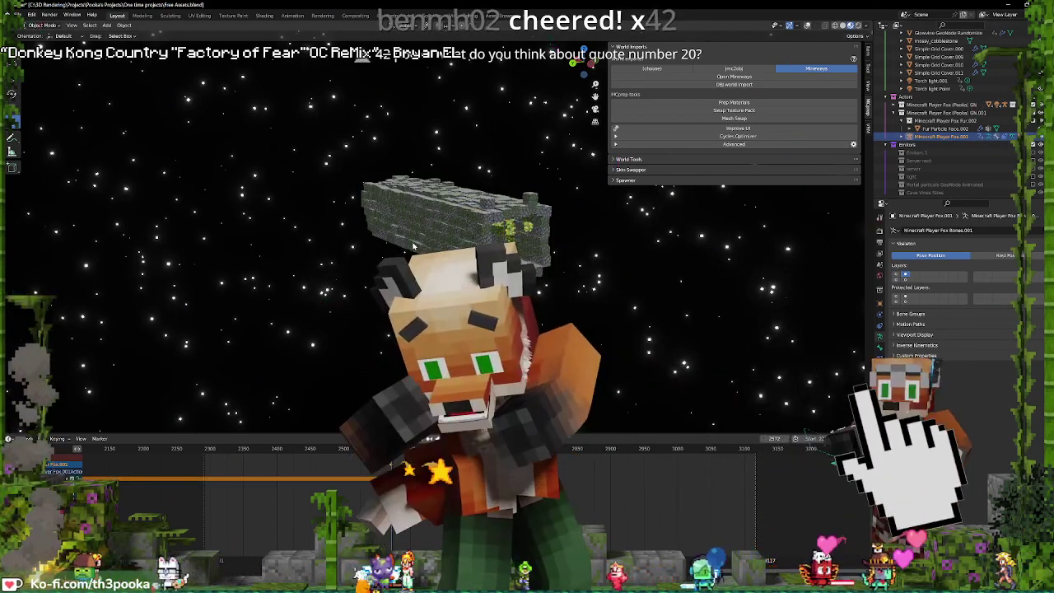
key(shift+s)
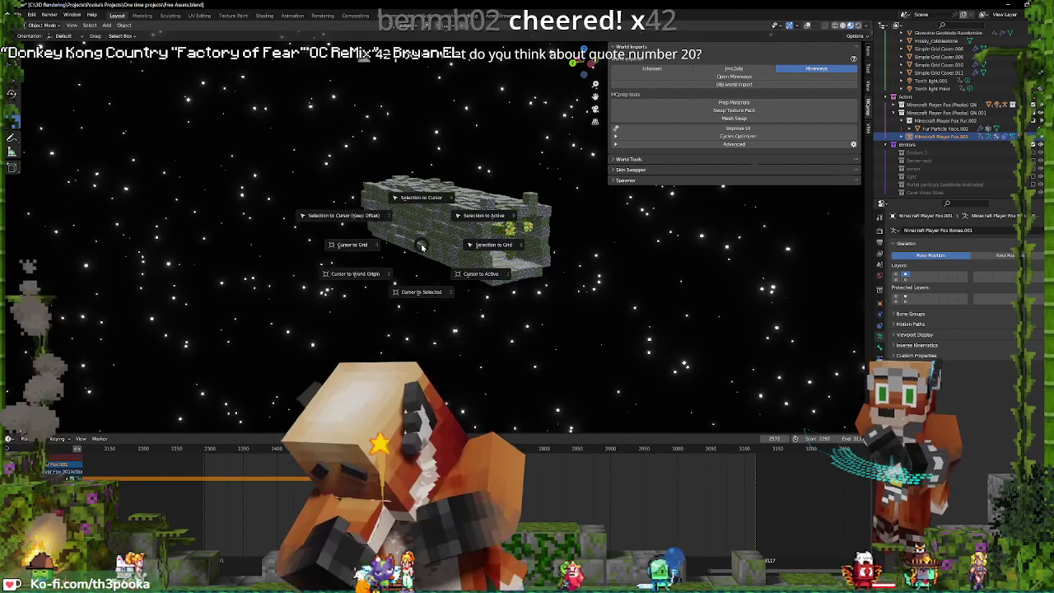
click(421, 197)
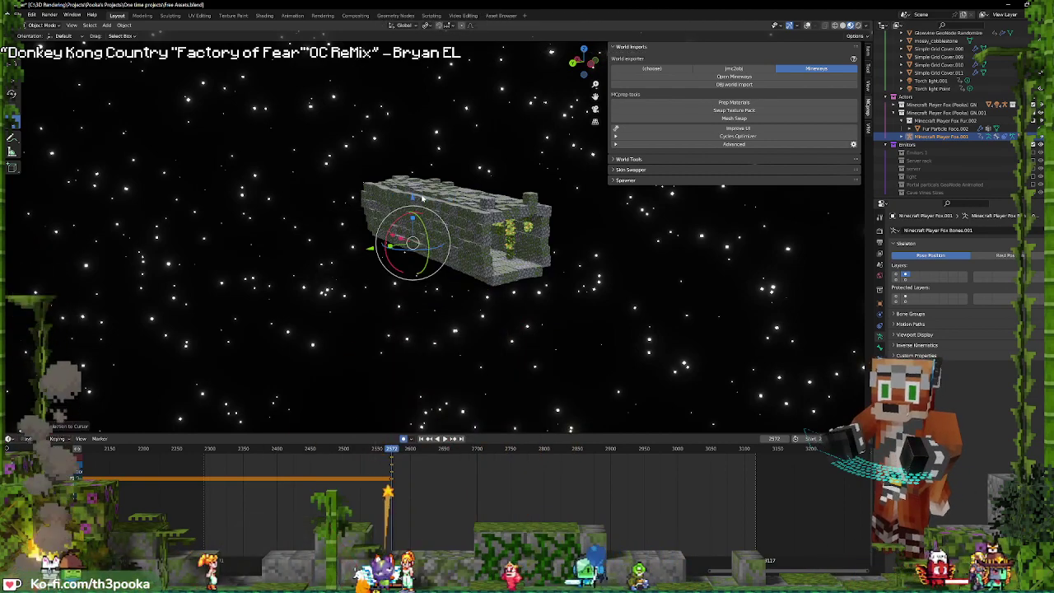
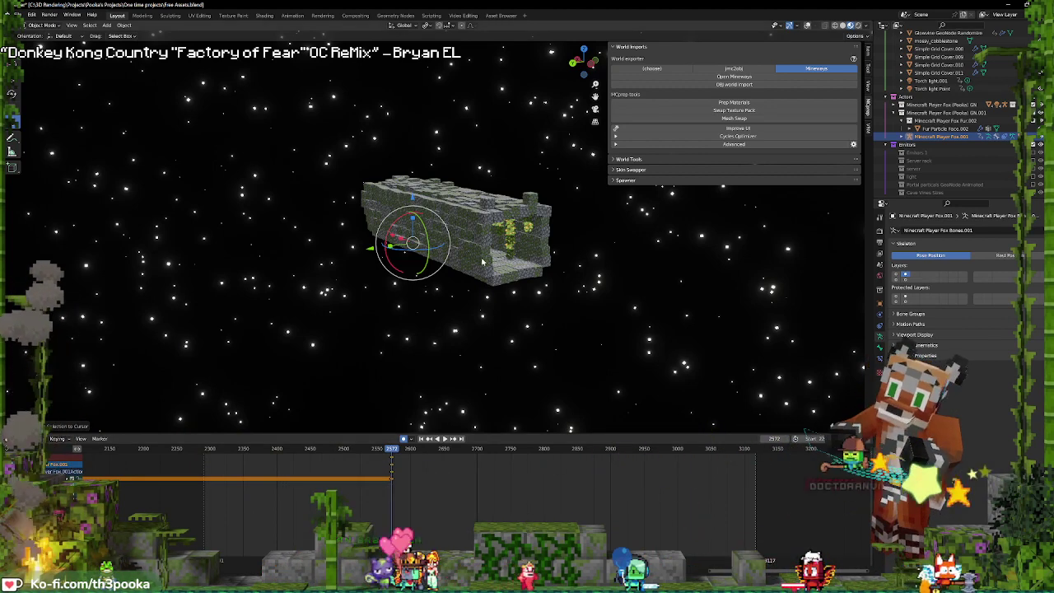
- Orbit down onto the block scene, go to frame 2585 and look through the scene camera
middle_drag(500, 254, 499, 251)
scroll(500, 250, up, 8)
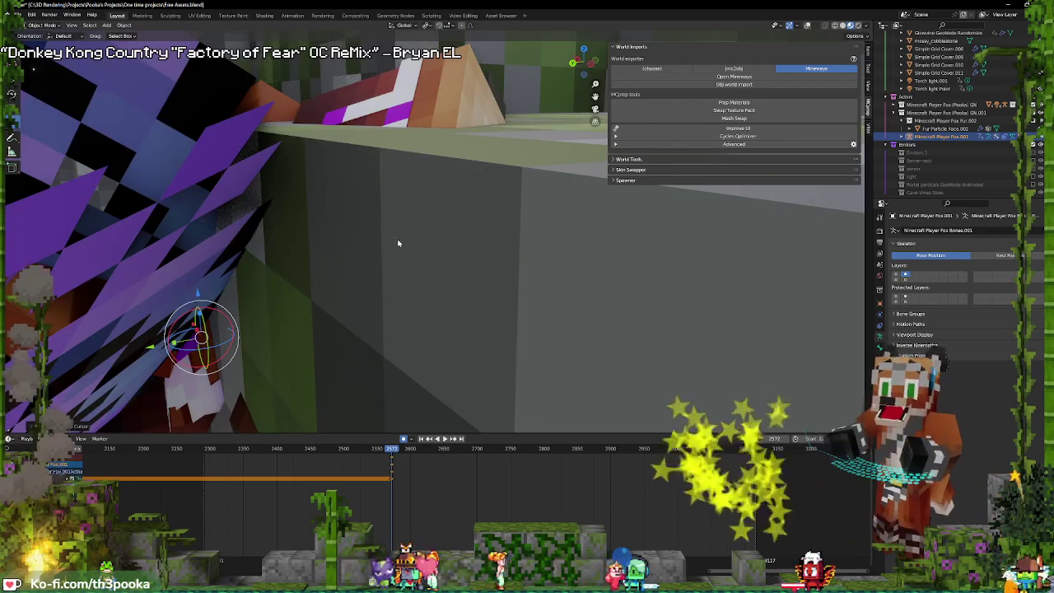
mouse_move(395, 243)
middle_down()
mouse_move(401, 301)
mouse_move(482, 244)
mouse_move(445, 327)
middle_up()
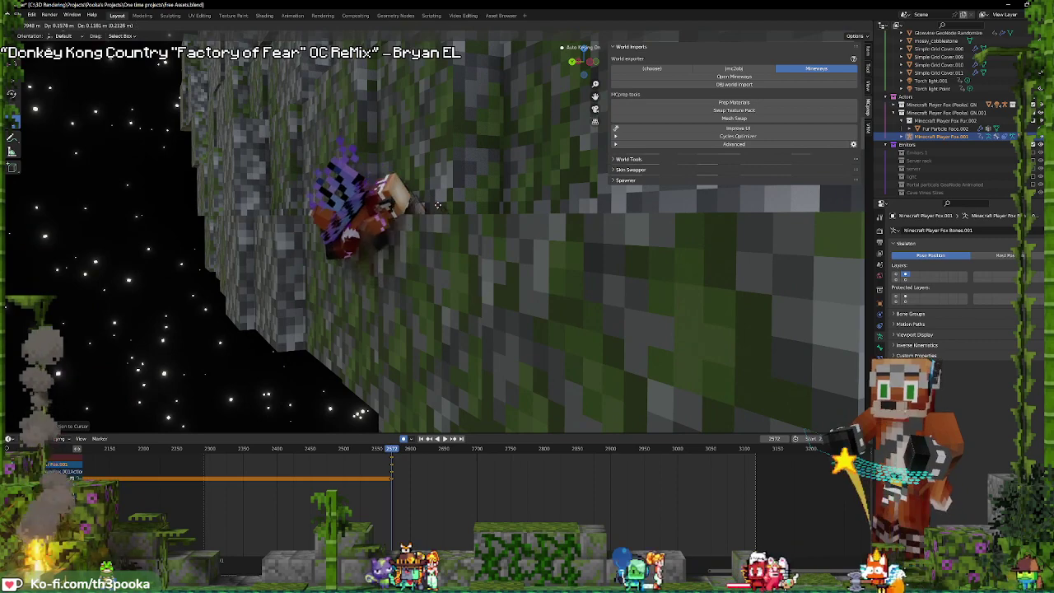
click(408, 452)
key(KP_0)
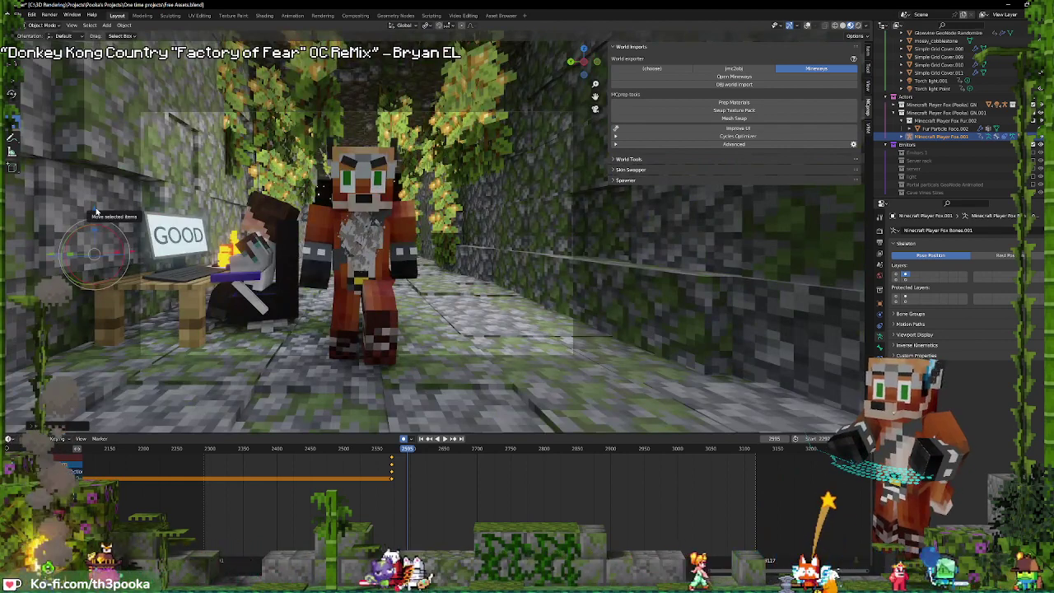
- Move the small fox lower and right beside the tall fox, rotate it into pose, and play back
key(g)
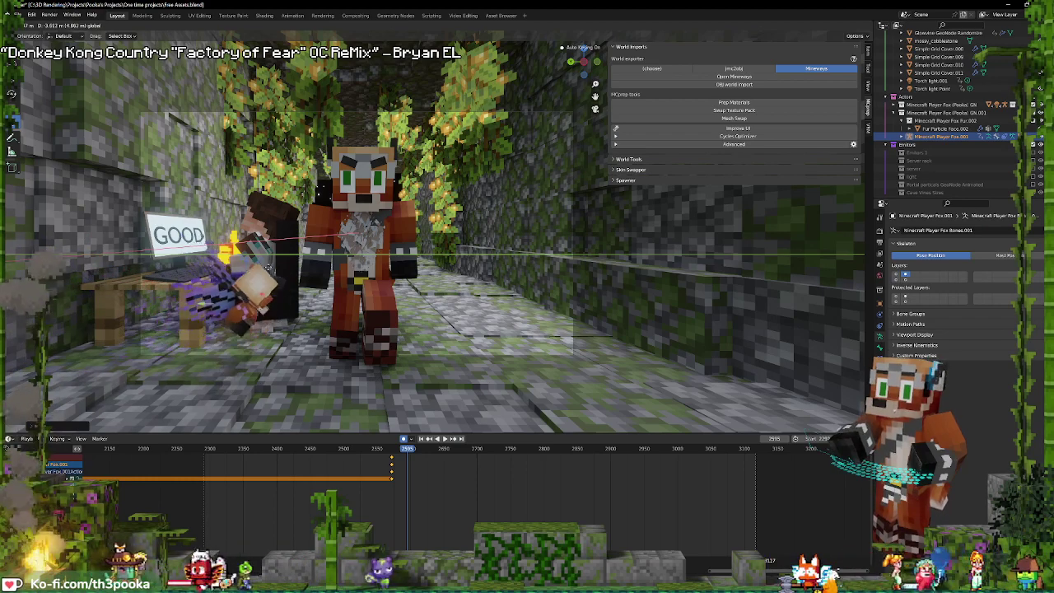
click(277, 309)
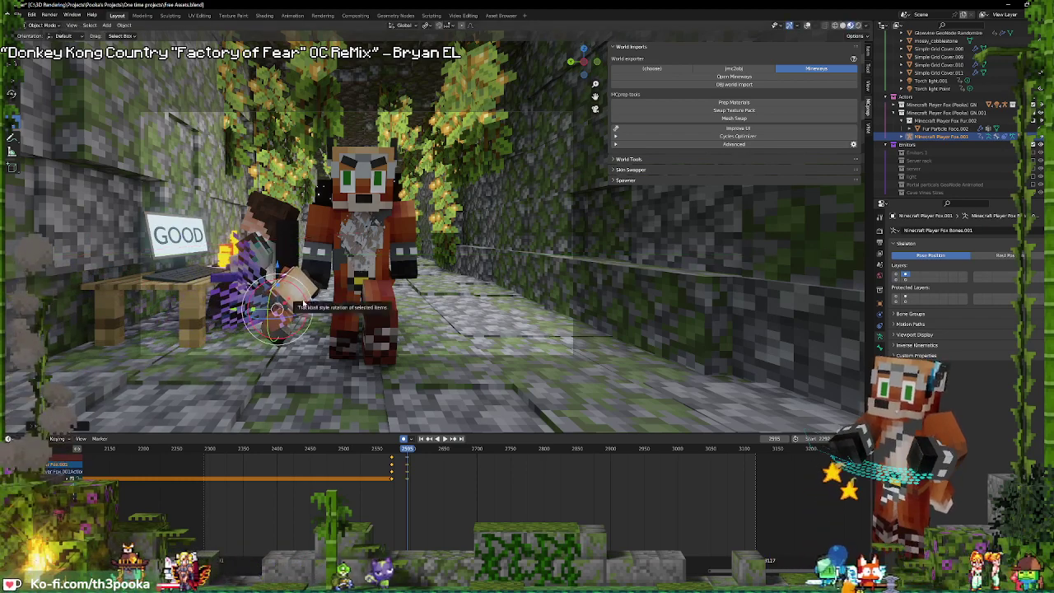
drag(300, 306, 304, 305)
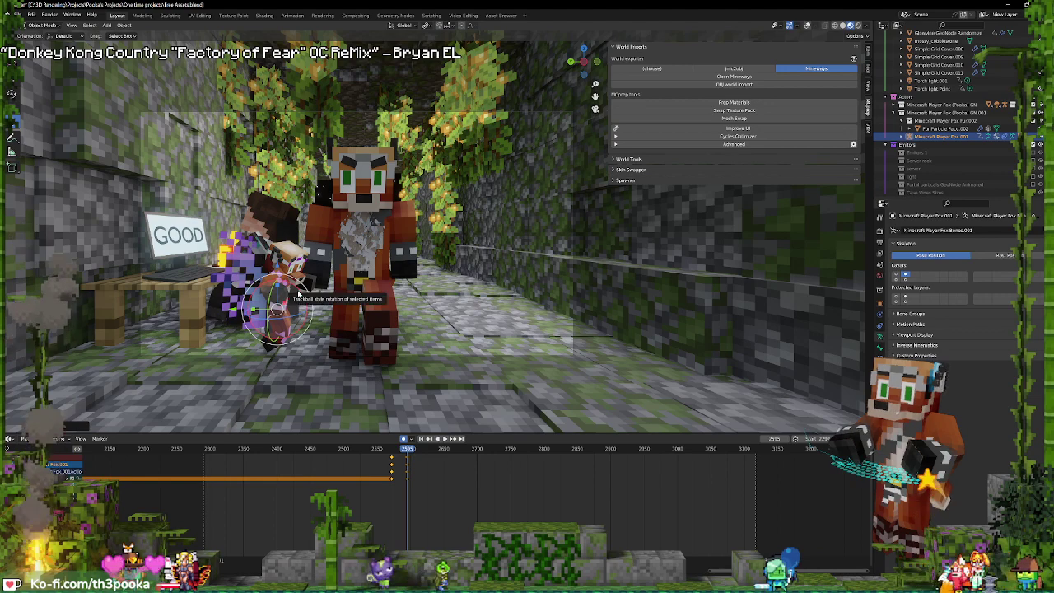
drag(297, 304, 284, 297)
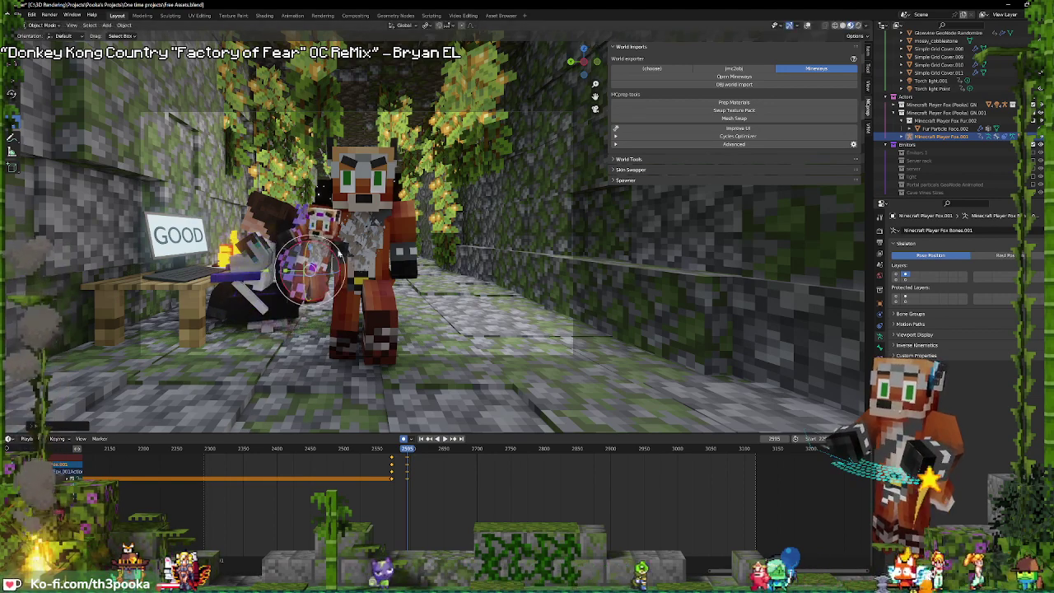
key(KP_Decimal)
scroll(376, 239, down, 3)
scroll(376, 247, down, 3)
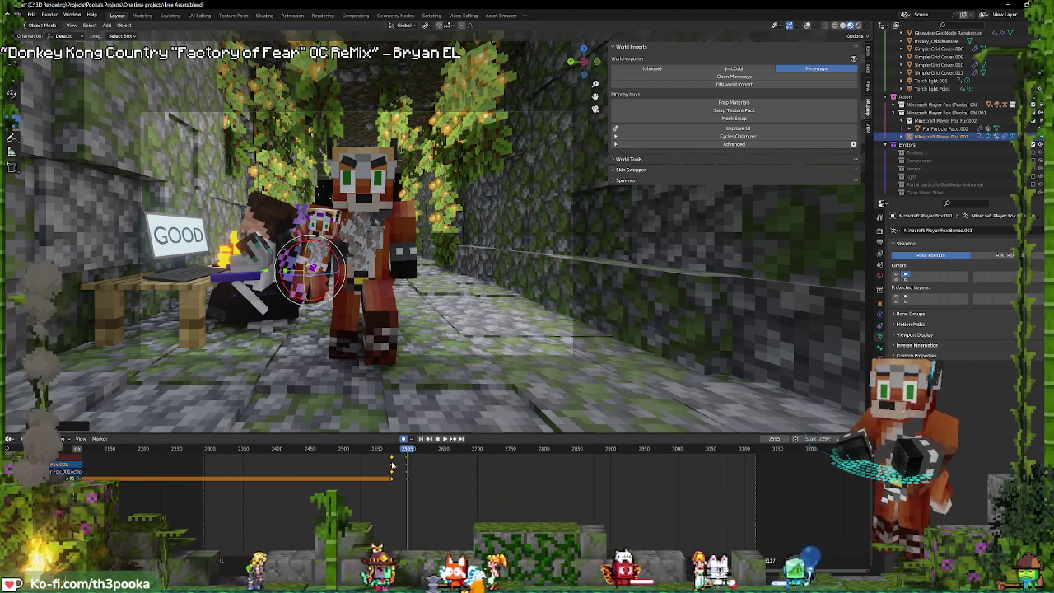
key(space)
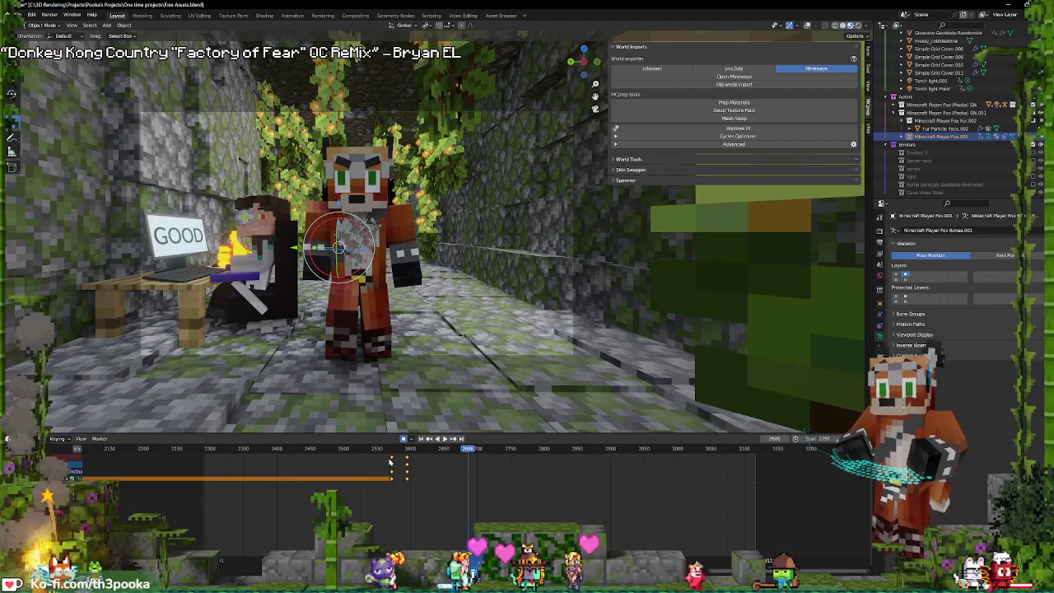
key(Escape)
- Shift the small fox's keyframe a few frames earlier, replaying from frame 2552 to 2557
key(space)
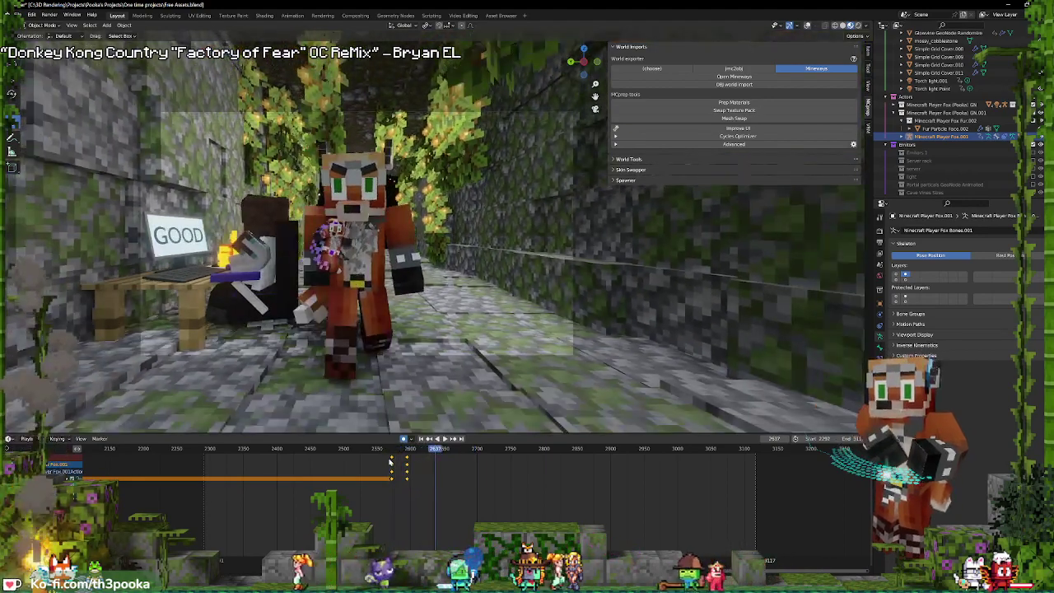
click(397, 464)
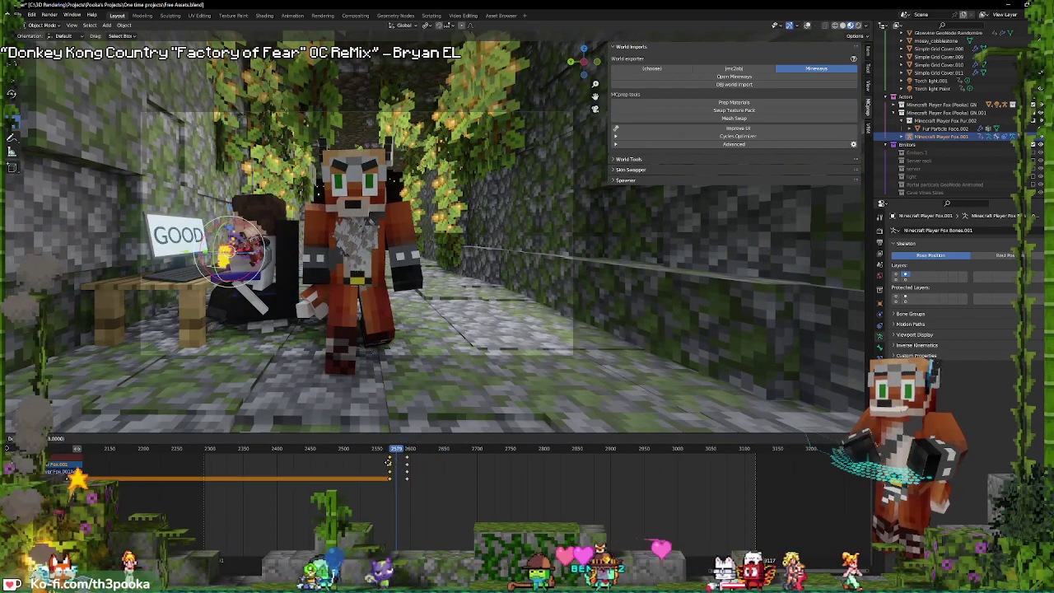
click(392, 466)
key(space)
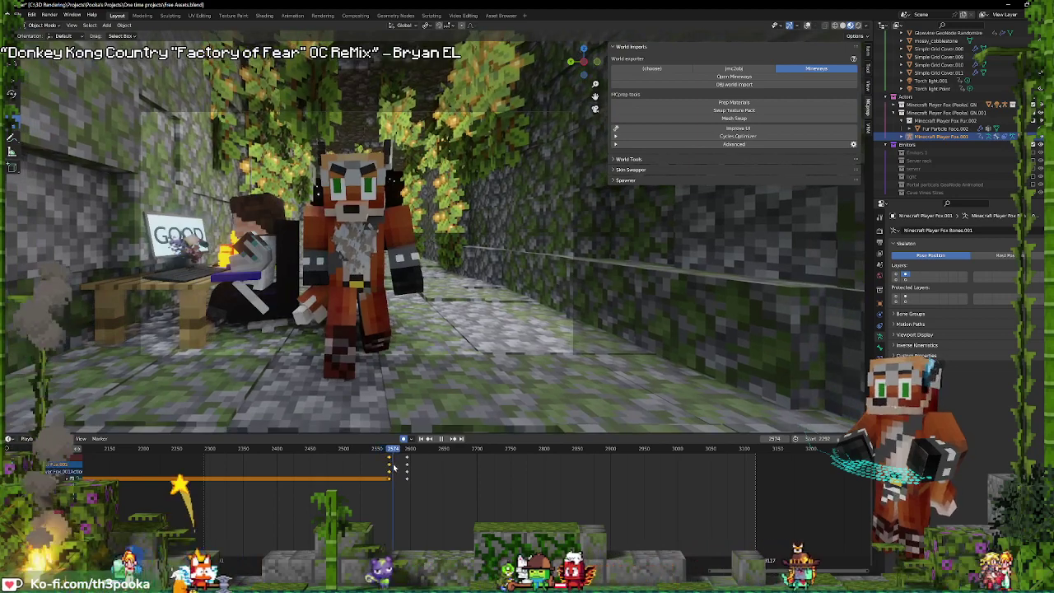
drag(394, 466, 377, 465)
click(377, 465)
key(space)
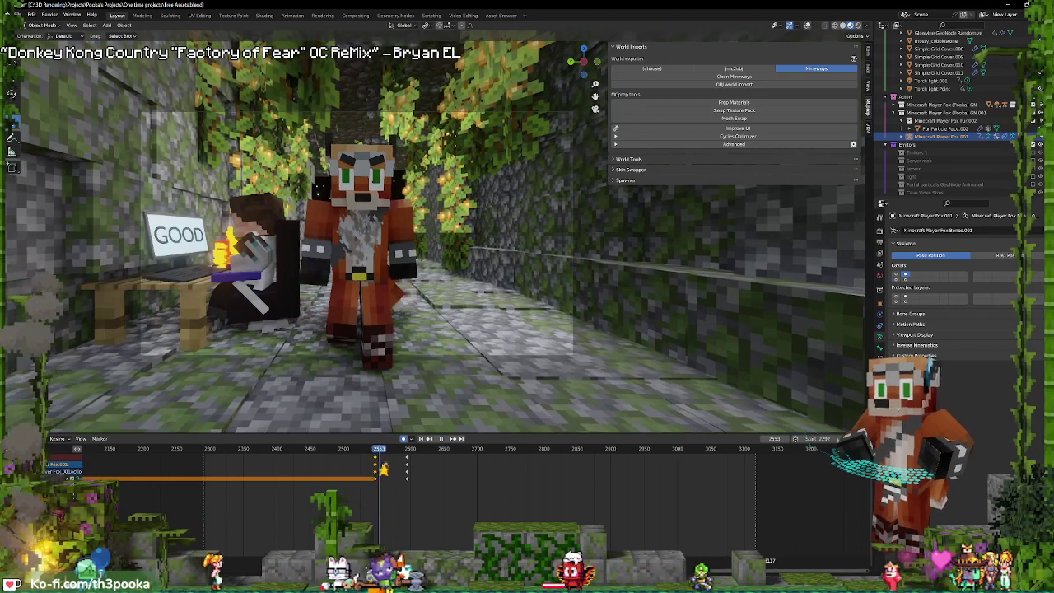
key(space)
- Move the small fox up against the left wall above the desk and replay
shift+right_click(169, 251)
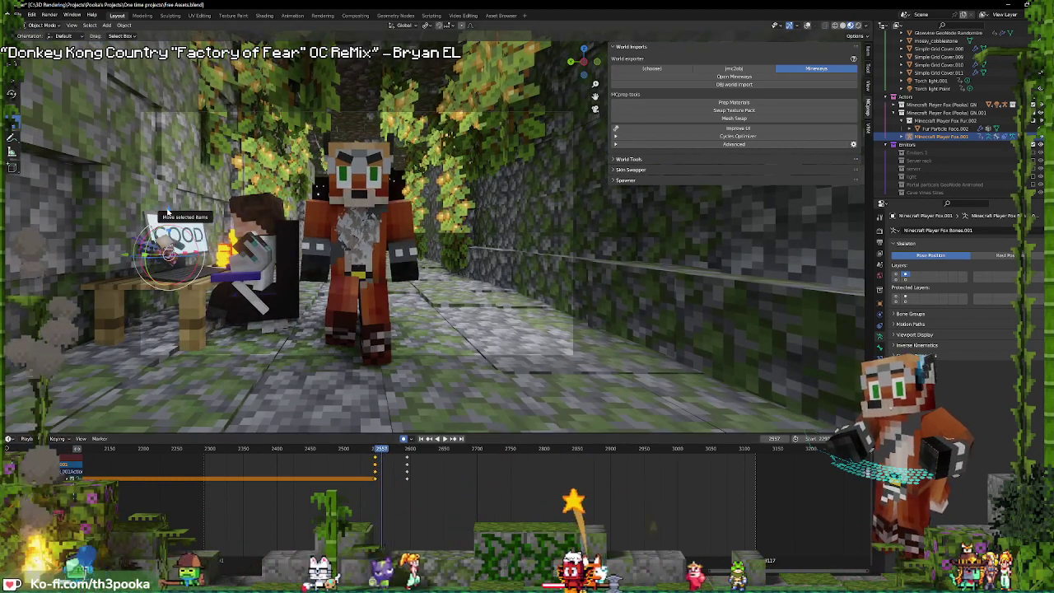
drag(167, 212, 169, 269)
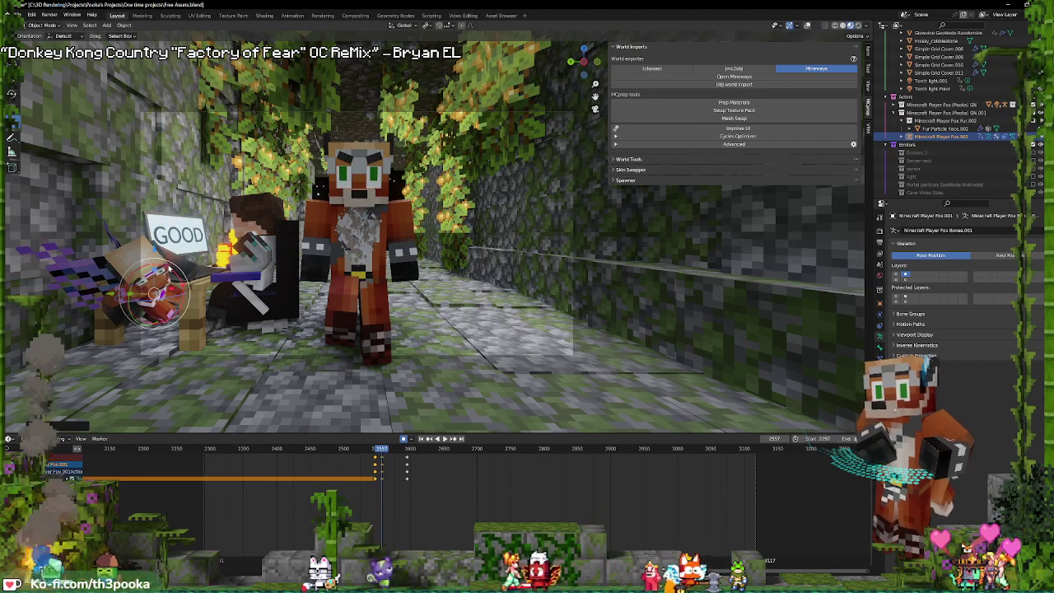
key(g)
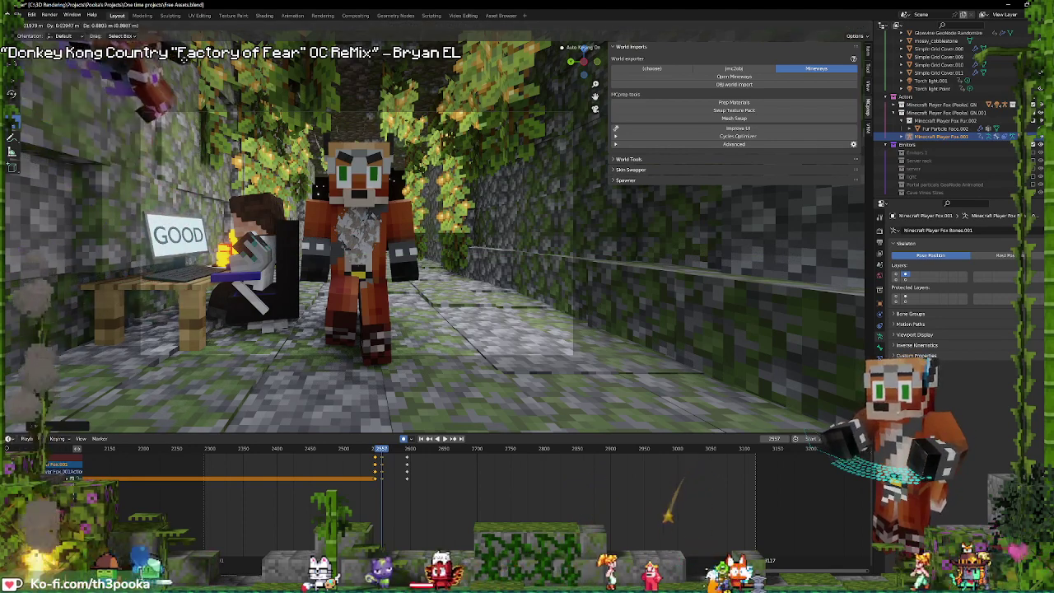
click(378, 409)
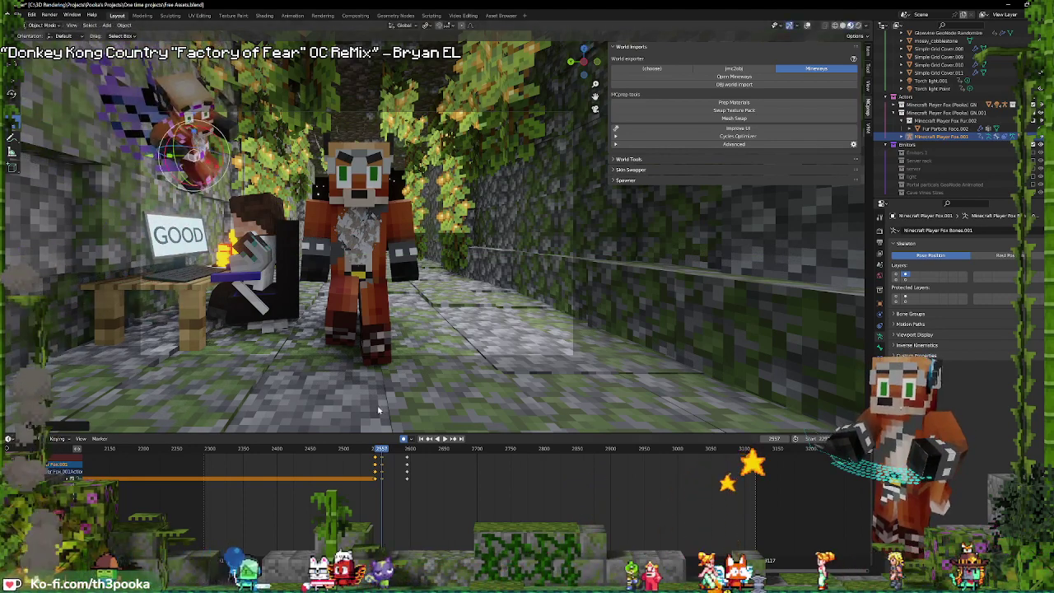
key(space)
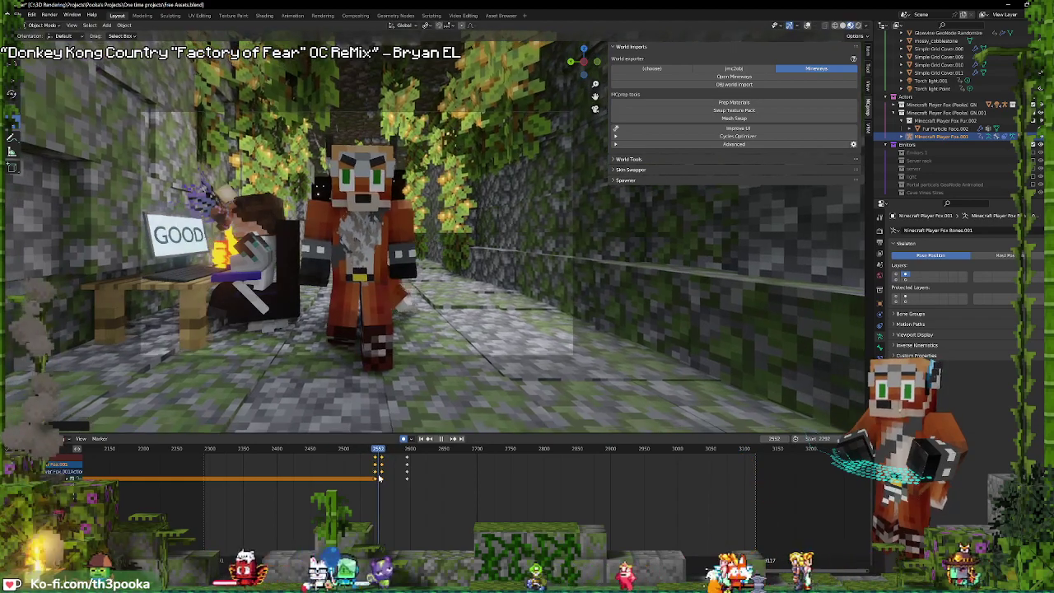
drag(379, 478, 374, 476)
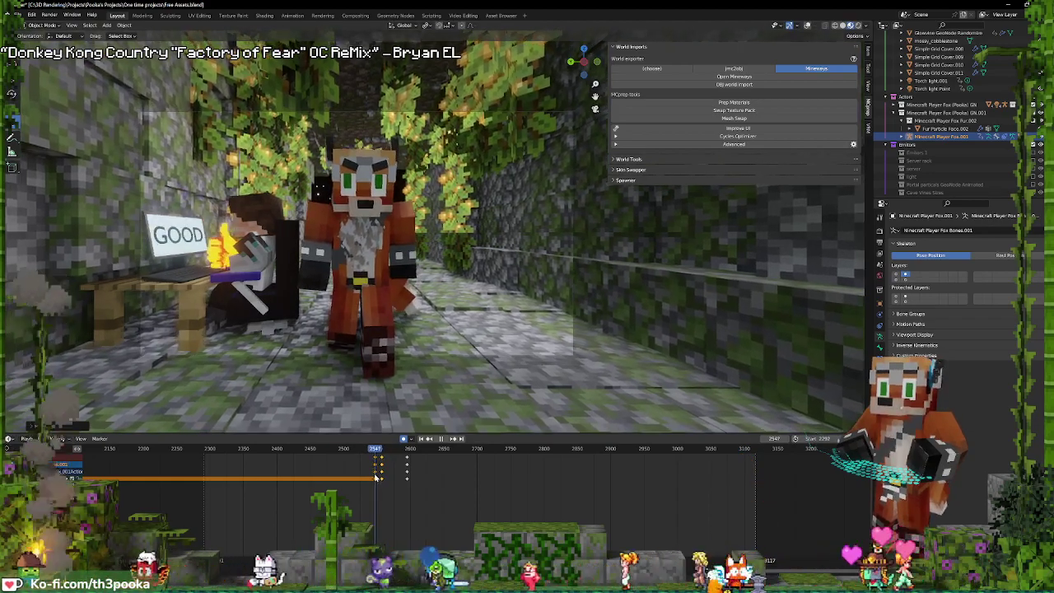
- Briefly fly down the vine corridor, end an accidental move, and replay the animation
key(shift+grave)
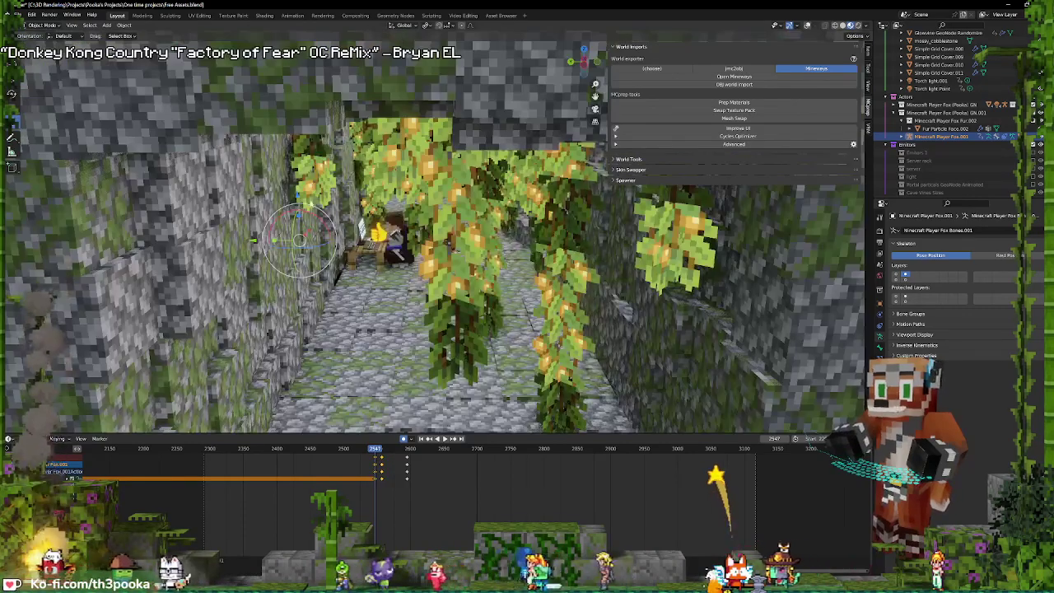
click(296, 195)
key(g)
key(x)
click(317, 310)
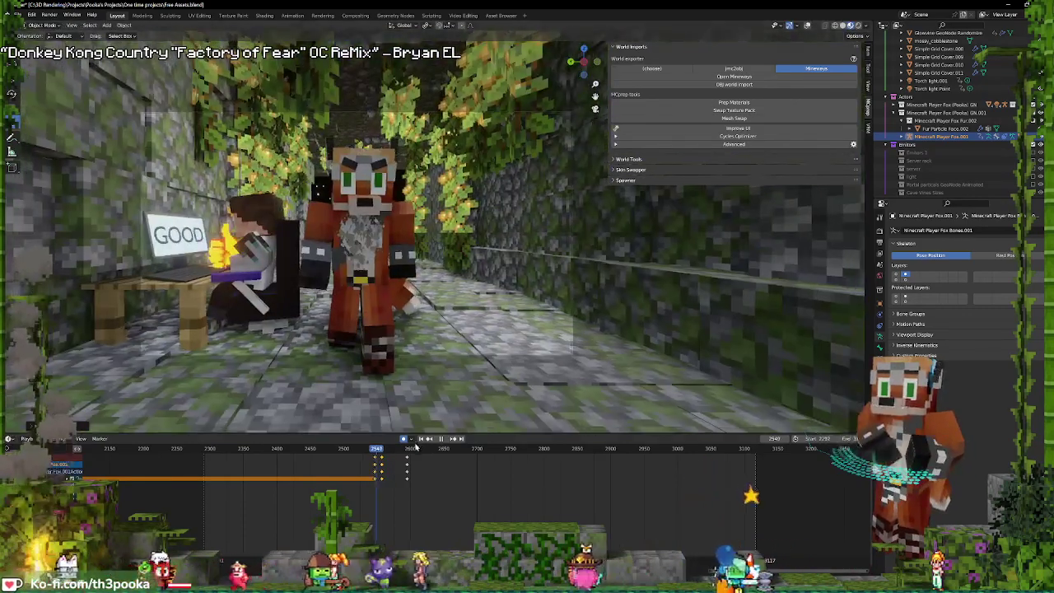
key(space)
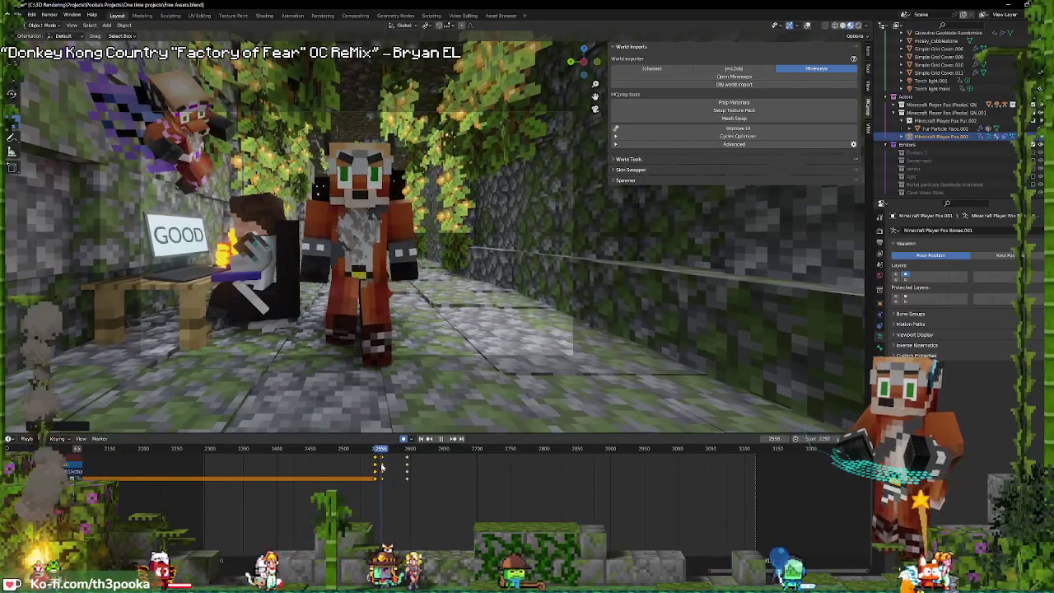
key(space)
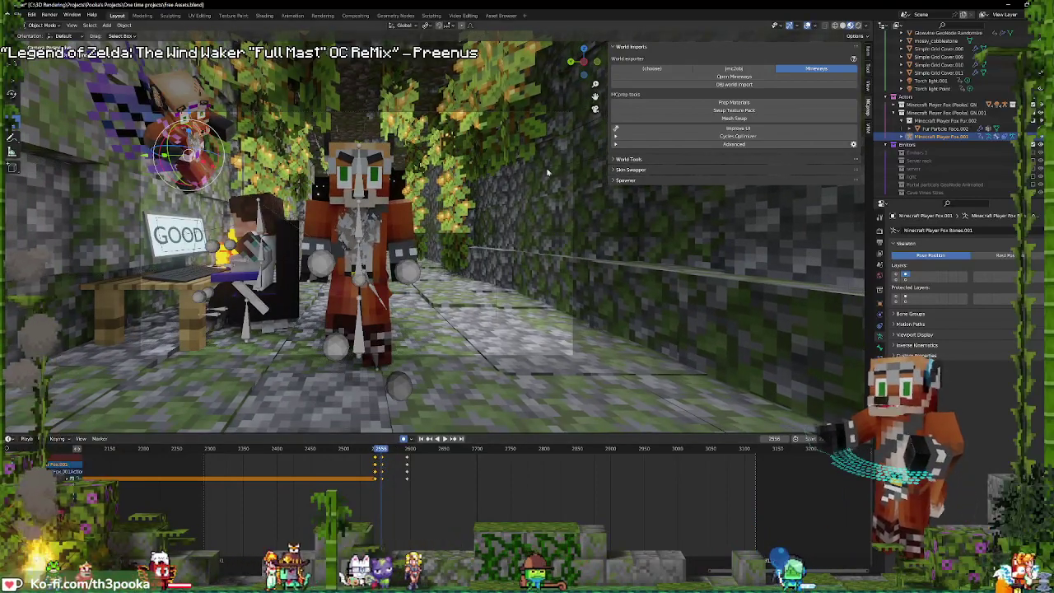
- Show the armature bones and rotate the flying fox into a lower placement, then play it back
click(809, 26)
key(r)
key(r)
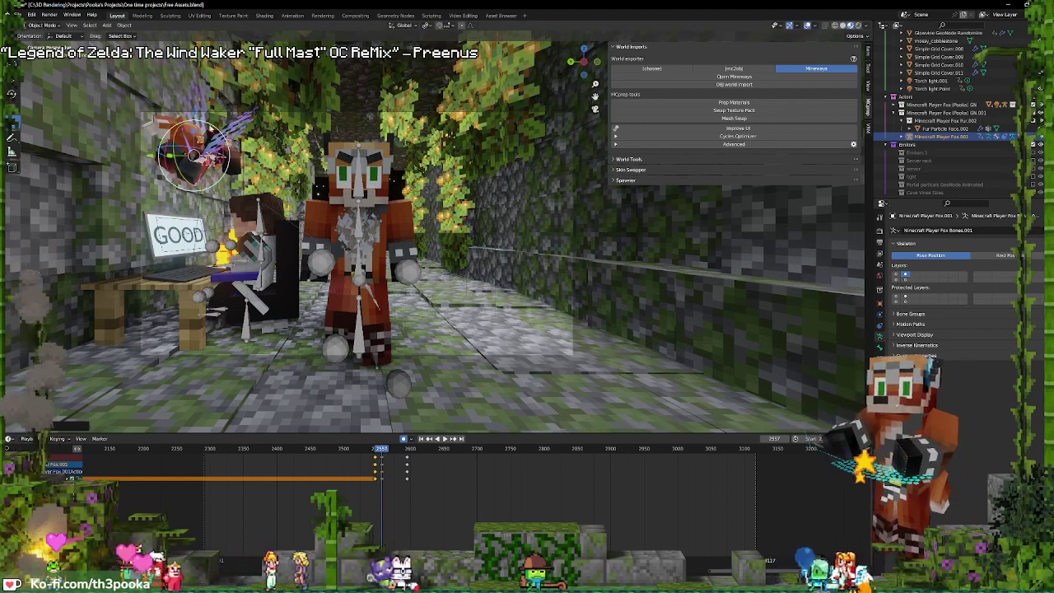
click(211, 190)
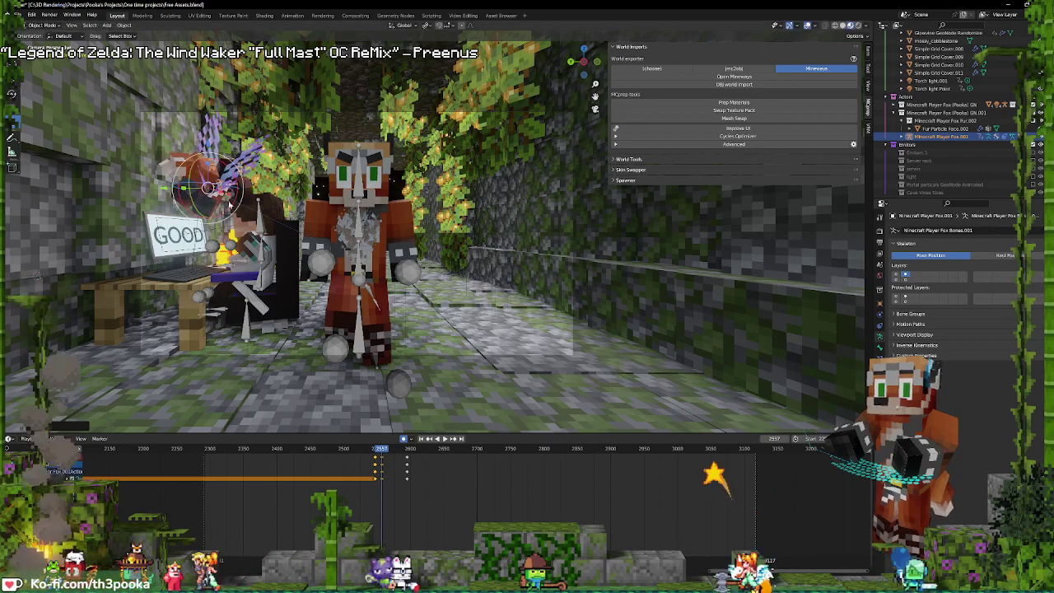
key(space)
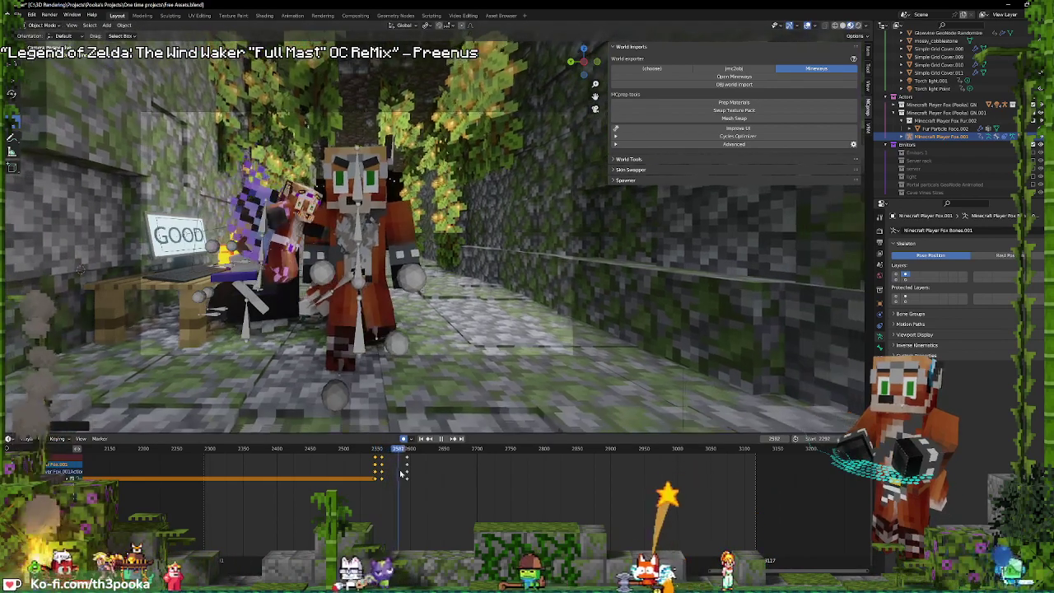
key(space)
- Reposition the flying fox along the Y axis after cancelling an X-axis move
key(r)
key(r)
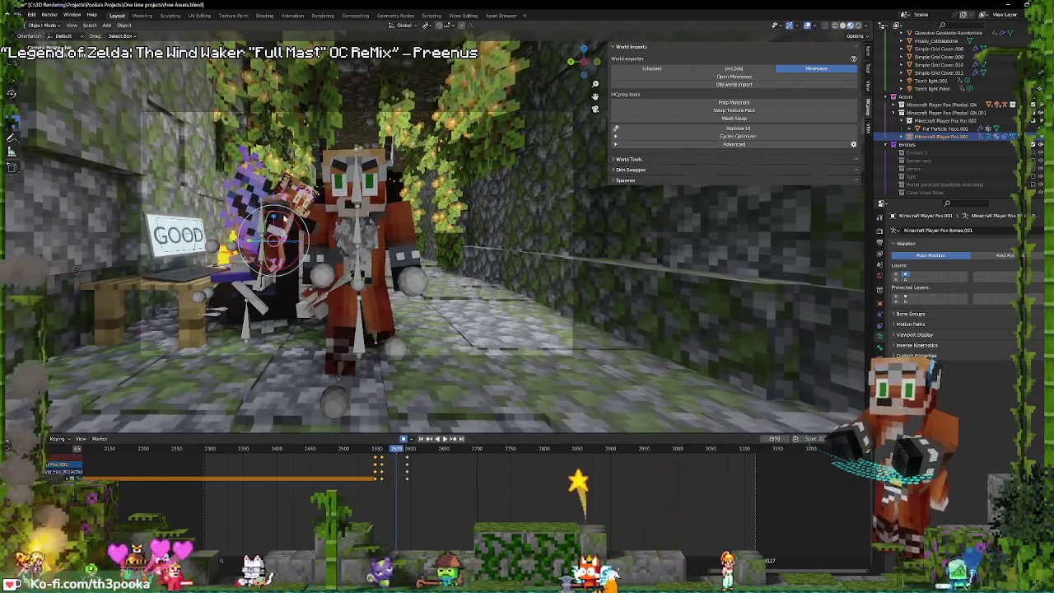
key(g)
key(x)
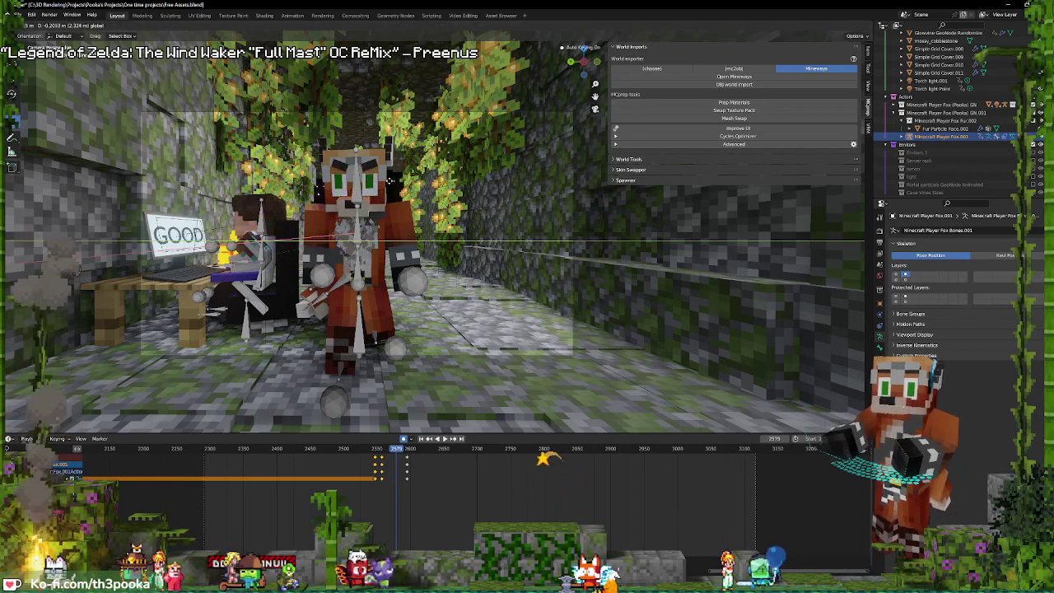
shift+right_click(397, 237)
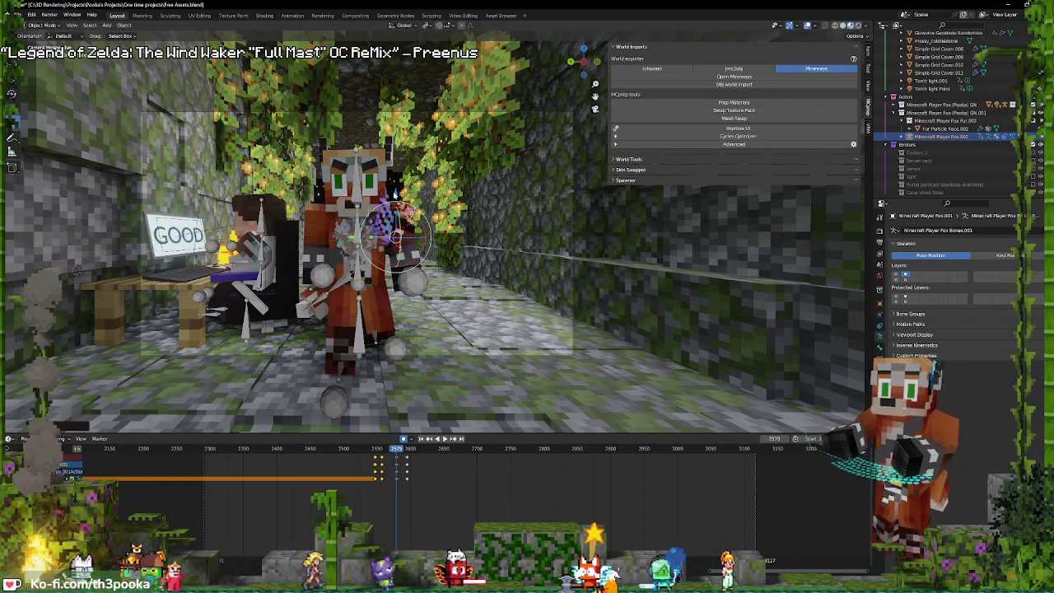
key(g)
key(y)
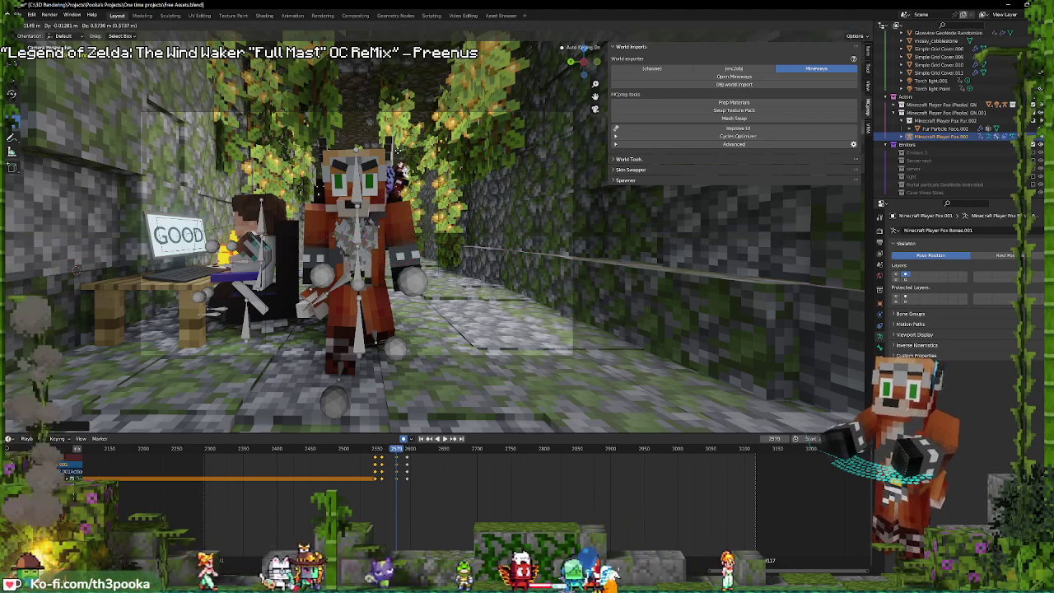
key(space)
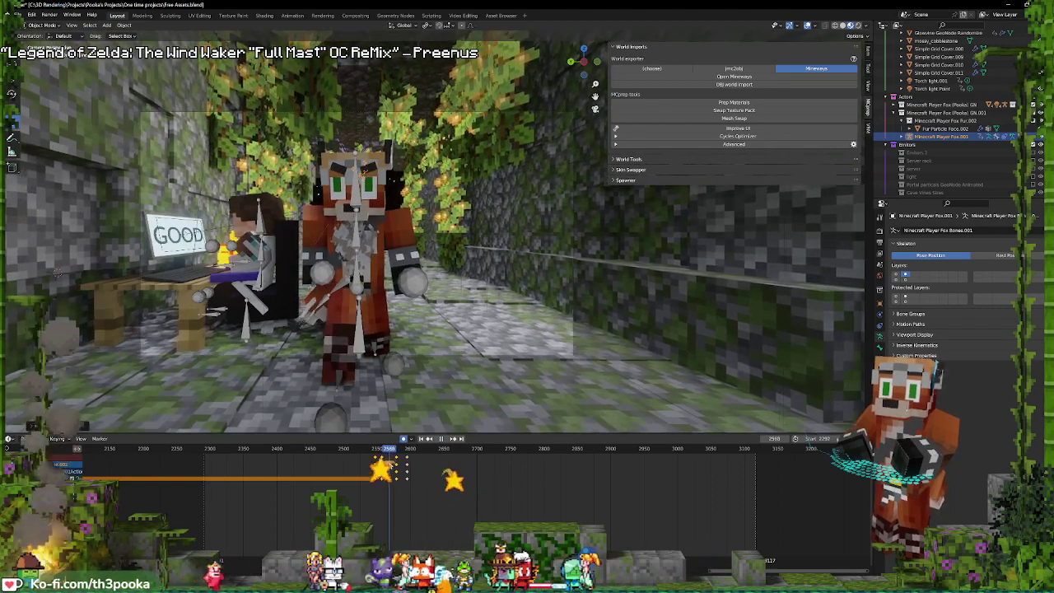
click(312, 168)
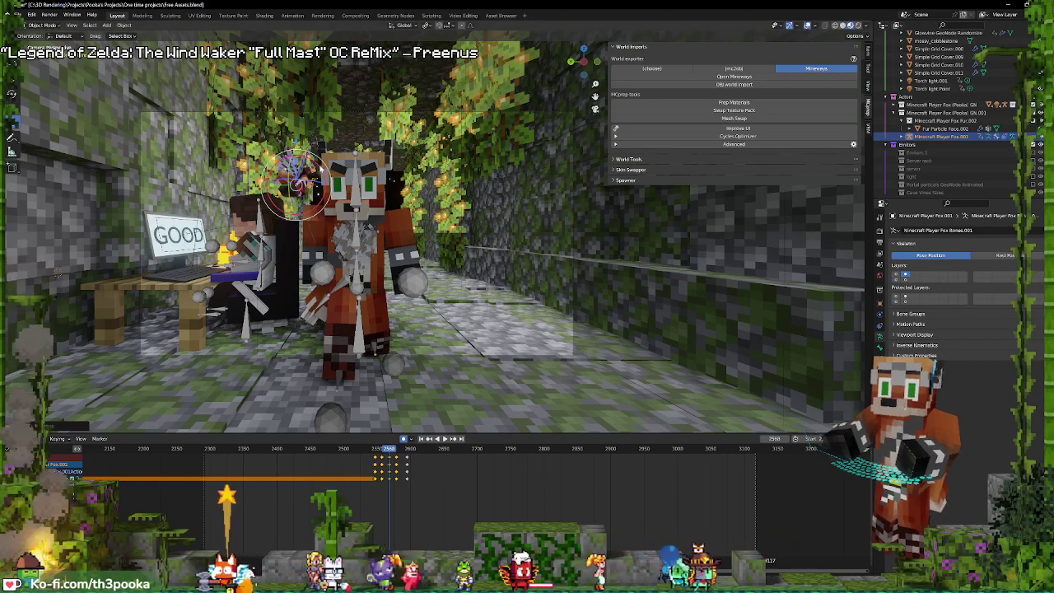
- Move and rotate the bone into a keyed pose, preview frame 2602, and switch to Solid shading
key(g)
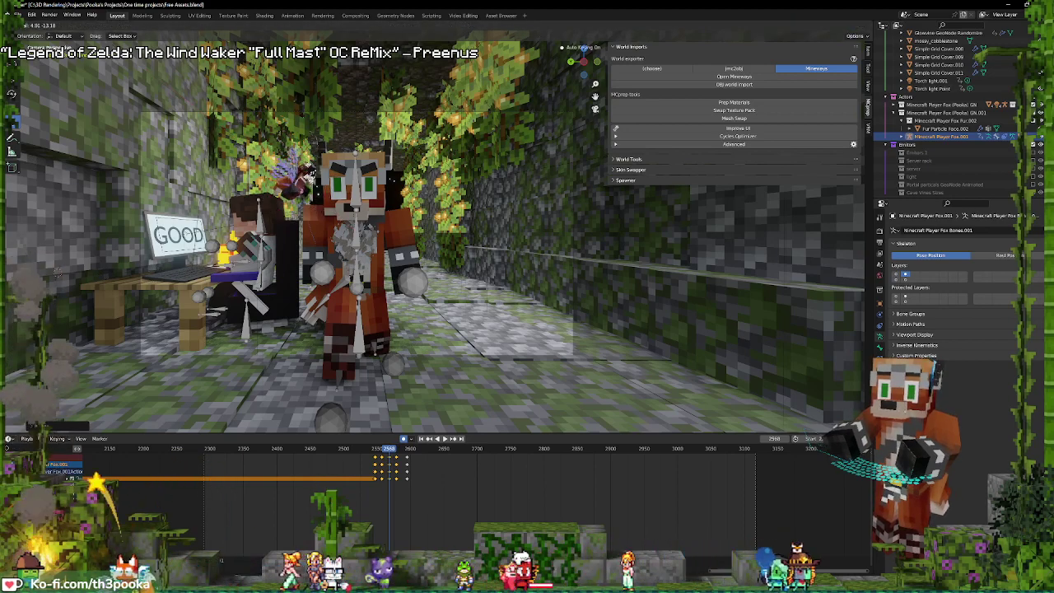
click(352, 230)
key(space)
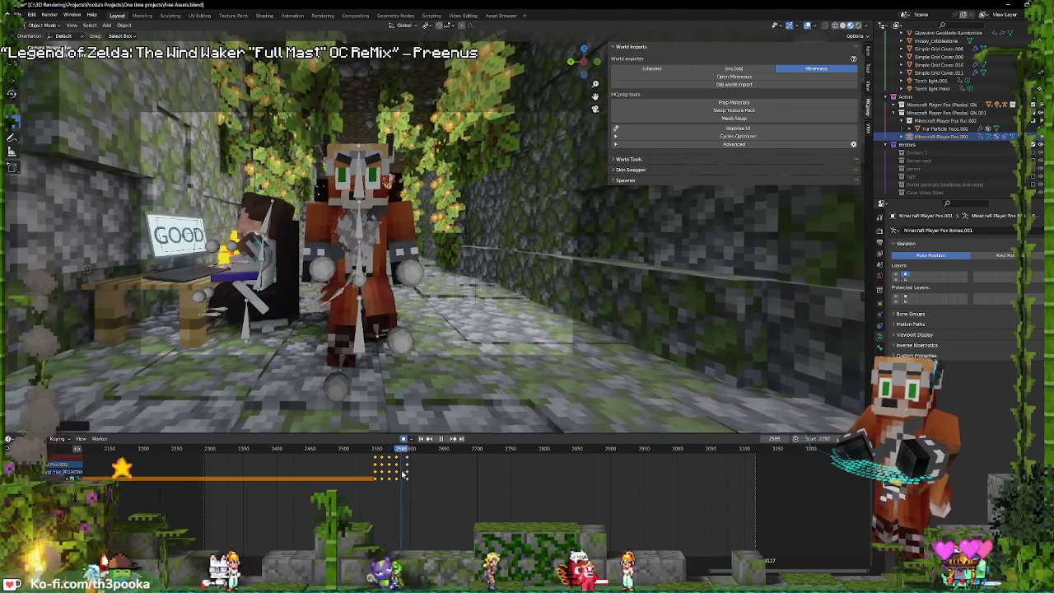
key(space)
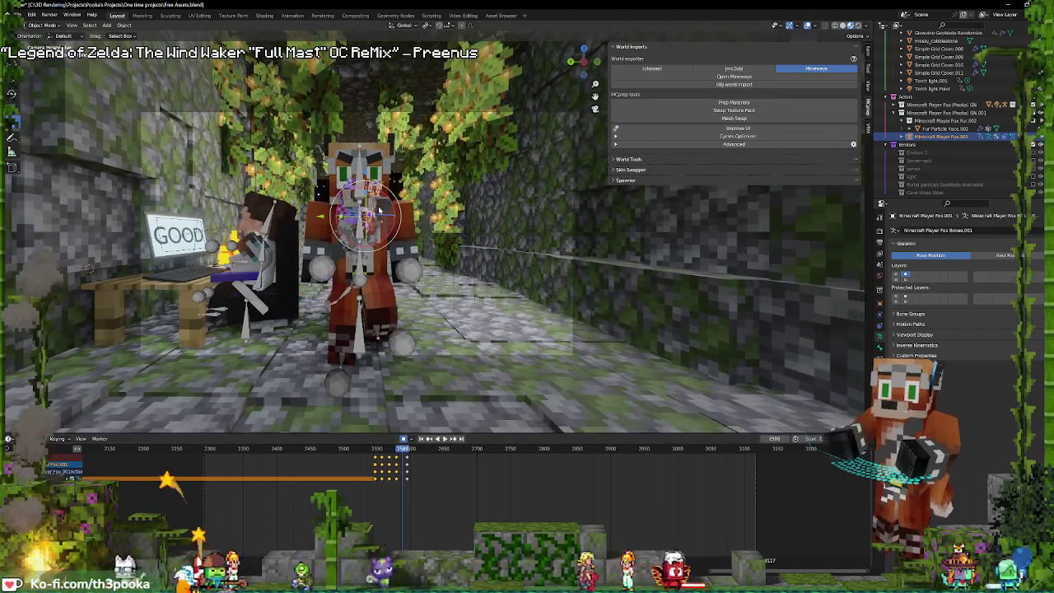
key(g)
key(r)
key(r)
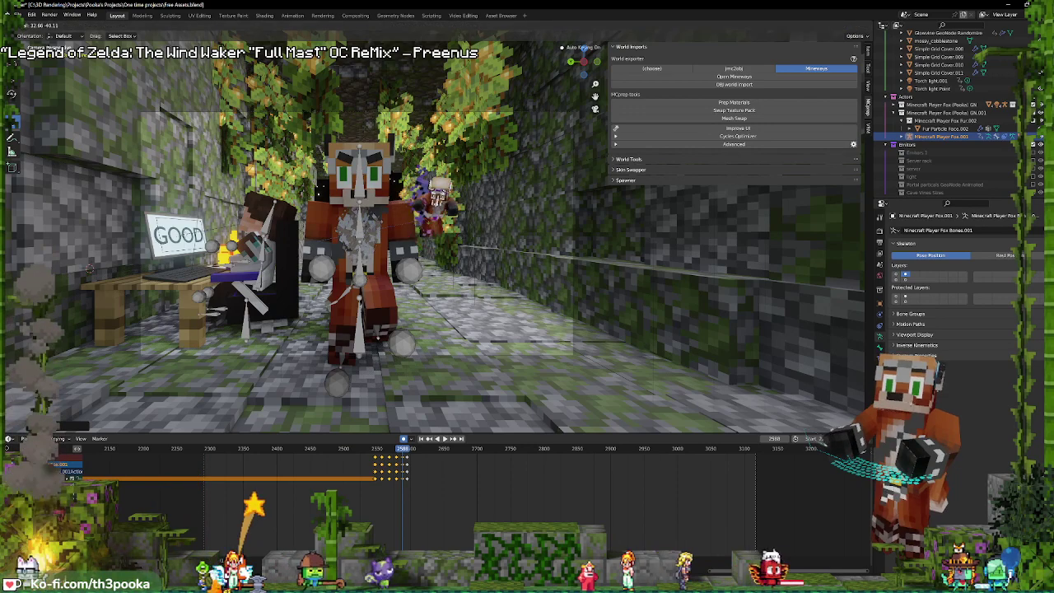
key(Return)
drag(404, 468, 413, 468)
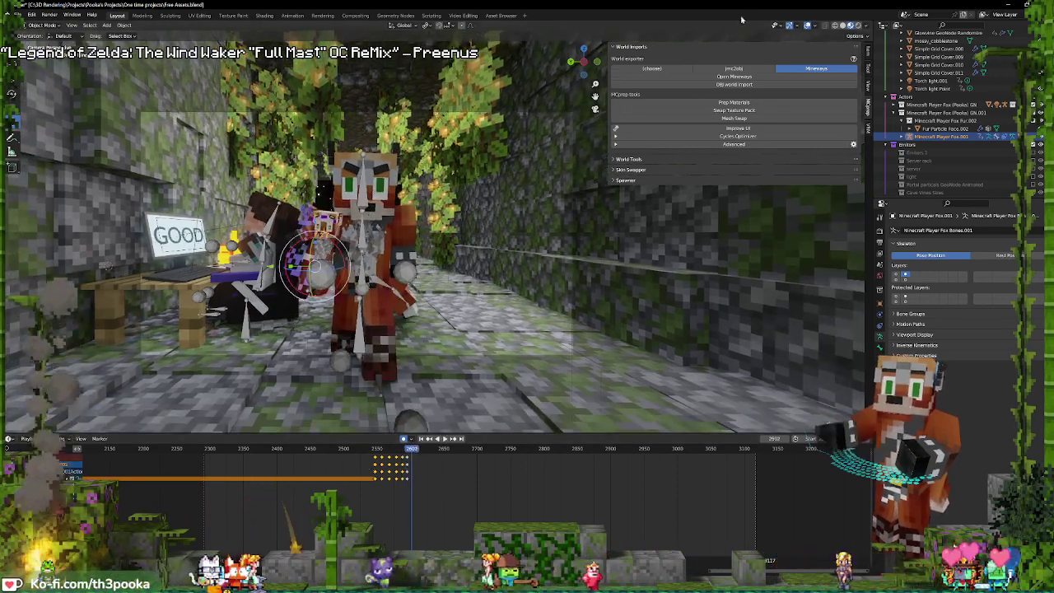
click(842, 25)
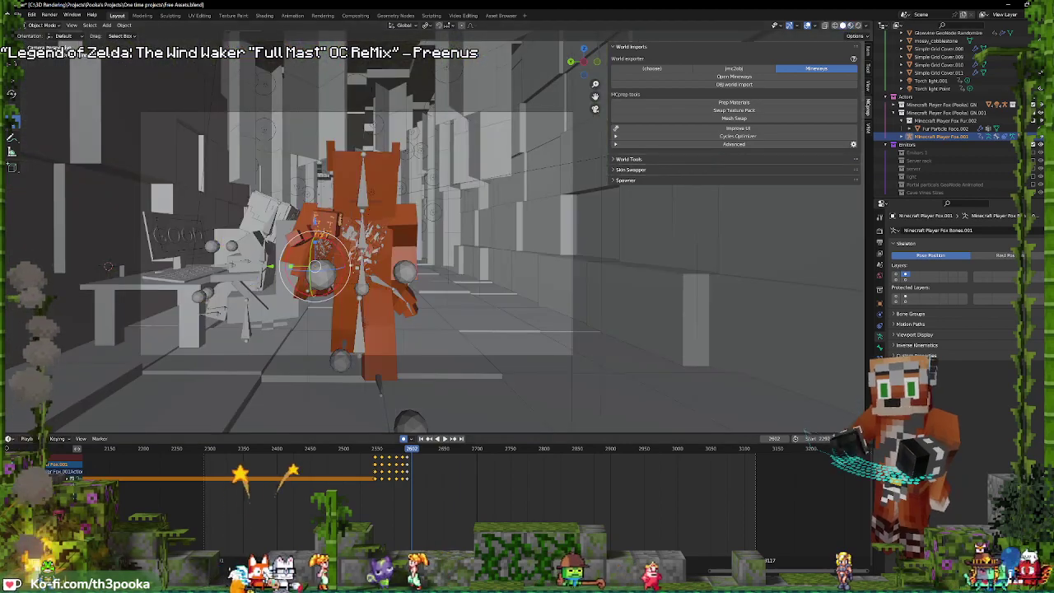
- Replay the animation from earlier frames, stopping at frame 2618
click(369, 470)
key(space)
key(space)
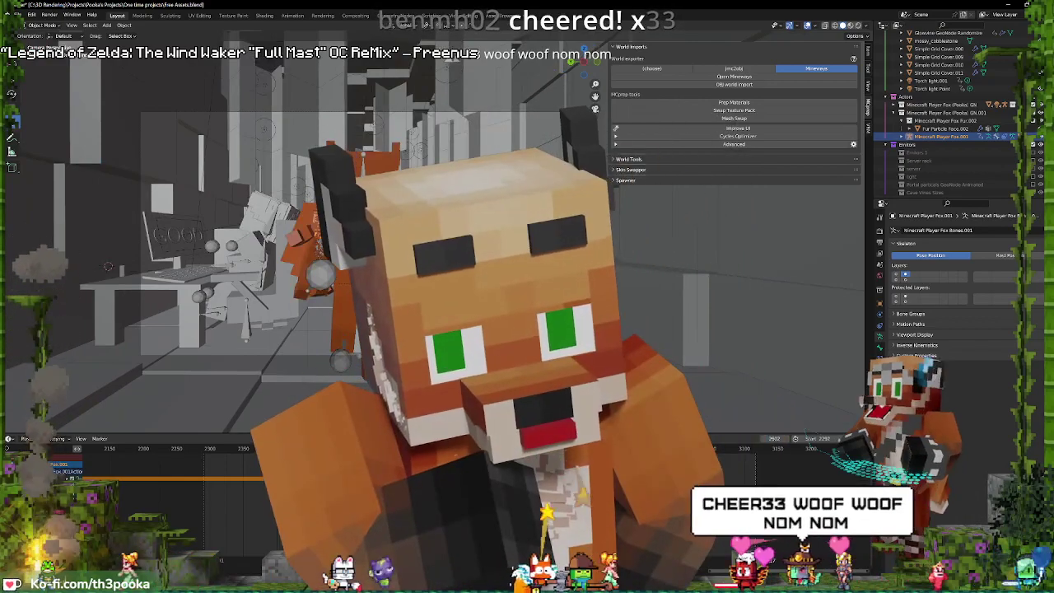
click(366, 471)
key(space)
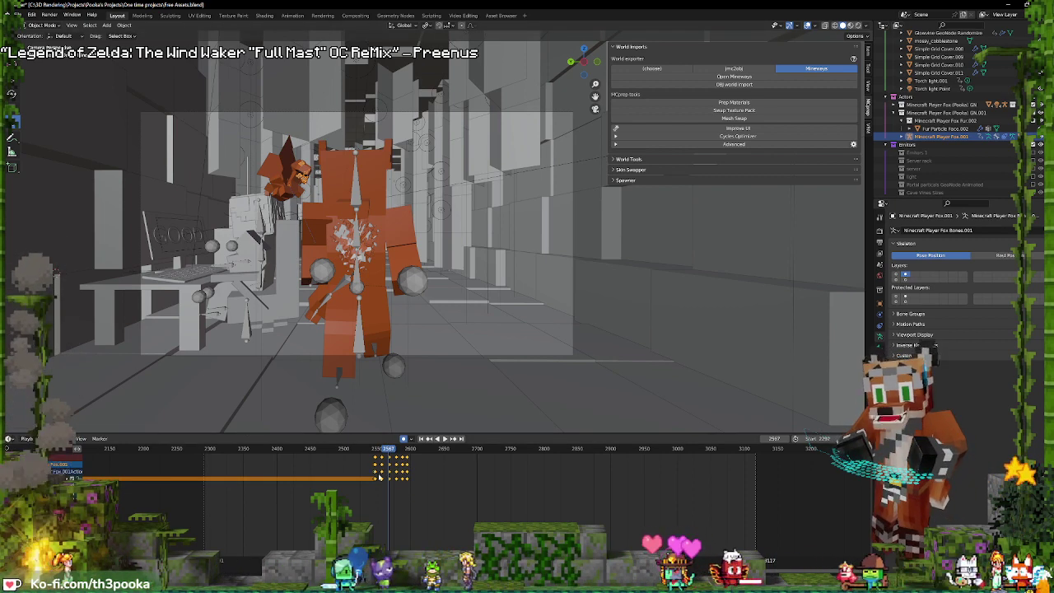
scroll(380, 478, up, 2)
scroll(357, 475, up, 2)
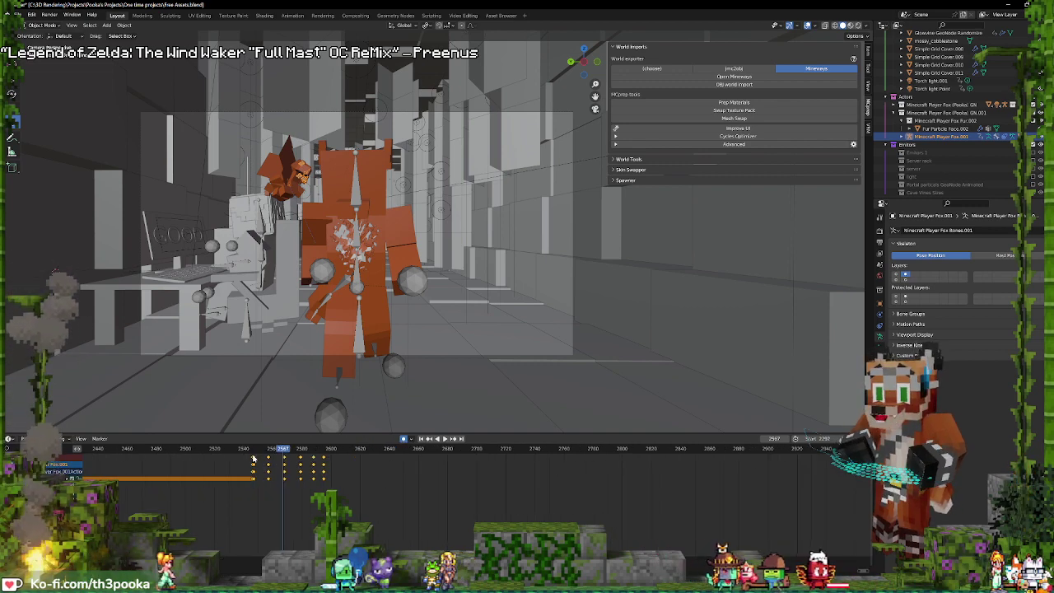
click(253, 470)
key(space)
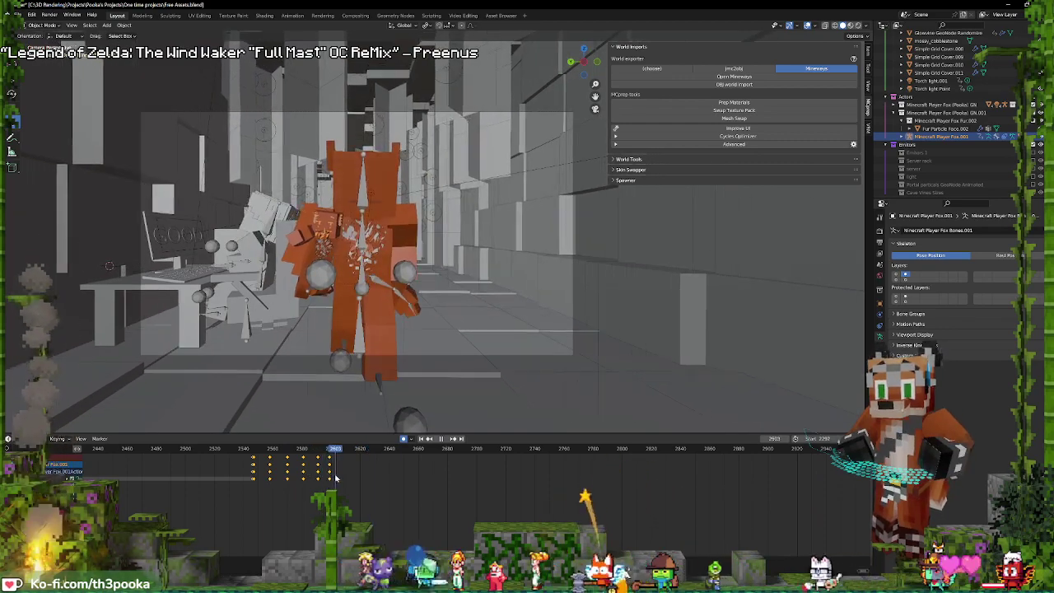
key(space)
- Rotate the fox's arm bone outward at frame 2634 to key a new arm pose
click(336, 246)
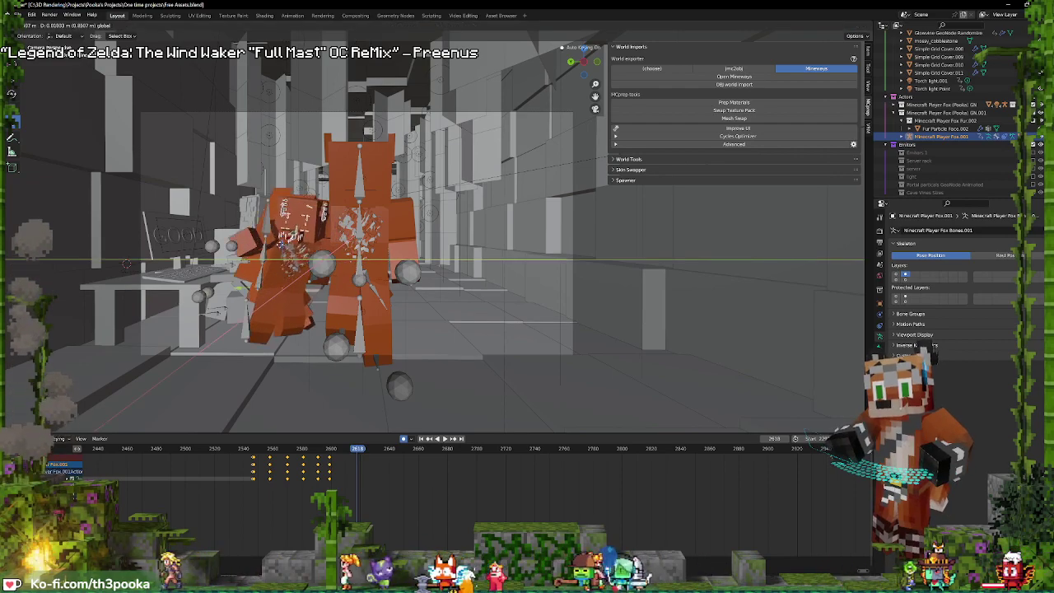
key(space)
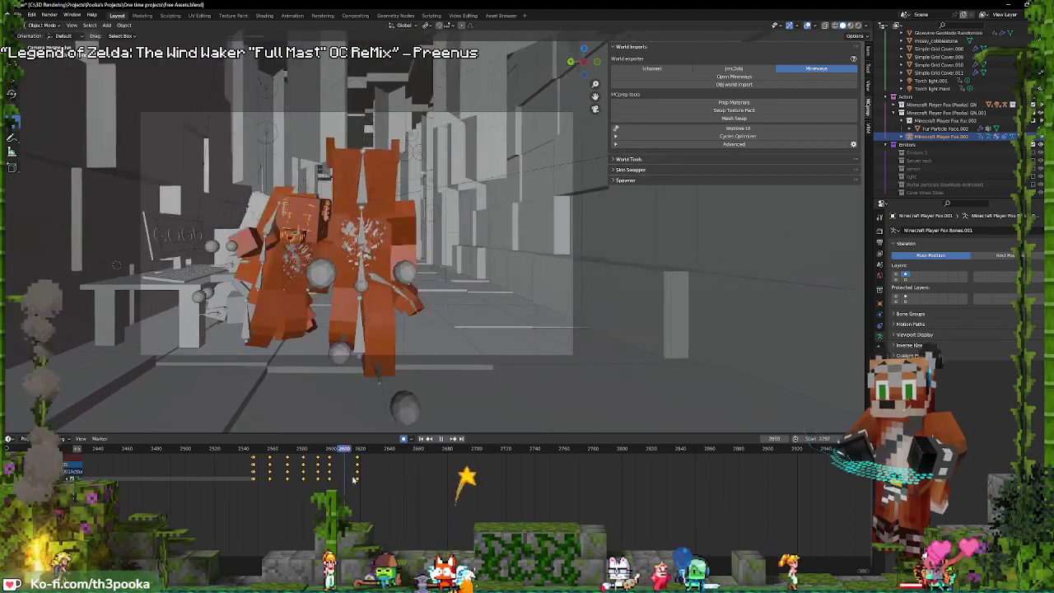
click(373, 483)
key(space)
click(327, 238)
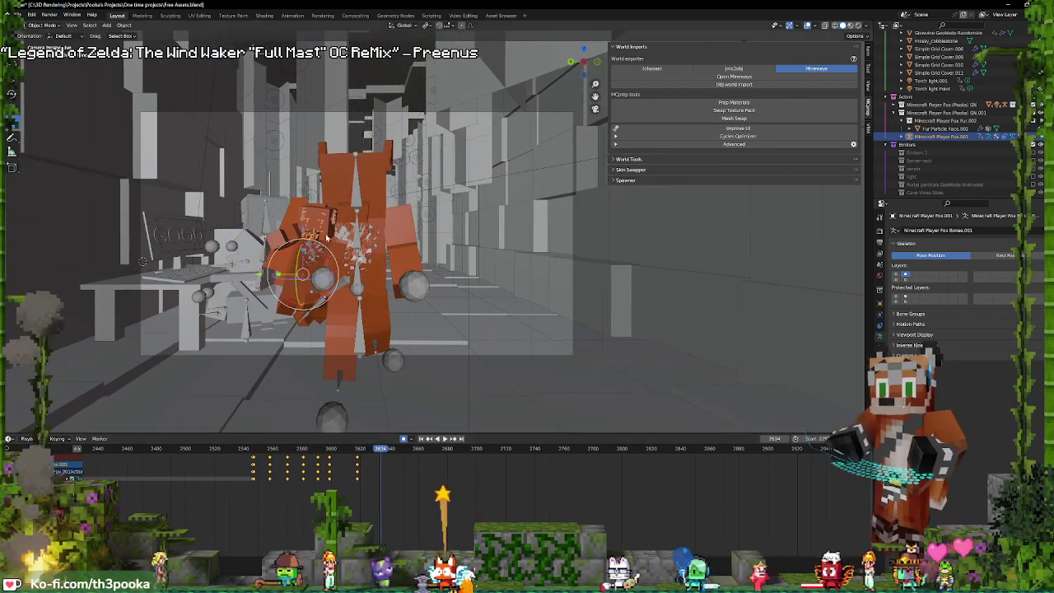
key(Escape)
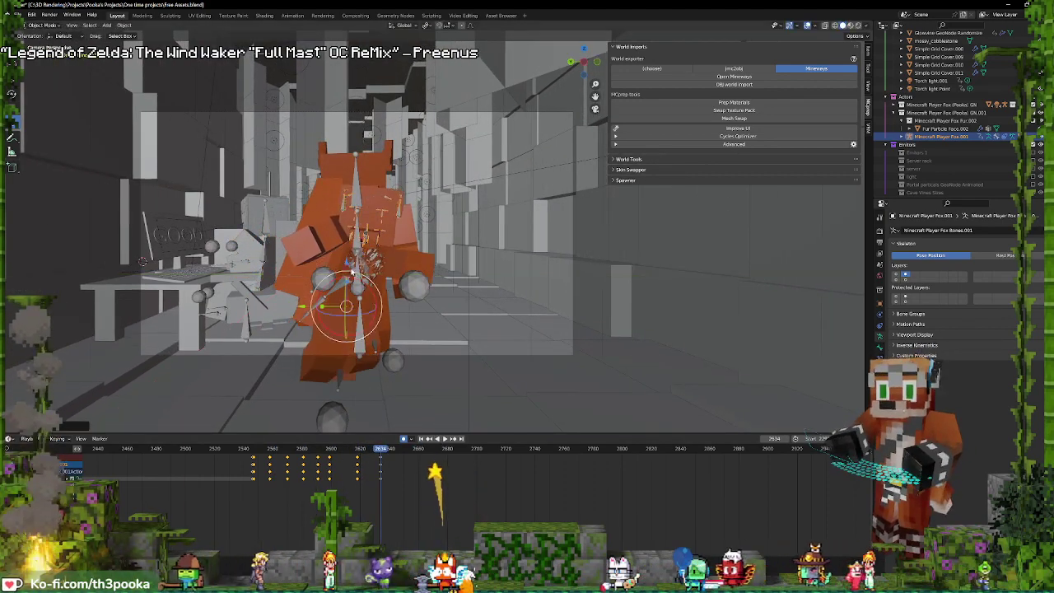
drag(348, 264, 360, 294)
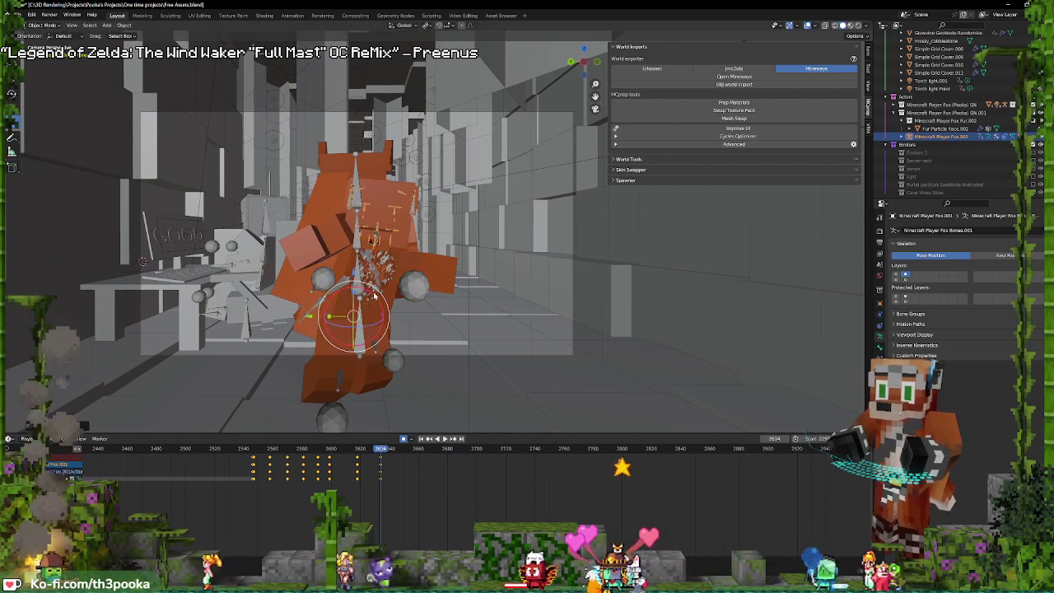
key(r)
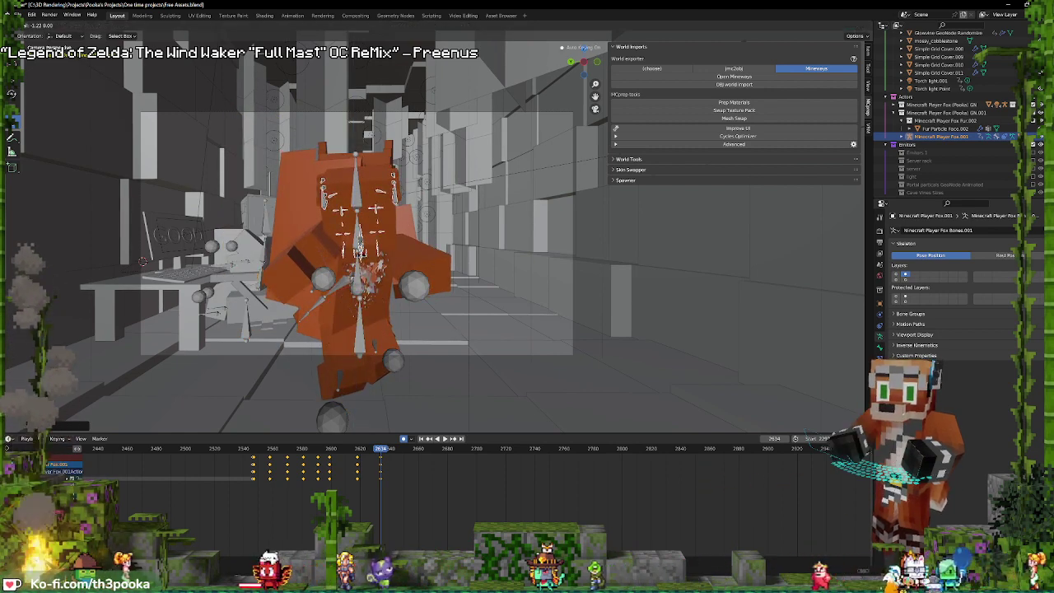
key(r)
key(r)
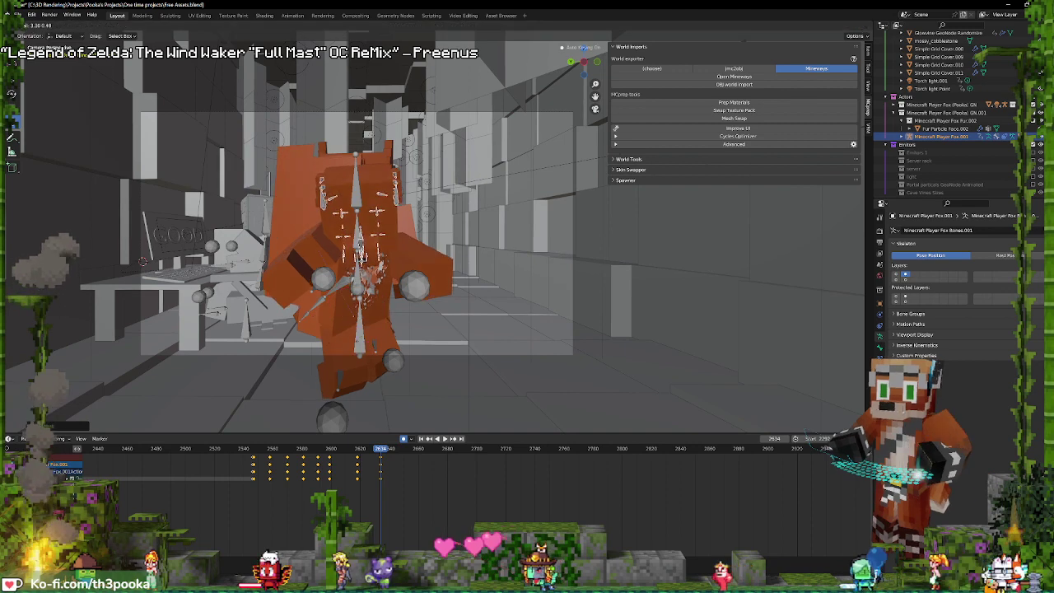
click(358, 467)
key(space)
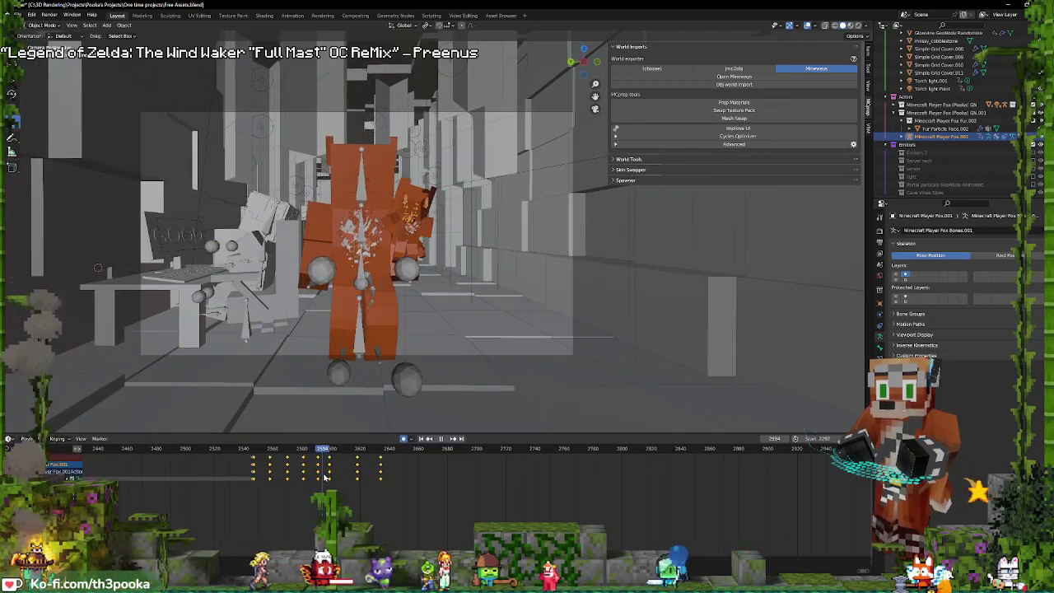
- Reposition the bone at frame 2619 and review poses from frame 2642 to 2688
mouse_move(348, 480)
mouse_down()
mouse_move(357, 480)
mouse_move(345, 478)
mouse_up()
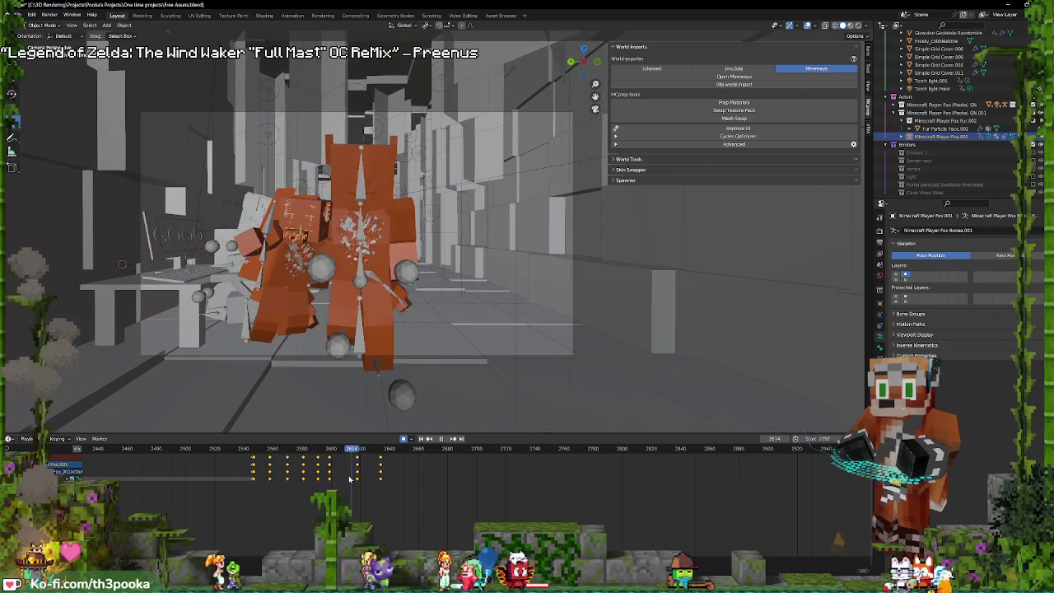
key(g)
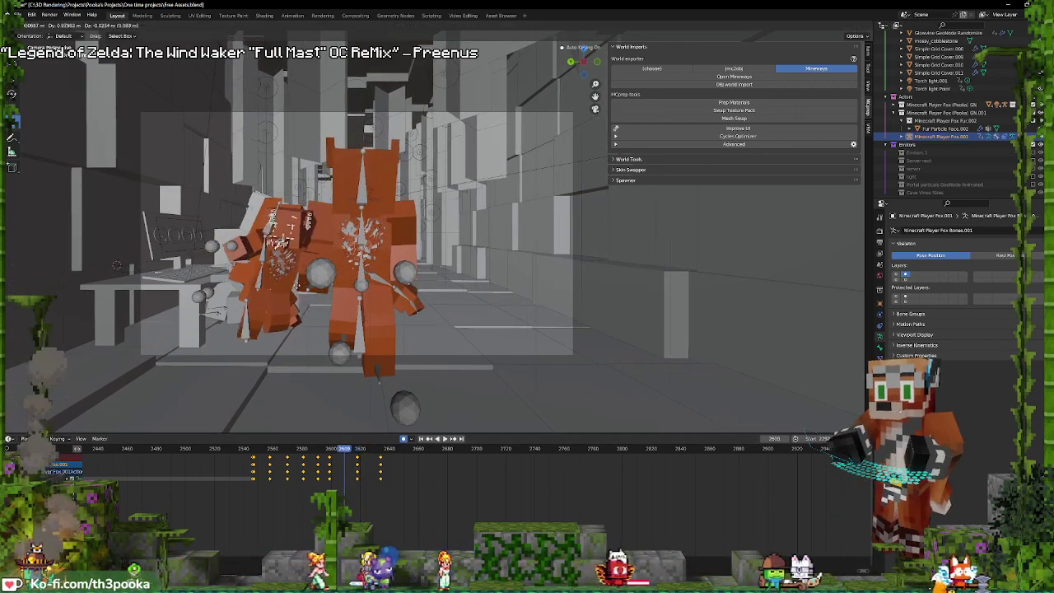
key(space)
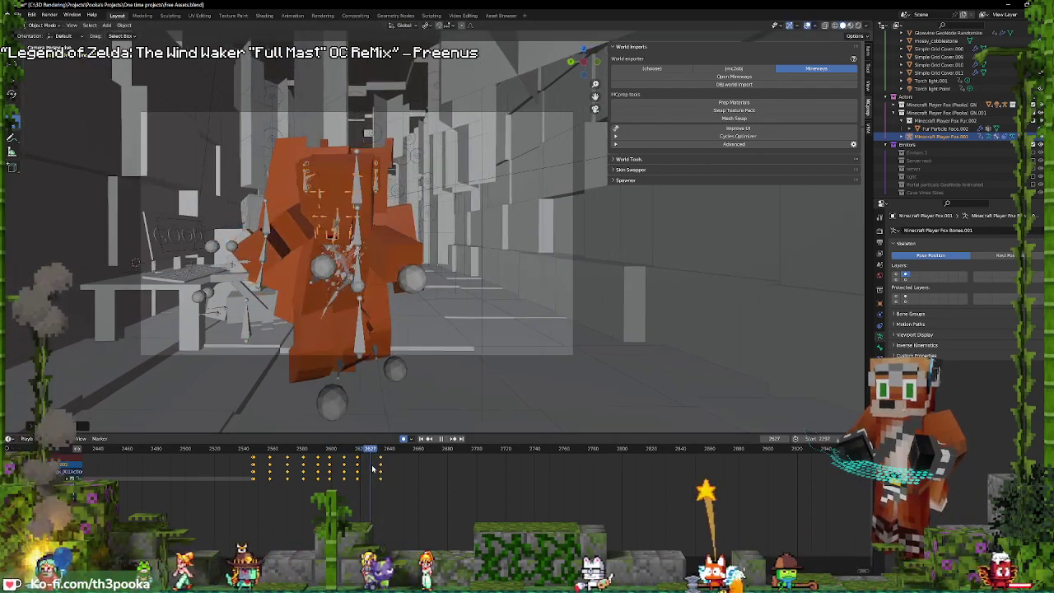
drag(393, 471, 412, 471)
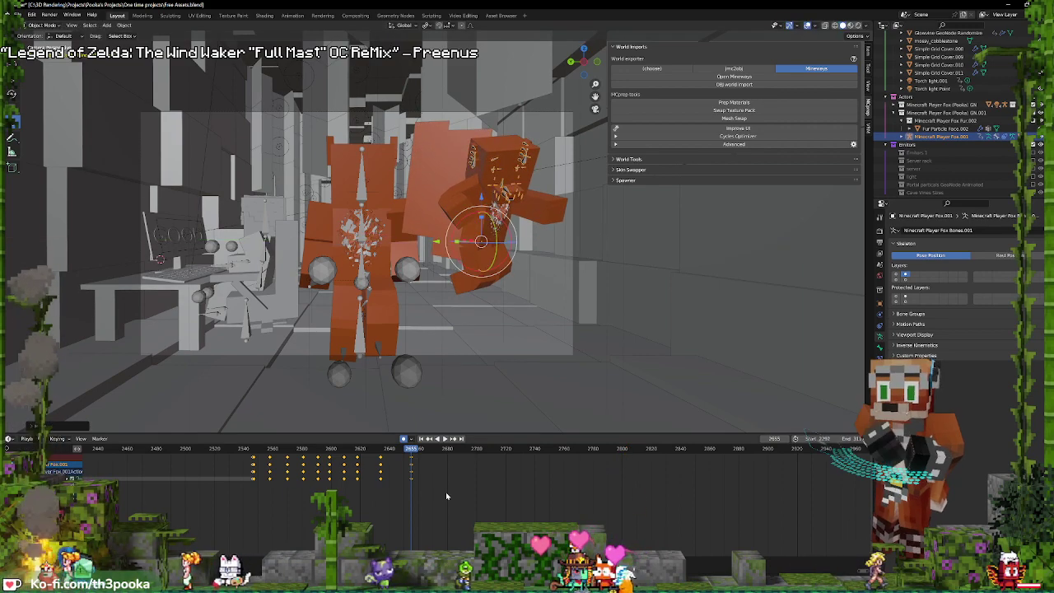
click(391, 477)
drag(392, 477, 395, 474)
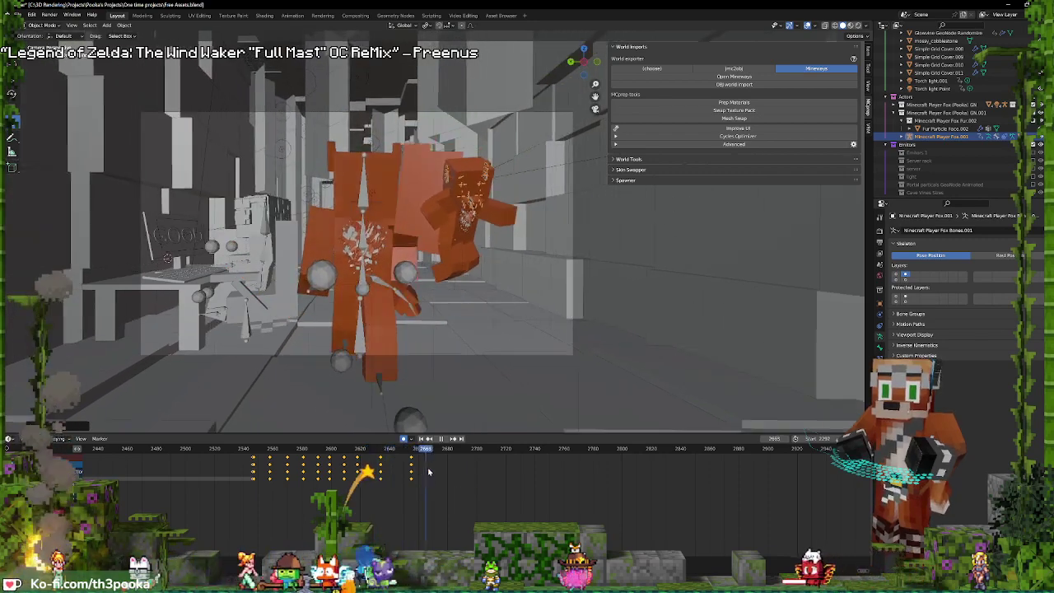
drag(396, 474, 460, 470)
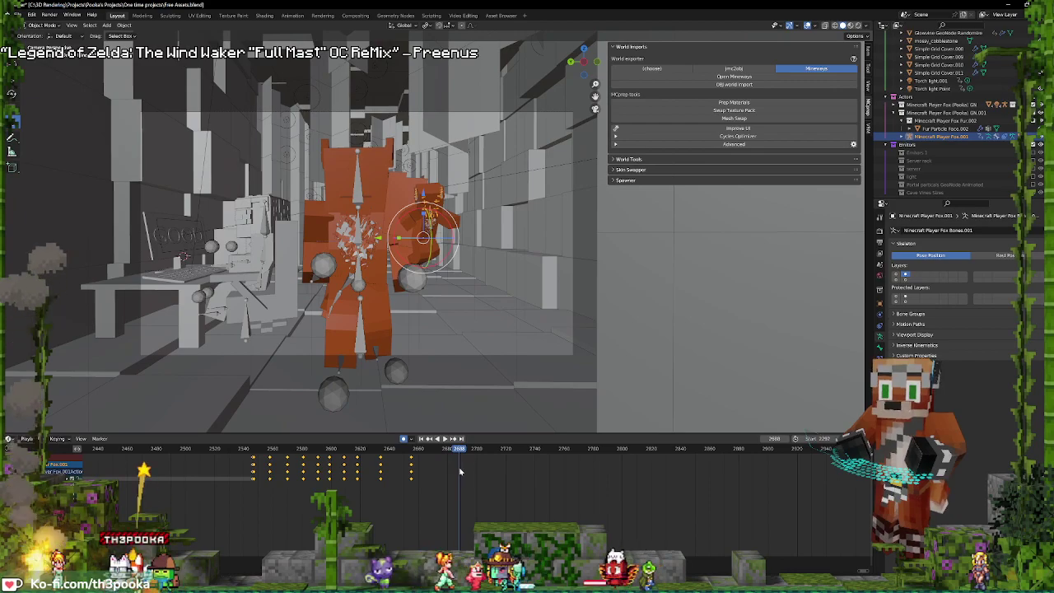
key(space)
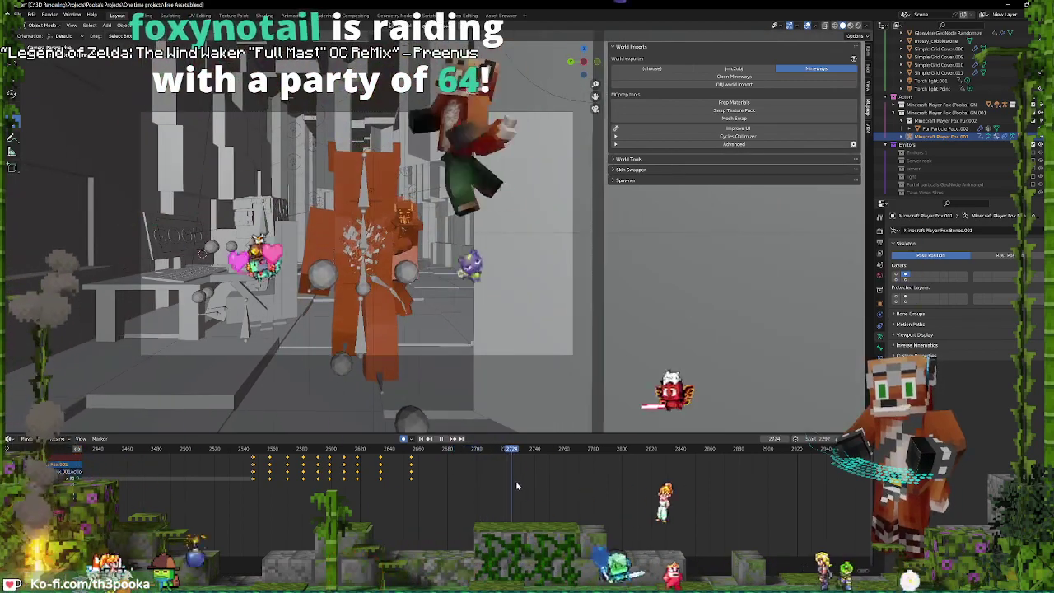
- Move the fox bones near frame 2684, select a head bone, and bring the other Blender file forward
click(512, 478)
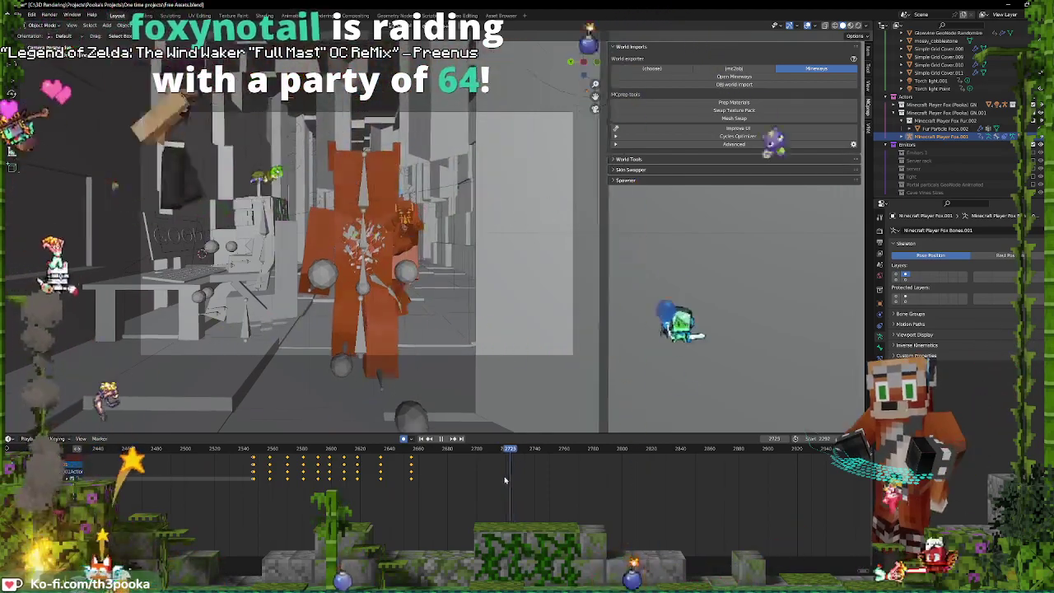
drag(506, 479, 445, 484)
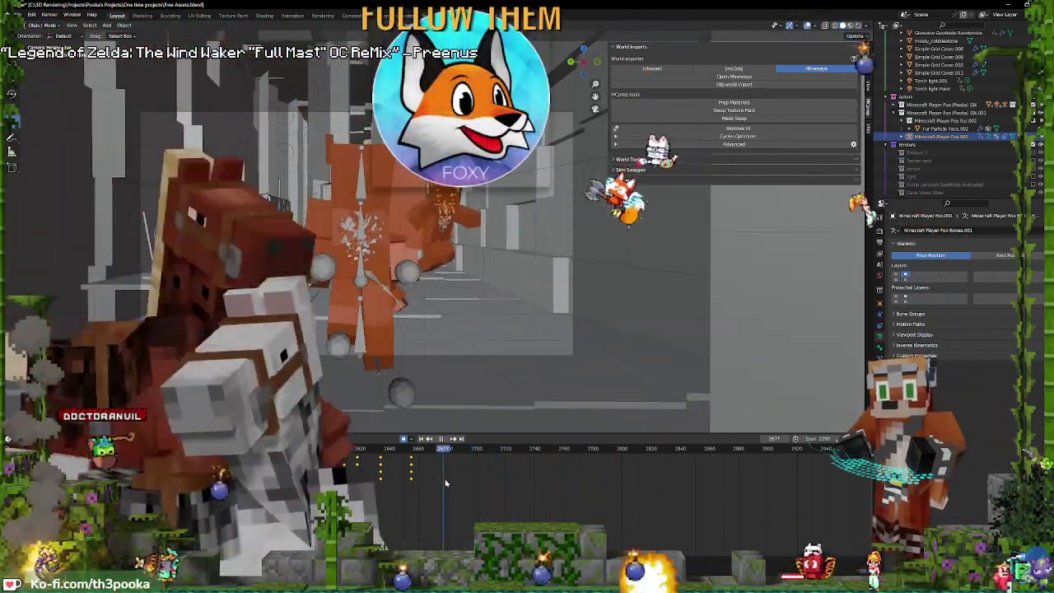
key(g)
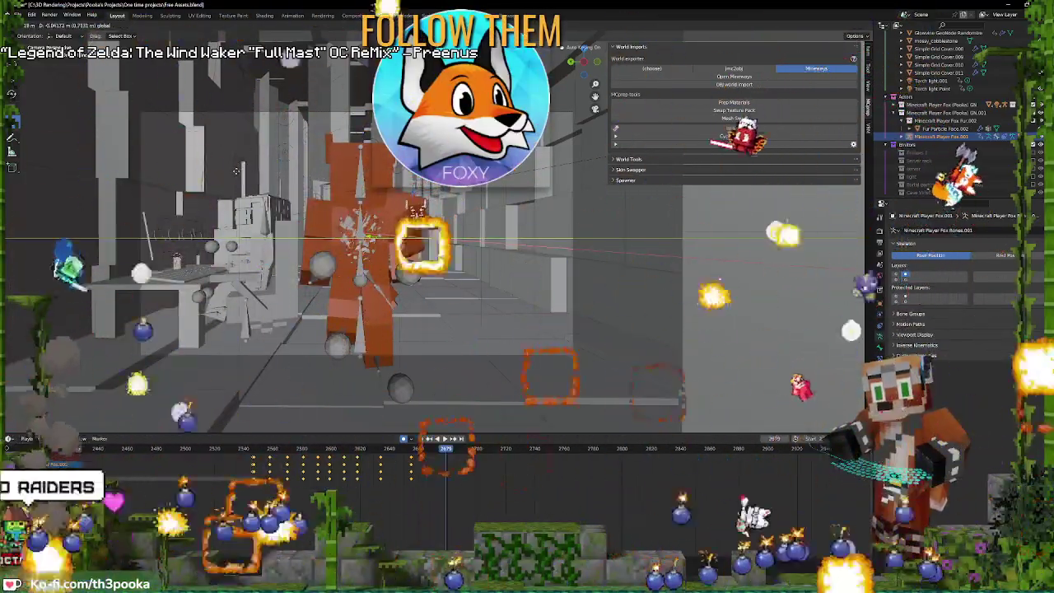
click(236, 170)
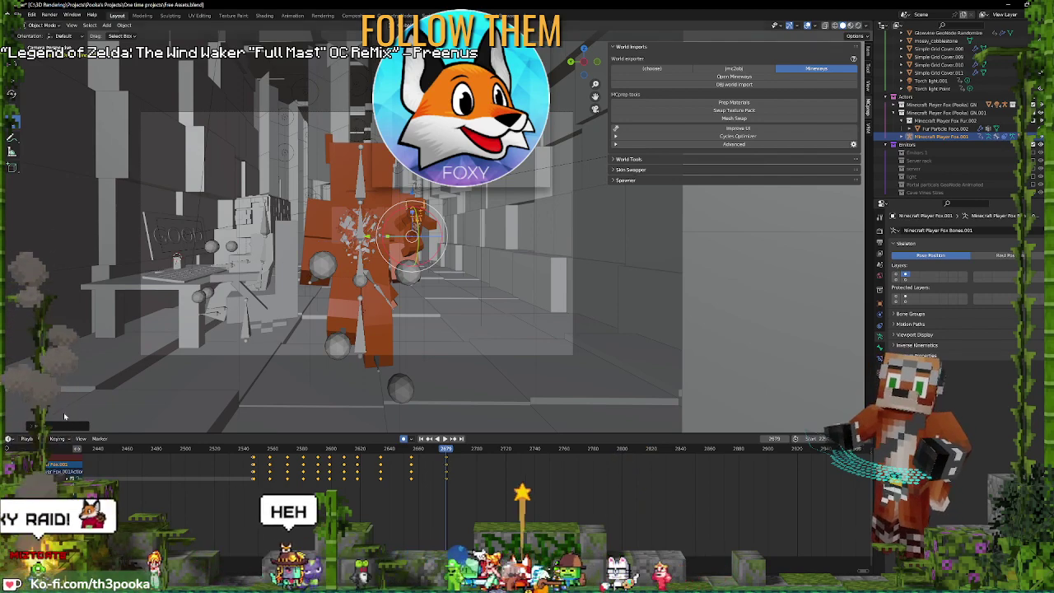
click(390, 203)
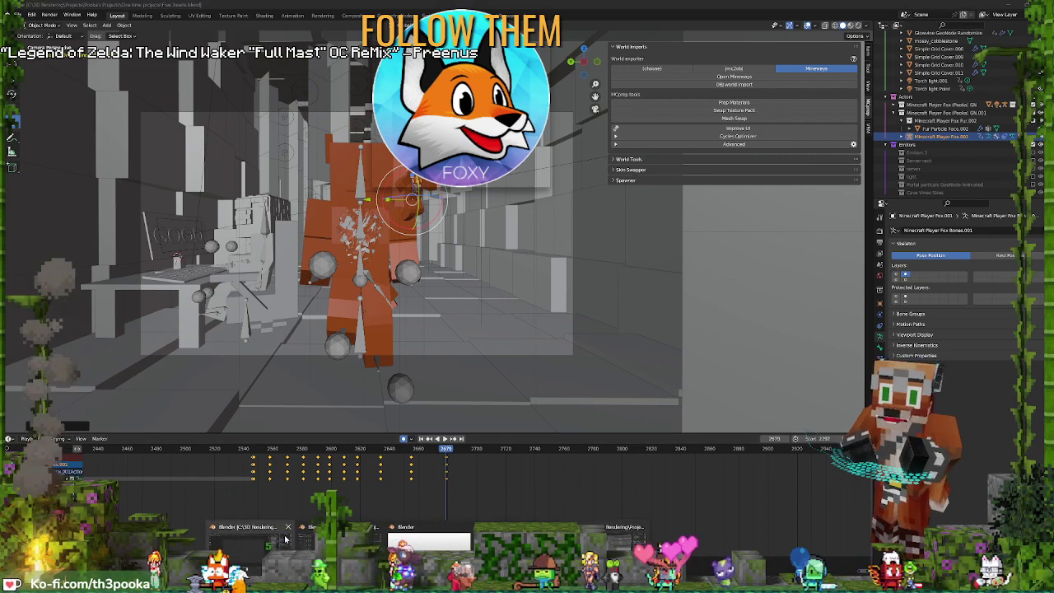
click(285, 538)
- Play the intro title animation from its first frame, restarting it once
key(shift+Left)
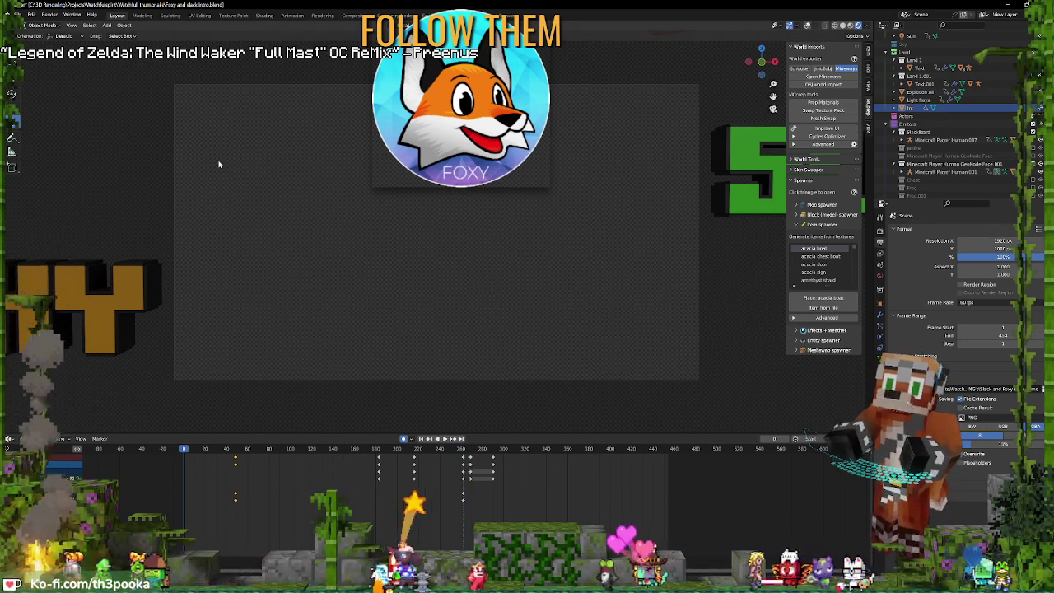
key(space)
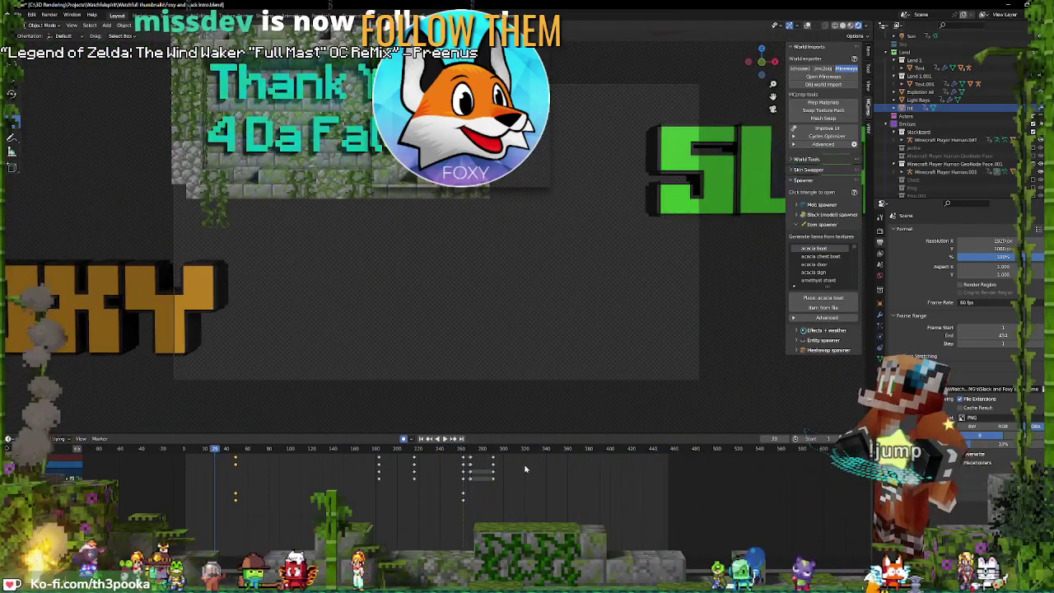
key(Escape)
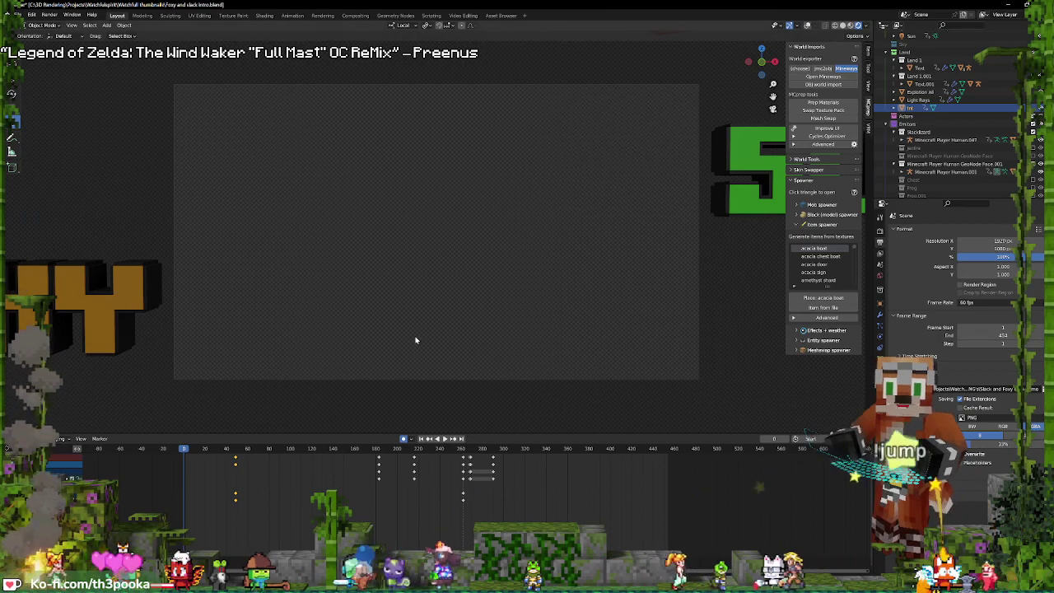
key(space)
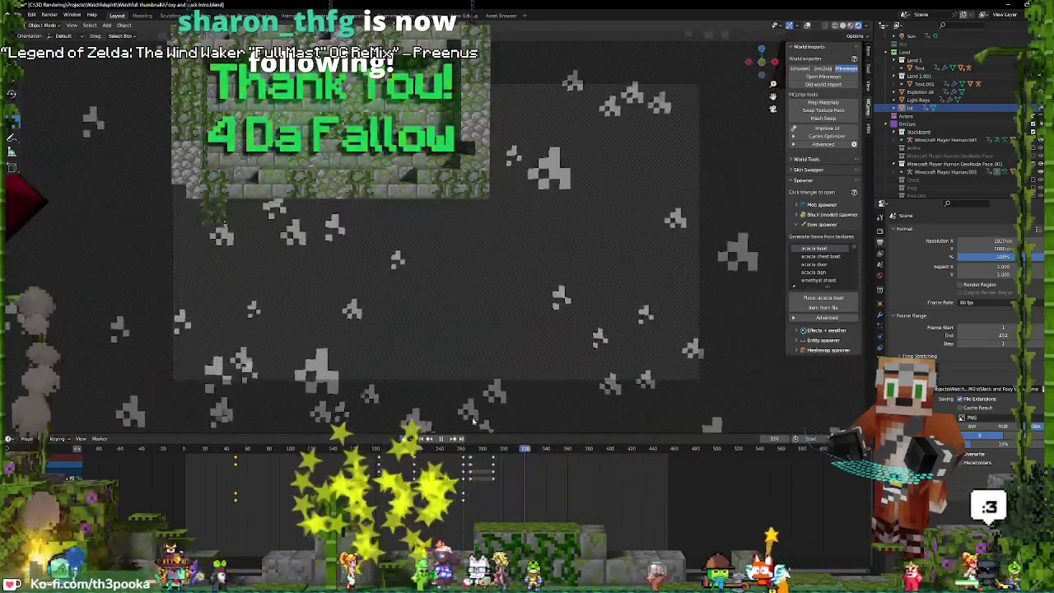
- Review the SLACK & FOXY title card between frames 85 and 252, then play into the particle scene
key(space)
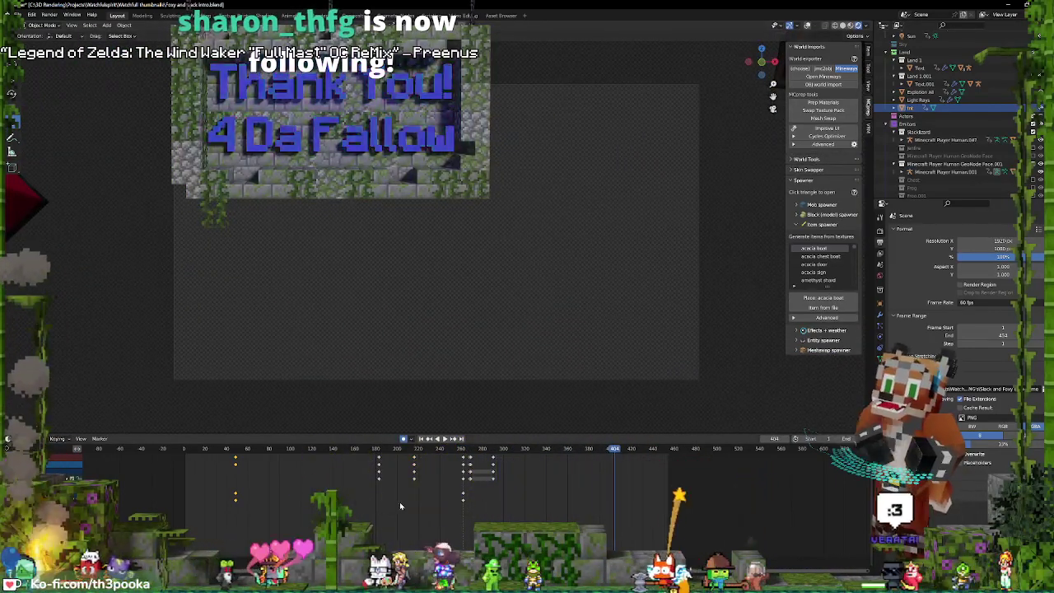
click(409, 449)
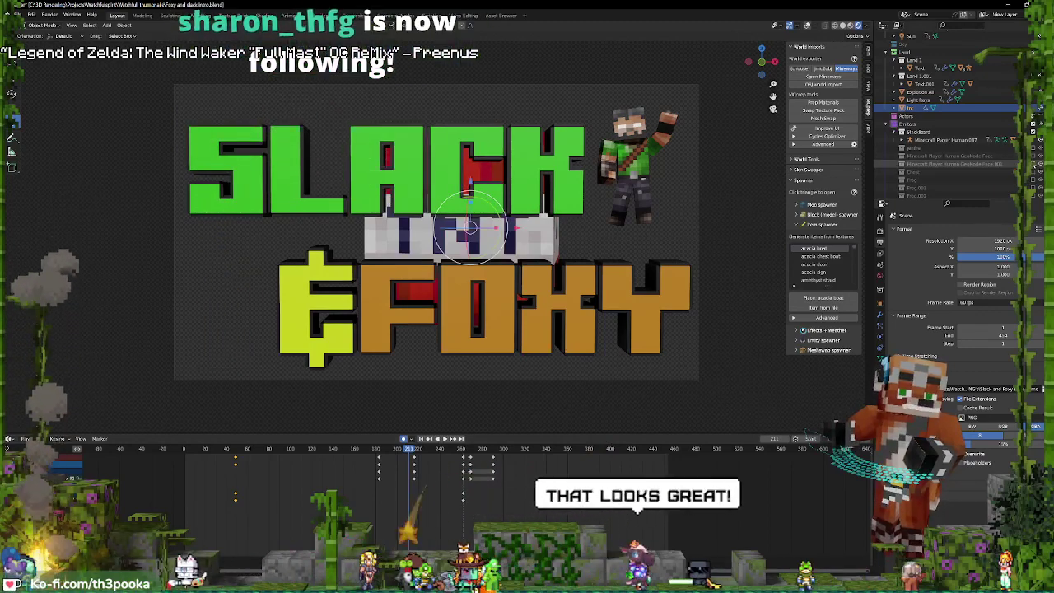
click(311, 449)
key(space)
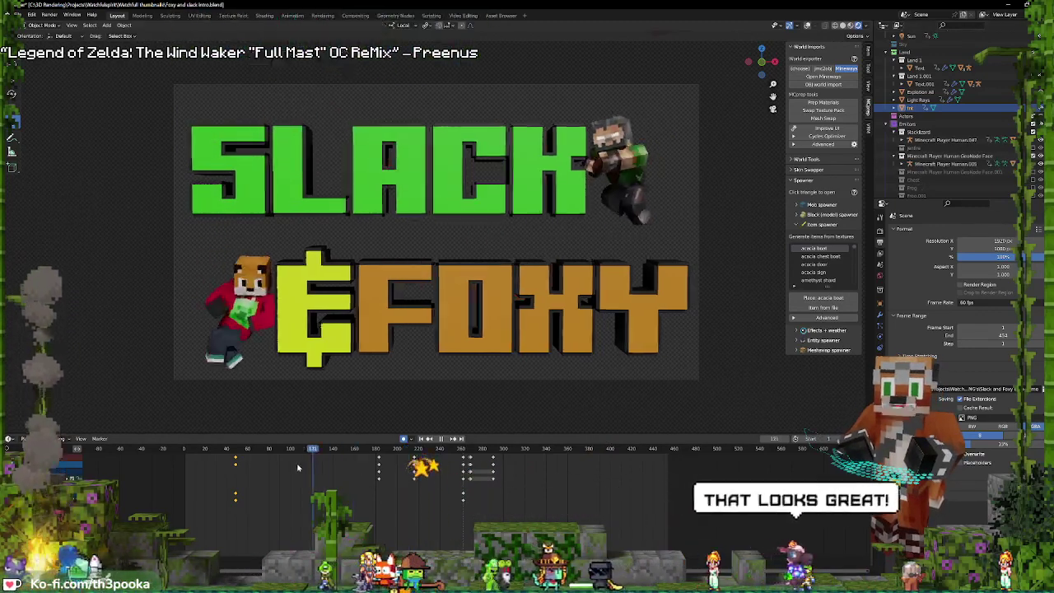
click(264, 462)
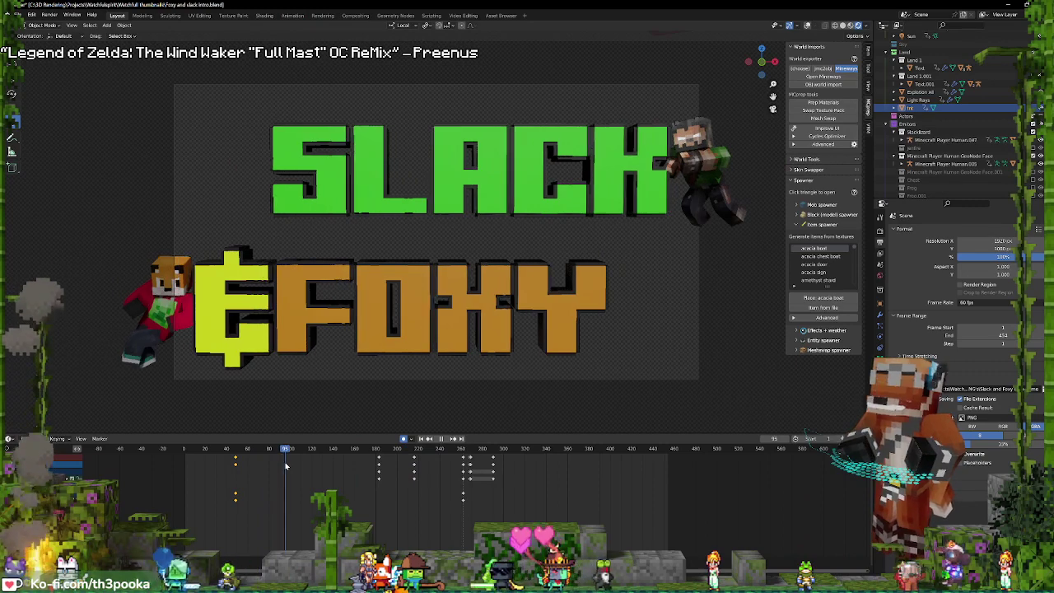
key(space)
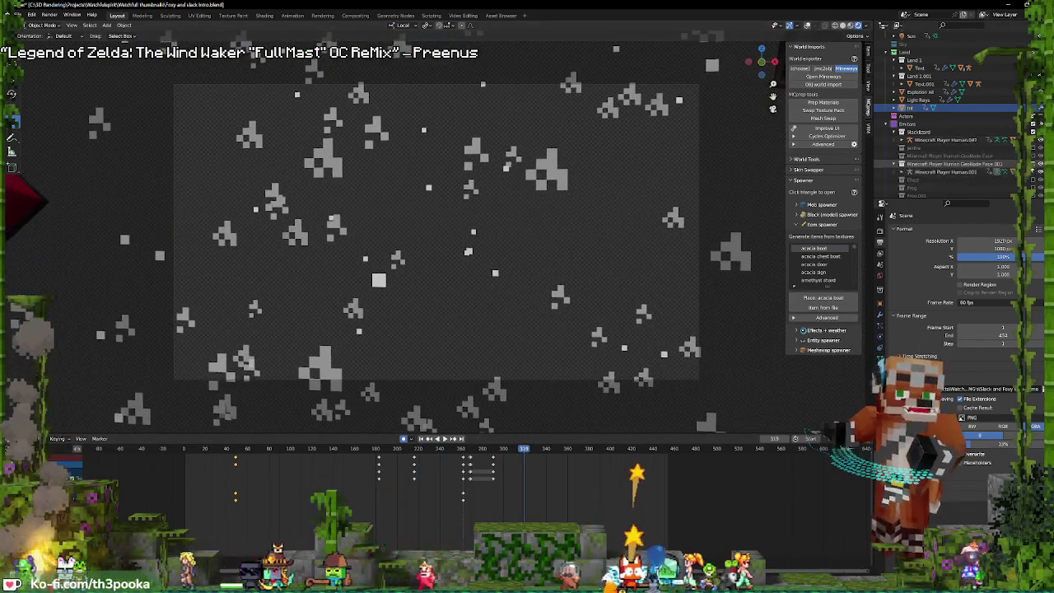
key(shift+ctrl+space)
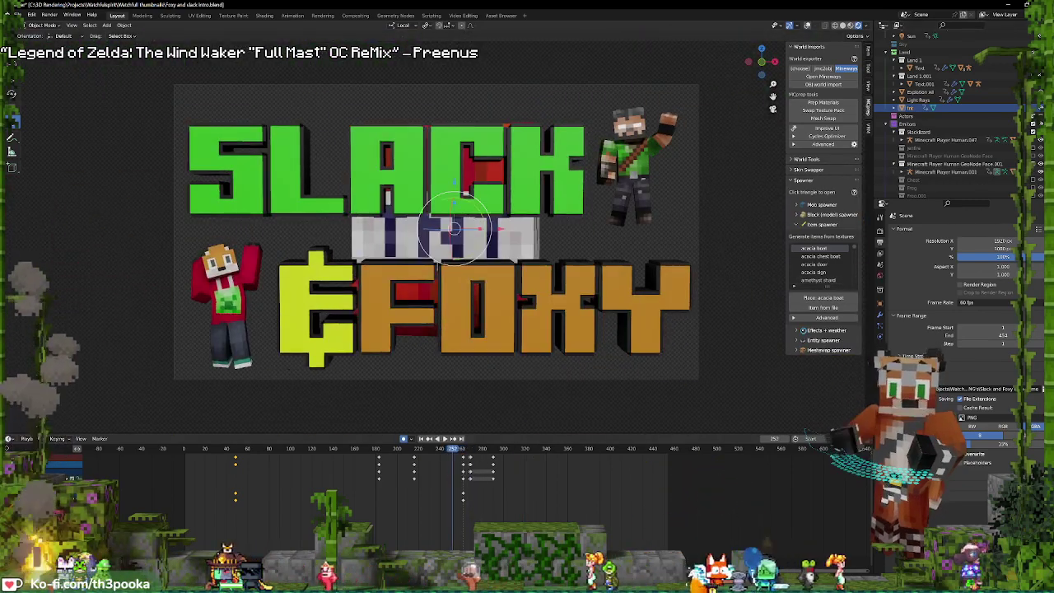
key(space)
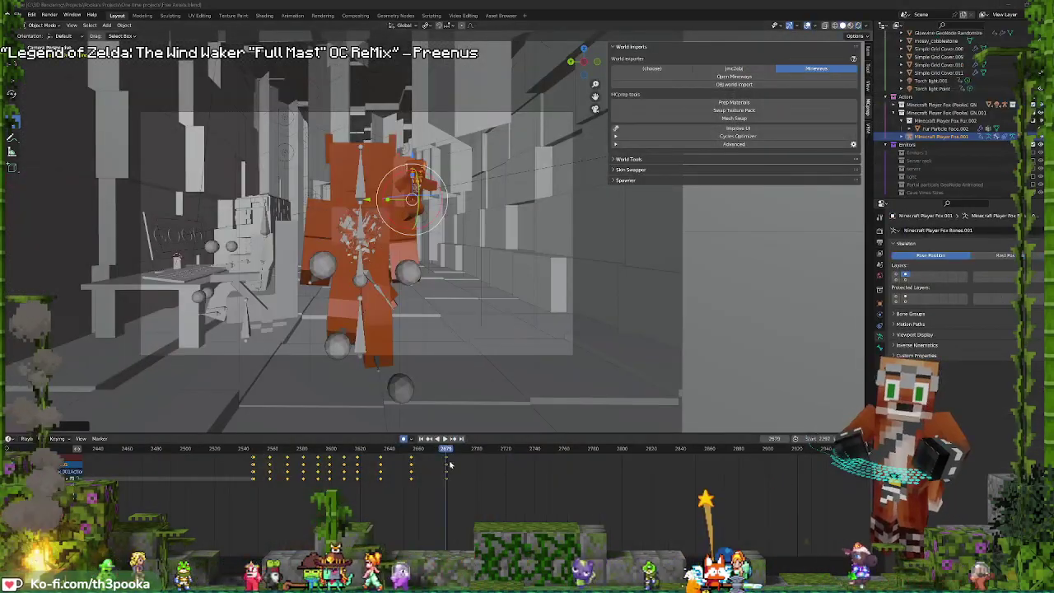
- Jump to frame 2279 with the fox's arms raised and collapse the Scene 3 collection
scroll(354, 498, down, 5)
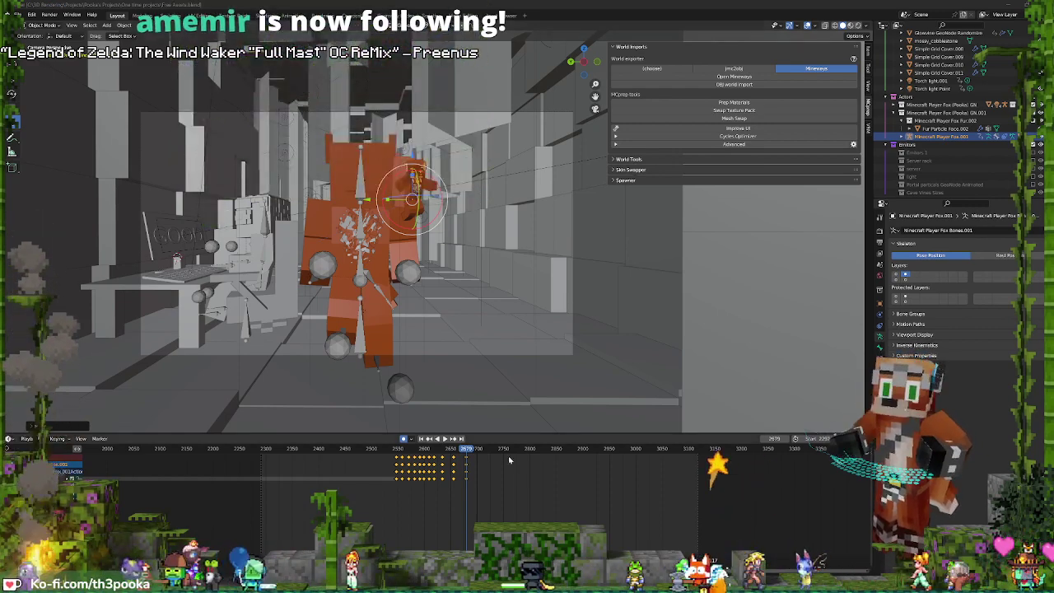
click(254, 474)
scroll(458, 518, down, 5)
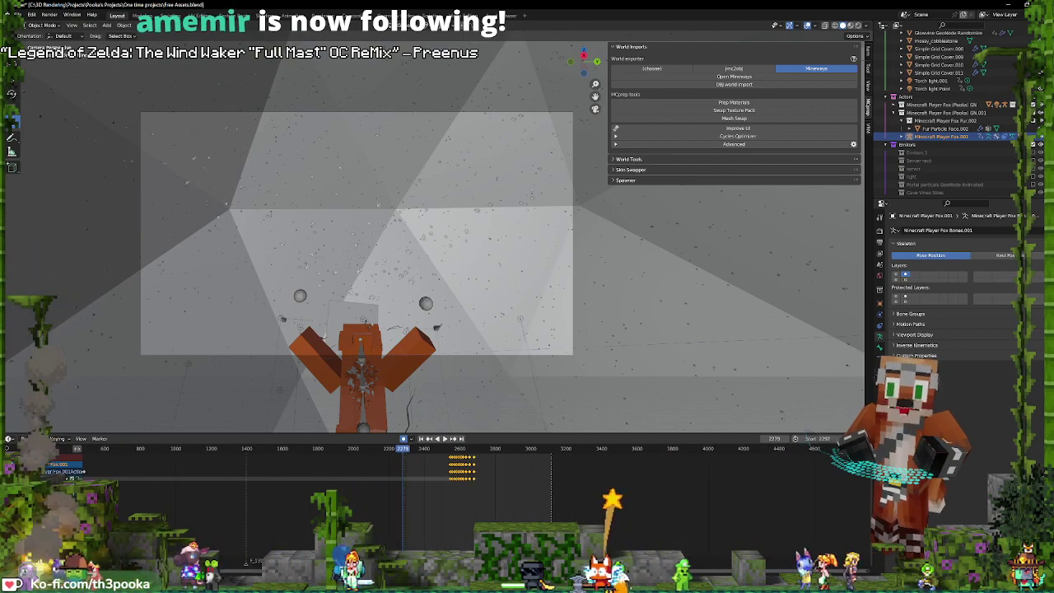
middle_drag(497, 499, 733, 499)
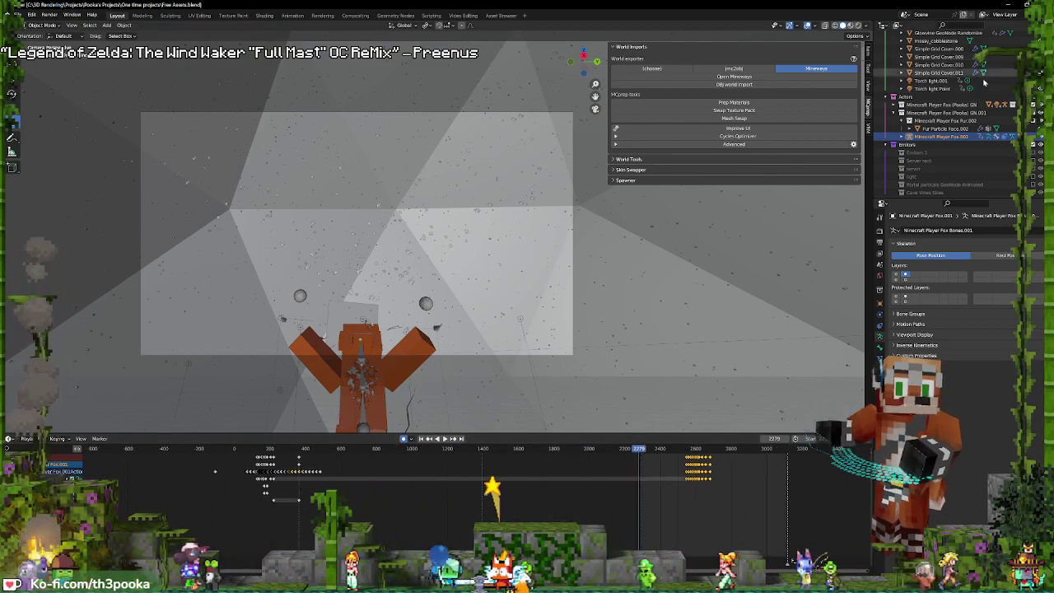
scroll(979, 109, up, 5)
scroll(980, 108, up, 2)
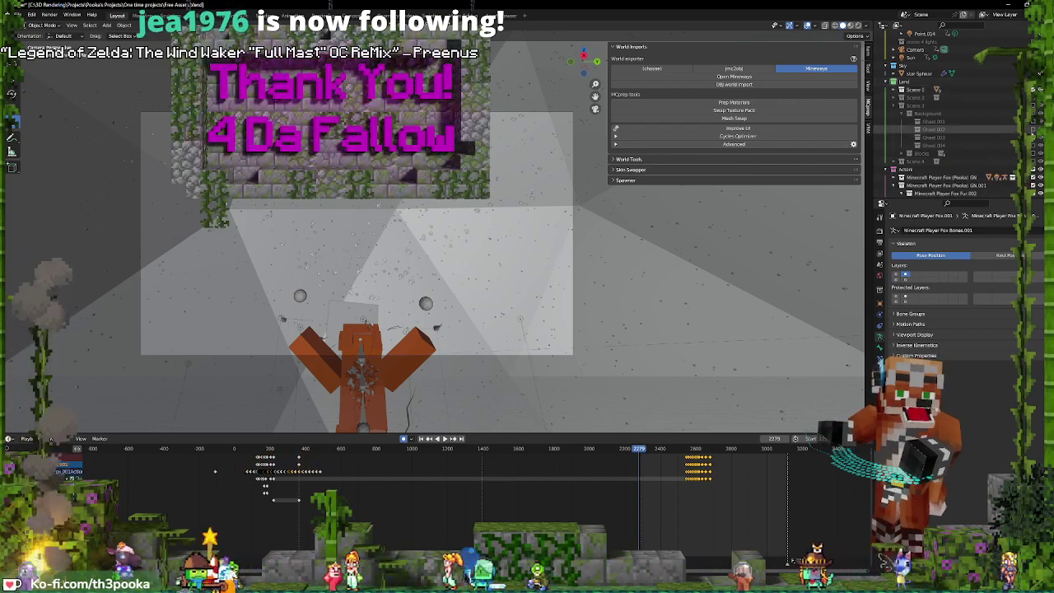
click(896, 106)
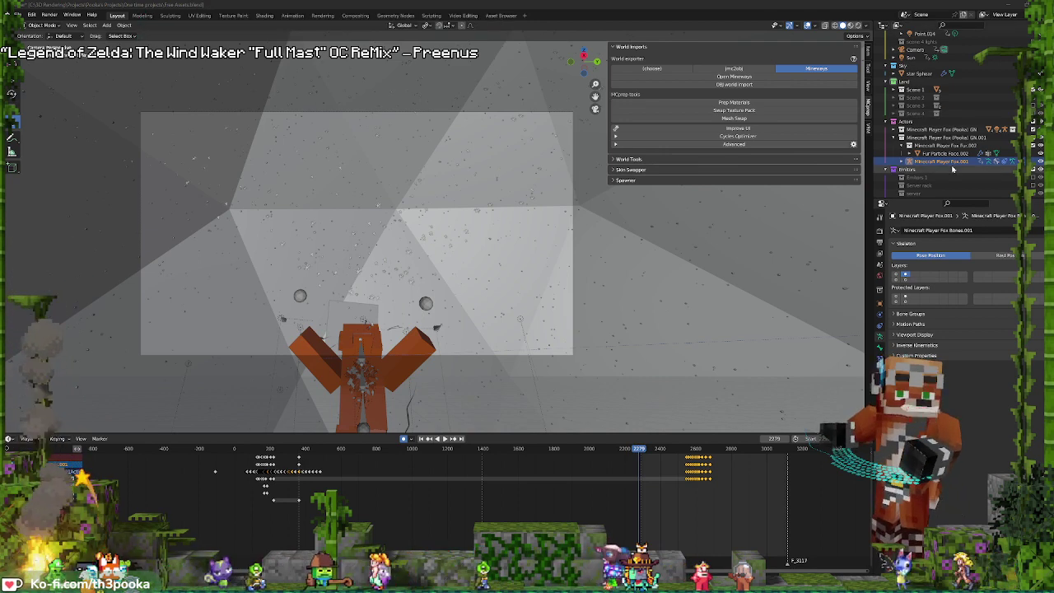
scroll(988, 87, up, 2)
scroll(991, 84, up, 2)
- Collapse the lights and camera collection and switch the viewport to Rendered shading
scroll(993, 81, up, 2)
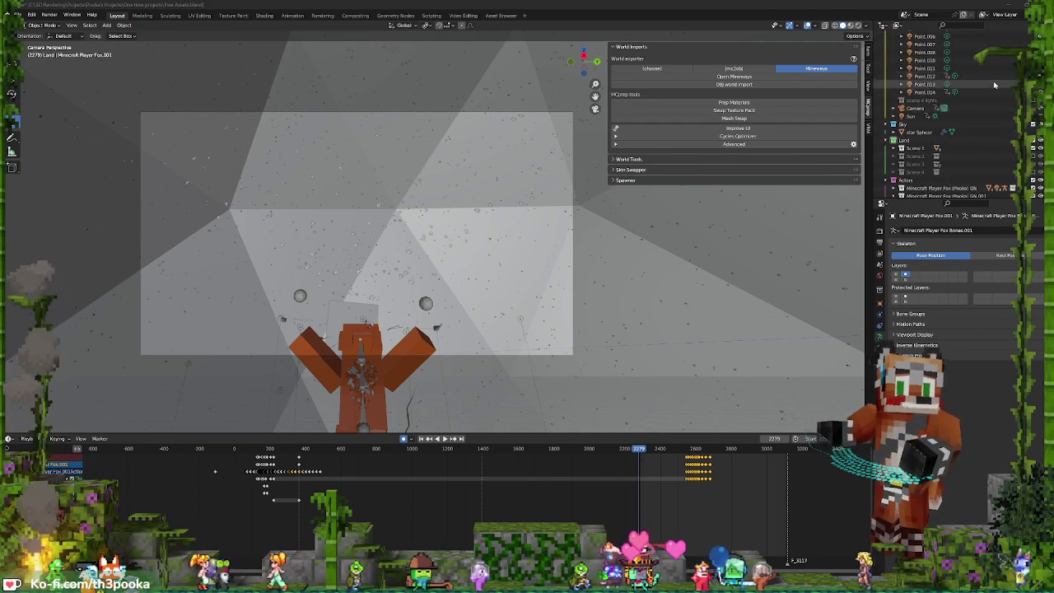
scroll(993, 82, up, 2)
scroll(993, 82, up, 2)
click(898, 60)
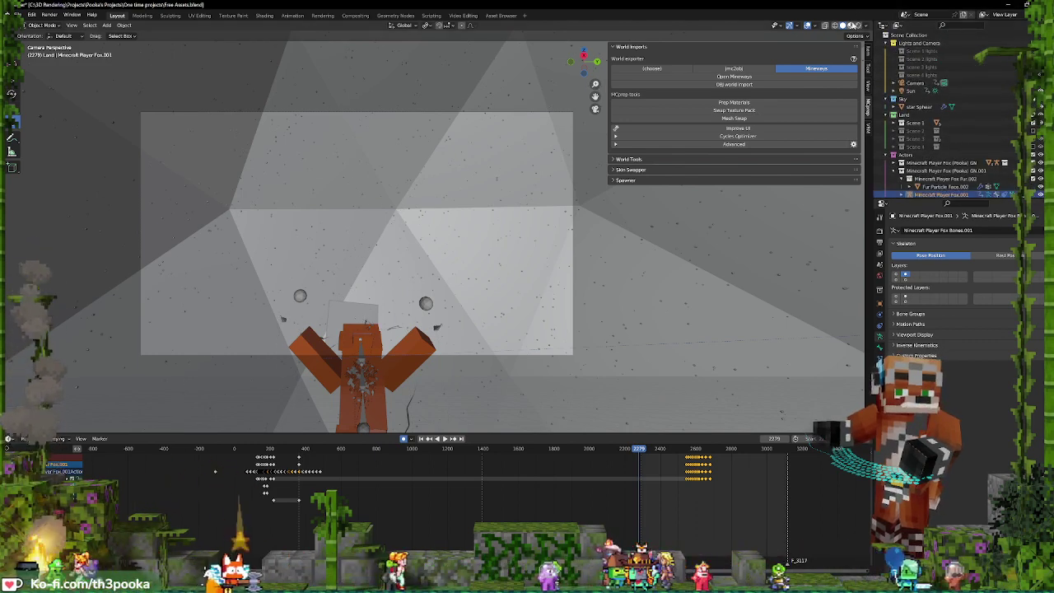
click(853, 25)
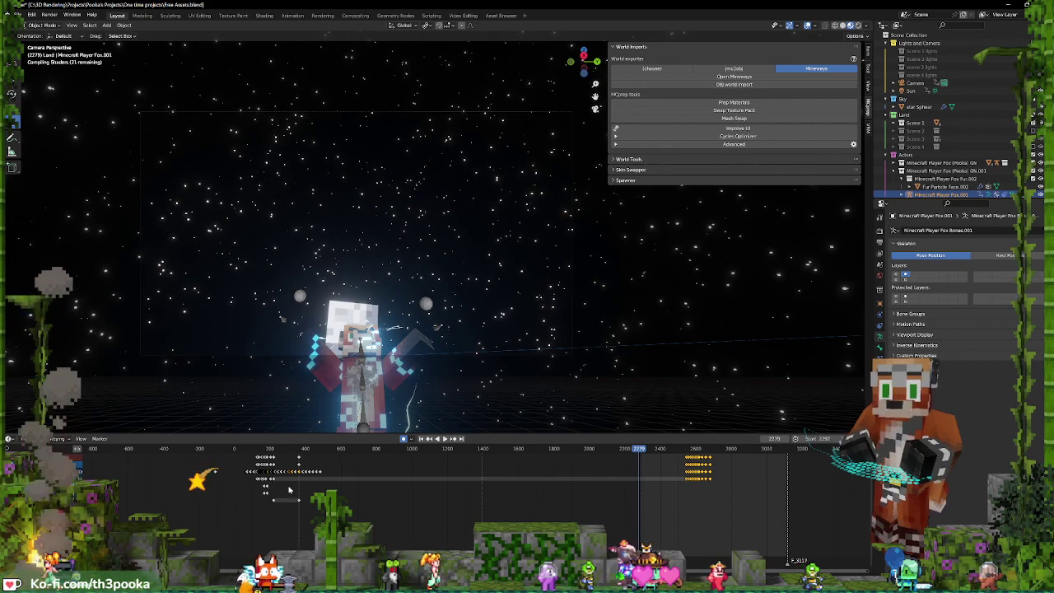
scroll(504, 503, down, 5)
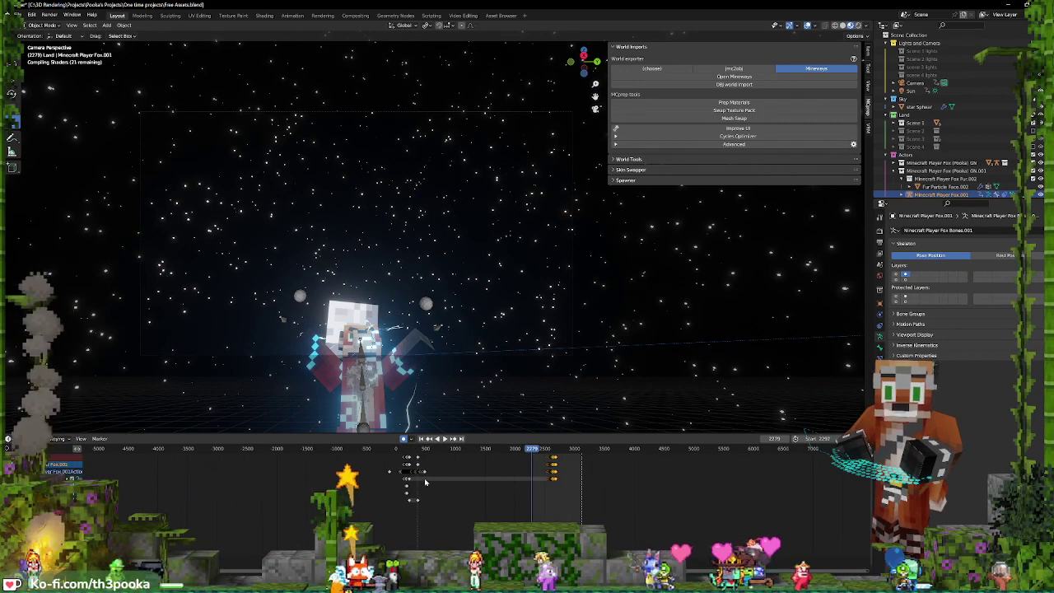
- Play from the first frame, then hide Scene 1 and show Scene 2
key(shift+Left)
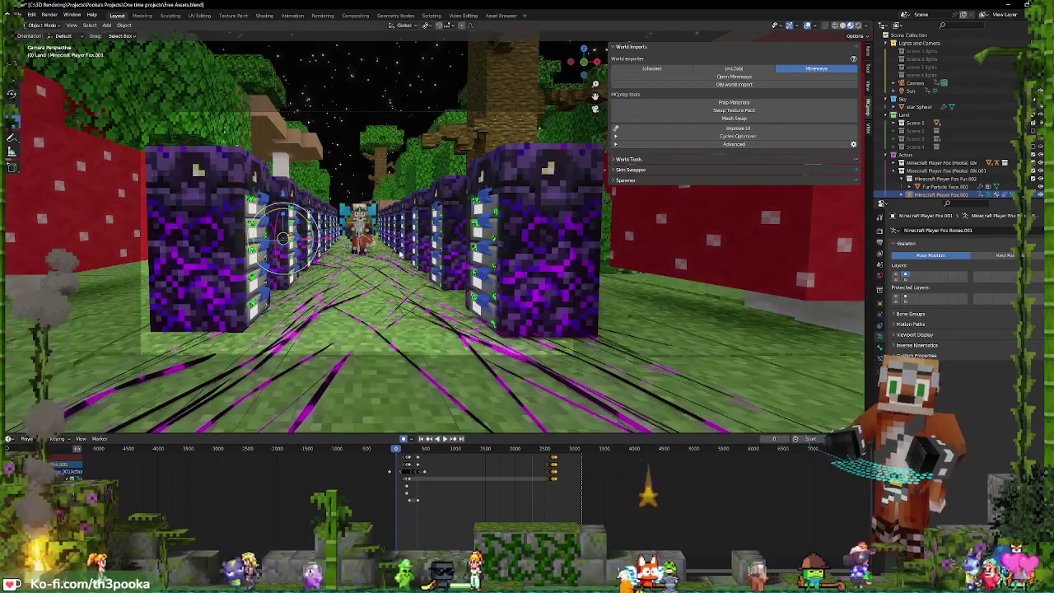
key(space)
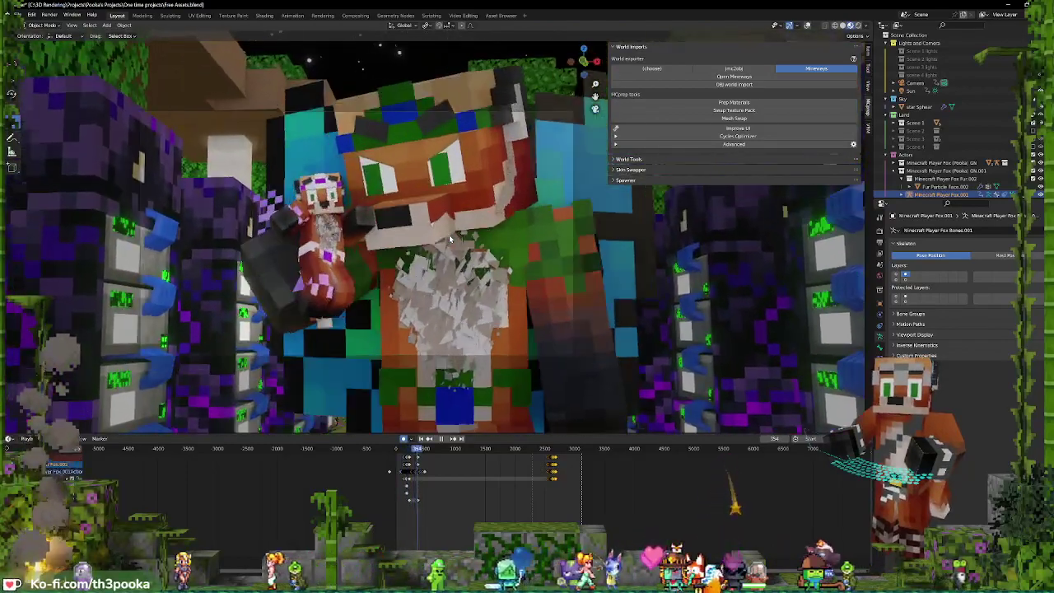
key(Escape)
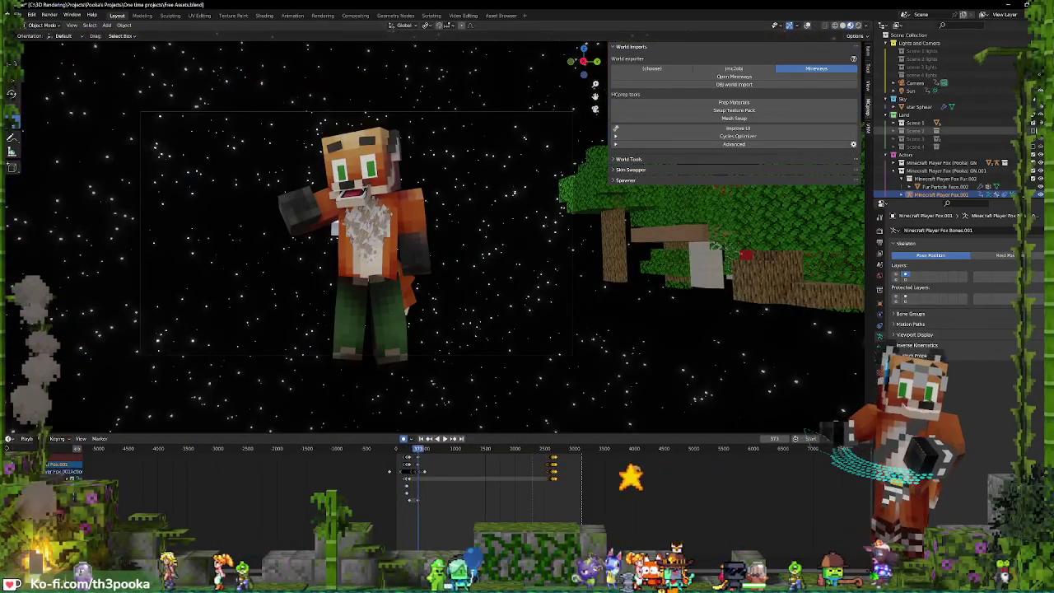
click(1033, 123)
click(1034, 131)
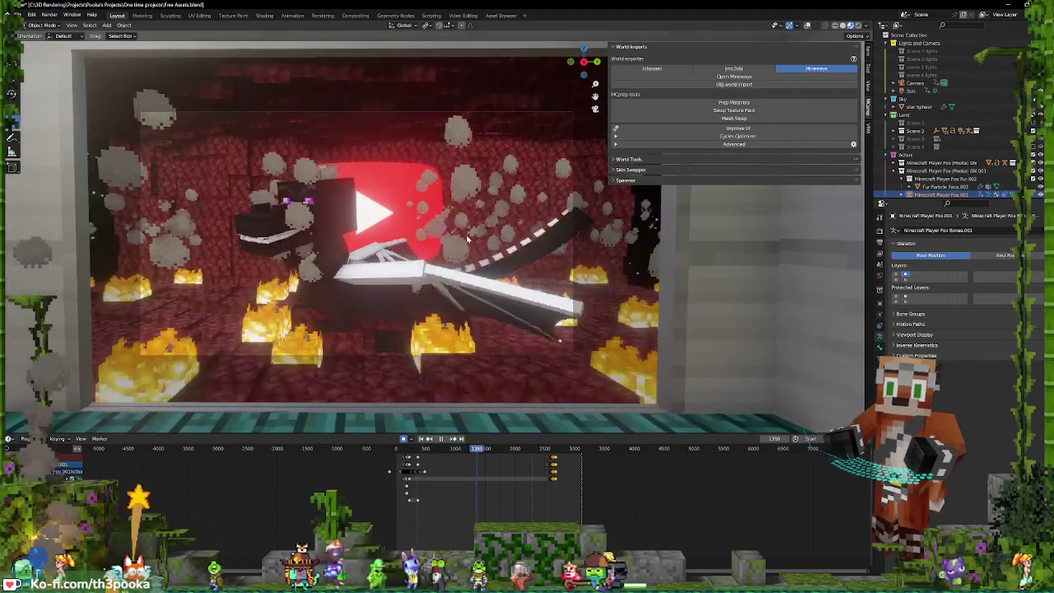
- Stop at frame 1390, show Scenes 3 and 4, and play the mossy corridor shot
key(space)
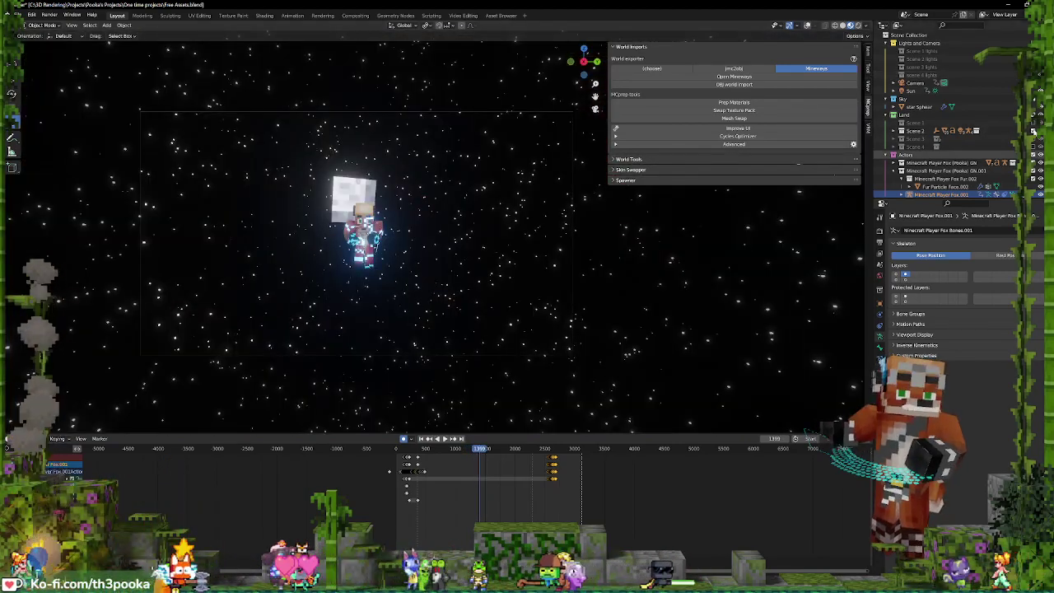
click(1035, 138)
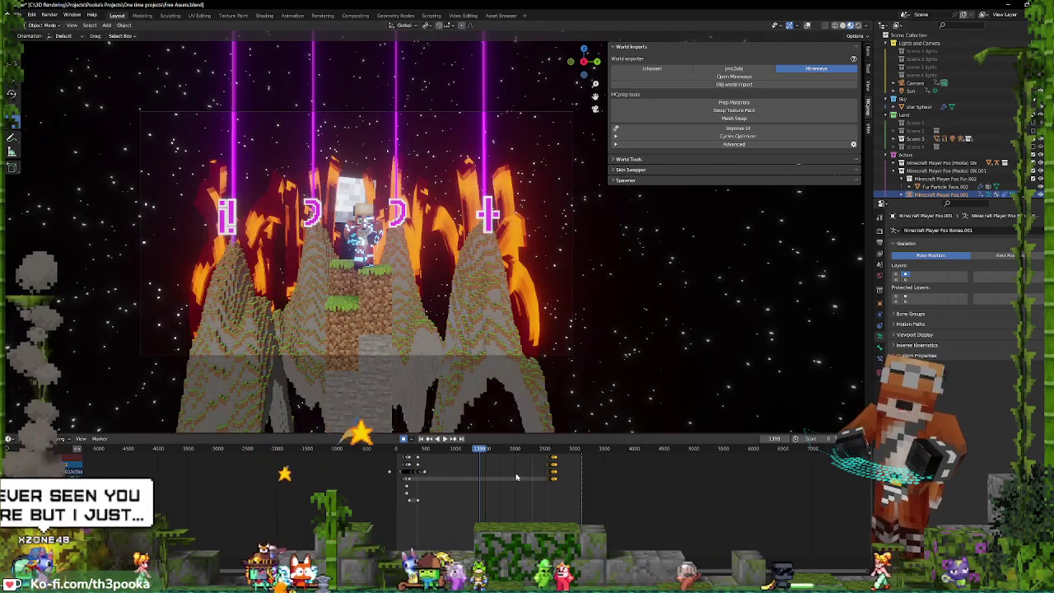
scroll(457, 265, up, 1)
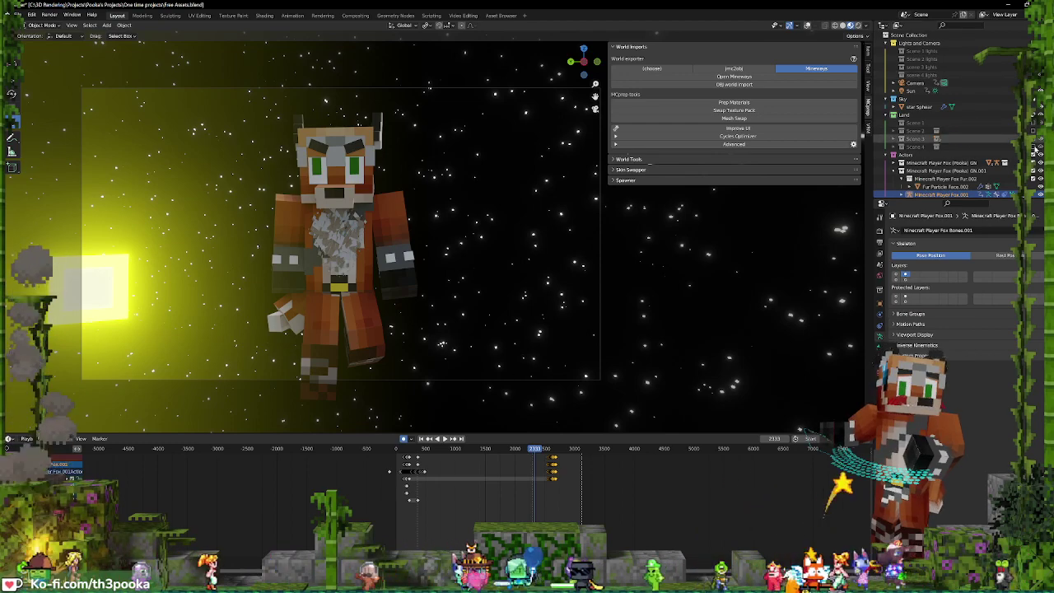
click(1034, 147)
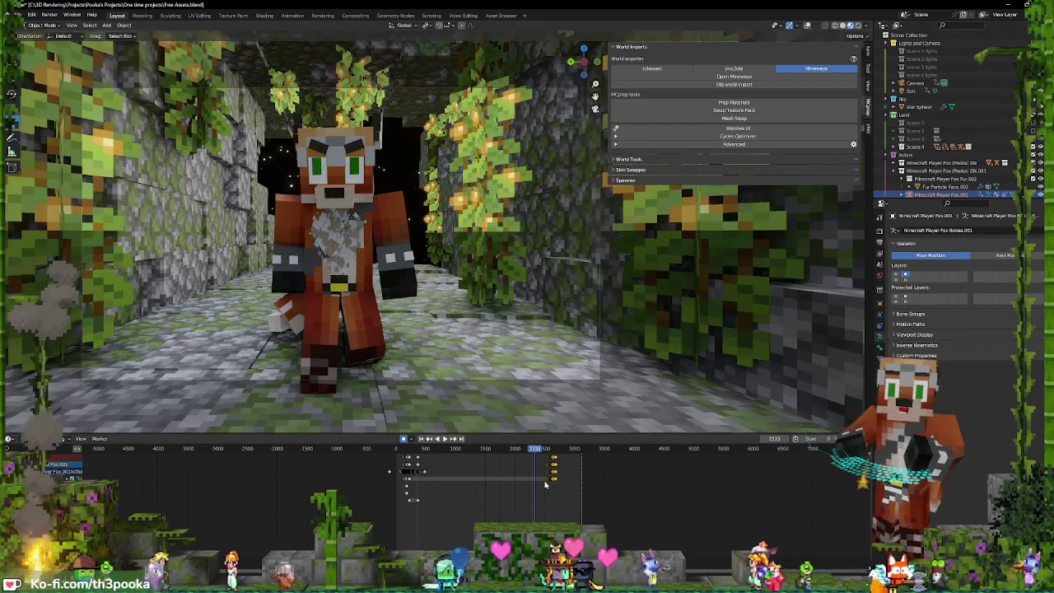
key(space)
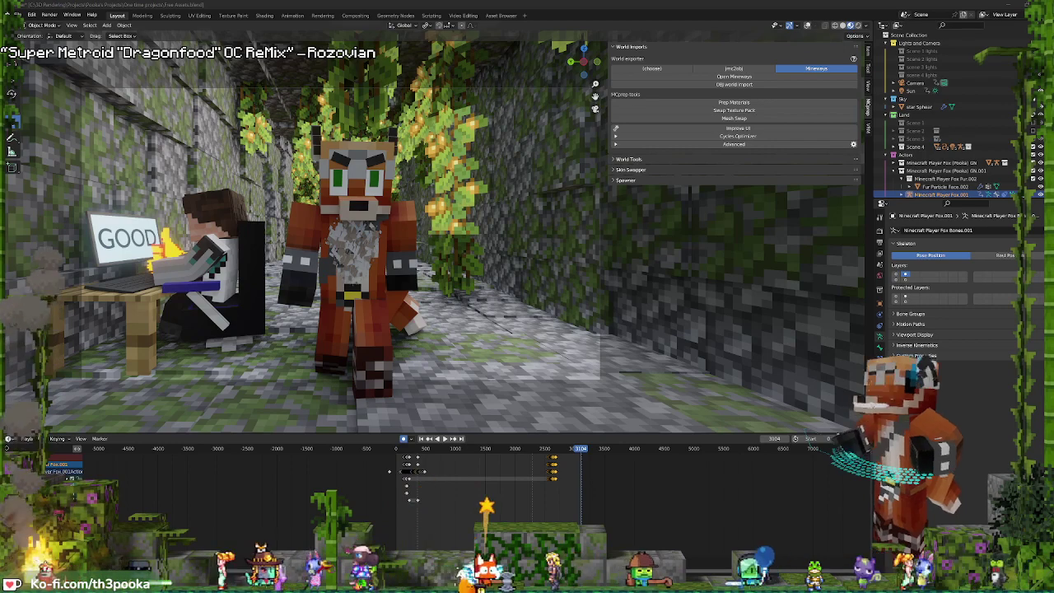
- Jump from frame 375 to about frame 1405 and play the space shot
click(420, 471)
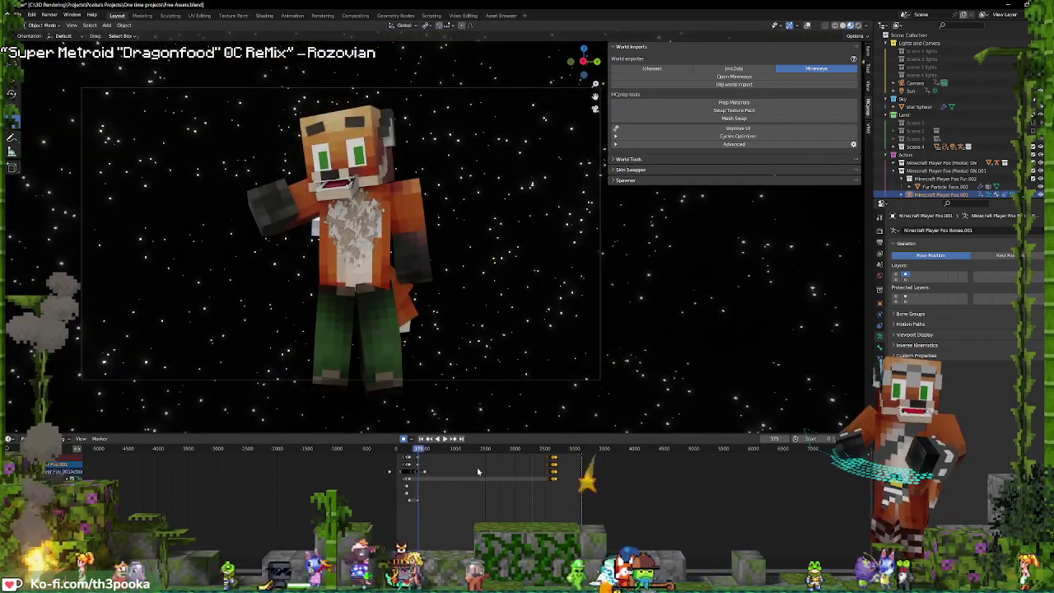
click(481, 471)
key(space)
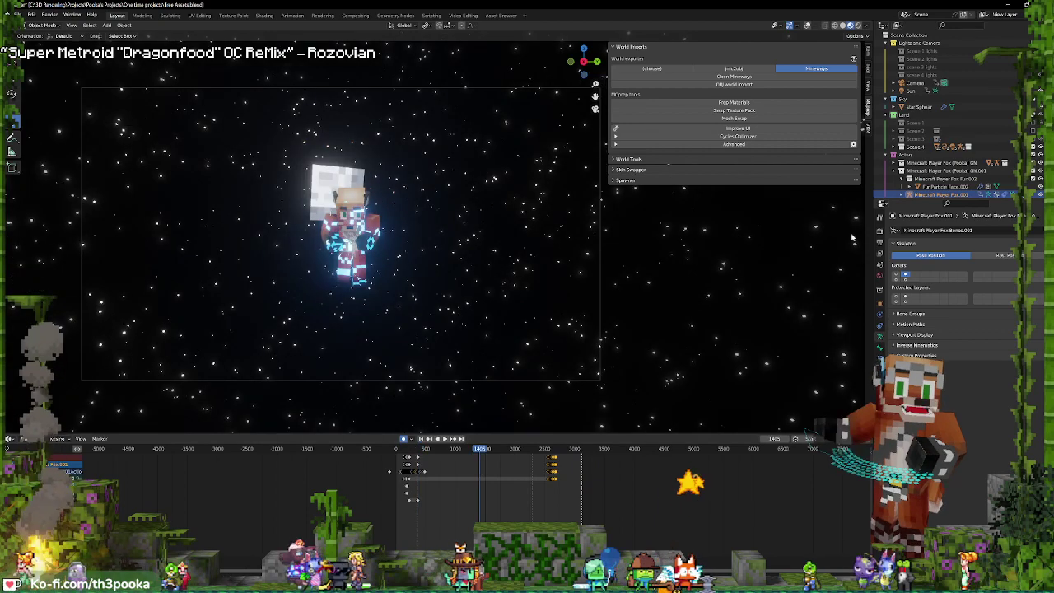
key(space)
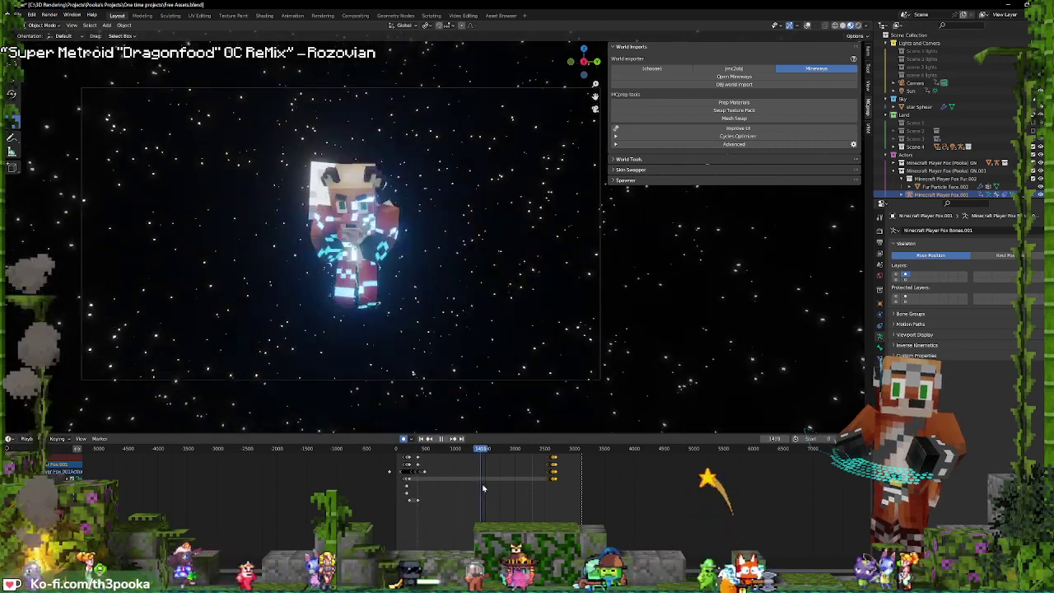
- Scrub to frame 2315 in the cave and play the fox walking past the desk
click(533, 476)
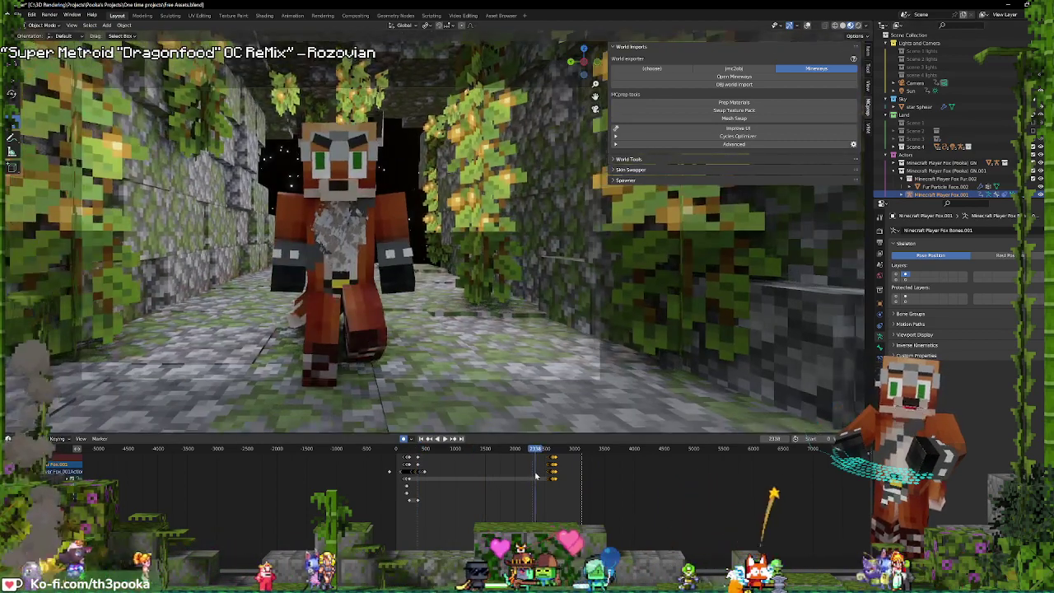
drag(533, 475, 534, 475)
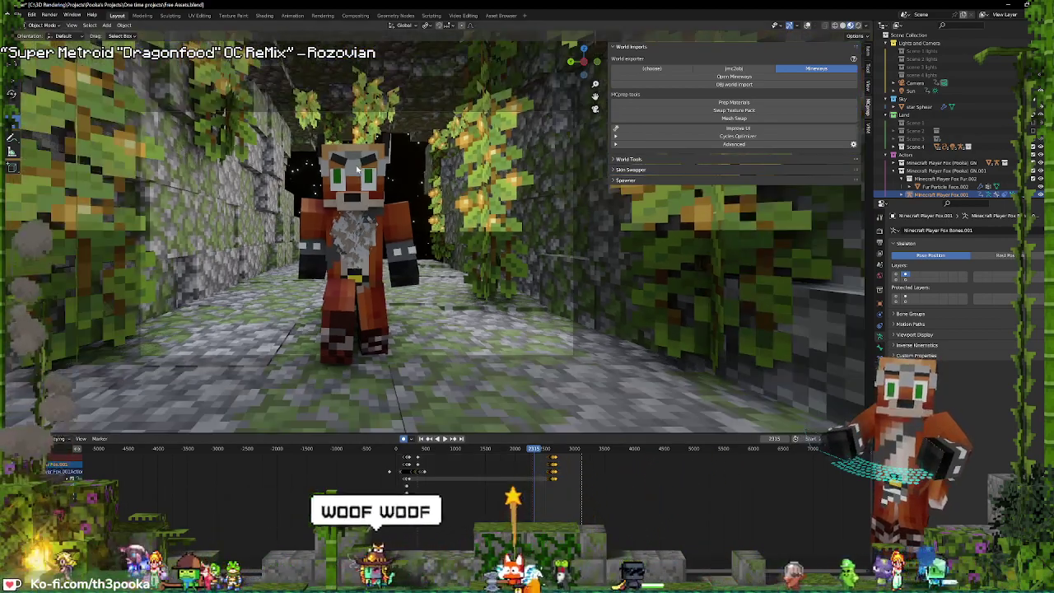
key(space)
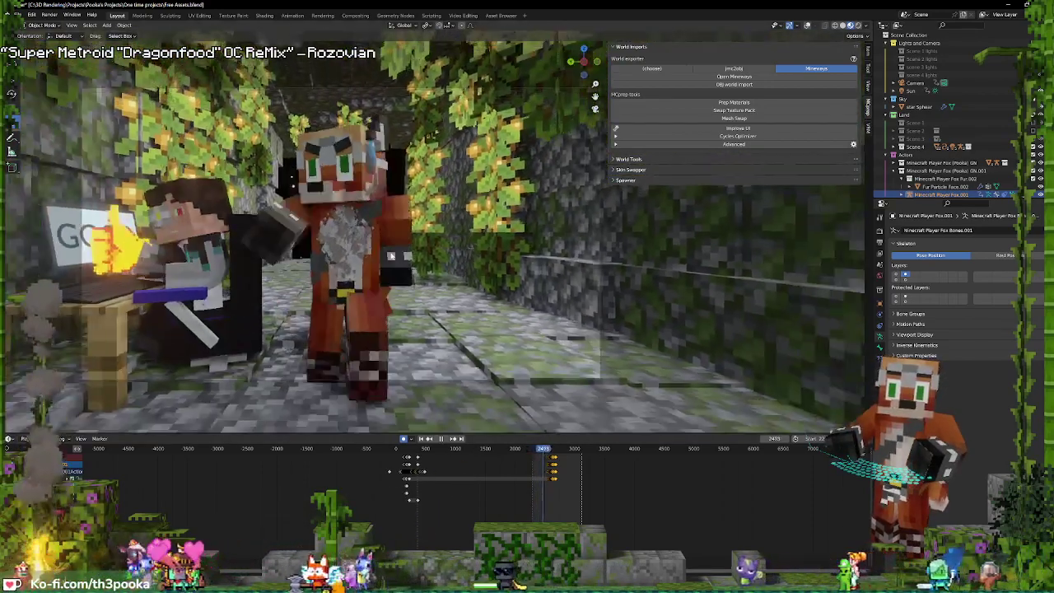
key(space)
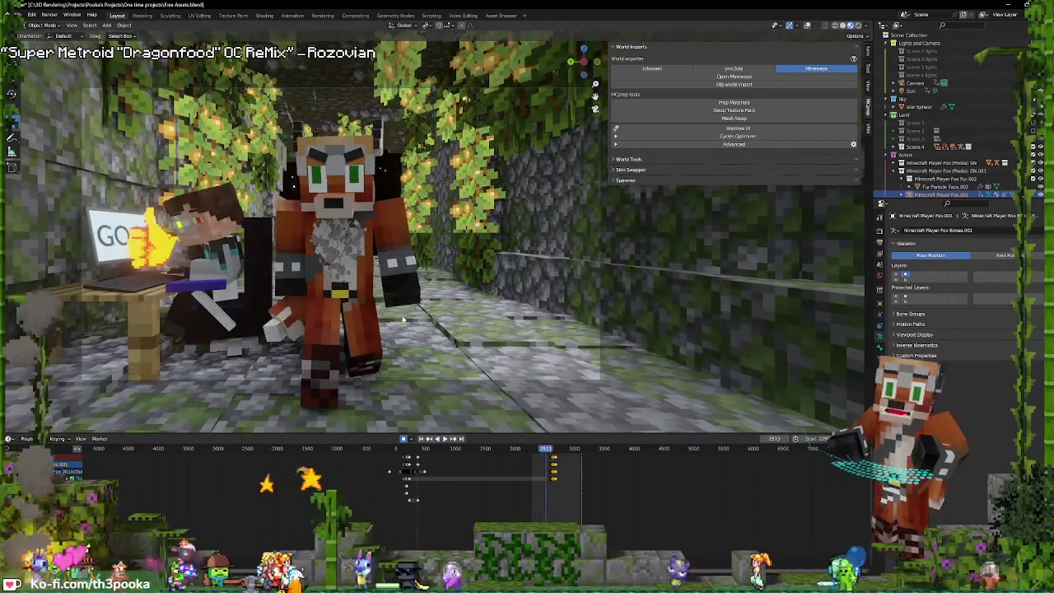
key(space)
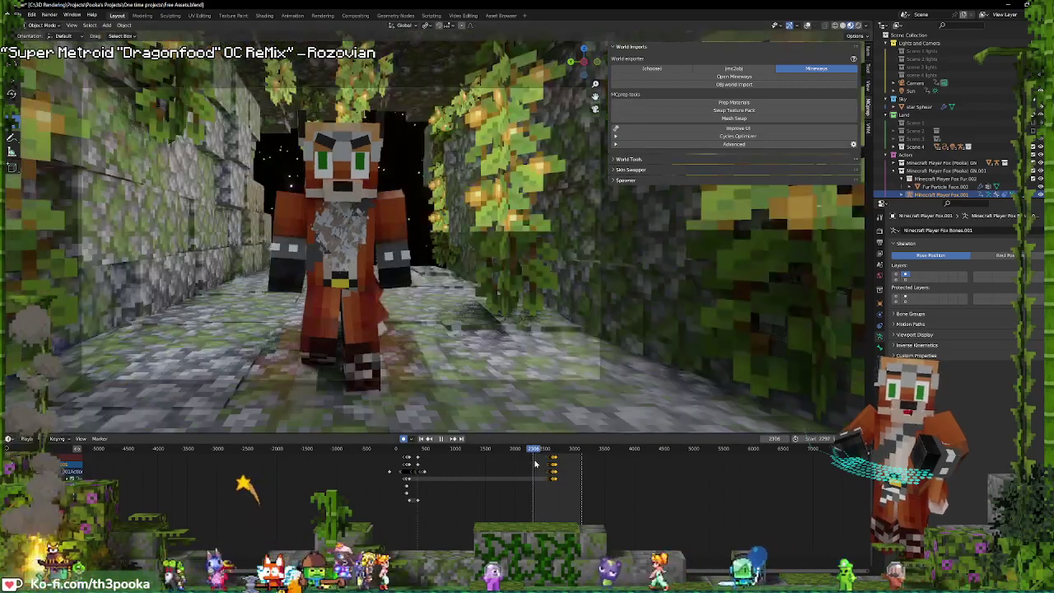
key(space)
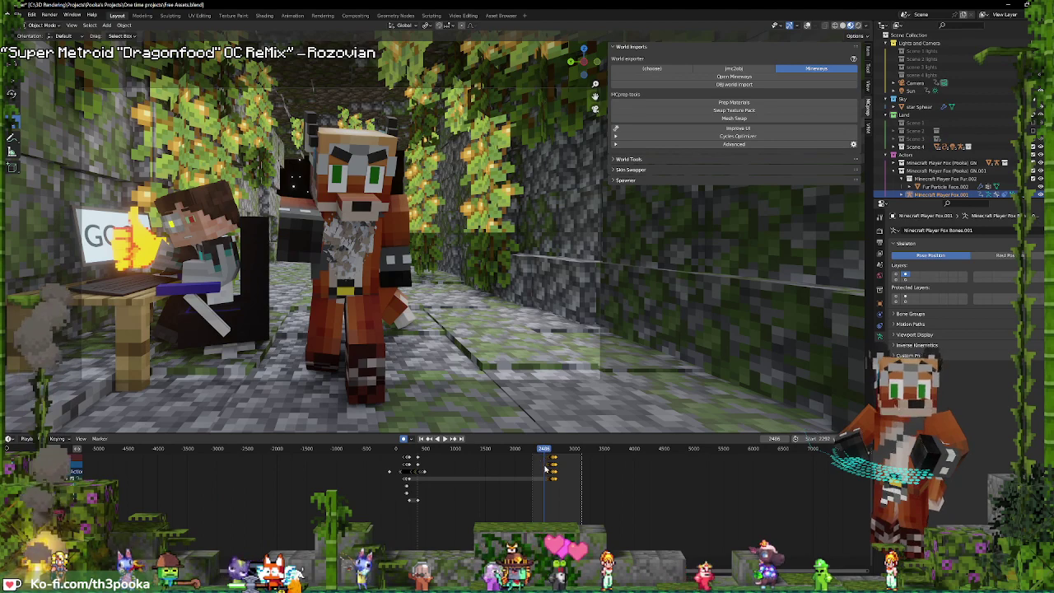
key(space)
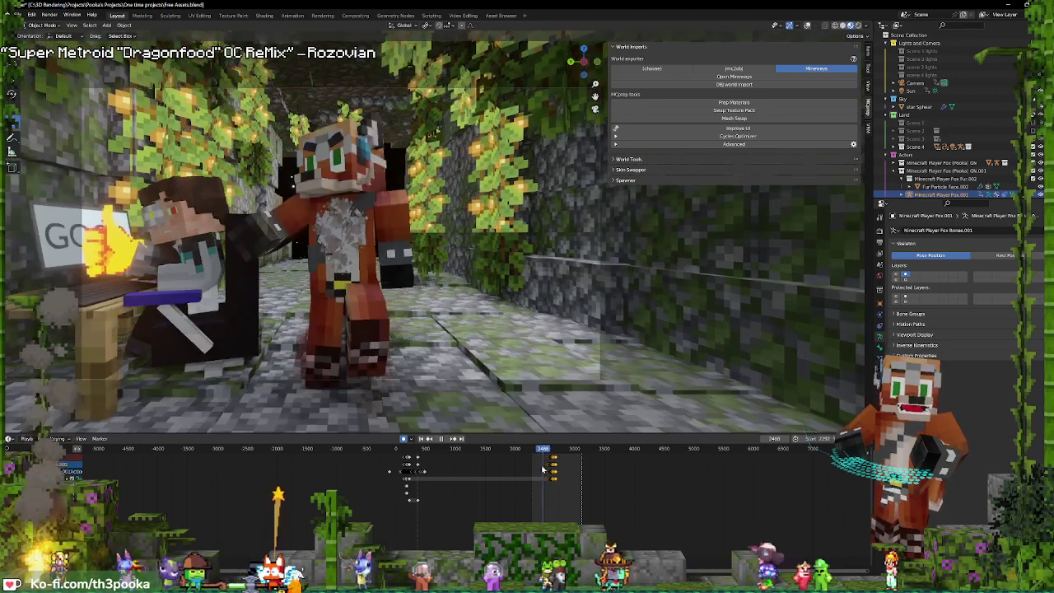
key(Escape)
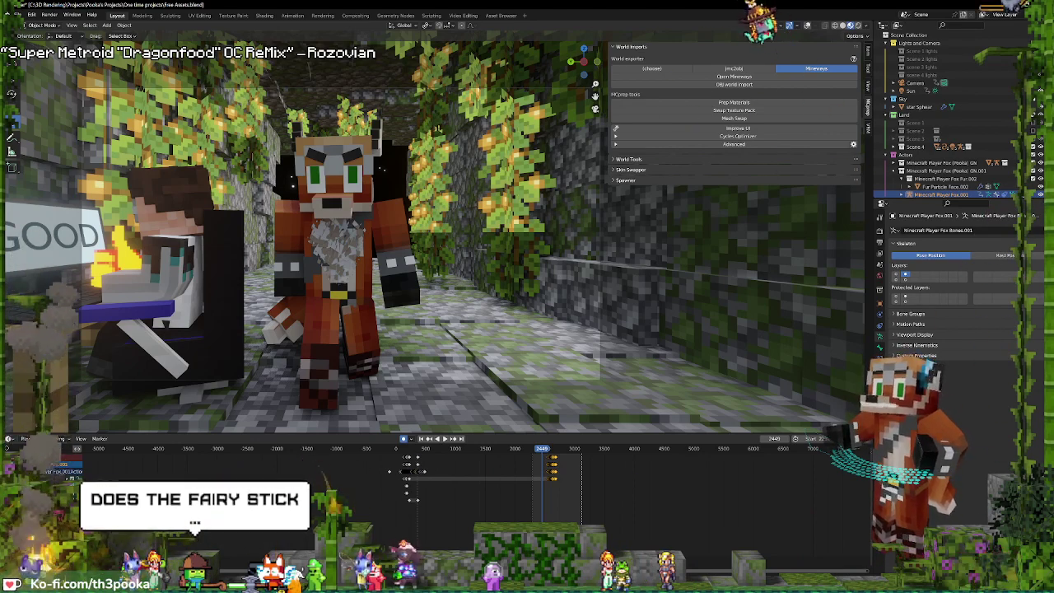
- Go to the VVIP starfield shot and hide the Scene 3 text, lasers and fire
click(517, 480)
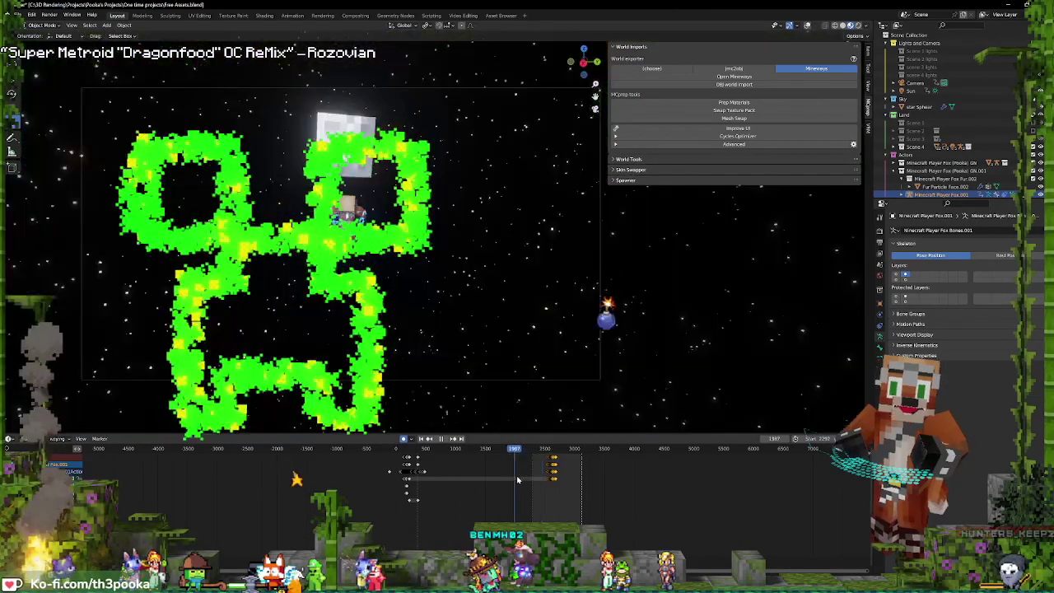
click(528, 481)
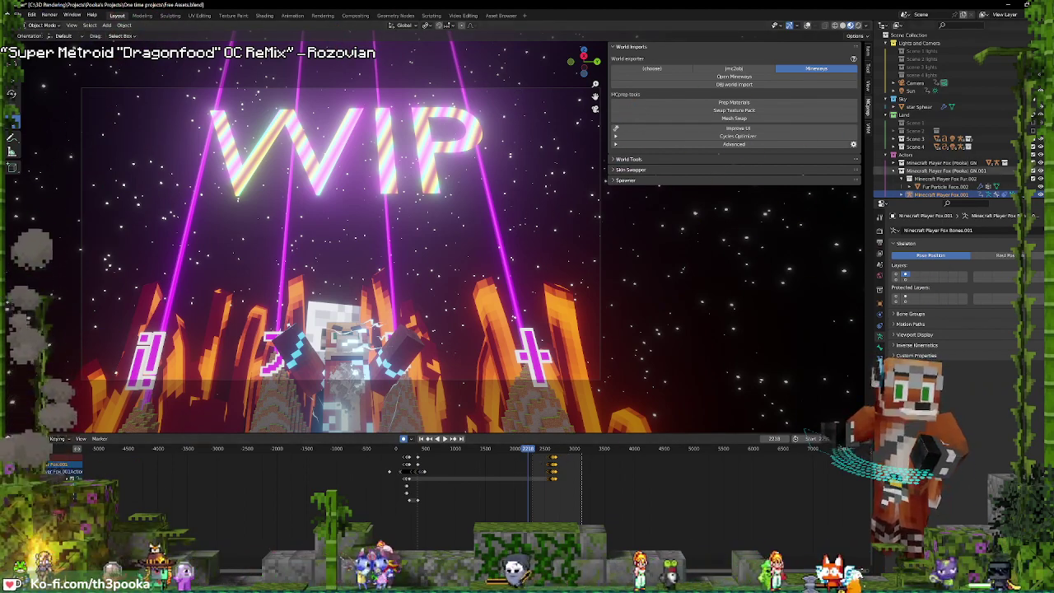
click(1037, 139)
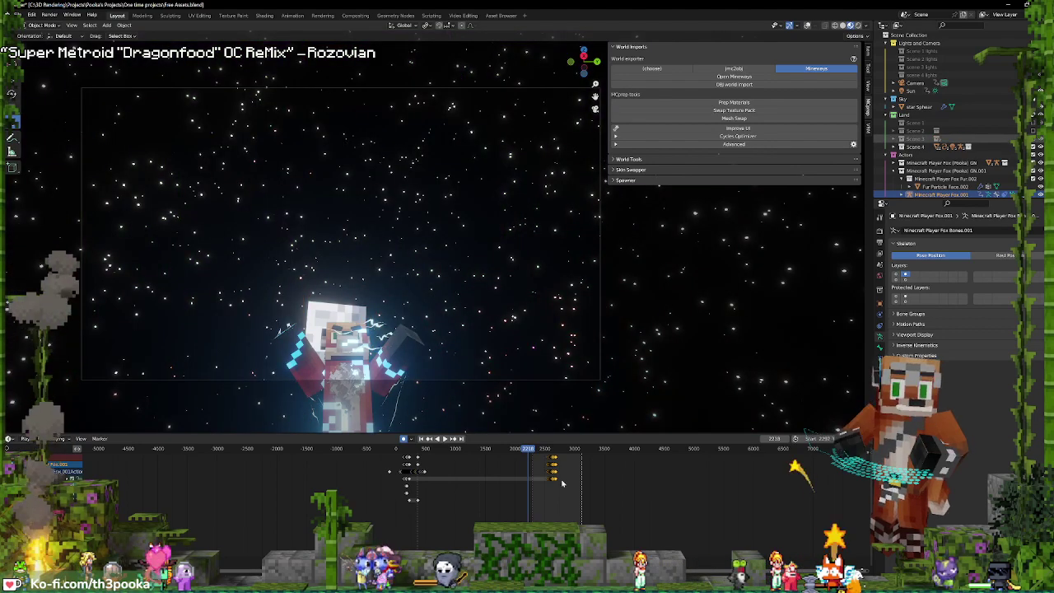
- Replay the cave shot from frame 2315 with the fox beside the desk
click(535, 474)
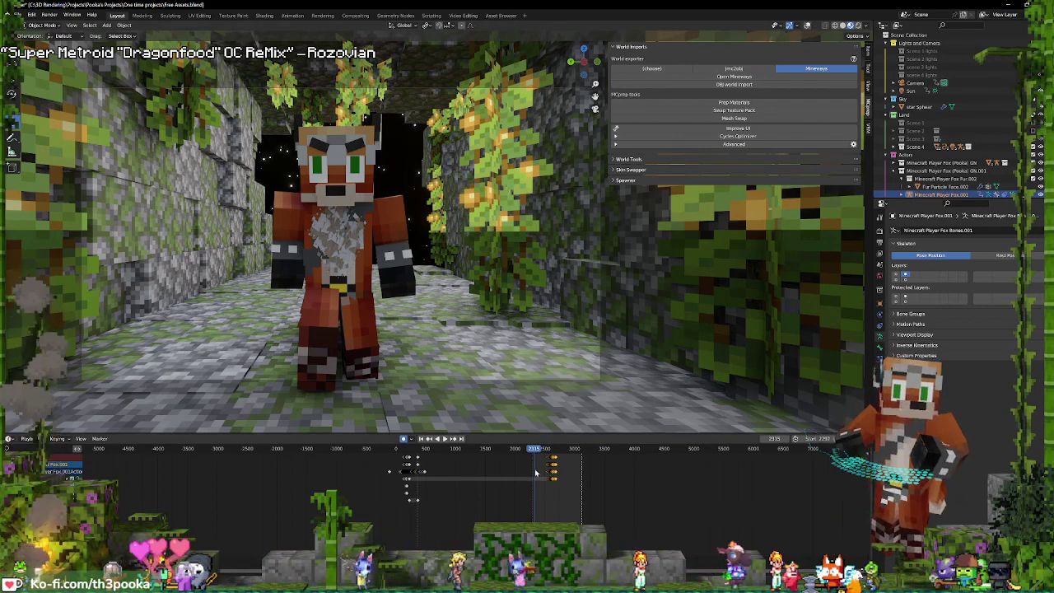
key(space)
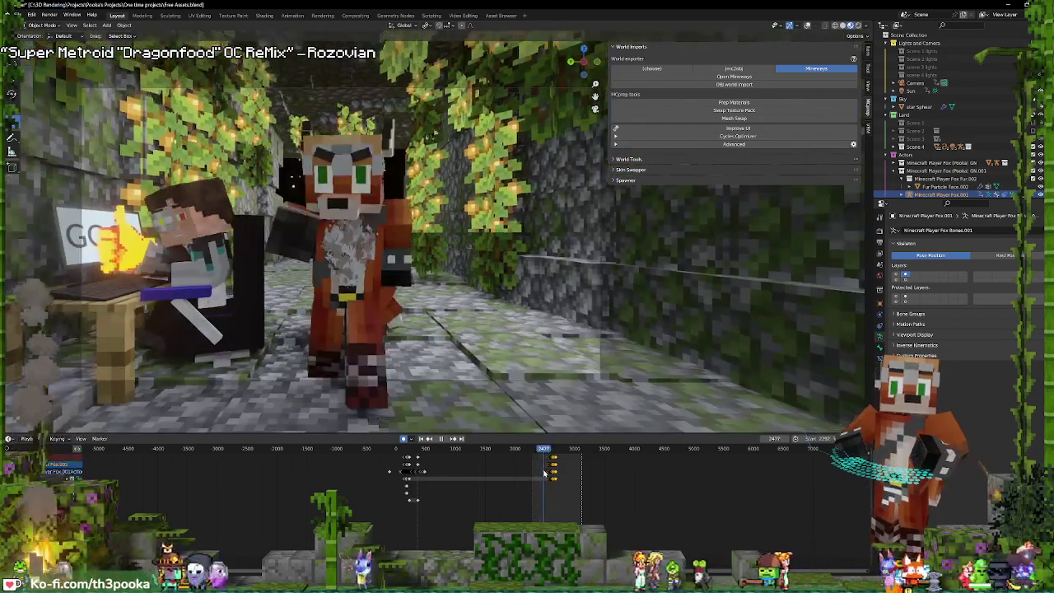
key(space)
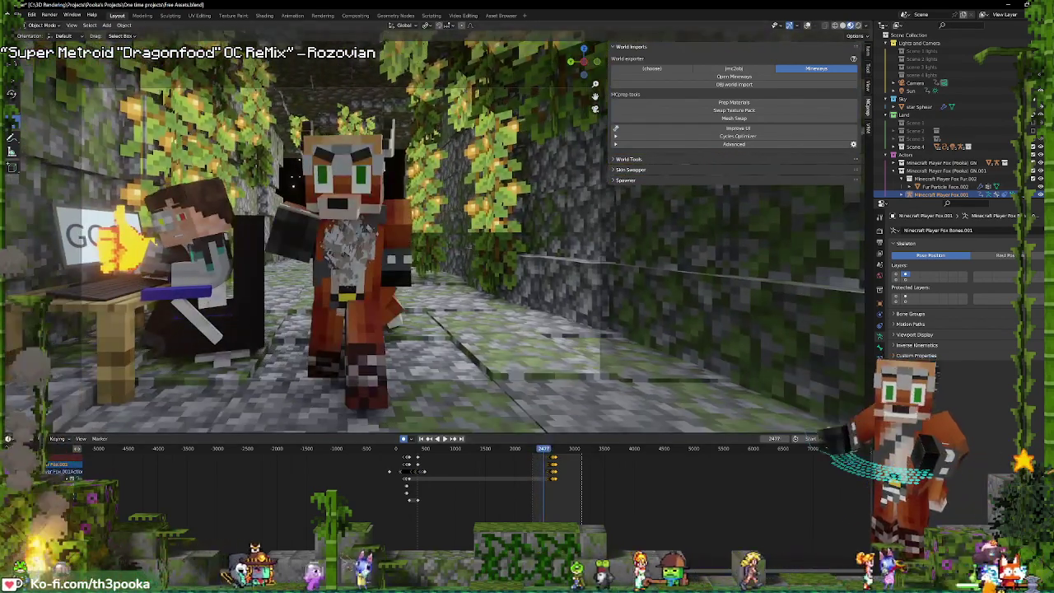
- Add a text object to Scene 4 and rotate it -90 degrees around Z
click(693, 226)
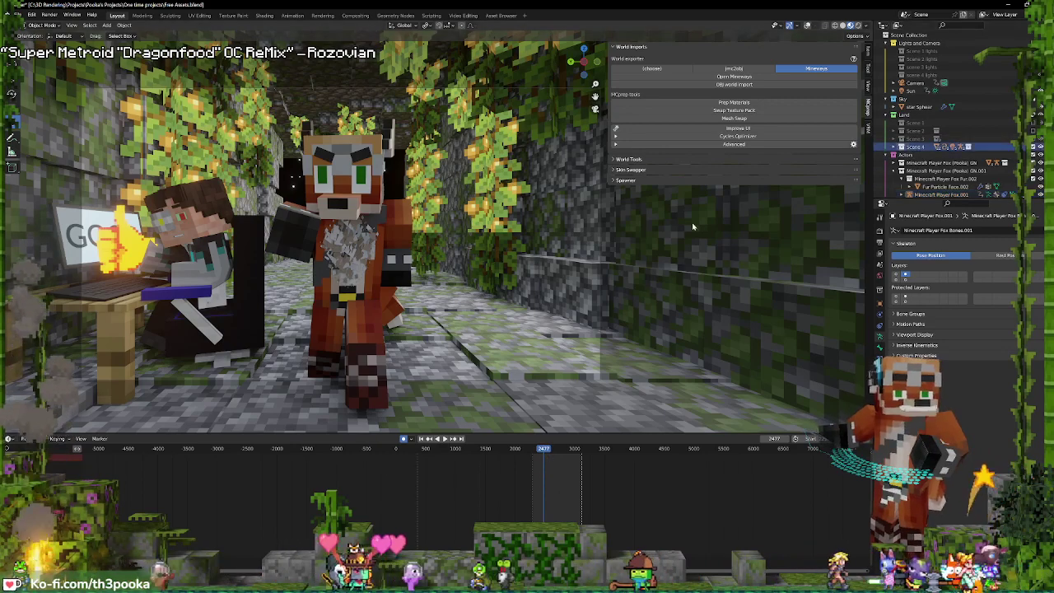
alt+click(401, 269)
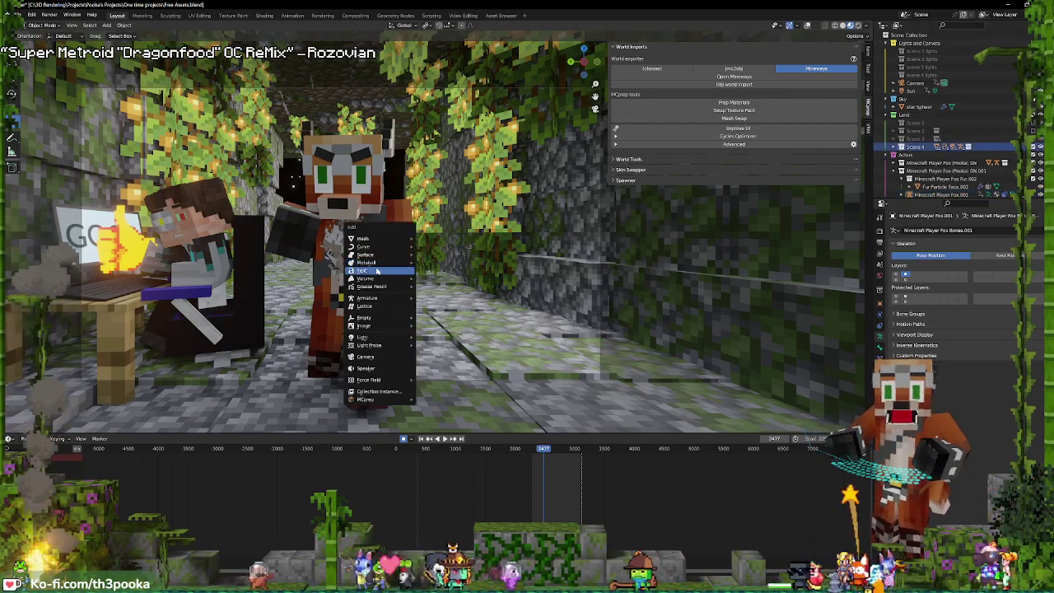
click(377, 272)
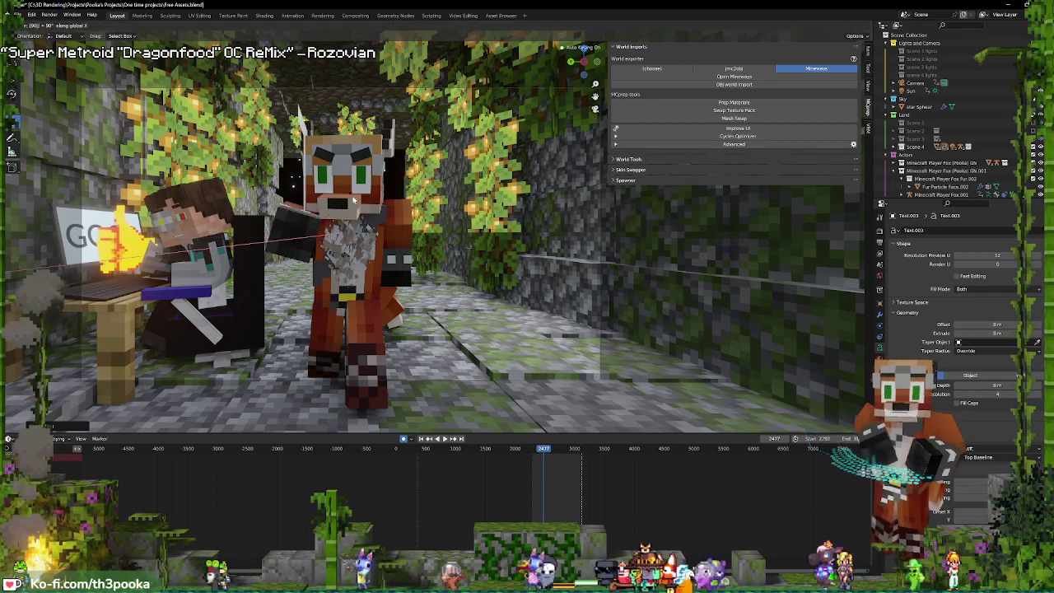
key(r)
key(z)
key(9)
key(0)
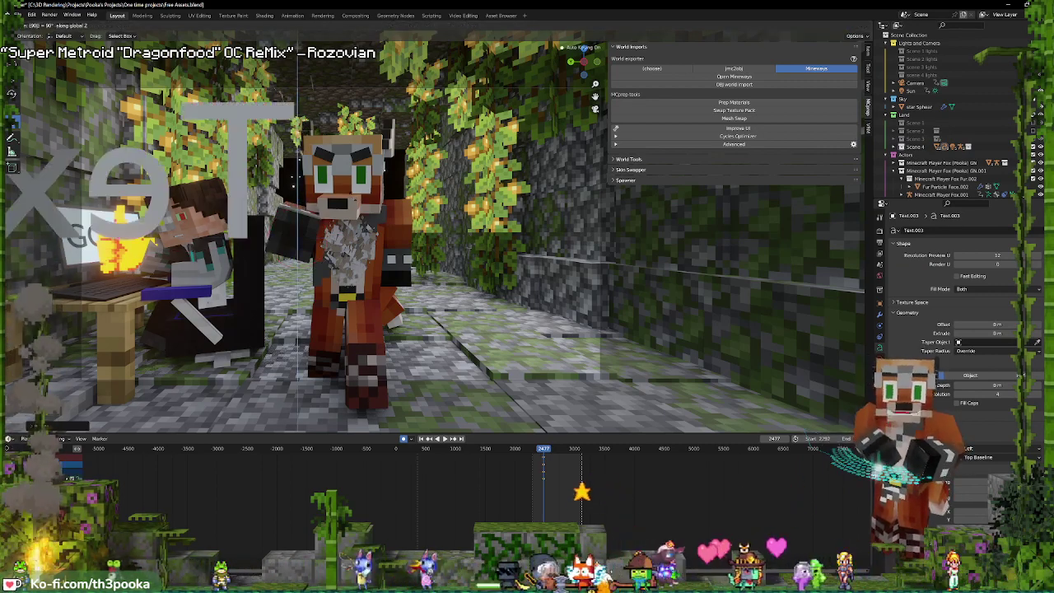
key(BackSpace)
key(BackSpace)
text(-)
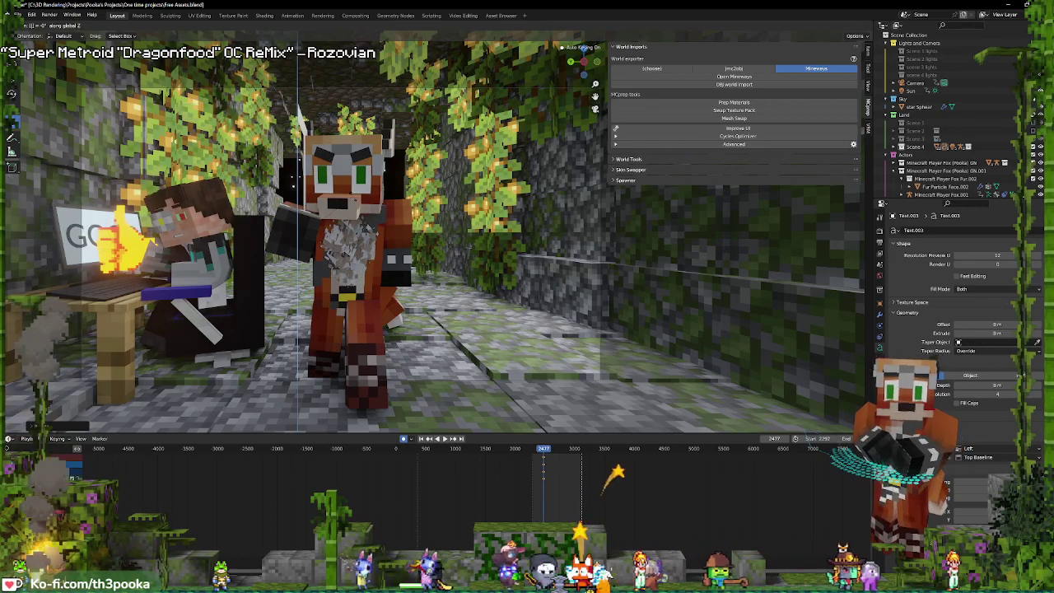
text(90)
key(Return)
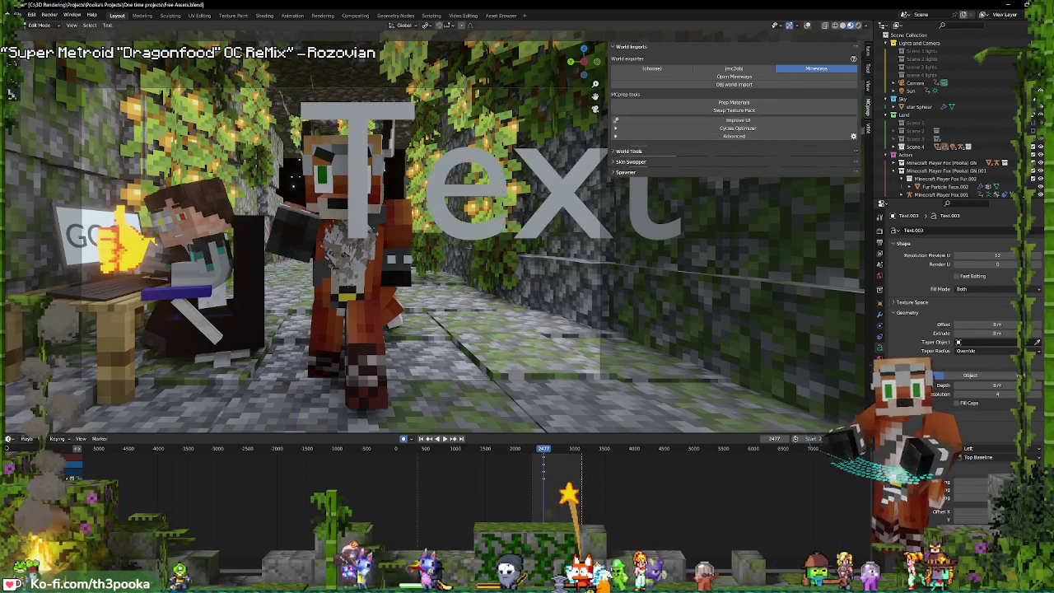
- Change the text to 'FUL' and tilt it diagonally in front of the fox
key(Tab)
key(BackSpace)
key(BackSpace)
key(BackSpace)
key(BackSpace)
text(FUL)
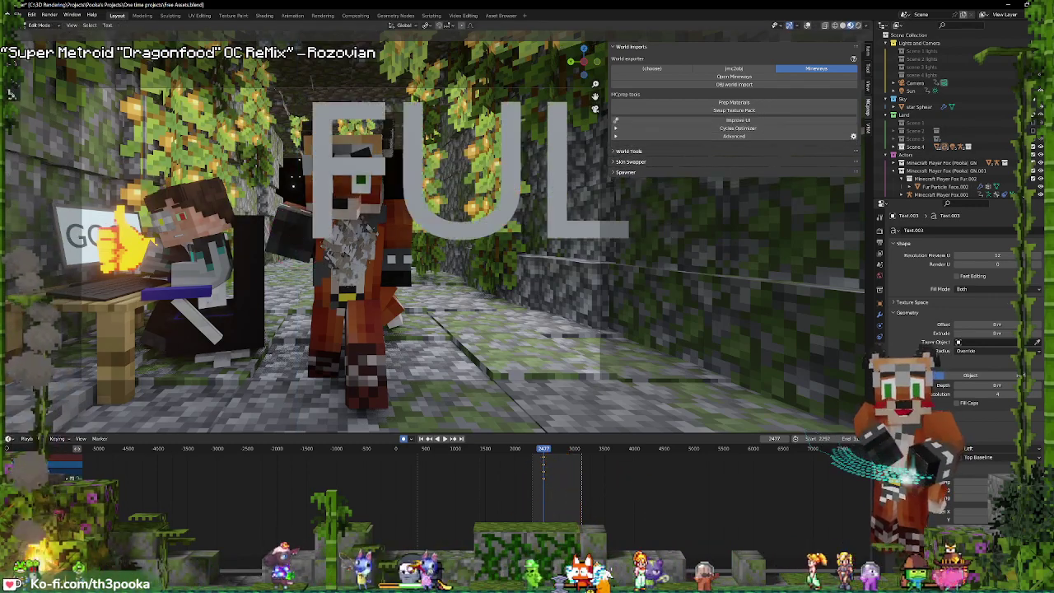
key(Tab)
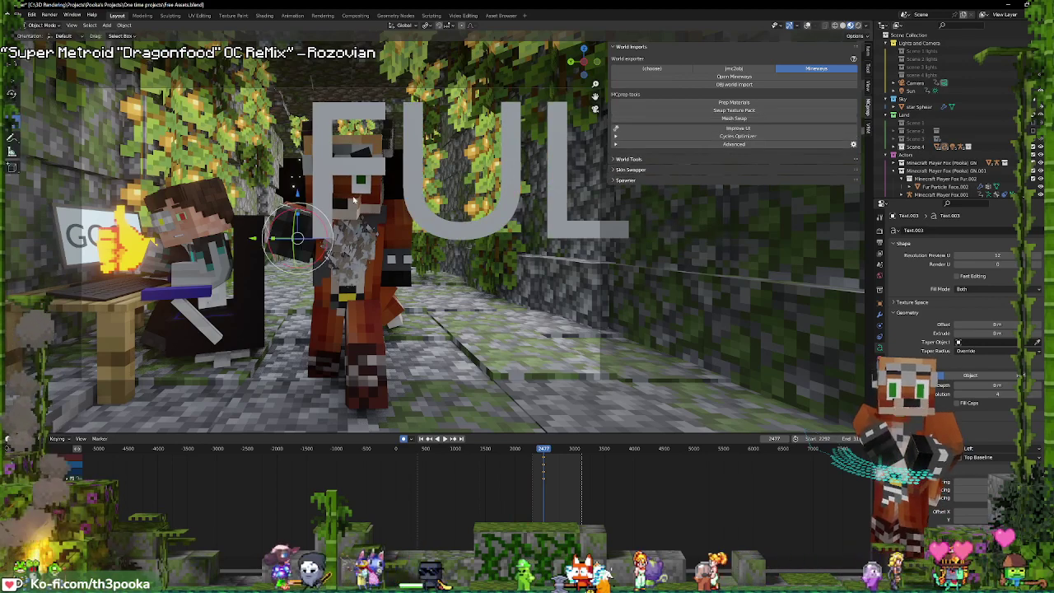
key(r)
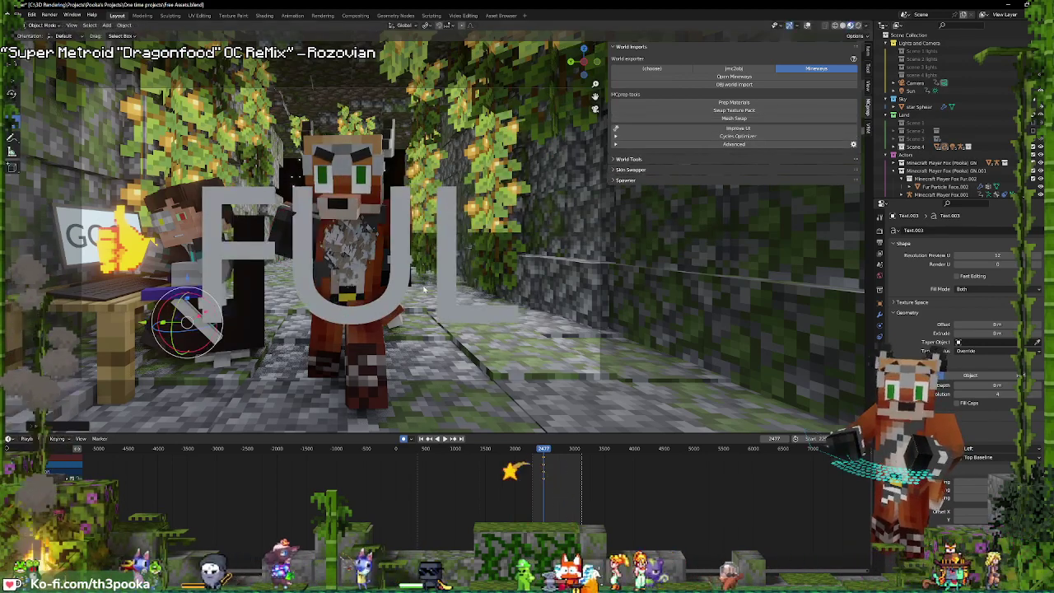
key(r)
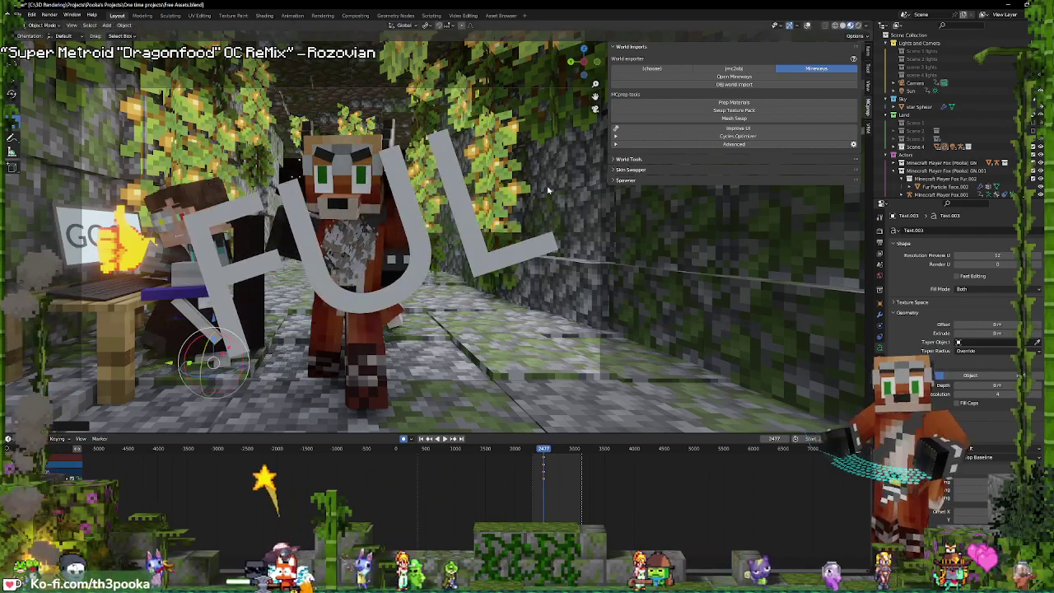
- Raise the FUL text's Extrude and Bevel Depth, then preview the shot
drag(980, 332, 1018, 332)
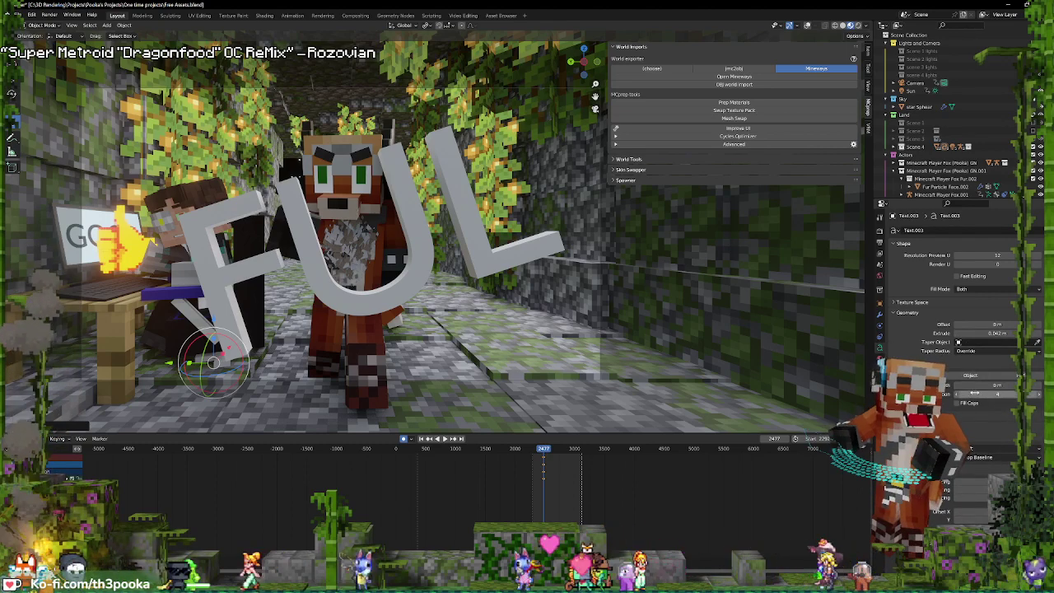
drag(984, 384, 1000, 385)
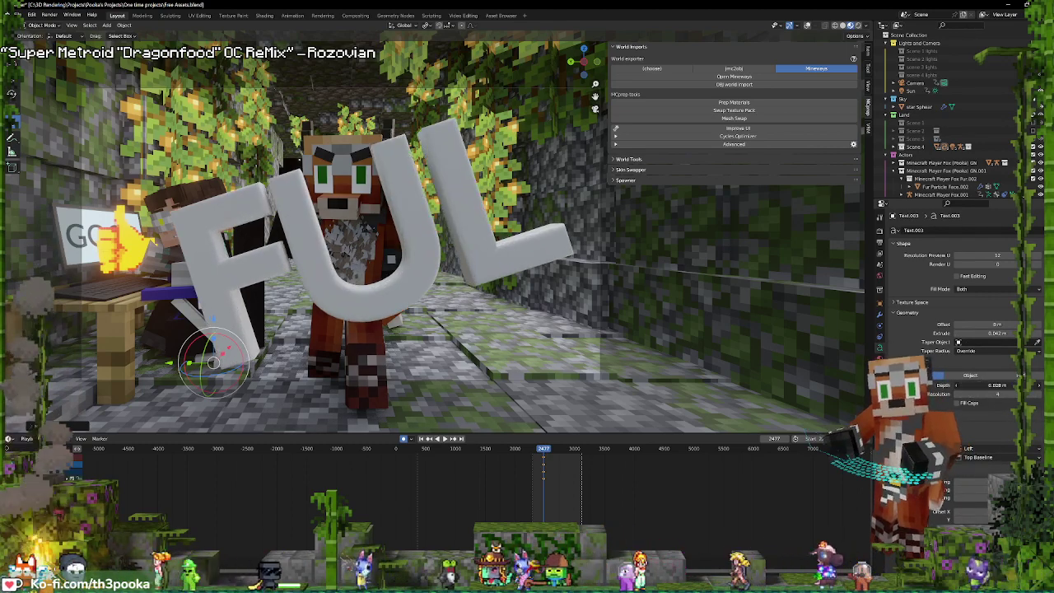
scroll(544, 484, up, 3)
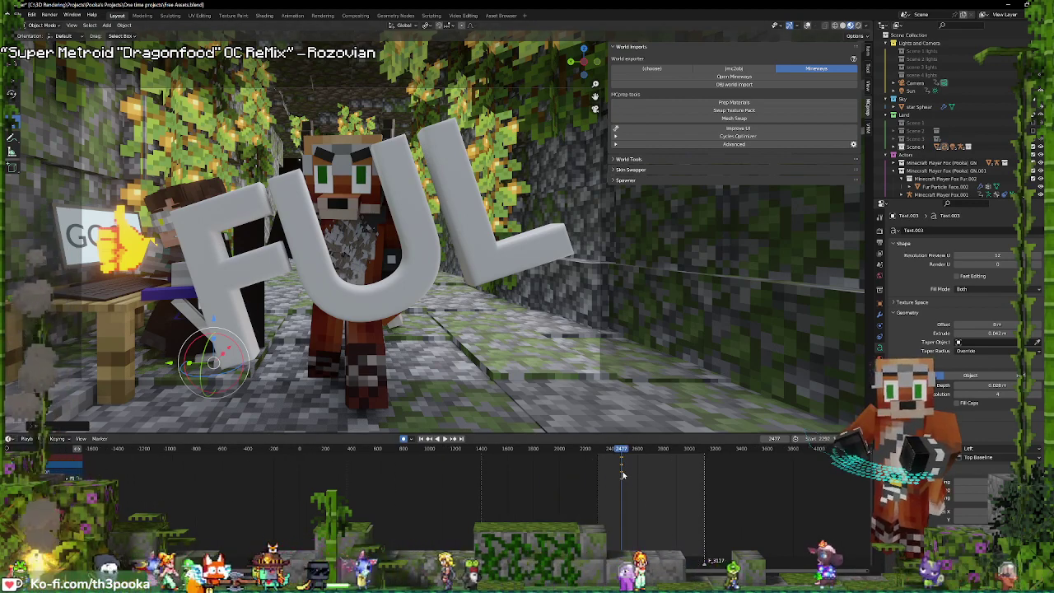
key(space)
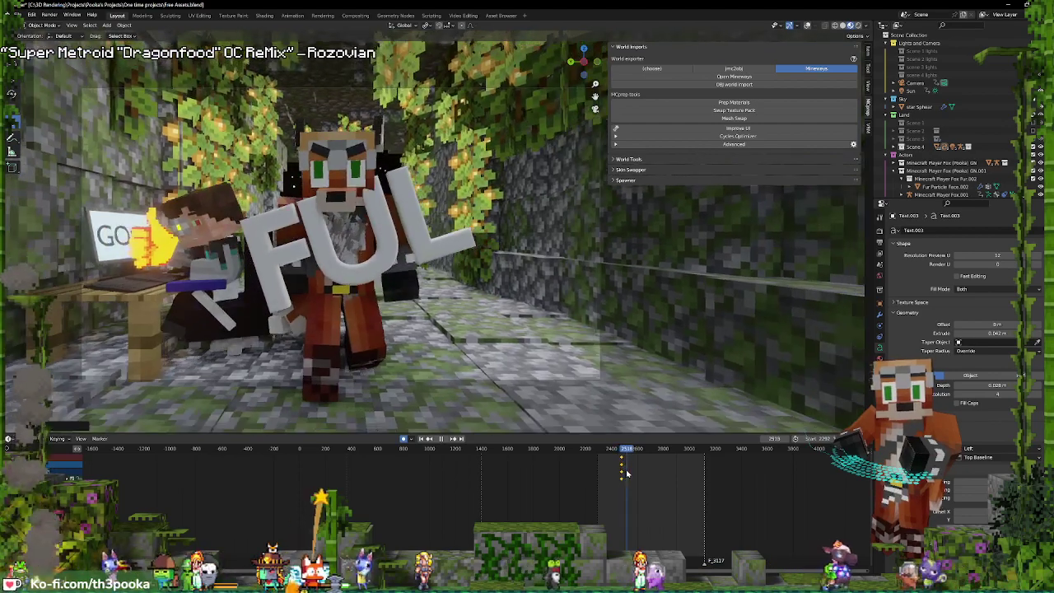
scroll(725, 490, up, 3)
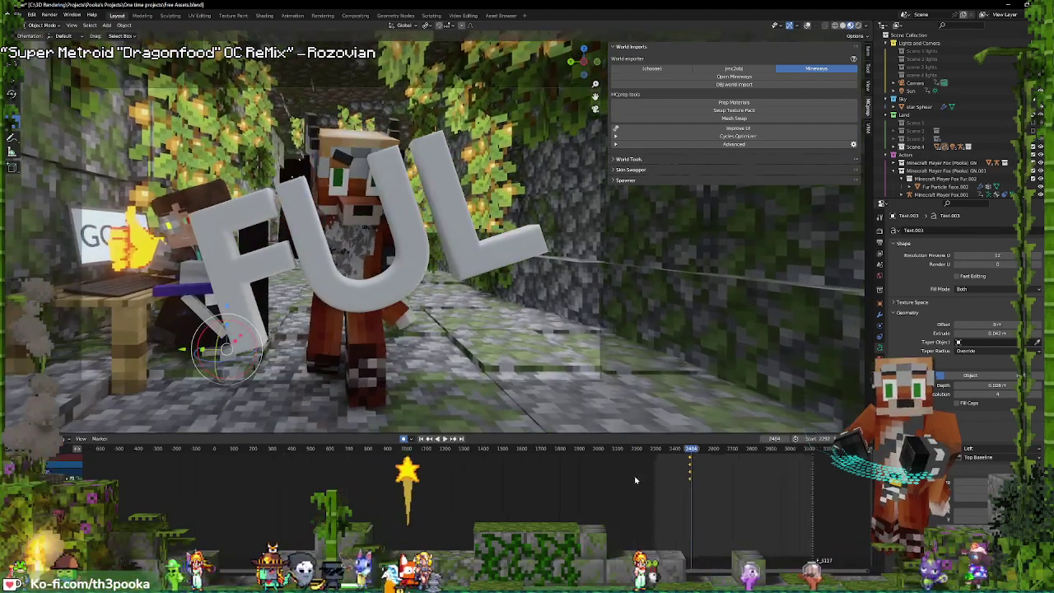
scroll(320, 471, up, 3)
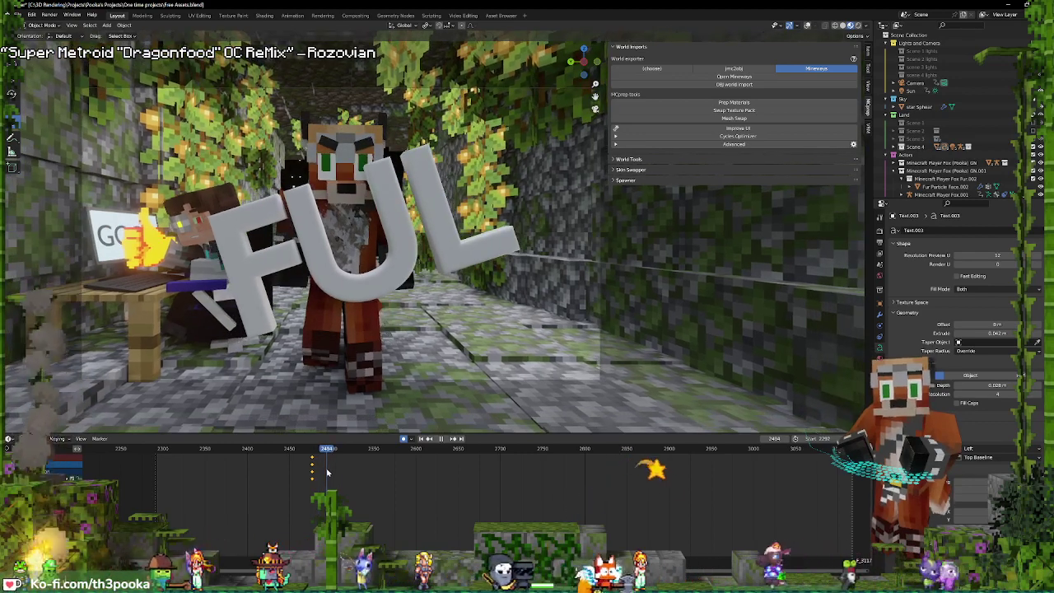
- Stop playback and move the FUL text along Y toward the camera, undoing a monitor placement
key(space)
shift+right_click(240, 333)
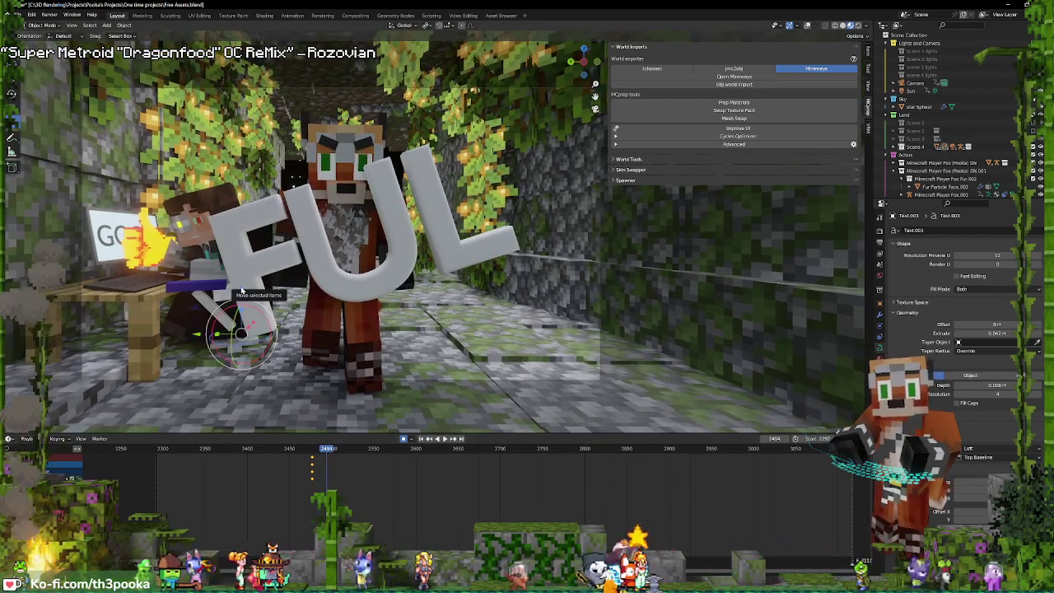
key(g)
key(y)
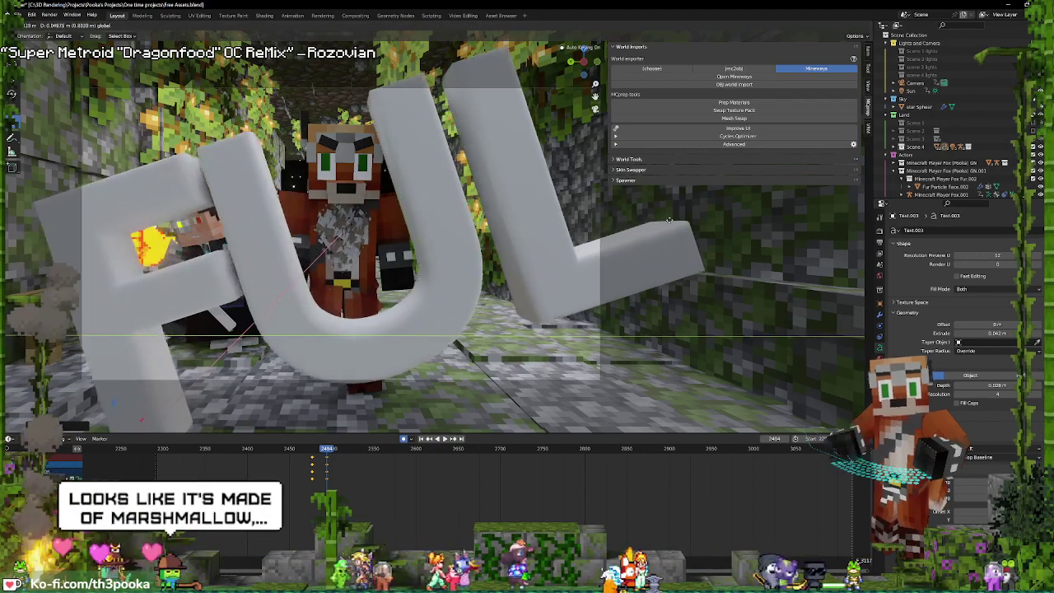
click(602, 275)
key(space)
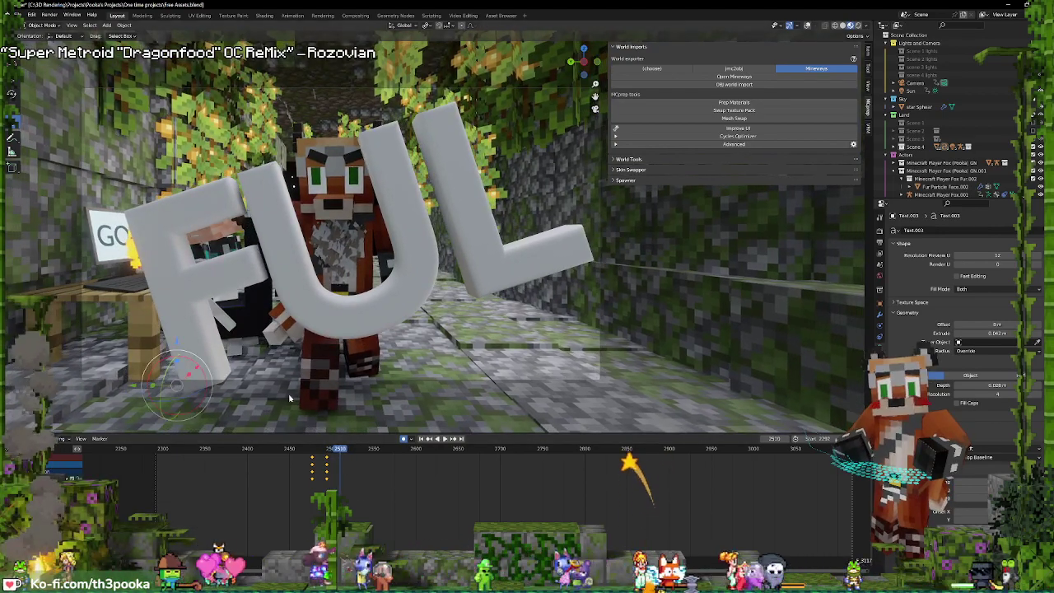
key(g)
key(y)
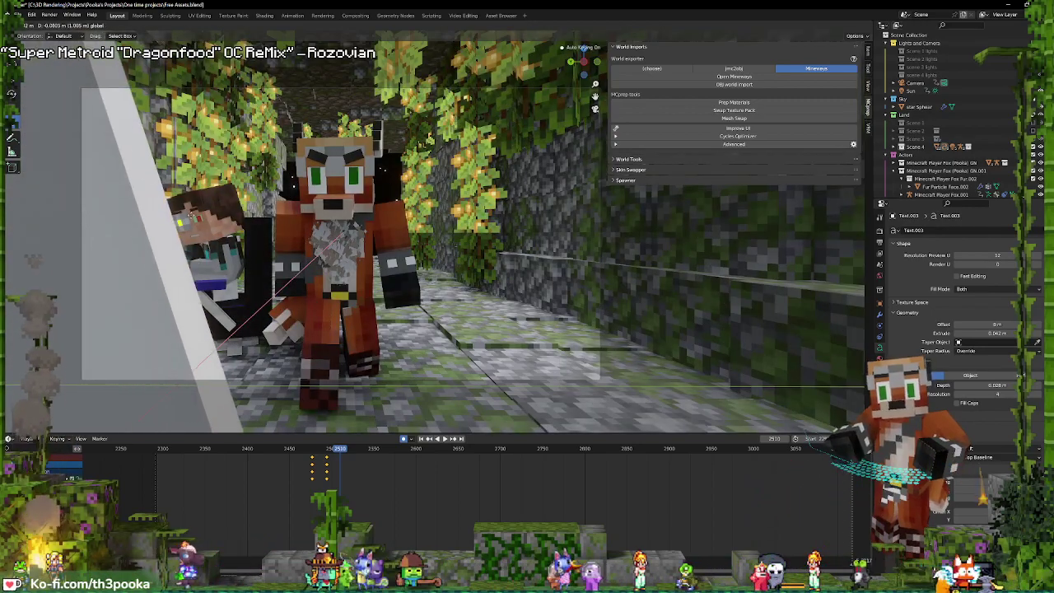
click(342, 285)
key(ctrl+z)
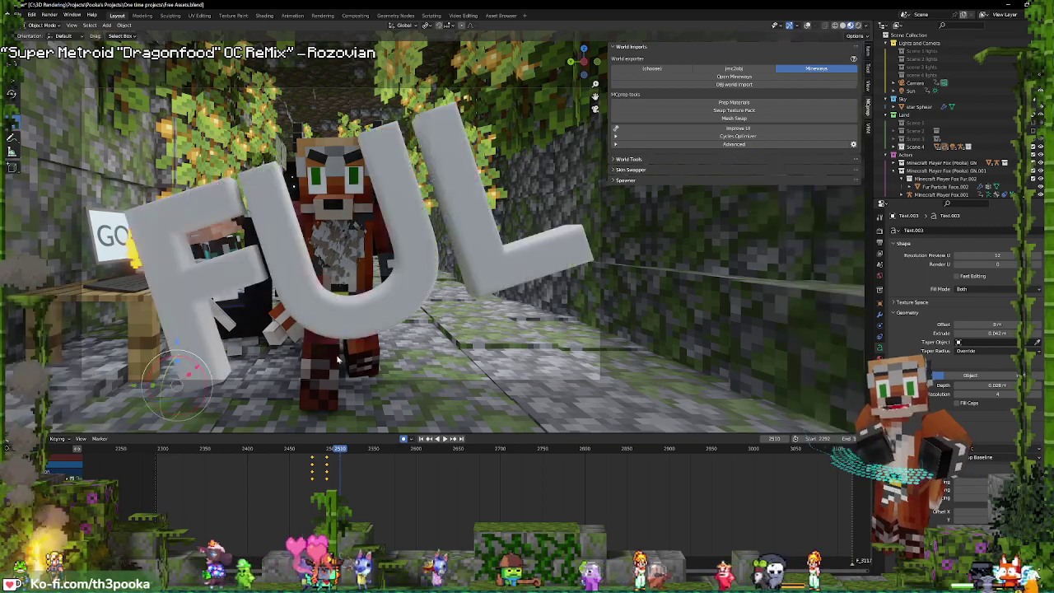
- Reposition and turn the FUL text so it sits small in front of the fox
key(shift+ctrl+space)
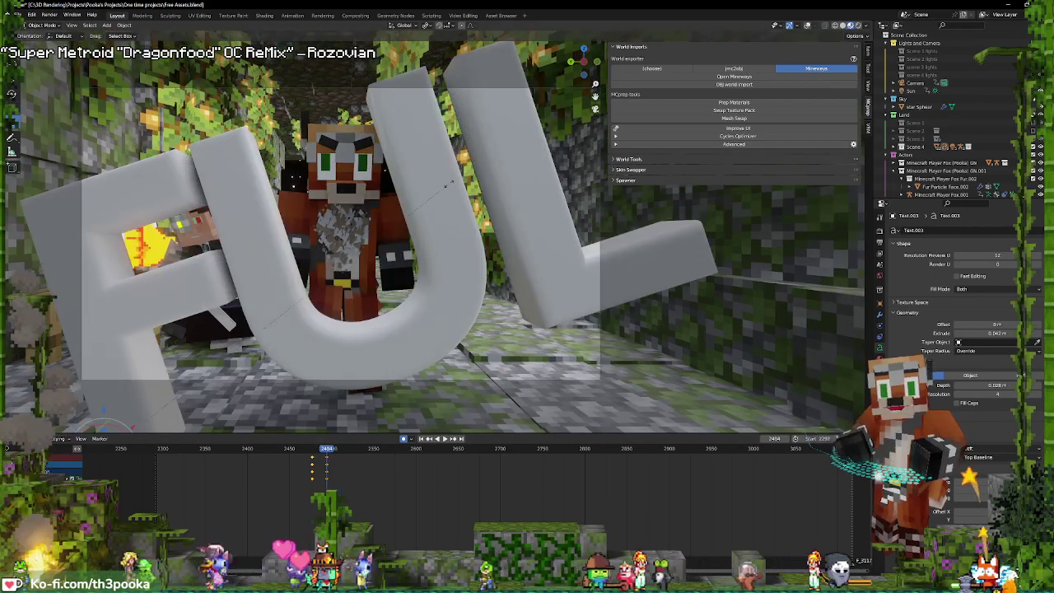
key(g)
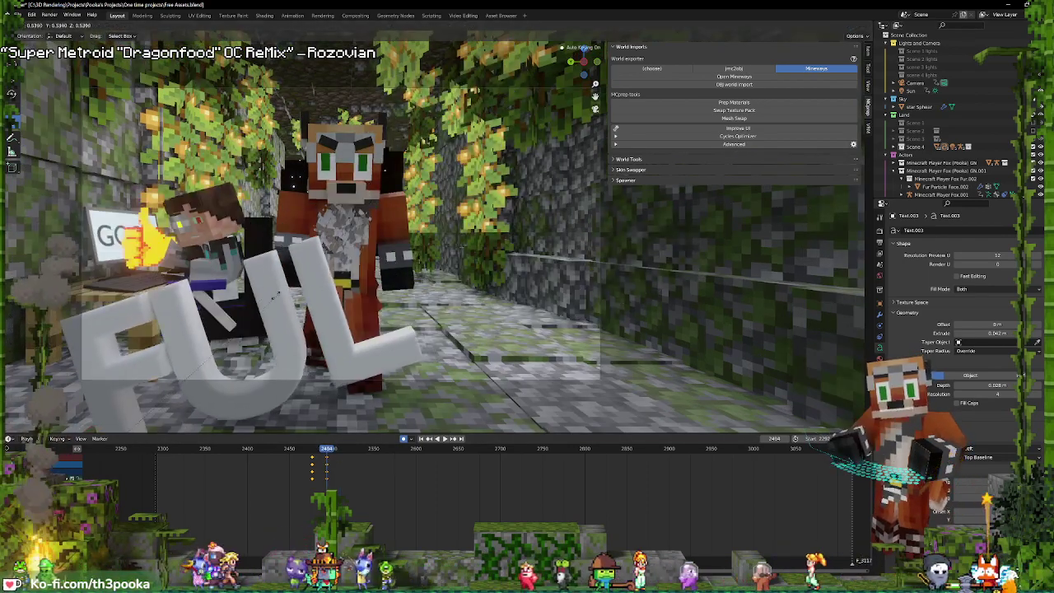
click(412, 207)
key(g)
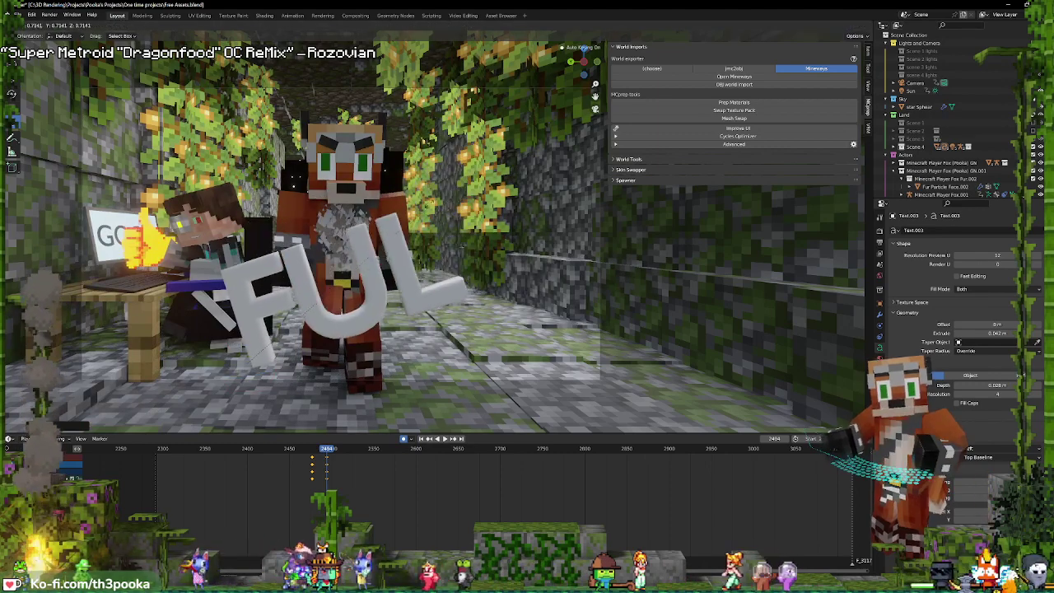
key(r)
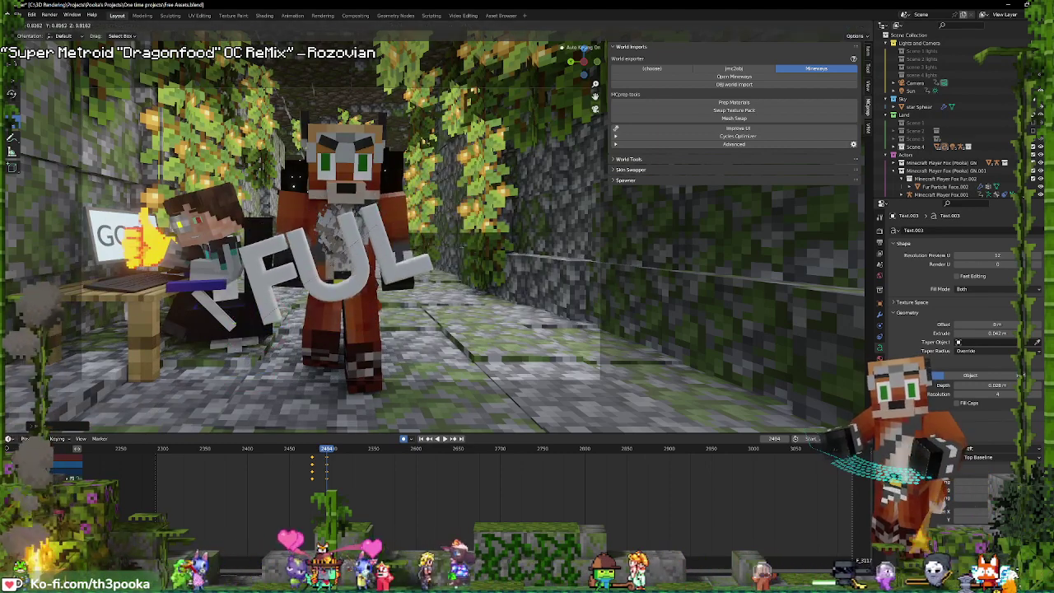
click(395, 193)
key(g)
key(y)
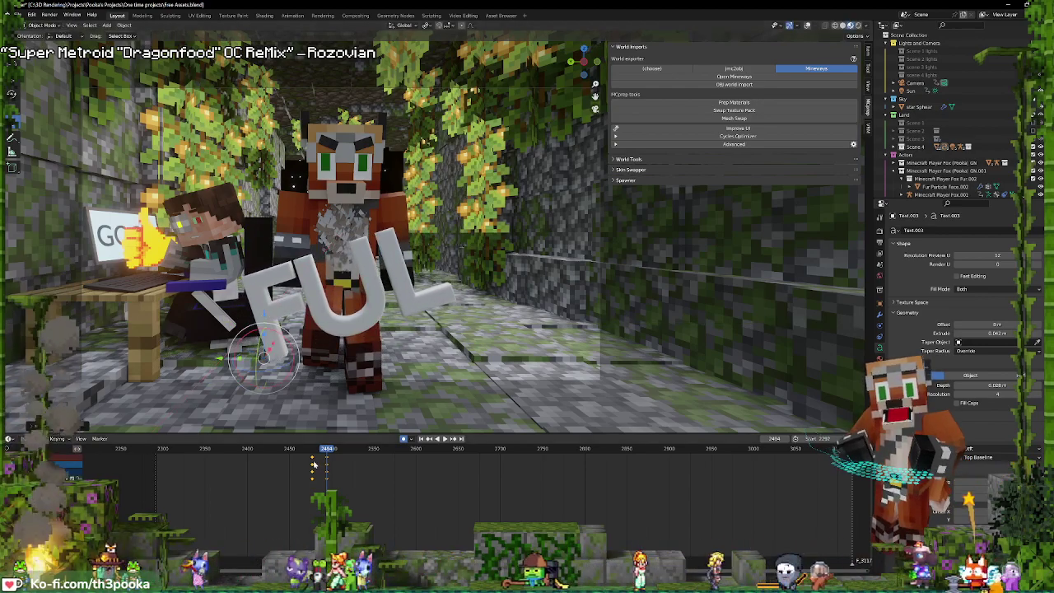
- At frame 2455, raise the FUL text along the vertical Z axis
click(313, 466)
key(space)
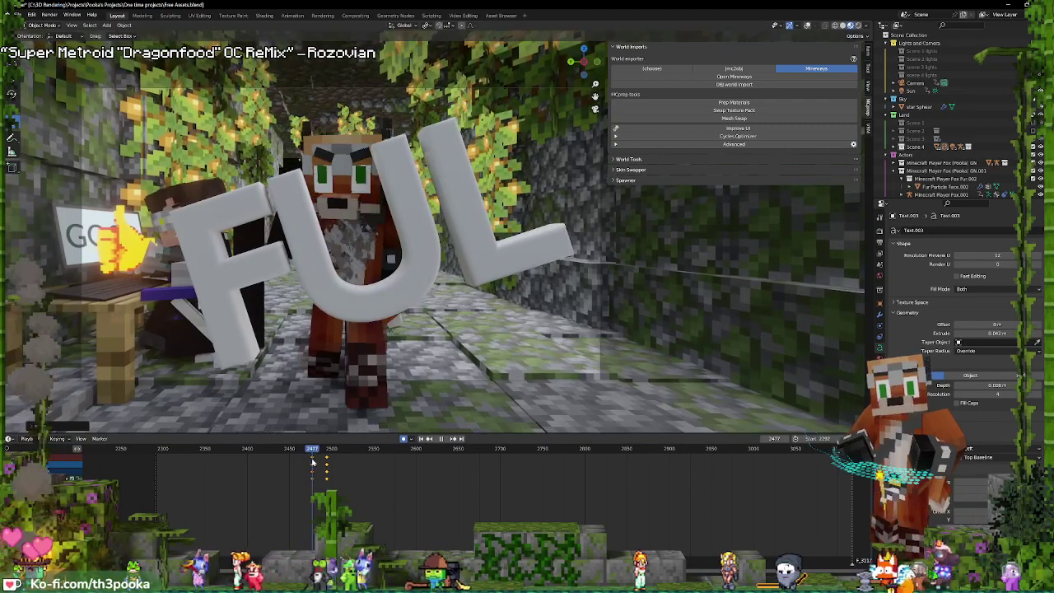
drag(313, 463, 302, 461)
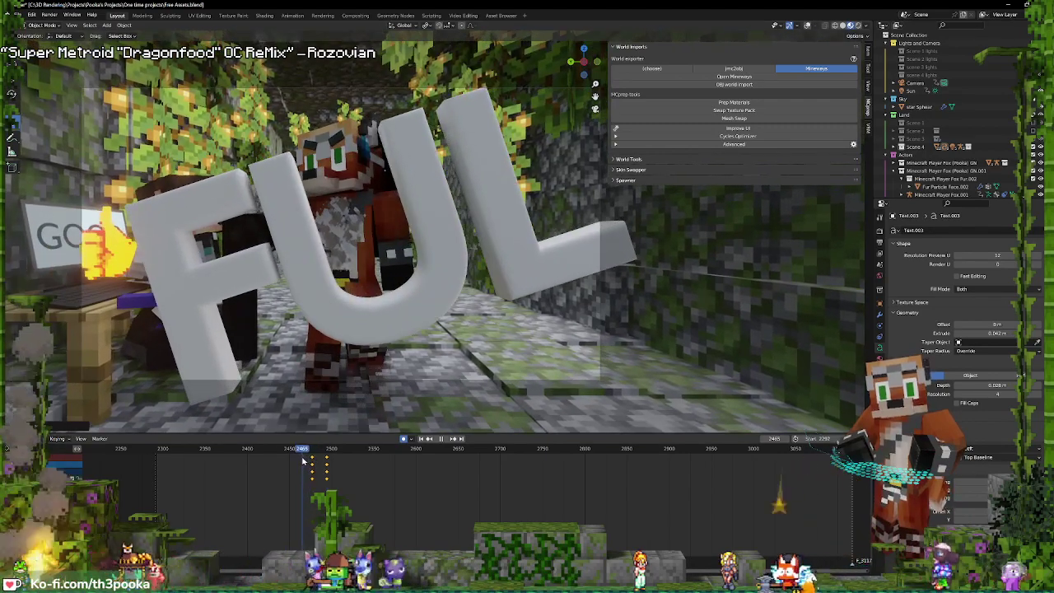
key(s)
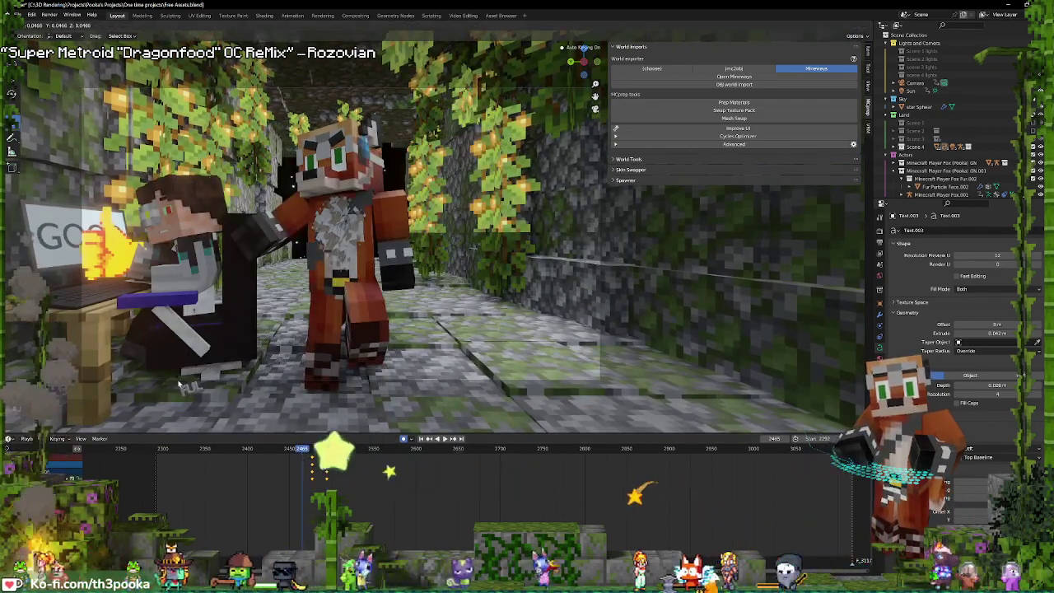
key(g)
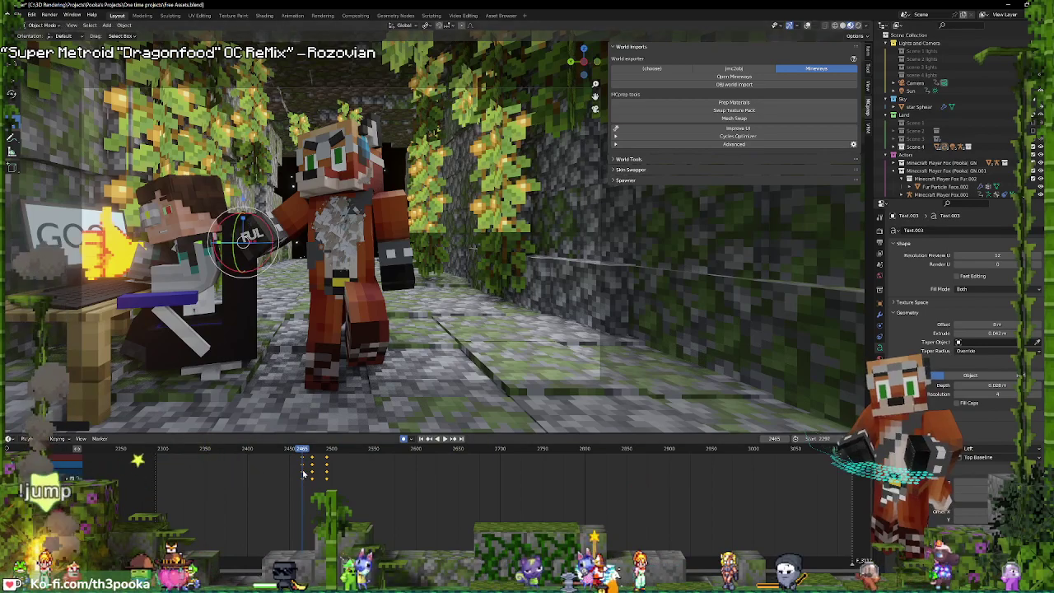
key(Left)
key(Left)
key(Left)
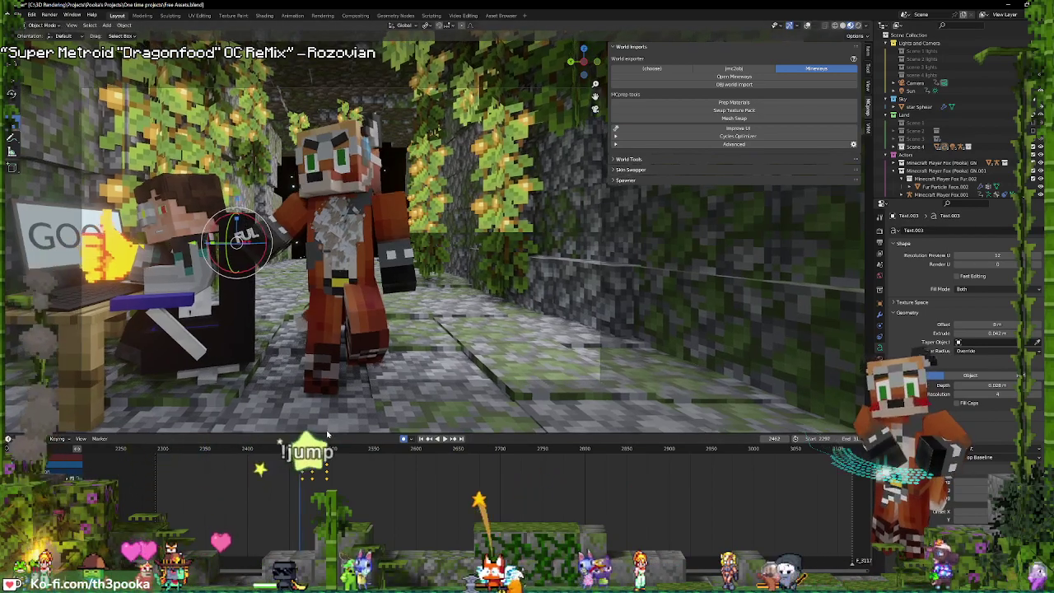
key(Left)
key(Left)
key(Left)
key(Left)
key(Left)
key(Left)
key(Left)
key(Left)
key(Left)
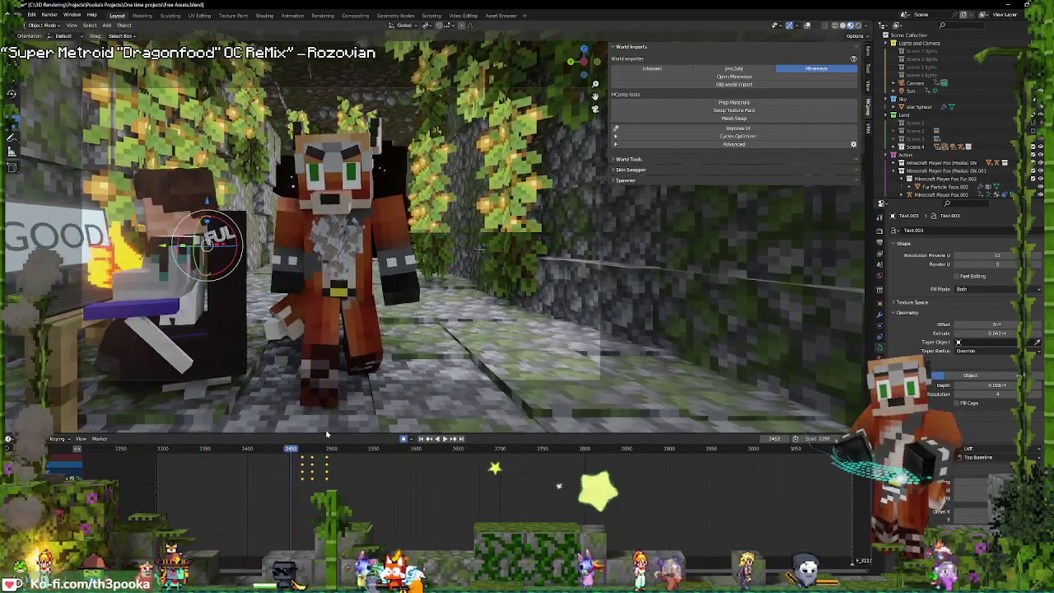
key(Left)
key(Left)
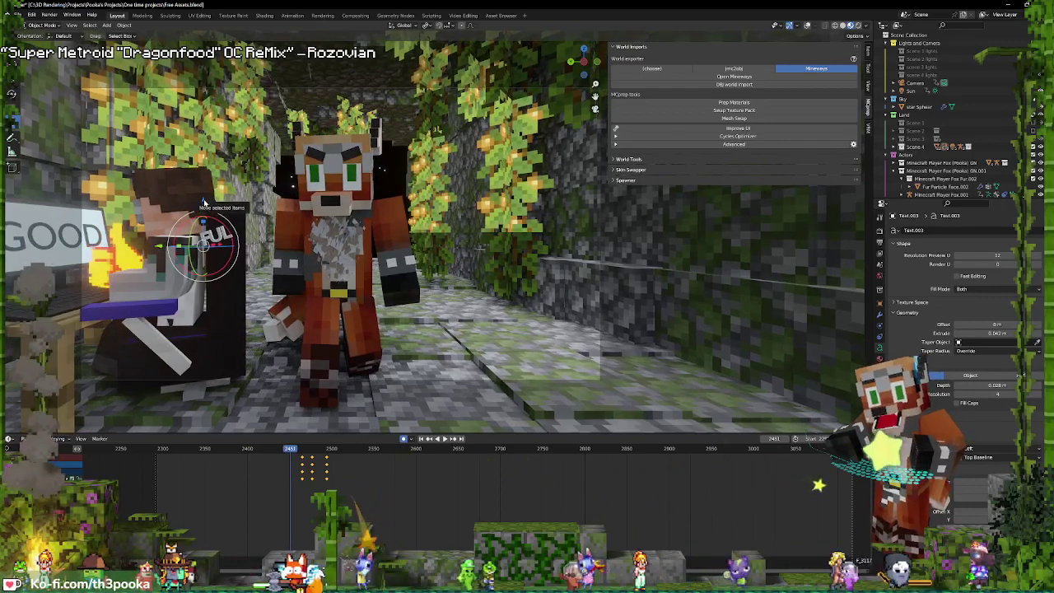
key(shift+z)
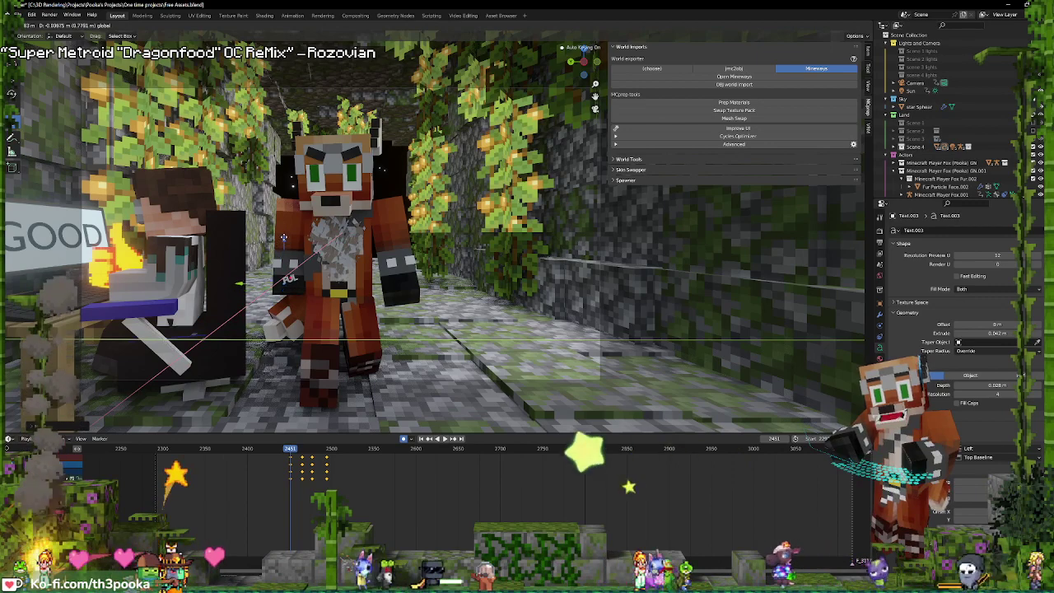
key(z)
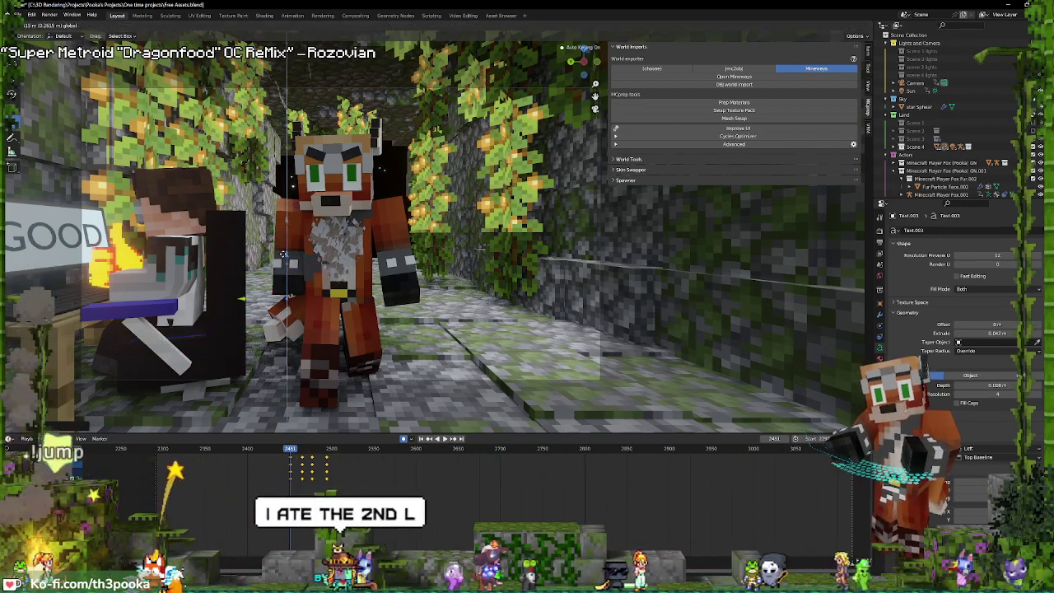
click(284, 255)
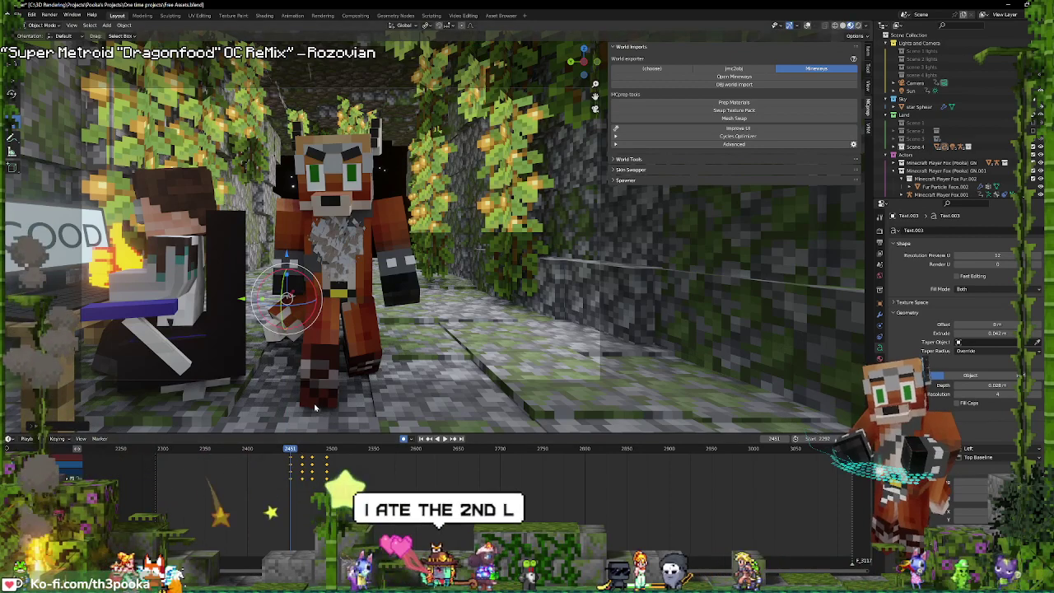
- Review playback from frame 2440 and reposition the FUL text at frame 2470
key(Down)
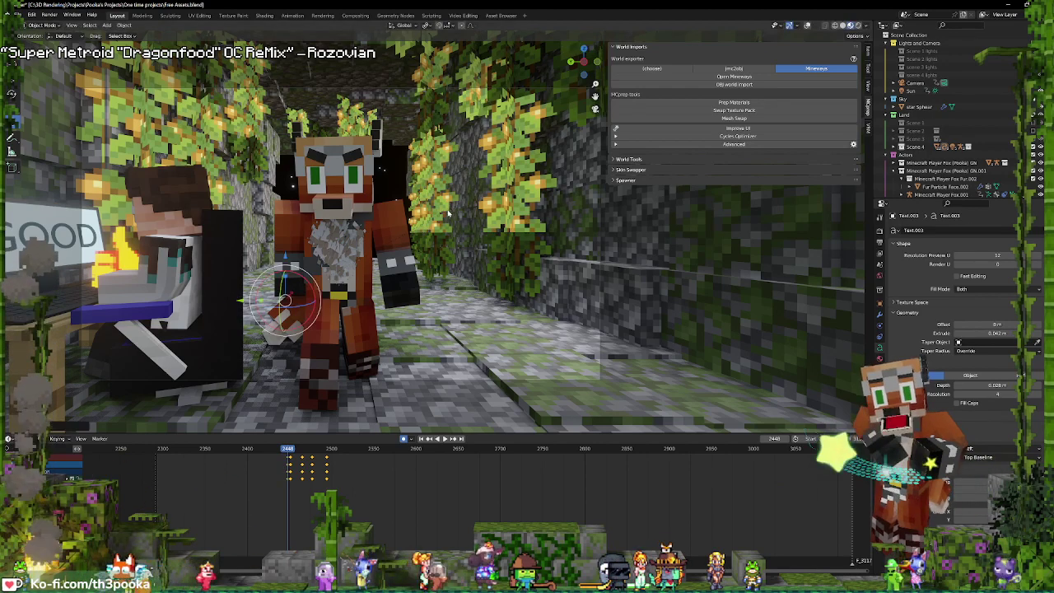
key(space)
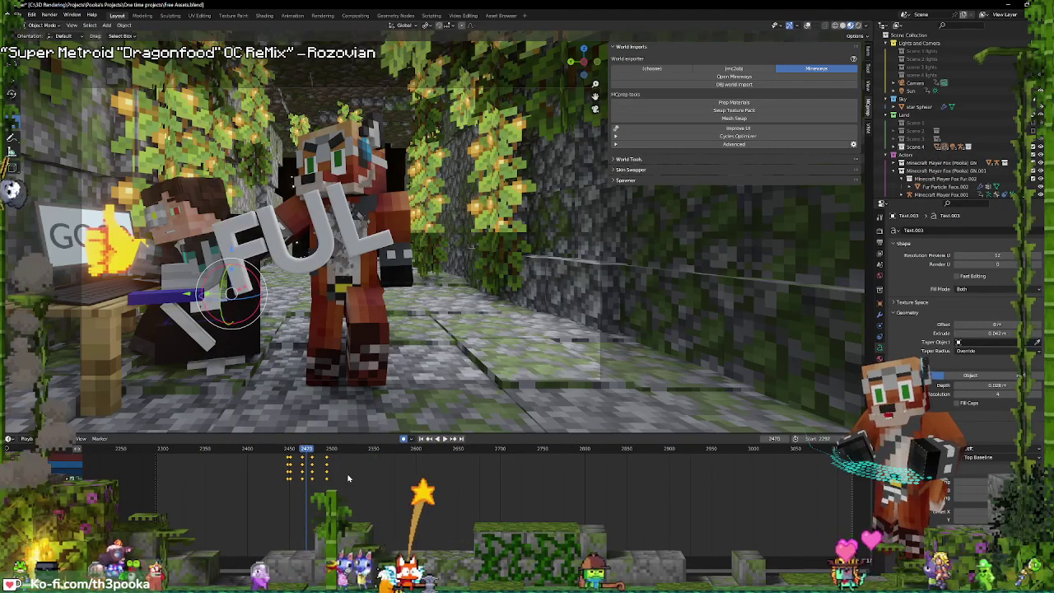
key(space)
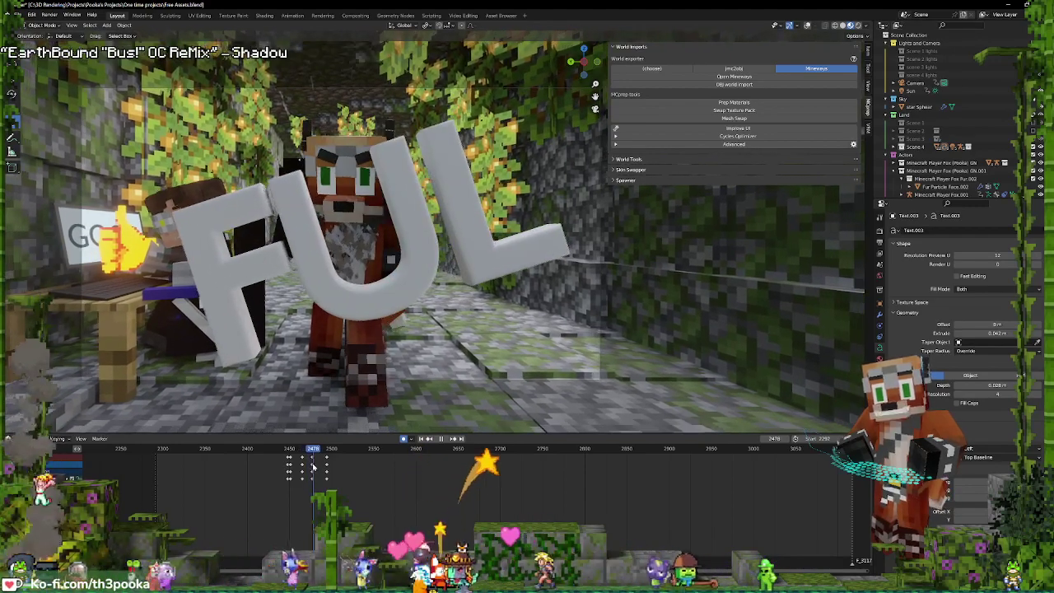
key(g)
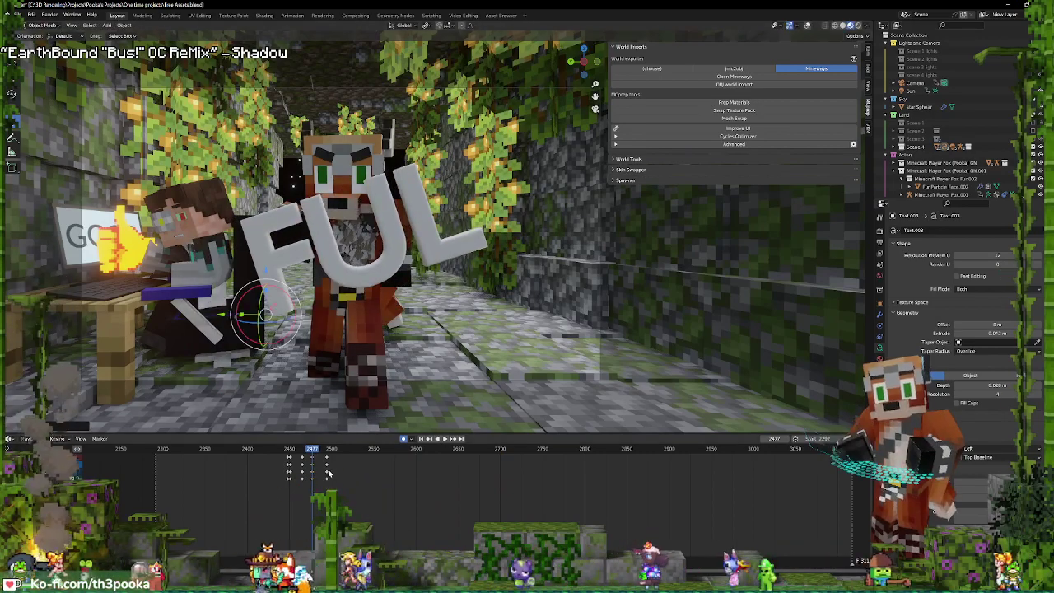
key(space)
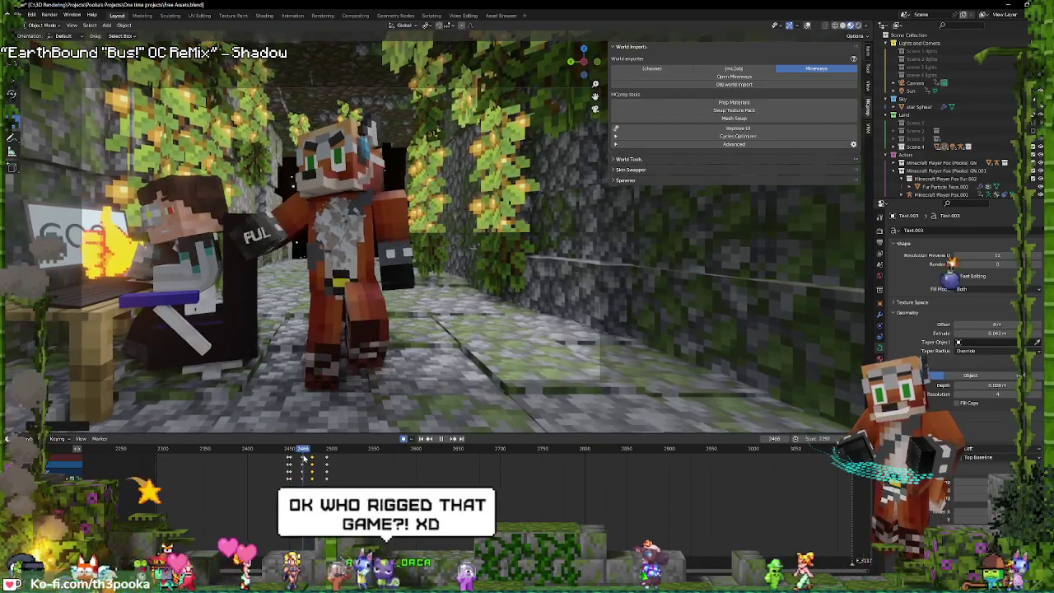
key(space)
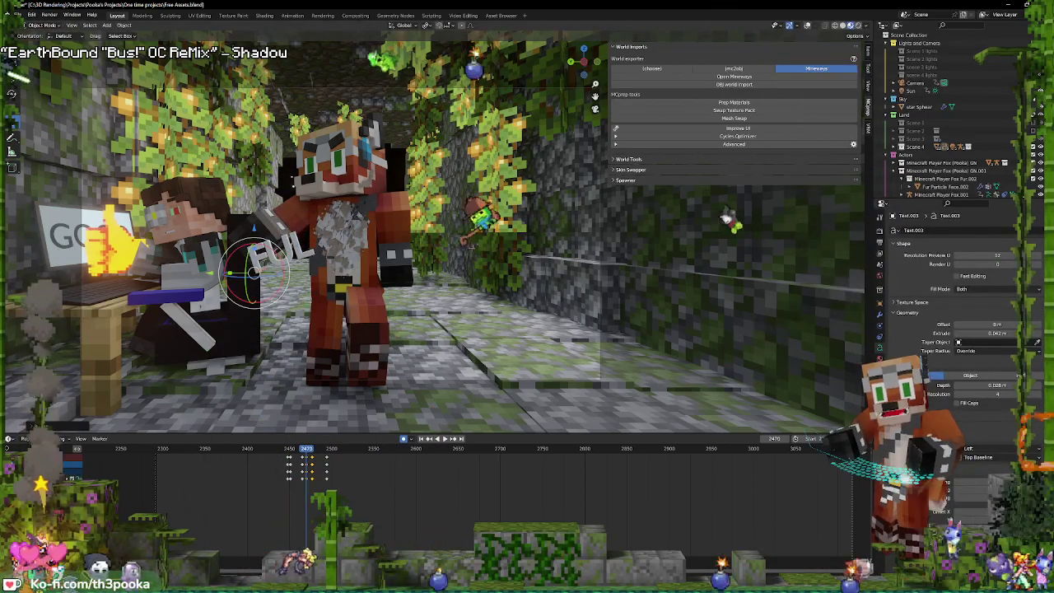
key(g)
click(310, 468)
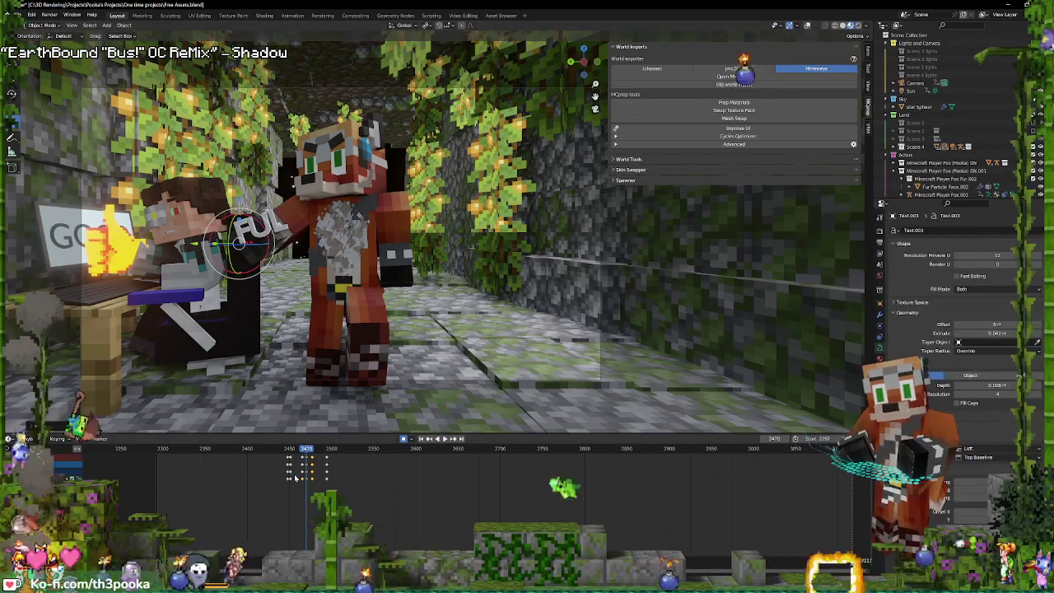
- Around frames 2478–2494, rotate the FUL text, then replay from frame 2462
key(space)
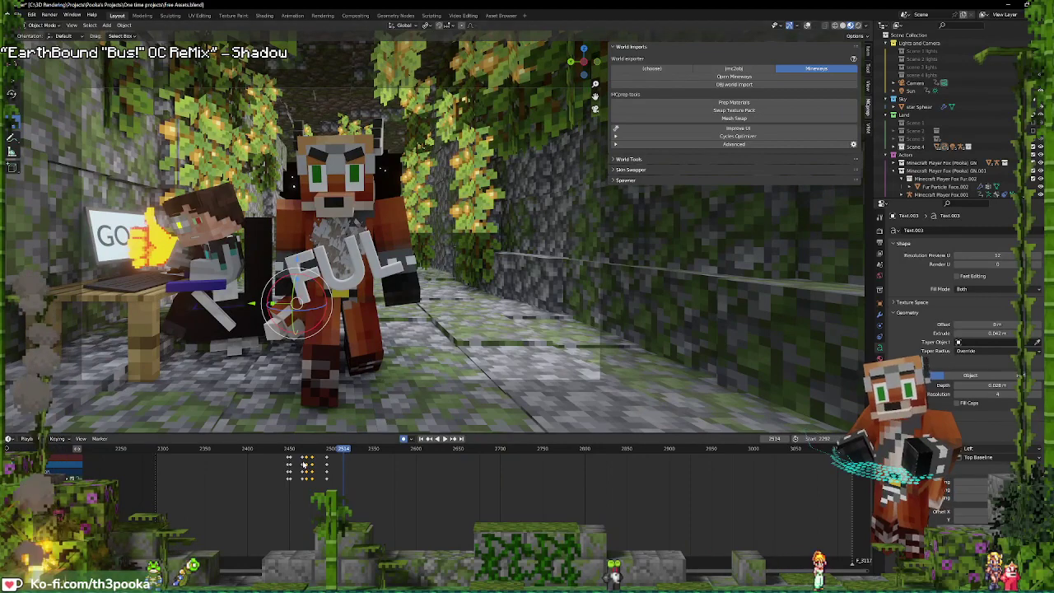
drag(305, 466, 328, 466)
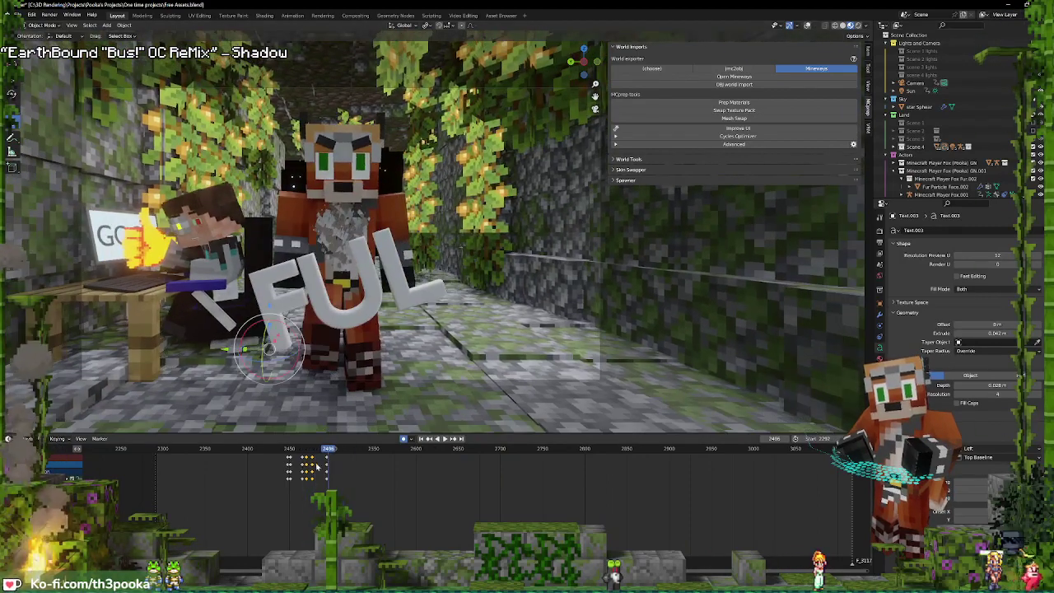
click(317, 467)
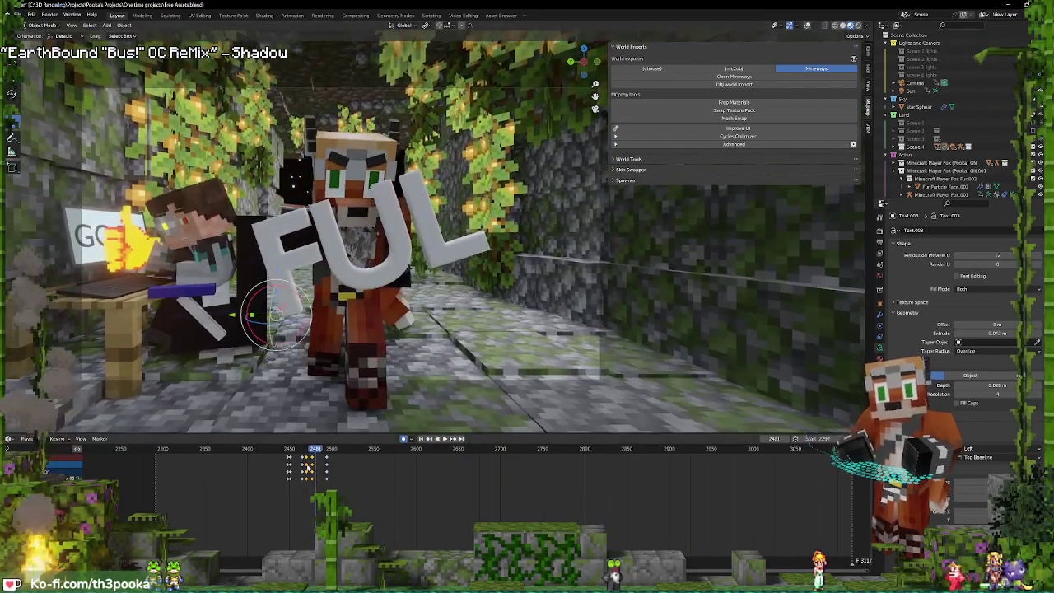
key(space)
click(313, 468)
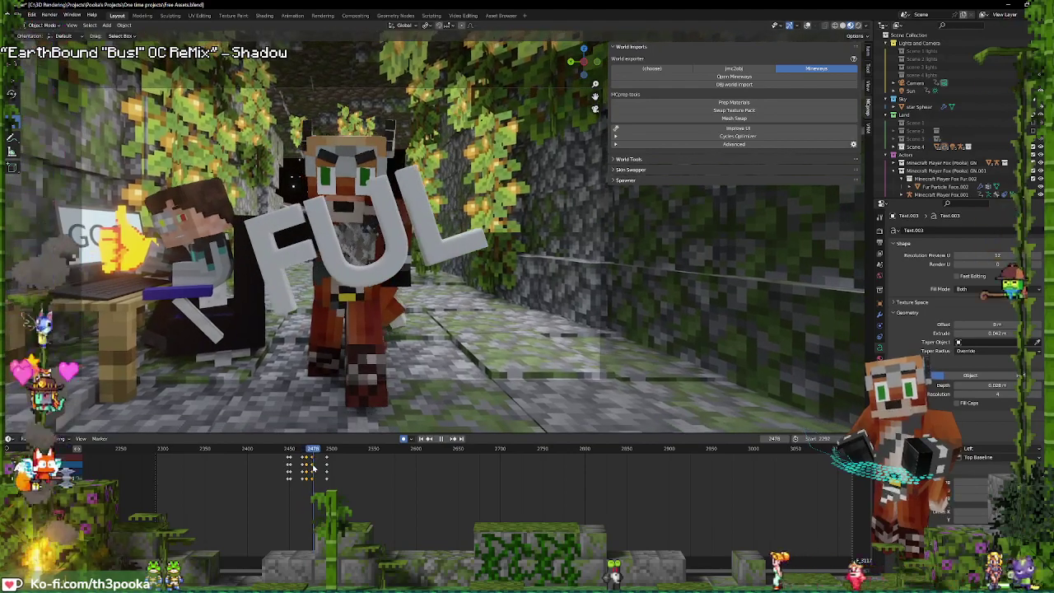
drag(316, 468, 327, 466)
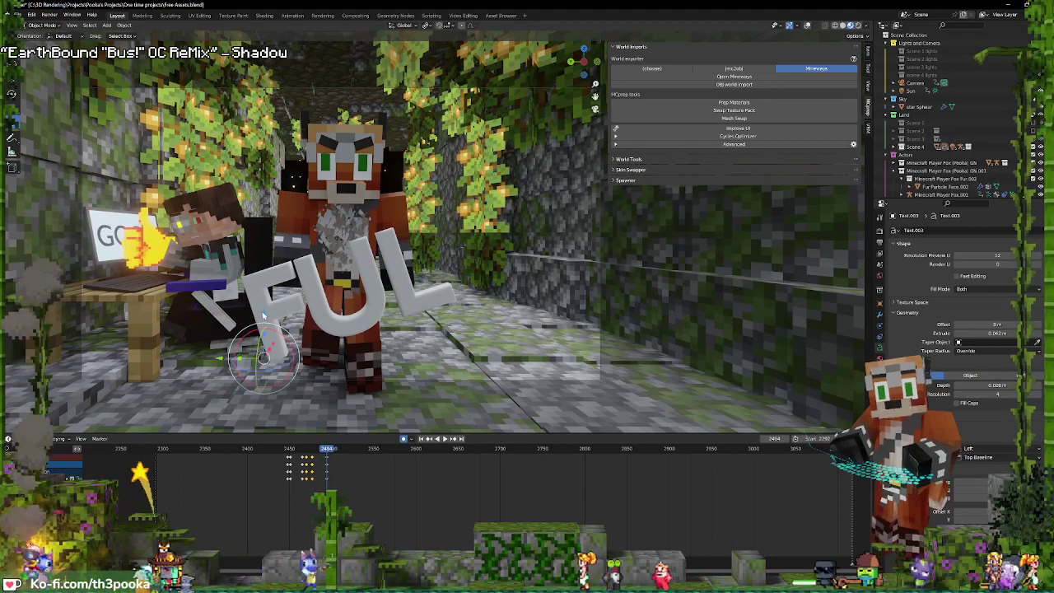
key(s)
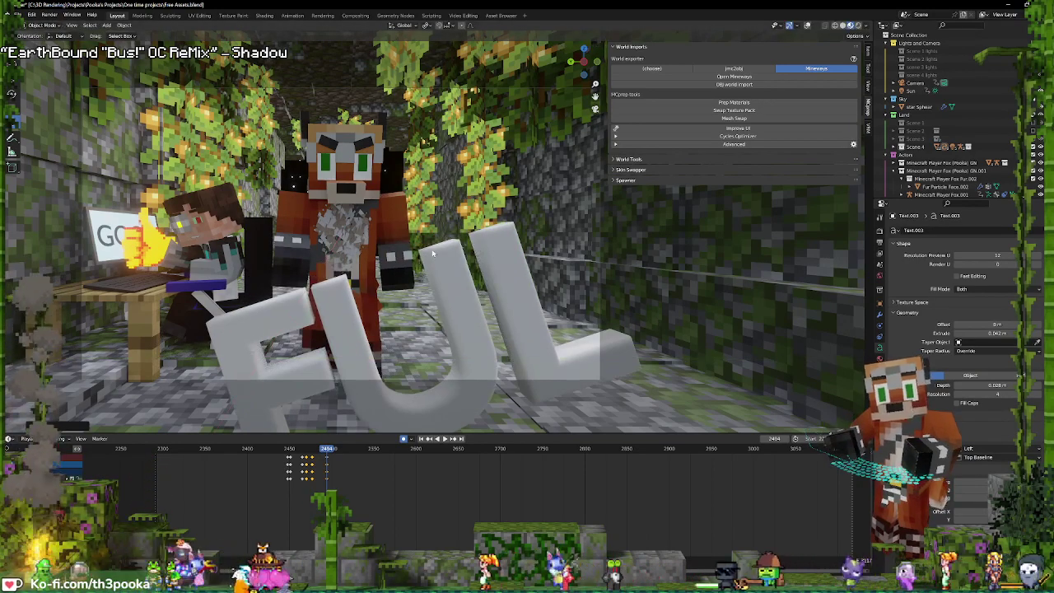
key(r)
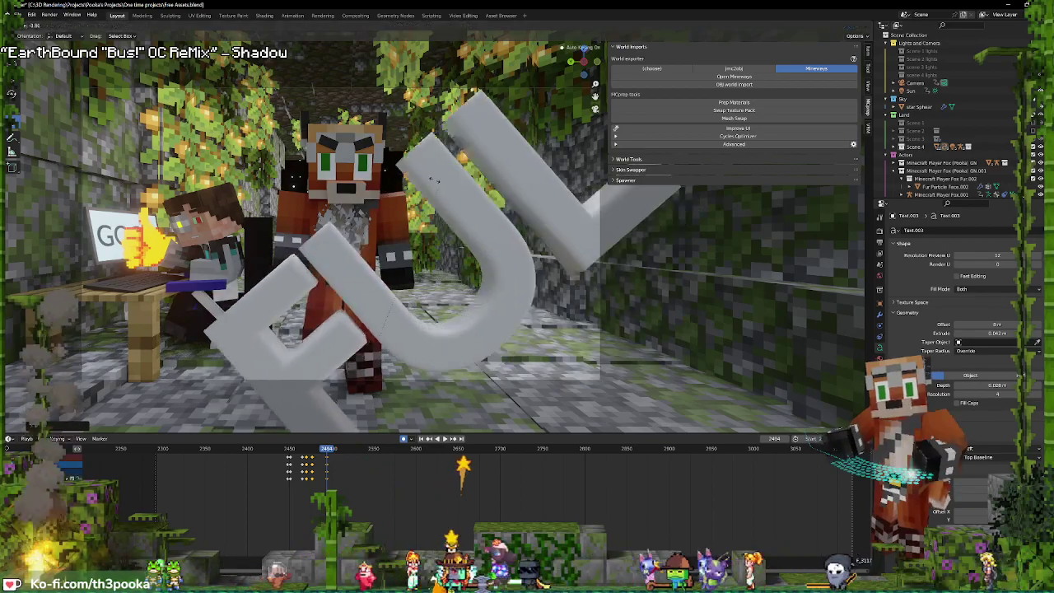
click(412, 168)
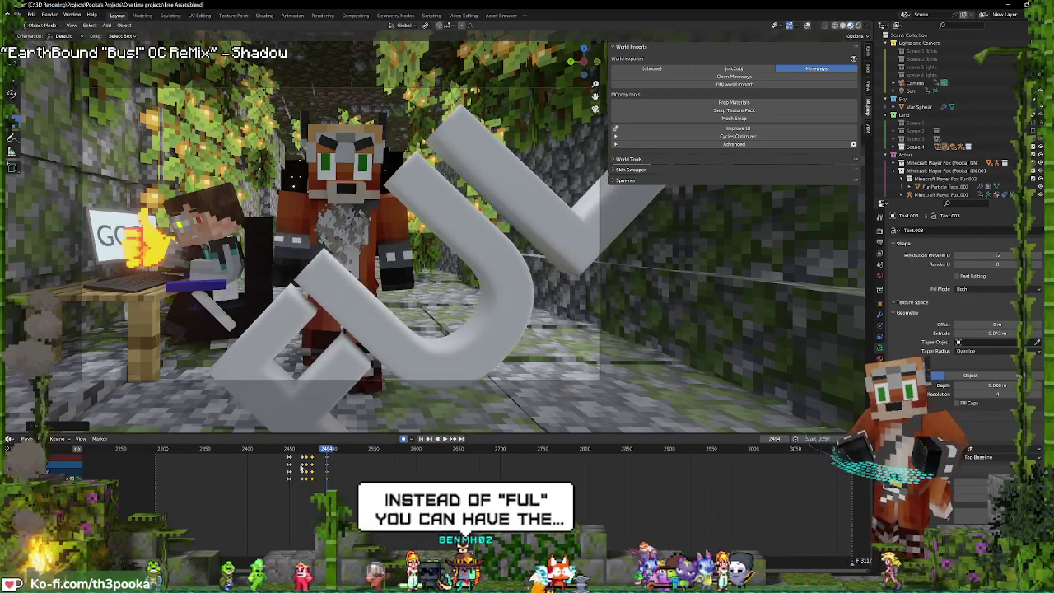
click(290, 465)
key(space)
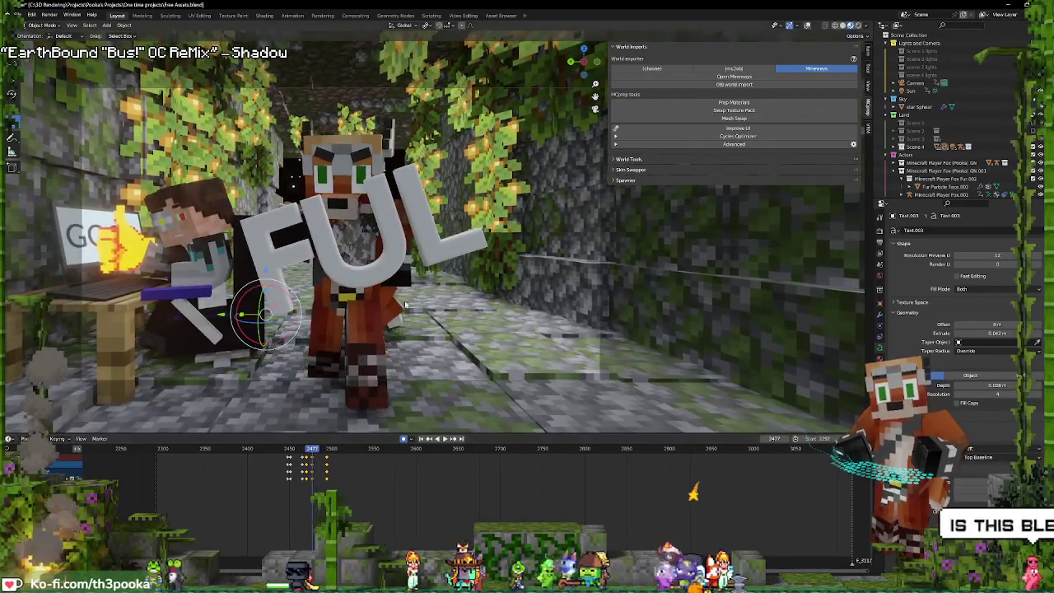
- Change the FUL keyframes' interpolation and replay to around frame 2494
right_click(313, 459)
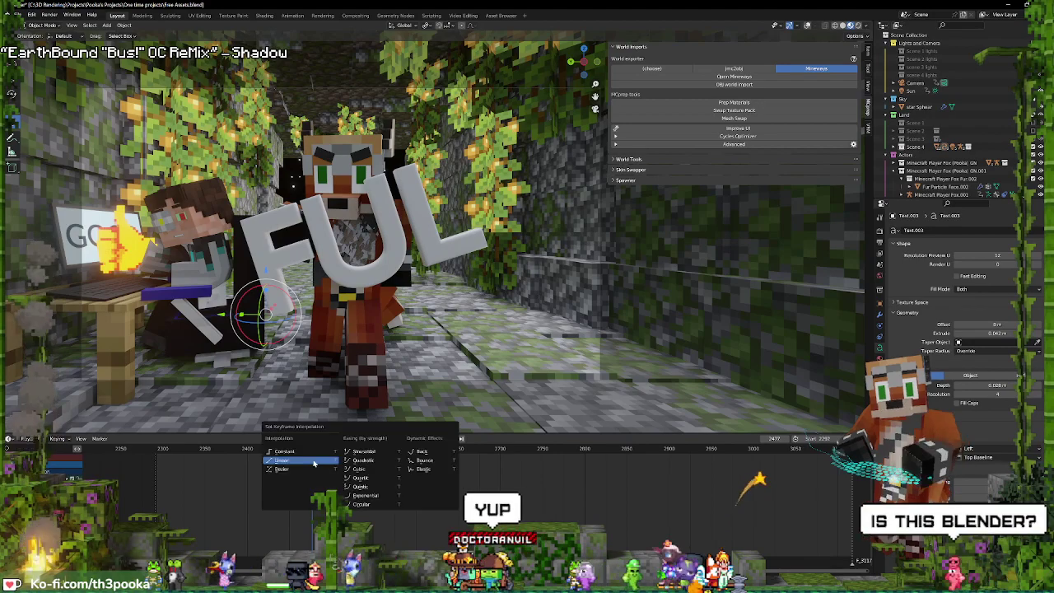
key(Escape)
key(space)
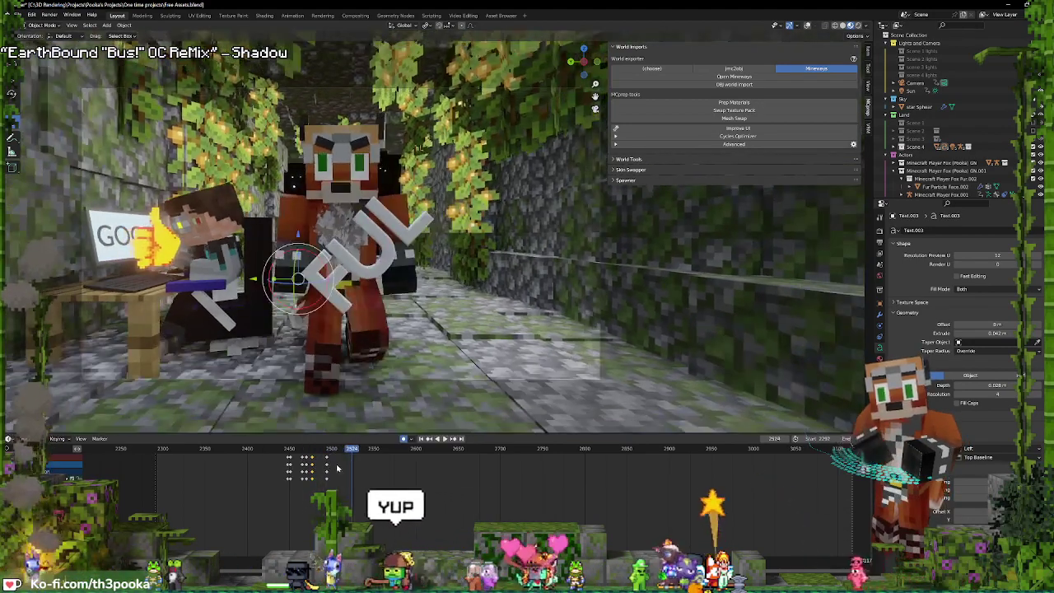
key(space)
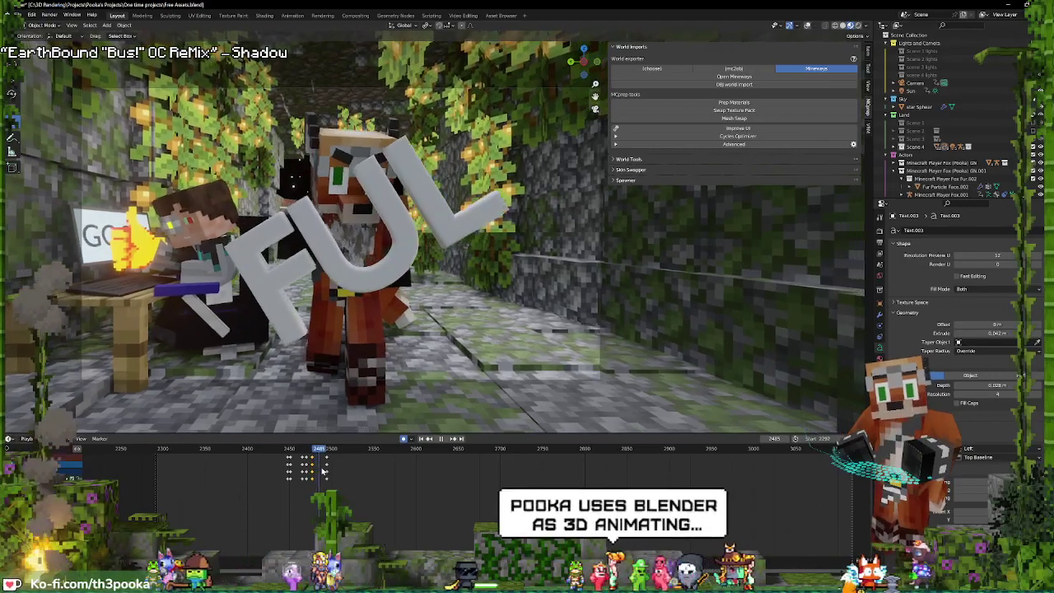
key(space)
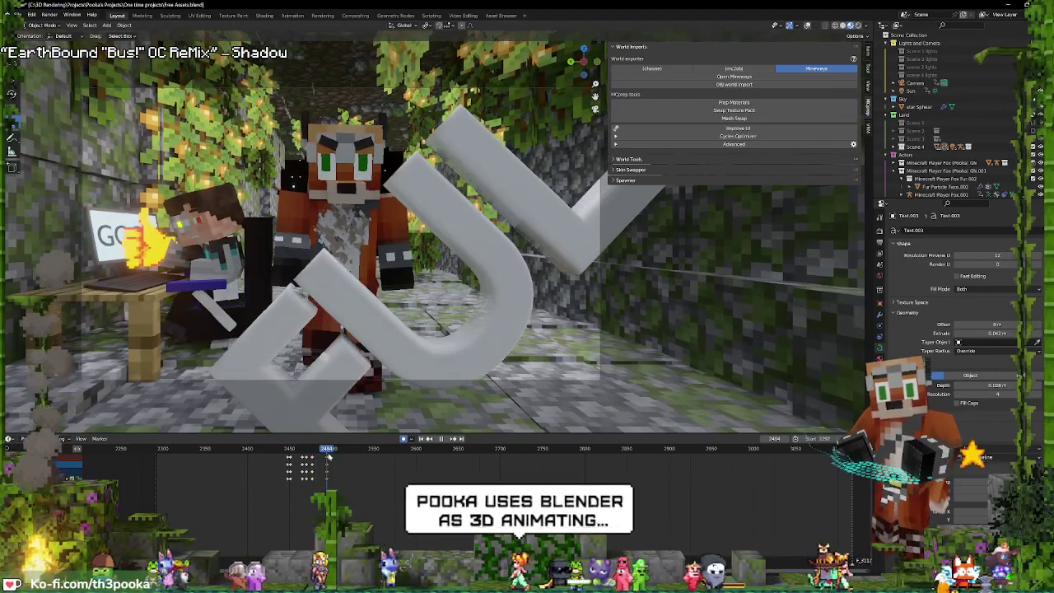
scroll(354, 359, down, 4)
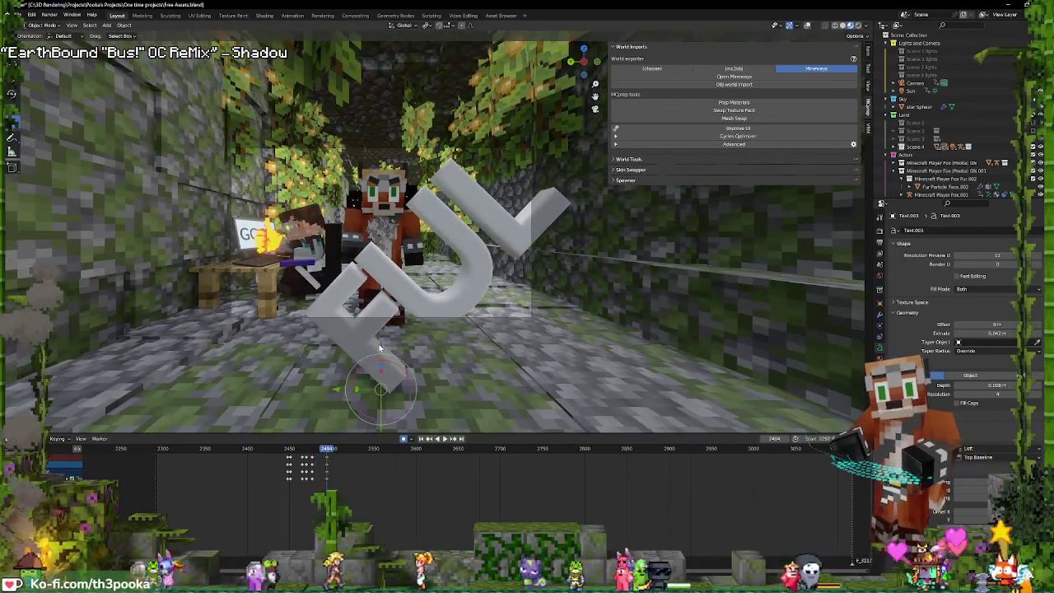
- Move the FUL text past the camera, review from frame 2482, and switch to Solid shading
key(g)
key(y)
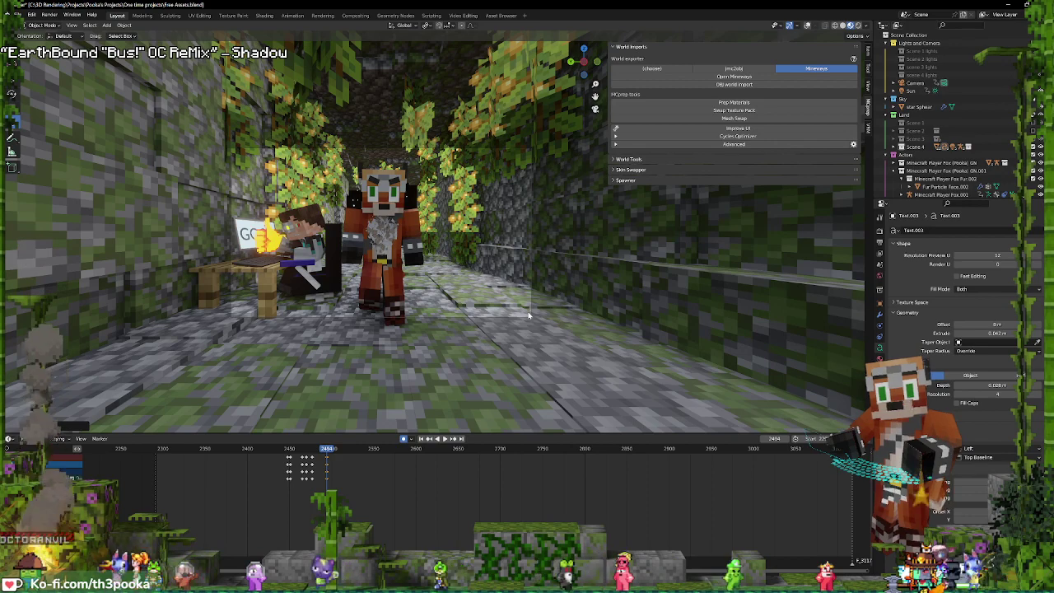
key(ctrl+z)
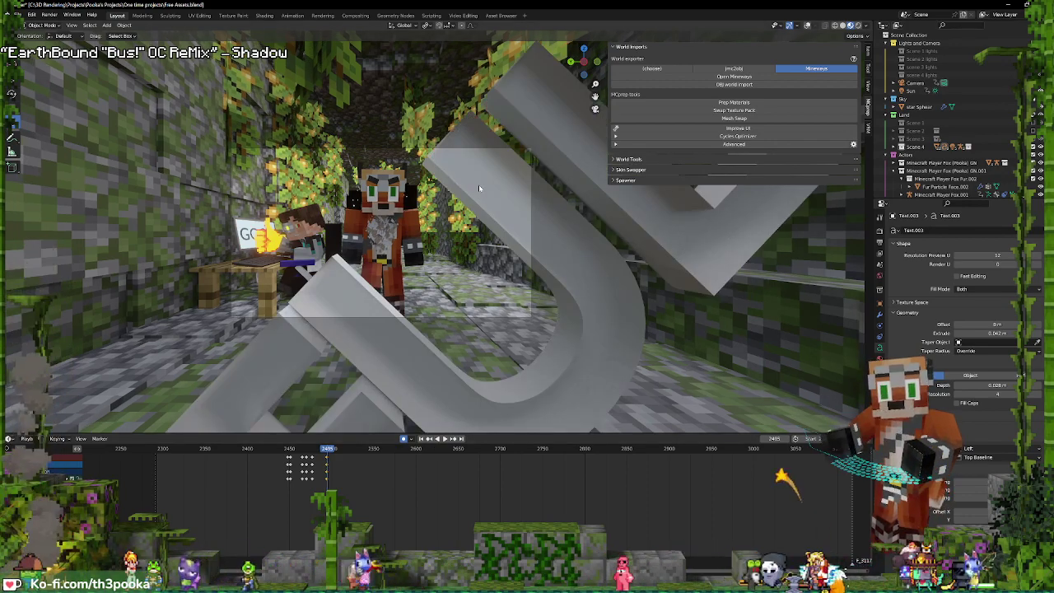
key(g)
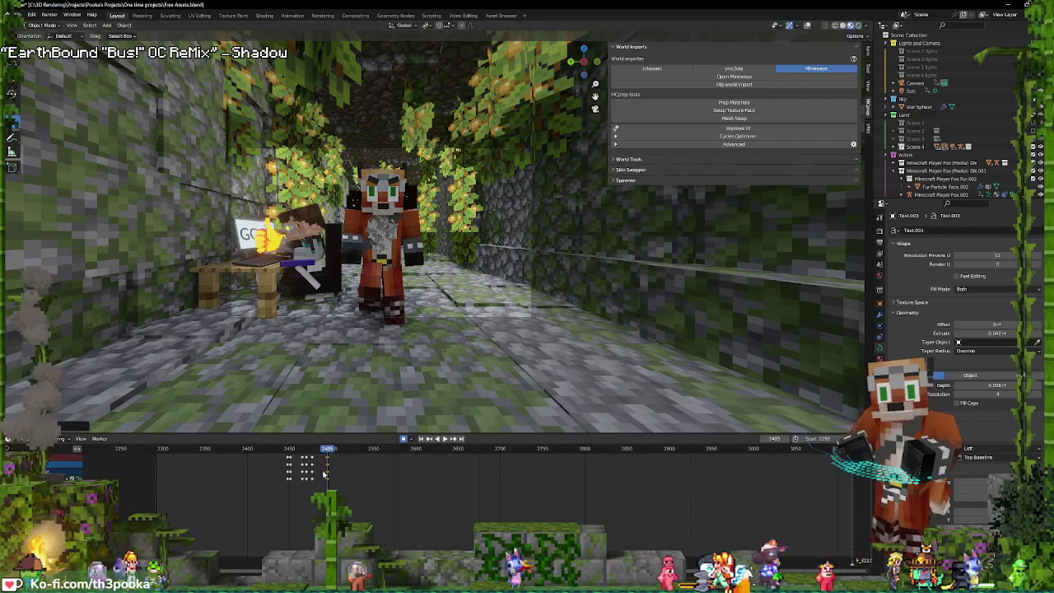
key(space)
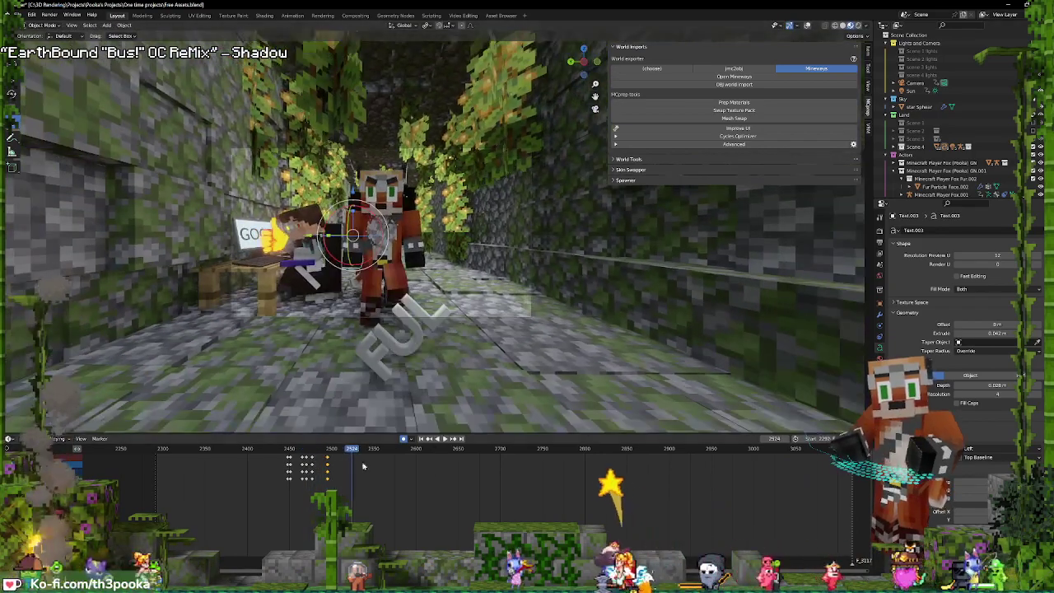
drag(362, 466, 317, 463)
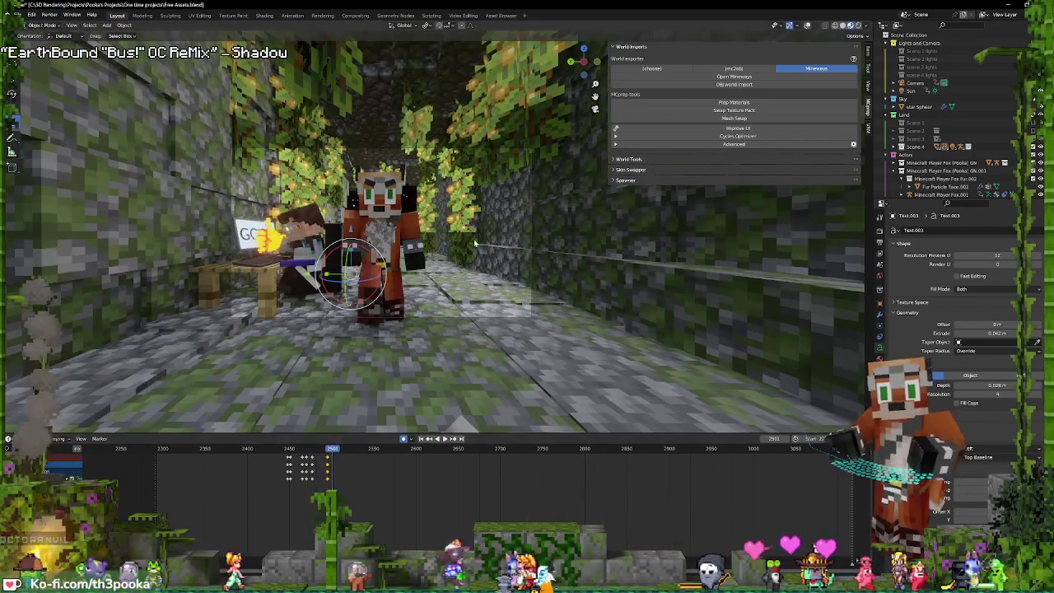
scroll(474, 243, up, 4)
click(843, 26)
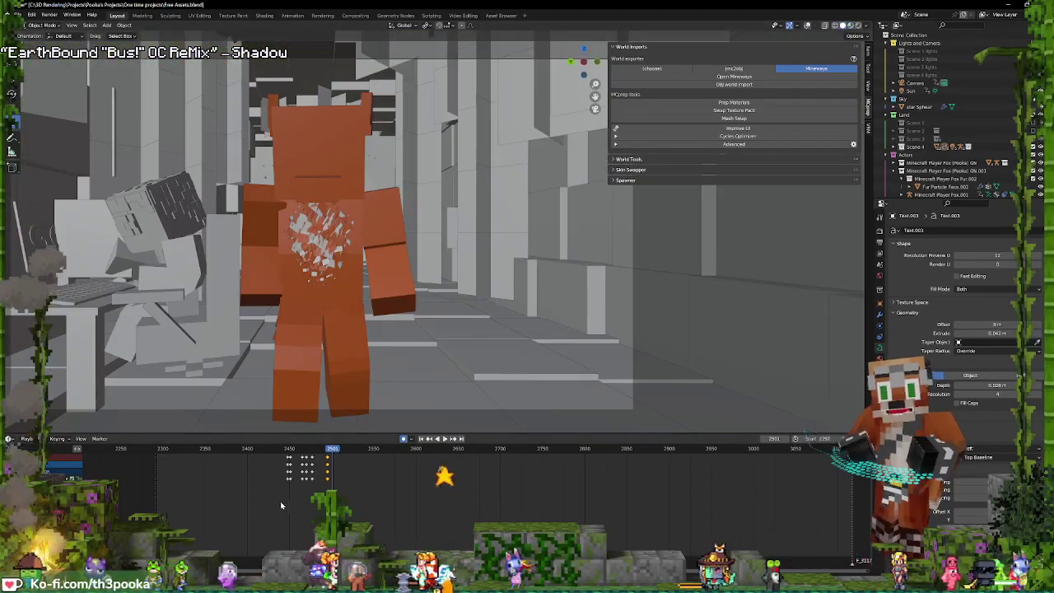
- Play from frame 2485 through the scene camera, stopping near frames 2527 and 2554
key(space)
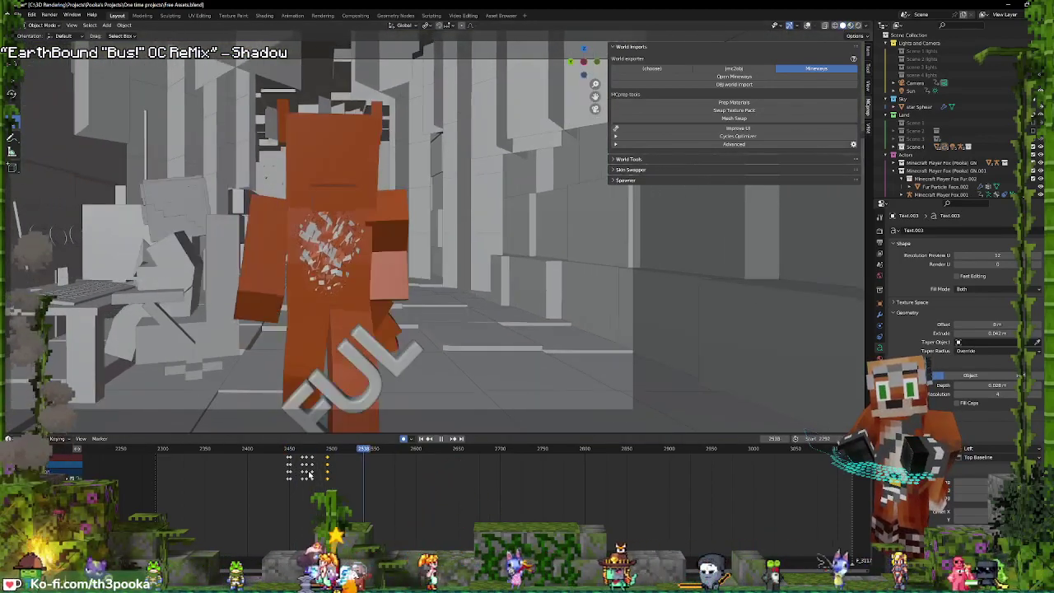
click(327, 472)
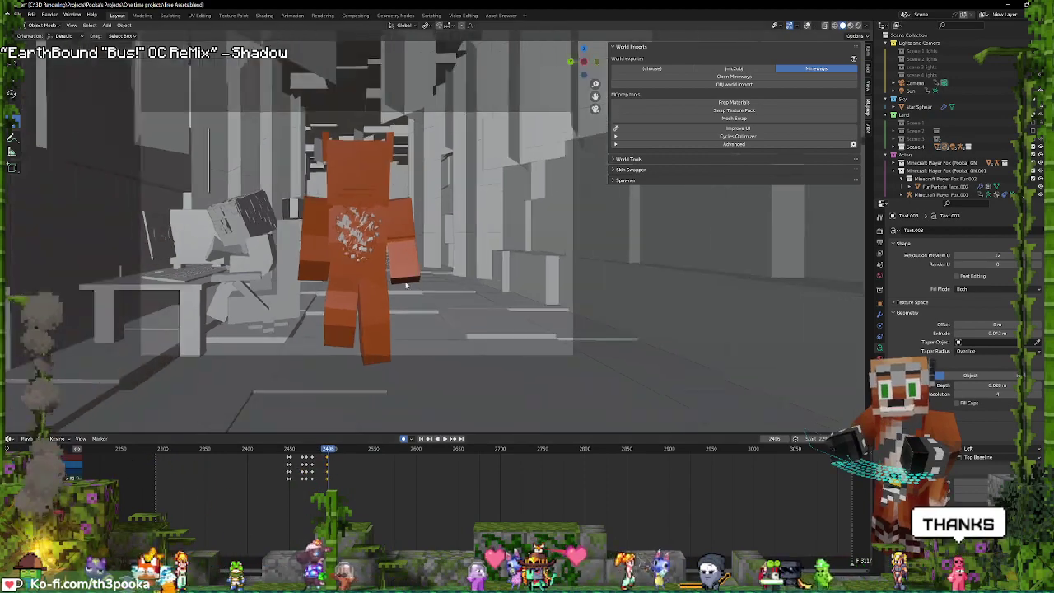
middle_drag(371, 346, 408, 293)
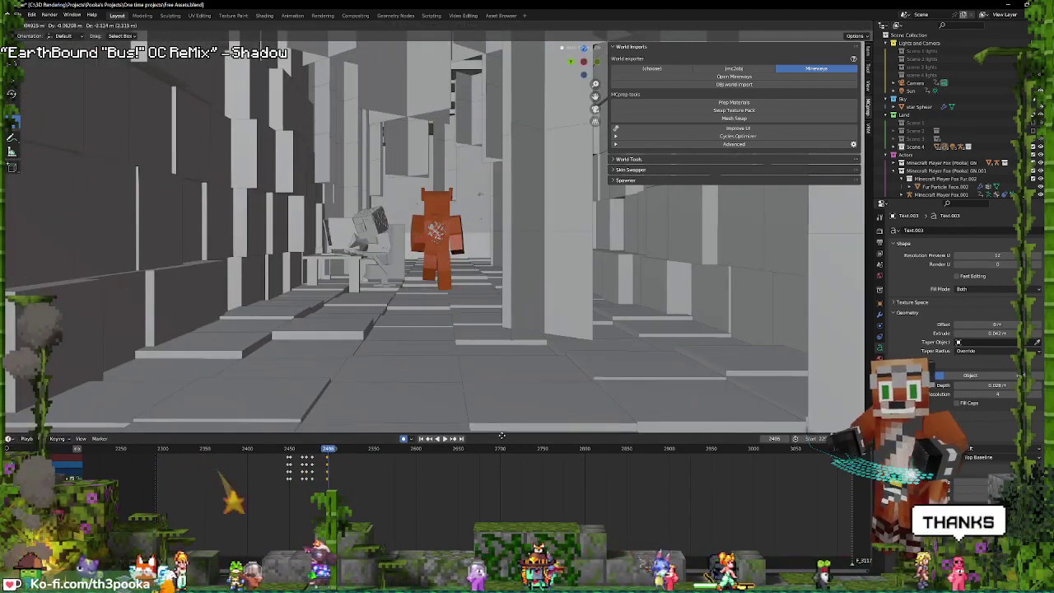
key(KP_0)
key(space)
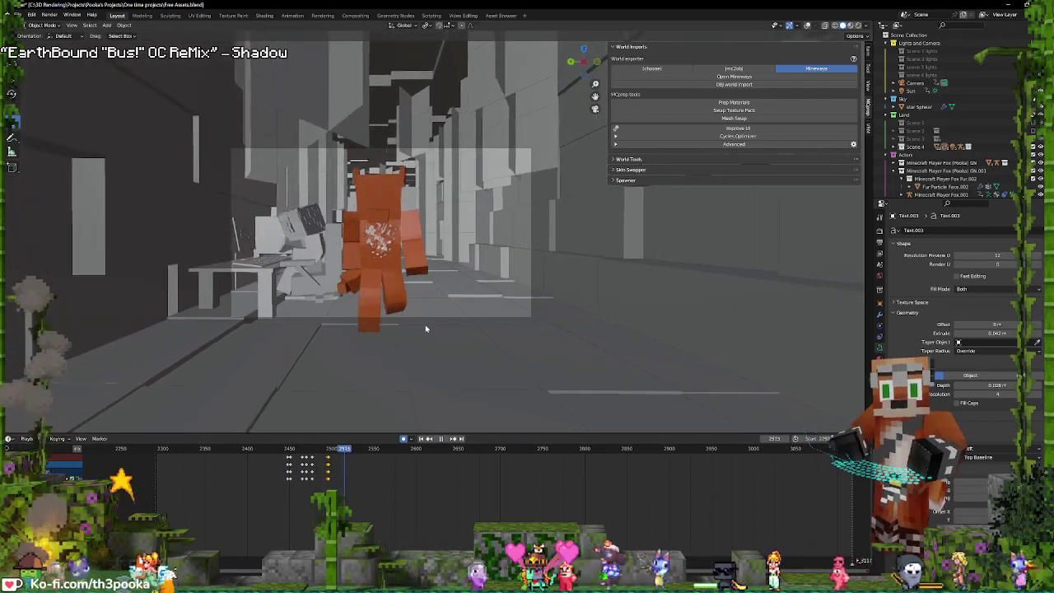
key(space)
scroll(461, 240, up, 3)
key(space)
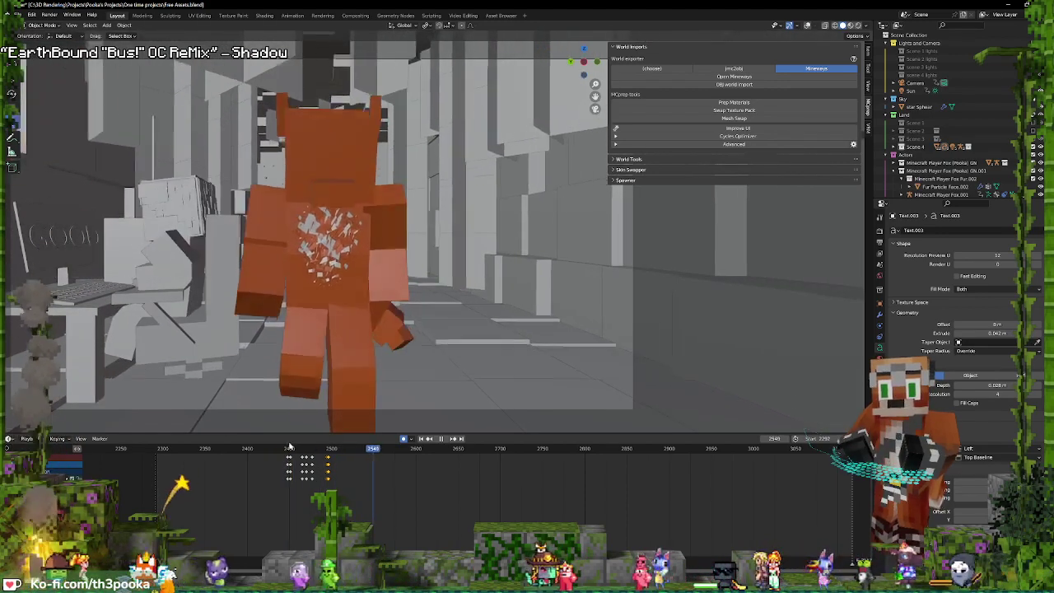
key(space)
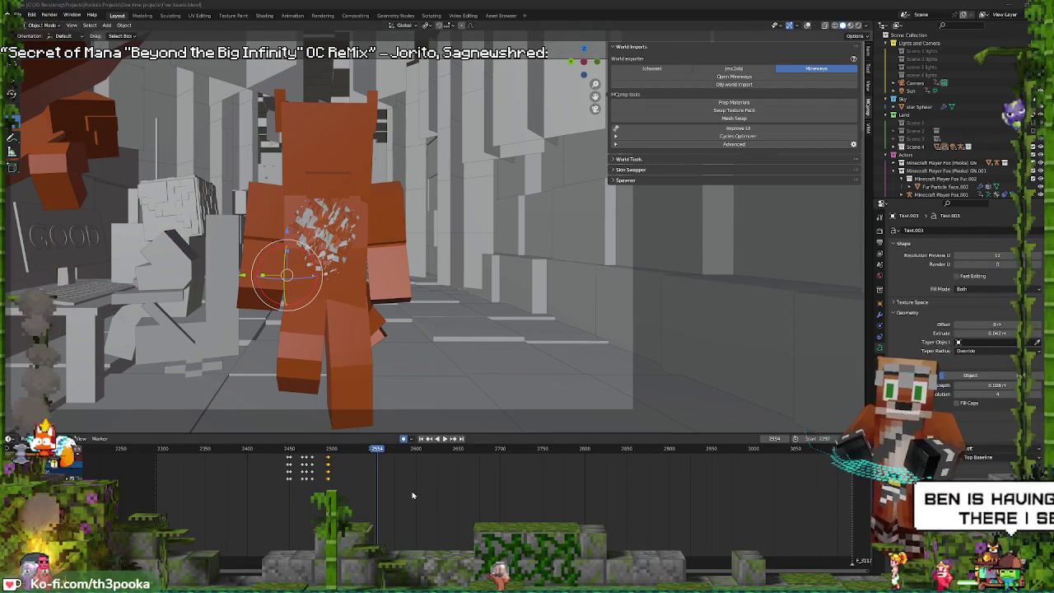
- Replay the fox's walk between frames 2533 and 2692, returning to about frame 2625
key(shift+ctrl+space)
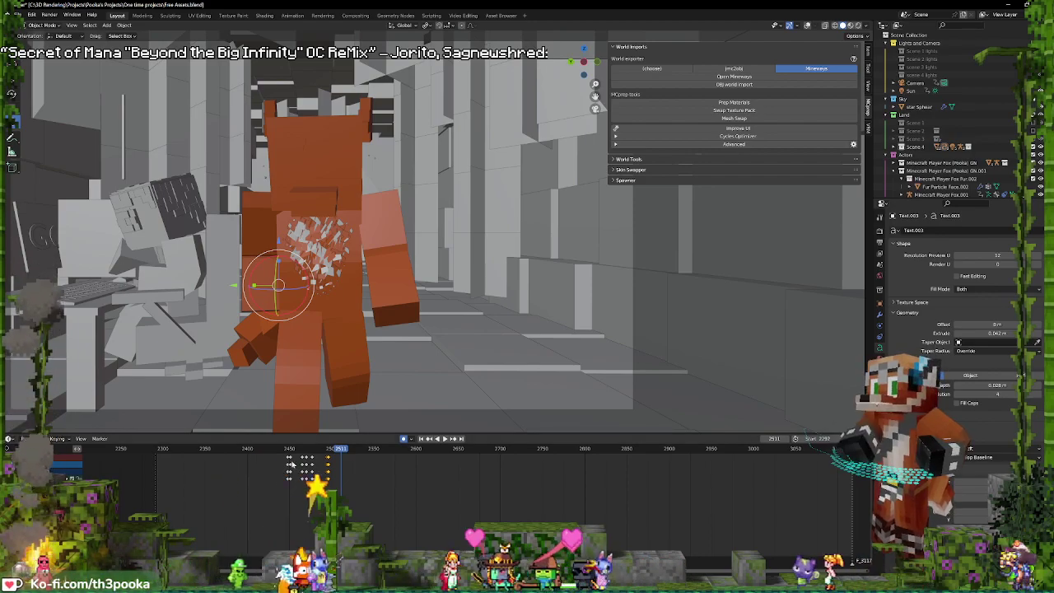
key(ctrl+shift+space)
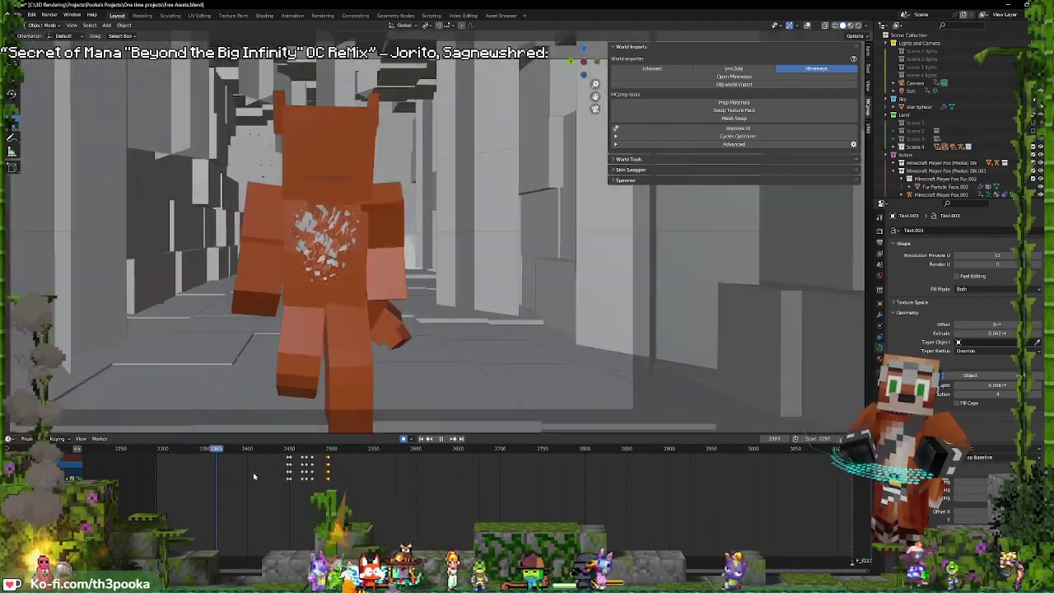
key(space)
click(358, 475)
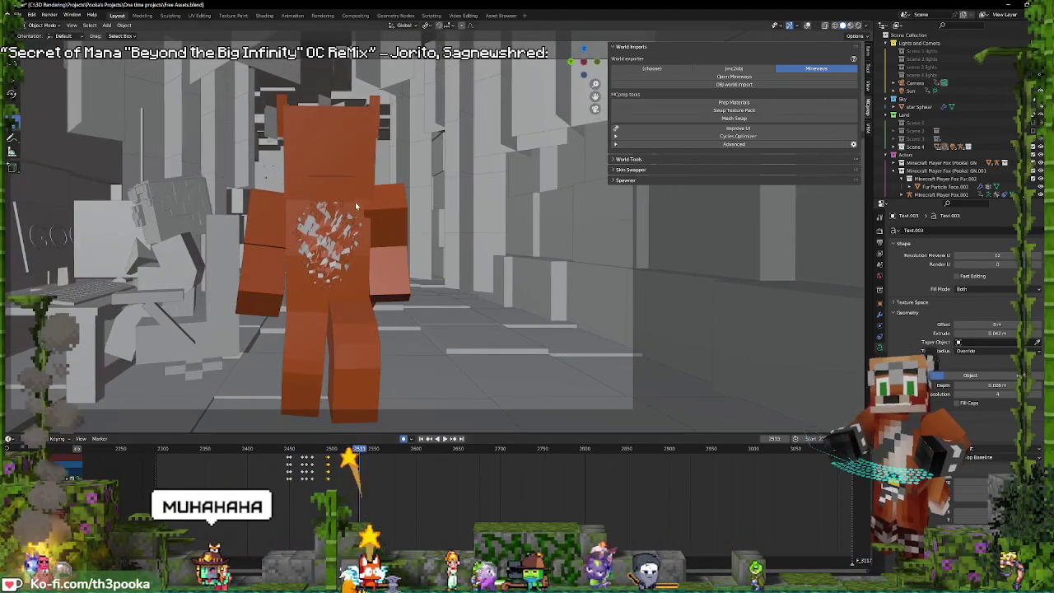
key(space)
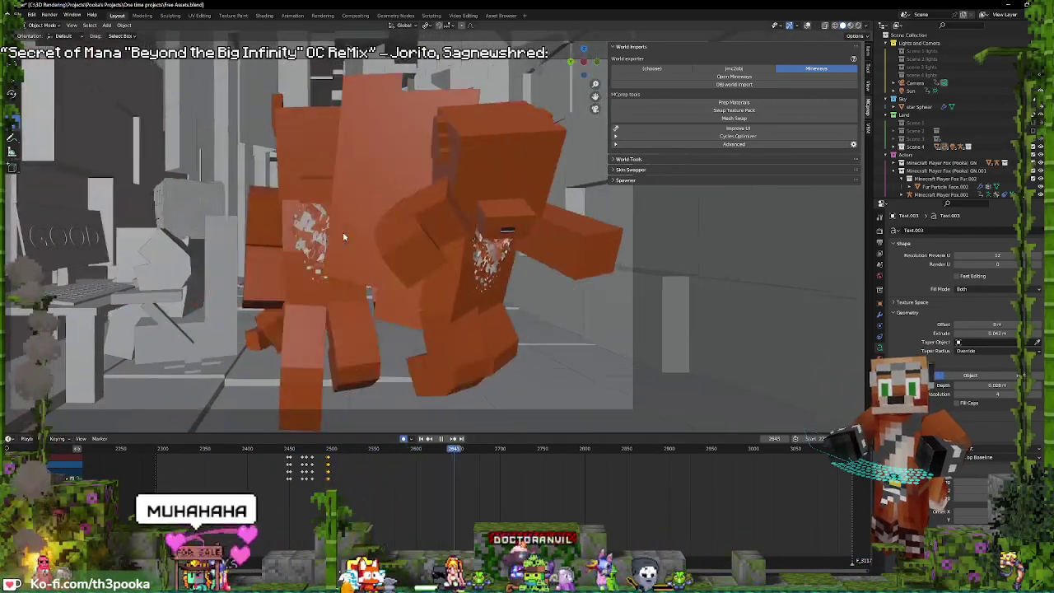
key(space)
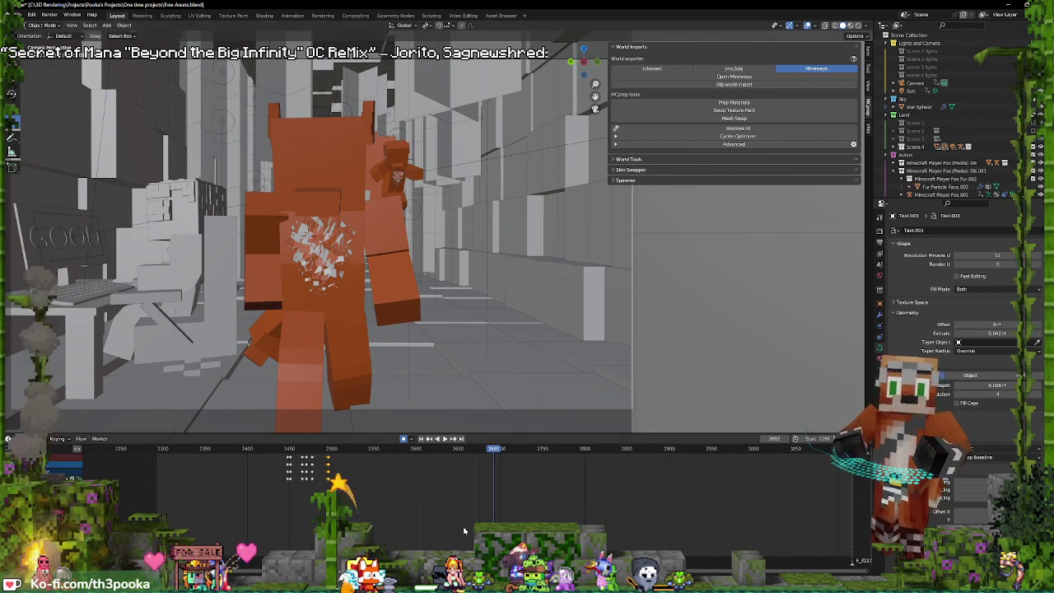
drag(464, 531, 438, 486)
key(space)
click(261, 229)
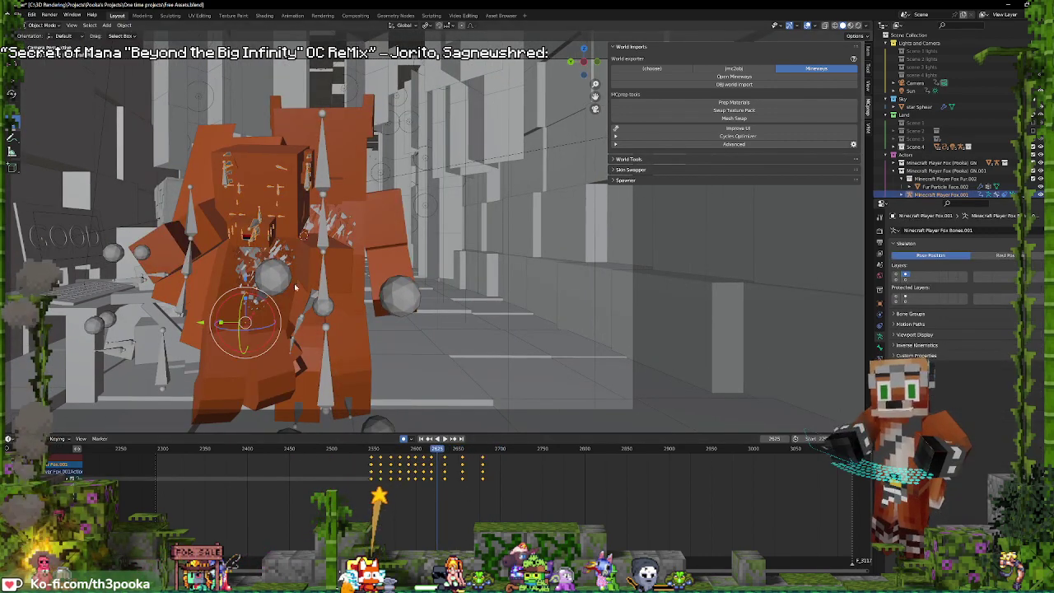
click(381, 474)
key(space)
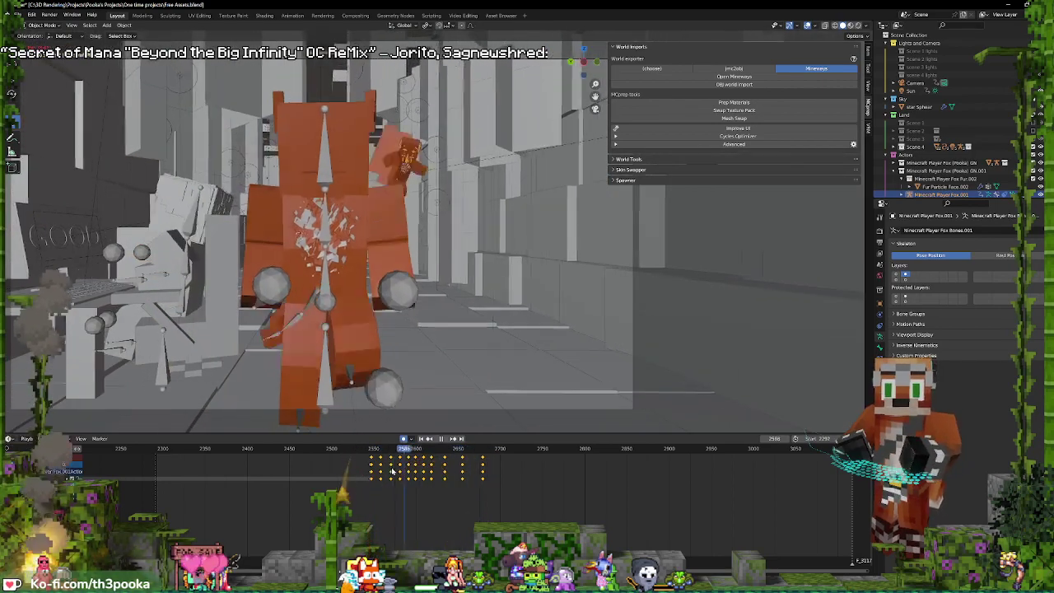
key(space)
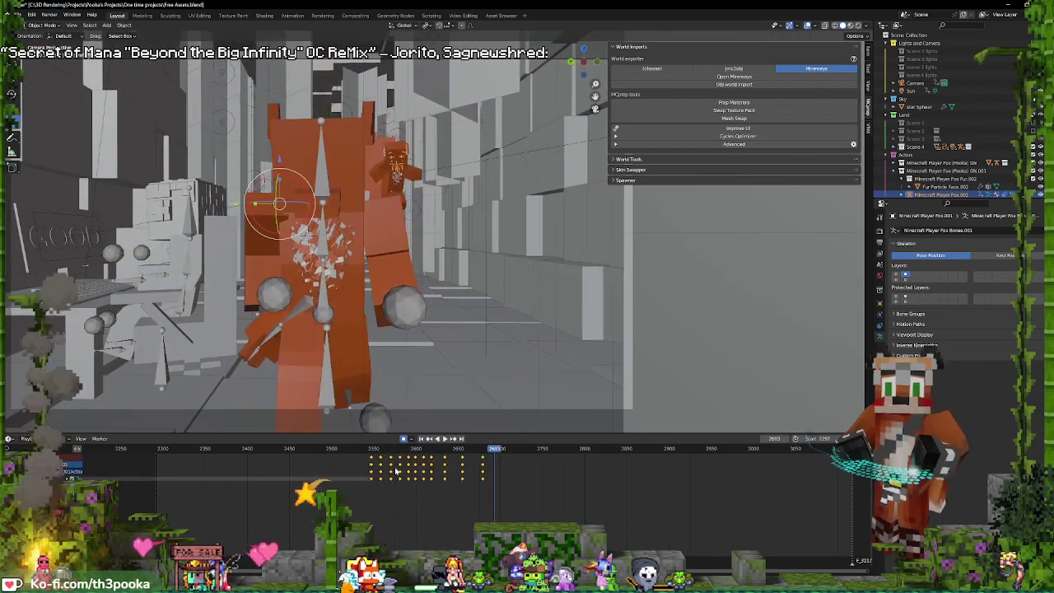
key(space)
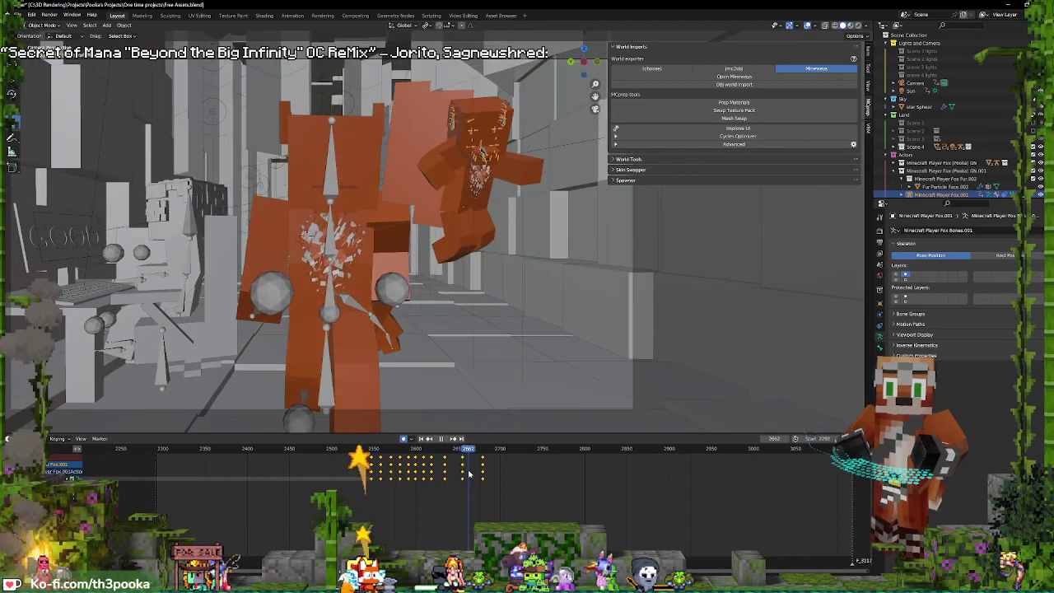
drag(476, 476, 481, 477)
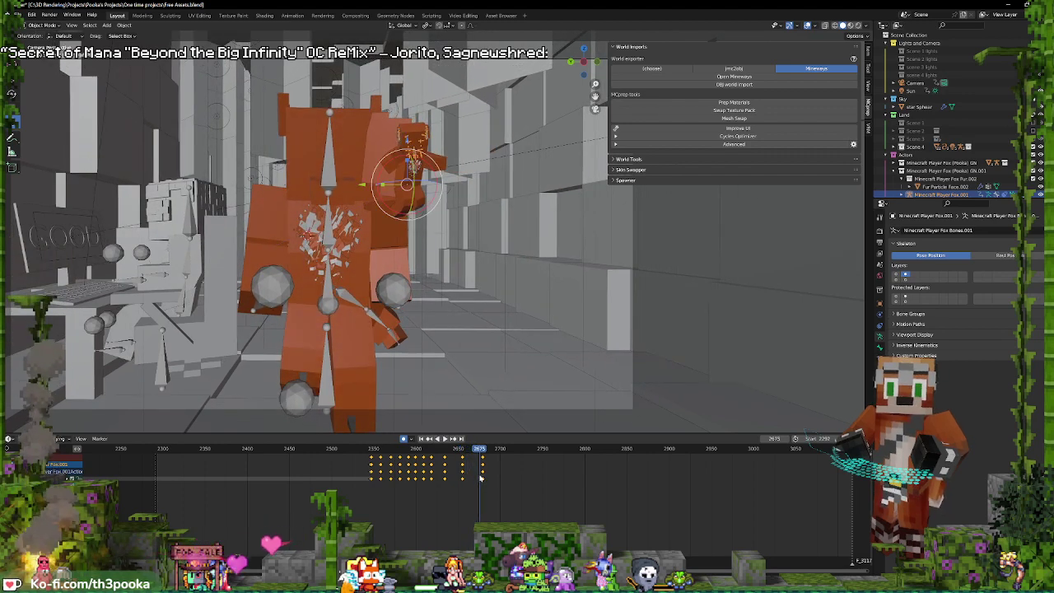
click(323, 290)
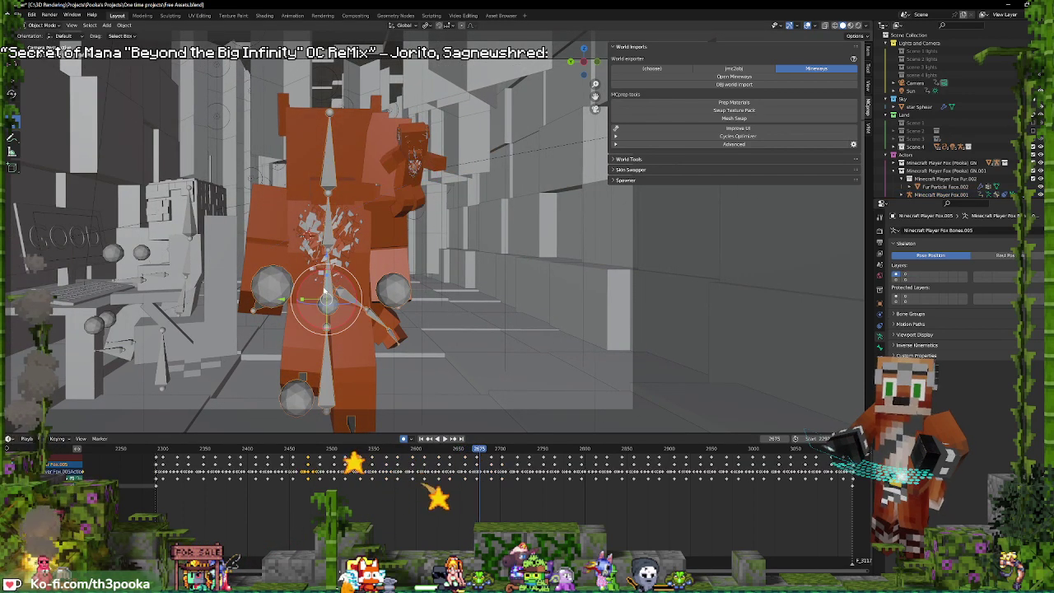
key(ctrl+Tab)
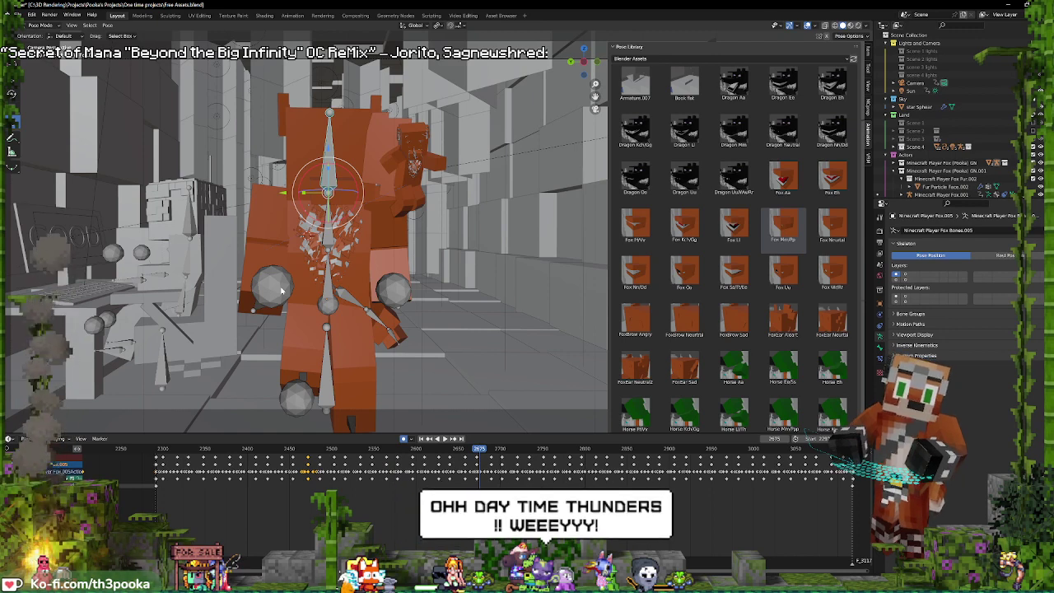
key(ctrl+shift+space)
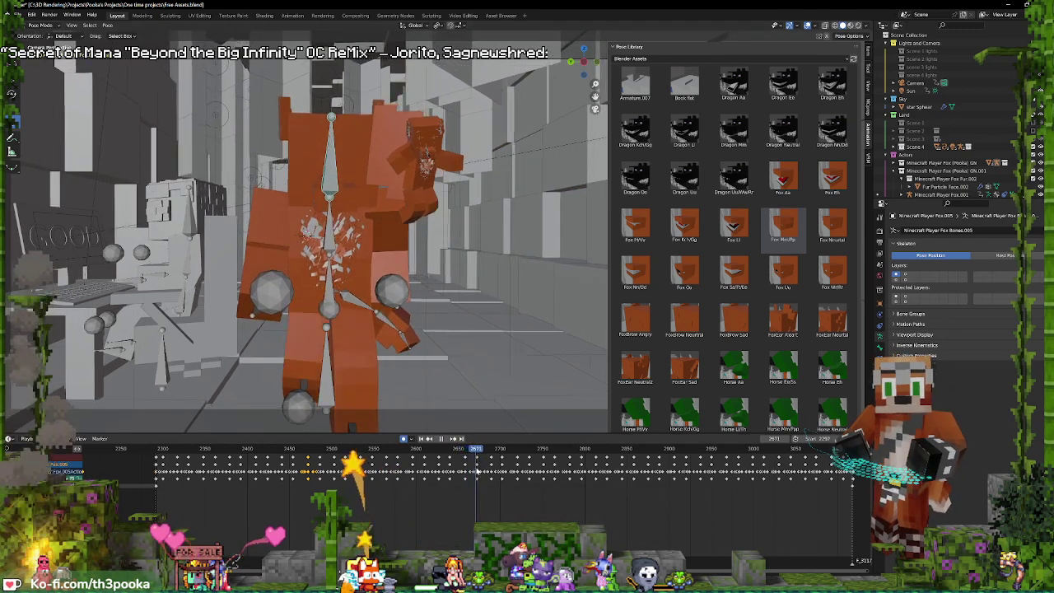
key(ctrl+Tab)
click(414, 159)
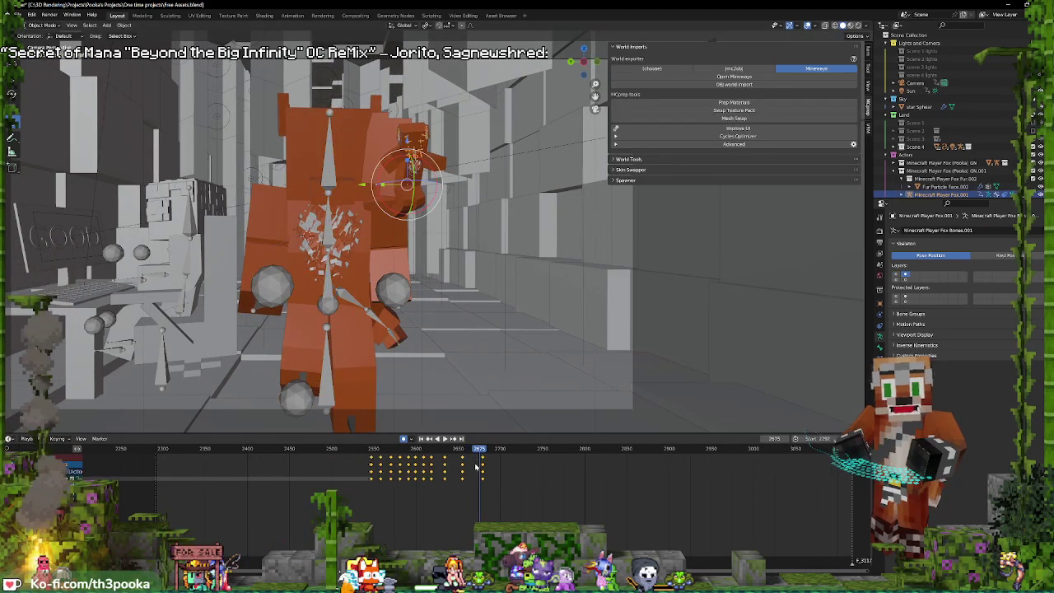
- At frame 2679, move the small fox rig along Y and review frames 2644–2658
click(454, 440)
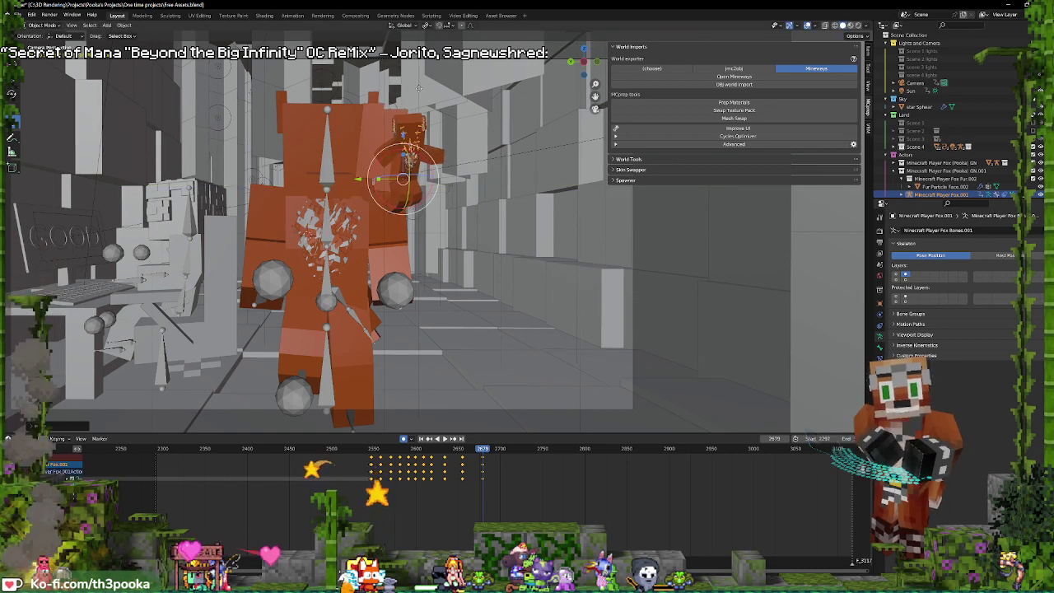
key(y)
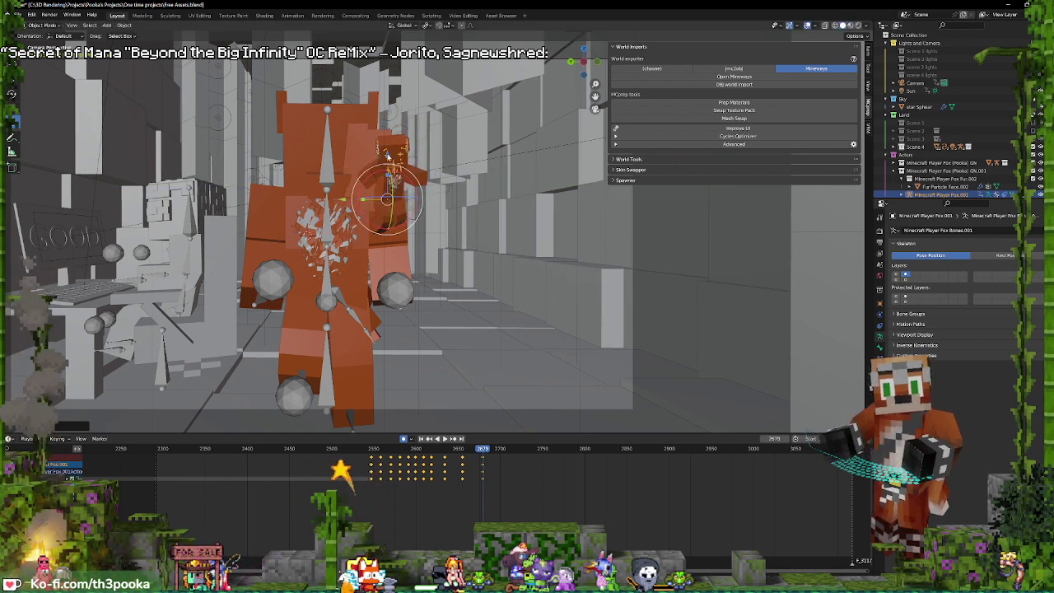
key(g)
key(y)
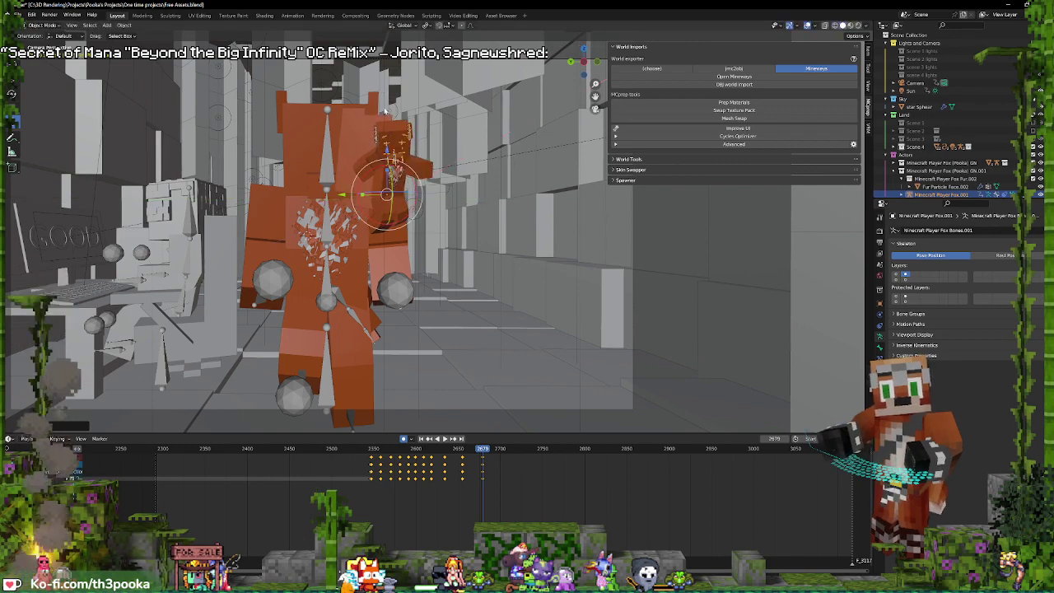
key(Return)
key(space)
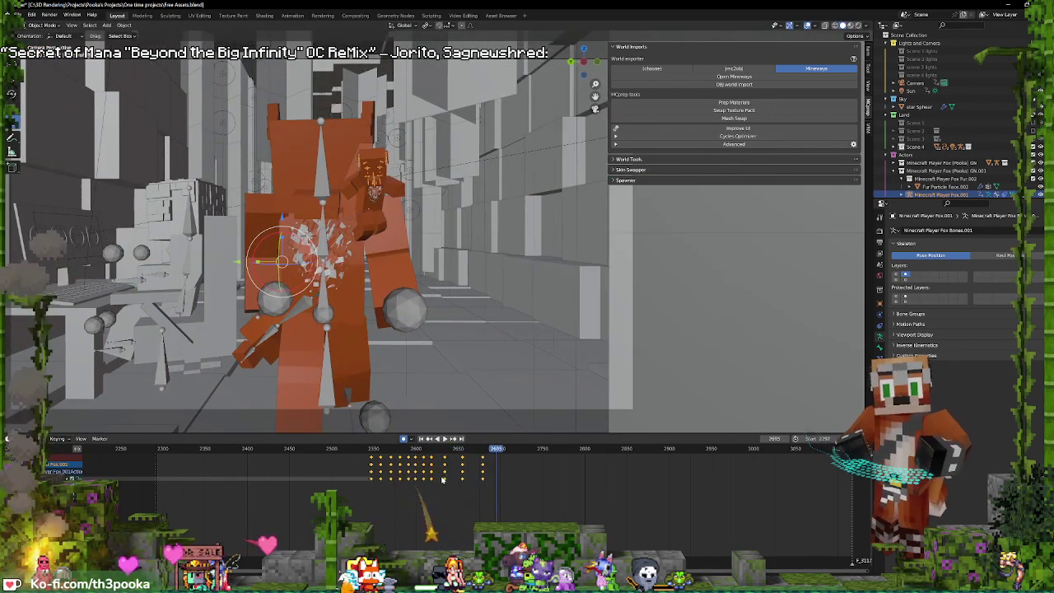
mouse_move(442, 481)
mouse_down()
mouse_move(453, 483)
mouse_move(432, 465)
mouse_up()
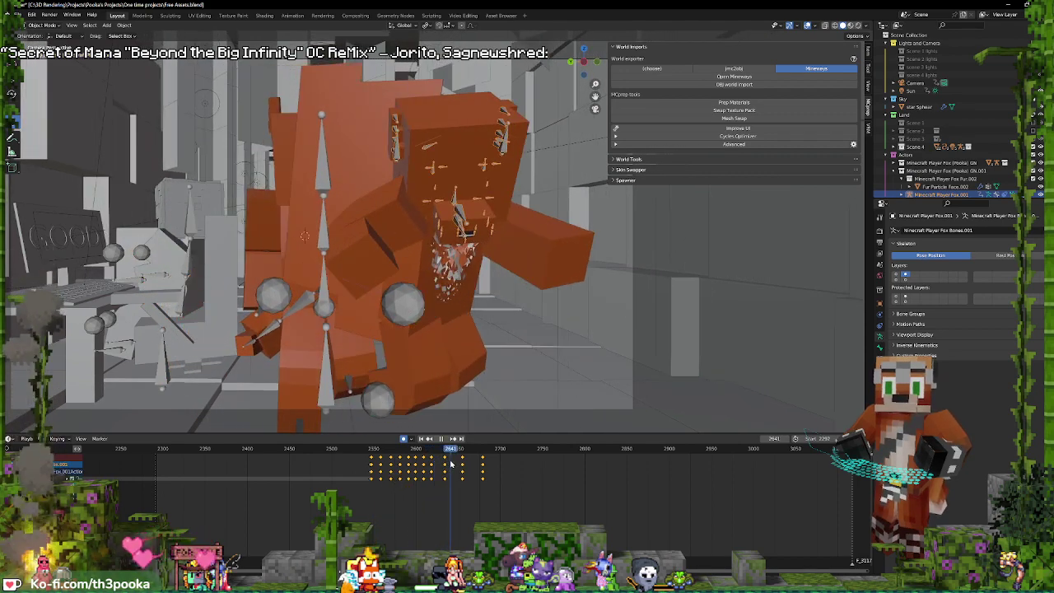
drag(450, 465, 462, 465)
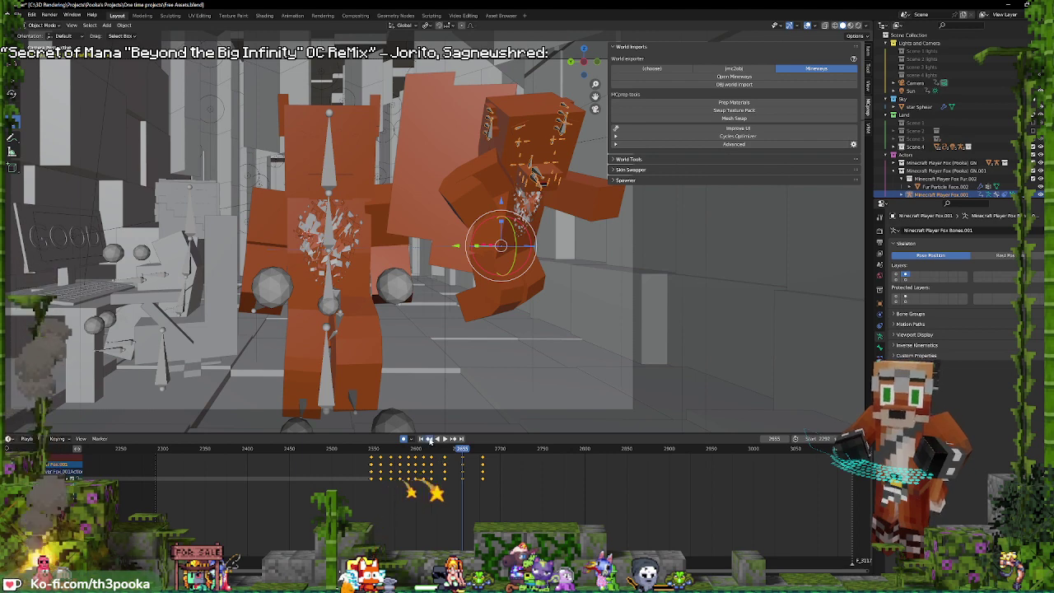
- At frame 2634, move the small fox's head bones into a new pose and review it
click(429, 439)
click(449, 235)
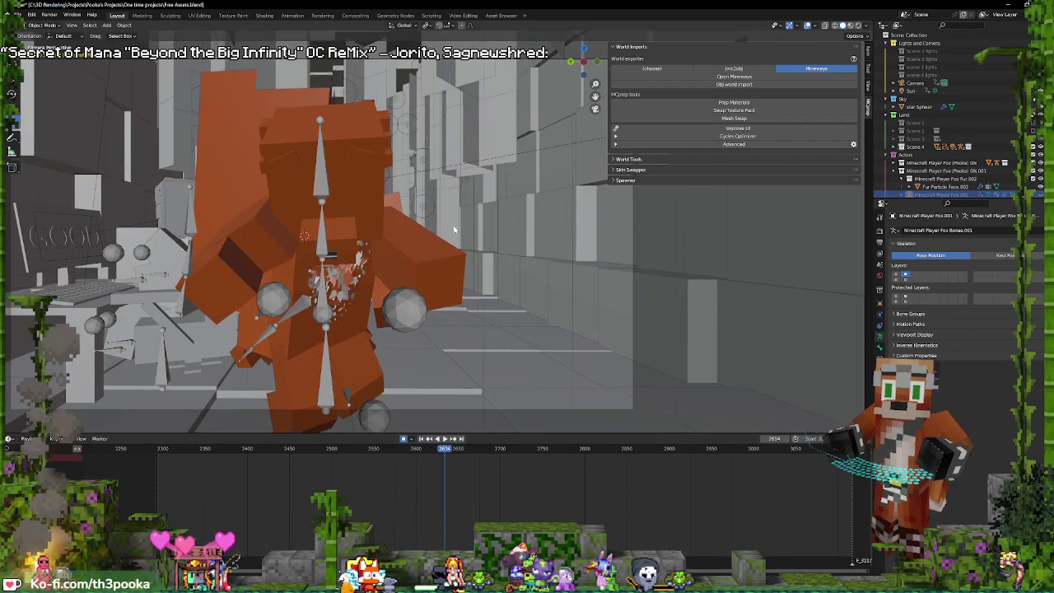
click(453, 225)
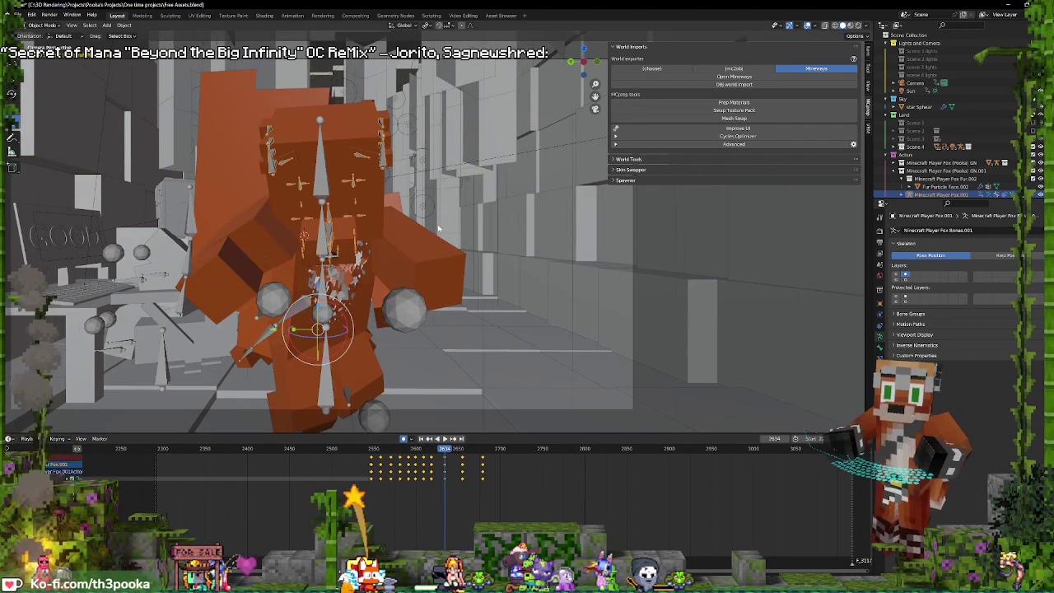
key(g)
click(444, 233)
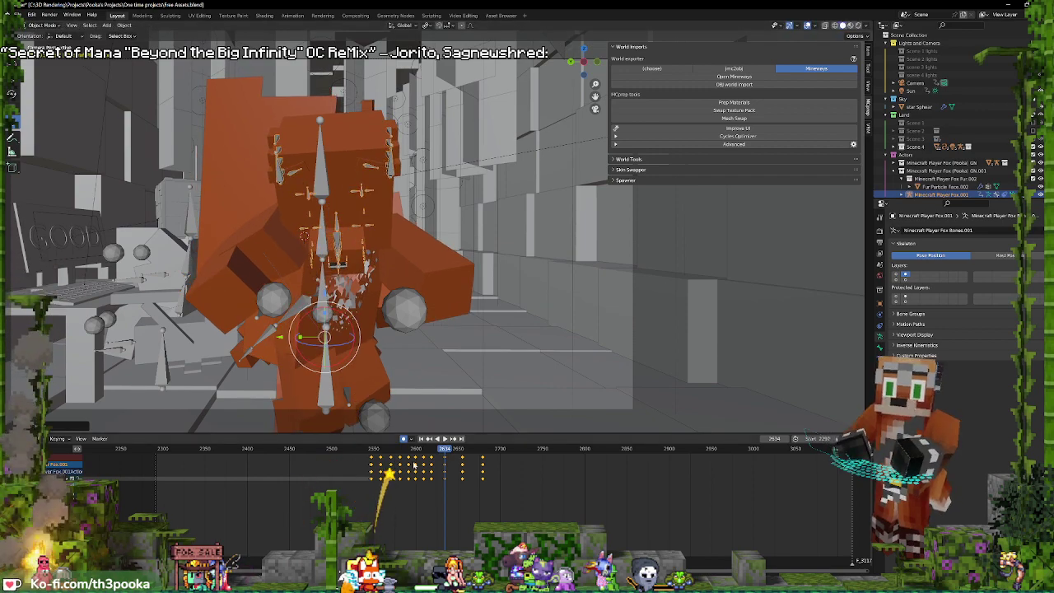
drag(414, 466, 443, 472)
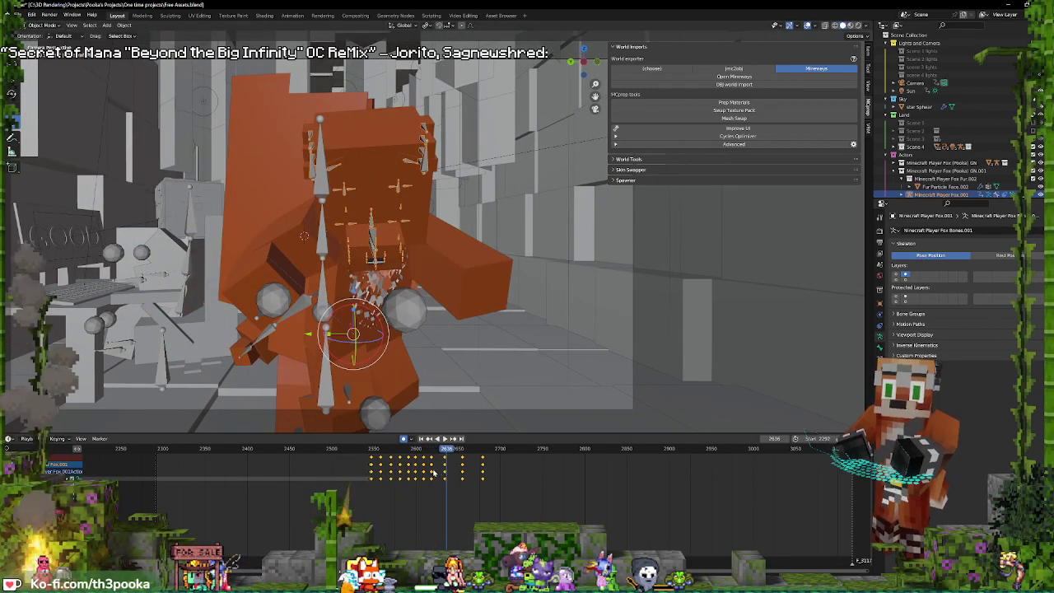
key(space)
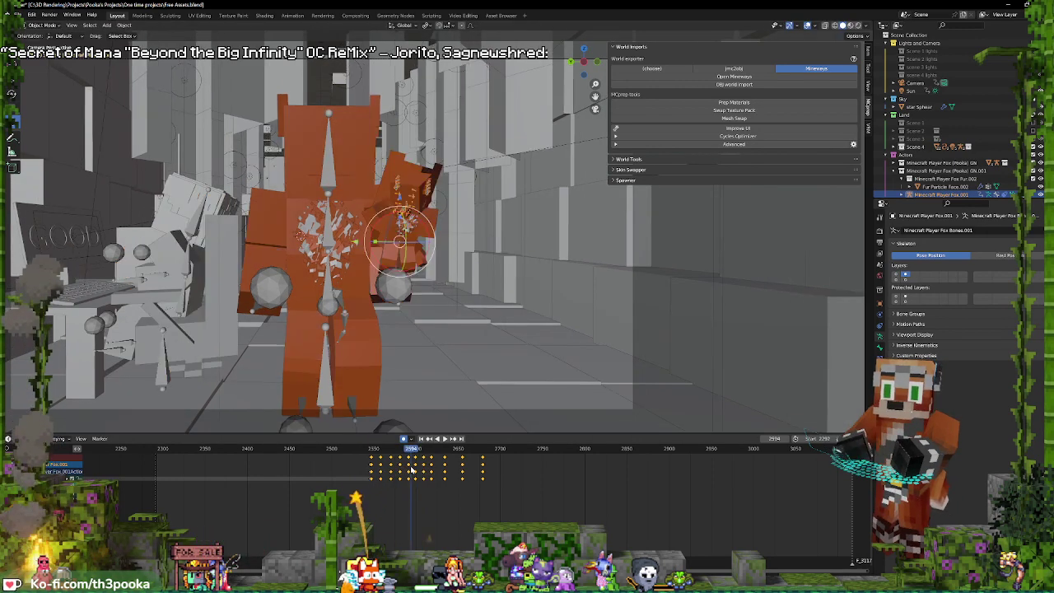
key(space)
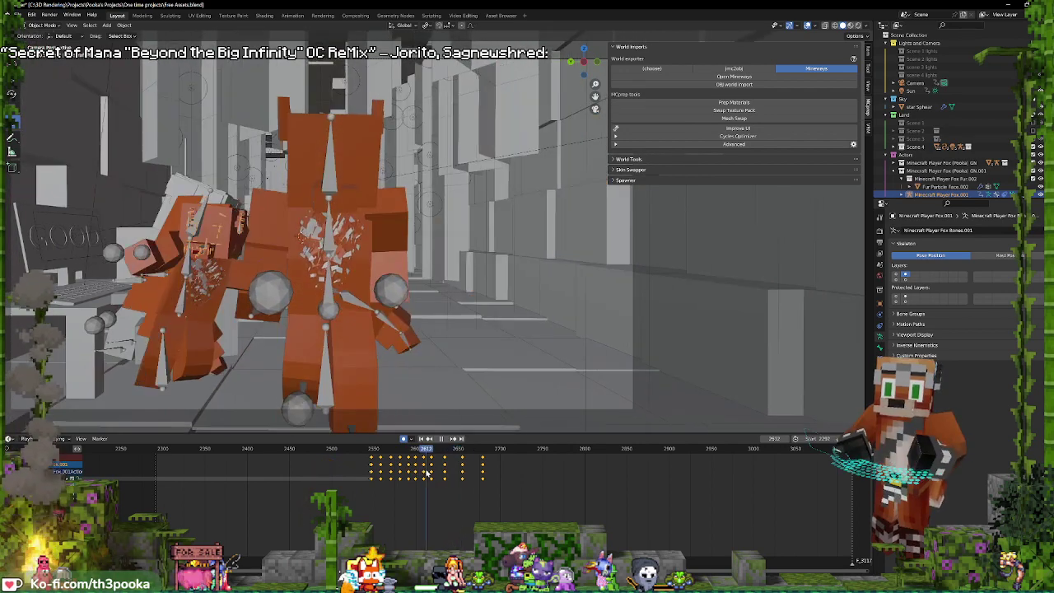
- At about frame 2655, rotate the right fox's arm up, review it, and select the left fox rig
drag(447, 472, 463, 475)
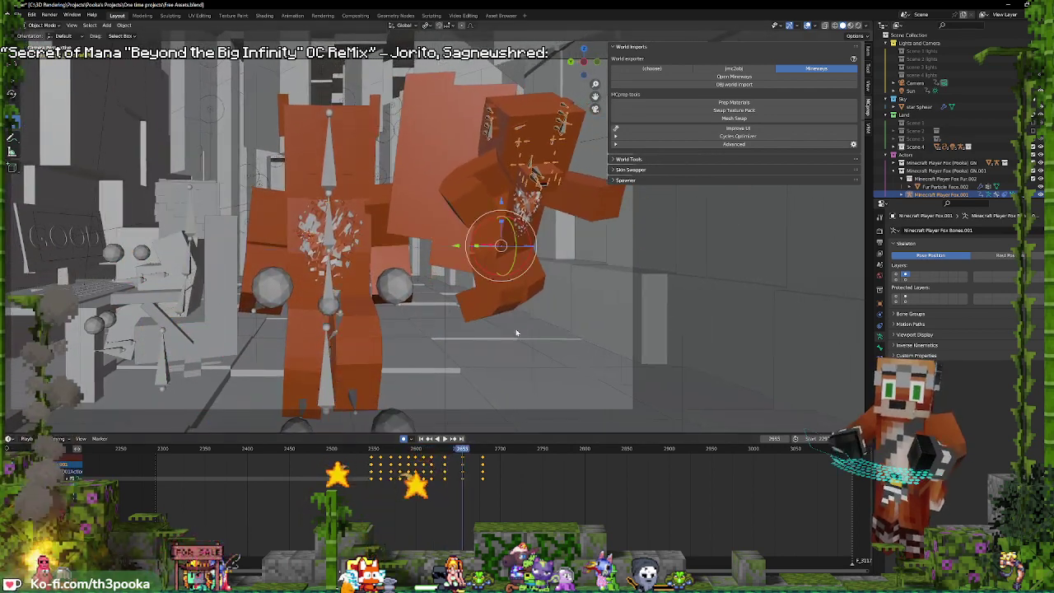
drag(519, 240, 527, 198)
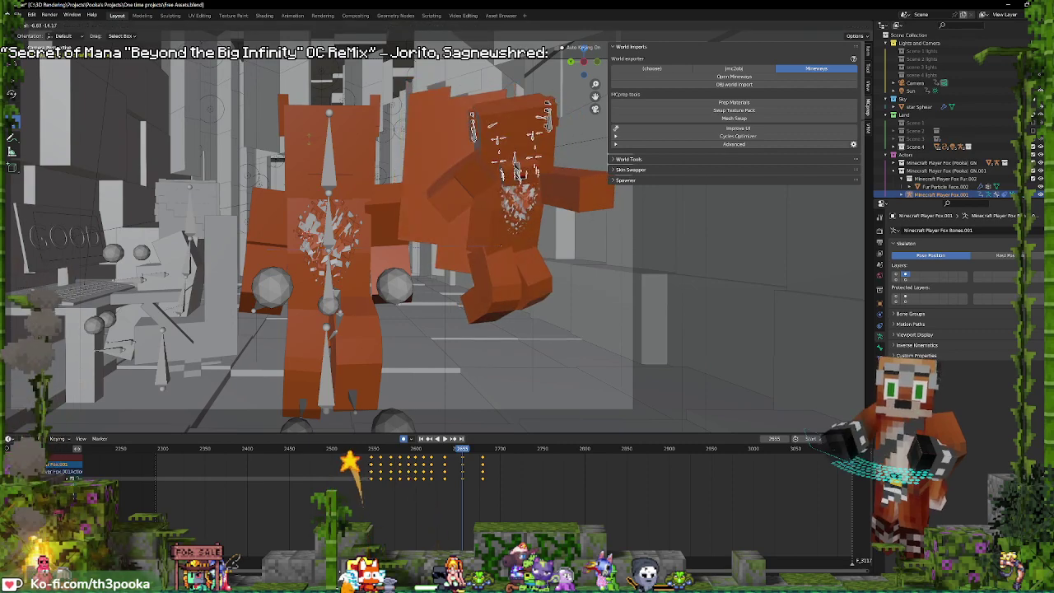
key(space)
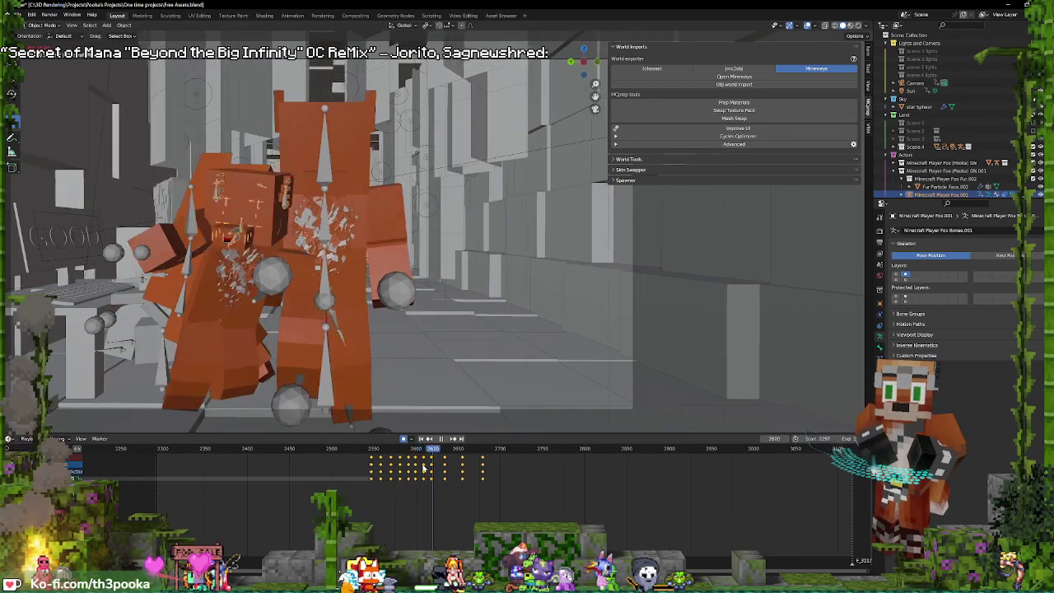
key(space)
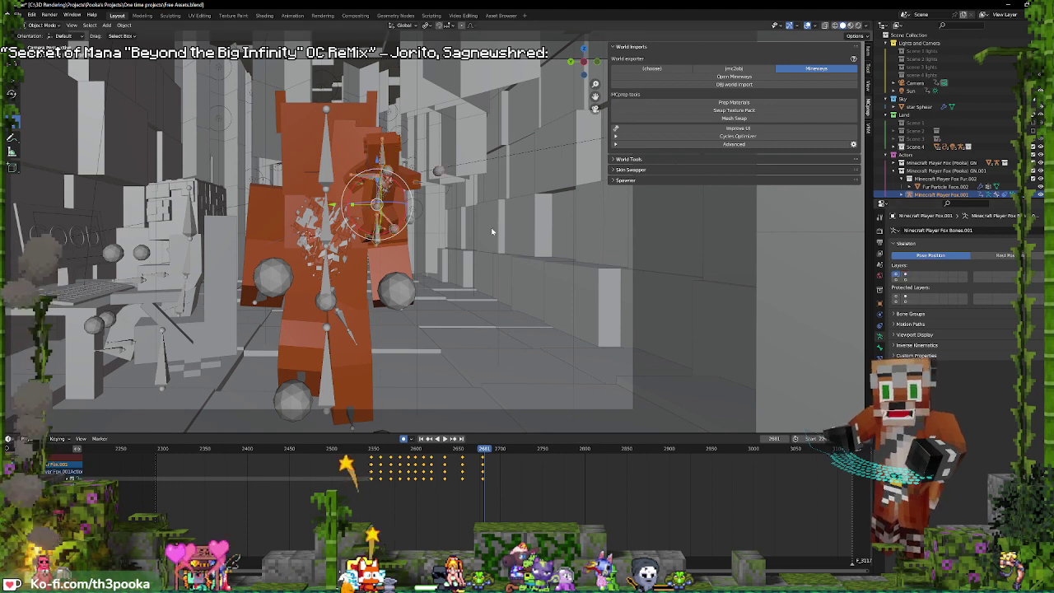
click(328, 224)
key(ctrl+Tab)
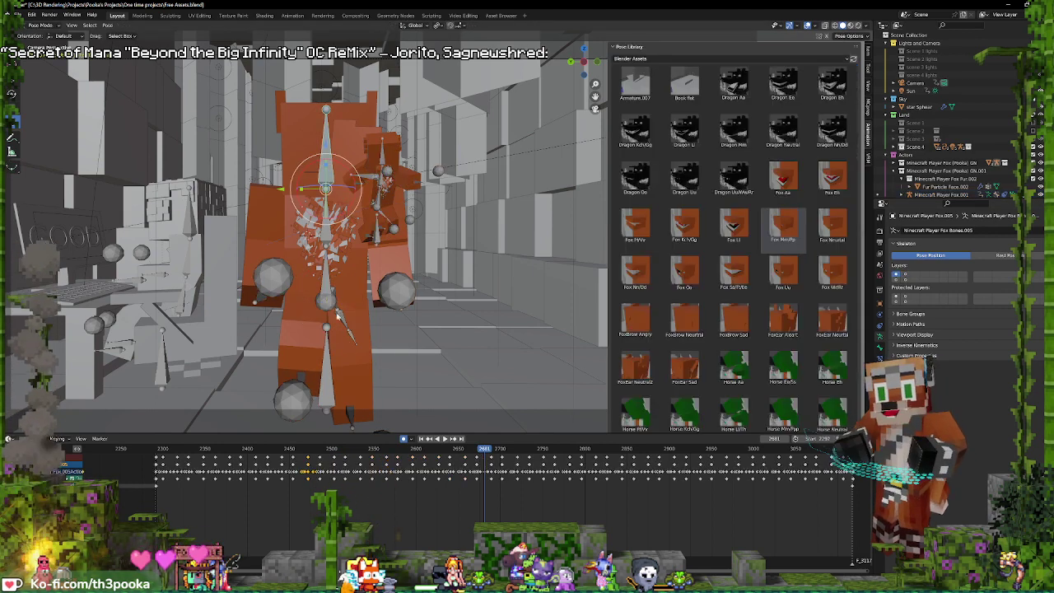
click(260, 296)
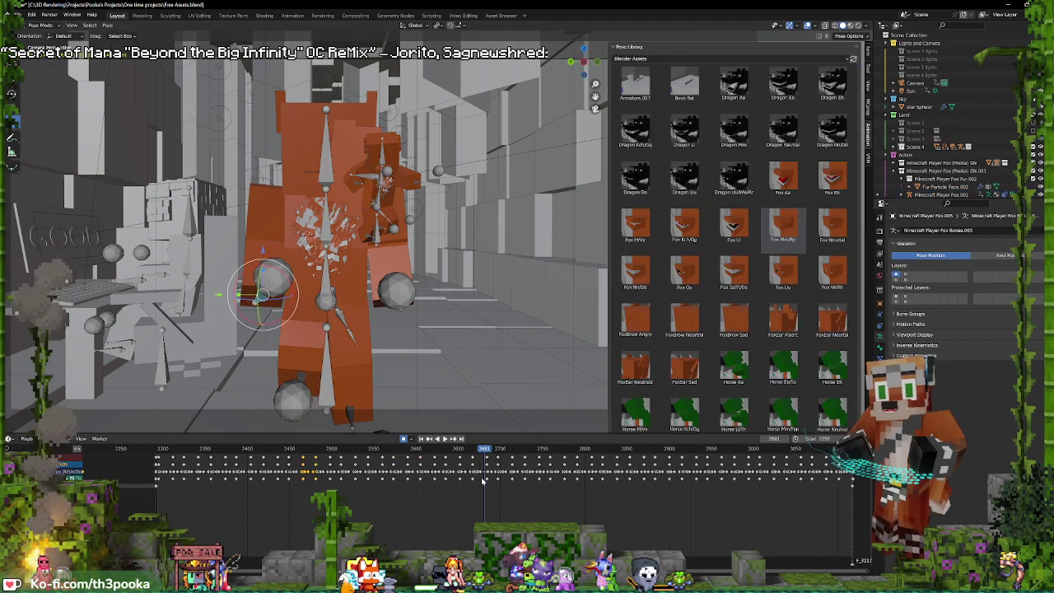
drag(482, 481, 463, 466)
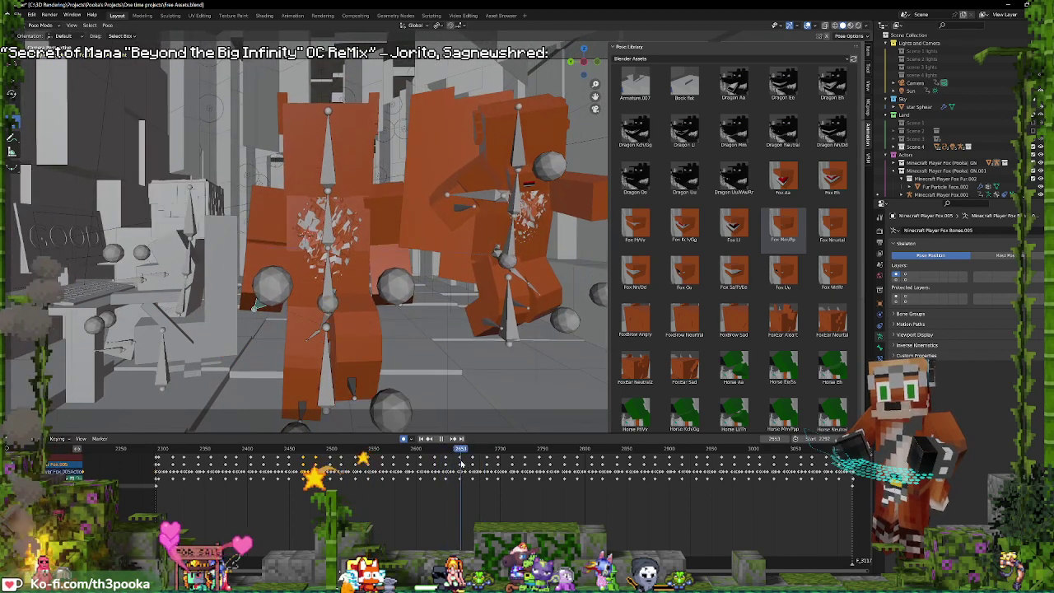
drag(462, 465, 487, 465)
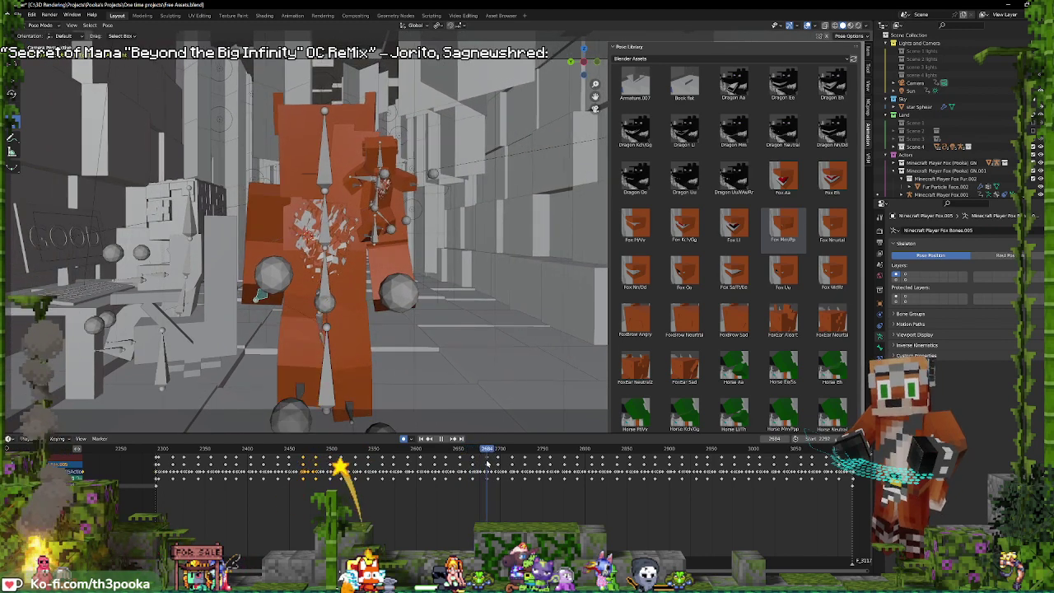
drag(486, 466, 488, 466)
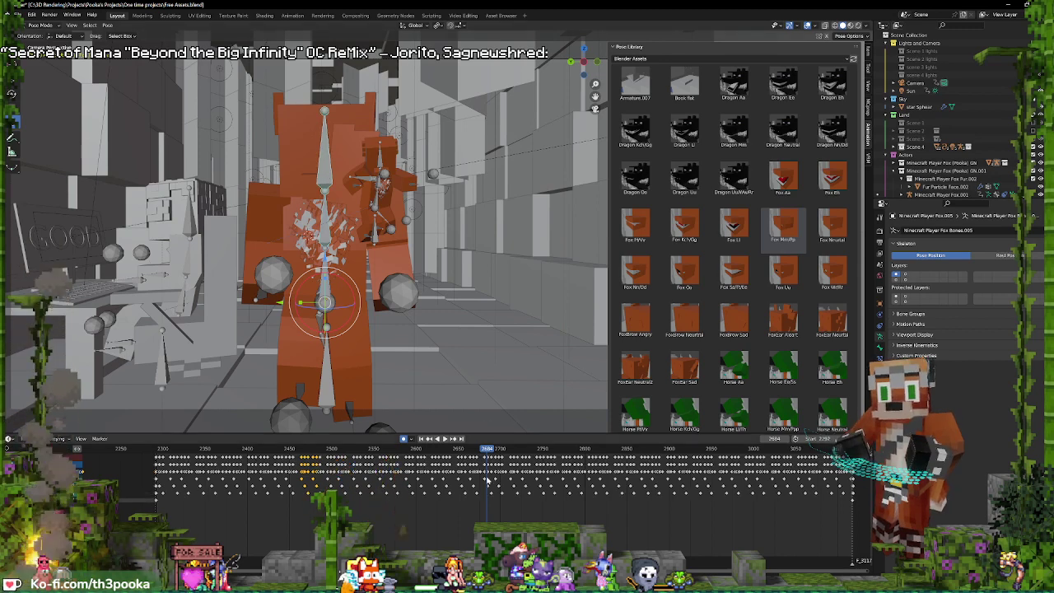
scroll(486, 482, up, 2)
scroll(475, 460, up, 2)
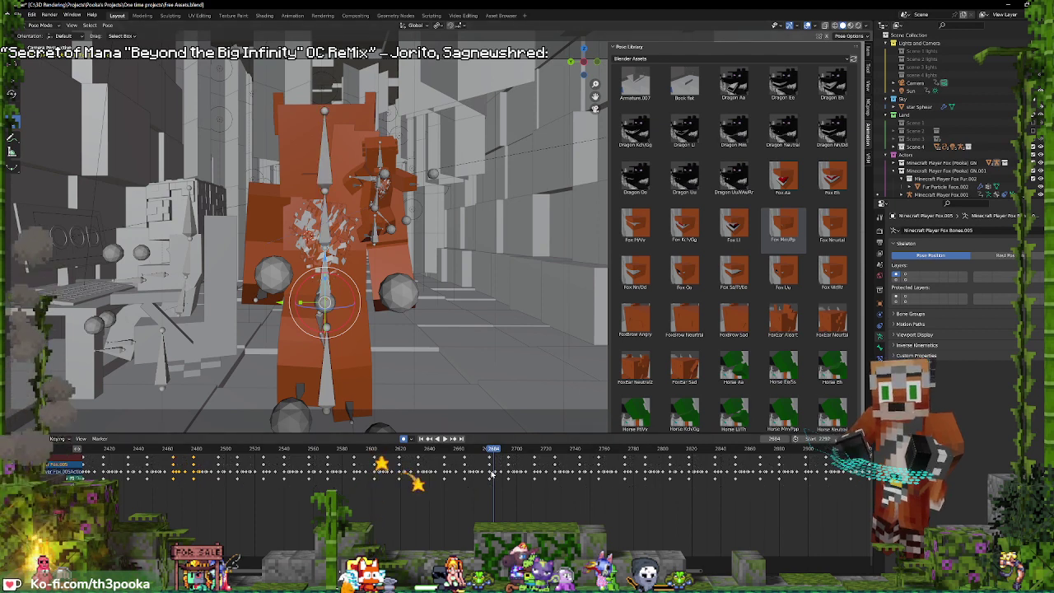
- Nudge the selected bone, review the left fox's motion, and select its upper head bone
key(space)
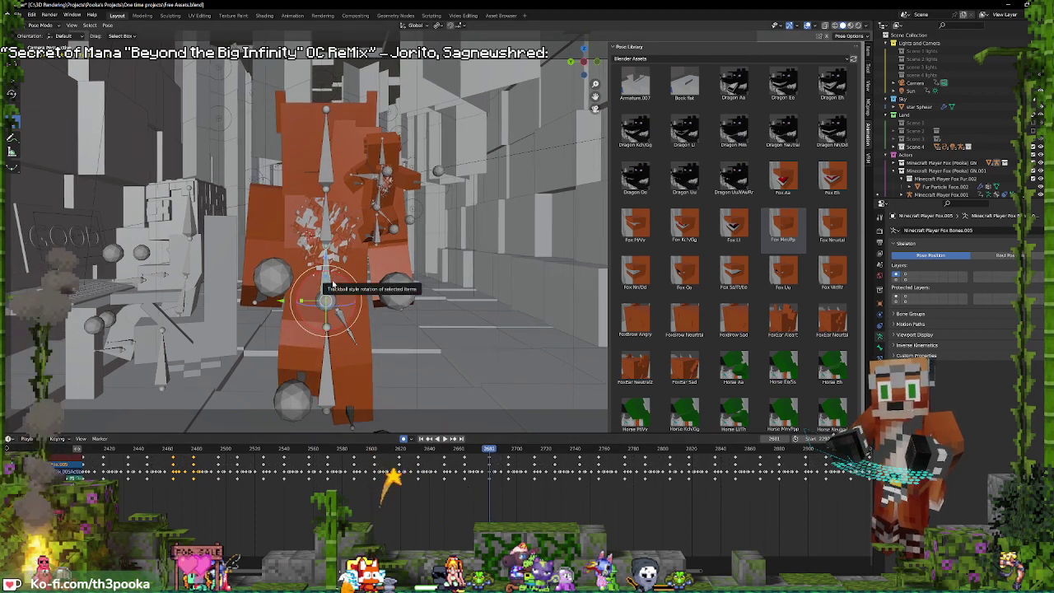
key(g)
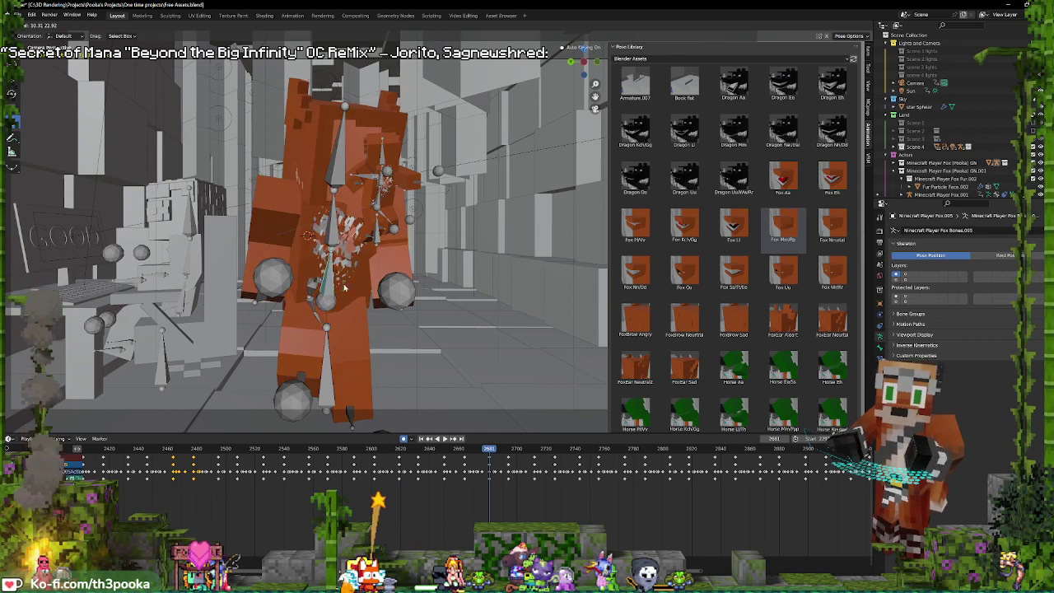
click(330, 223)
key(space)
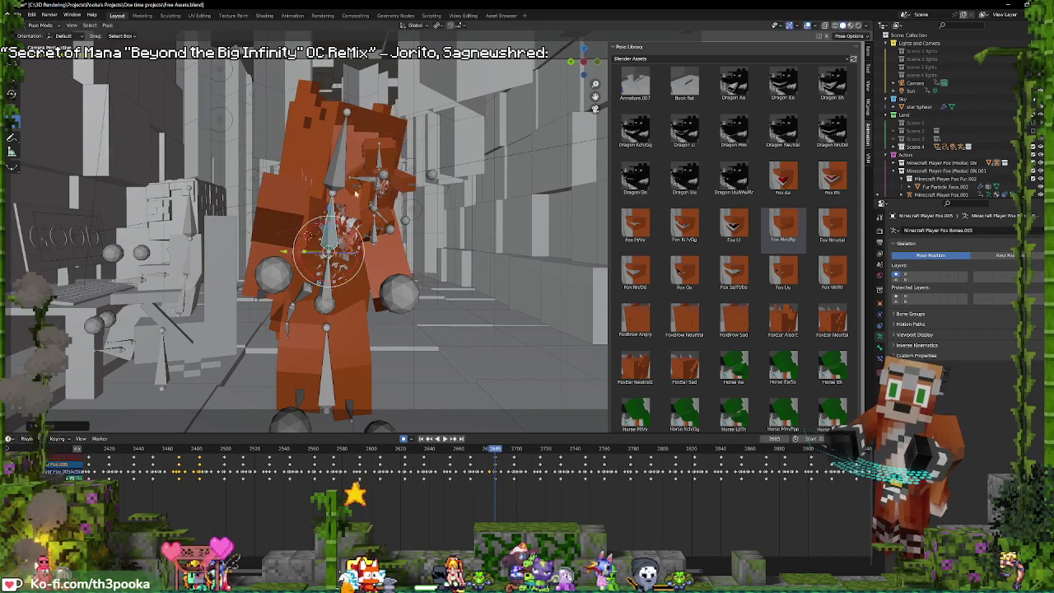
click(346, 173)
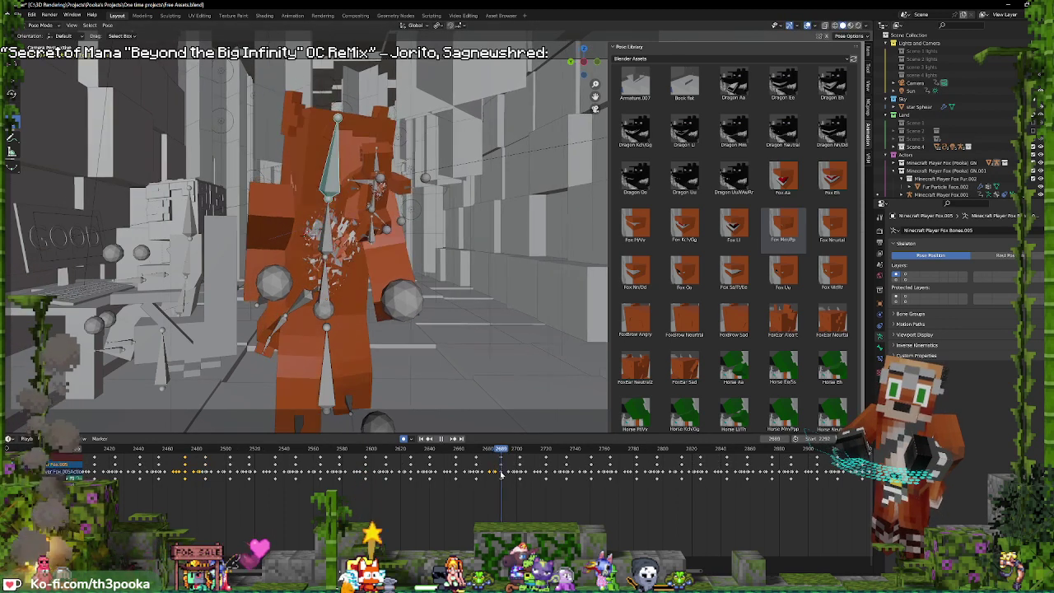
key(g)
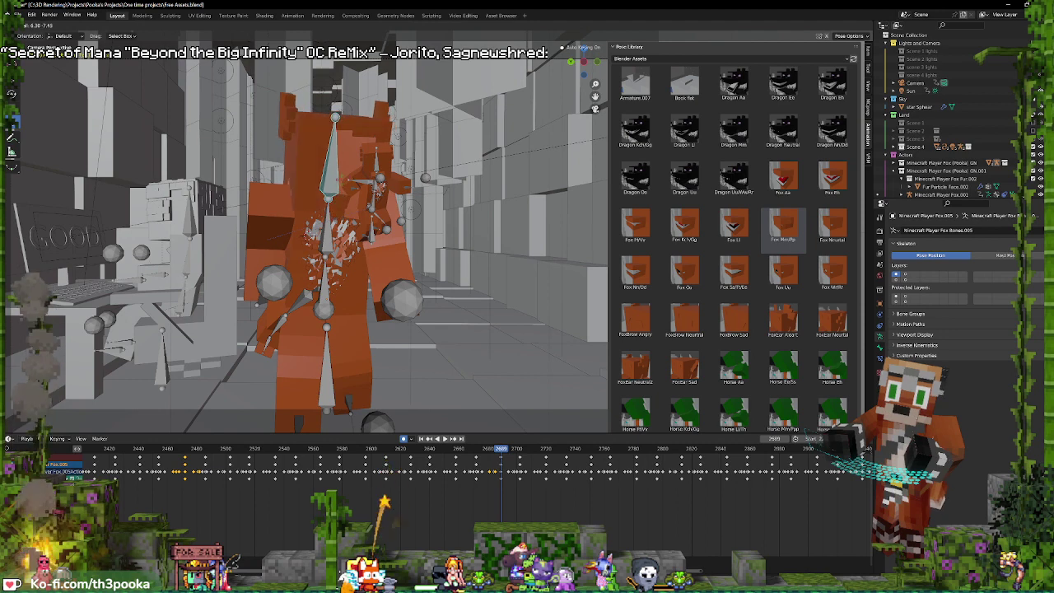
key(Escape)
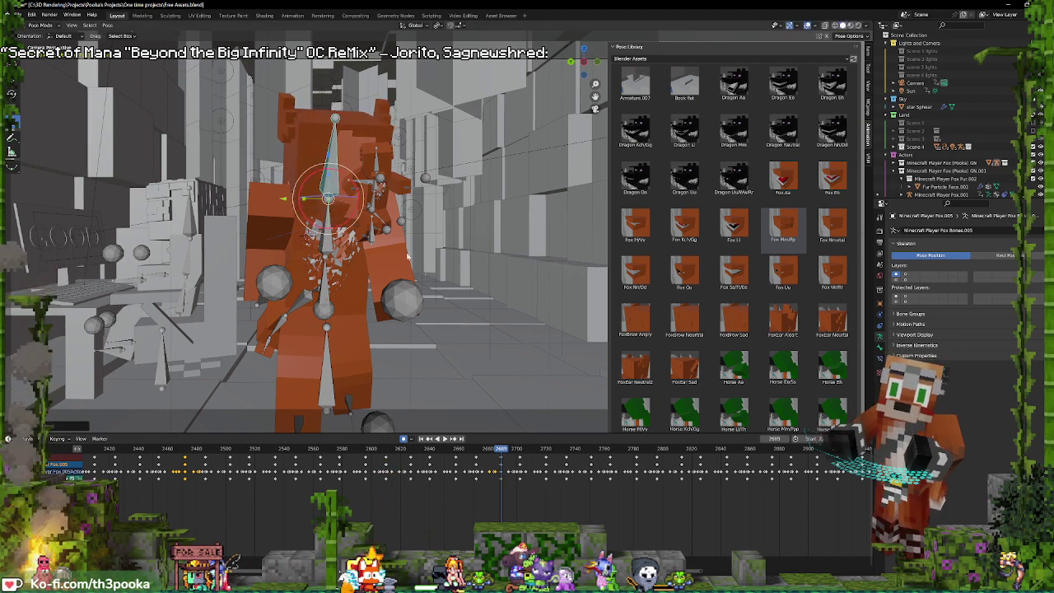
- Reposition the left fox's hand and raise its arm higher, moving the hand along Y
click(260, 308)
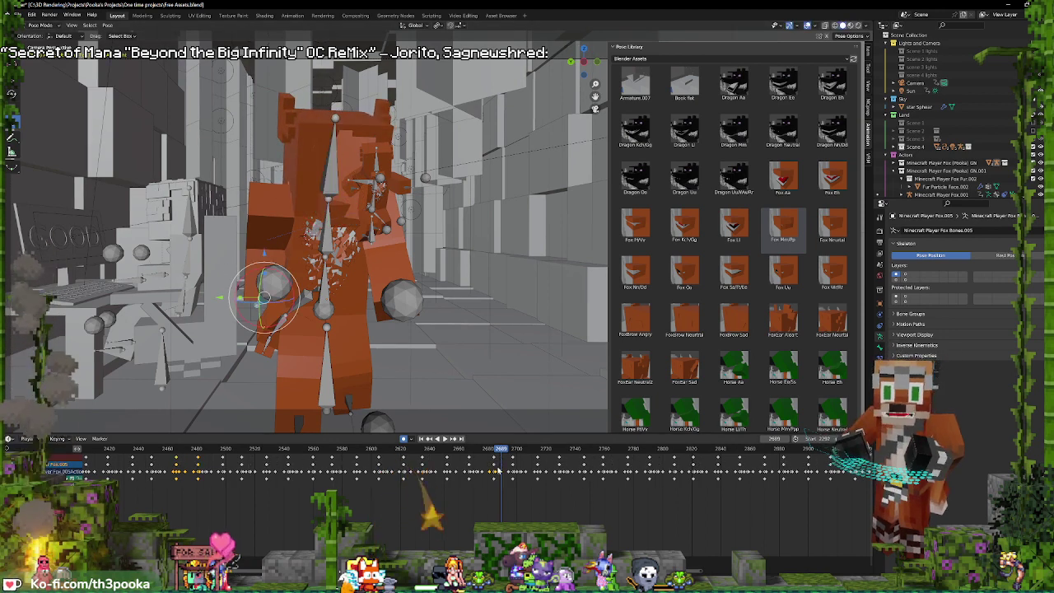
key(shift+ctrl+space)
key(space)
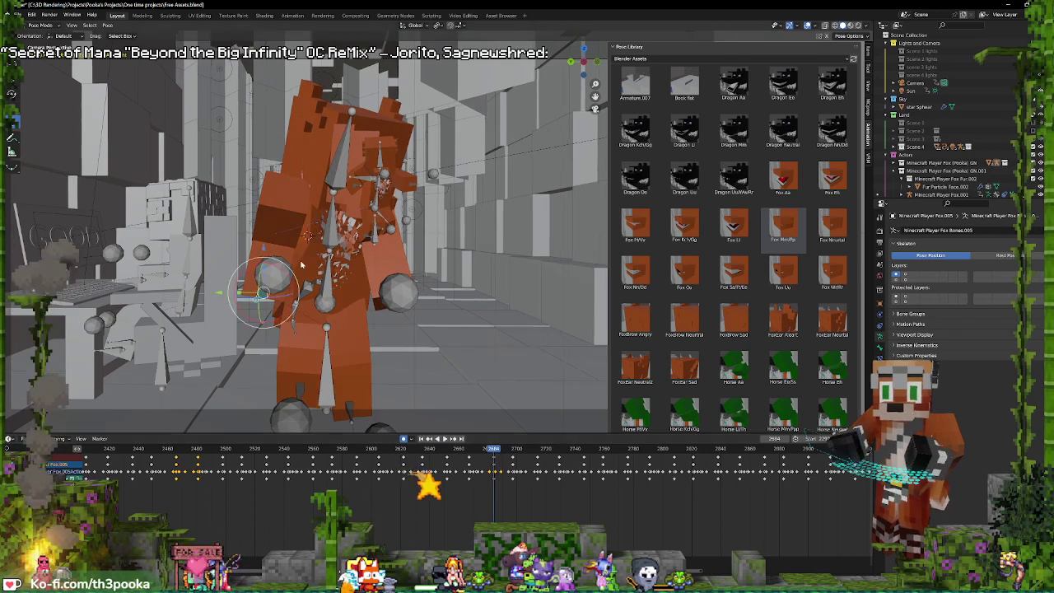
key(g)
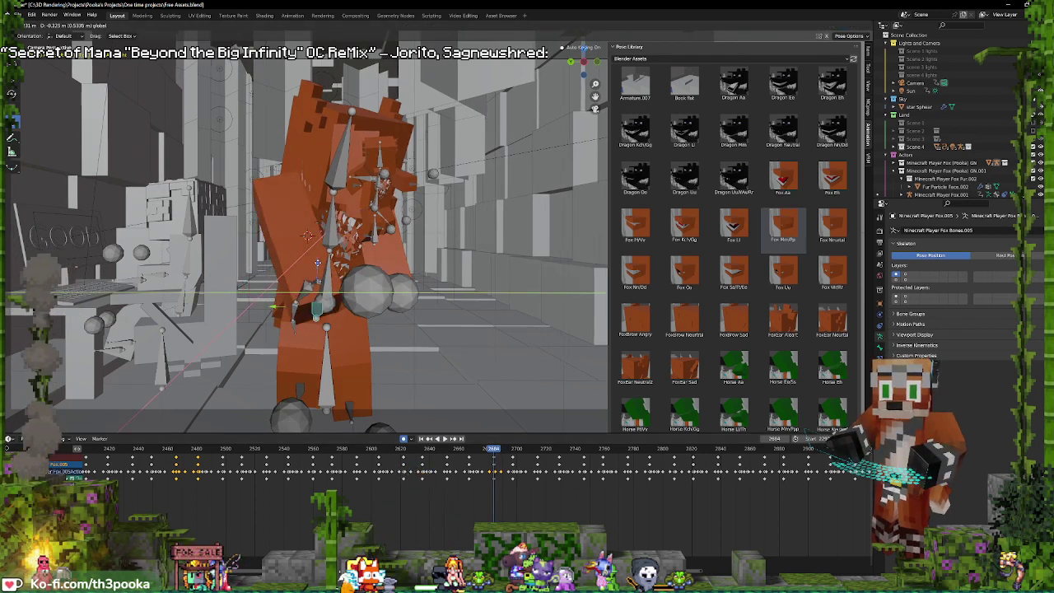
click(317, 260)
mouse_move(318, 305)
mouse_down()
mouse_move(340, 151)
mouse_move(445, 102)
mouse_up()
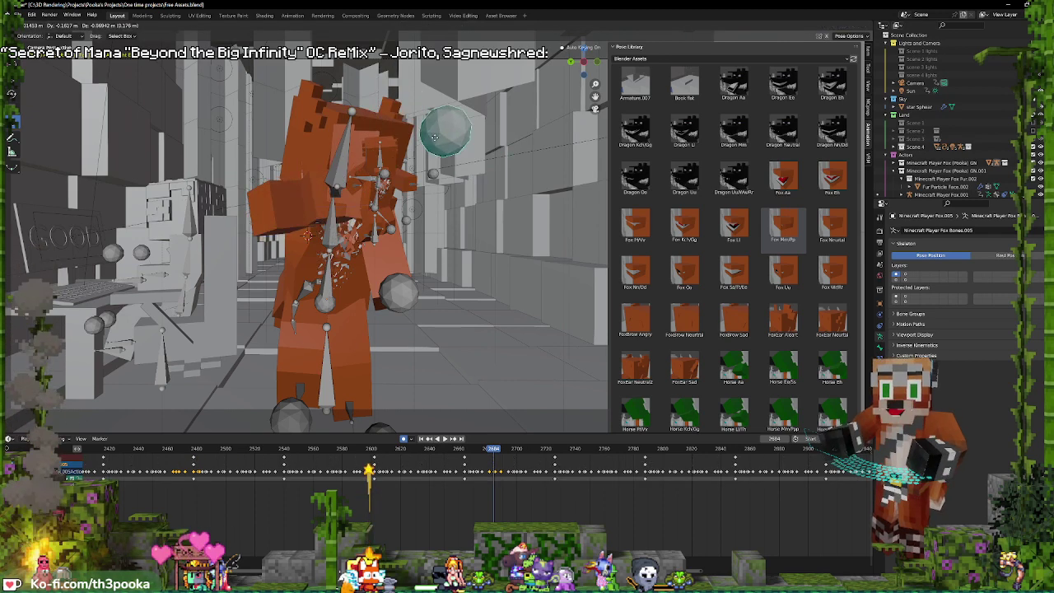
key(g)
key(y)
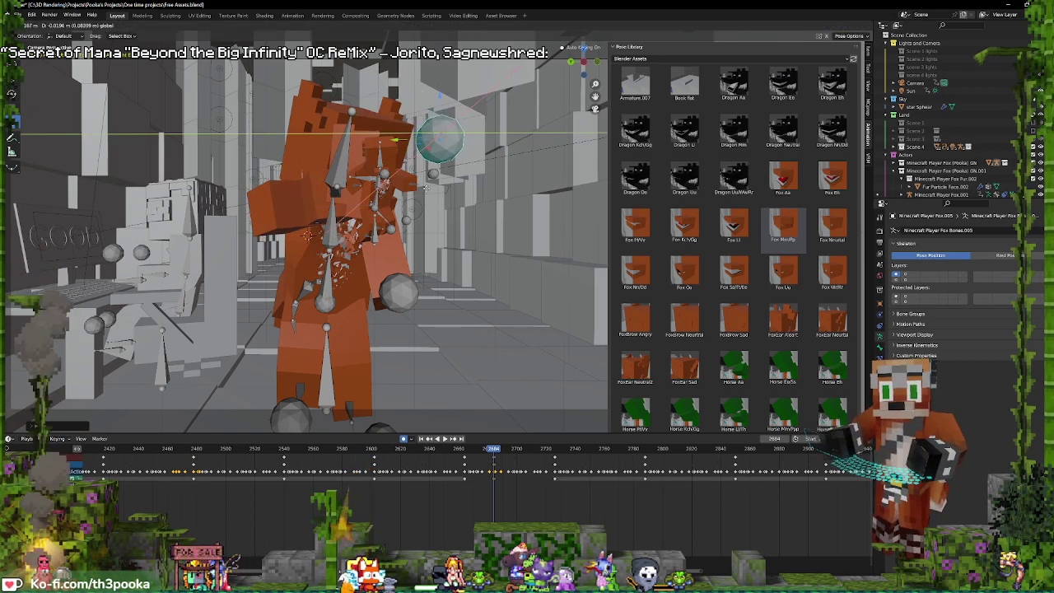
click(301, 431)
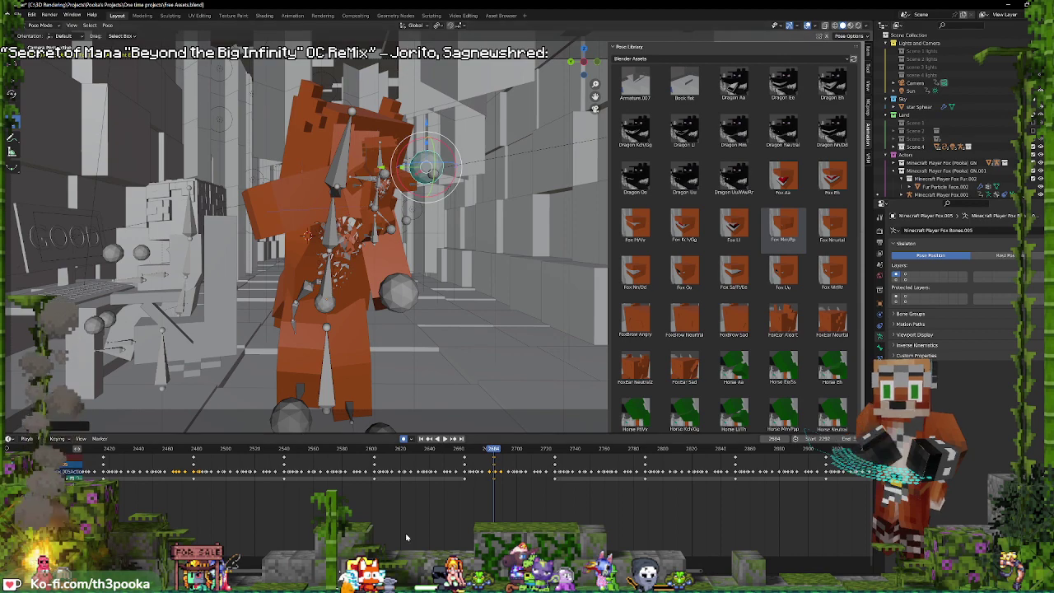
key(space)
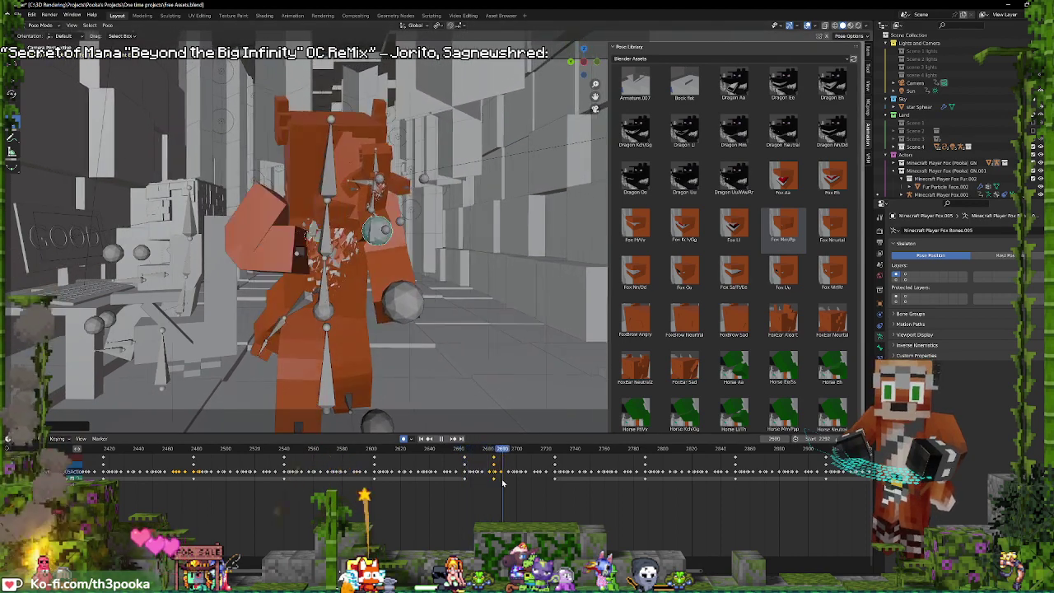
drag(486, 484, 472, 483)
- Lift the round hip control bone along the Y axis around frame 2666
click(266, 285)
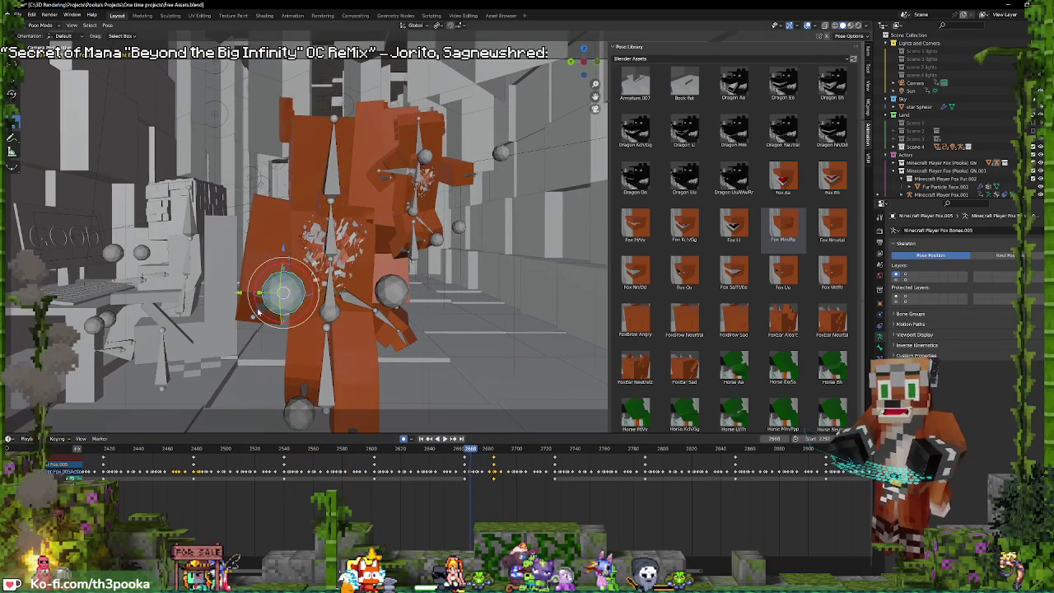
key(space)
drag(283, 288, 283, 138)
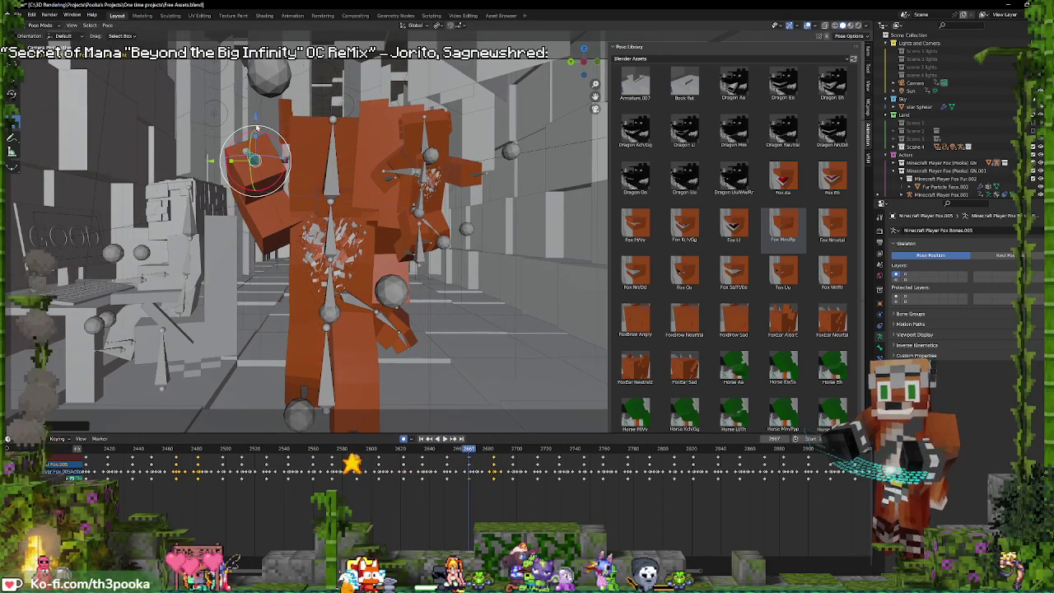
key(g)
key(y)
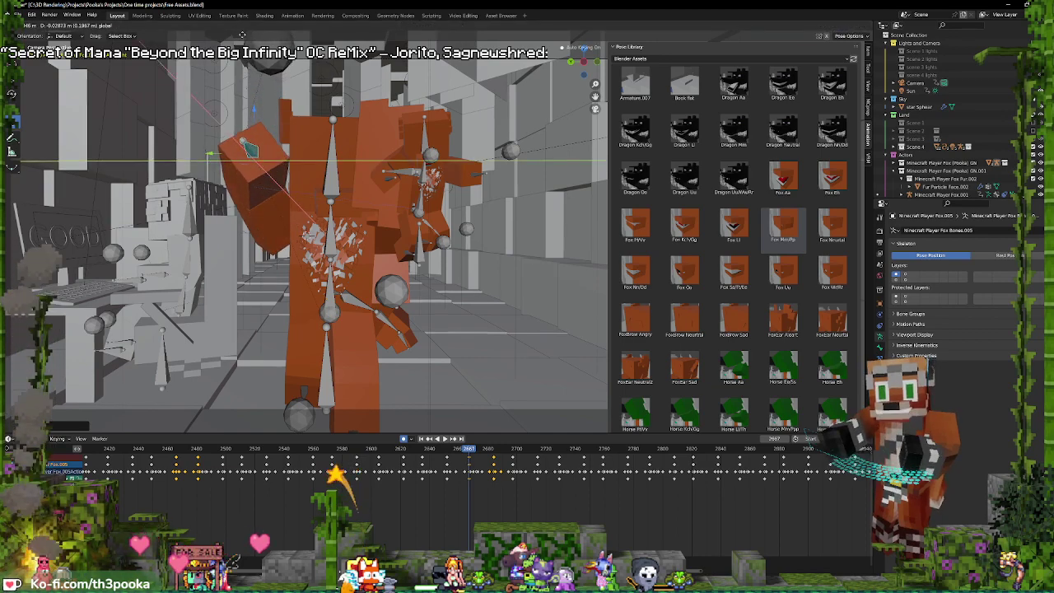
click(271, 110)
key(space)
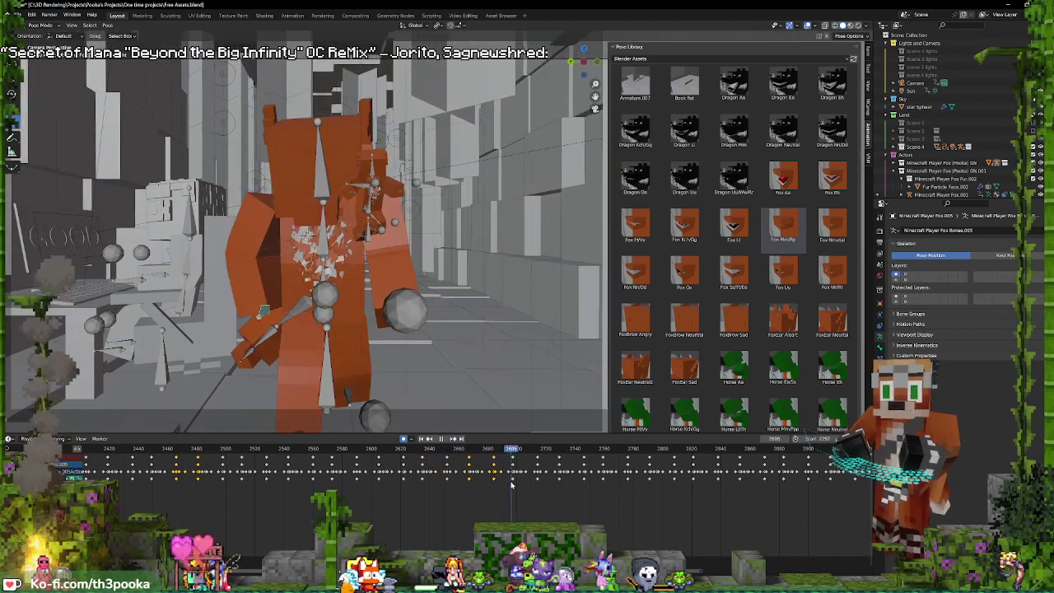
drag(510, 484, 495, 478)
- Turn the fox's head sideways near frame 2685, shifting it along Y
drag(378, 219, 387, 149)
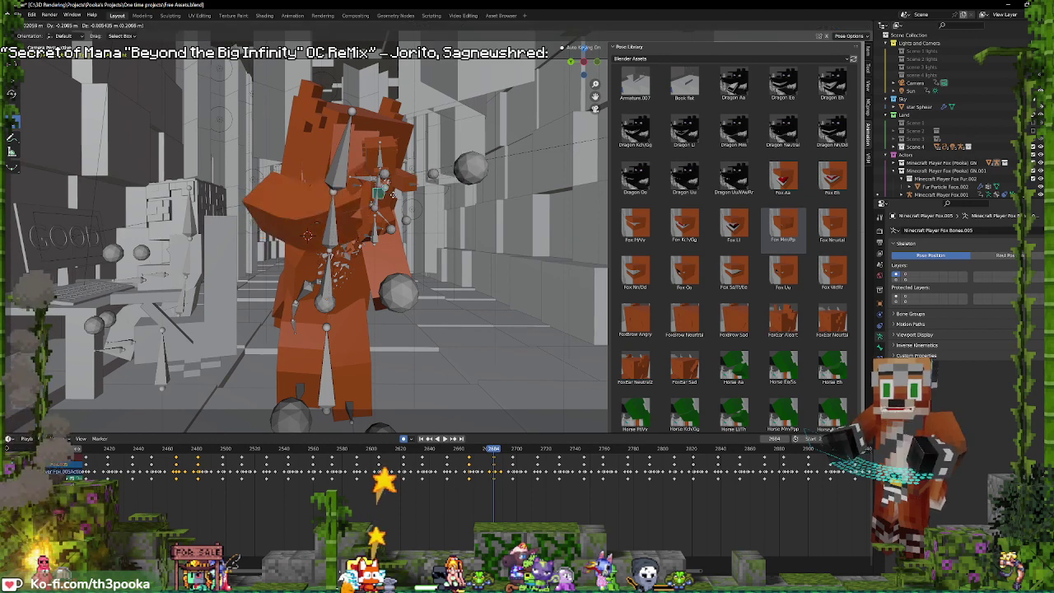
key(g)
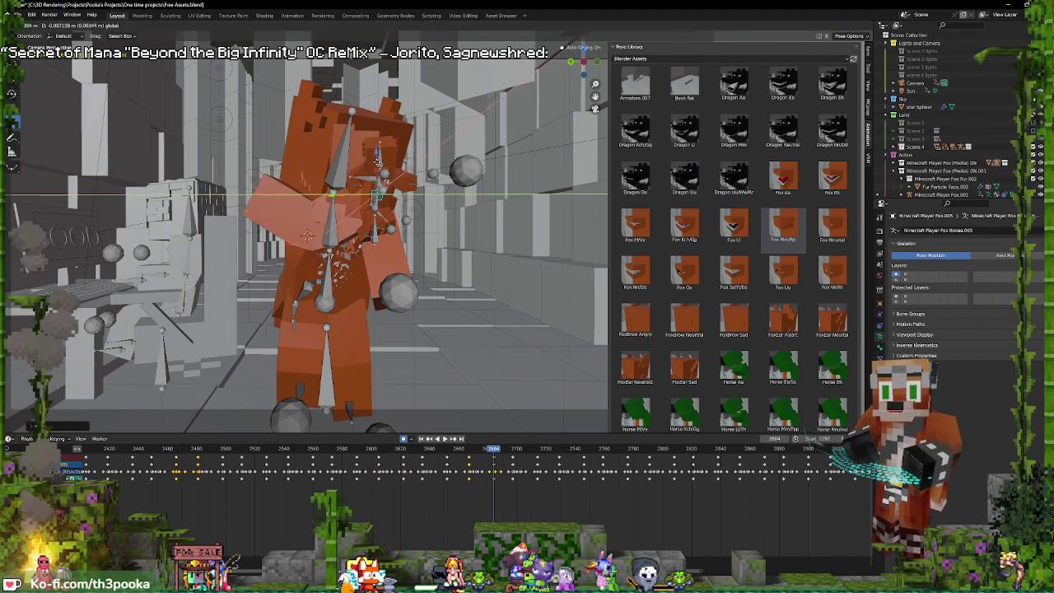
key(y)
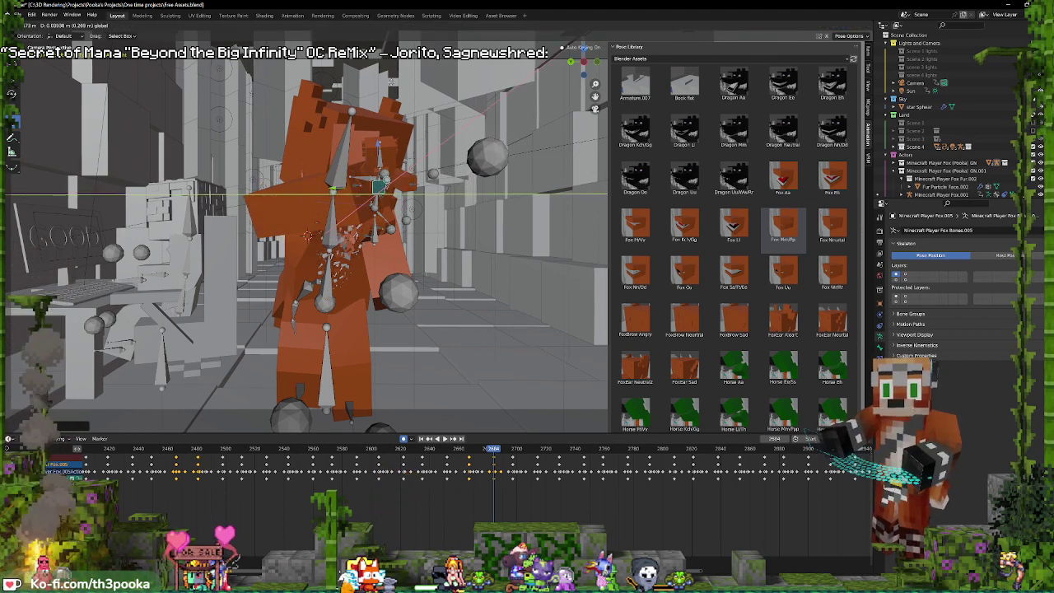
click(393, 81)
key(space)
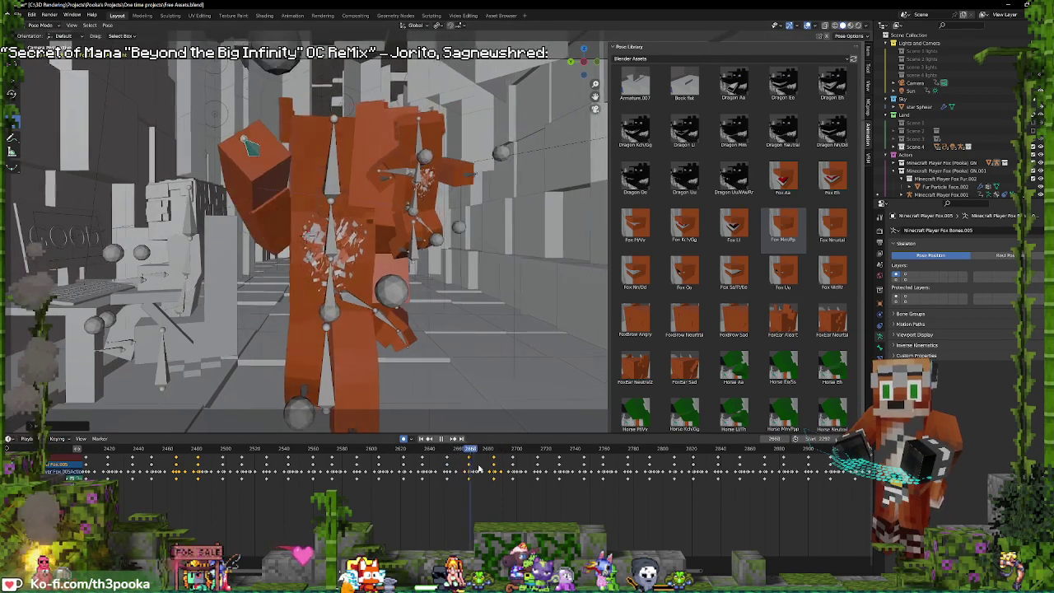
drag(495, 467, 468, 467)
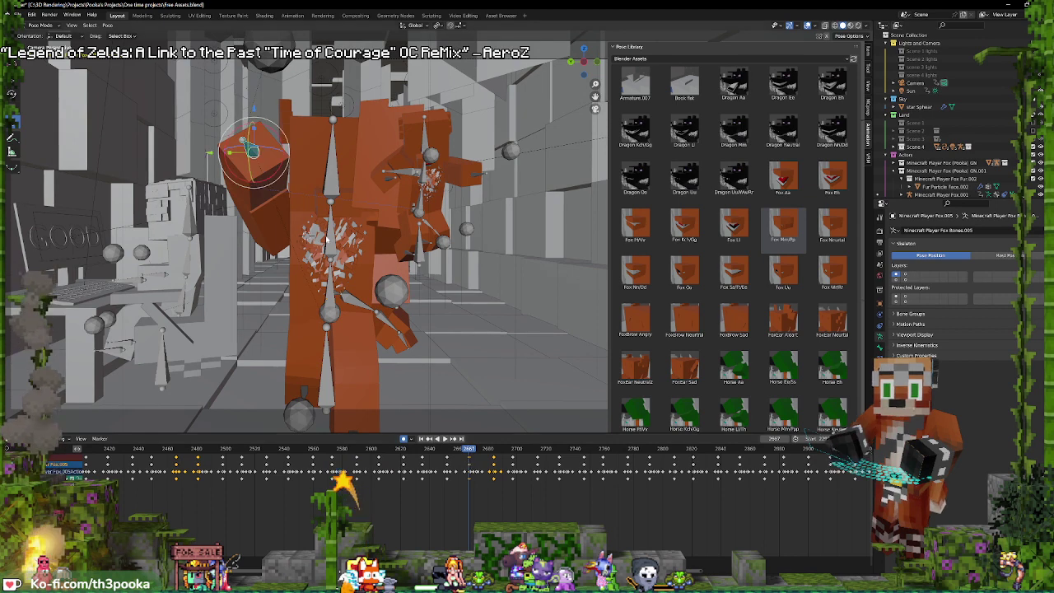
- Rotate the spine and upper chest bones around frame 2664 to twist the upper body
click(338, 287)
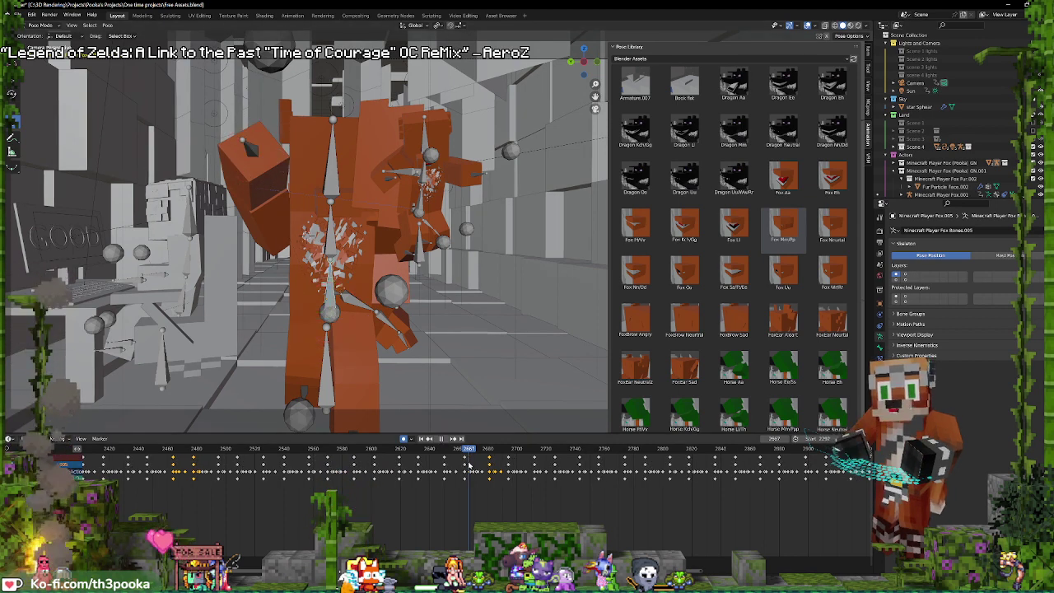
drag(470, 467, 466, 462)
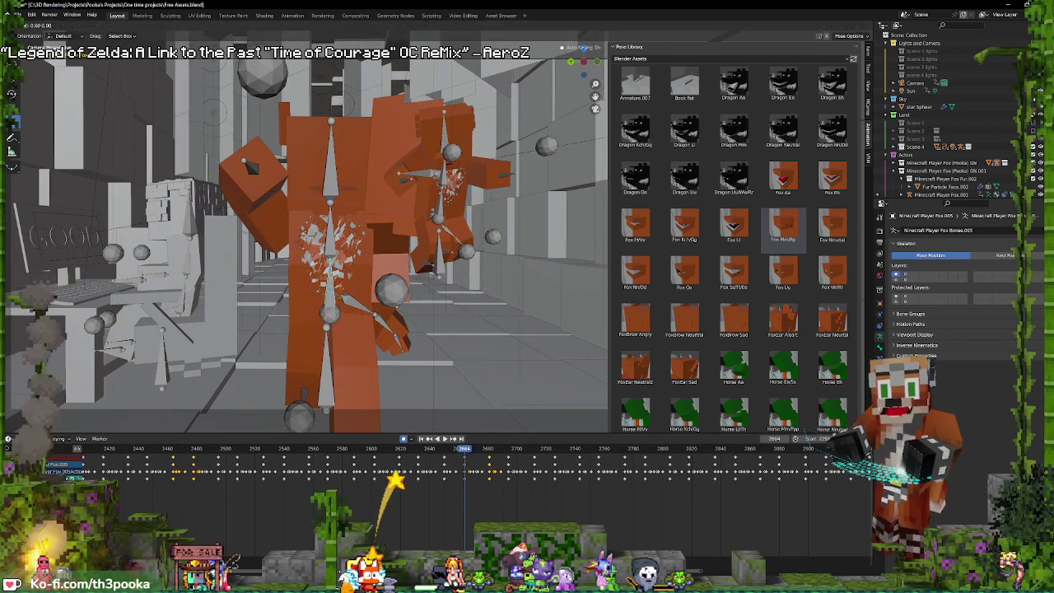
drag(345, 275, 341, 242)
click(338, 244)
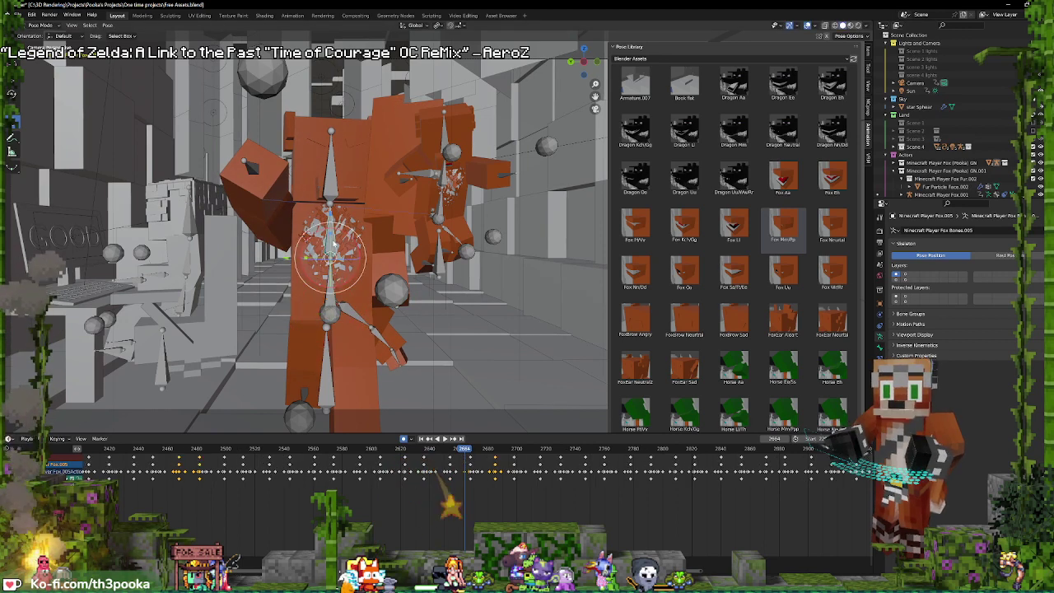
key(space)
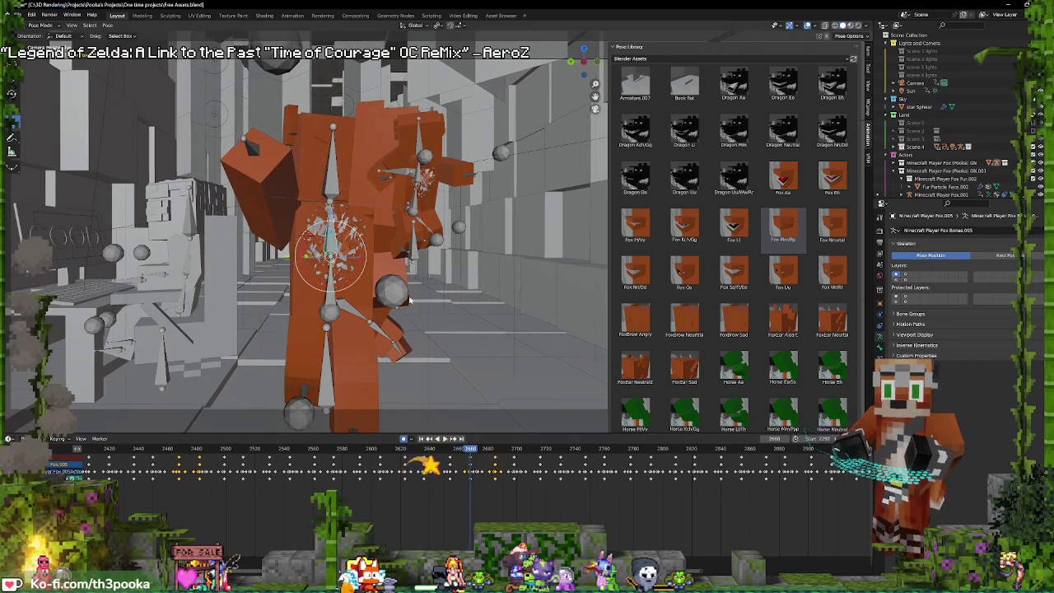
drag(330, 264, 341, 252)
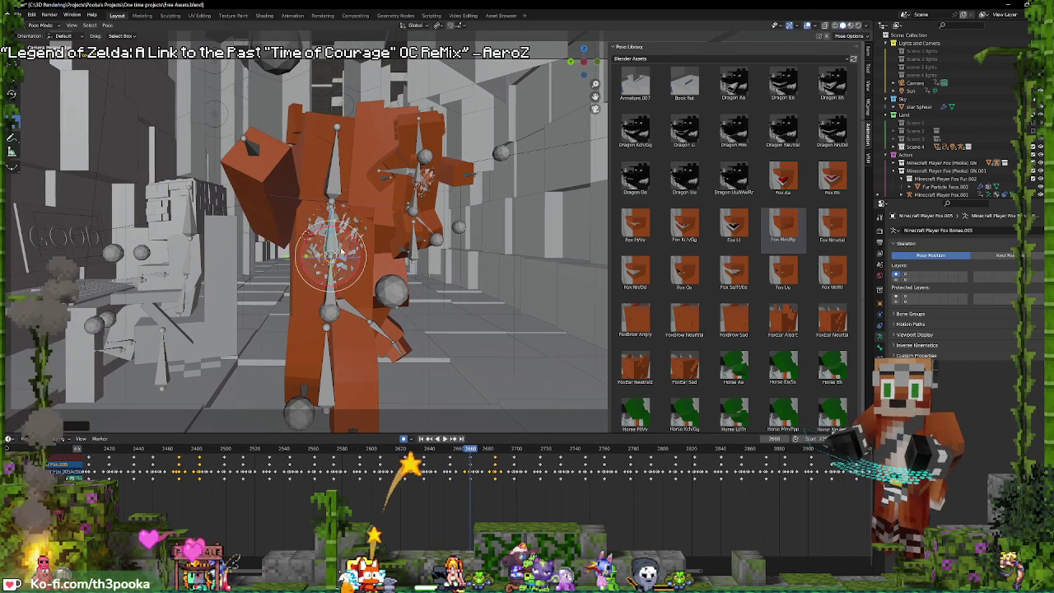
- Rotate the upper spine neck bone, shift the keyframes in time, and review playback
click(338, 177)
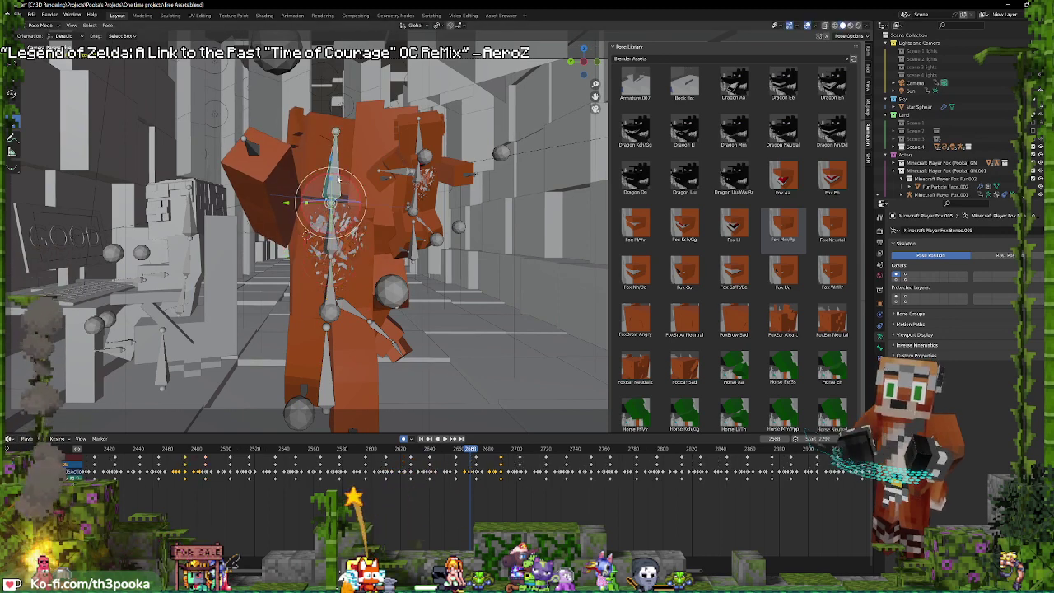
key(r)
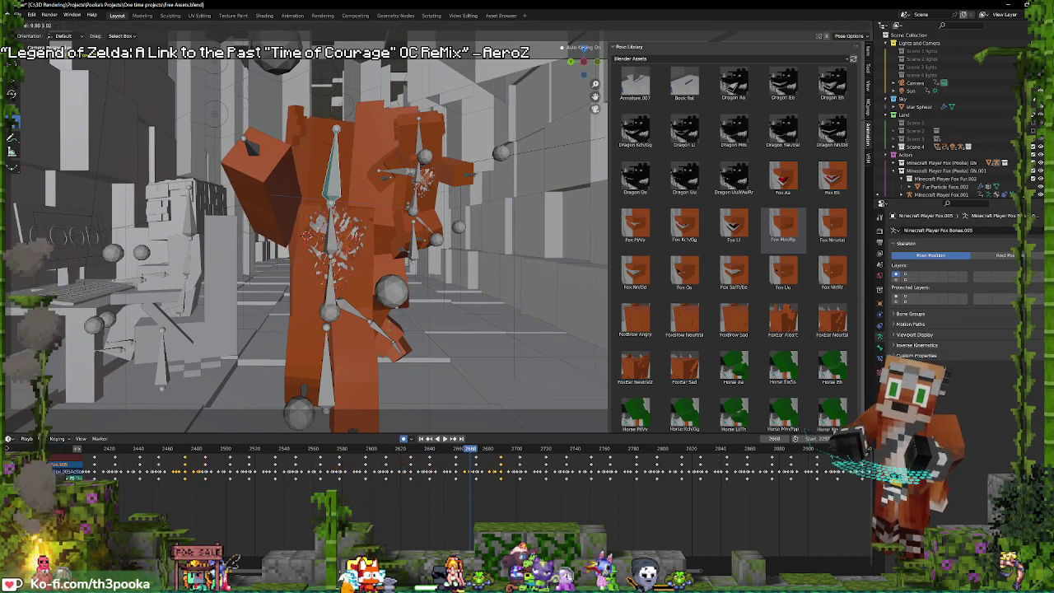
click(464, 524)
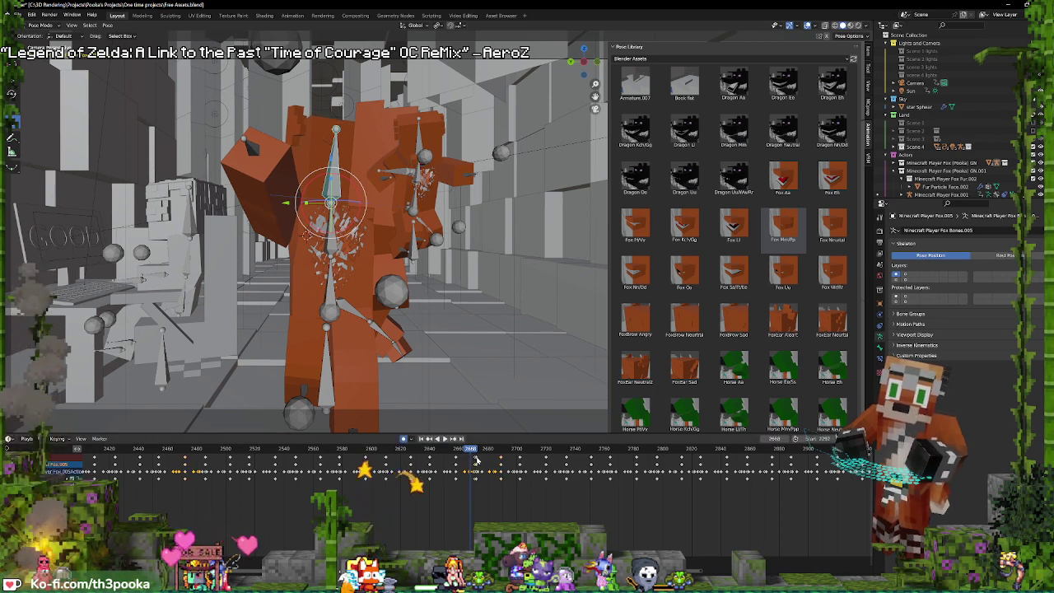
key(g)
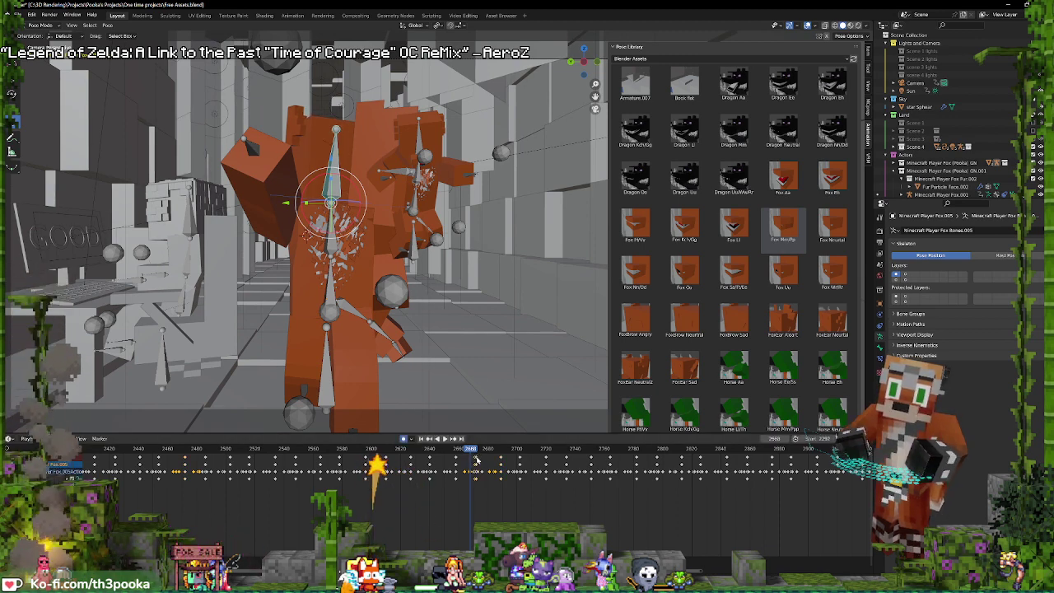
key(space)
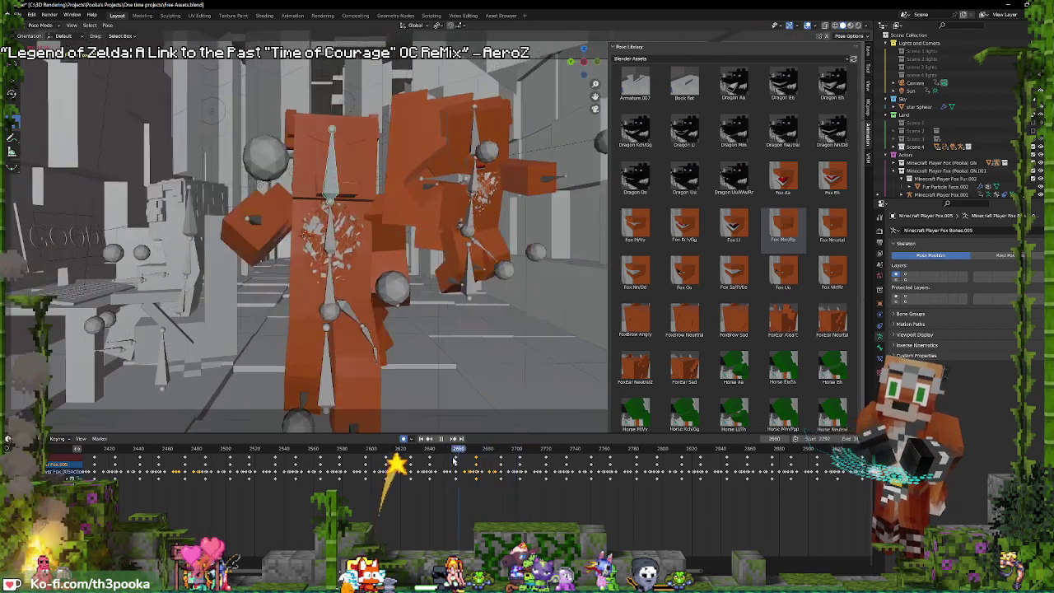
key(space)
- Review frames 2674–2702 with the hip control selected, then select the lower spine bone
click(331, 279)
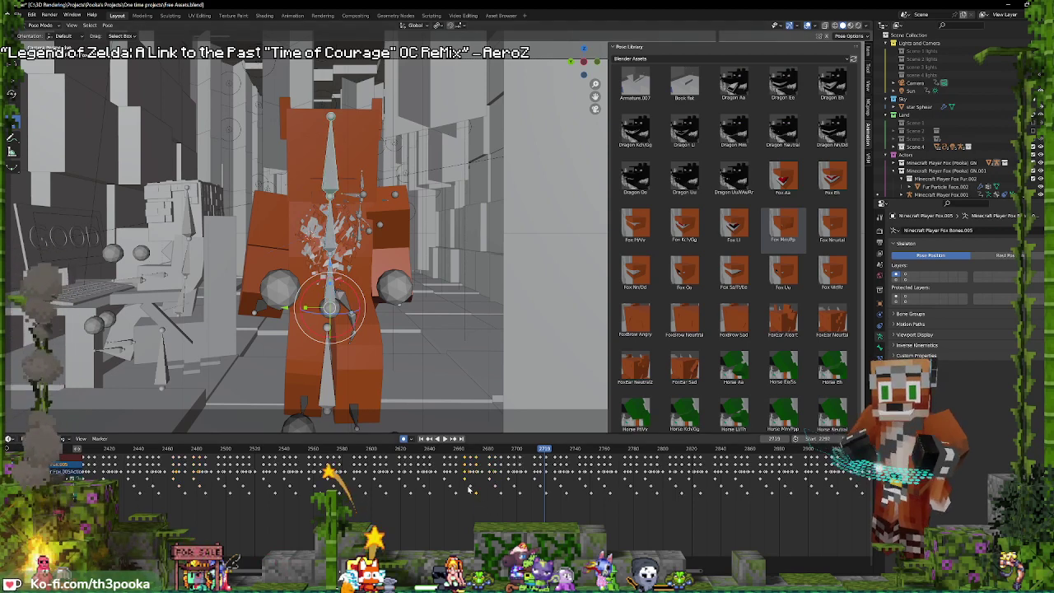
drag(470, 488, 492, 493)
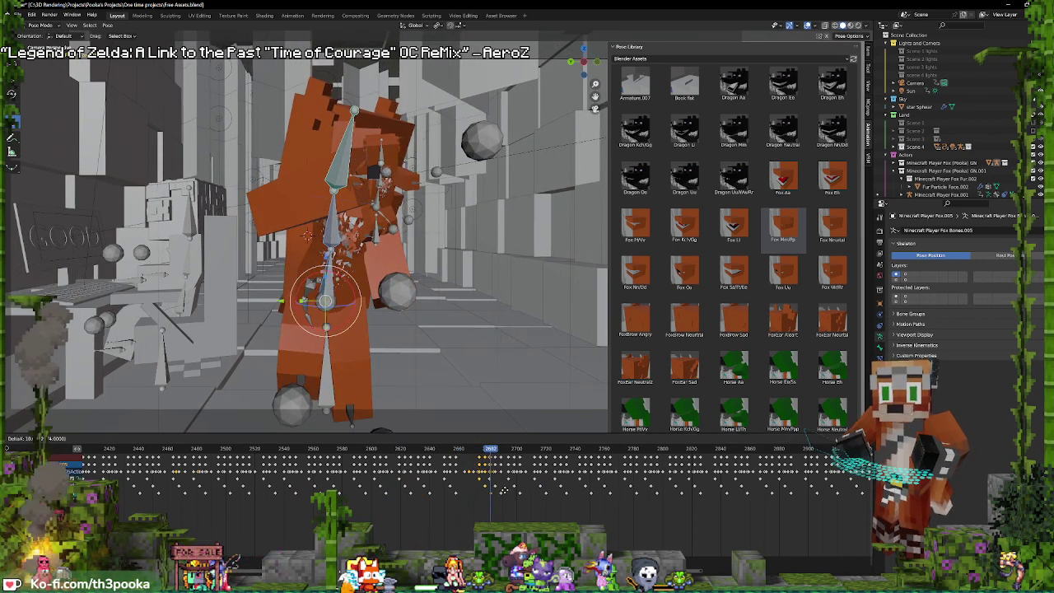
drag(500, 489, 506, 489)
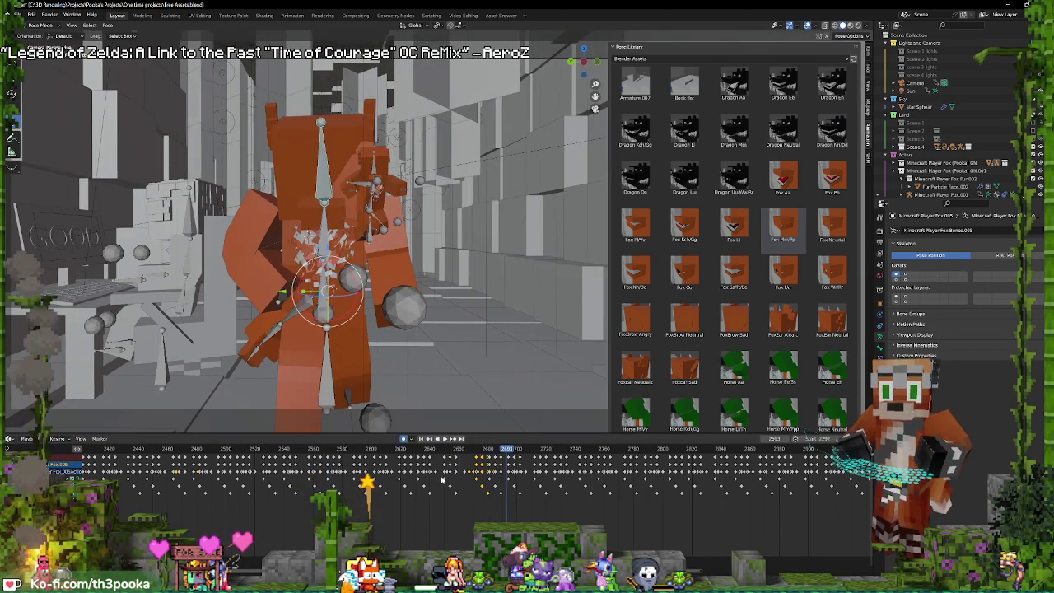
key(space)
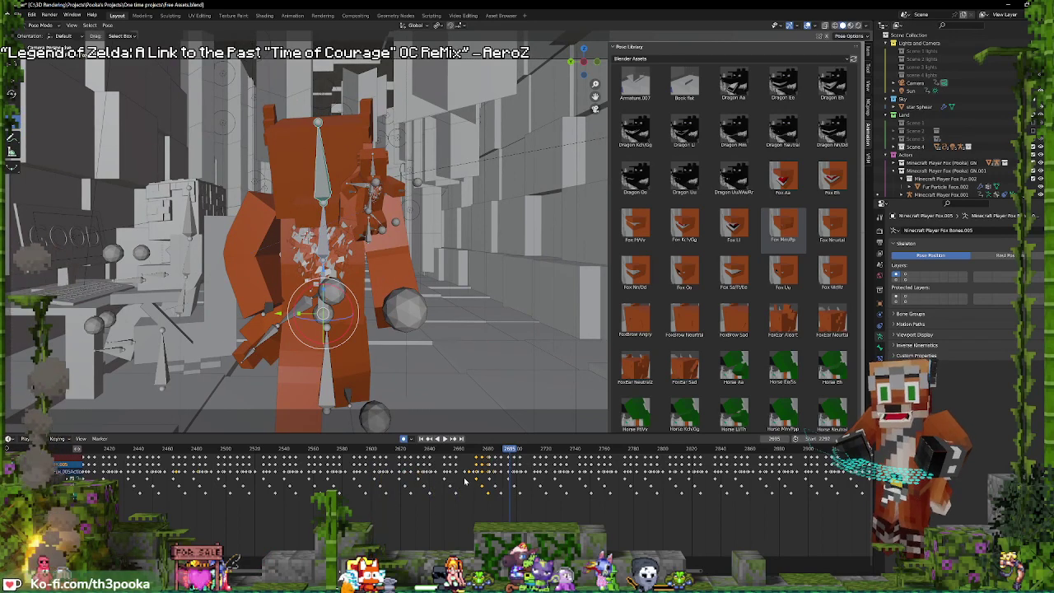
click(404, 486)
key(space)
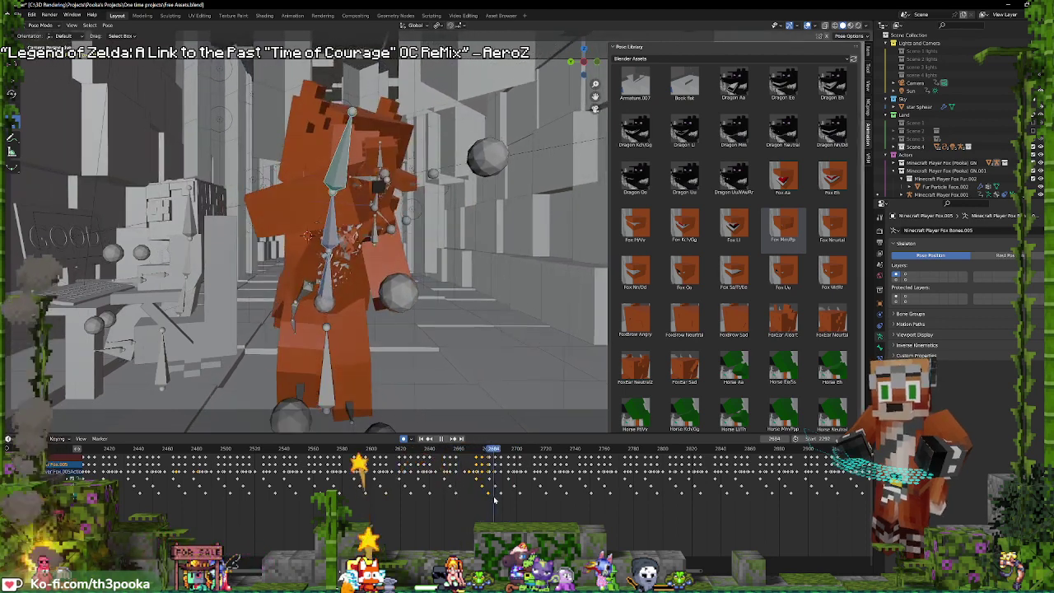
click(369, 290)
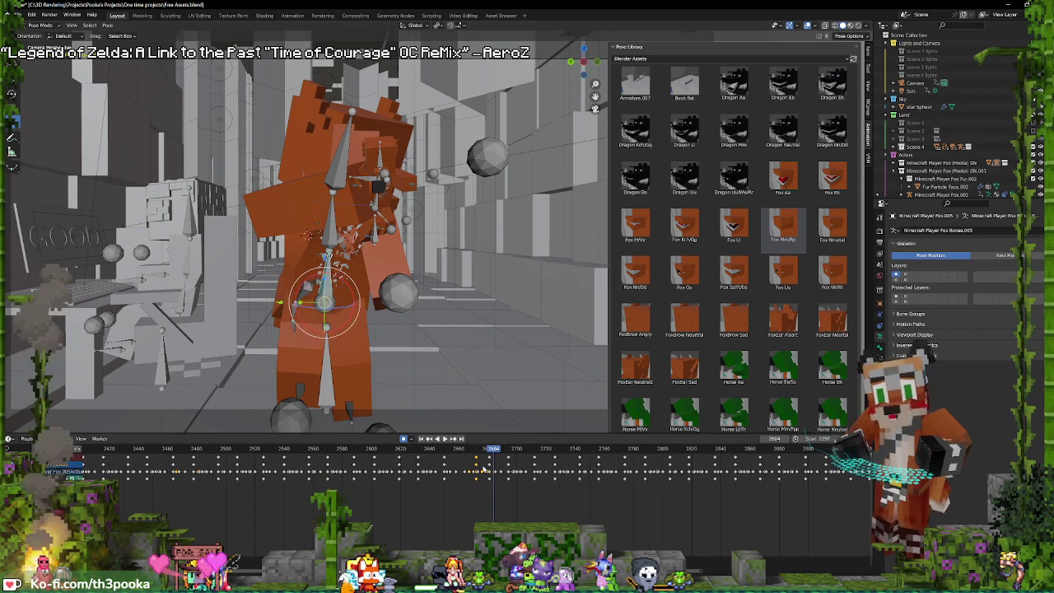
drag(480, 462, 476, 463)
key(space)
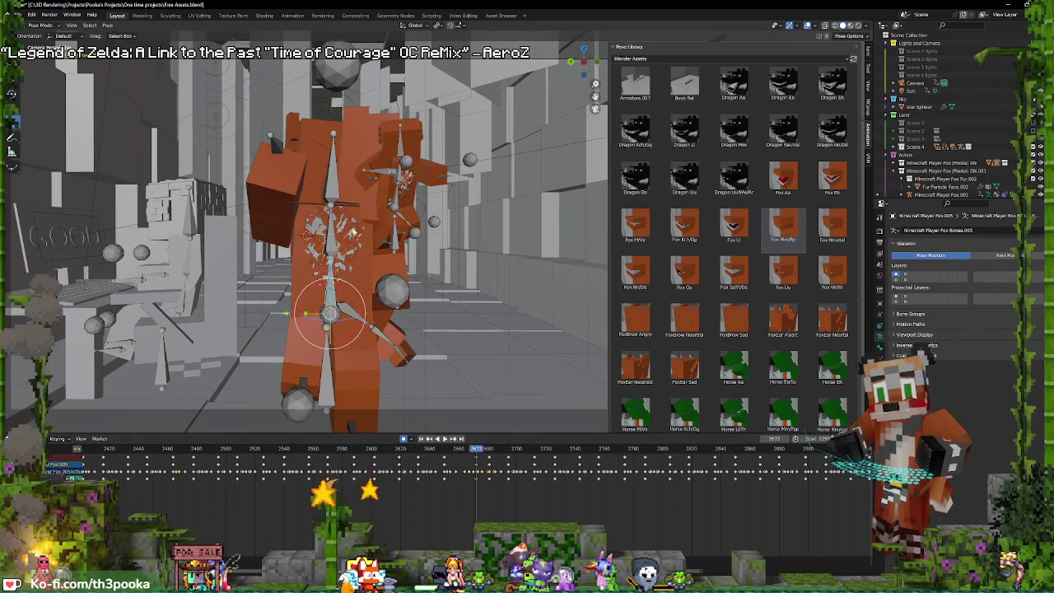
- Rotate the torso and shoulder toward the upper left, raise the arm along Y, and retime its keyframe
drag(351, 294, 263, 136)
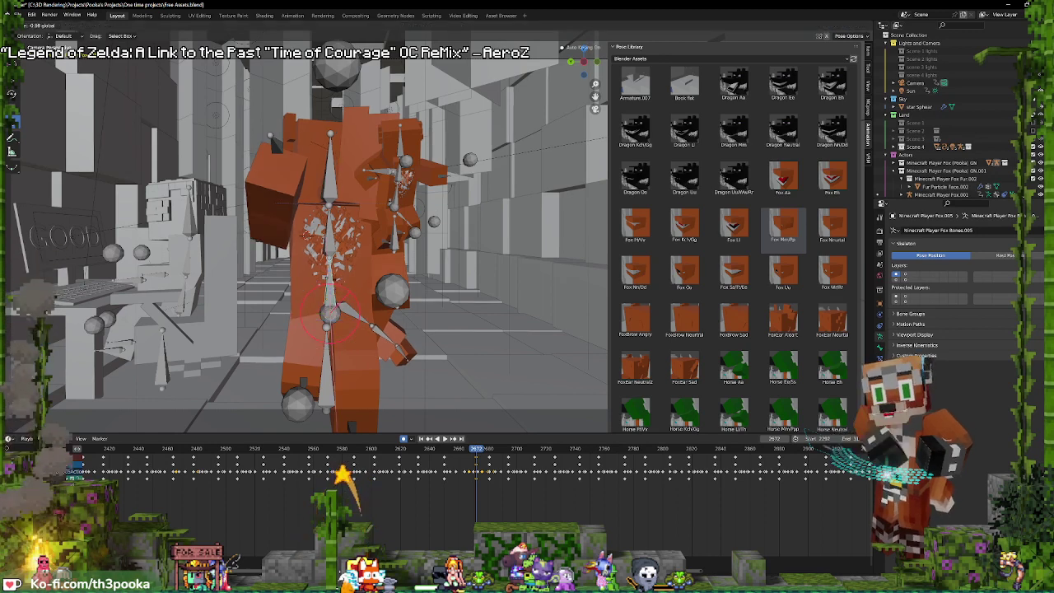
click(277, 145)
drag(277, 145, 268, 122)
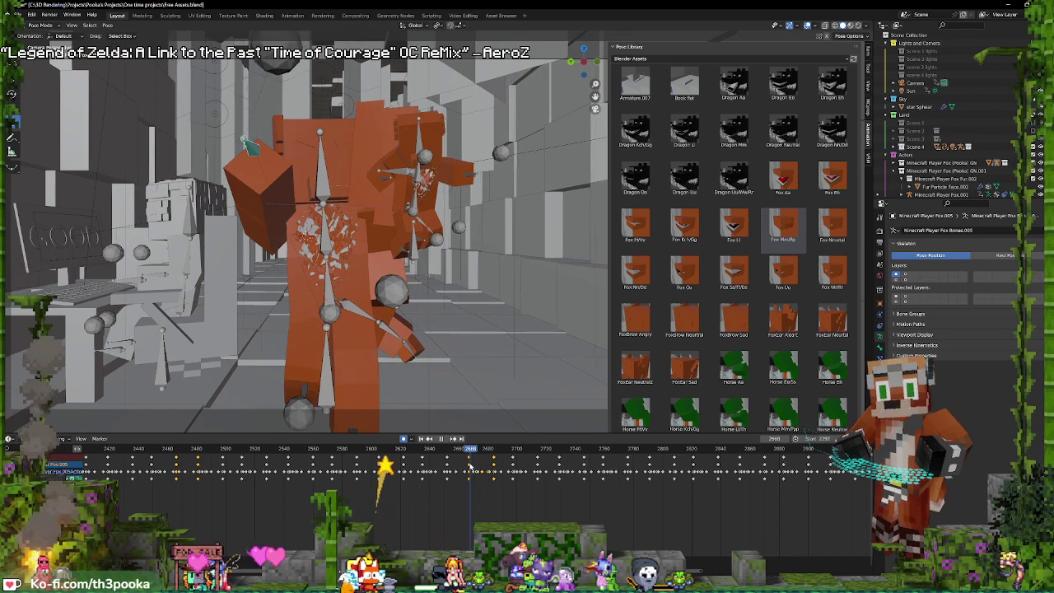
key(g)
key(y)
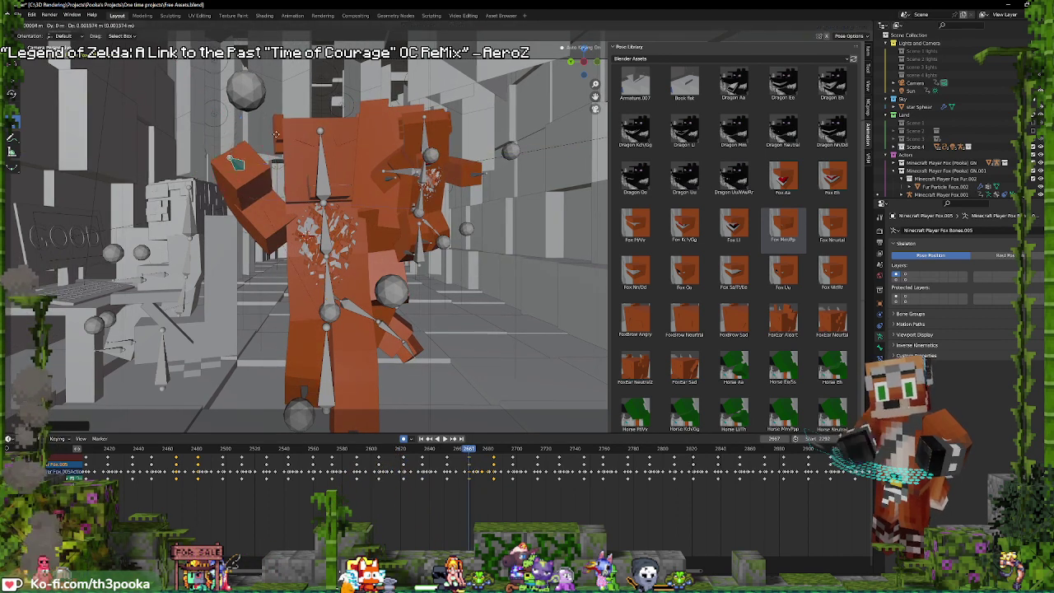
click(227, 103)
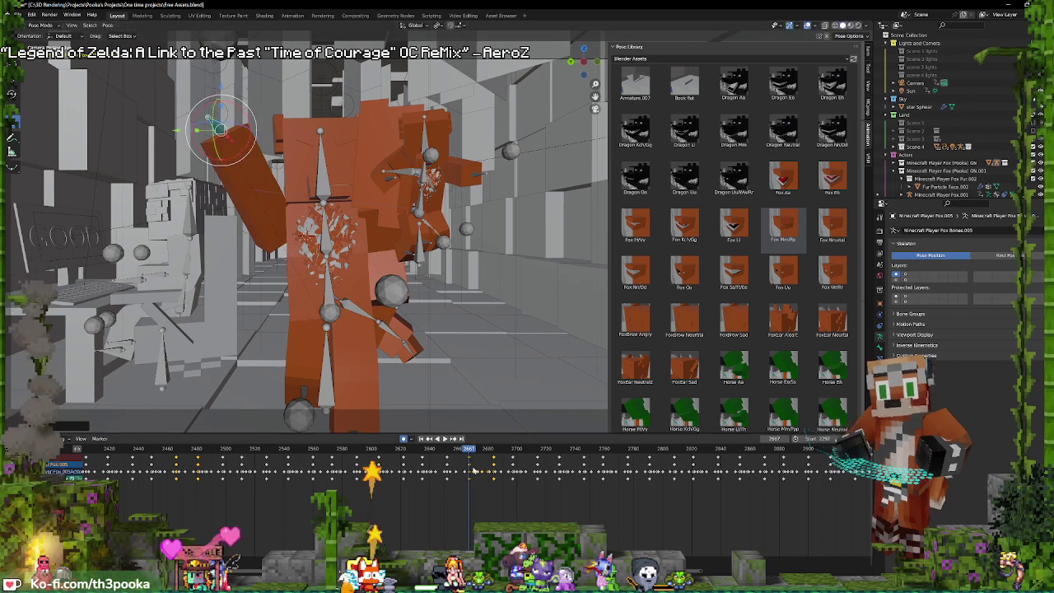
key(g)
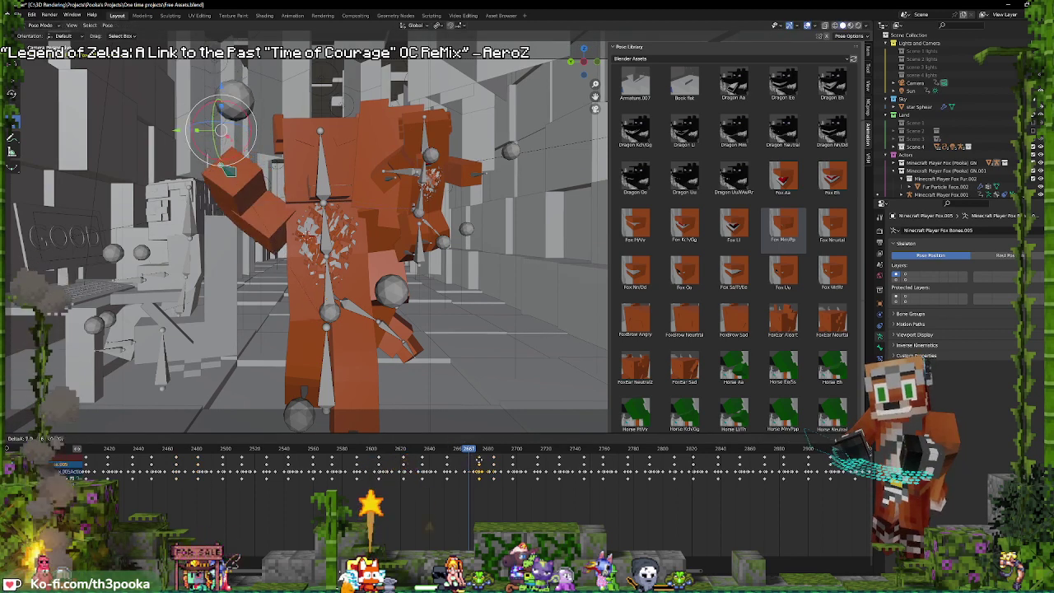
click(471, 461)
key(space)
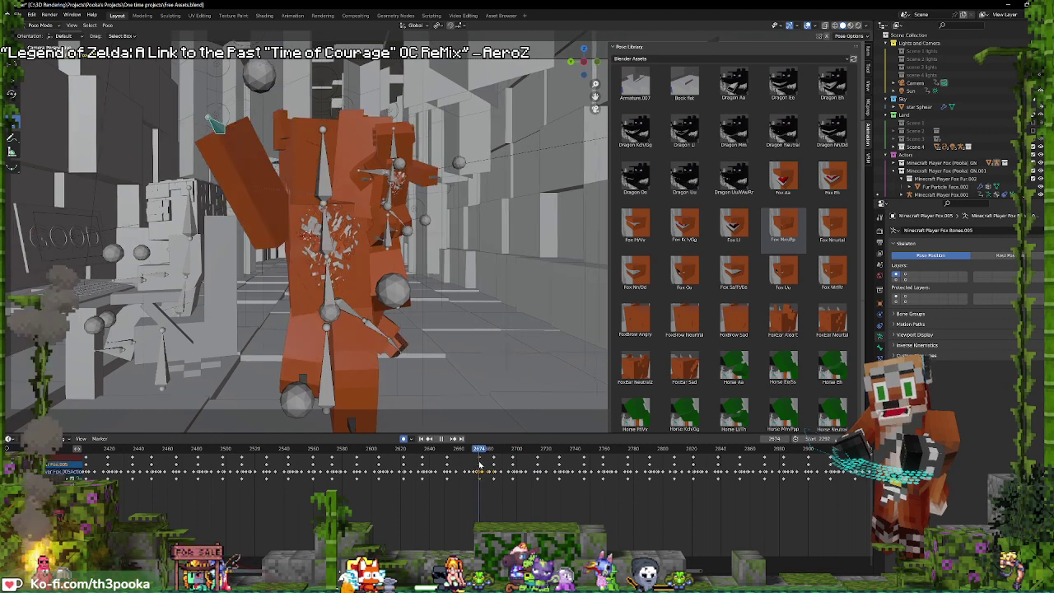
- At frame 2694, rotate the fox's torso forward; try a head tilt, then undo it
key(space)
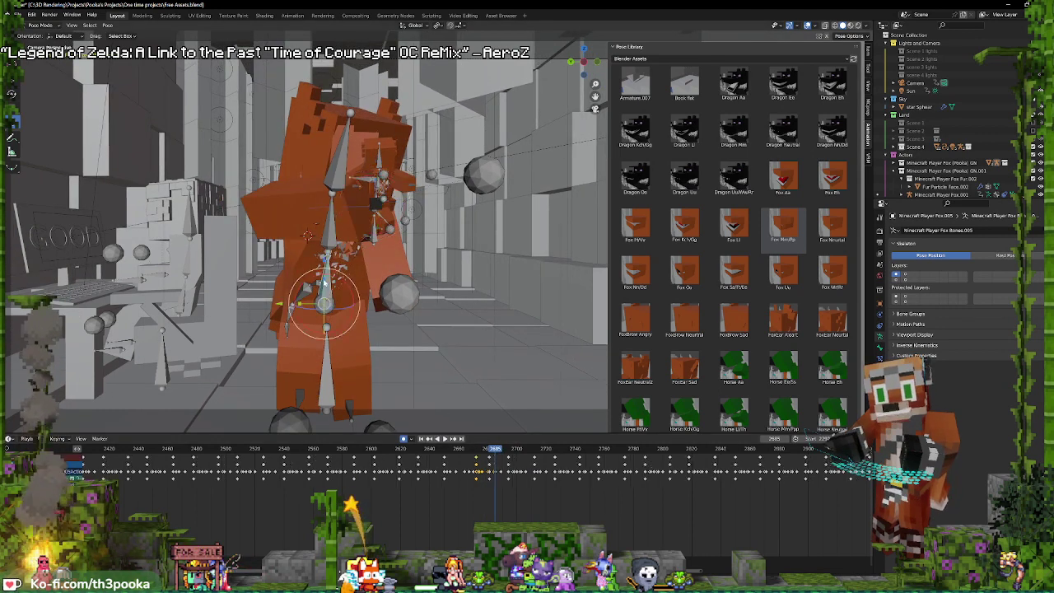
click(505, 475)
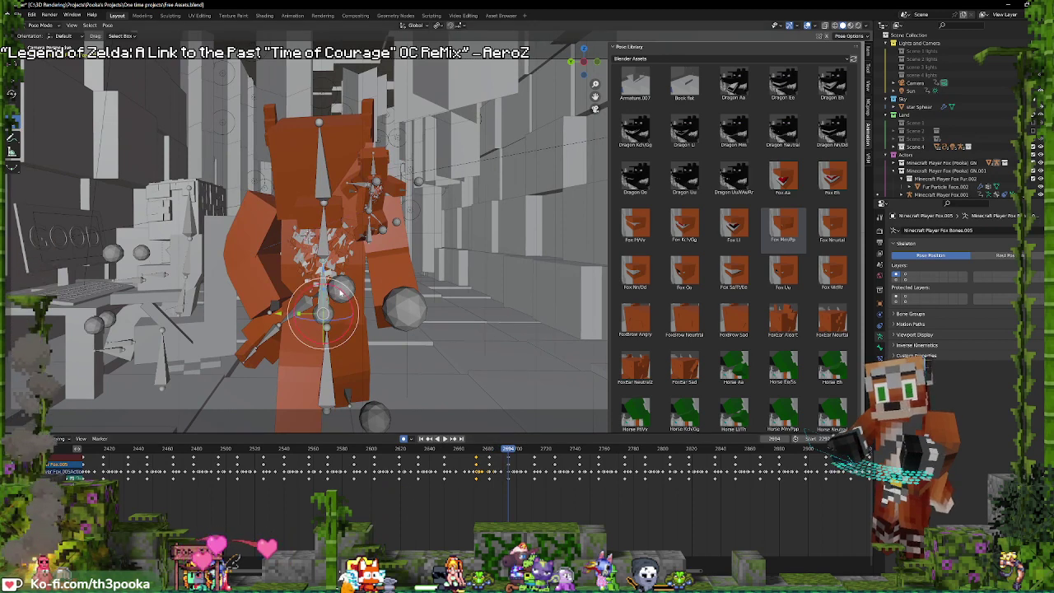
mouse_move(348, 293)
mouse_down()
mouse_move(350, 315)
mouse_move(346, 270)
mouse_up()
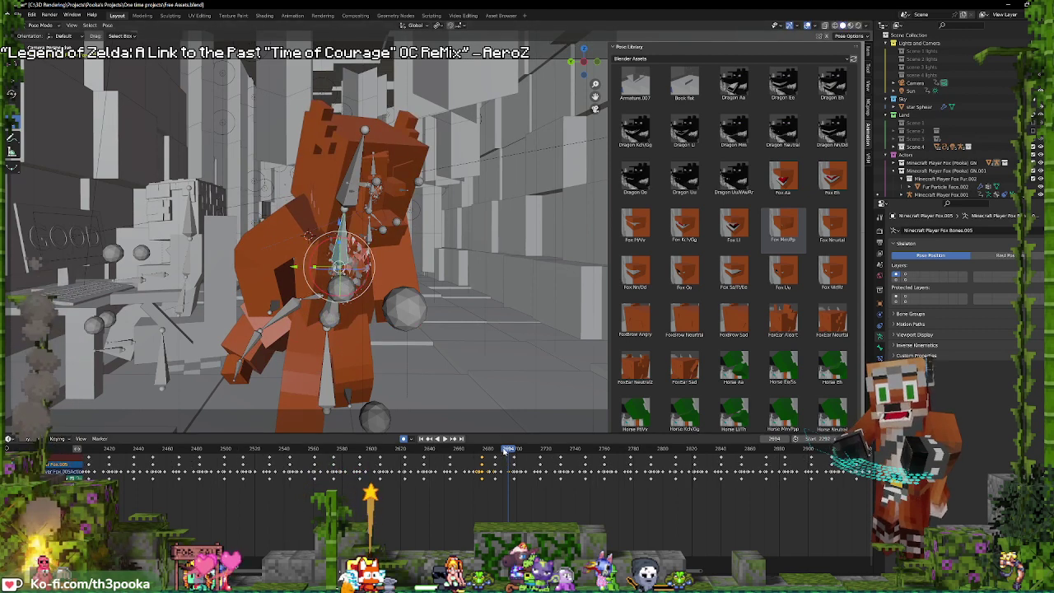
key(space)
key(space)
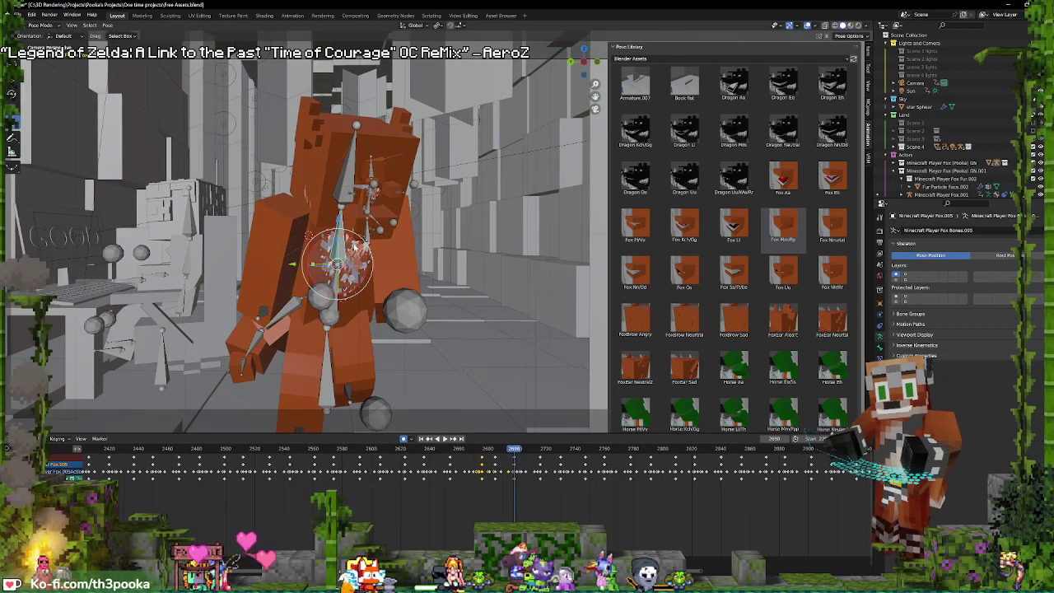
key(r)
key(r)
click(354, 196)
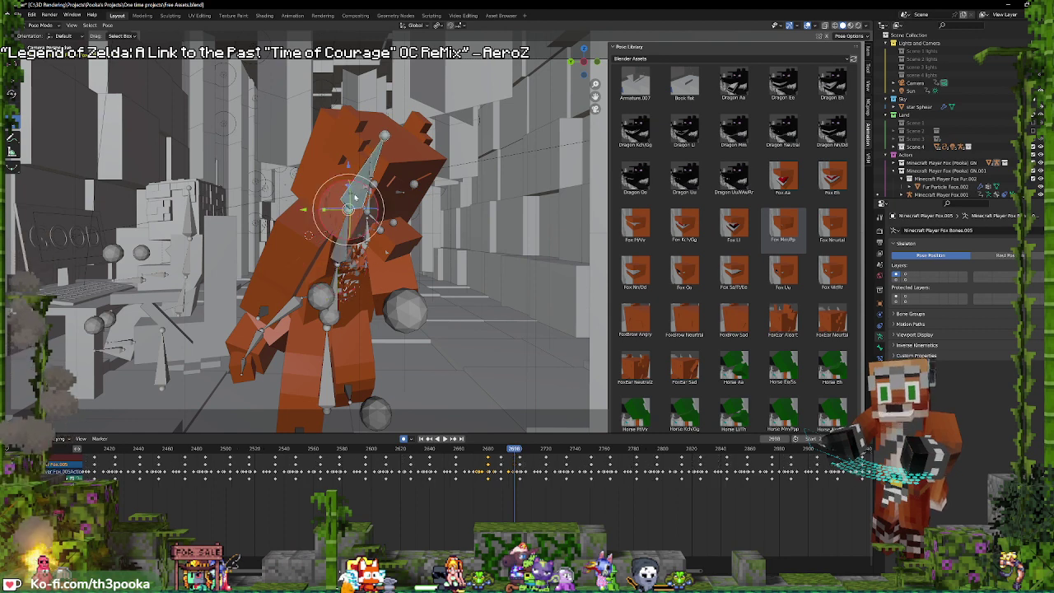
key(ctrl+z)
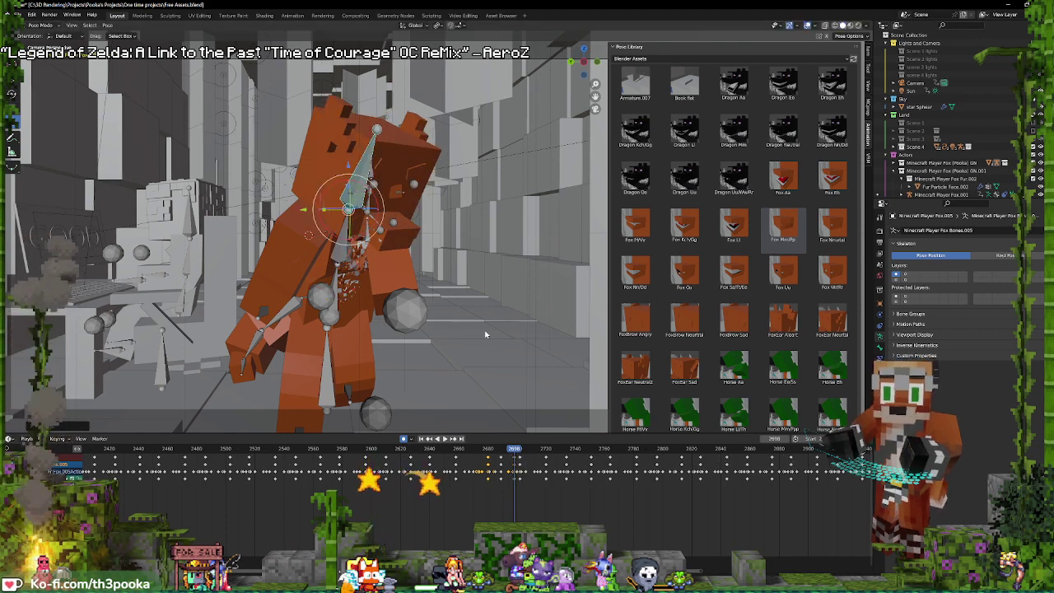
key(ctrl+z)
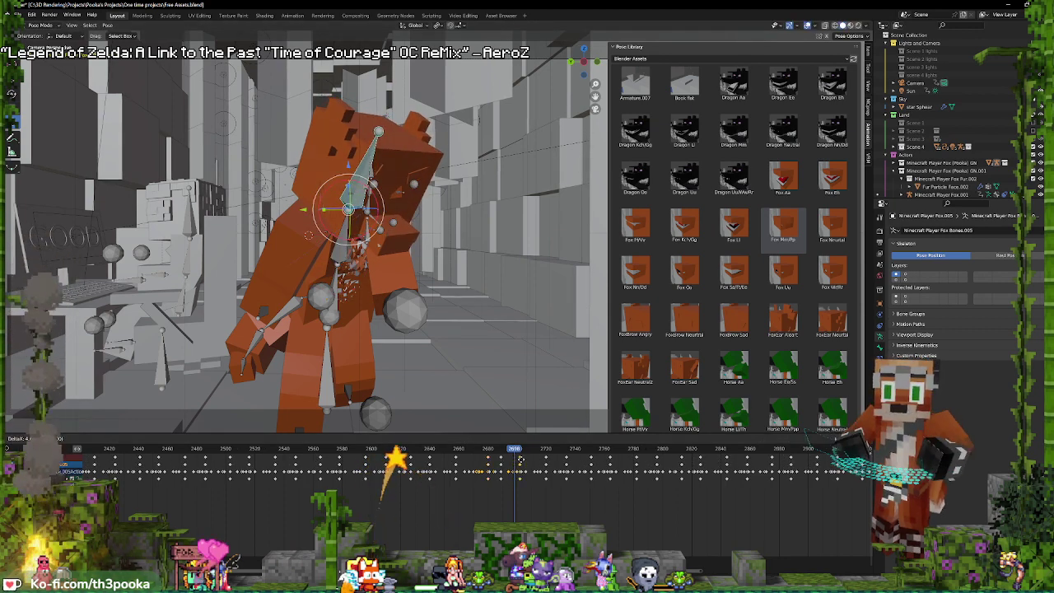
- Play the motion from about frame 2665 and select the fox's arm bone
click(333, 249)
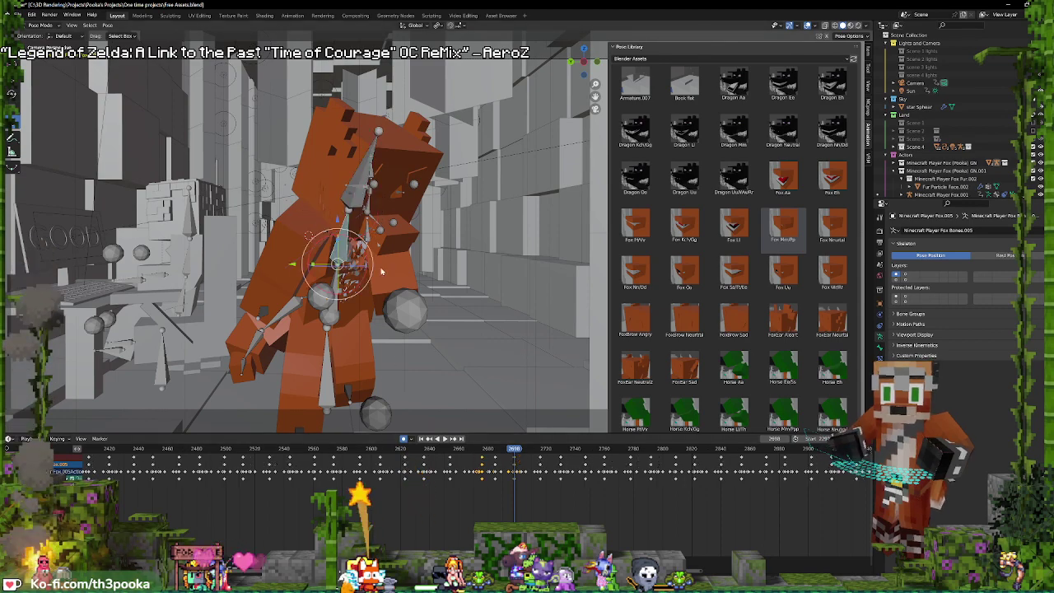
click(328, 315)
click(468, 466)
key(space)
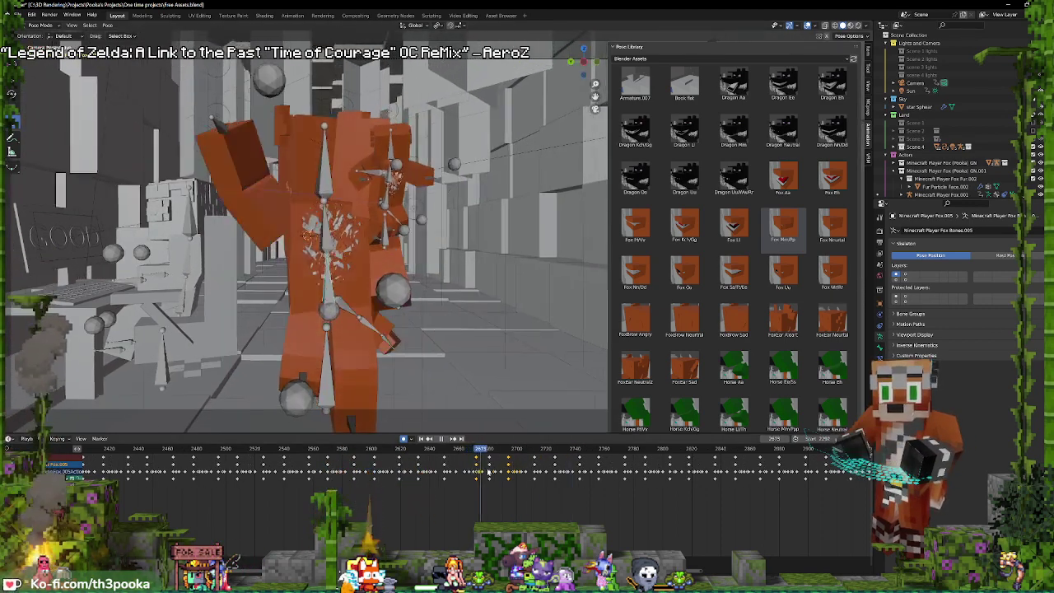
key(space)
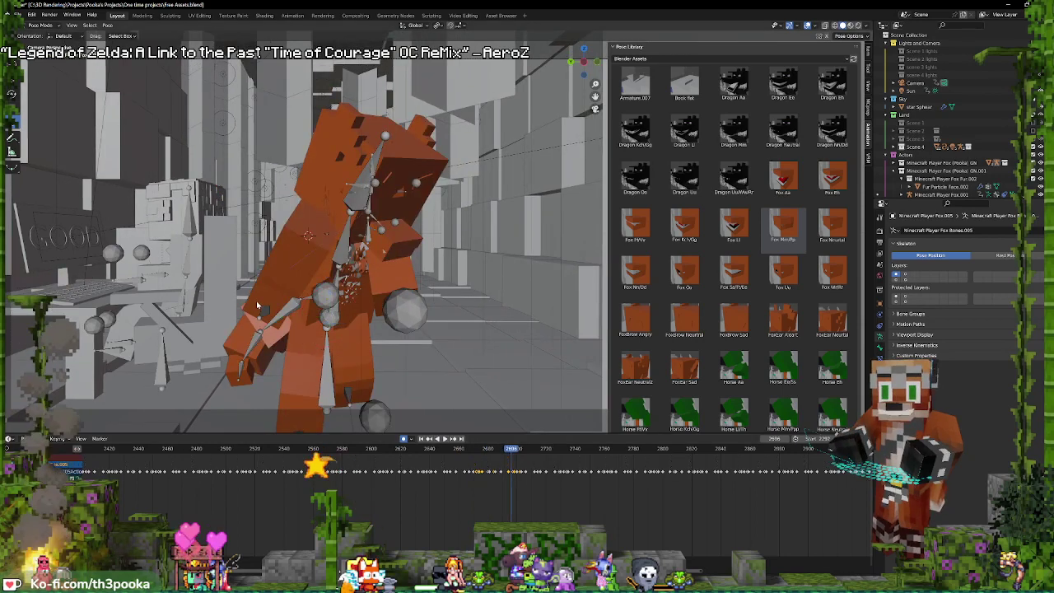
click(256, 301)
key(space)
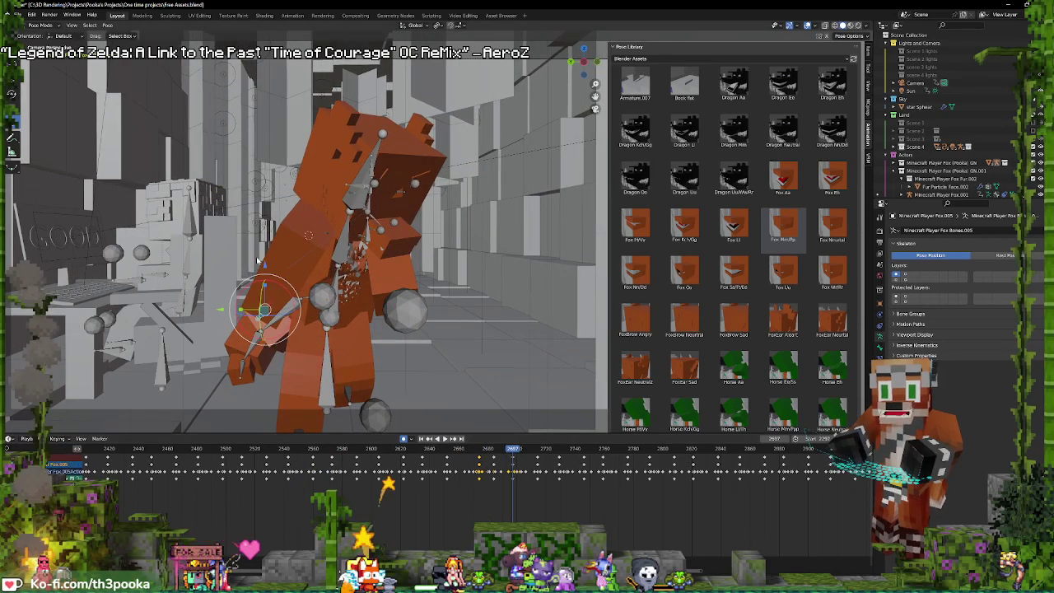
- Move the arm controller to a new position locked to one axis
key(g)
key(y)
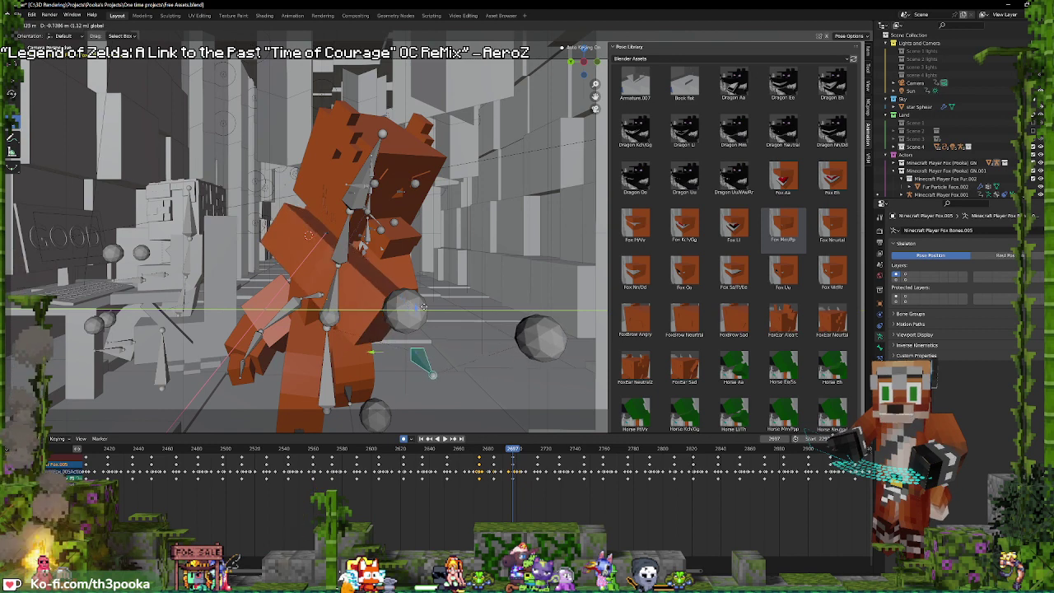
key(y)
key(y)
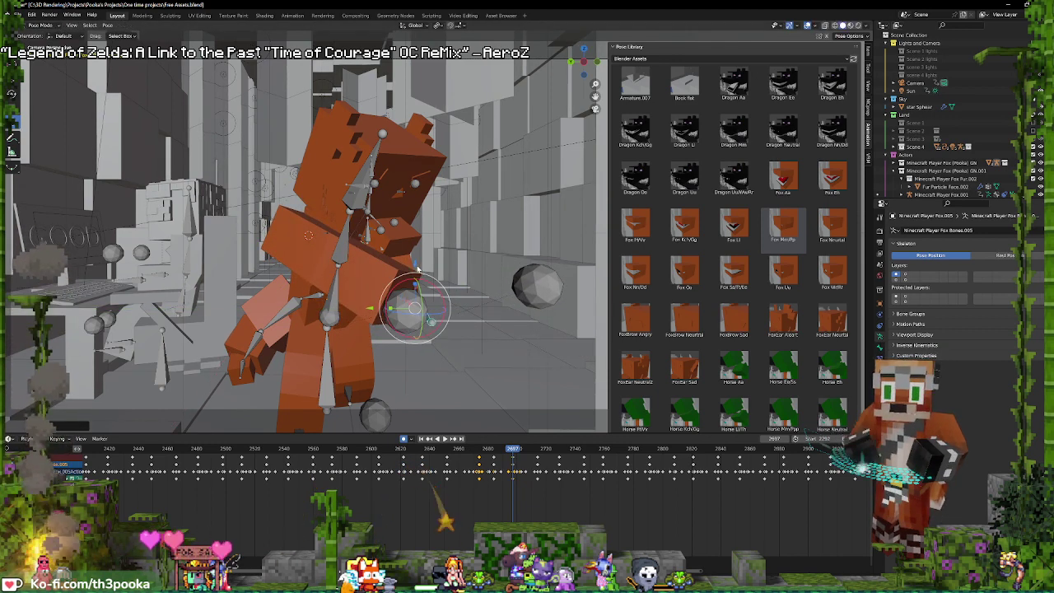
key(y)
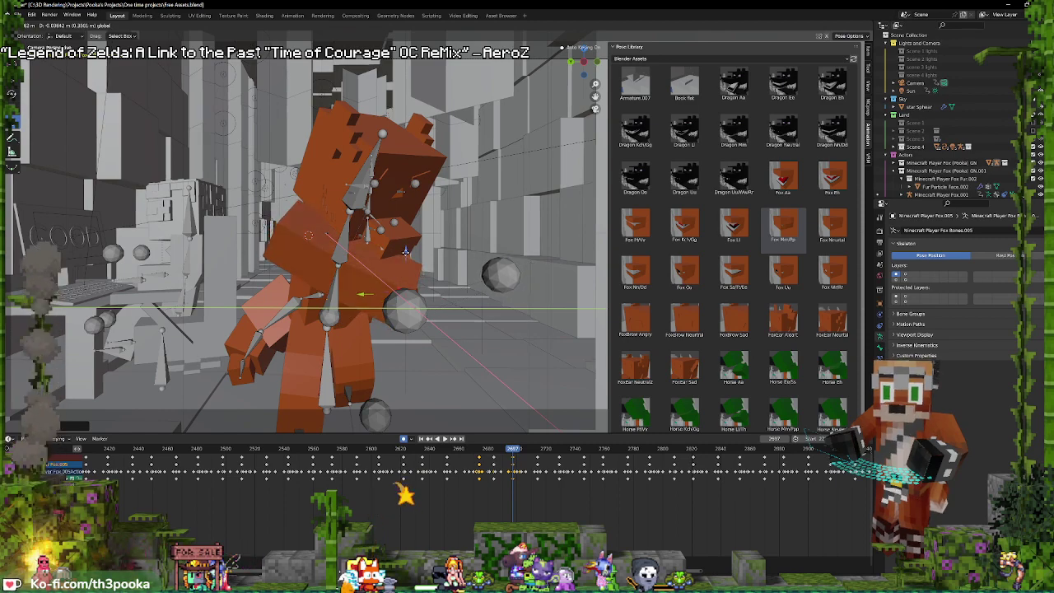
click(405, 250)
key(space)
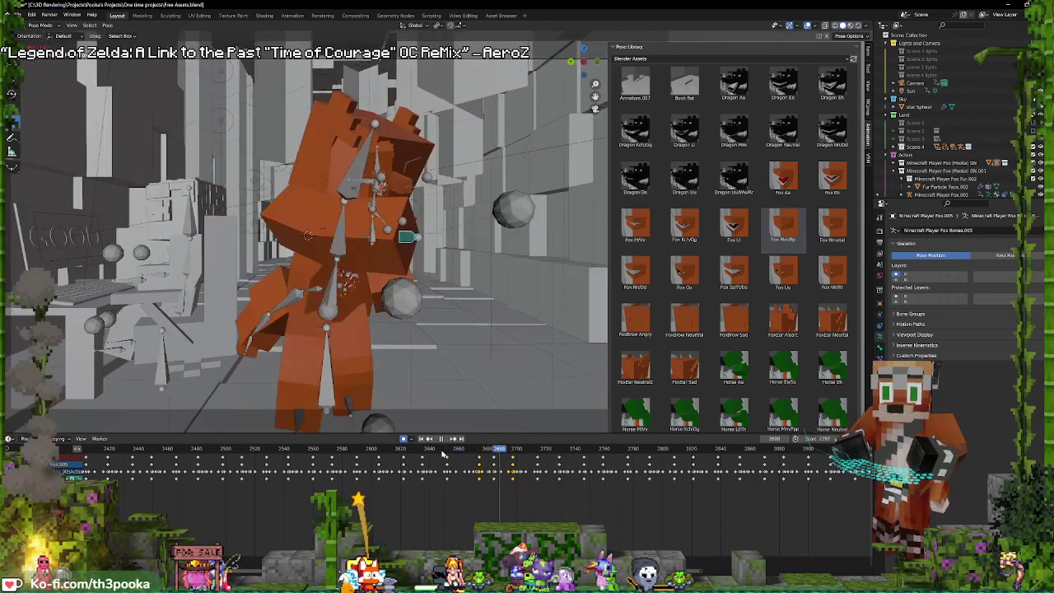
- Shift the spine keyframes near frame 2680 by 2 frames and review the timing
key(space)
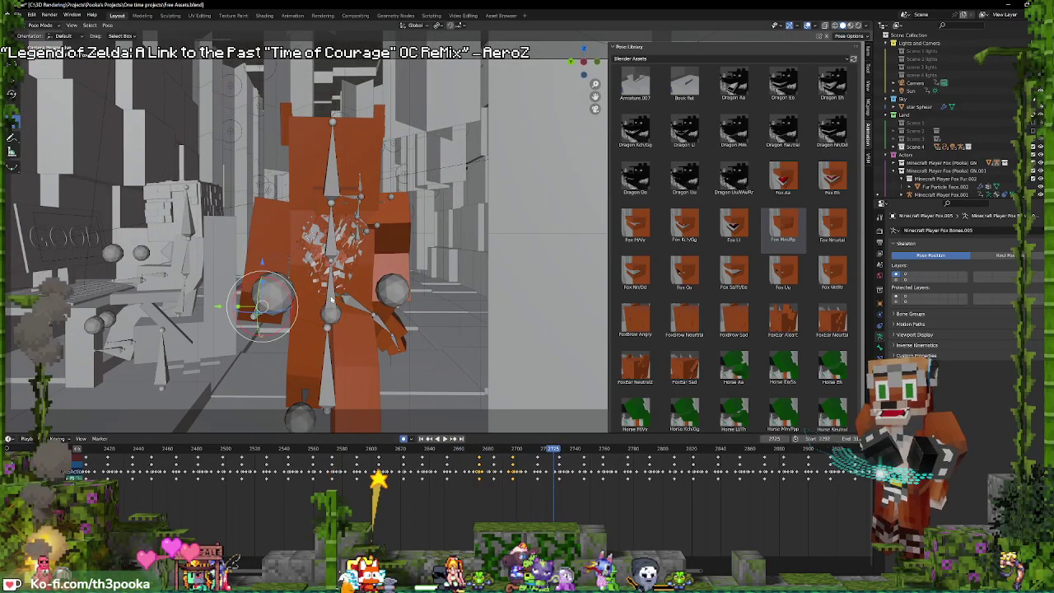
click(325, 173)
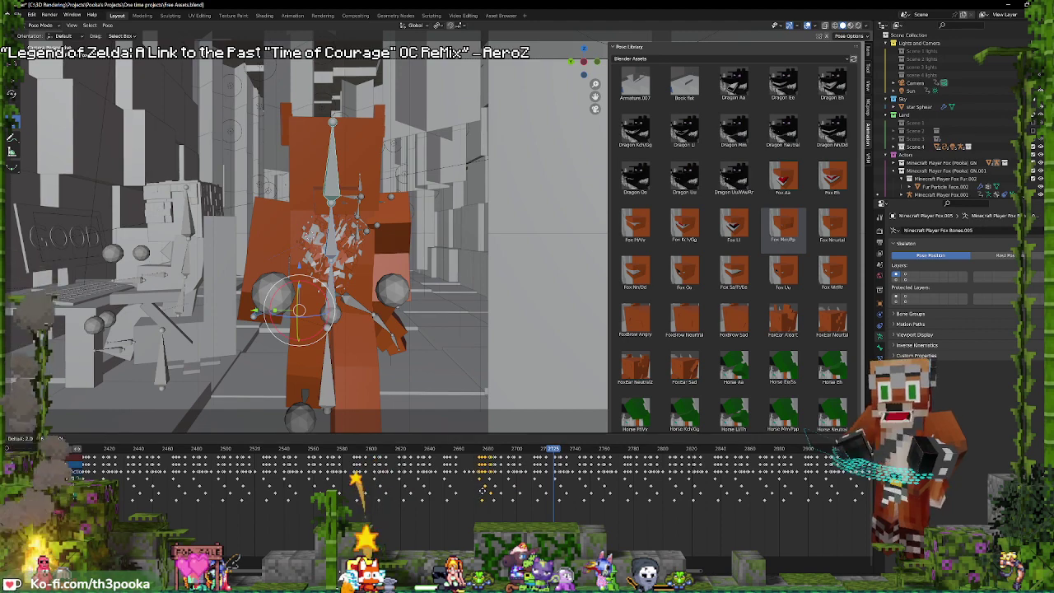
click(484, 491)
key(space)
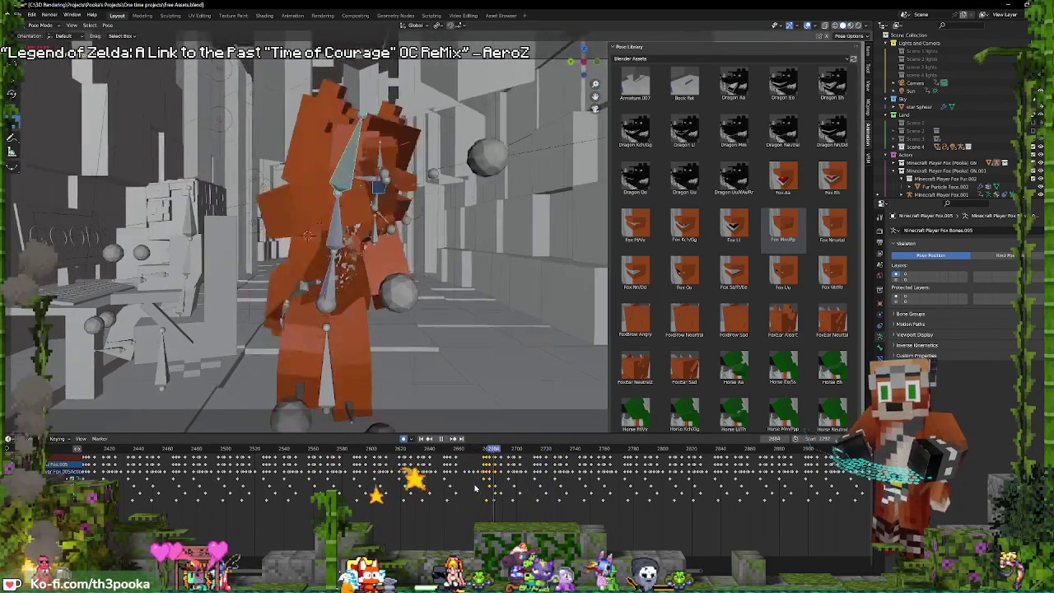
- Play the walk from around frame 2655 with the rig's bones and control spheres hidden
click(442, 486)
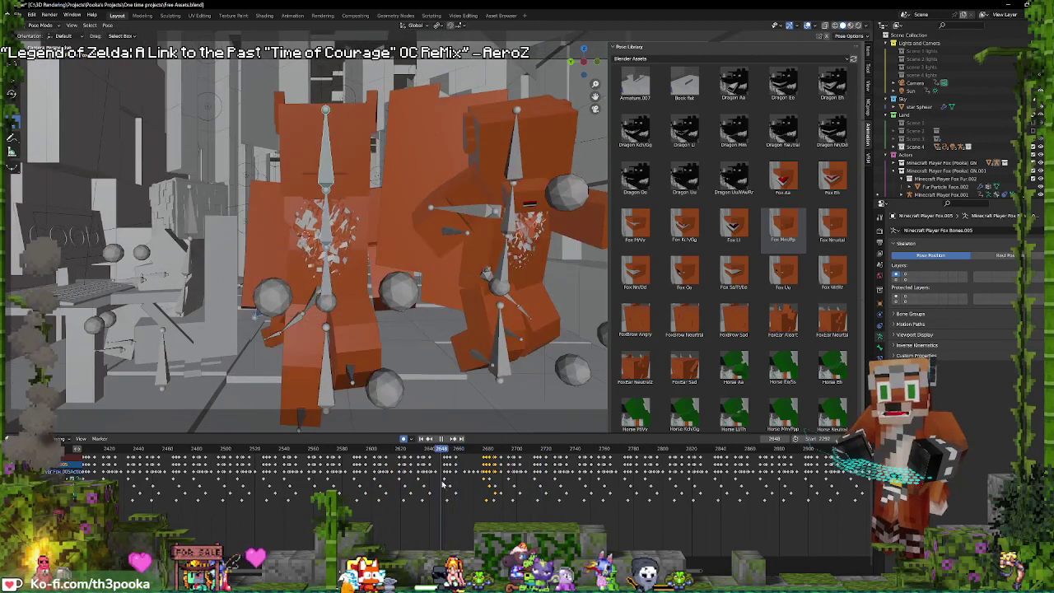
click(807, 26)
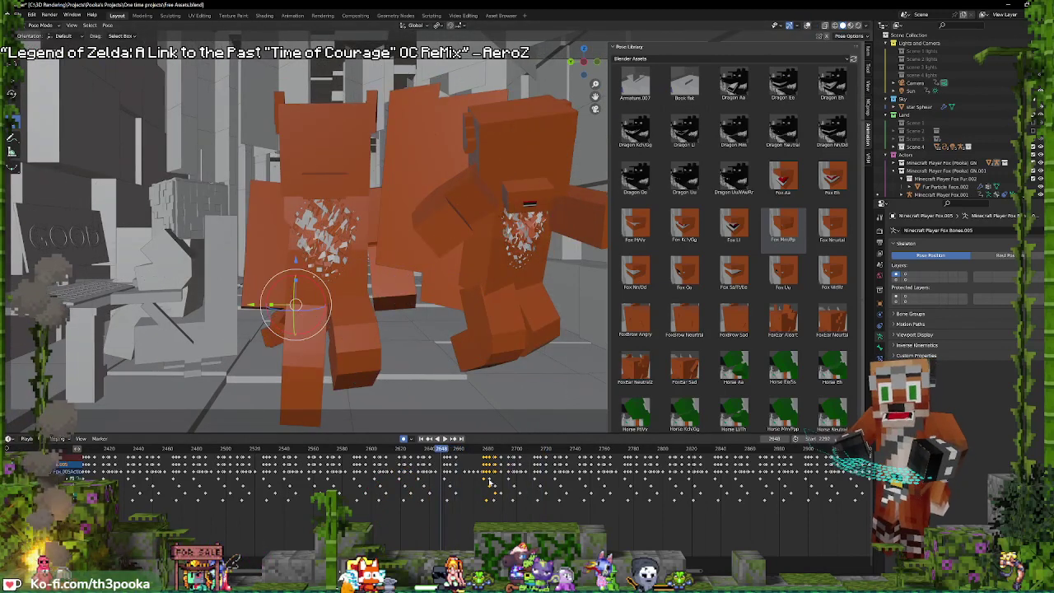
key(space)
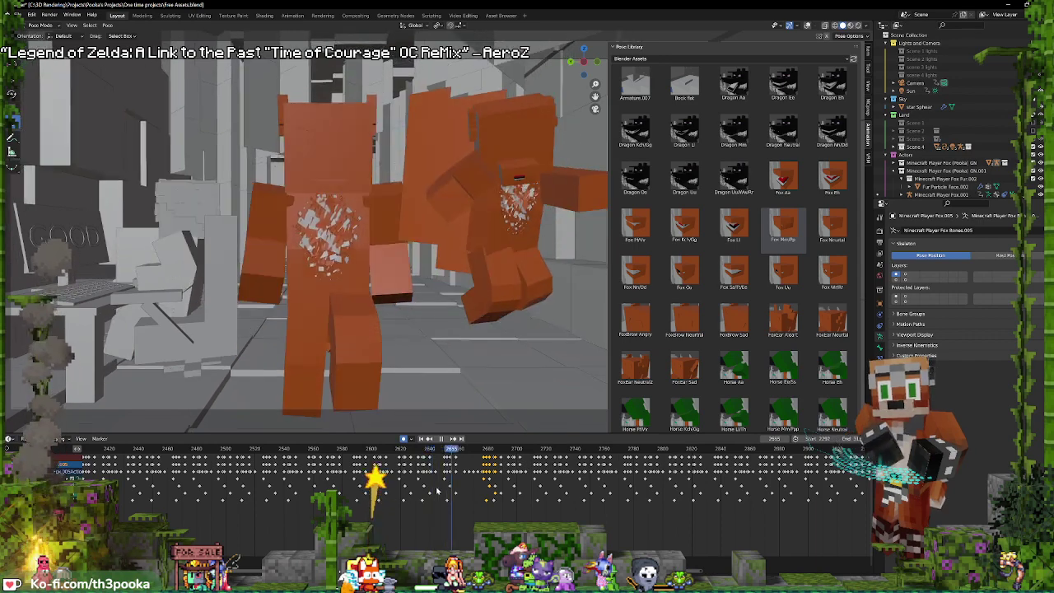
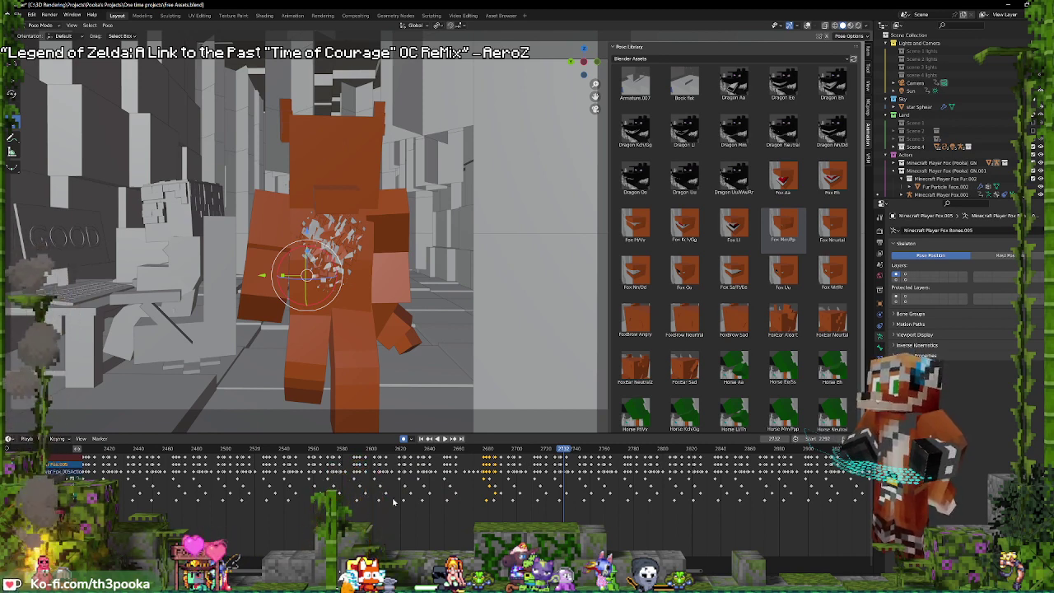
- Preview the fox animation, stopping near frame 2738, then switch the rig from Pose Mode to Object Mode
key(space)
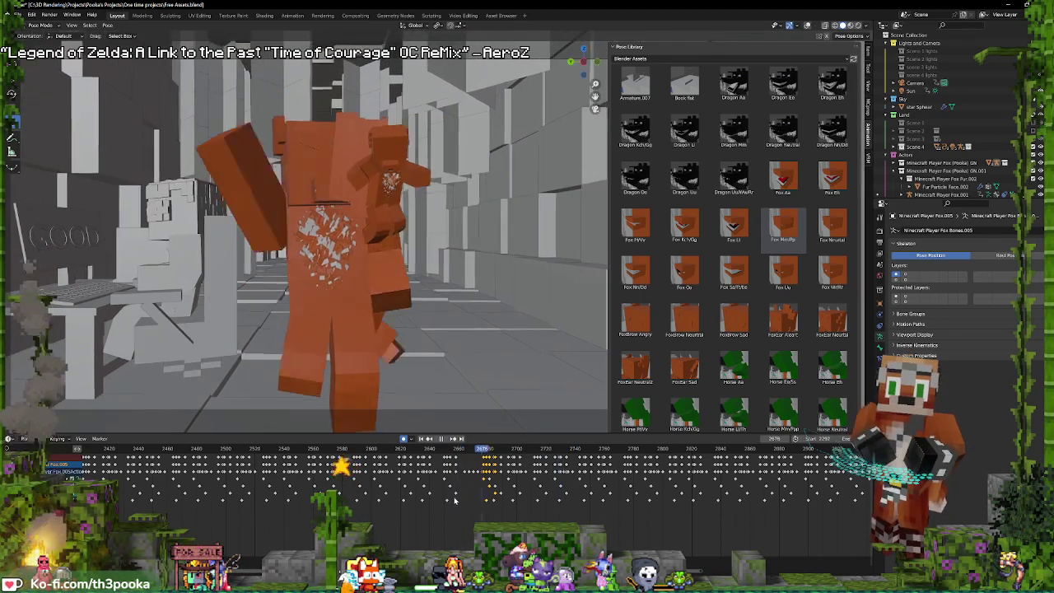
key(space)
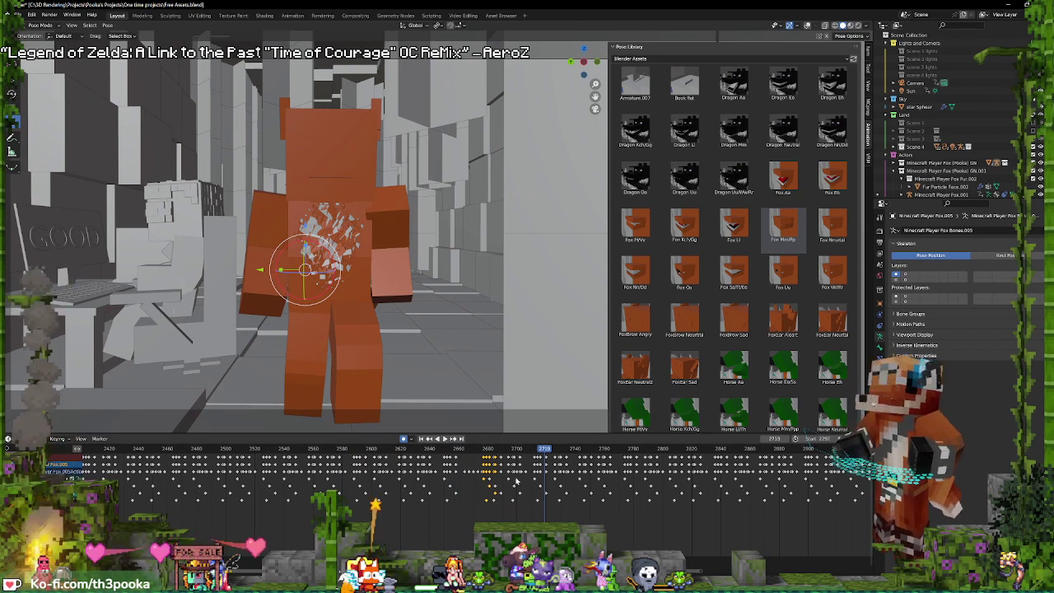
key(space)
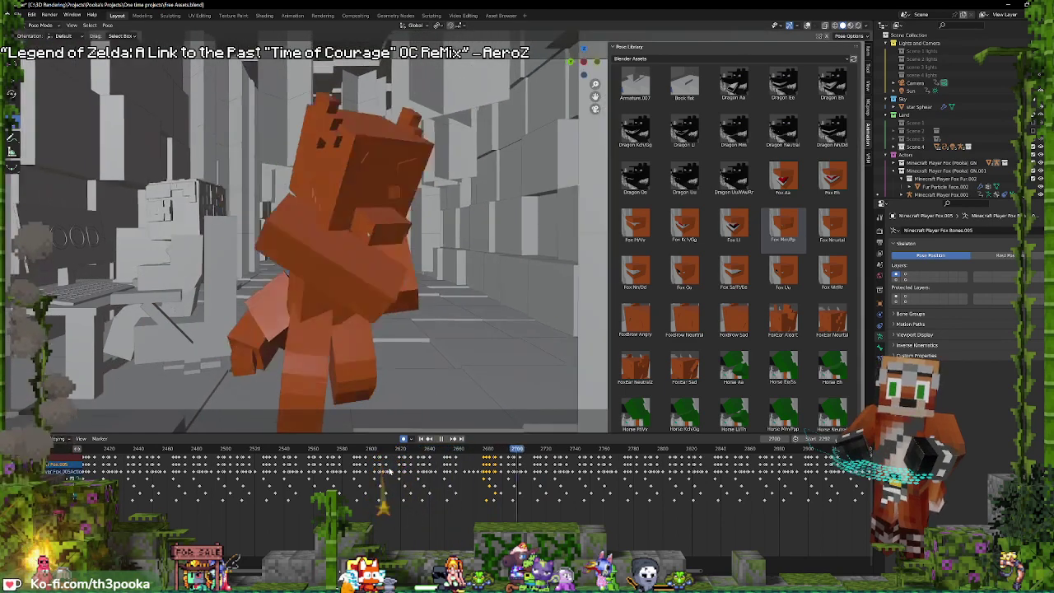
key(space)
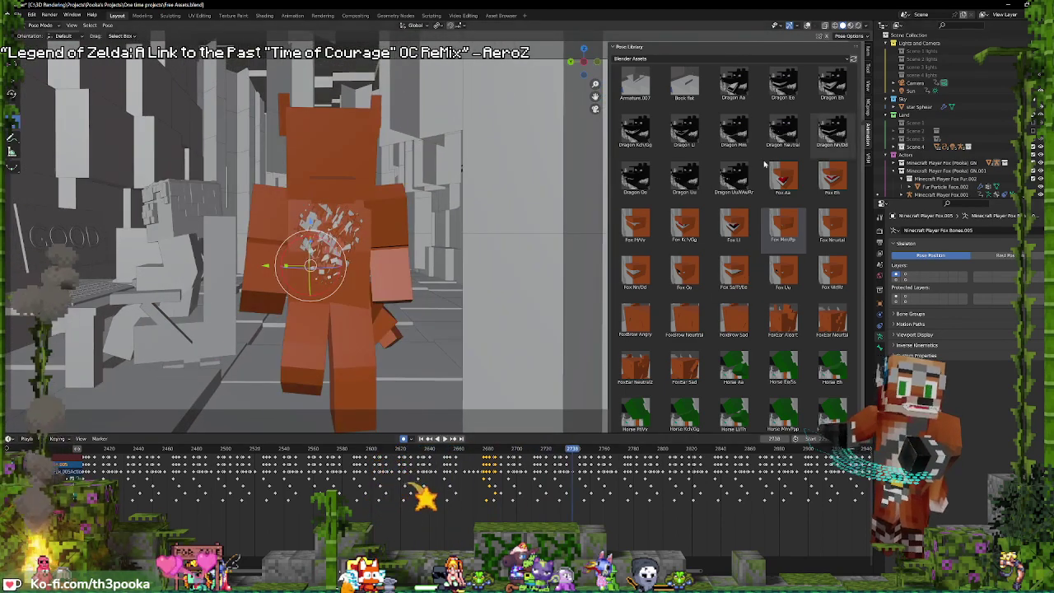
key(ctrl+Tab)
- Show the armature bones, select the other fox's armature, Fox.001, and replay its animation
key(space)
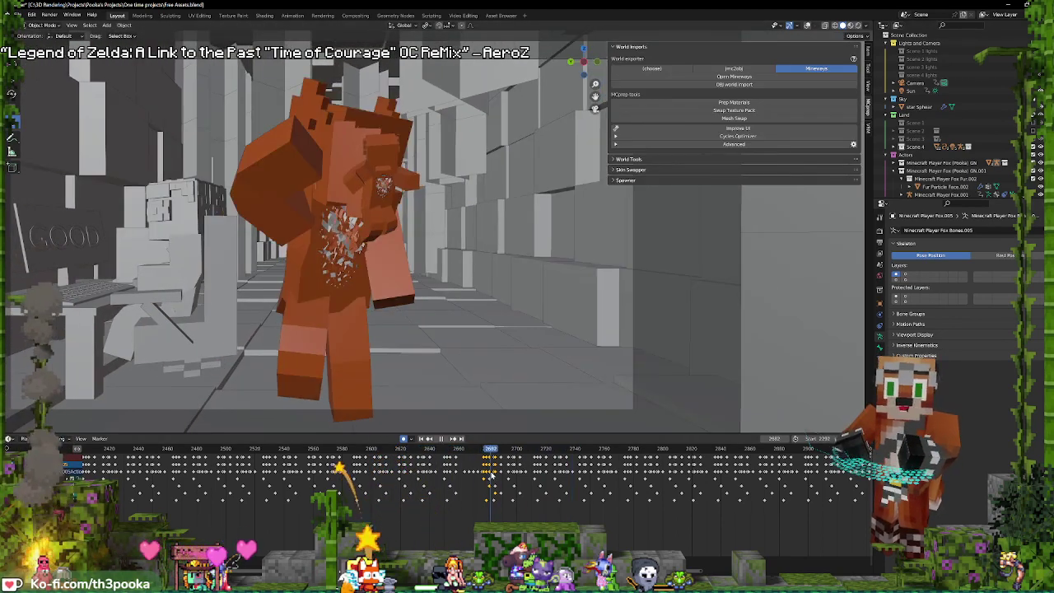
click(807, 25)
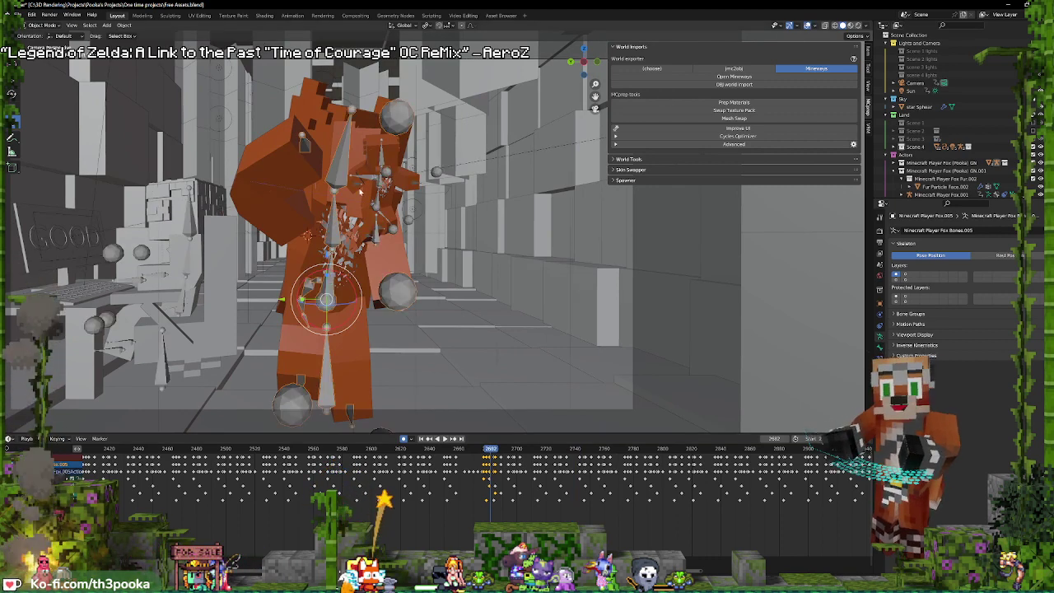
click(360, 191)
key(space)
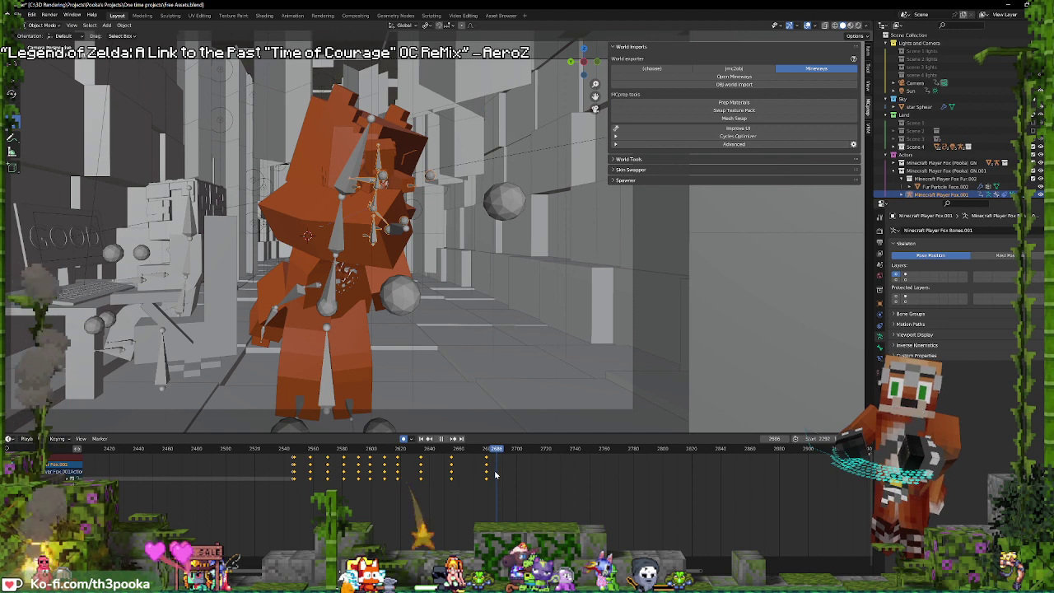
key(space)
key(shift+d)
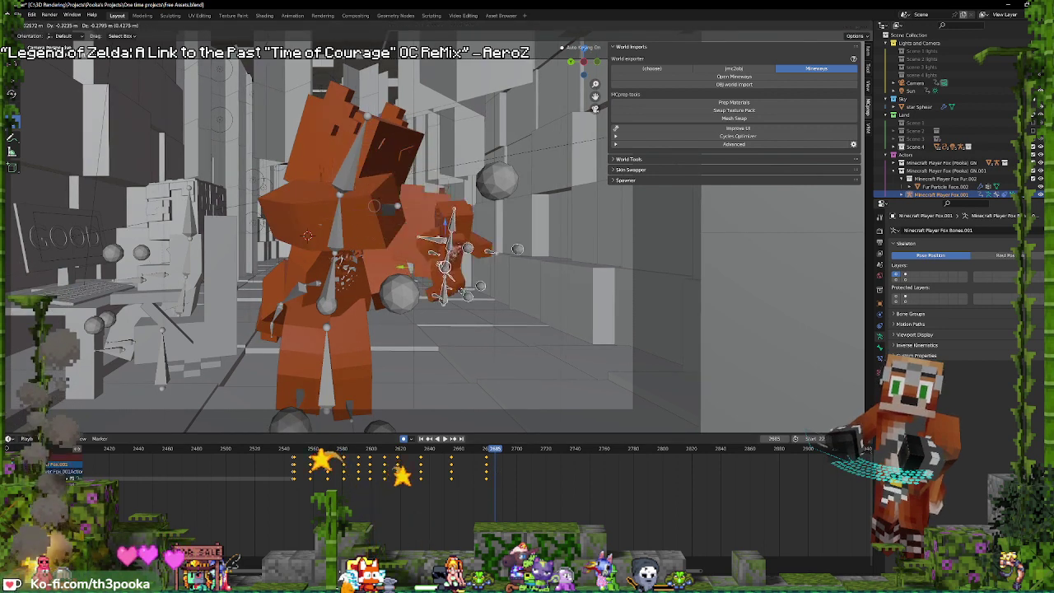
click(430, 226)
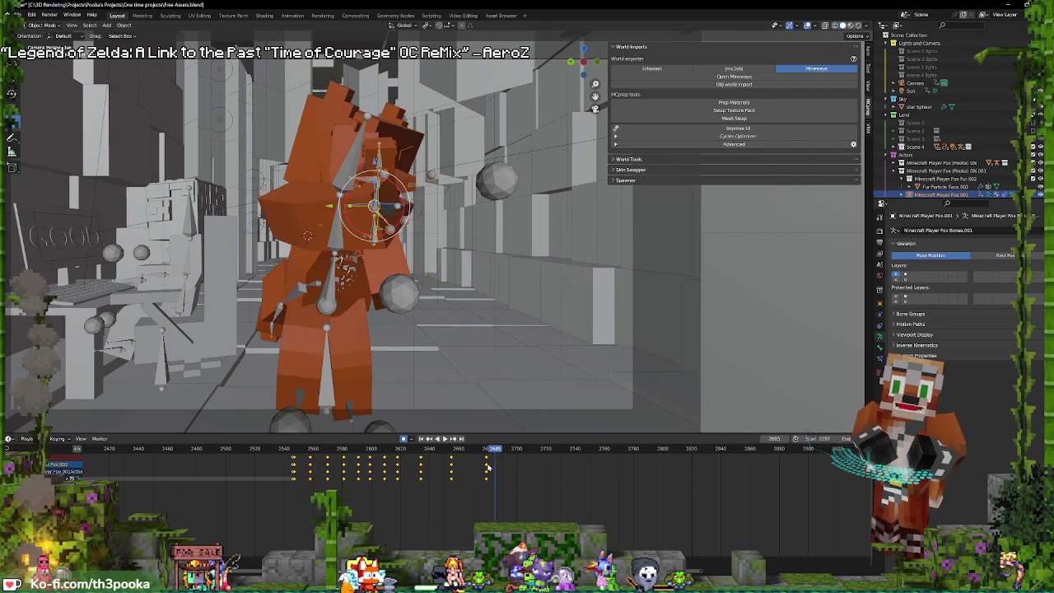
key(space)
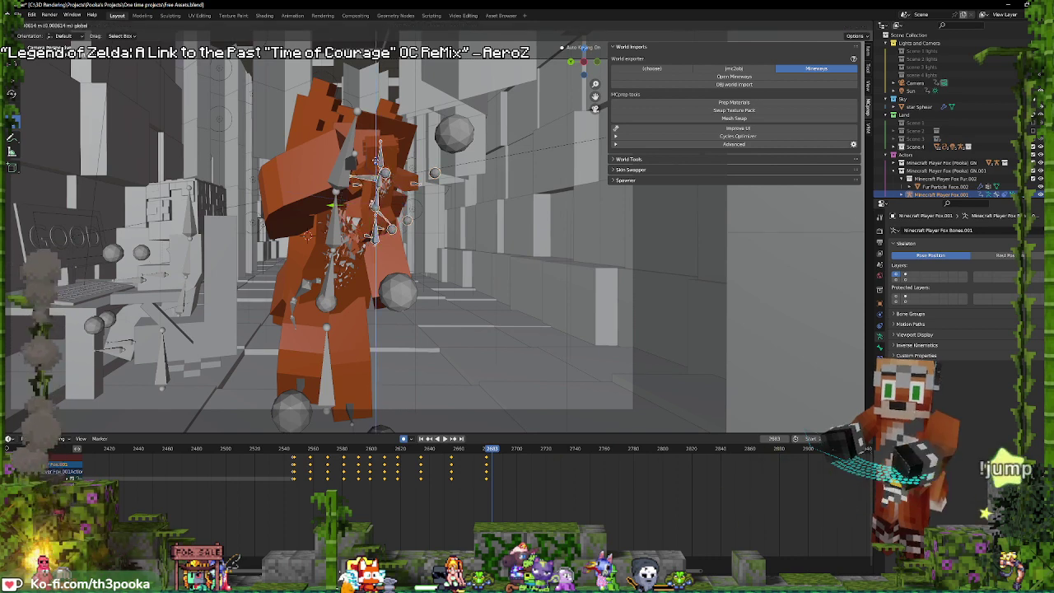
- Move the bone along Y around frame 2683 and shift its keys two frames later
key(g)
key(y)
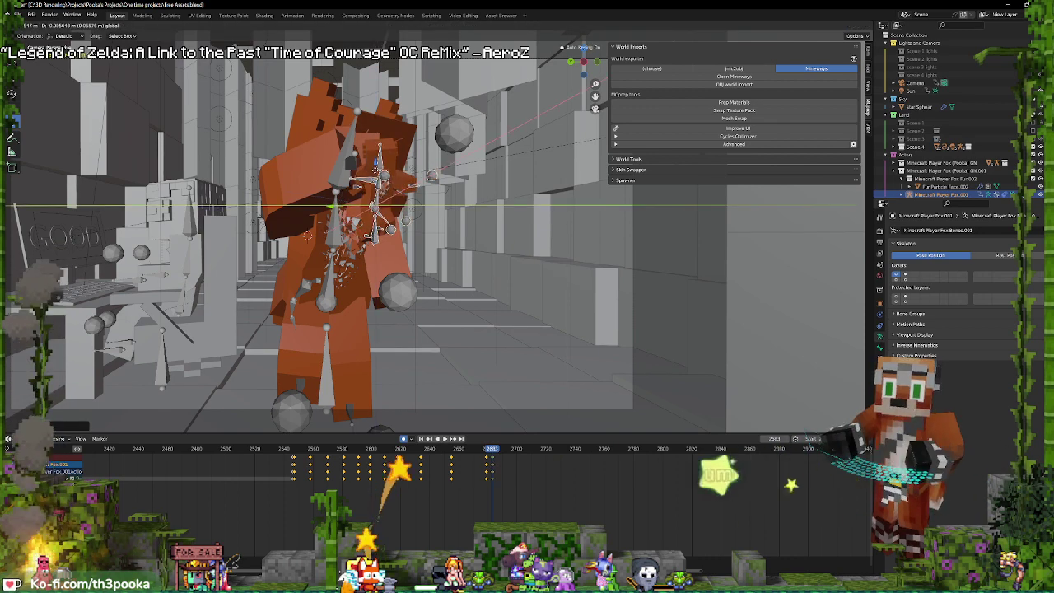
click(398, 186)
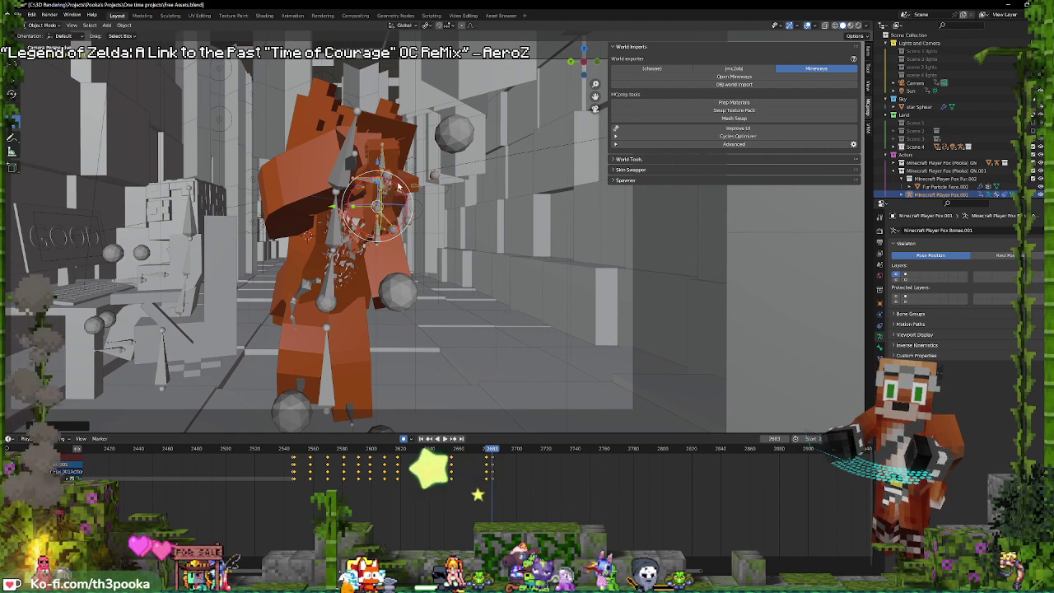
key(g)
key(g)
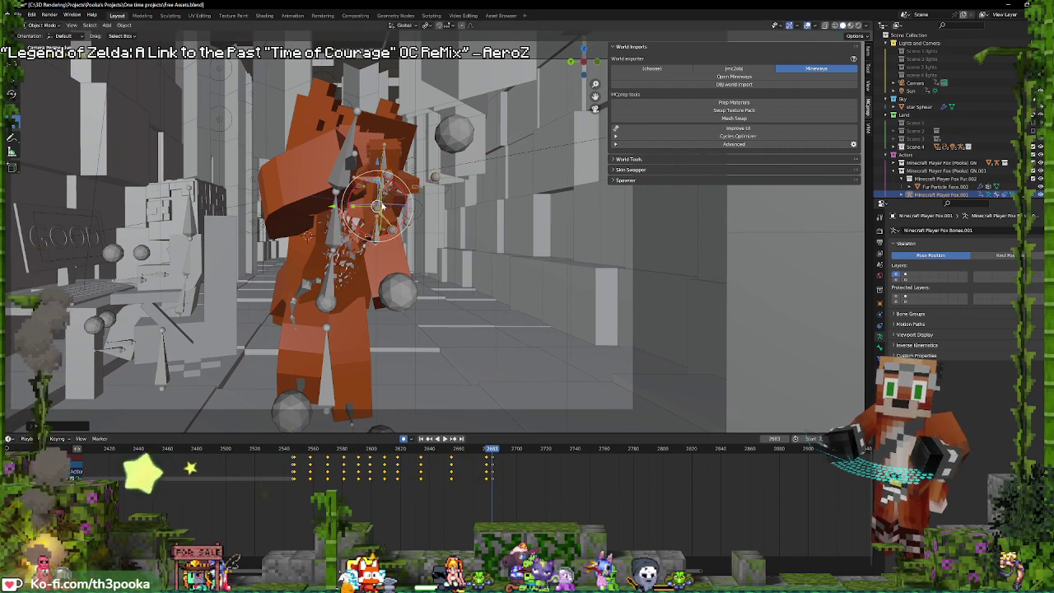
key(space)
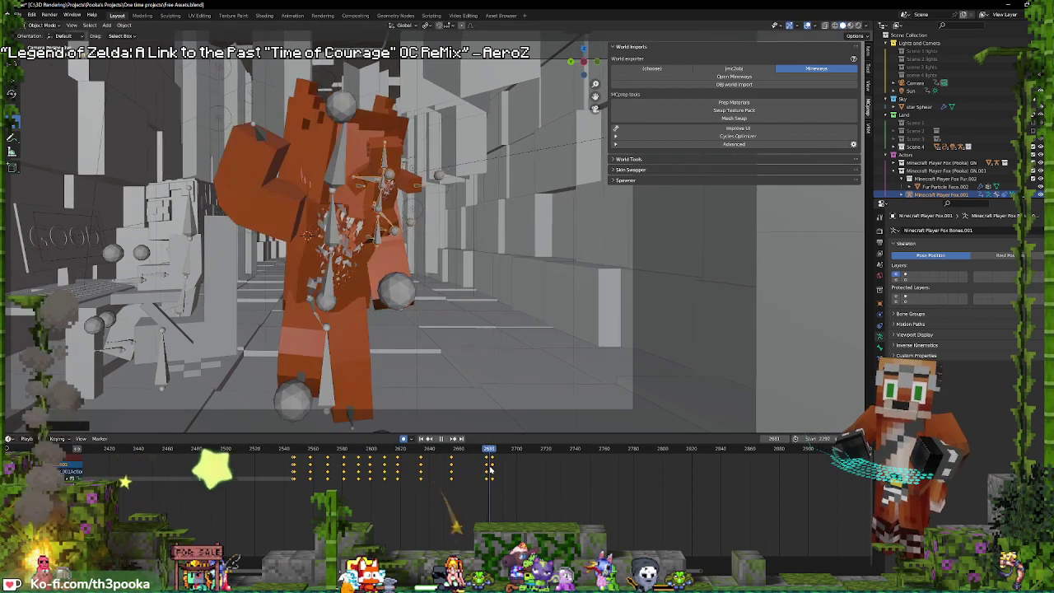
key(space)
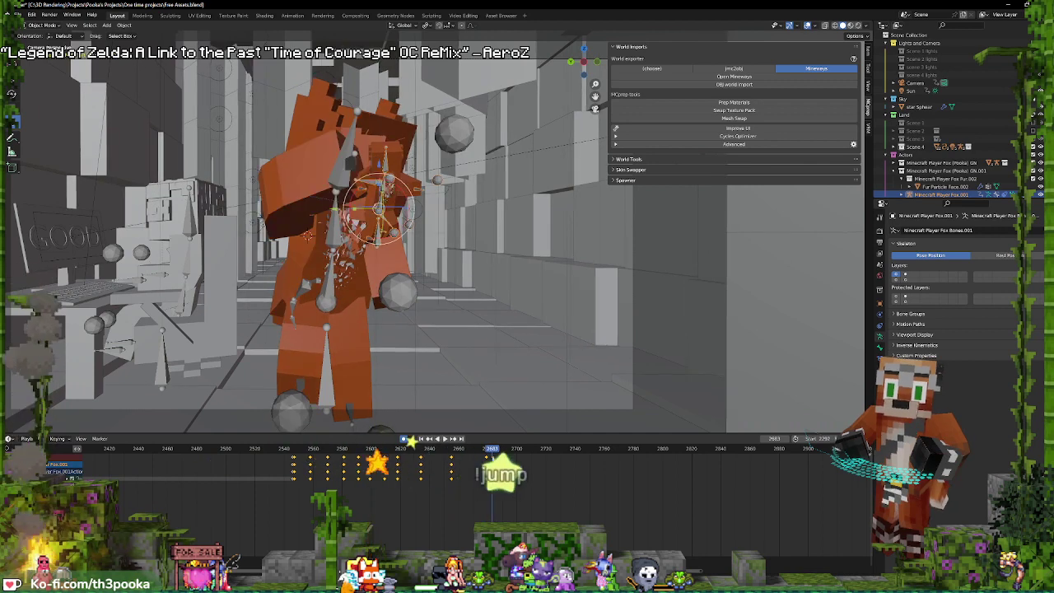
key(g)
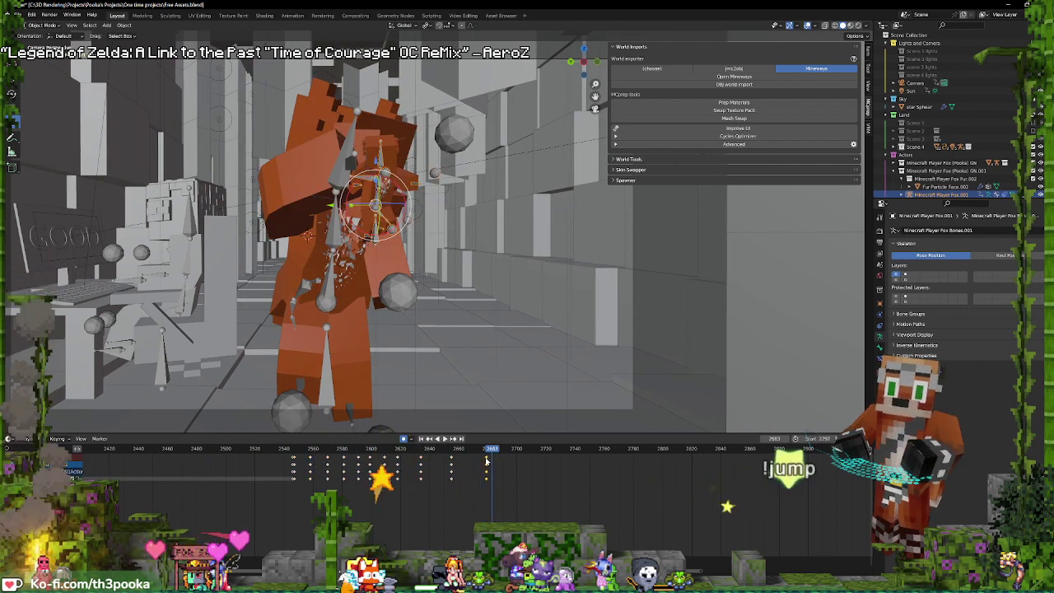
key(space)
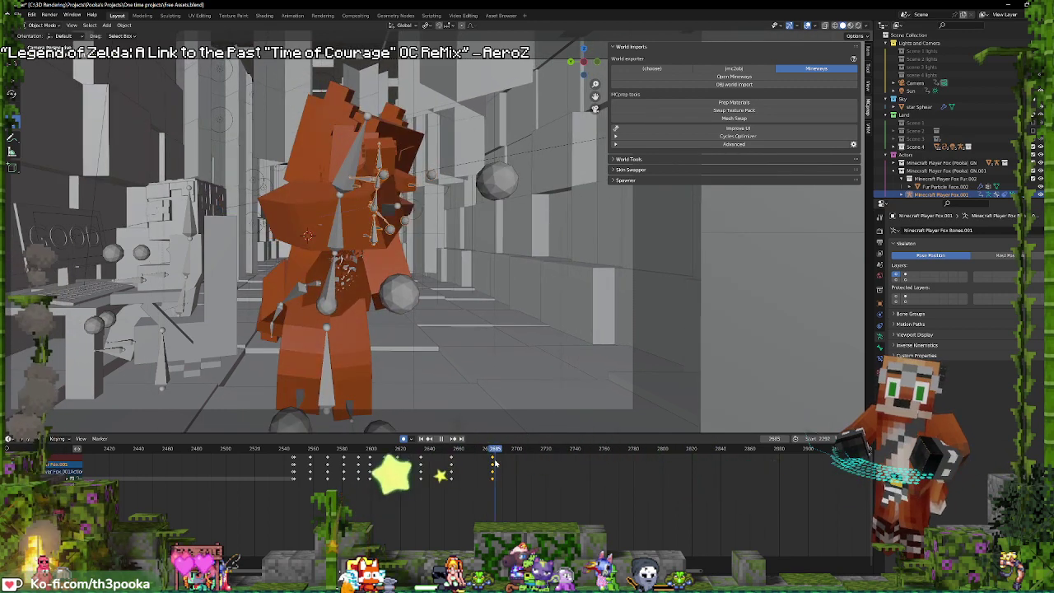
- Rotate the fox head on the X axis at frame 2684 and compare poses across frames 2683–2687
drag(497, 463, 495, 462)
key(r)
key(x)
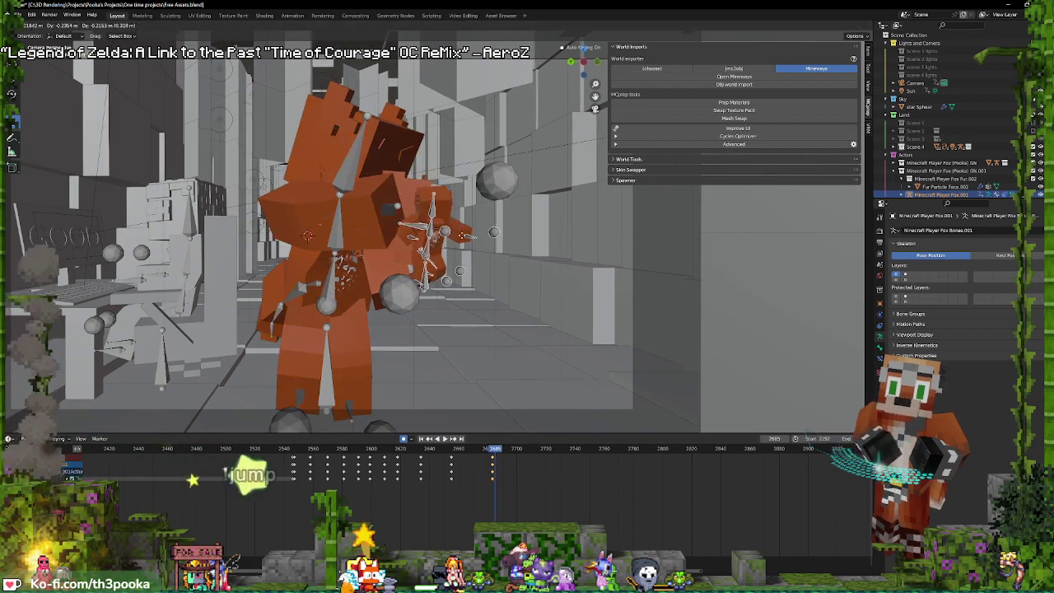
click(475, 239)
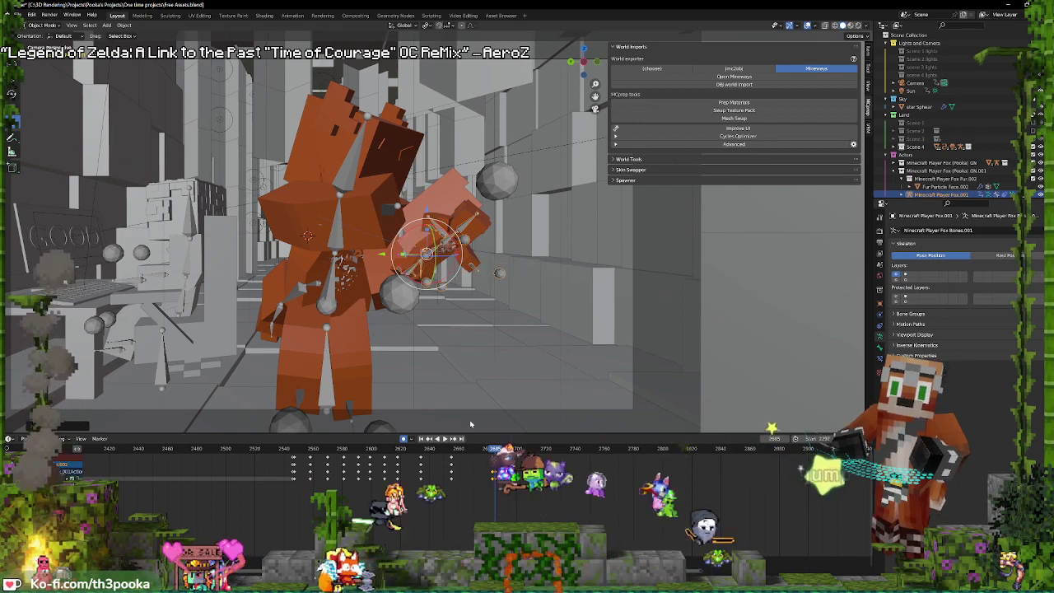
click(491, 471)
drag(493, 472, 500, 471)
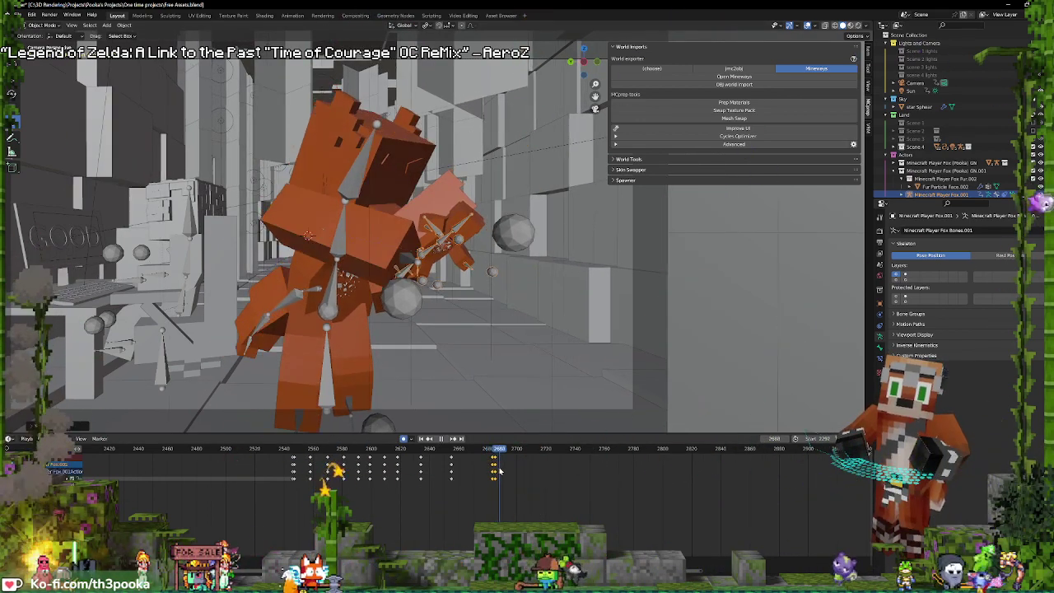
key(space)
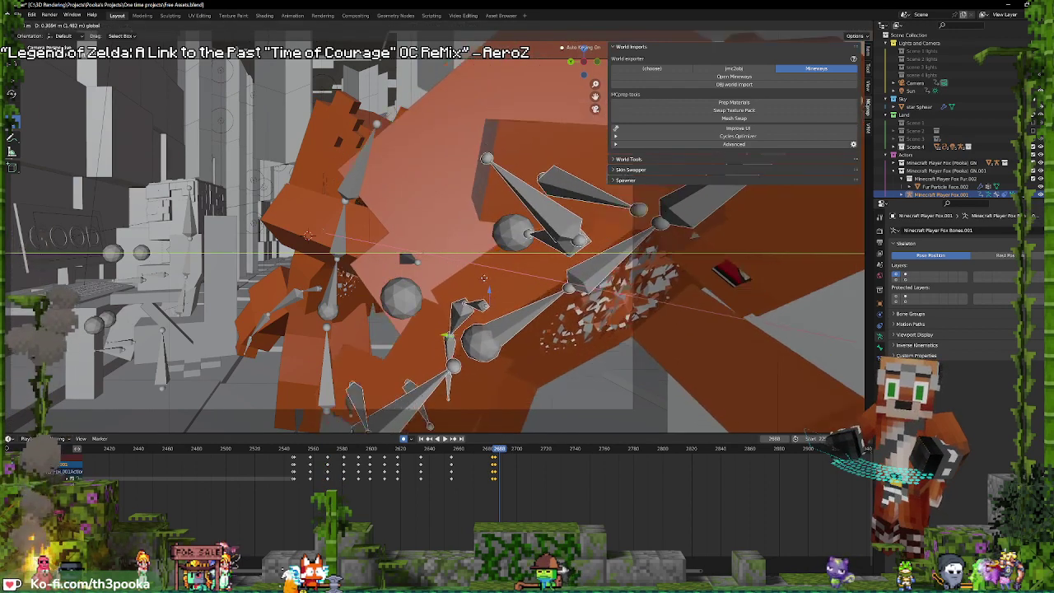
key(Escape)
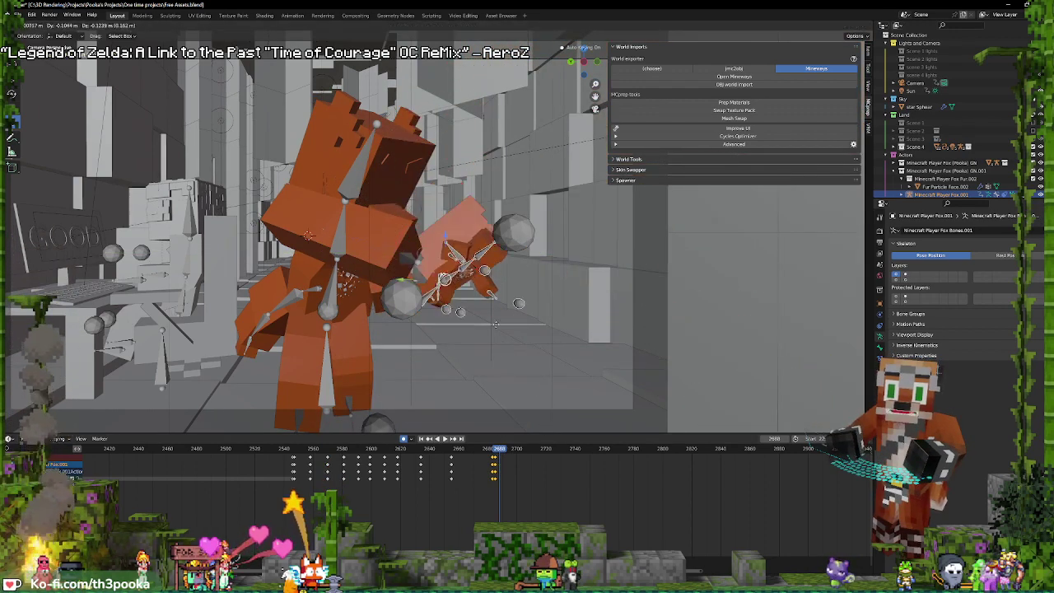
- Move the fox bone along the X axis, then zoom in and preview playback to frame 2694
drag(434, 245, 564, 375)
scroll(545, 338, down, 2)
key(g)
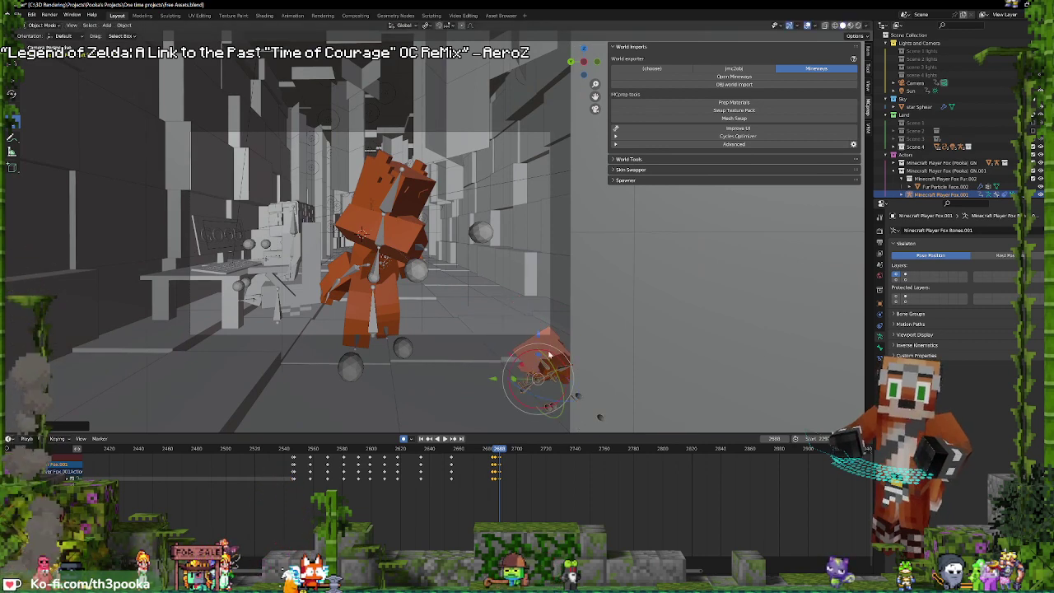
key(g)
key(x)
key(x)
key(x)
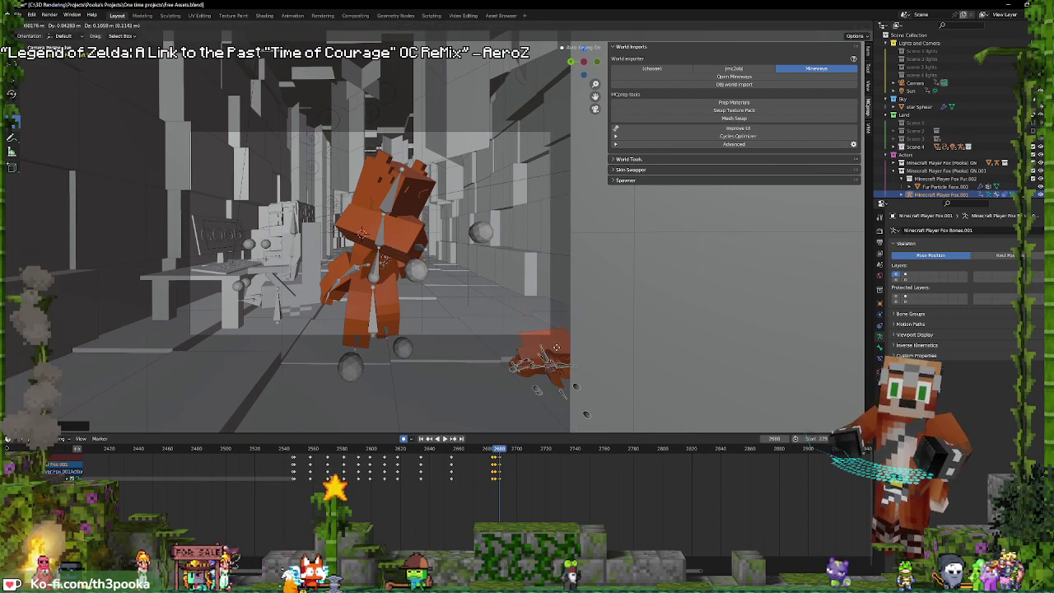
click(556, 346)
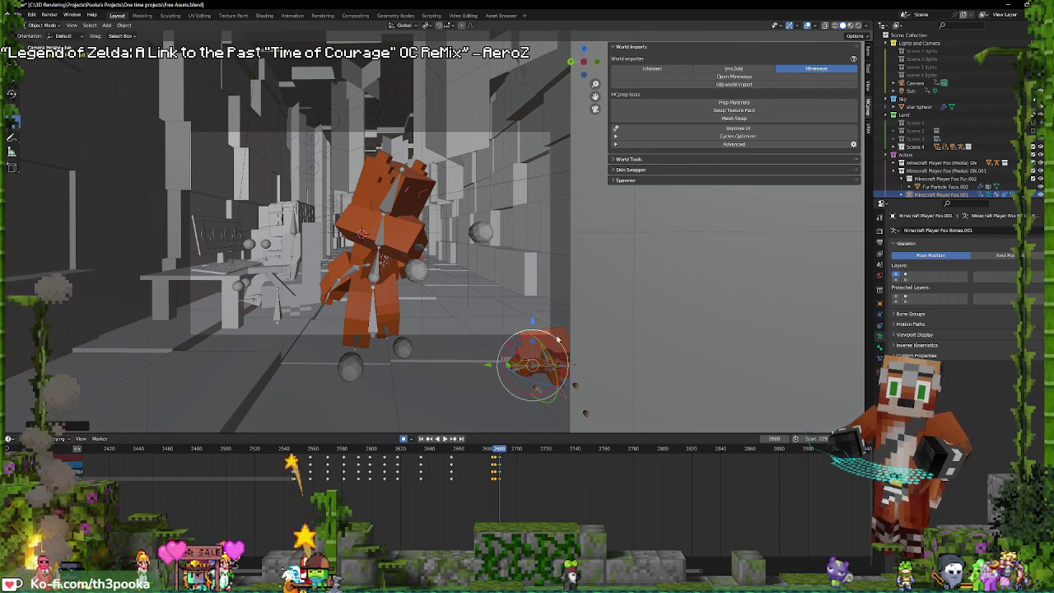
scroll(497, 188, up, 2)
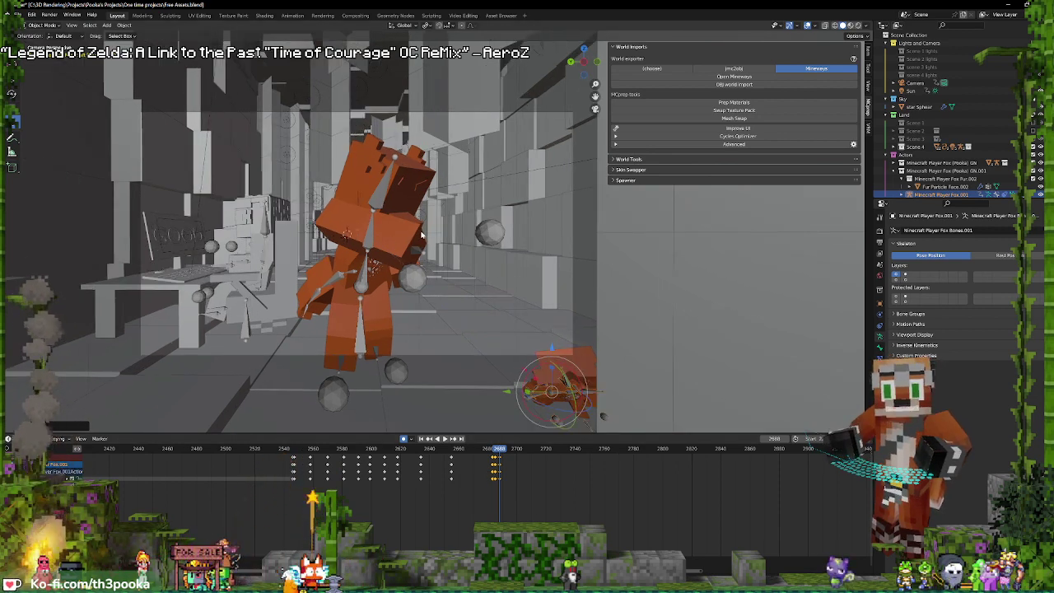
scroll(426, 238, up, 2)
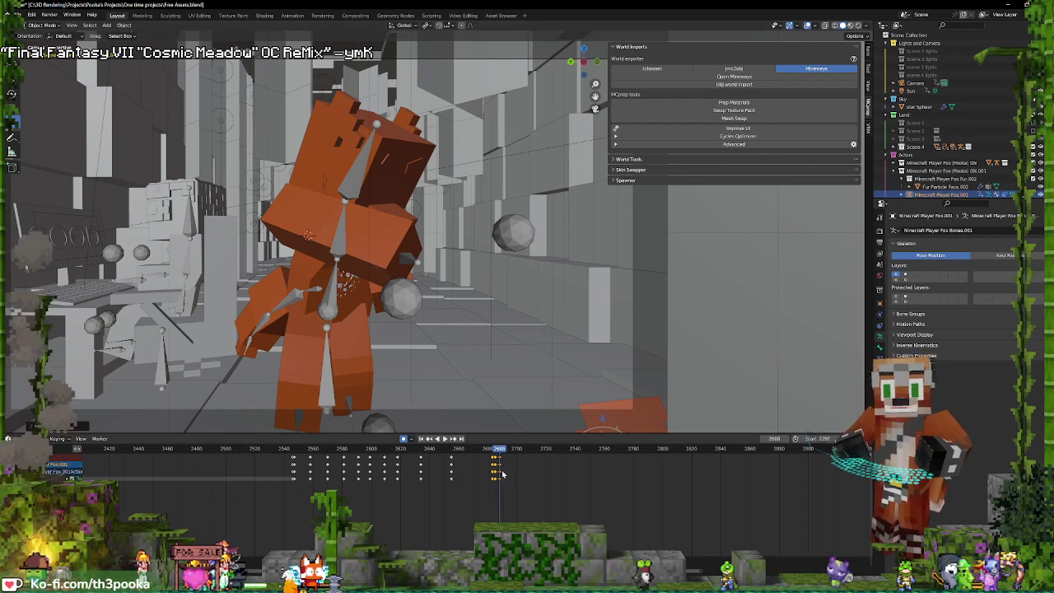
key(space)
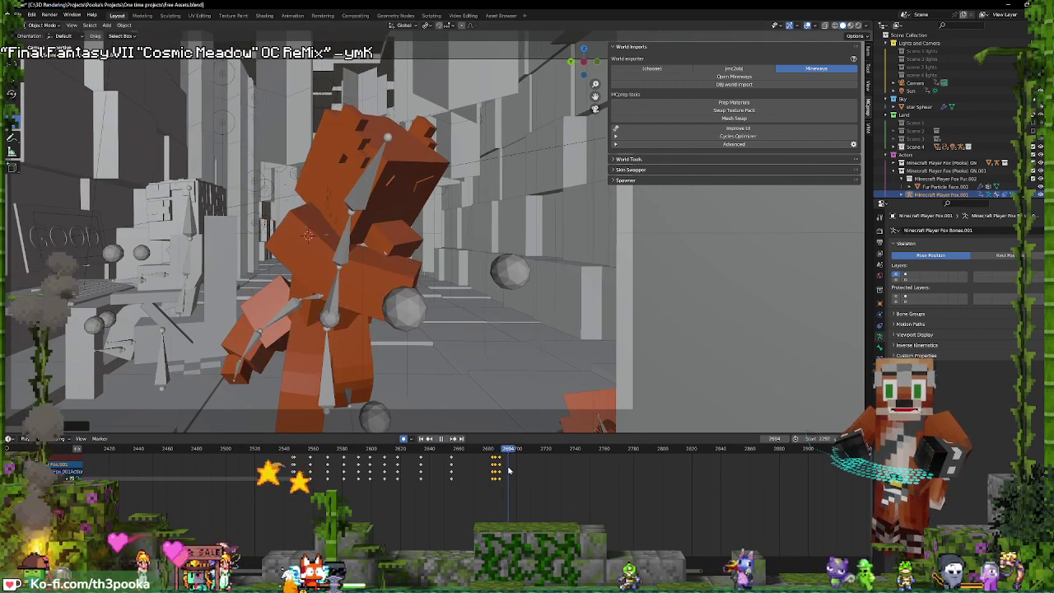
key(space)
scroll(544, 346, down, 3)
scroll(531, 327, down, 2)
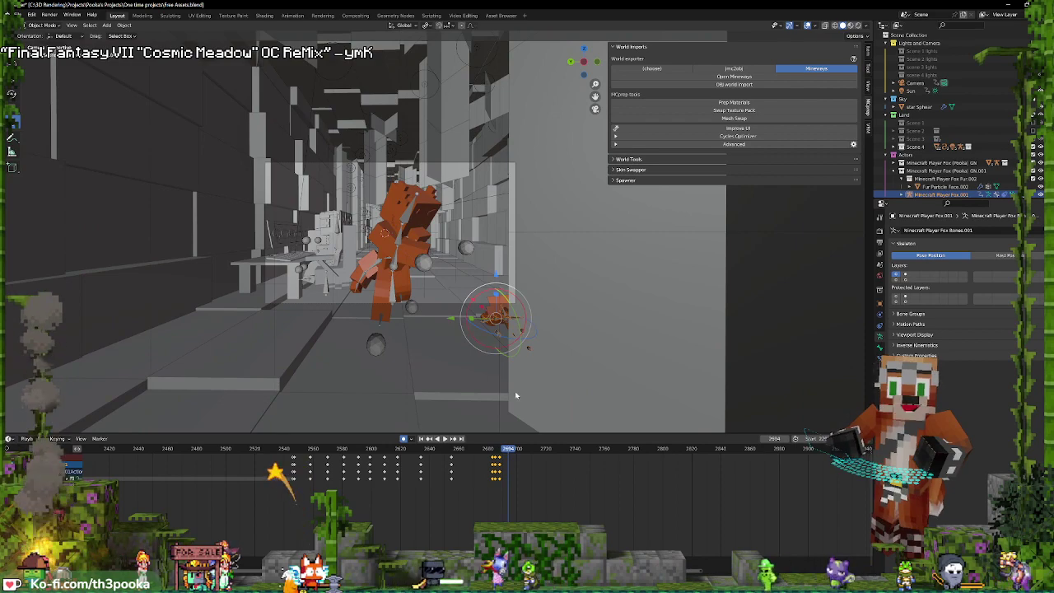
- Move the fox rig along the Y axis down the corridor
key(space)
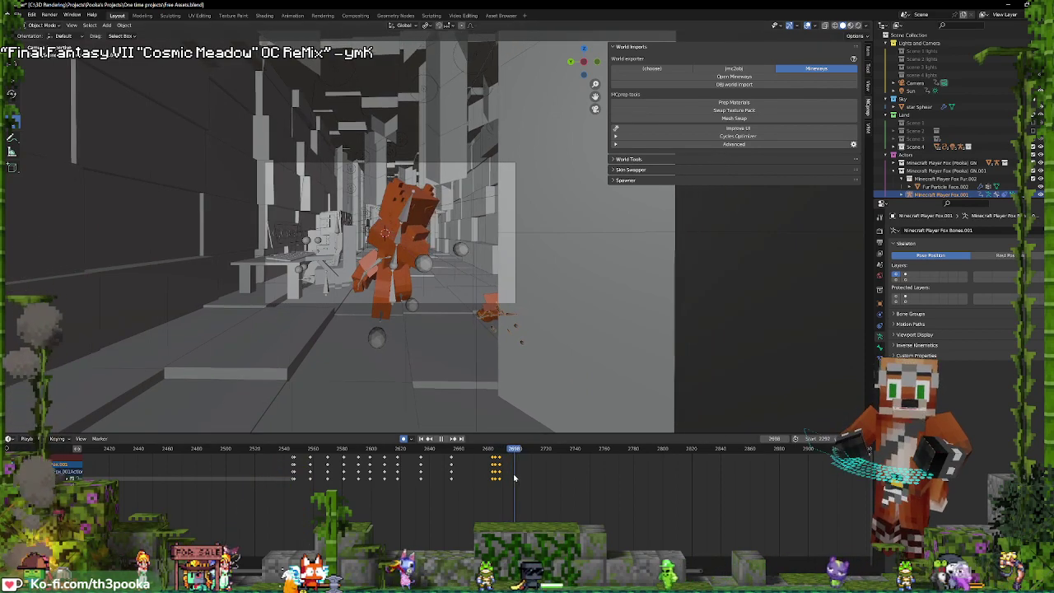
scroll(514, 257, up, 3)
scroll(527, 251, down, 5)
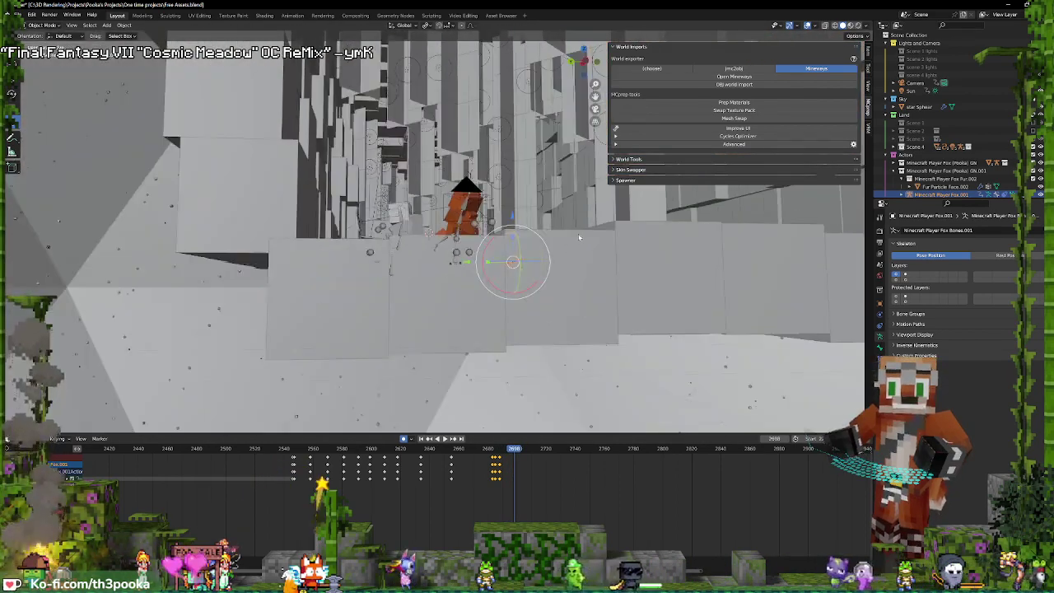
mouse_move(544, 247)
middle_down()
mouse_move(576, 240)
mouse_move(633, 186)
mouse_move(622, 204)
middle_up()
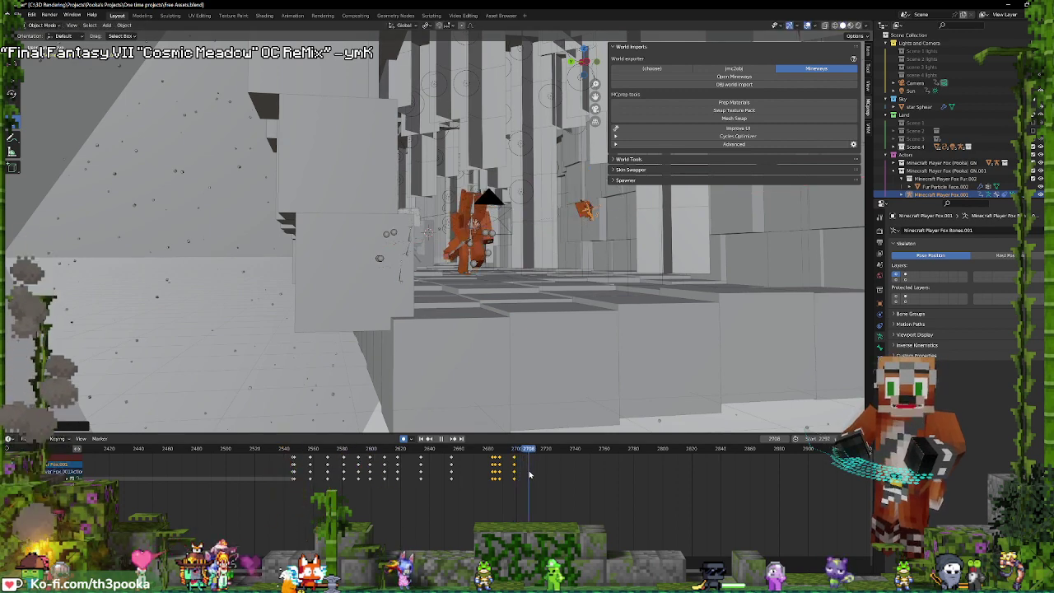
scroll(657, 266, down, 2)
scroll(650, 267, down, 3)
scroll(650, 272, down, 2)
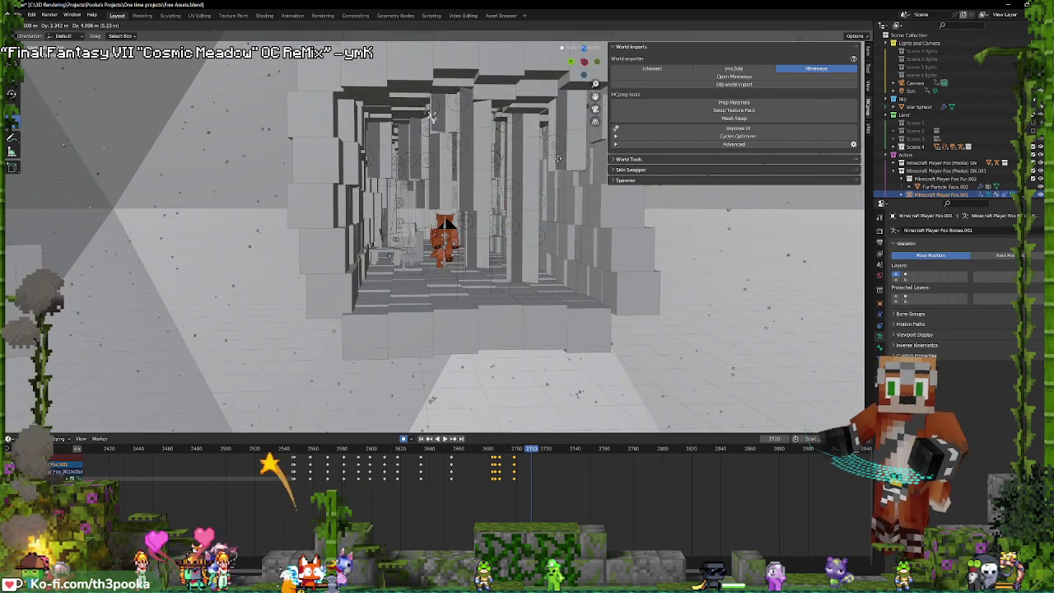
key(y)
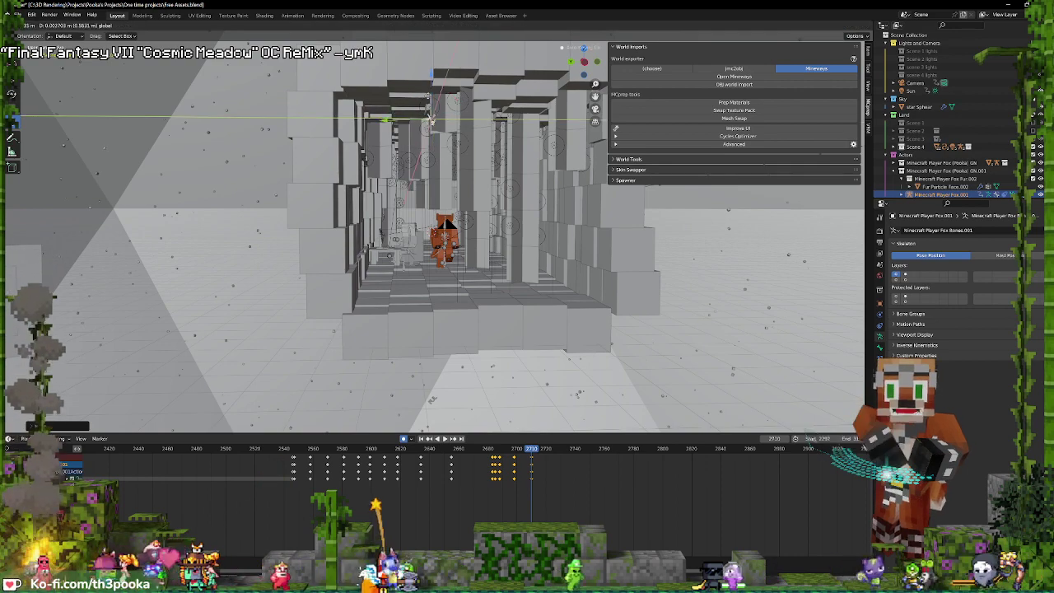
click(382, 347)
- Select the rig control near the fox, frame it in view, and reposition it
middle_drag(382, 347, 435, 156)
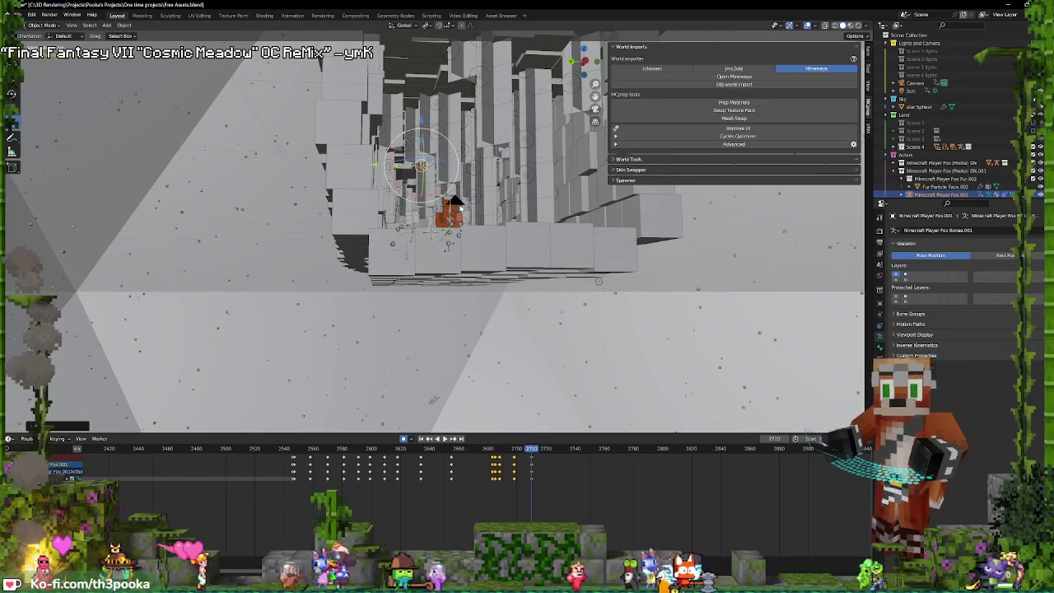
click(462, 191)
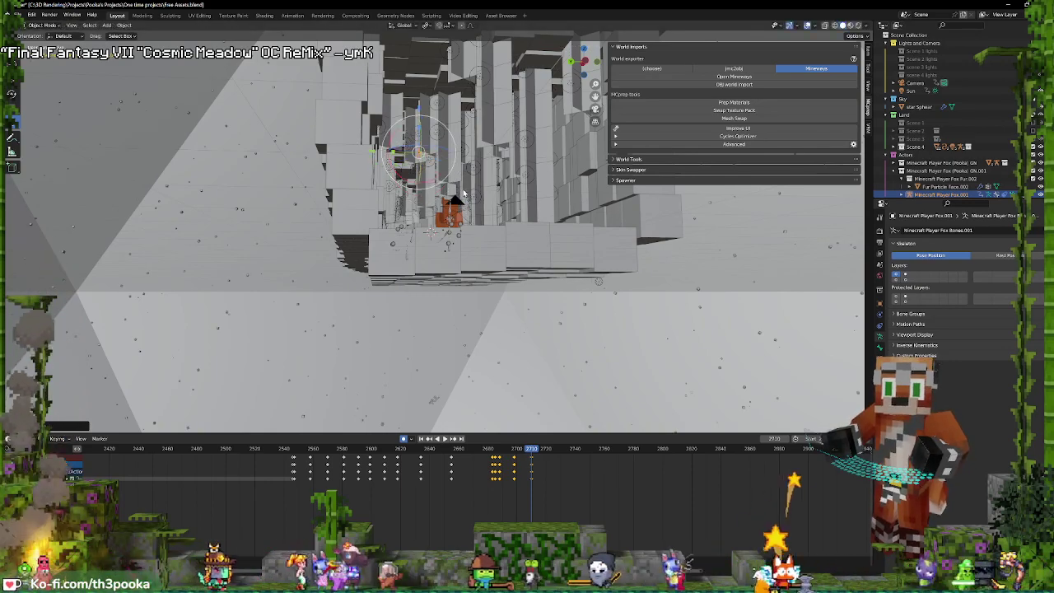
key(KP_Decimal)
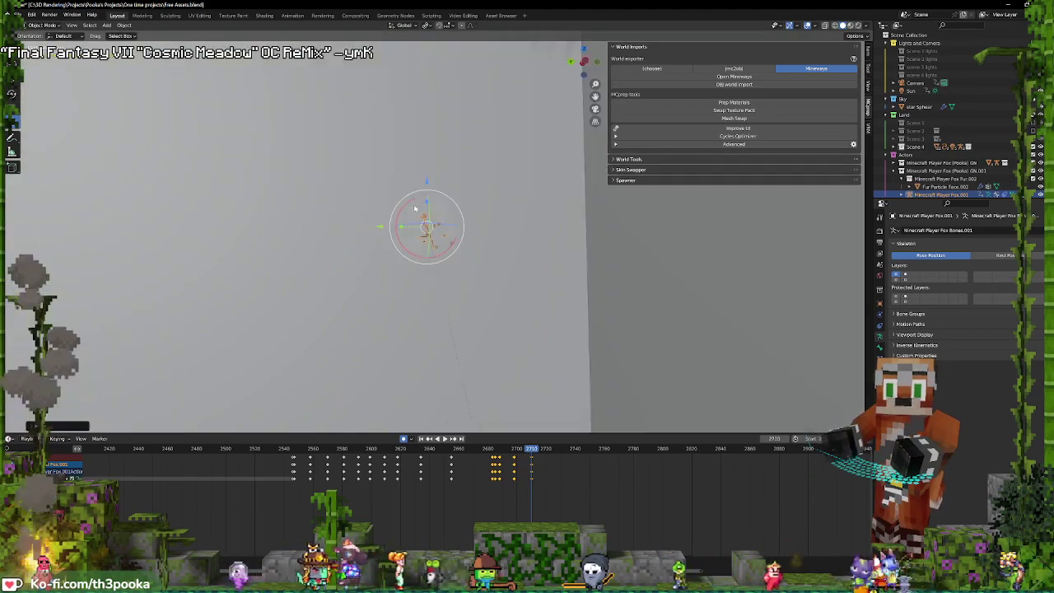
scroll(416, 209, down, 5)
key(g)
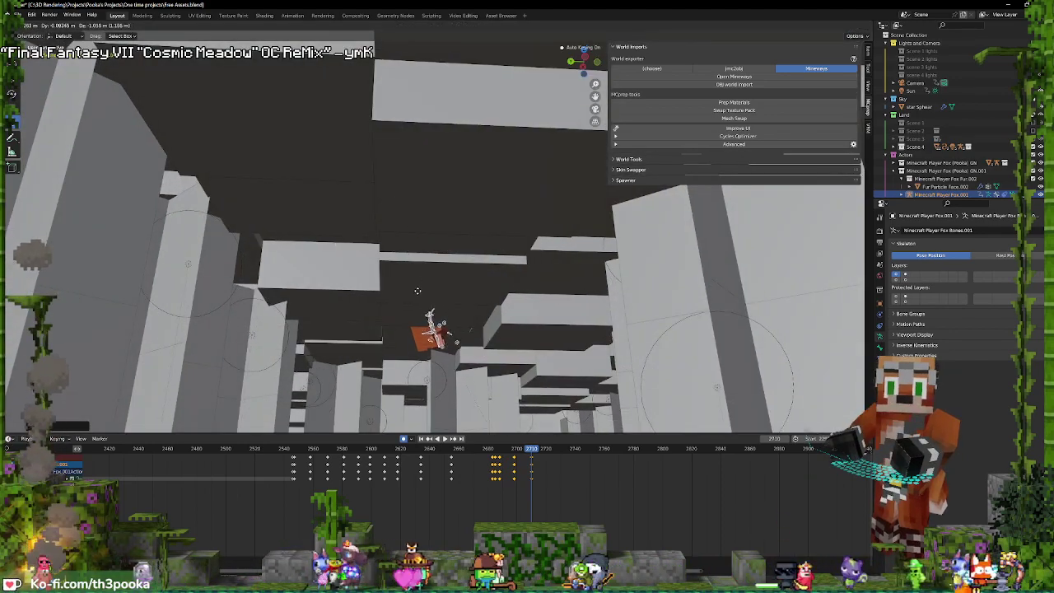
key(Return)
key(KP_Decimal)
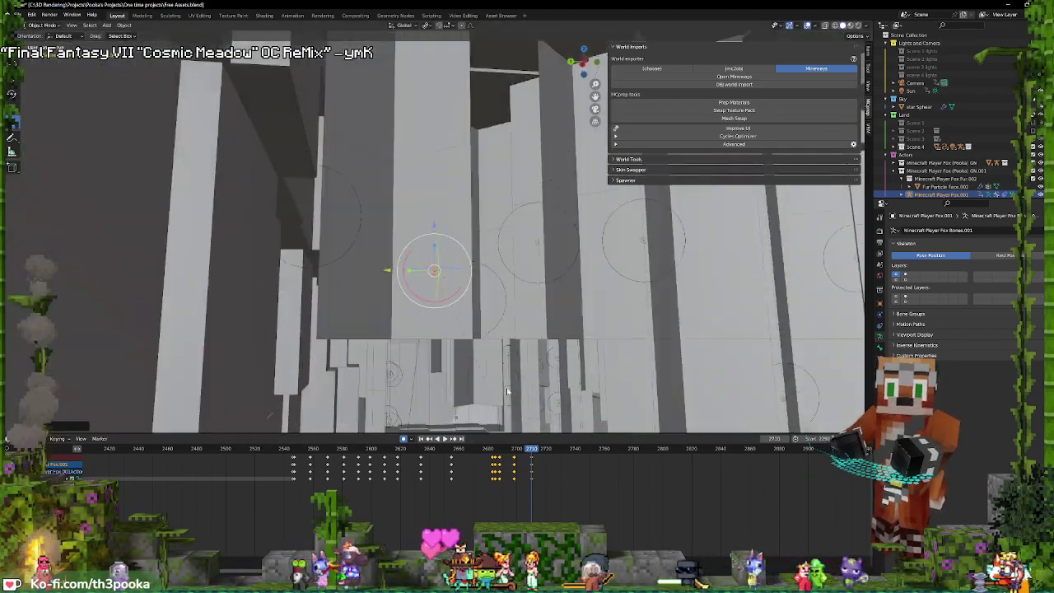
scroll(507, 391, down, 4)
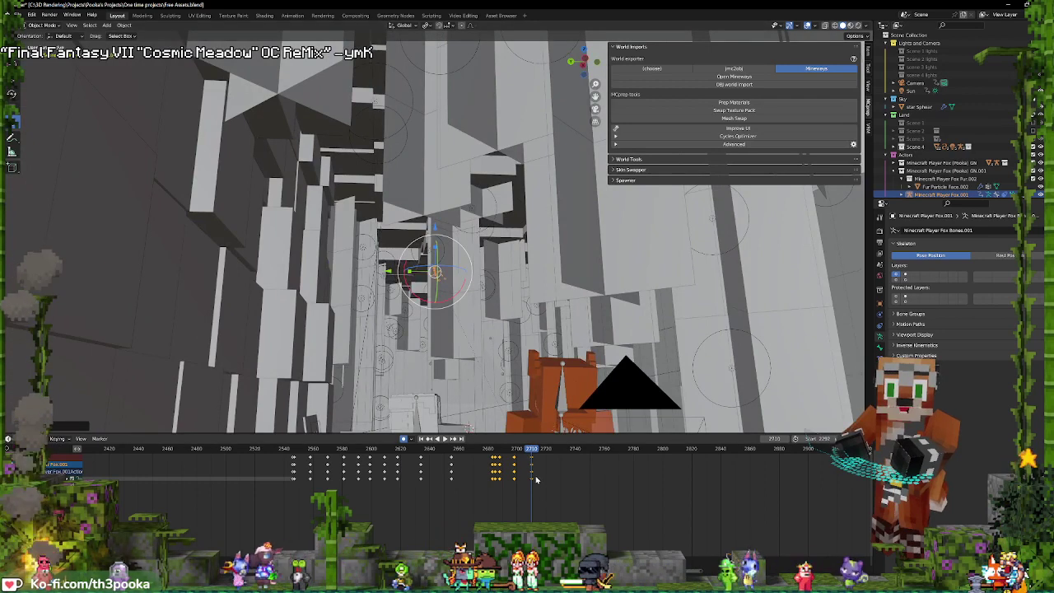
- At about frame 2722 move the rig further along the corridor, then play on to frame 2751
drag(535, 479, 552, 481)
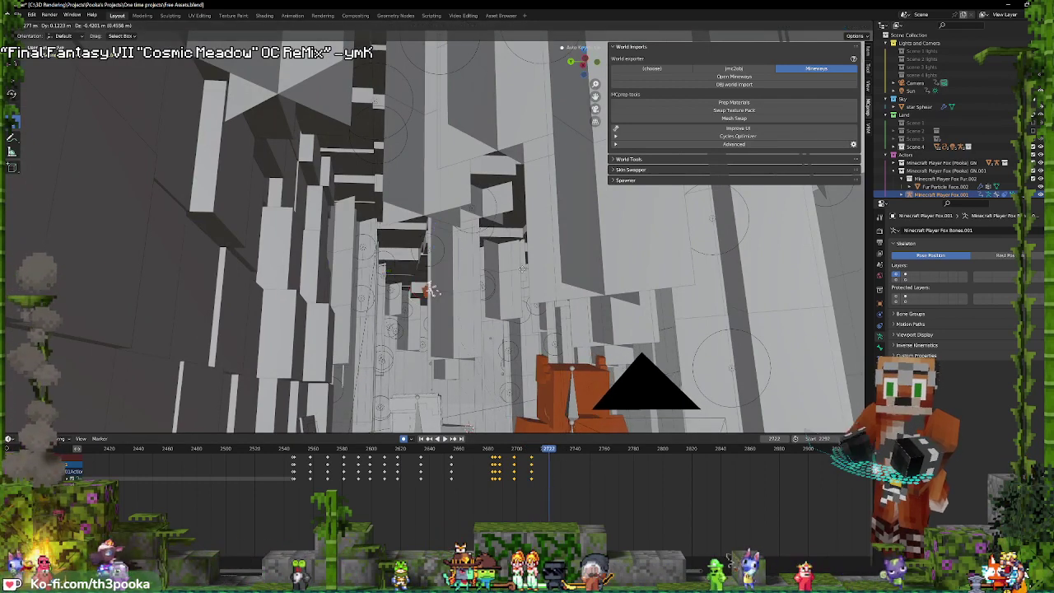
middle_drag(461, 334, 472, 344)
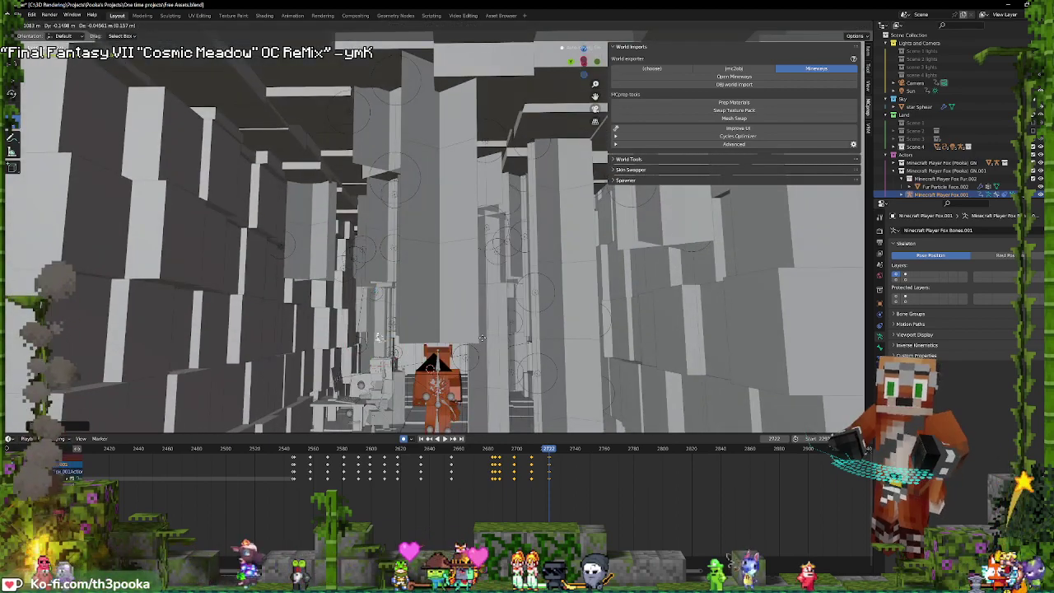
key(KP_Decimal)
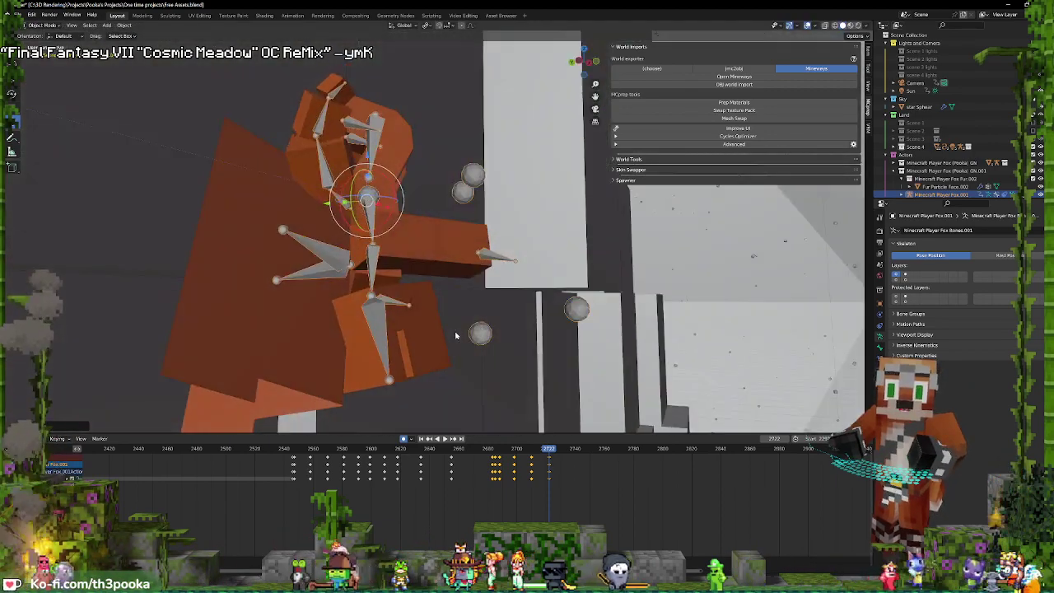
scroll(483, 338, down, 5)
key(space)
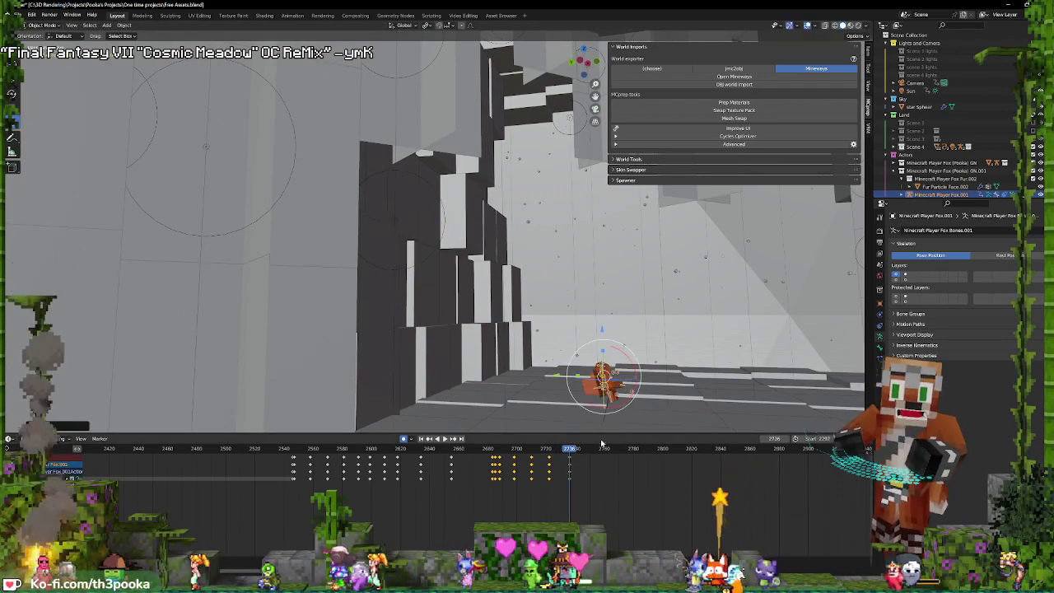
key(g)
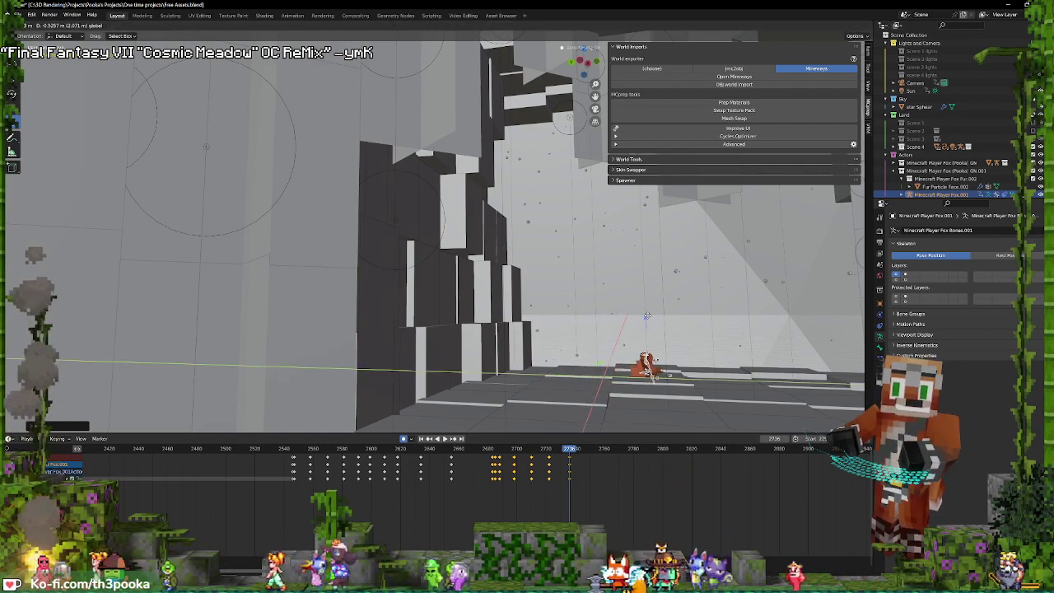
click(649, 317)
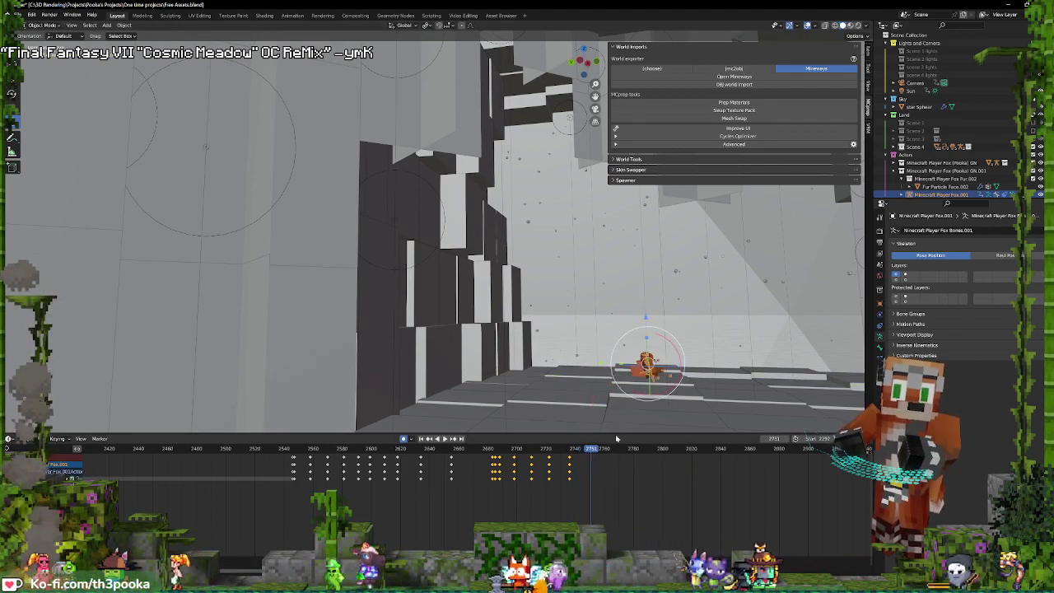
key(space)
key(KP_Divide)
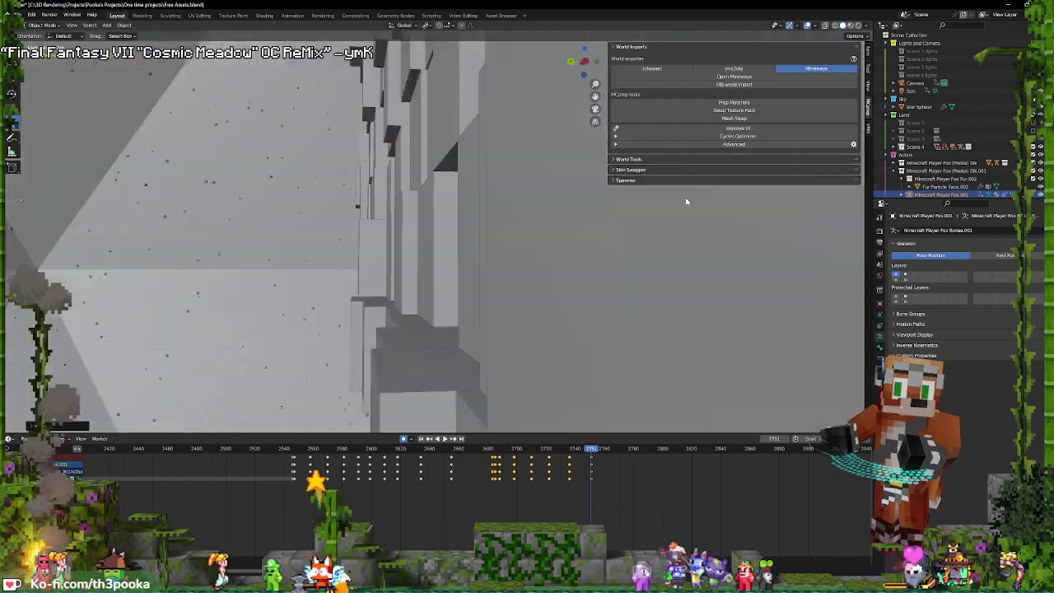
middle_drag(741, 214, 645, 218)
middle_drag(501, 200, 527, 206)
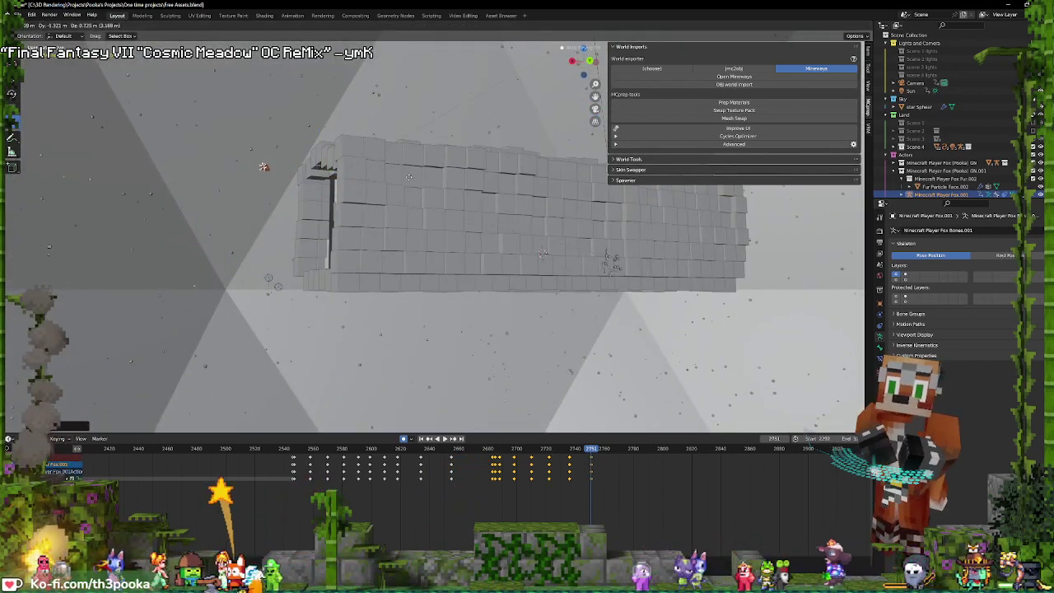
click(487, 464)
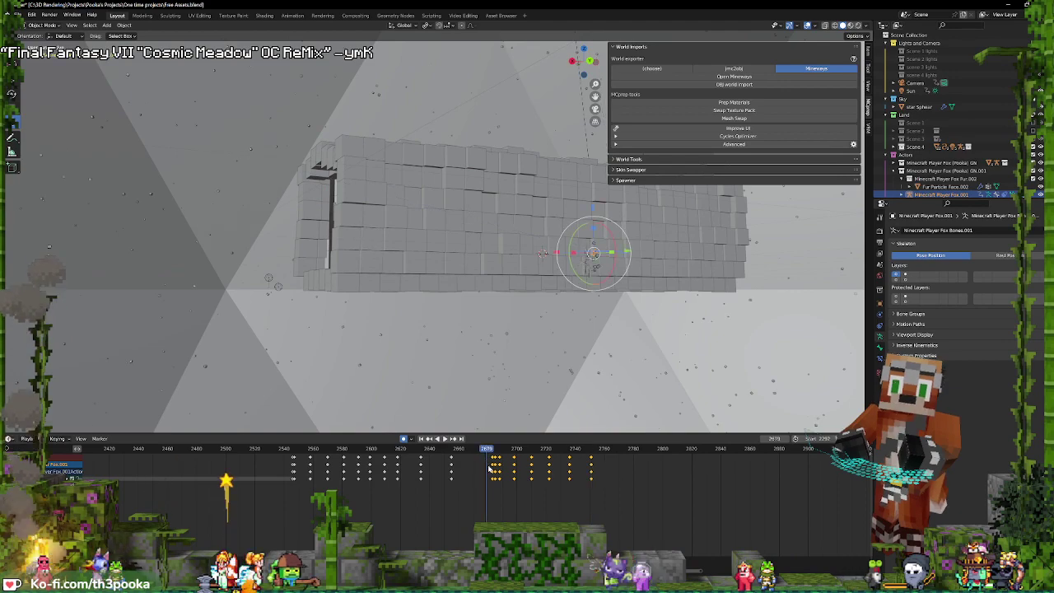
key(space)
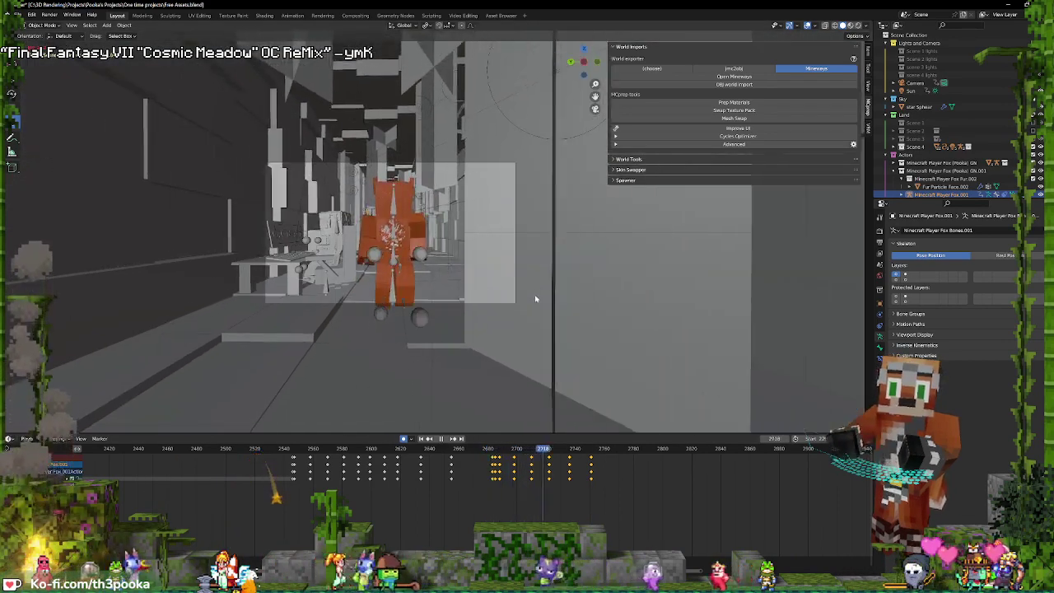
key(space)
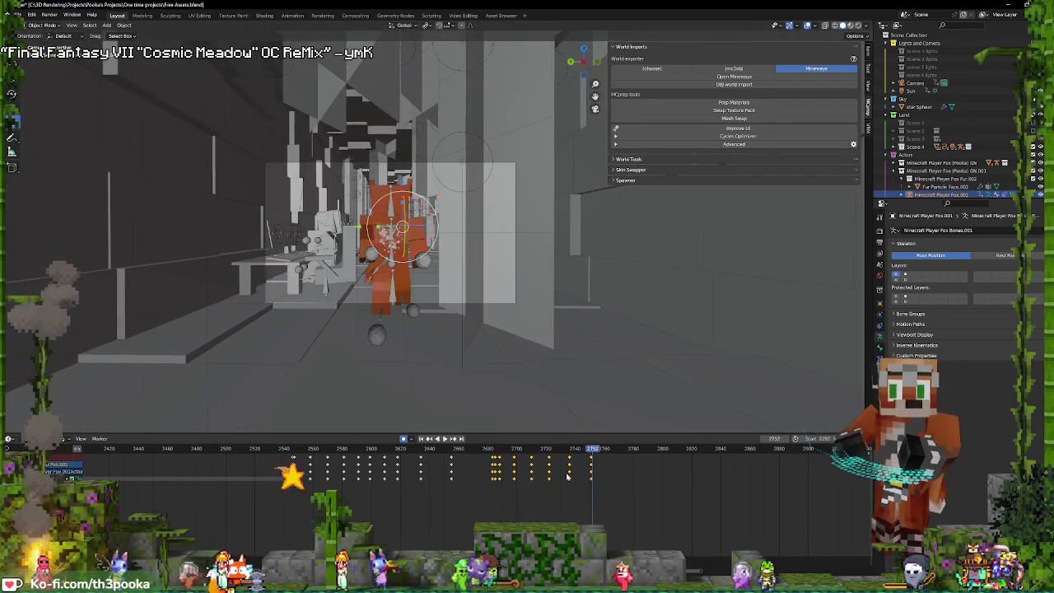
click(513, 463)
key(space)
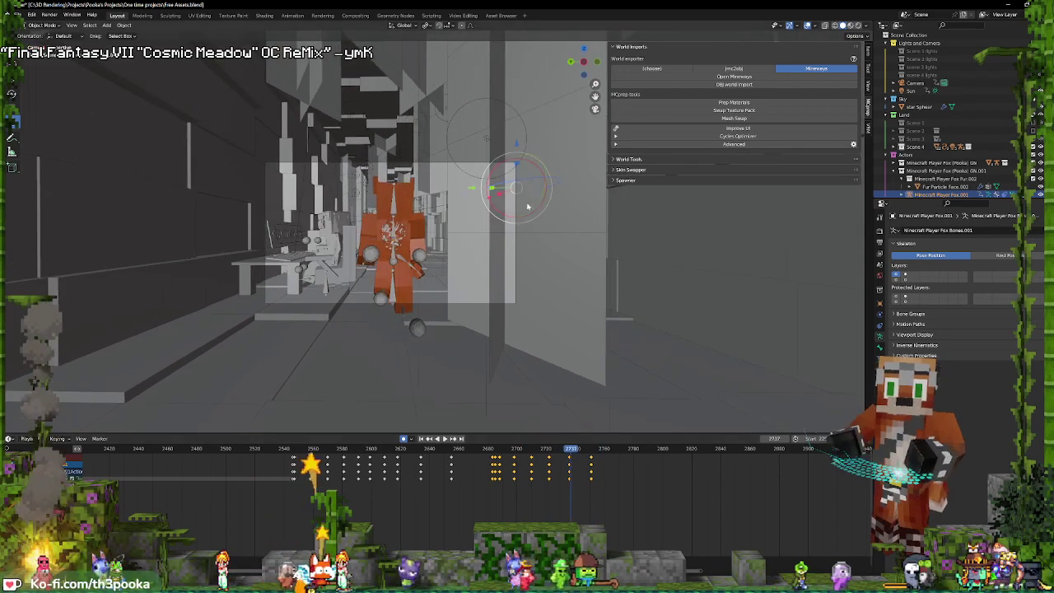
key(space)
scroll(581, 248, up, 3)
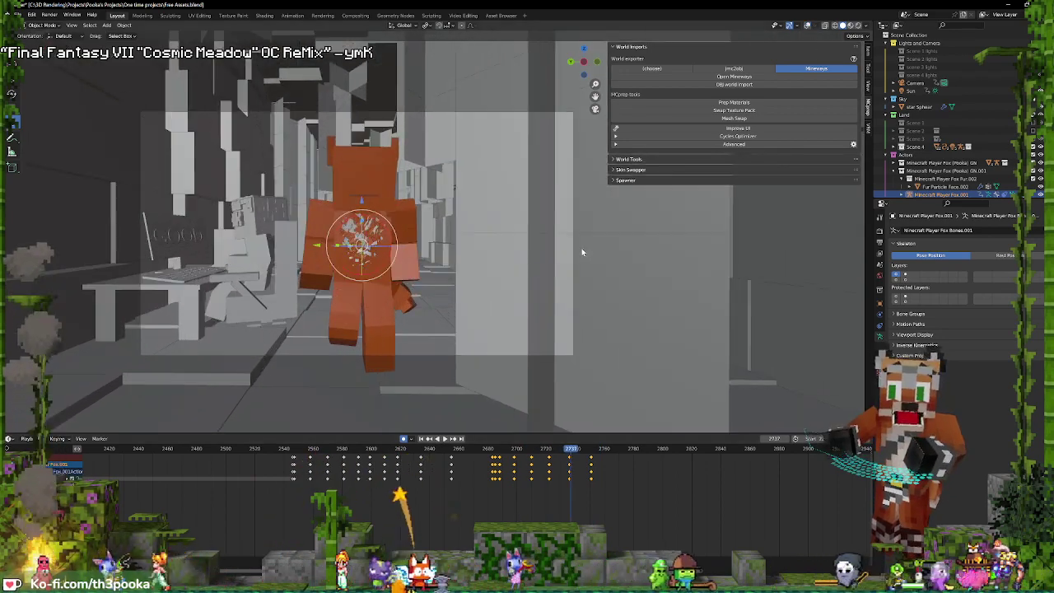
scroll(581, 248, up, 3)
click(857, 25)
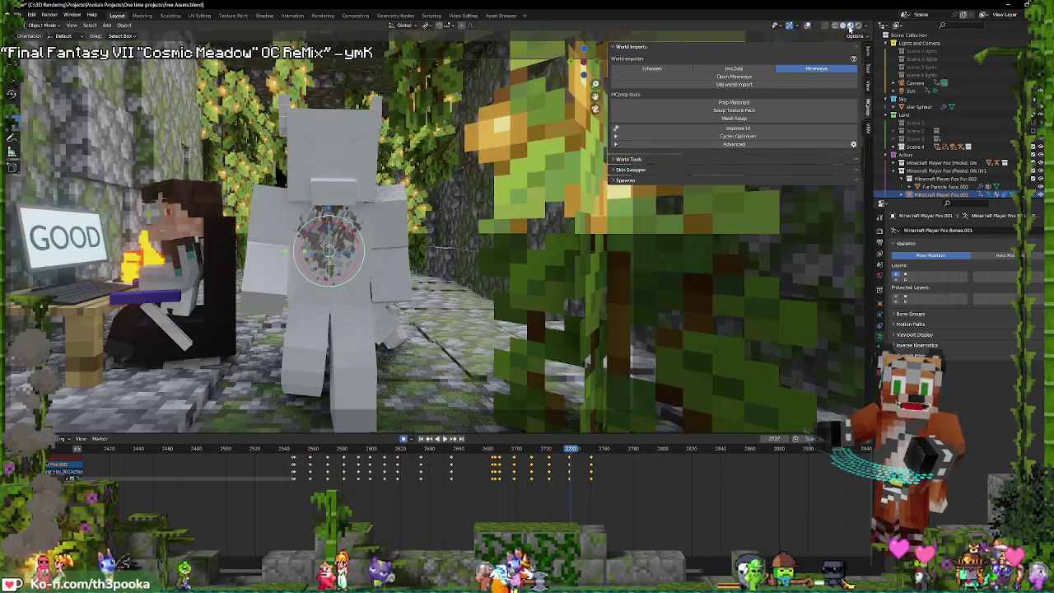
key(space)
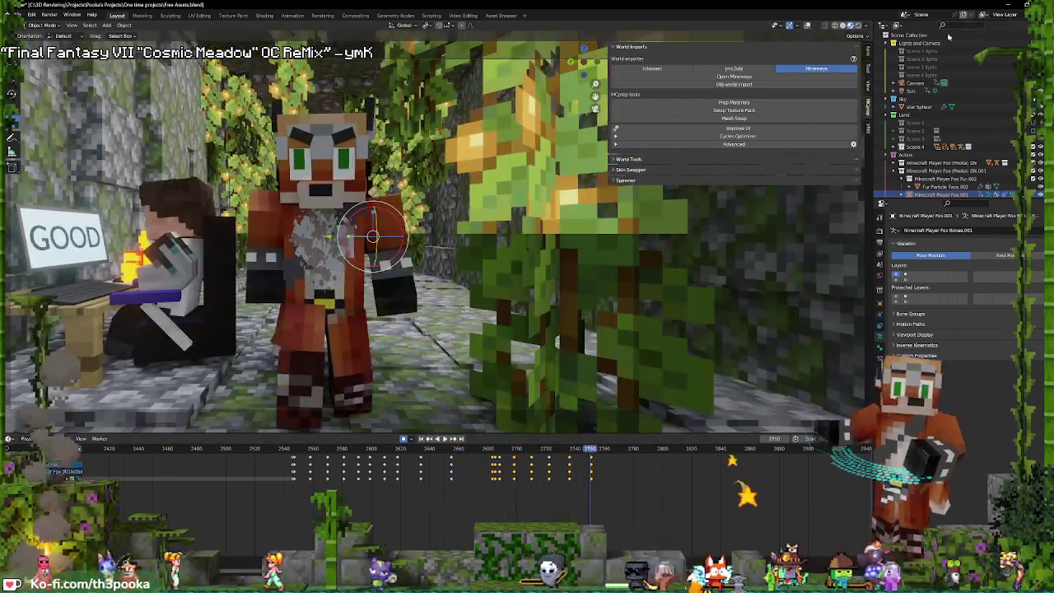
click(841, 25)
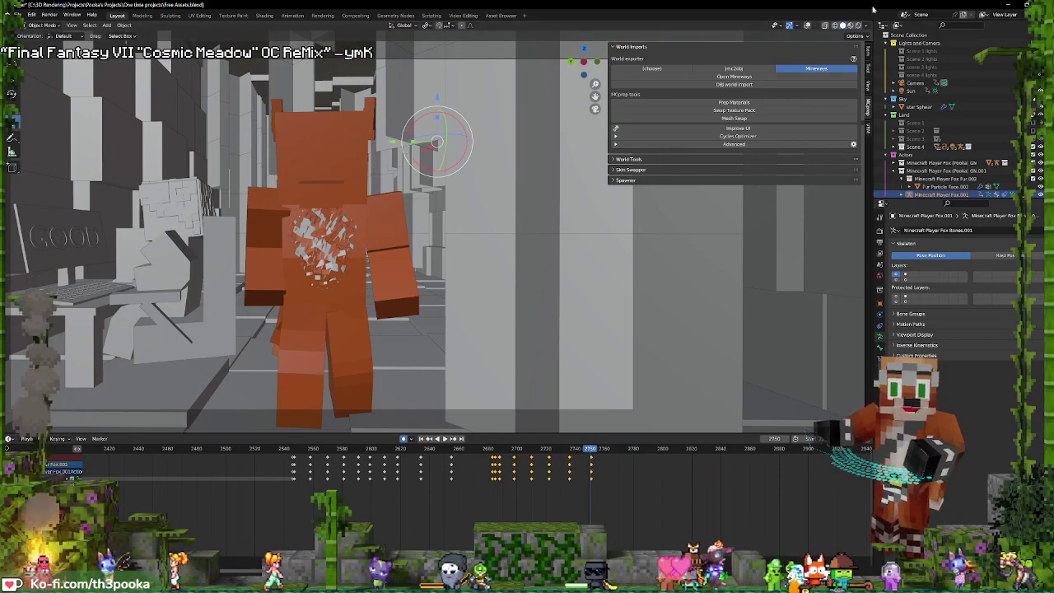
key(KP_0)
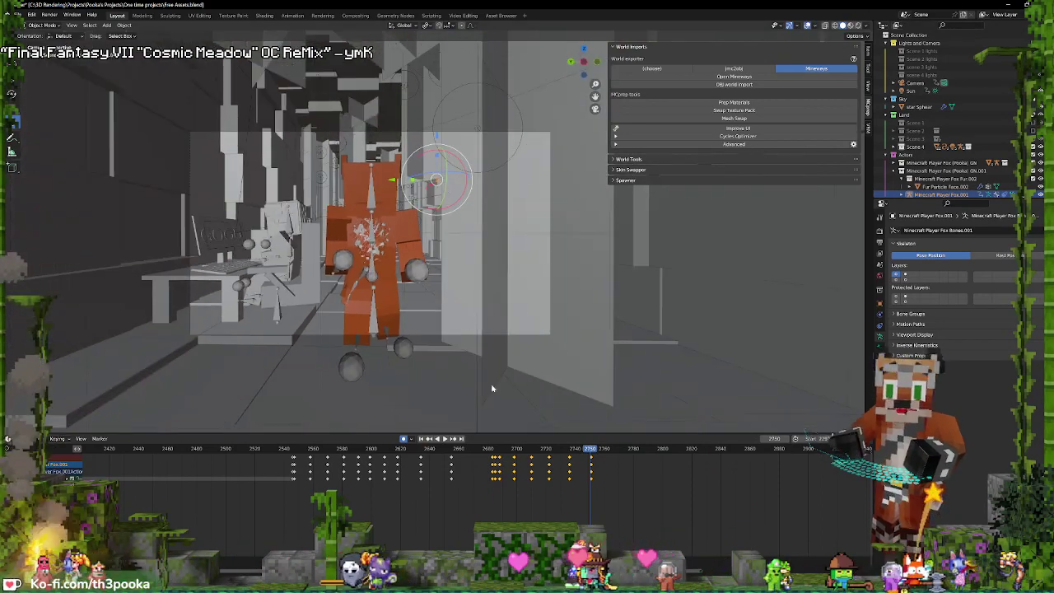
key(space)
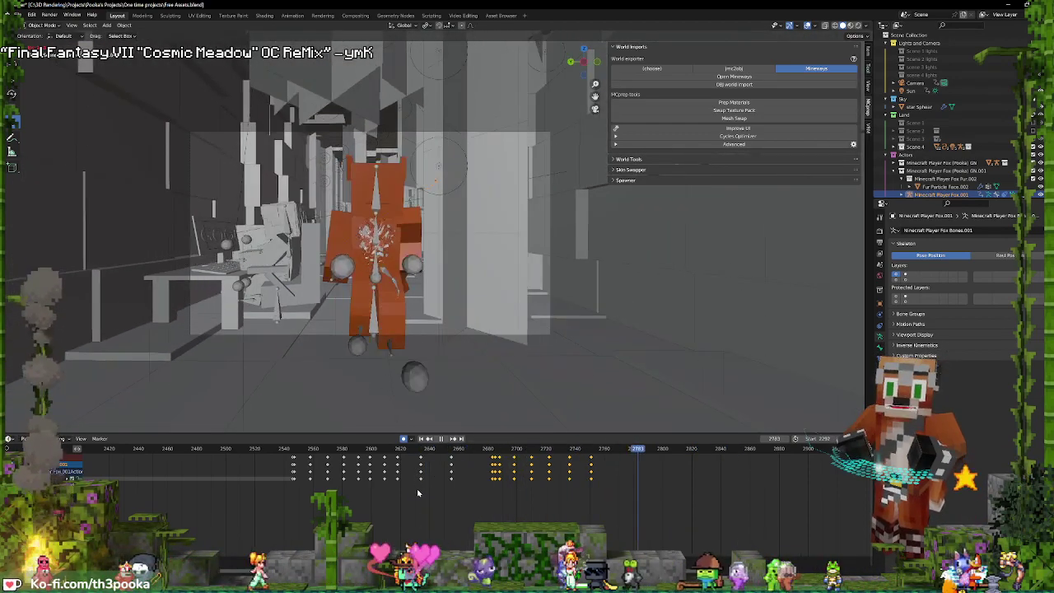
- Move the last keyframe later in time and replay to check the new timing
key(space)
drag(590, 466, 613, 466)
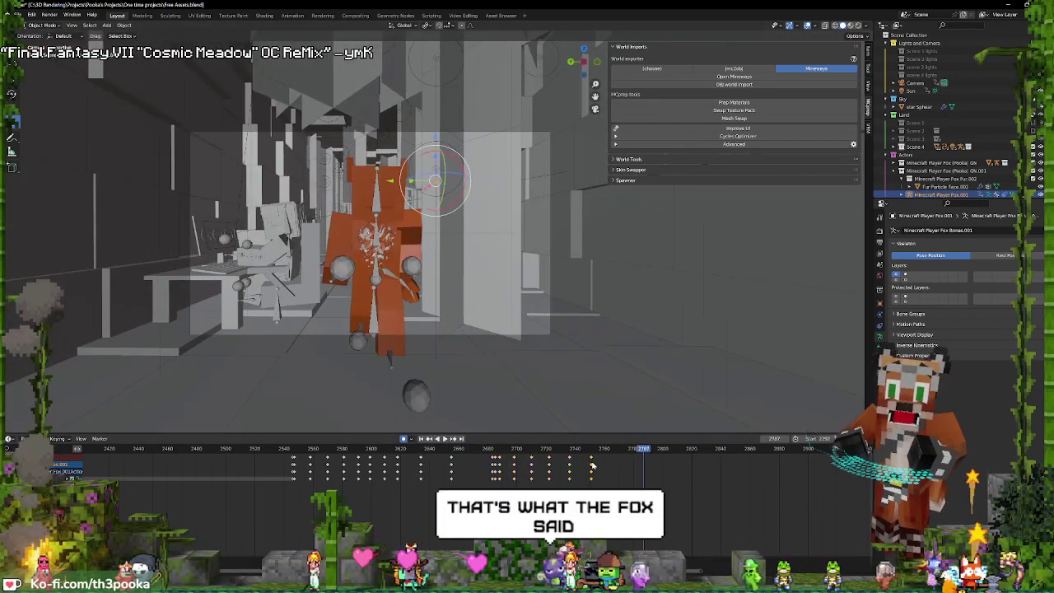
key(space)
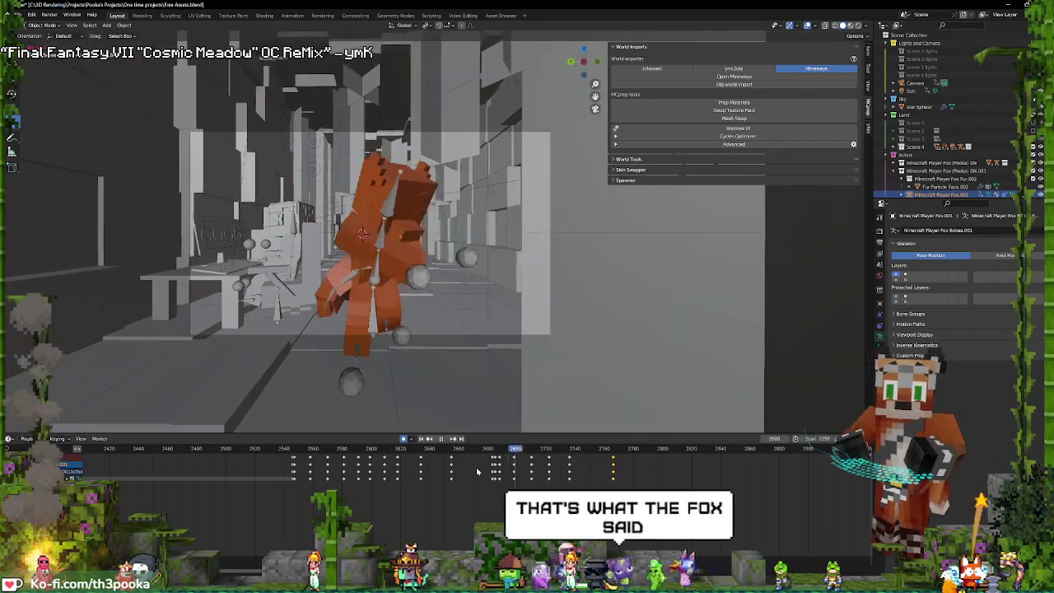
key(space)
key(space)
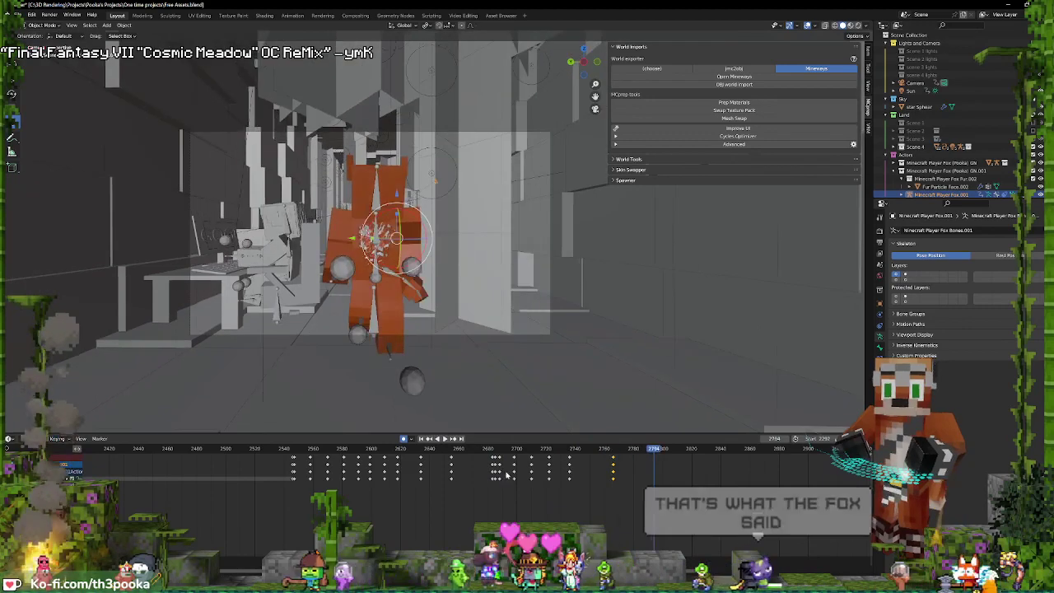
key(space)
- Box-select the keyframes between frames 2700 and 2770 and scale them outward in time
drag(505, 500, 625, 469)
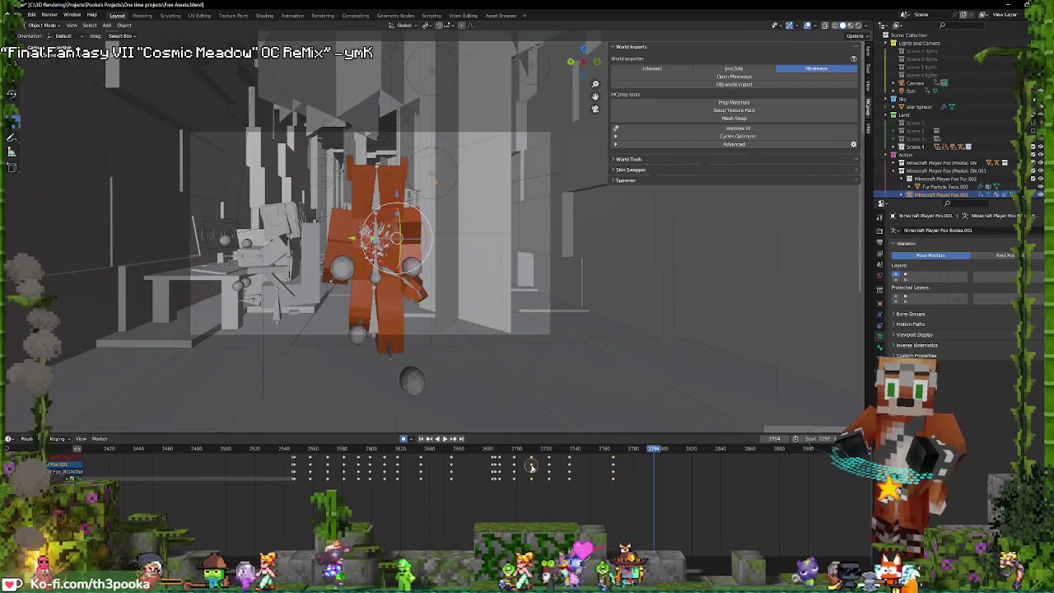
key(space)
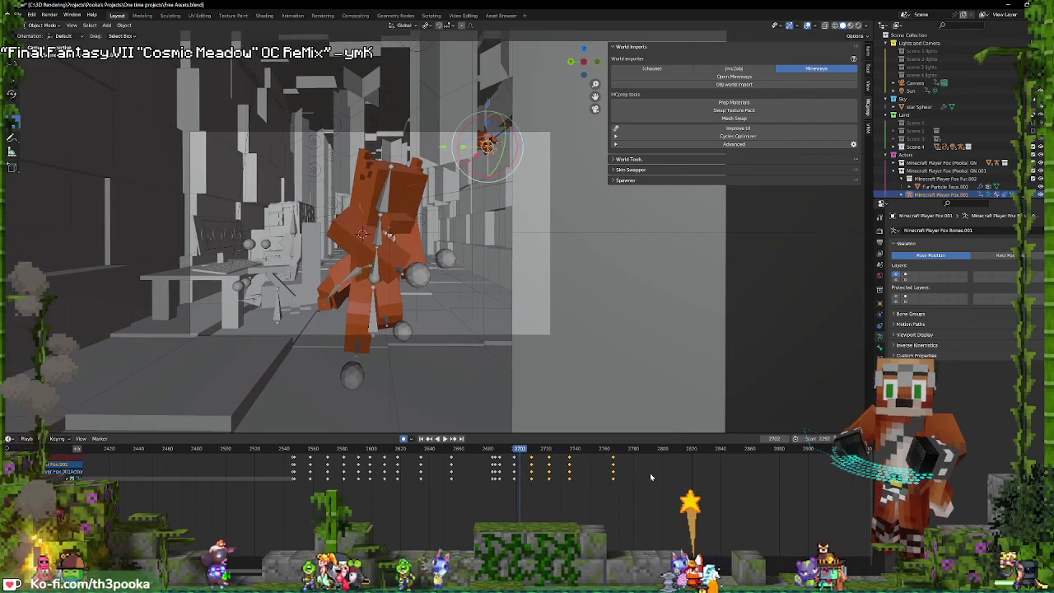
key(s)
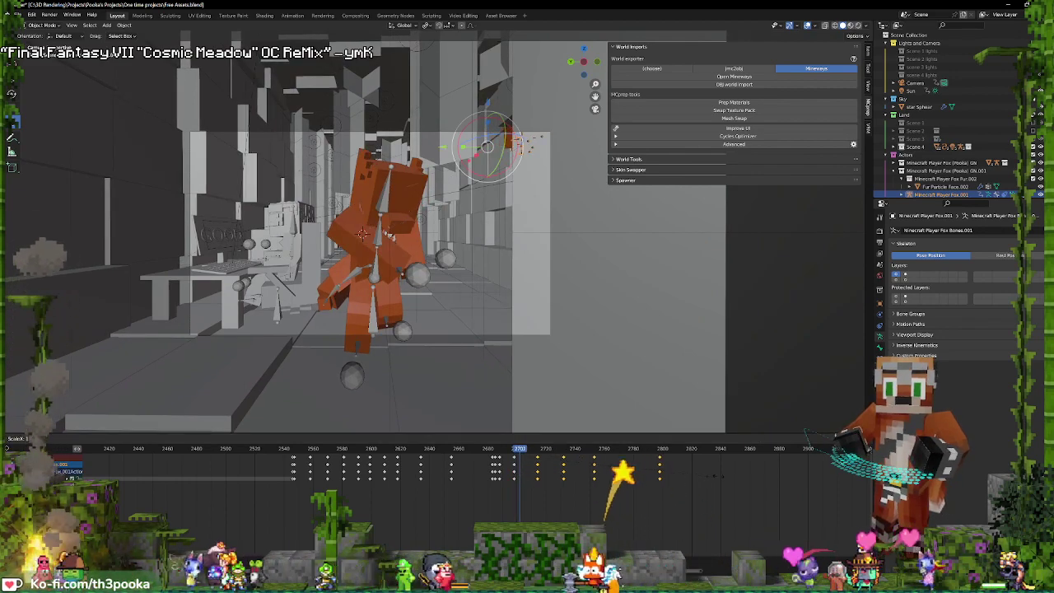
click(496, 471)
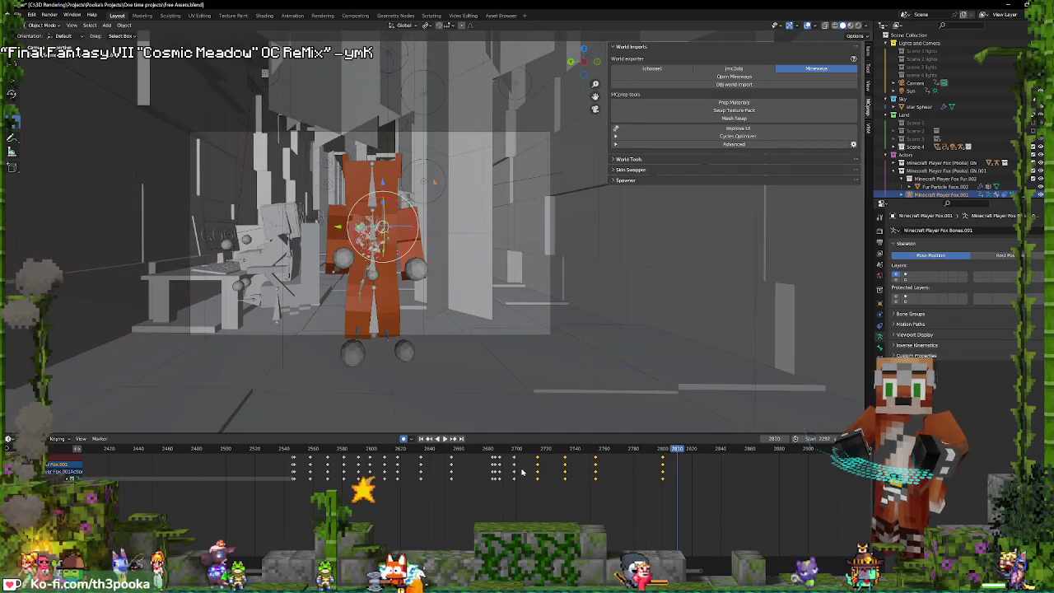
click(513, 471)
mouse_move(515, 475)
mouse_down()
mouse_move(602, 485)
mouse_move(648, 474)
mouse_up()
click(410, 465)
key(space)
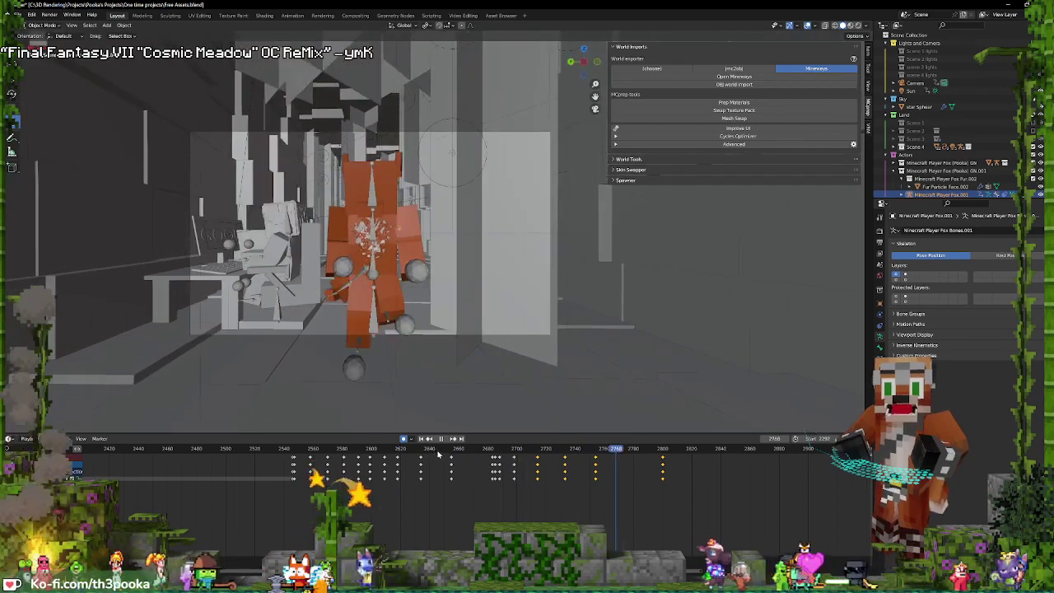
key(space)
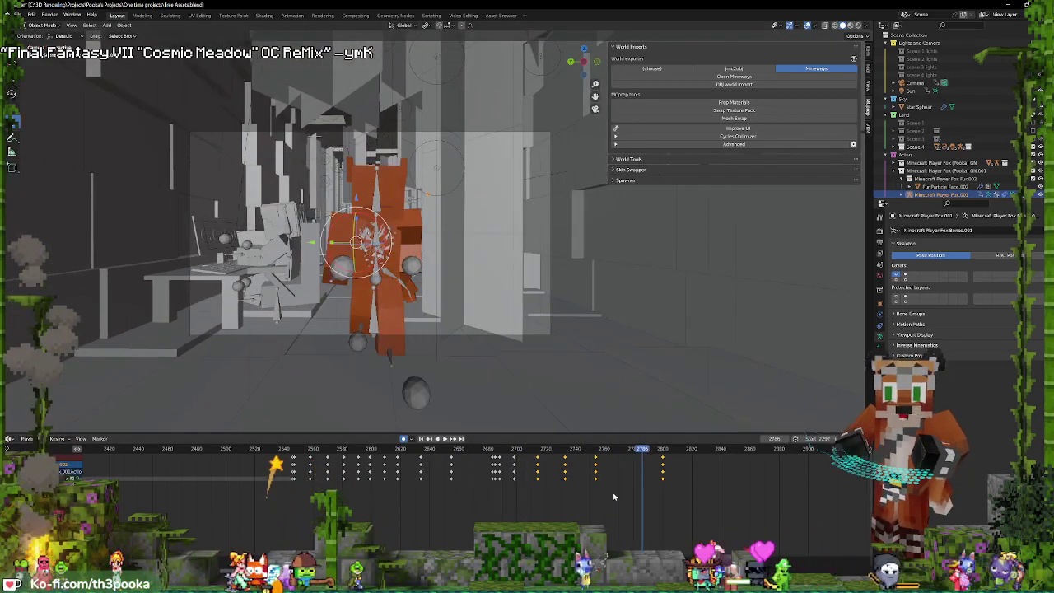
- Spread the selected keyframes further apart and replay from about frame 2533
click(501, 466)
key(space)
key(s)
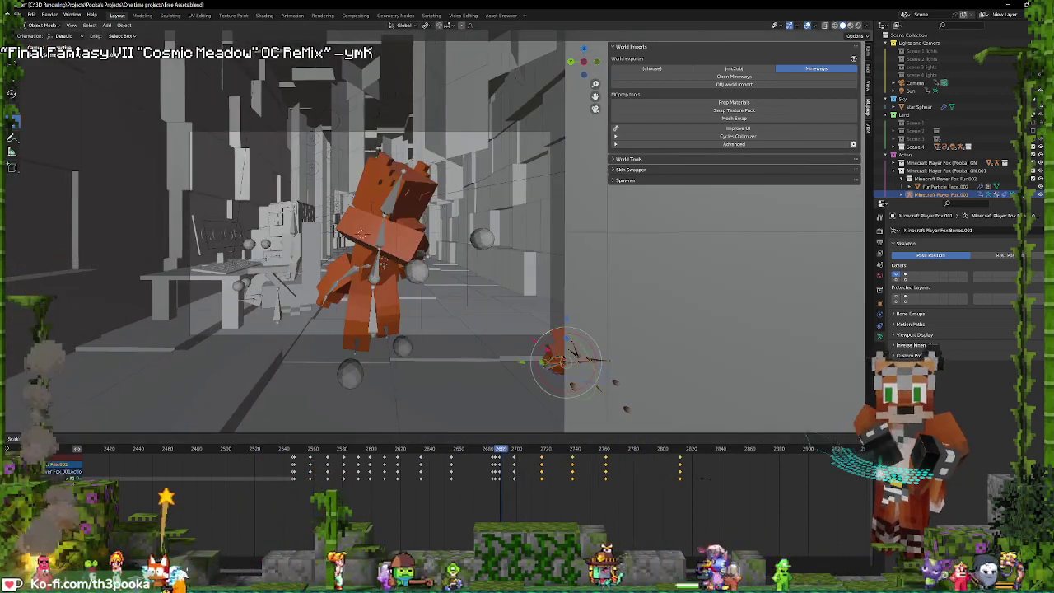
click(717, 481)
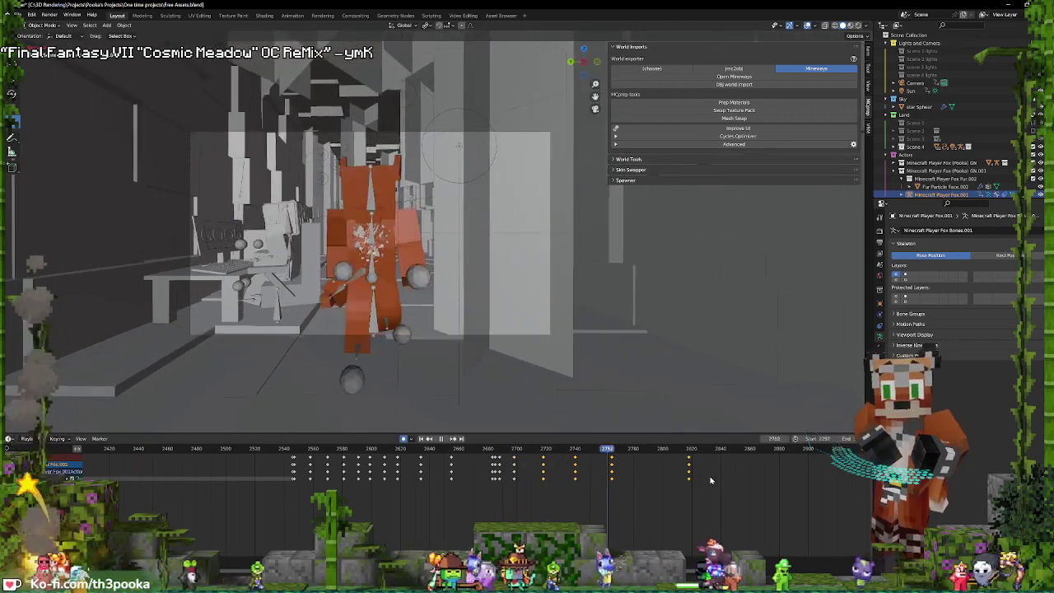
key(space)
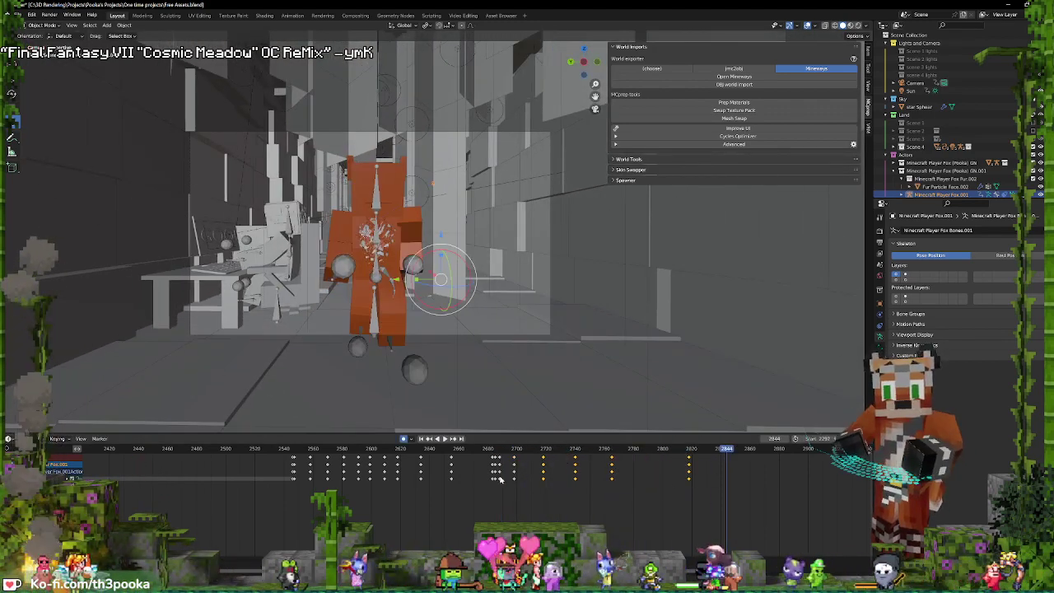
click(500, 479)
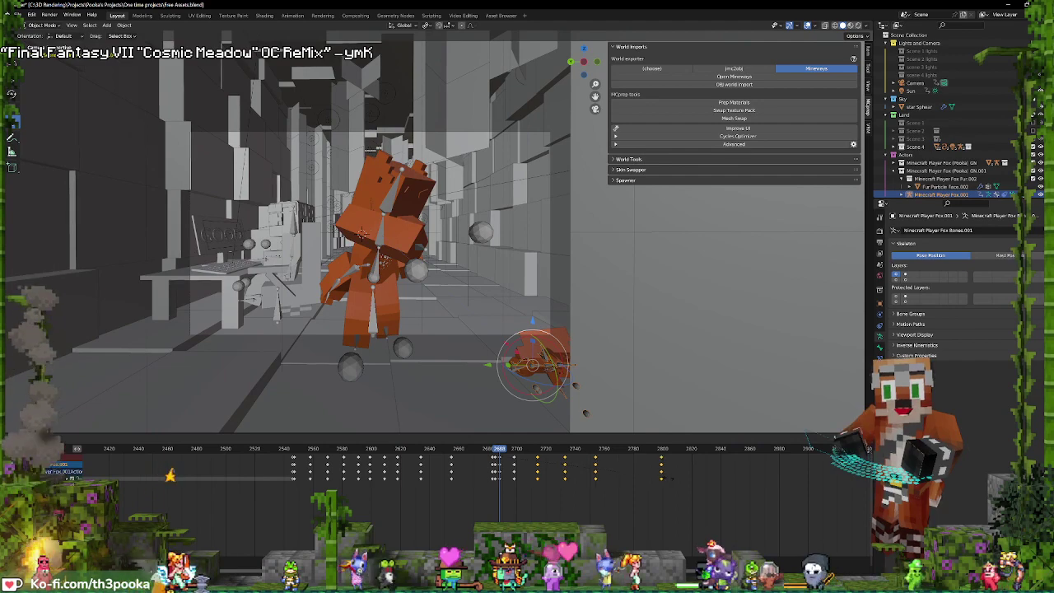
key(space)
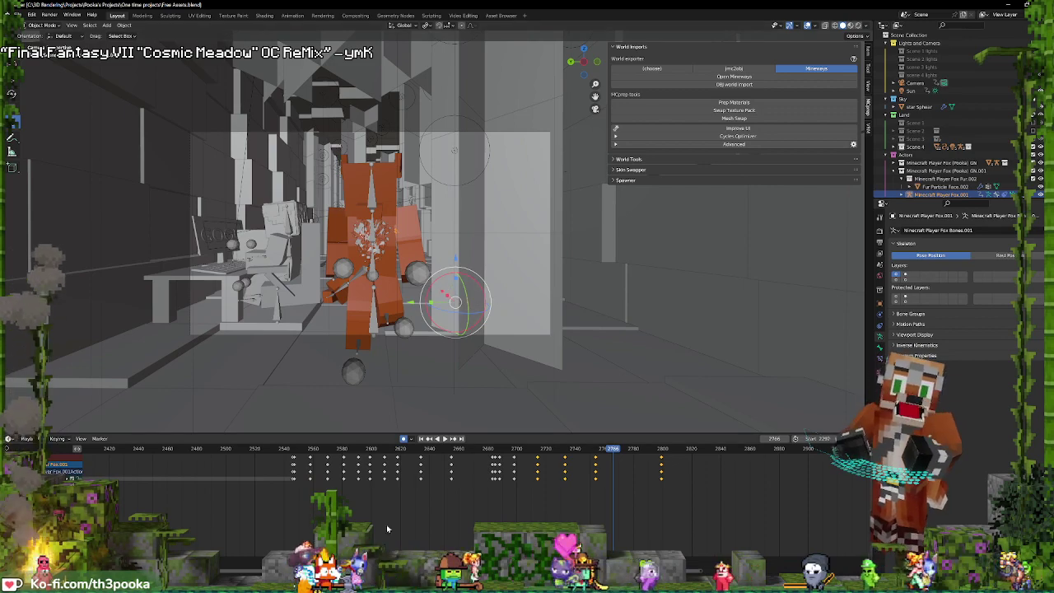
click(275, 467)
key(space)
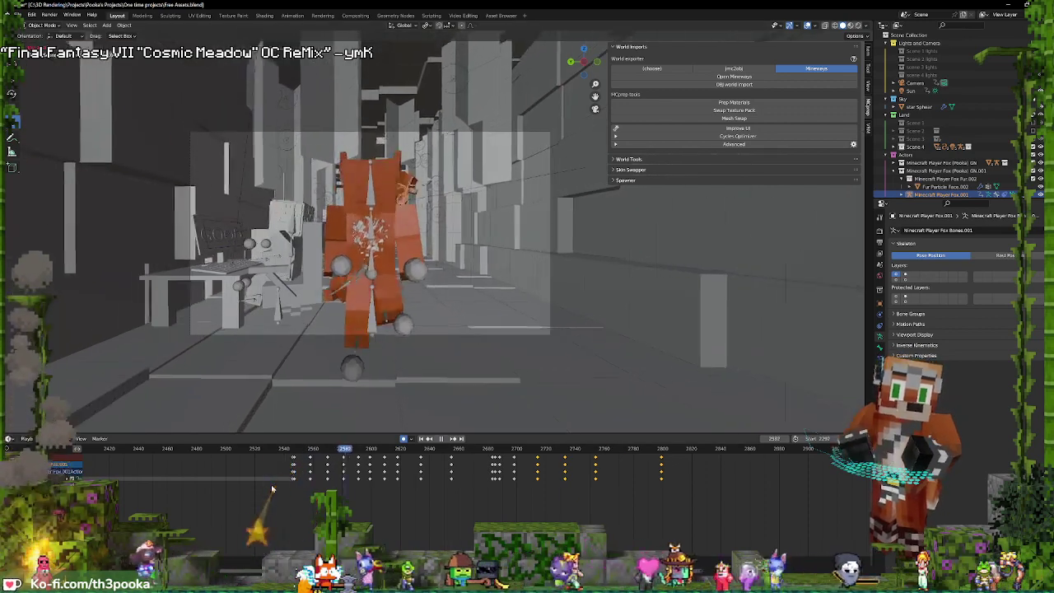